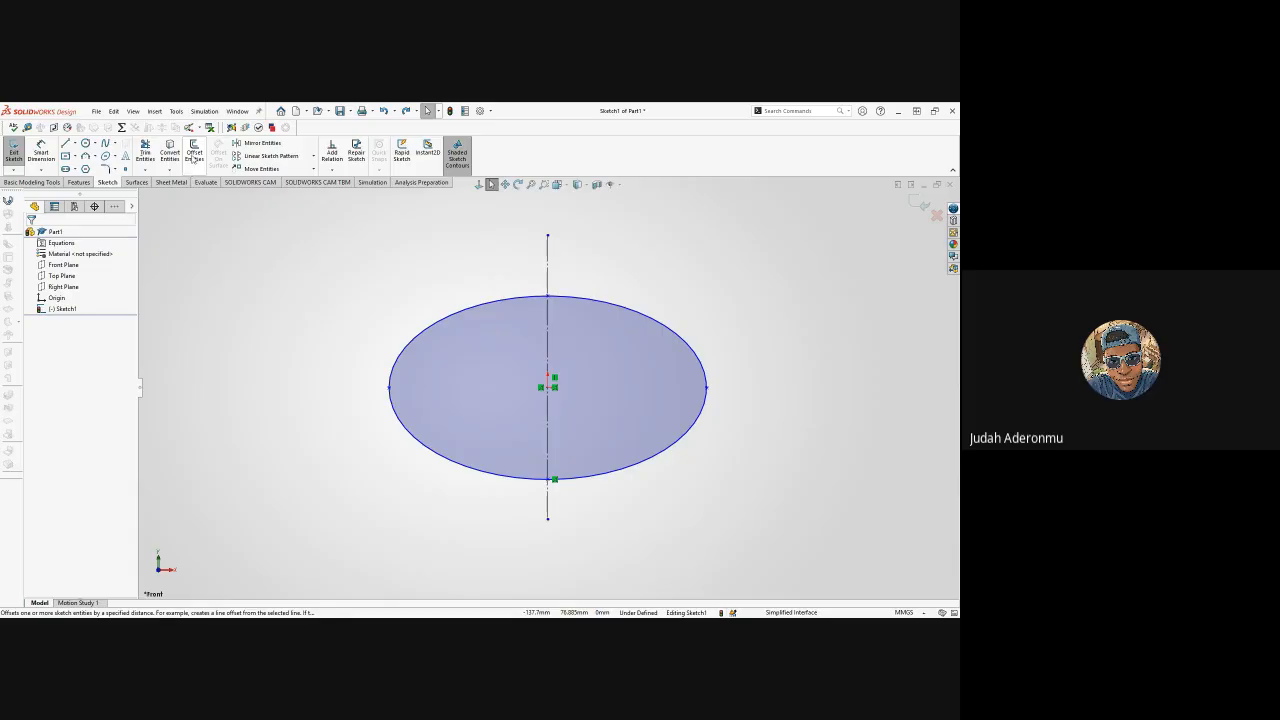
- Sketch a concentric ellipse inside the existing one, centred on the origin, with semi-axes of about 49 mm and 29 mm
left_click(189, 159)
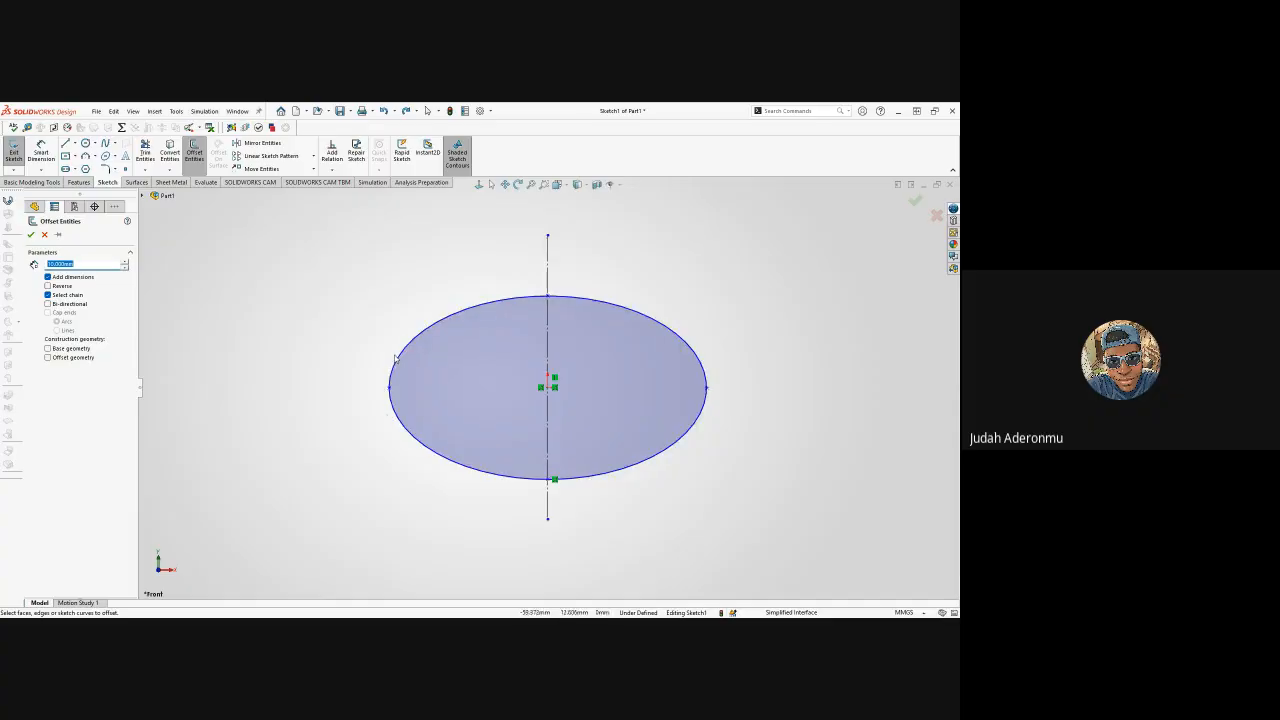
left_click(44, 235)
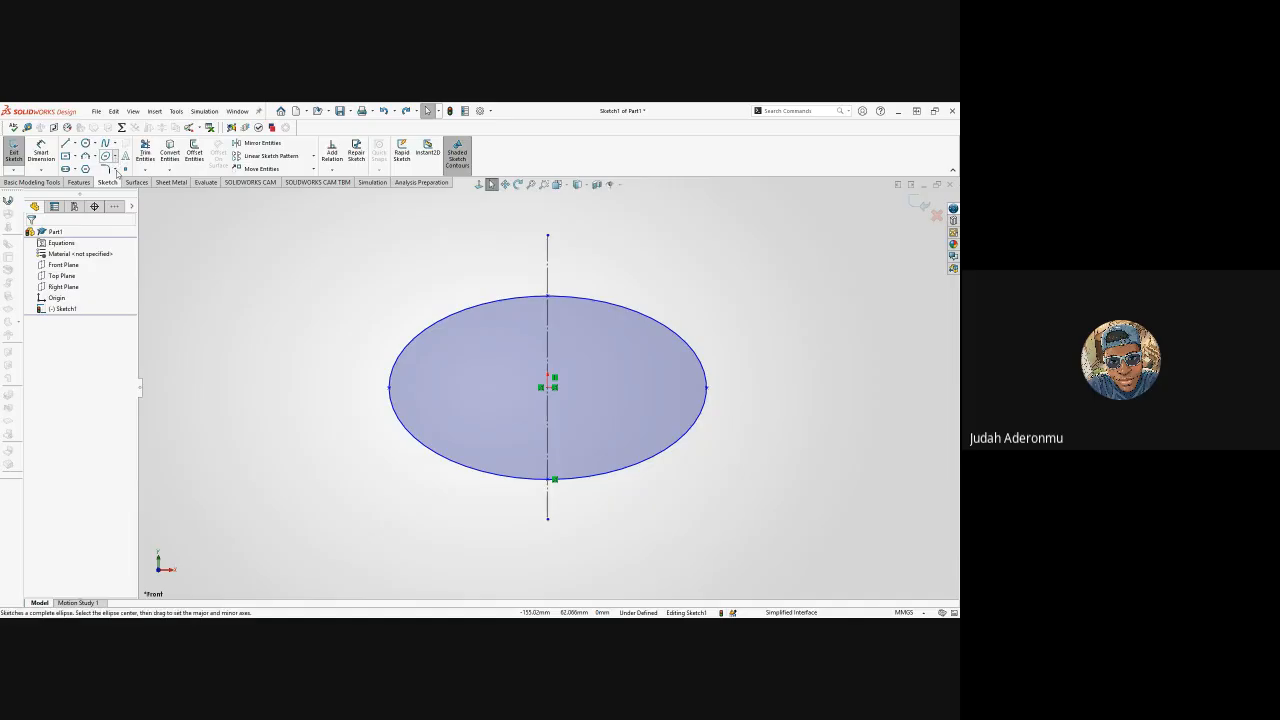
left_click(106, 156)
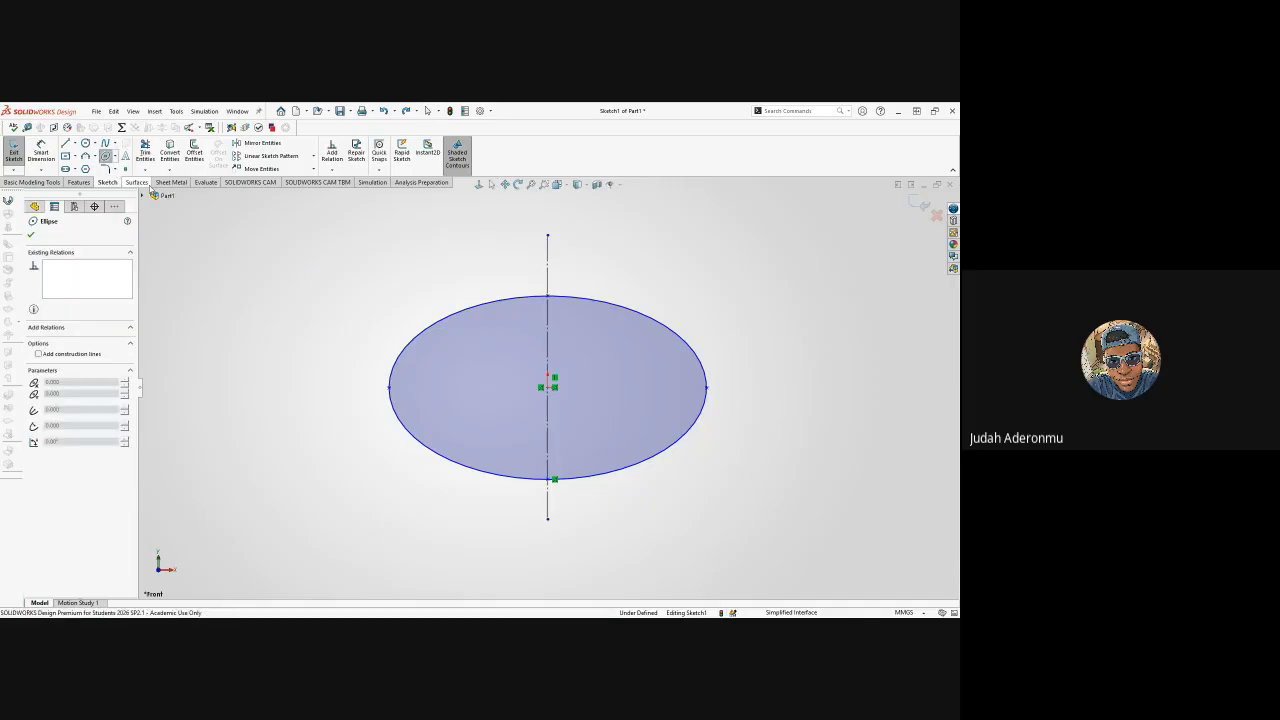
left_click(548, 388)
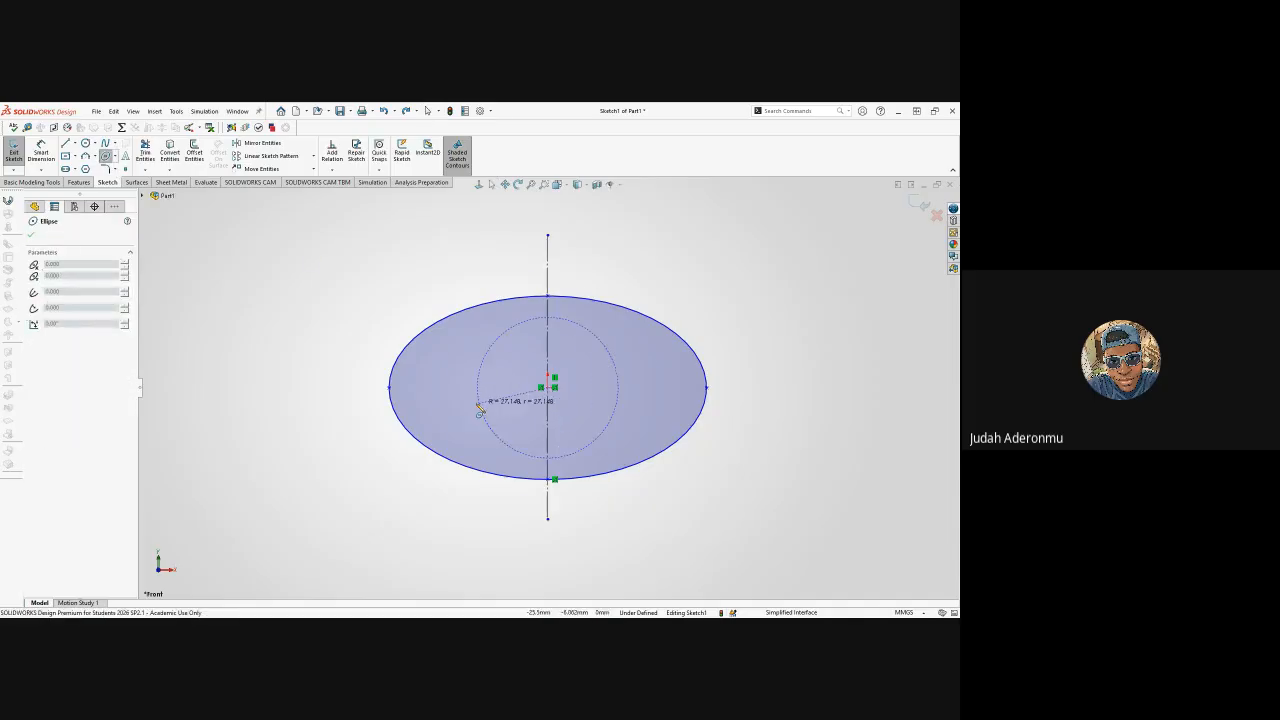
left_click(422, 389)
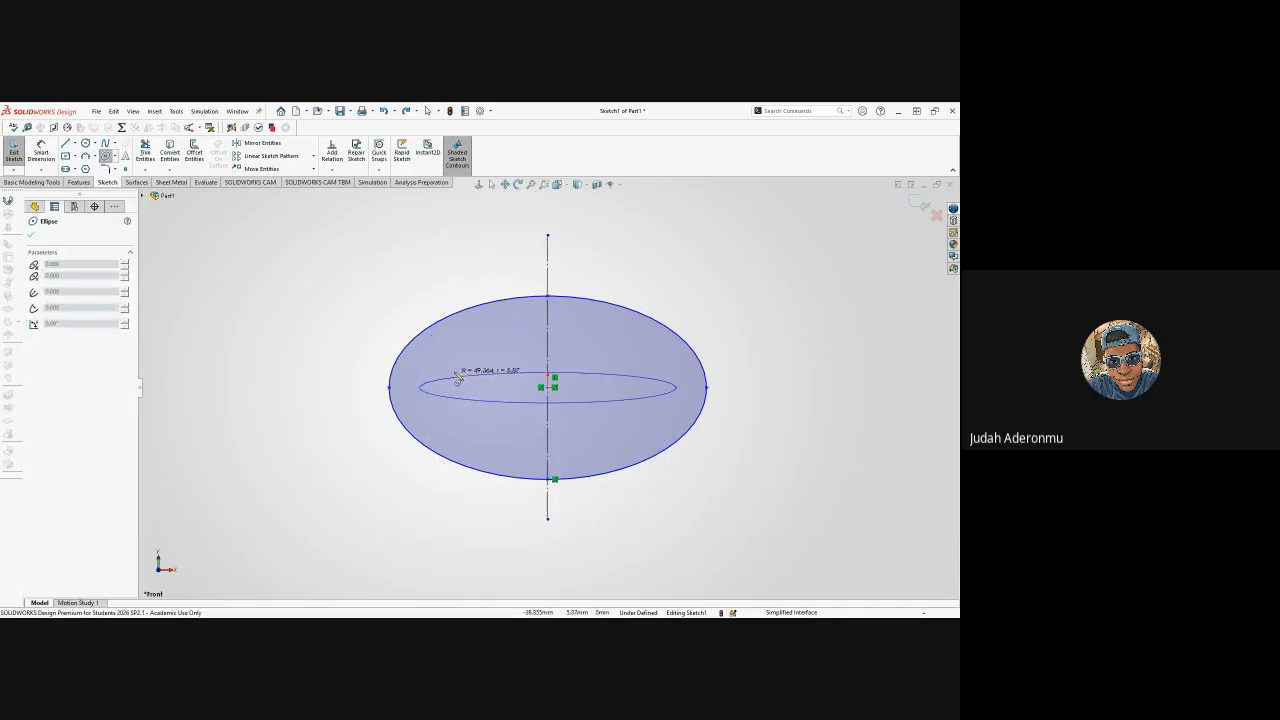
left_click(526, 320)
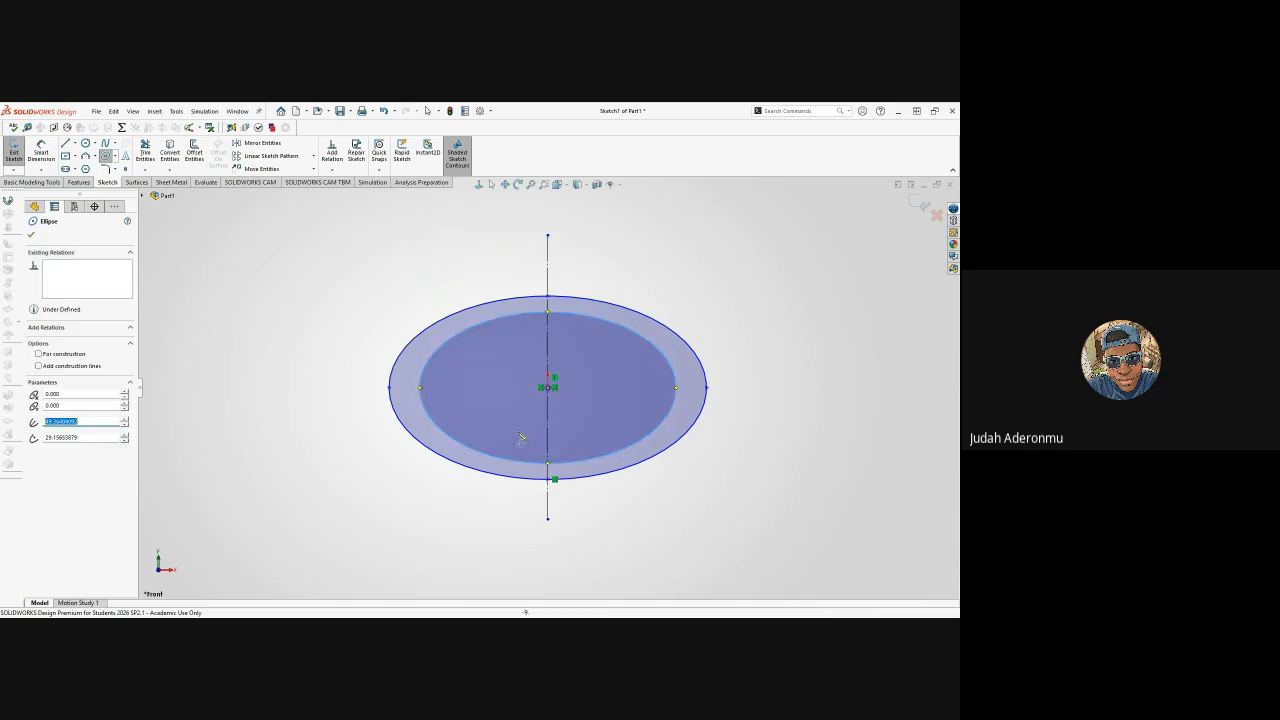
key("Escape")
key("Escape")
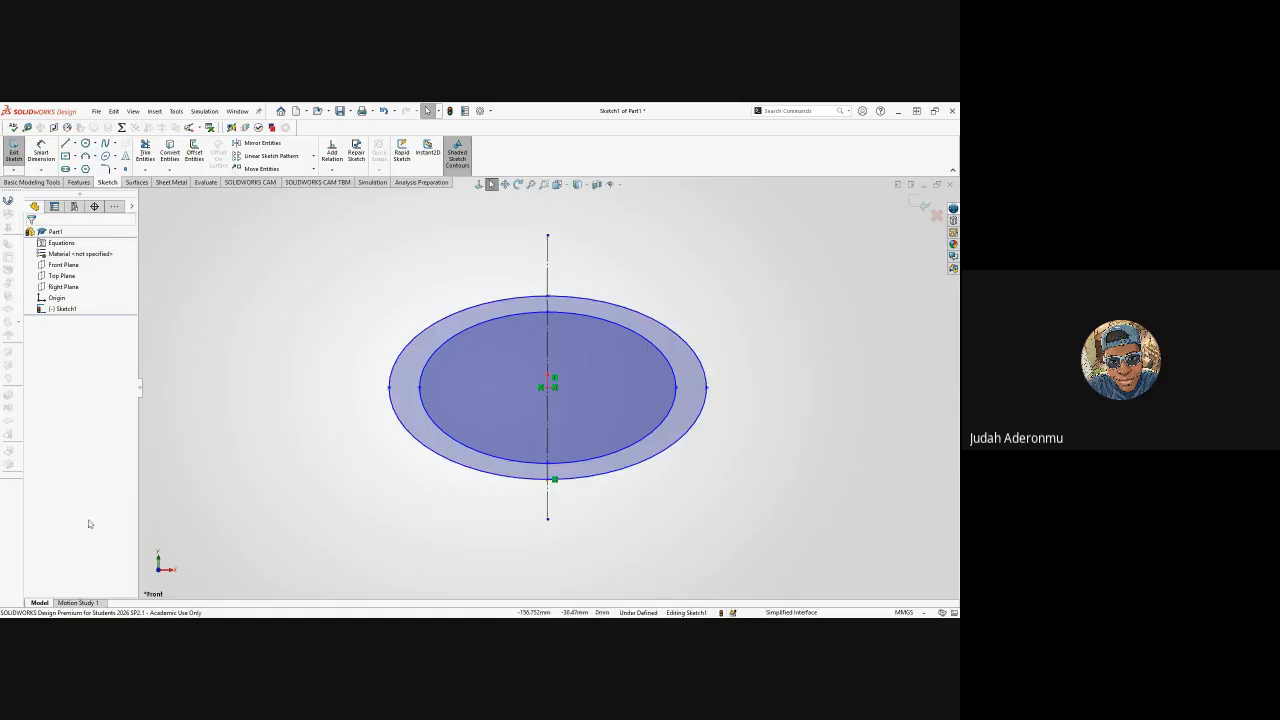
- Delete the separately drawn inner ellipse from the sketch
left_click(447, 343)
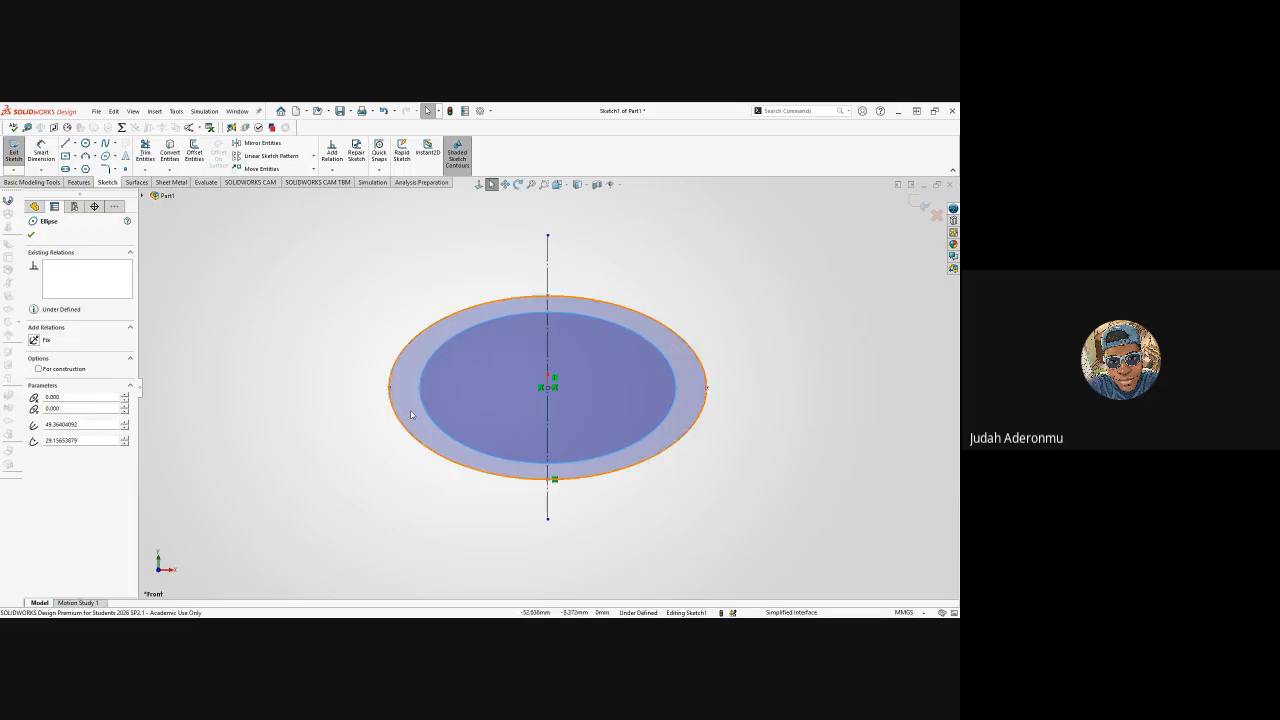
left_click(397, 295)
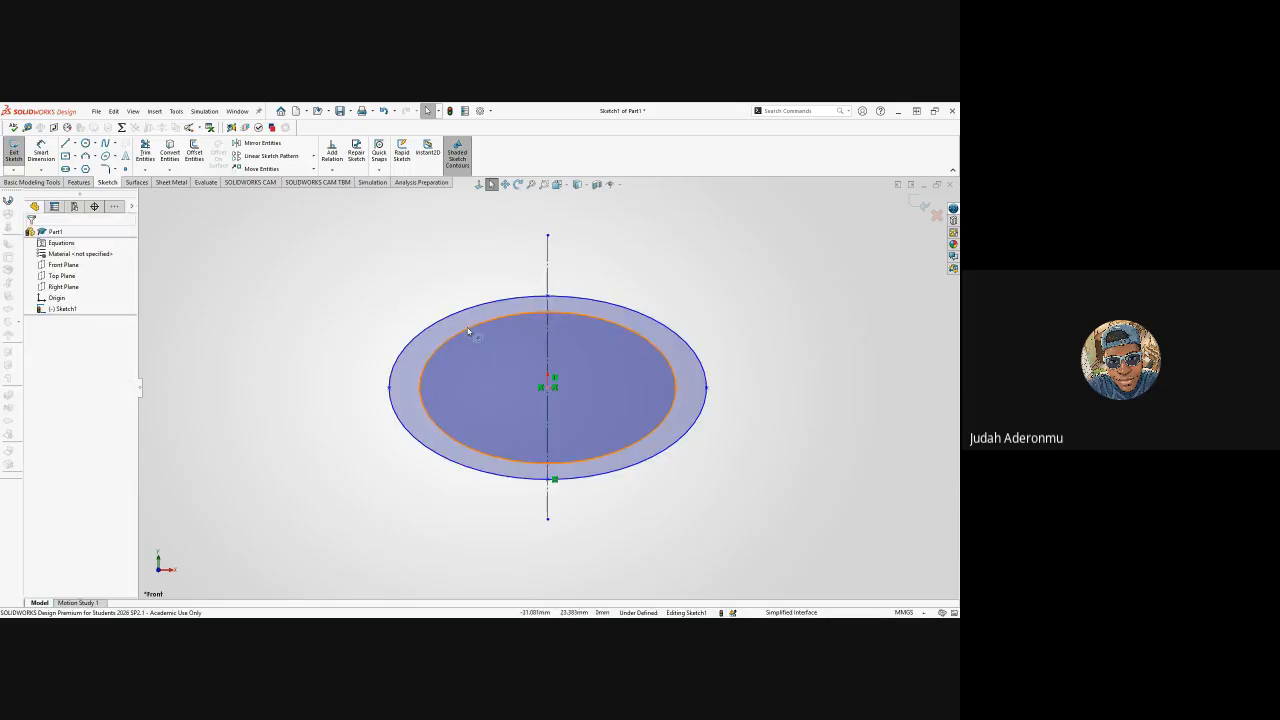
left_click(468, 328)
key("Delete")
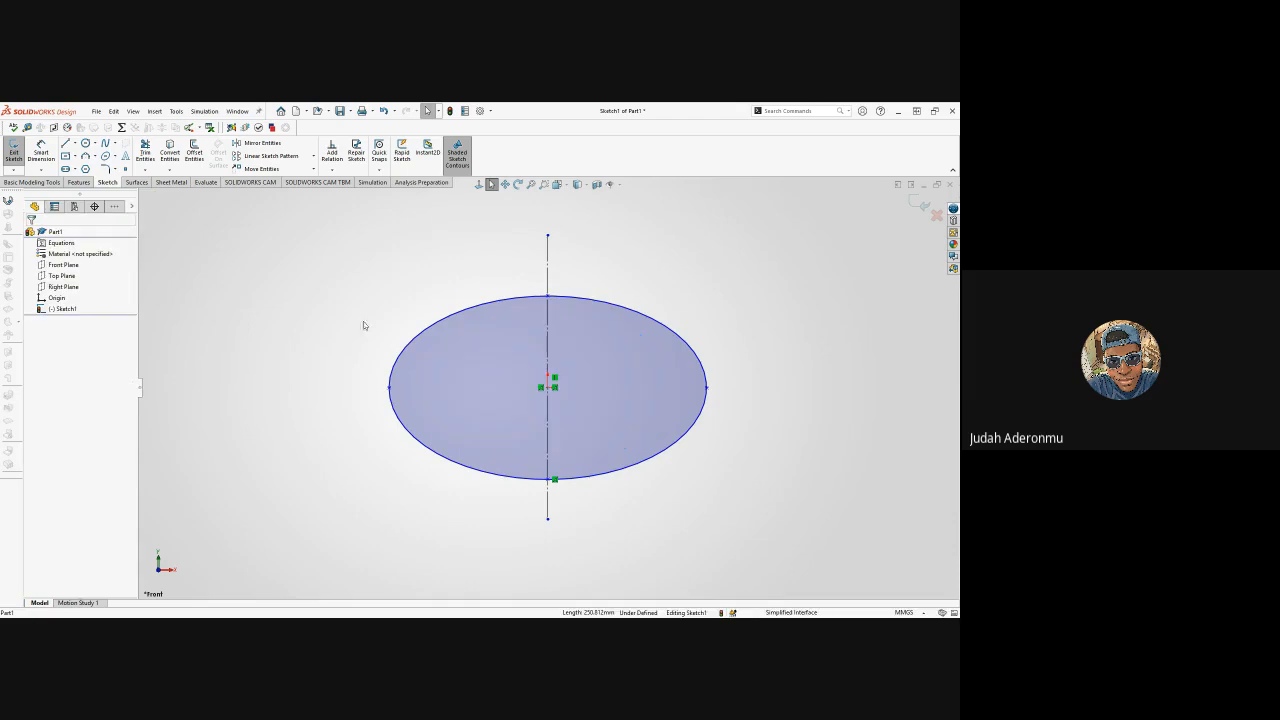
- Offset the ellipse inward by 5 mm using the Reverse option with the dimension added
left_click(193, 151)
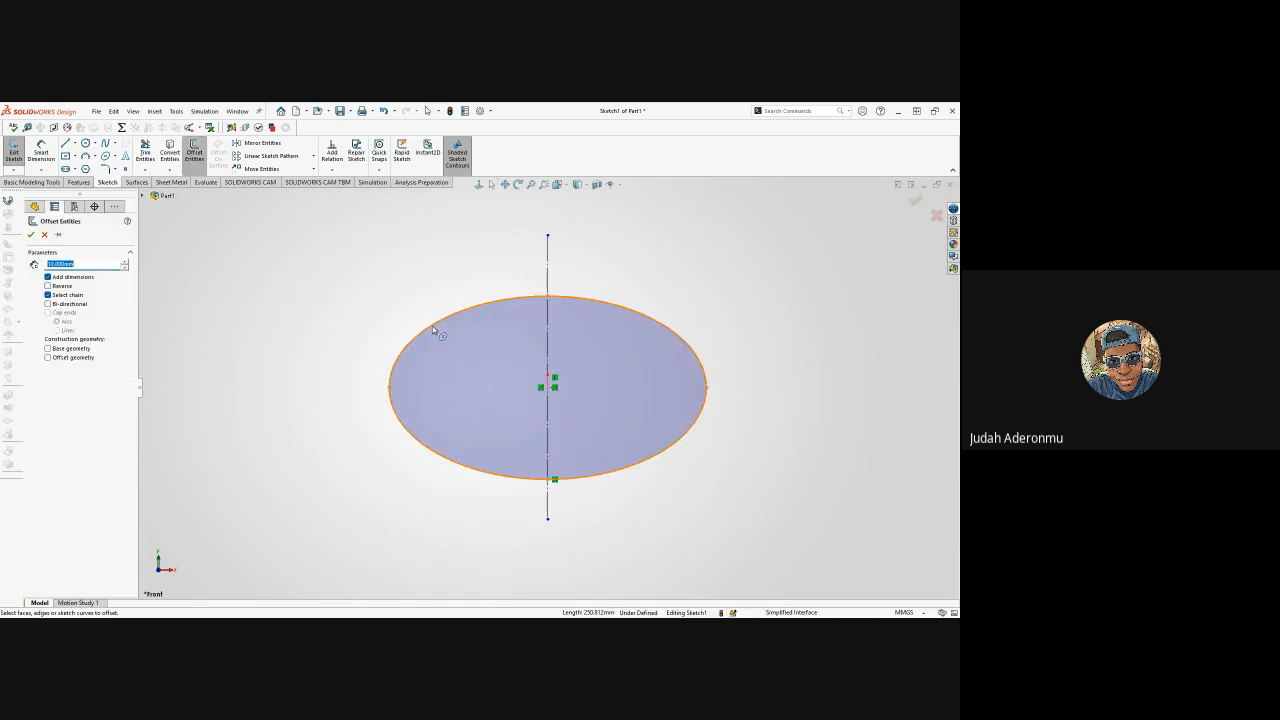
left_click(433, 327)
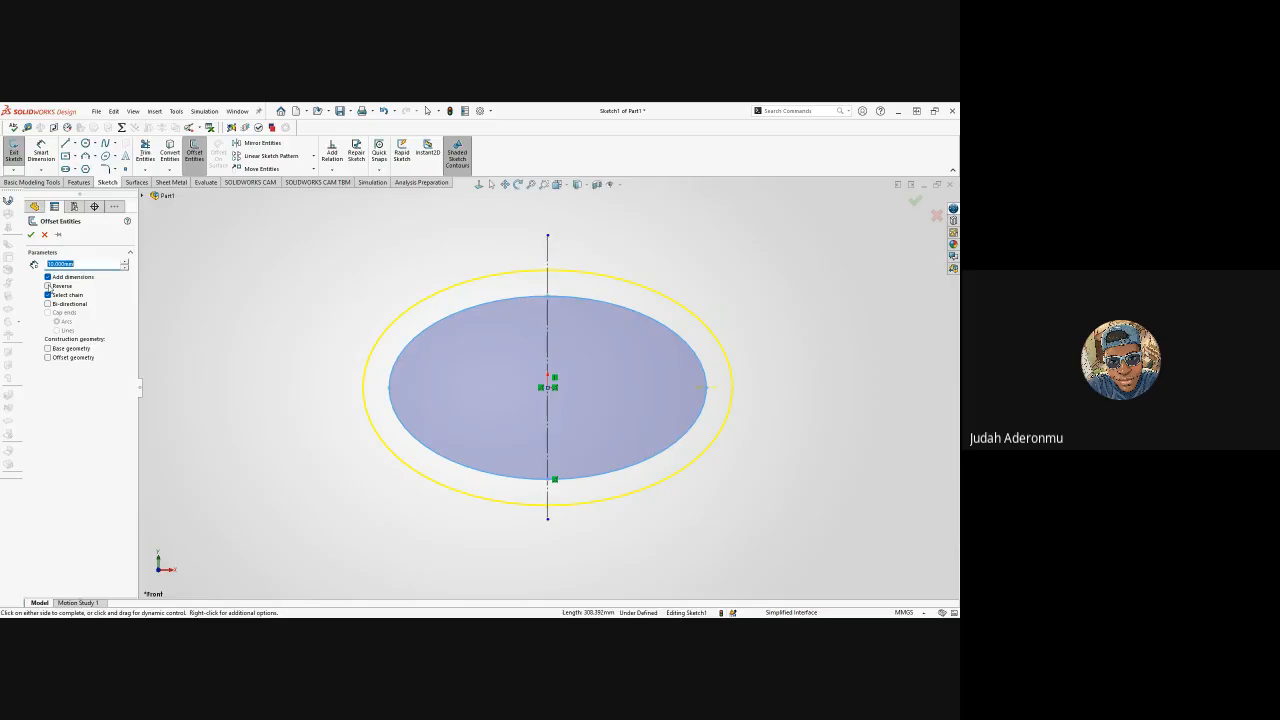
left_click(47, 286)
left_click(47, 286)
left_click(47, 286)
left_click(47, 286)
left_click(47, 286)
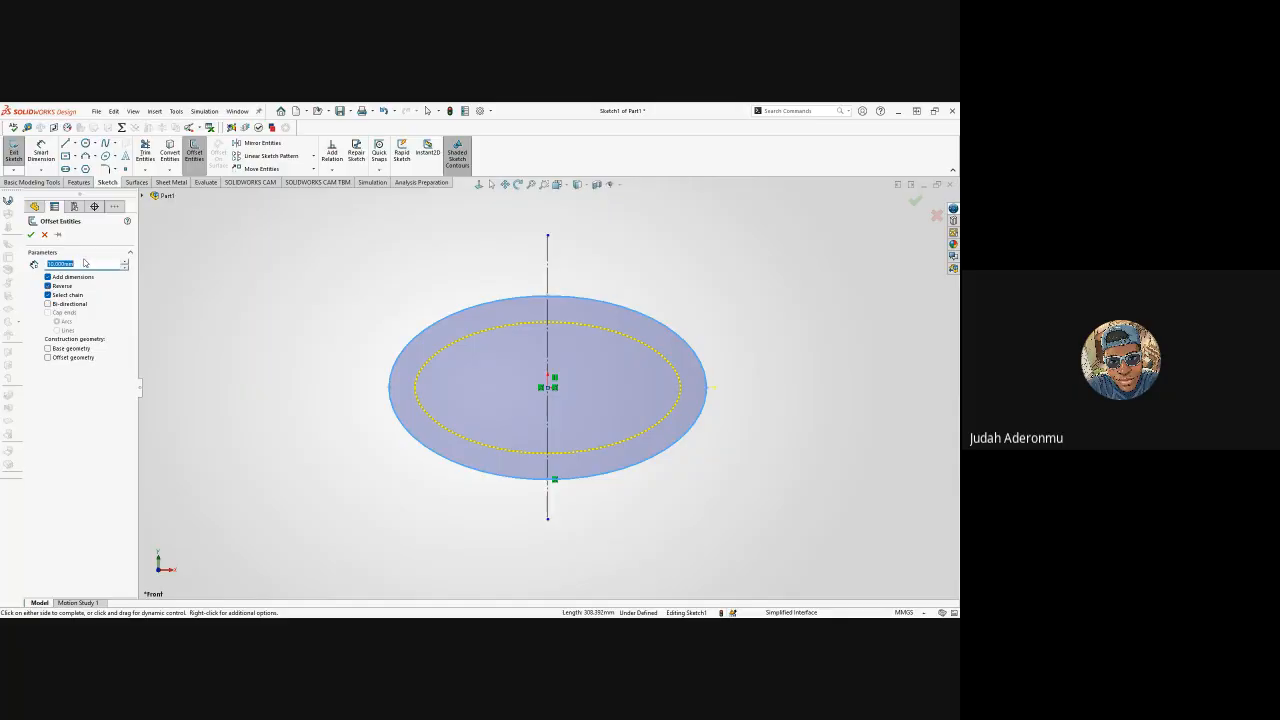
type("5.00")
type("mm")
key("Return")
left_click(30, 235)
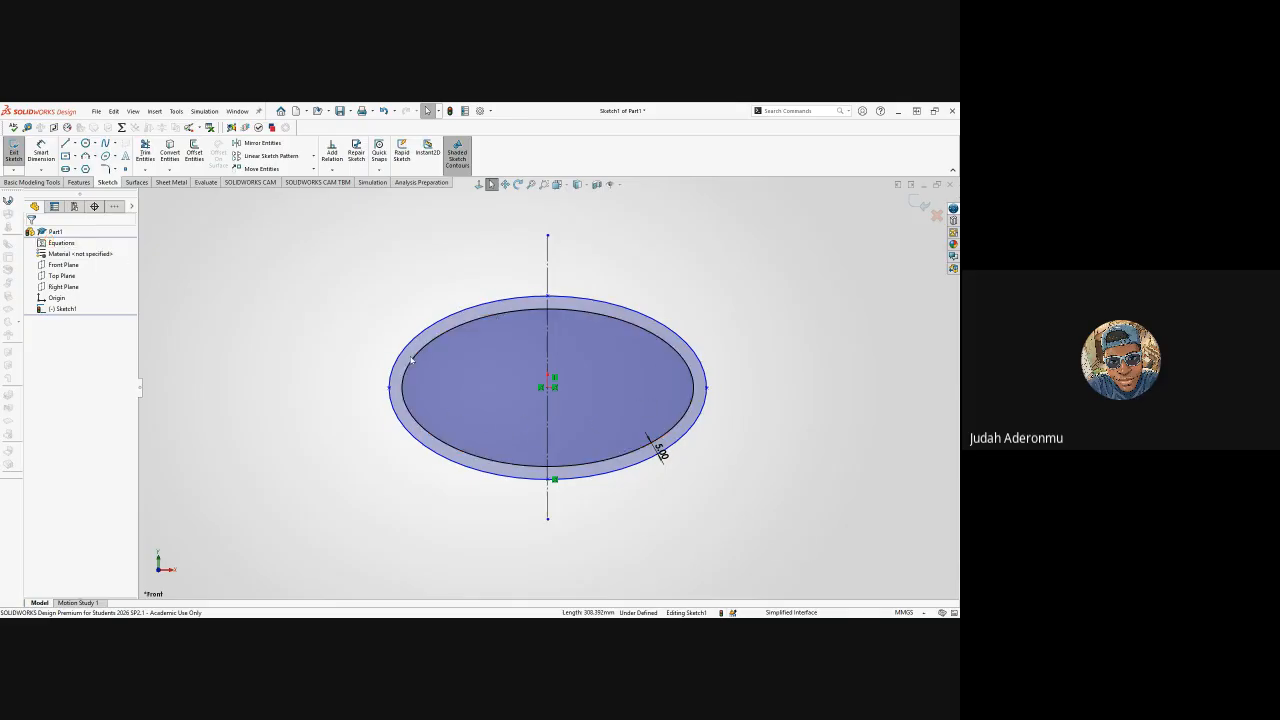
- Stretch the outer ellipse horizontally well beyond its original width, and narrow it back to roughly its former width
left_click(684, 440)
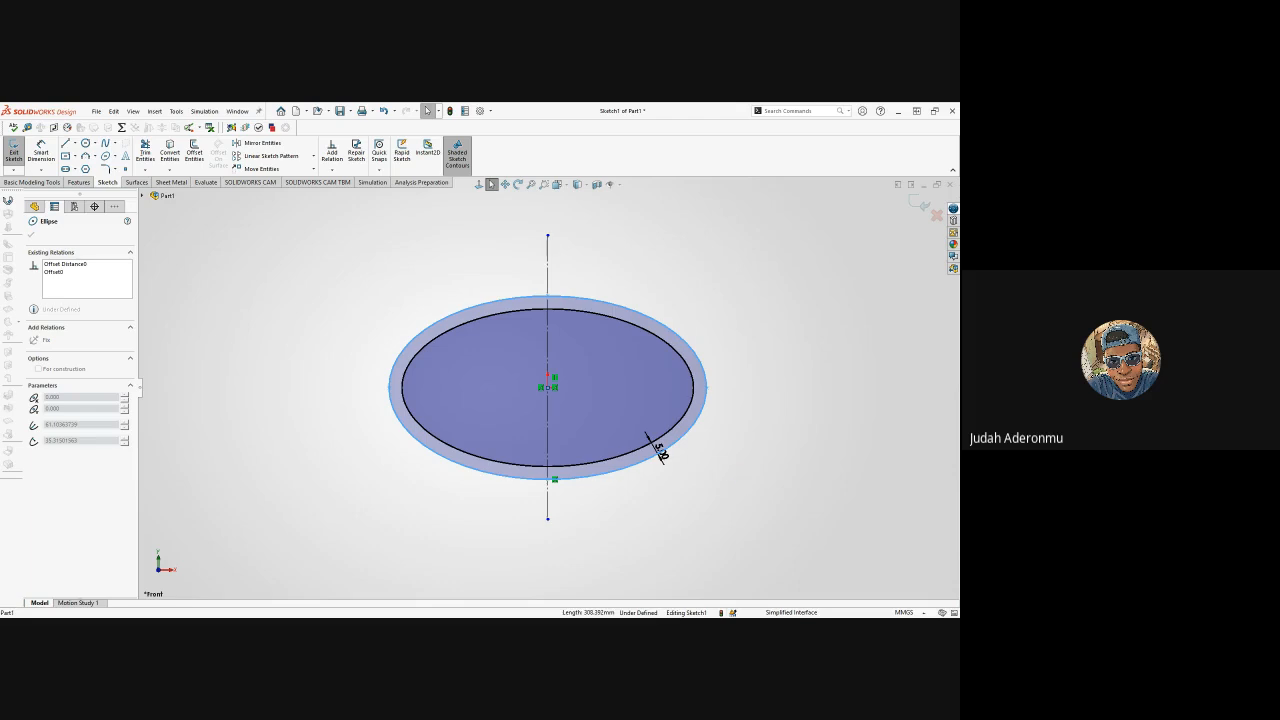
left_click(771, 366)
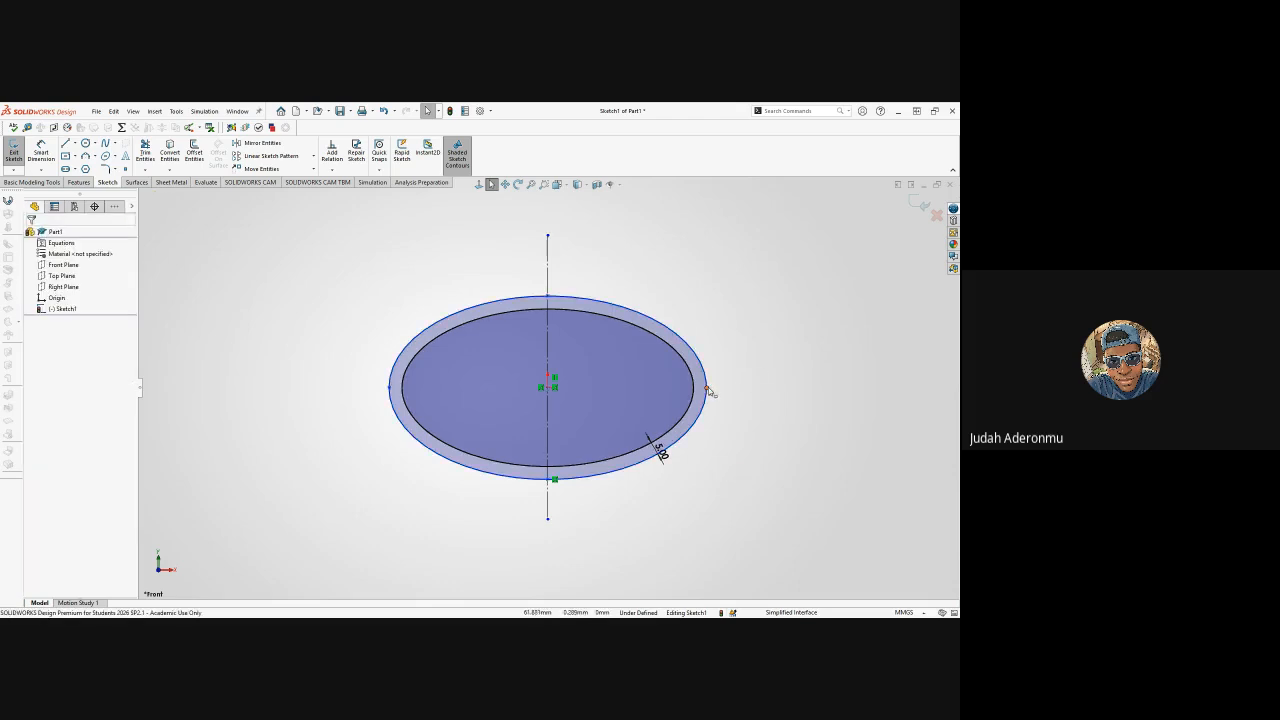
left_click_drag(708, 391, 826, 420)
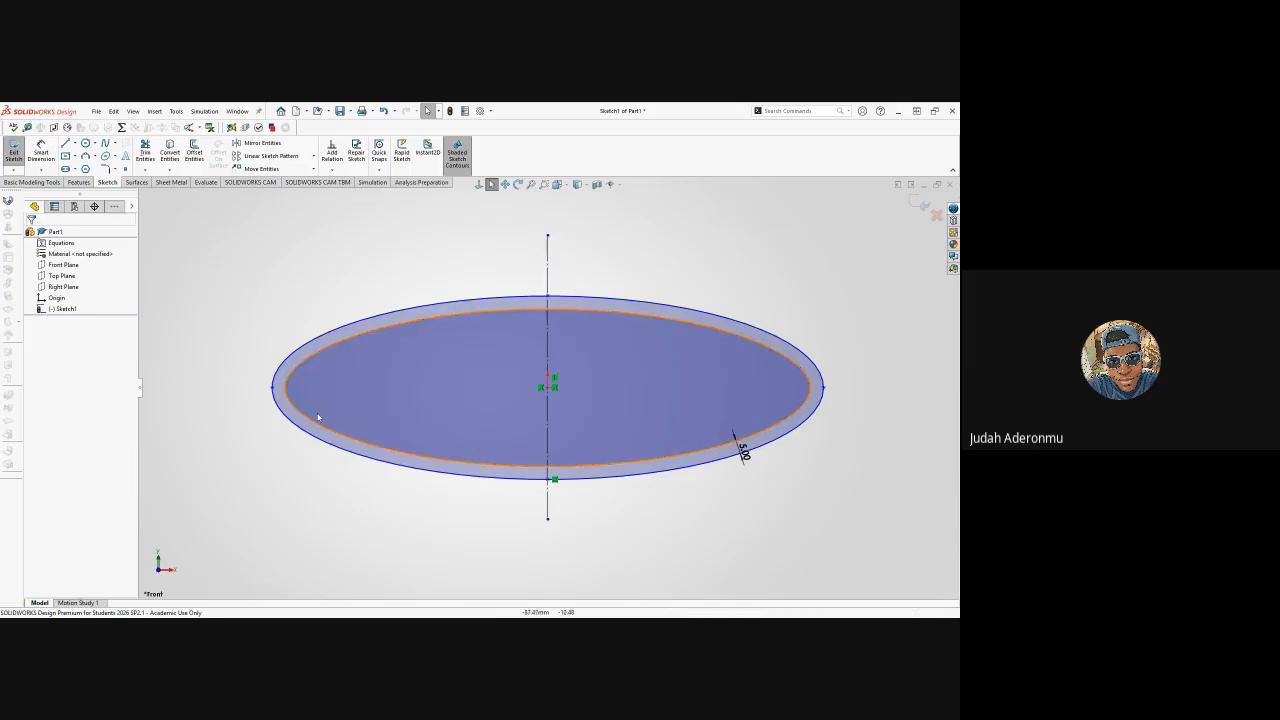
left_click_drag(271, 390, 345, 397)
left_click(336, 495)
left_click(437, 389)
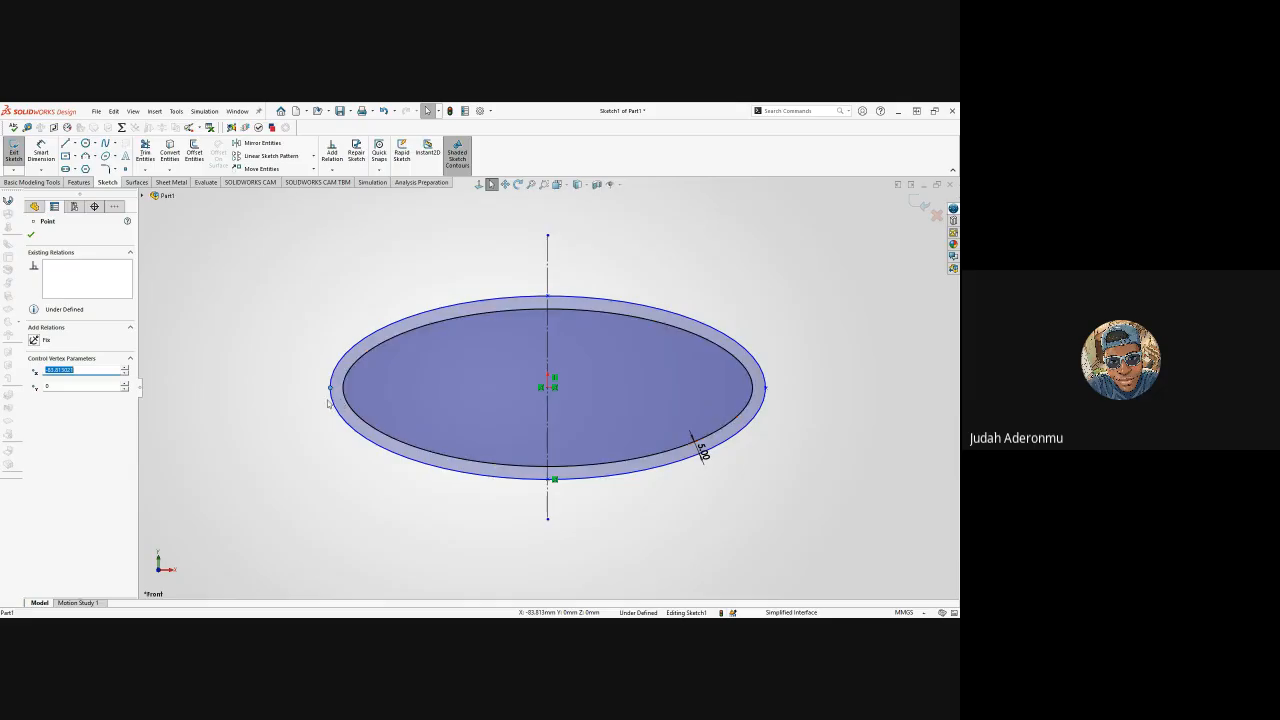
left_click_drag(332, 390, 397, 387)
left_click(360, 459)
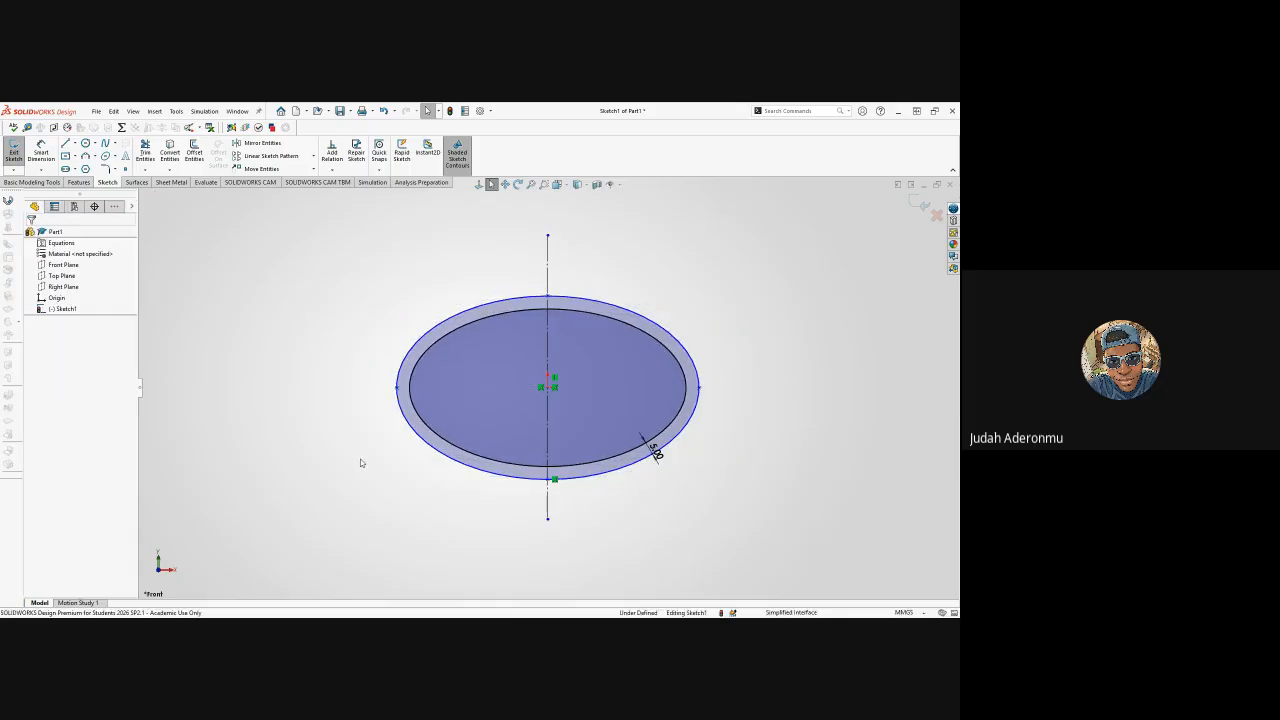
- Select the inner offset curve and remove it from the sketch, keeping the outer ellipse and the centerline
left_click(423, 421)
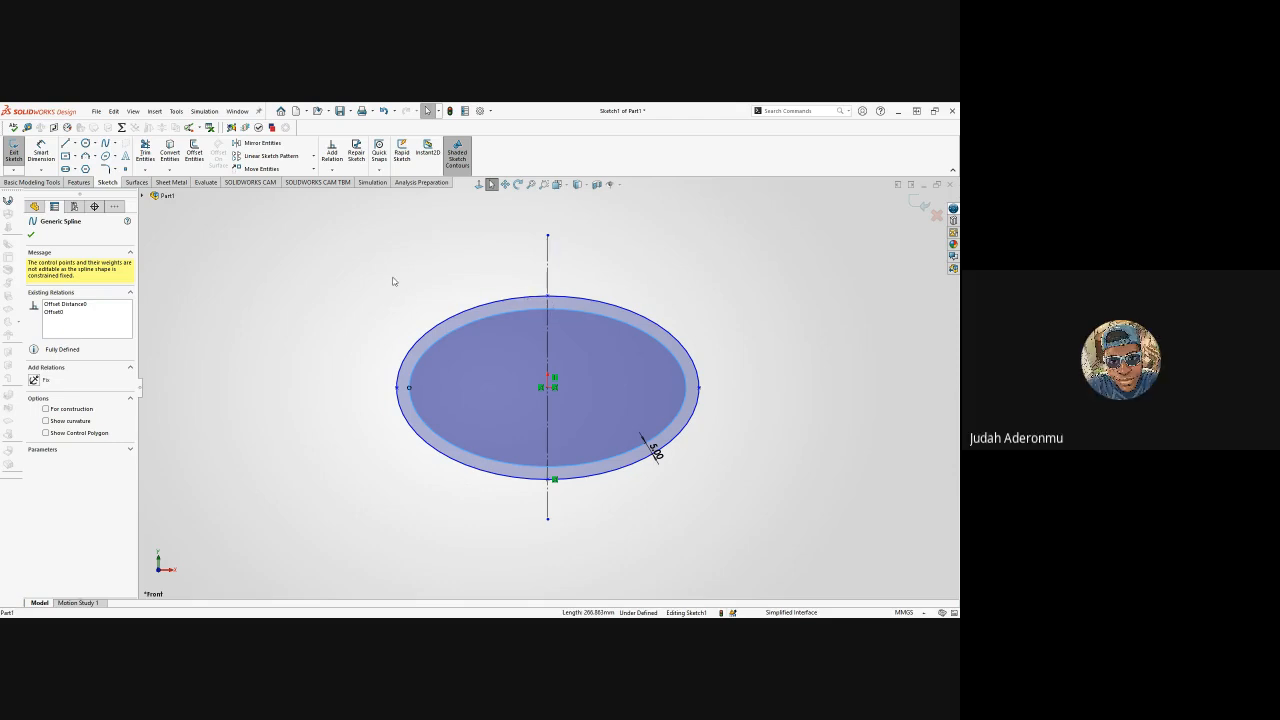
left_click(398, 315)
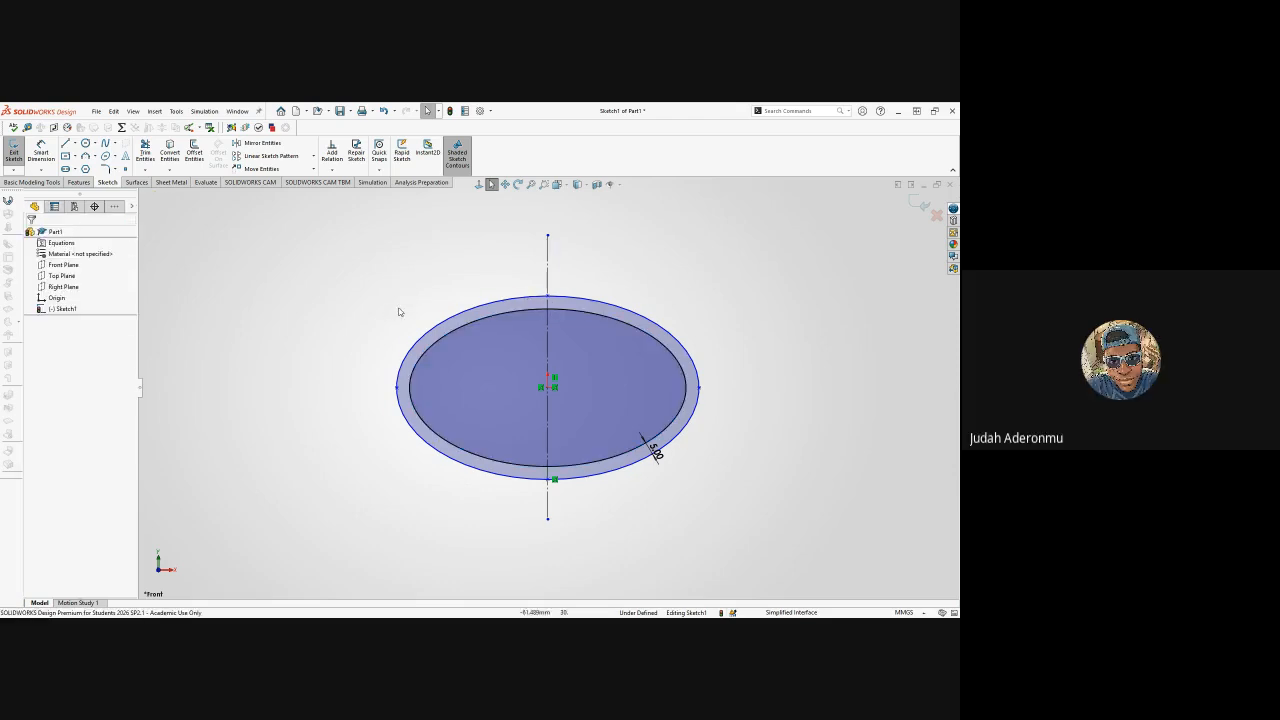
left_click(409, 389)
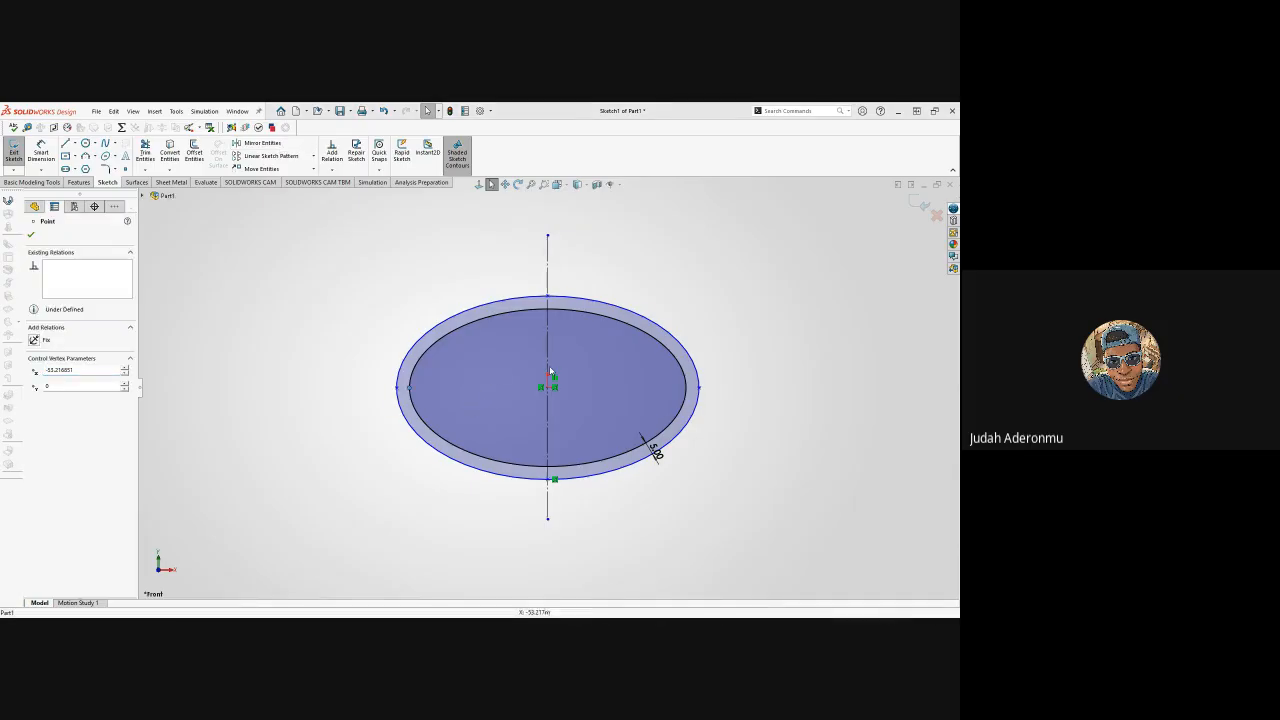
left_click(406, 493)
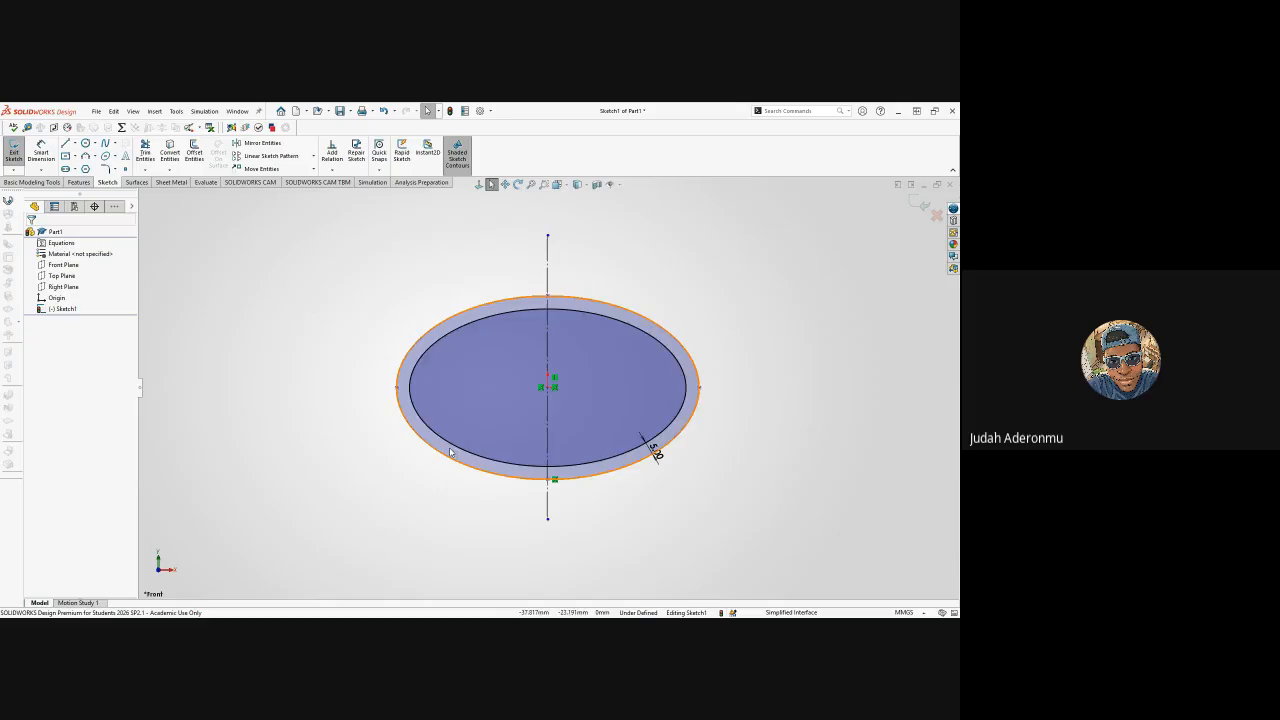
left_click(617, 456)
key("Delete")
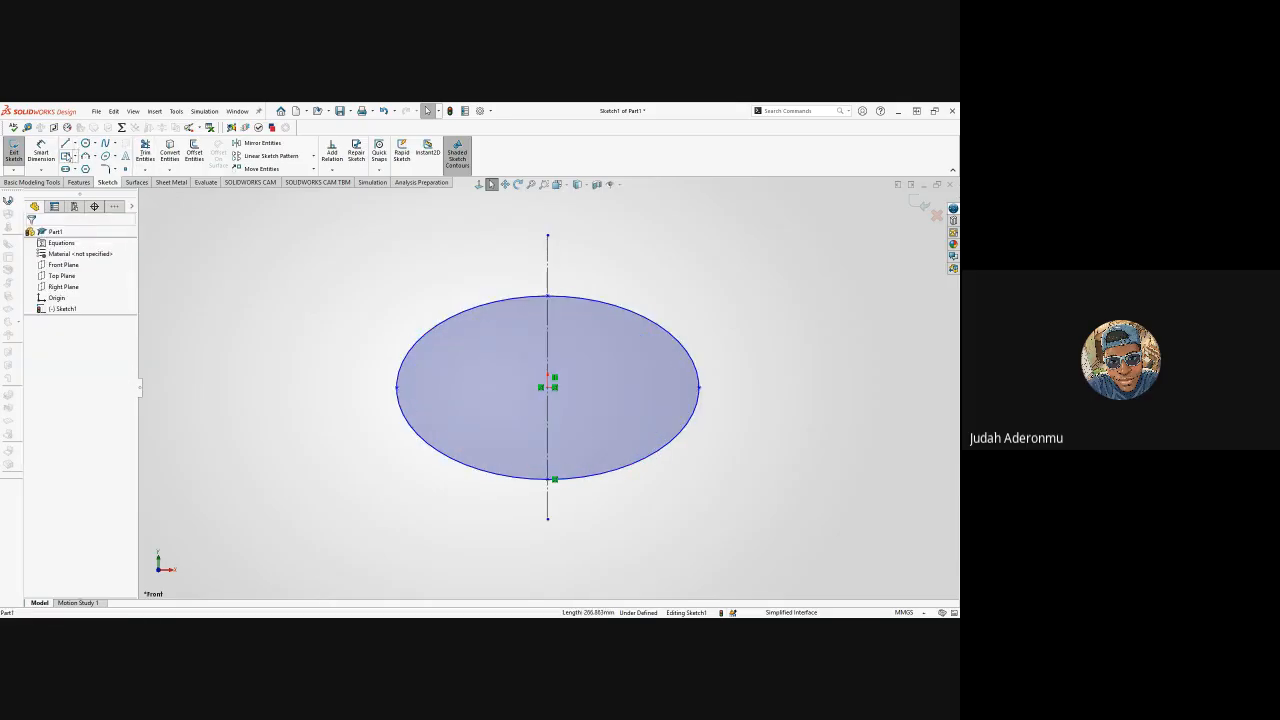
- Sketch a small center rectangle about 15 mm wide inside the ellipse, on the left side of the vertical centerline
left_click(66, 156)
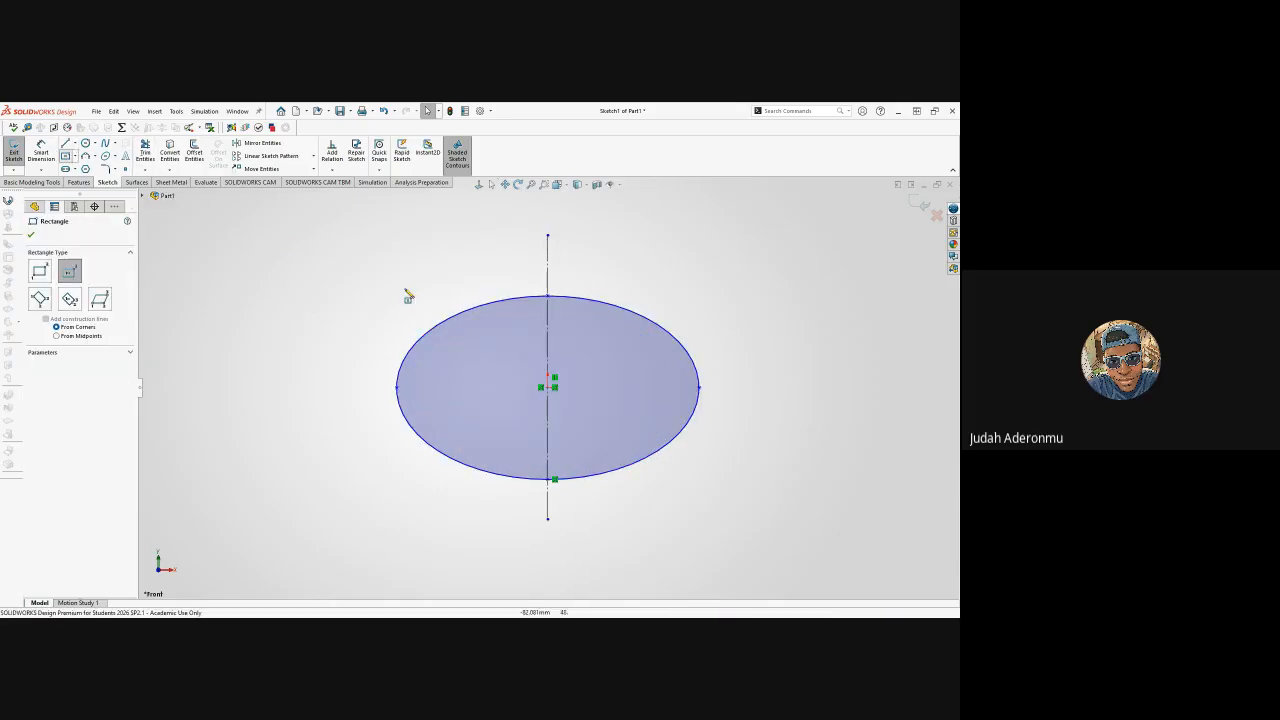
left_click(458, 382)
key("Escape")
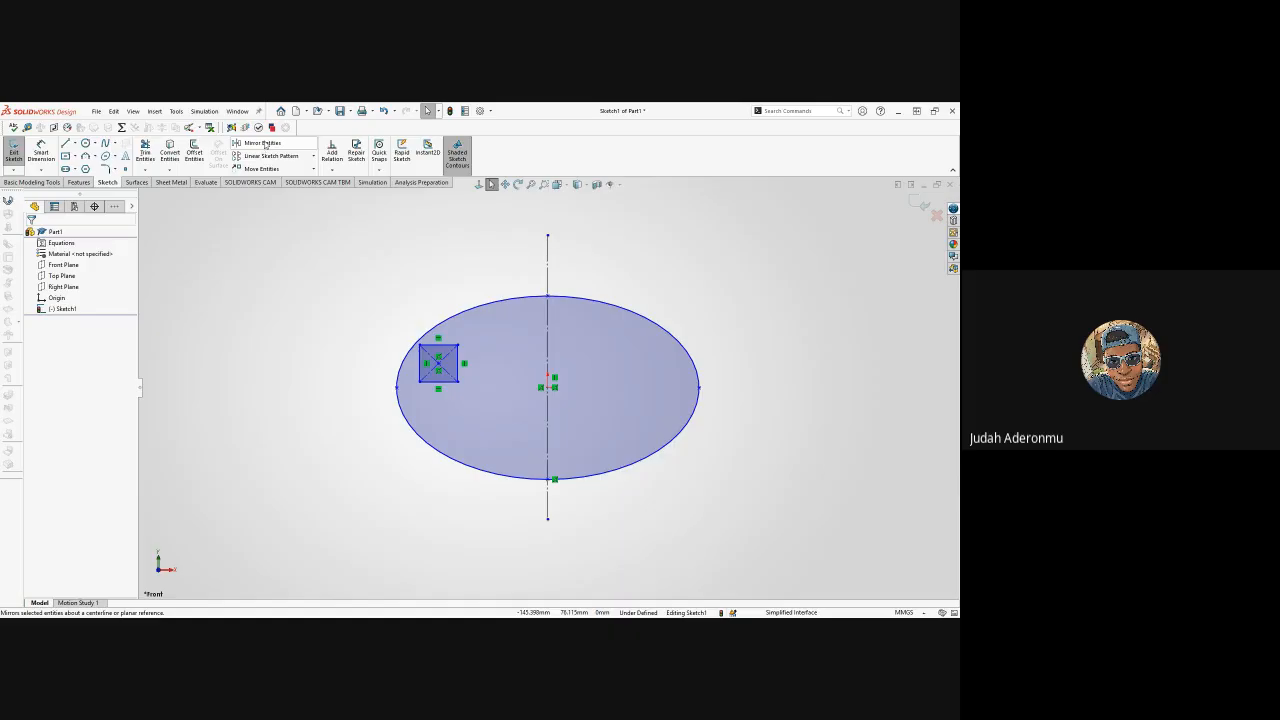
- Try to mirror the small rectangle's four sides about the vertical centerline with Copy enabled
left_click(263, 145)
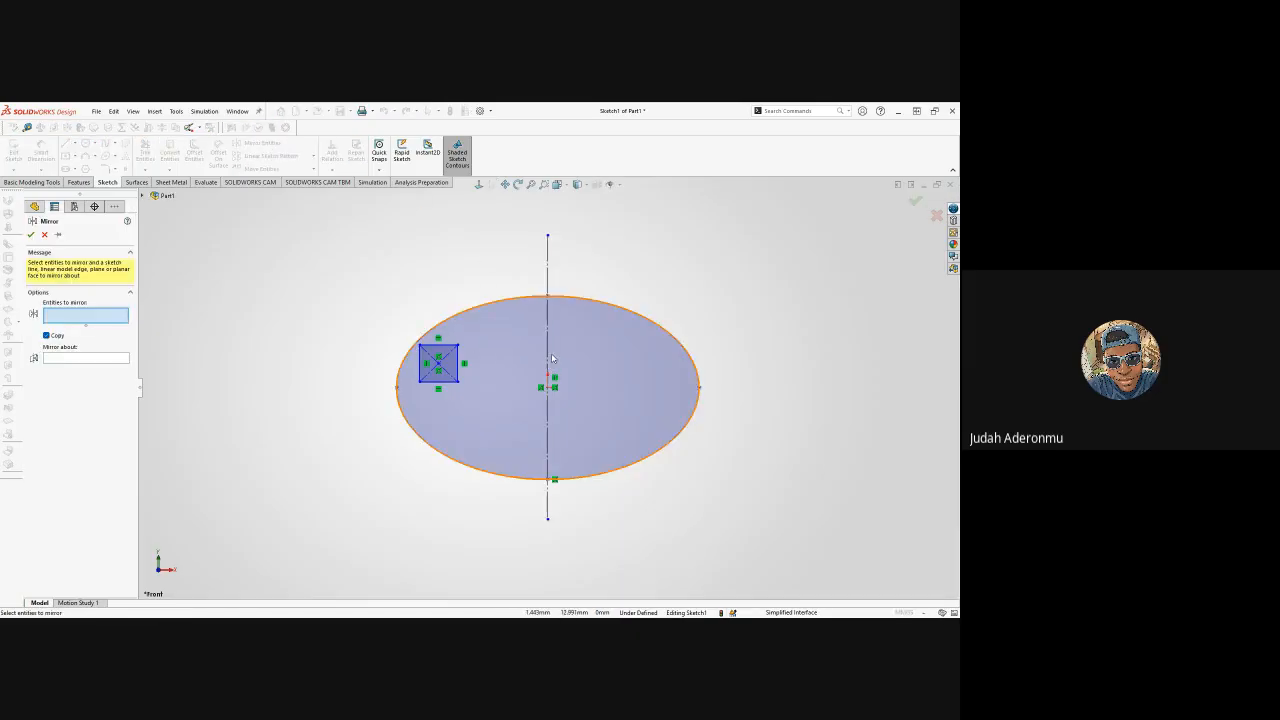
left_click(57, 360)
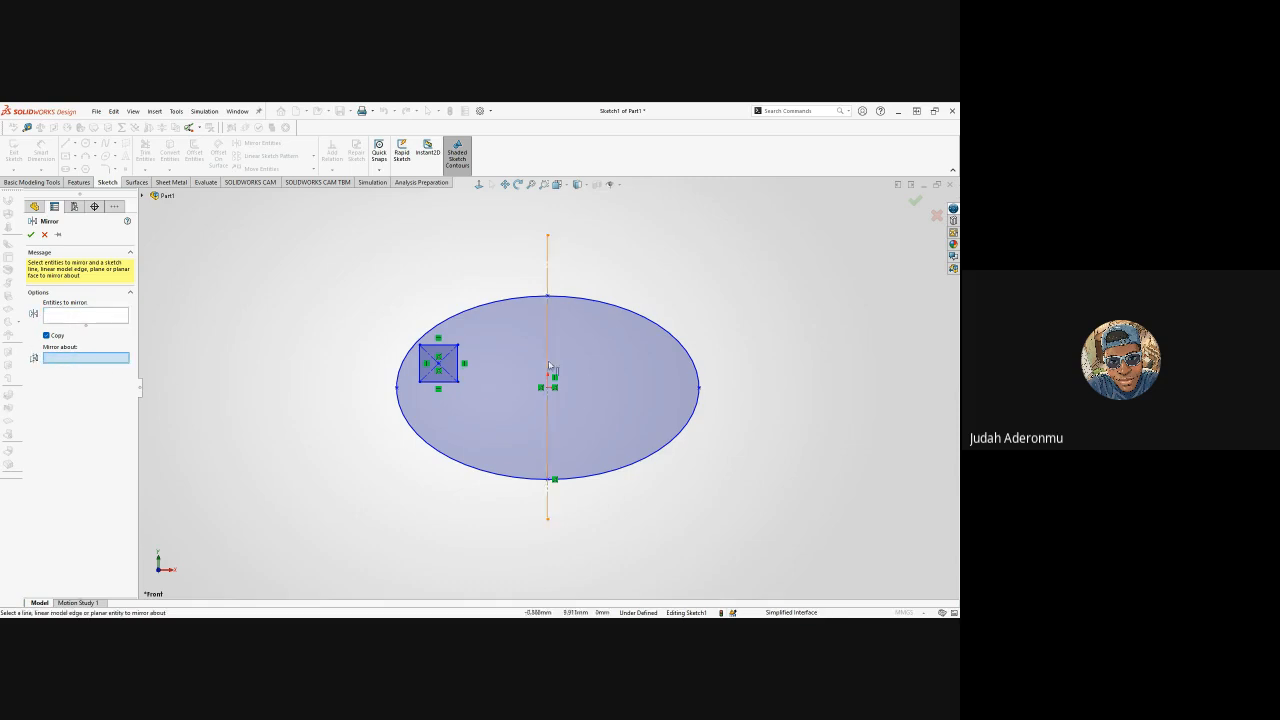
left_click(547, 360)
left_click(62, 321)
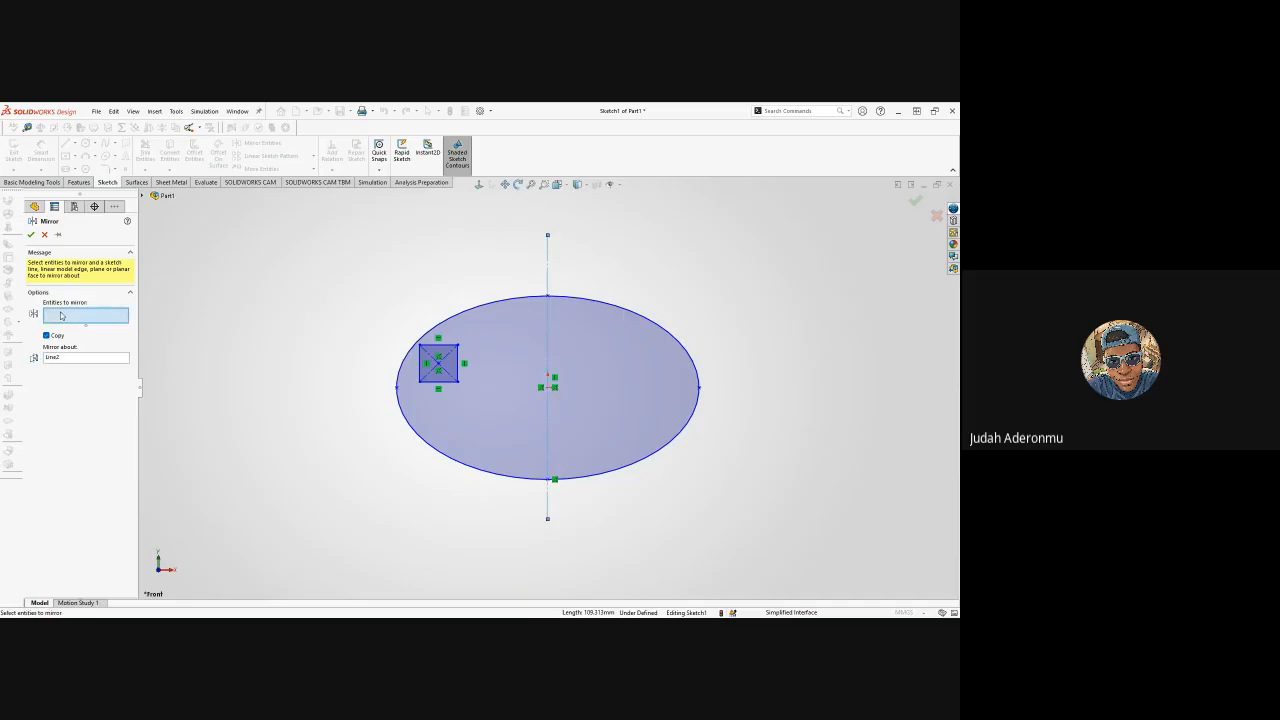
left_click(437, 381)
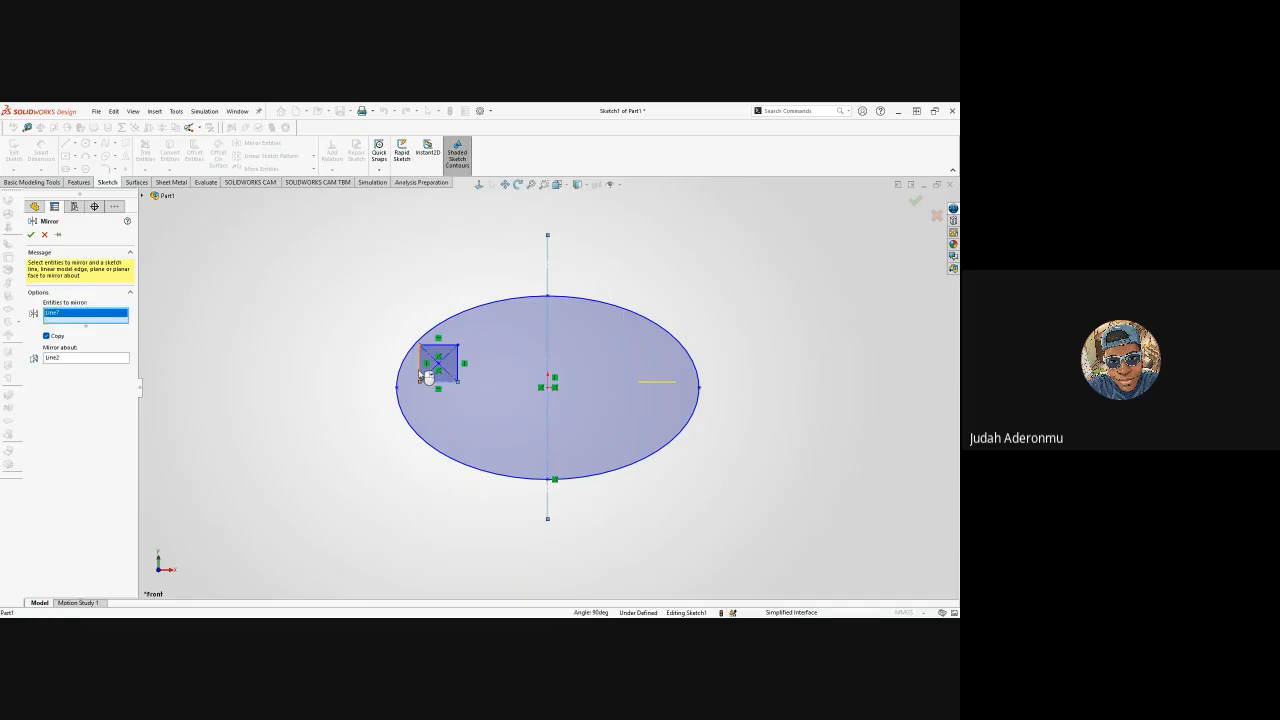
left_click(422, 370)
left_click(437, 346)
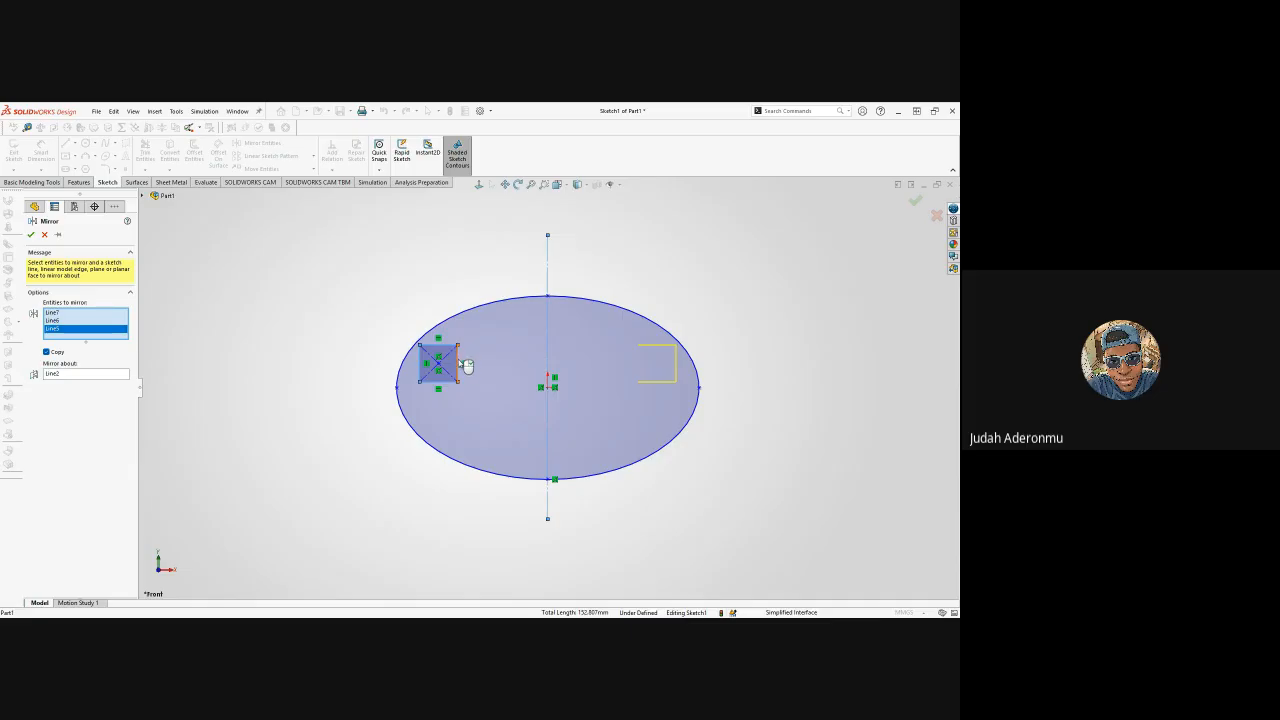
left_click(458, 362)
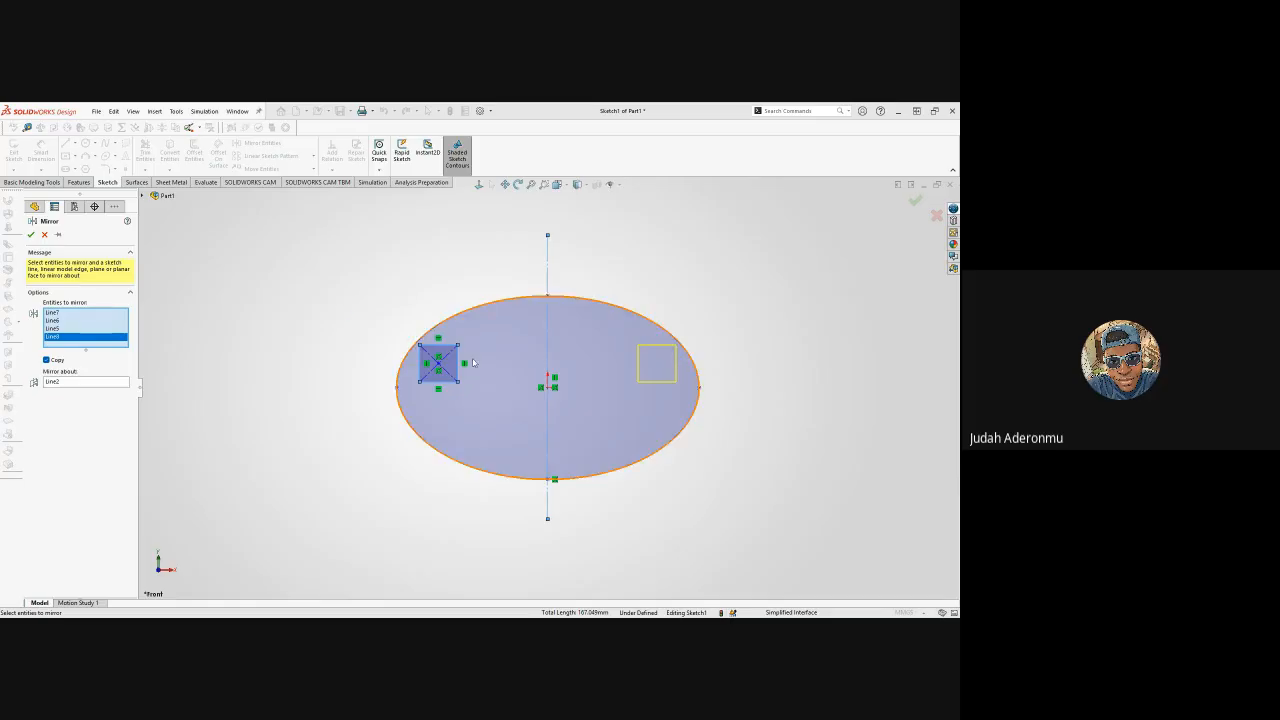
left_click(44, 234)
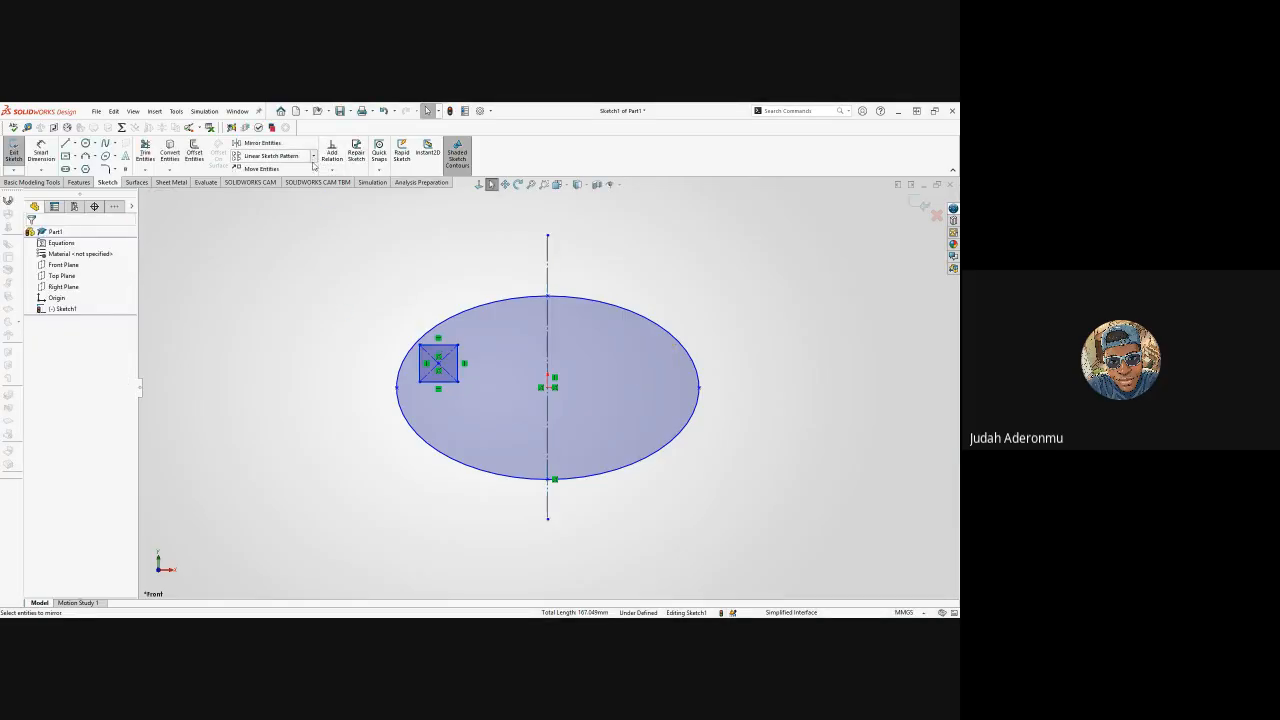
- Delete the ellipse and the small rectangle together, leaving only the vertical centerline in the sketch
left_click(439, 379)
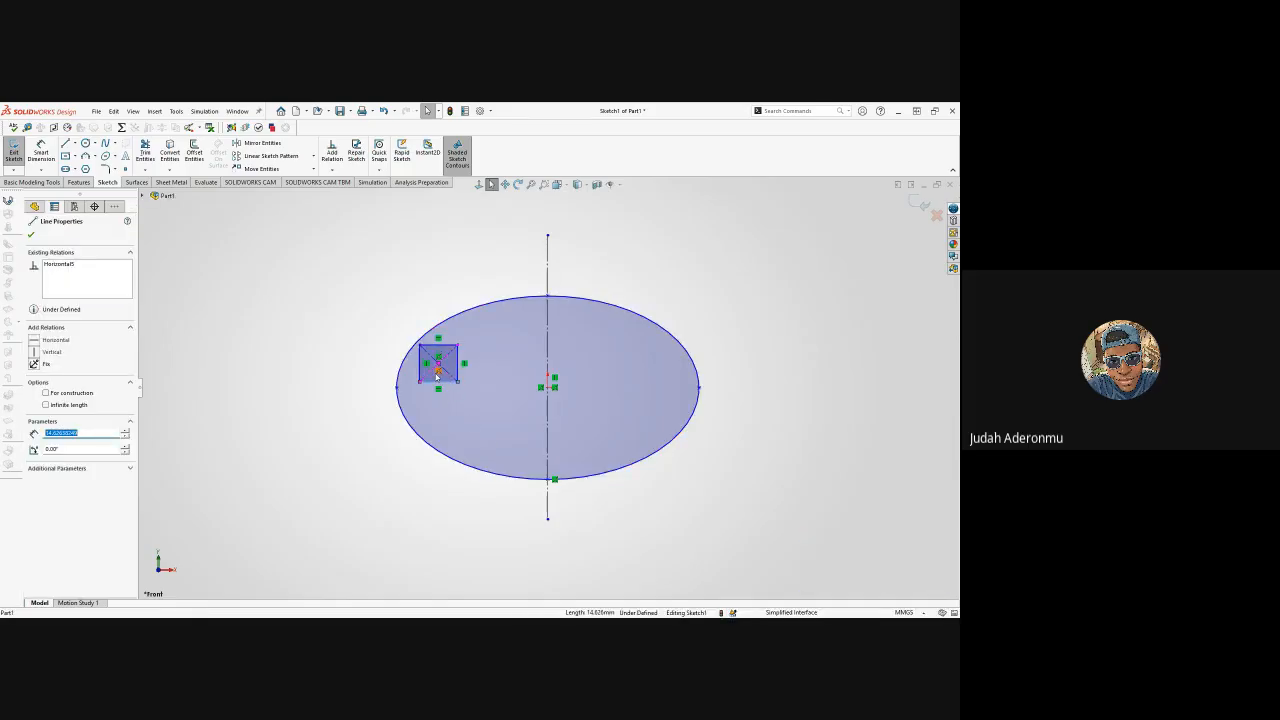
left_click_drag(370, 279, 760, 490)
key("Delete")
left_click(548, 337)
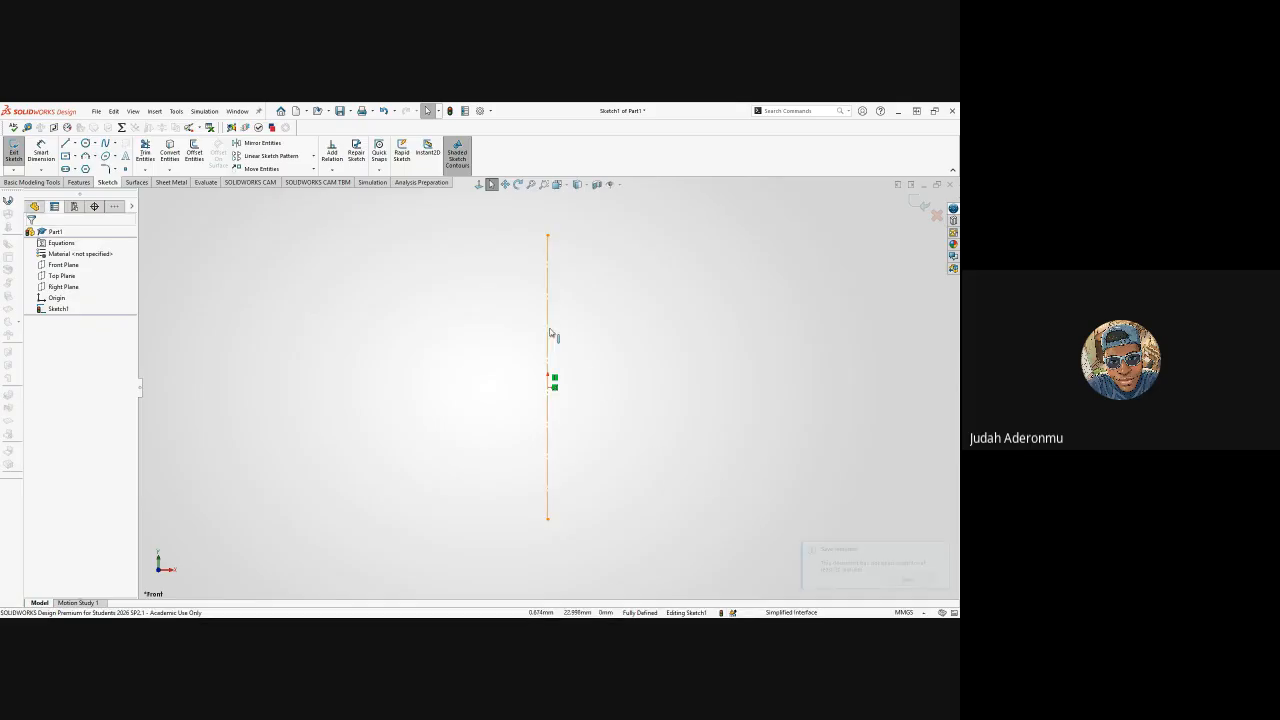
- Delete the vertical centerline and sketch a horizontal construction line about 107 mm long starting at the origin
key("Delete")
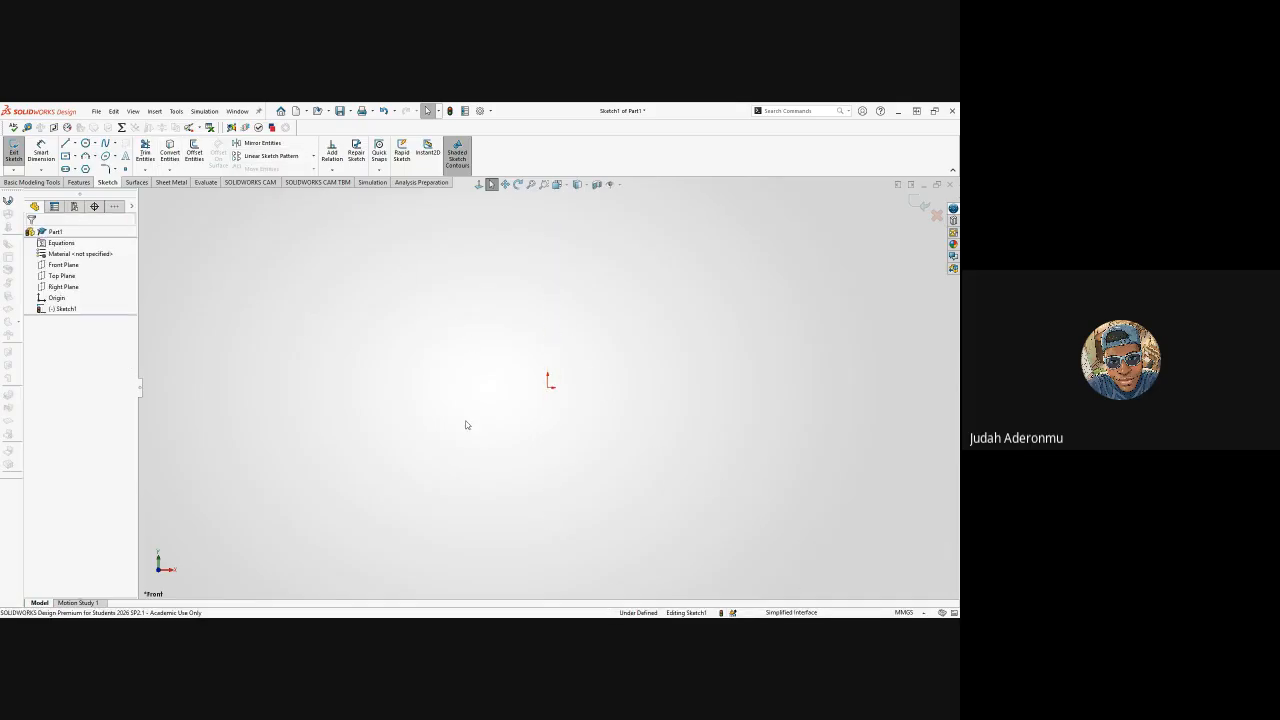
key("l")
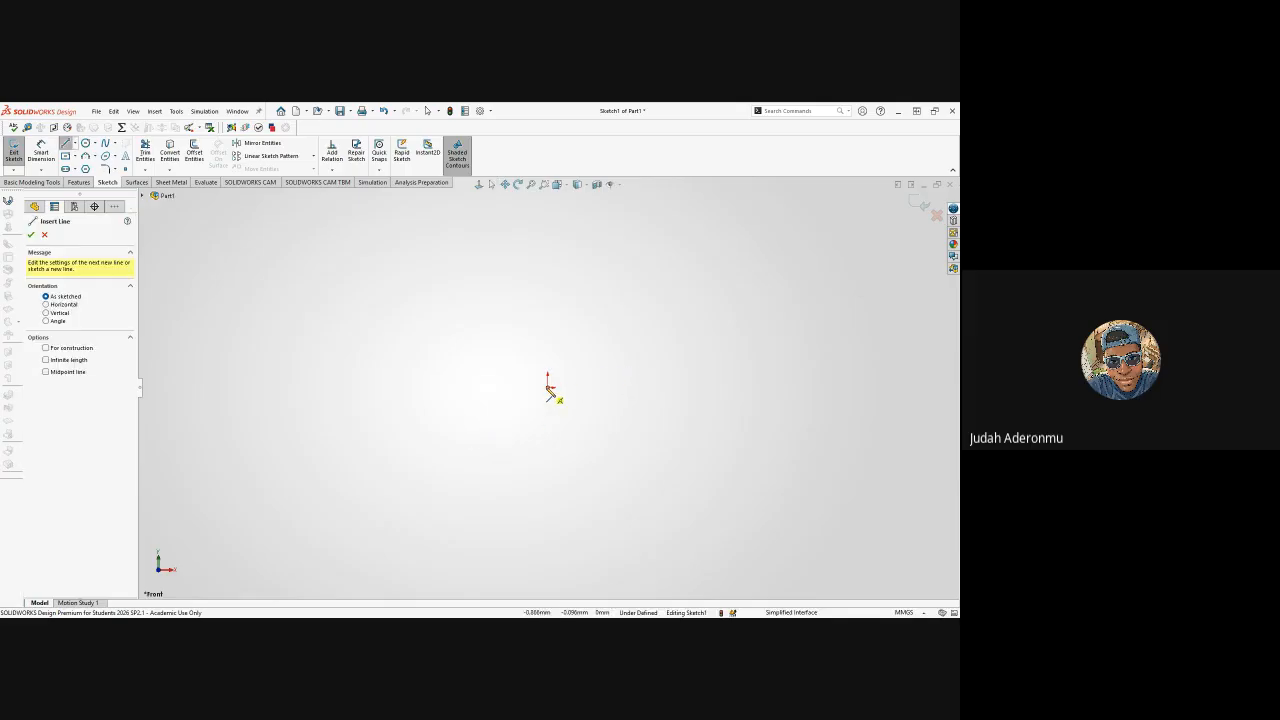
left_click(548, 387)
left_click(826, 387)
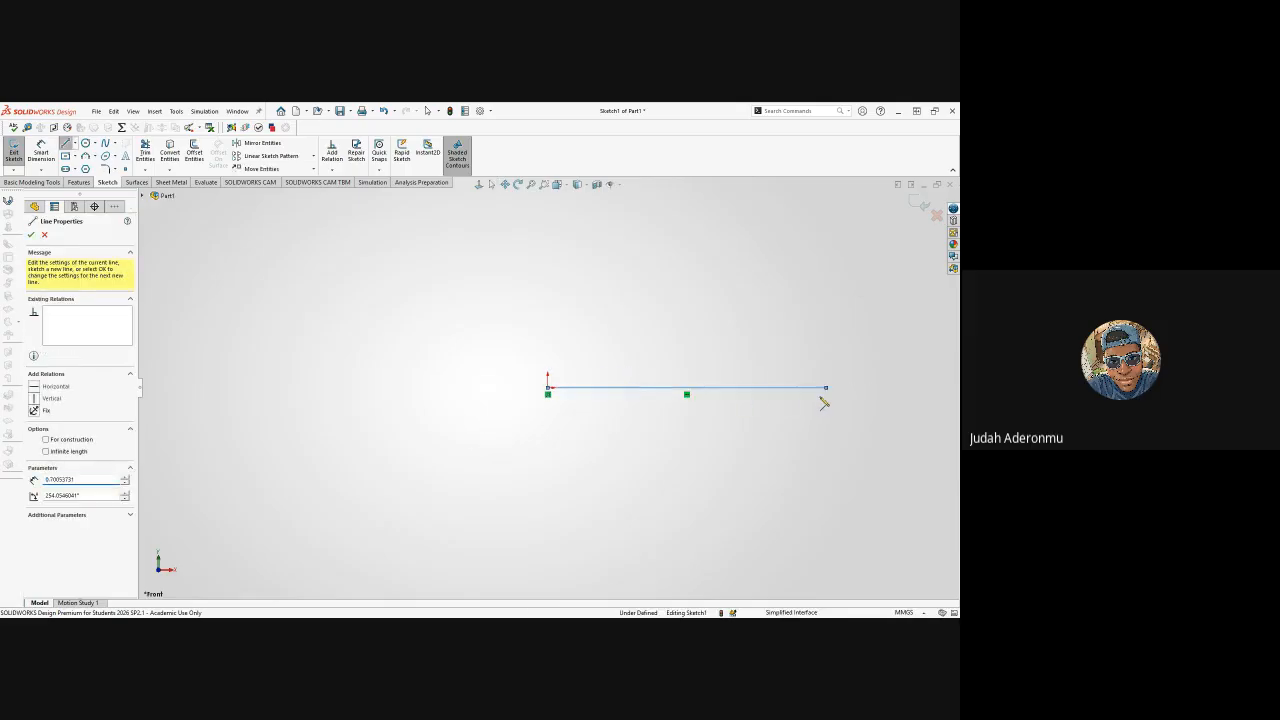
key("Escape")
left_click(686, 388)
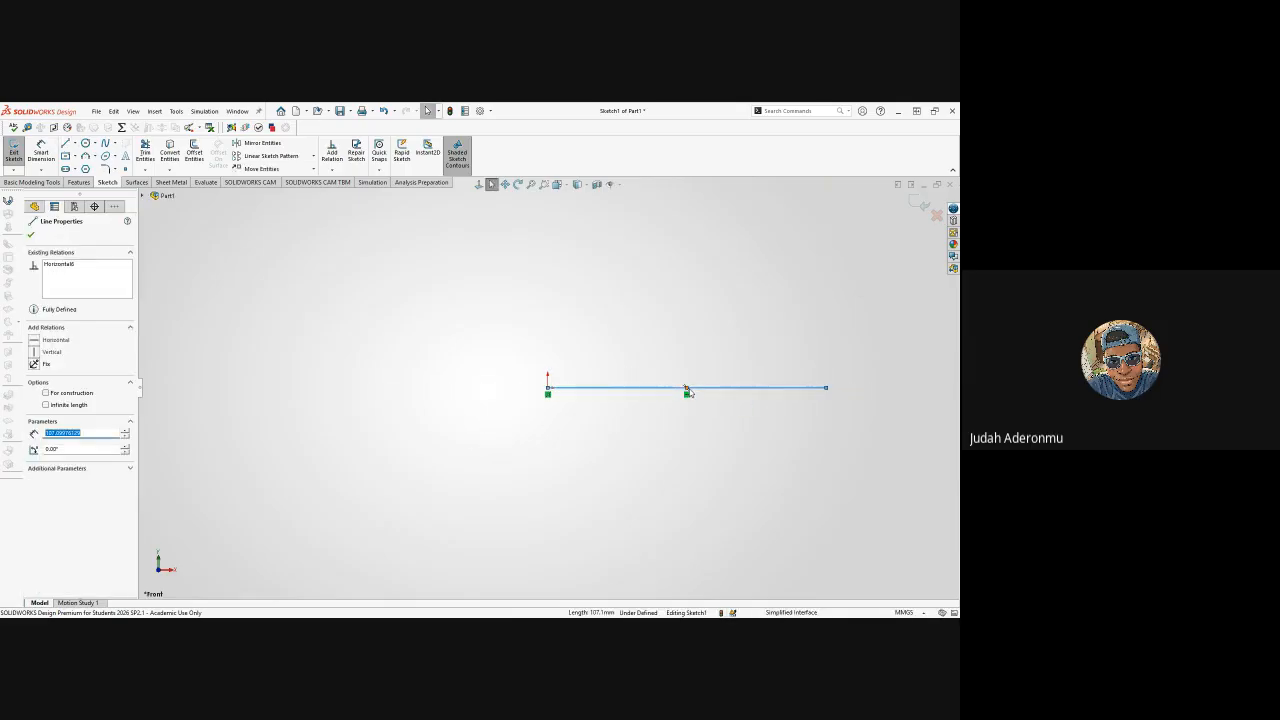
left_click(477, 425)
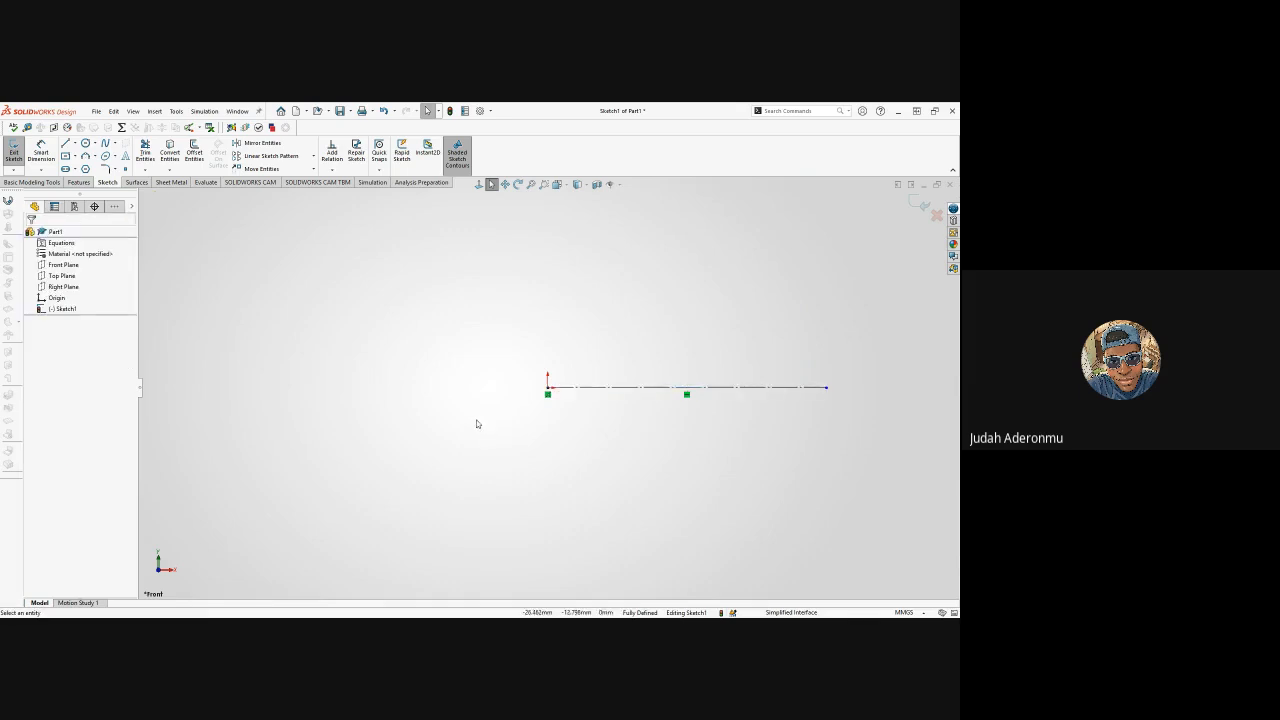
- Stretch the horizontal construction line by its free endpoint to about one and a half times its length
scroll(798, 403, "up", 4)
scroll(796, 402, "down", 3)
scroll(743, 401, "up", 2)
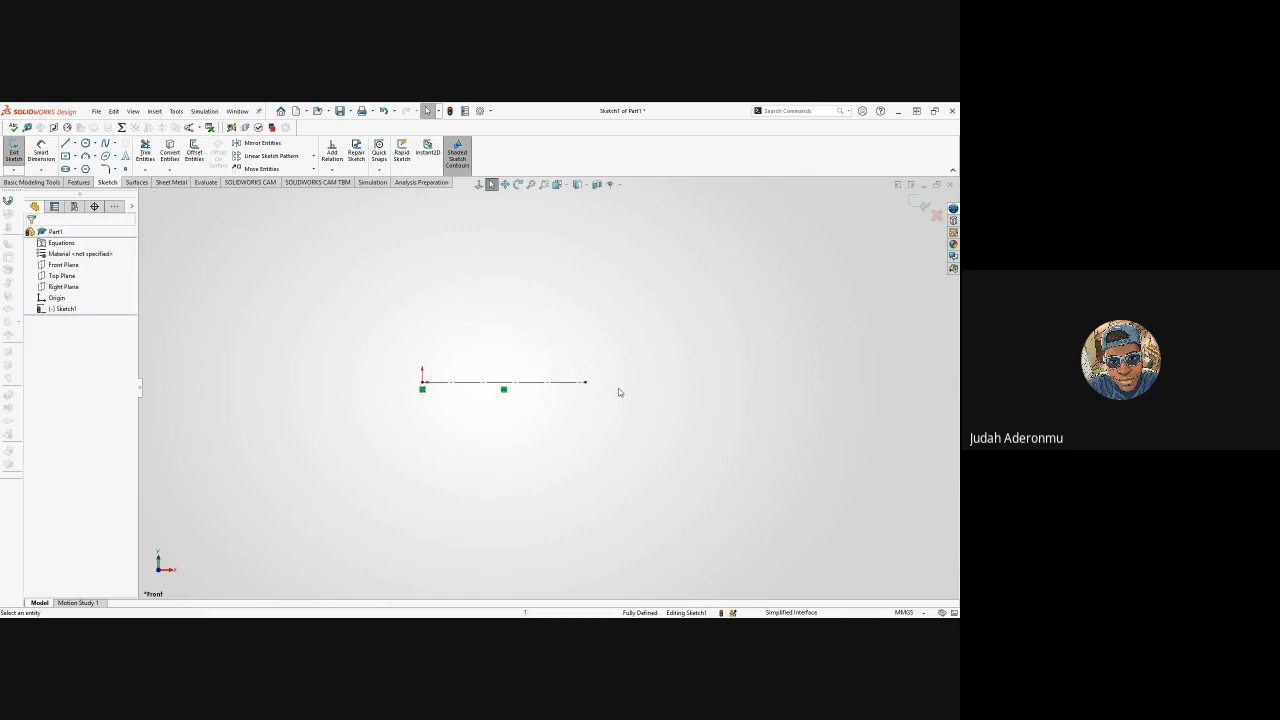
left_click_drag(588, 383, 668, 383)
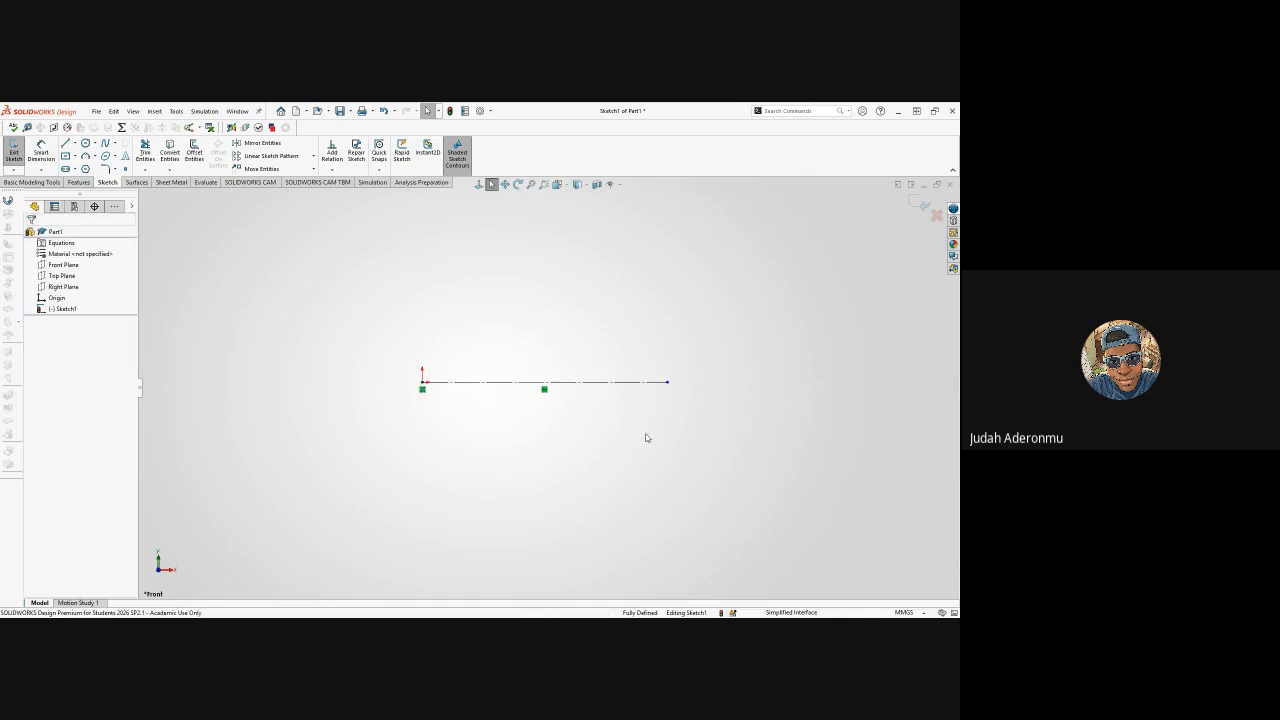
- Sketch a corner rectangle about 21 mm wide standing on the horizontal construction line, close to the origin
left_click(73, 157)
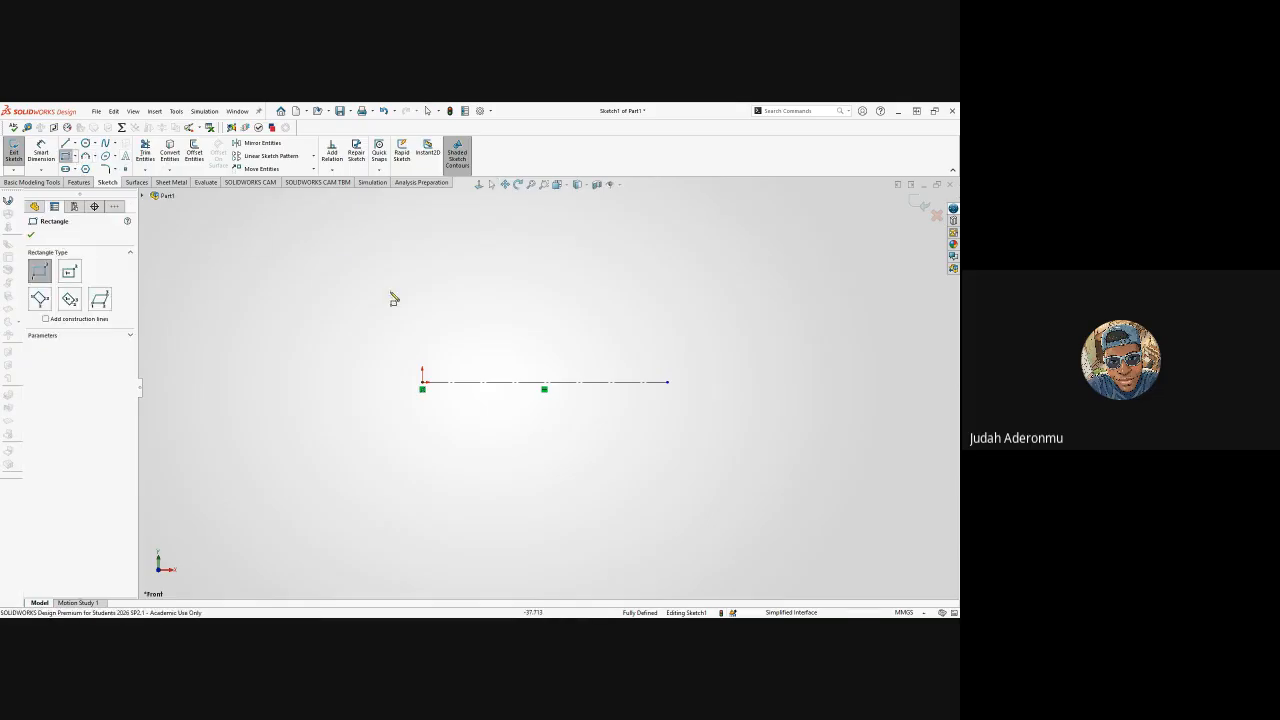
left_click(451, 382)
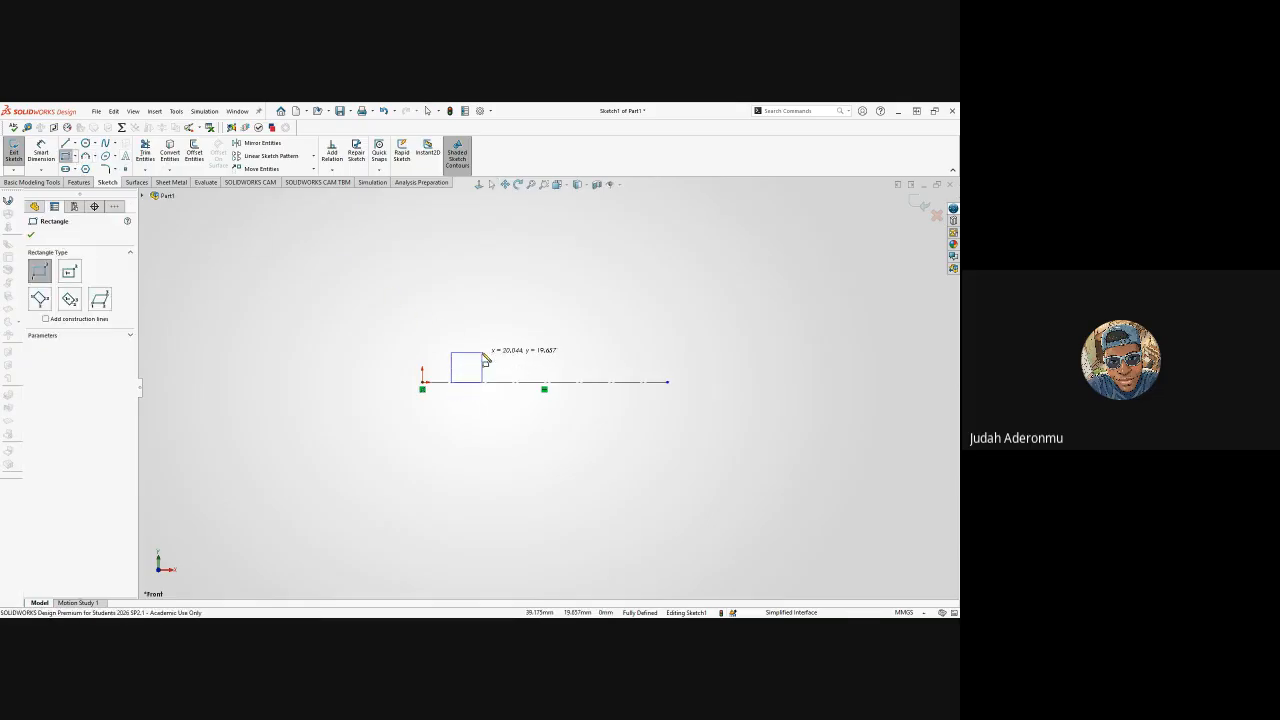
left_click(482, 353)
key("Escape")
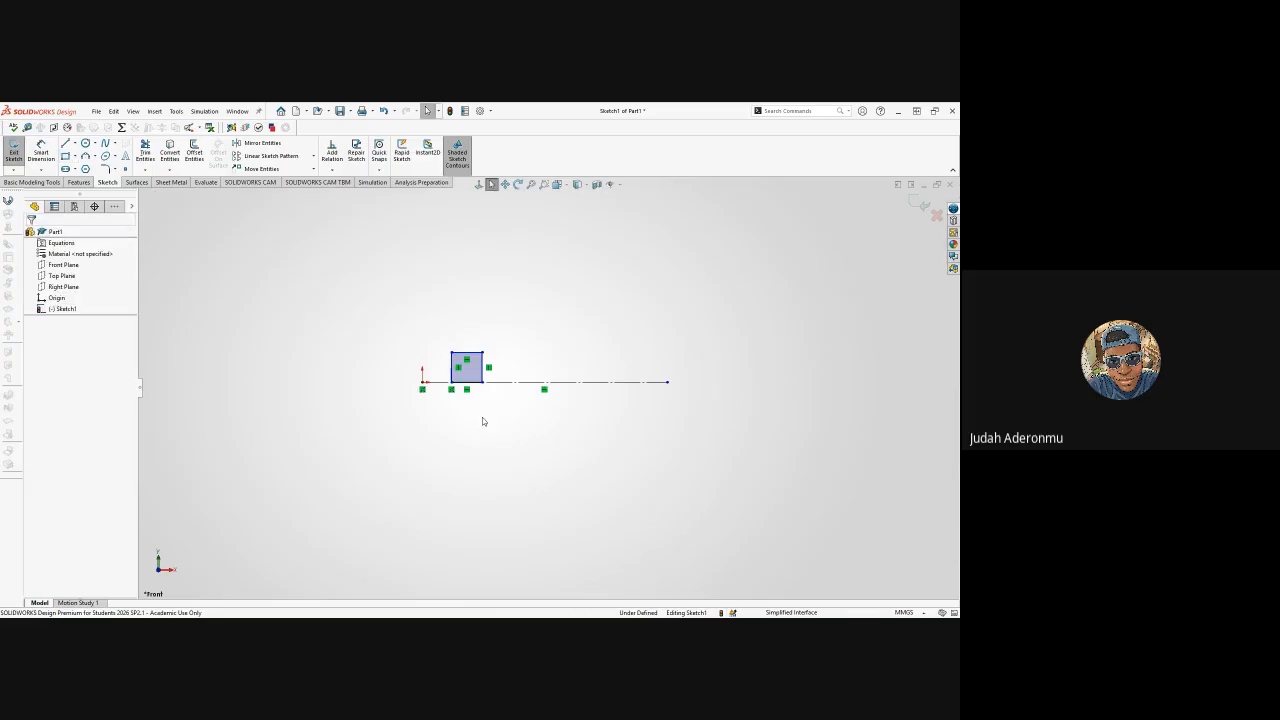
- Convert the horizontal construction line to a solid line and pull its free endpoint out to about 309 mm from the origin
left_click(500, 384)
key("Escape")
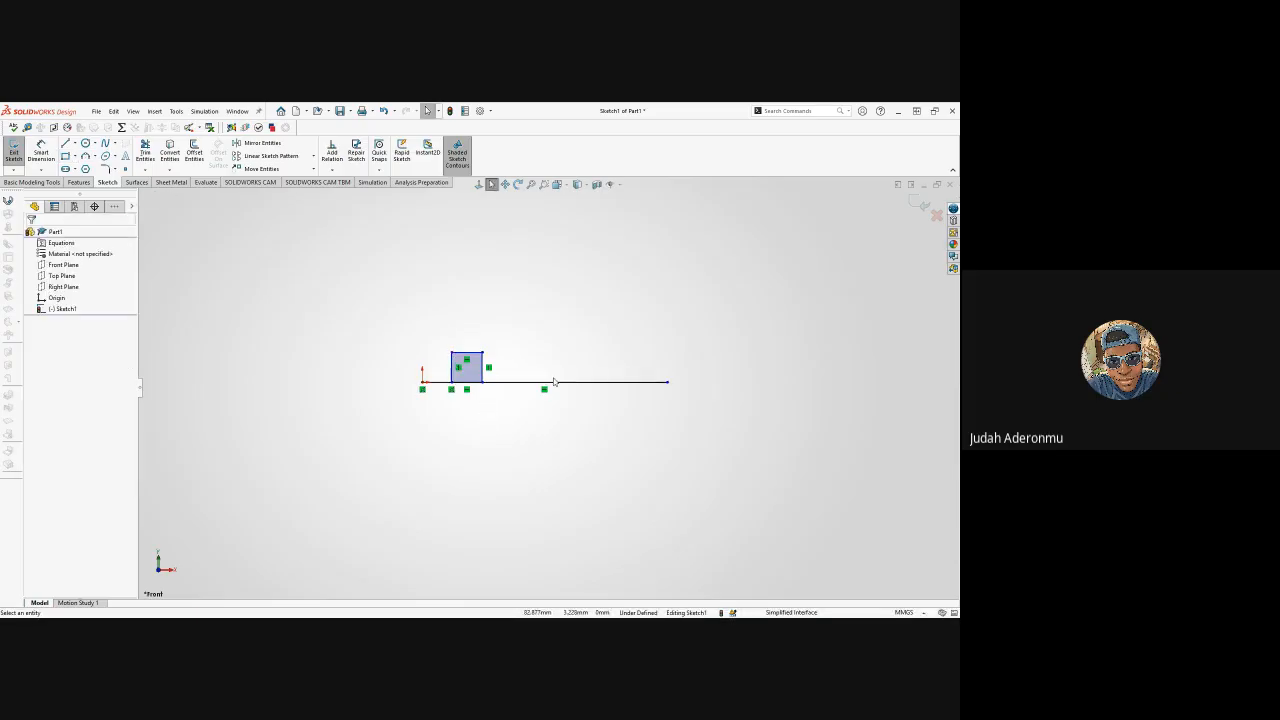
left_click_drag(667, 382, 894, 386)
left_click(665, 422)
scroll(646, 400, "up", 5)
scroll(643, 398, "down", 3)
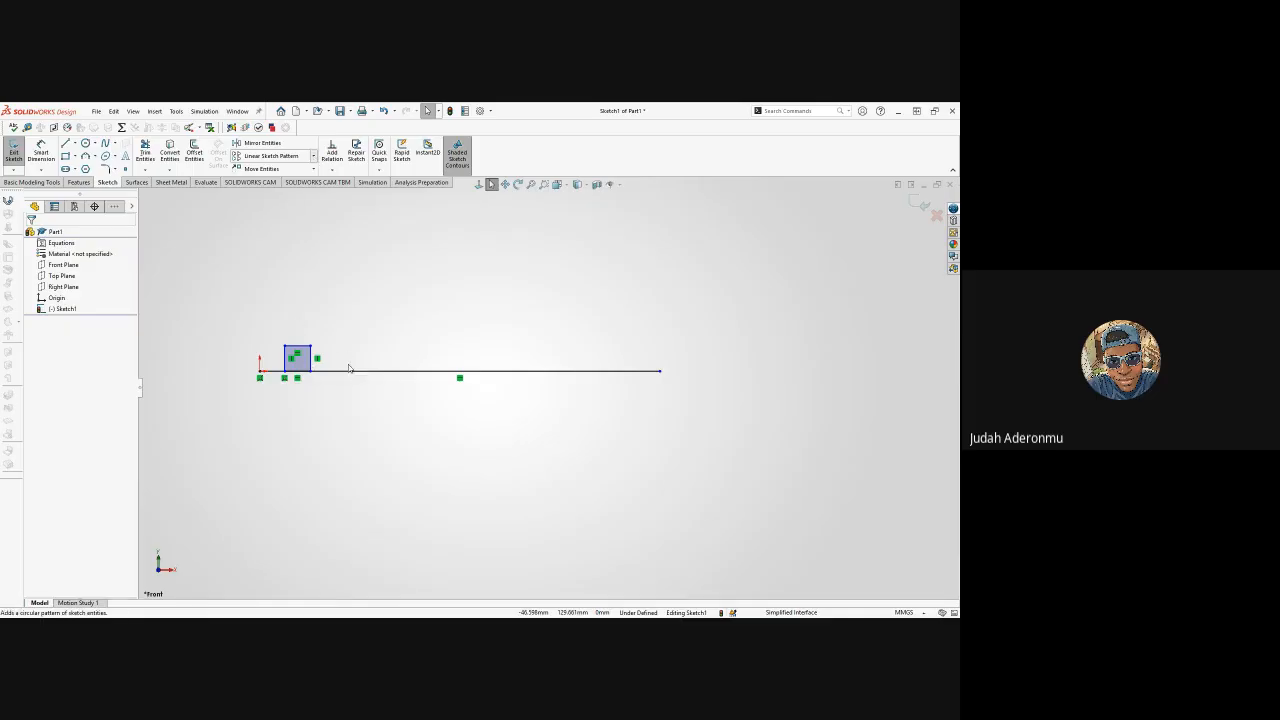
- Start a linear sketch pattern along the X-axis with the rectangle's left, top and right sides as the entities to pattern
left_click(270, 158)
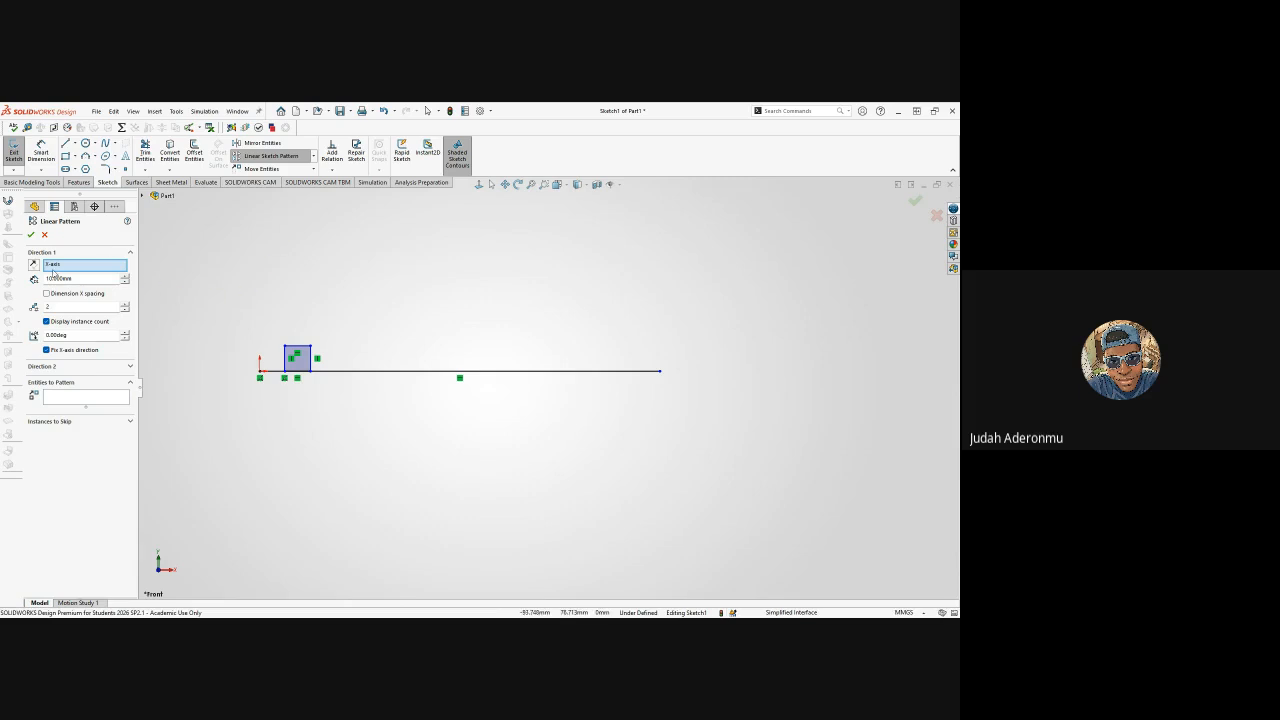
left_click(58, 398)
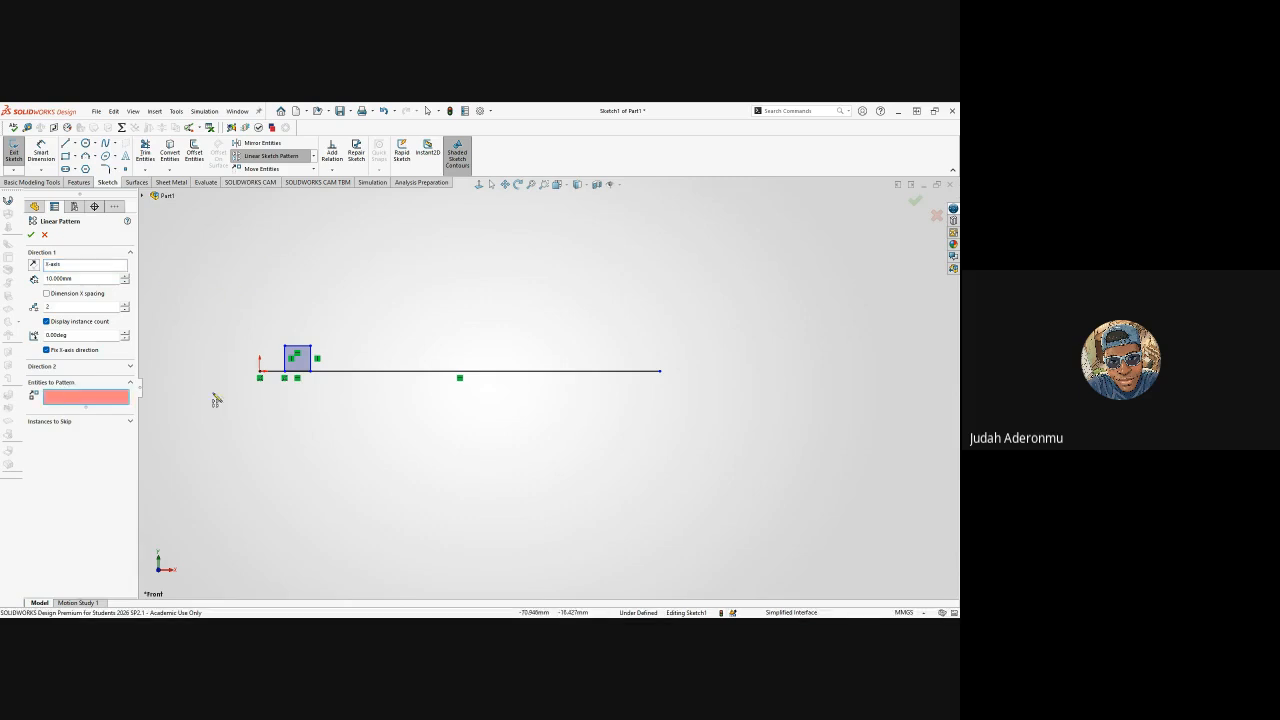
left_click(287, 366)
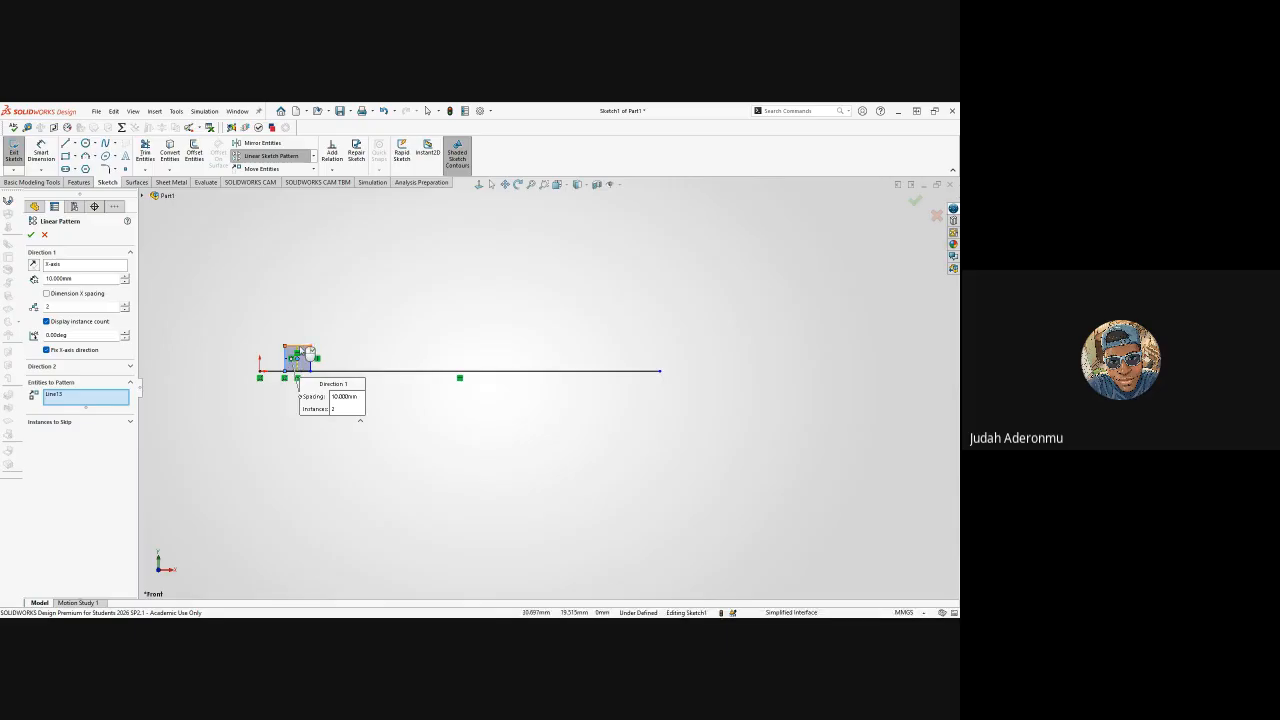
left_click(310, 354)
left_click(310, 371)
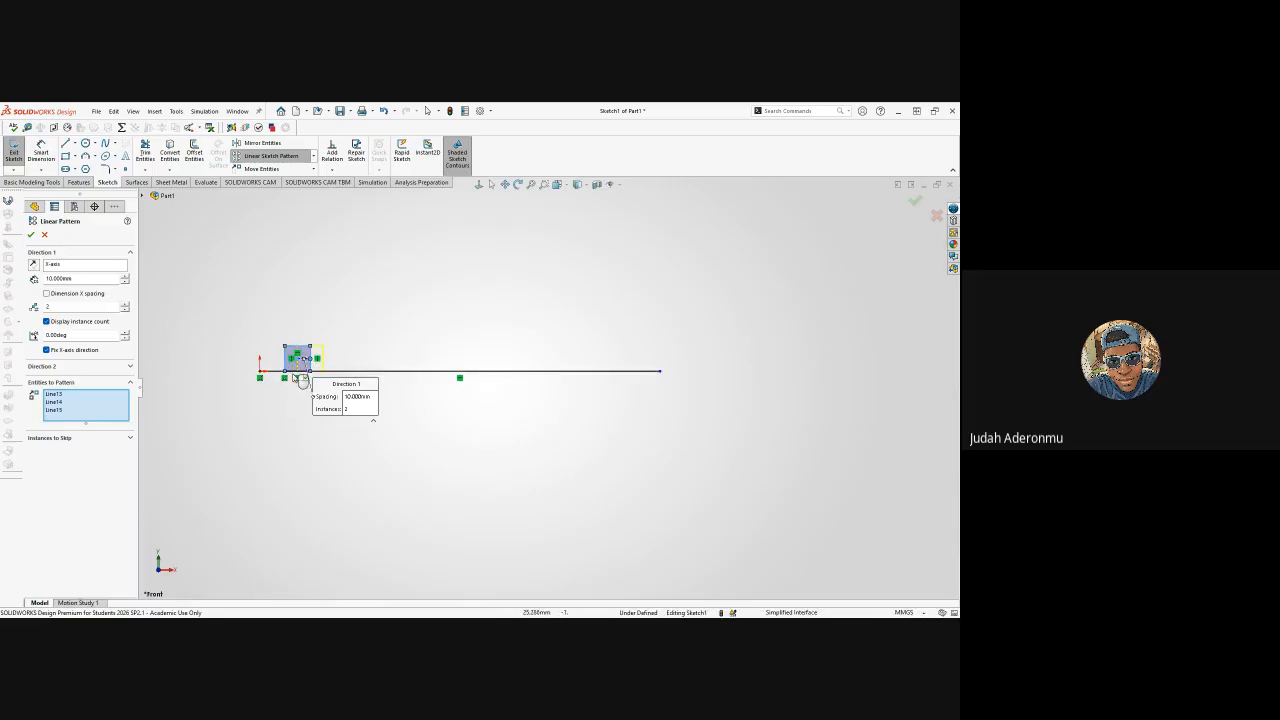
scroll(296, 378, "down", 6)
scroll(427, 381, "up", 3)
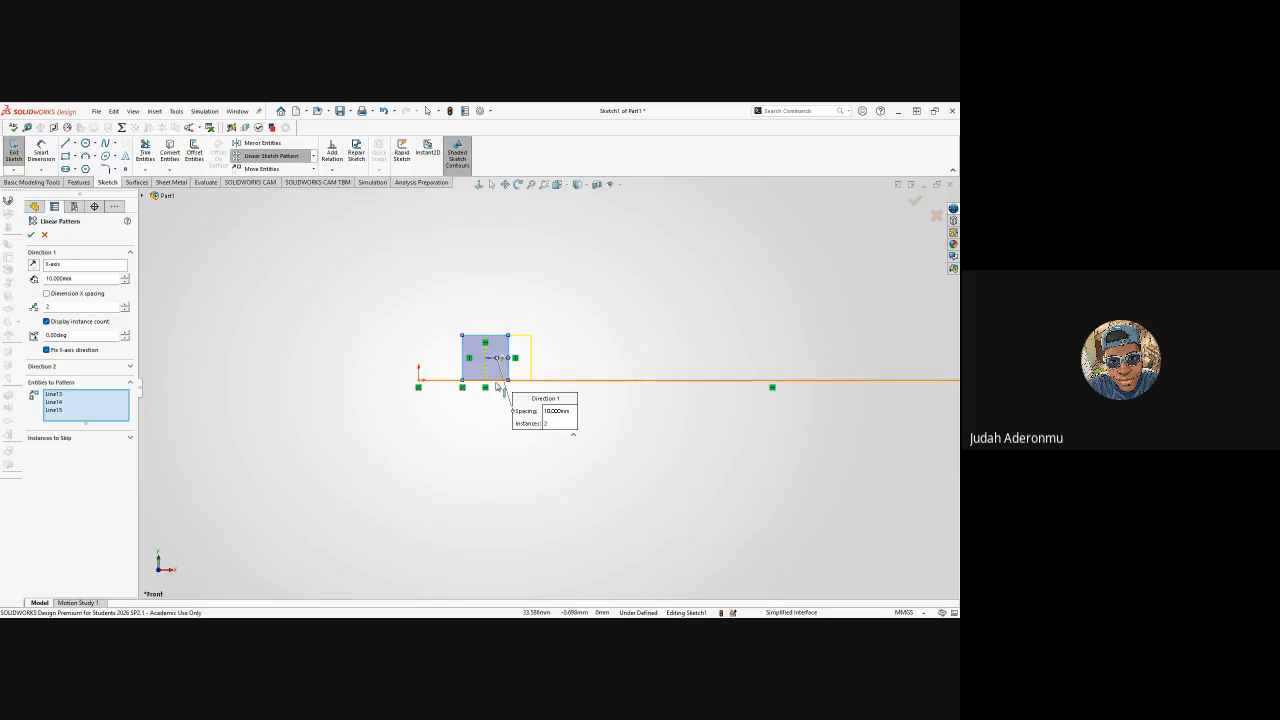
scroll(500, 385, "up", 4)
scroll(665, 390, "down", 1)
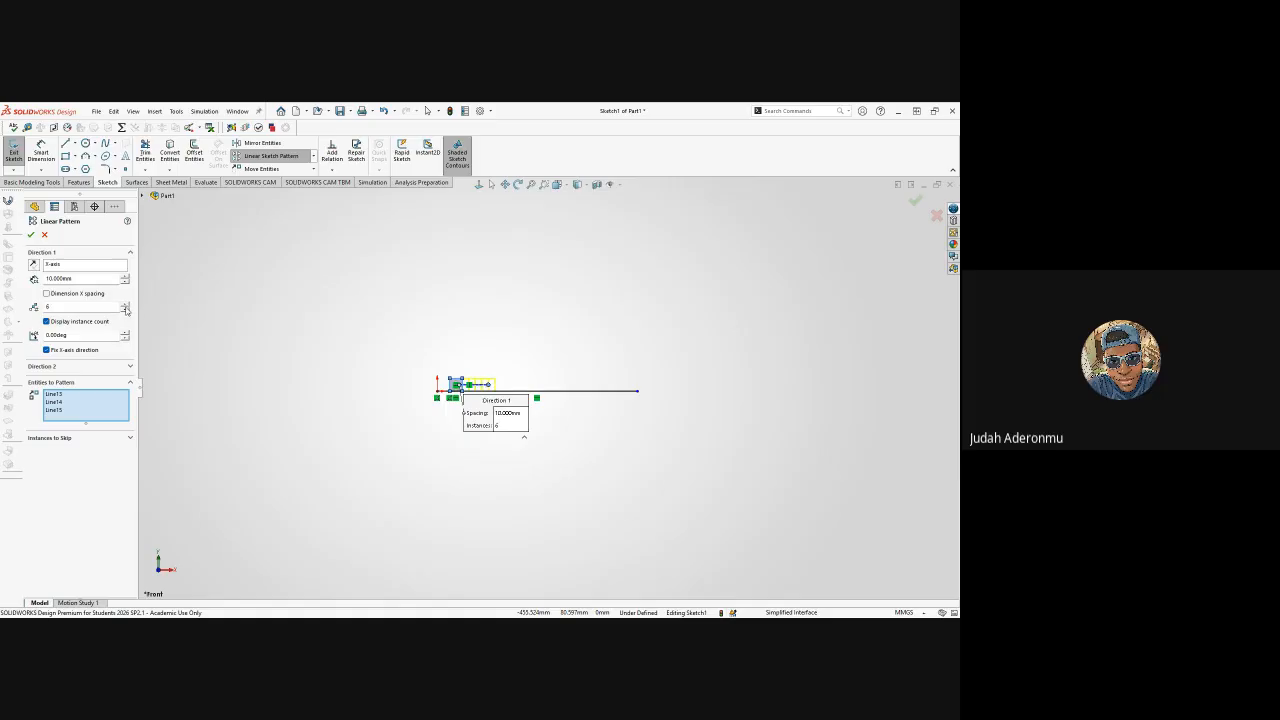
- Set Direction 1 of the linear pattern to 5 instances with a spacing of 50 mm
left_click(125, 310)
scroll(554, 397, "down", 5)
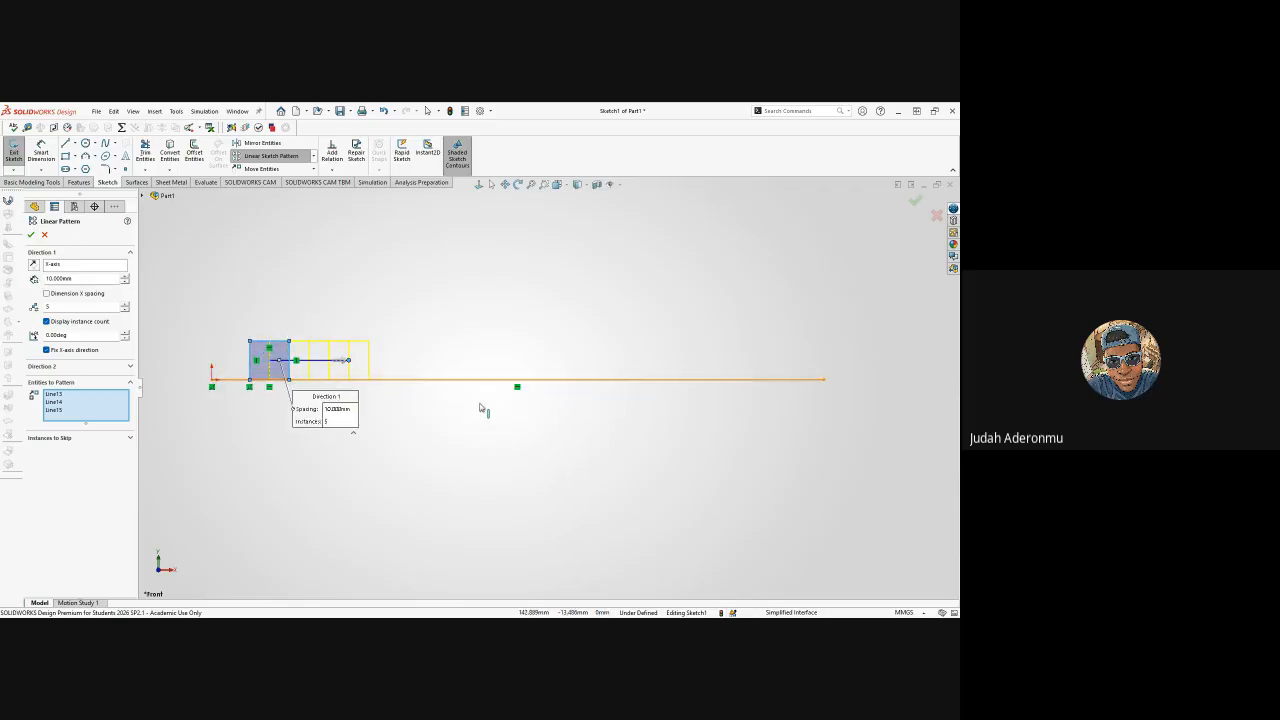
scroll(289, 364, "down", 2)
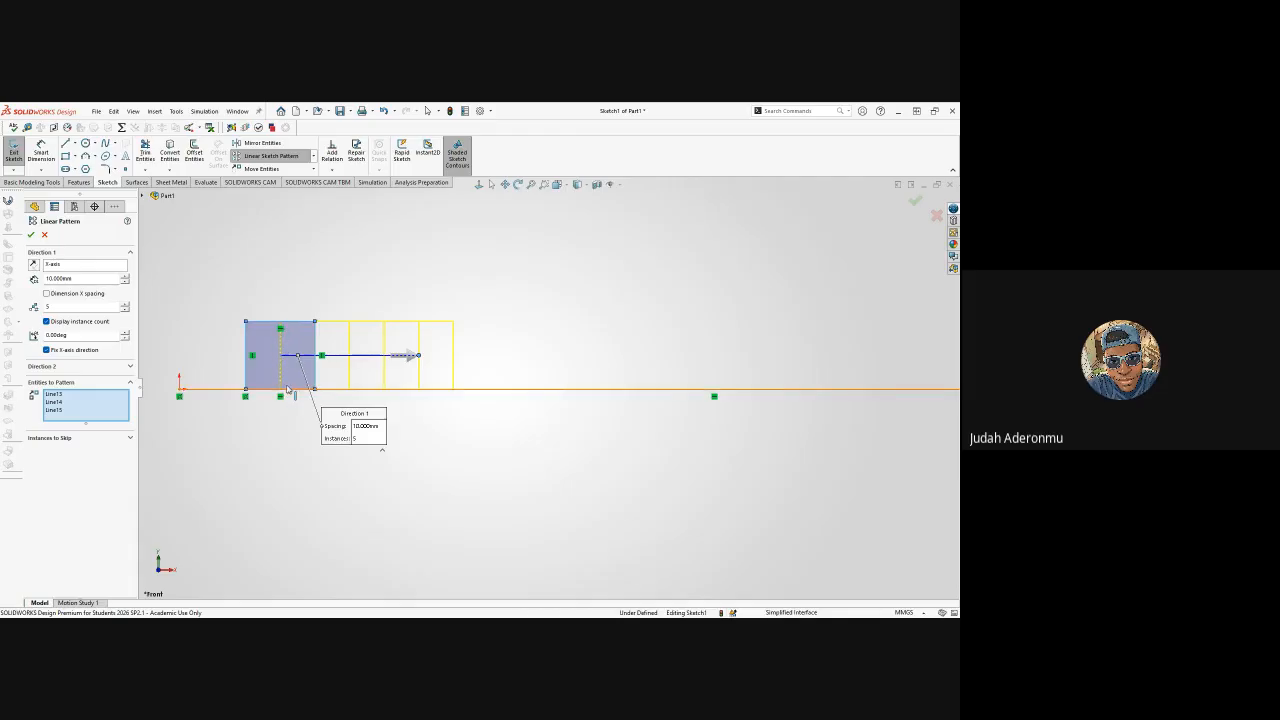
left_click(126, 276)
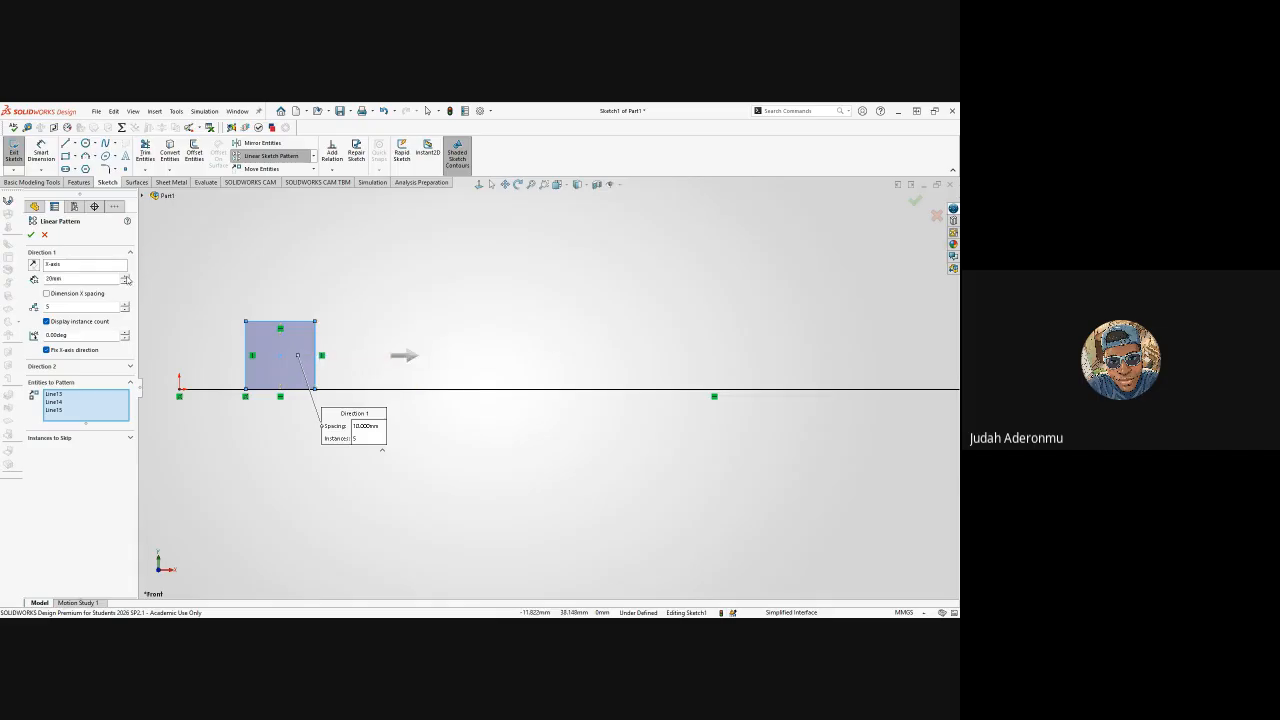
left_click(126, 276)
left_click(126, 276)
left_click(126, 276)
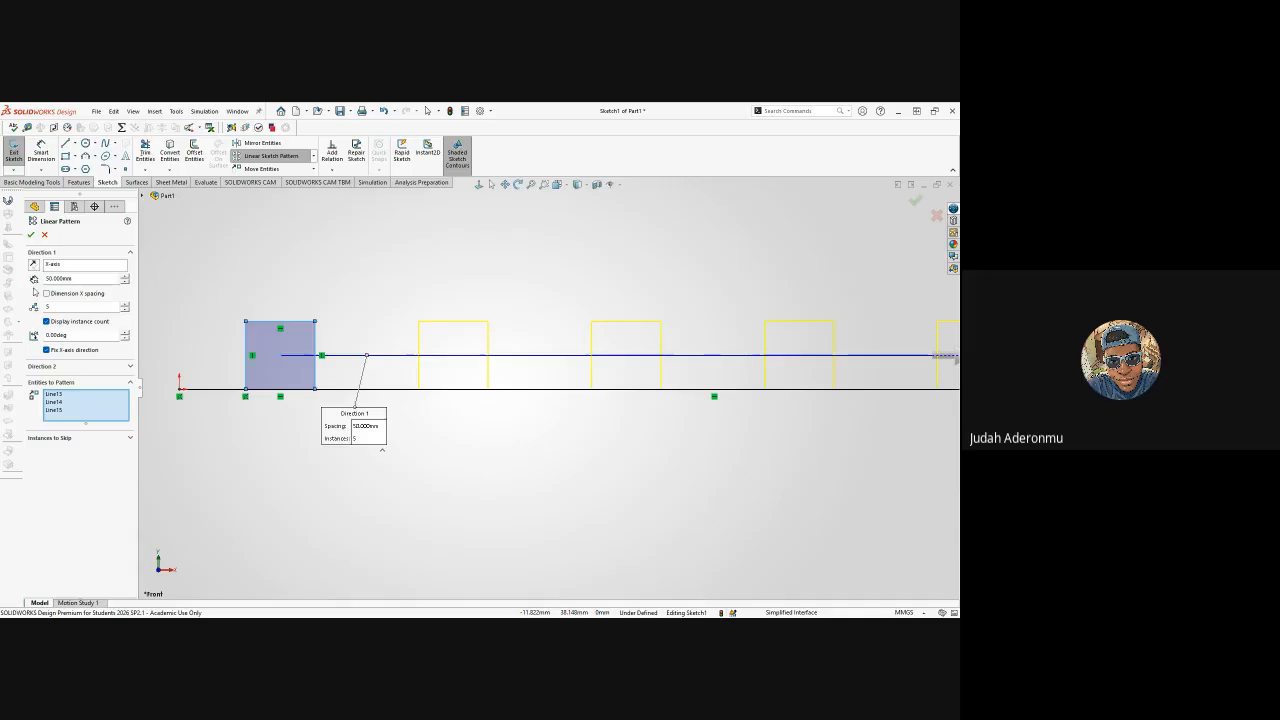
- Examine how far the previewed rectangle copies reach along the horizontal base line
left_click(45, 350)
scroll(366, 374, "up", 5)
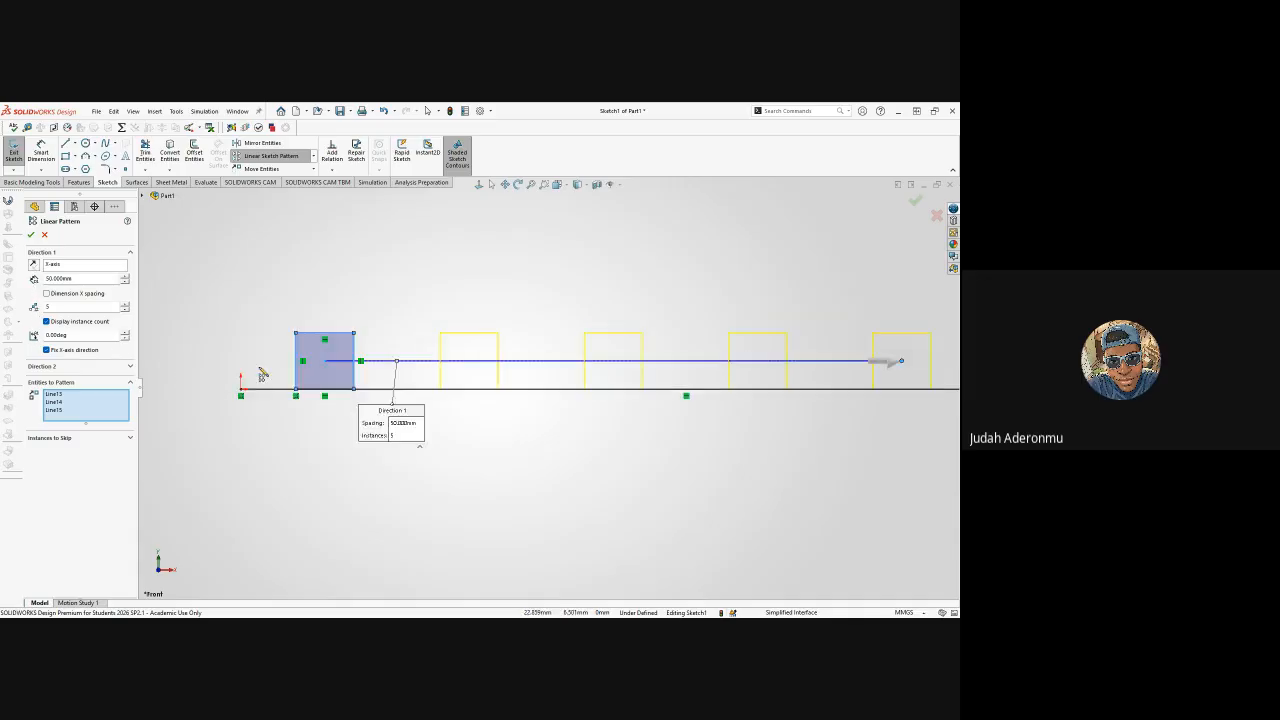
scroll(769, 387, "up", 5)
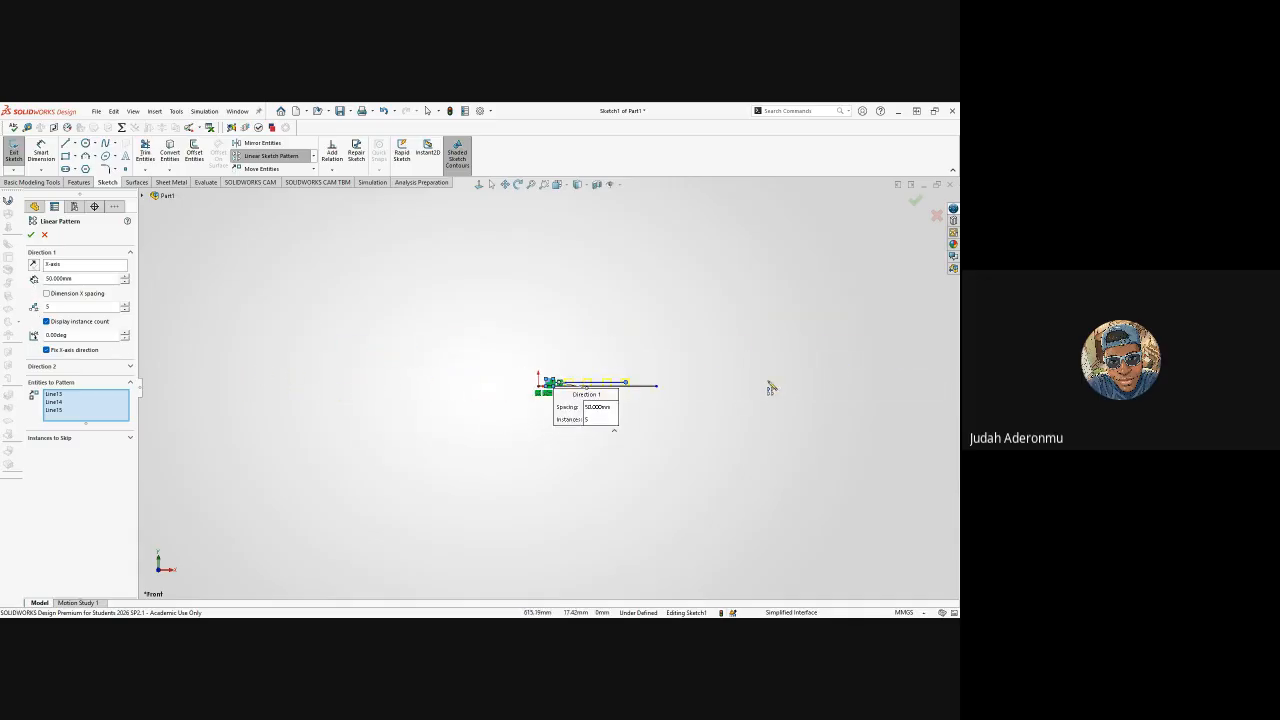
scroll(767, 388, "down", 6)
scroll(334, 348, "up", 2)
scroll(334, 348, "down", 3)
scroll(485, 380, "up", 3)
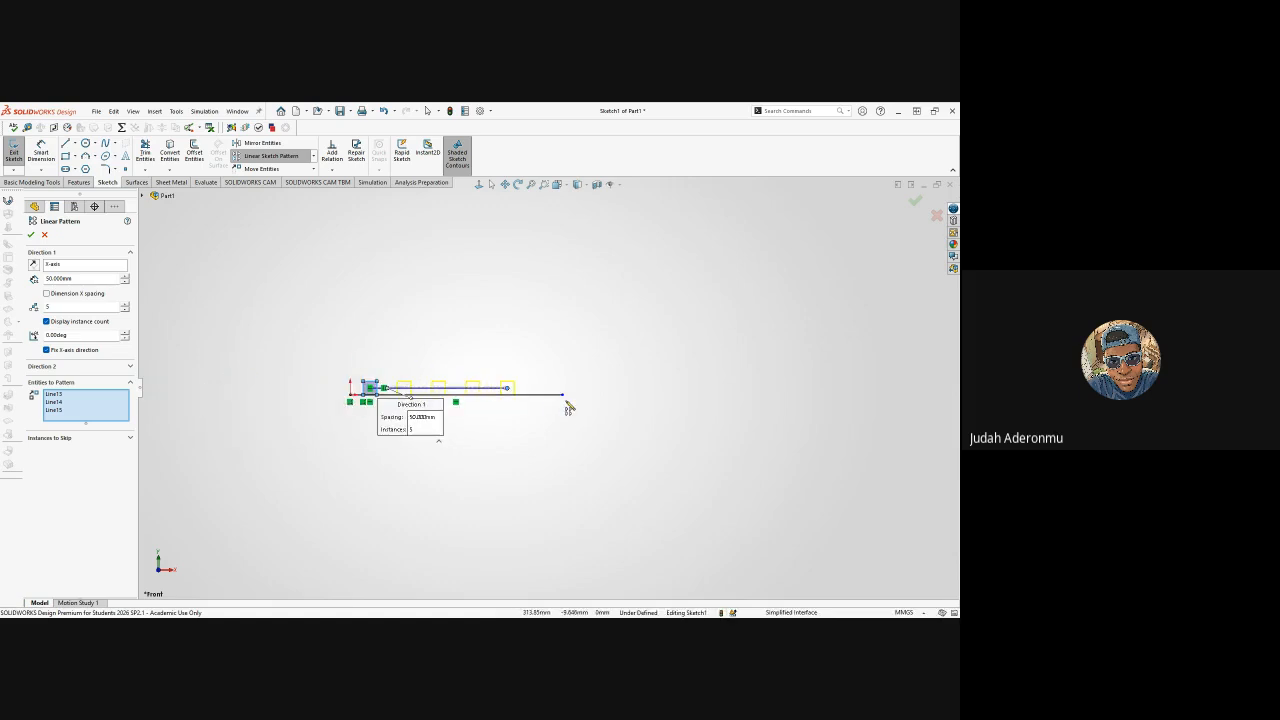
scroll(560, 396, "down", 2)
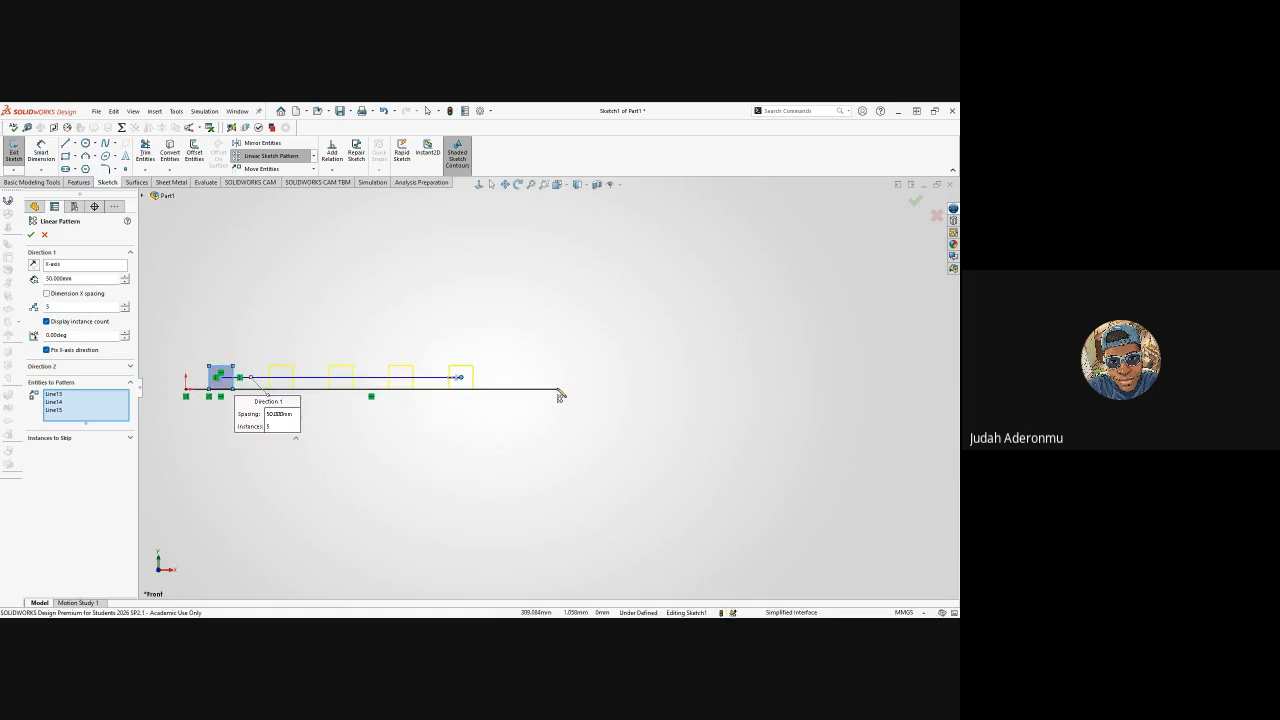
- Try the Dimension X spacing option and a tilted Direction 1 angle, and restore the option to off and the angle to 0 degrees
left_click(46, 294)
left_click(46, 294)
left_click(125, 335)
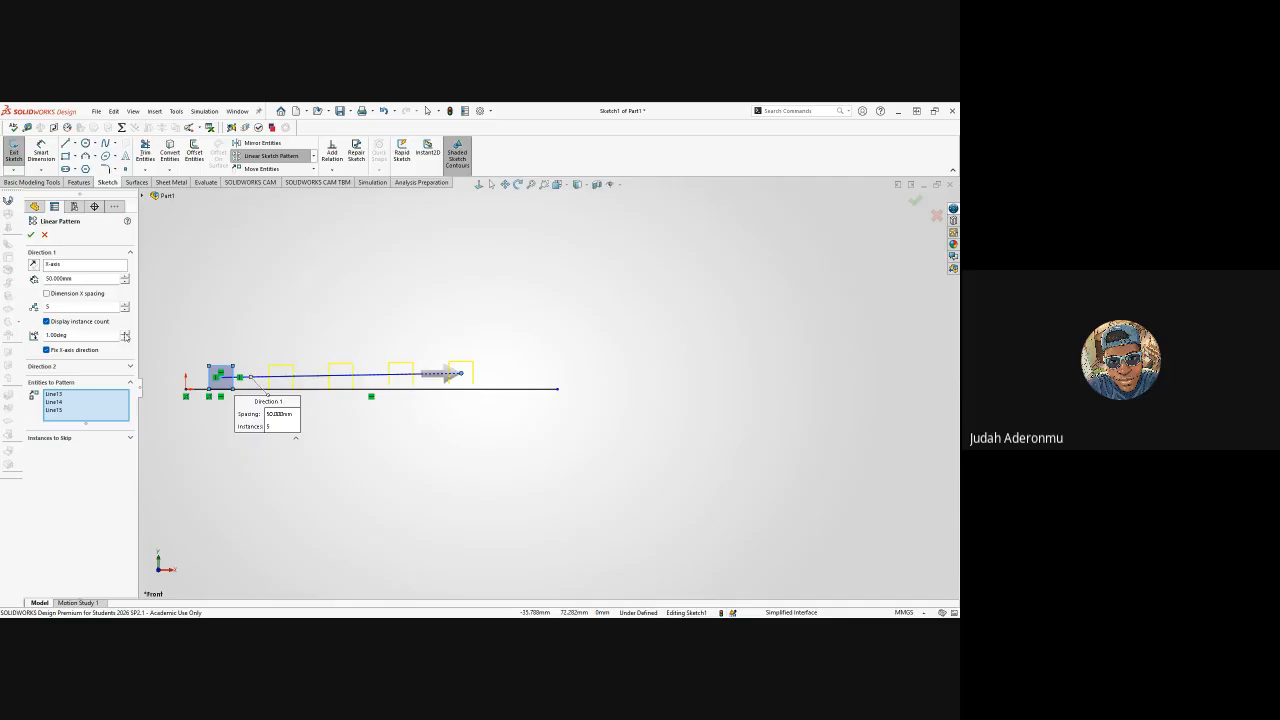
left_click(125, 333)
left_click(125, 339)
left_click(125, 339)
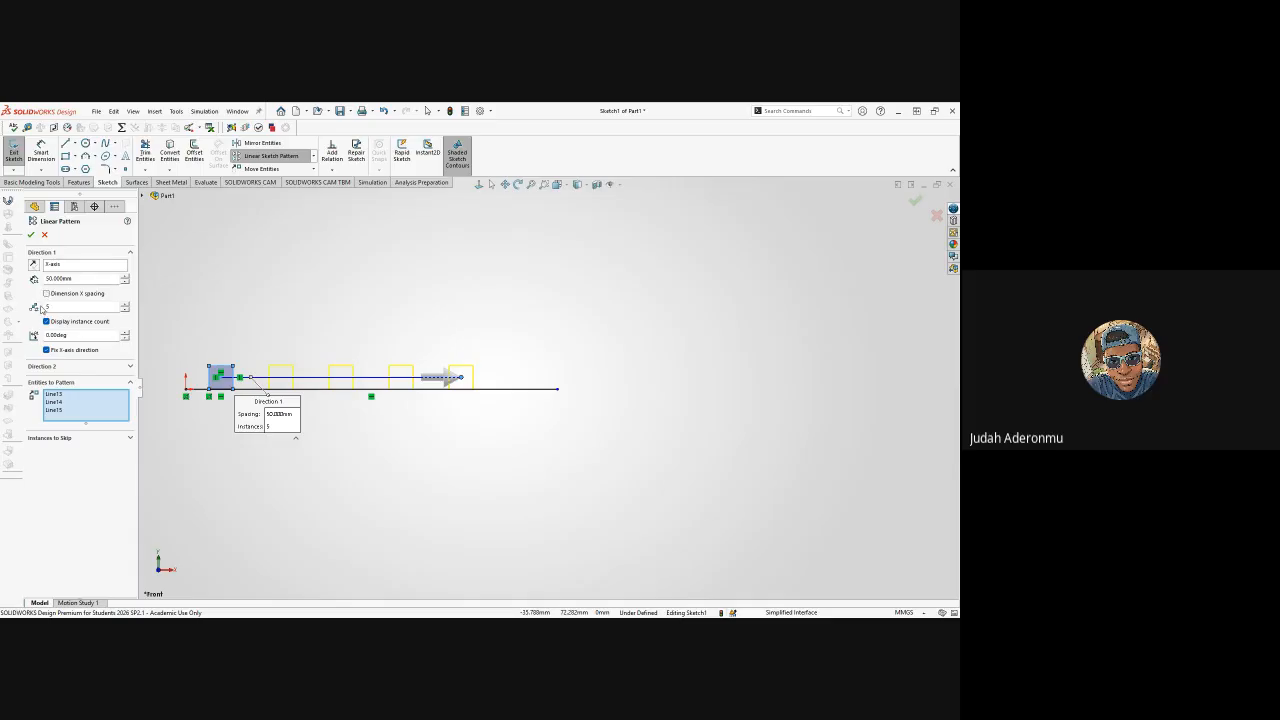
- Open the pattern's Direction 2 settings and flip the Y-axis direction back and forth, leaving it pointing upward
left_click(96, 367)
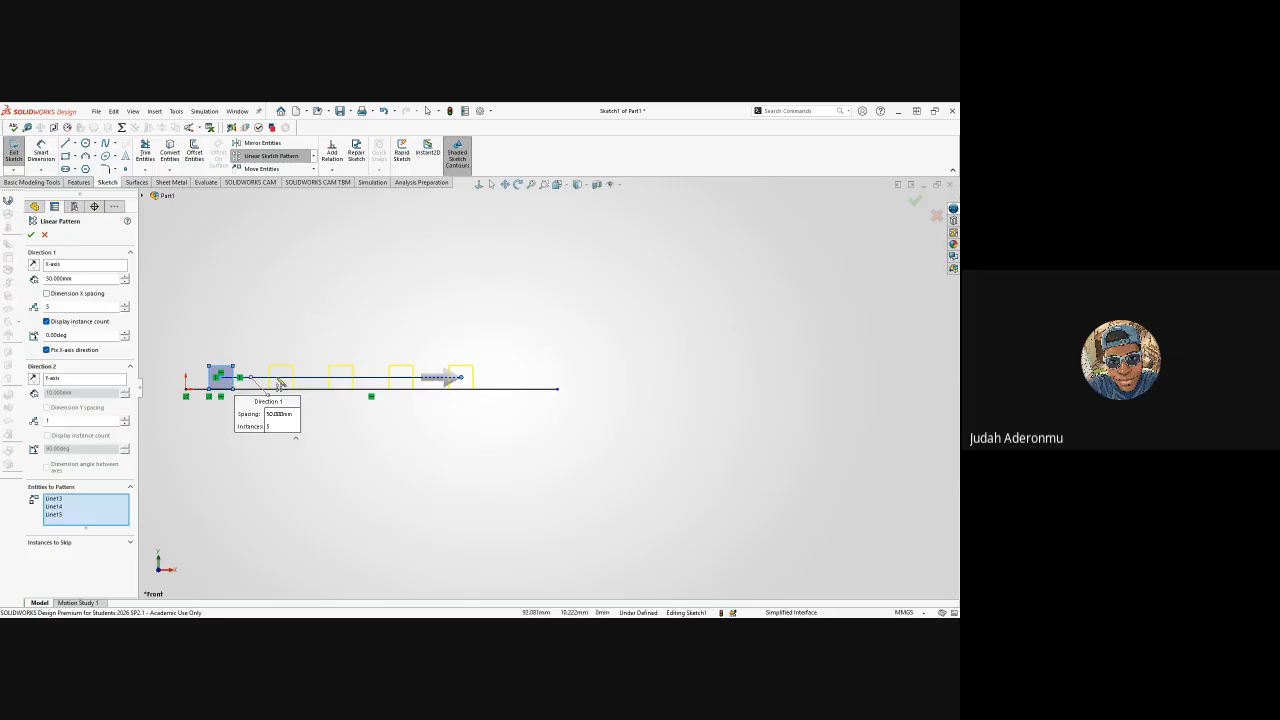
left_click(33, 379)
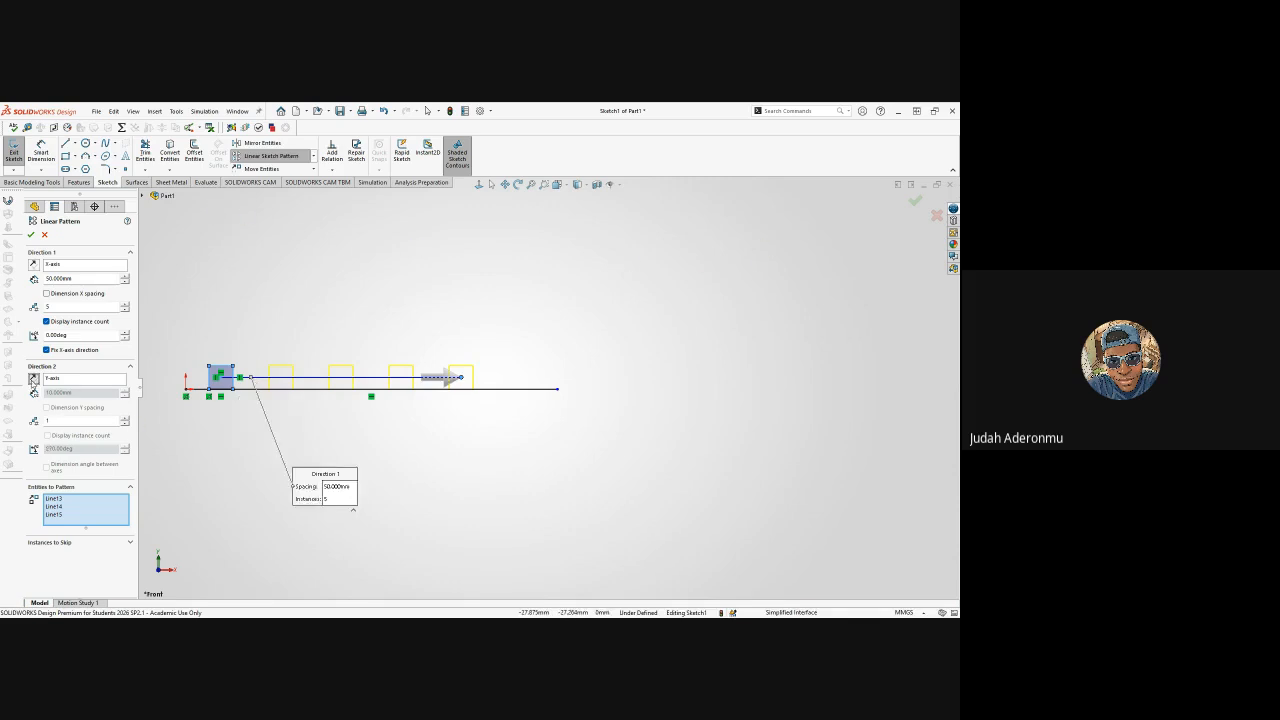
left_click(33, 380)
left_click(34, 379)
left_click(66, 378)
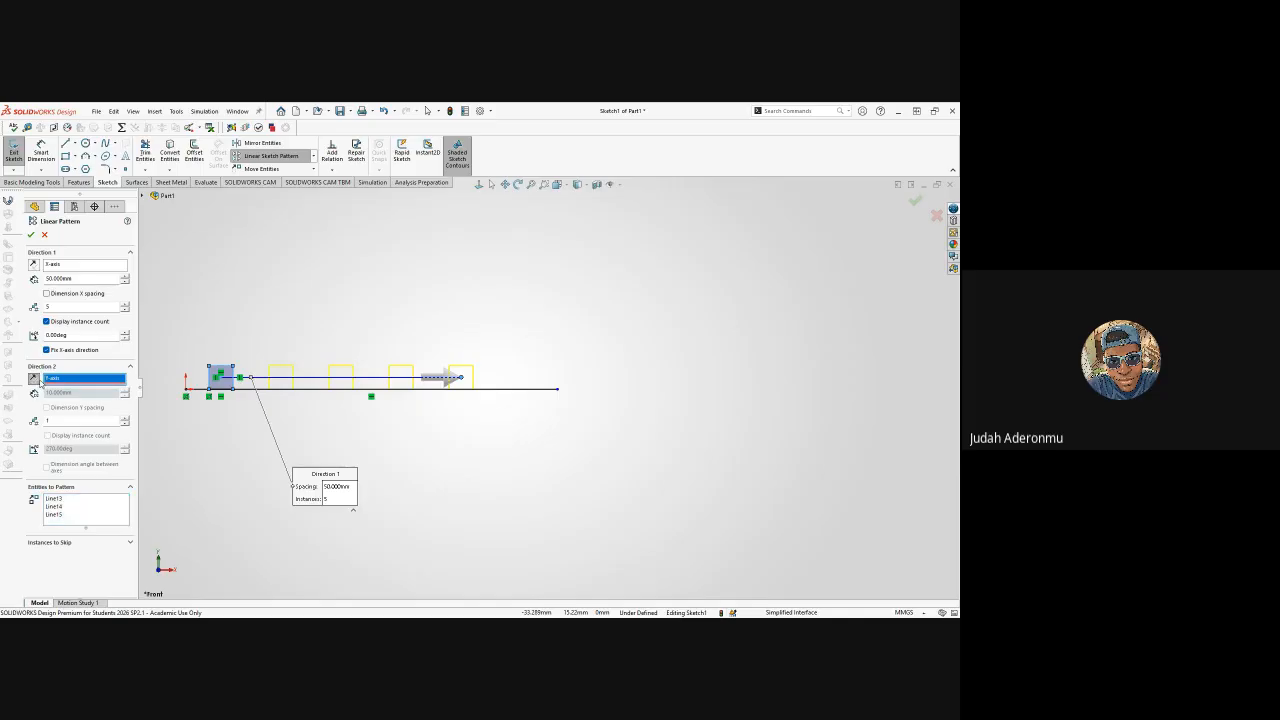
left_click(36, 380)
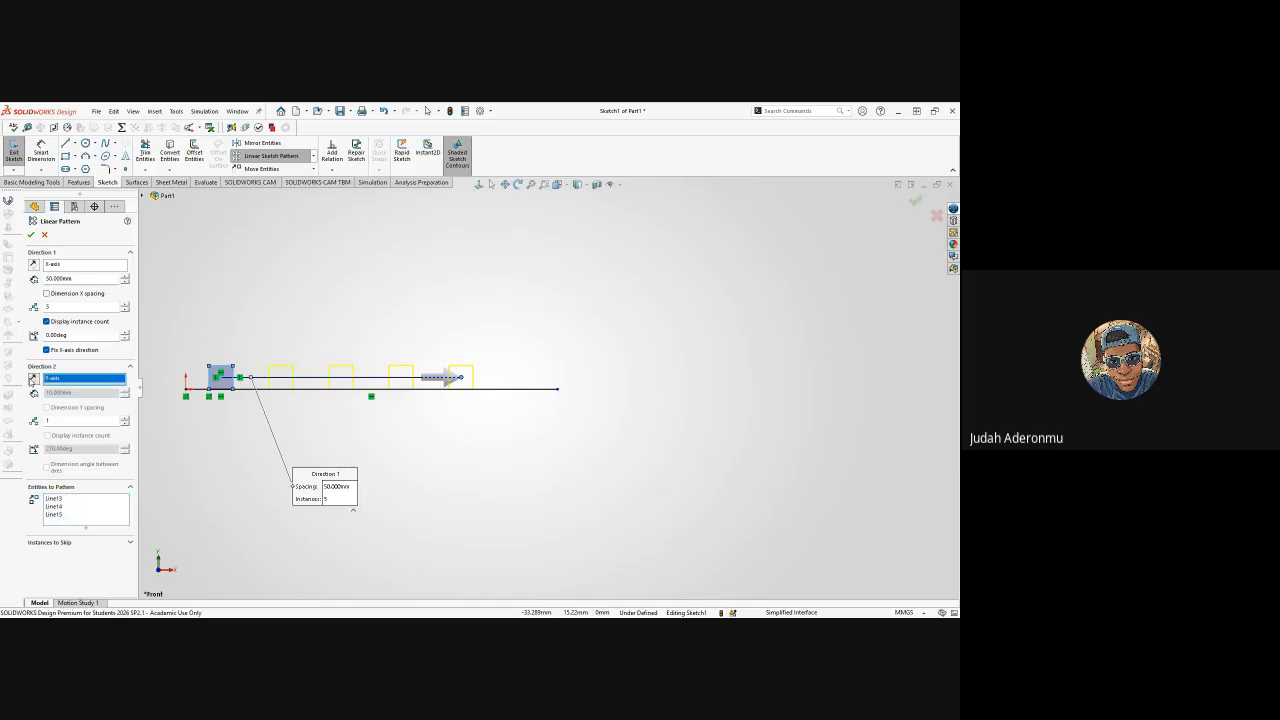
- Set Direction 2 of the linear pattern to 5 instances with a spacing of 50 mm
left_click(125, 419)
left_click(125, 419)
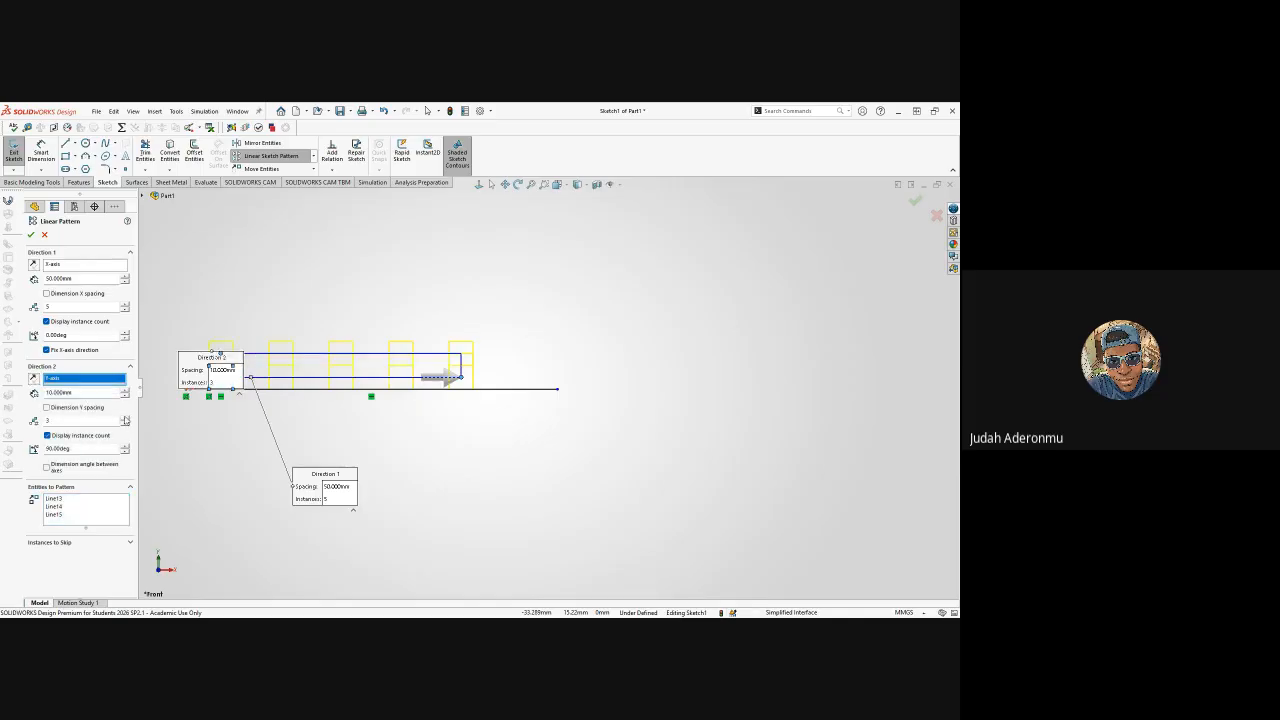
left_click(125, 418)
left_click(125, 418)
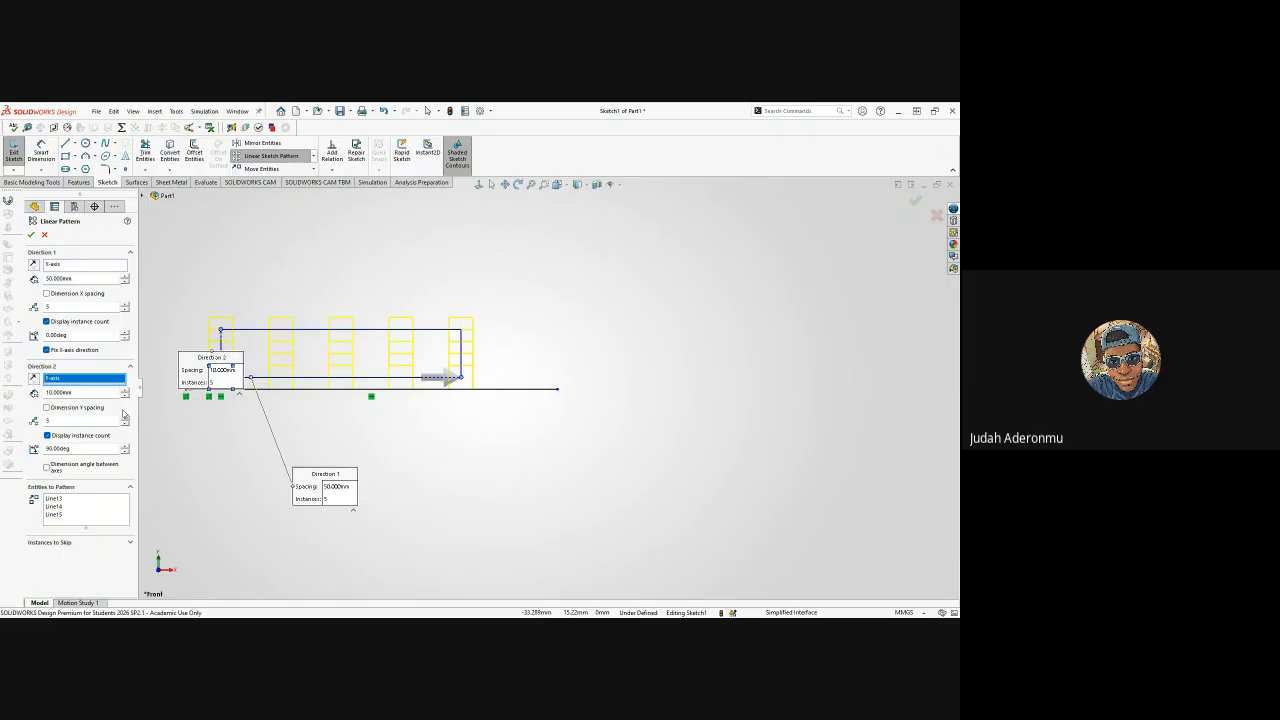
left_click(125, 390)
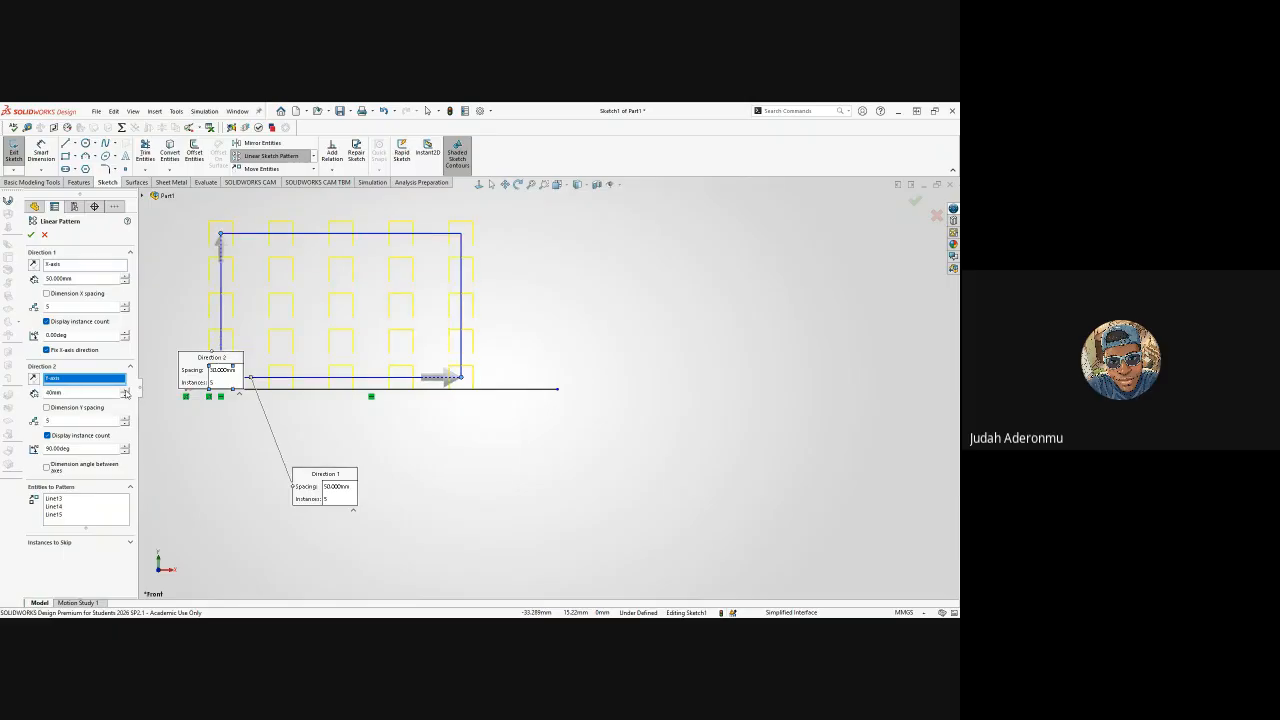
left_click(125, 390)
left_click(125, 390)
- Check the extent of the previewed rectangle grid and accept the two-direction linear pattern
scroll(258, 381, "up", 5)
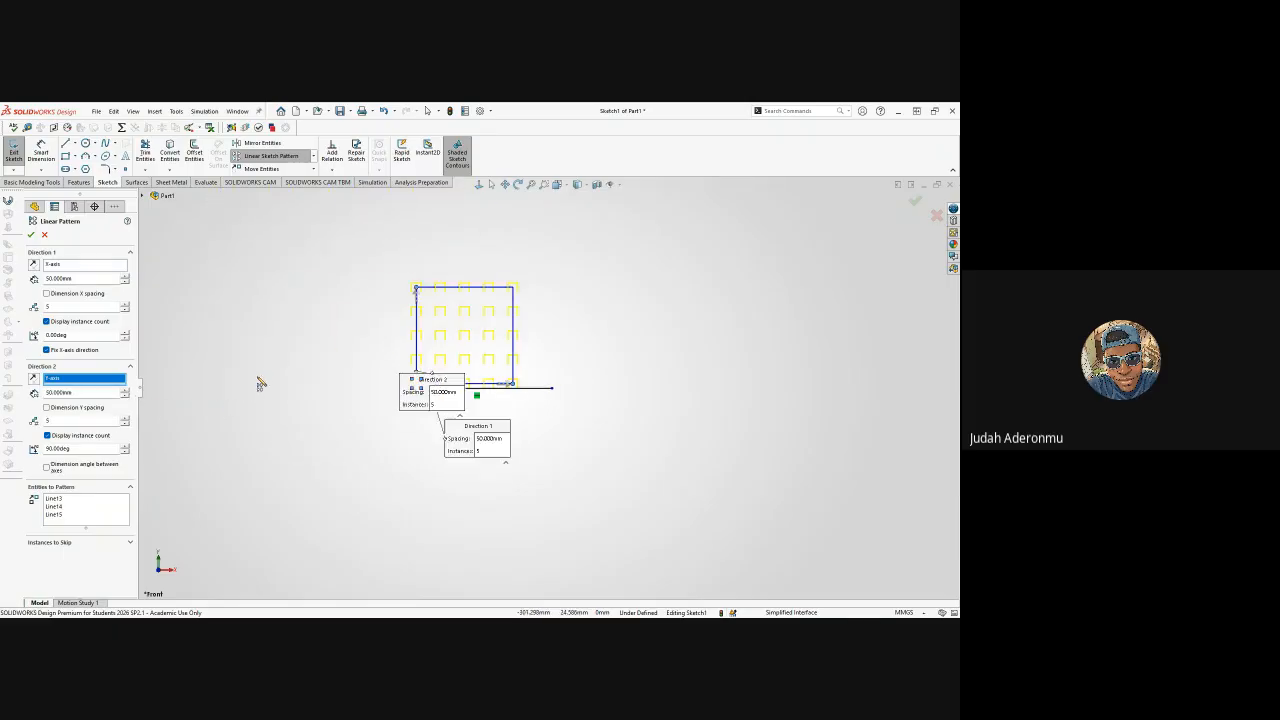
scroll(576, 311, "down", 4)
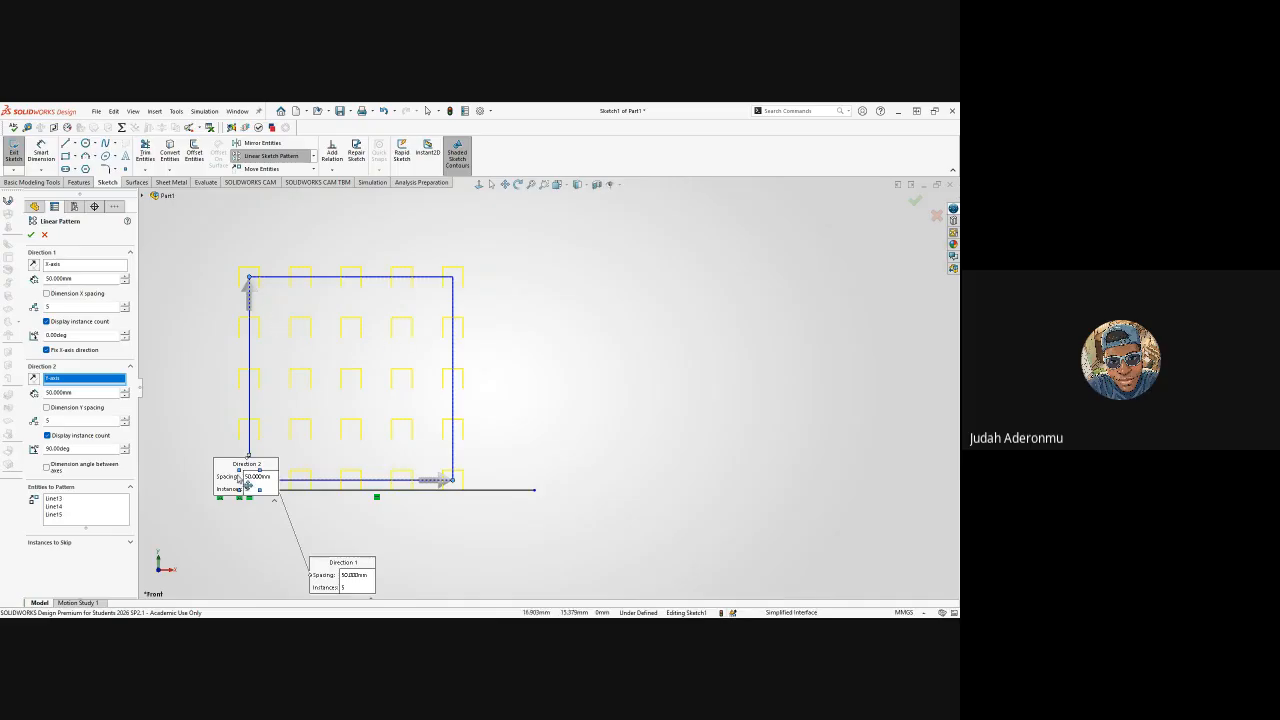
left_click(30, 234)
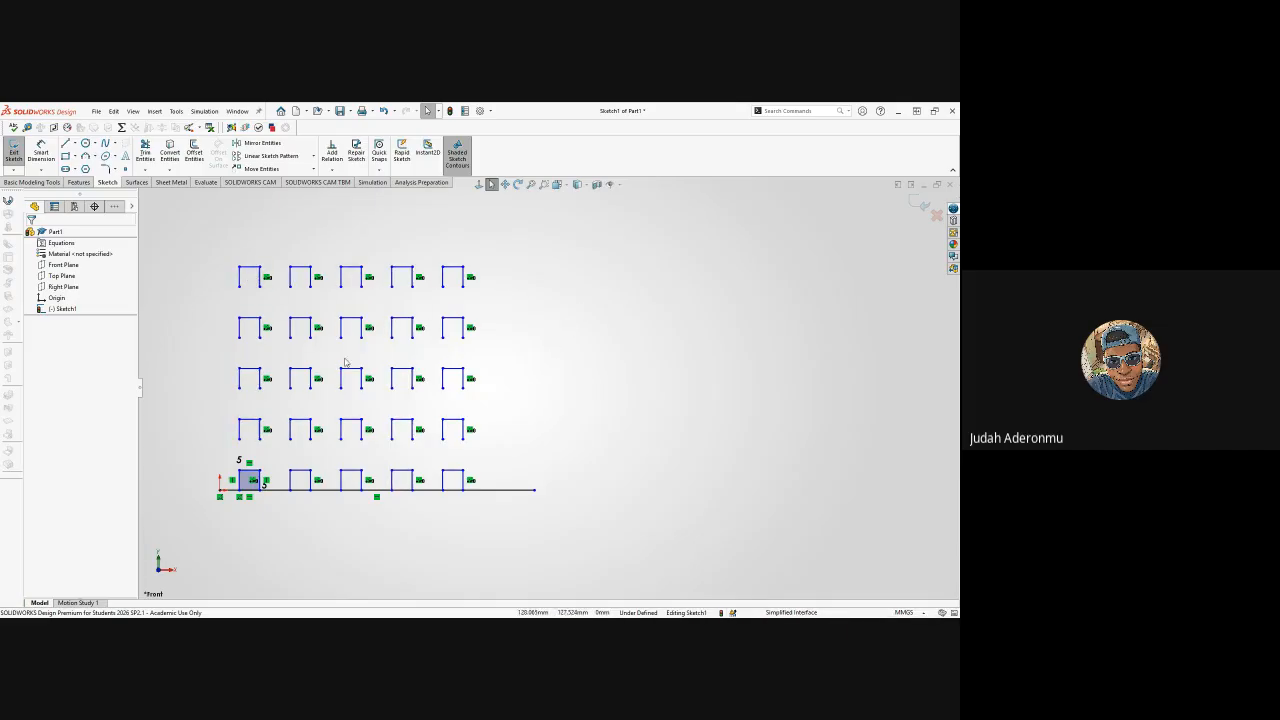
- Select the whole rectangle grid with its base line and clear it from the sketch
mouse_move(208, 220)
left_mouse_down()
mouse_move(311, 340)
mouse_move(550, 546)
left_mouse_up()
left_click(535, 536)
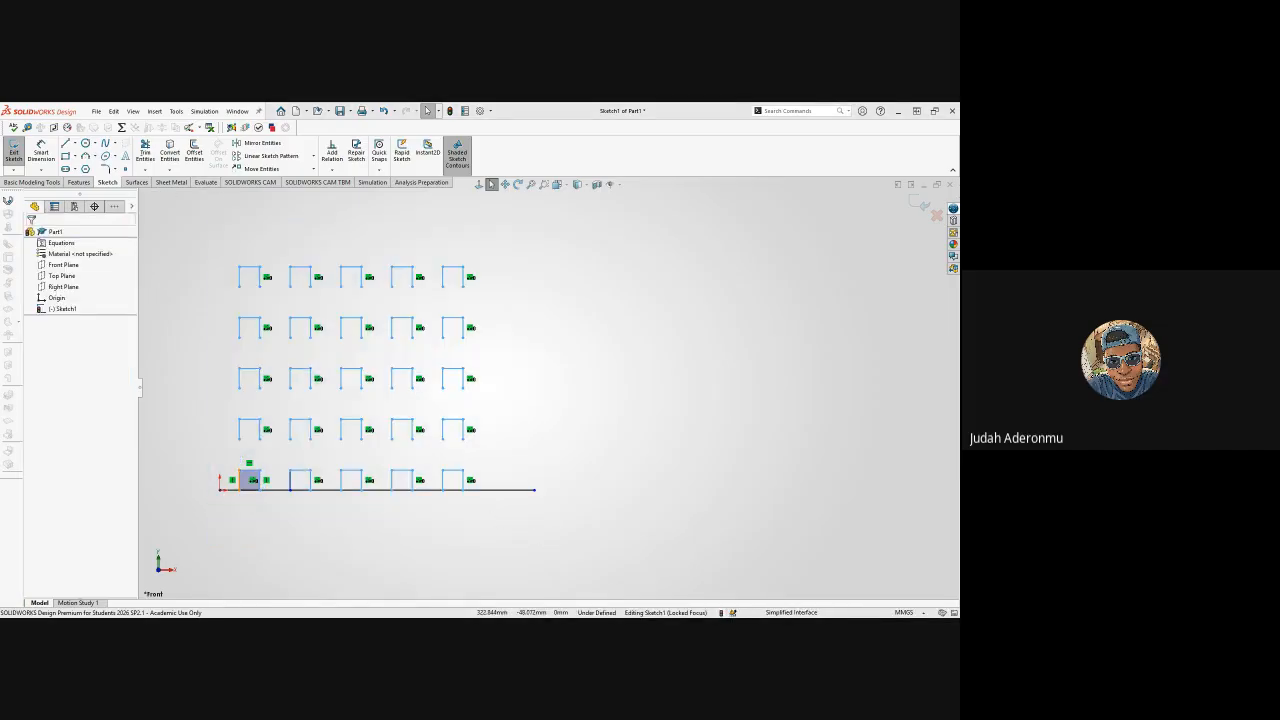
key("ctrl+z")
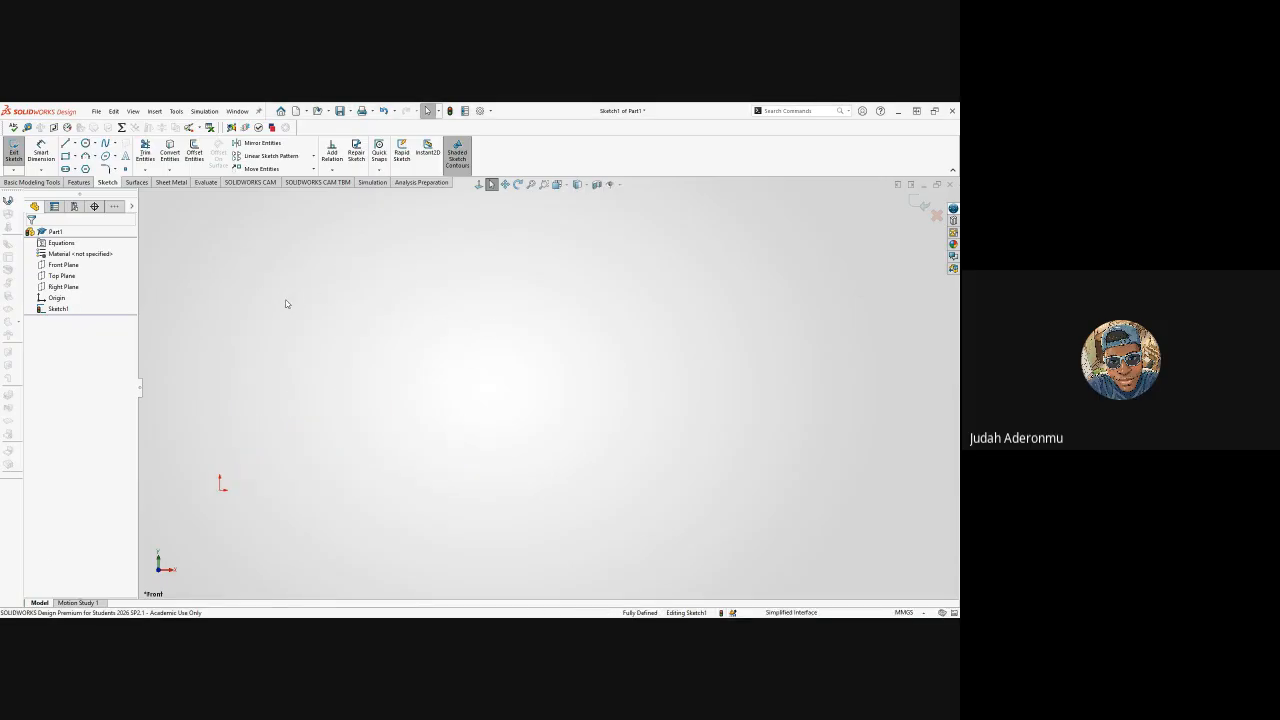
- Sketch a circle about 760 mm in diameter centred on the origin
scroll(238, 460, "up", 6)
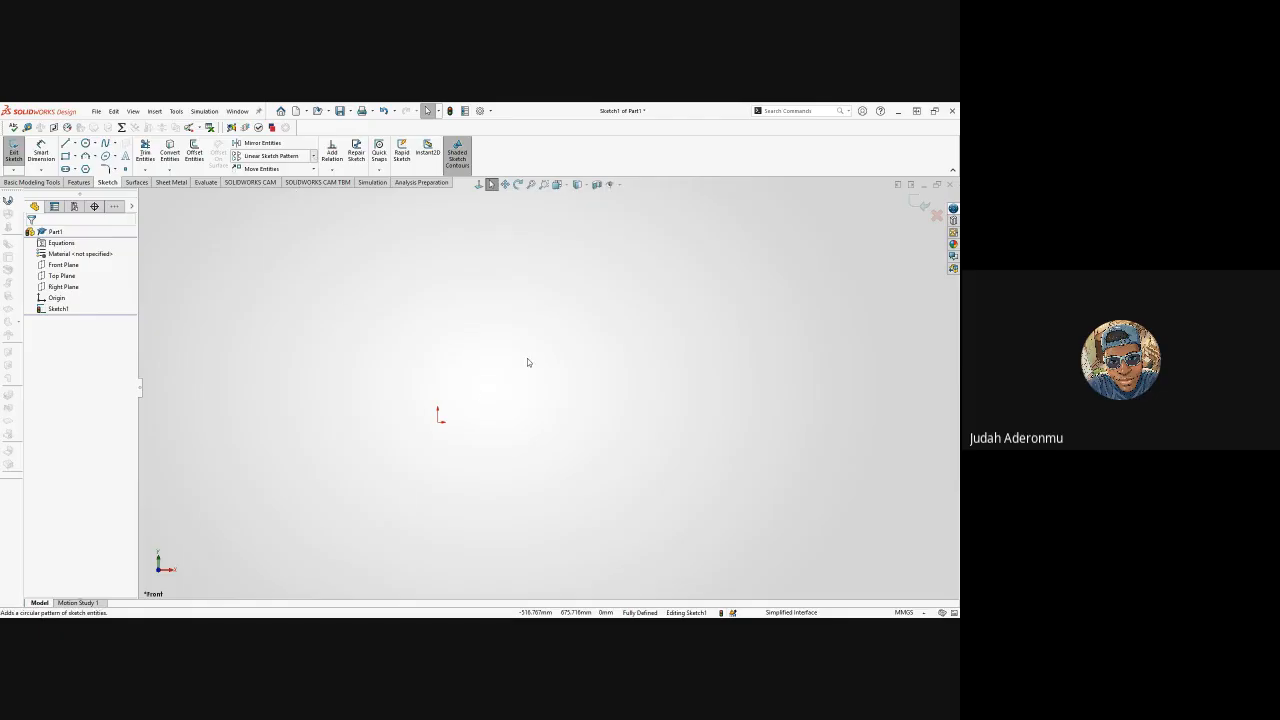
key("c")
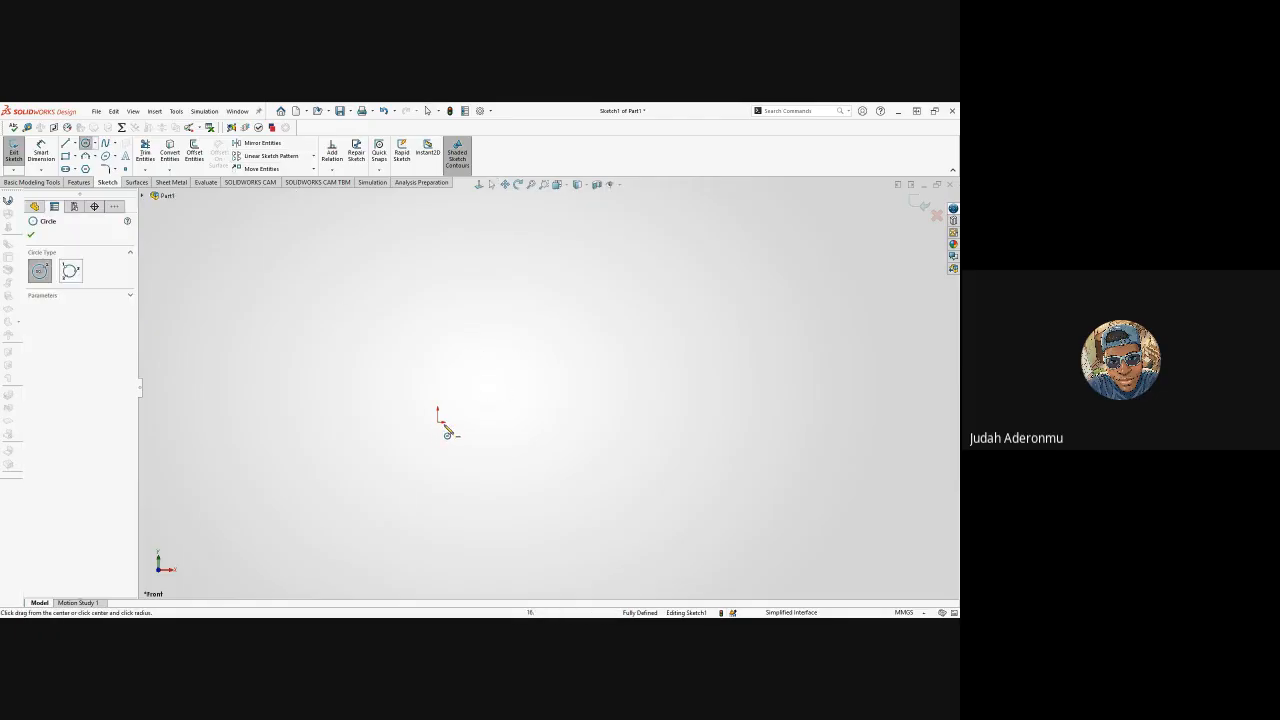
left_click(440, 425)
left_click(561, 480)
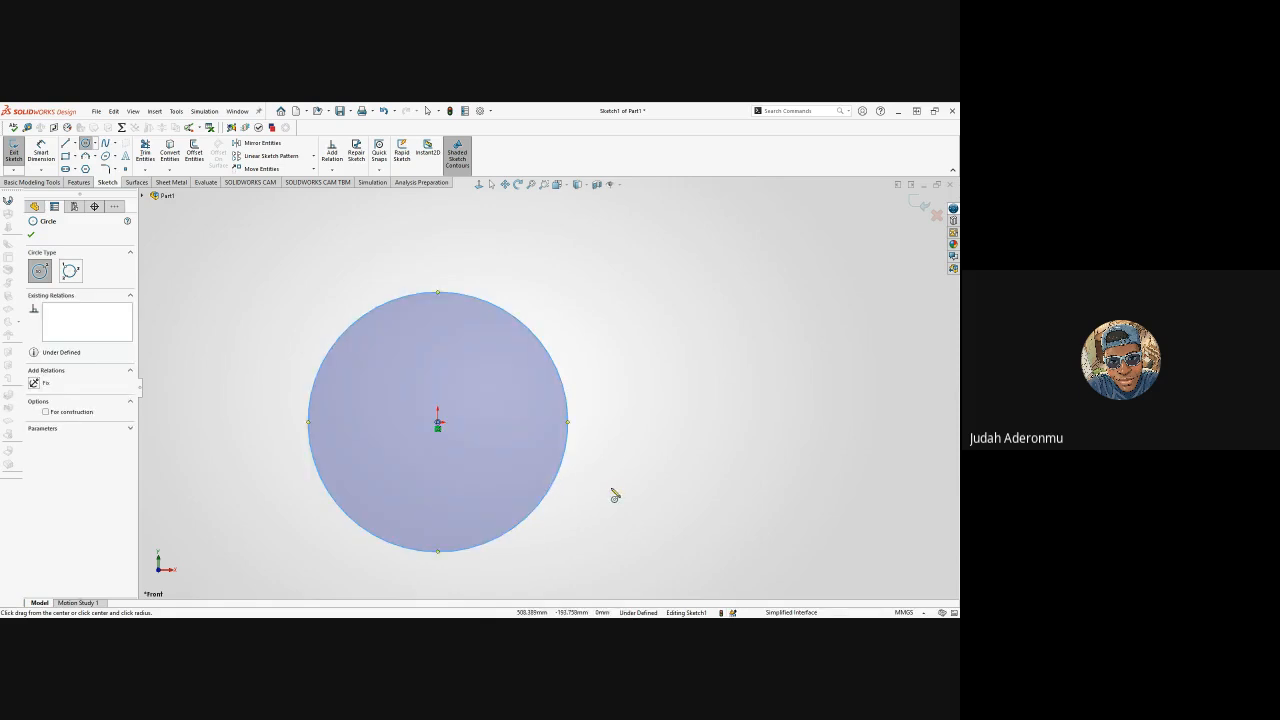
key("Escape")
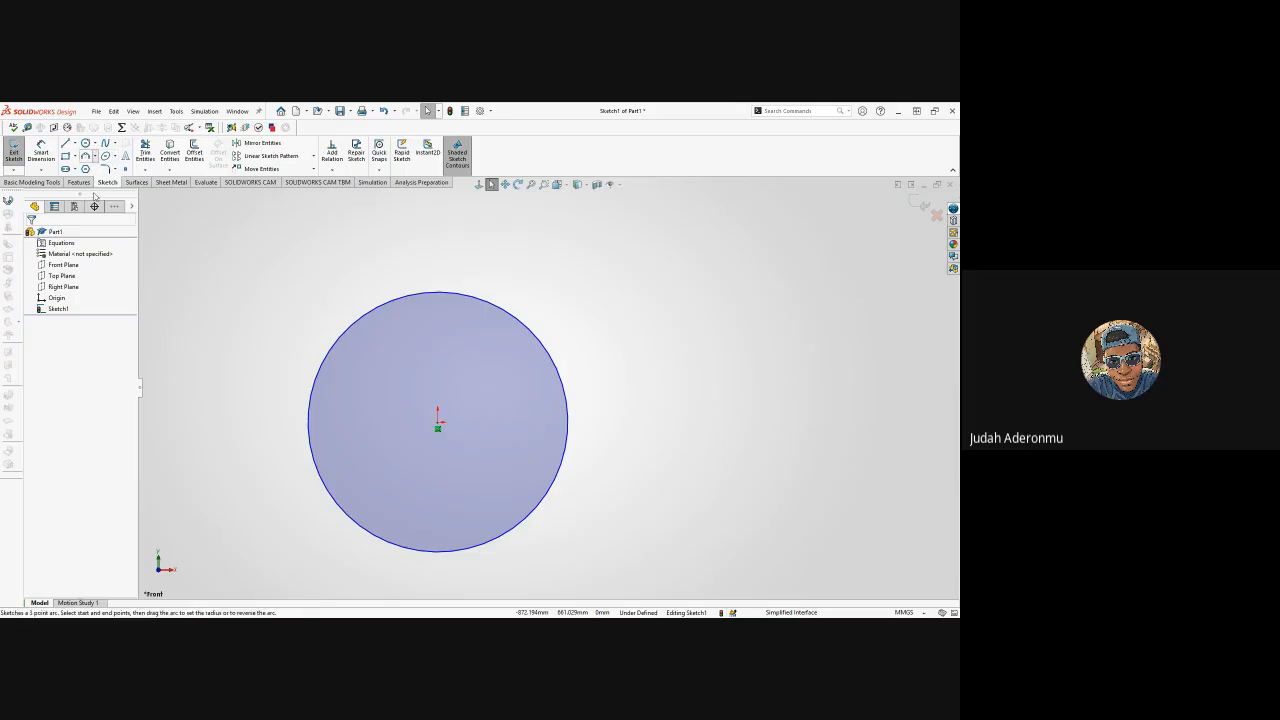
- Sketch a small outward-bulging three-point arc on the circle's upper edge, starting at its topmost point
left_click(88, 157)
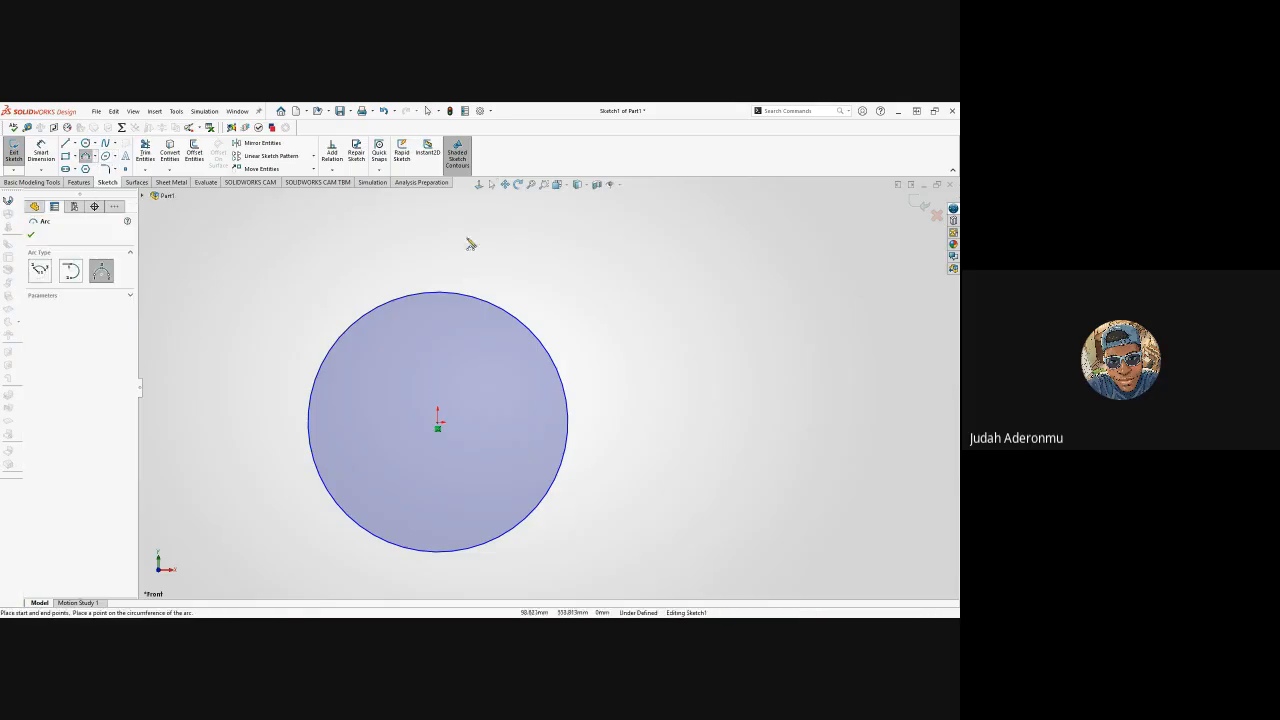
left_click(438, 294)
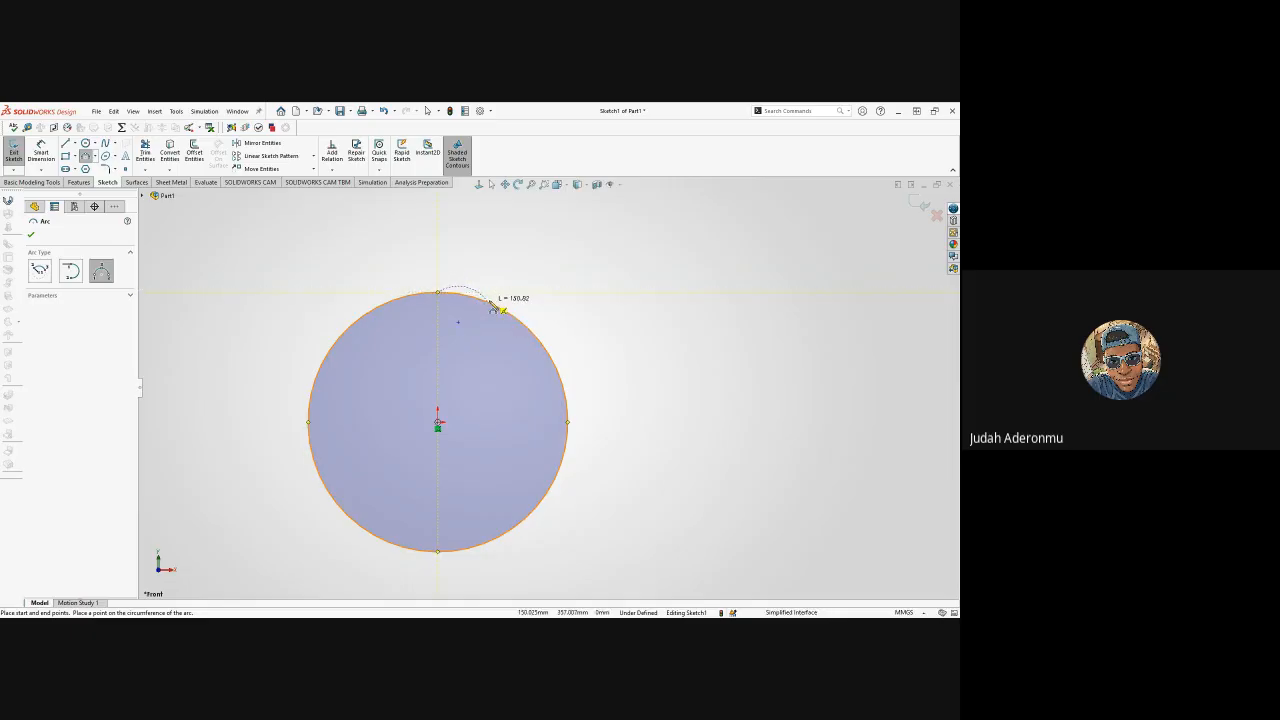
left_click(492, 304)
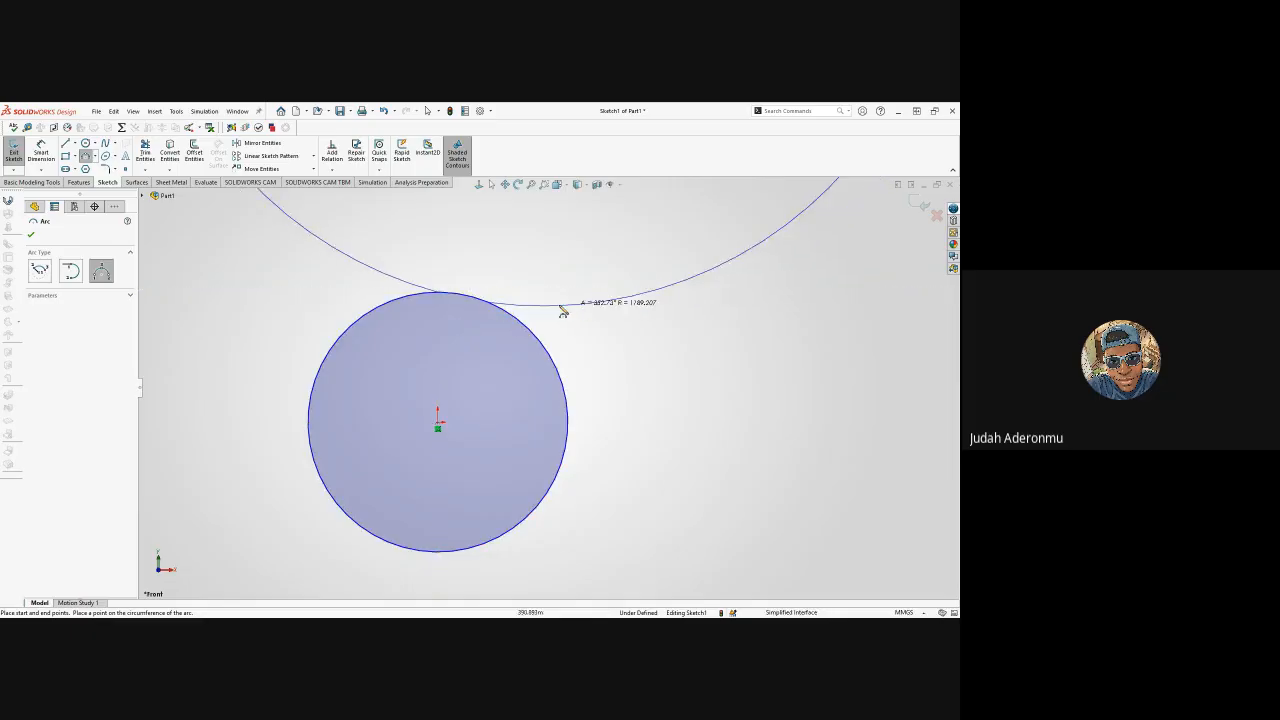
left_click(488, 278)
key("Escape")
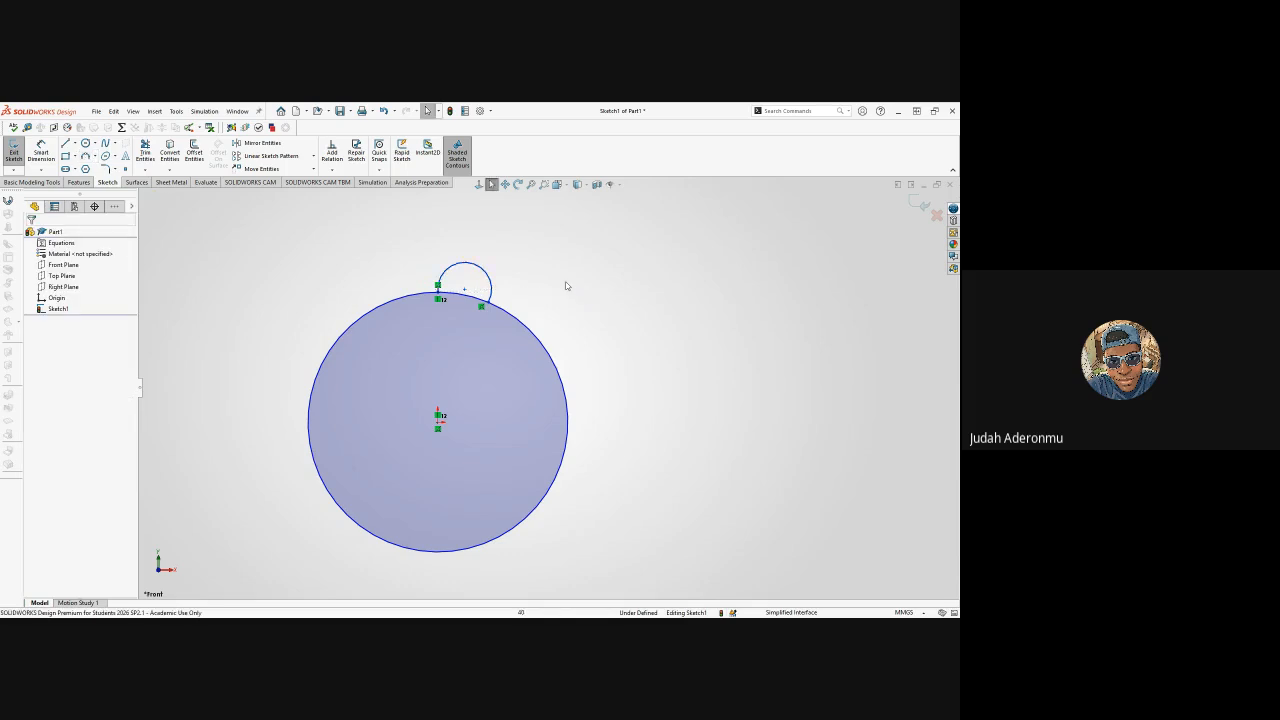
- Try a Tangent relation between the large circle and the small arc, and undo it
left_click(497, 310)
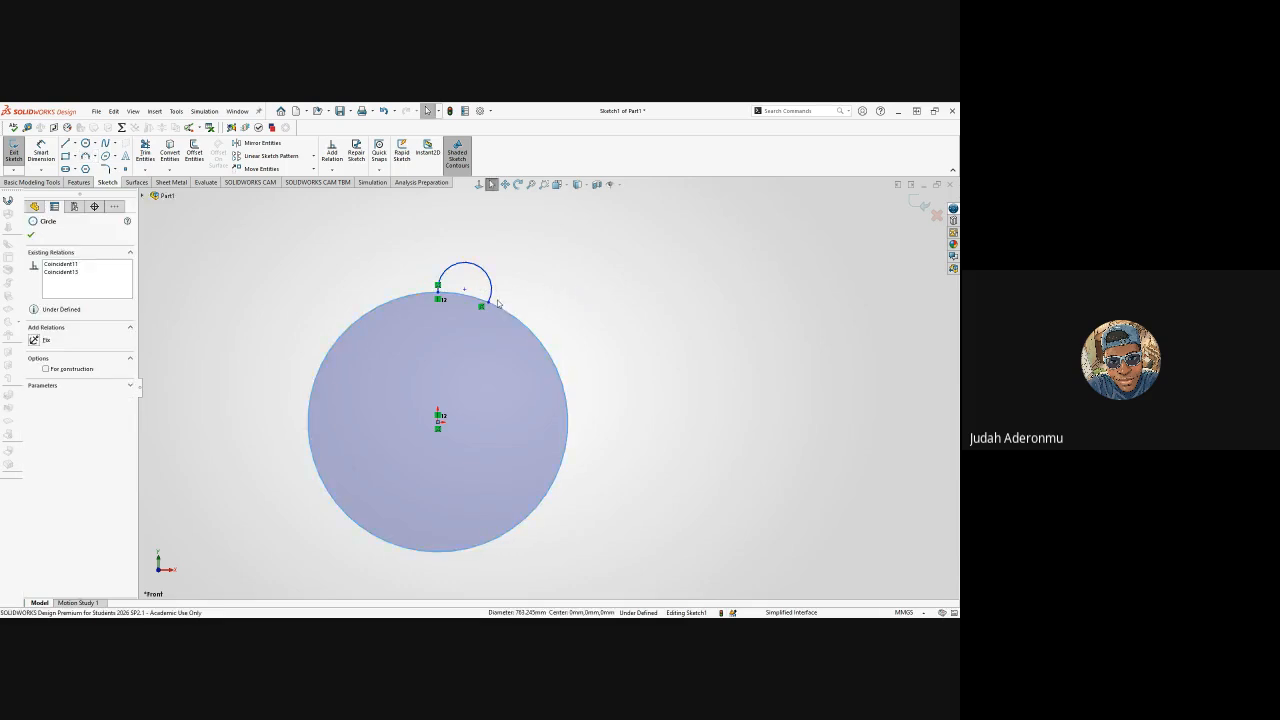
left_click(490, 299, "ctrl")
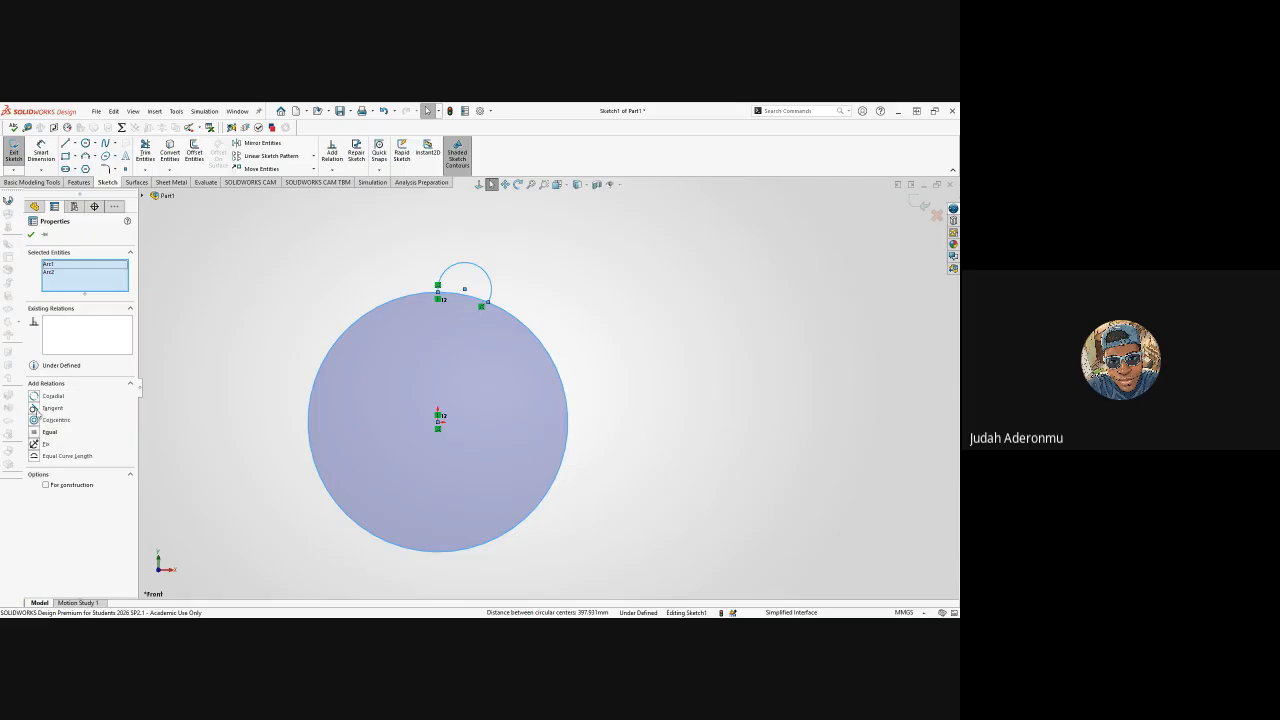
left_click(36, 409)
left_click(281, 315)
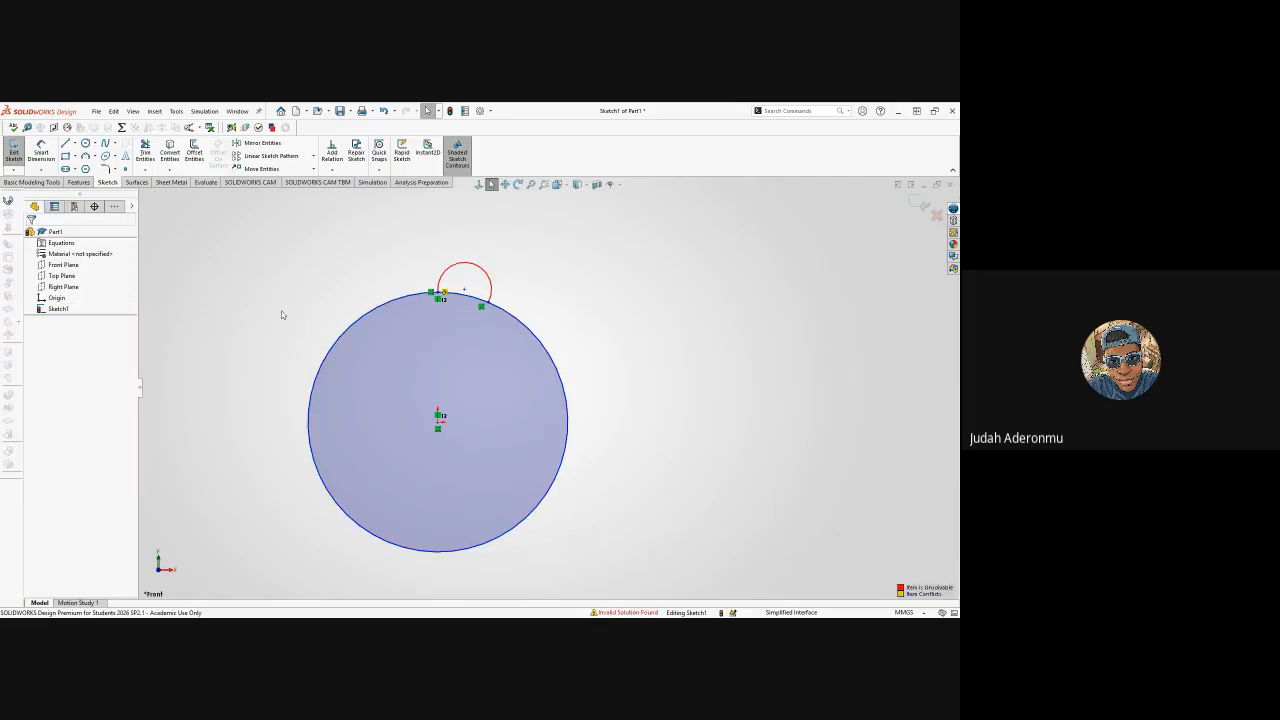
key("ctrl+z")
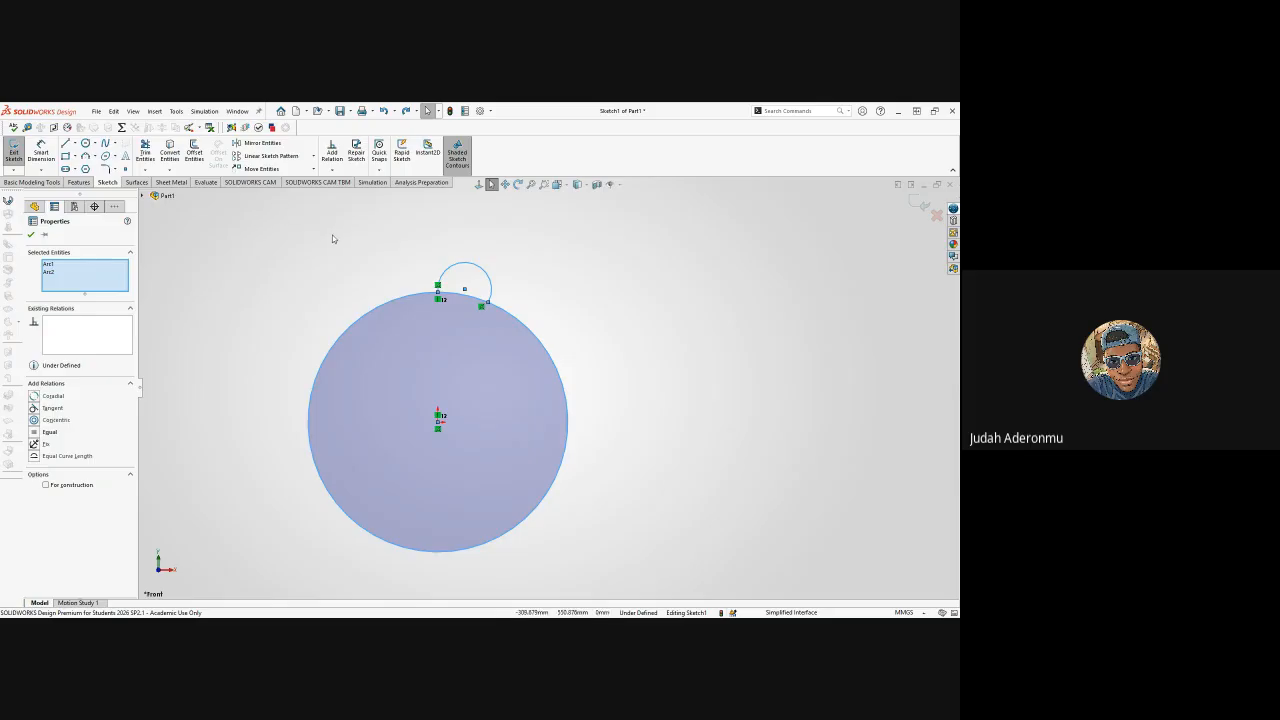
left_click(256, 275)
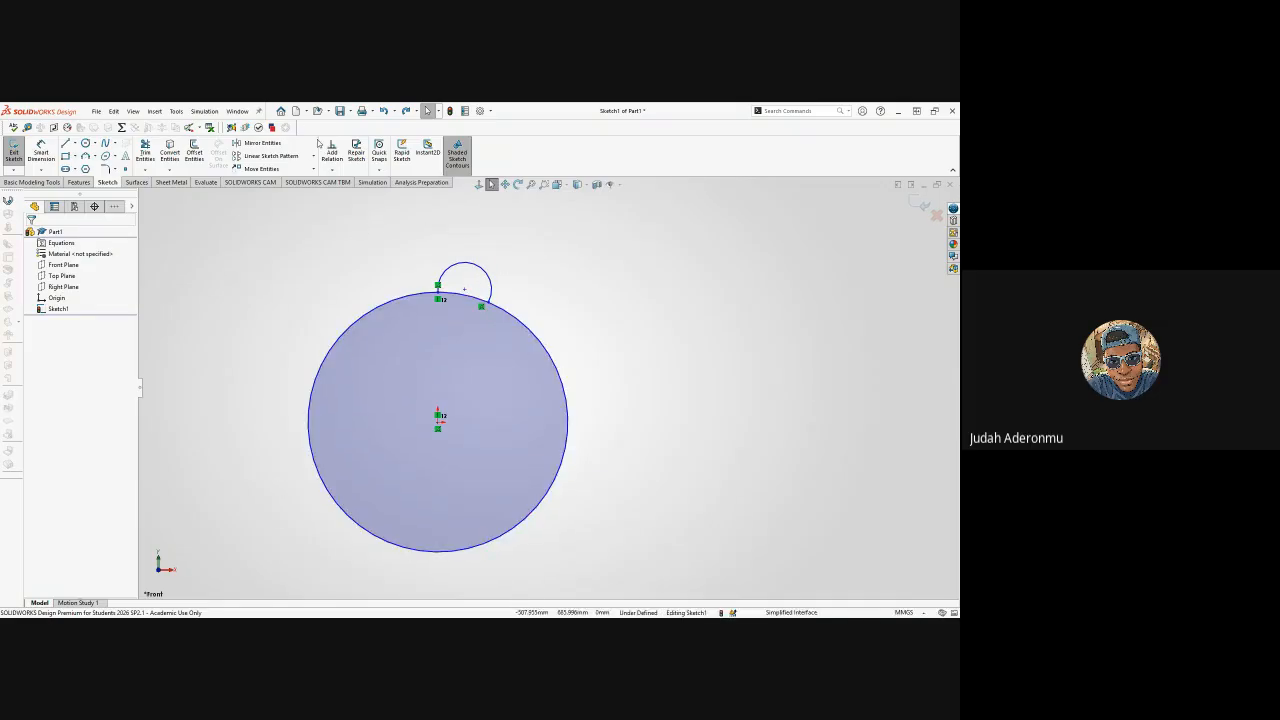
- Start a Circular Sketch Pattern with the small arc as the entity to pattern
left_click(313, 156)
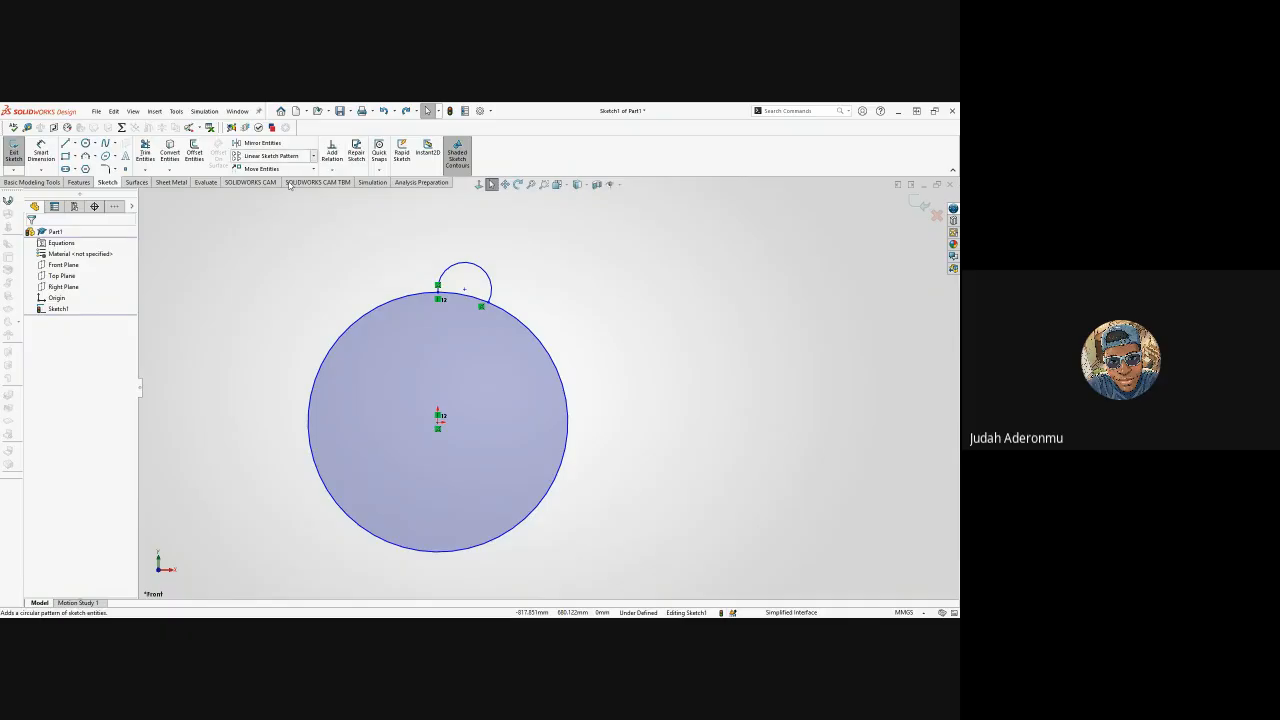
left_click(288, 184)
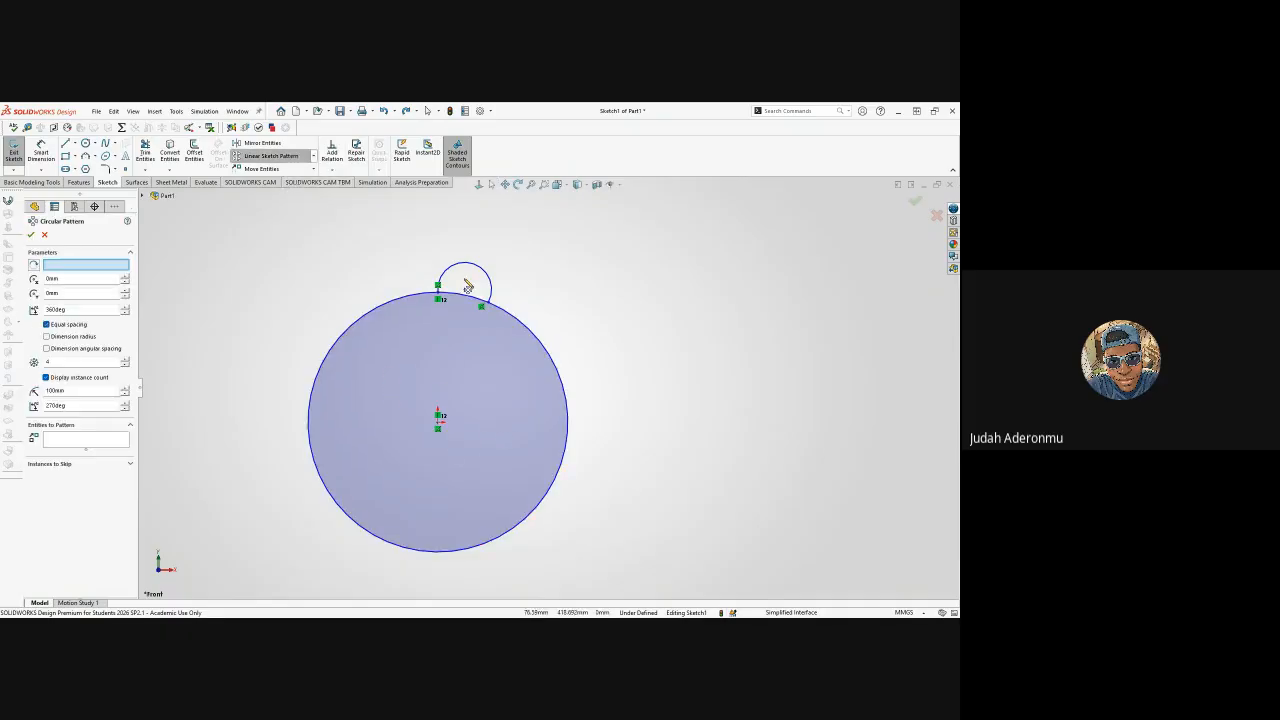
left_click(65, 443)
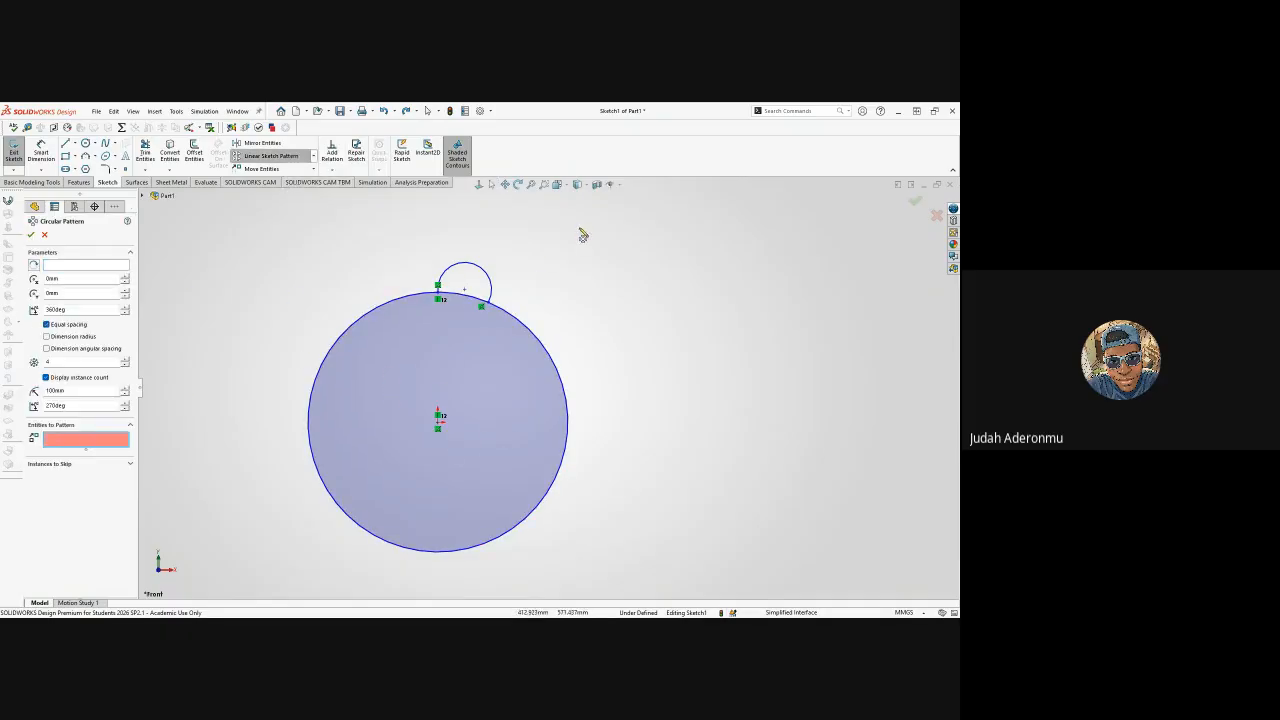
left_click(490, 281)
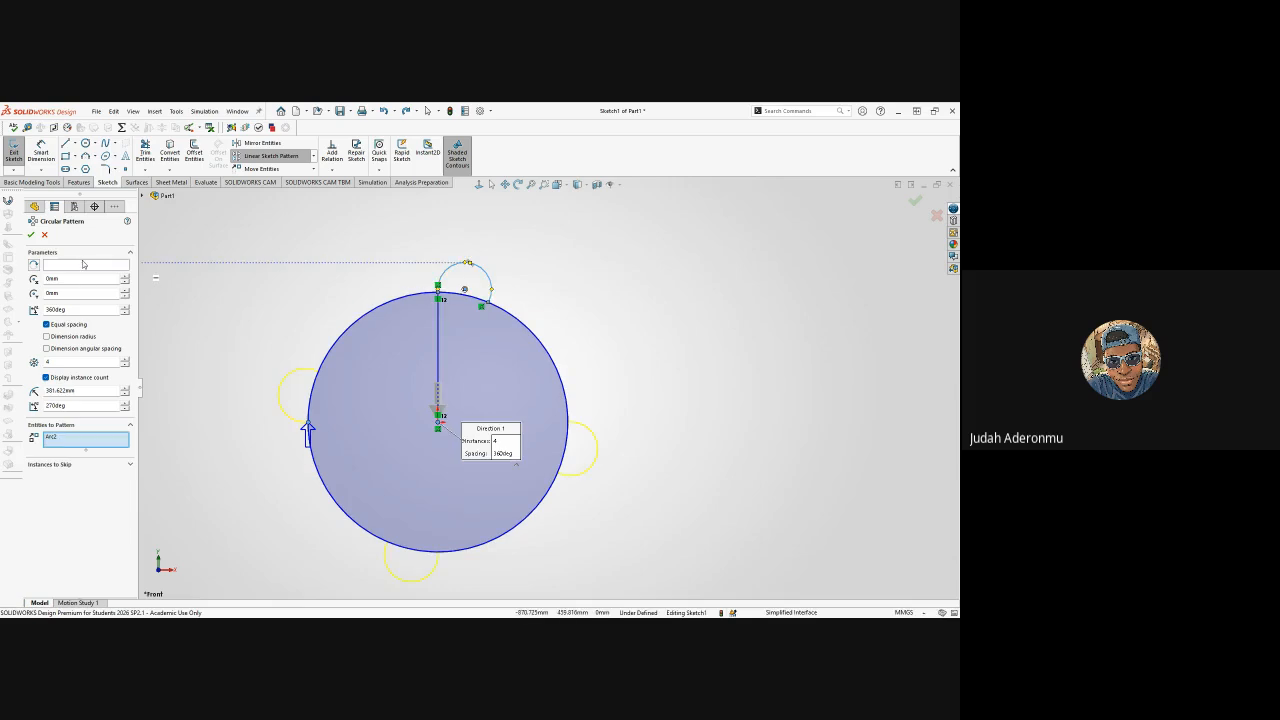
- Reverse the circular pattern's direction and add the large circle to the entities to pattern
left_click(35, 266)
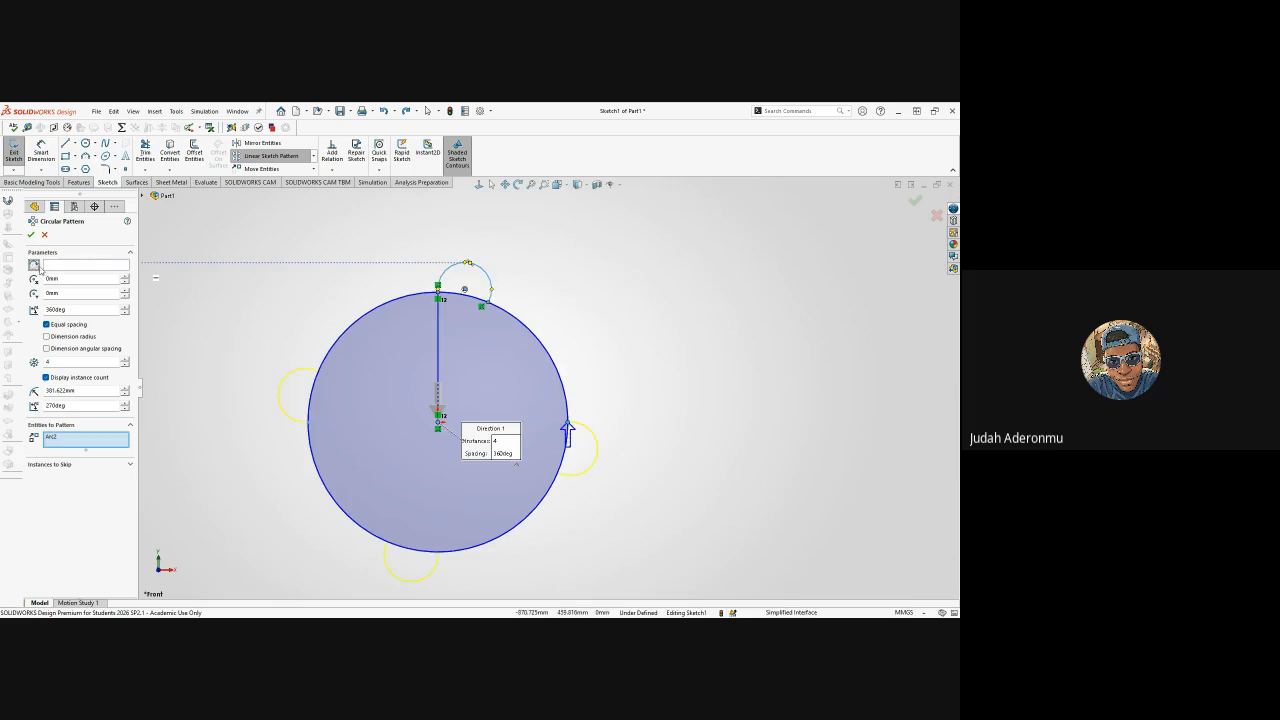
left_click(73, 266)
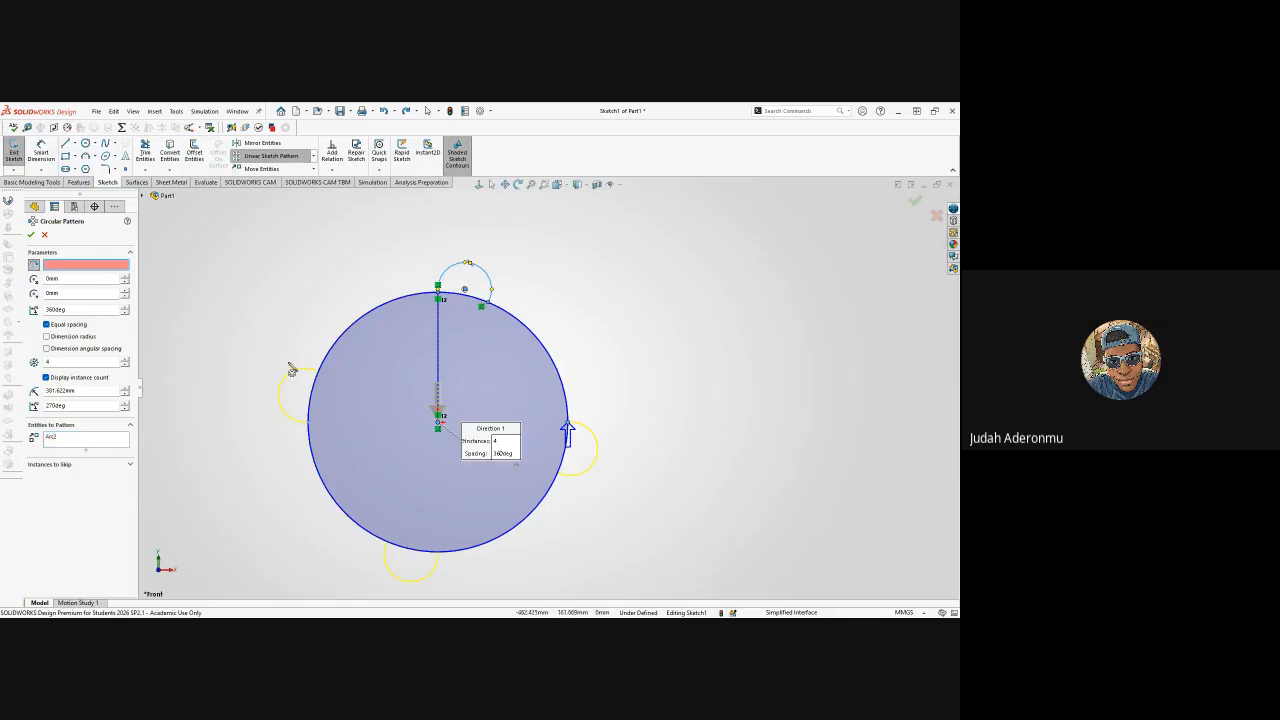
left_click(310, 441)
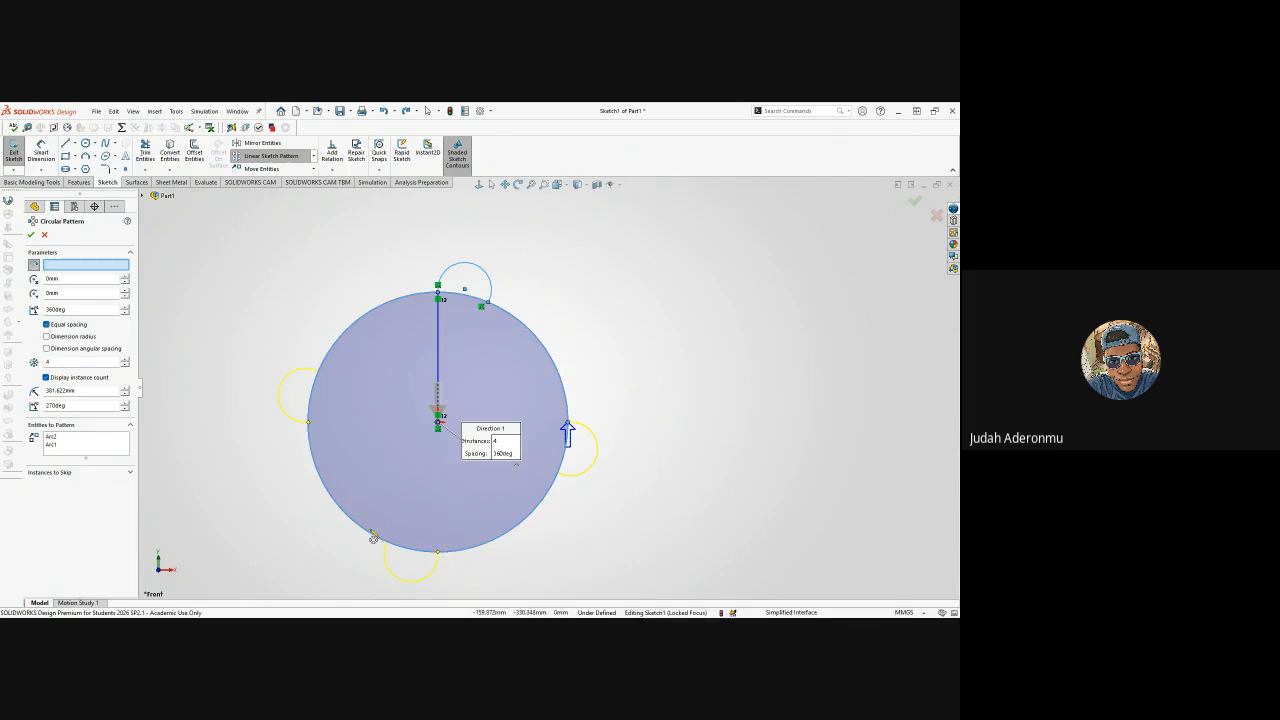
- Try a smaller total angle for the circular pattern and set it back to 360 degrees
left_click(125, 313)
left_click(125, 313)
left_click_drag(76, 309, 32, 319)
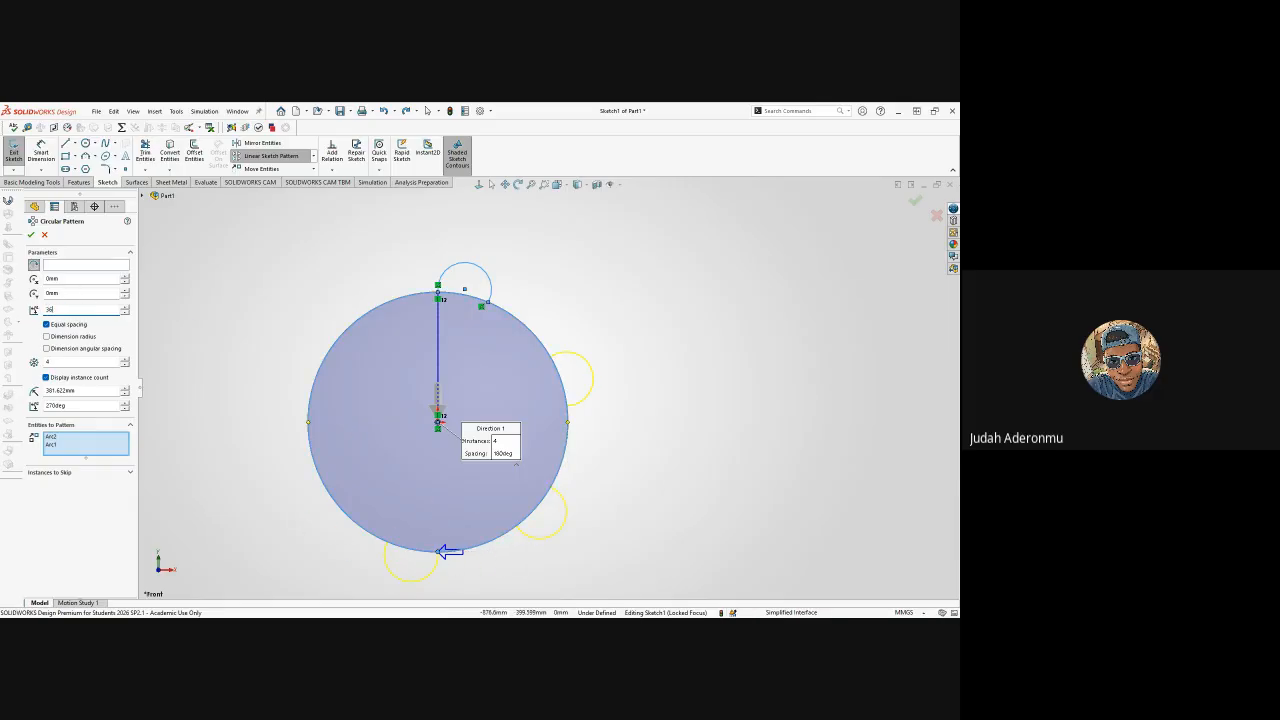
type("0")
key("Return")
- Try 3 instances and higher instance counts for the circular pattern, and cancel the pattern
left_click(125, 365)
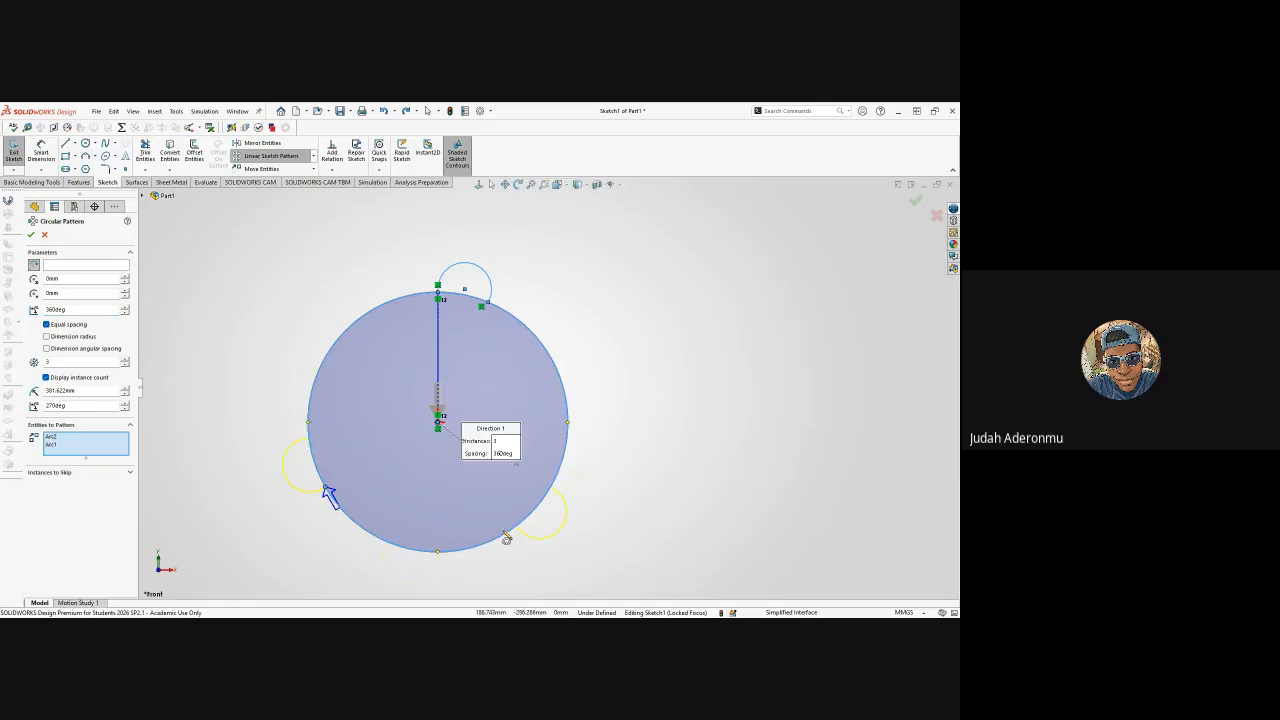
left_click(125, 360)
left_click(125, 360)
left_click(125, 360)
left_click(45, 234)
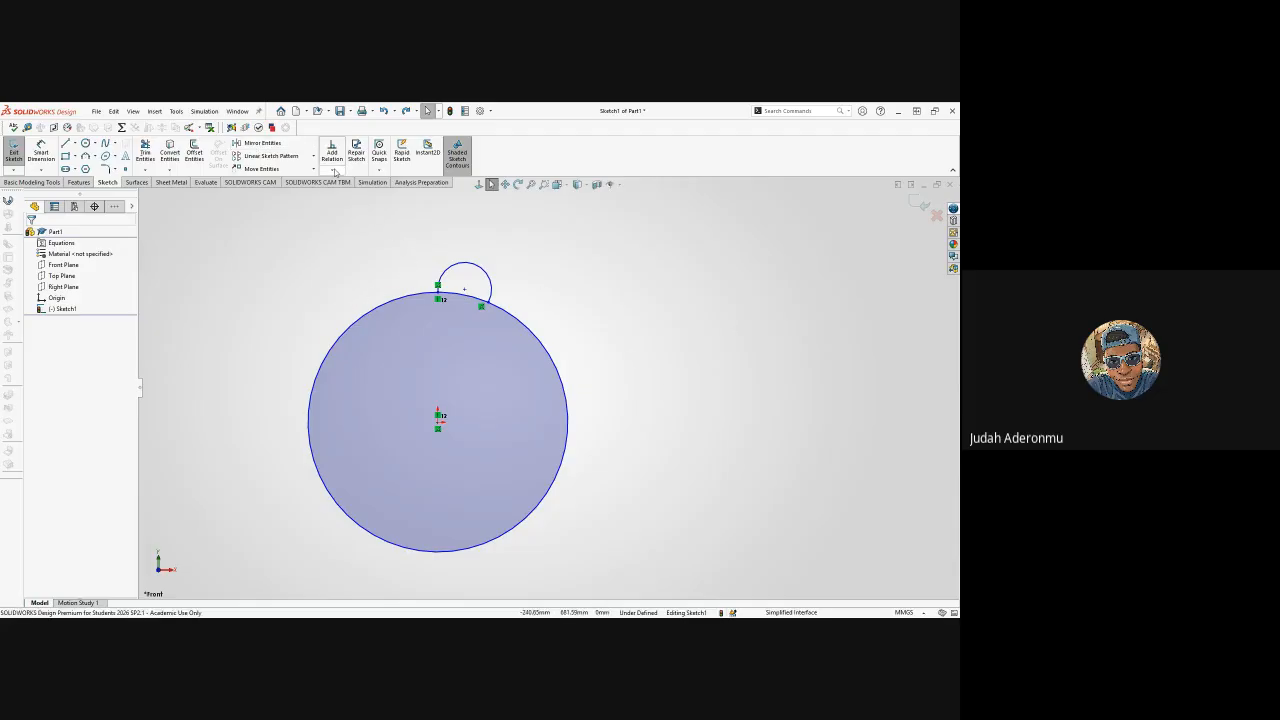
- Select the large circle together with the small arc and delete both
left_click_drag(182, 254, 752, 600)
key("Delete")
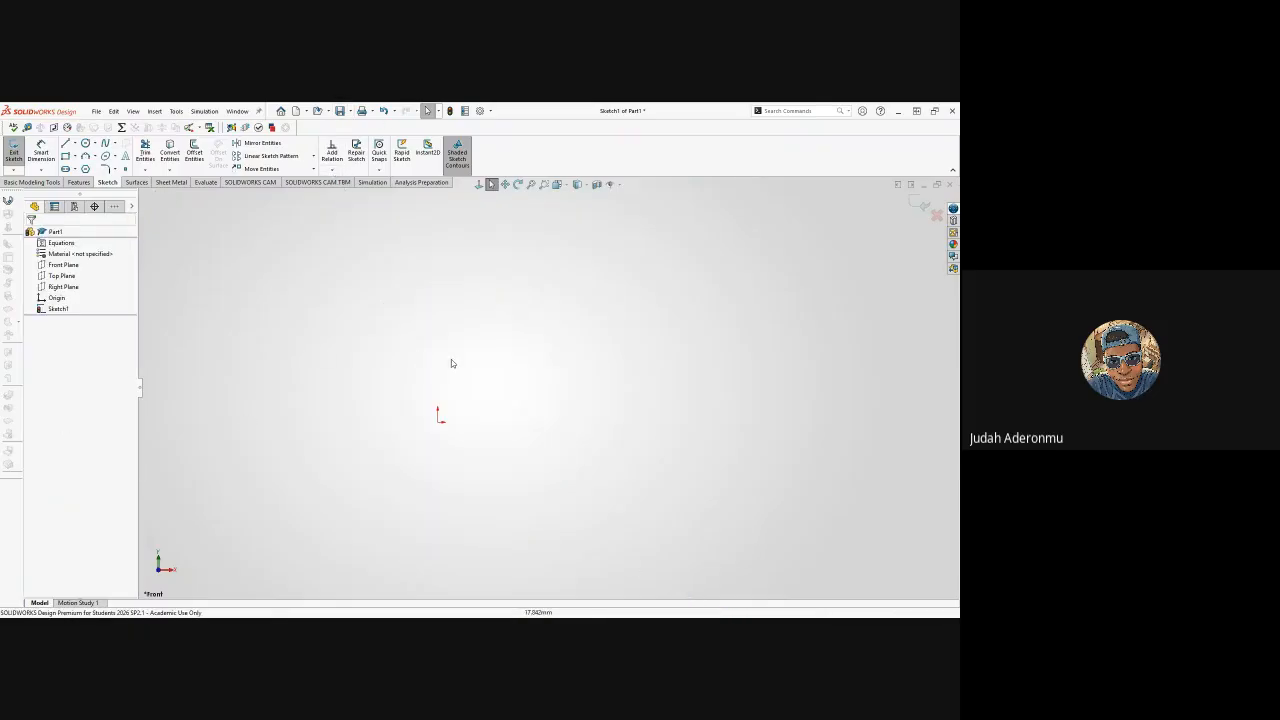
key("l")
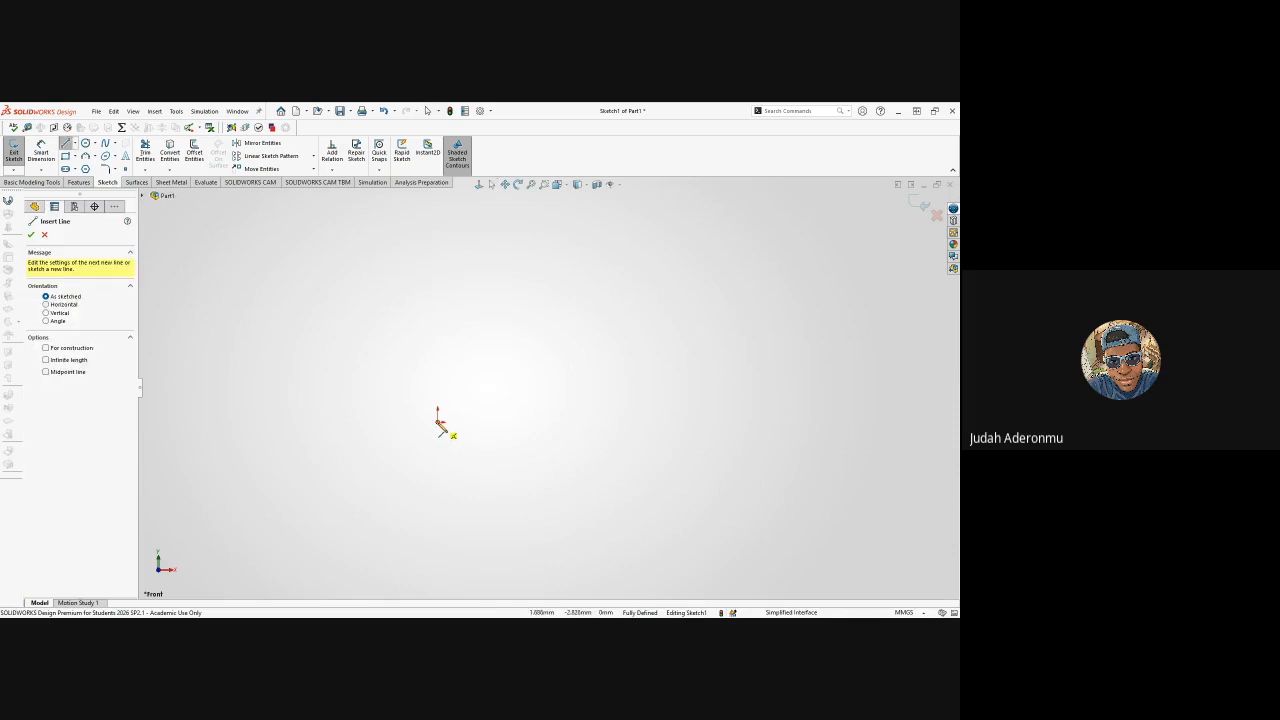
left_click(440, 420)
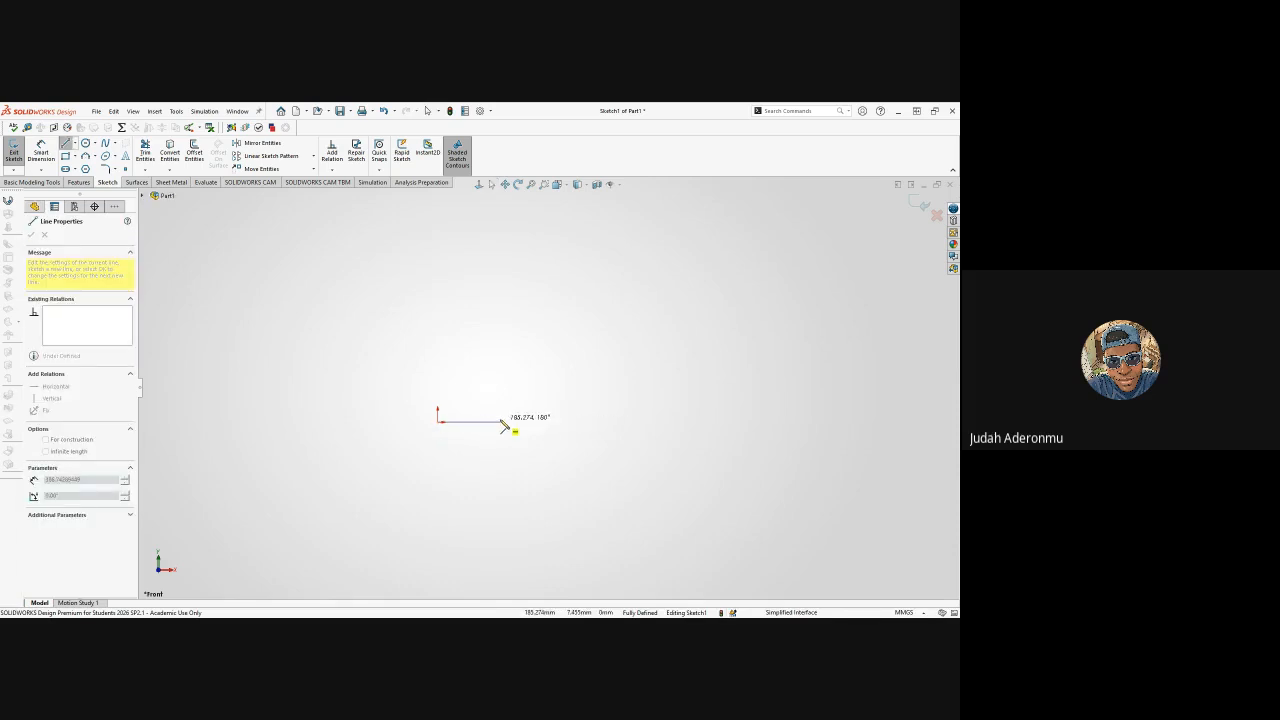
key("Escape")
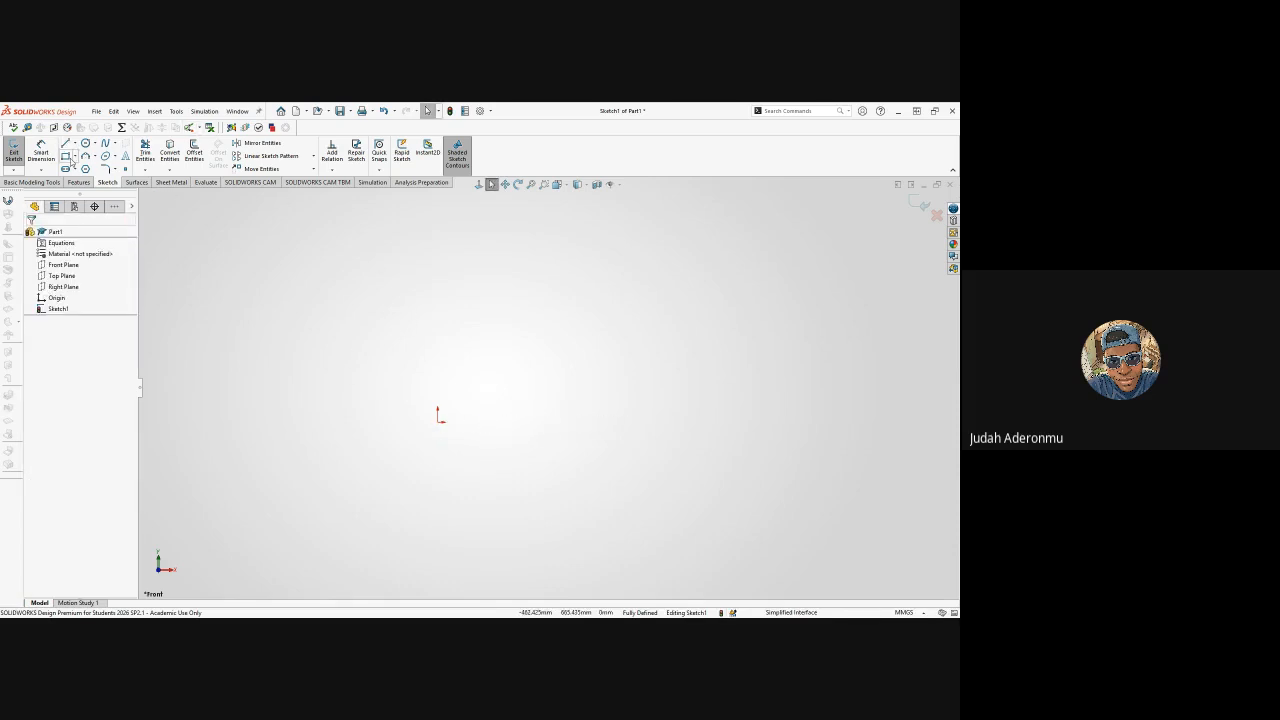
- Sketch a corner rectangle starting at the origin and delete it
left_click(67, 157)
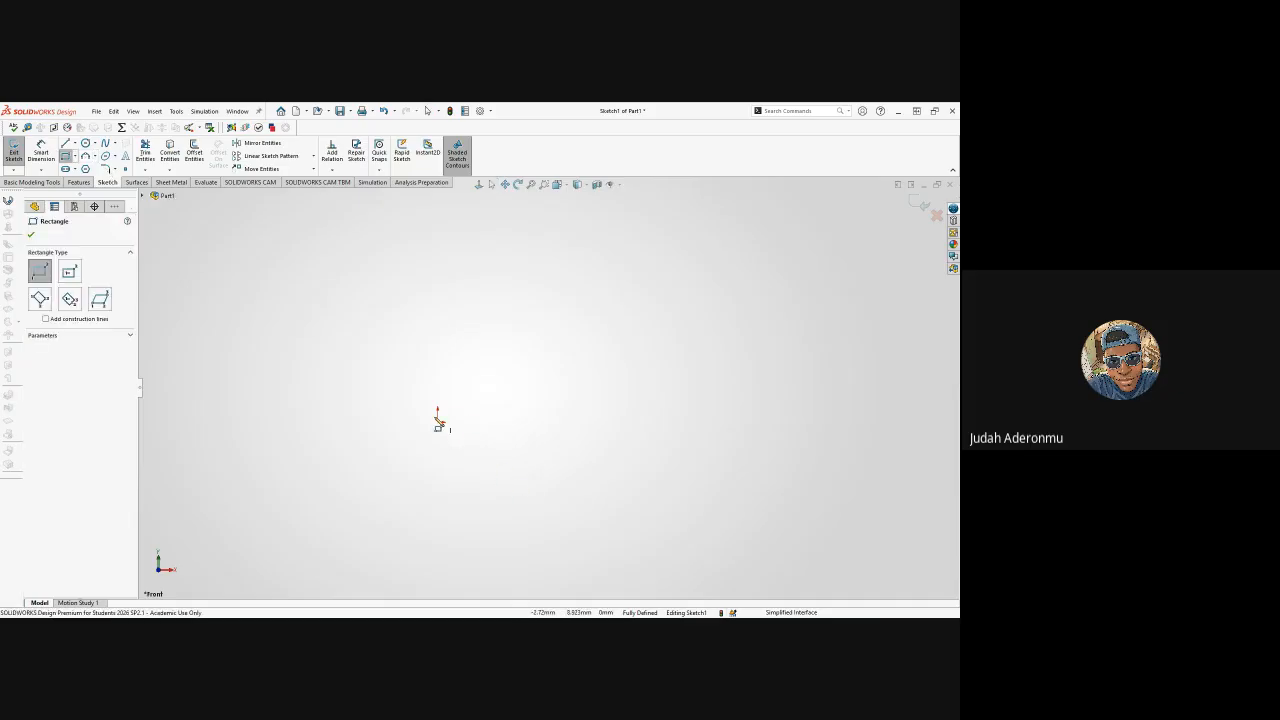
mouse_move(438, 422)
left_mouse_down()
mouse_move(654, 300)
mouse_move(722, 223)
left_mouse_up()
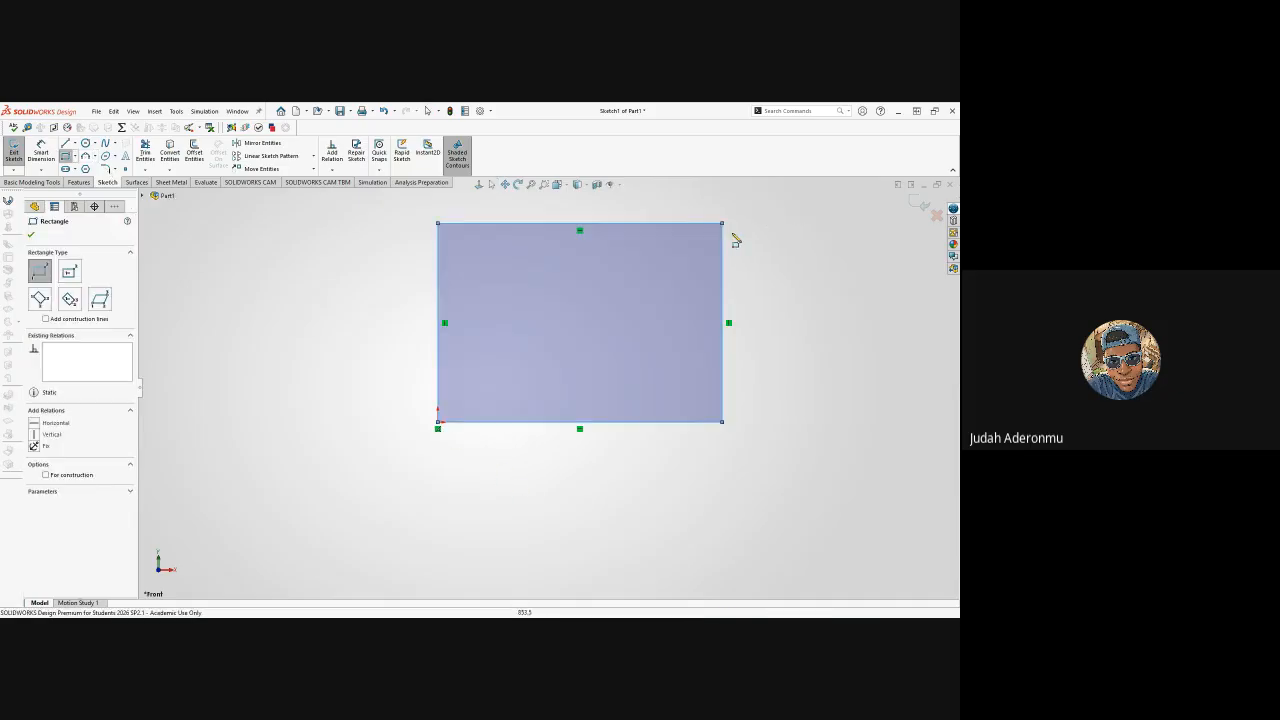
key("Escape")
scroll(704, 350, "up", 5)
scroll(700, 348, "down", 7)
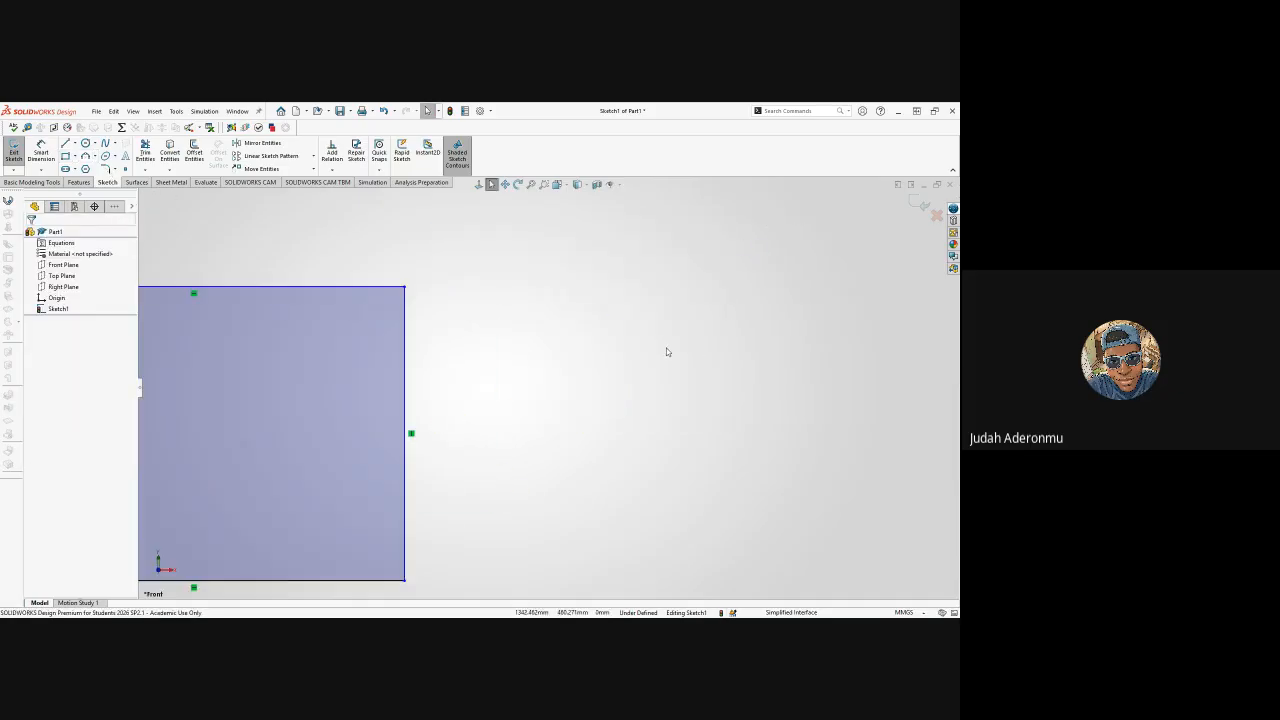
scroll(494, 360, "up", 5)
scroll(481, 360, "down", 4)
scroll(480, 374, "up", 4)
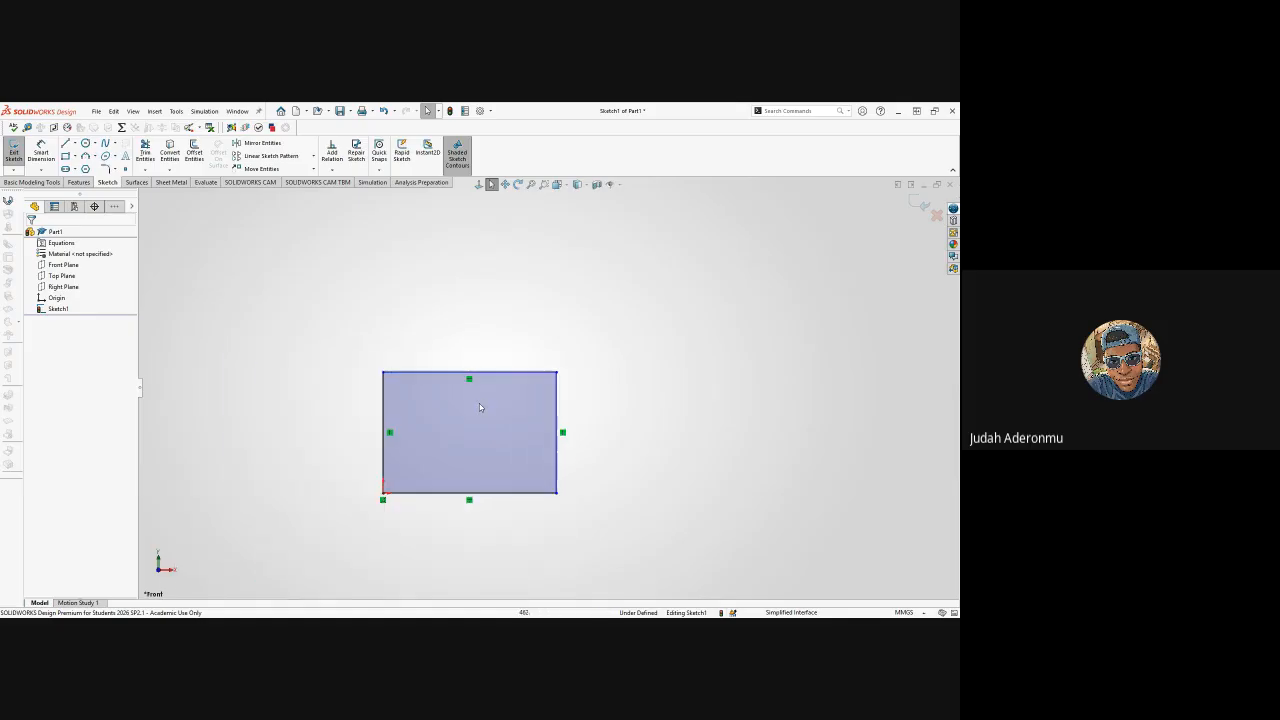
left_click_drag(321, 324, 634, 523)
key("Delete")
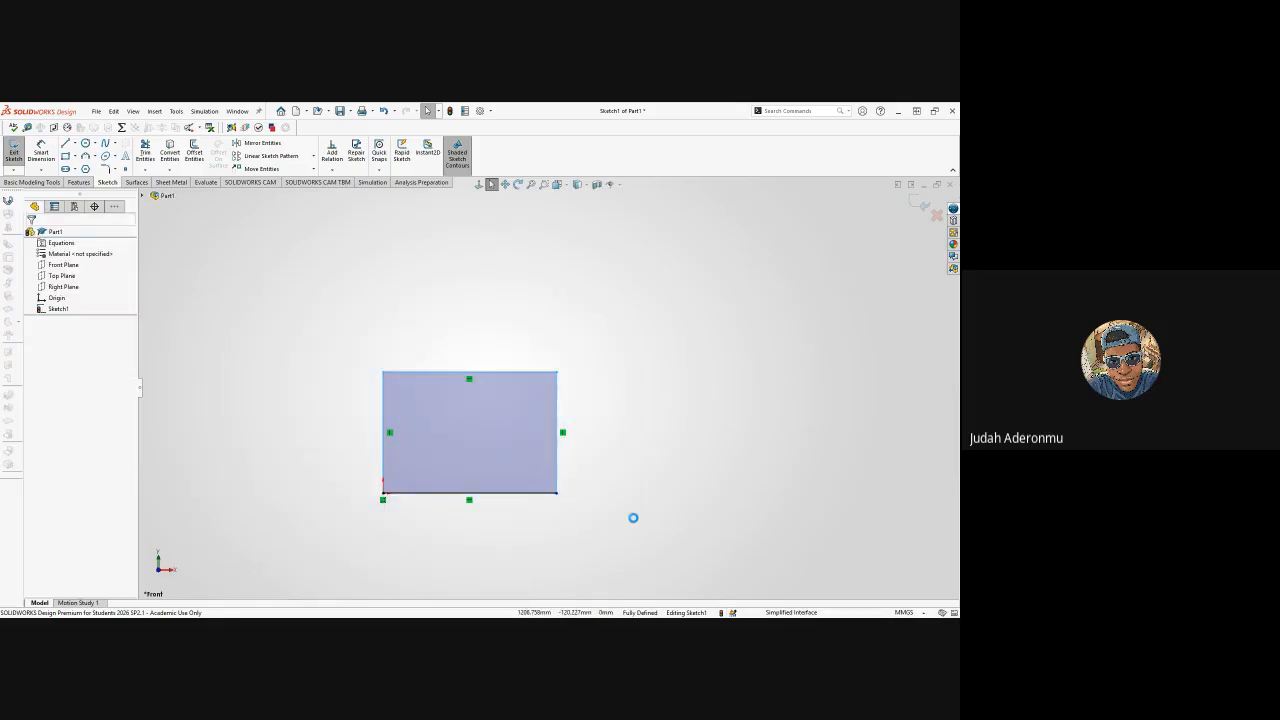
- Sketch a circle centred on the origin with a radius of about 767 mm
left_click(85, 143)
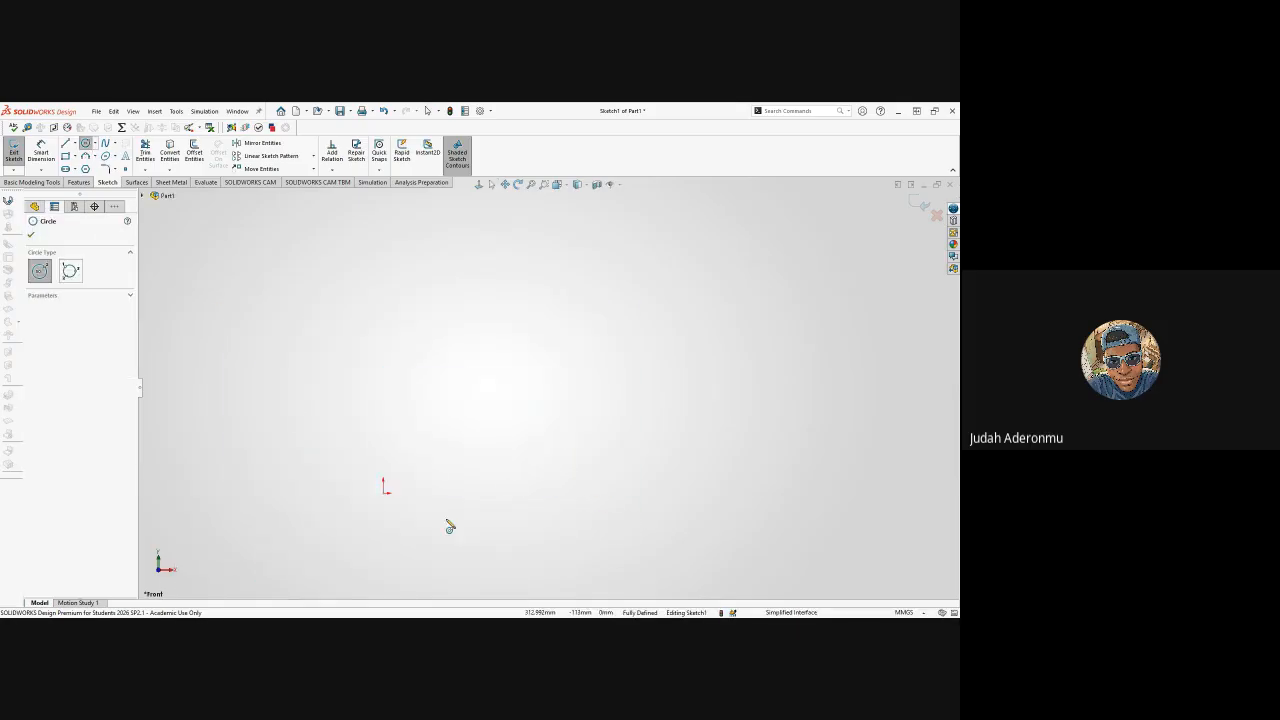
left_click(383, 492)
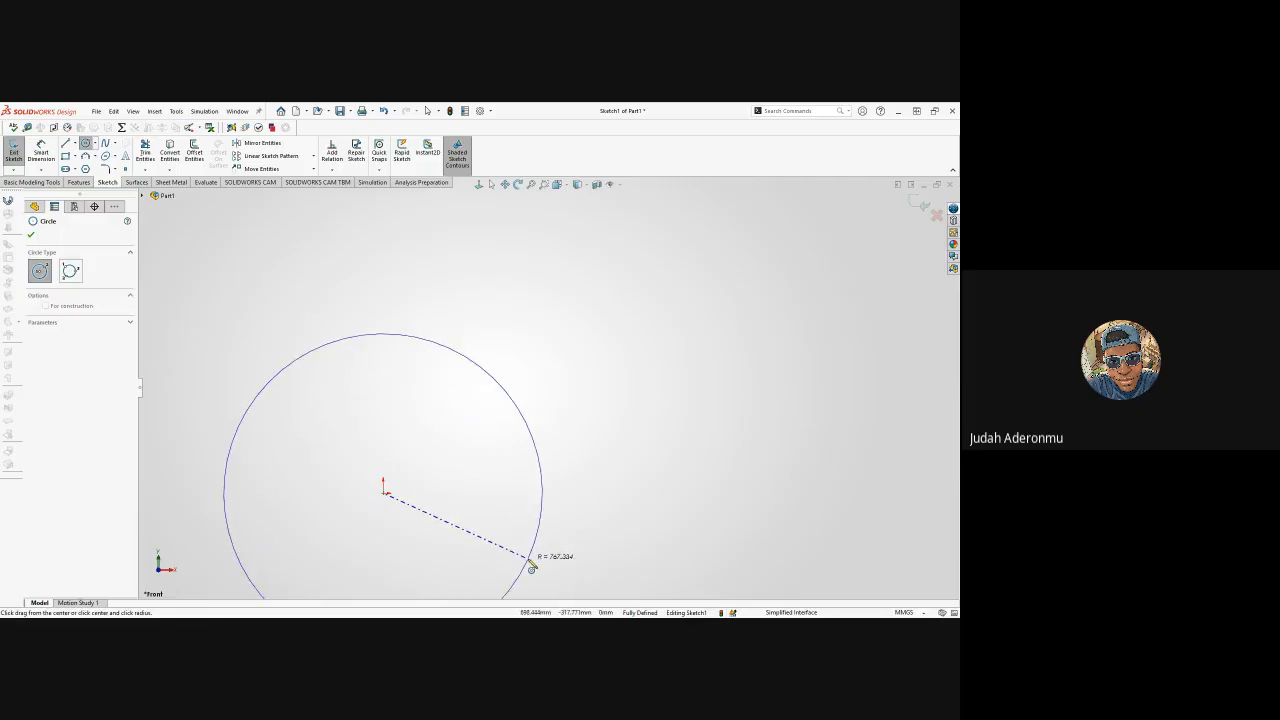
left_click(529, 558)
scroll(528, 557, "up", 6)
scroll(509, 500, "down", 4)
scroll(546, 386, "up", 2)
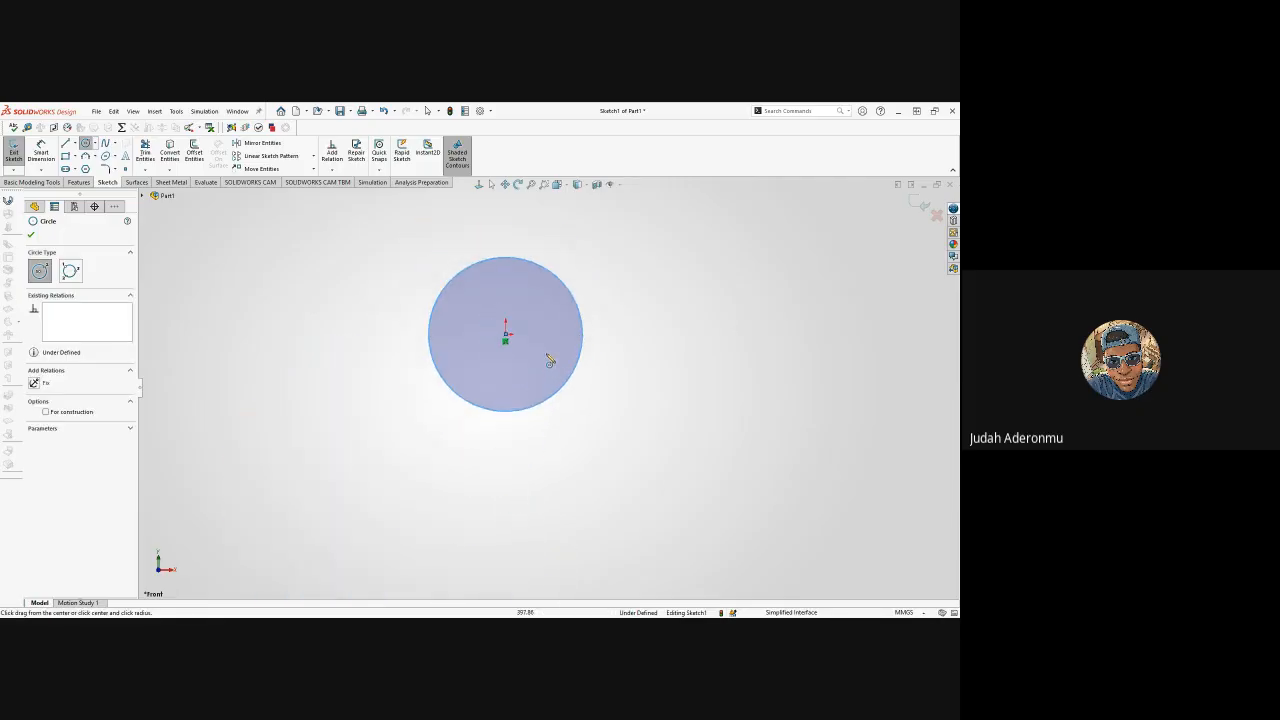
key("Escape")
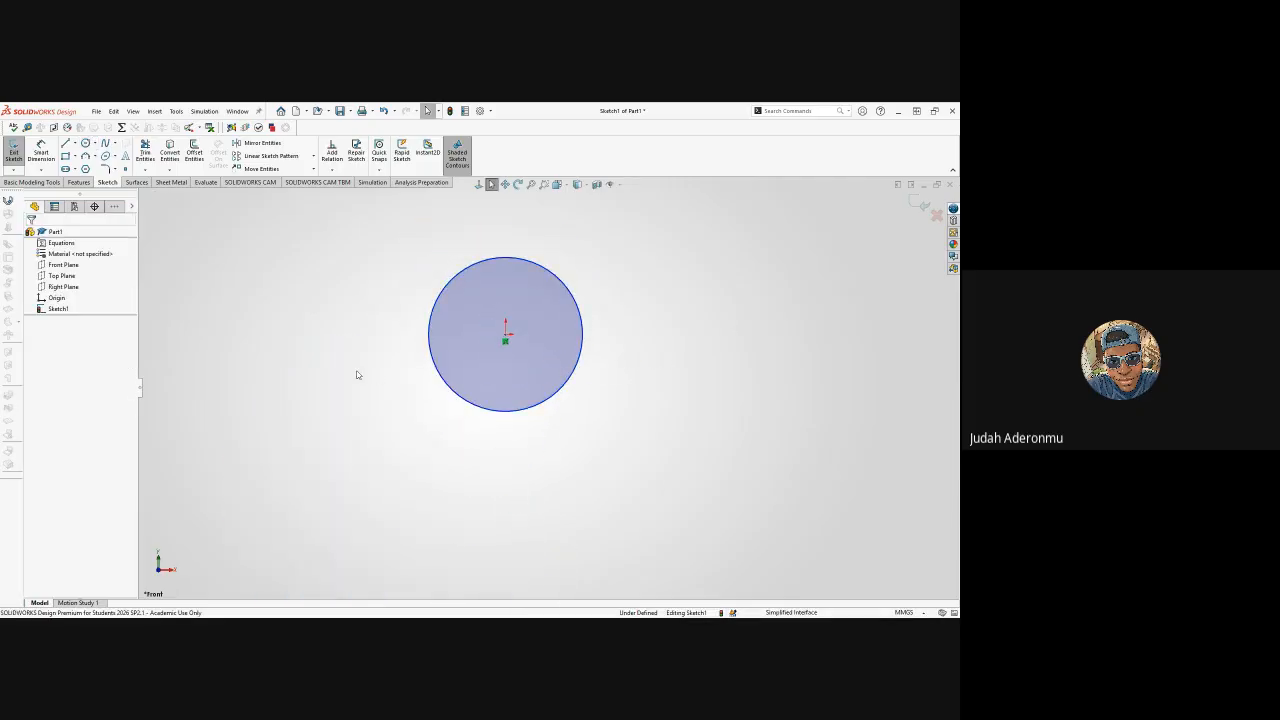
- Sketch a smaller off-centre circle inside the large one, with a radius of about 220 mm
key("Return")
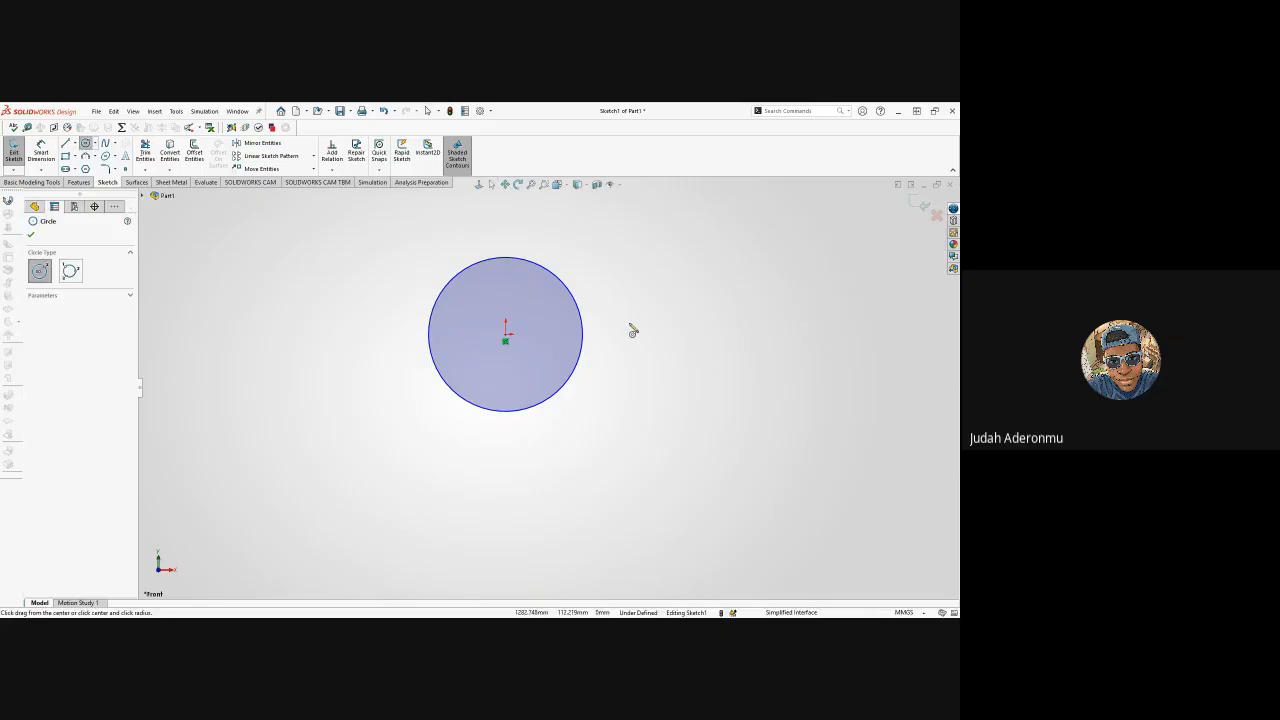
left_click(465, 320)
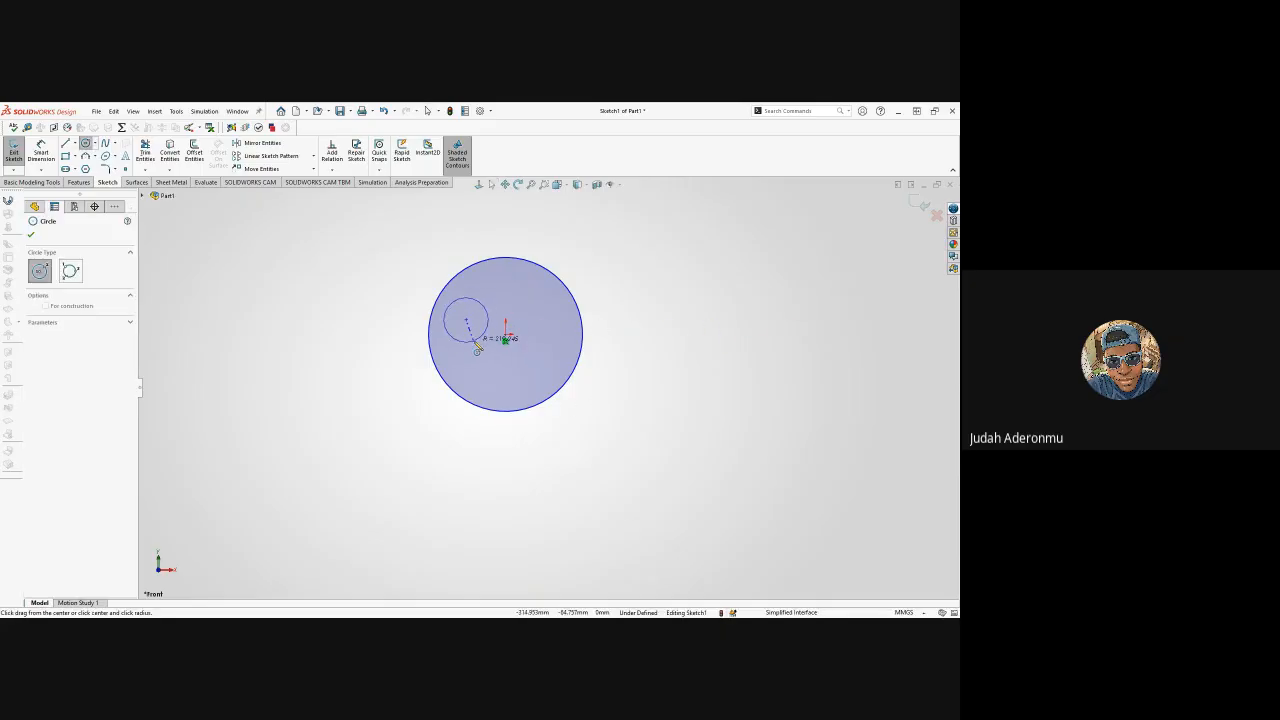
left_click(475, 342)
key("Escape")
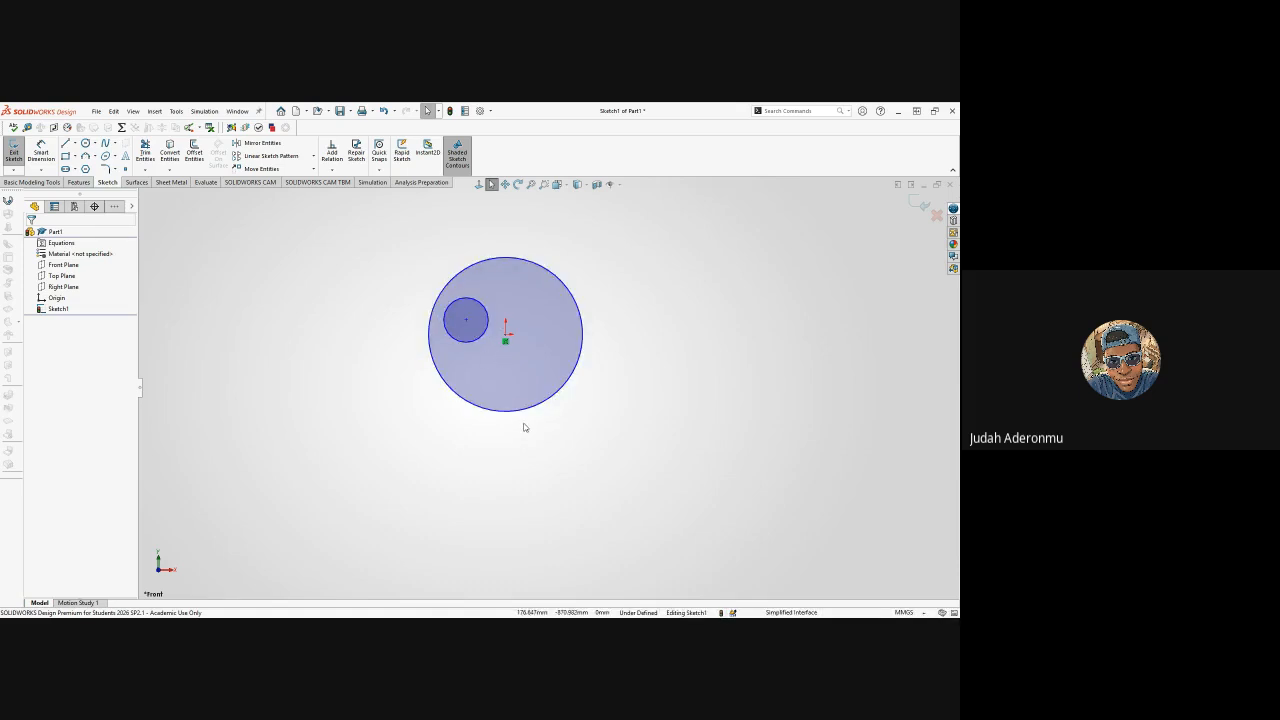
- Add a Horizontal relation between the centre points of the large and small circles
left_click(506, 336)
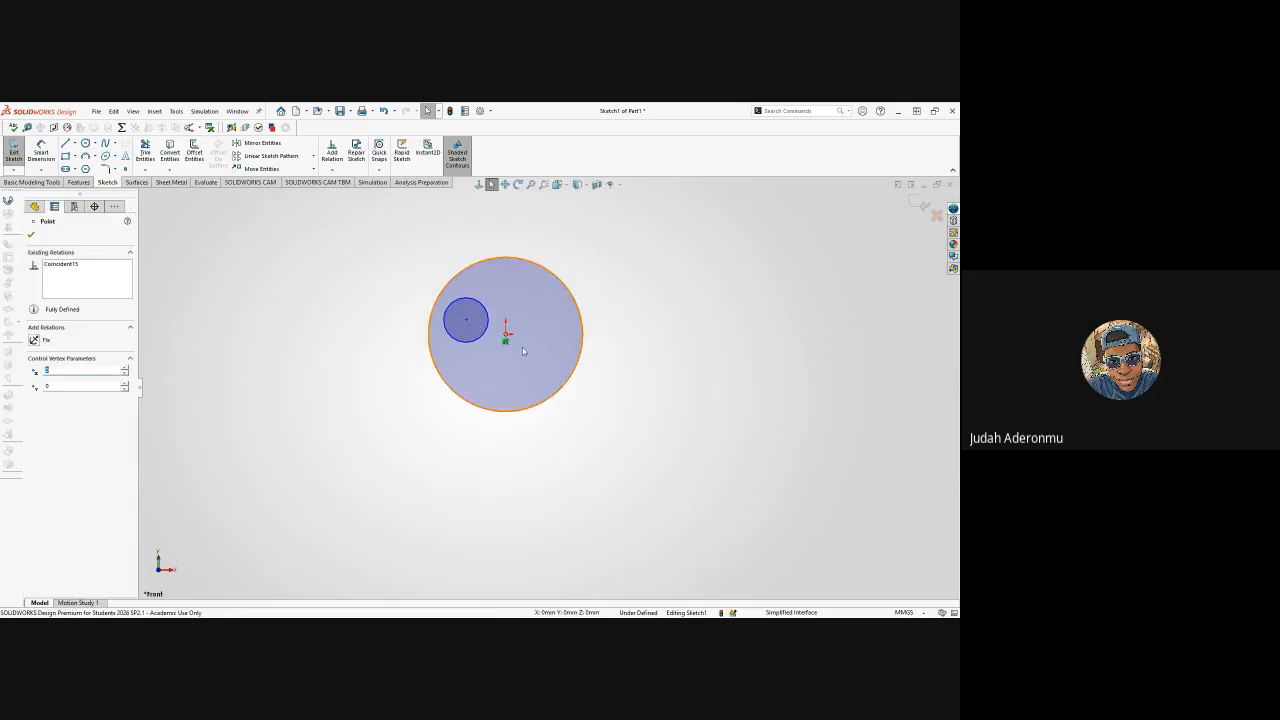
left_click(466, 320, "ctrl")
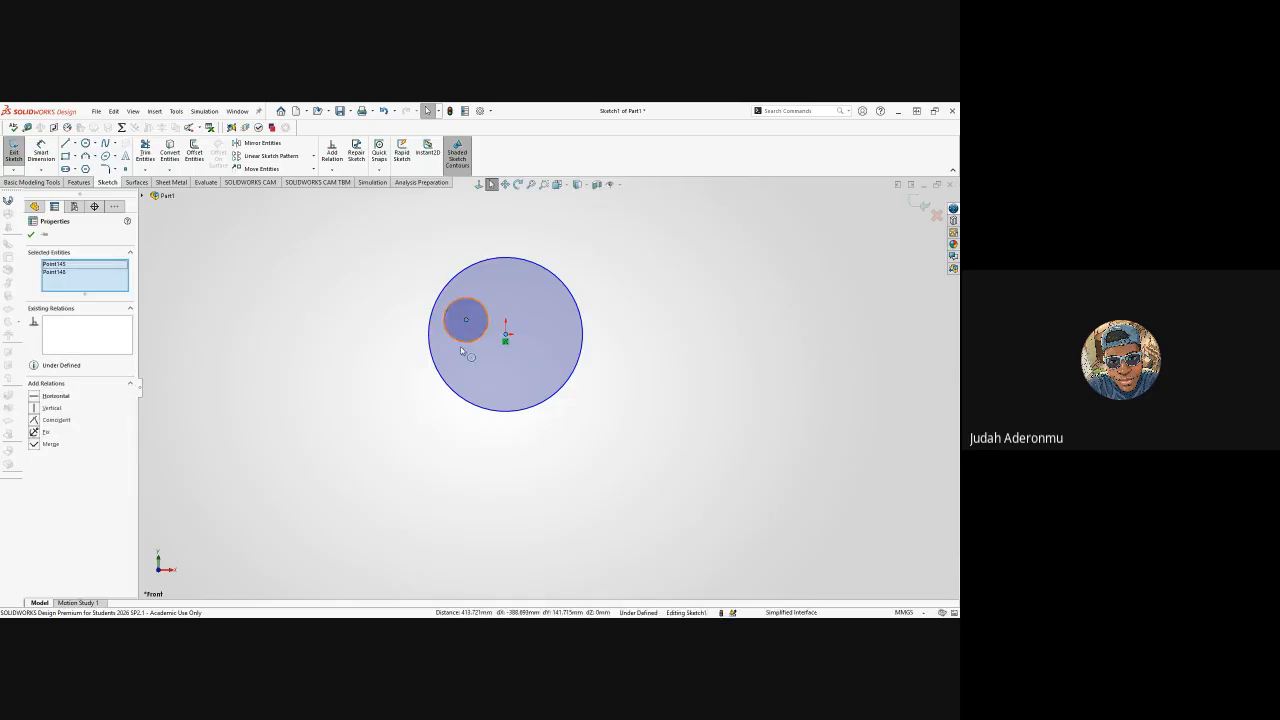
left_click(38, 397)
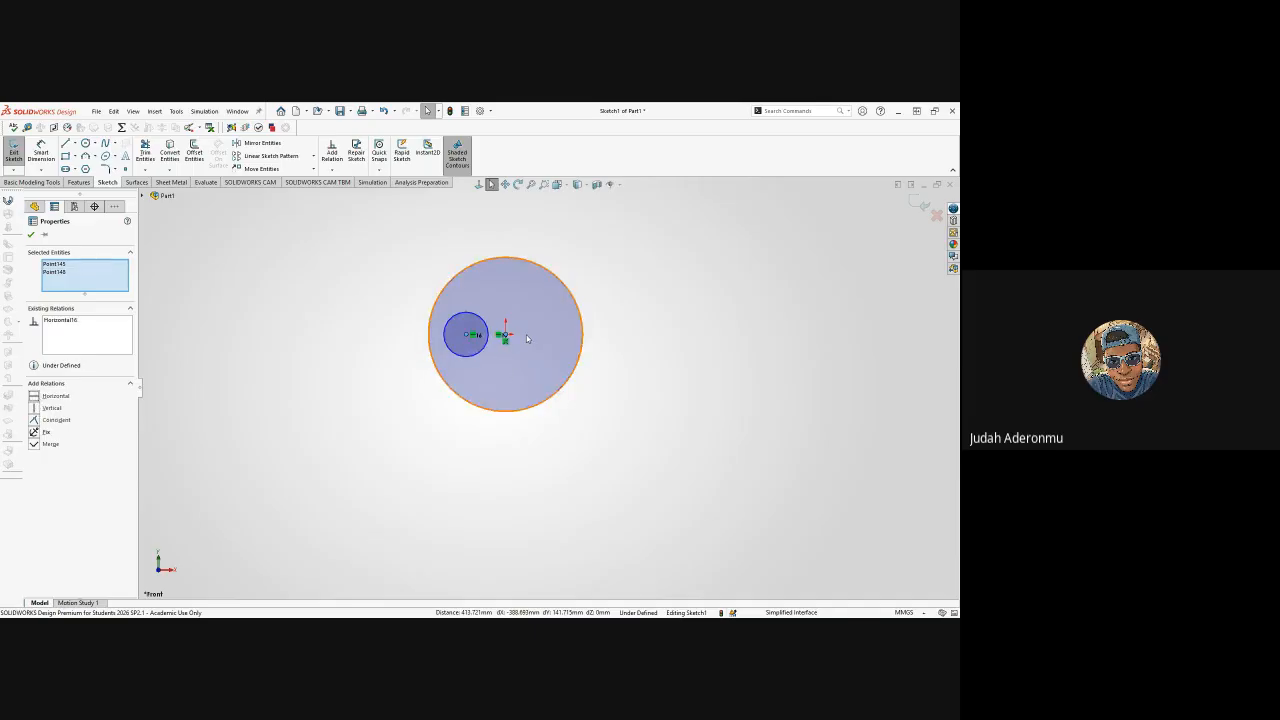
- Add a Vertical relation between the two circle centres and delete their Horizontal relation
left_click(38, 408)
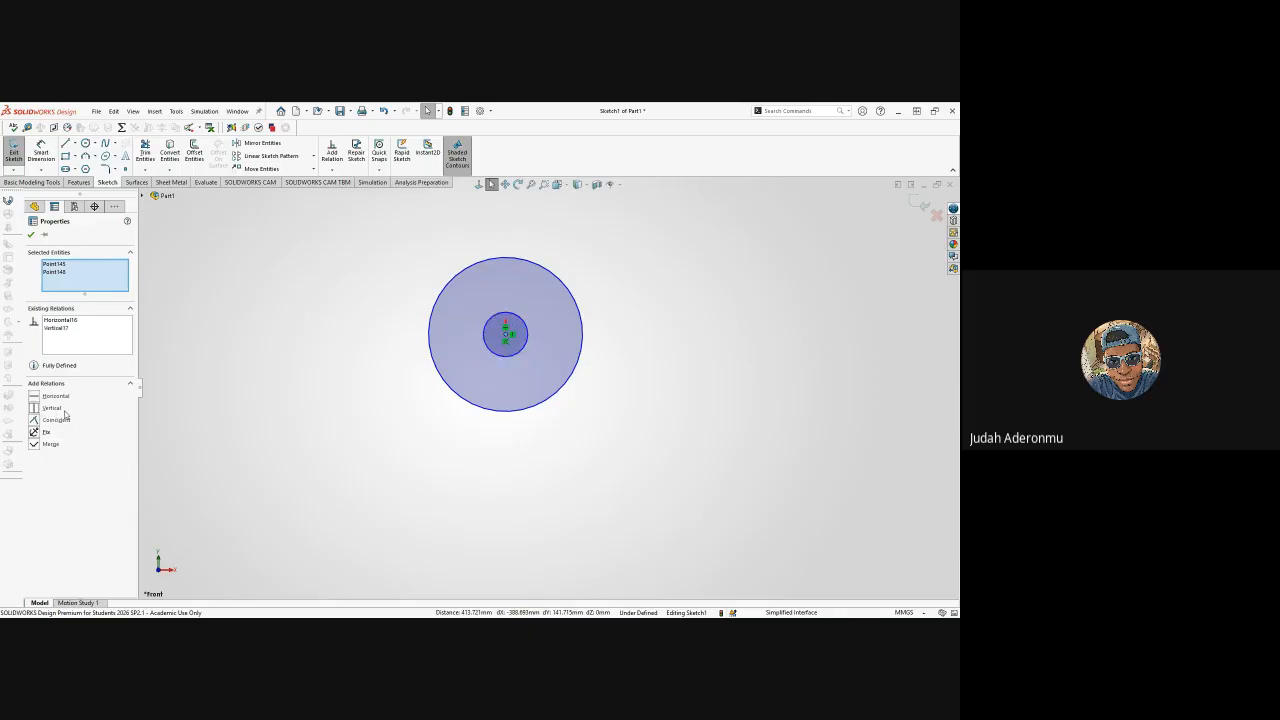
left_click(60, 321)
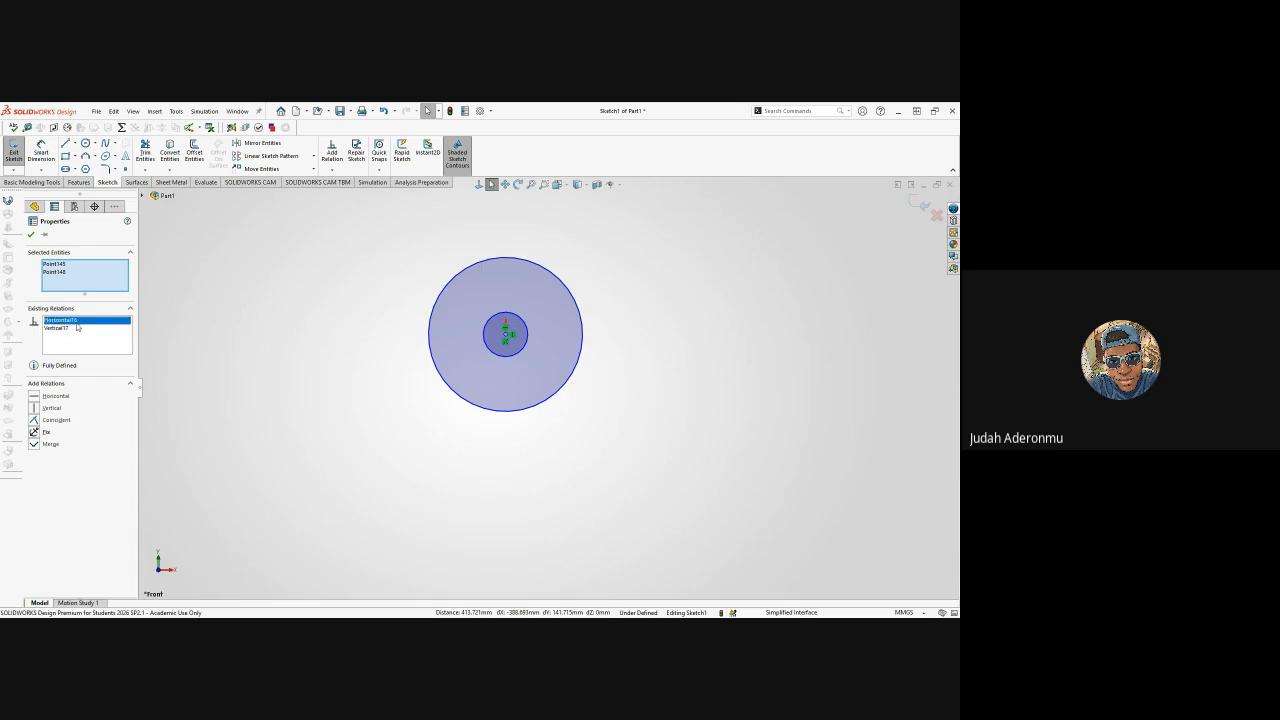
key("Delete")
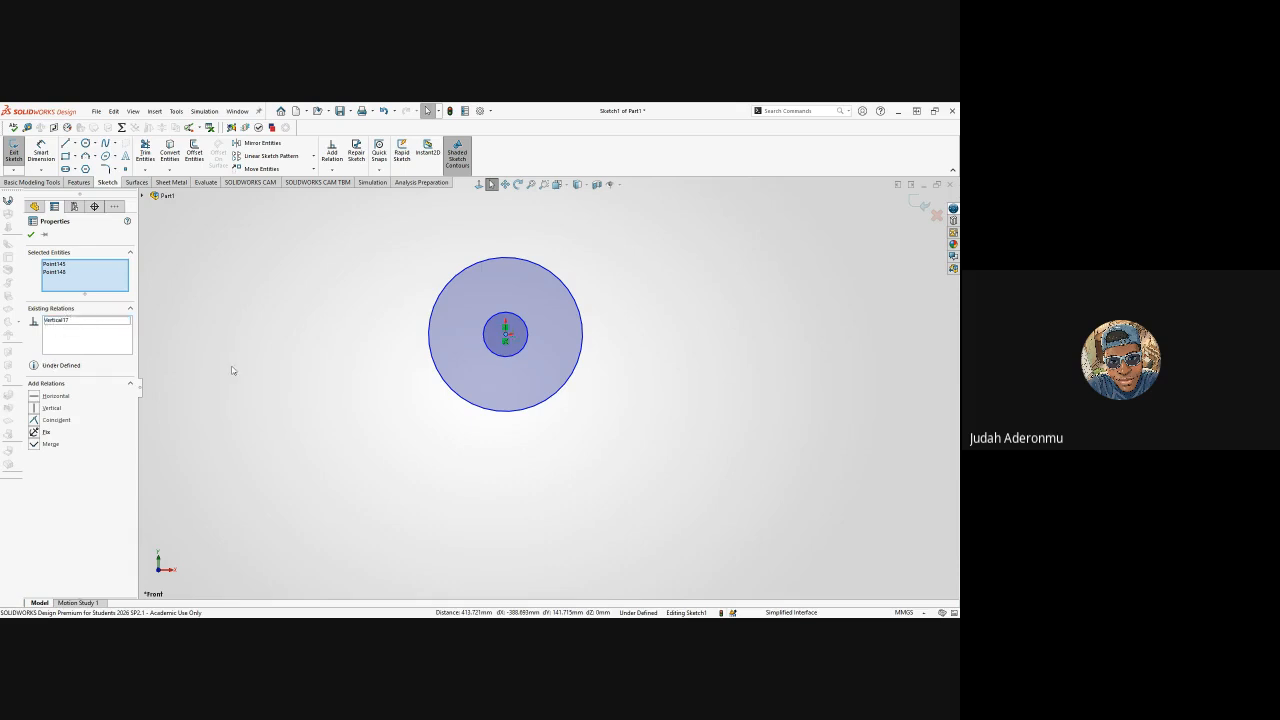
- Try reshaping the small circle at the shared centre, enlarging it to a diameter of about 559 mm
left_click(507, 342)
left_click(508, 359, "ctrl")
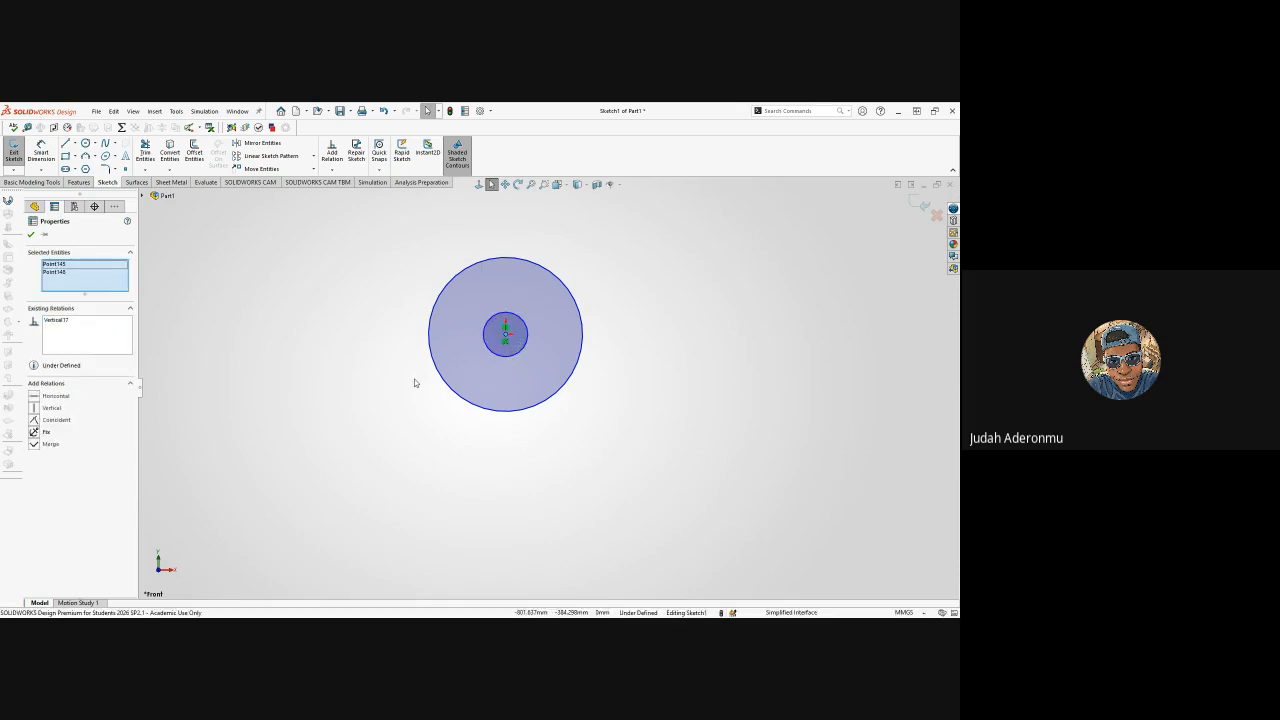
left_click(337, 377)
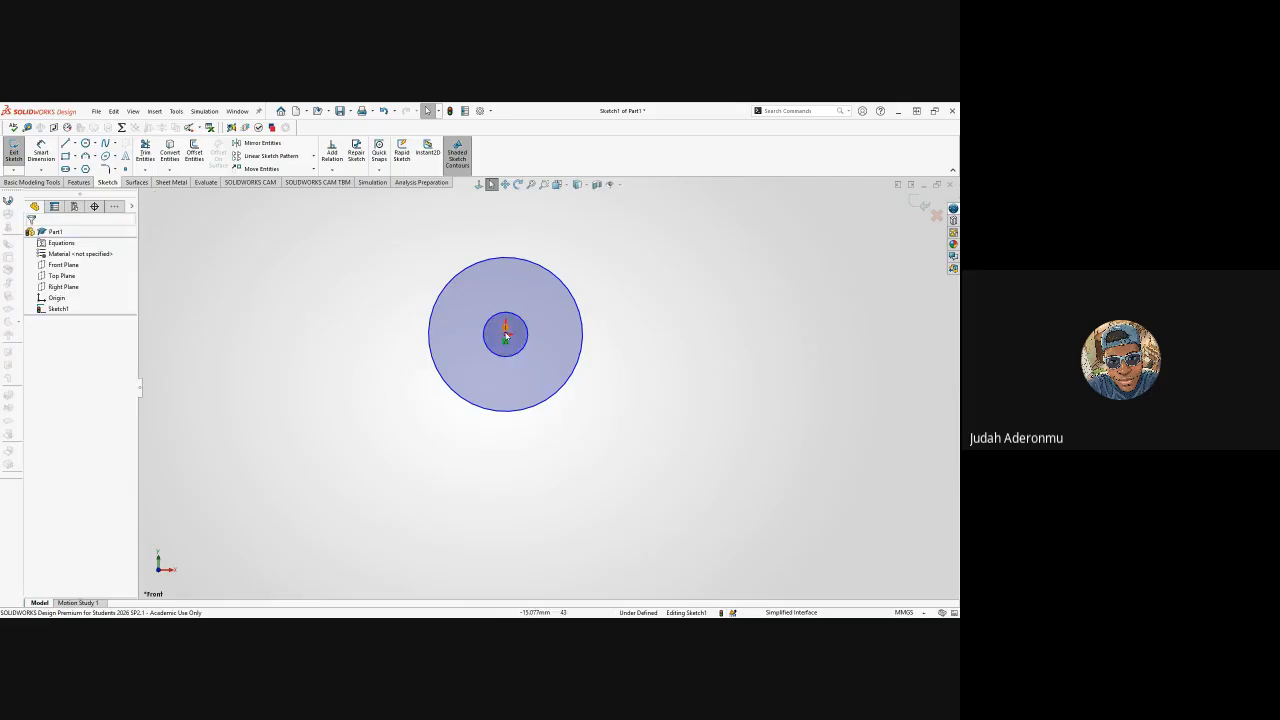
mouse_move(503, 357)
left_mouse_down()
mouse_move(494, 380)
mouse_move(499, 361)
left_mouse_up()
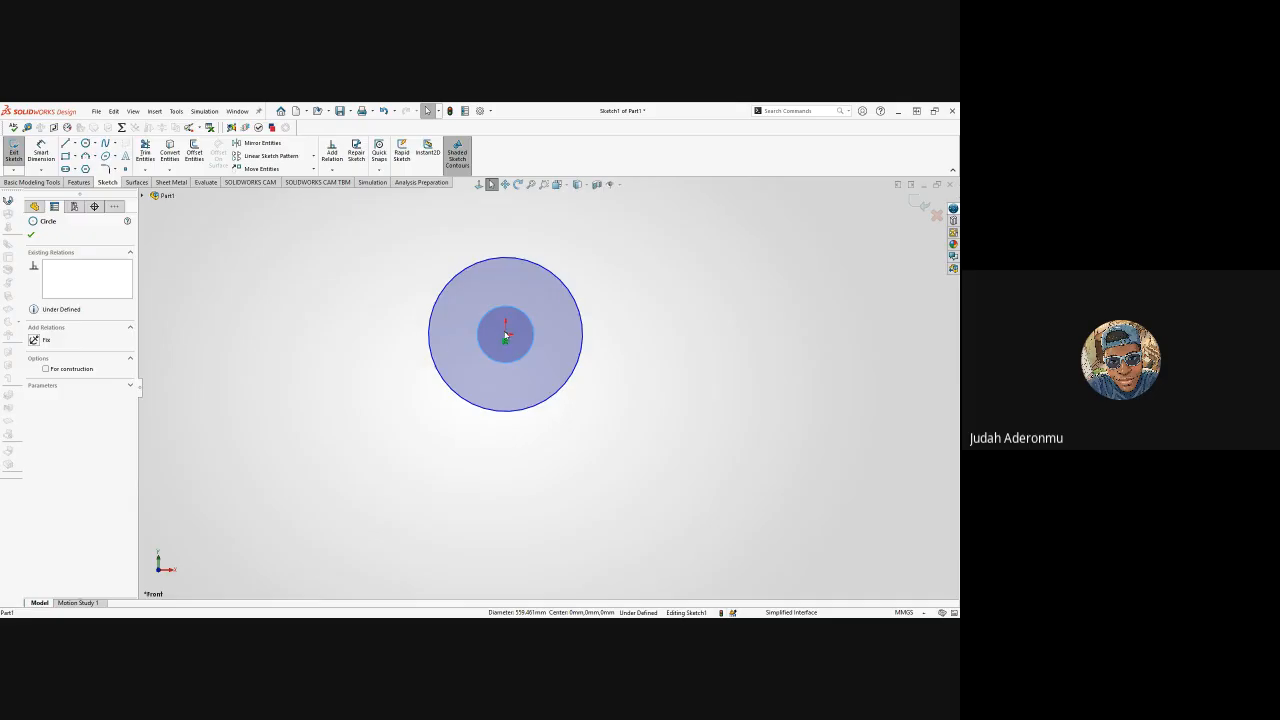
left_click(505, 335)
- Undo the small circle's resize, the deletion of the Horizontal relation and the addition of the Vertical relation
key("ctrl+z")
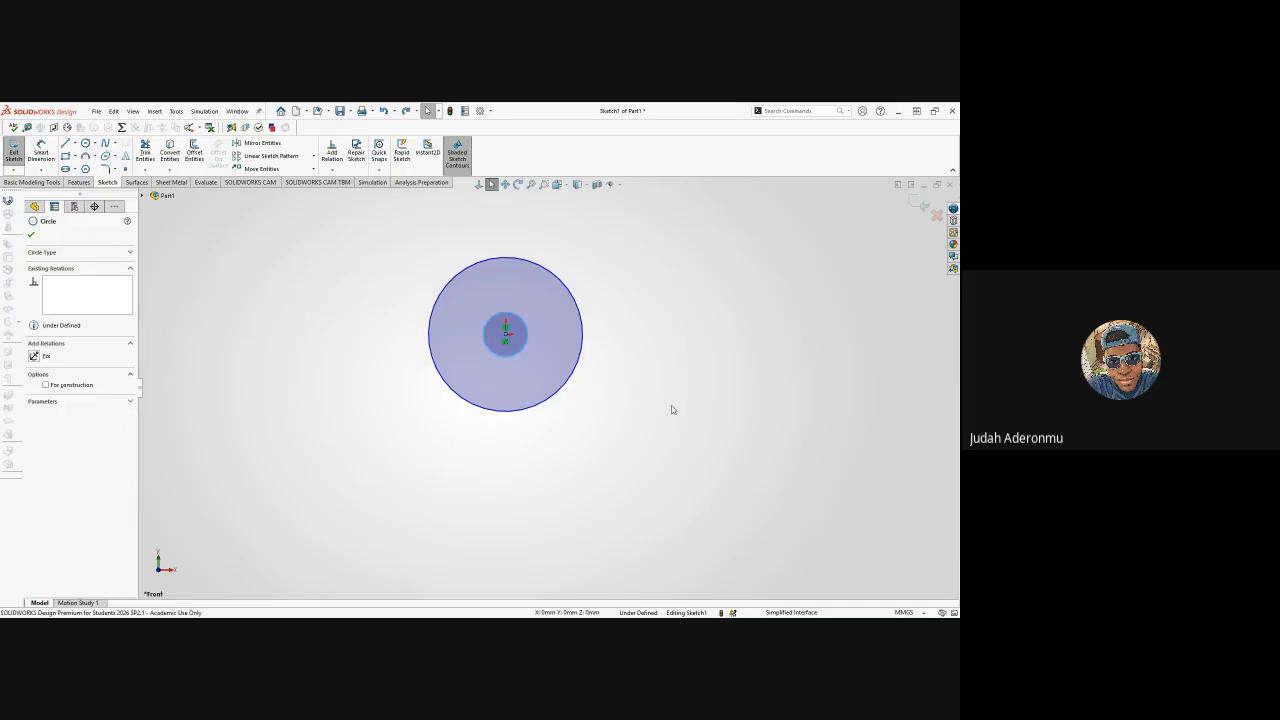
key("ctrl+z")
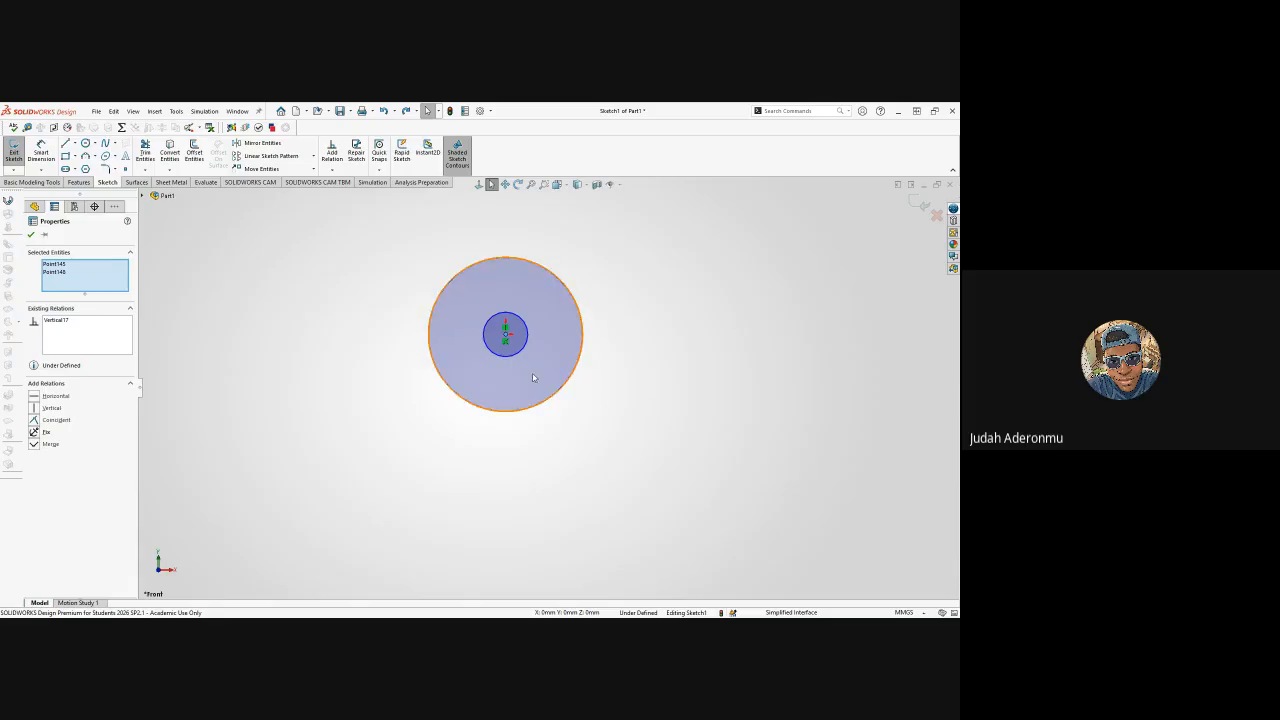
key("ctrl+z")
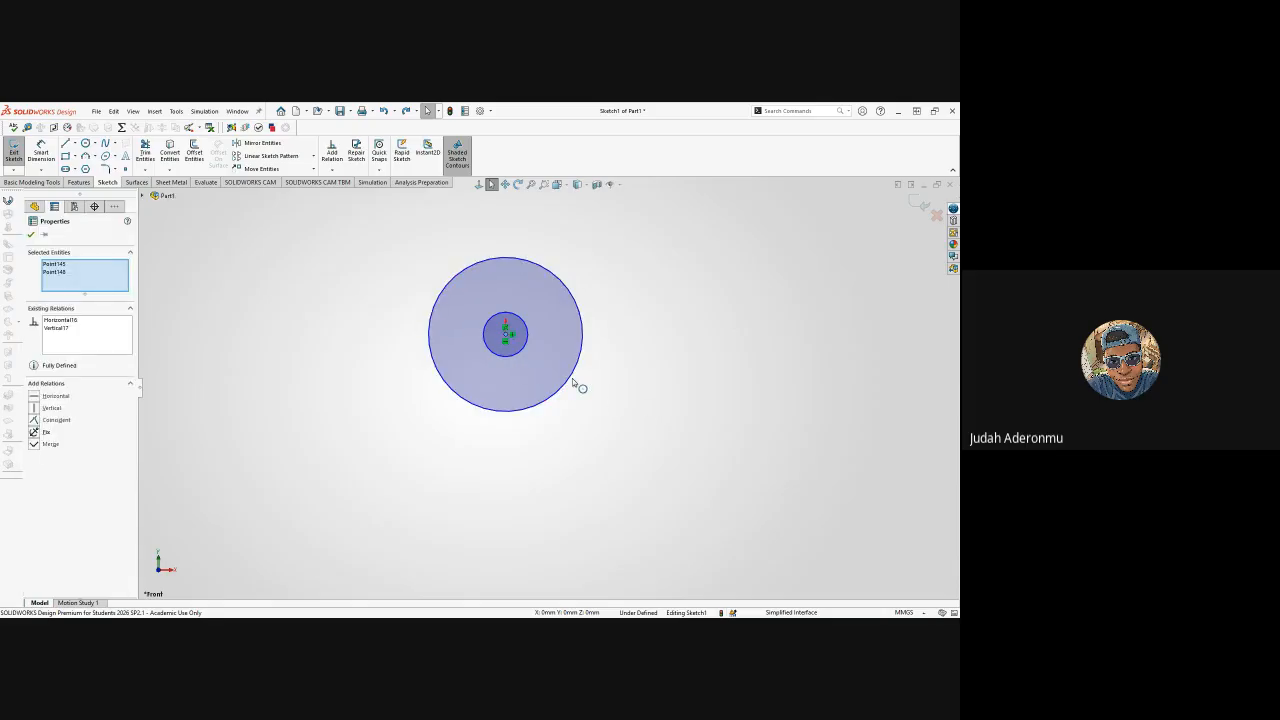
key("ctrl+z")
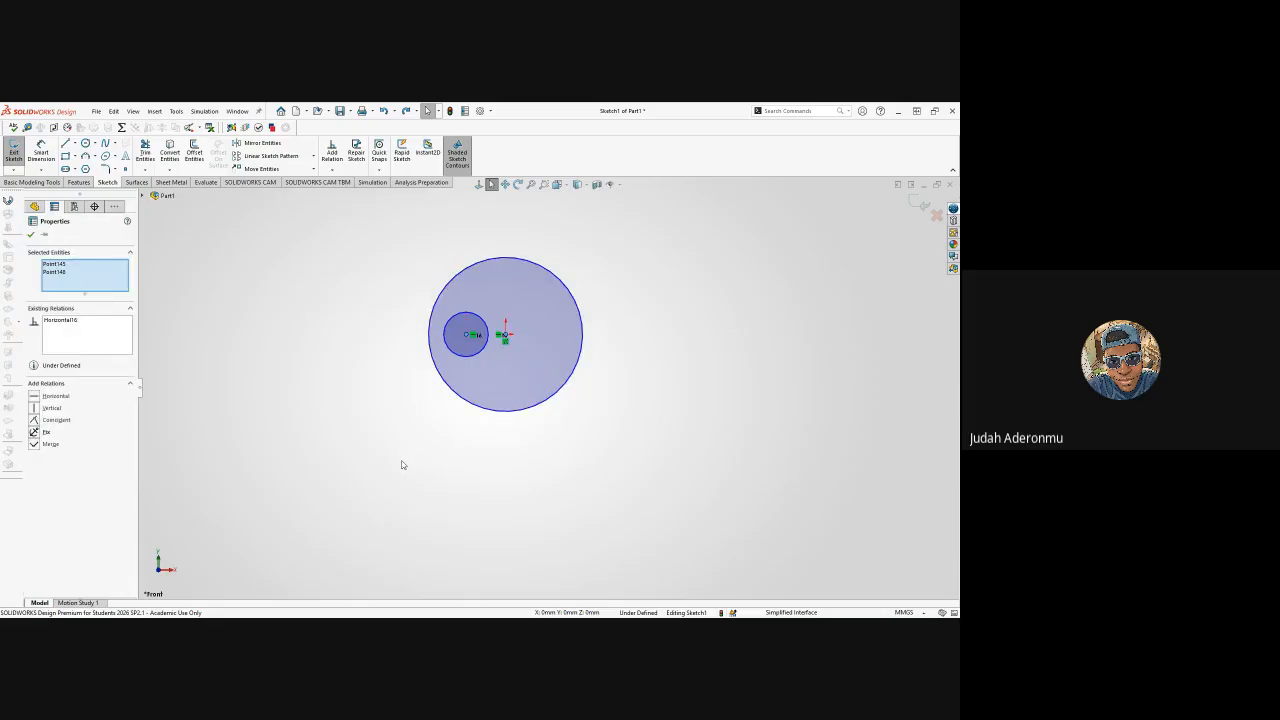
- Slide the small circle along its Horizontal relation to a centre about 433 mm left of the origin
left_click(403, 464)
left_click(474, 335)
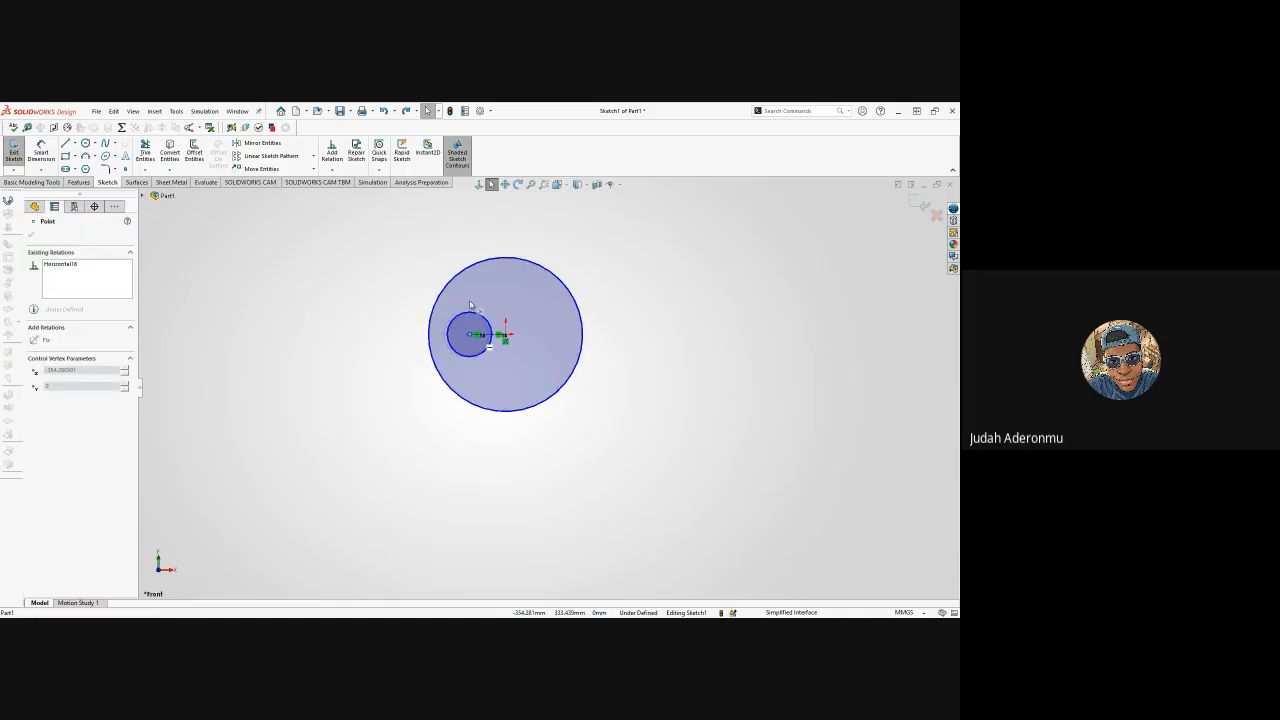
left_click_drag(465, 320, 456, 321)
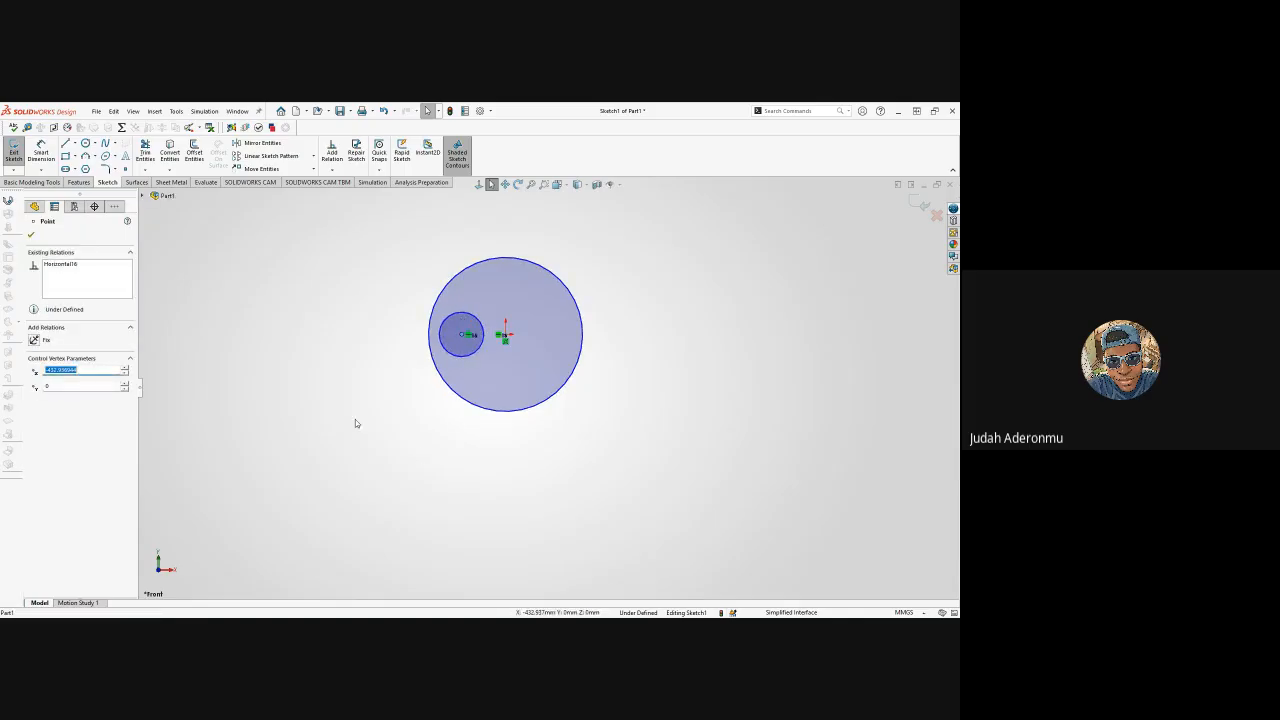
left_click(408, 357)
- Delete the small circle's Horizontal relation and move its centre to about 158 mm left of and 407 mm above the origin
left_click(463, 334)
left_click(77, 266)
key("Delete")
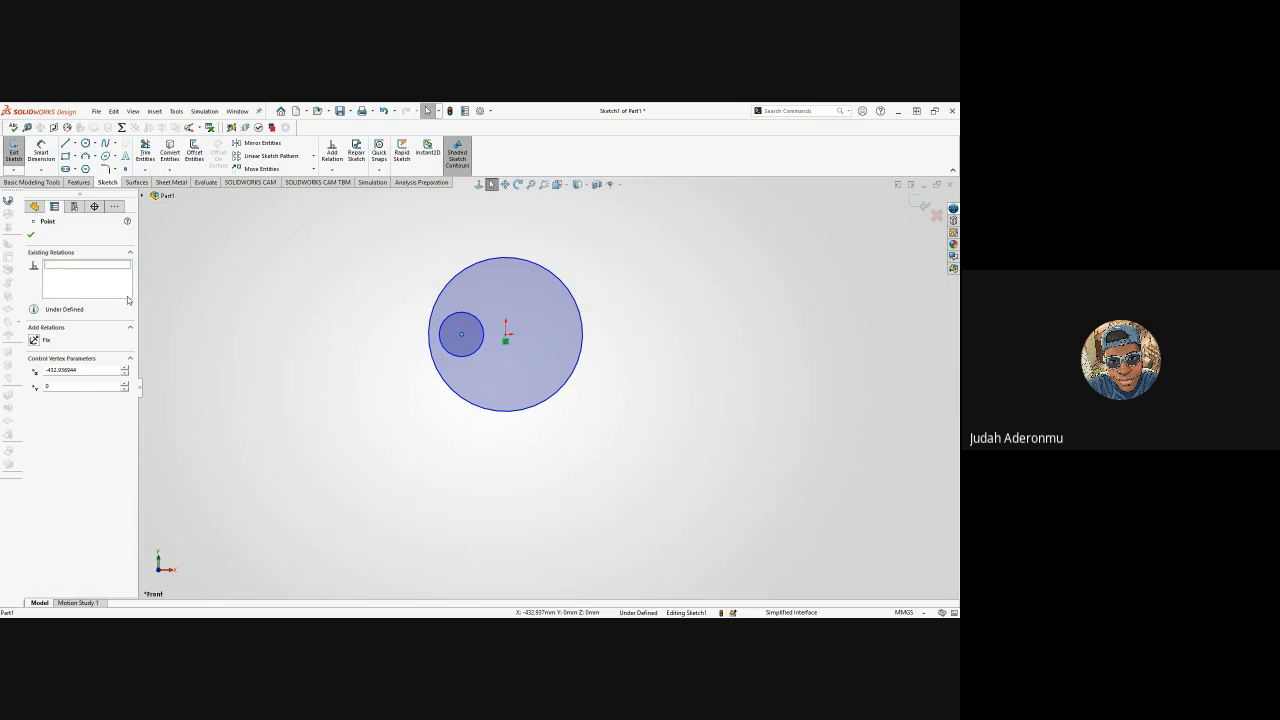
left_click(397, 374)
left_click_drag(462, 335, 489, 292)
left_click(686, 434)
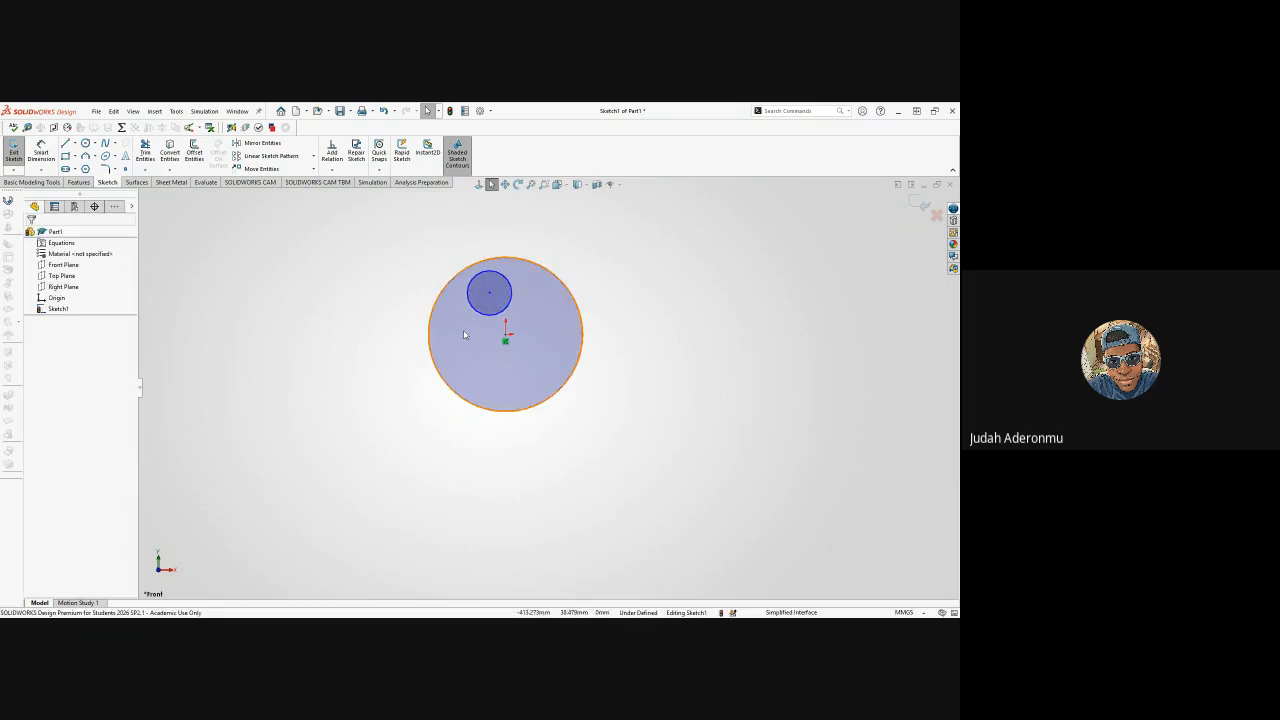
- Select both circle centre points and add a Vertical relation between them
left_click(505, 339)
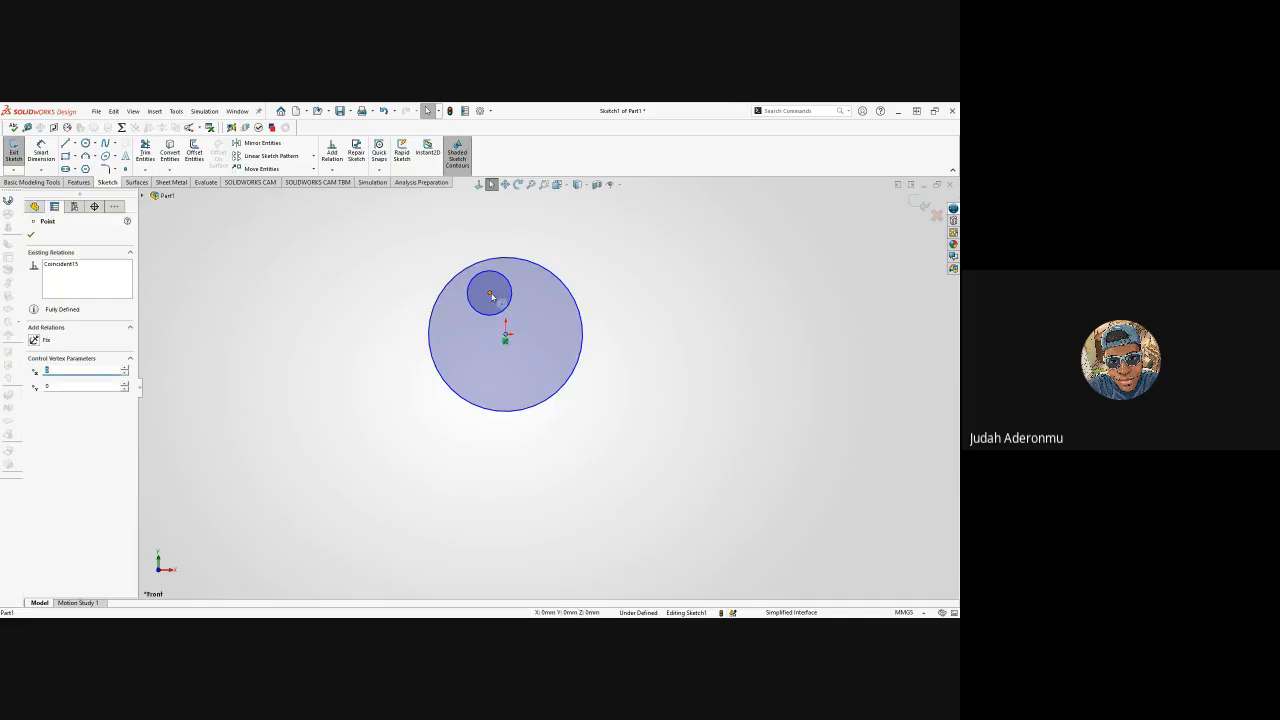
left_click(490, 296, "ctrl")
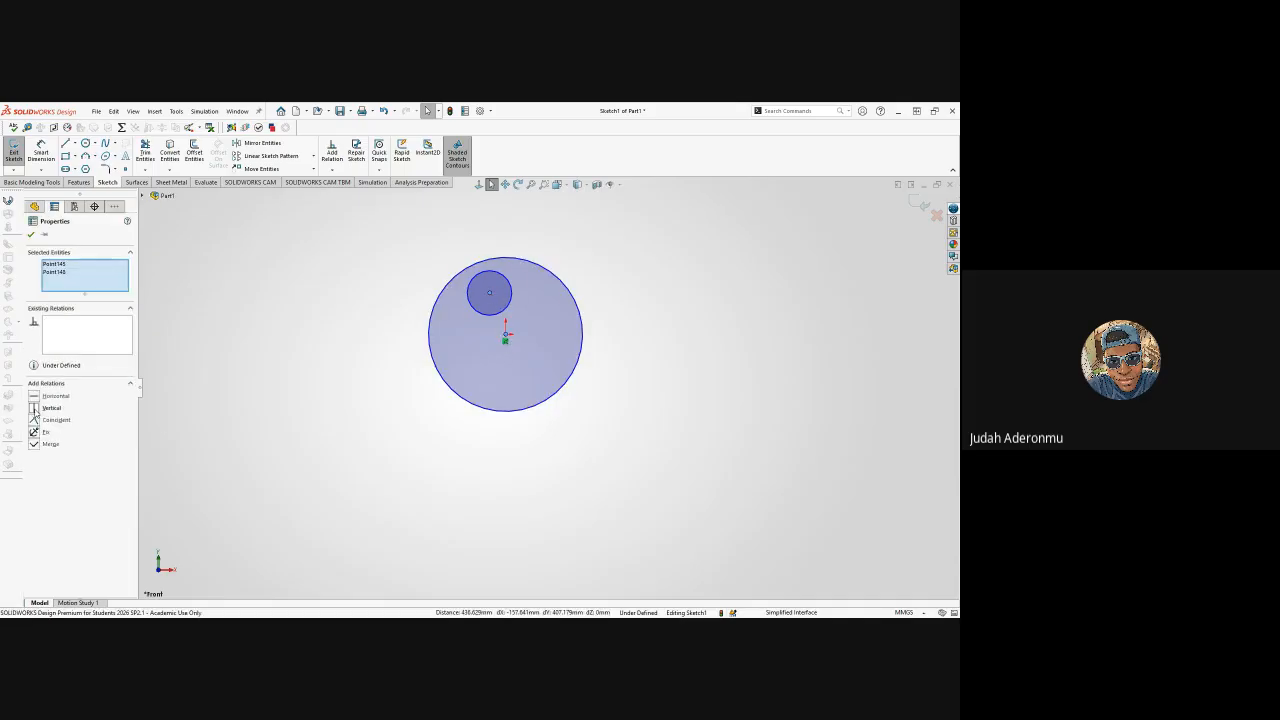
left_click(34, 408)
left_click(584, 499)
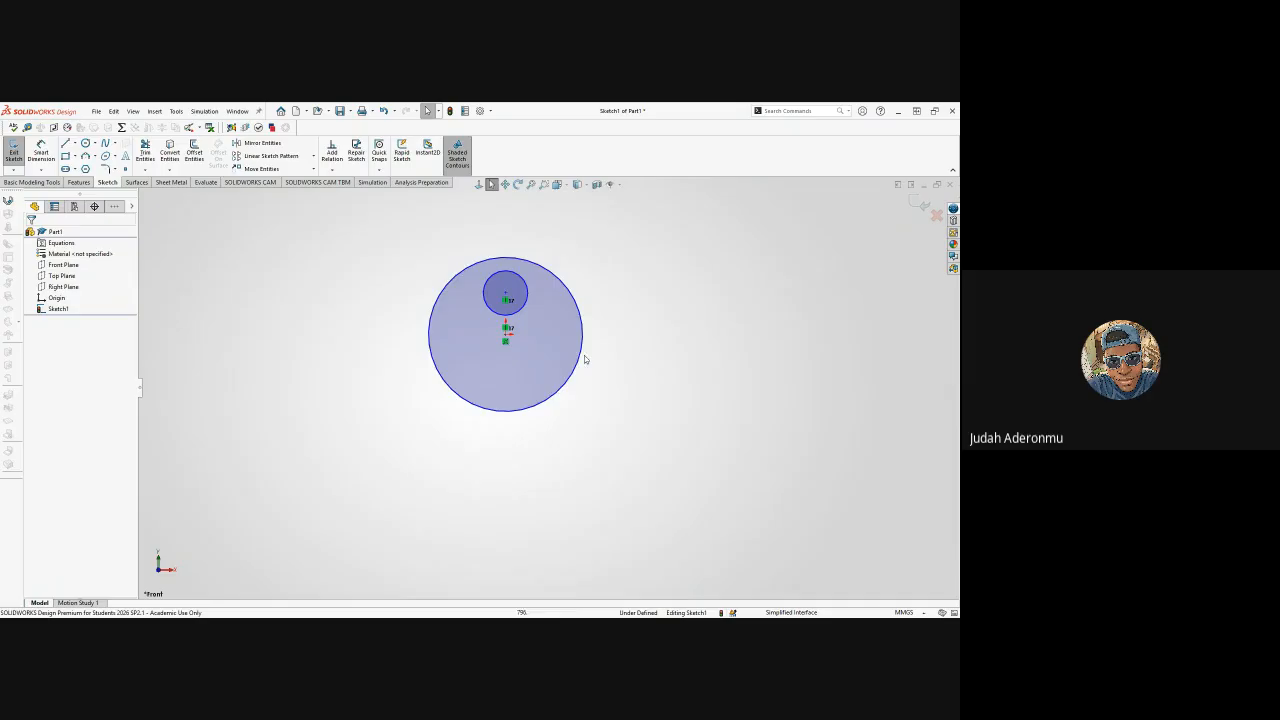
- Slide the small circle vertically to a centre about 405 mm below the origin and select its centre point
left_click(505, 298)
left_click_drag(506, 298, 491, 378)
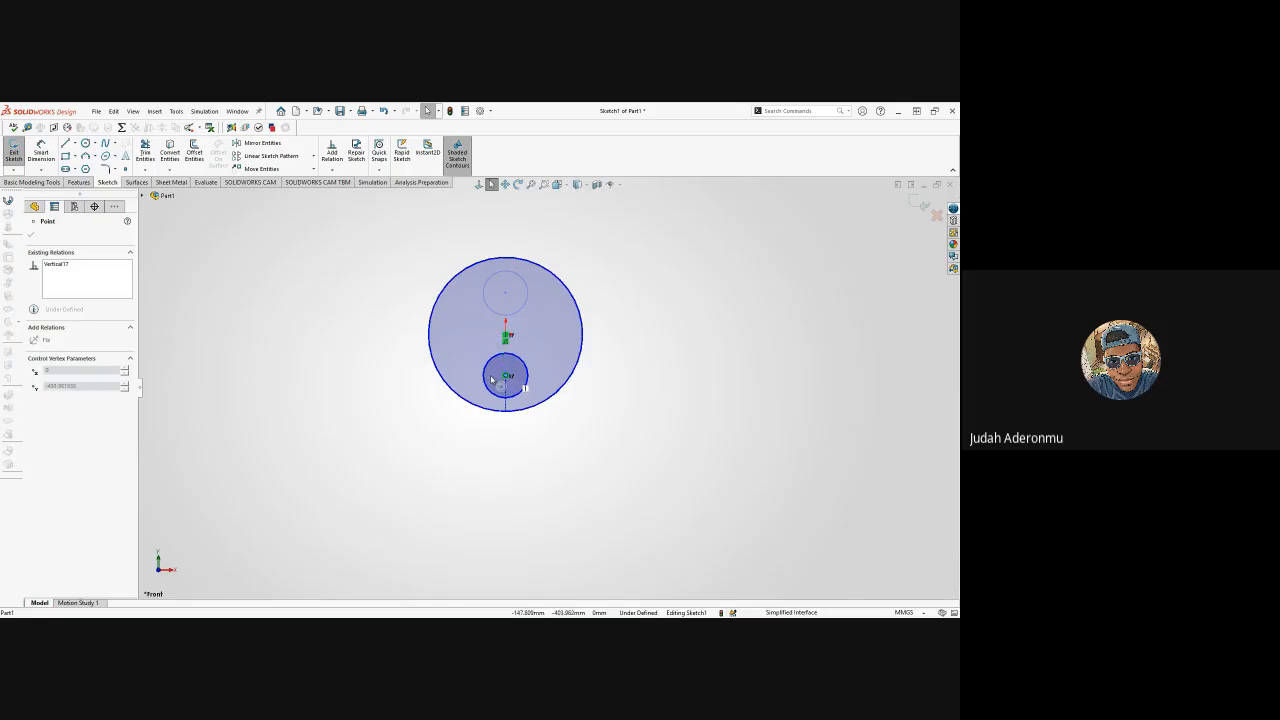
left_click(654, 406)
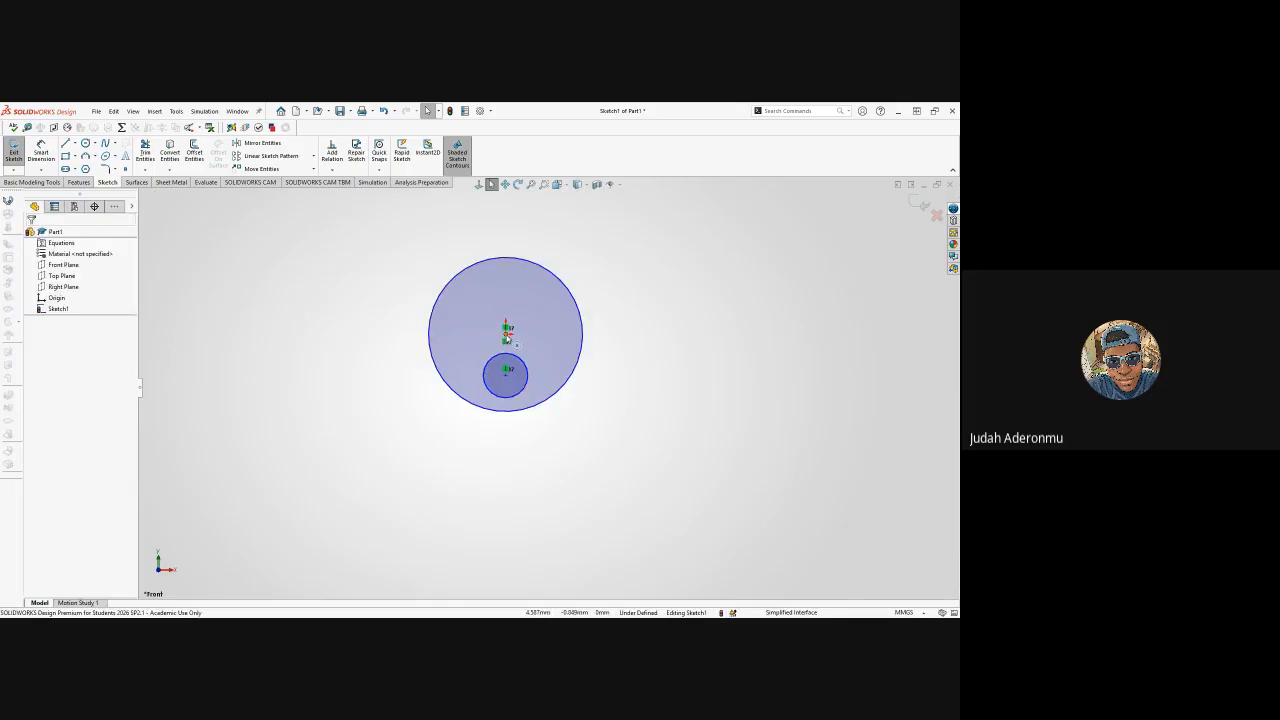
left_click(506, 370)
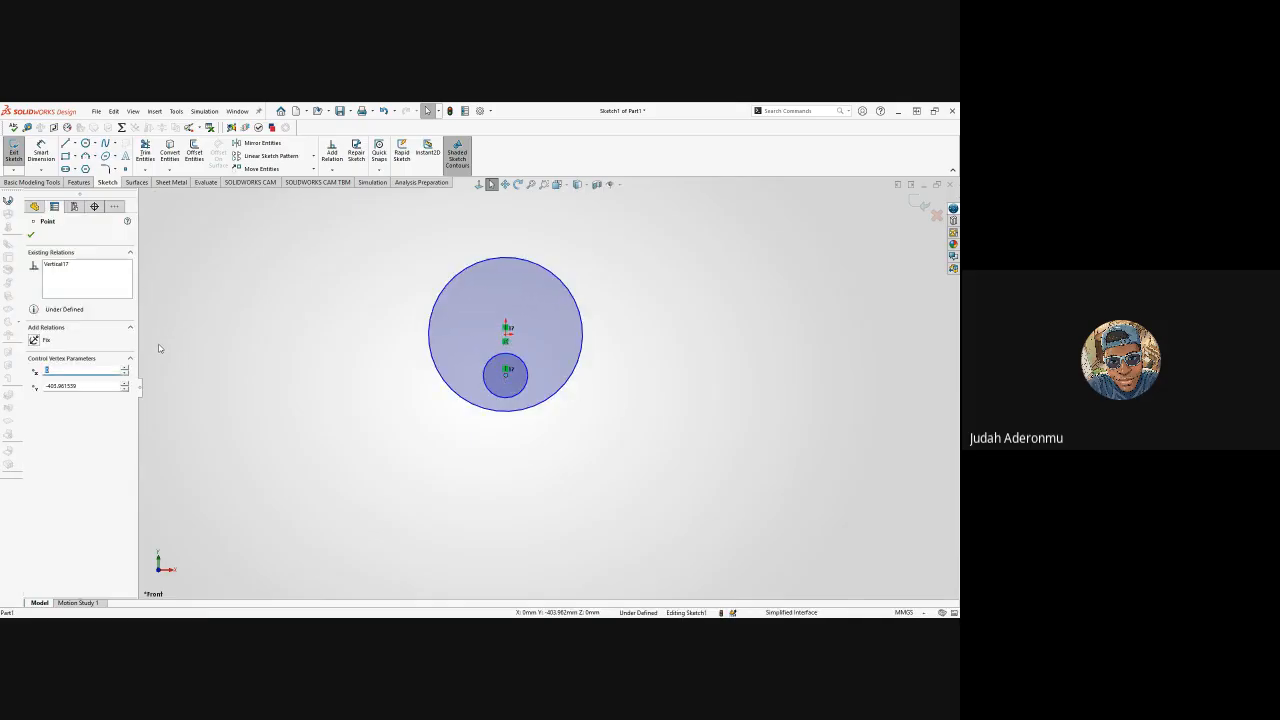
- Delete the Vertical relation from the small circle's centre point
left_click(59, 267)
key("Delete")
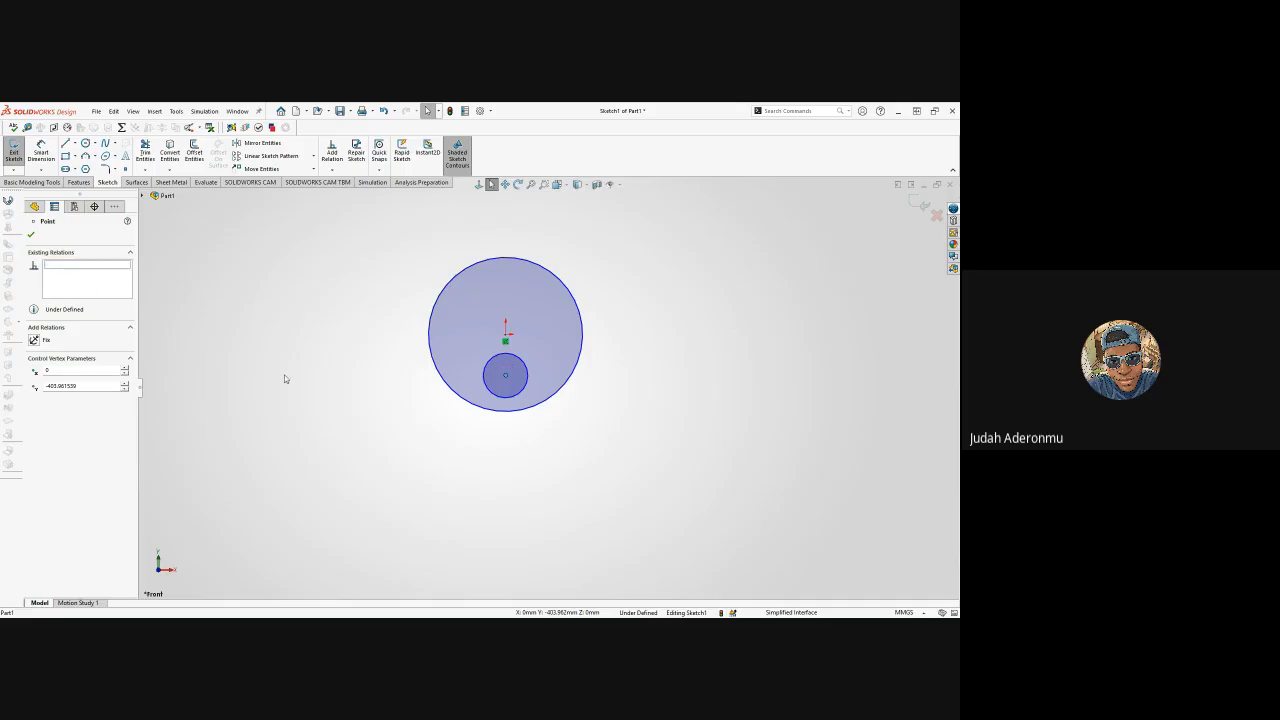
left_click(284, 378)
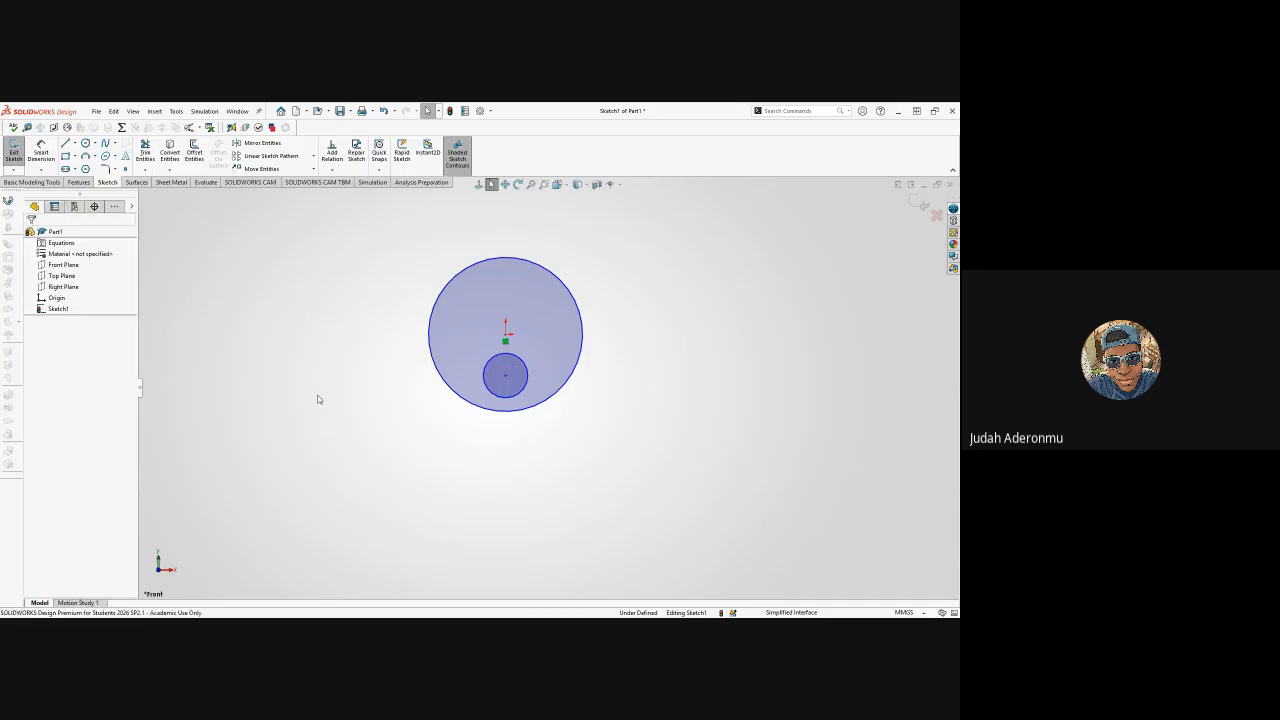
- Select both circle centre points and add a Coincident relation between them
left_click(506, 375)
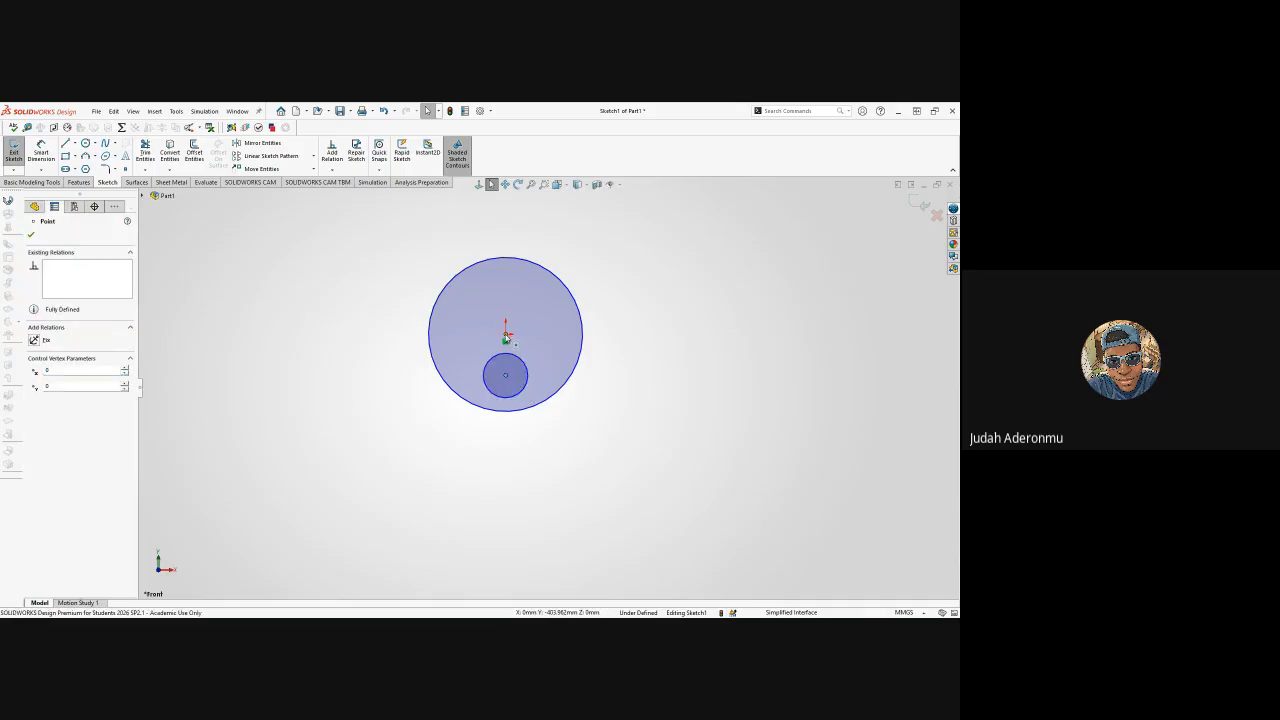
left_click(506, 338, "ctrl")
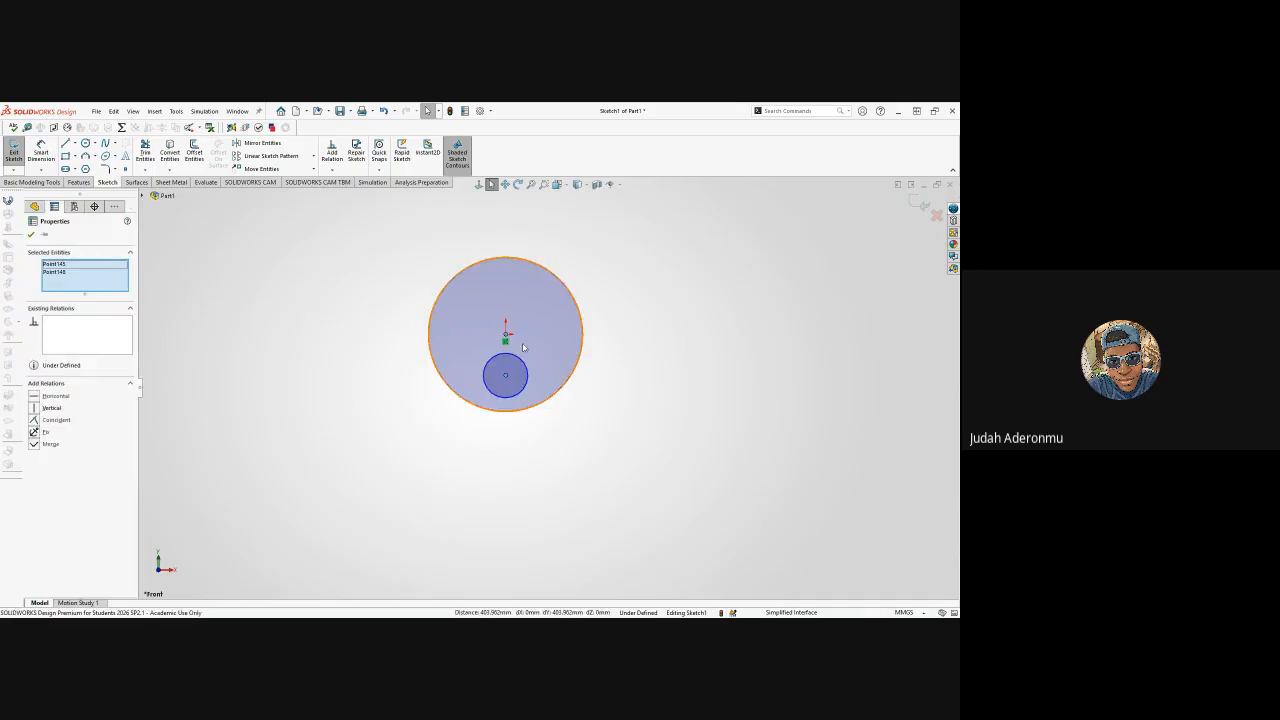
left_click(31, 420)
left_click(727, 458)
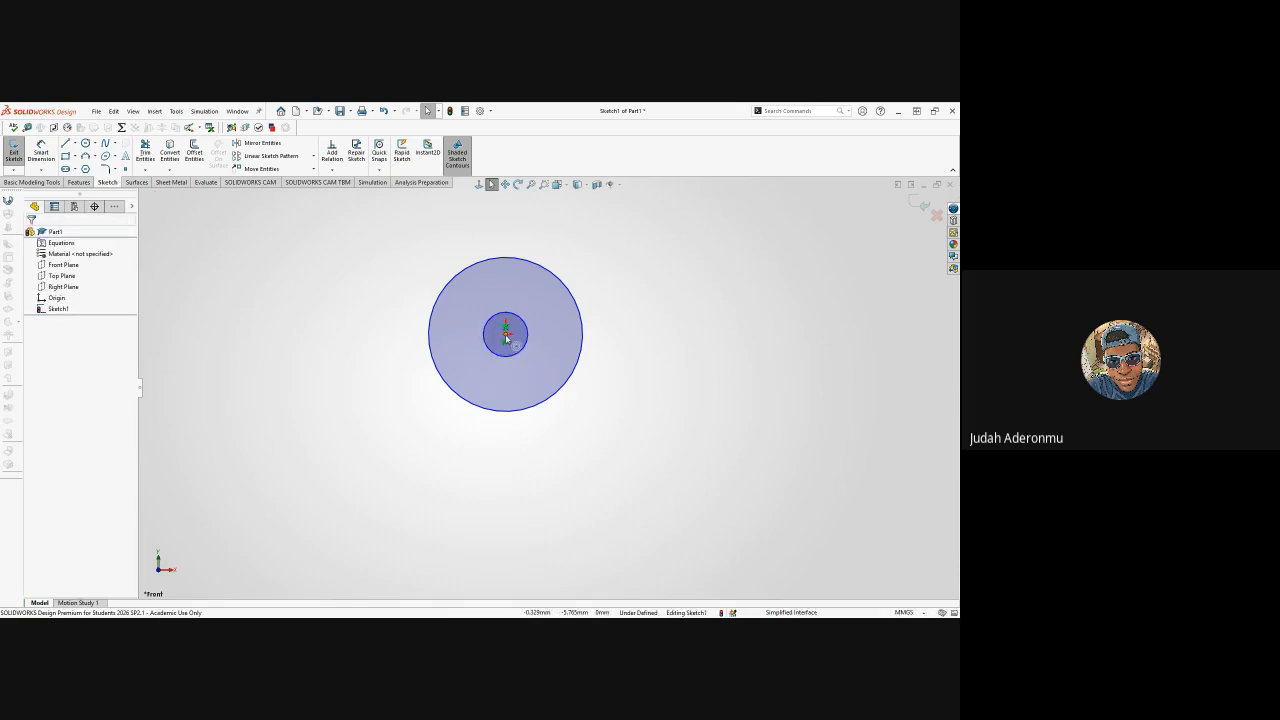
- Check the shared centre point's relations and enlarge the inner circle to a little over half the outer circle's diameter
left_click(506, 334)
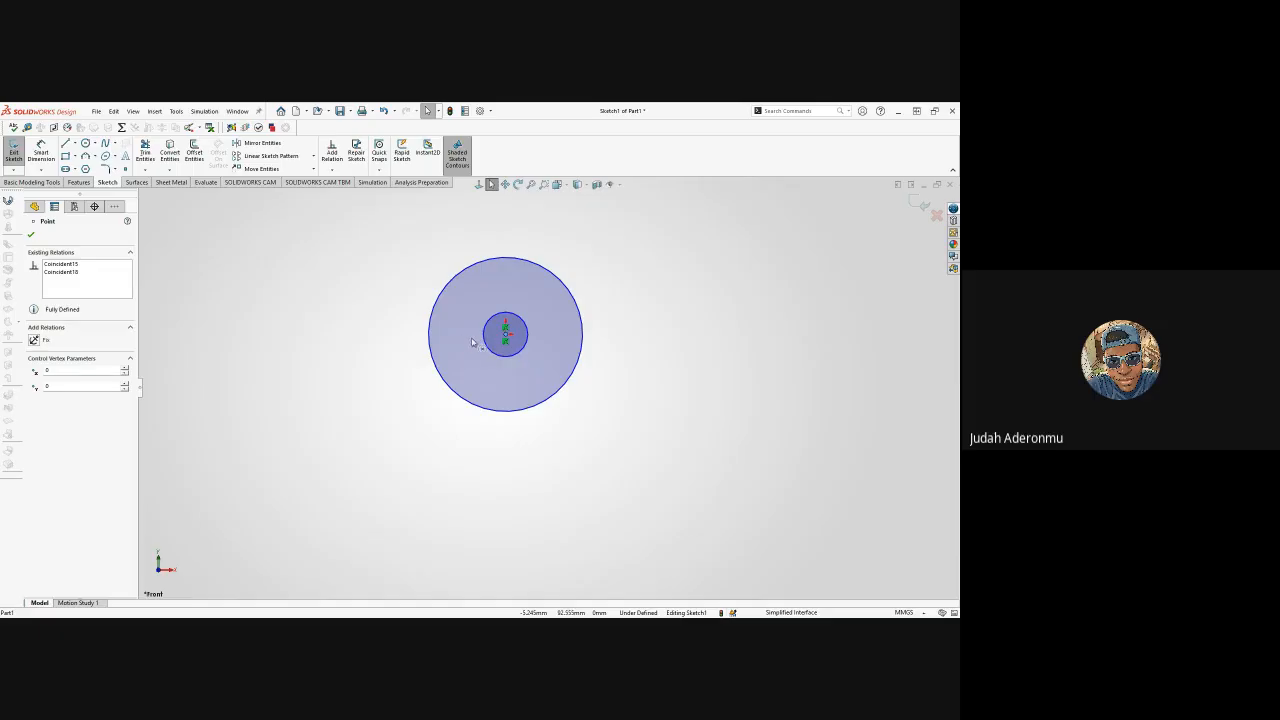
left_click(630, 391)
mouse_move(526, 343)
left_mouse_down()
mouse_move(590, 357)
mouse_move(519, 348)
mouse_move(556, 362)
mouse_move(597, 362)
mouse_move(529, 360)
mouse_move(543, 359)
left_mouse_up()
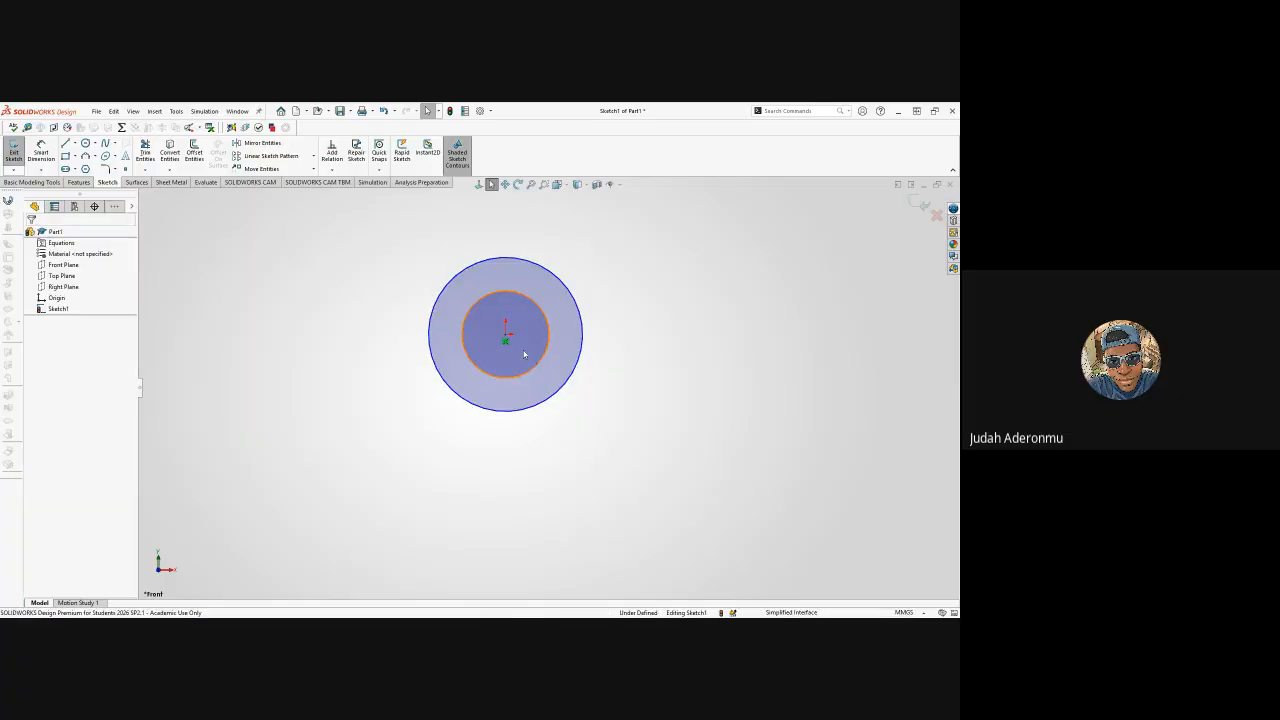
- Undo the inner circle's resize and the Coincident relation between the two centres
key("ctrl+z")
key("ctrl+z")
key("ctrl+z")
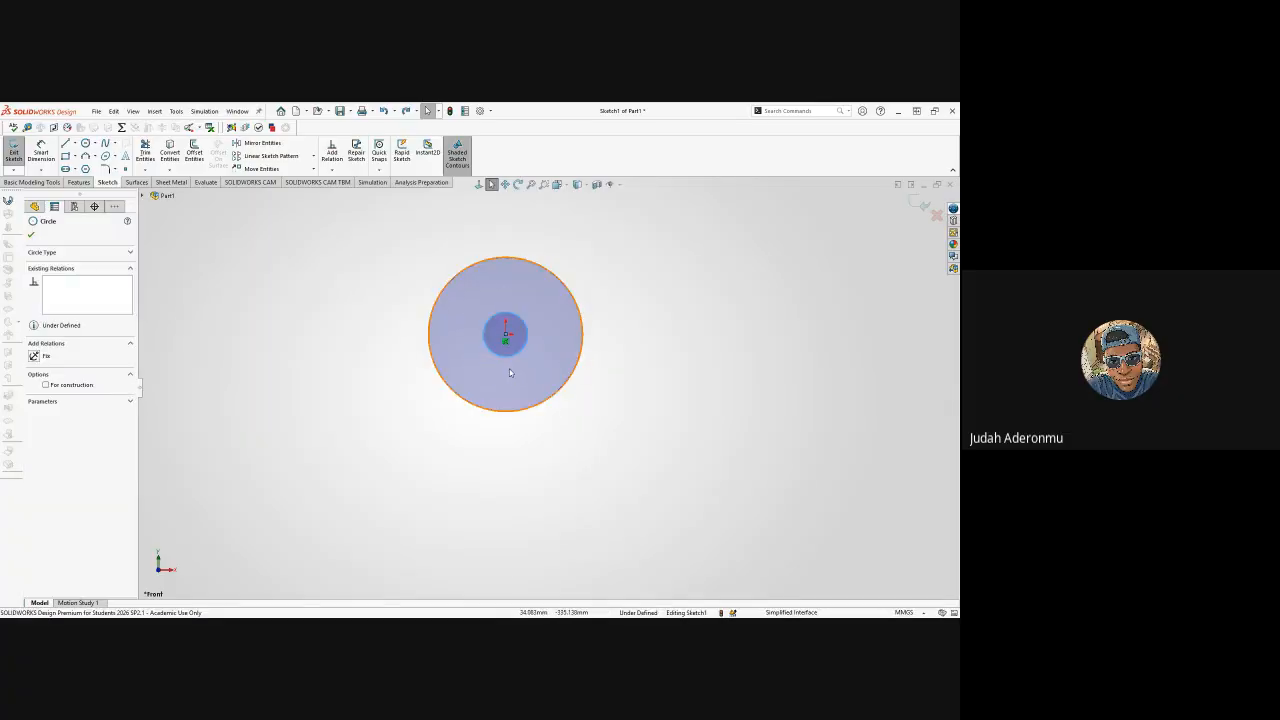
left_click(620, 400)
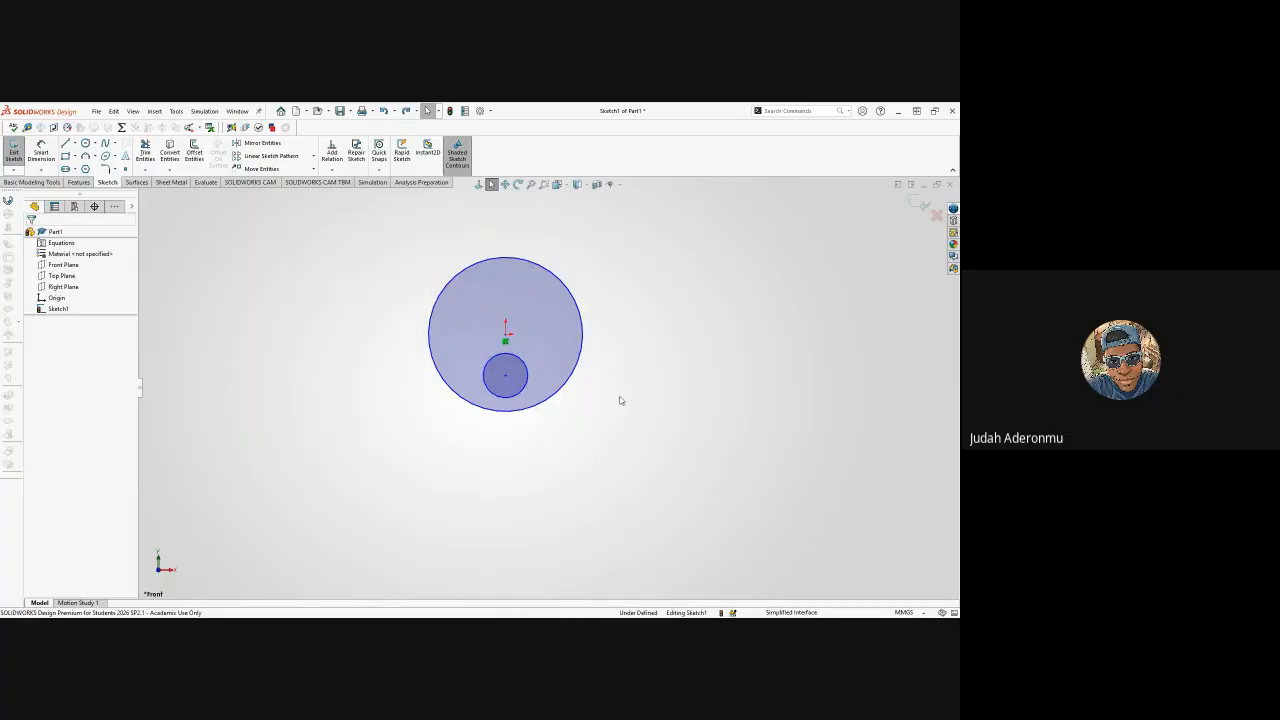
- Move the small circle's centre to about 354 mm left of the origin, level with it
left_click(506, 375)
left_click(278, 402)
left_click_drag(506, 375, 468, 334)
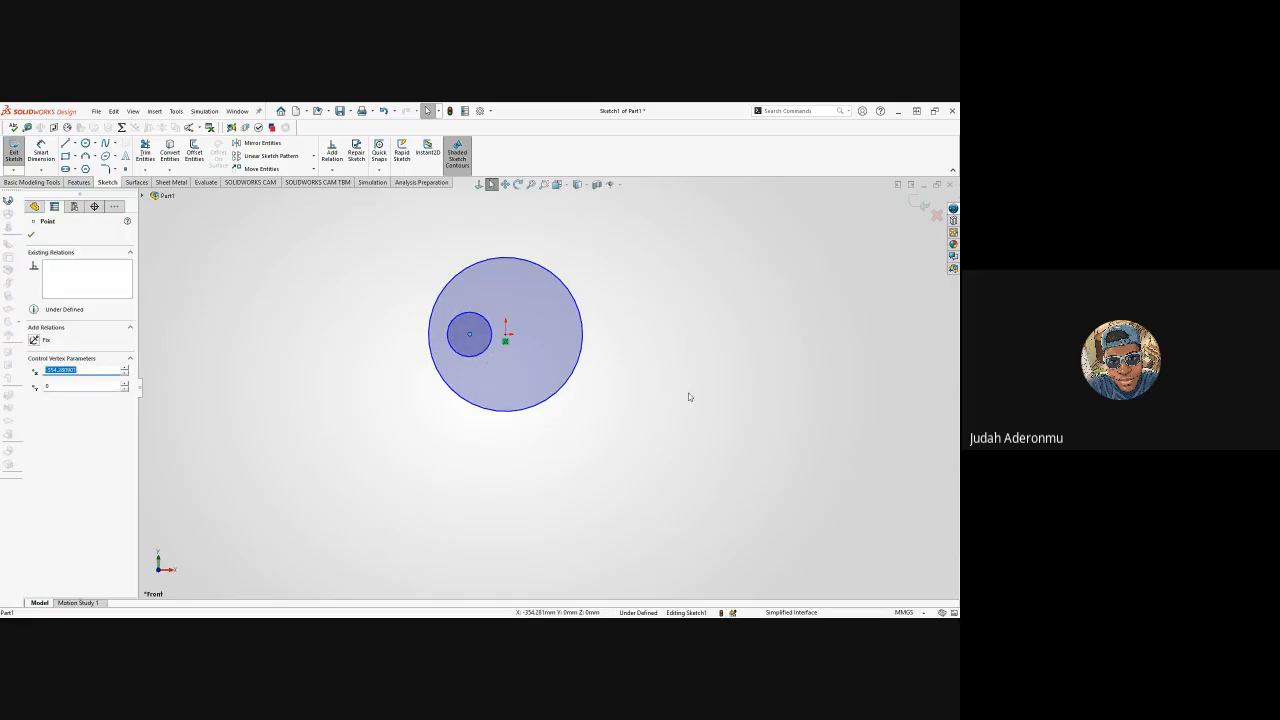
left_click(430, 367)
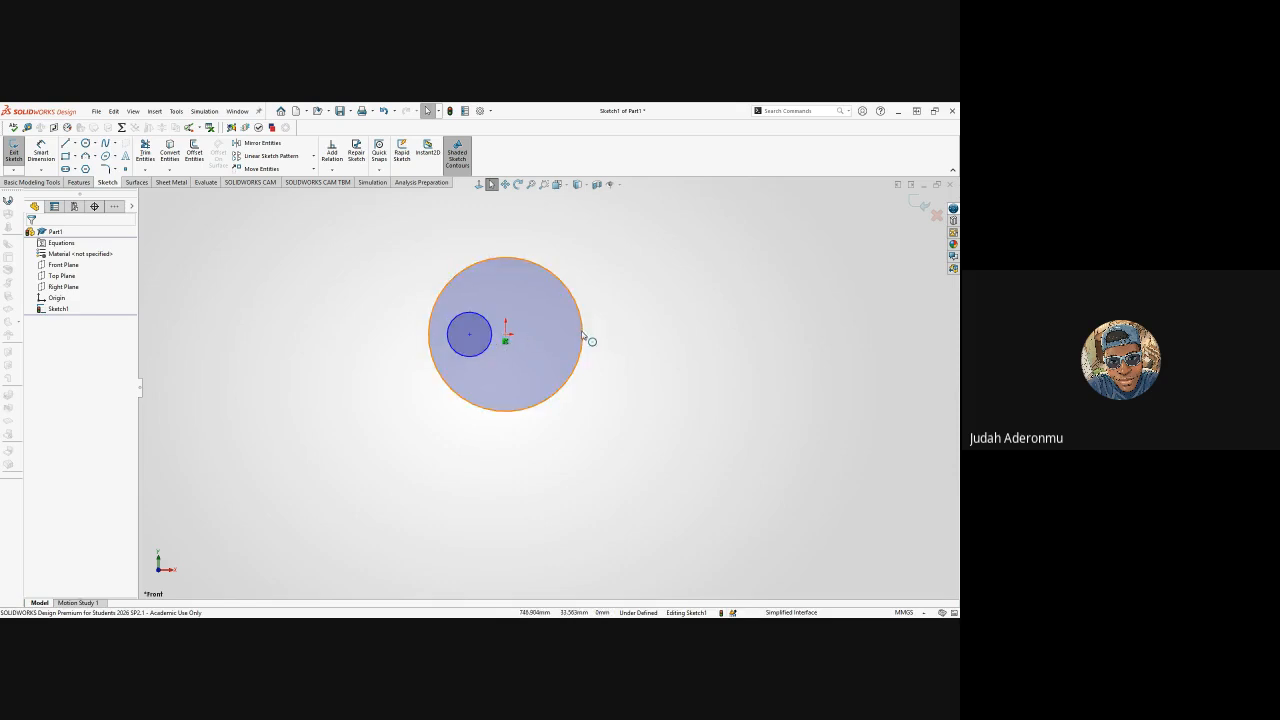
- Select the edges of both circles and add a Concentric relation between them
left_click(459, 357)
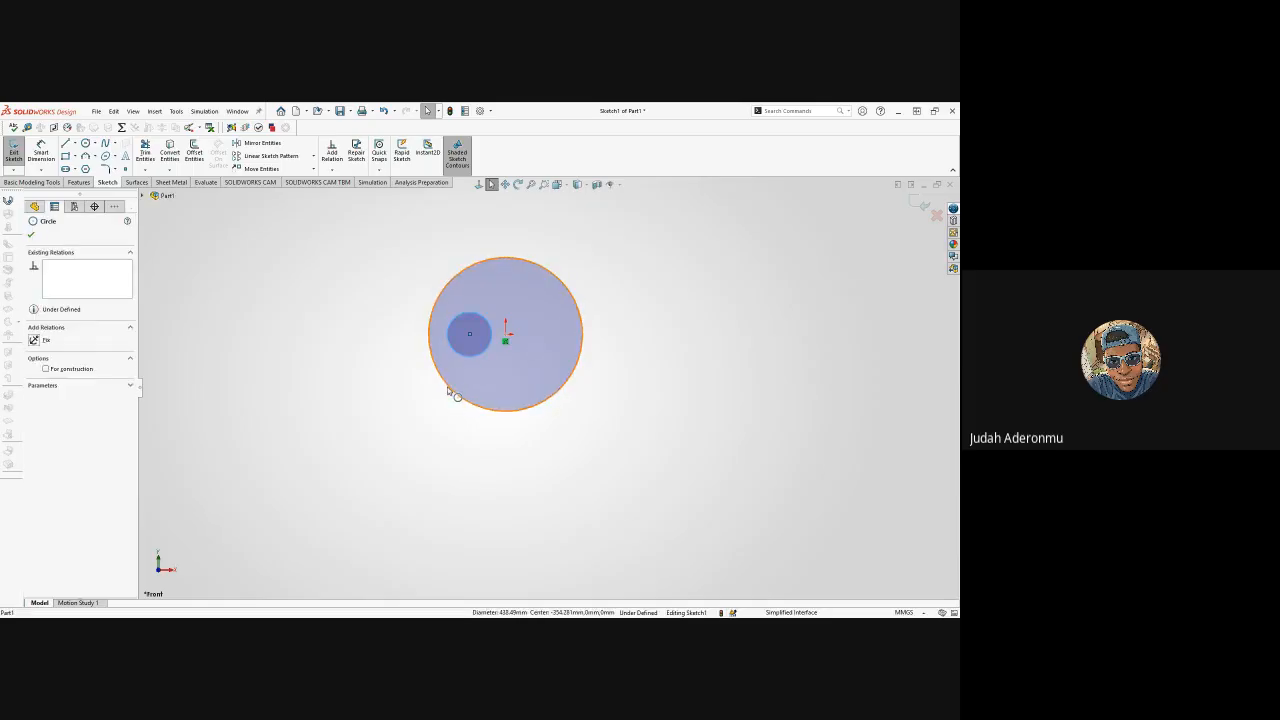
left_click(448, 388, "ctrl")
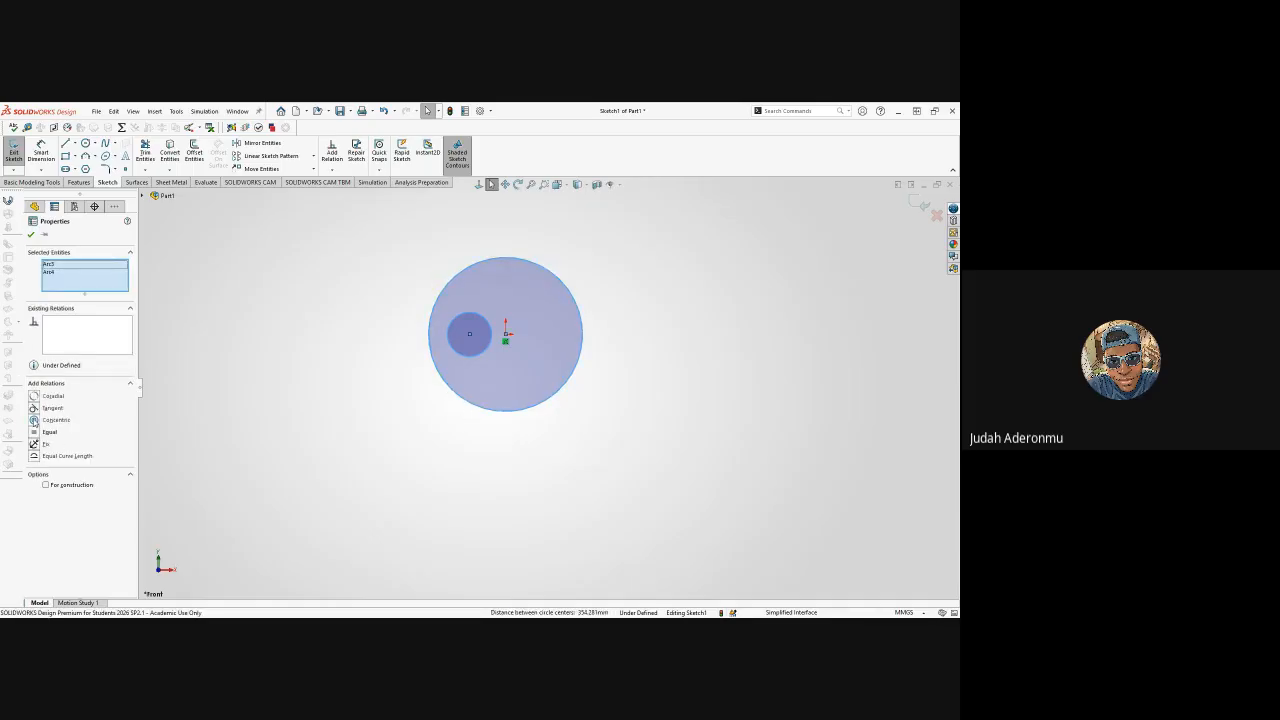
left_click(34, 420)
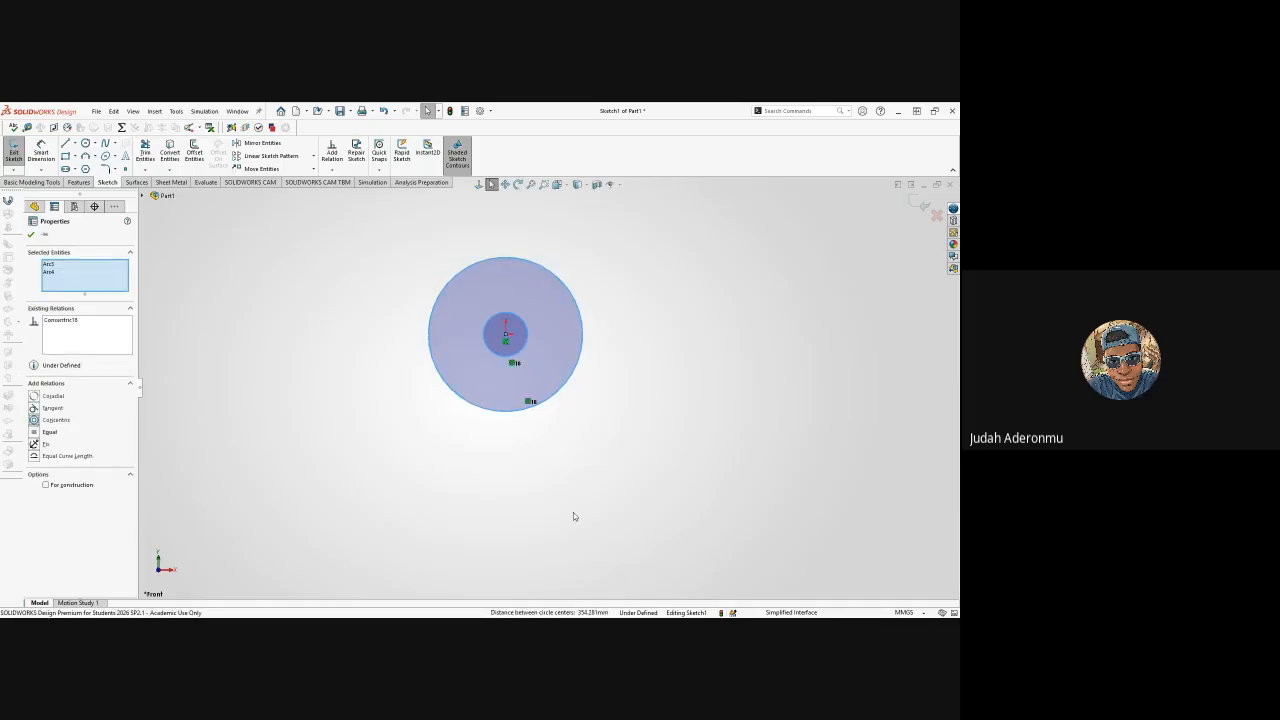
left_click(614, 497)
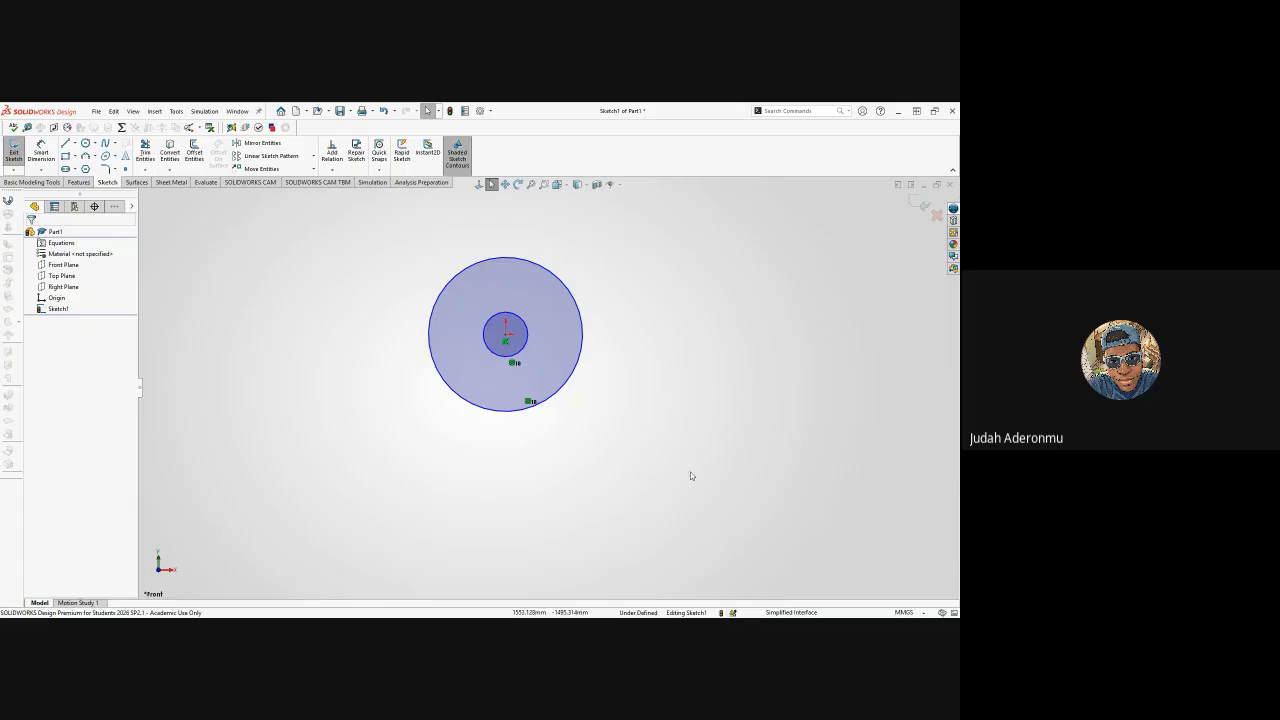
- Undo the Concentric relation between the two circles and clear the selection
left_click(525, 346)
left_click(791, 491)
key("ctrl+z")
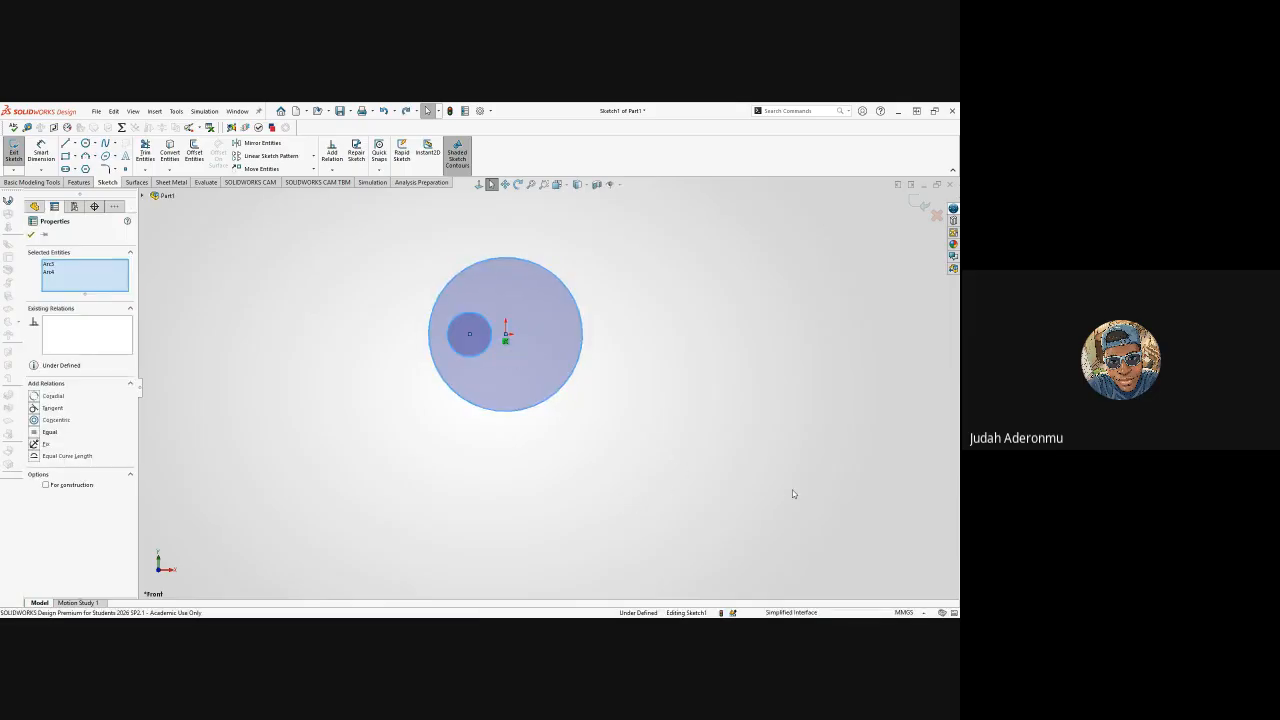
left_click(792, 493)
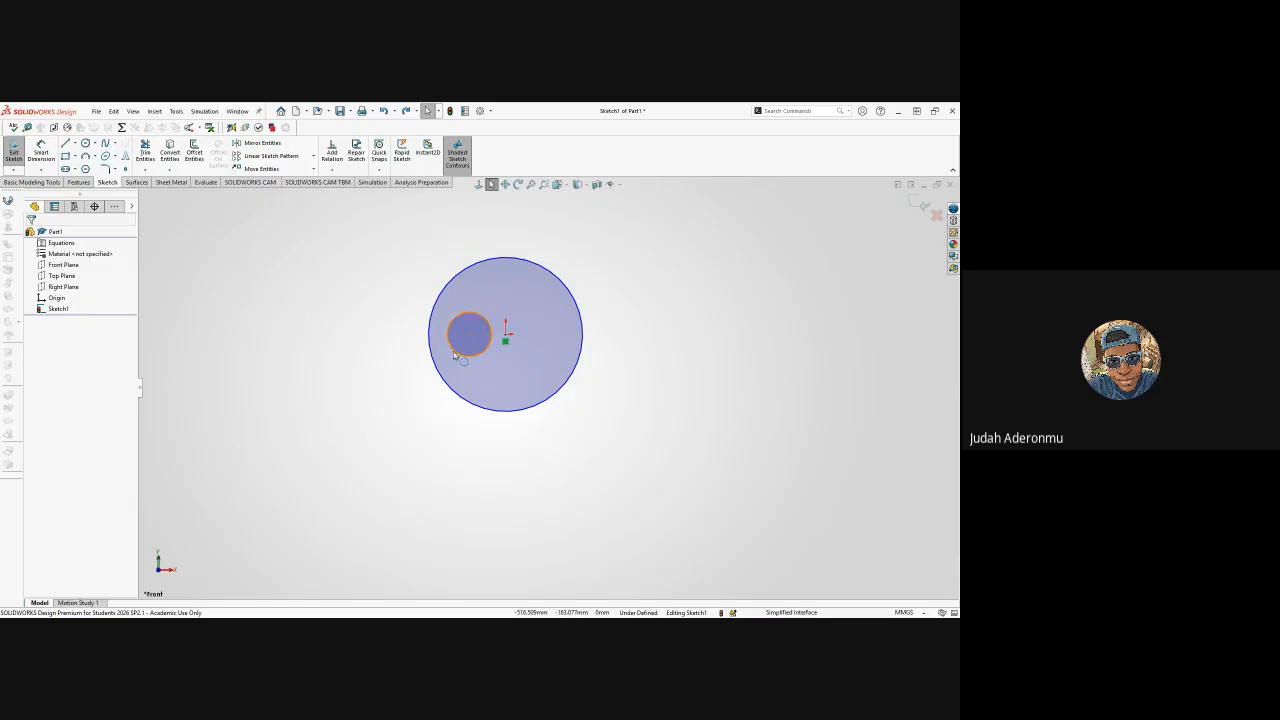
- Move the small circle's centre to about 1962 mm left of and 38 mm above the origin and add an Equal relation between both circles
left_click_drag(469, 336, 306, 330)
left_click(445, 440)
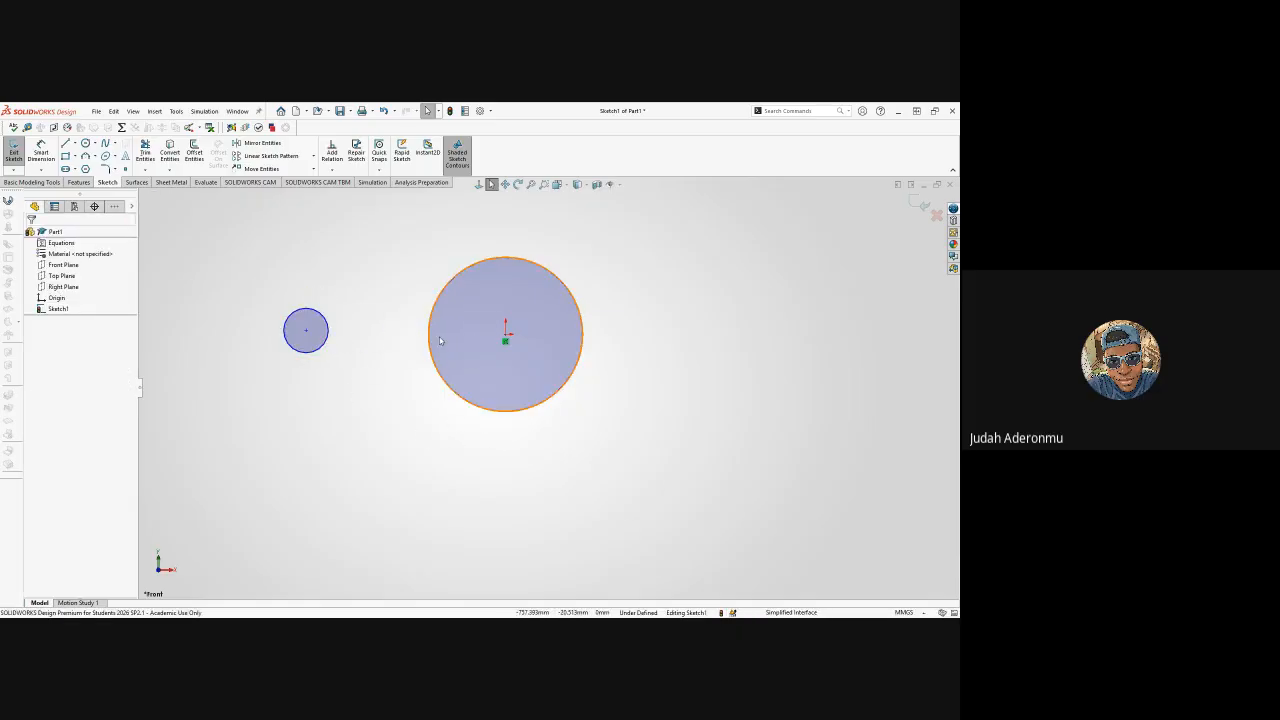
left_click(323, 346)
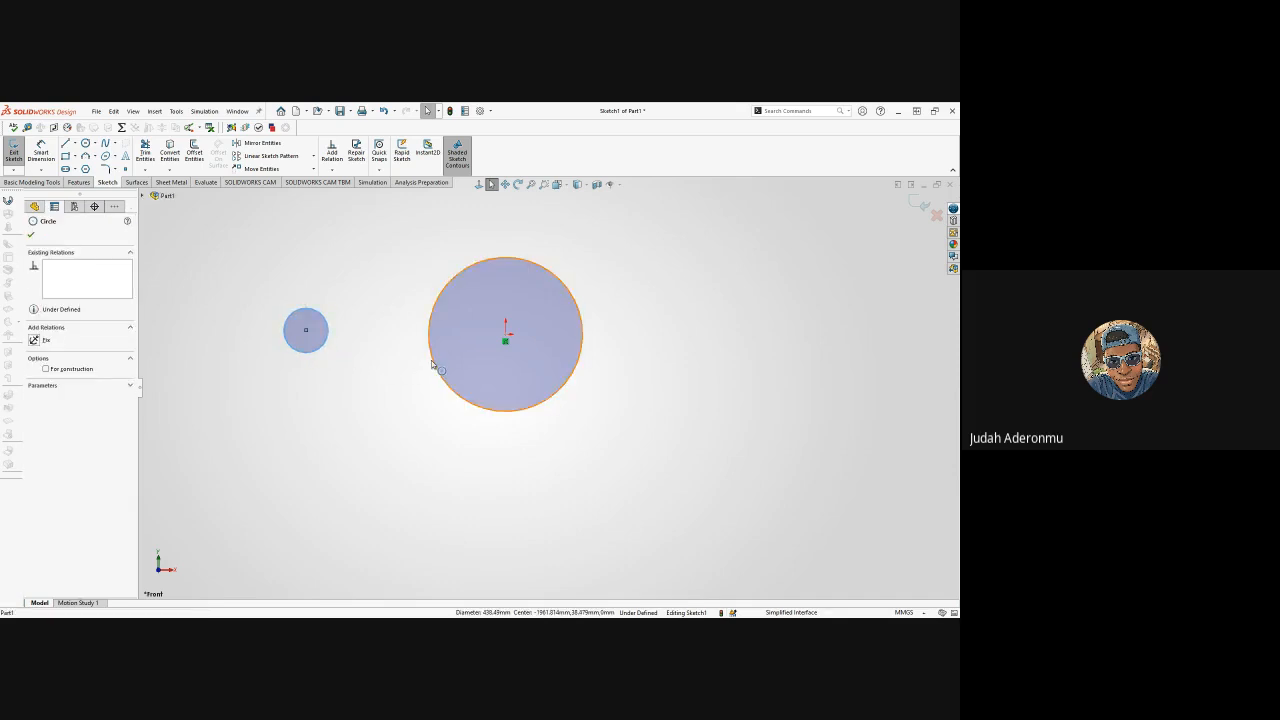
left_click(432, 364, "ctrl")
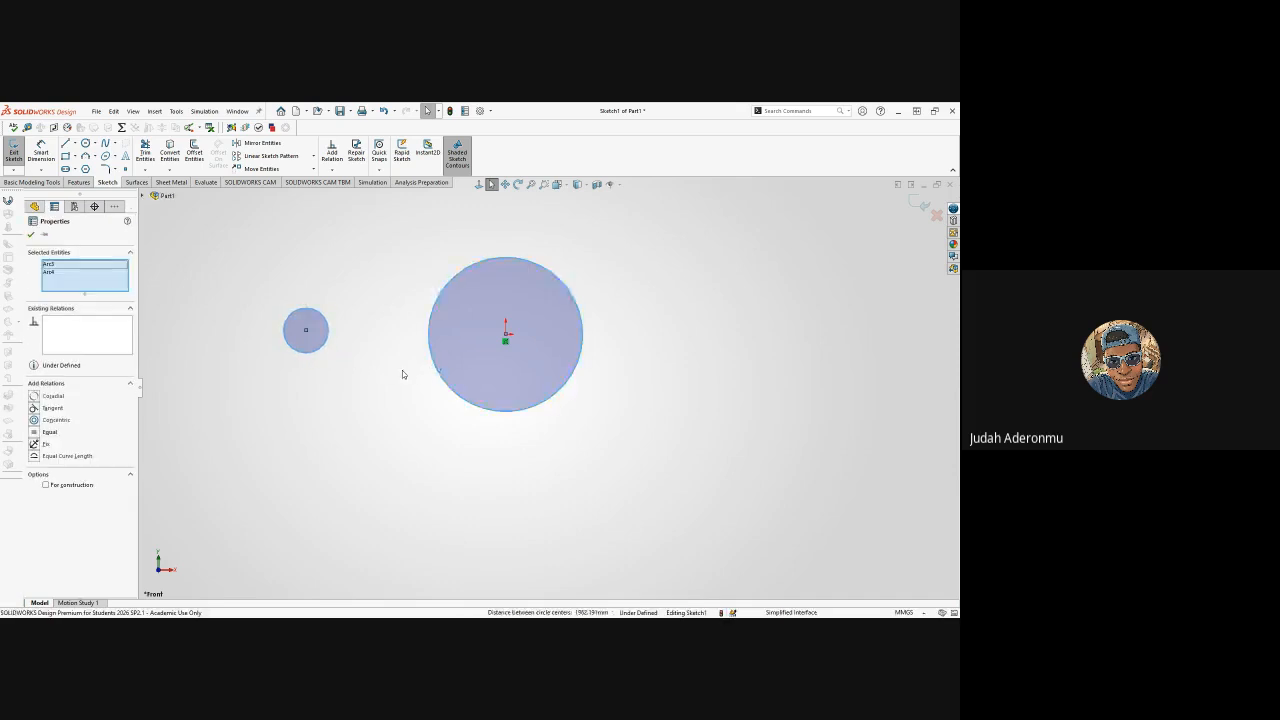
left_click(34, 432)
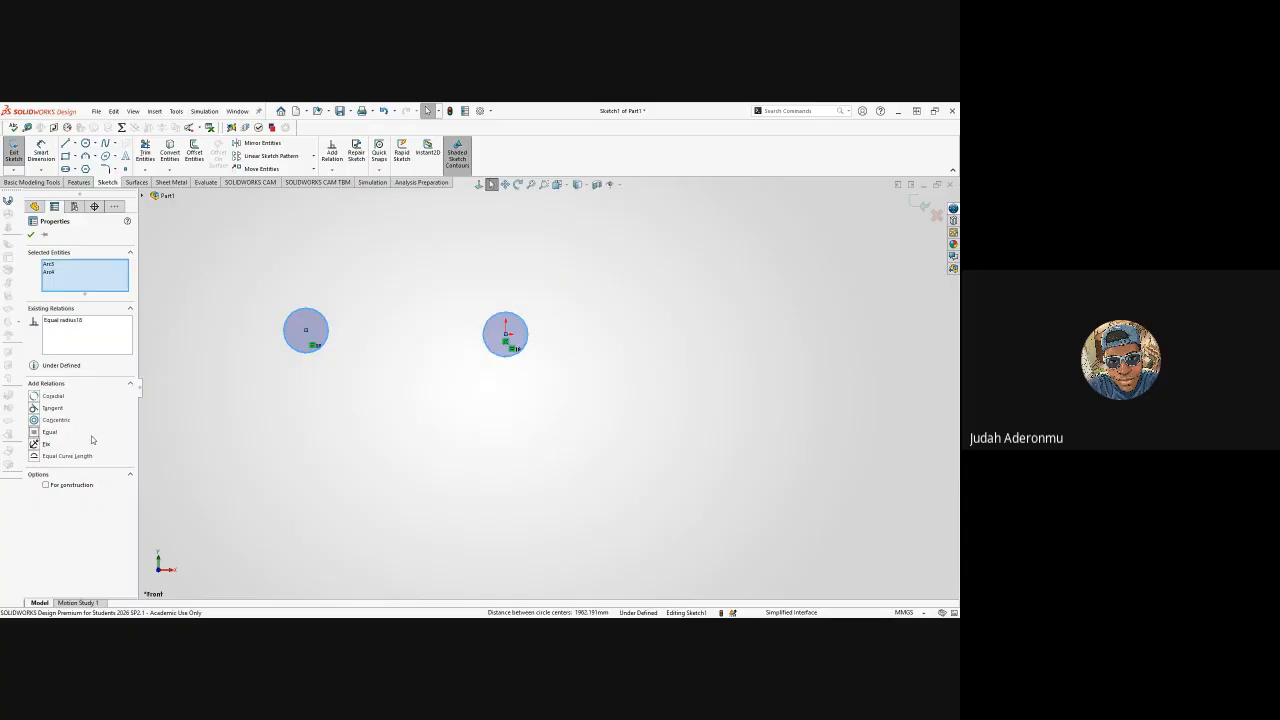
left_click(538, 447)
- Enlarge the left one of the equal circles to a diameter of about 1274 mm
left_click(329, 333)
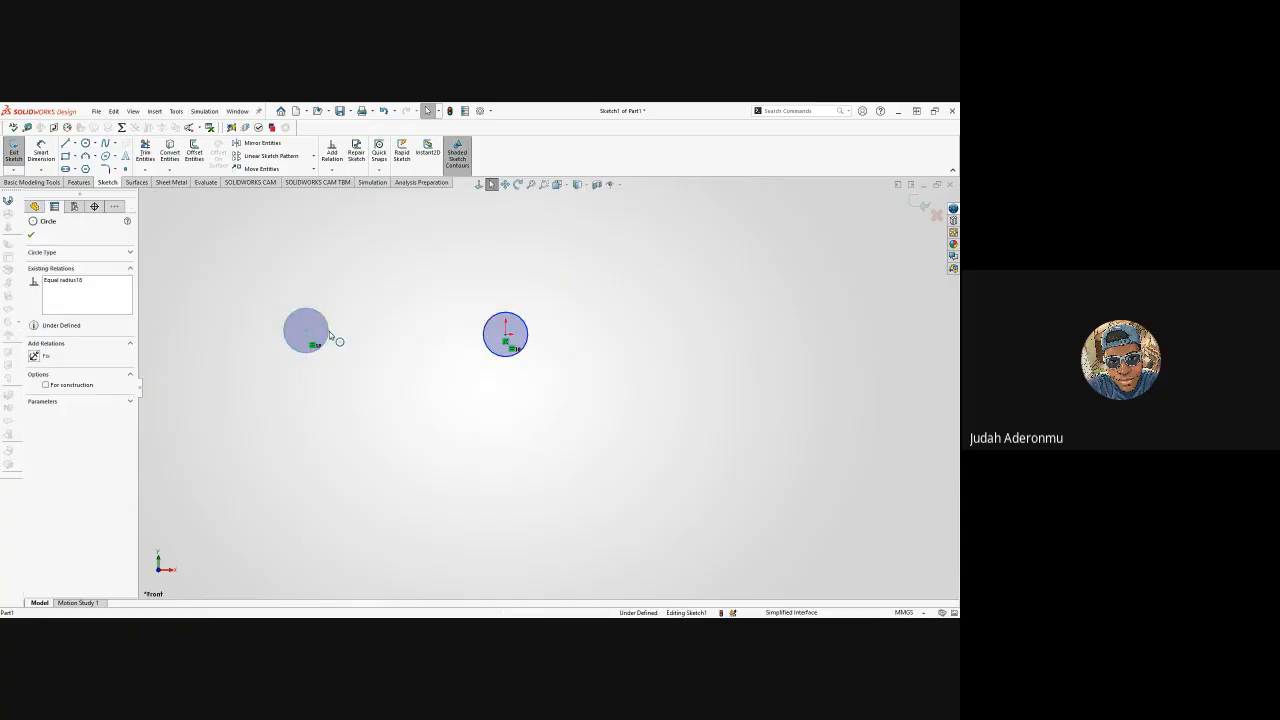
left_click_drag(329, 331, 374, 349)
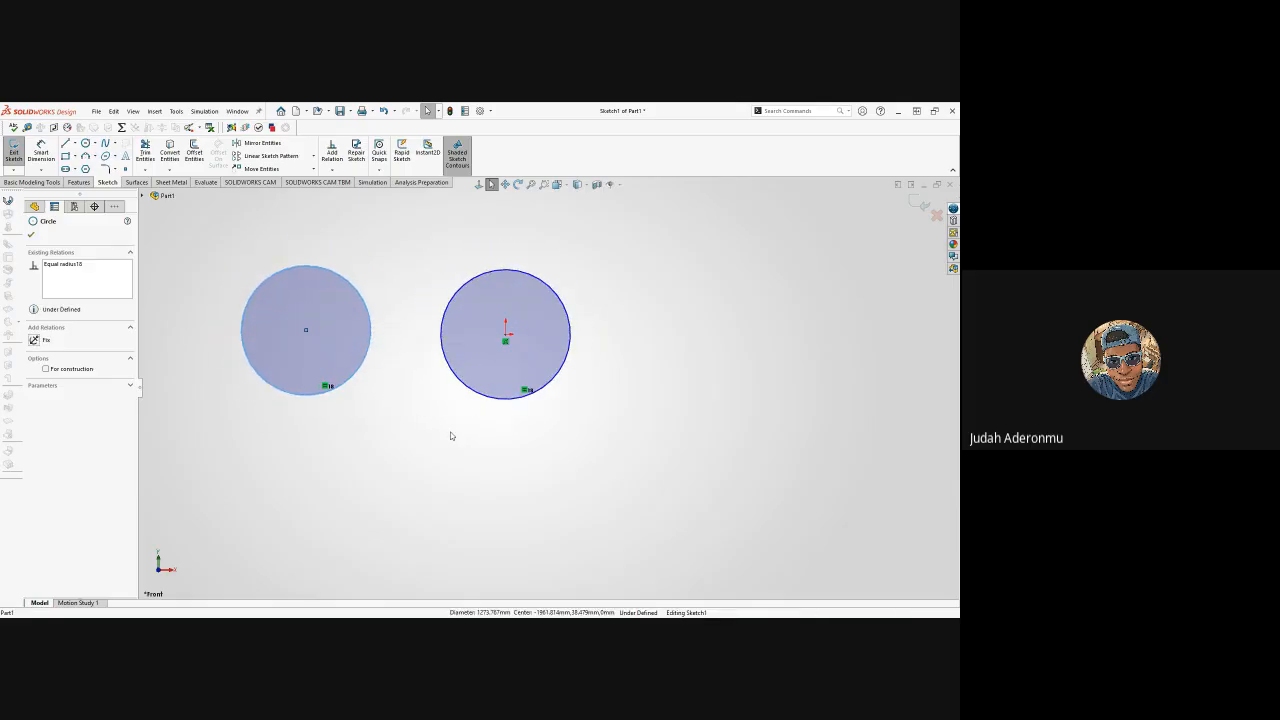
key("Escape")
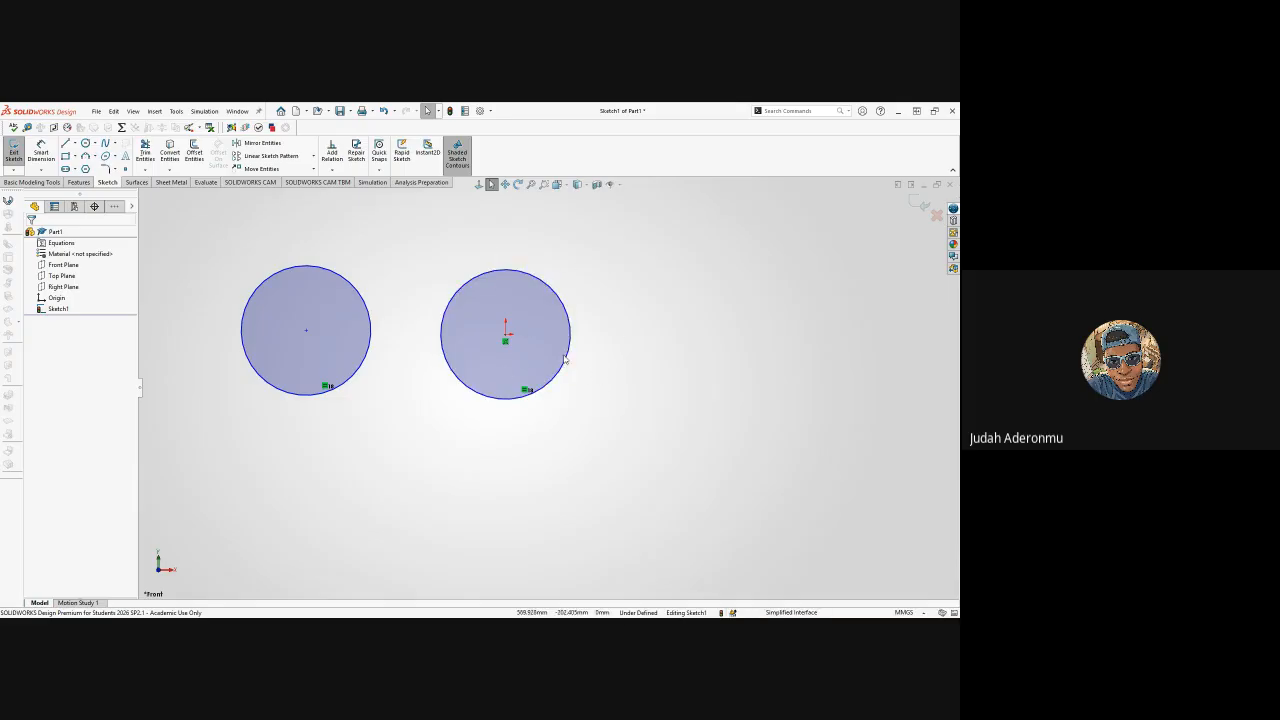
- Undo the last circle resize and delete both circles from the sketch
key("ctrl+z")
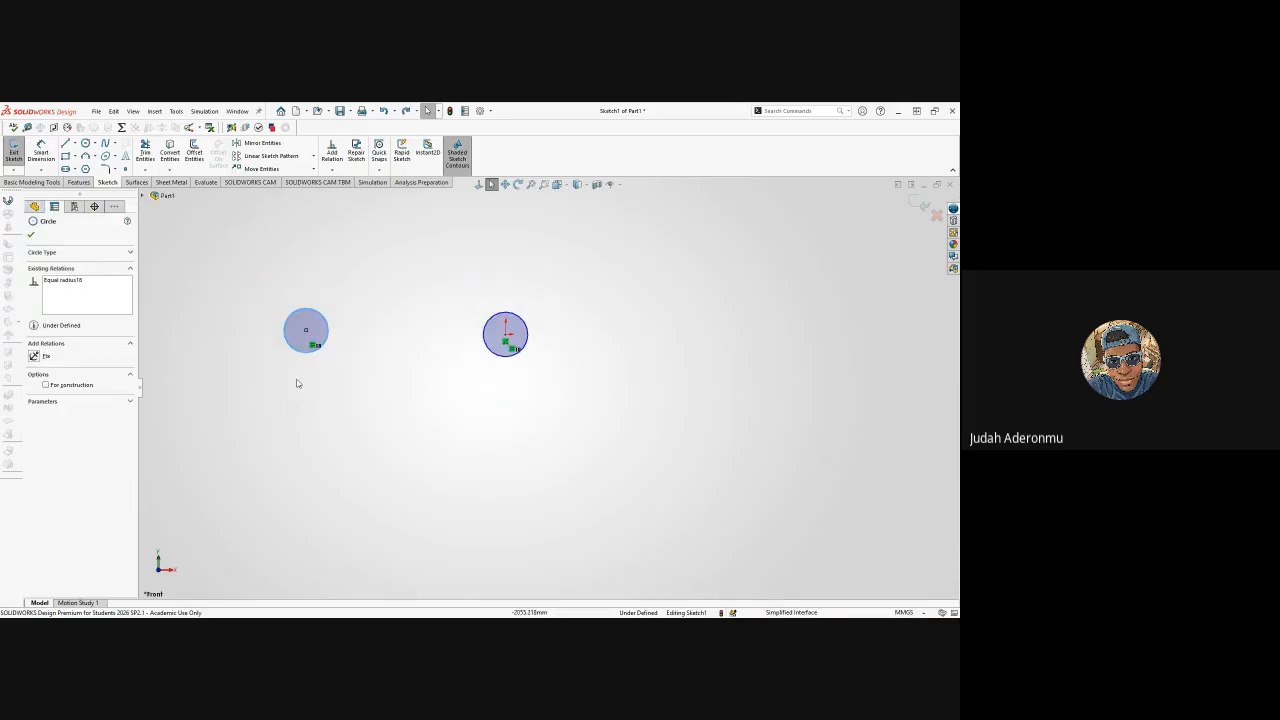
left_click_drag(238, 298, 721, 424)
key("Delete")
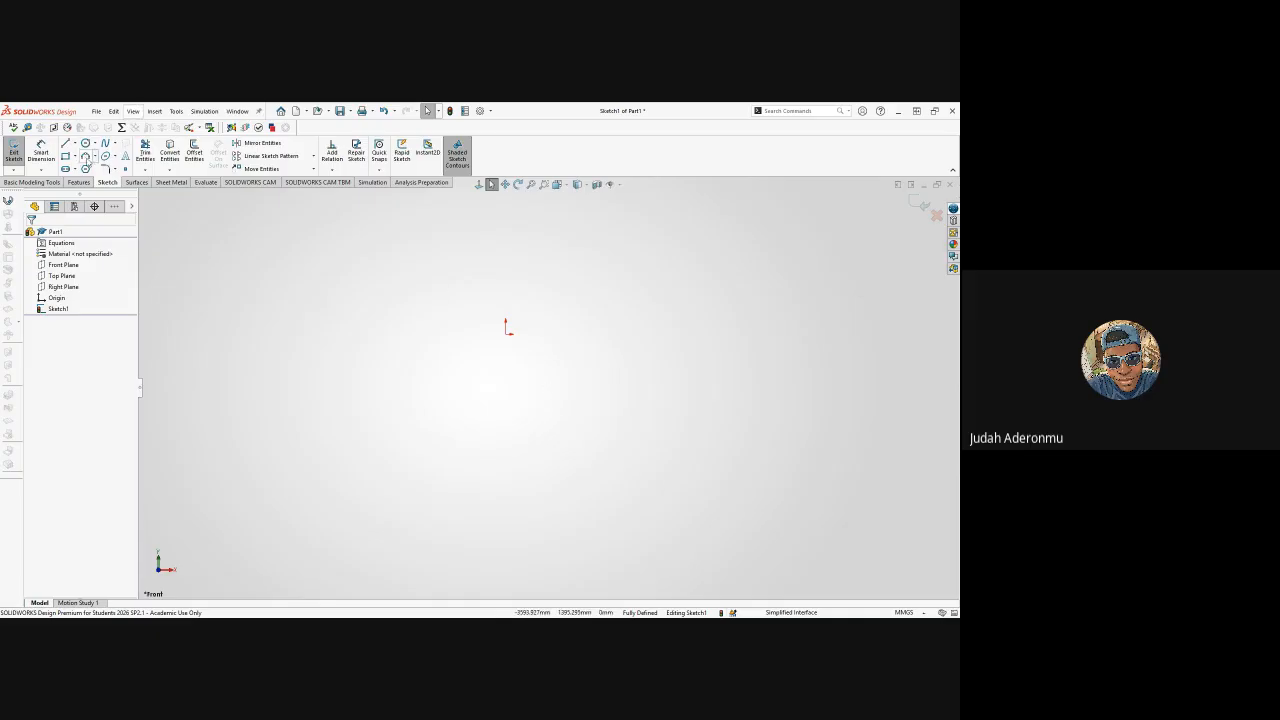
left_click(66, 156)
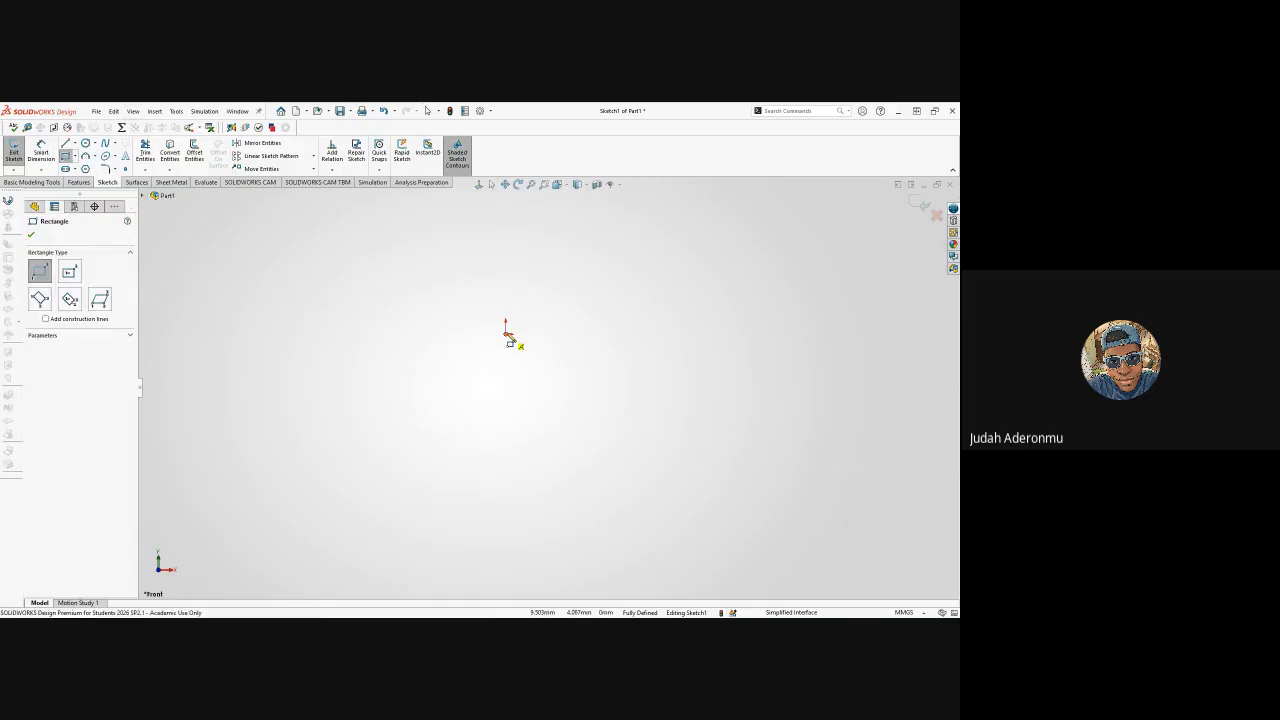
left_click(507, 333)
key("Escape")
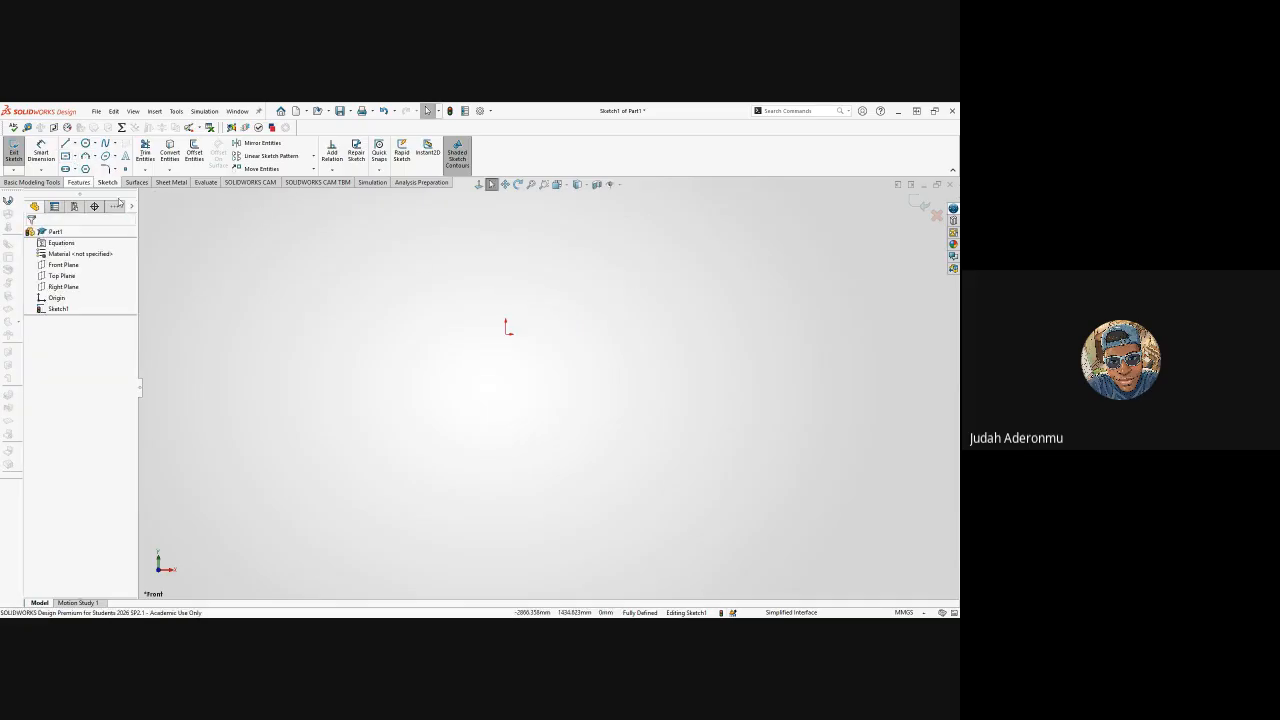
- Sketch a center rectangle about 2700 mm high and noticeably wider than tall, centred on the origin
key("Return")
left_click(507, 334)
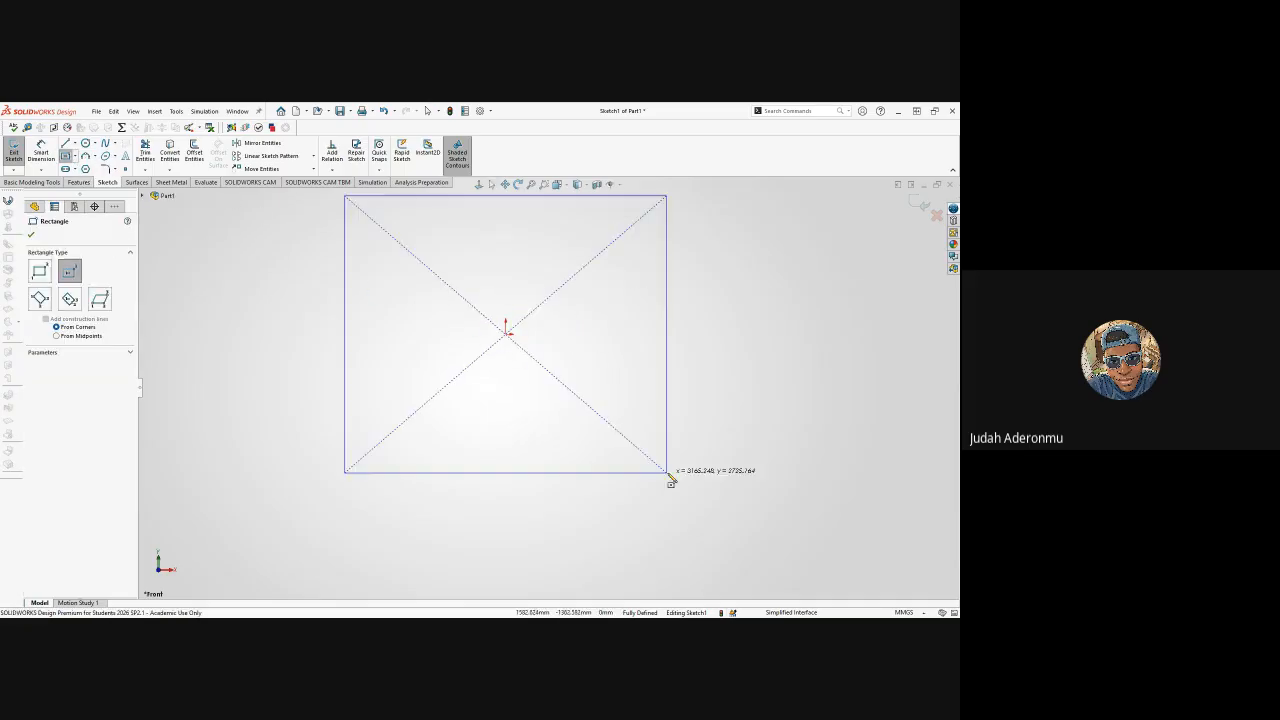
left_click(703, 472)
key("Escape")
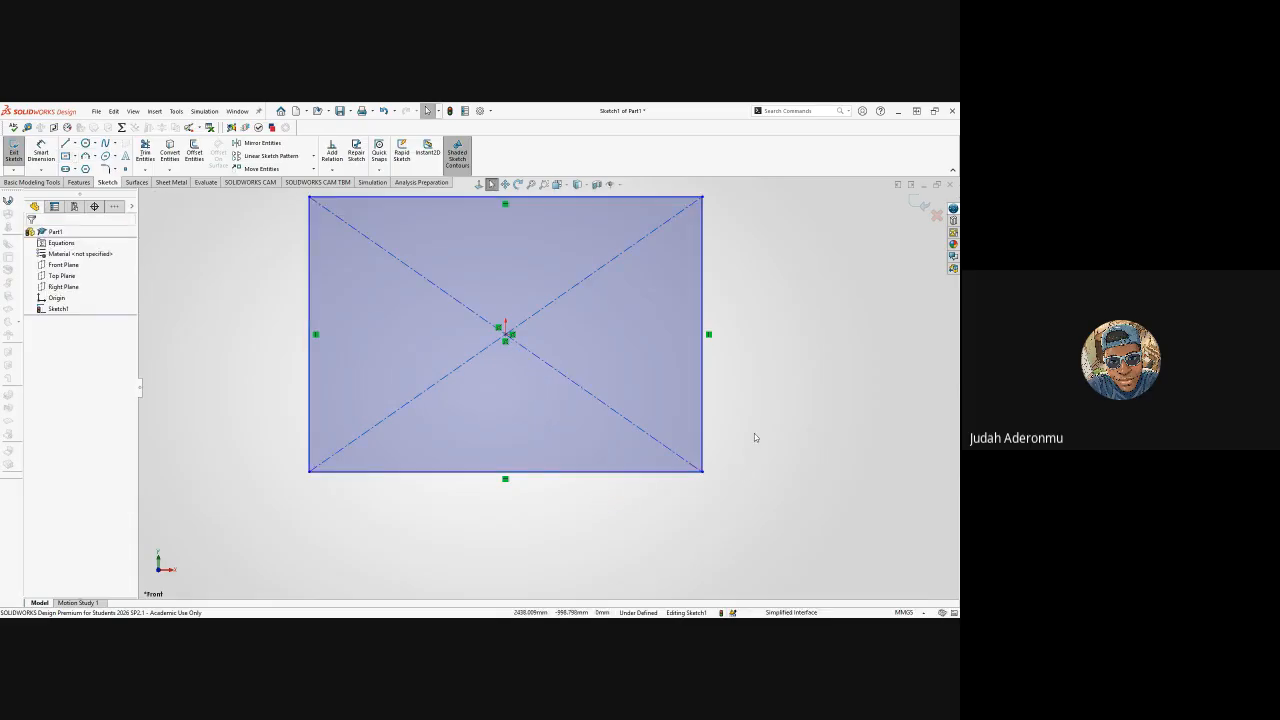
- Sketch a vertical line between the rectangle's upper and lower edges, about 1130 mm left of the origin
key("l")
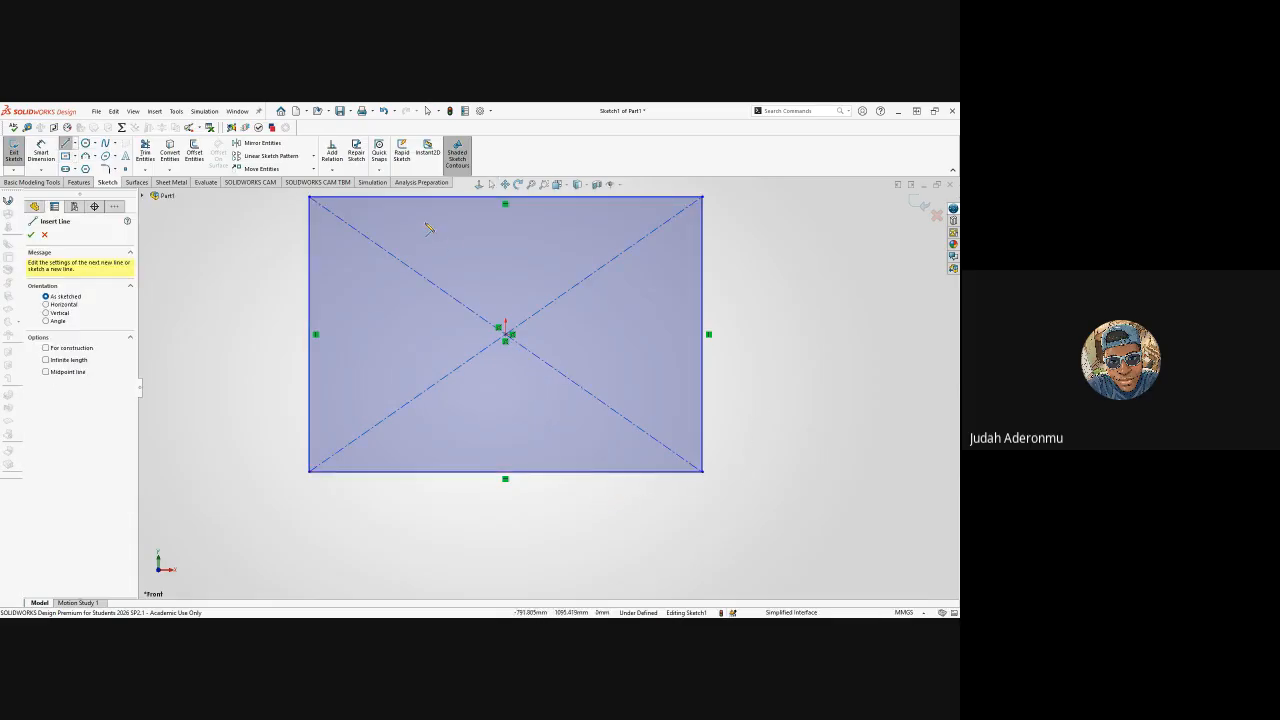
left_click(391, 198)
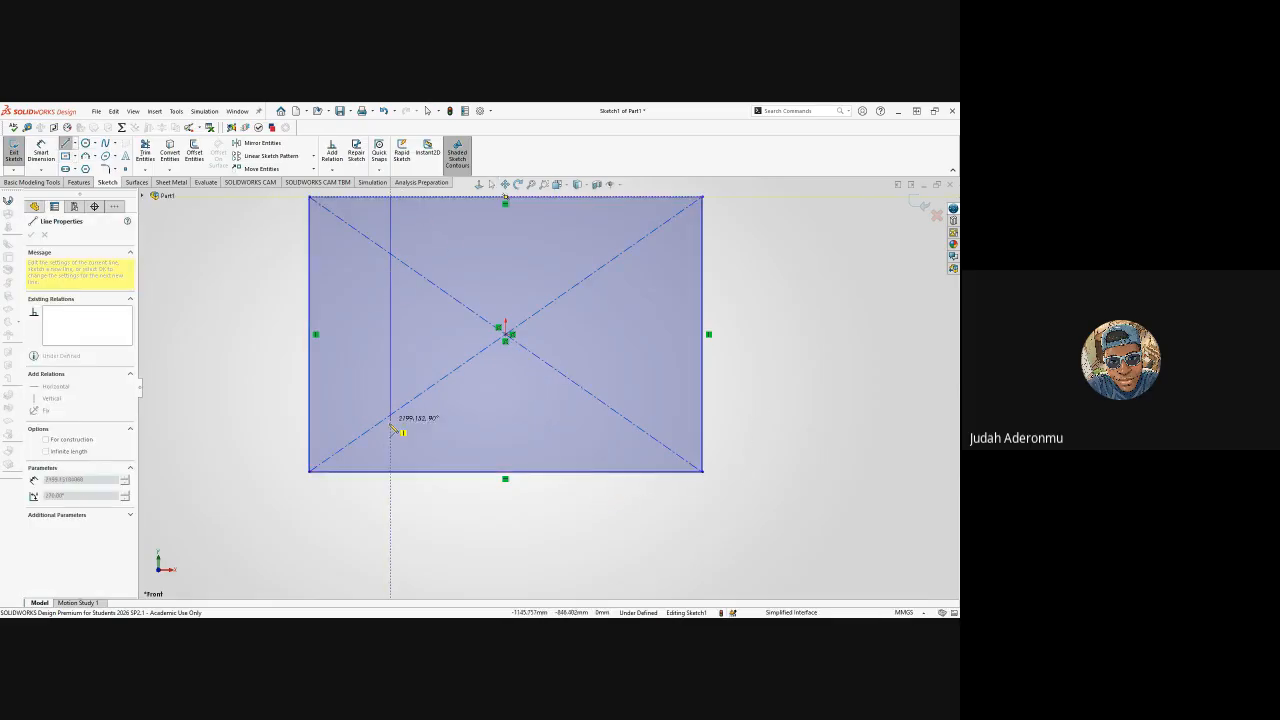
left_click(391, 473)
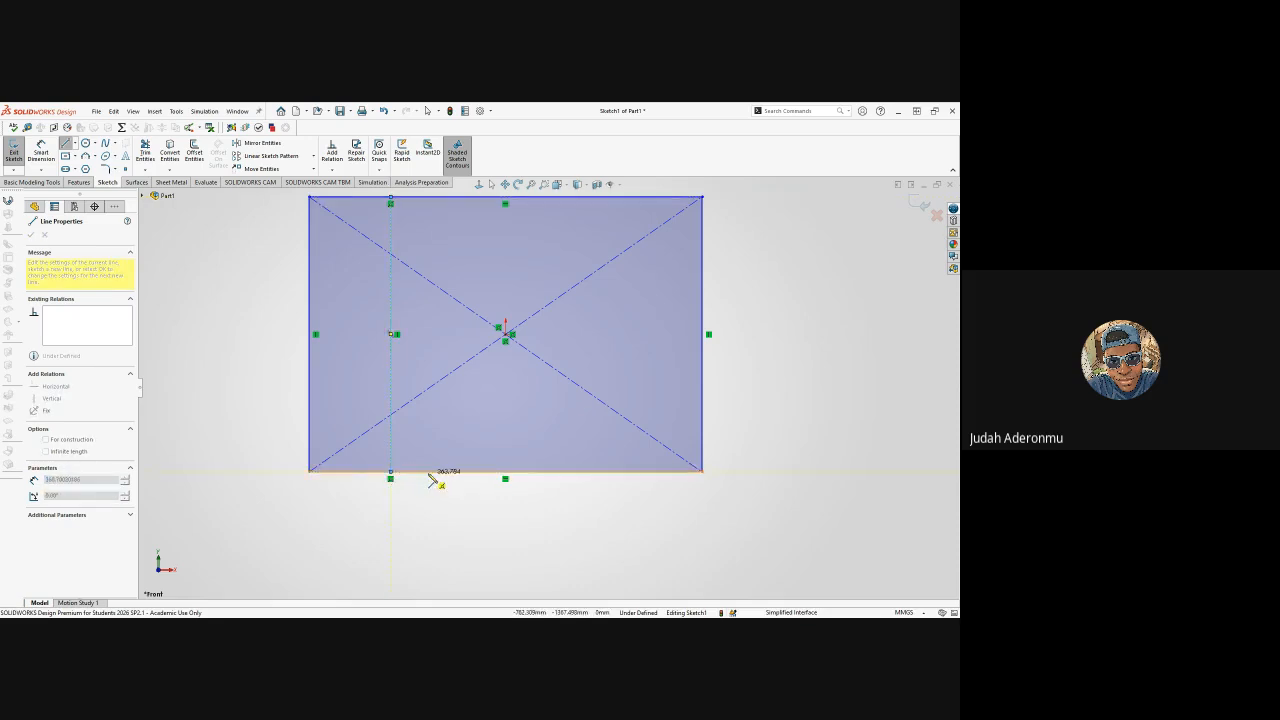
key("Escape")
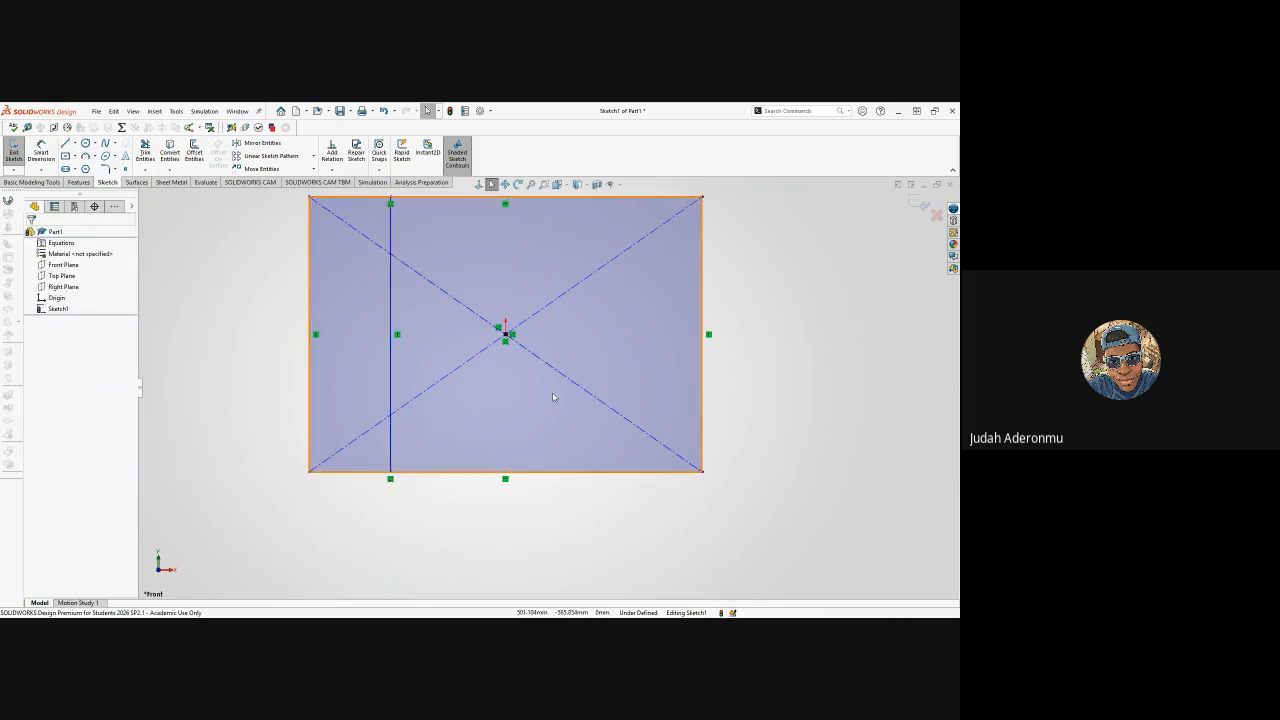
- Sketch a vertical line from the origin down to the midpoint of the rectangle's lower edge
key("l")
left_click(506, 334)
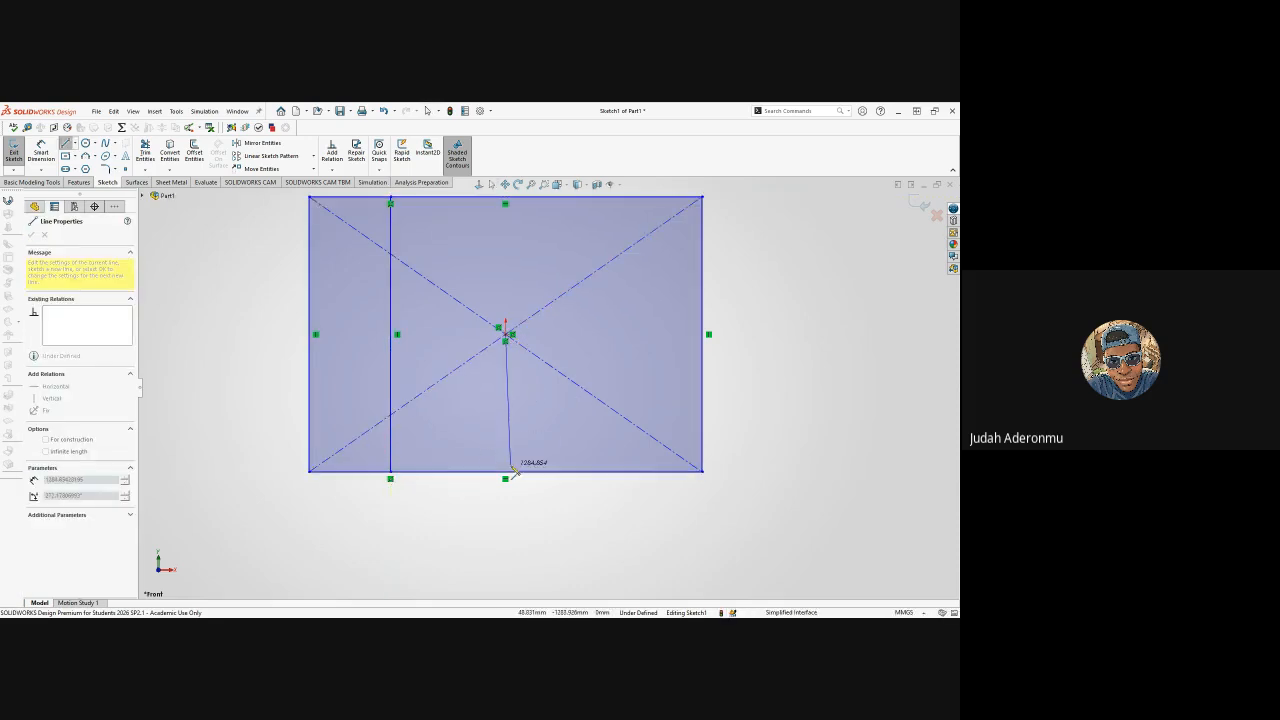
left_click(505, 471)
key("Escape")
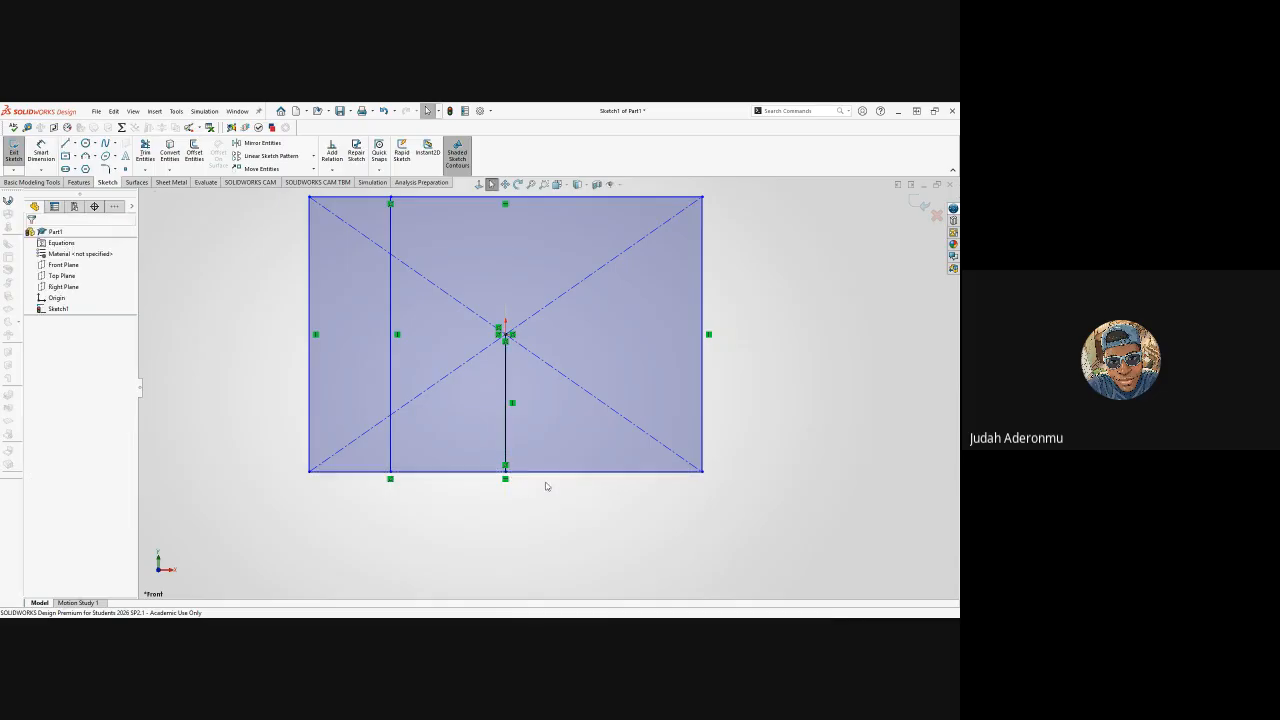
- Sketch a vertical line between the rectangle's upper and lower edges, about 595 mm right of the origin
key("l")
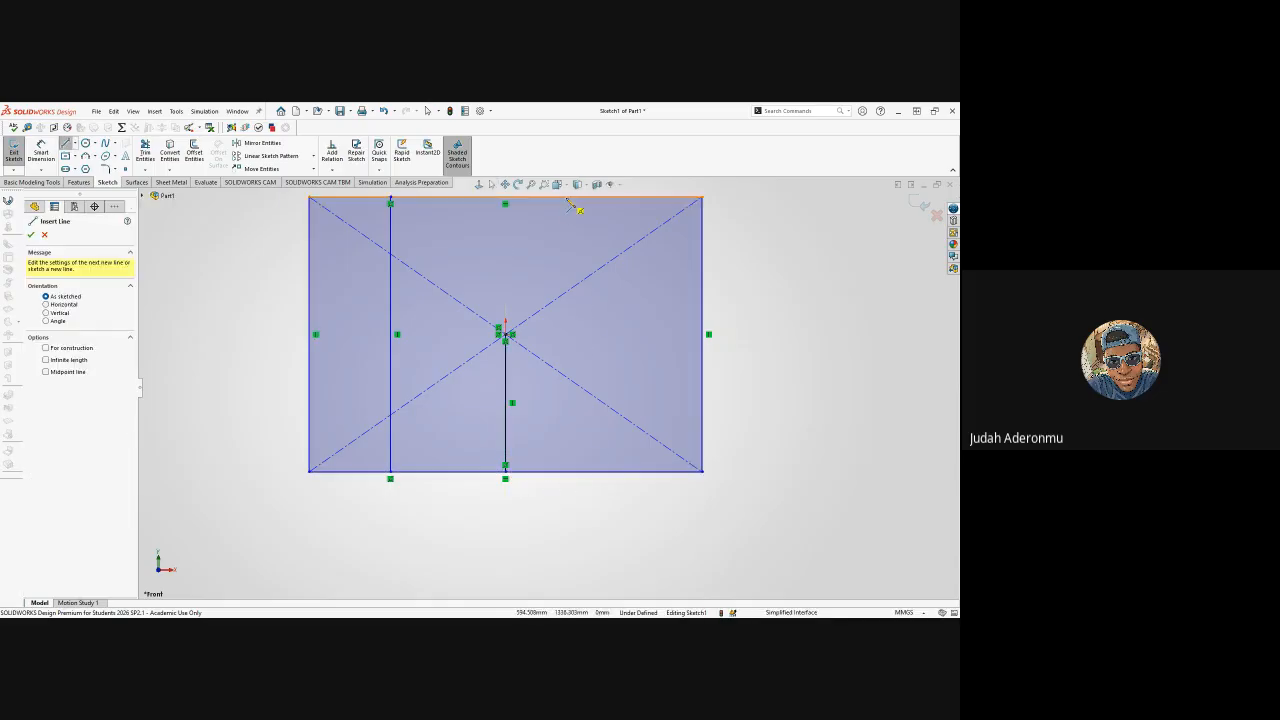
left_click(566, 198)
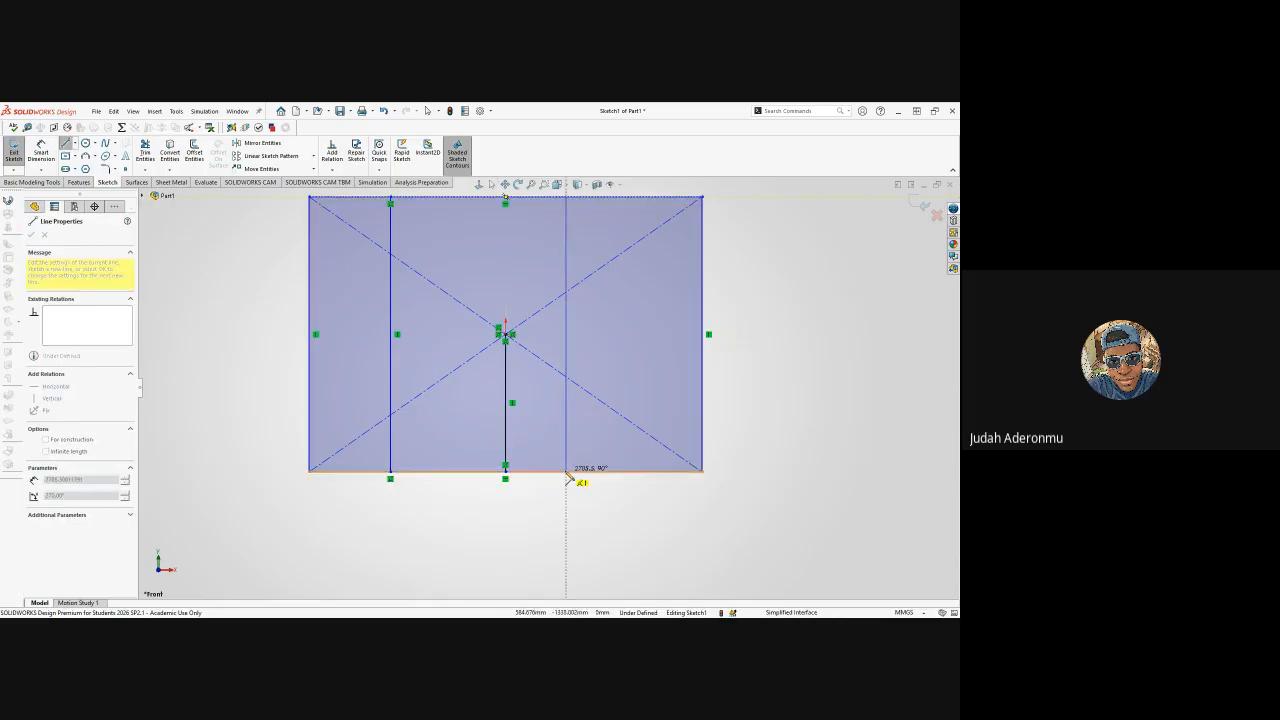
left_click(566, 471)
key("Escape")
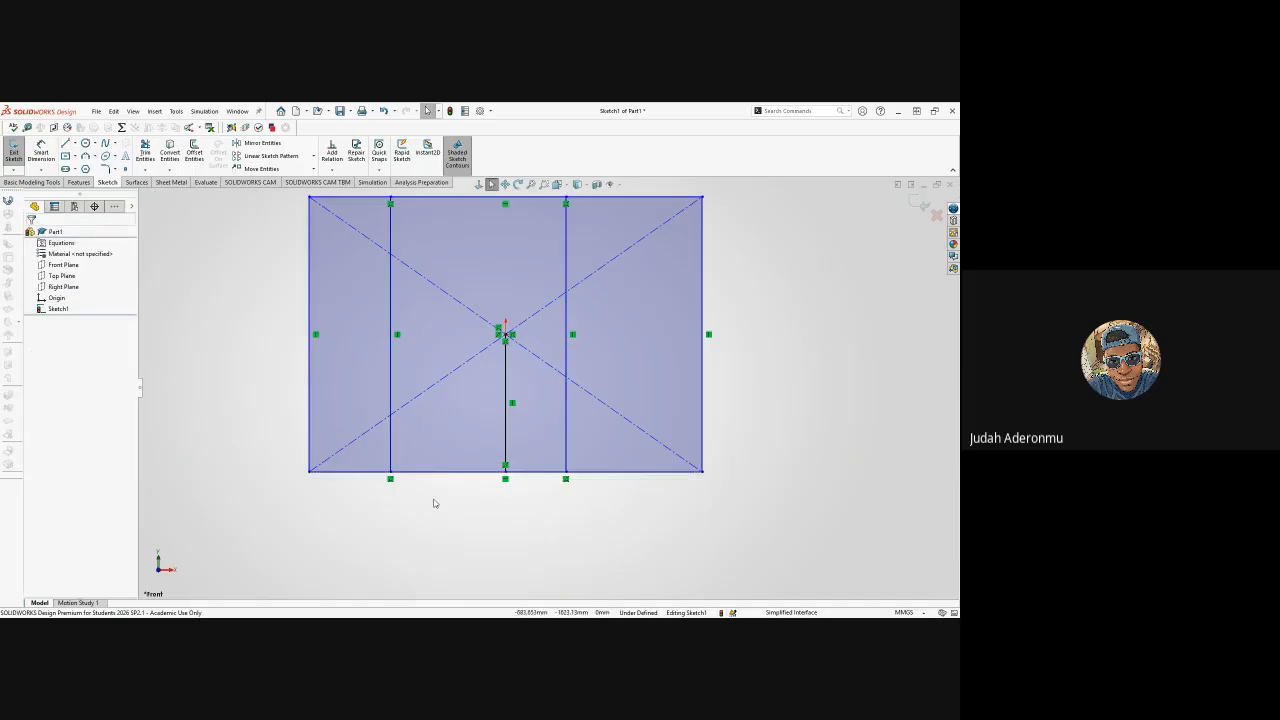
- Dimension the horizontal distance from the left inner vertical line to the short center line as 500 mm
key("d")
left_click(390, 471)
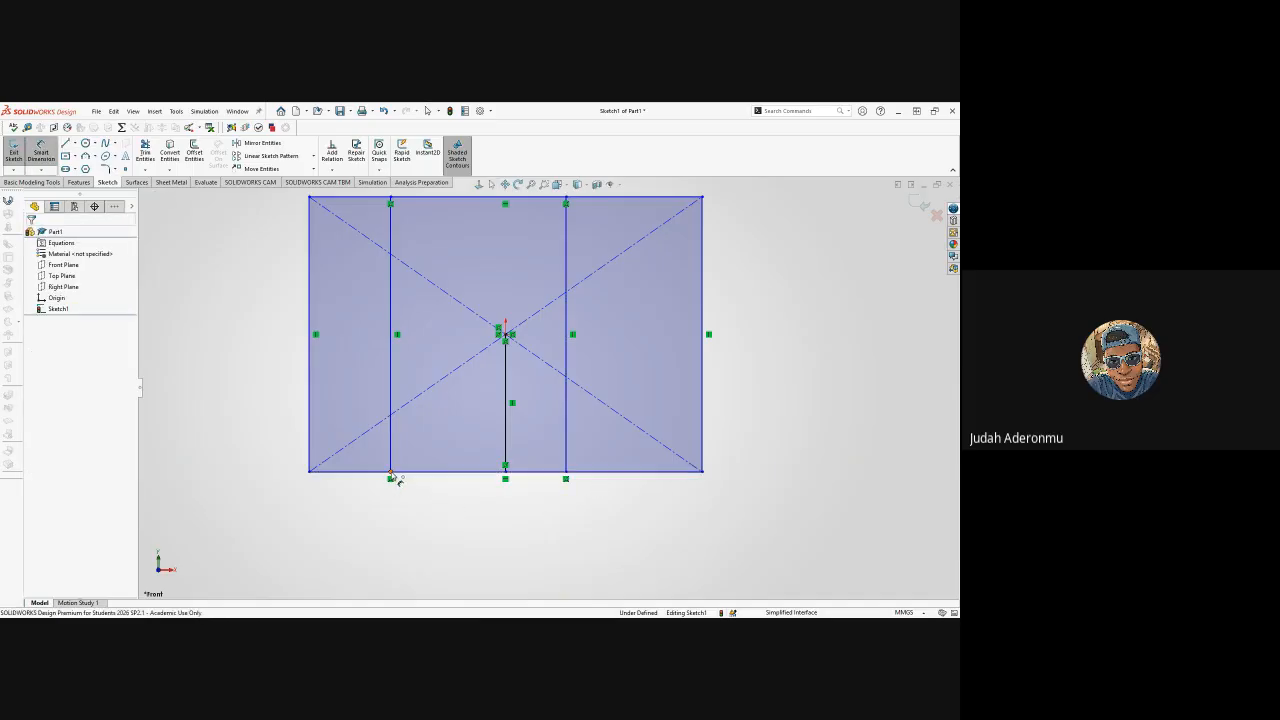
left_click(465, 511)
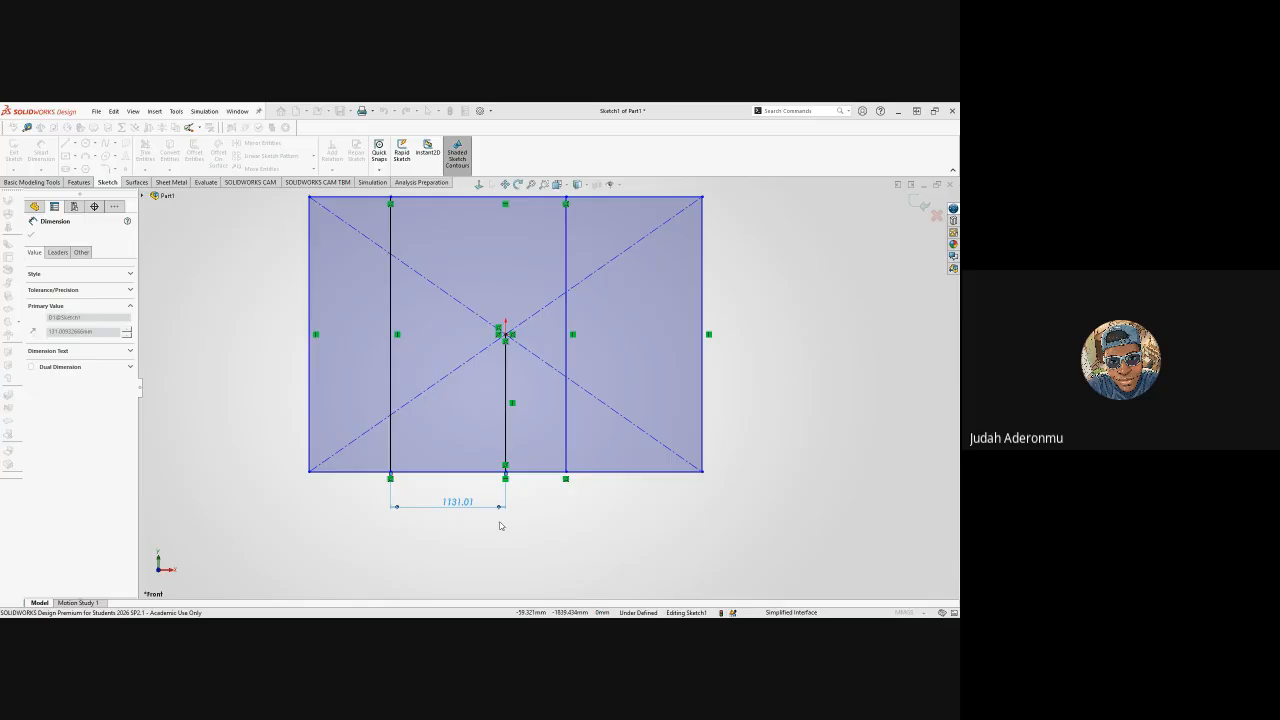
type("500")
key("Return")
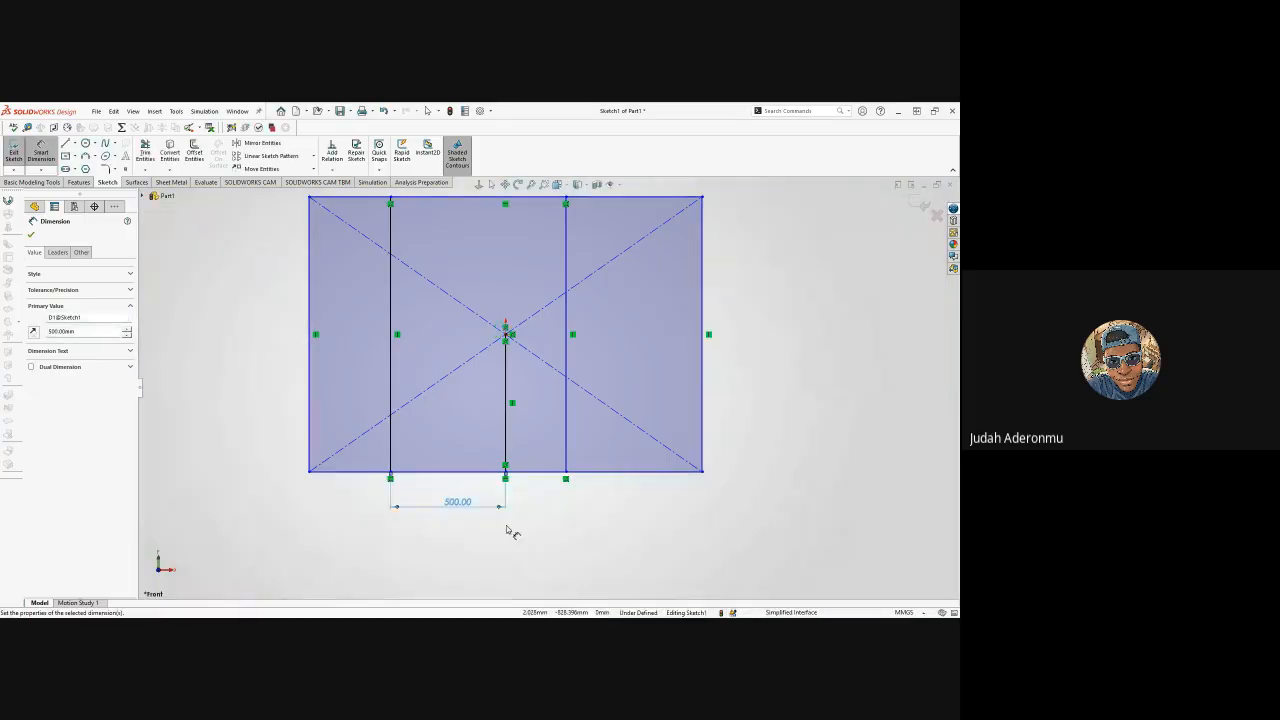
key("Escape")
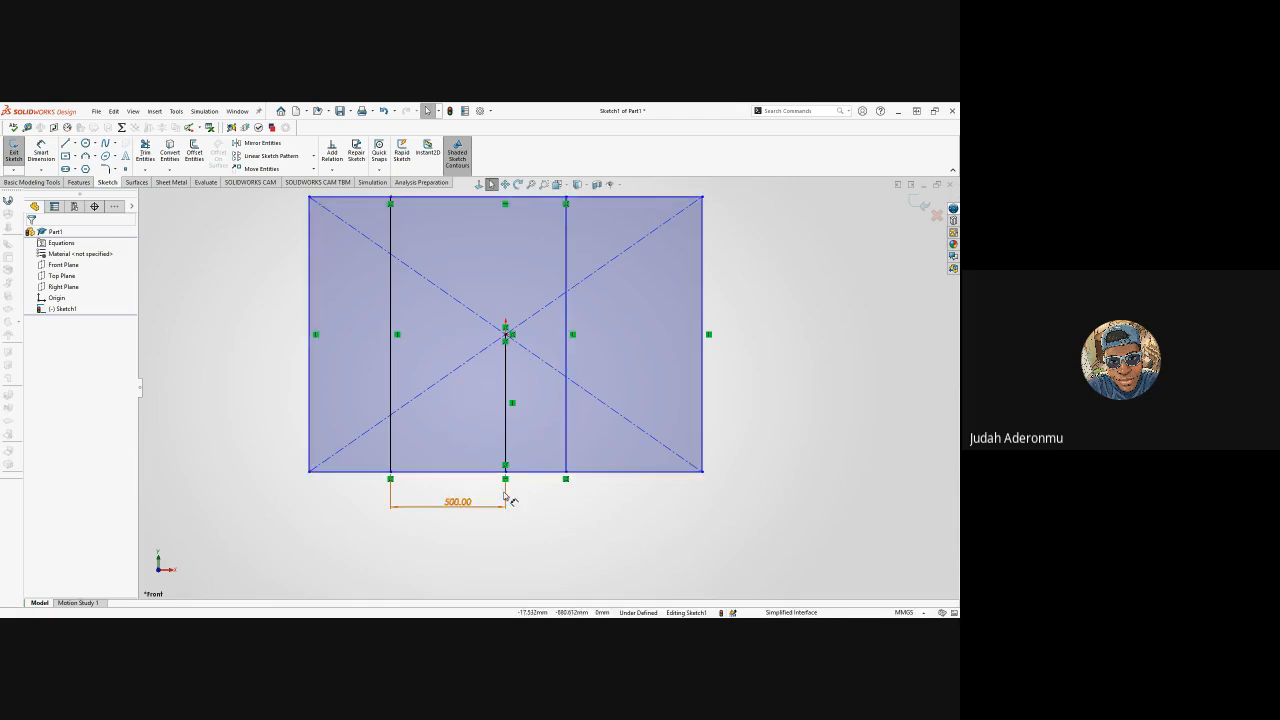
- Select the two full-height inner lines together with the short center line to check which relations are offered
left_click(567, 424)
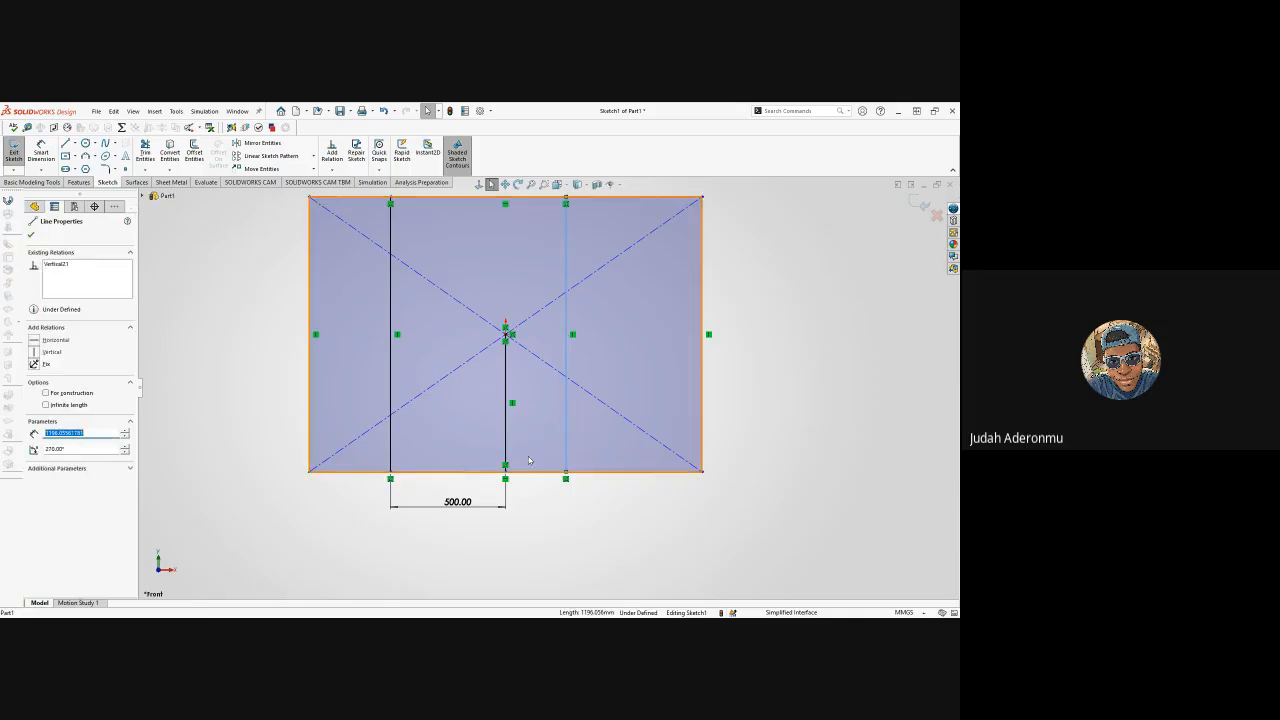
left_click(392, 435, "ctrl")
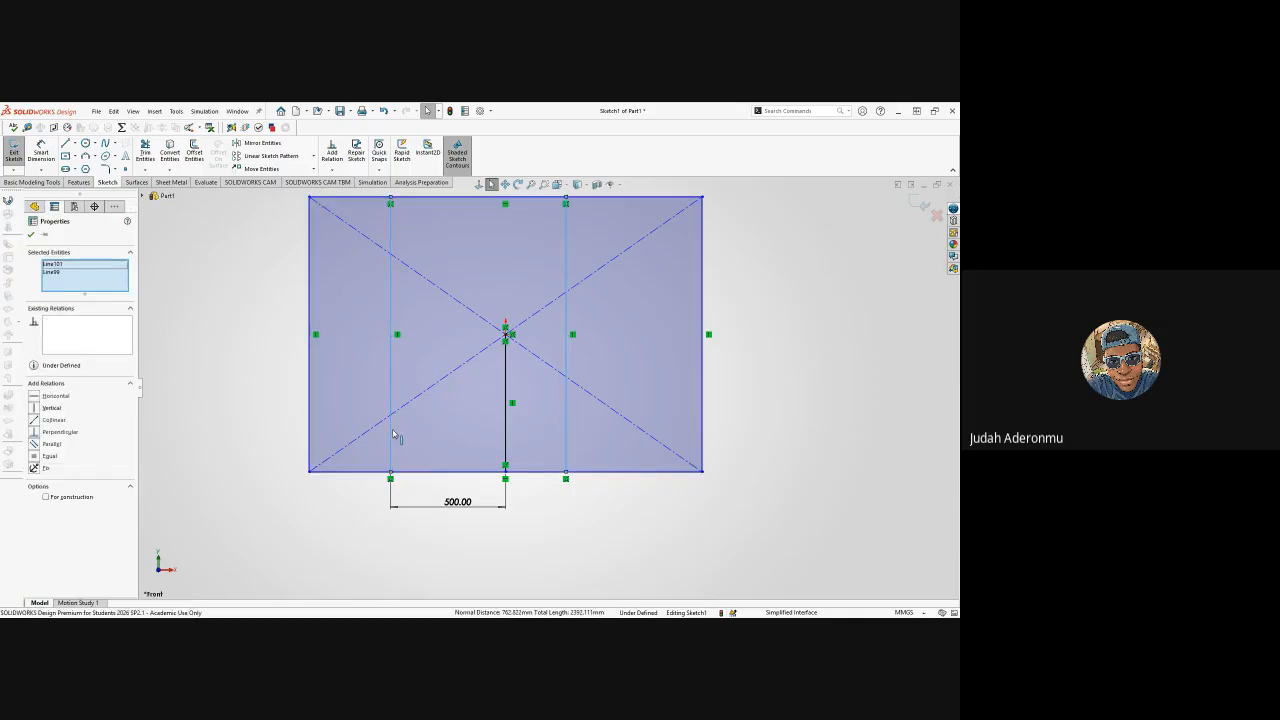
left_click(504, 432, "ctrl")
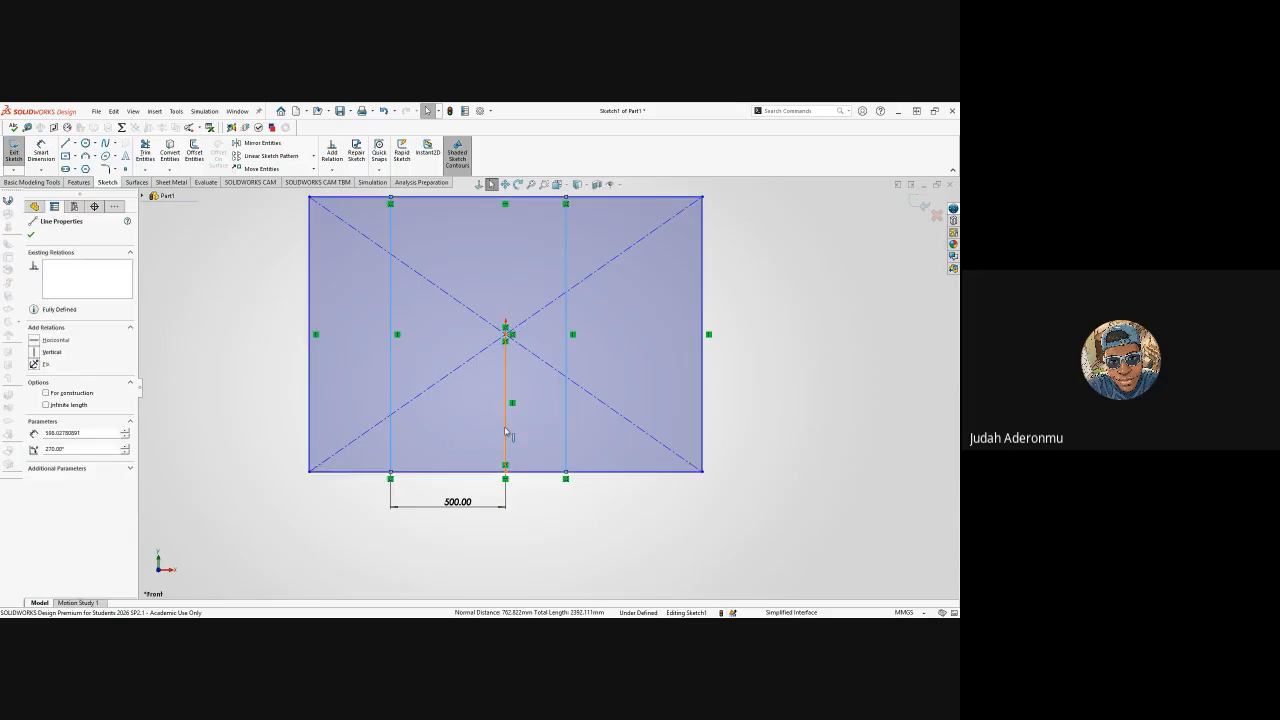
left_click(221, 446)
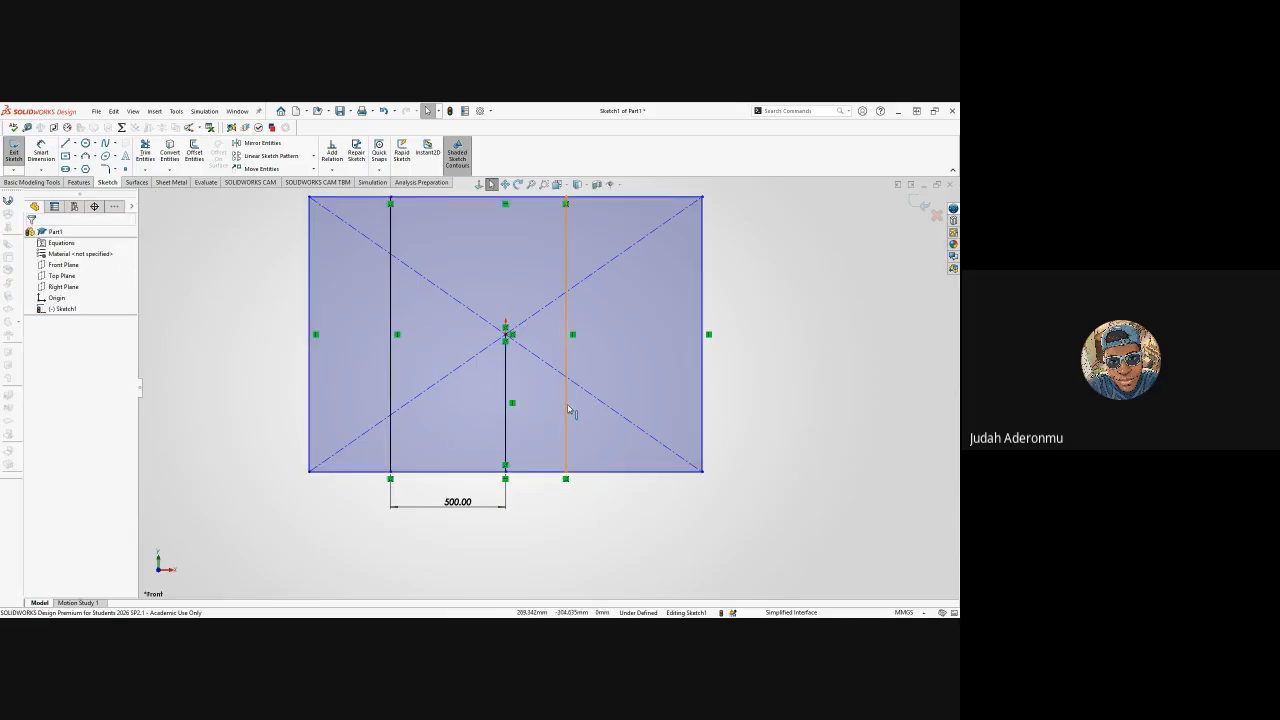
left_click(505, 430)
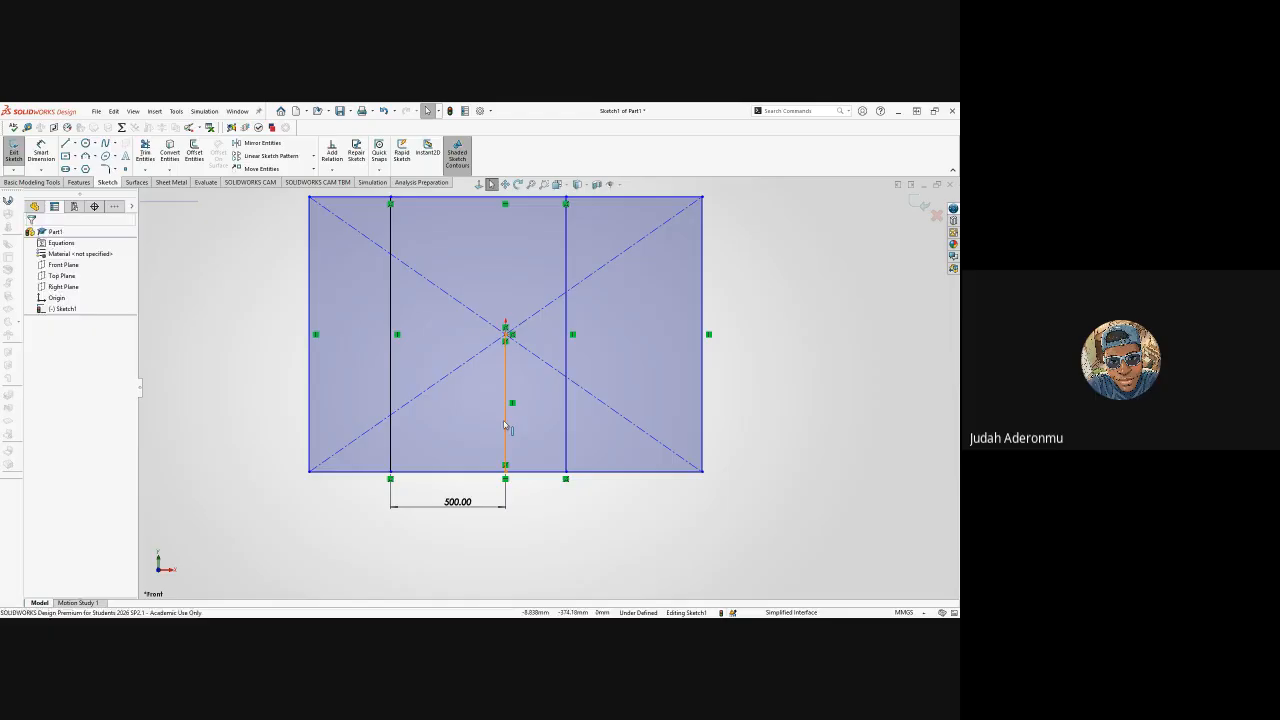
left_click(391, 448, "ctrl")
left_click(567, 437, "ctrl")
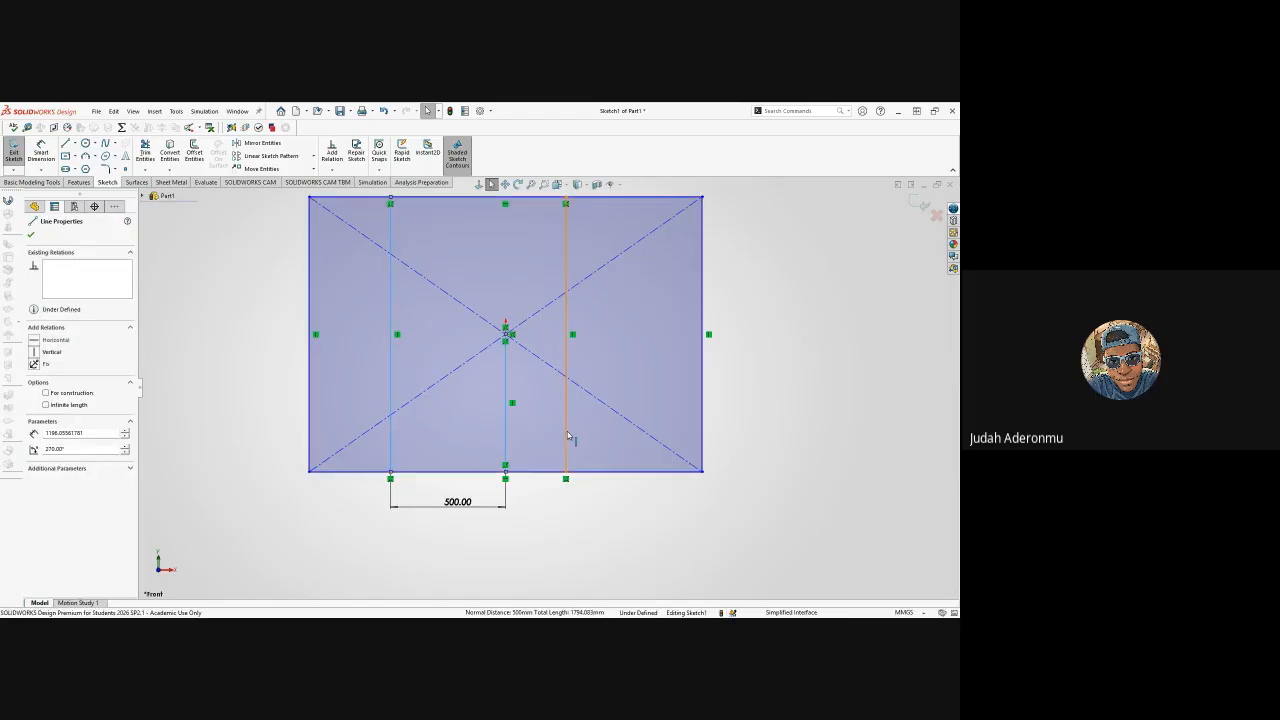
left_click(277, 455)
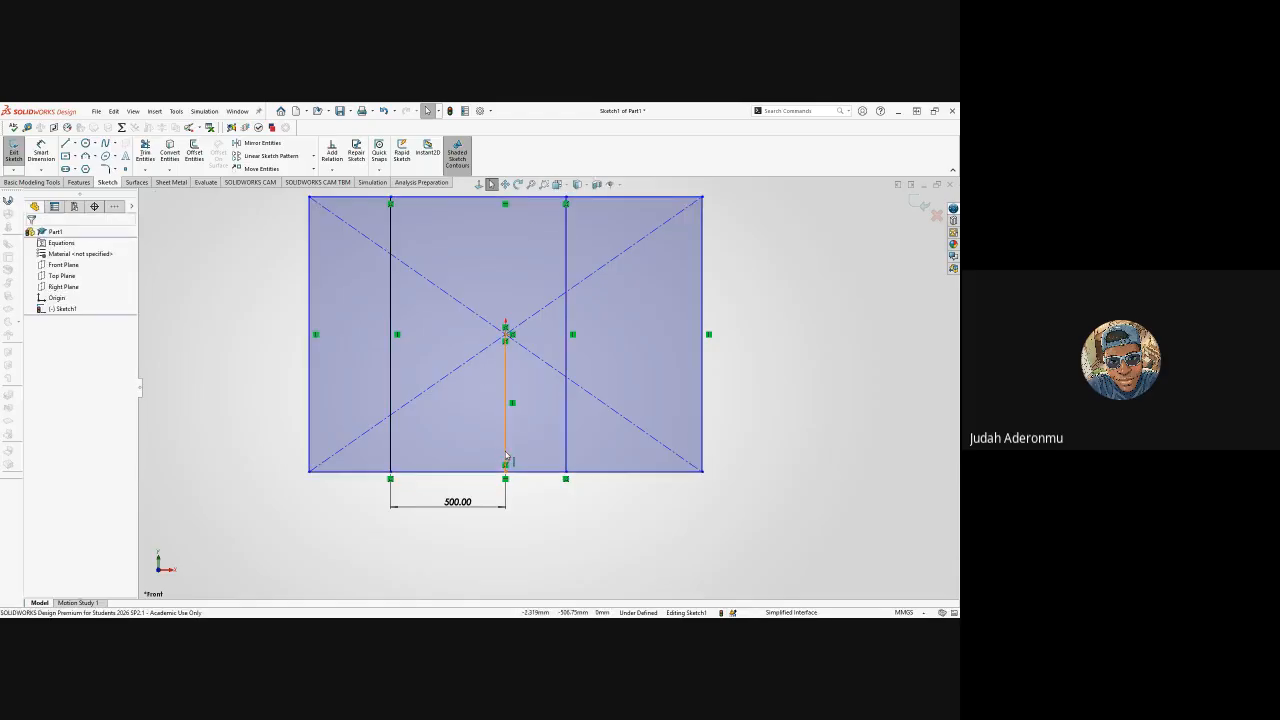
- Delete the 500 mm dimension and the short vertical line below the origin
left_click(474, 512)
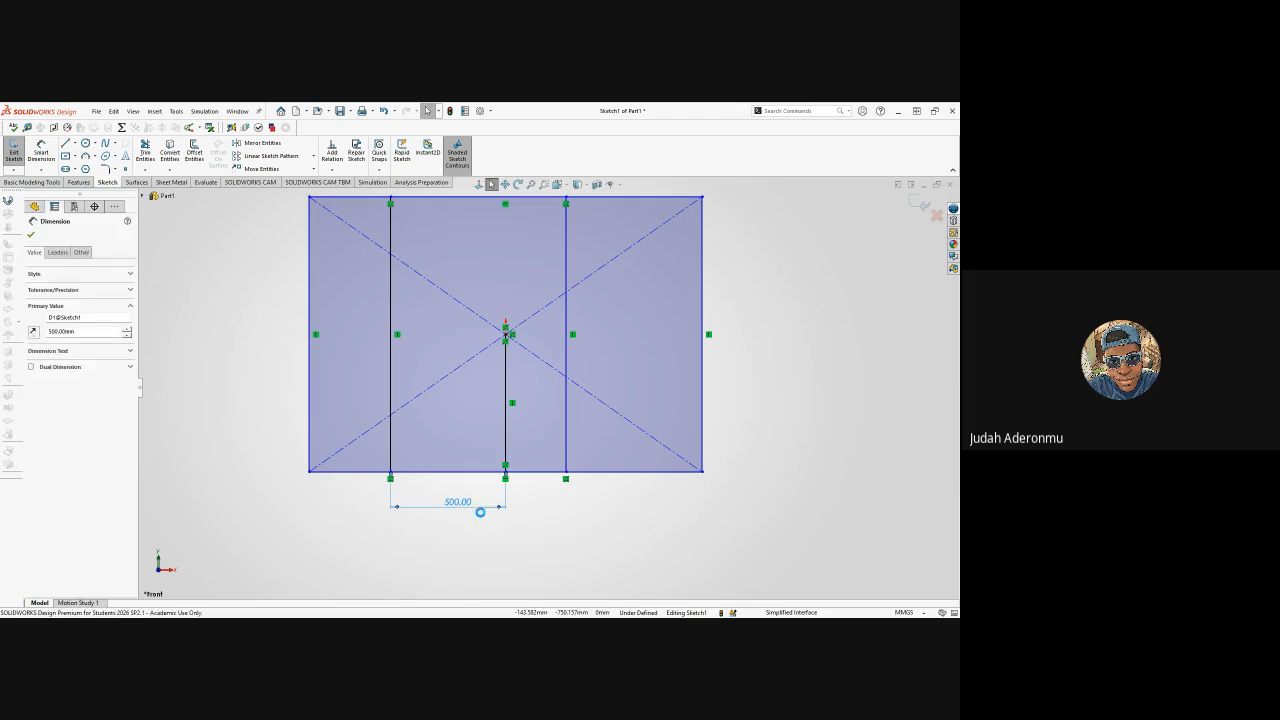
key("Delete")
left_click(507, 440)
key("Delete")
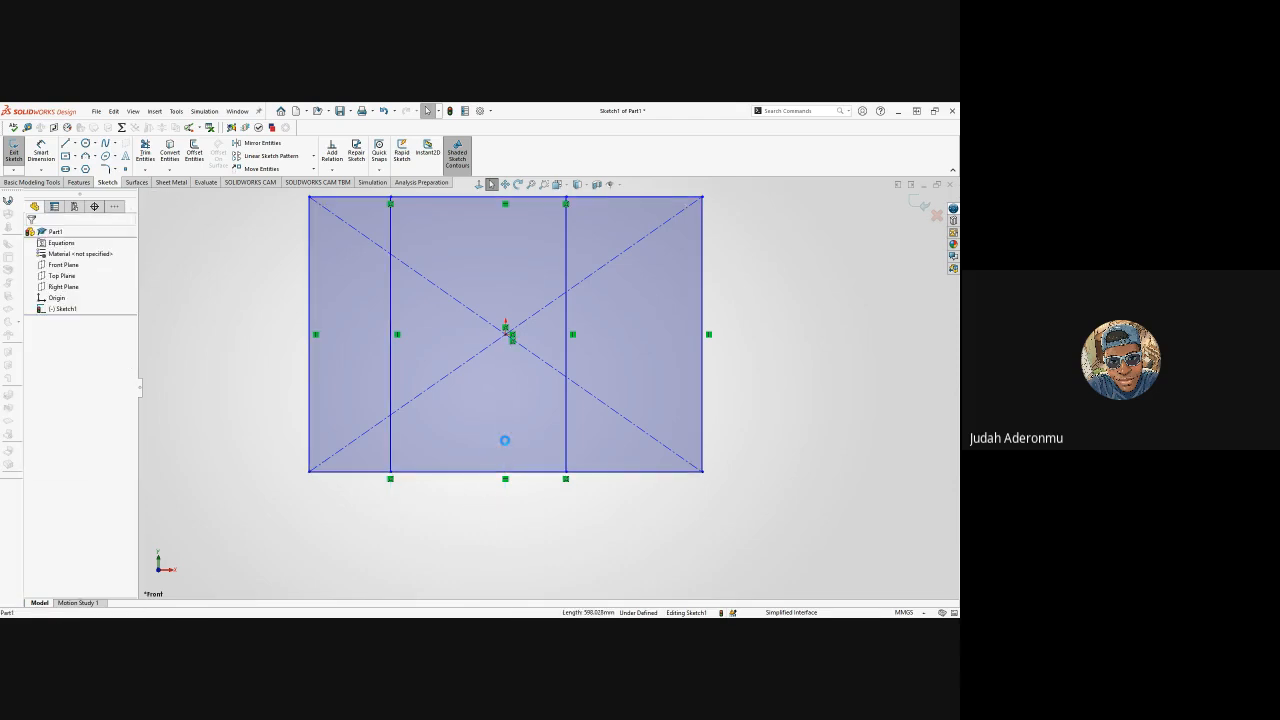
- Sketch a full-height vertical line through the origin, joining the midpoints of the rectangle's upper and lower edges
key("l")
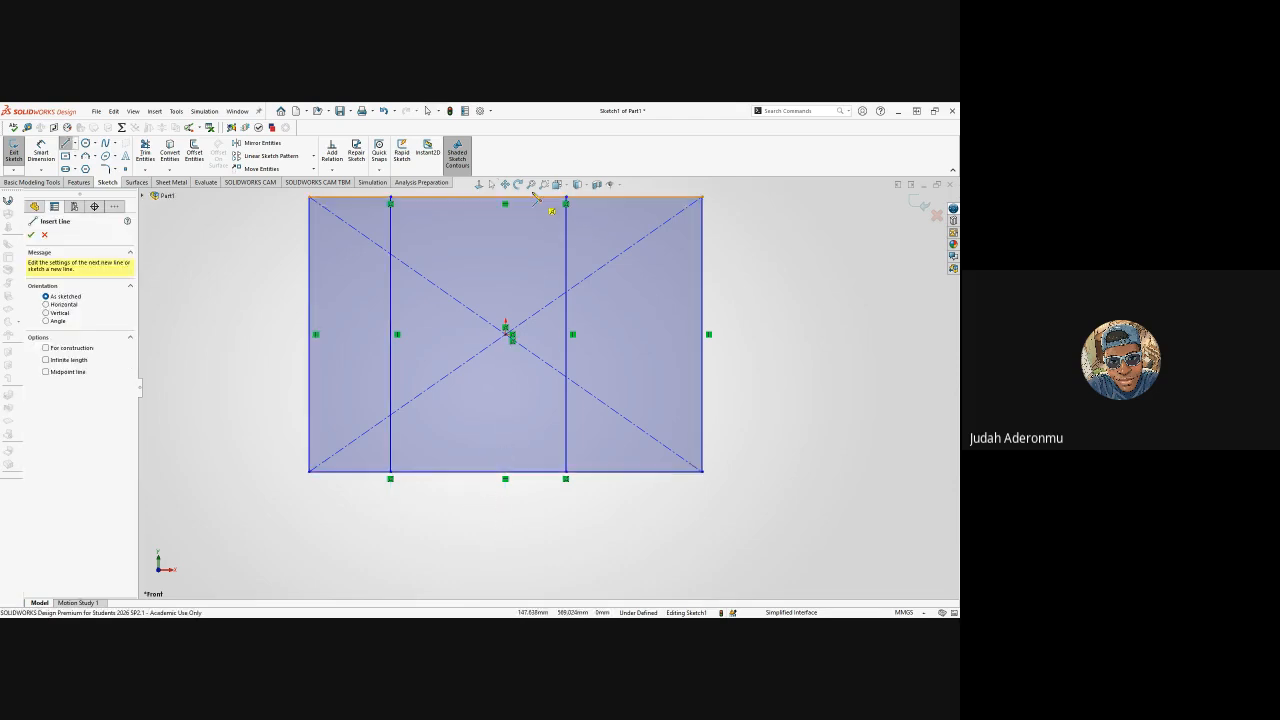
left_click(505, 470)
key("Escape")
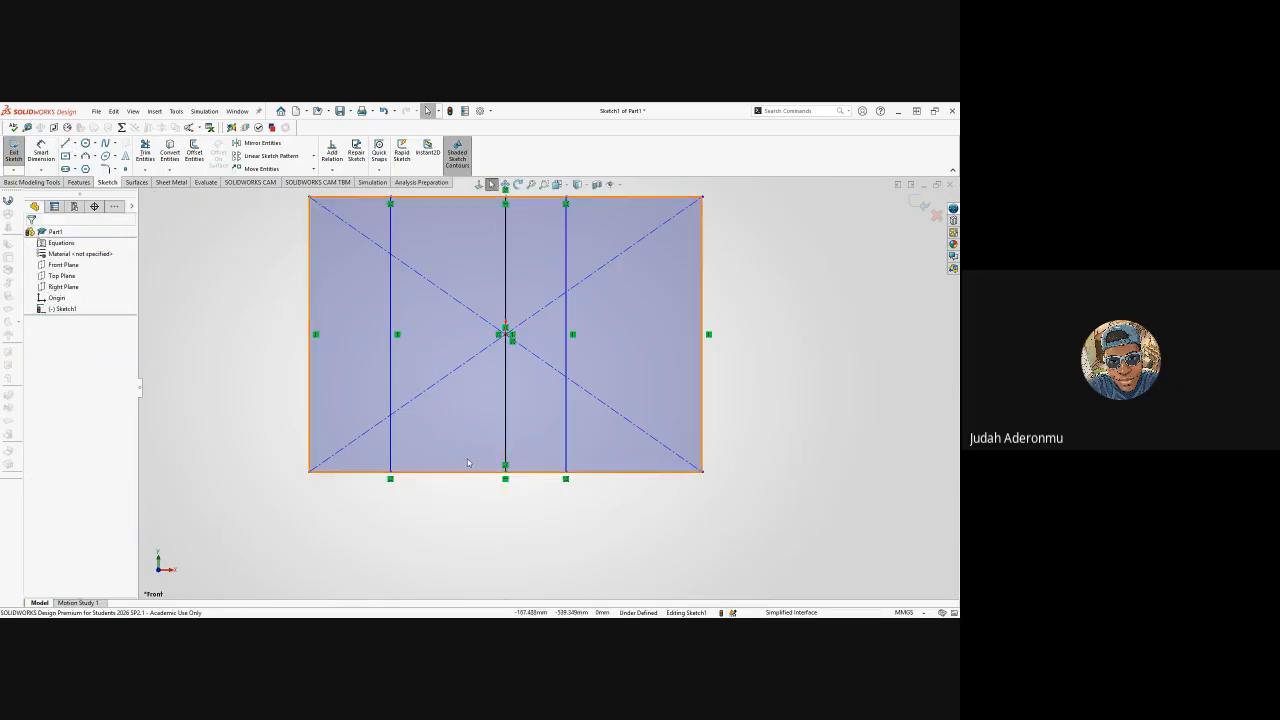
- Select all three full-height vertical lines together and examine the relations available for them
left_click(563, 432)
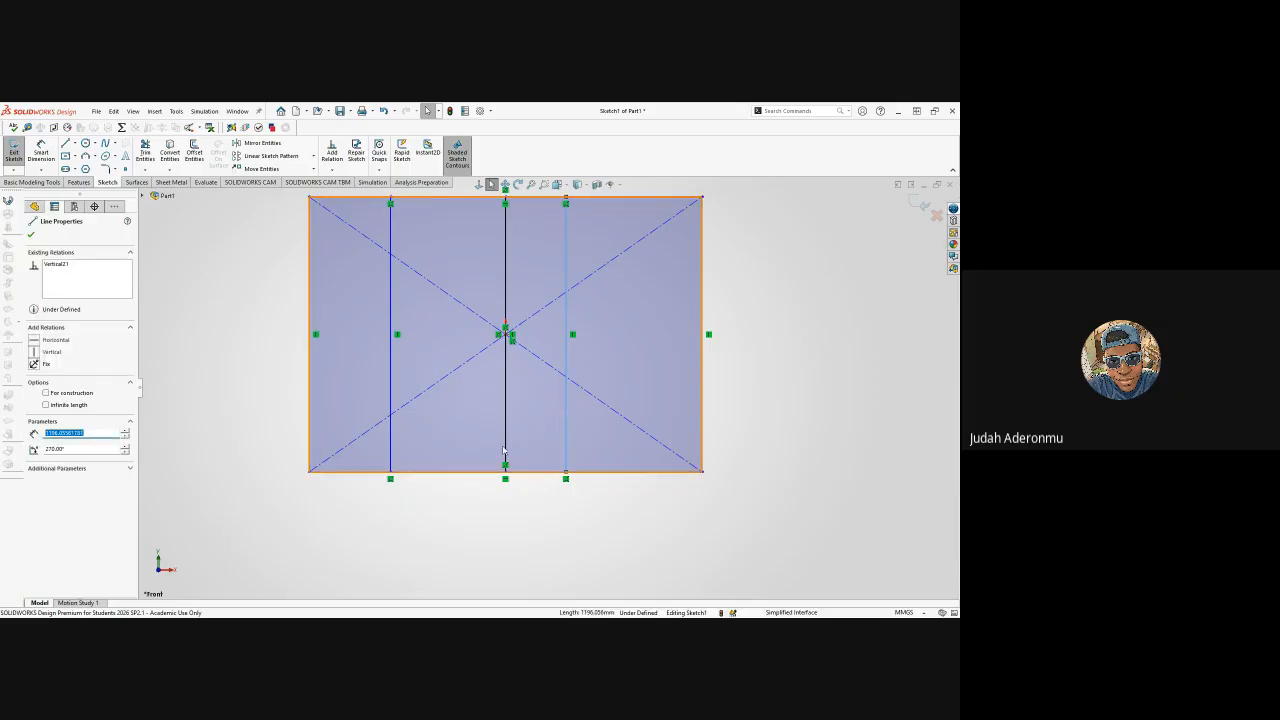
left_click(392, 432, "ctrl")
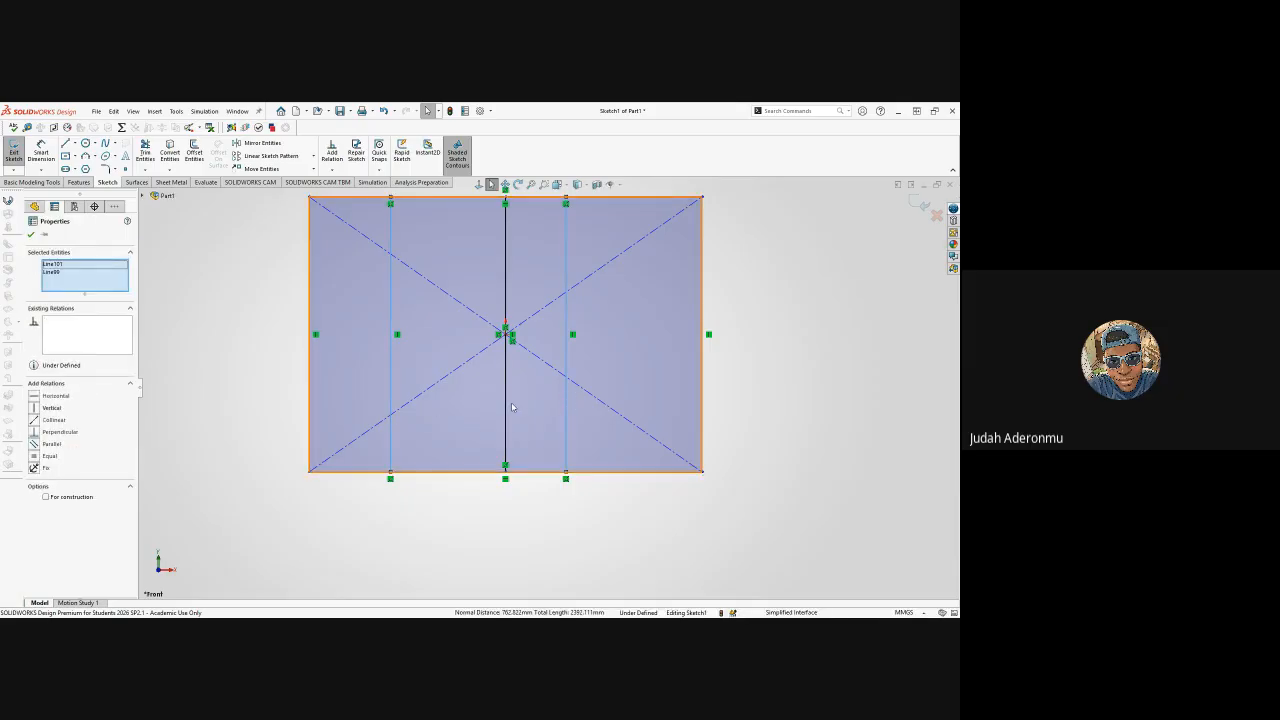
left_click(506, 408, "ctrl")
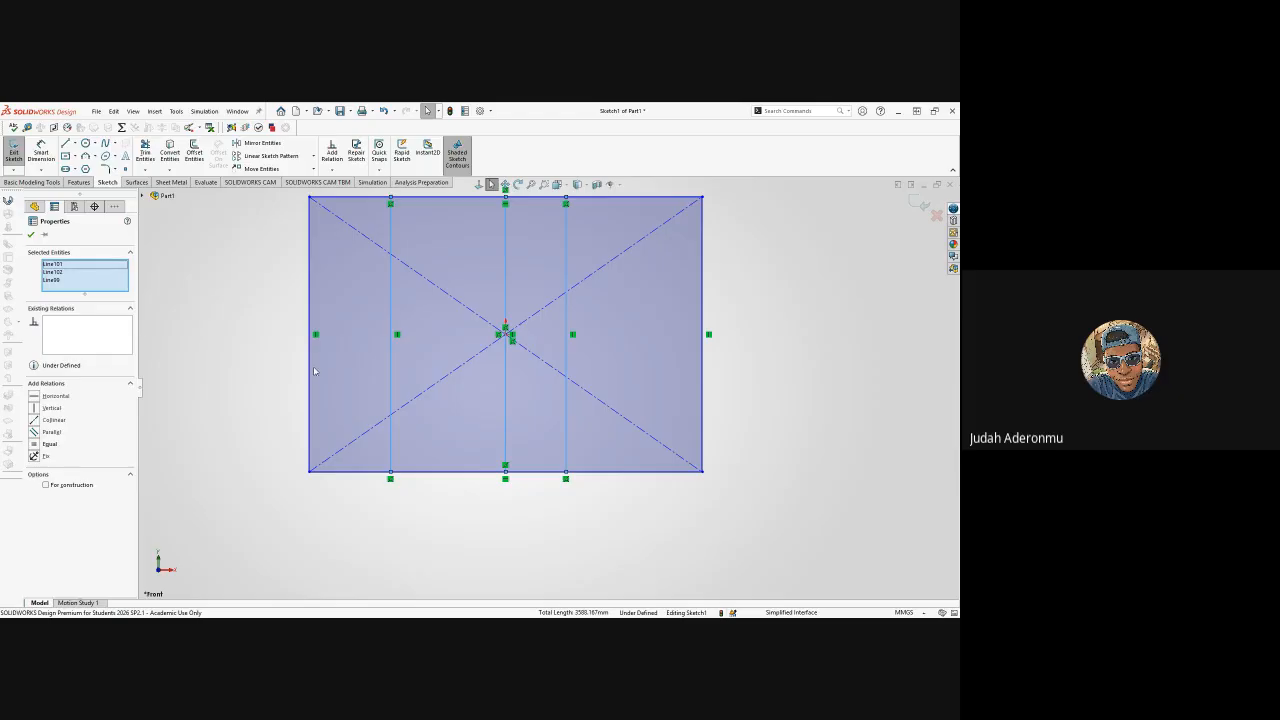
left_click(246, 360)
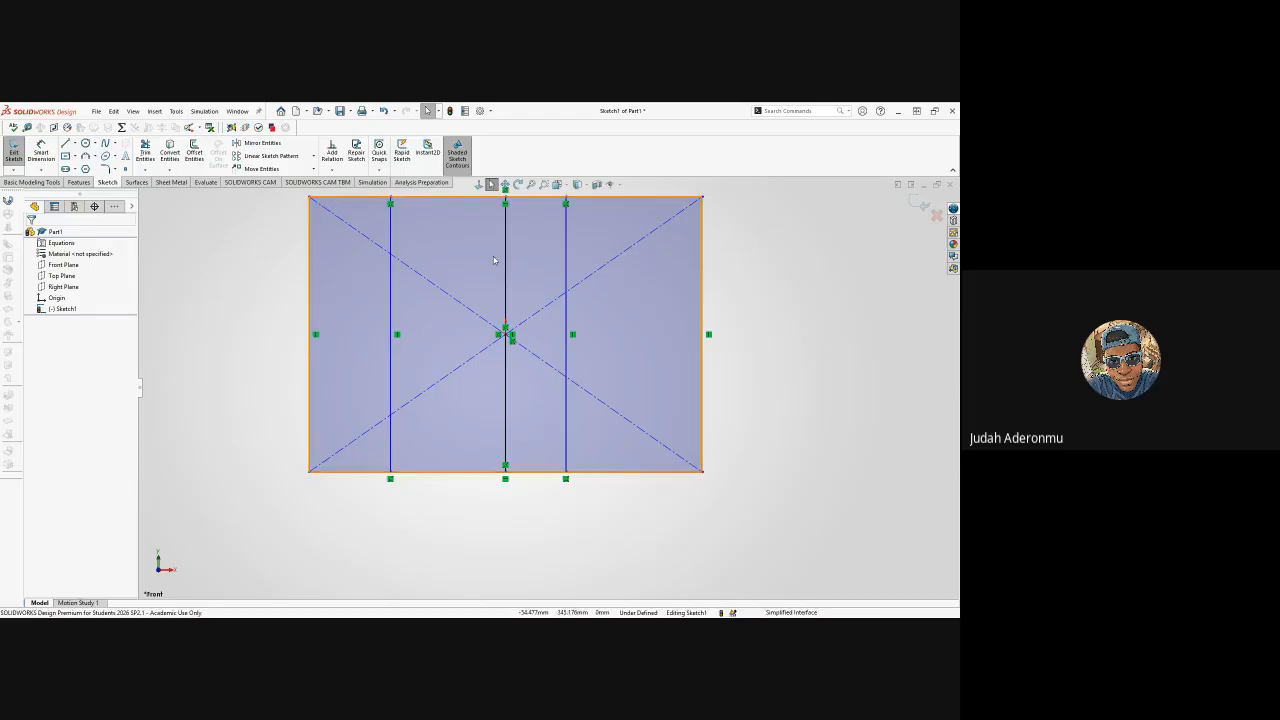
left_click(391, 308)
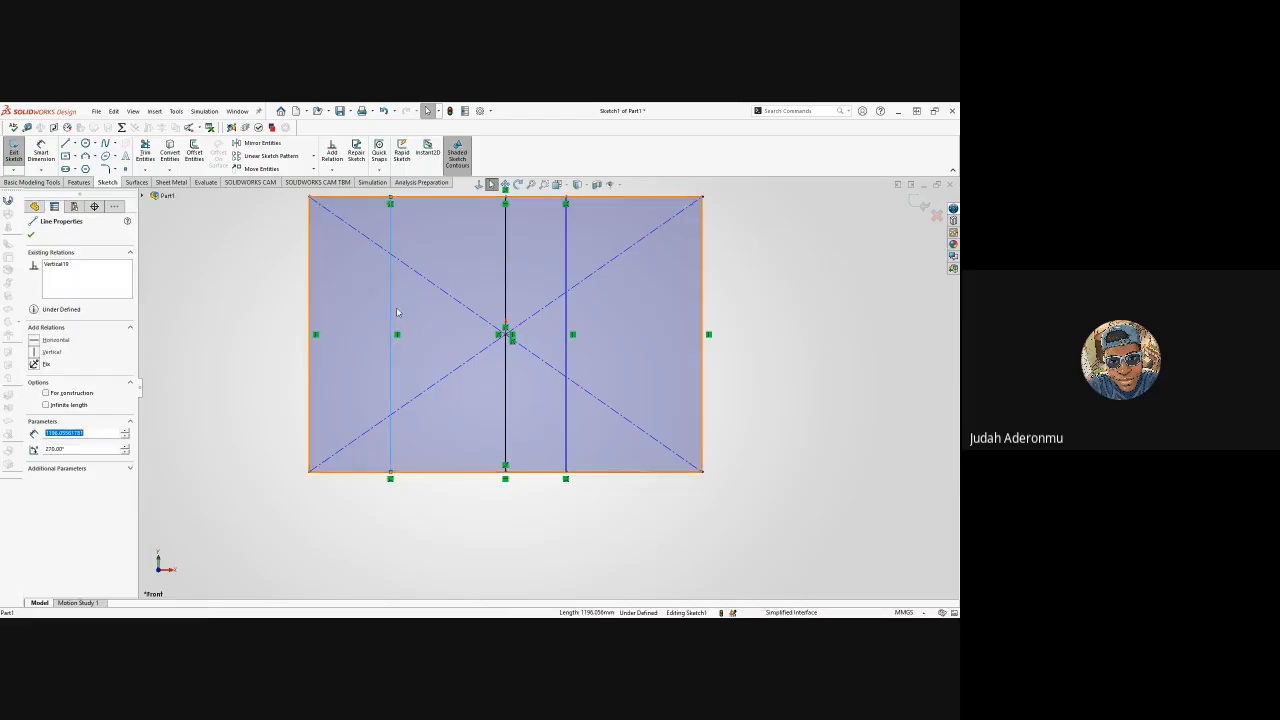
left_click(566, 287, "ctrl")
left_click(505, 291, "ctrl")
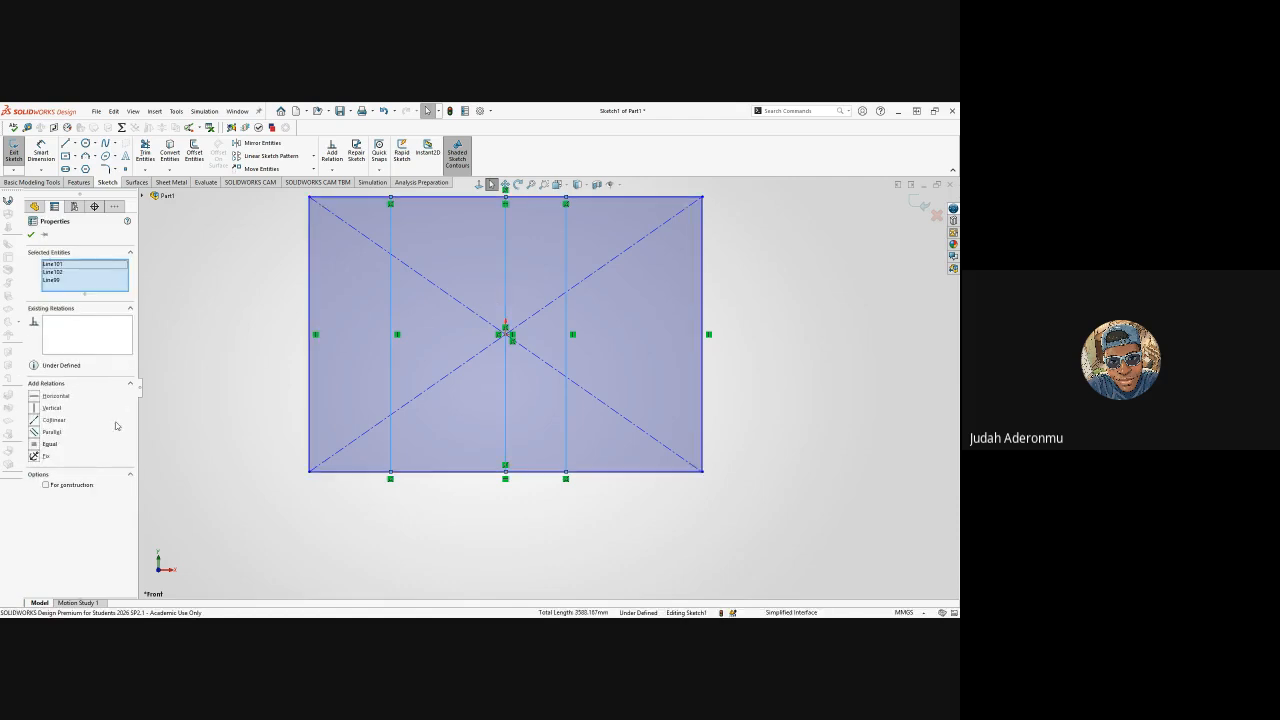
left_click(220, 388)
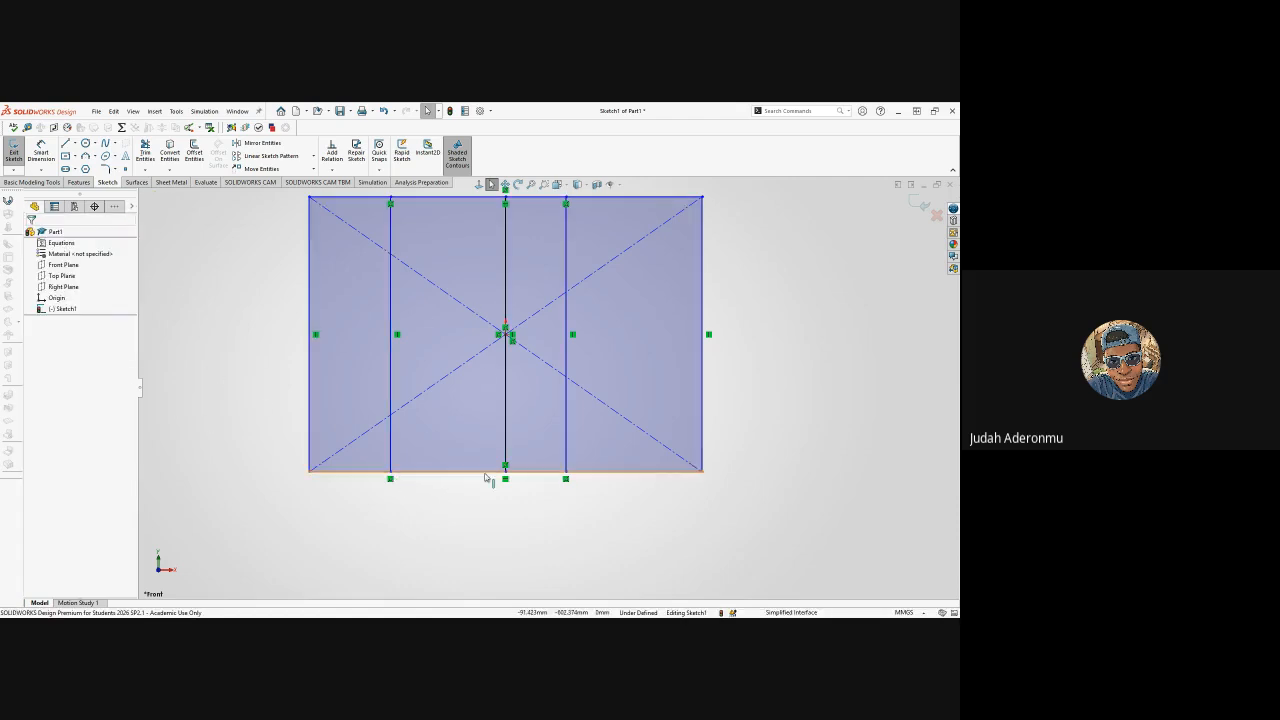
- Dimension the distance between the left inner vertical line and the full-height center line, placed below the rectangle
key("d")
left_click(391, 457)
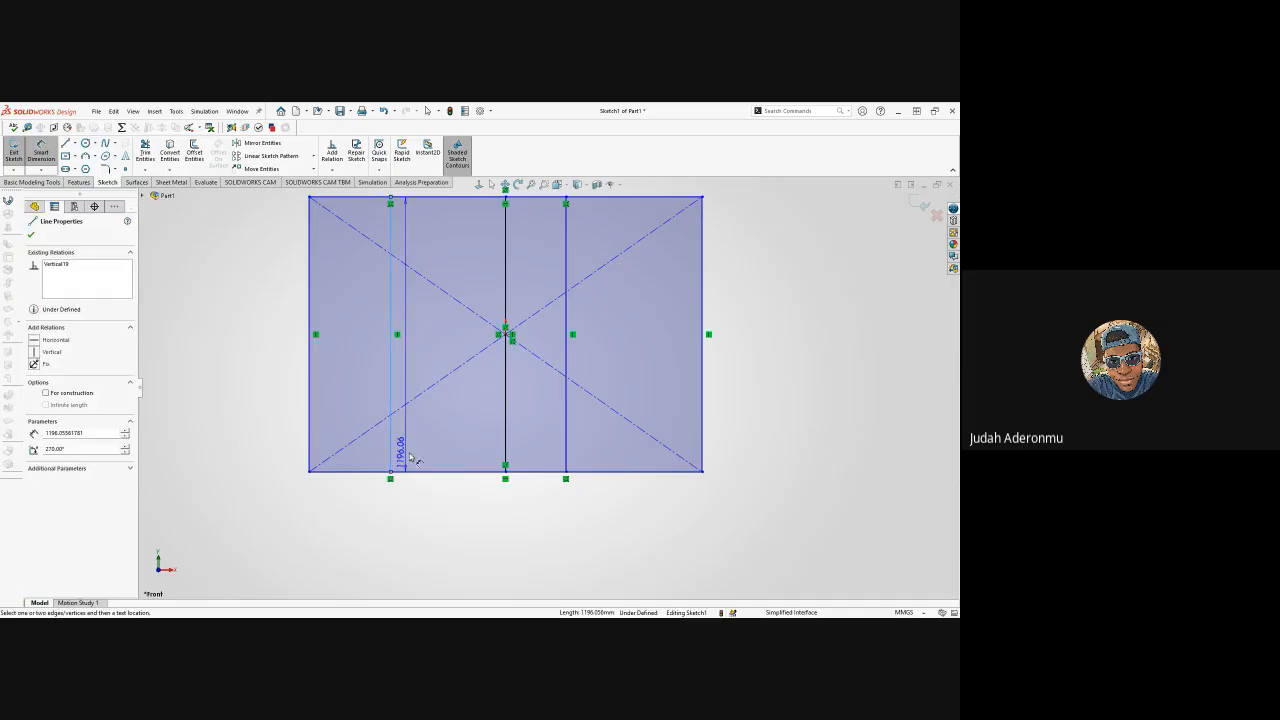
left_click(504, 452)
left_click(465, 495)
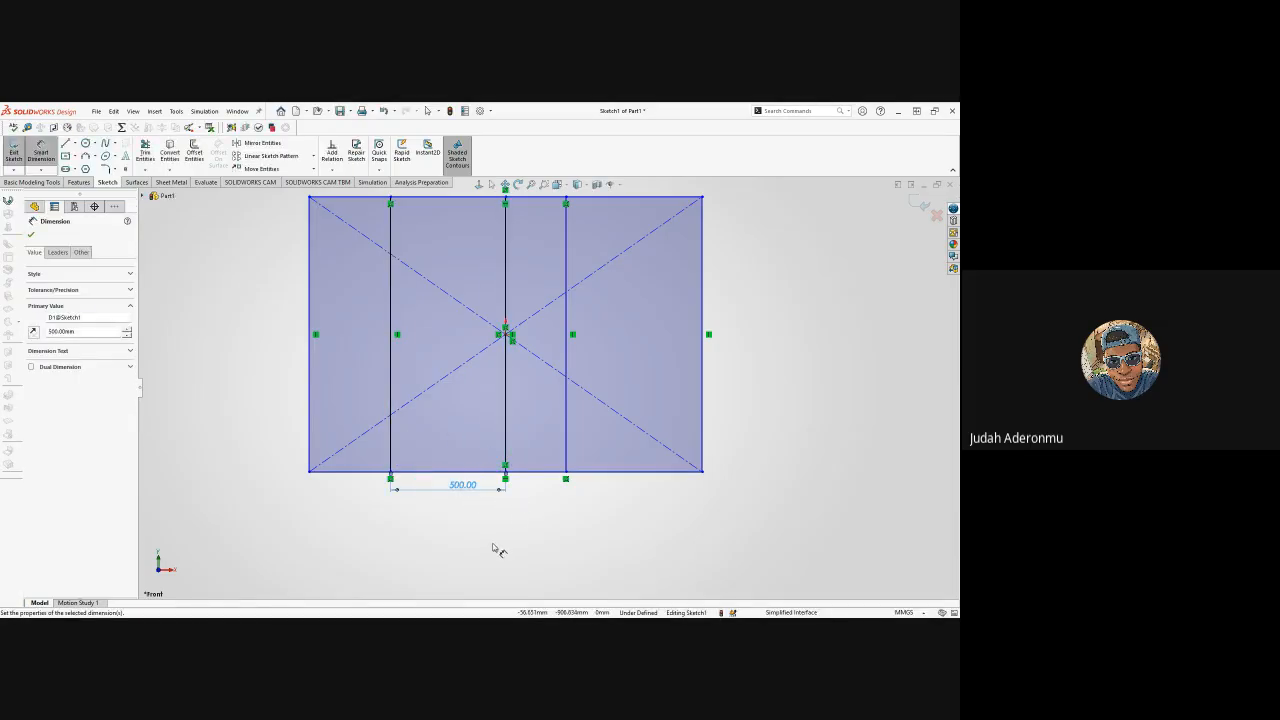
- Dimension the distance between the full-height center line and the right inner vertical line, placed below the rectangle
left_click(506, 450)
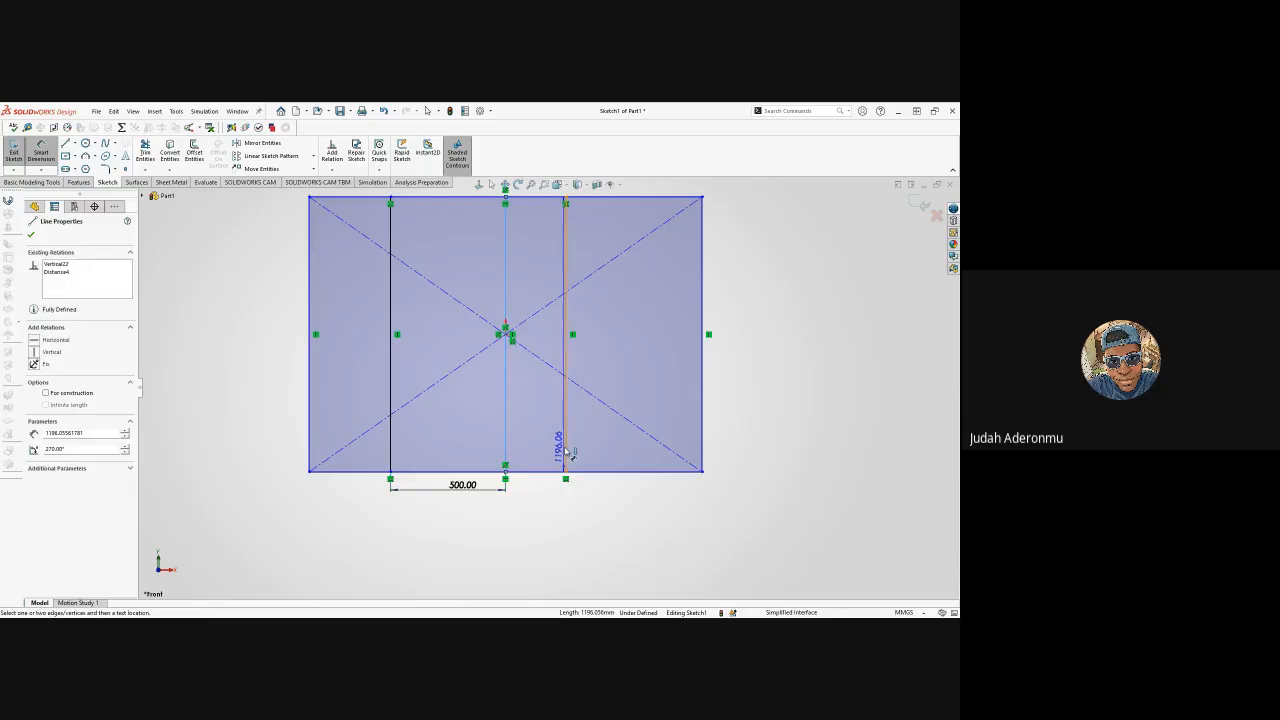
left_click(568, 452)
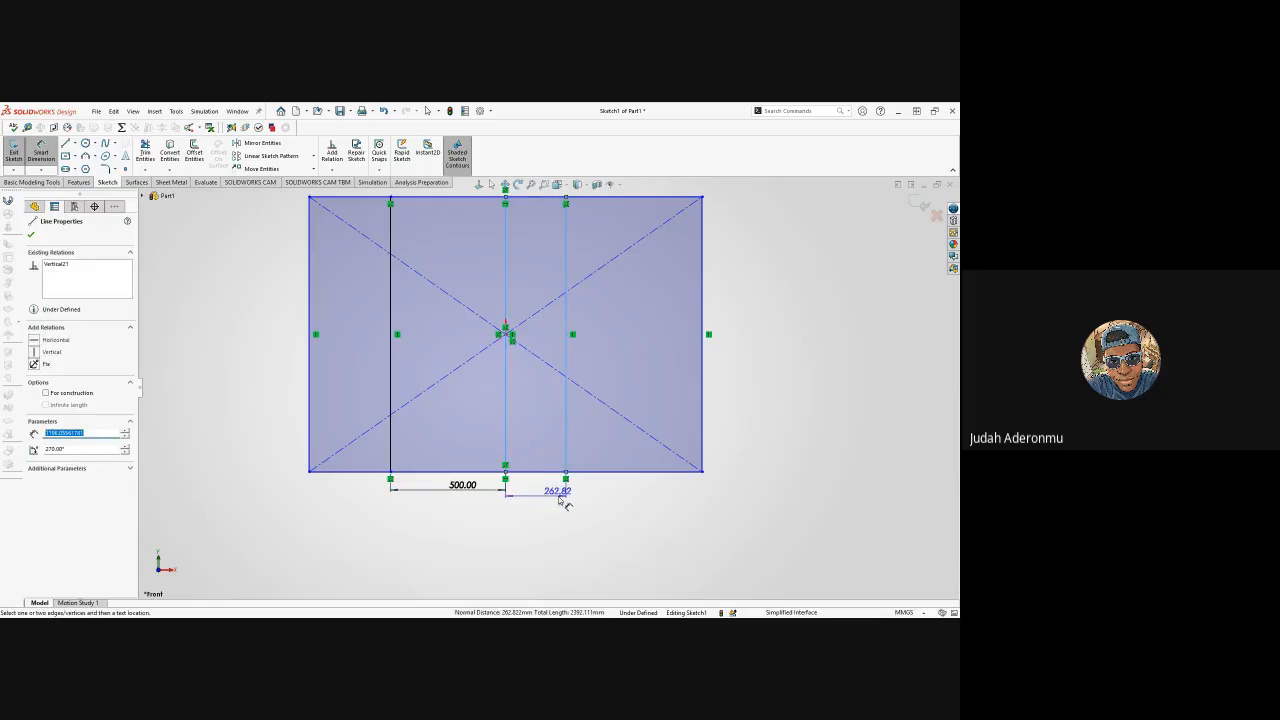
left_click(566, 502)
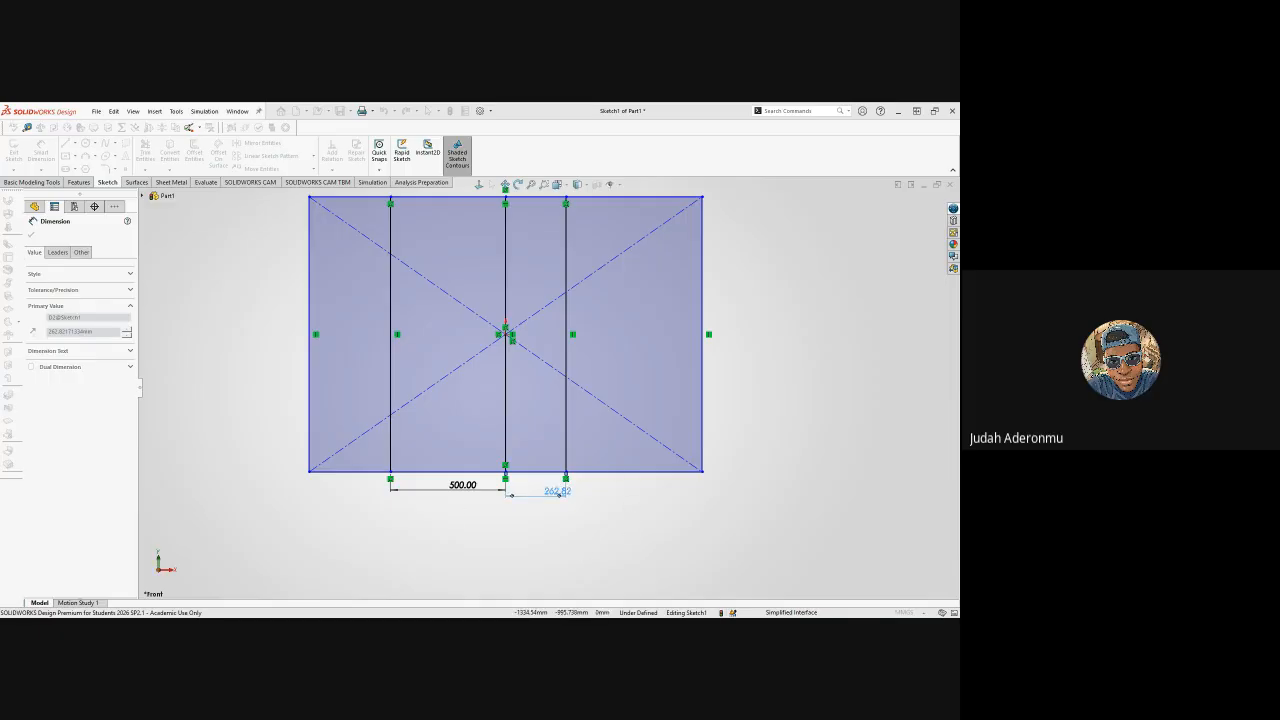
- Link the right spacing dimension to the left spacing dimension with the equation ="D1@Sketch1"
double_click(557, 491)
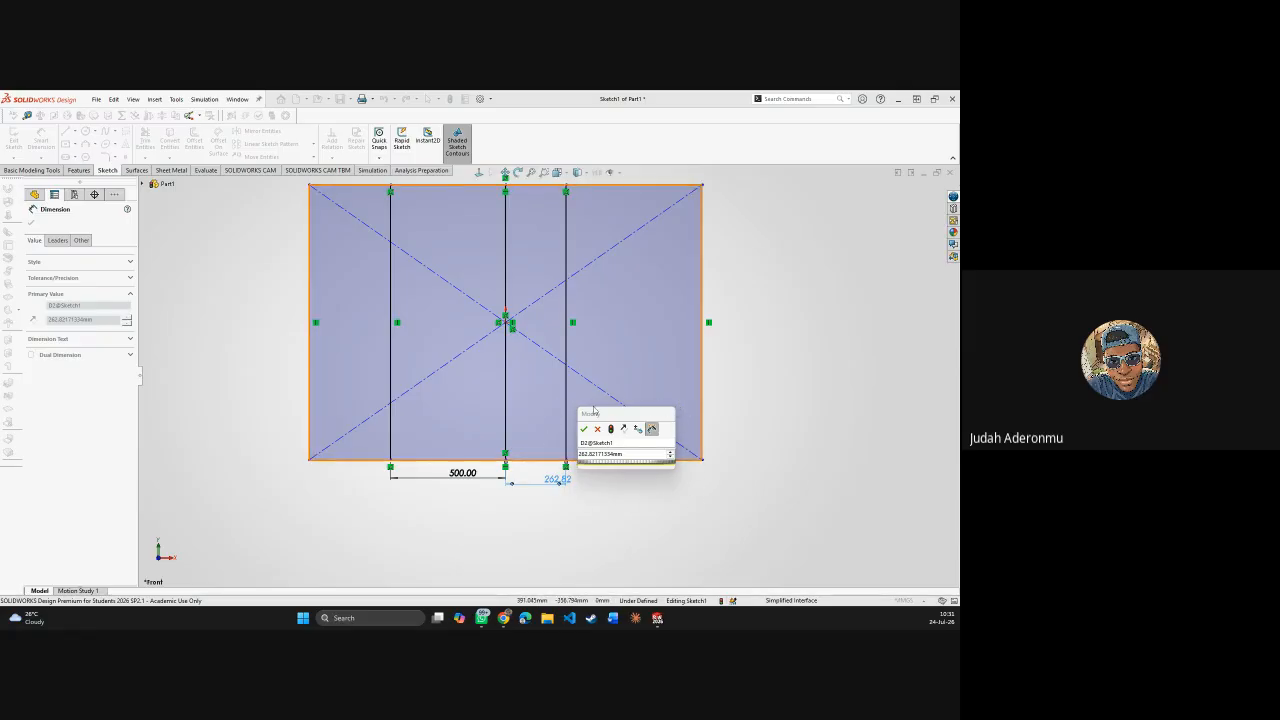
left_click(643, 456)
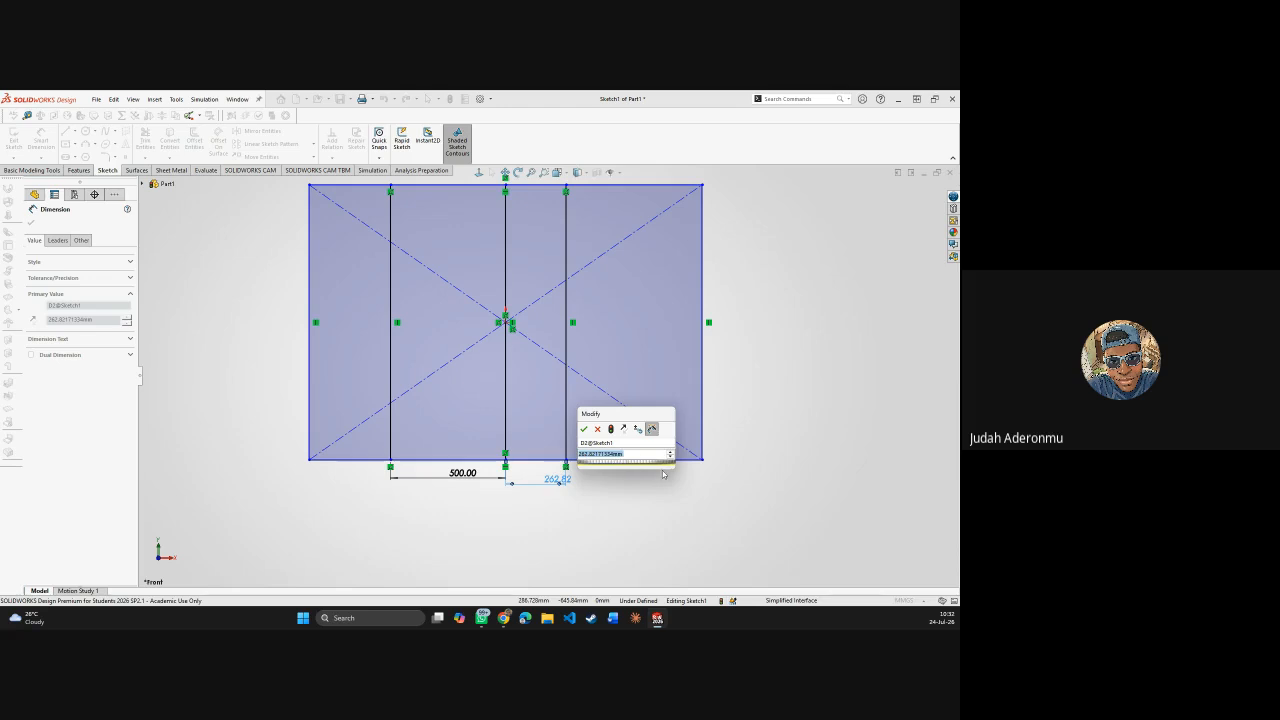
type("=")
mouse_move(628, 474)
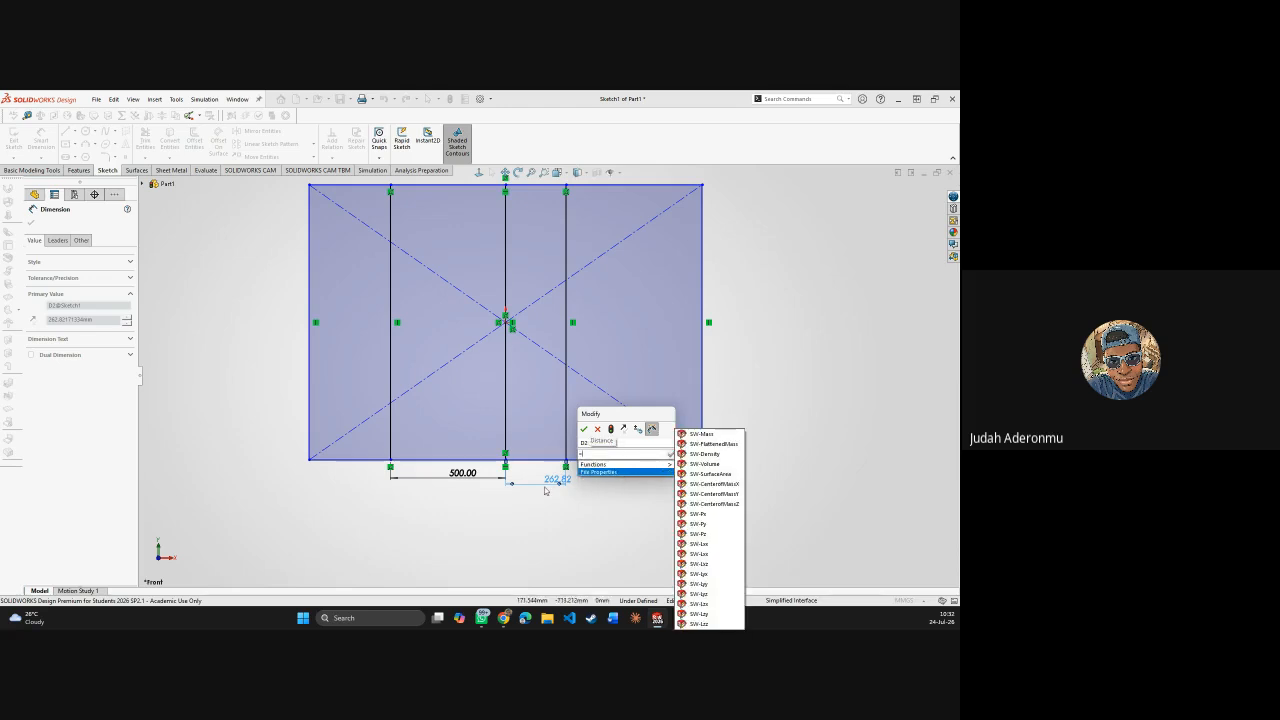
left_click(455, 476)
left_click(584, 430)
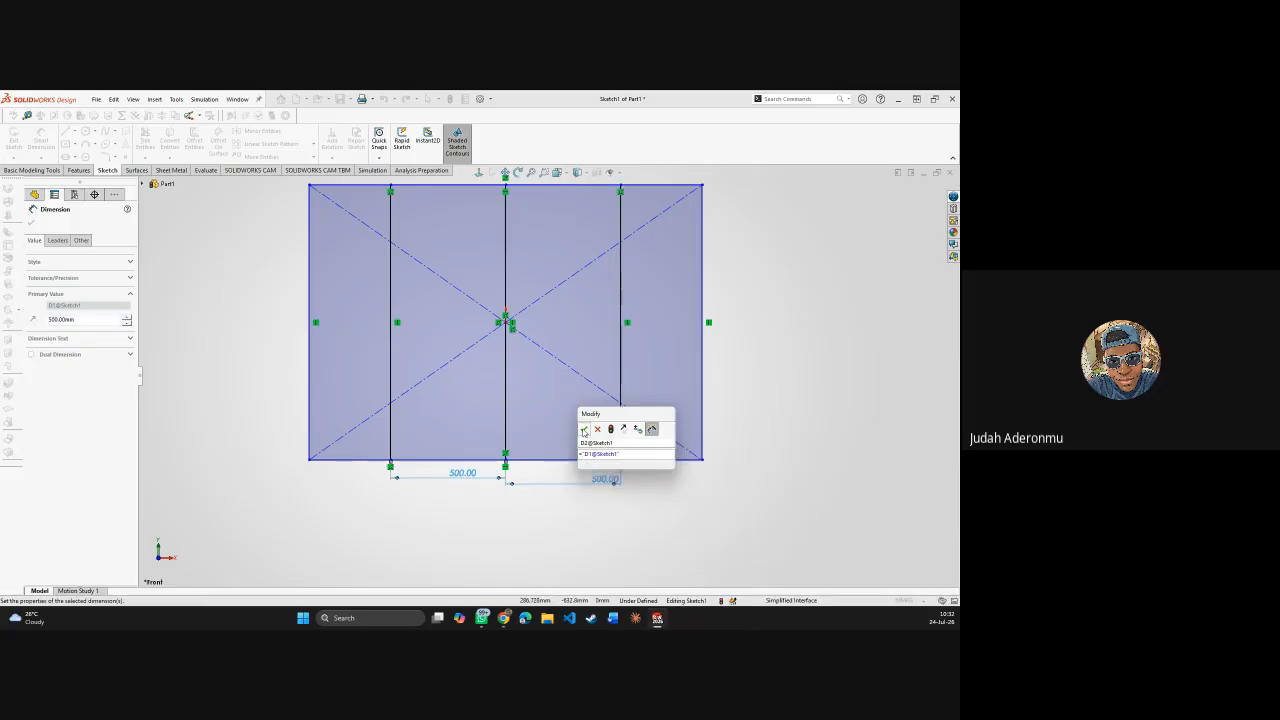
left_click(694, 497)
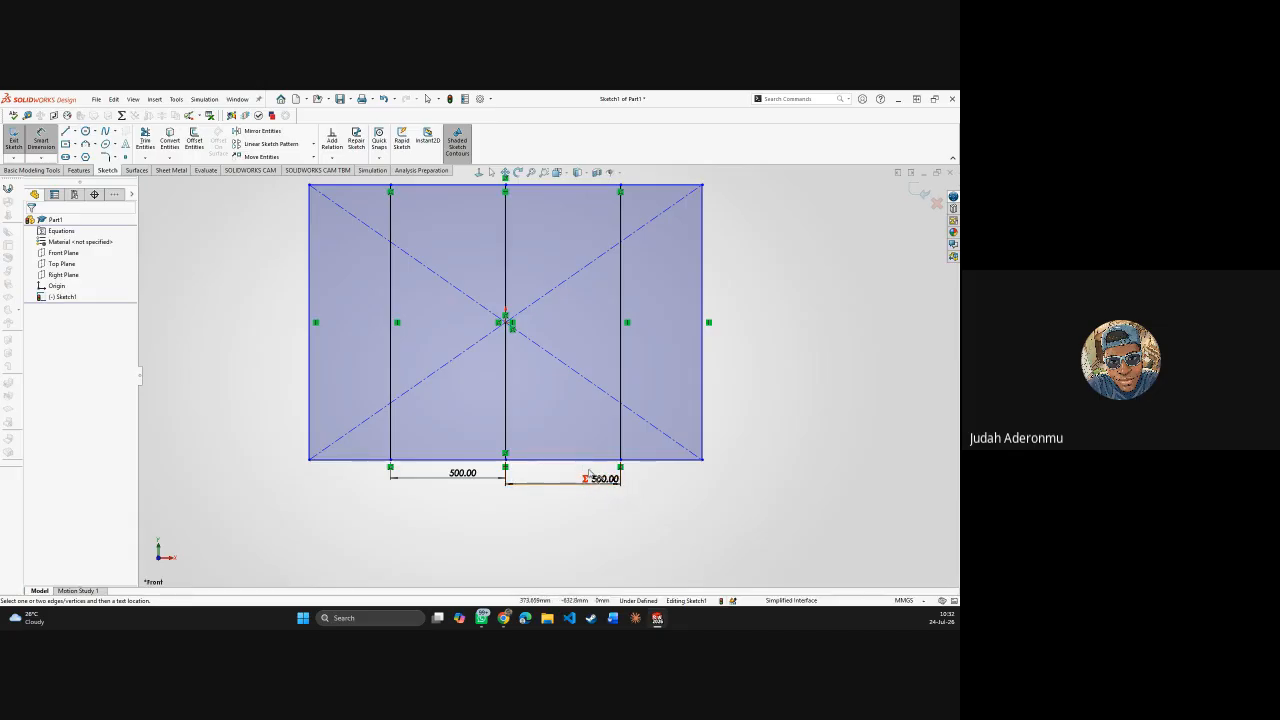
- Set the left spacing dimension, between the left inner vertical line and the center line, to 600 mm
double_click(470, 476)
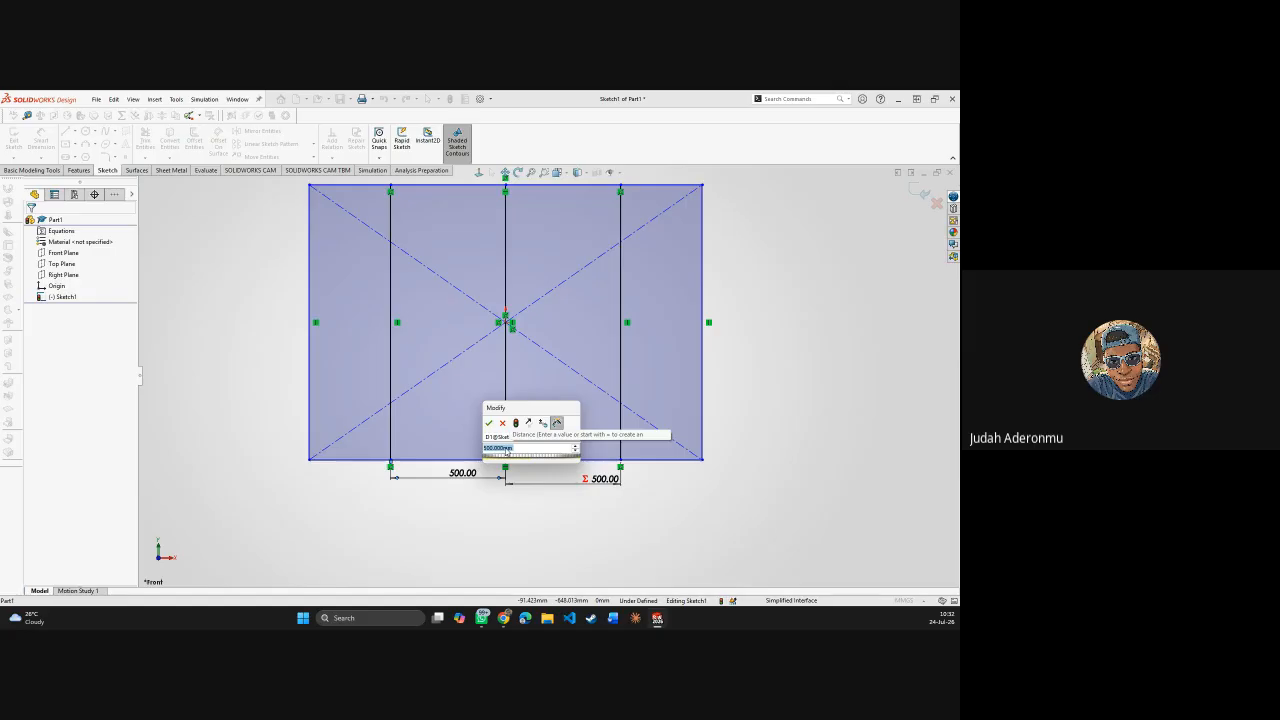
type("600")
key("Return")
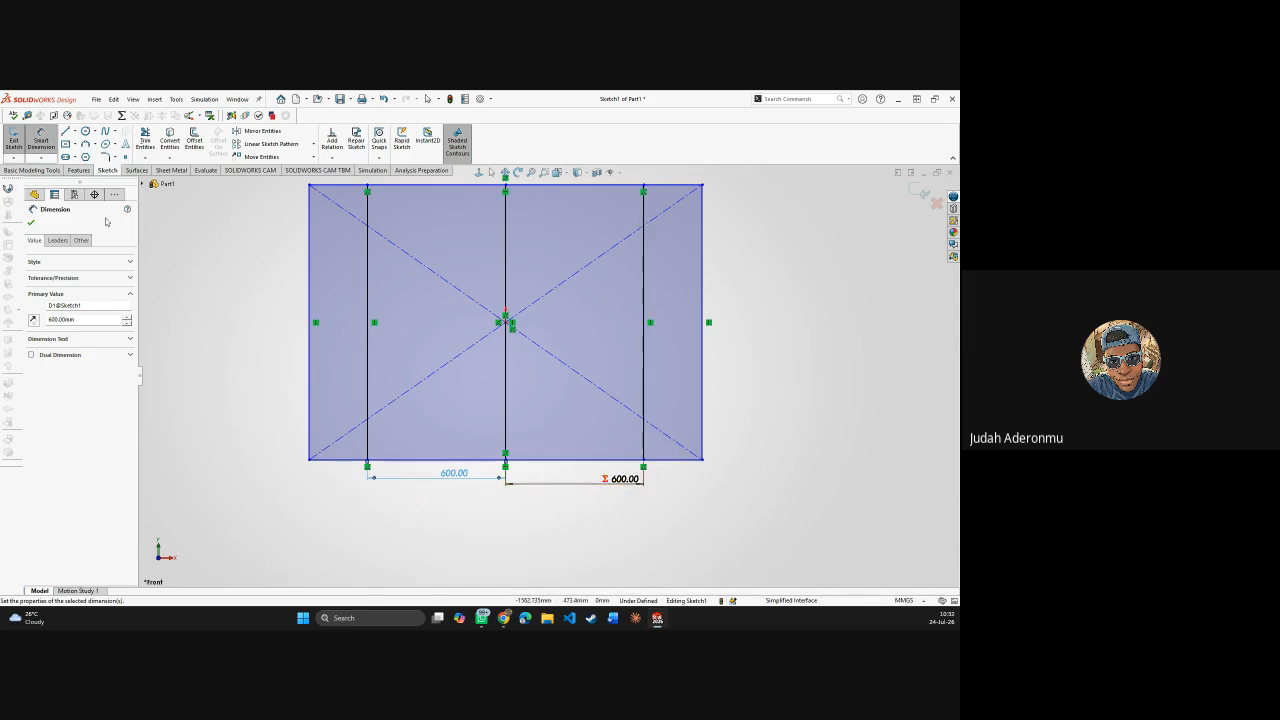
left_click(334, 158)
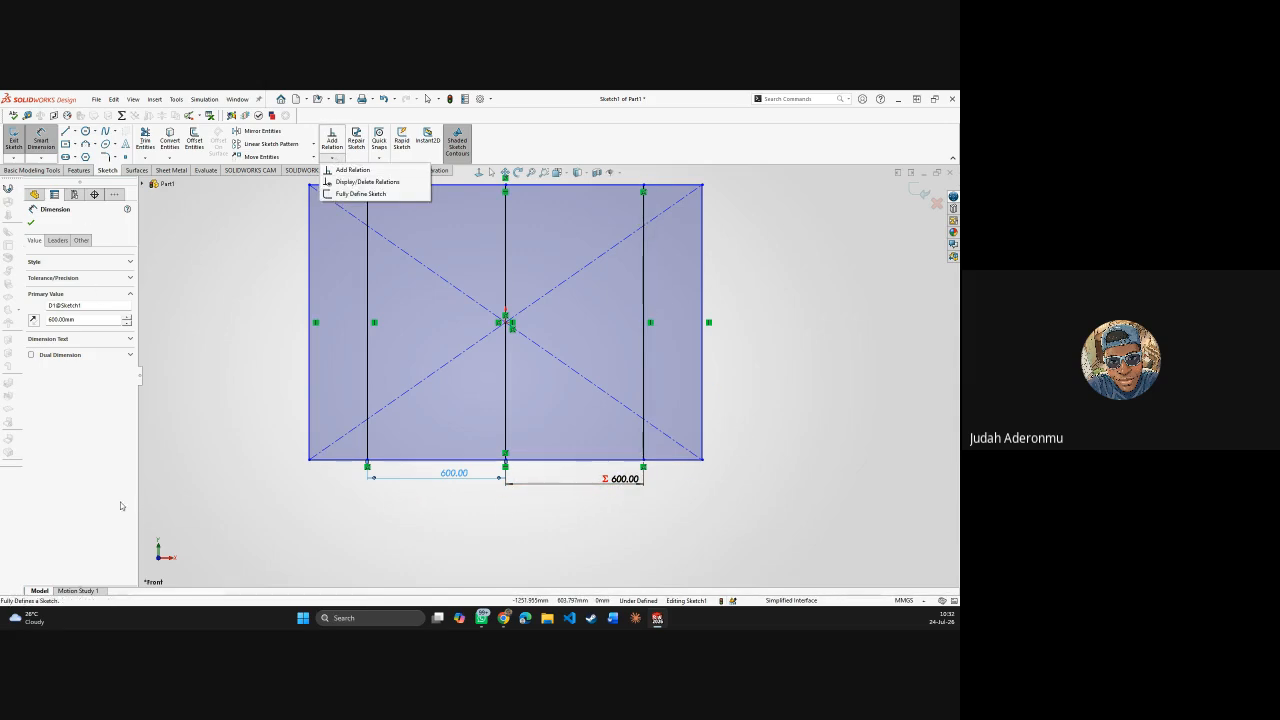
- Delete both spacing dimensions below the rectangle
left_click(618, 481)
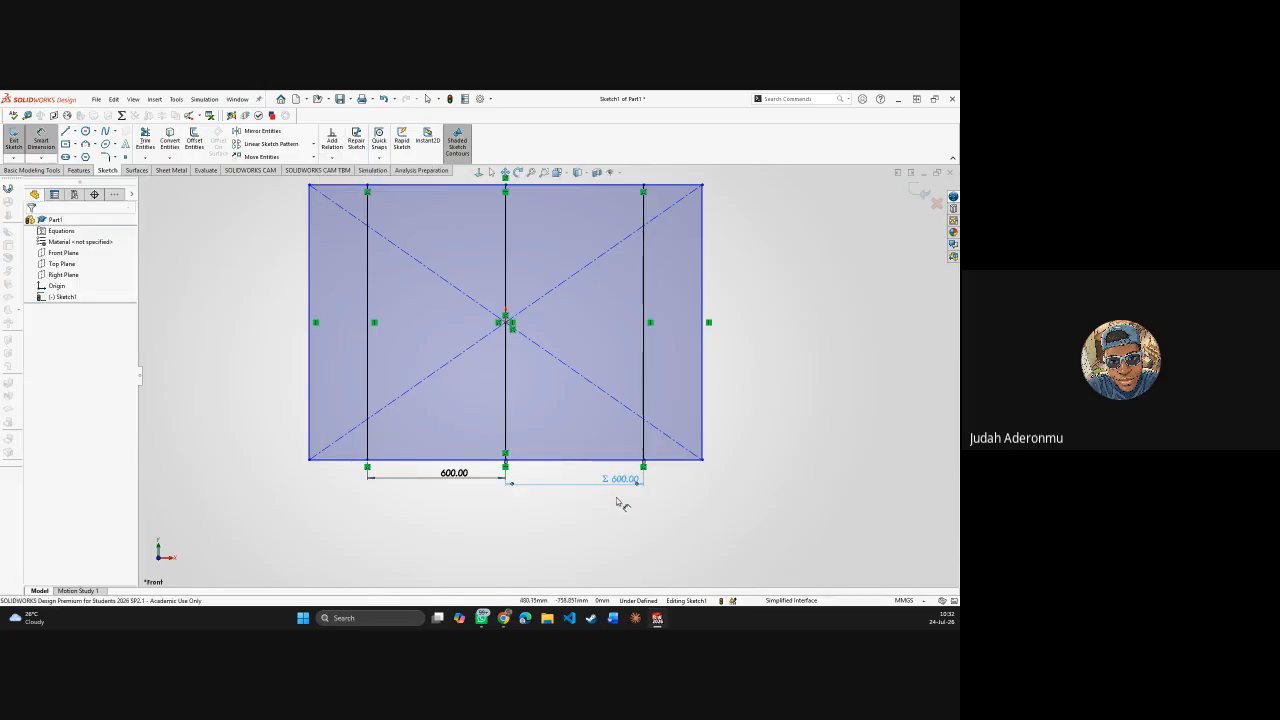
key("Delete")
left_click(483, 480)
key("Delete")
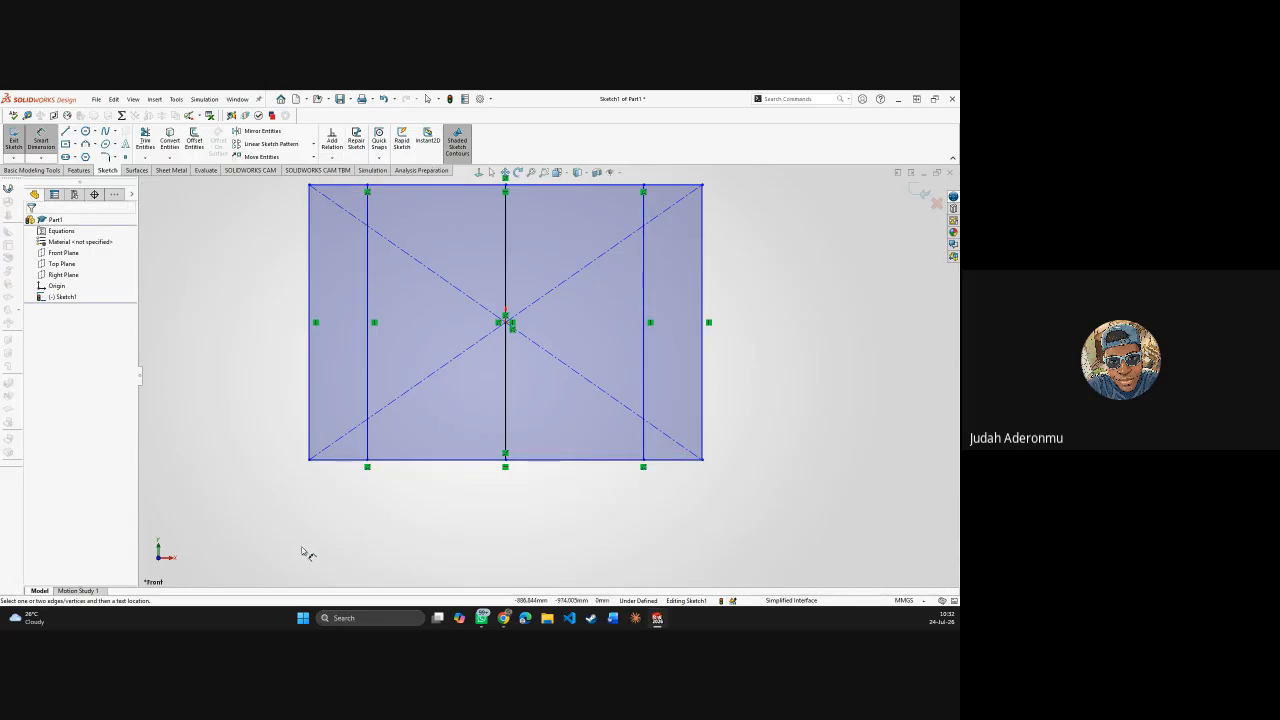
- Sketch a full-width horizontal line below the origin, from the rectangle's left edge to its right edge
key("l")
left_click(309, 377)
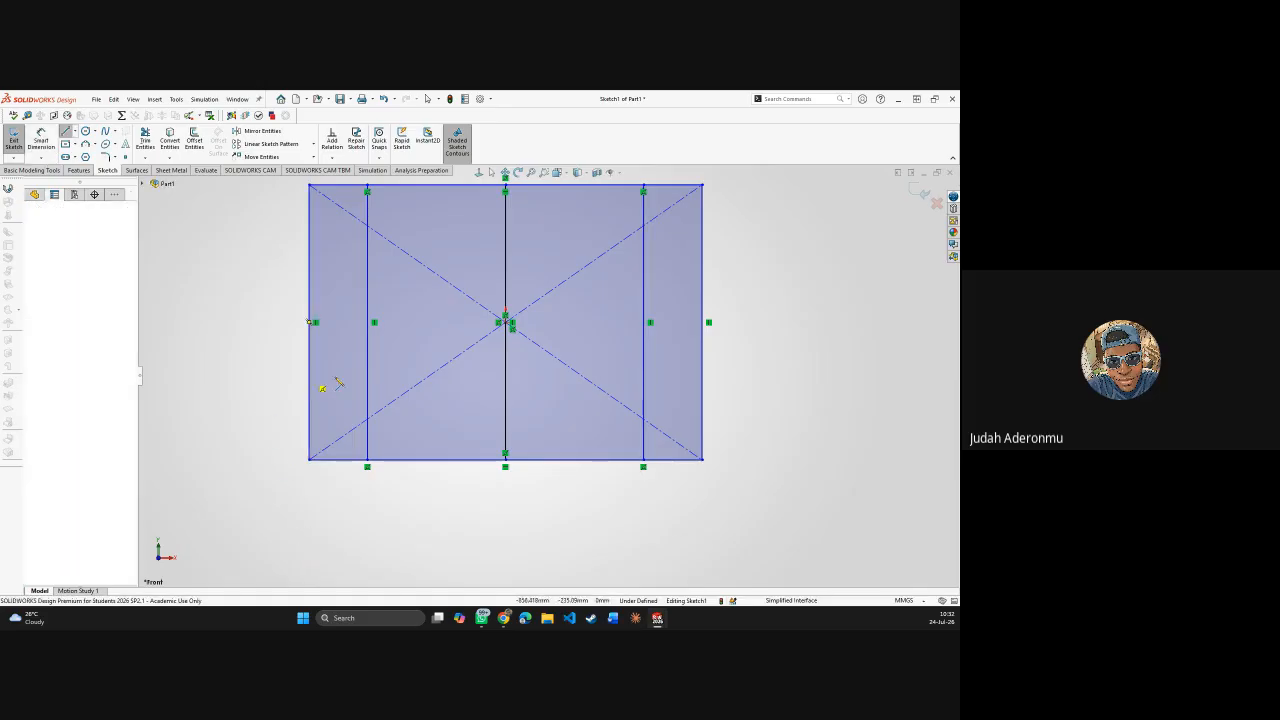
left_click(703, 377)
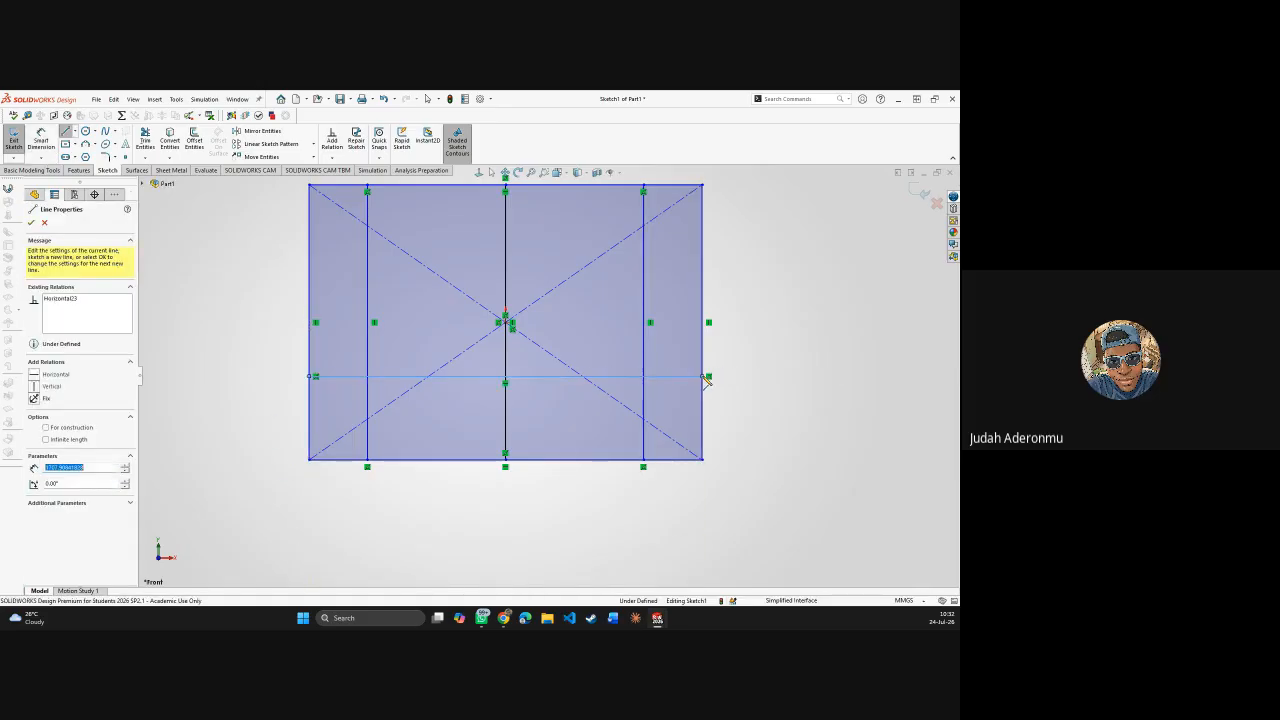
key("Escape")
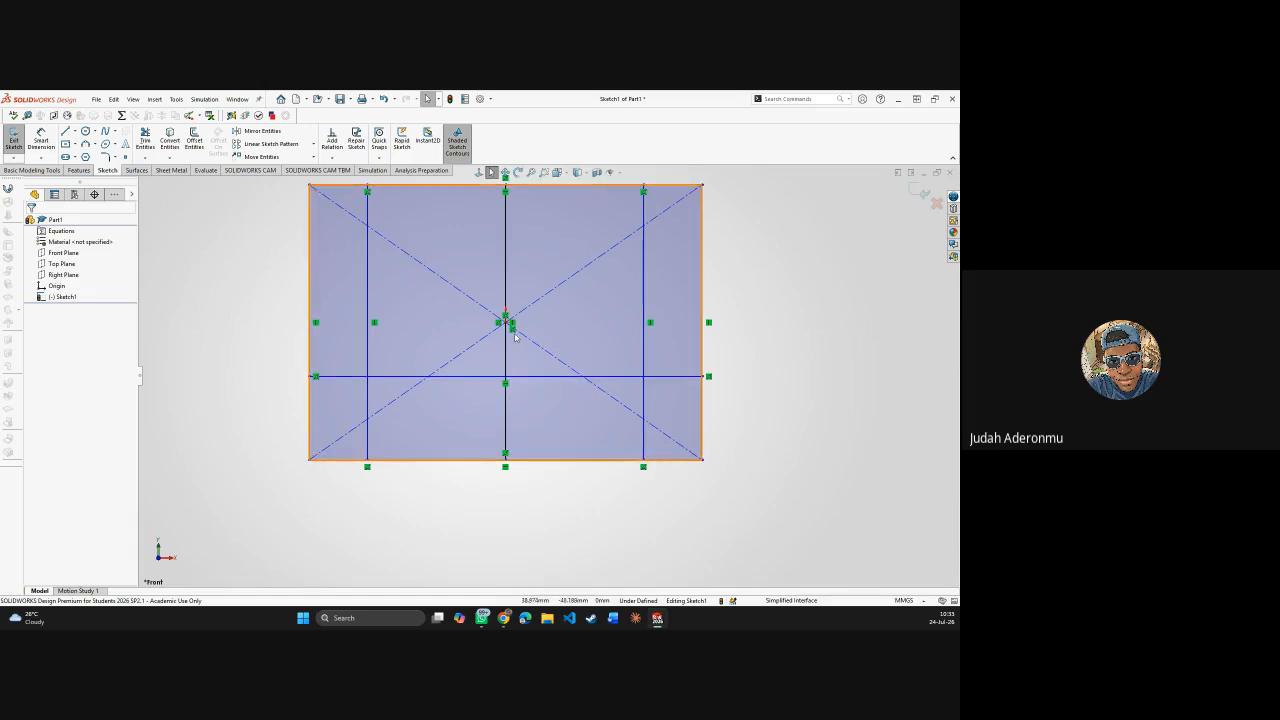
- Try a coincident relation between the origin and the full-width horizontal line, and undo it
left_click(511, 380)
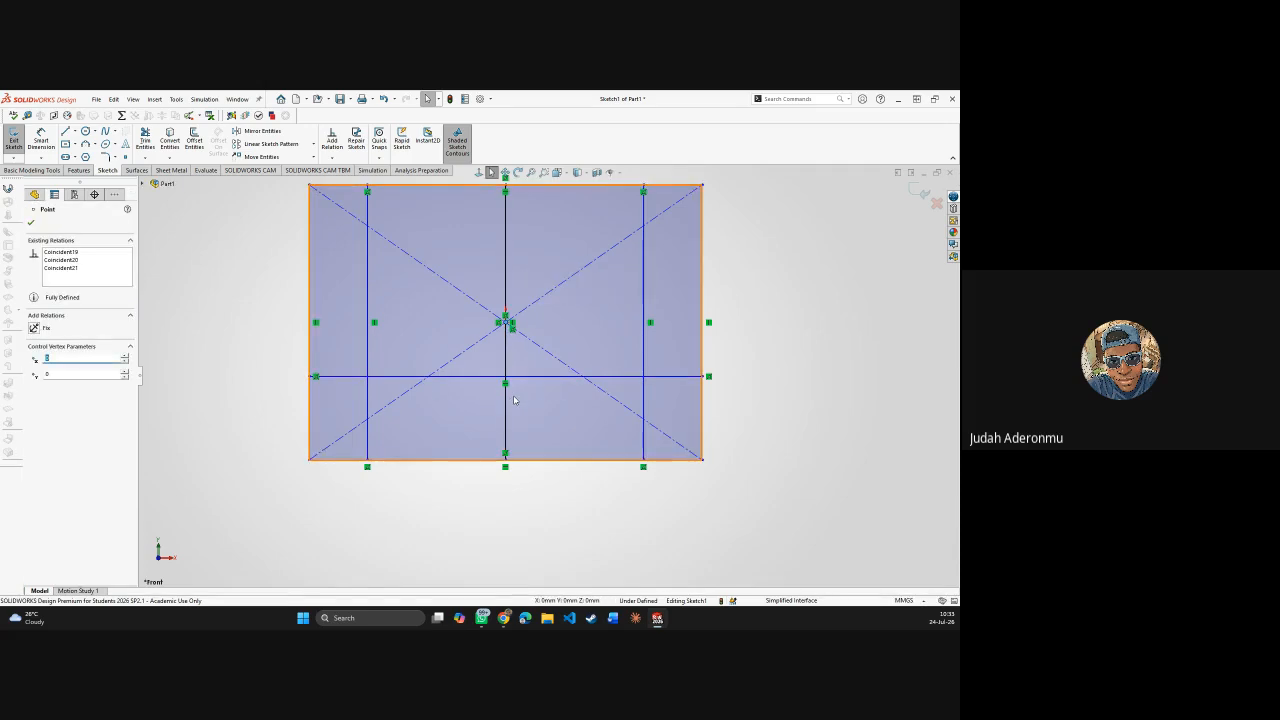
left_click(537, 377, "ctrl")
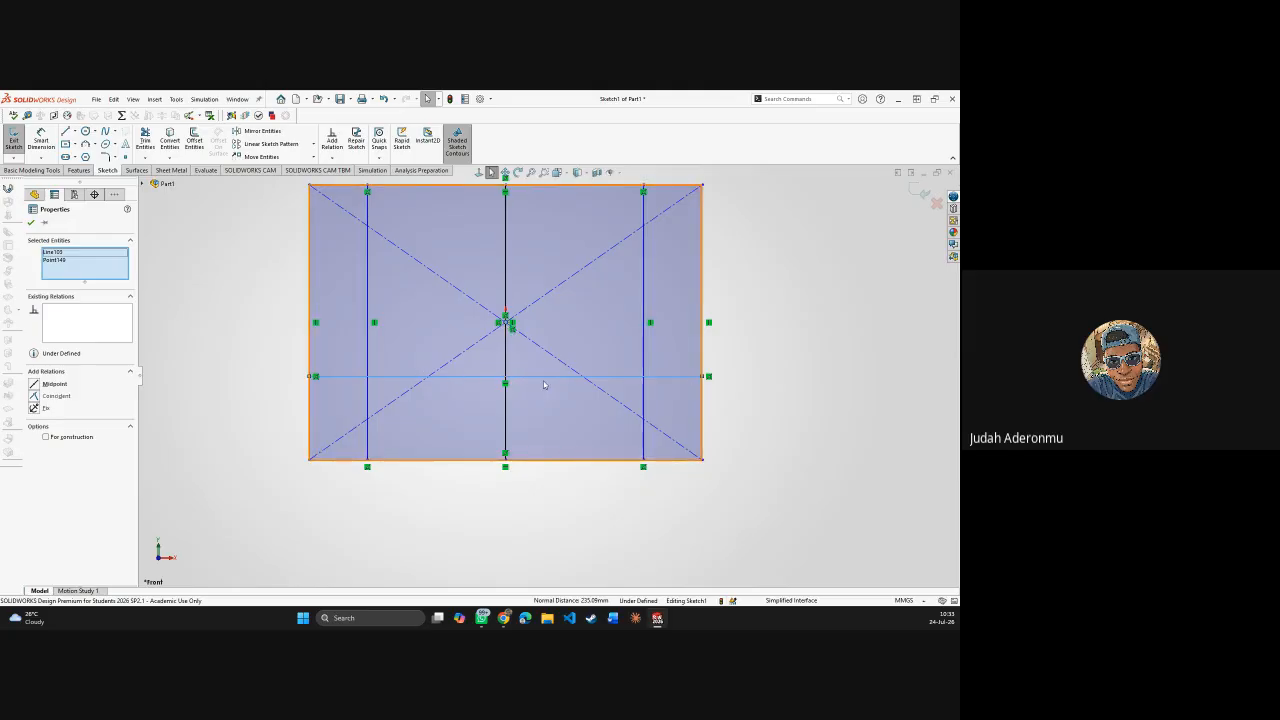
left_click(34, 396)
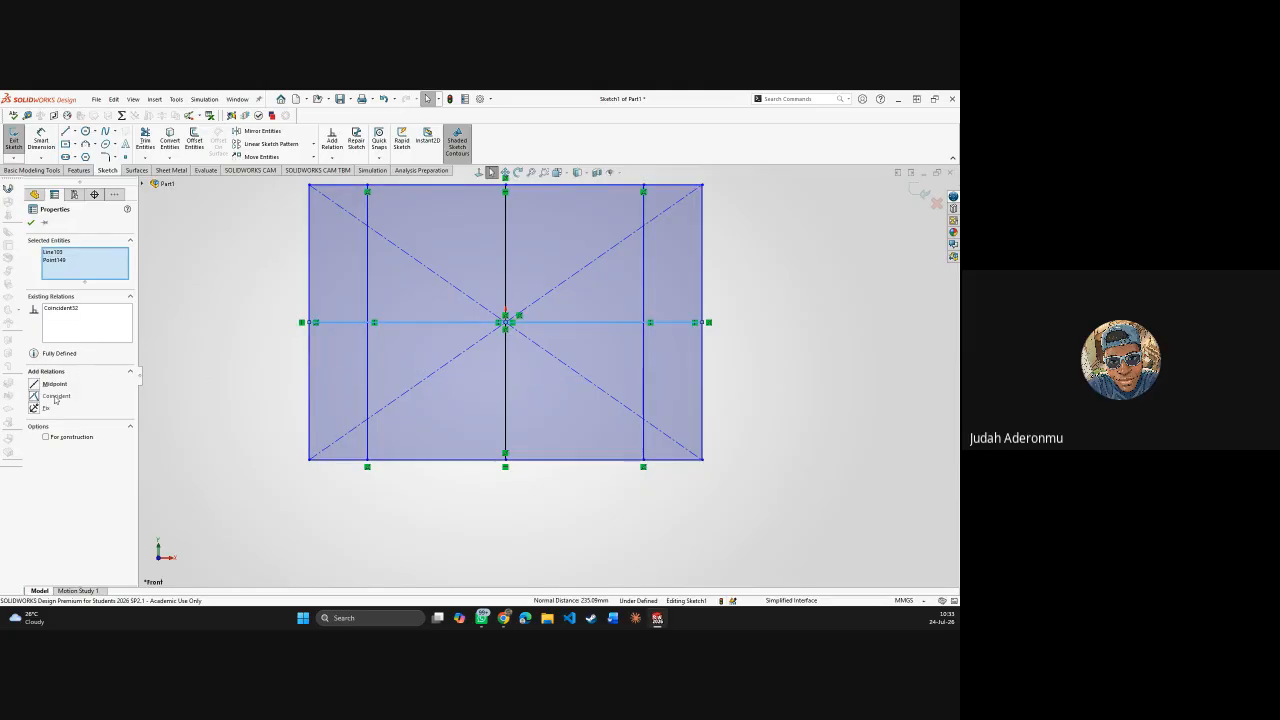
left_click(905, 371)
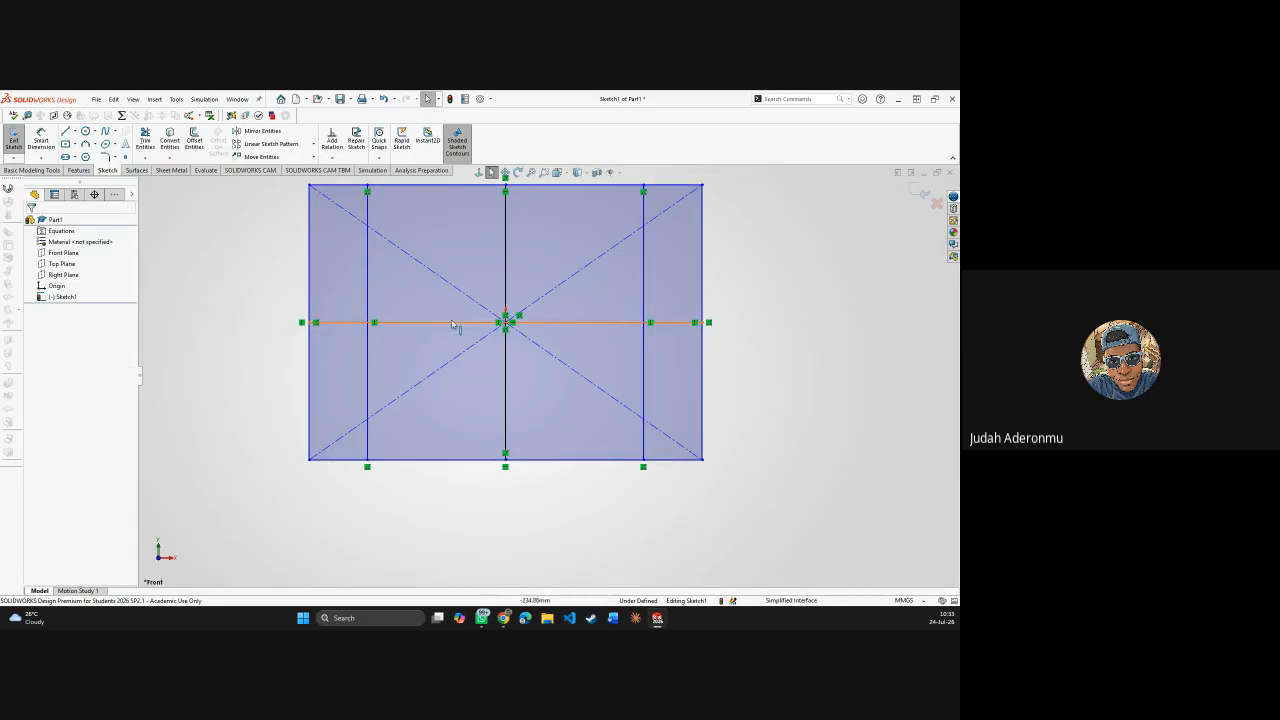
left_click_drag(603, 322, 600, 376)
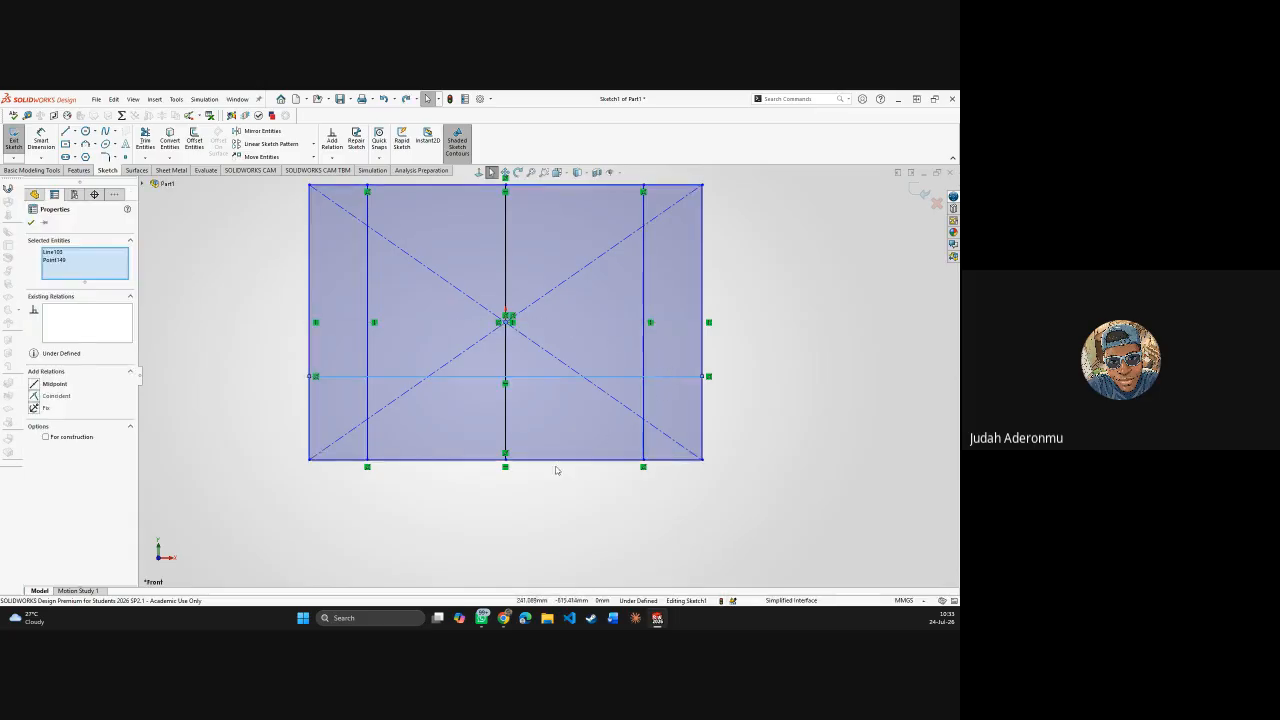
- Select the full-width horizontal line together with the rectangle's lower edge and examine the relations available for them
left_click(523, 468)
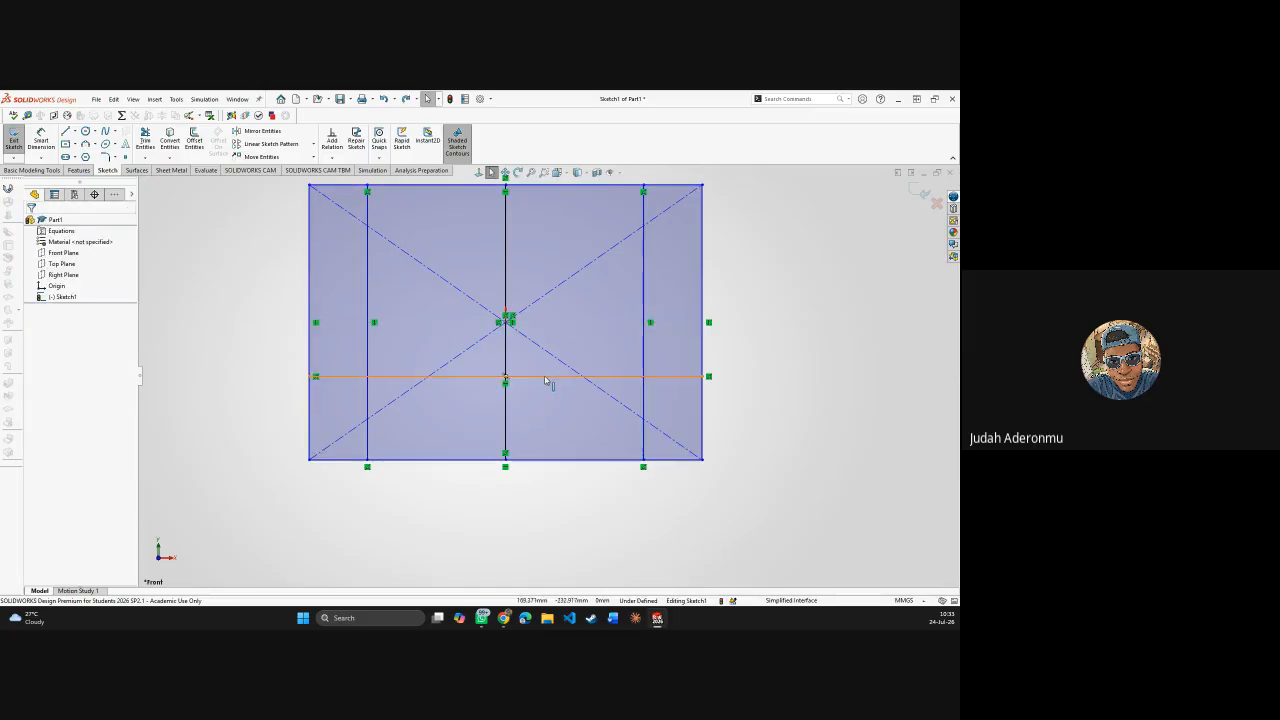
left_click(546, 379)
left_click(534, 462, "ctrl")
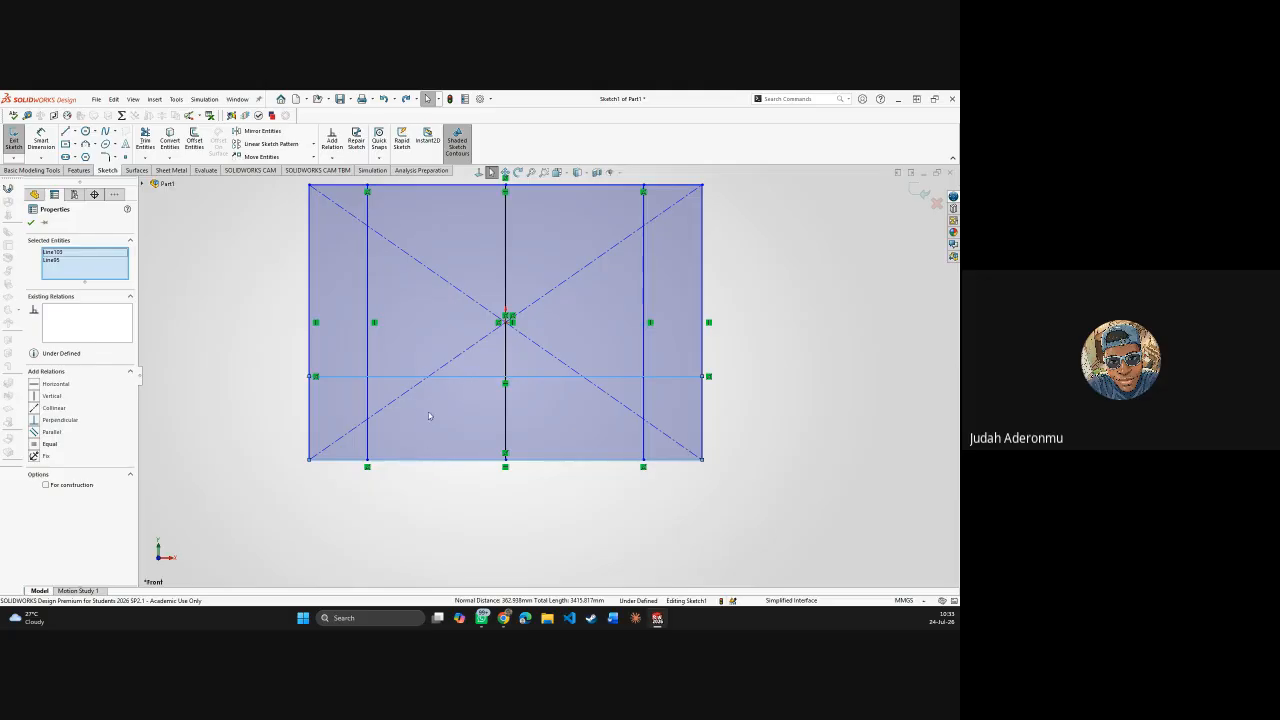
- Delete the full-width horizontal line below the origin
left_click(420, 490)
left_click(470, 377)
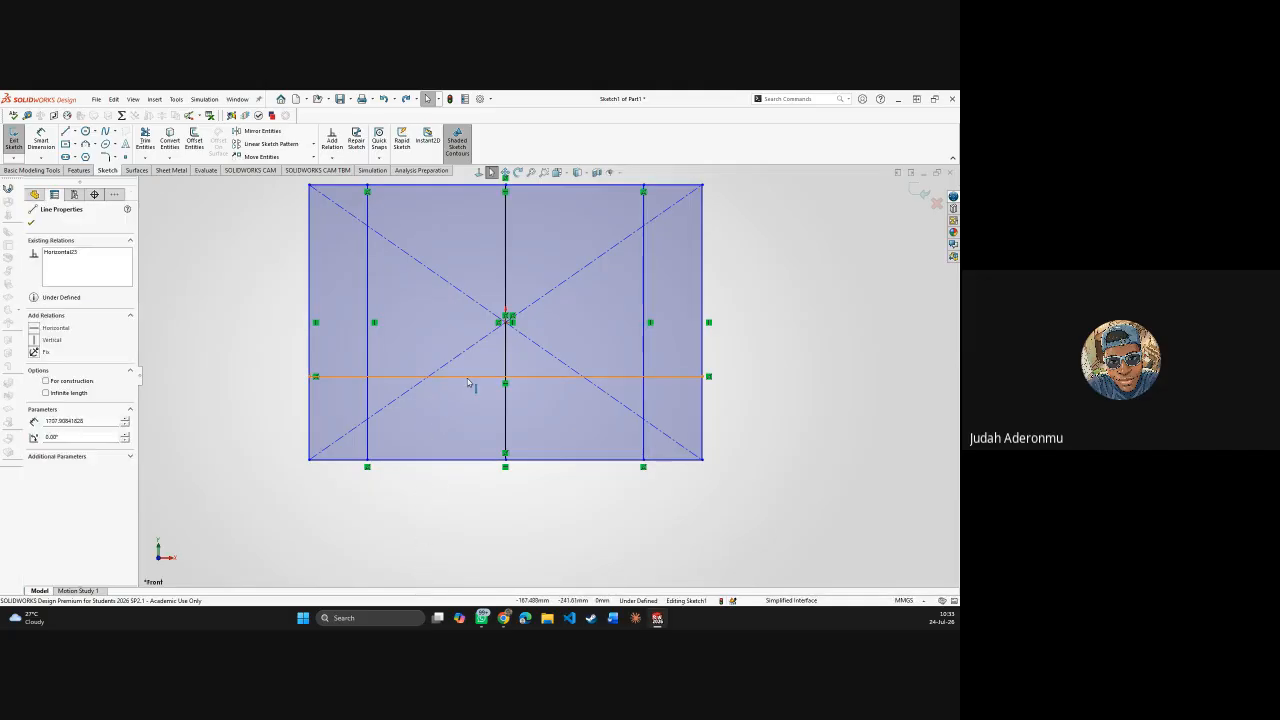
key("Delete")
- Sketch two separate horizontal lines below the rectangle at different heights, a left one about 1055 mm long and a longer right one
key("z")
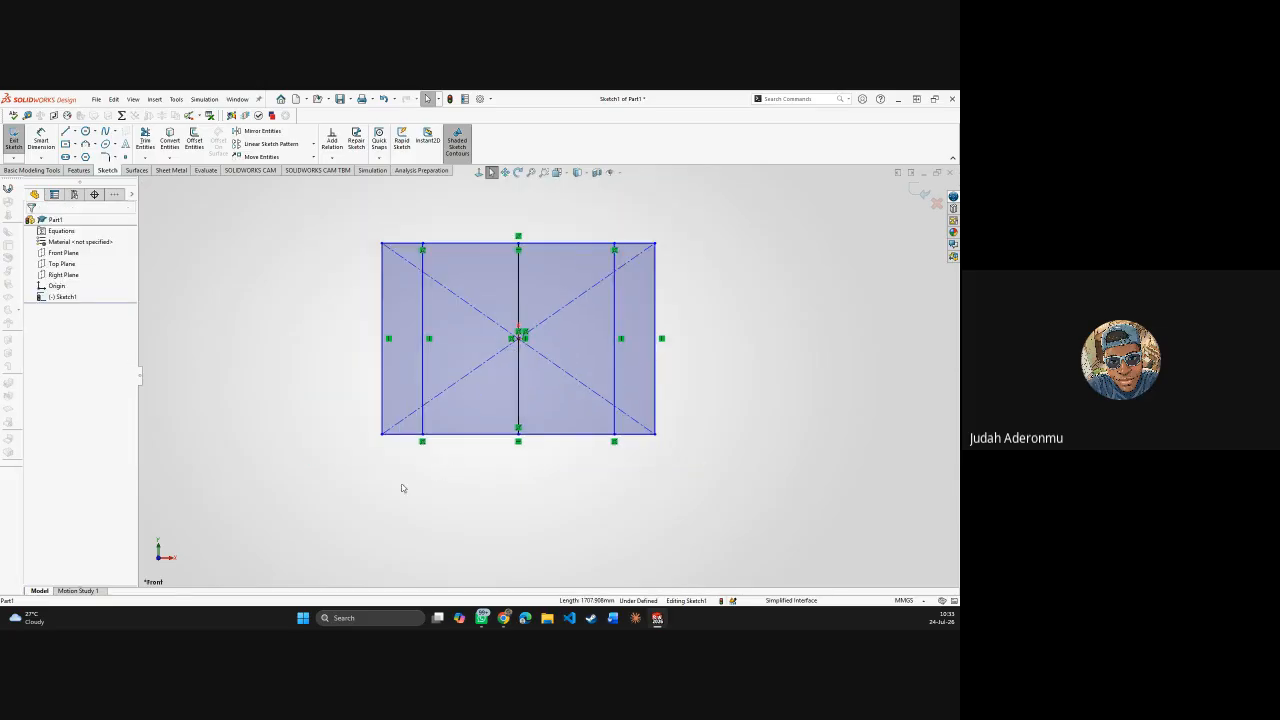
key("l")
left_click(251, 495)
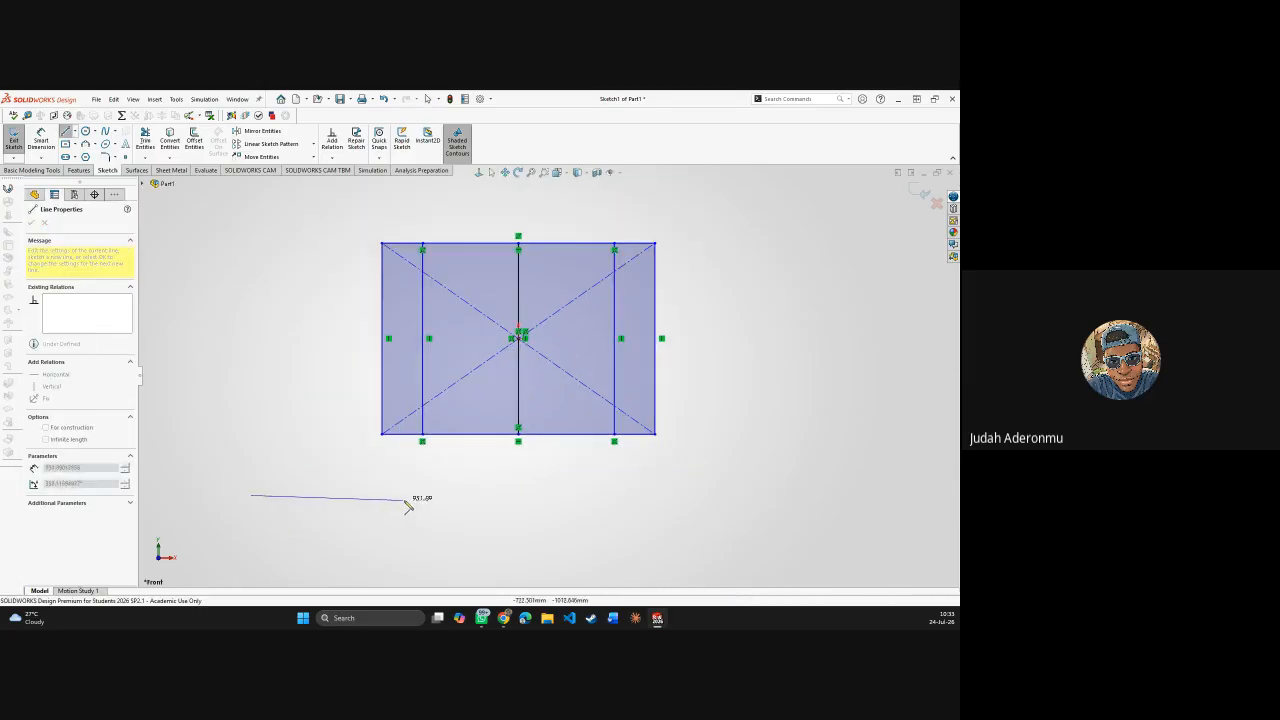
left_click(421, 495)
key("Escape")
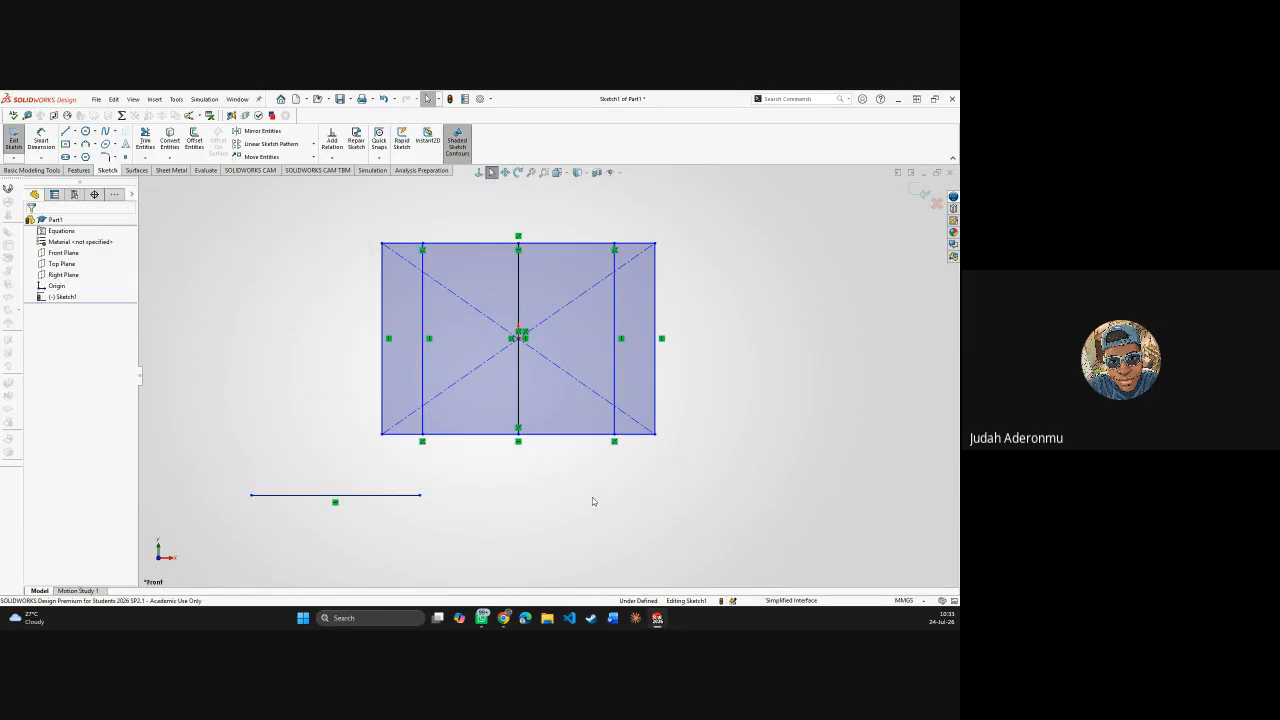
key("l")
left_click(562, 468)
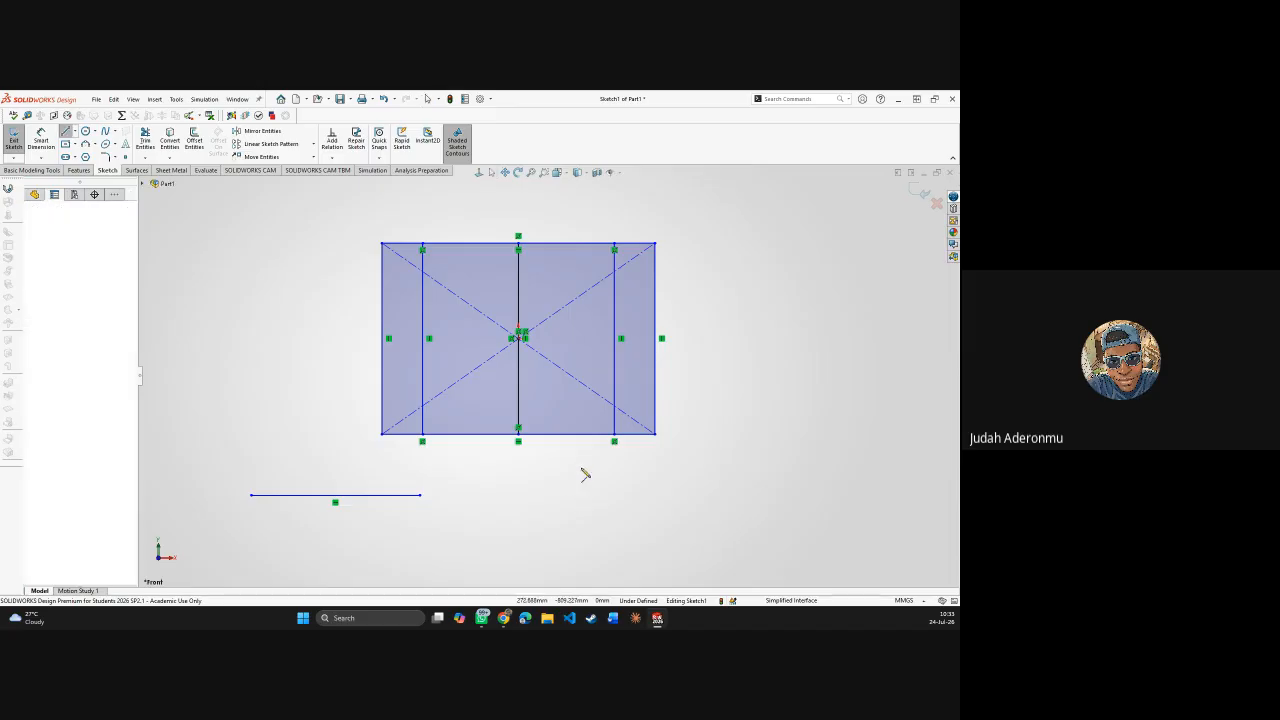
left_click(774, 472)
key("Escape")
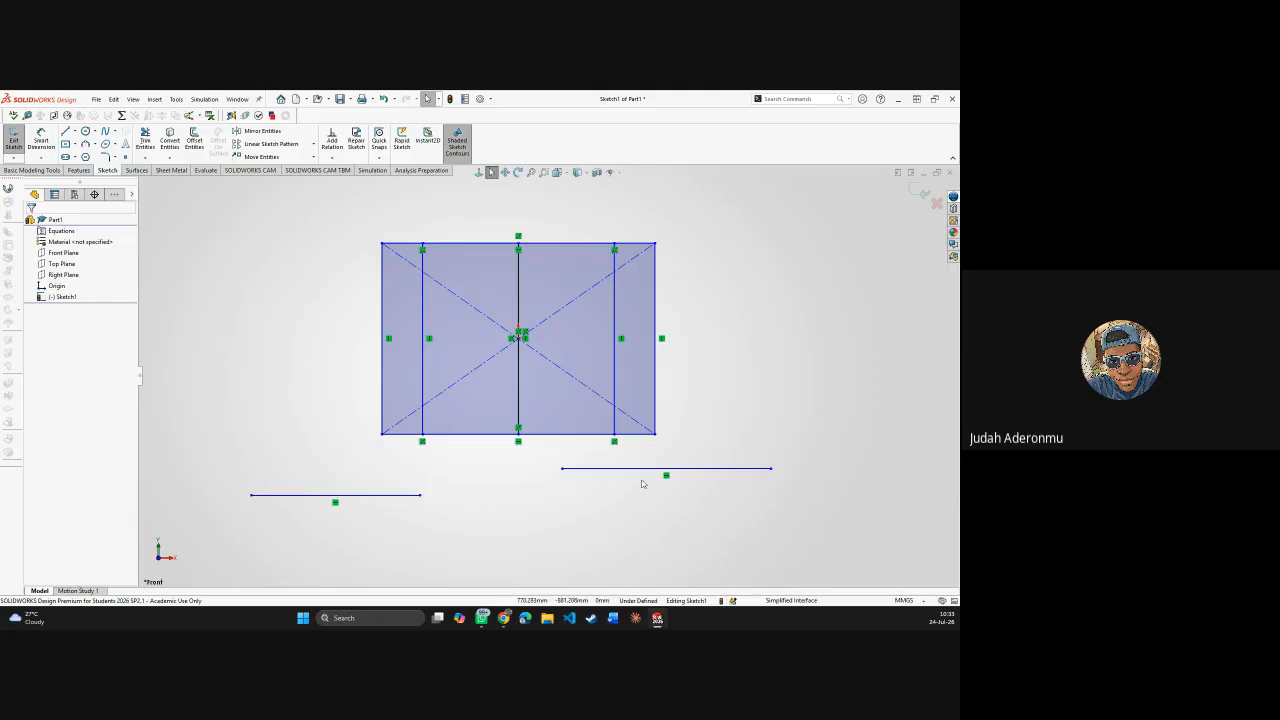
- Add a collinear relation between the left and right horizontal lines below the rectangle
mouse_move(648, 469)
left_mouse_down()
mouse_move(648, 497)
mouse_move(633, 473)
left_mouse_up()
left_click(679, 522)
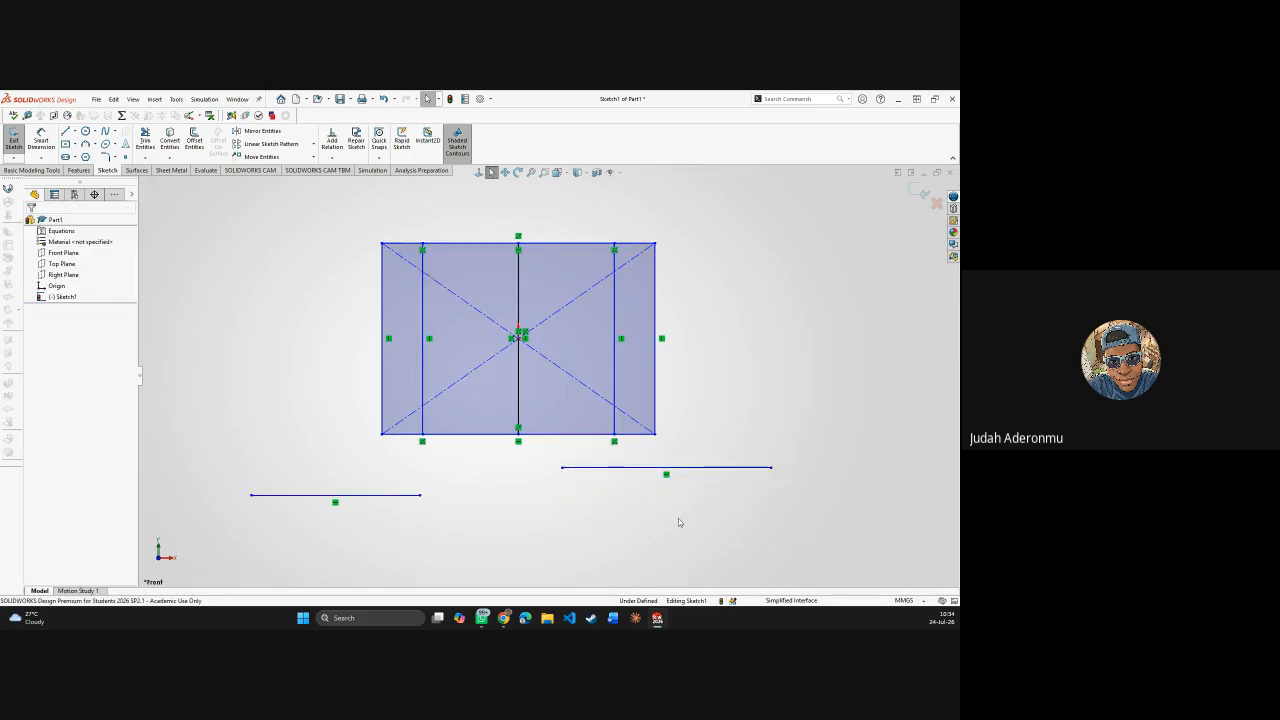
left_click(374, 495)
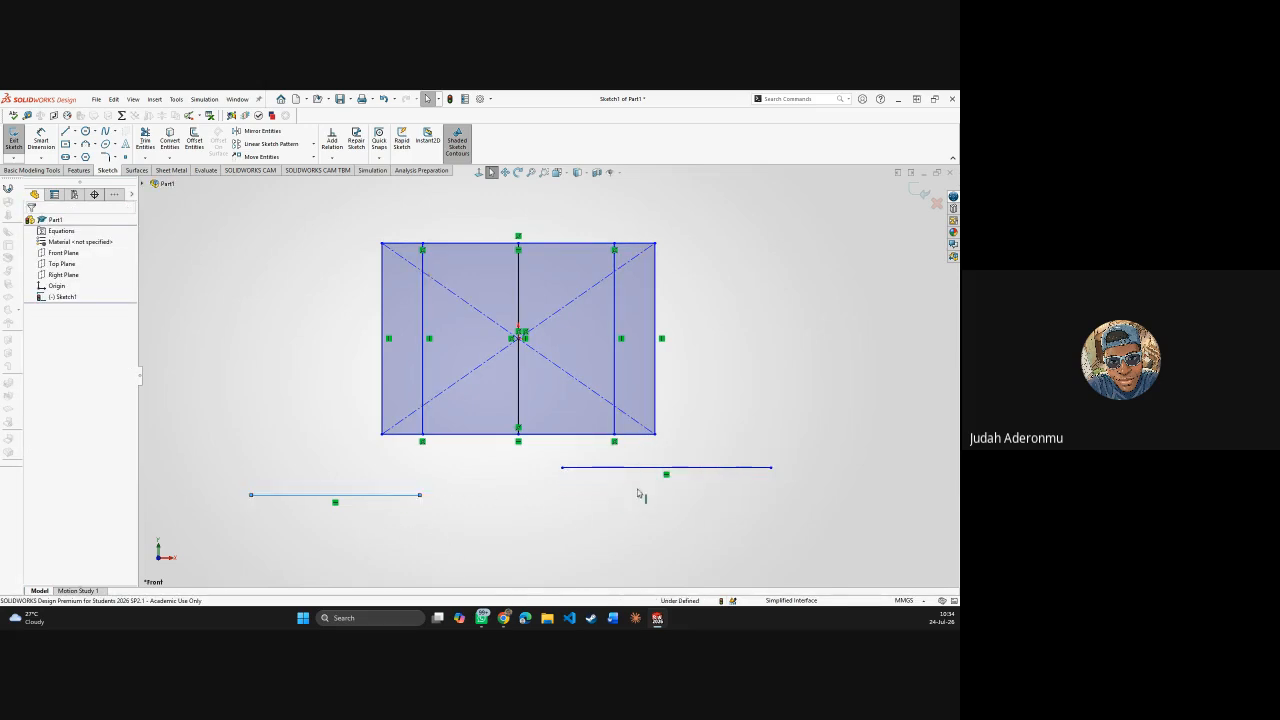
left_click(650, 468, "ctrl")
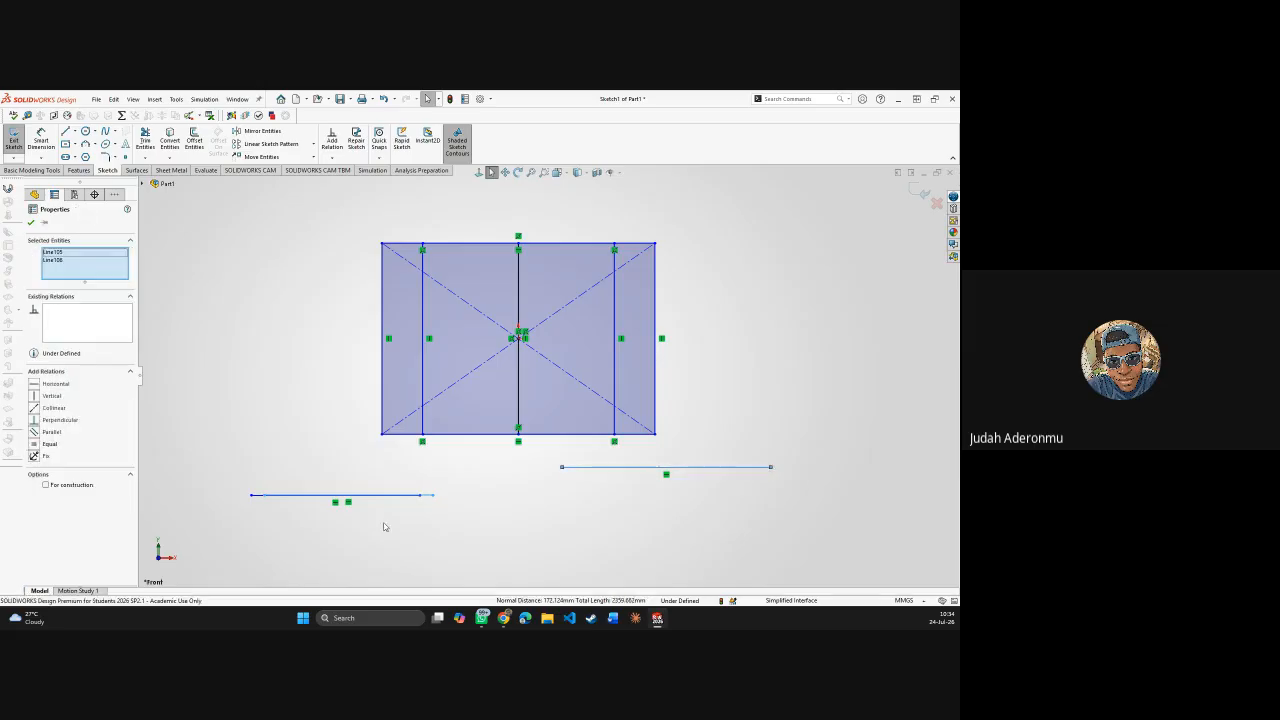
left_click(37, 408)
left_click(530, 545)
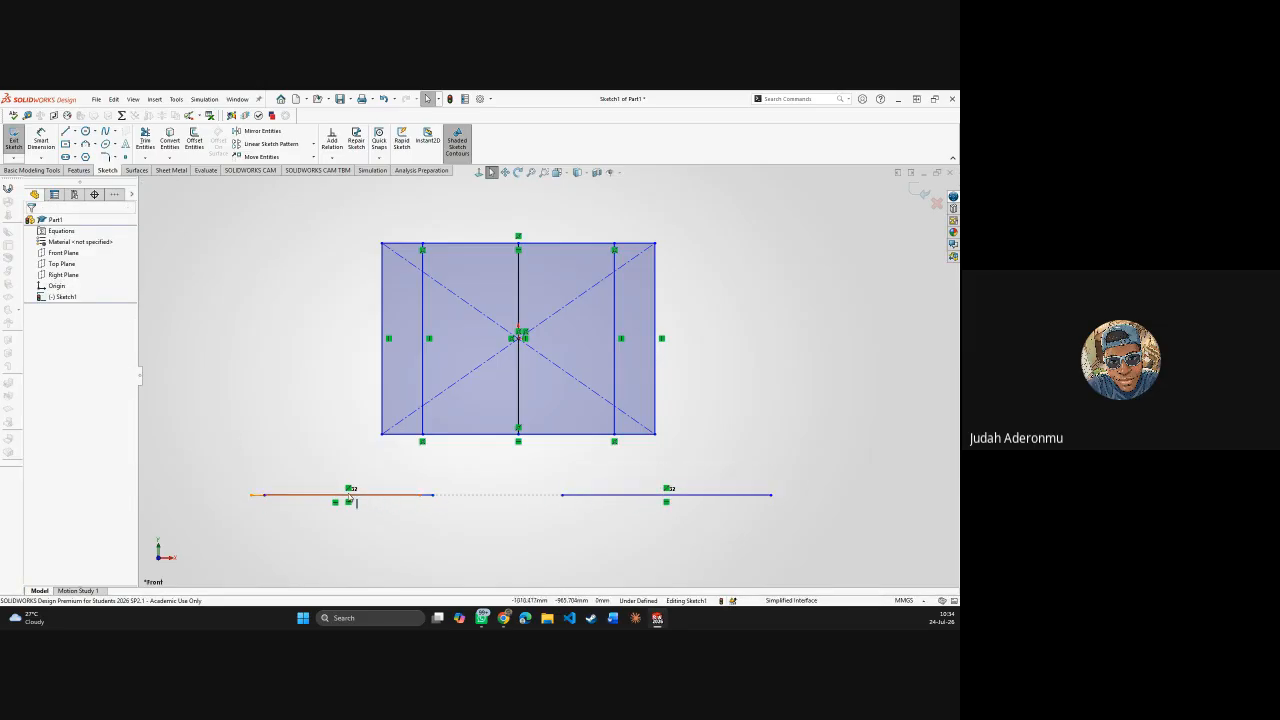
- Pull the overlapping duplicate upward off the left horizontal line and delete it
left_click_drag(349, 496, 293, 466)
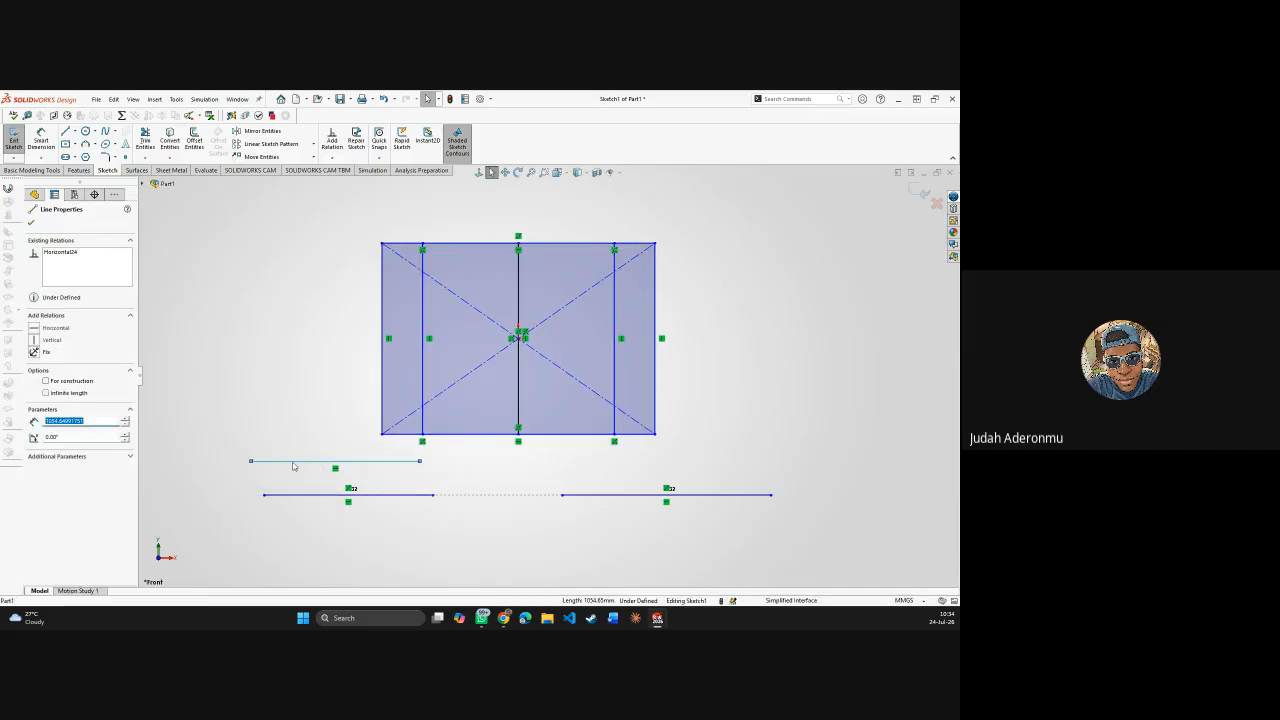
key("Delete")
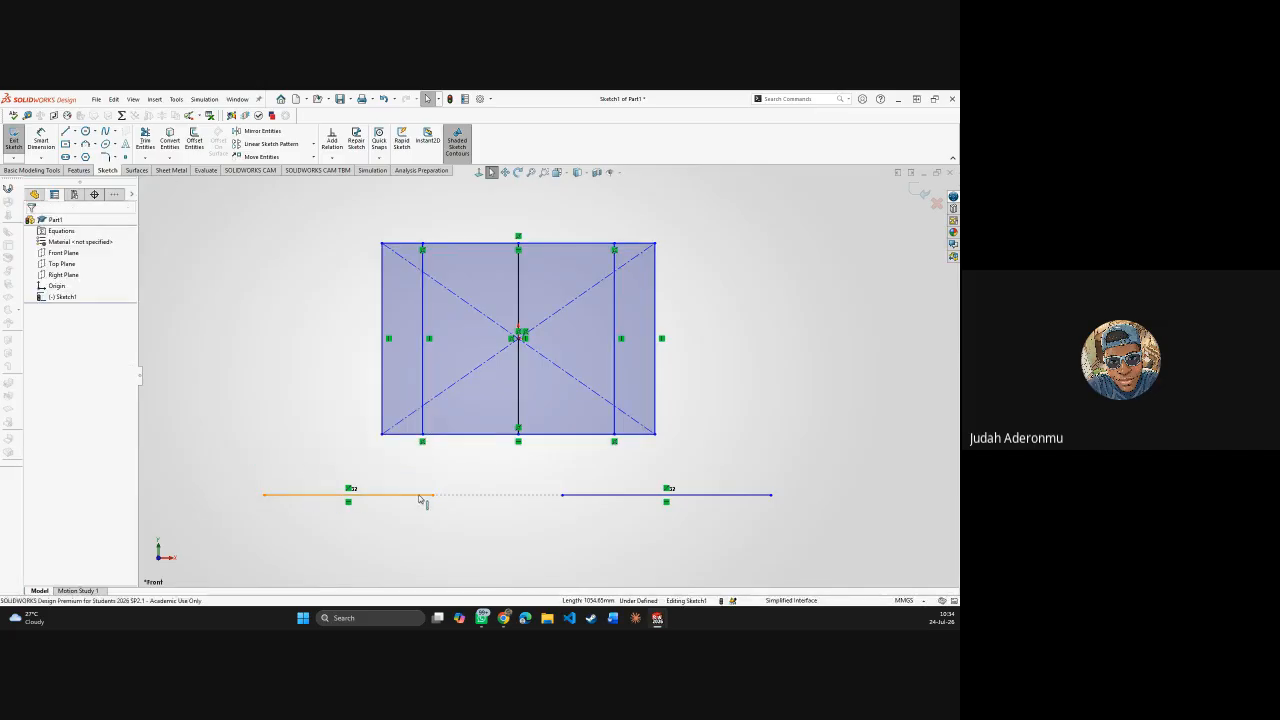
- Move the two collinear horizontal lines below the rectangle slightly downward, and delete both of them
mouse_move(420, 499)
left_mouse_down()
mouse_move(418, 476)
mouse_move(410, 507)
mouse_move(413, 470)
mouse_move(400, 533)
mouse_move(402, 511)
mouse_move(414, 517)
left_mouse_up()
left_click(543, 520)
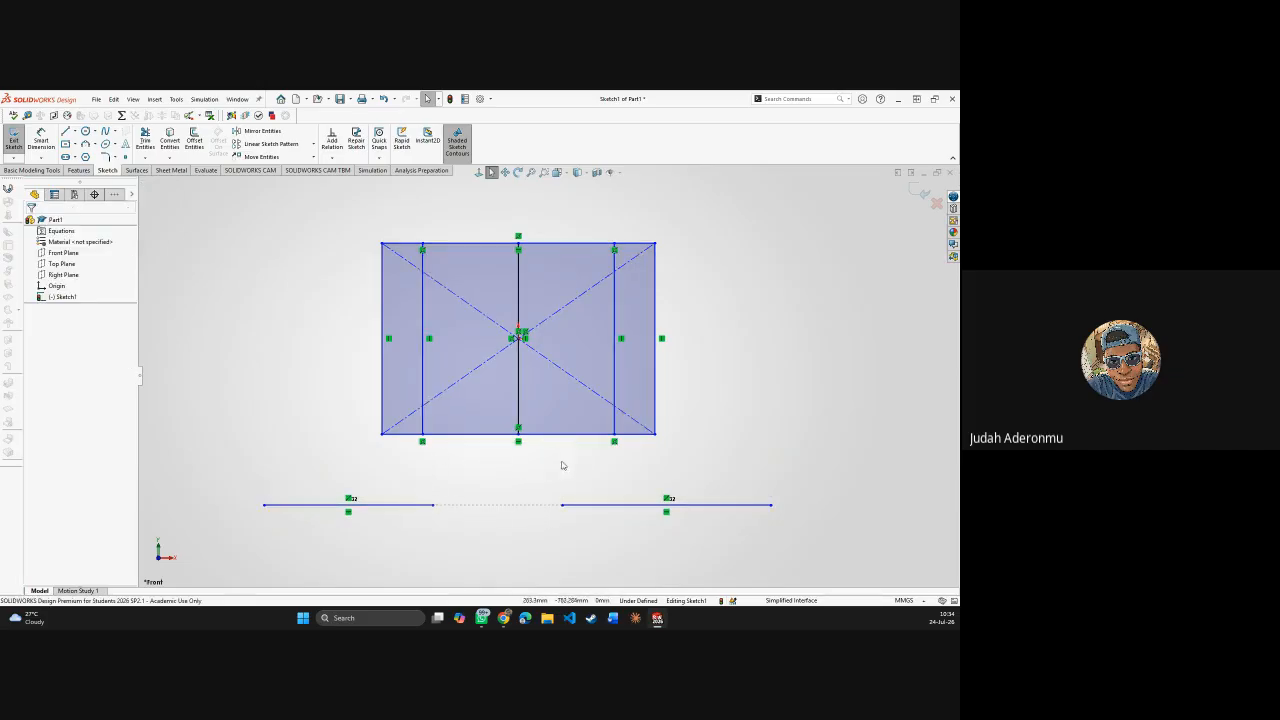
left_click(645, 507)
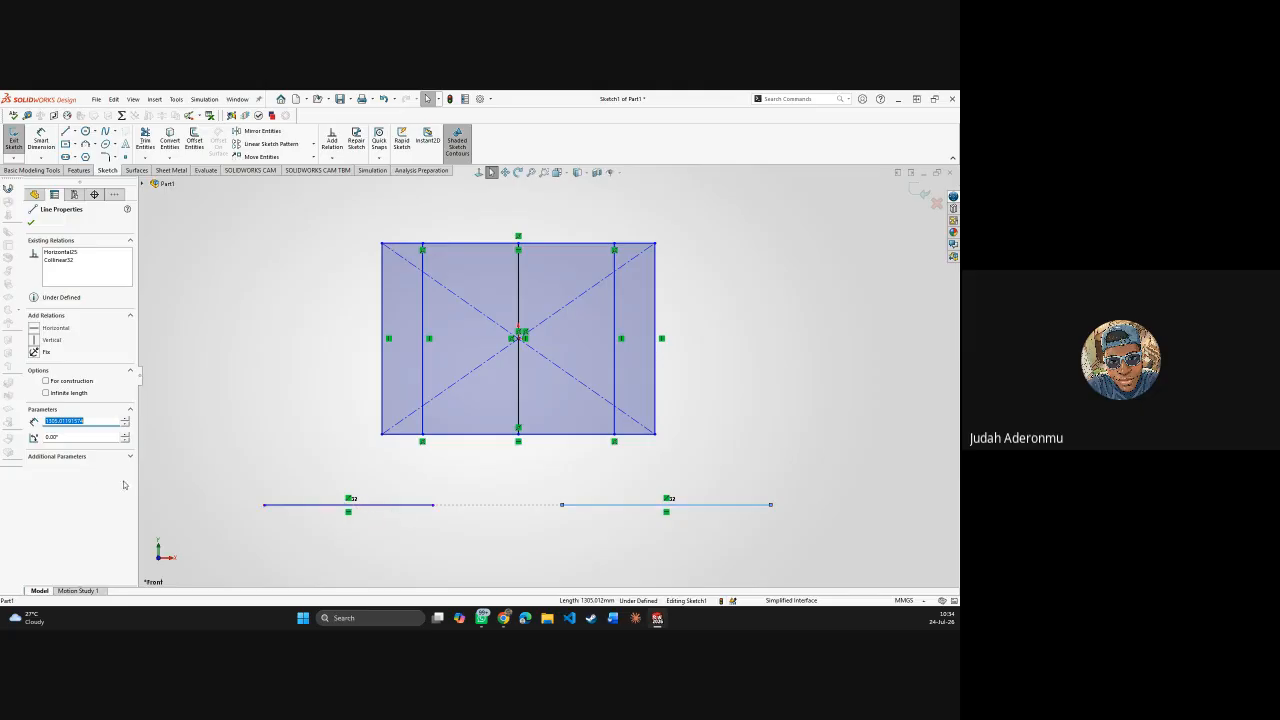
left_click_drag(232, 478, 808, 536)
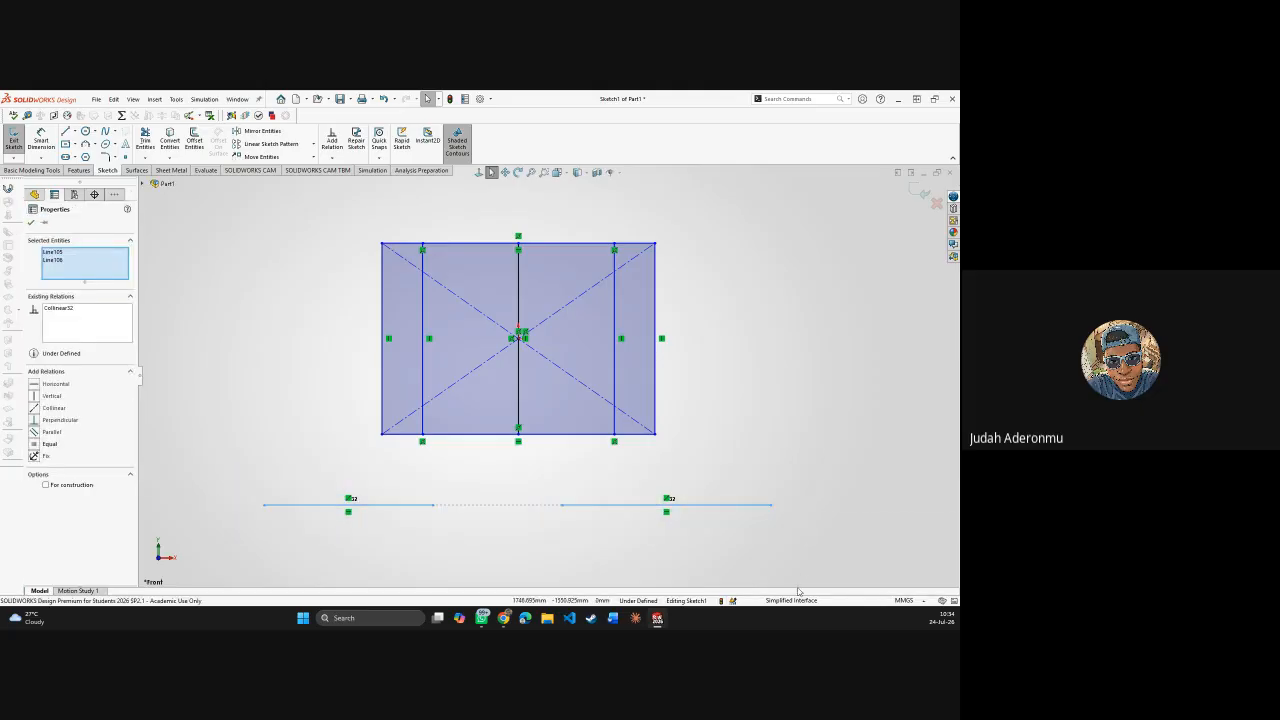
key("Delete")
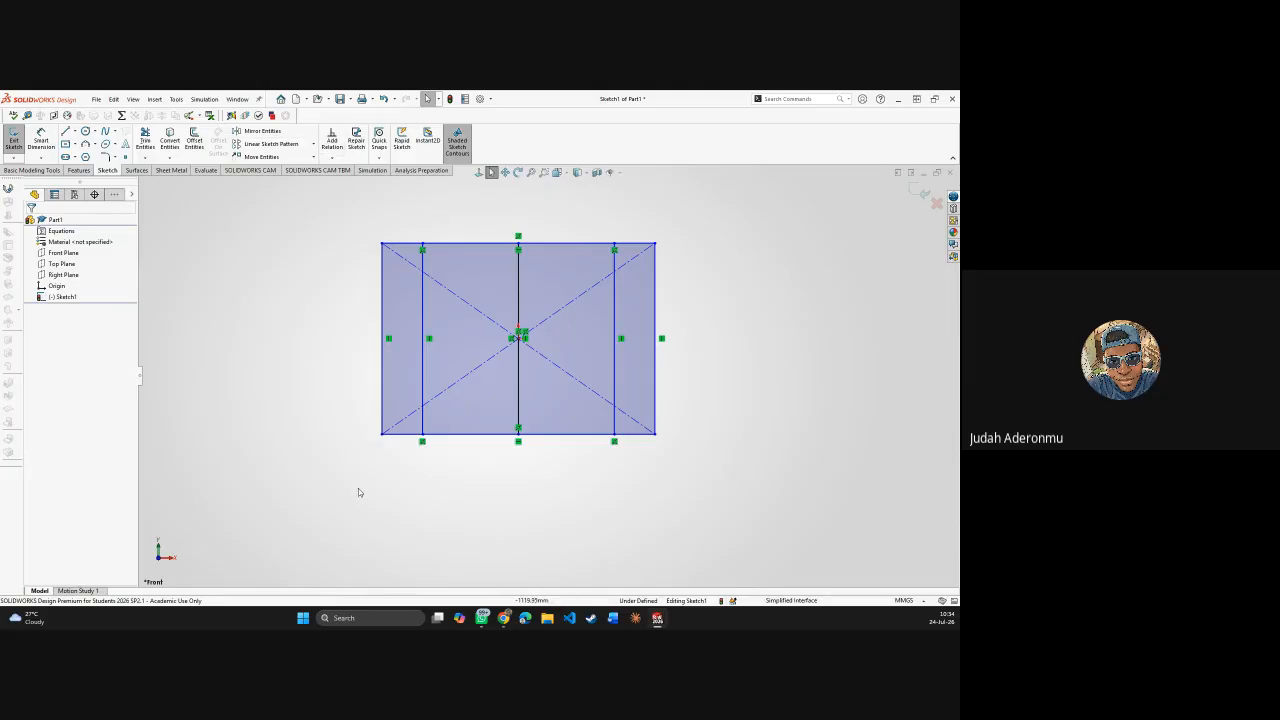
- Review the sketch's list of existing relations and the relation types offered for the left inner and middle vertical lines
left_click(333, 157)
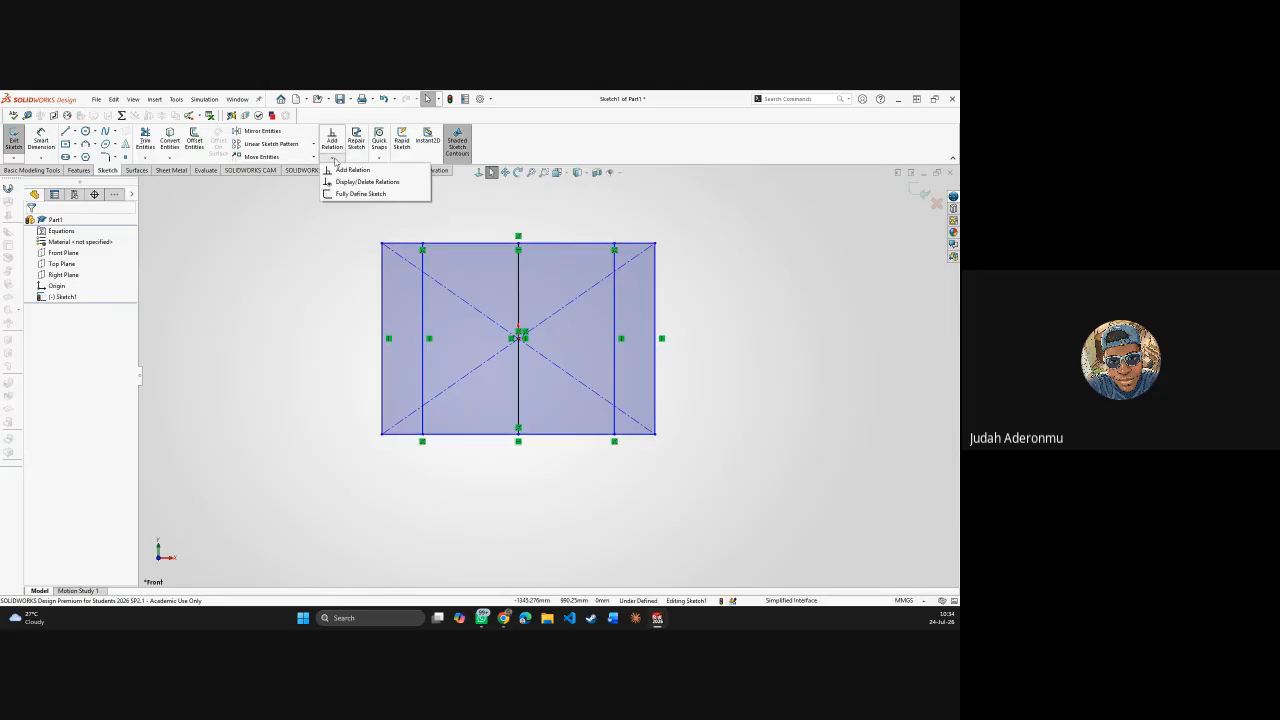
left_click(352, 182)
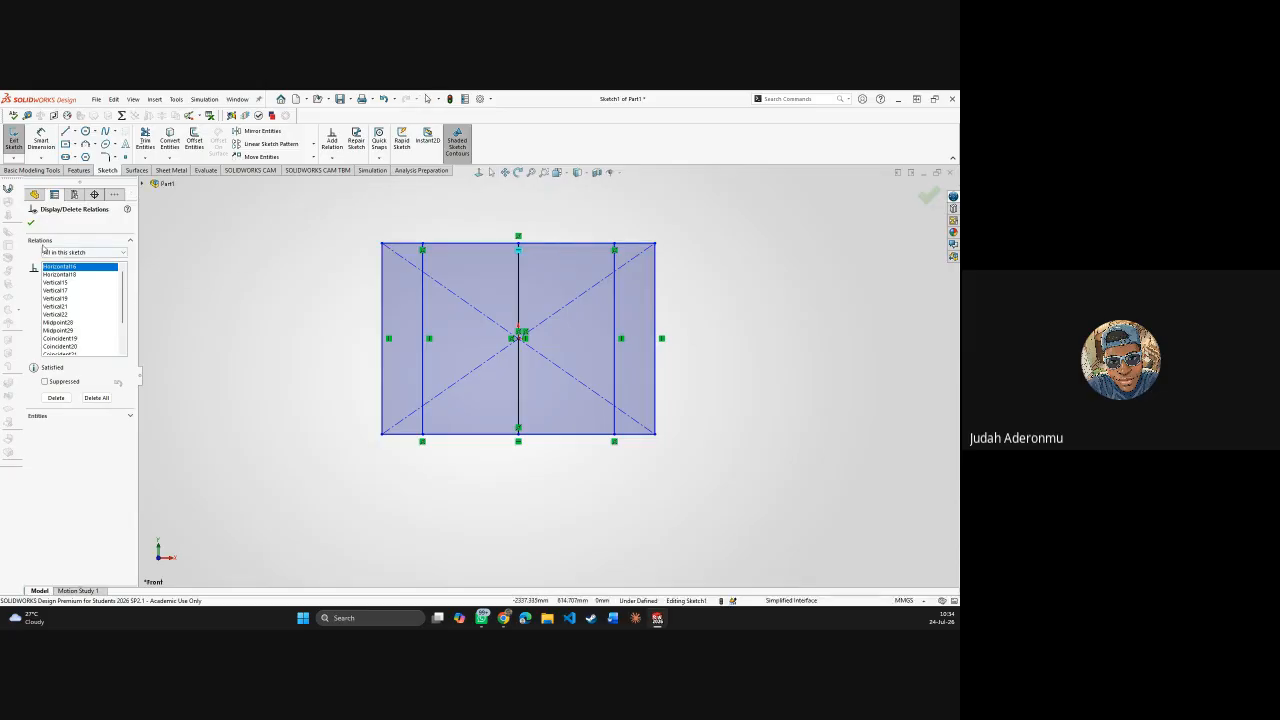
key("Escape")
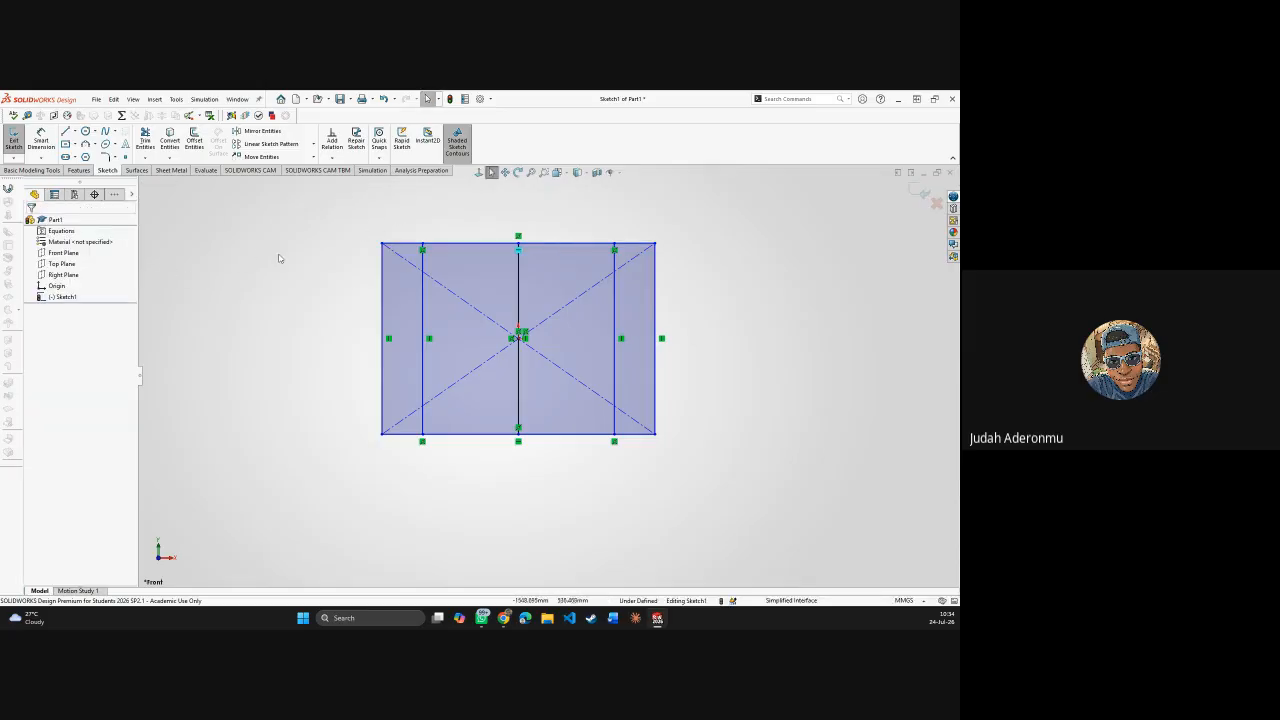
left_click(422, 310)
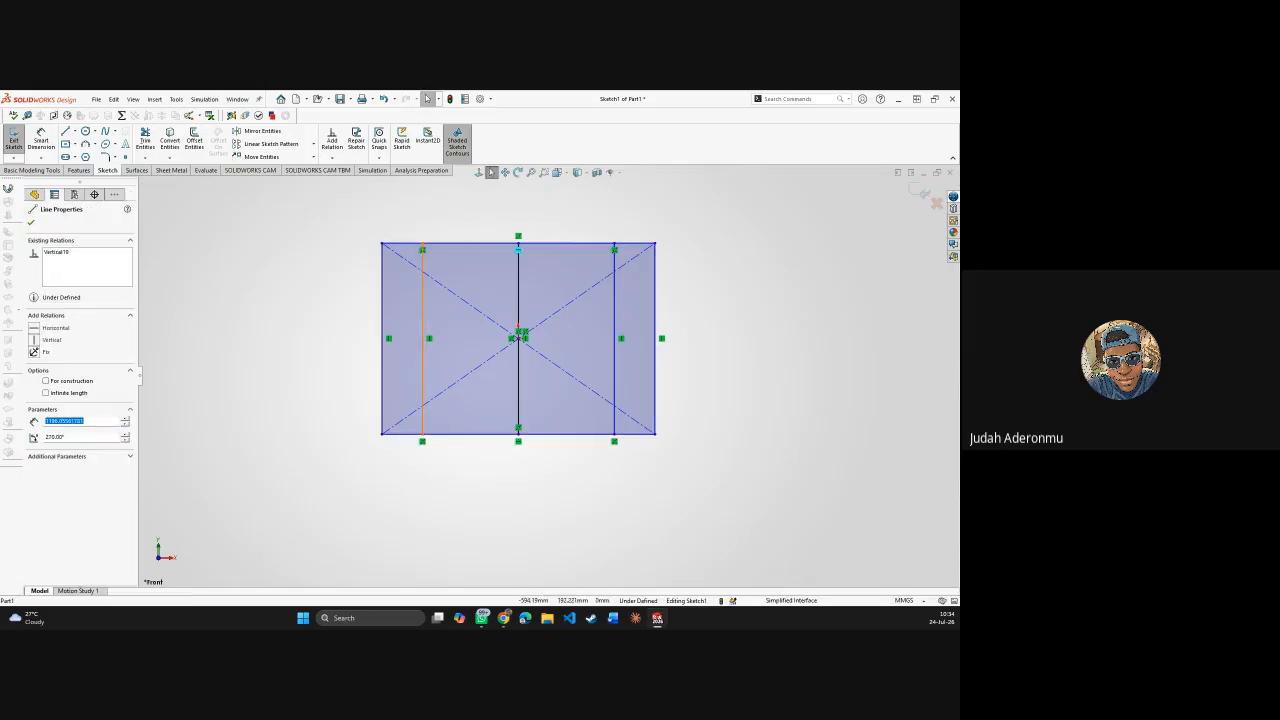
left_click(518, 320, "ctrl")
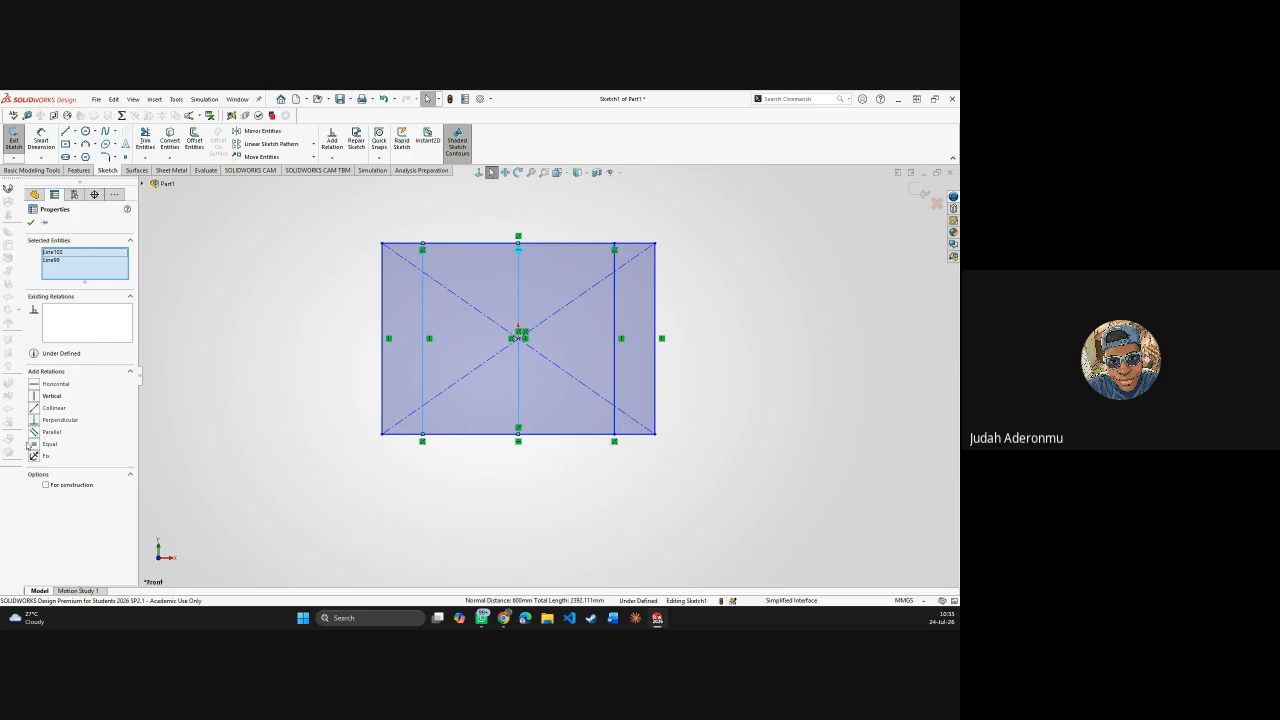
left_click(326, 385)
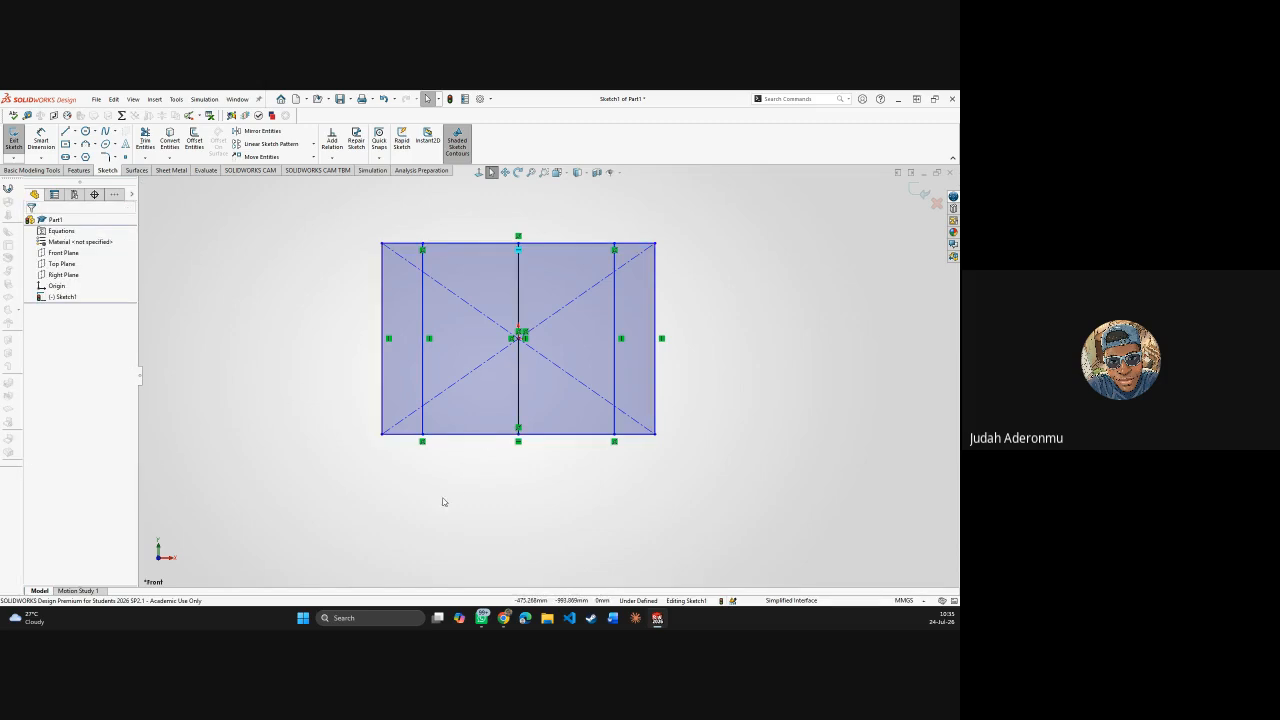
- Sketch a slanted line about 727 mm long between the left inner and middle vertical lines, and make it parallel to the left inner one
key("l")
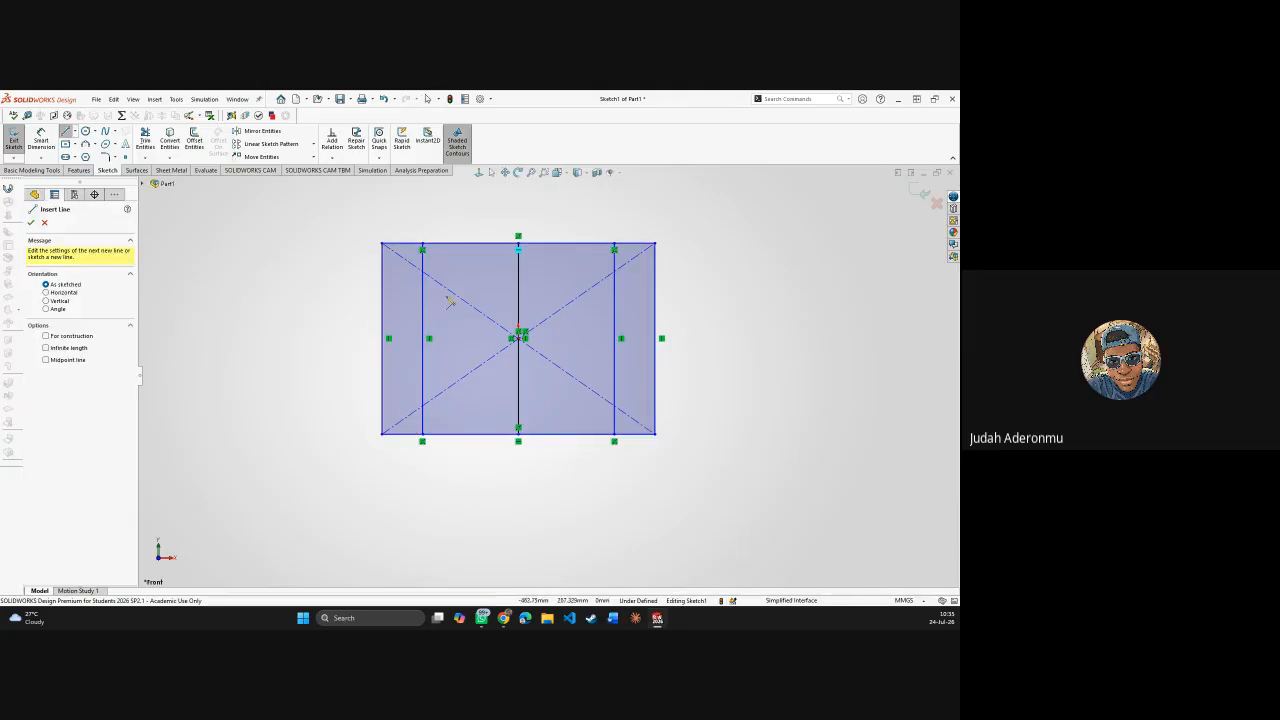
left_click(453, 269)
left_click(498, 376)
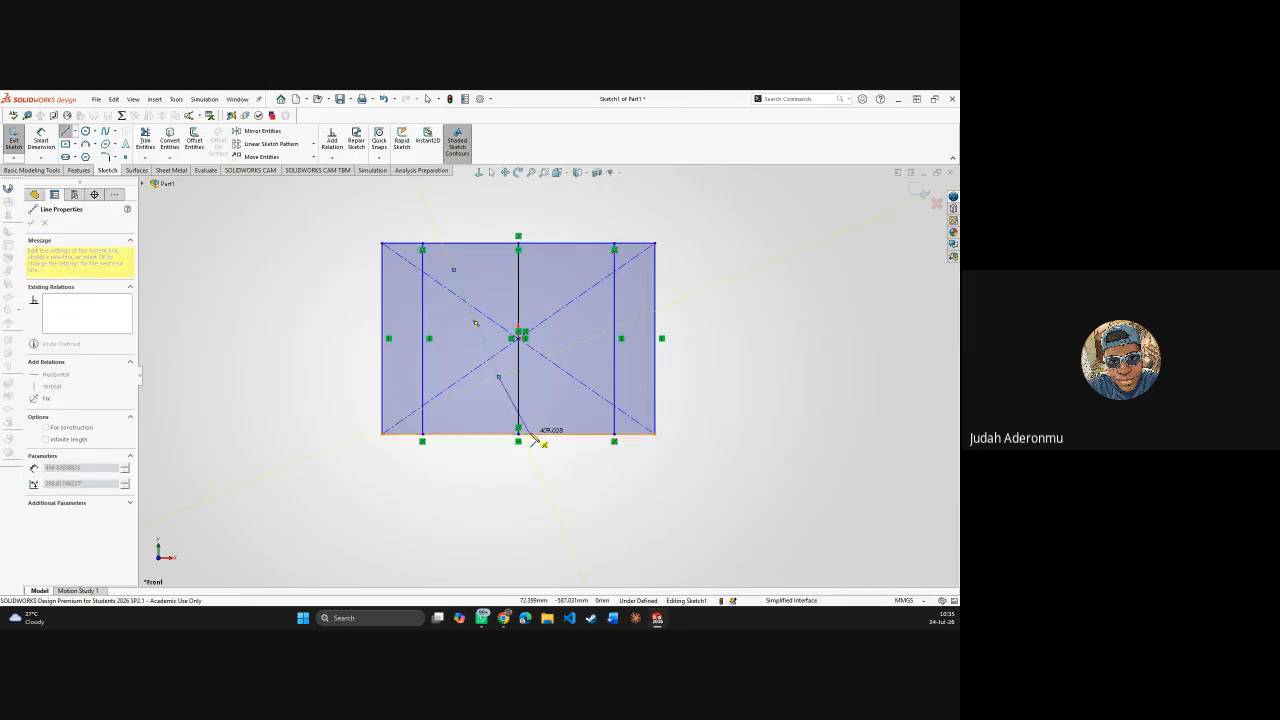
key("Escape")
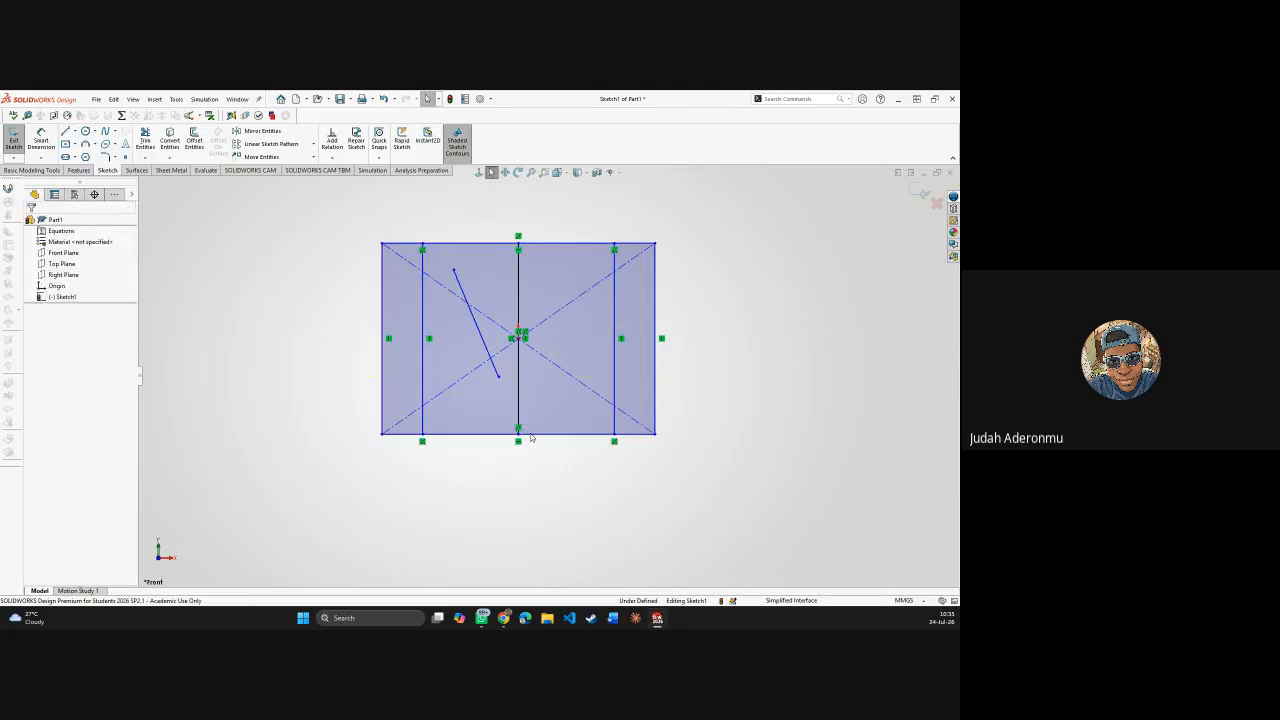
left_click(478, 335)
left_click(423, 377, "ctrl")
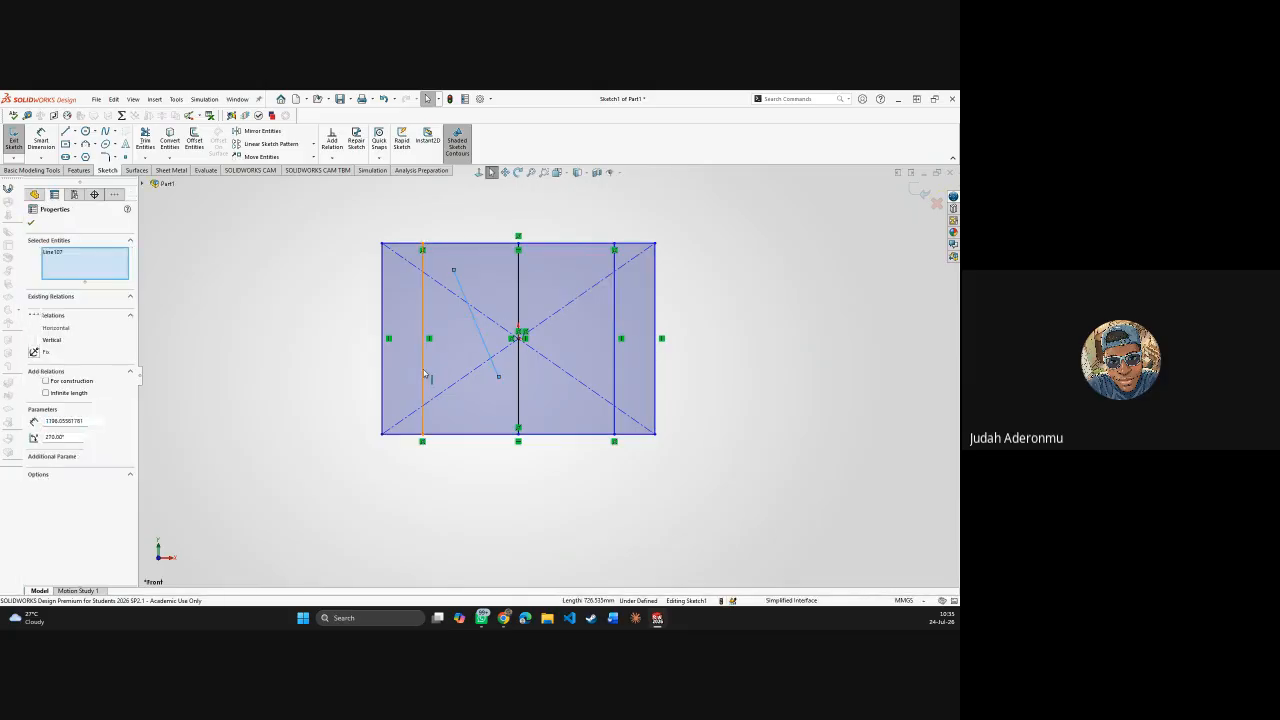
left_click(38, 431)
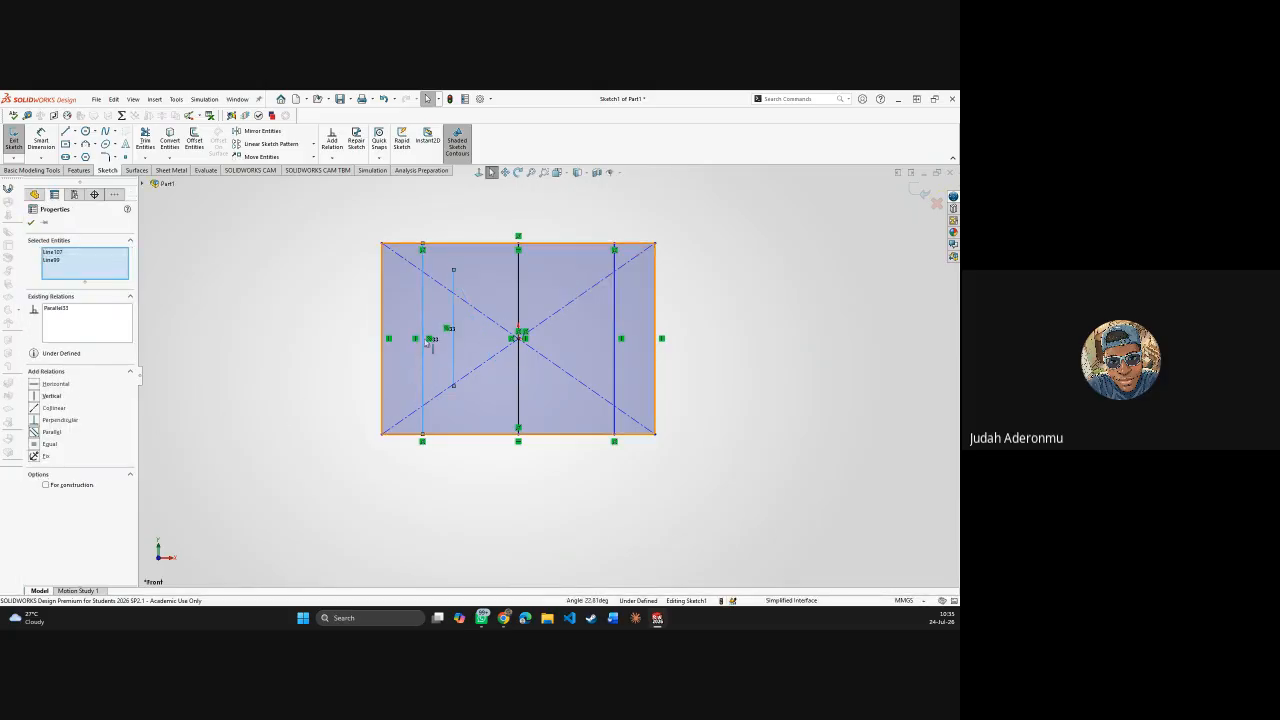
- Delete all geometry in the sketch, including the rectangle, its diagonals and the inner vertical lines
left_click(420, 514)
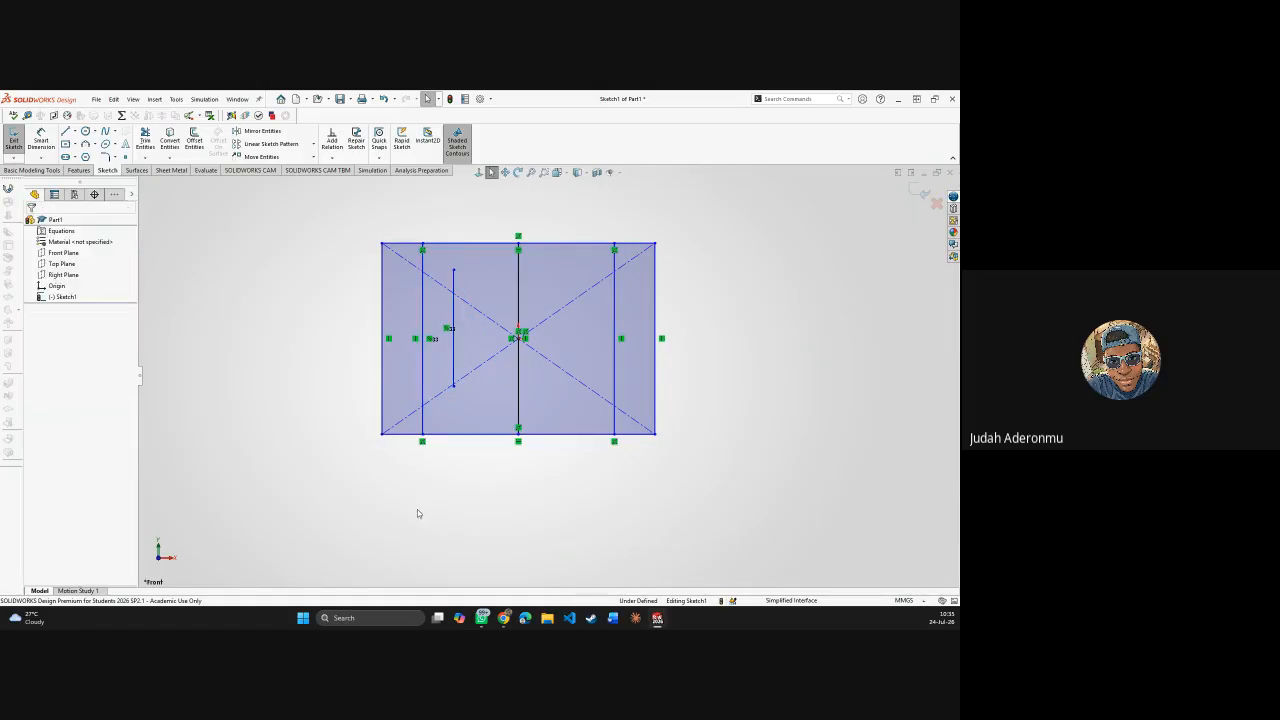
mouse_move(334, 206)
left_mouse_down()
mouse_move(512, 305)
mouse_move(688, 463)
left_mouse_up()
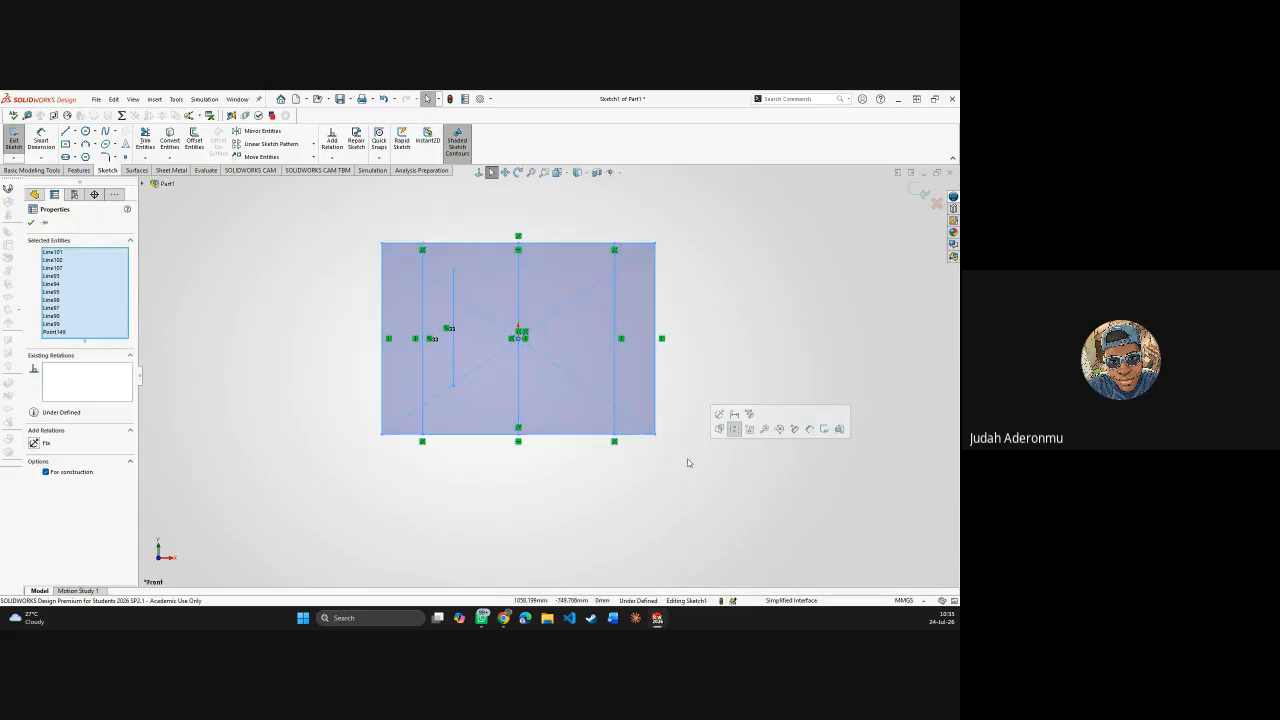
key("Delete")
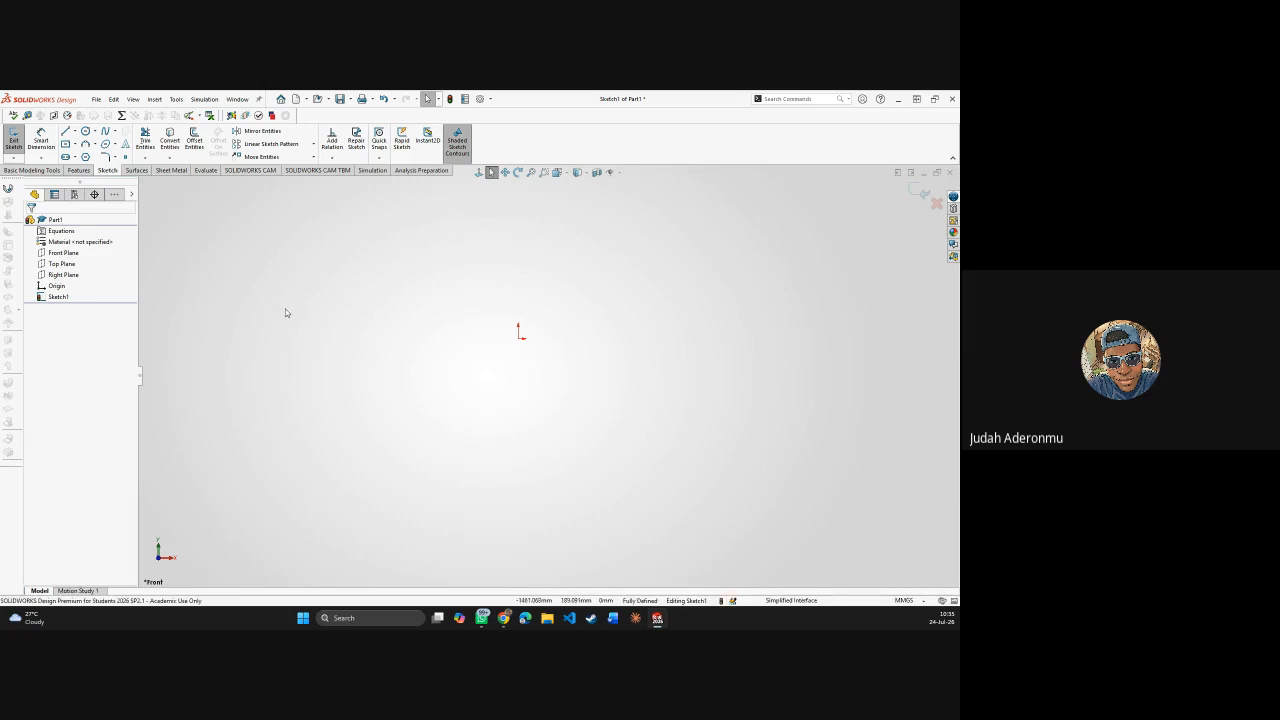
- Sketch a circle centred on the origin, about 1276 mm in diameter
key("c")
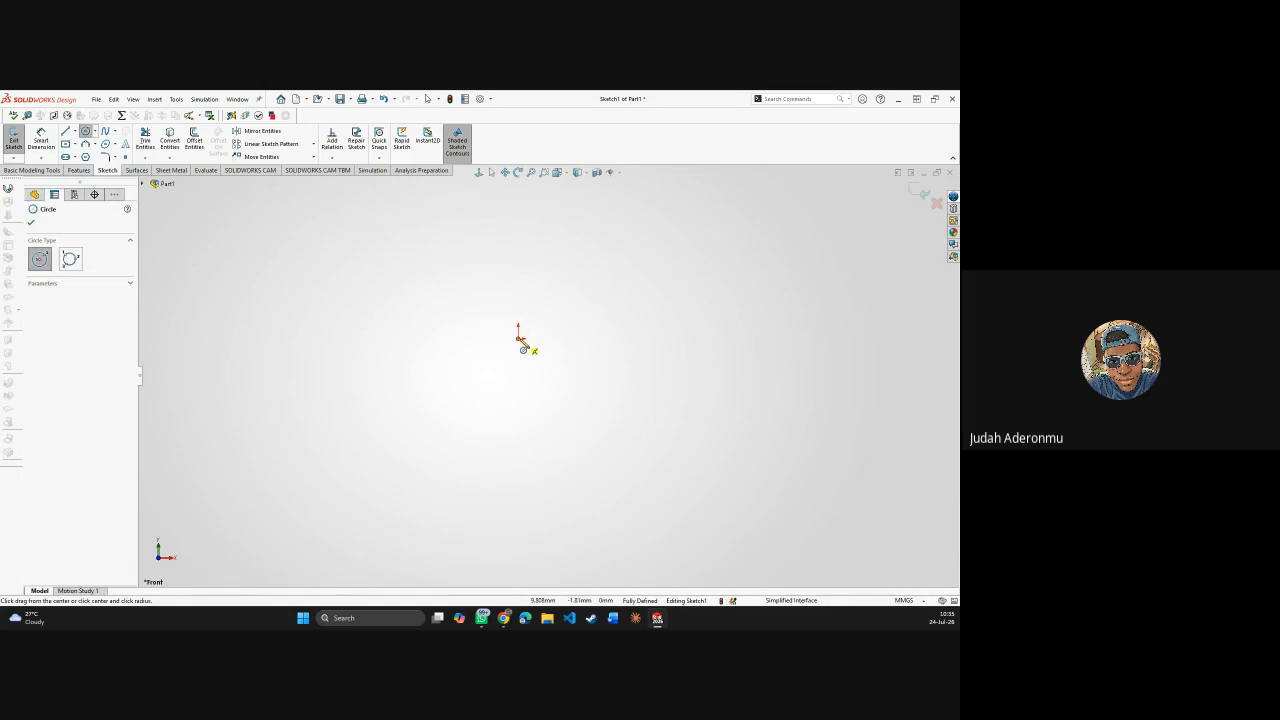
left_click(519, 338)
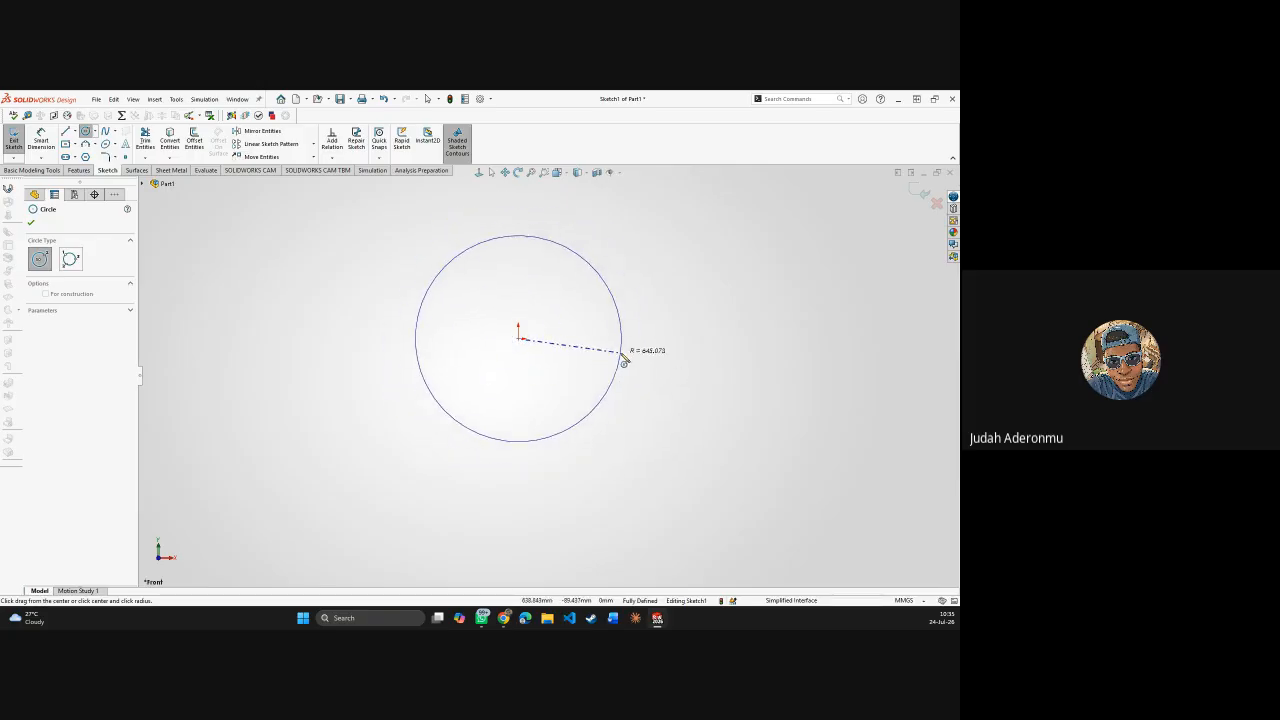
left_click(622, 358)
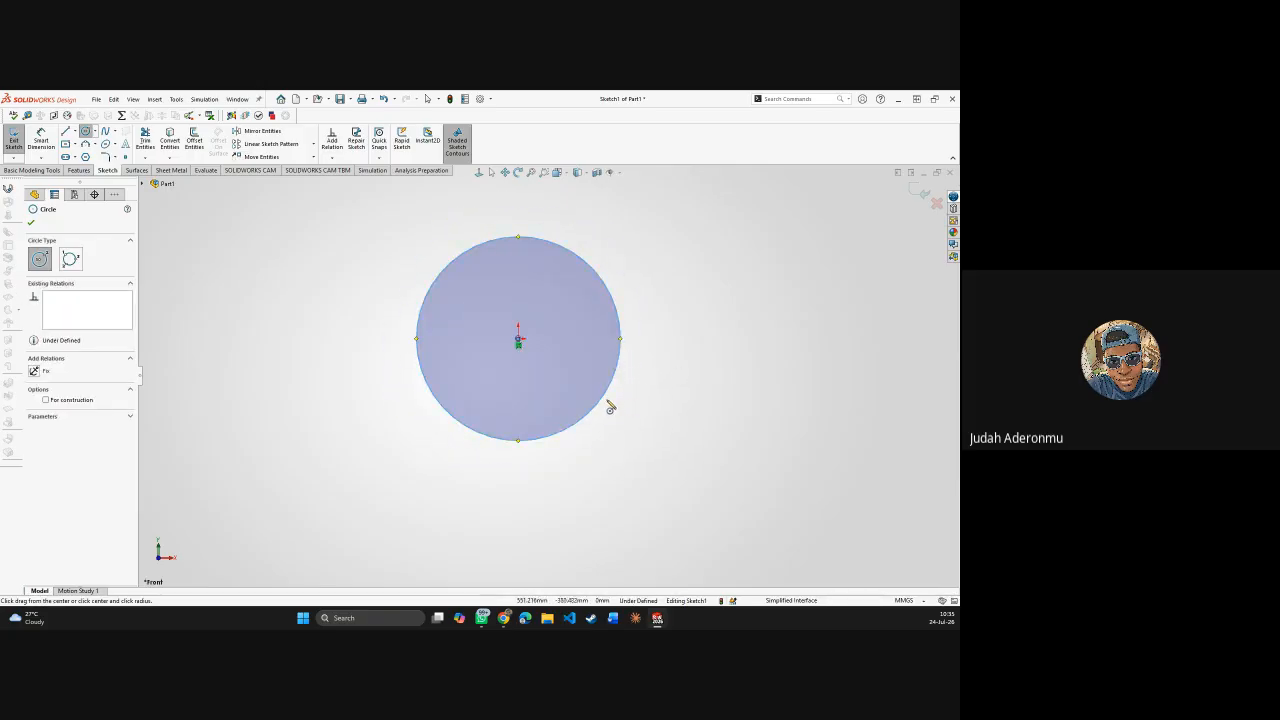
key("Escape")
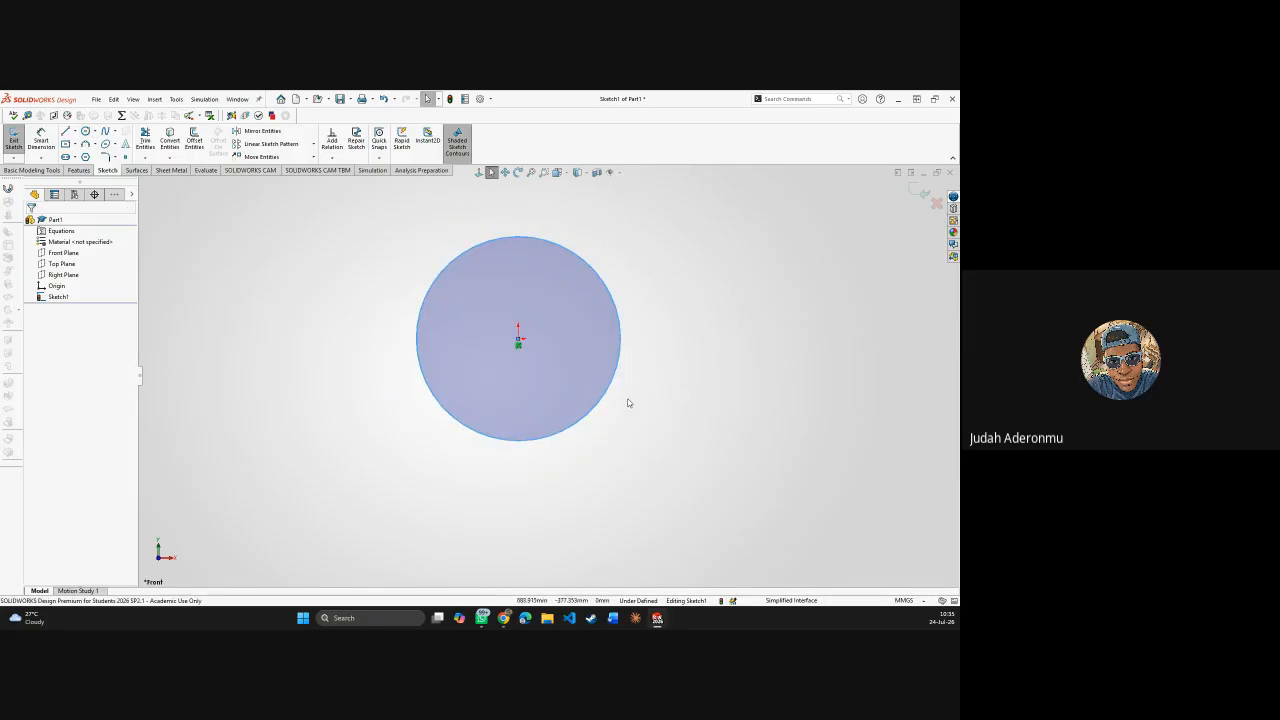
- Dimension the circle's diameter and set it to 250 mm
key("d")
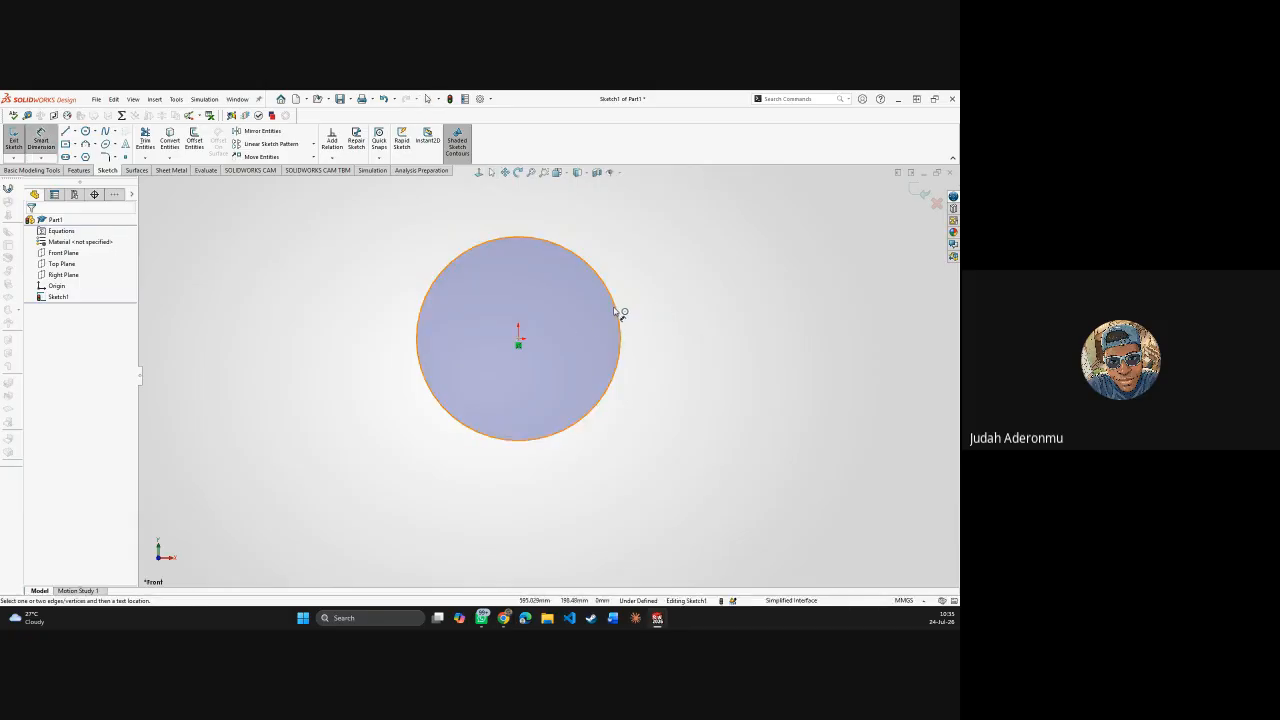
left_click(619, 310)
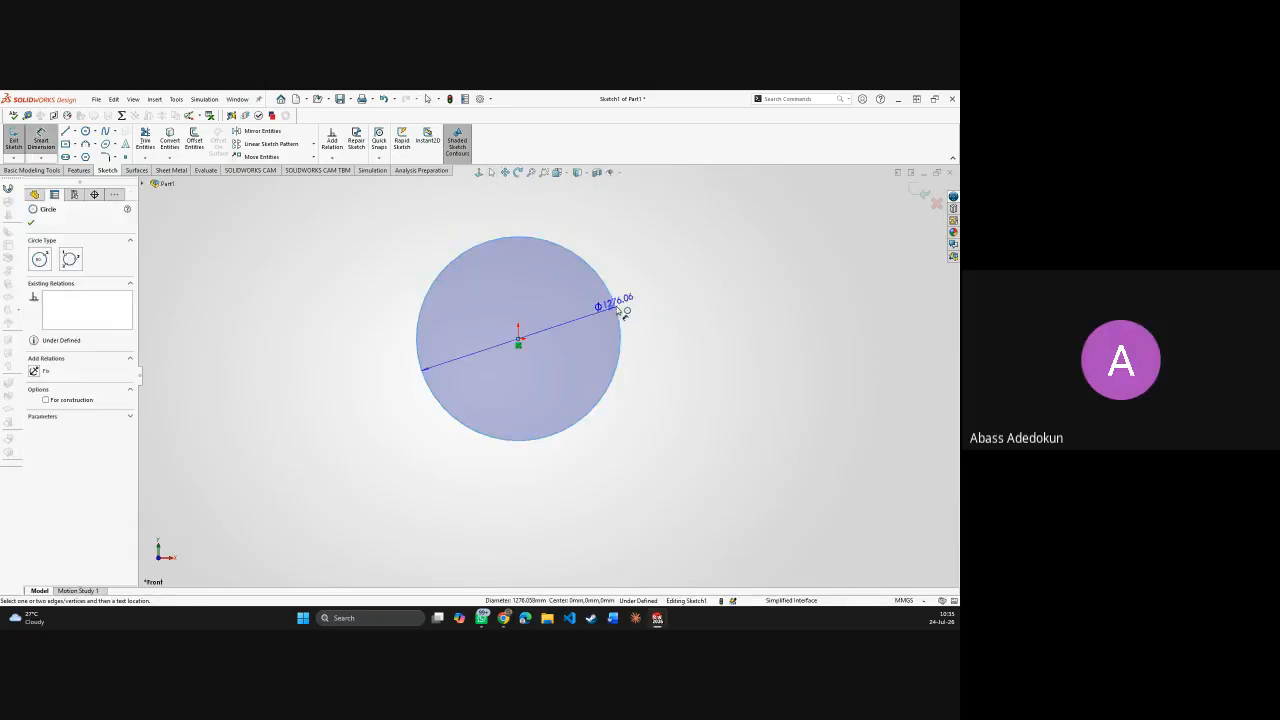
left_click(547, 312)
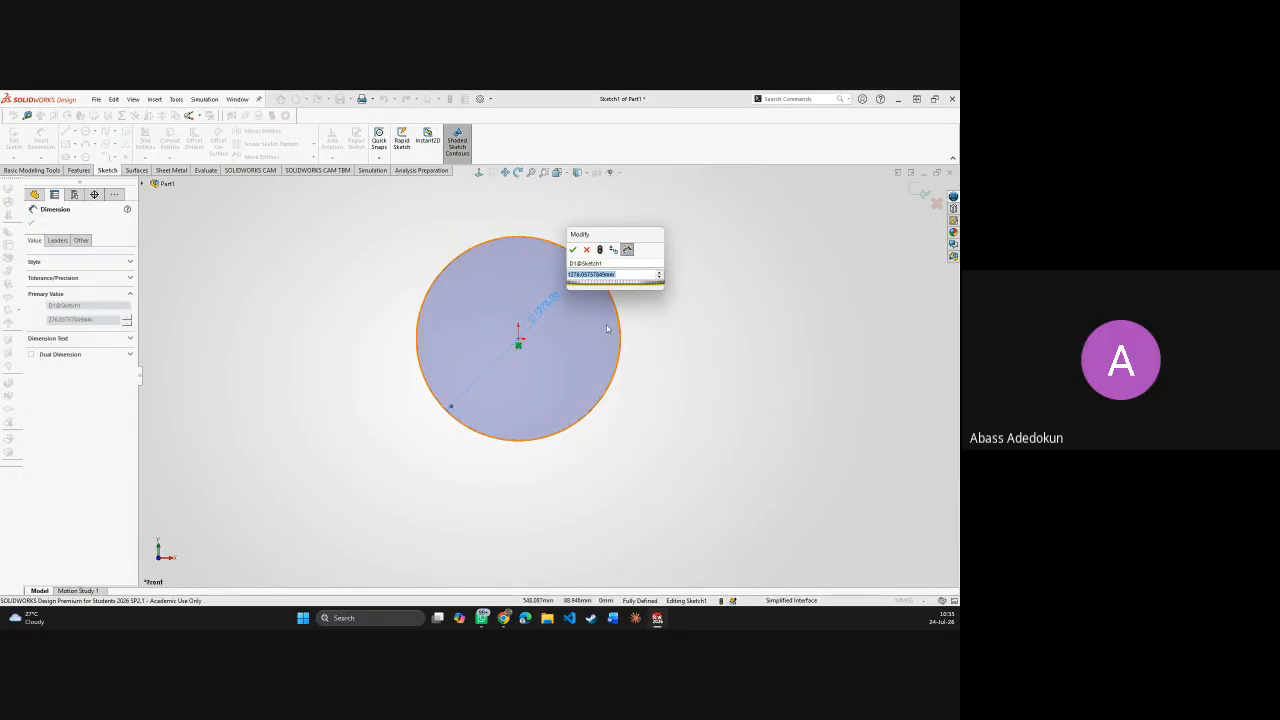
type("8")
key("Return")
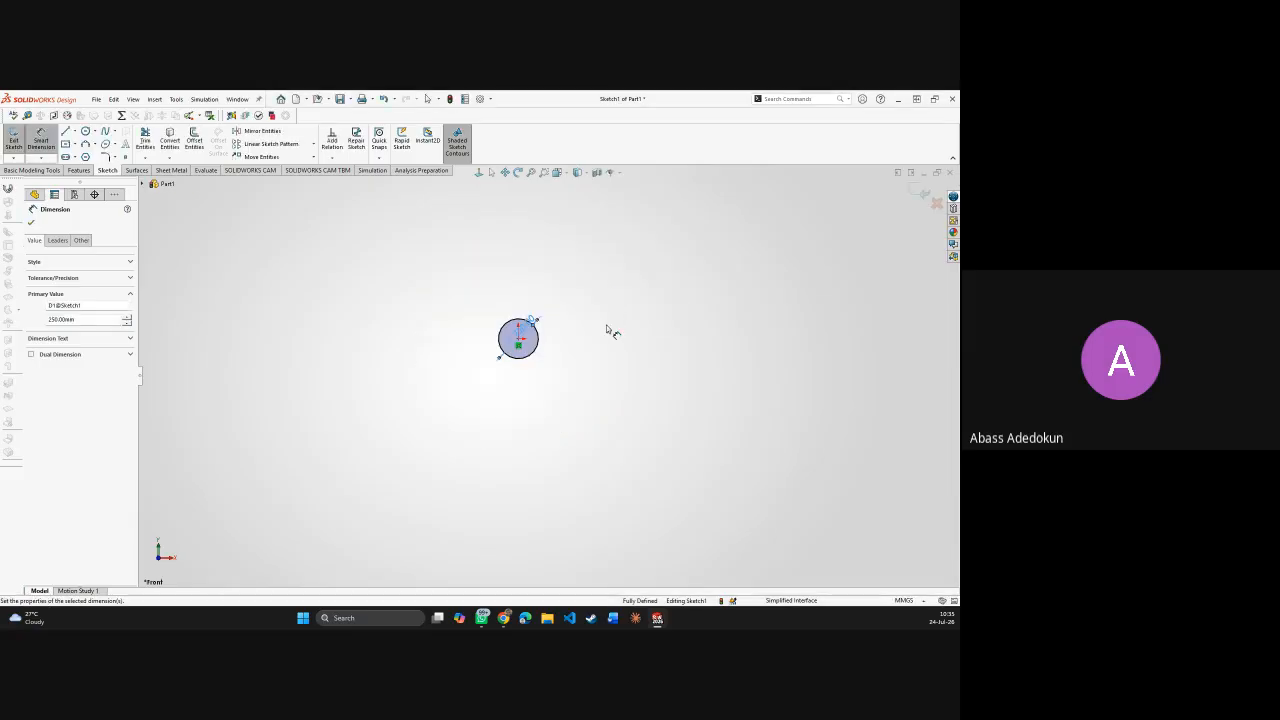
scroll(547, 345, "down", 5)
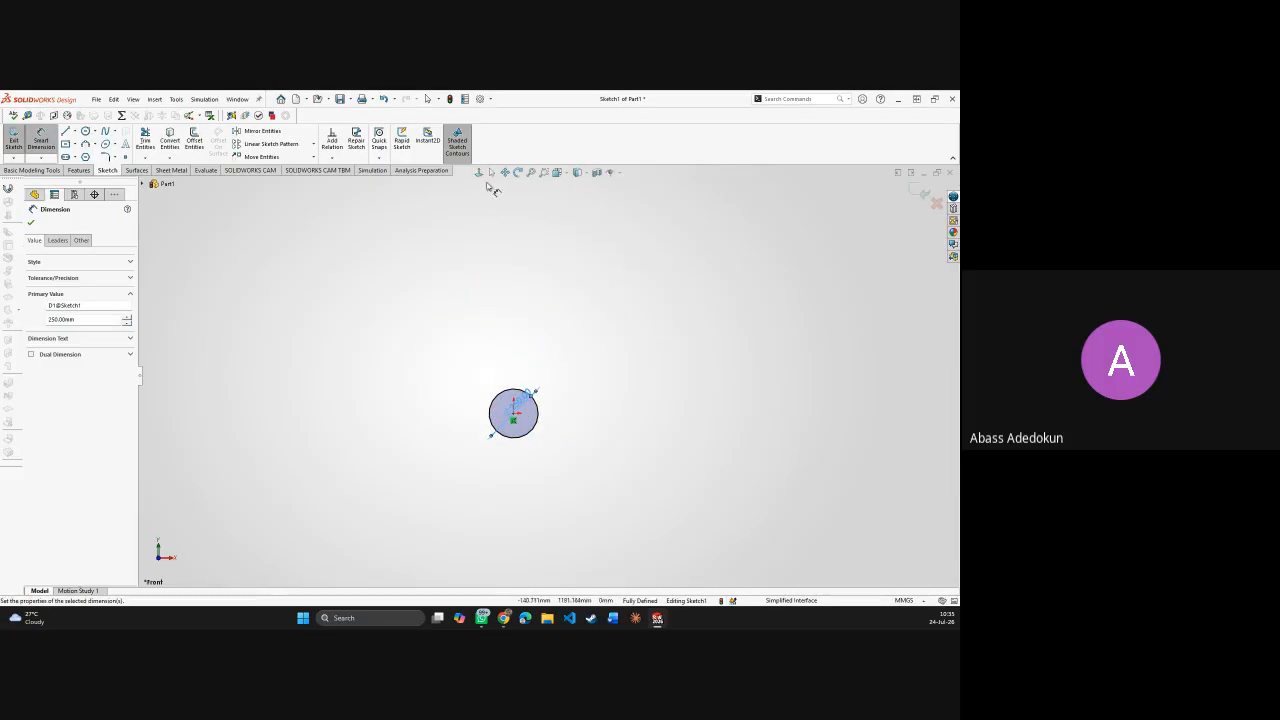
key("Escape")
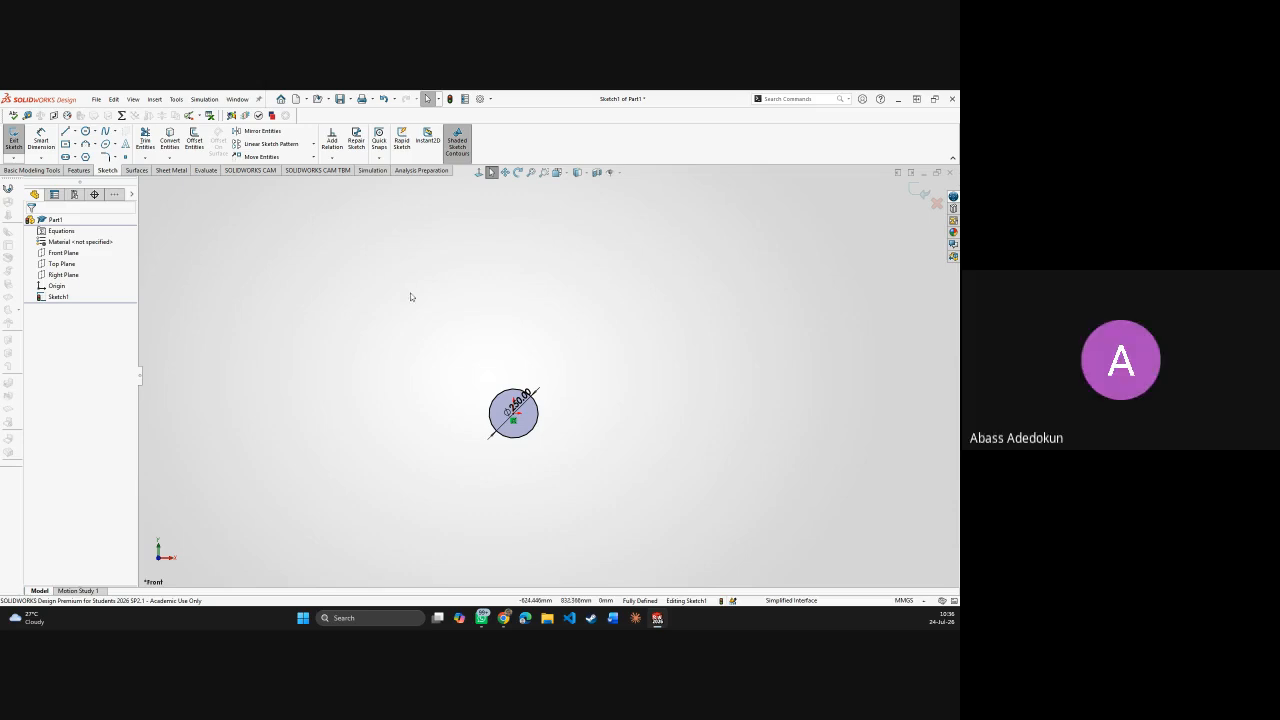
scroll(530, 408, "up", 3)
scroll(563, 382, "down", 10)
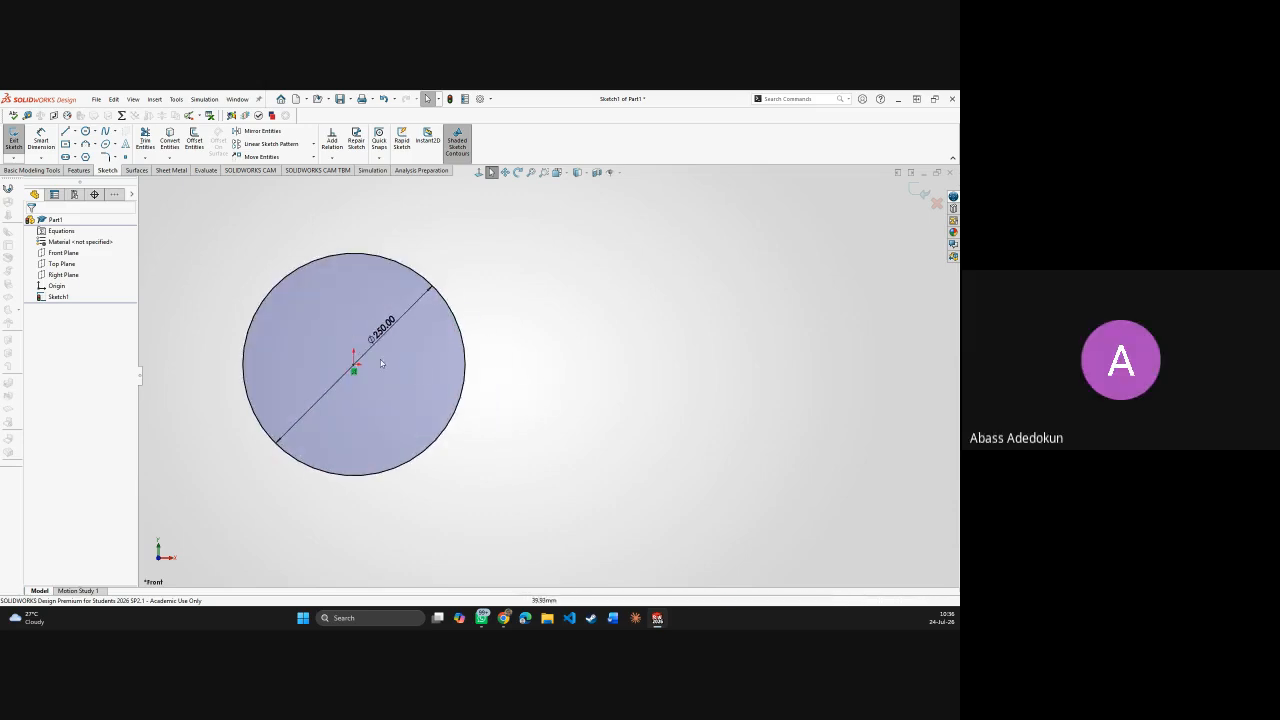
- Finish and exit the circle sketch, and view it from a tilted angle
left_click(79, 171)
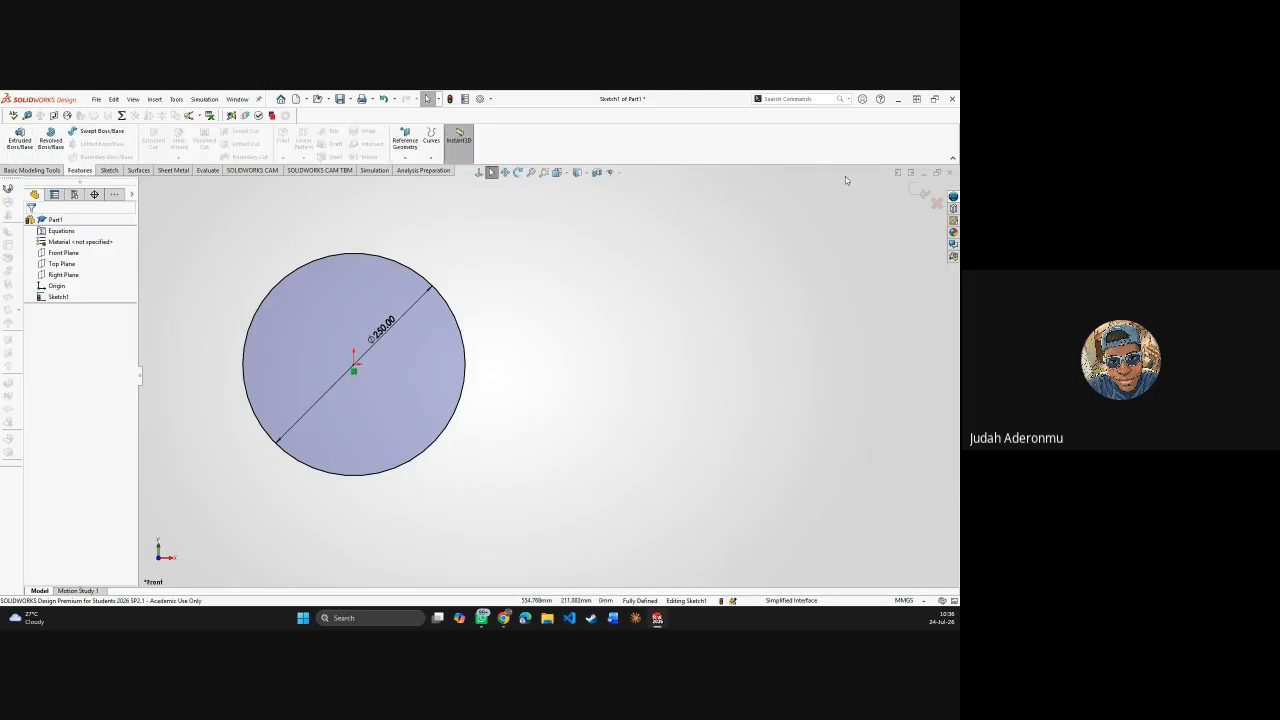
left_click(920, 196)
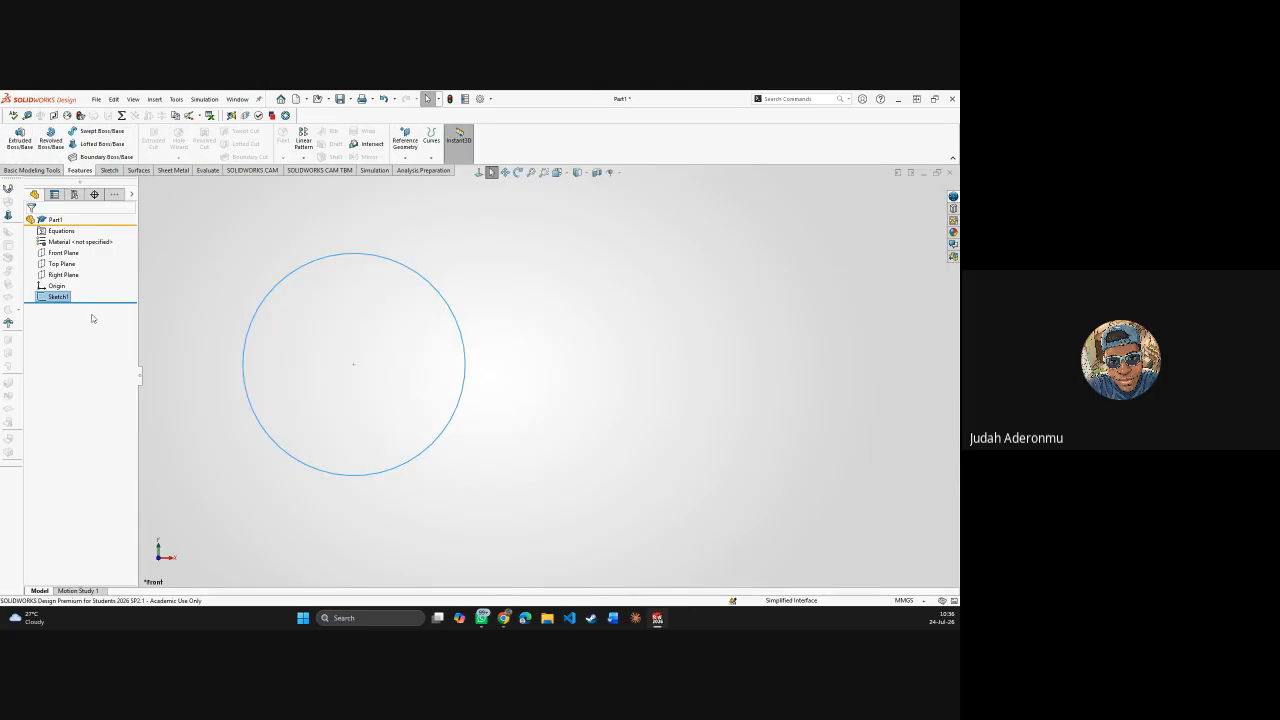
left_click(614, 363)
mouse_move(488, 398)
middle_mouse_down()
mouse_move(497, 331)
mouse_move(451, 291)
mouse_move(439, 332)
mouse_move(470, 325)
middle_mouse_up()
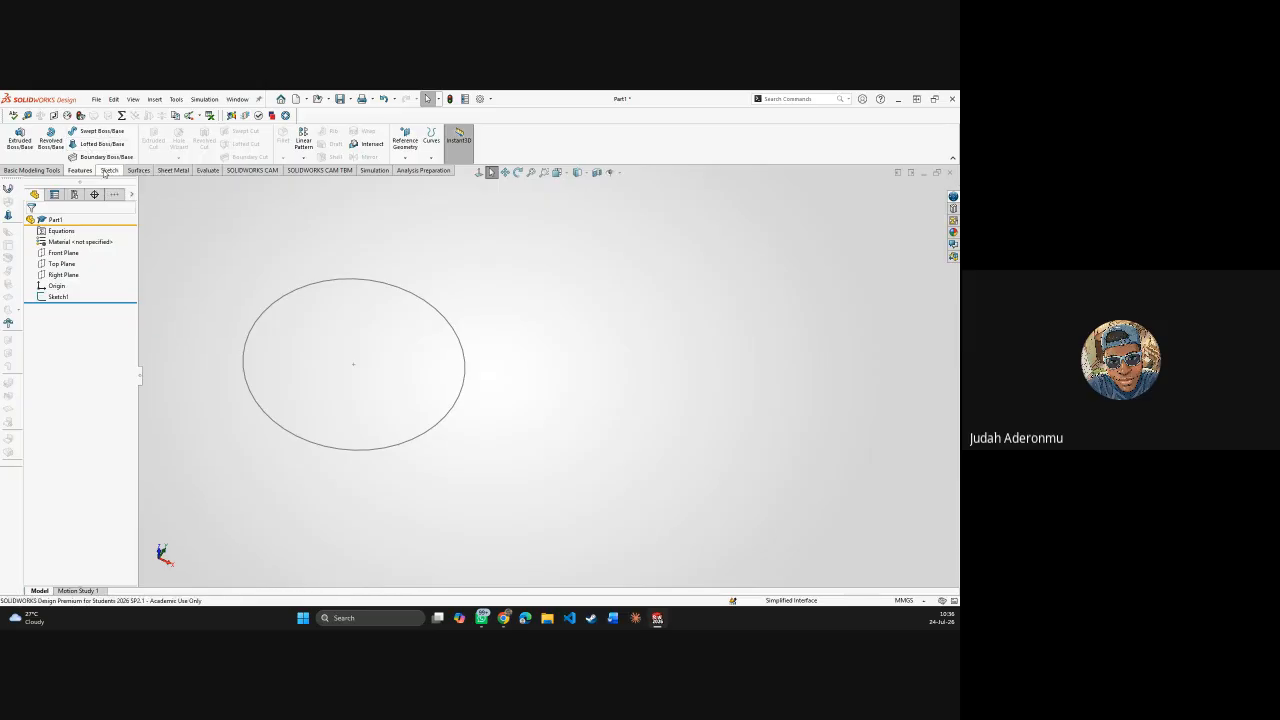
left_click(107, 170)
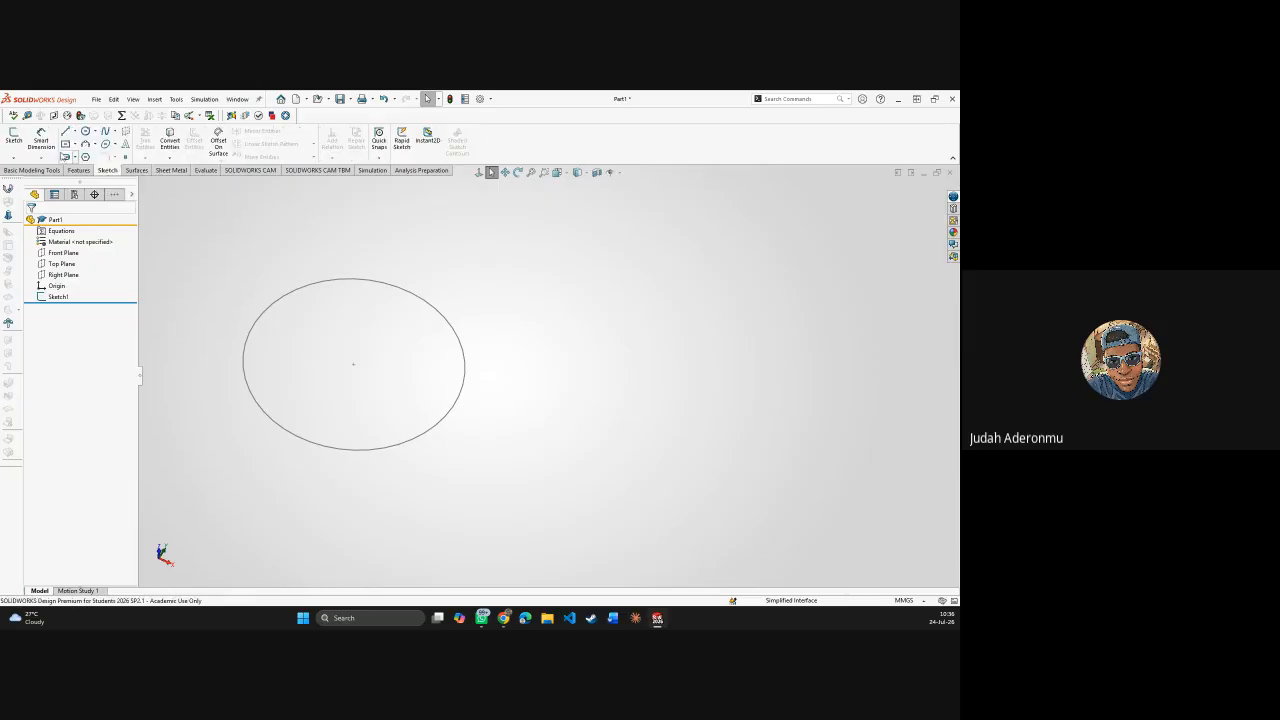
left_click(15, 138)
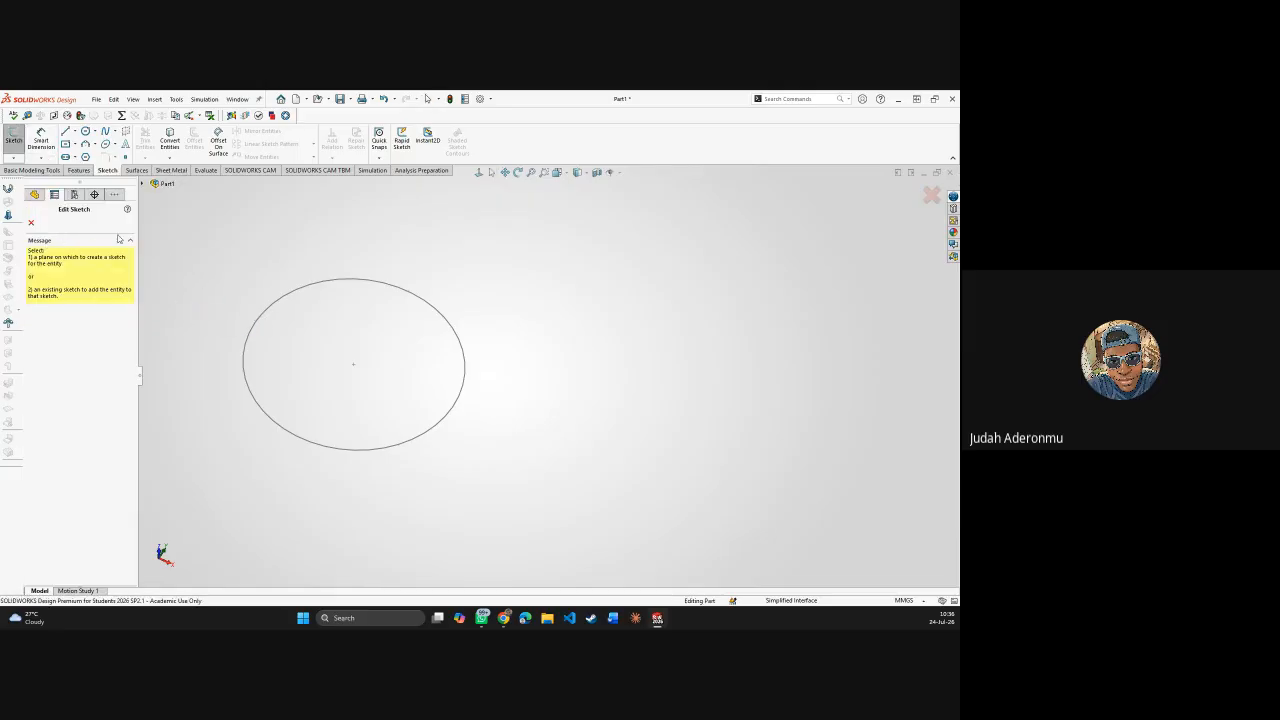
left_click(143, 185)
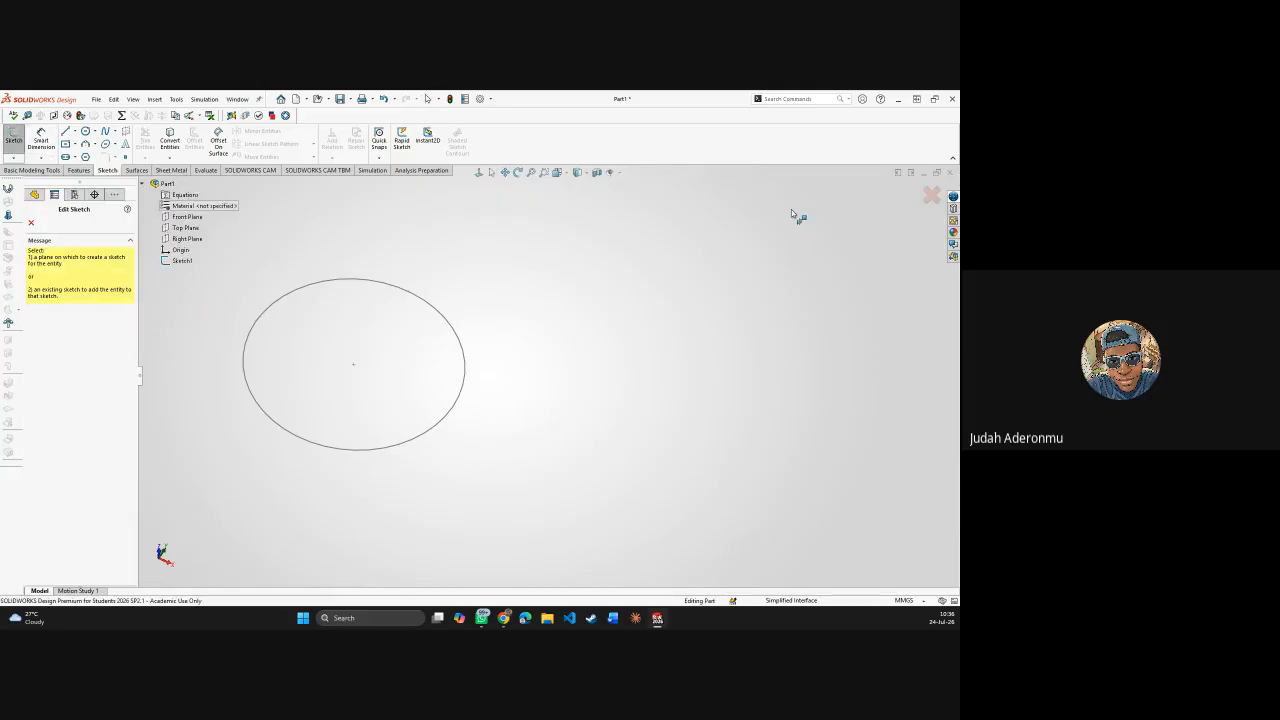
left_click(932, 196)
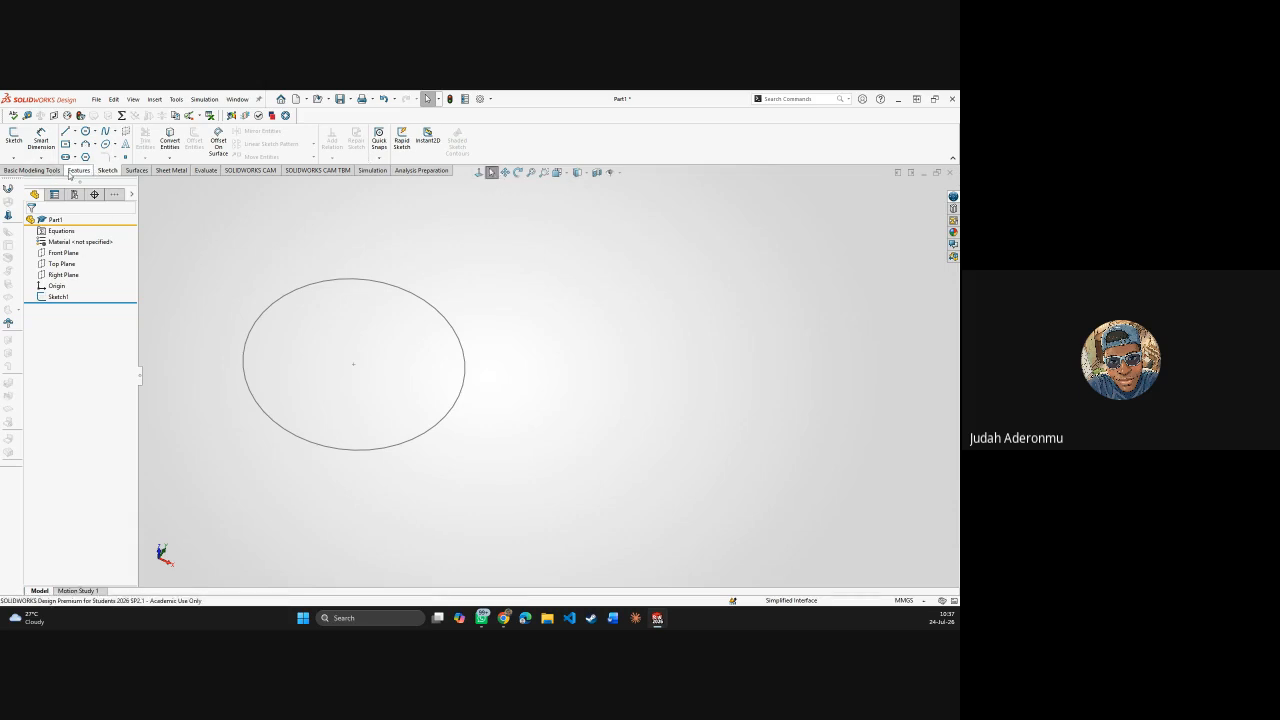
- Start a new reference plane offset from the Front Plane
left_click(78, 171)
left_click(405, 148)
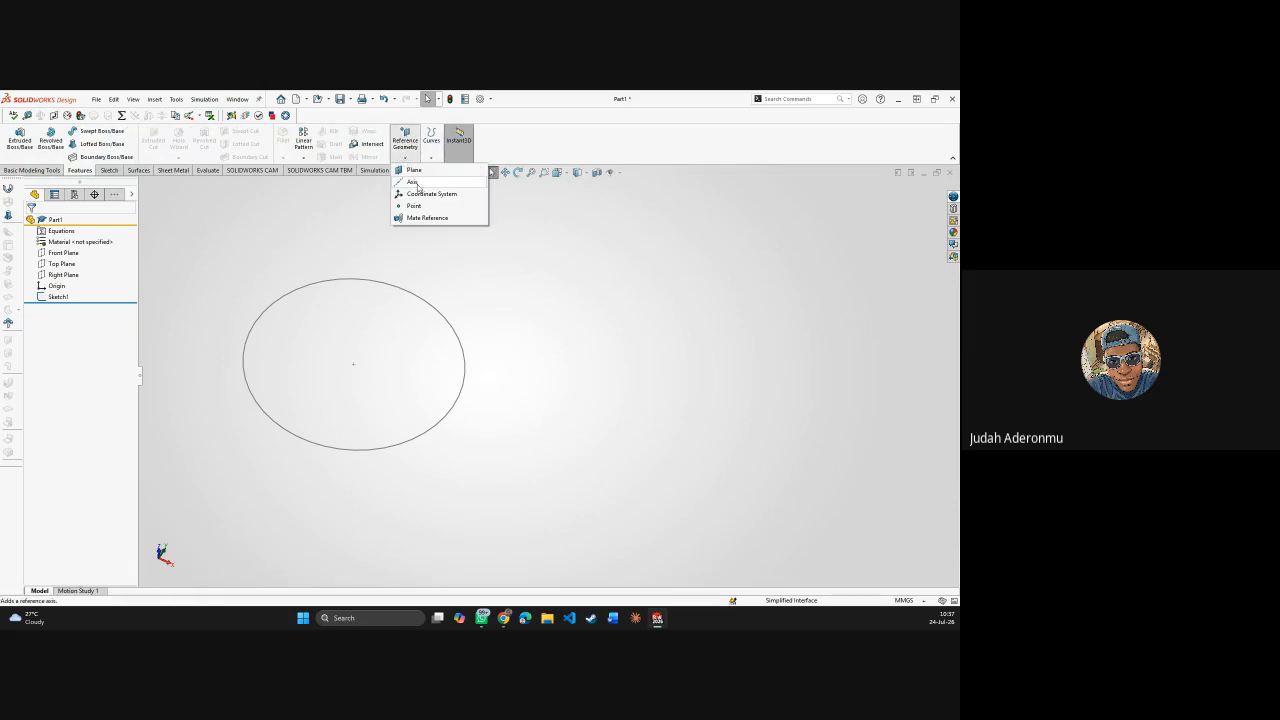
left_click(63, 252)
mouse_move(309, 281)
middle_mouse_down()
mouse_move(326, 266)
mouse_move(314, 270)
middle_mouse_up()
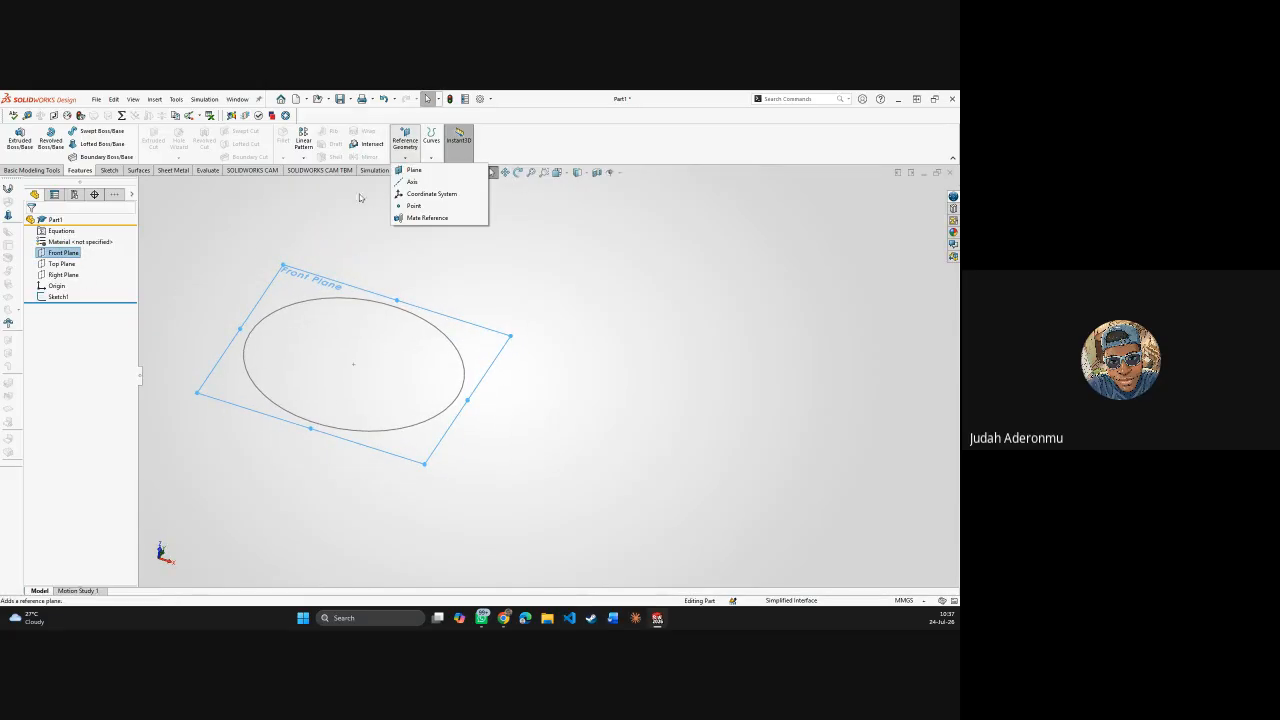
left_click(406, 160)
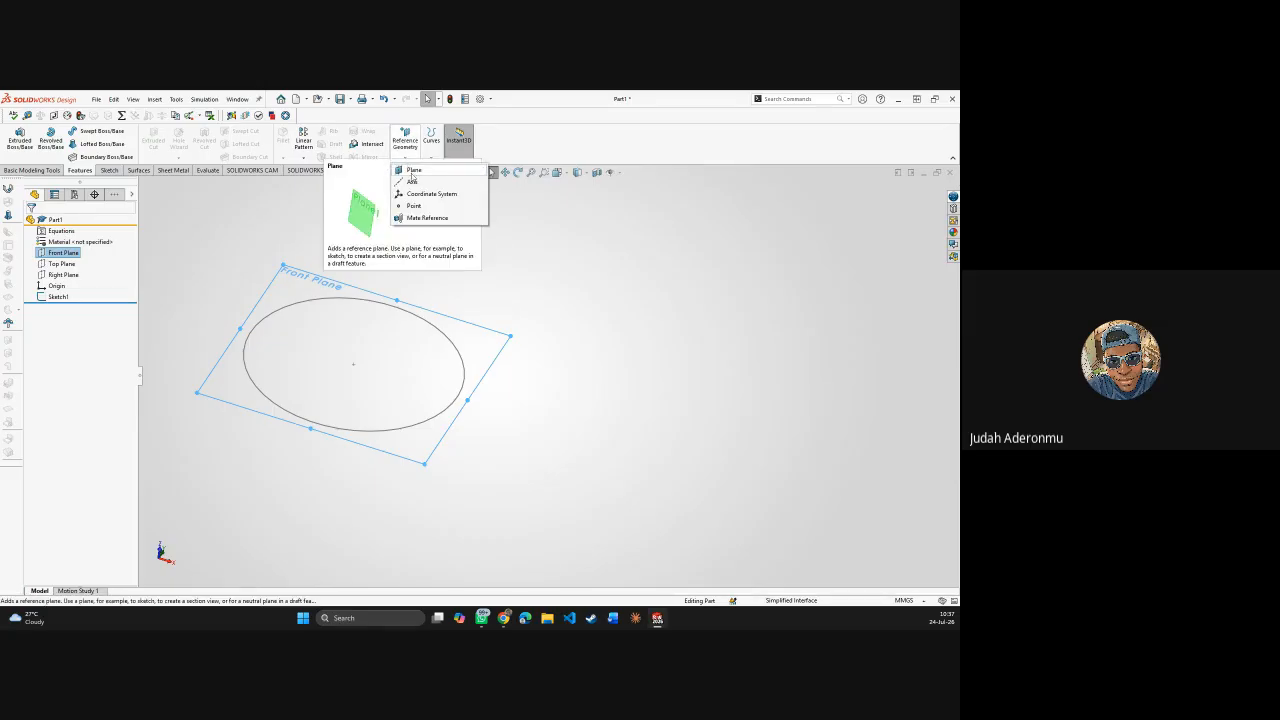
left_click(411, 172)
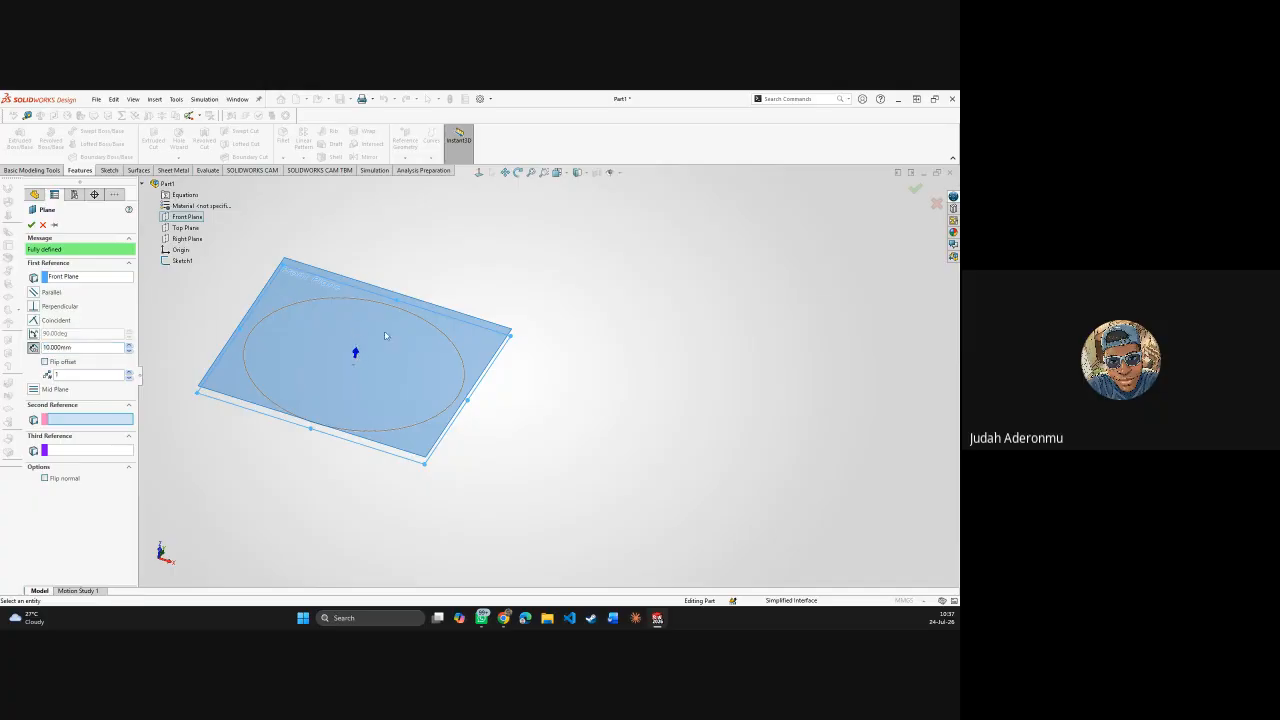
mouse_move(385, 335)
middle_mouse_down()
mouse_move(383, 283)
mouse_move(374, 329)
middle_mouse_up()
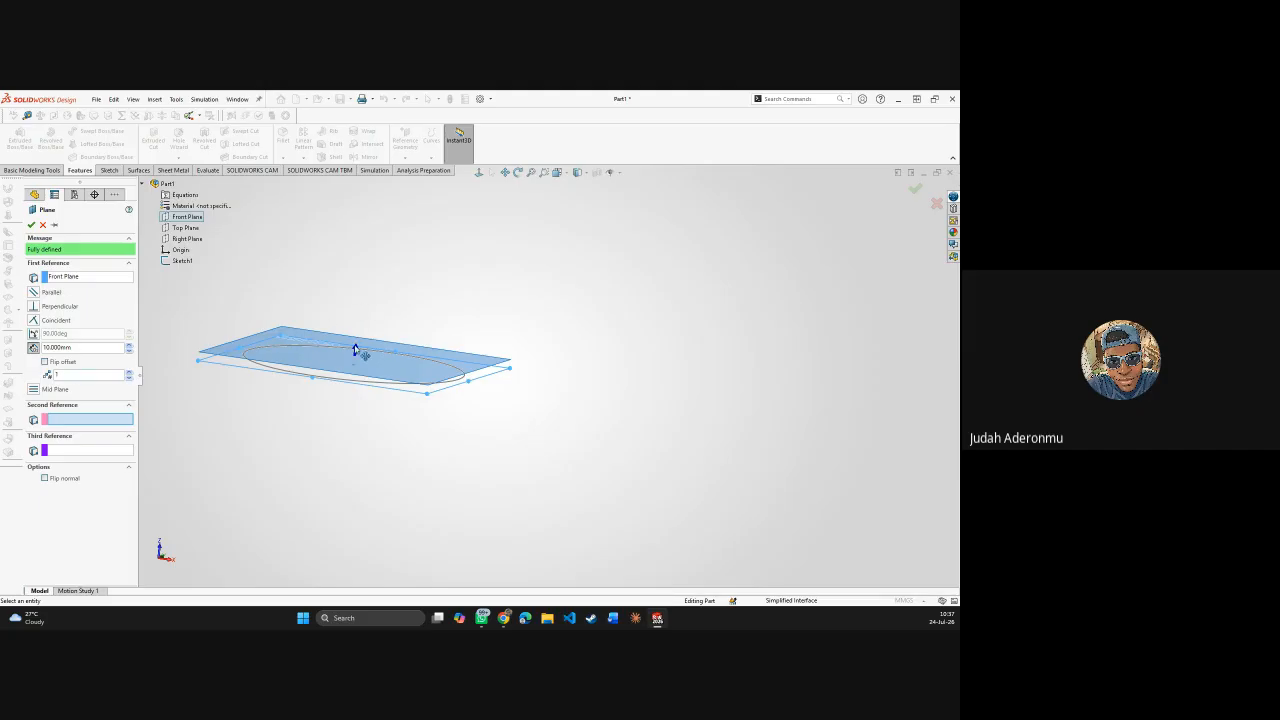
mouse_move(354, 342)
middle_mouse_down()
mouse_move(354, 272)
mouse_move(354, 330)
middle_mouse_up()
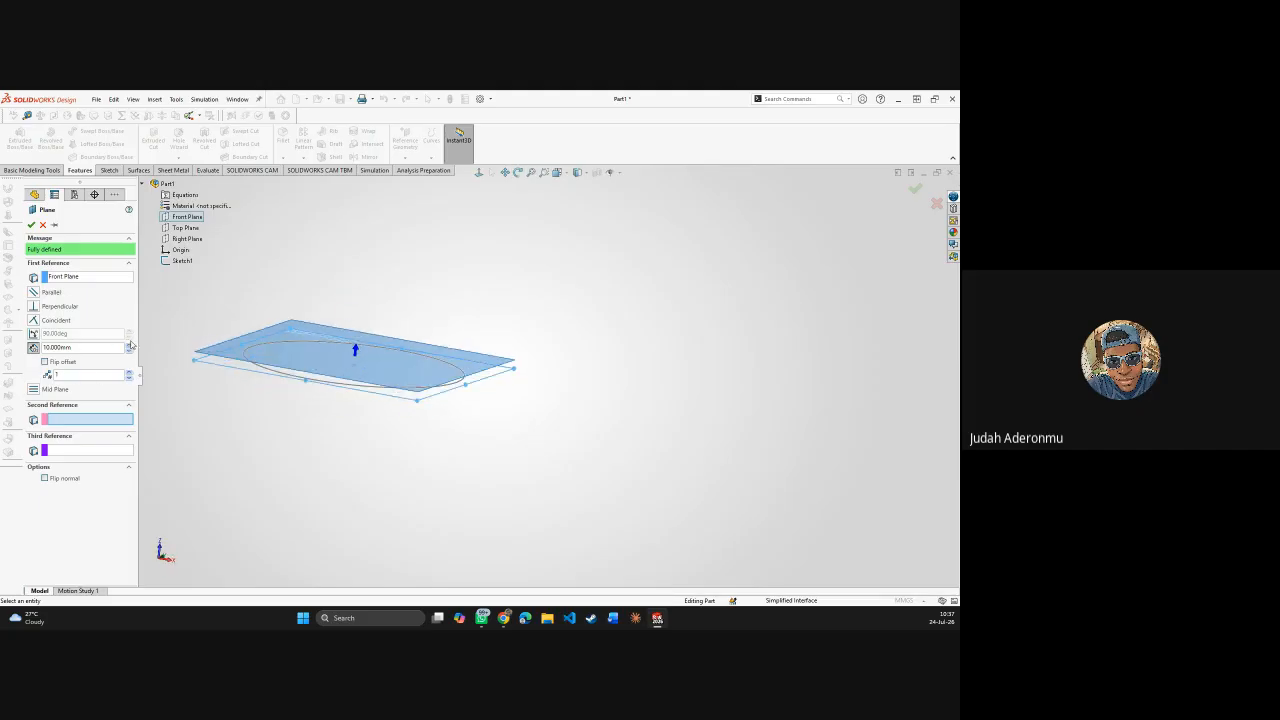
- Set the reference plane's offset distance to 120 mm and create the plane above the circle
left_click(129, 347)
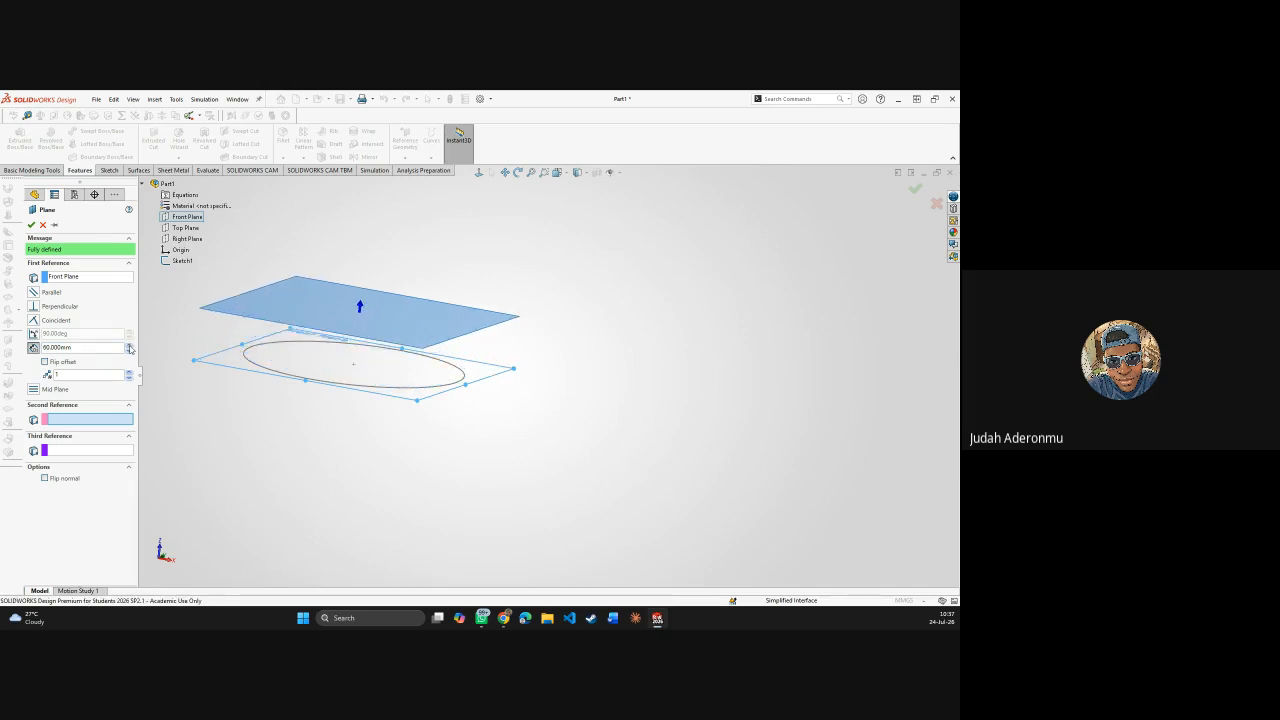
left_click(129, 347)
left_click(129, 347)
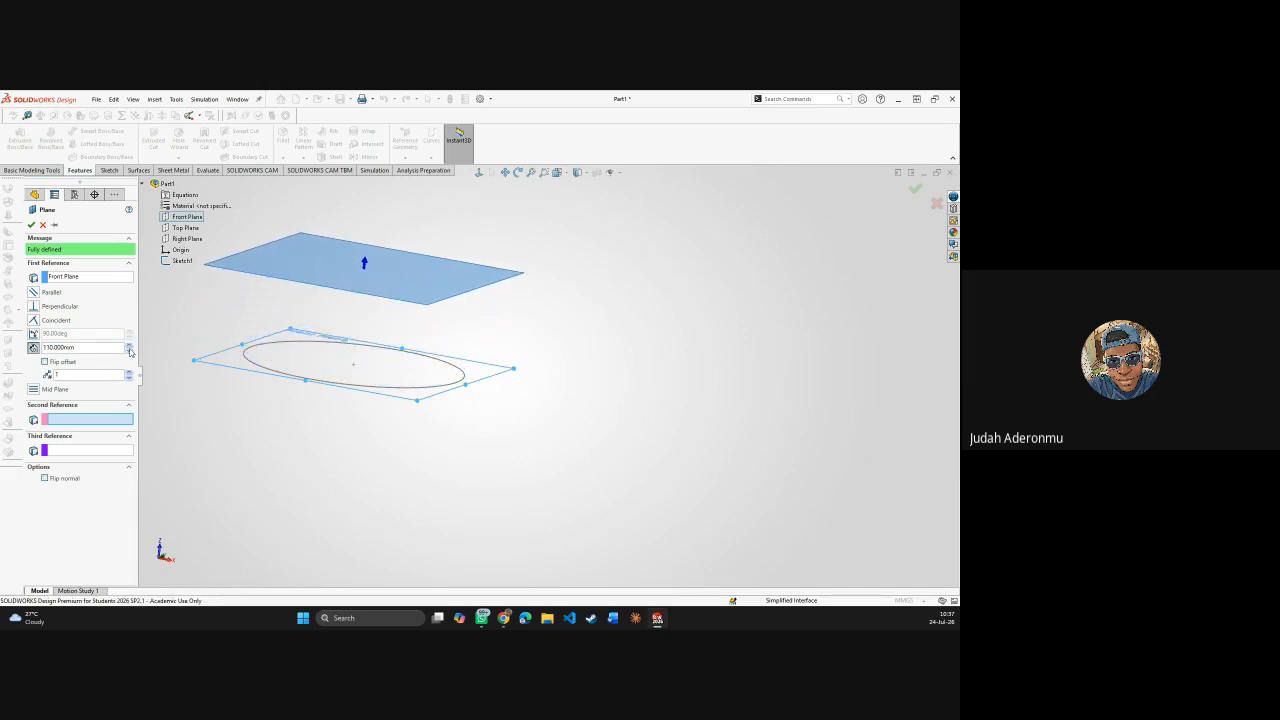
left_click(129, 347)
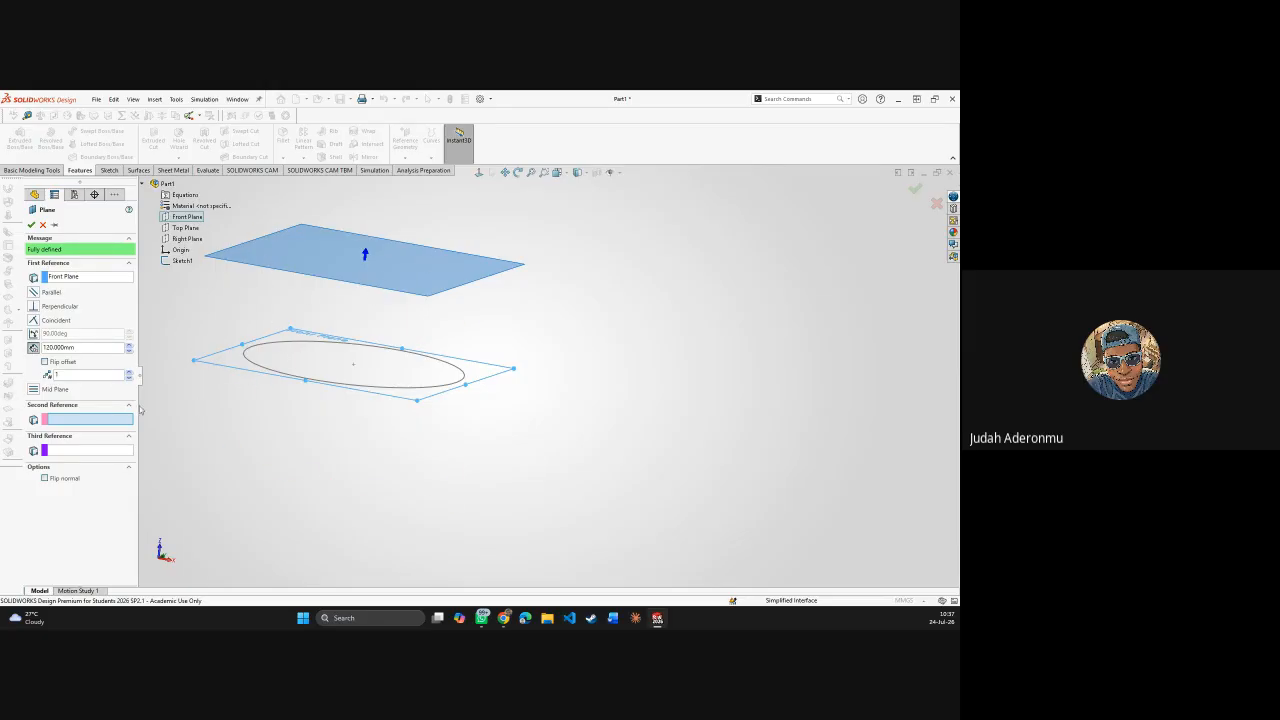
left_click(30, 226)
mouse_move(634, 300)
middle_mouse_down()
mouse_move(602, 372)
mouse_move(603, 323)
mouse_move(583, 426)
mouse_move(655, 315)
mouse_move(622, 345)
middle_mouse_up()
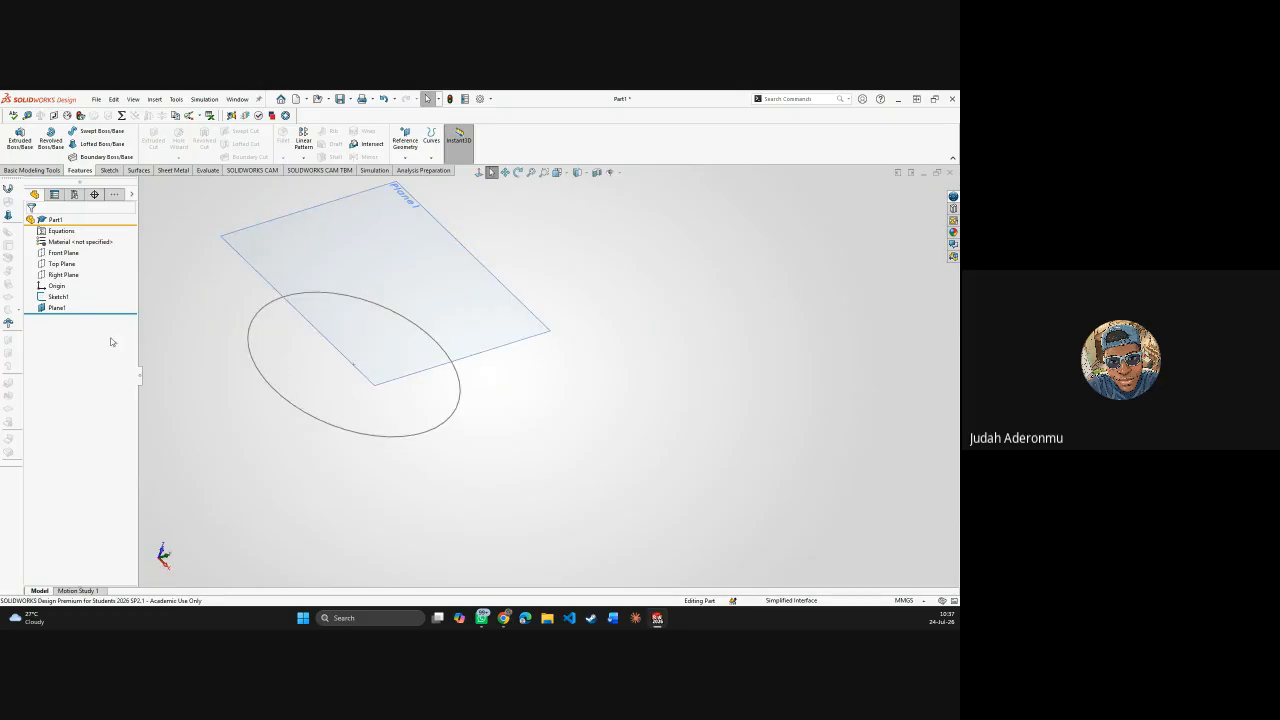
- Start a new sketch on the offset plane, Plane1
left_click(57, 308)
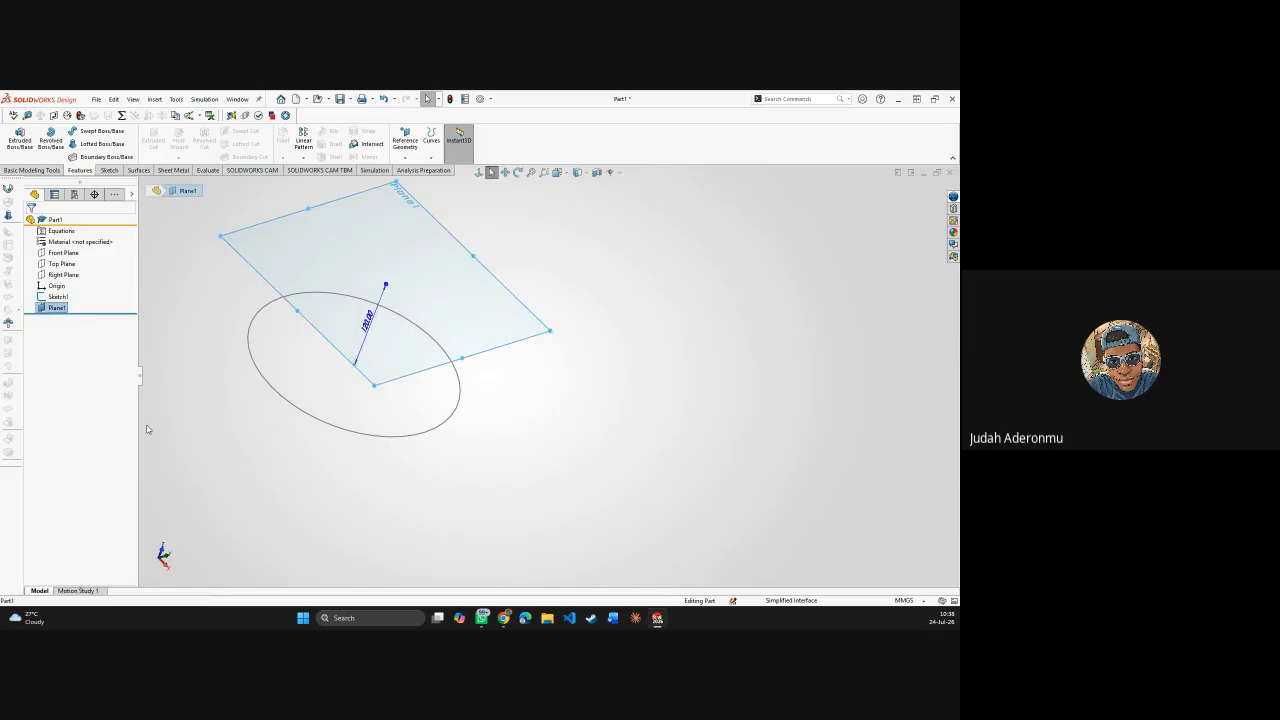
left_click(109, 170)
left_click(13, 139)
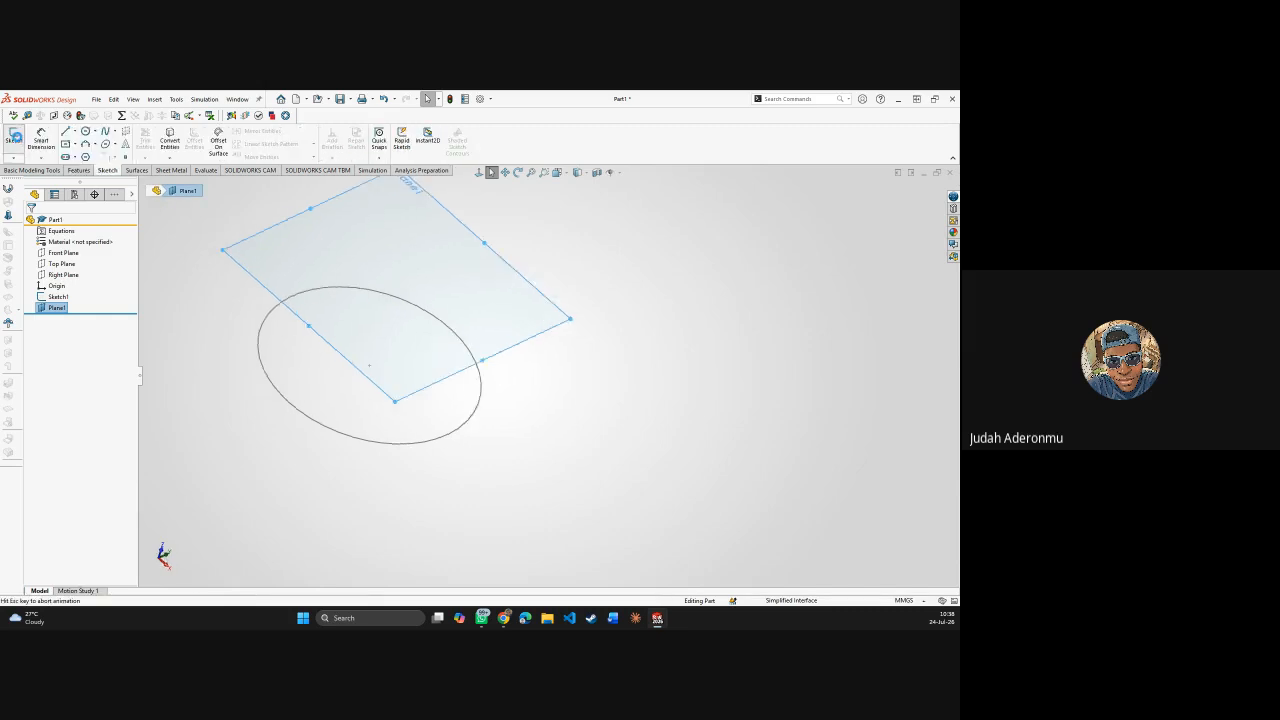
left_click(740, 334)
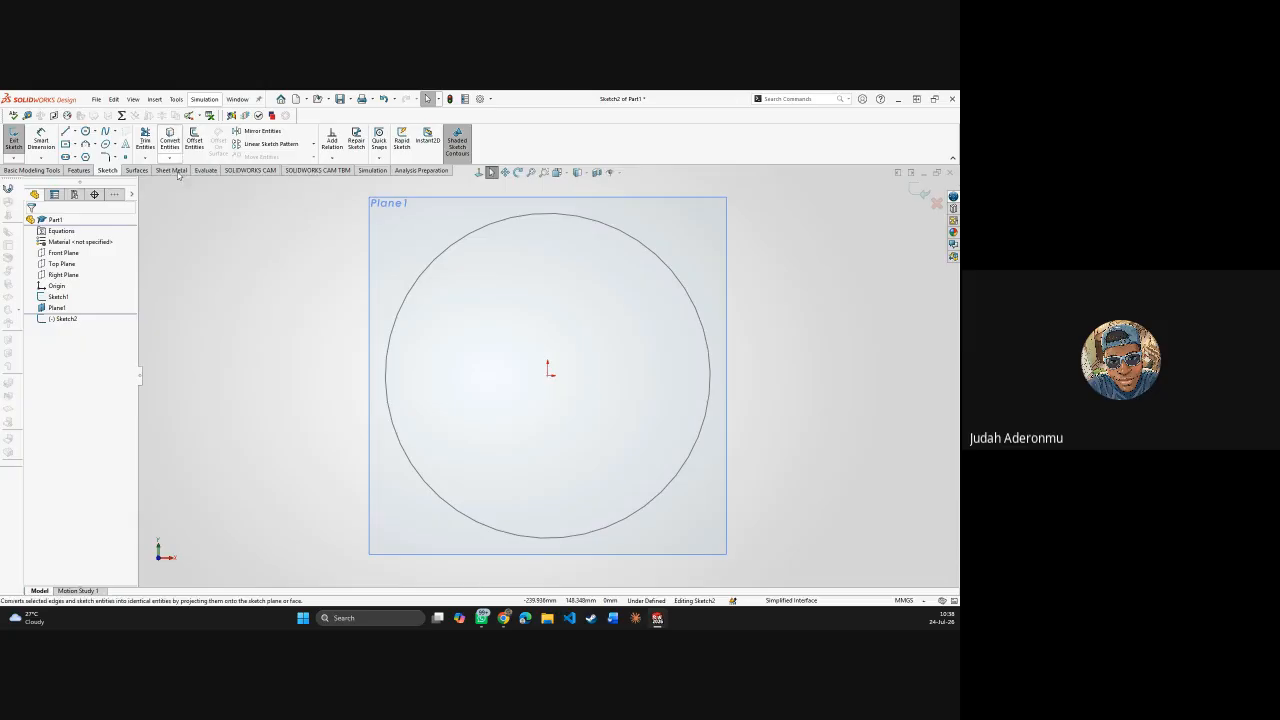
- Hide the base circle sketch, Sketch1, and the offset plane, Plane1
right_click(62, 297)
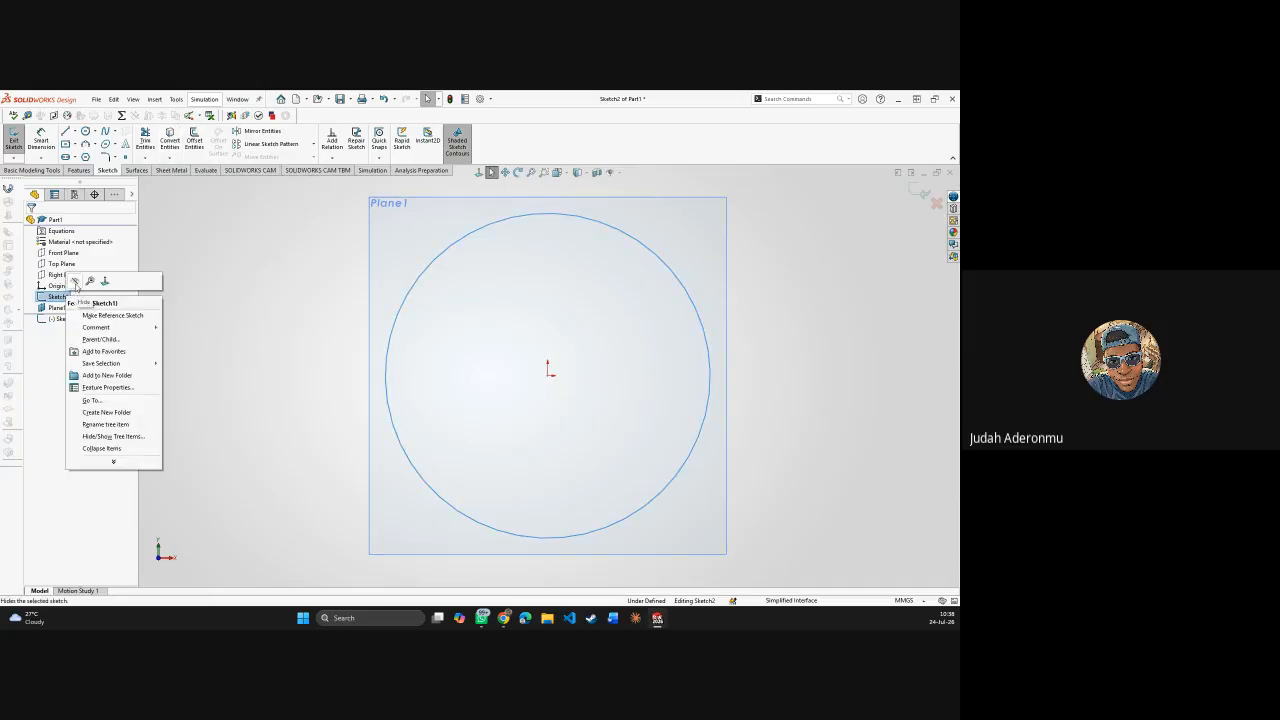
left_click(74, 281)
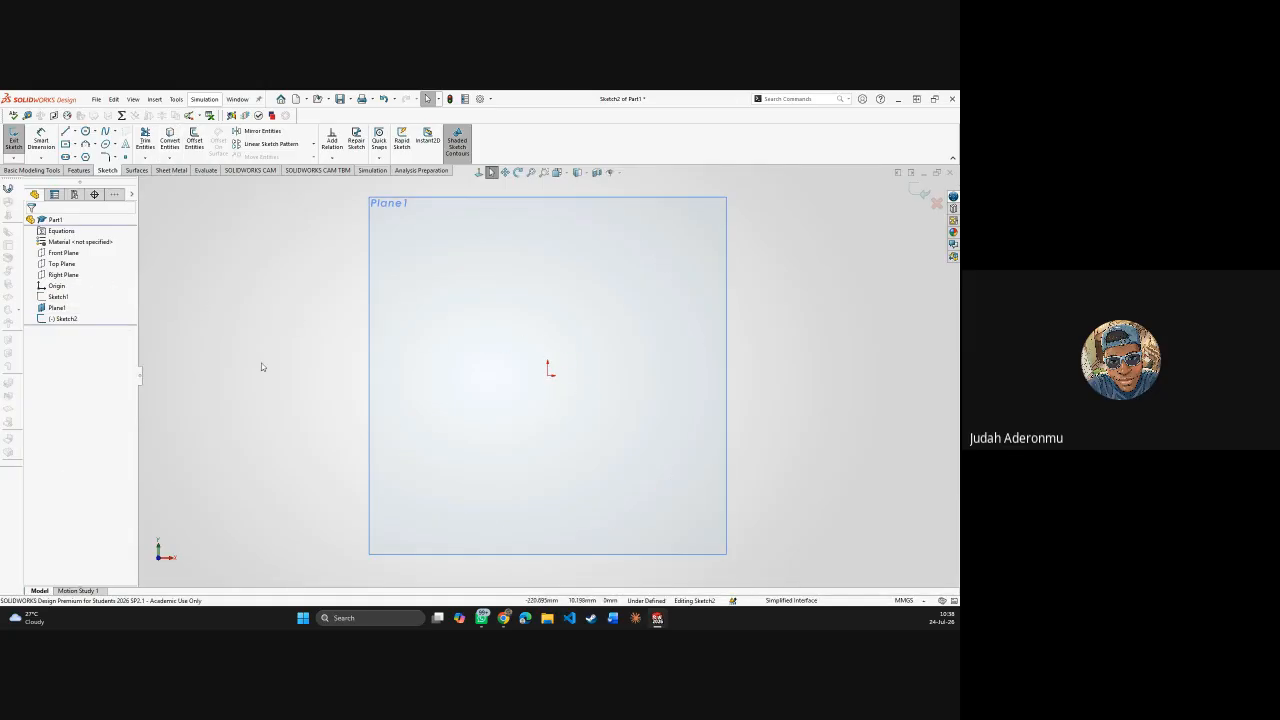
right_click(63, 305)
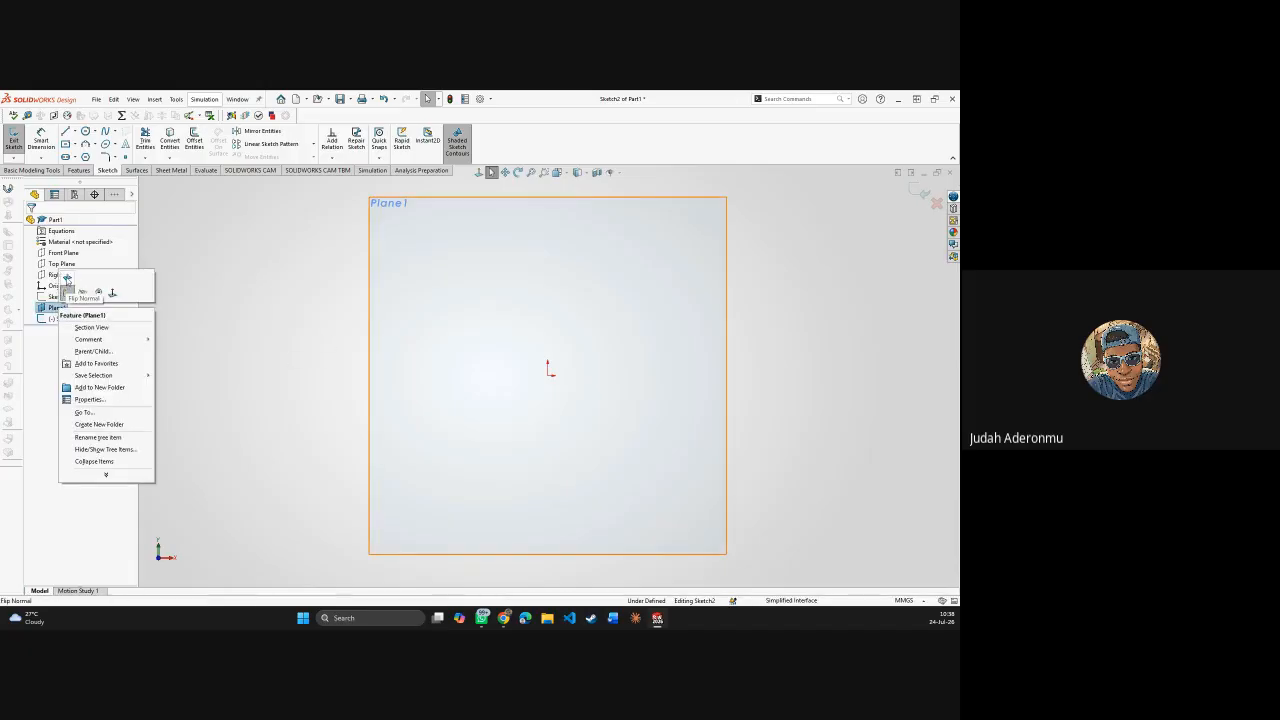
left_click(84, 294)
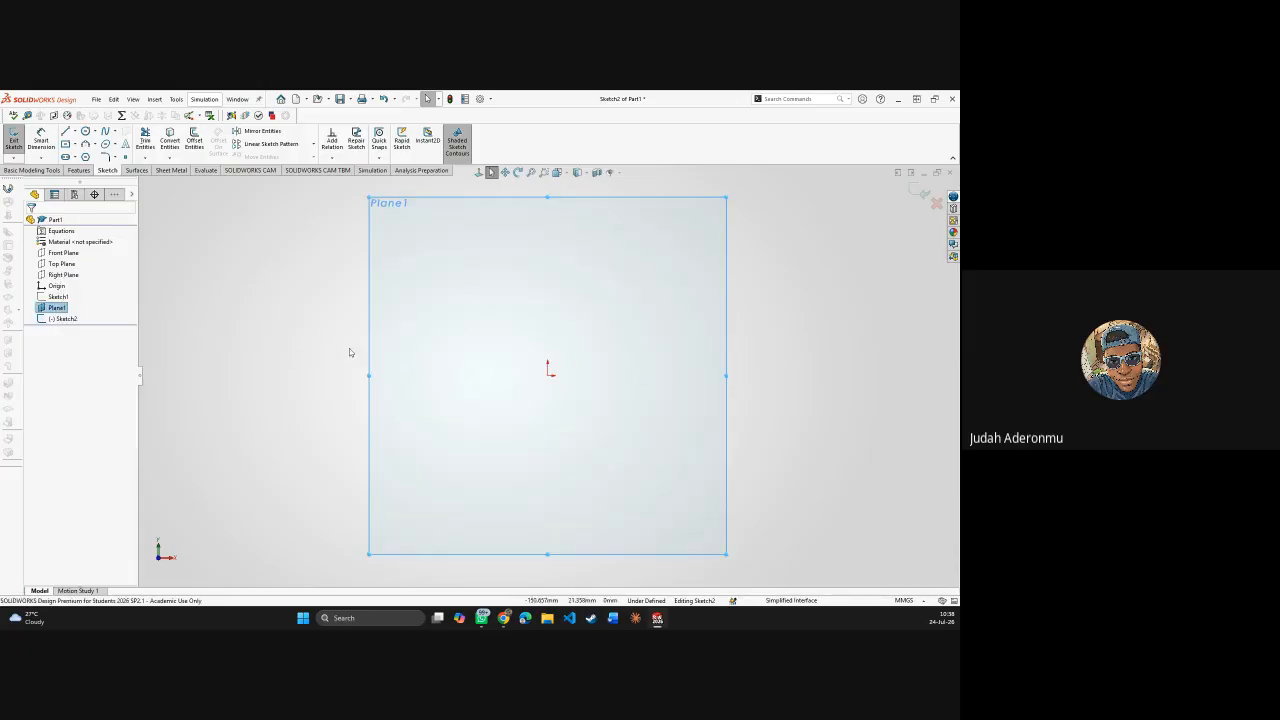
right_click(60, 307)
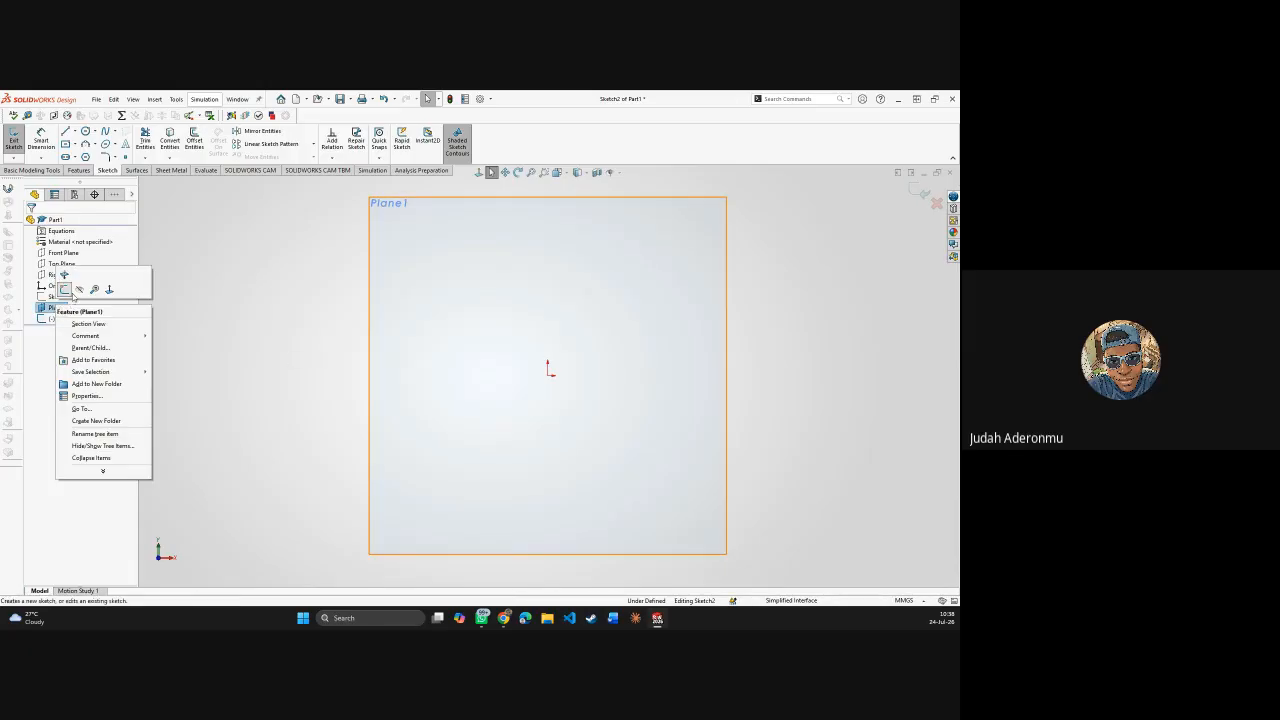
left_click(84, 294)
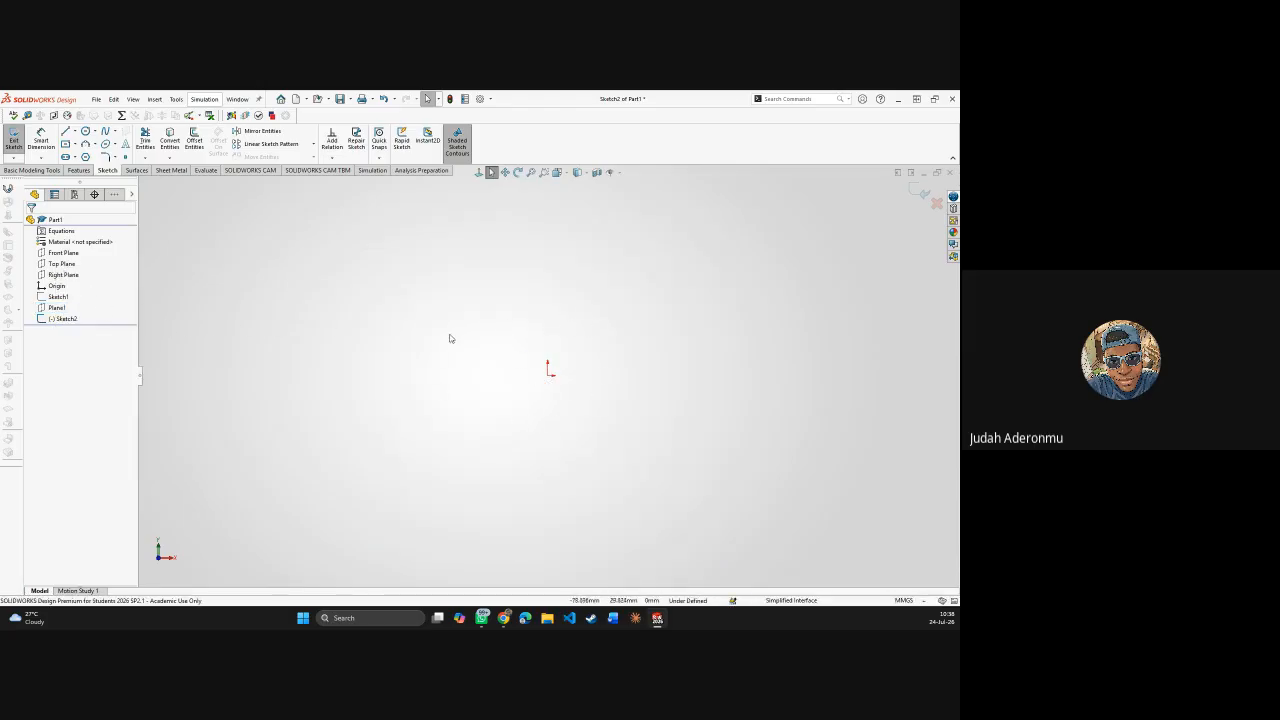
- Show the base circle sketch again and convert its circle into the current sketch with Convert Entities
right_click(52, 297)
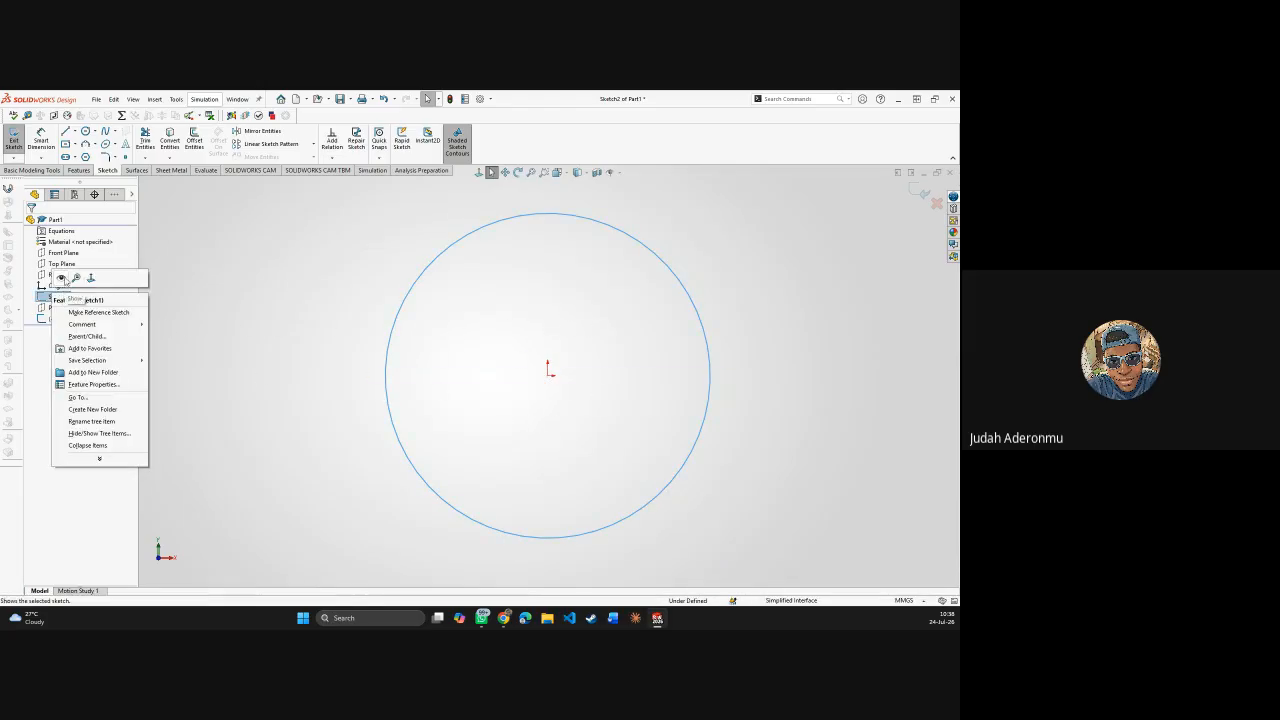
left_click(66, 280)
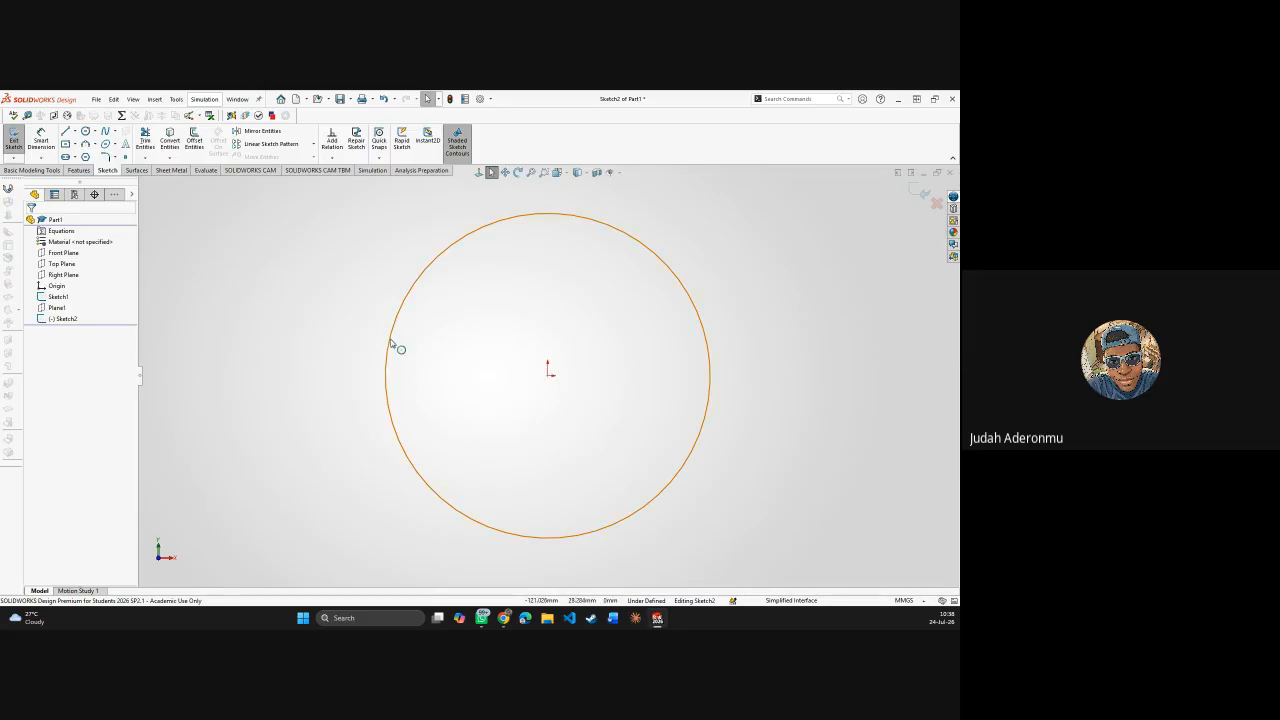
left_click(170, 142)
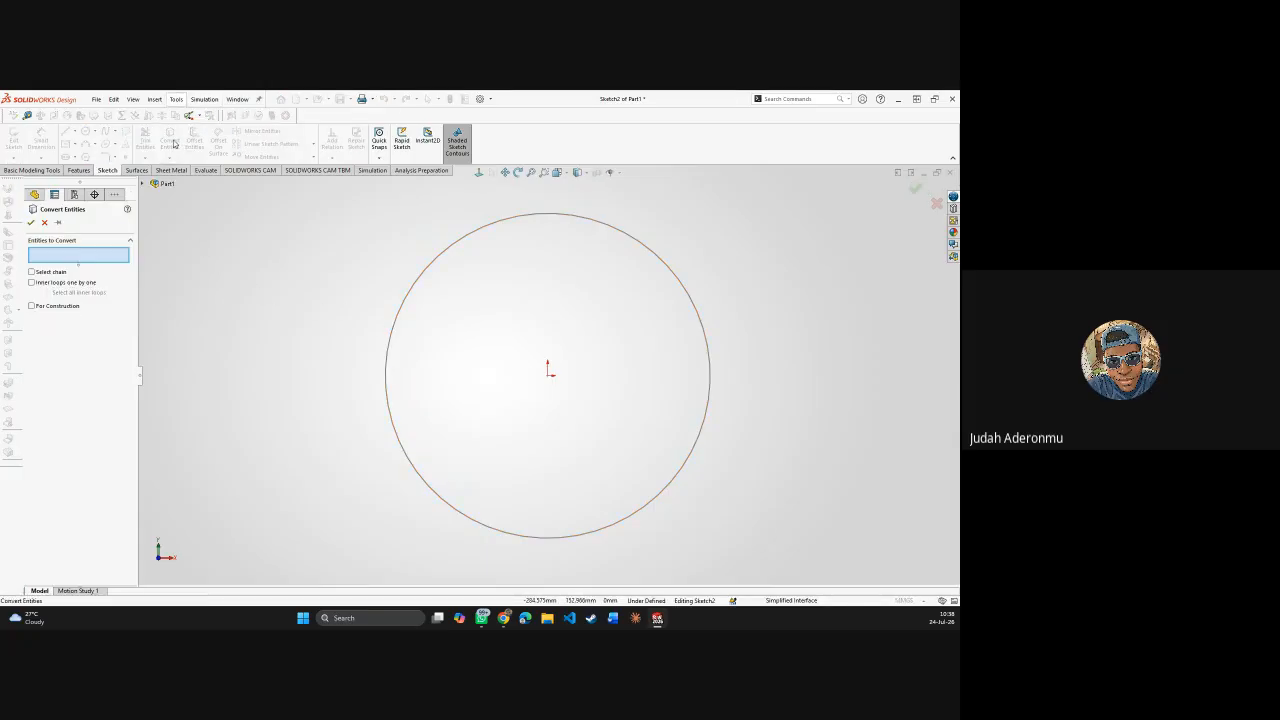
left_click(399, 314)
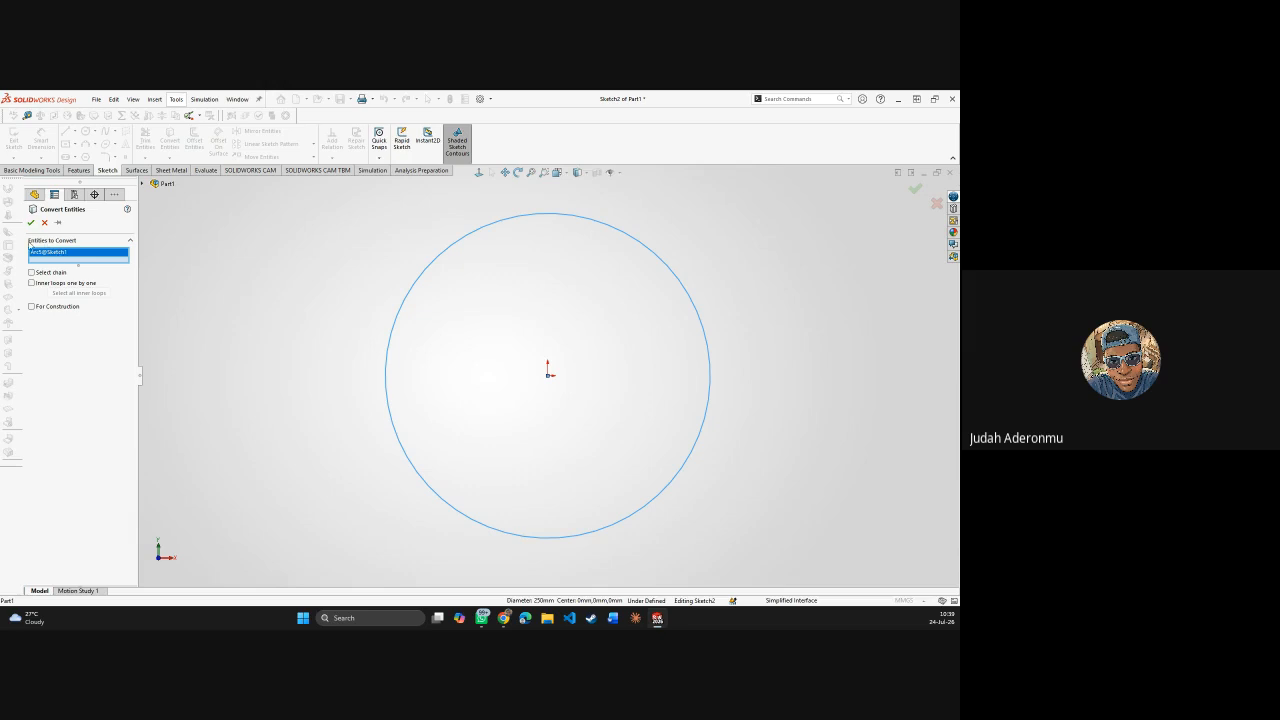
left_click(31, 222)
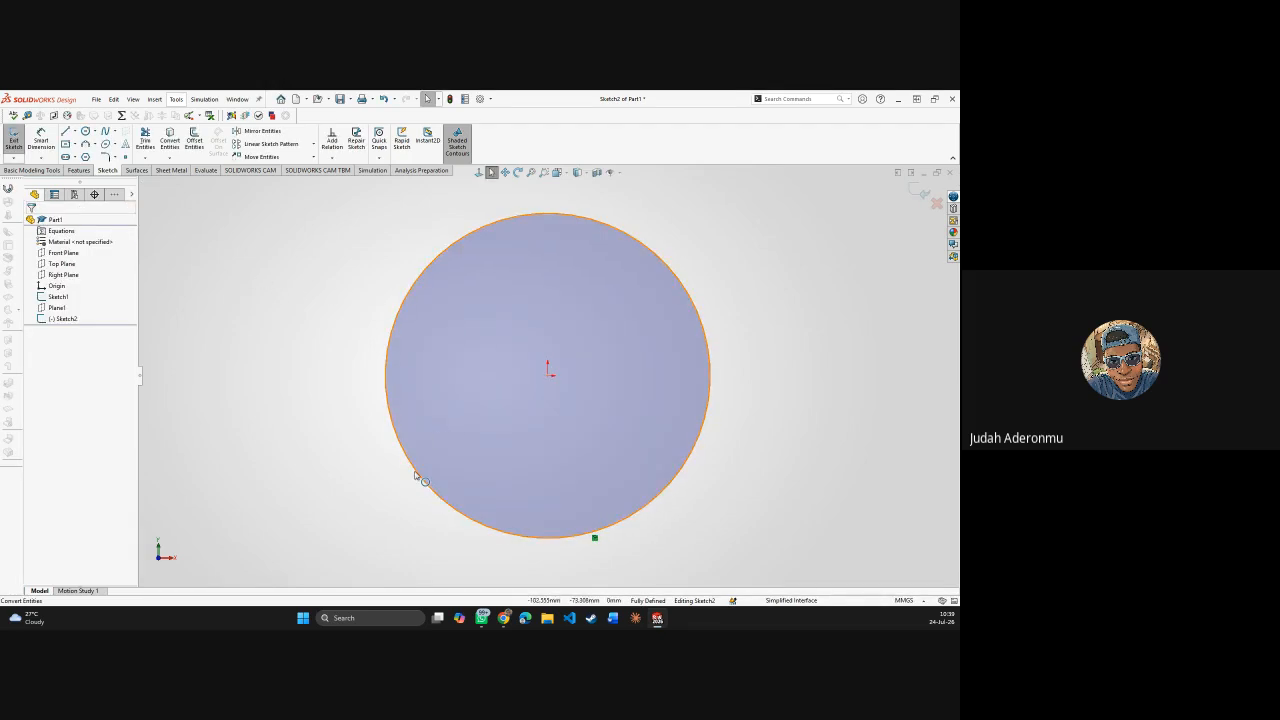
- Hide the base circle sketch and delete the converted circle from the current sketch
right_click(58, 297)
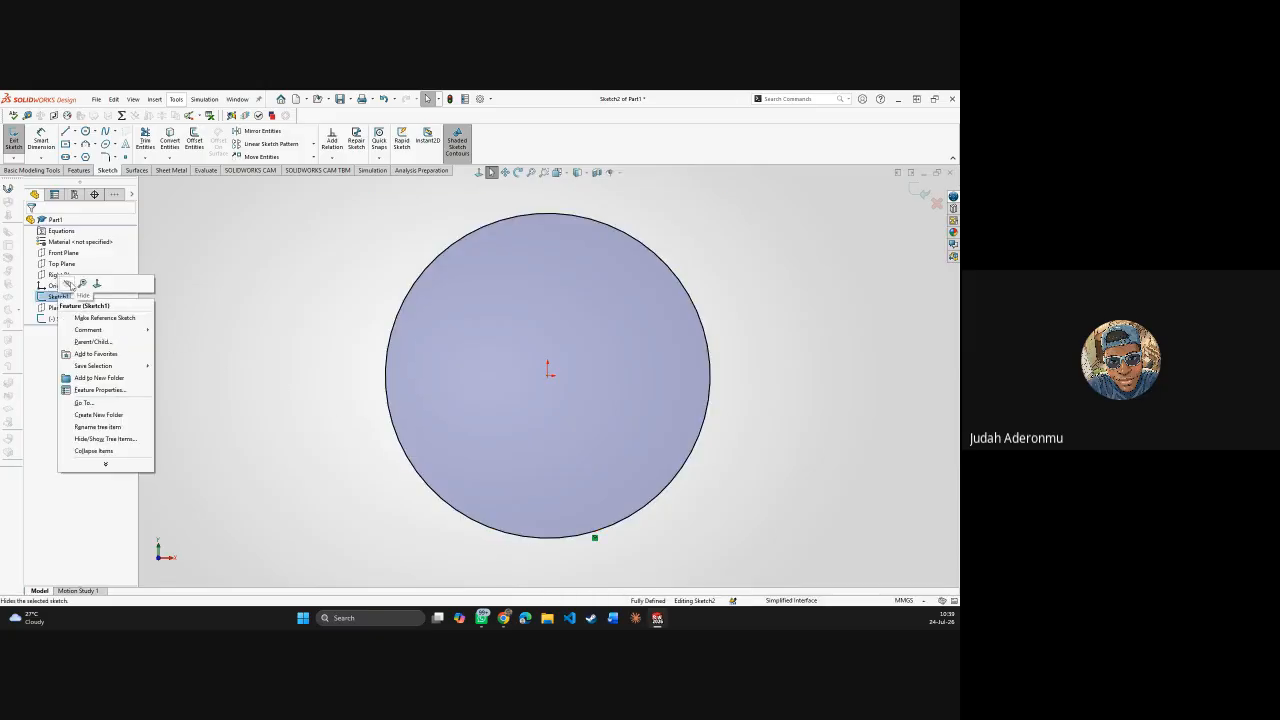
key("Escape")
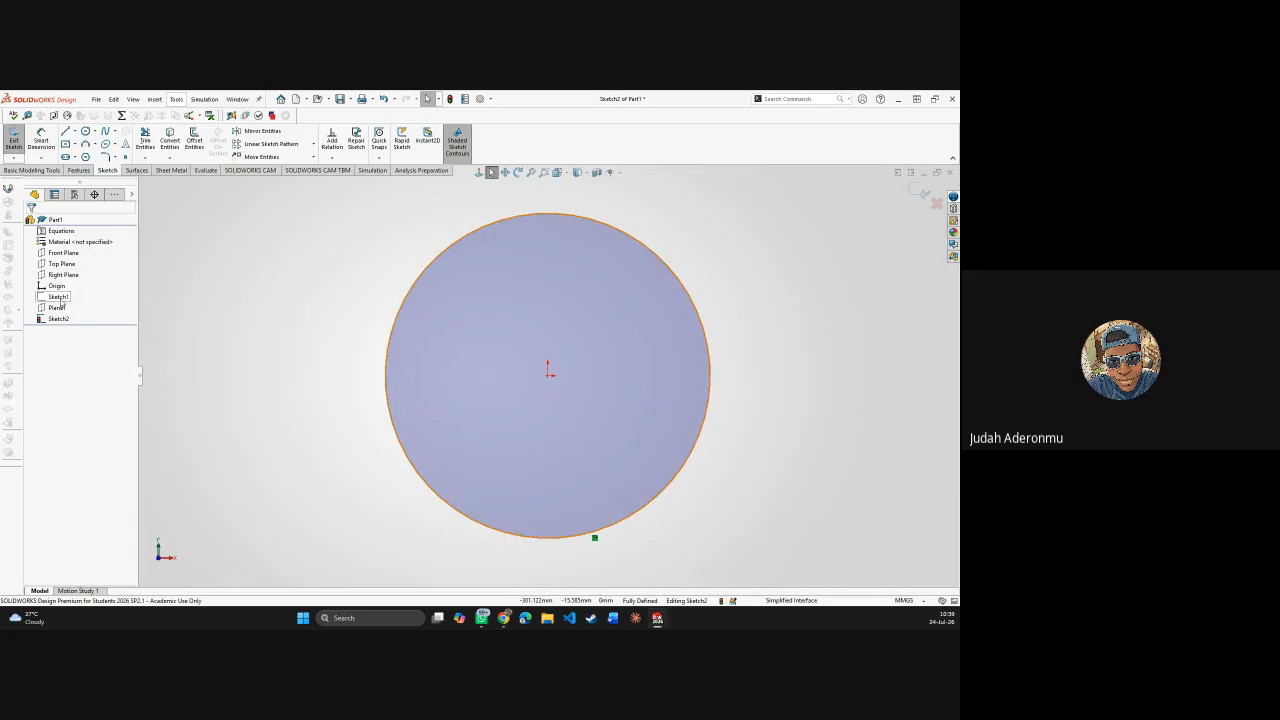
left_click(385, 371)
key("Delete")
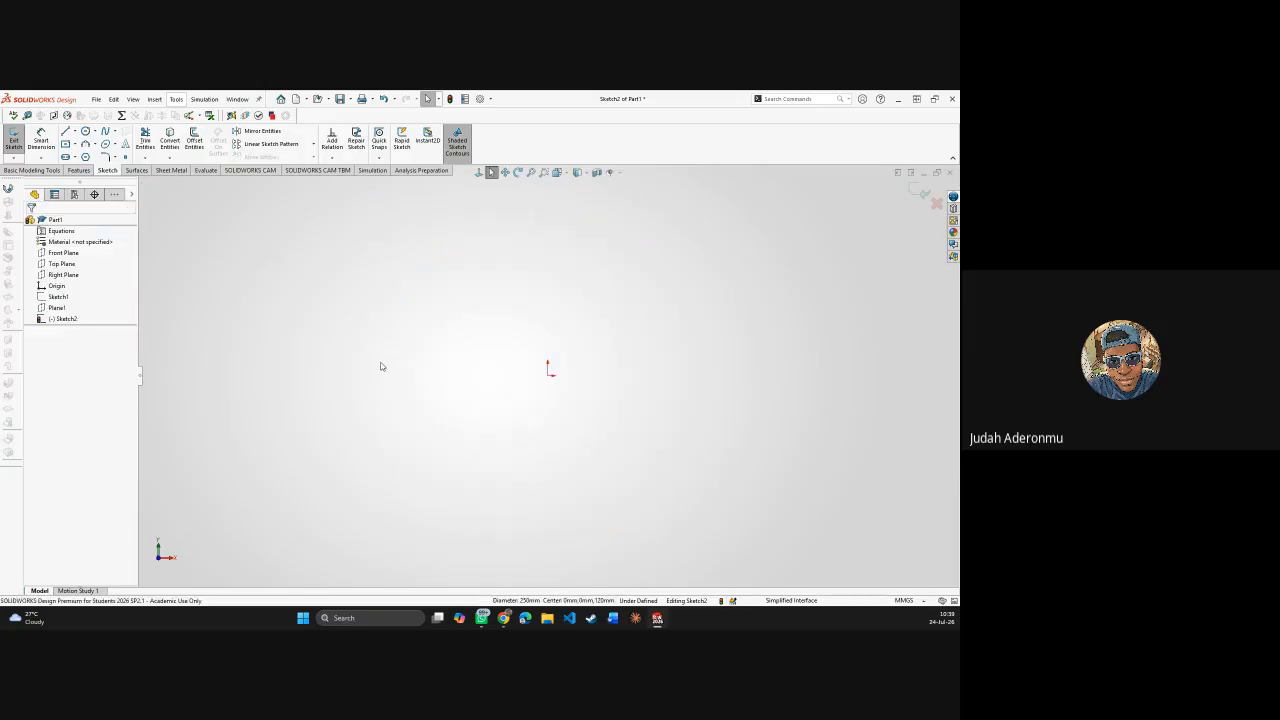
- Show the base circle sketch and sketch a smaller circle centred on the origin, inside the base circle
right_click(58, 297)
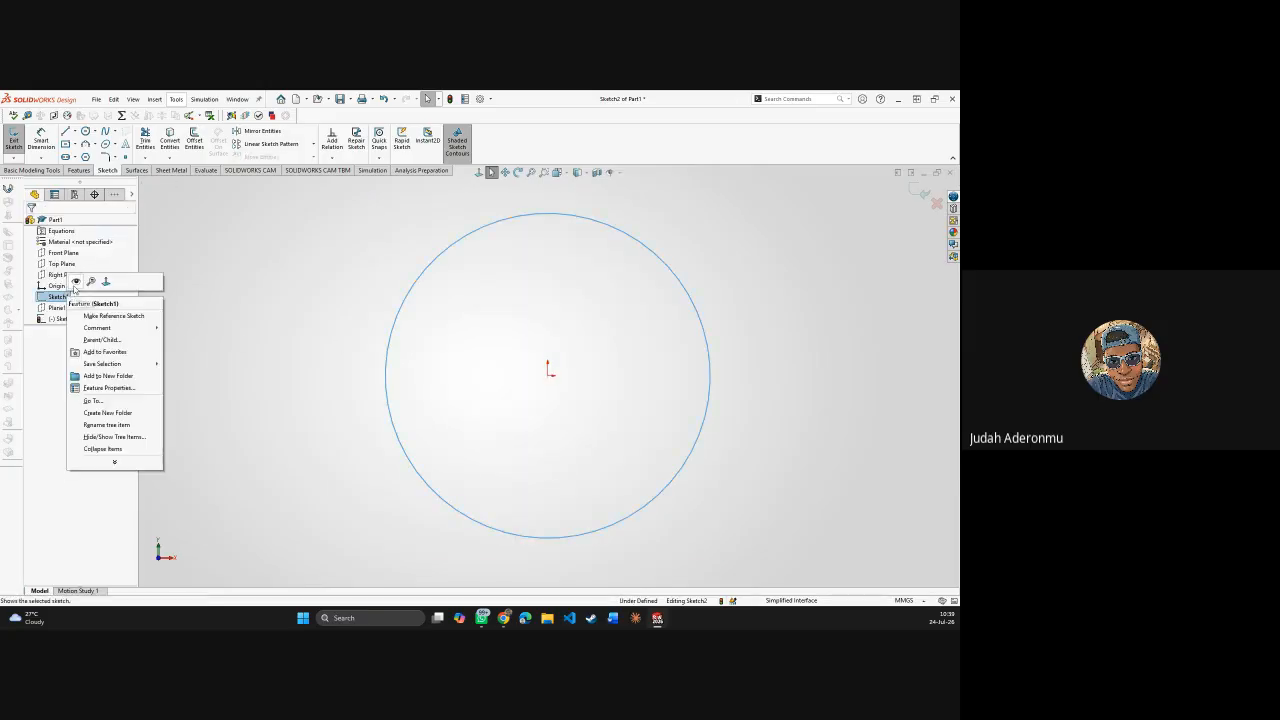
left_click(200, 289)
left_click(201, 289)
key("c")
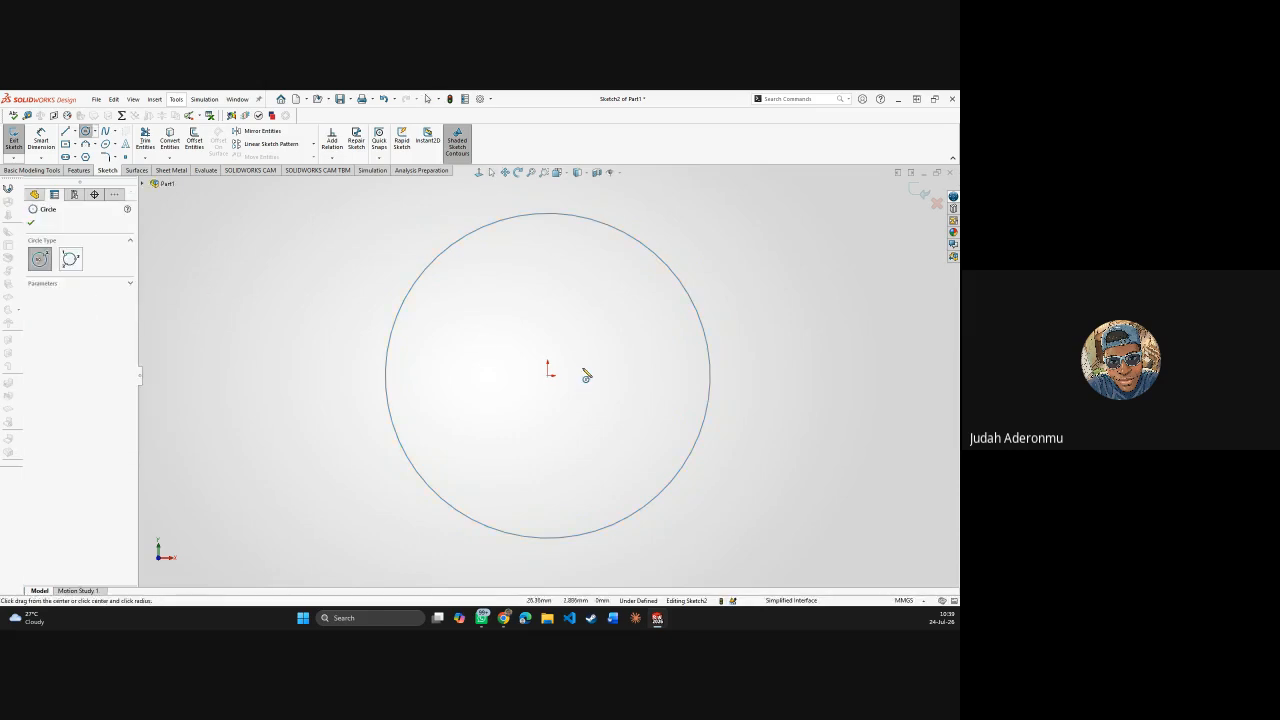
left_click(548, 373)
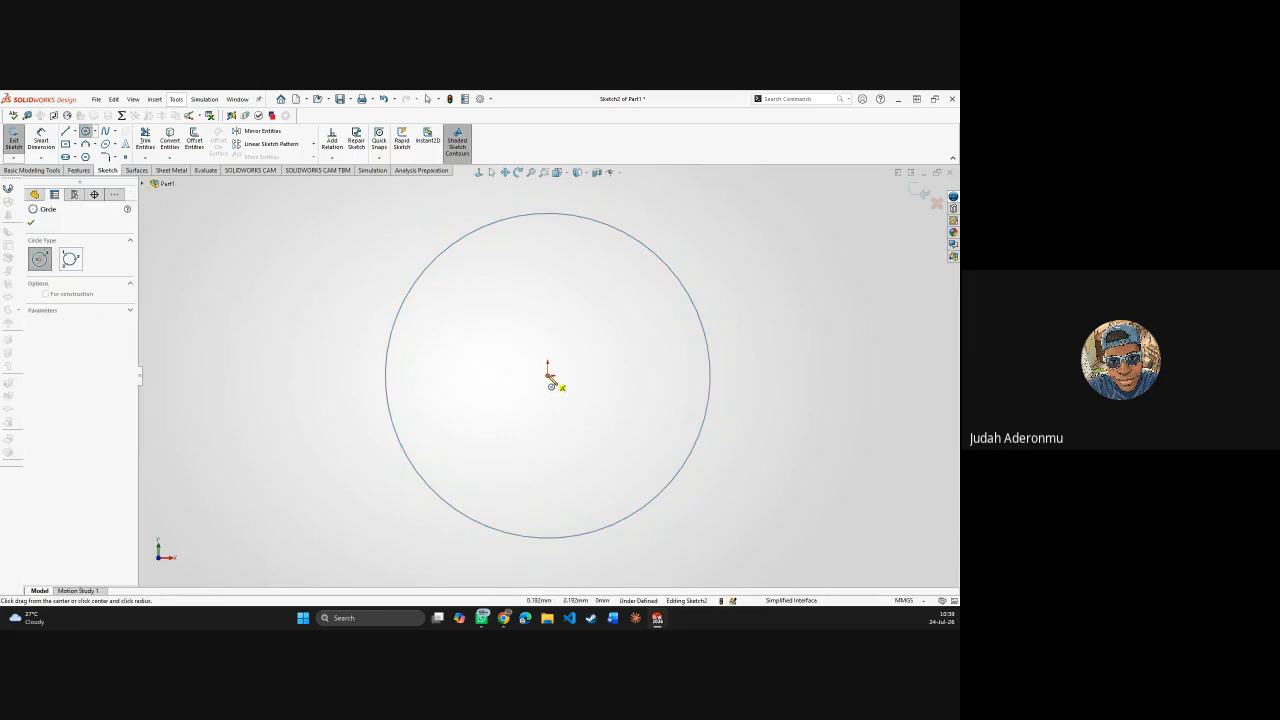
left_click(638, 417)
key("Escape")
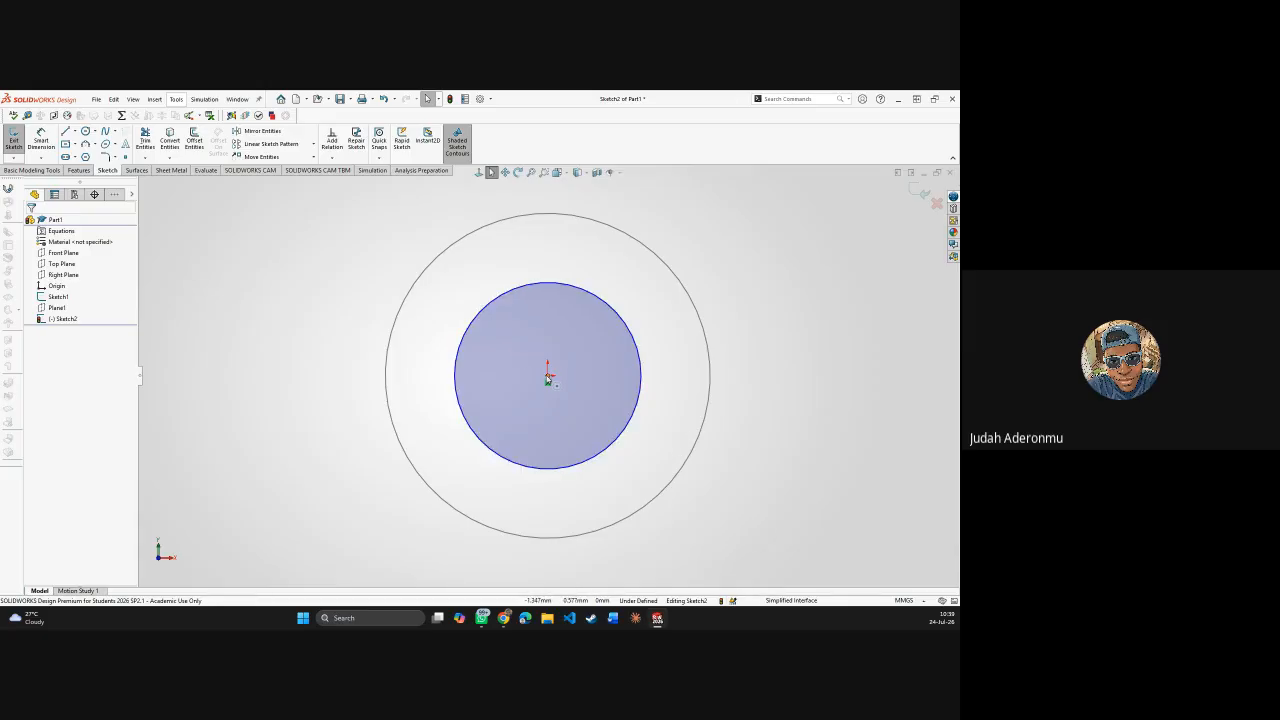
- Delete the origin-centred circle and sketch a smaller circle inside the base circle, up and to the left of the origin
left_click(626, 428)
key("Delete")
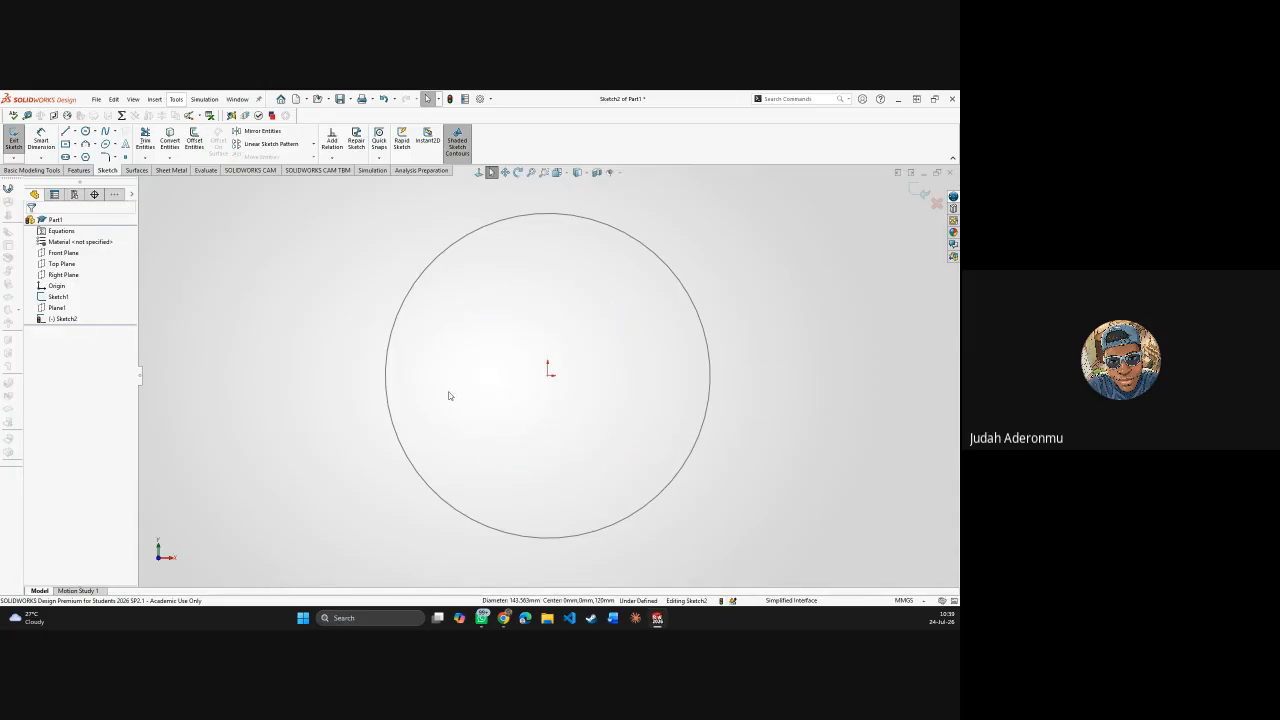
key("c")
left_click(458, 336)
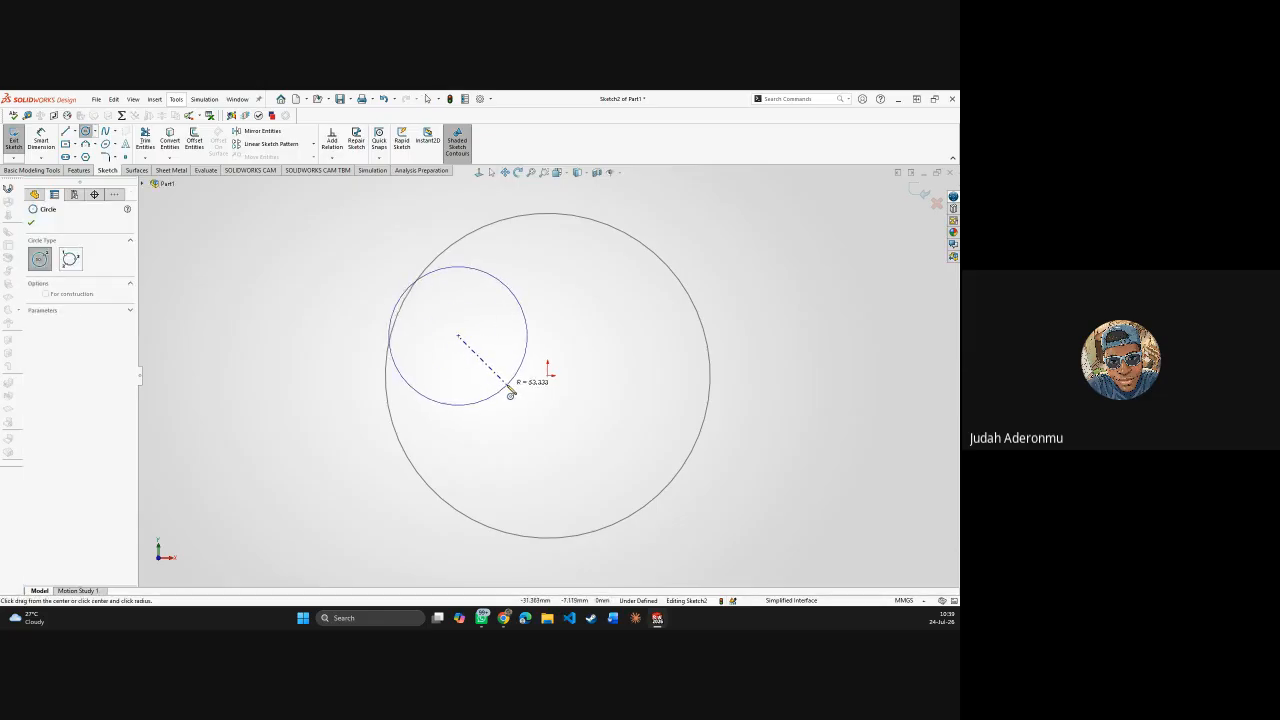
left_click(504, 382)
key("Escape")
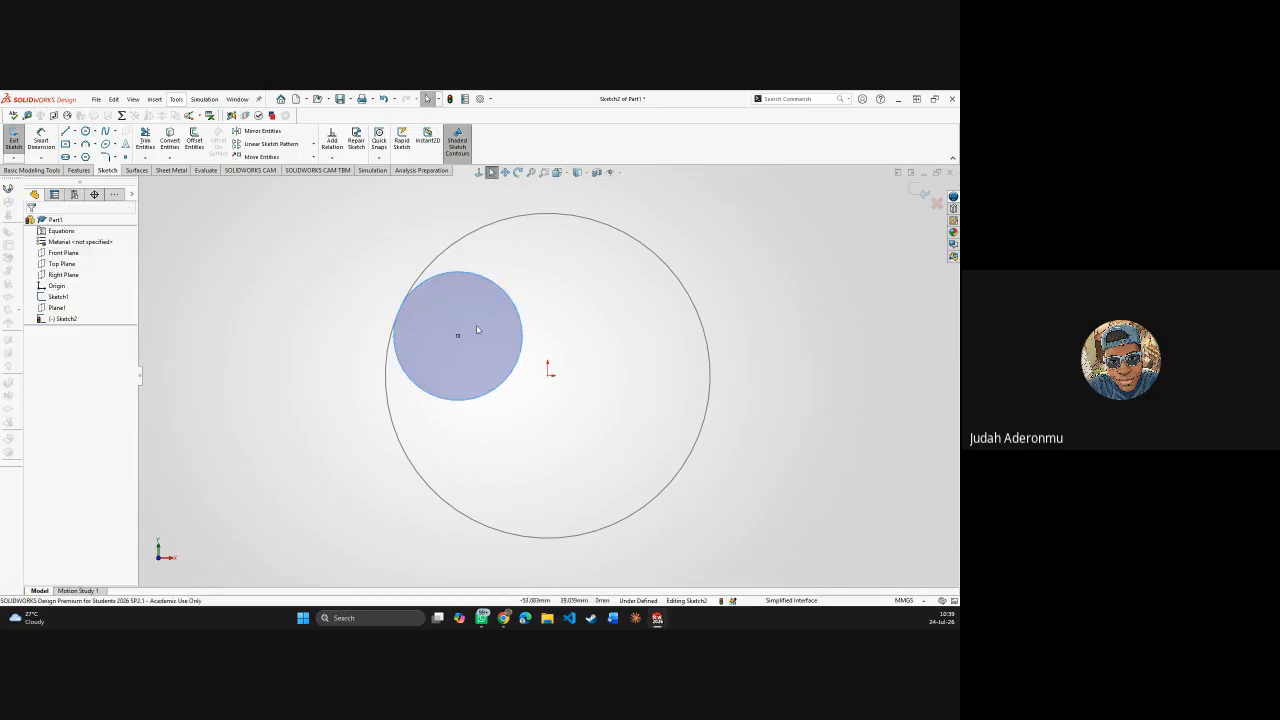
- Move the small circle so its centre sits slightly below and left of the origin, and exit the sketch
left_click_drag(458, 336, 524, 408)
left_click(767, 362)
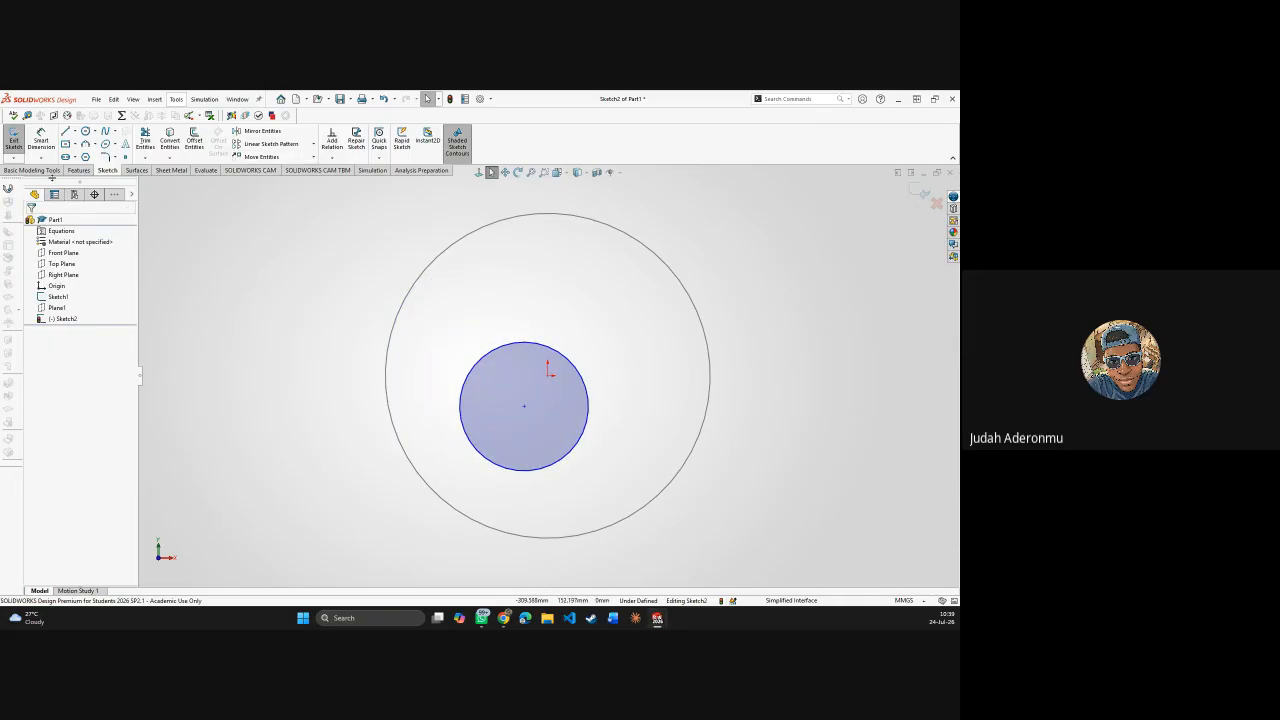
left_click(30, 172)
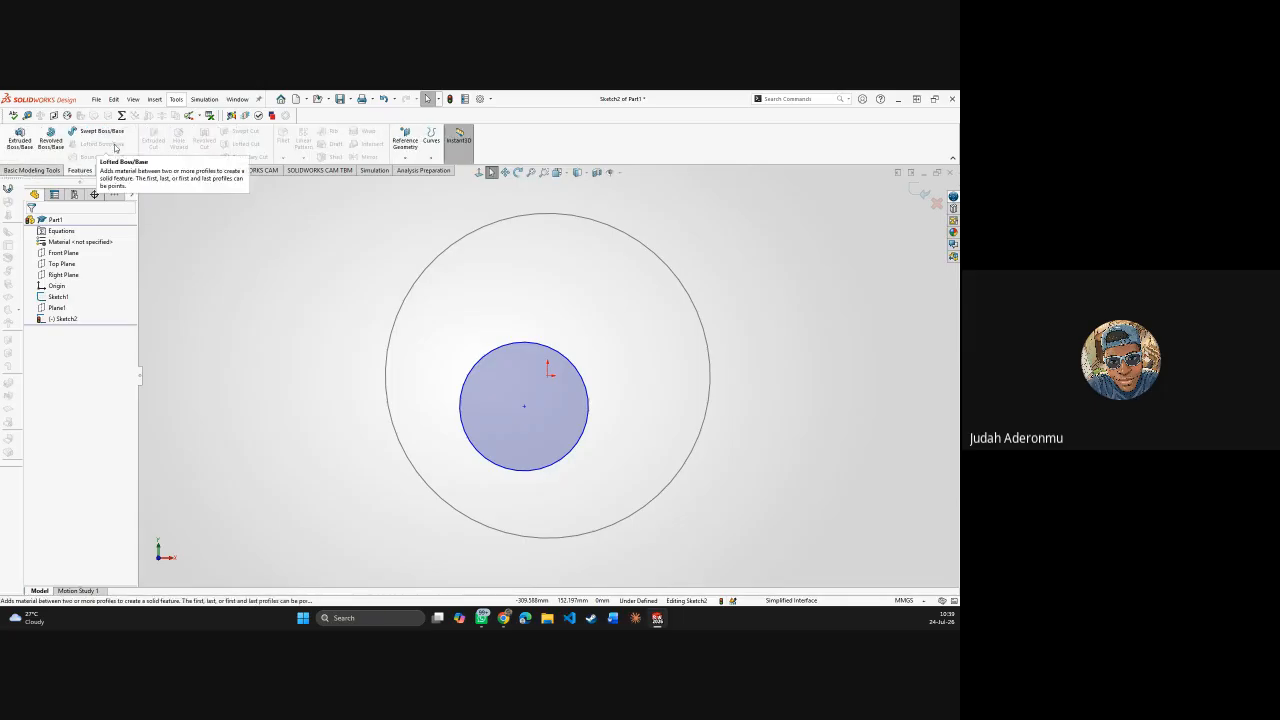
left_click(924, 195)
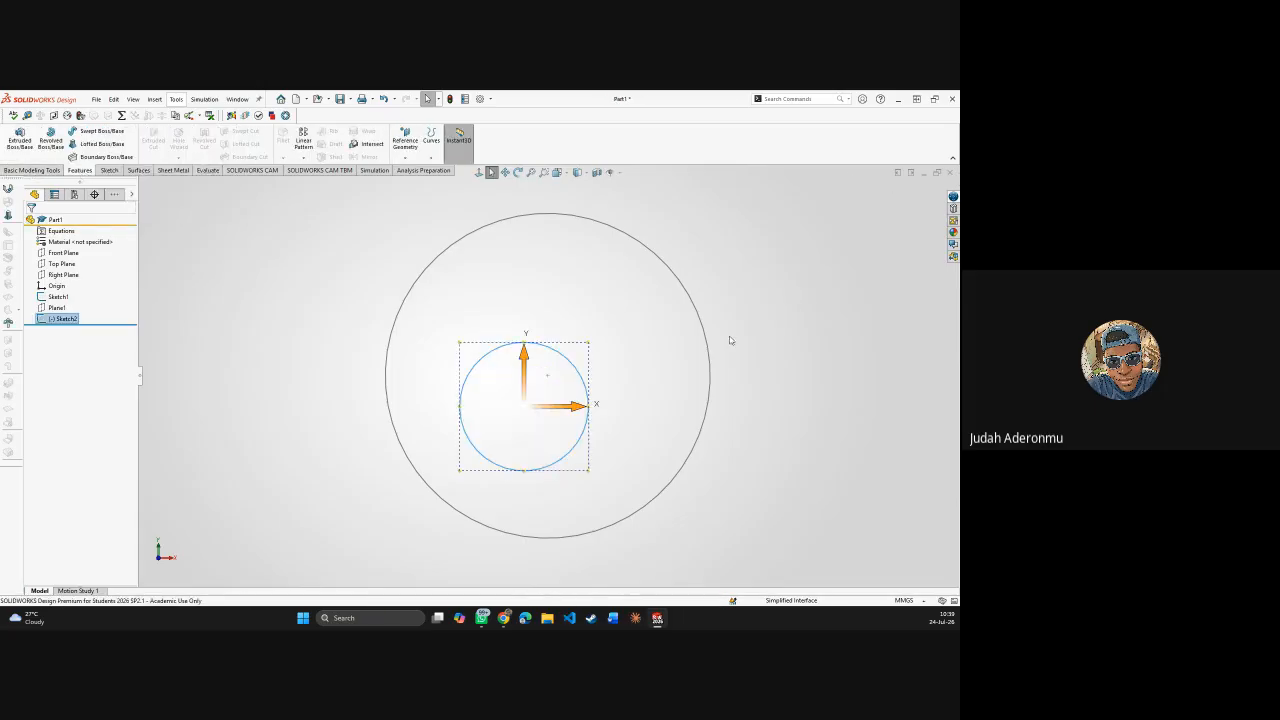
left_click(652, 268)
mouse_move(746, 340)
middle_mouse_down()
mouse_move(737, 209)
mouse_move(522, 214)
middle_mouse_up()
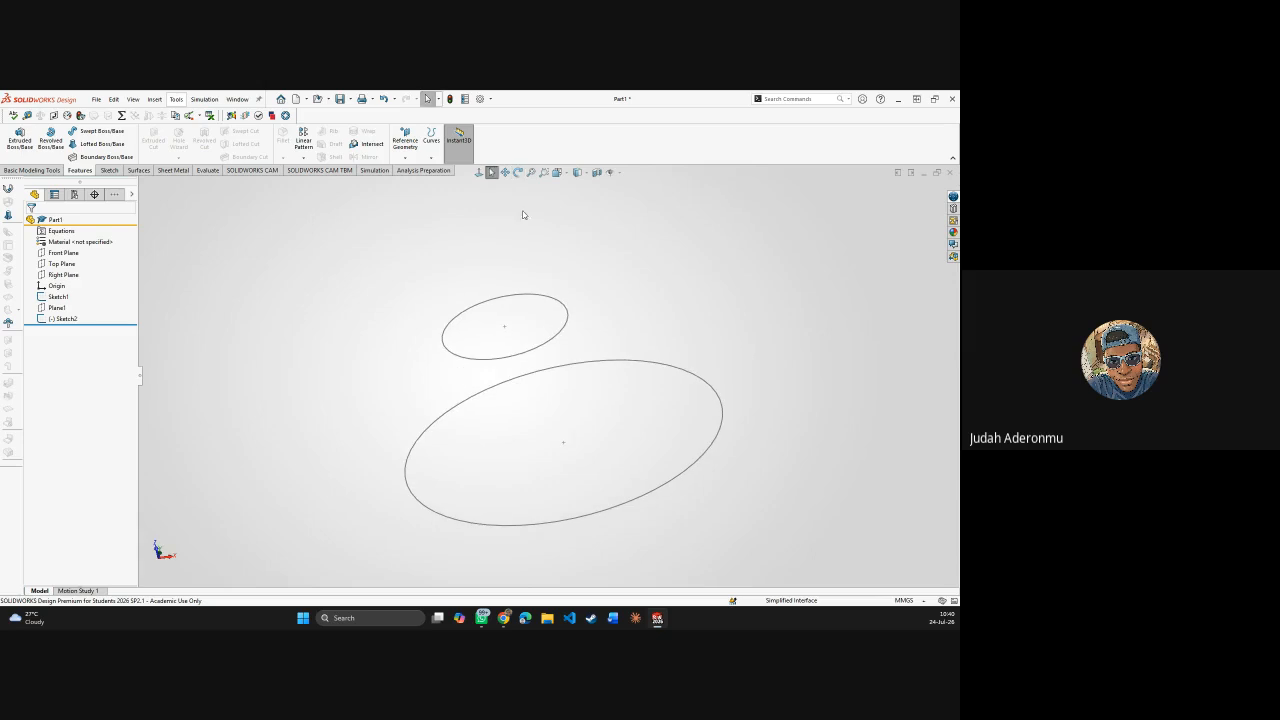
- Start a Lofted Boss/Base with the small upper circle and the large base circle as its profiles
left_click(96, 145)
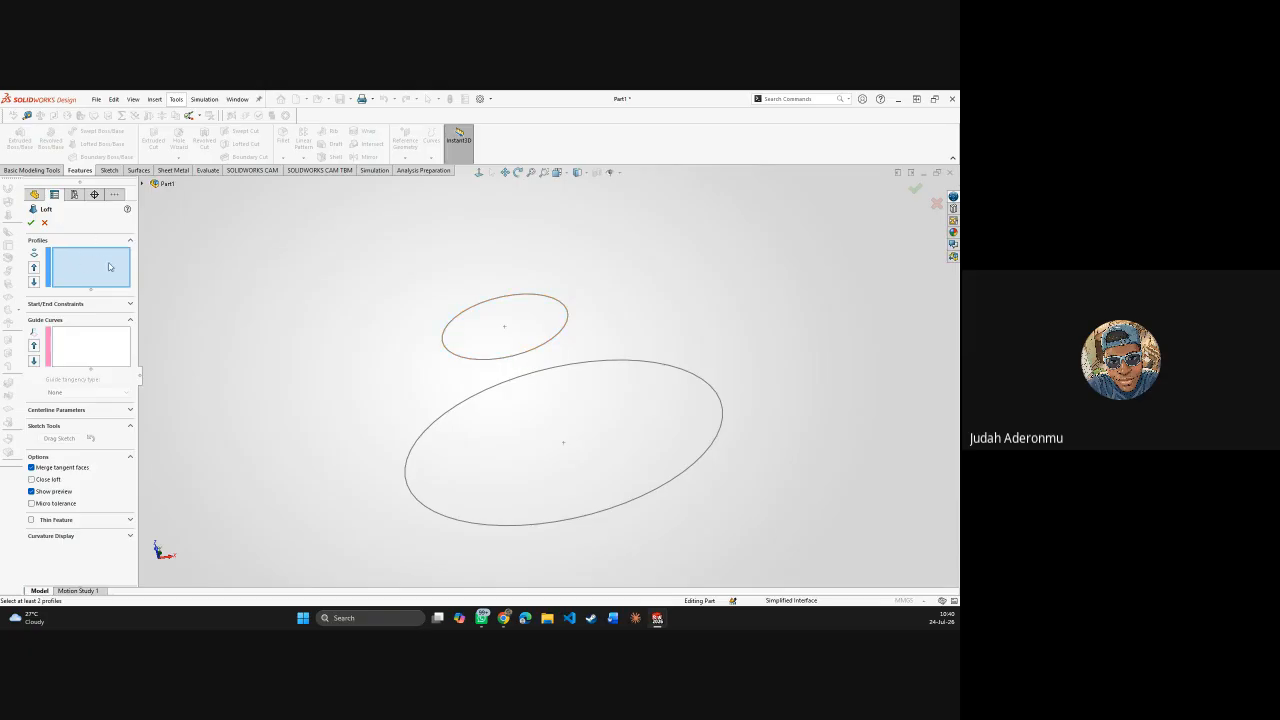
left_click(555, 339)
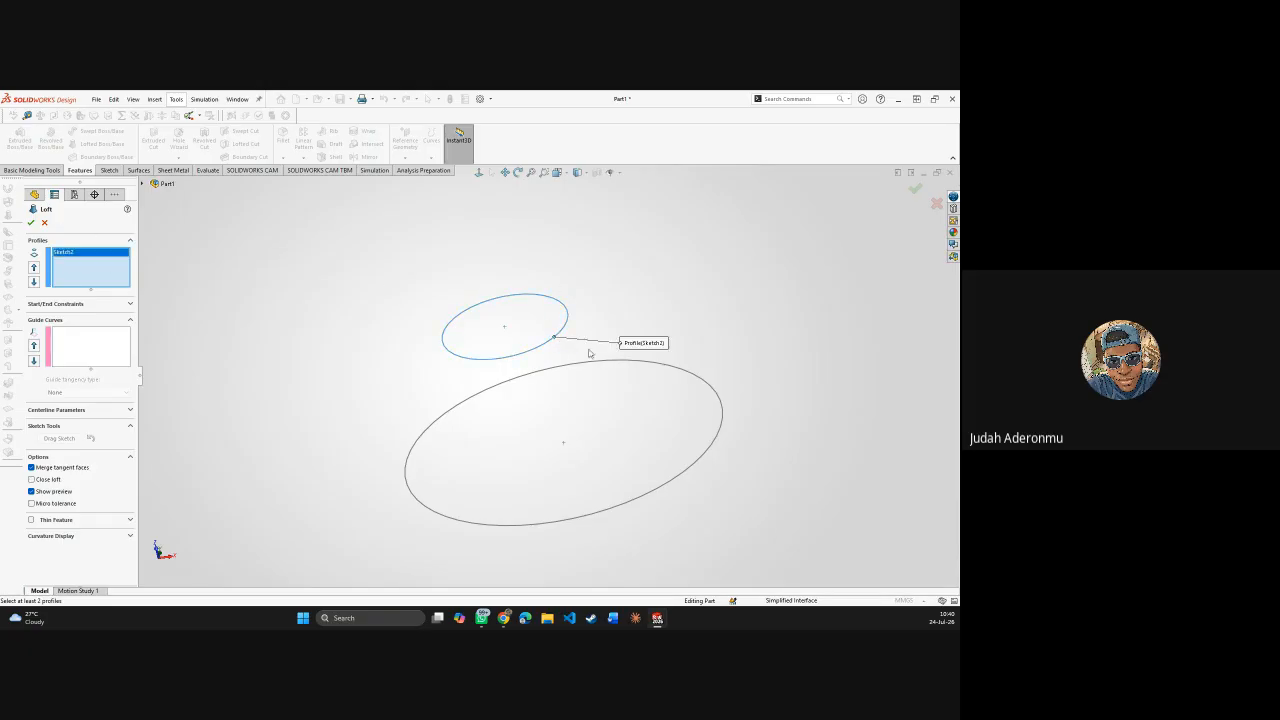
left_click(701, 461)
mouse_move(317, 377)
middle_mouse_down()
mouse_move(429, 360)
mouse_move(373, 306)
mouse_move(323, 329)
mouse_move(291, 386)
mouse_move(300, 377)
mouse_move(277, 364)
middle_mouse_up()
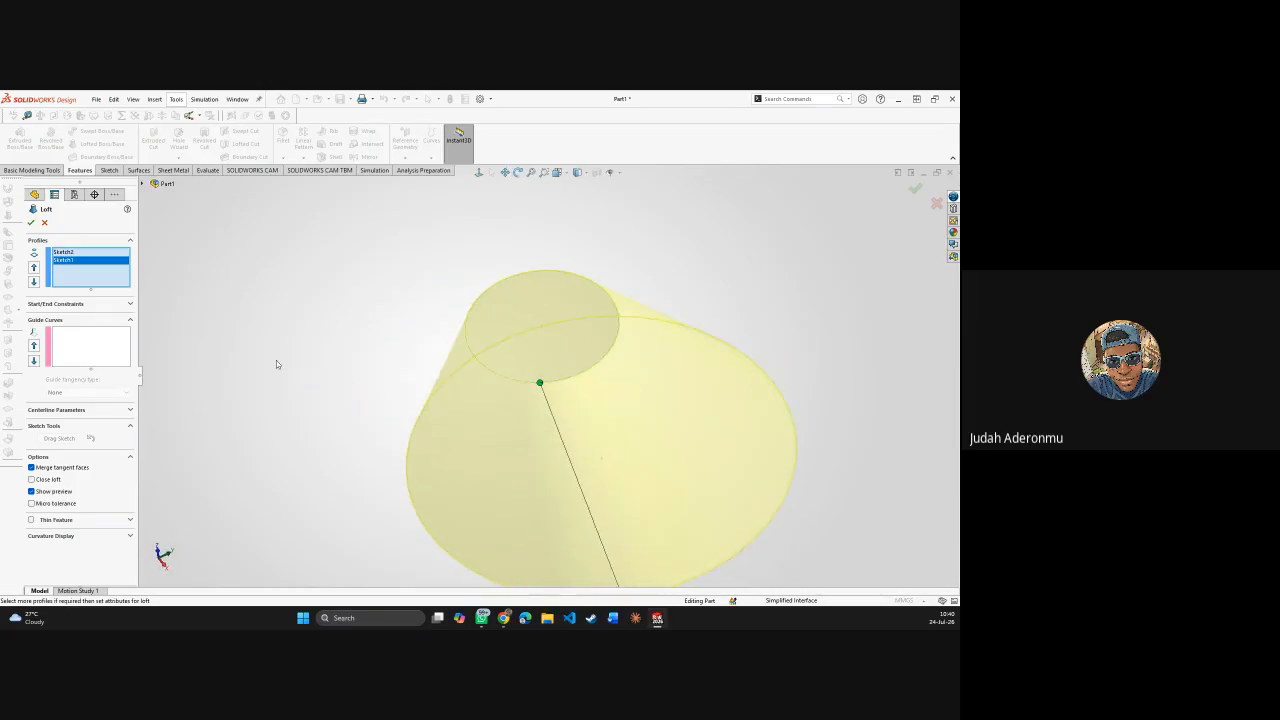
middle_click_drag(287, 311, 251, 234)
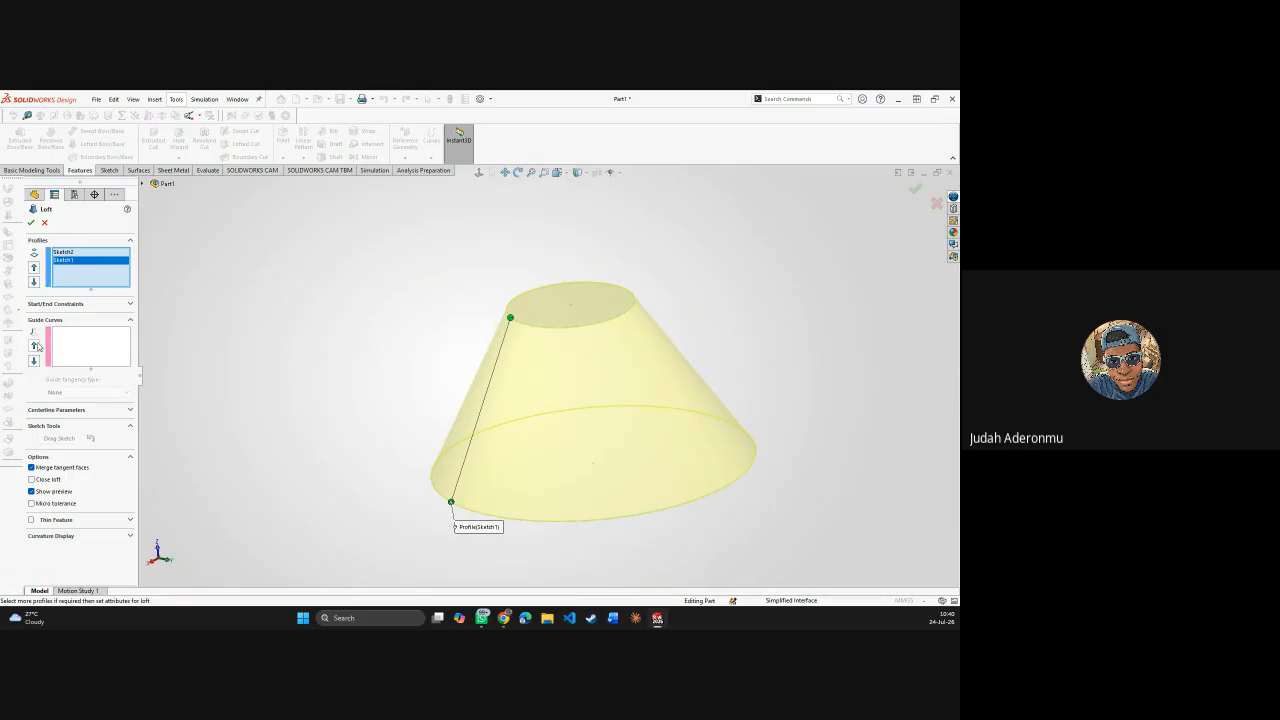
- Try the Direction Vector start constraint for the loft, and set it to Normal To Profile
left_click(130, 304)
left_click(78, 327)
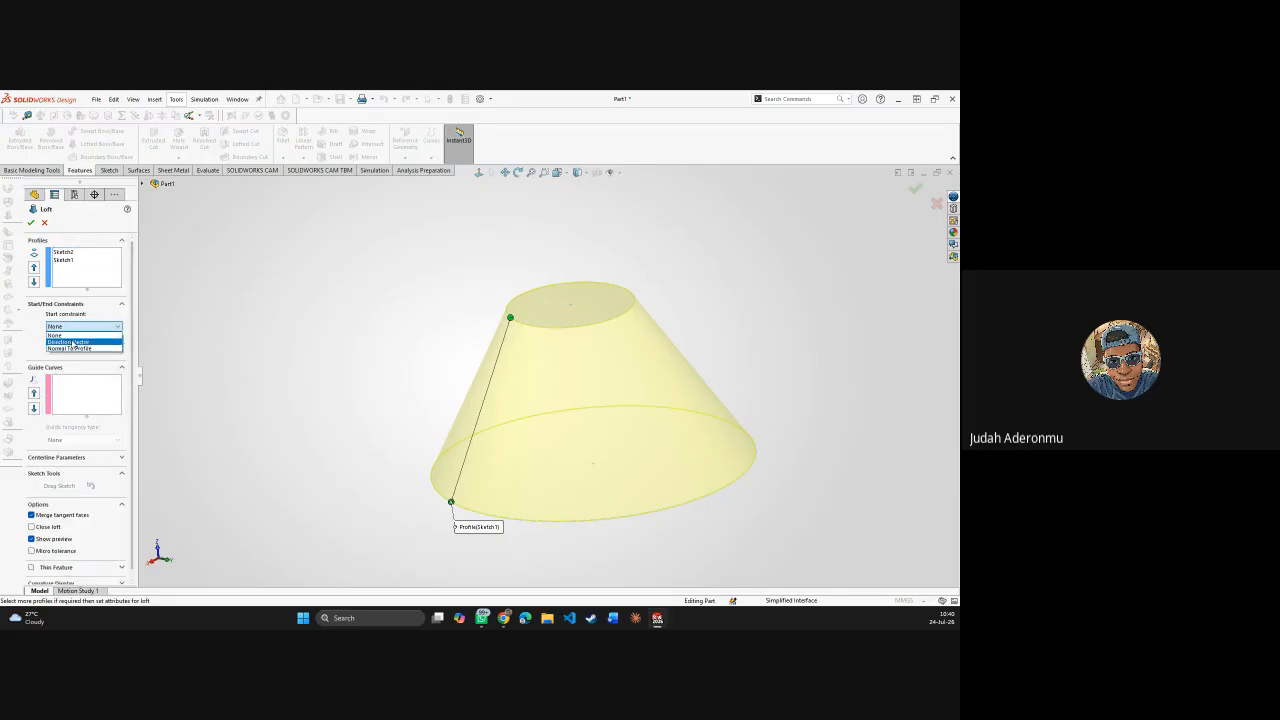
left_click(60, 335)
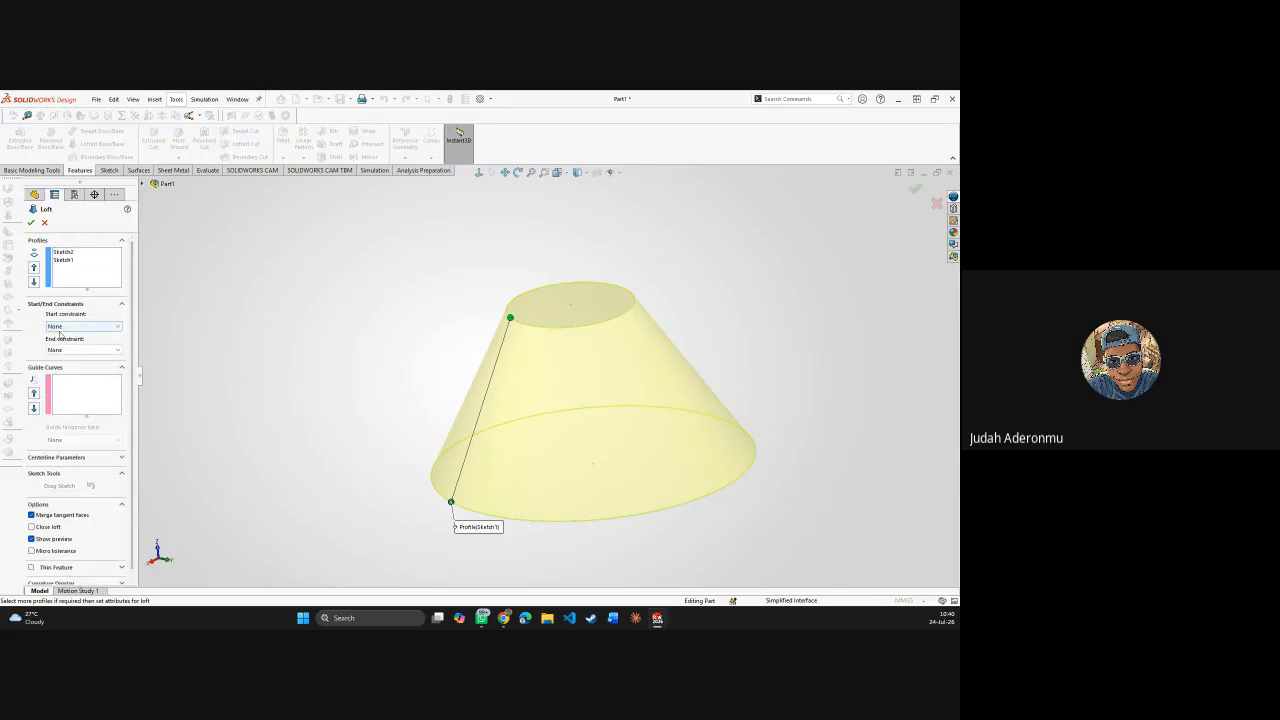
left_click(60, 327)
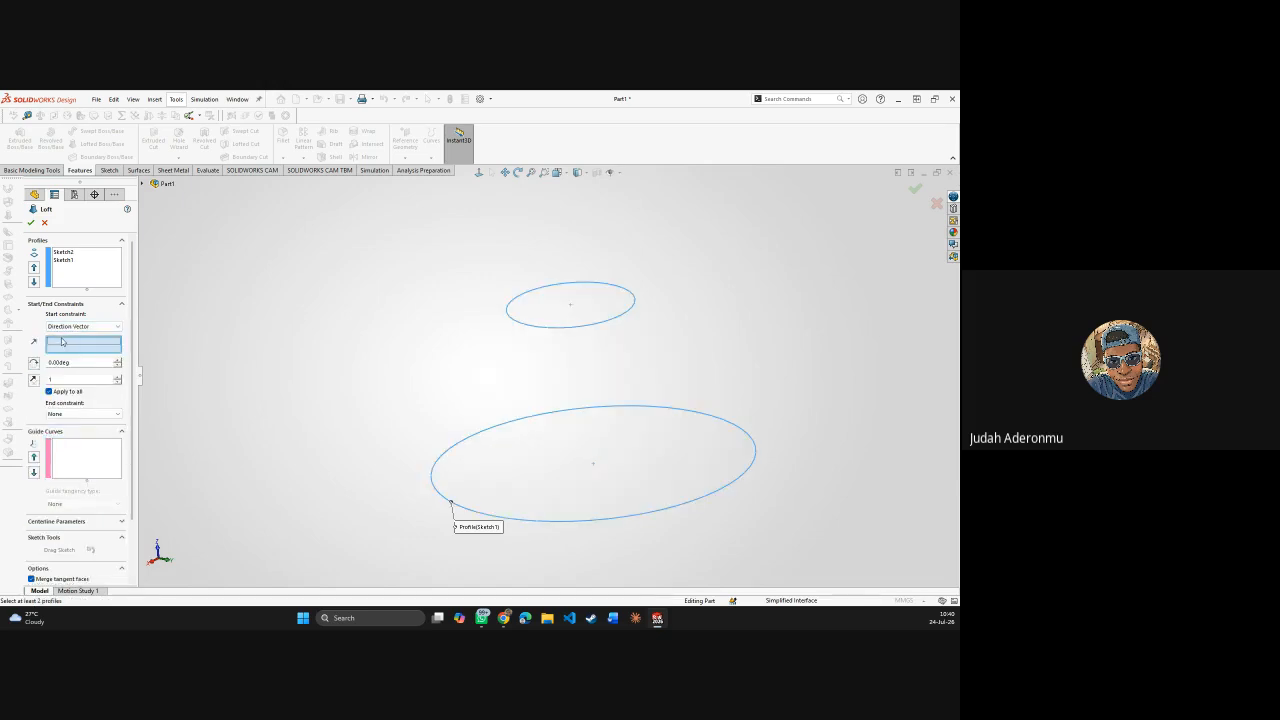
left_click(60, 328)
left_click(58, 352)
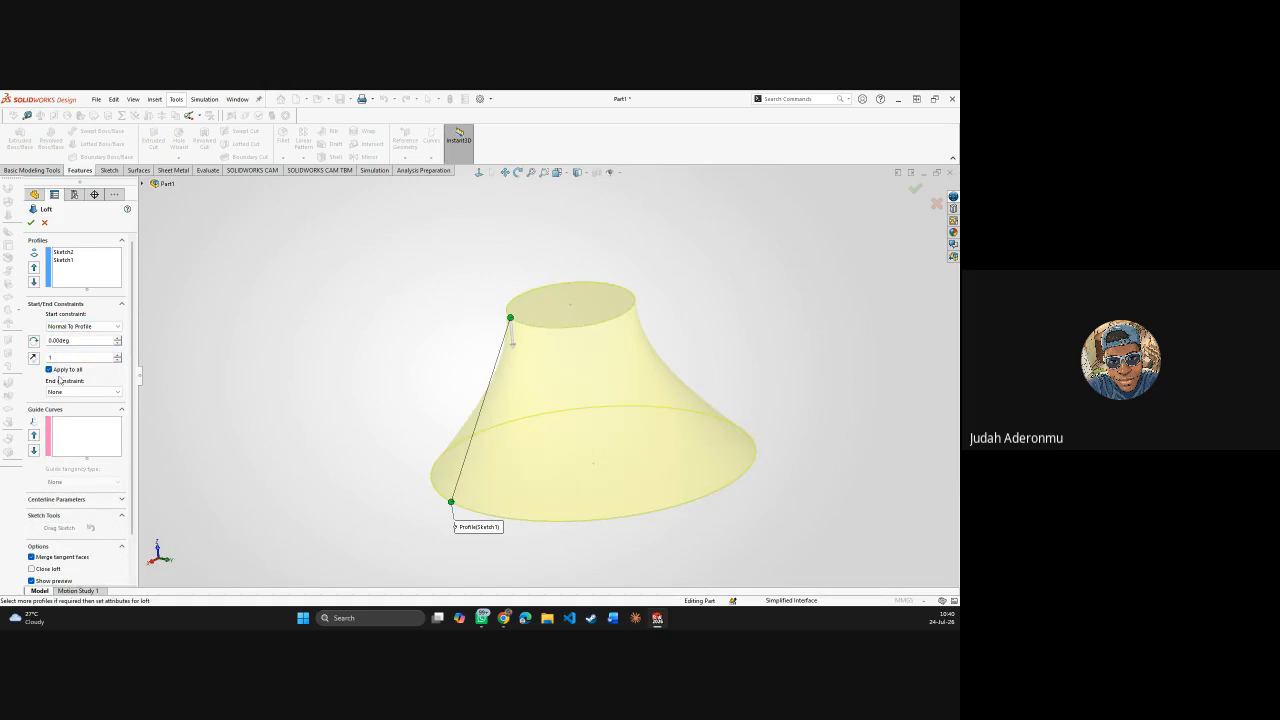
- Try Direction Vector as the loft's end constraint, and change it to Normal To Profile
left_click(61, 391)
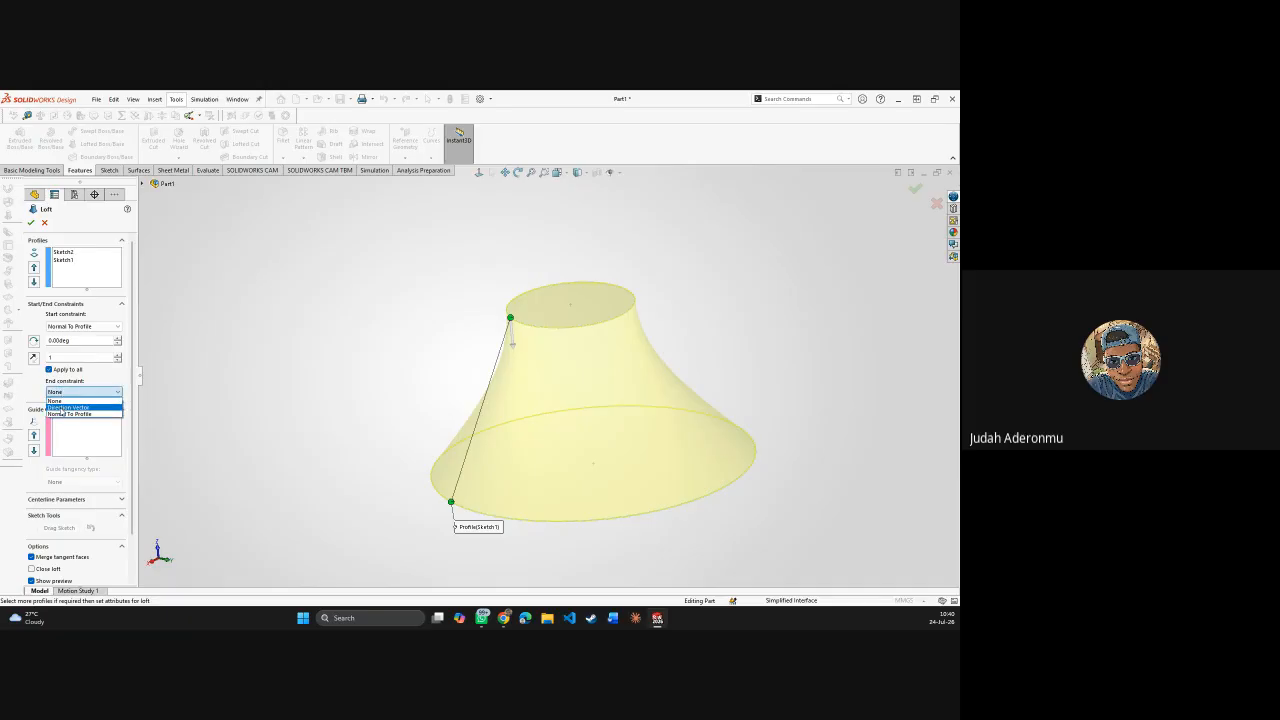
left_click(62, 408)
left_click(57, 394)
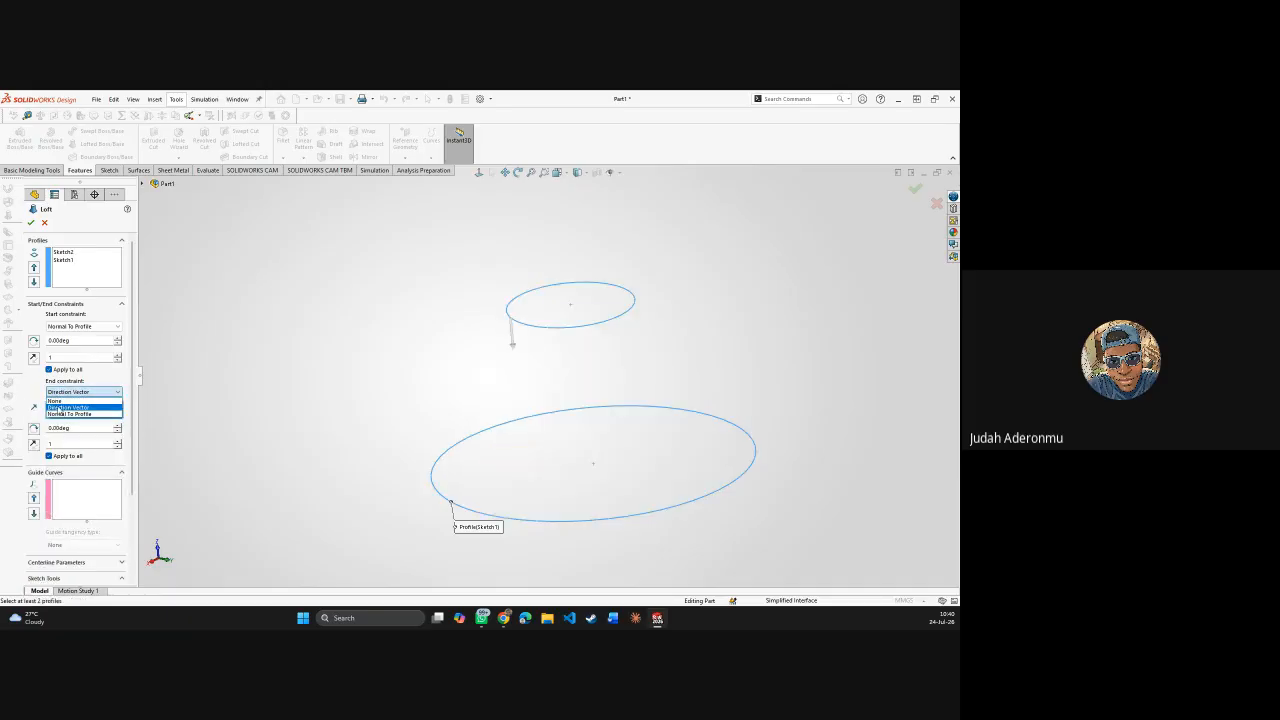
left_click(58, 410)
left_click(70, 393)
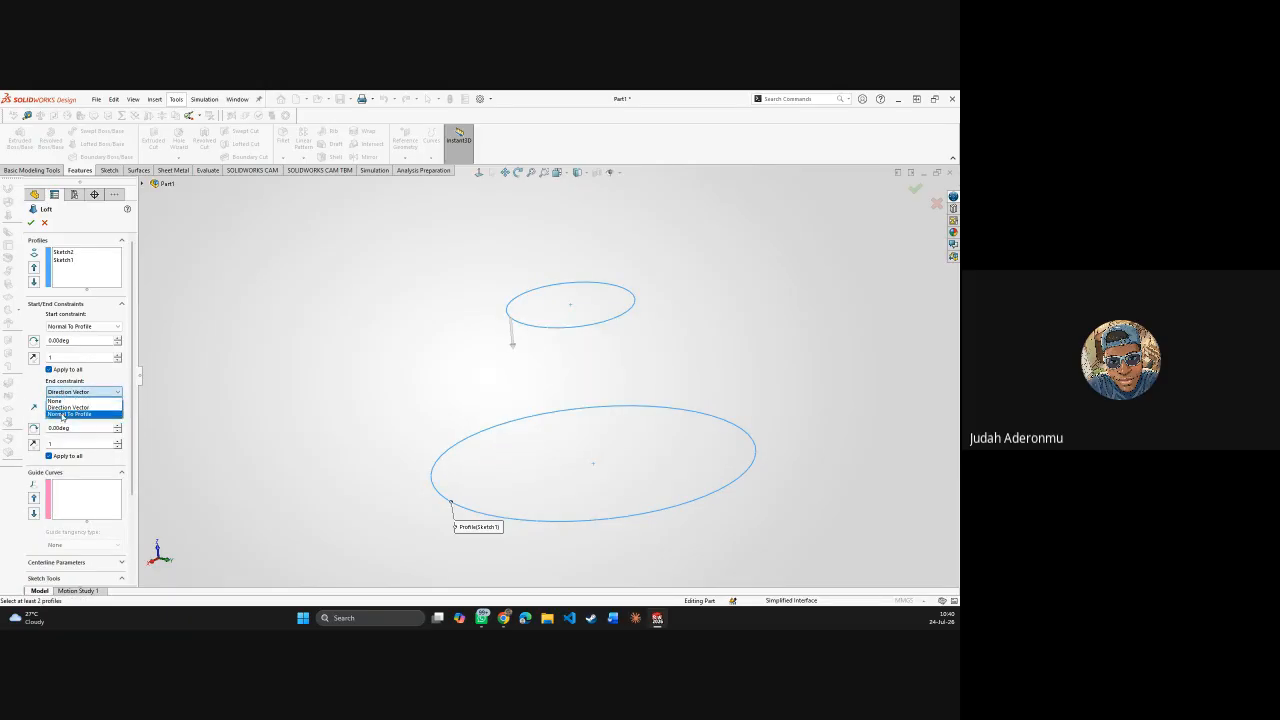
left_click(65, 414)
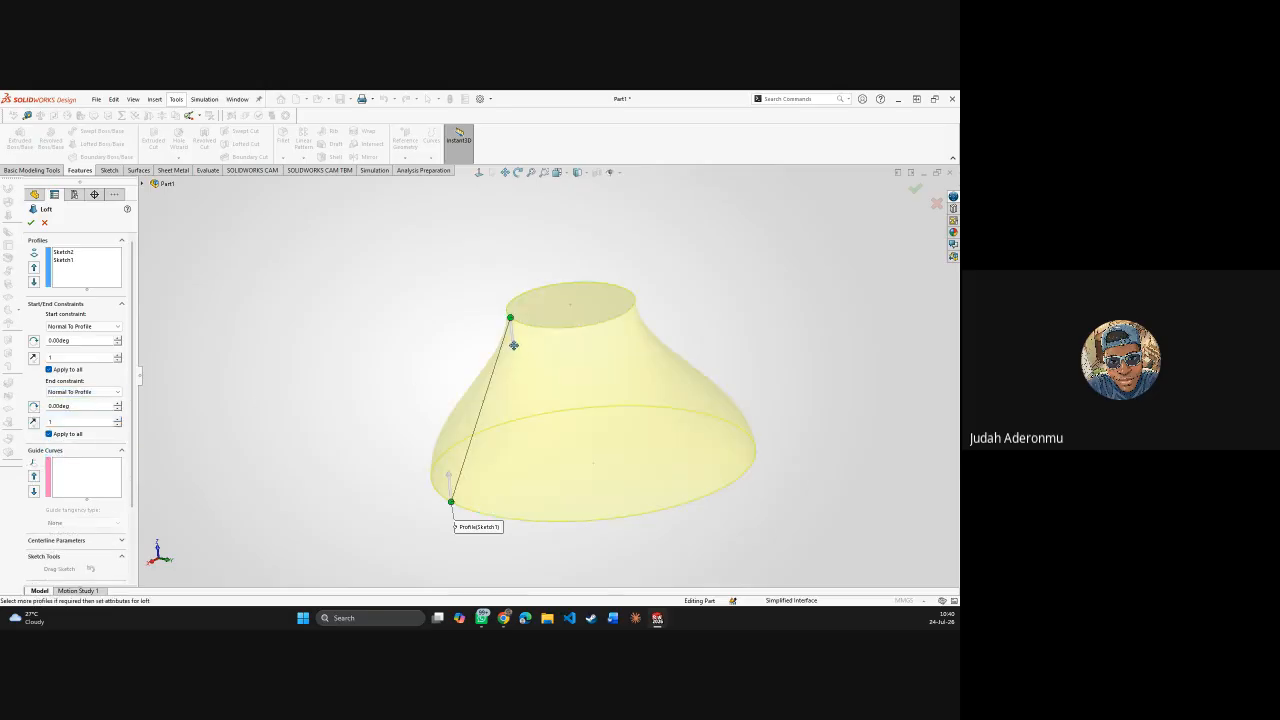
- Adjust the loft's start tangent length at the small circle to 2.57 and create the loft
mouse_move(511, 322)
left_mouse_down()
mouse_move(512, 388)
mouse_move(495, 320)
left_mouse_up()
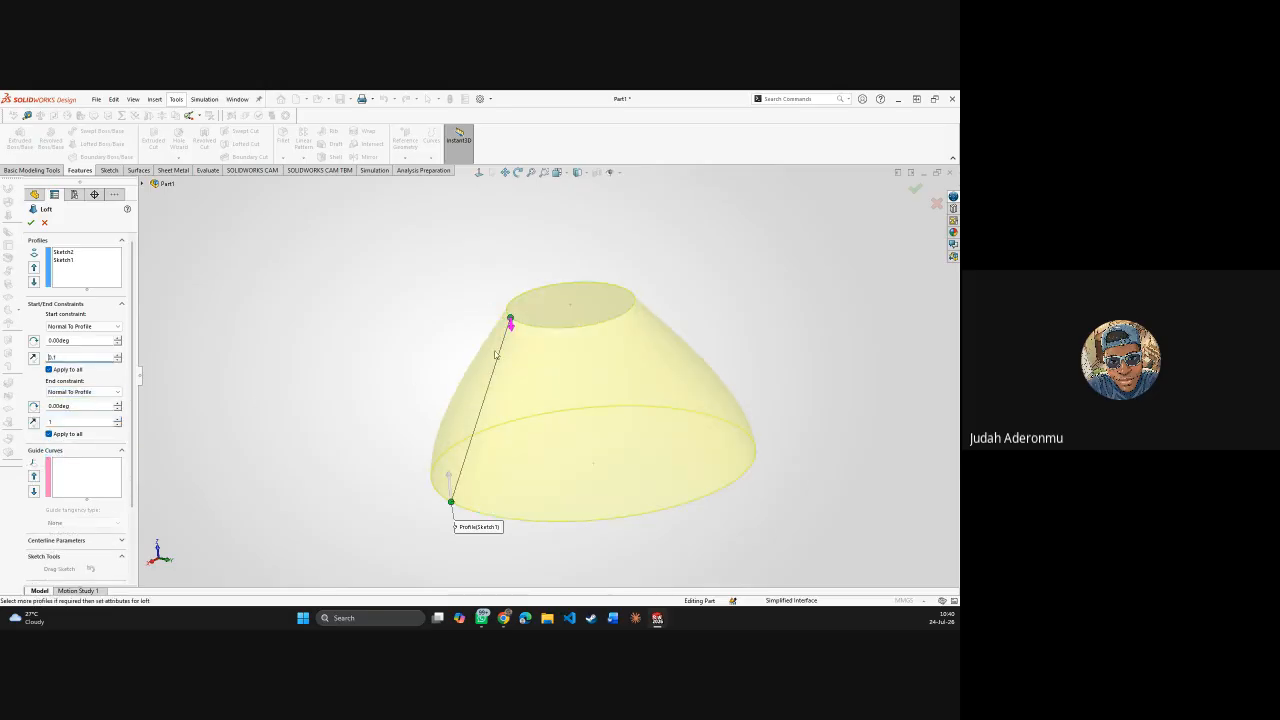
middle_click_drag(517, 378, 540, 348)
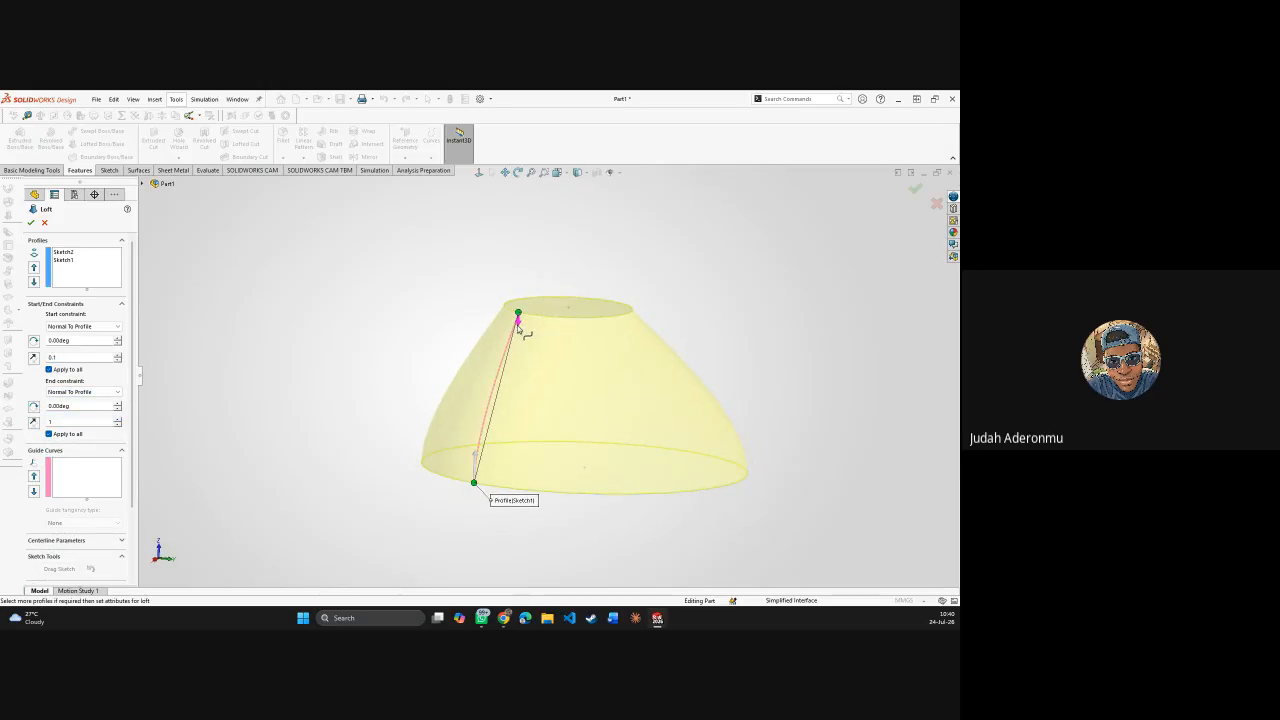
left_click_drag(518, 324, 518, 372)
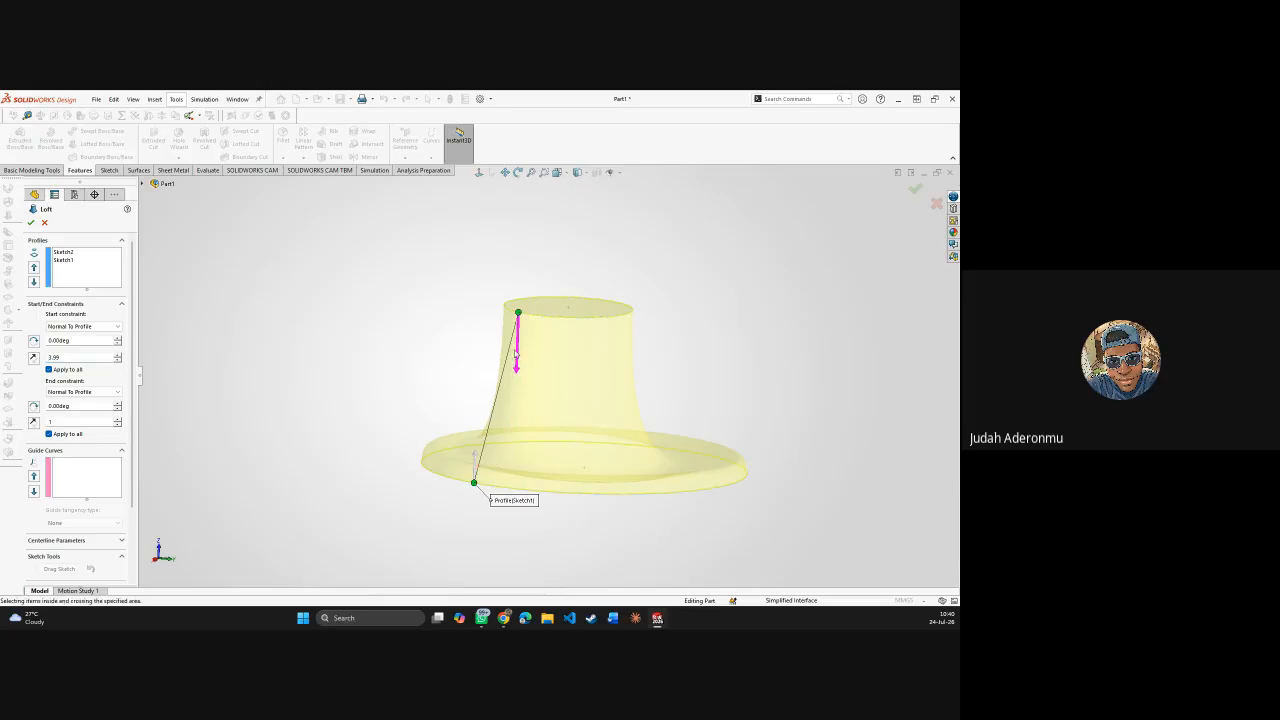
left_click_drag(517, 370, 517, 360)
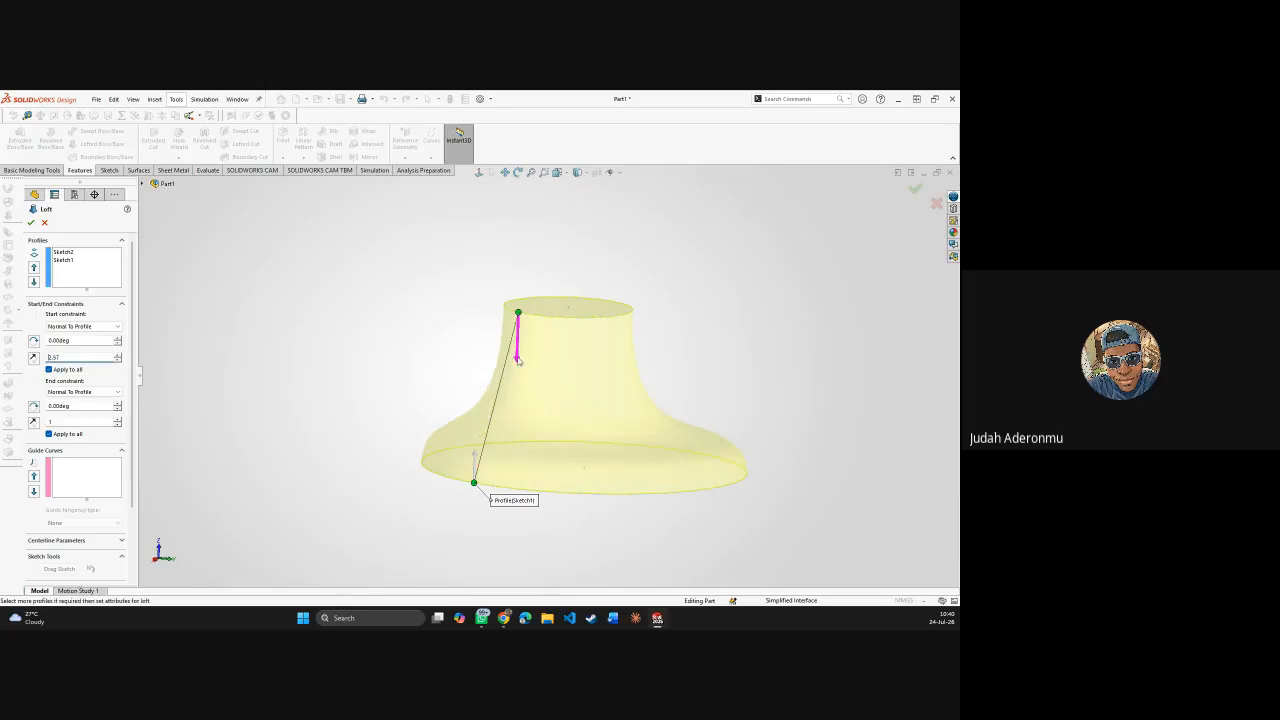
middle_click_drag(590, 355, 480, 352)
left_click(30, 222)
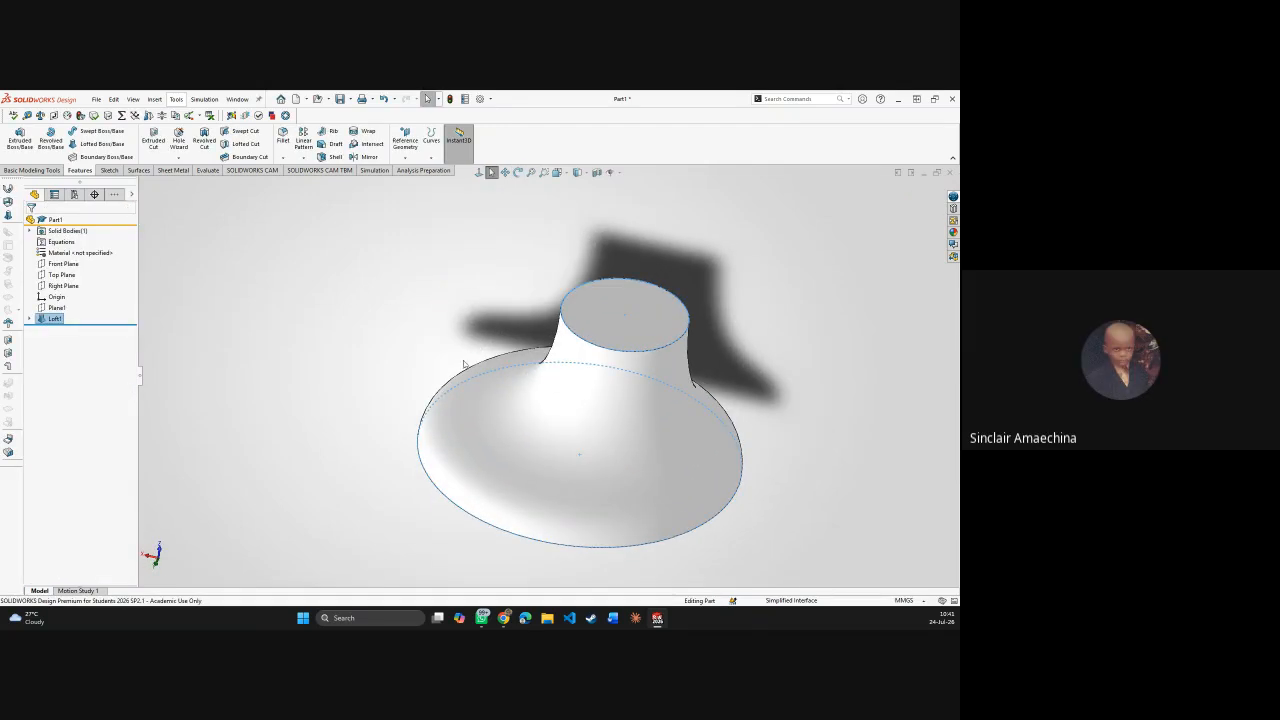
- Inspect the lofted body from several angles and expand the loft feature to show its profile sketches
middle_click_drag(632, 318, 656, 331)
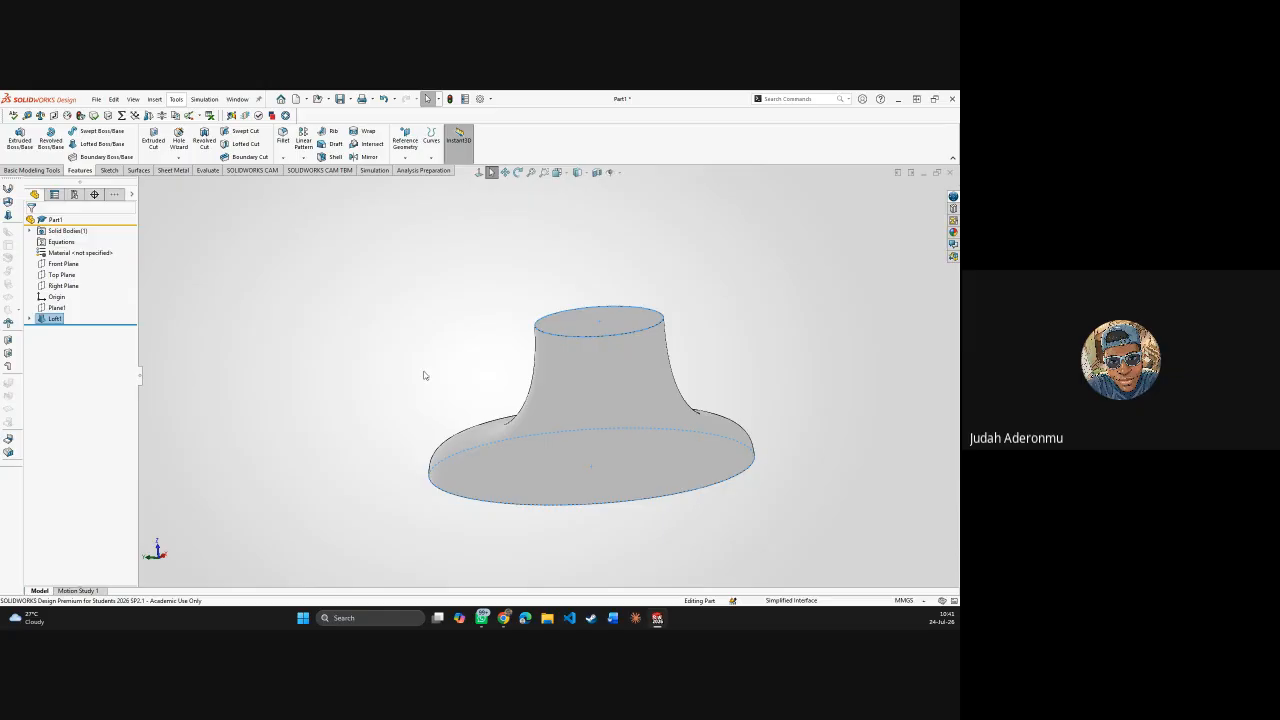
left_click(468, 394)
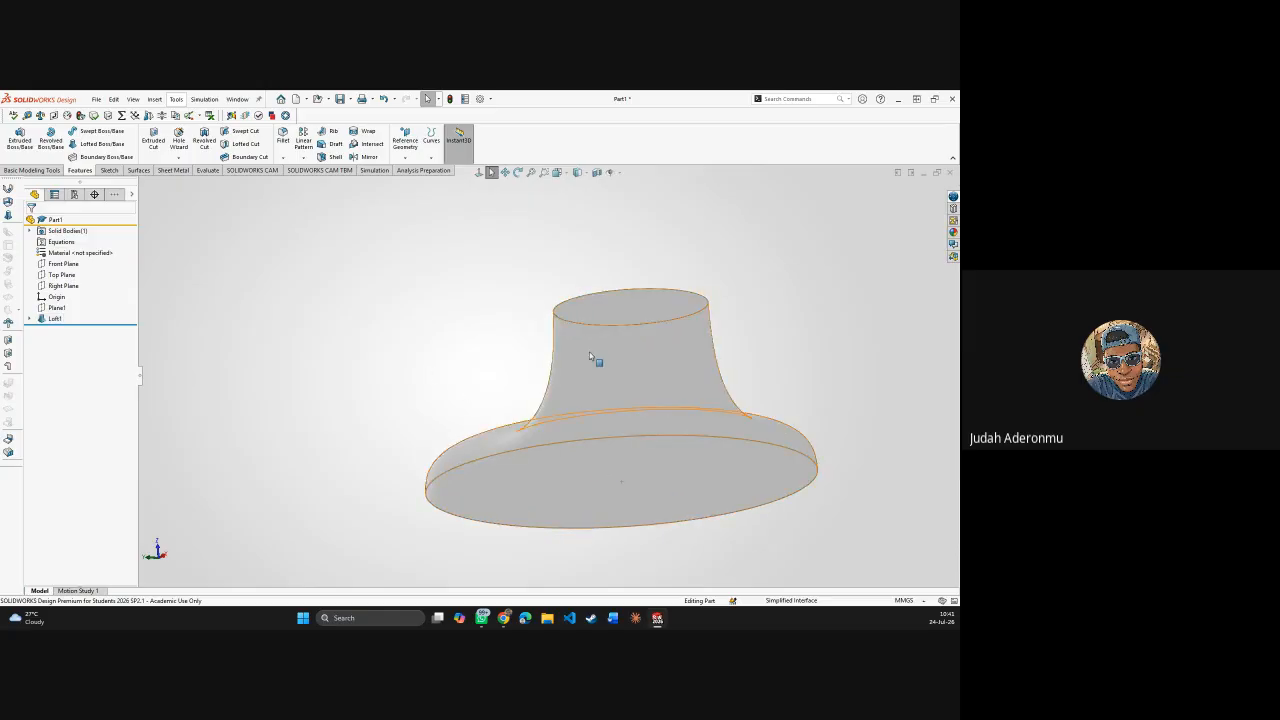
middle_click_drag(597, 357, 663, 369)
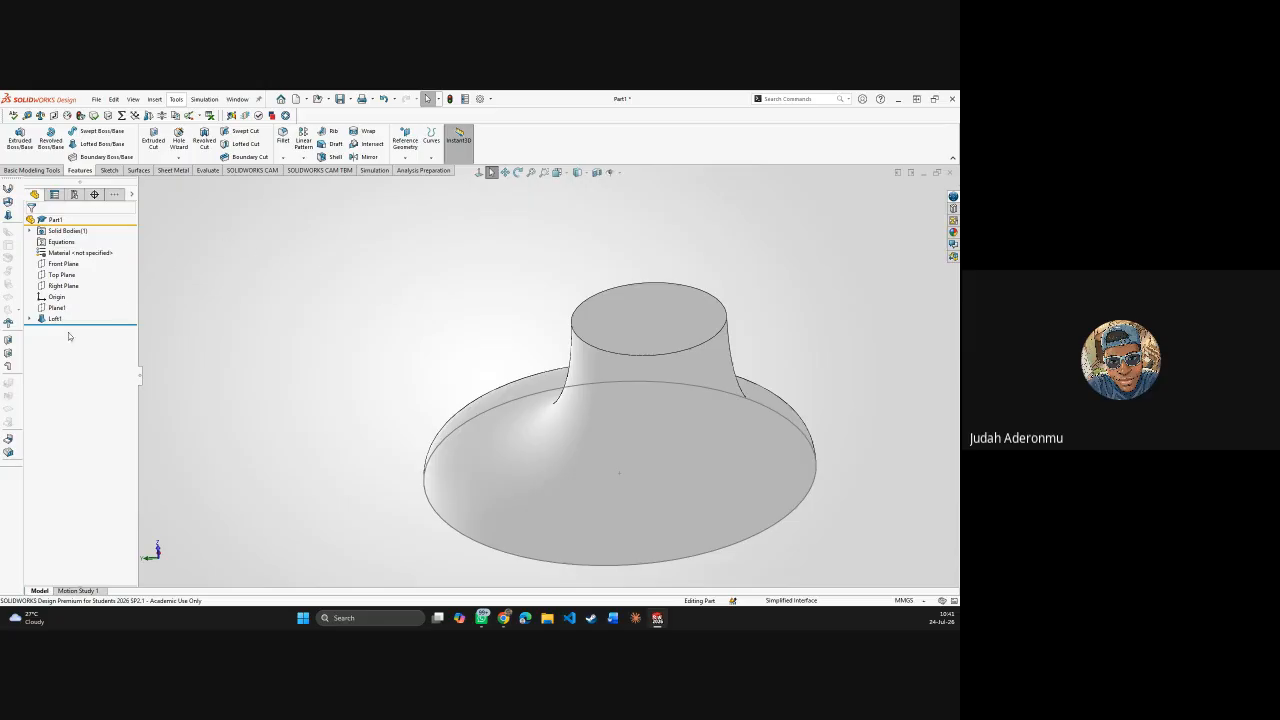
left_click(31, 318)
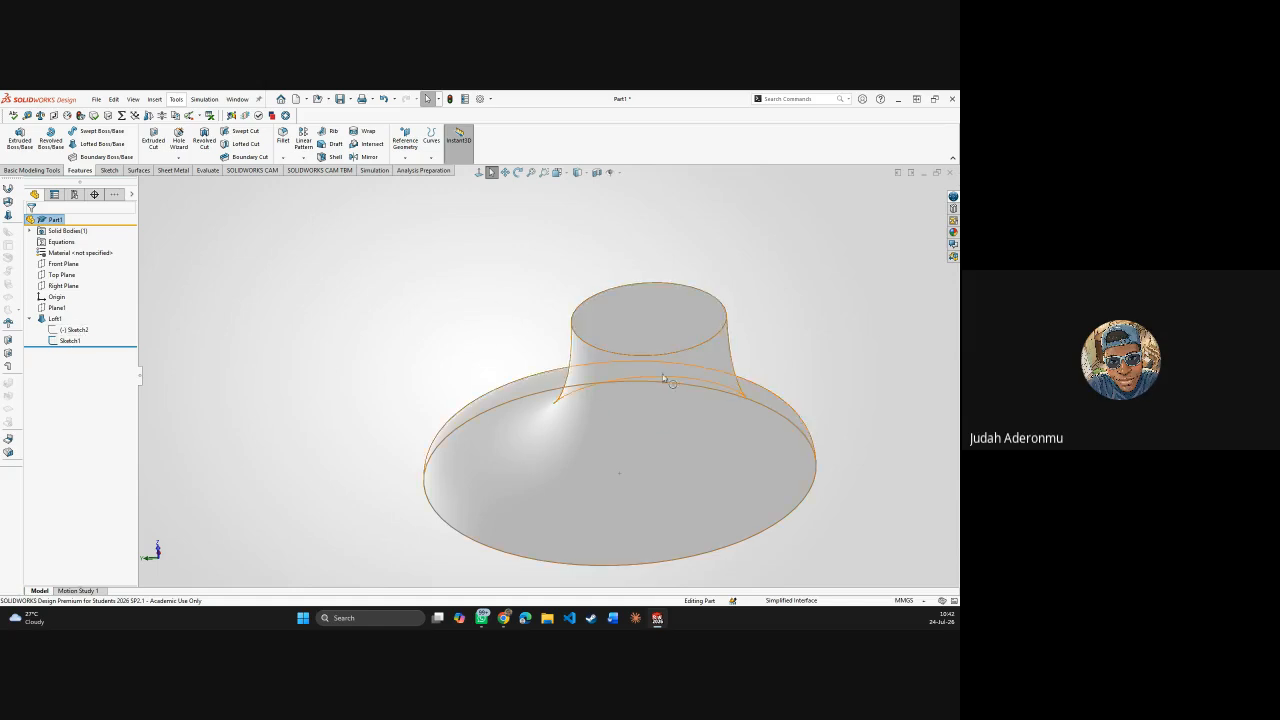
middle_click_drag(560, 409, 619, 403)
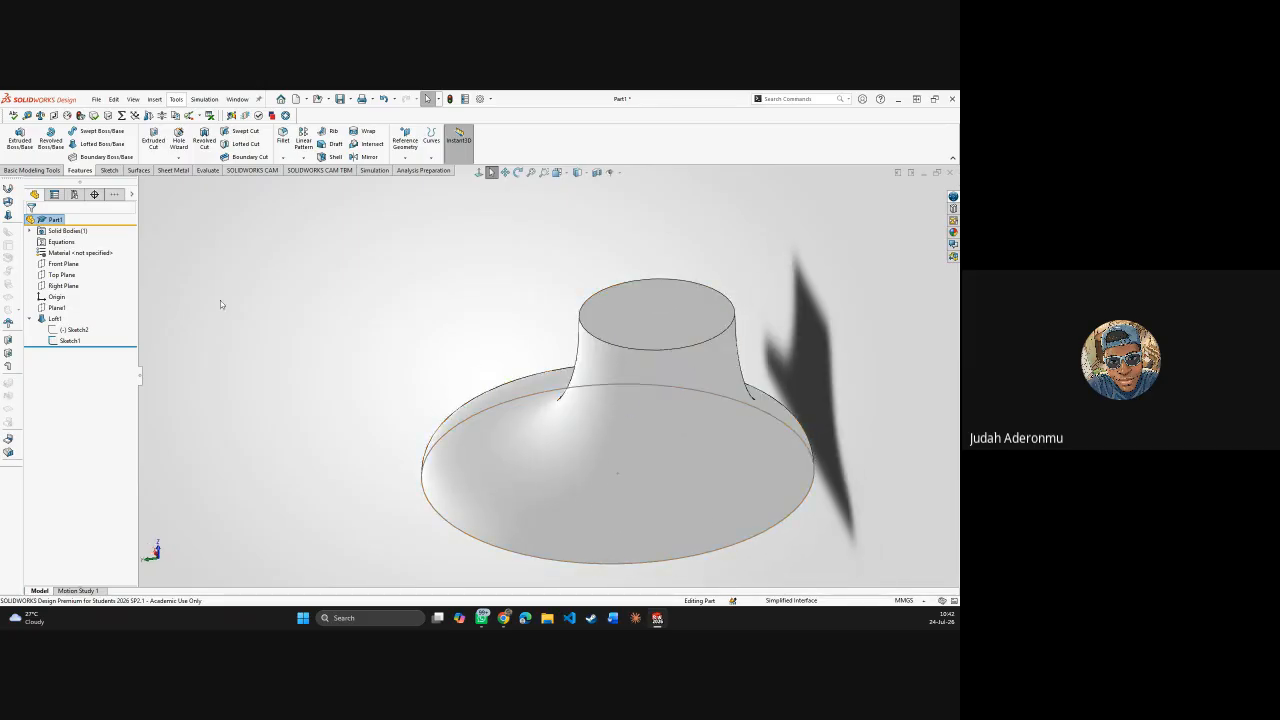
- Edit the loft feature and set both its start and end constraints to None
right_click(56, 317)
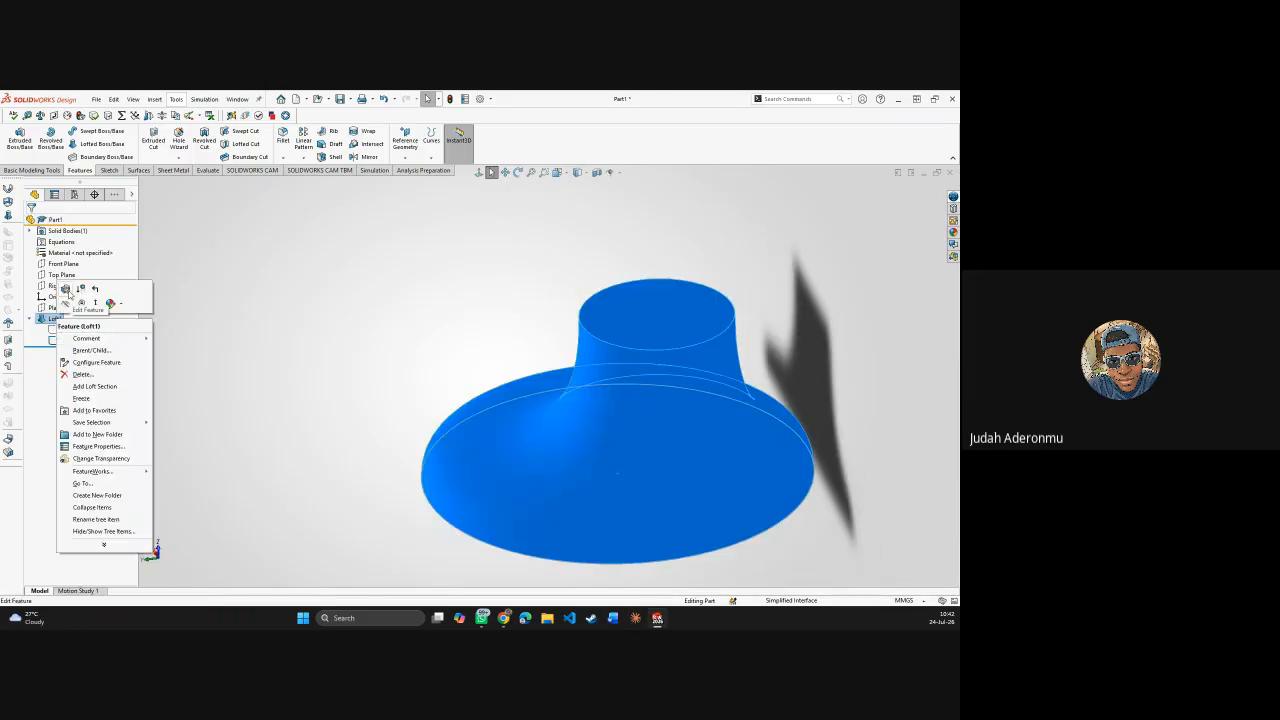
left_click(65, 288)
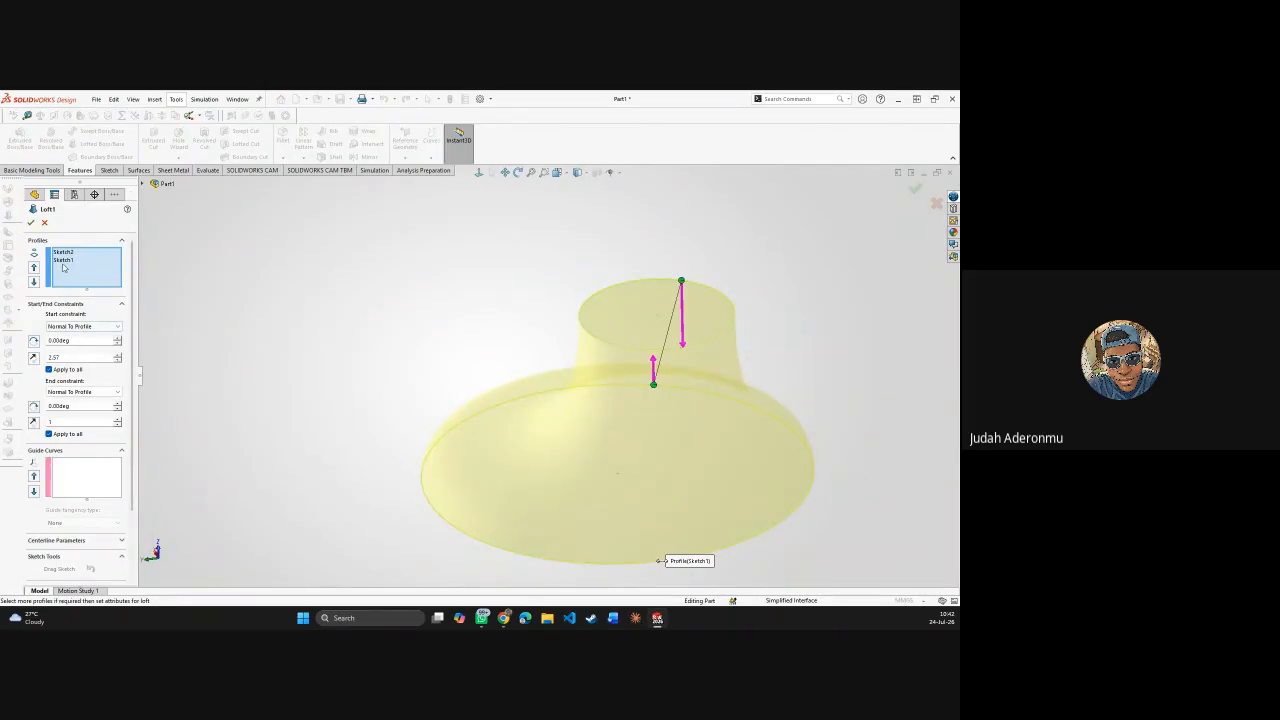
middle_click_drag(694, 380, 421, 407)
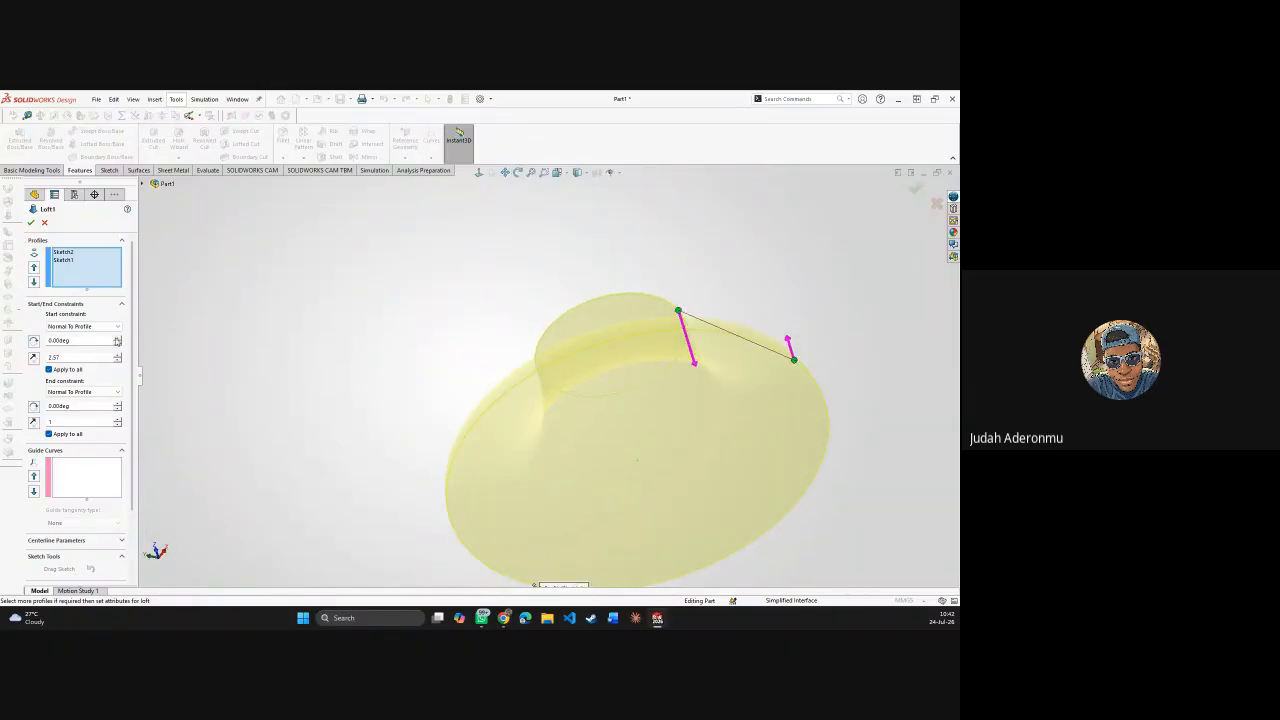
left_click(82, 326)
left_click(80, 341)
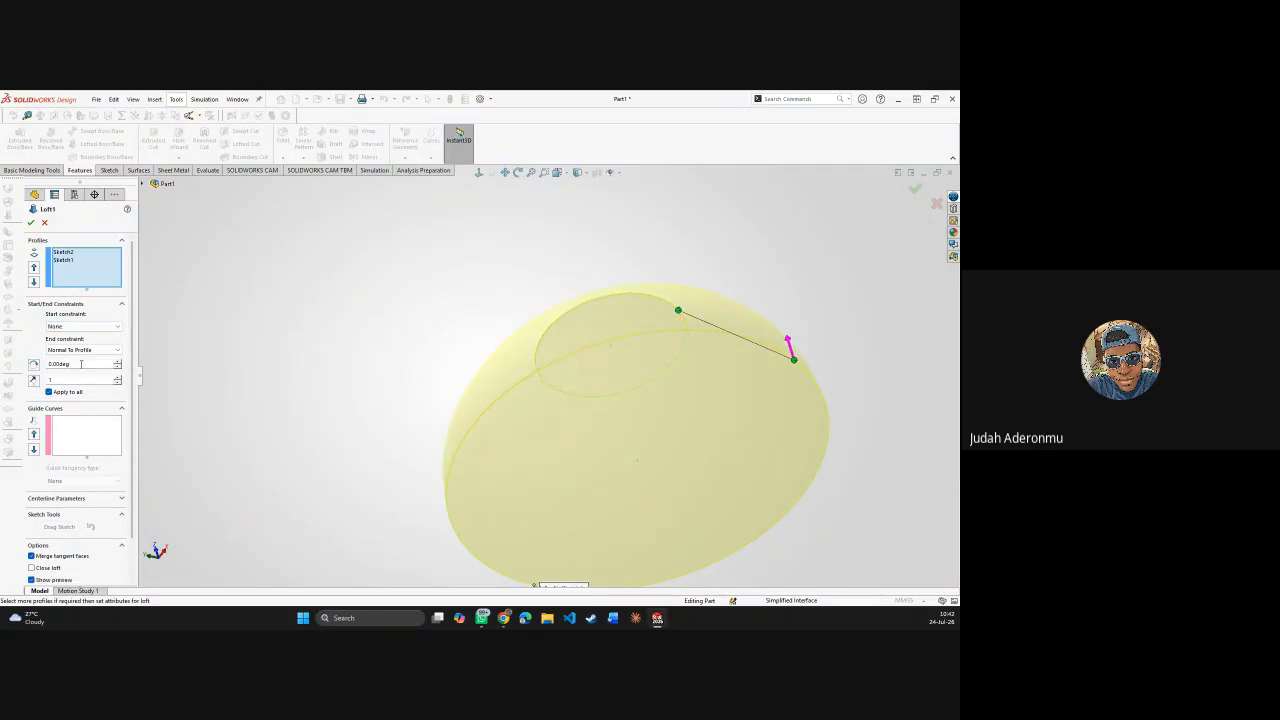
left_click(84, 349)
left_click(80, 364)
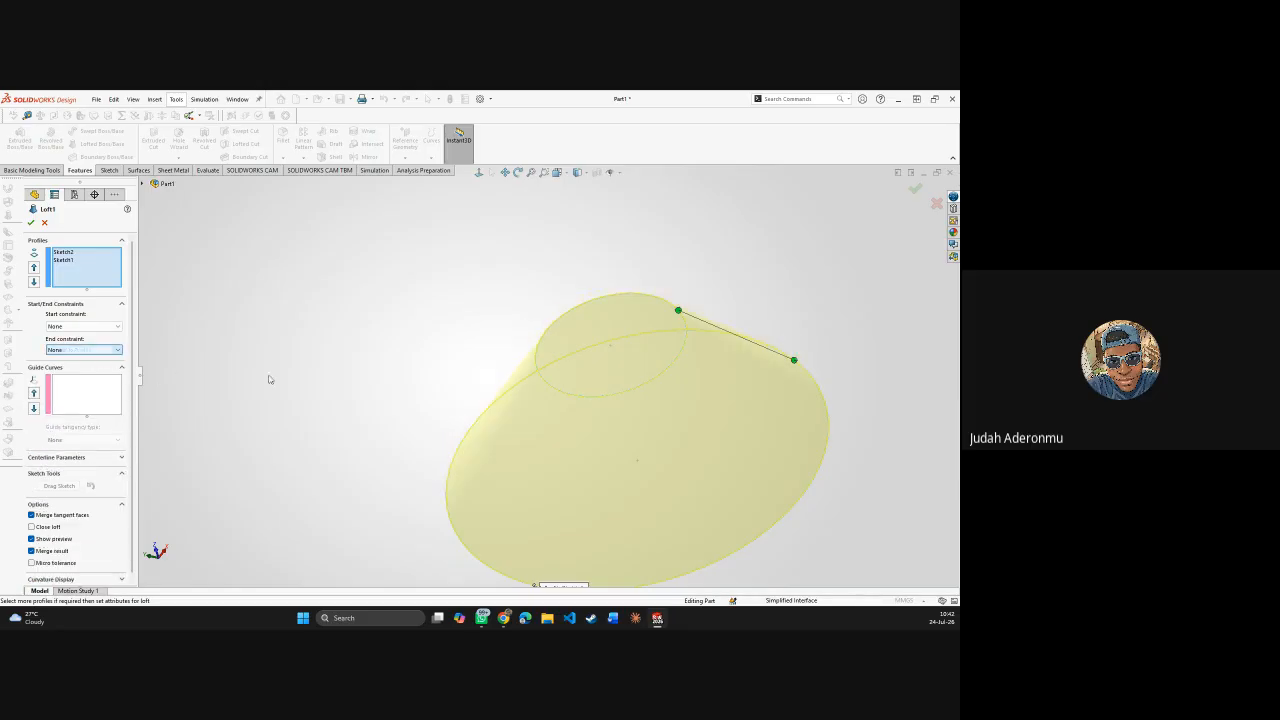
- Try the Close loft option, turn it off again, and accept the edited loft
middle_click_drag(381, 364, 375, 280)
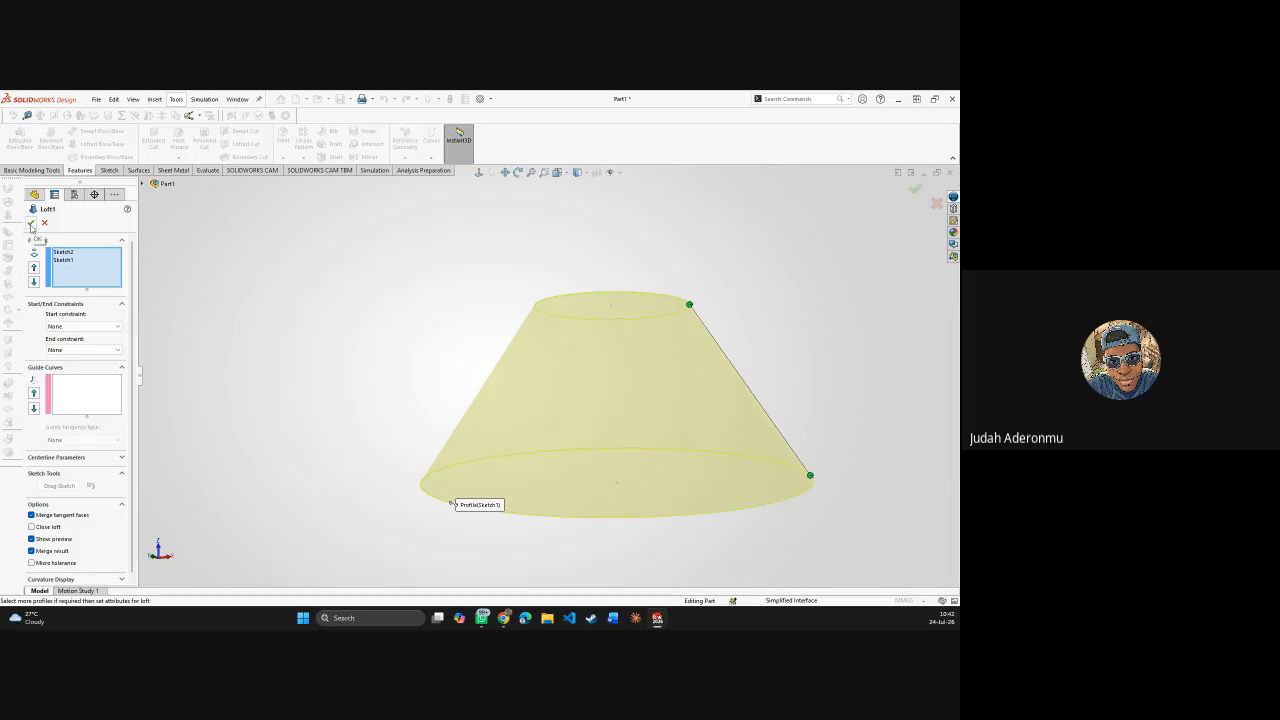
left_click(31, 527)
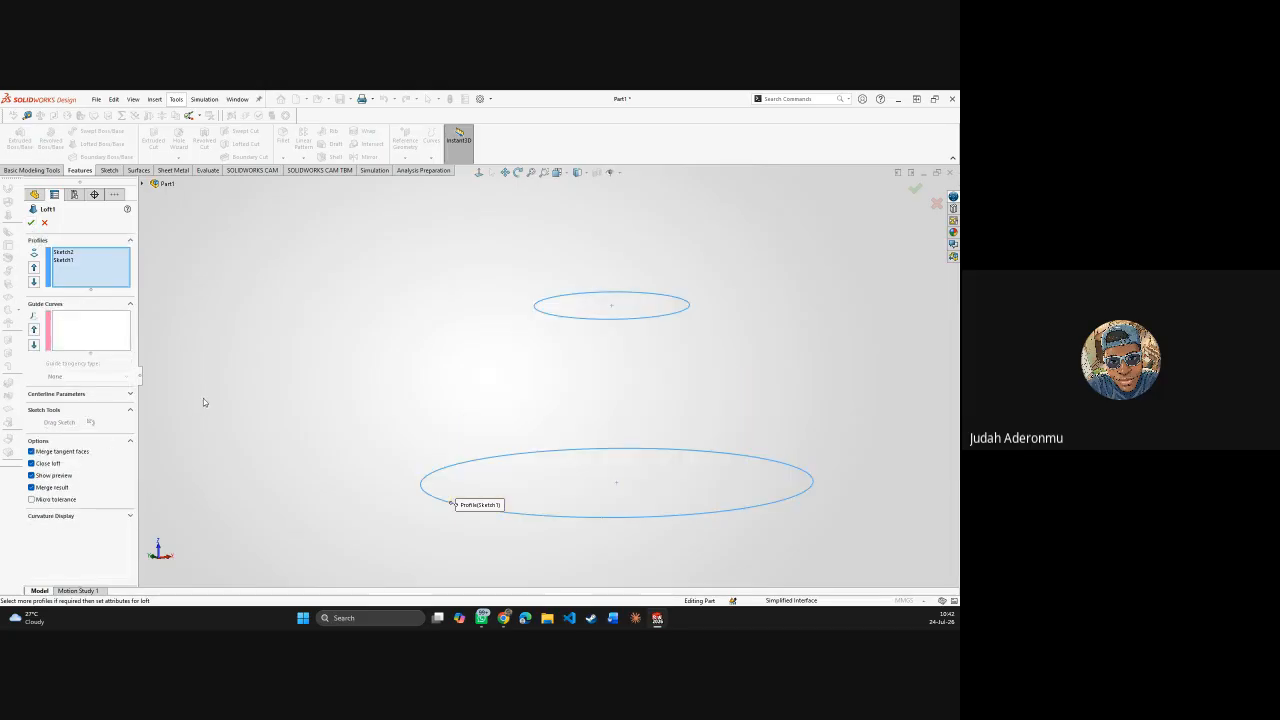
left_click(31, 463)
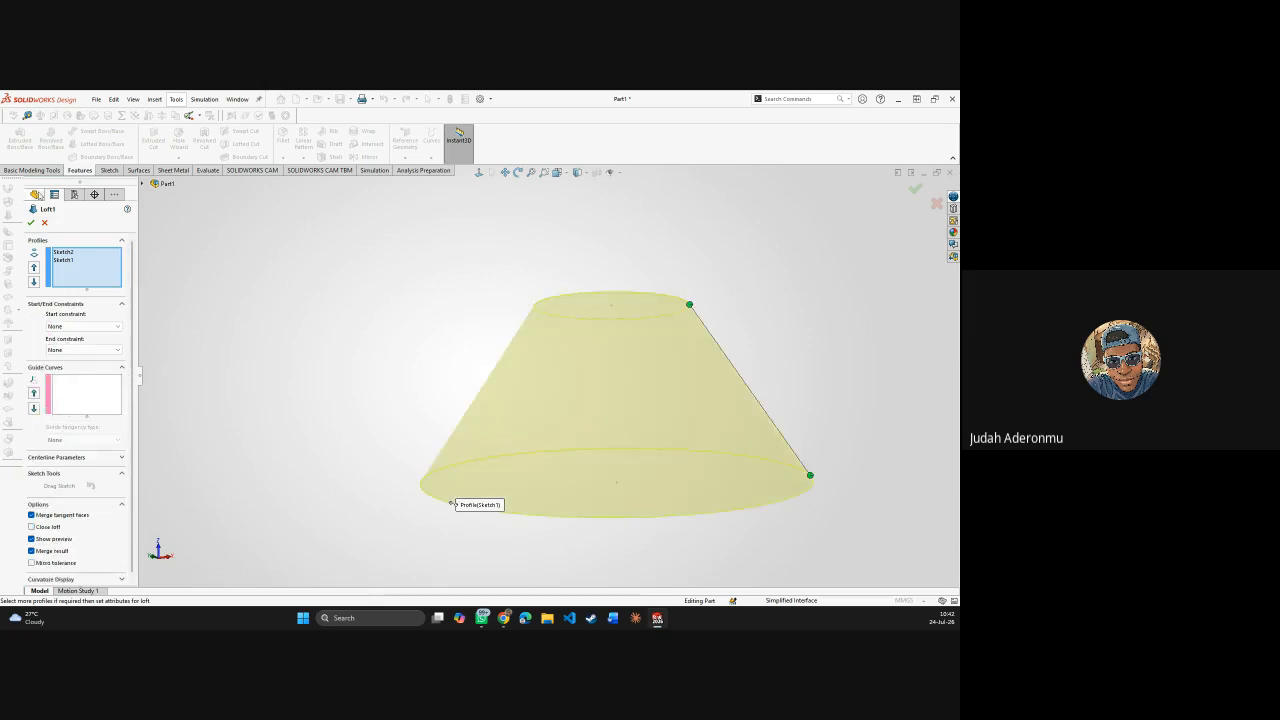
left_click(31, 222)
middle_click_drag(382, 360, 473, 457)
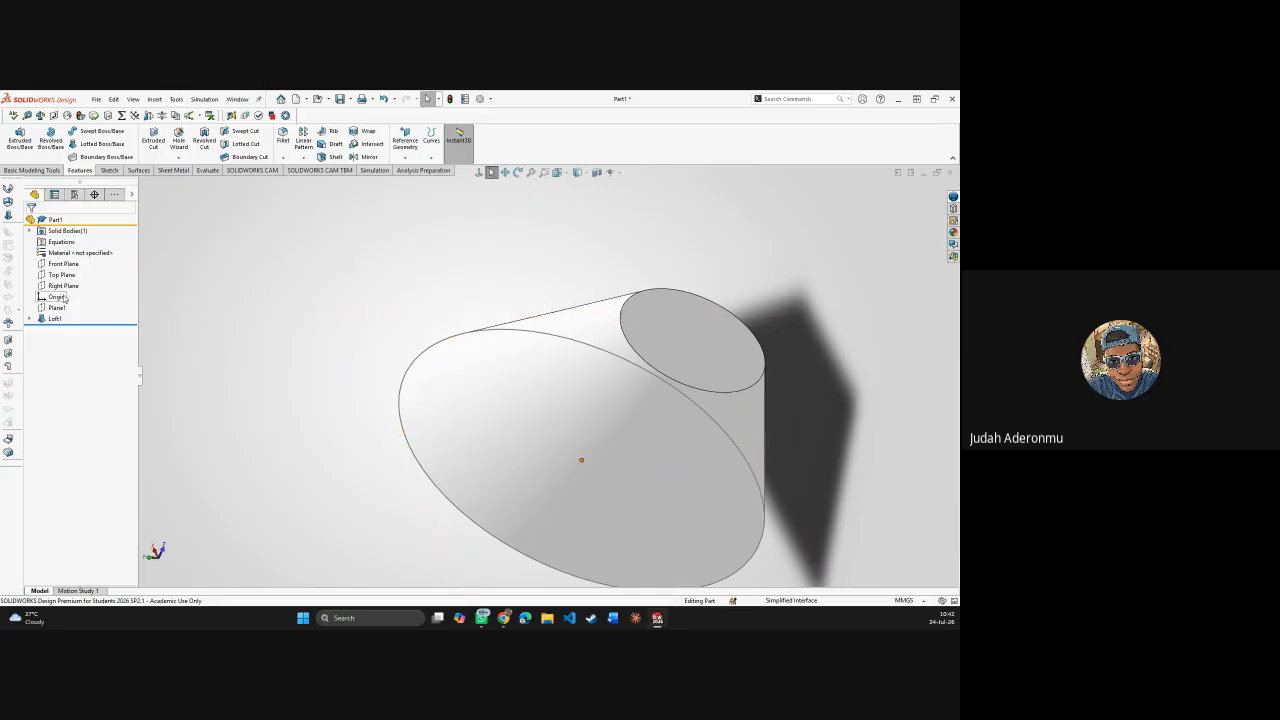
- Start a new sketch on the lofted part
left_click(108, 170)
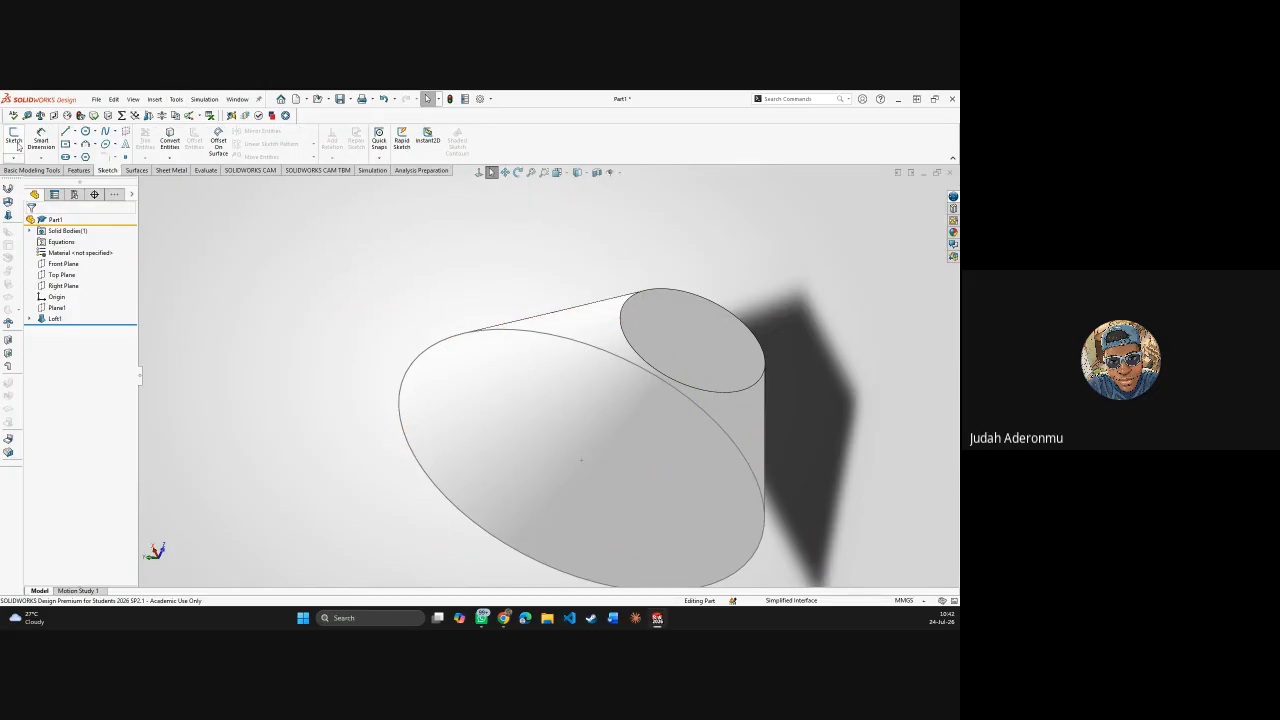
left_click(13, 138)
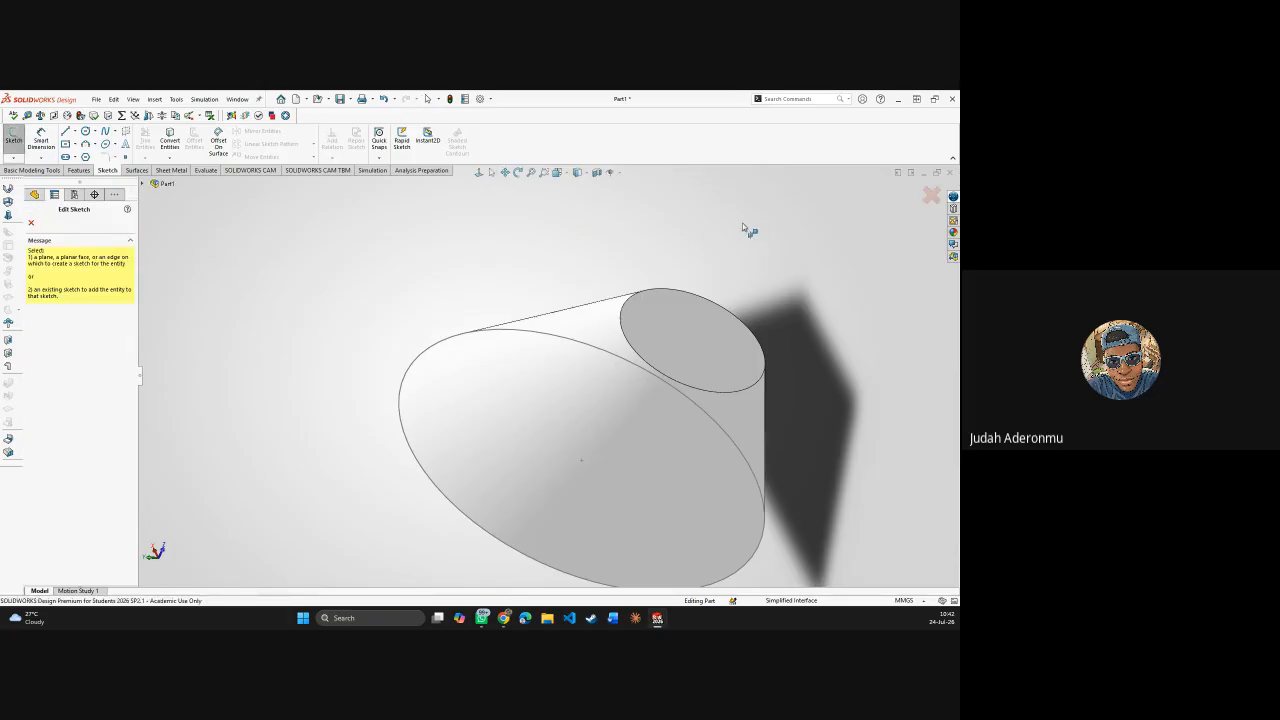
- Start a sketch on the Top Plane and hide the lofted body
left_click(143, 184)
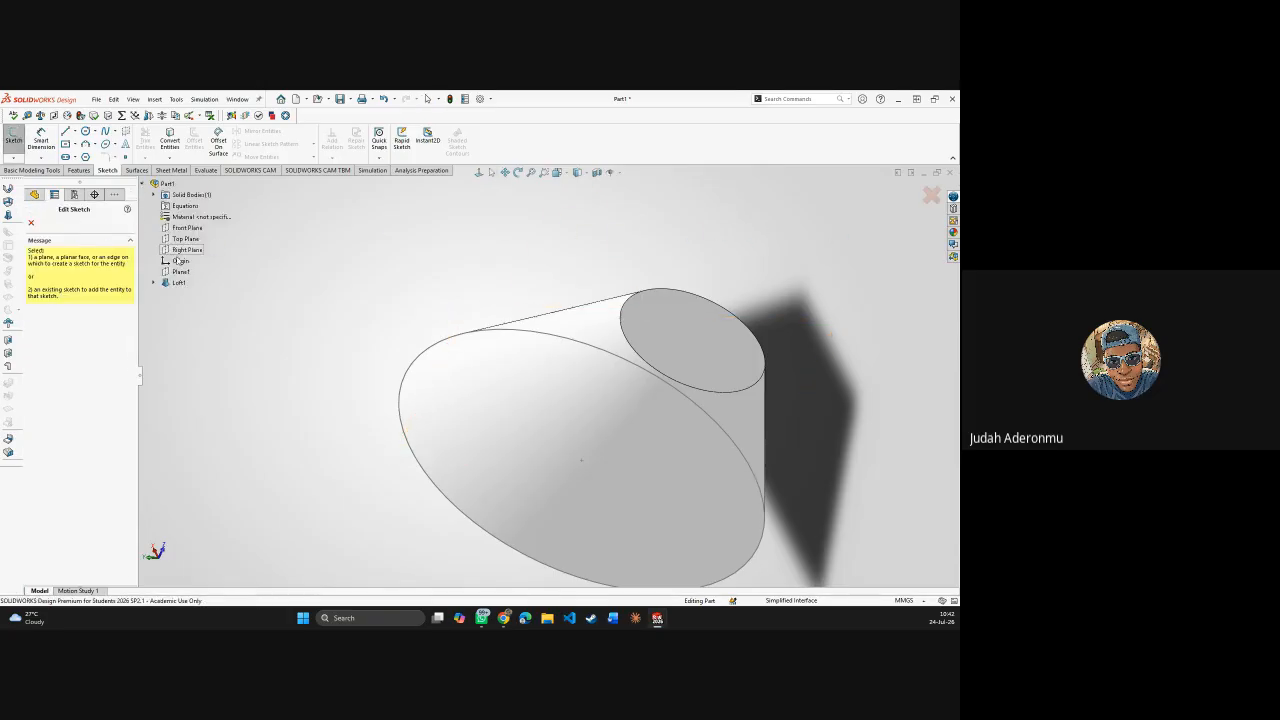
left_click(186, 239)
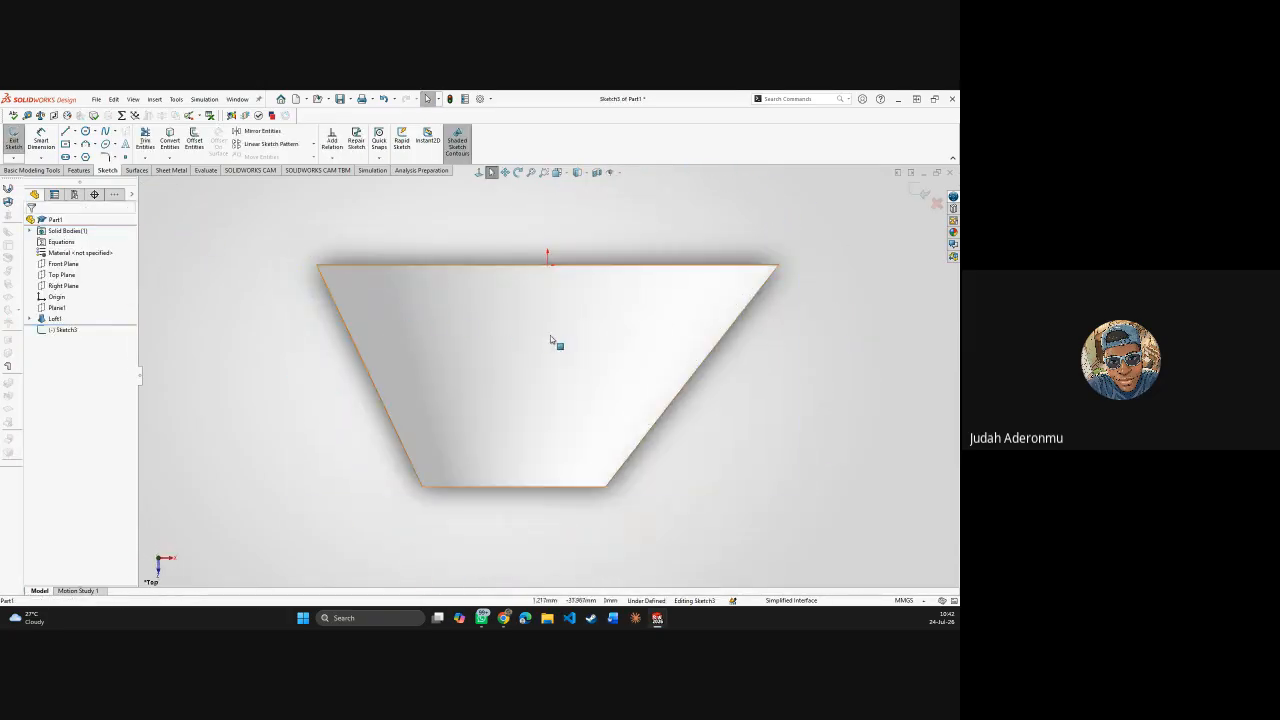
right_click(54, 319)
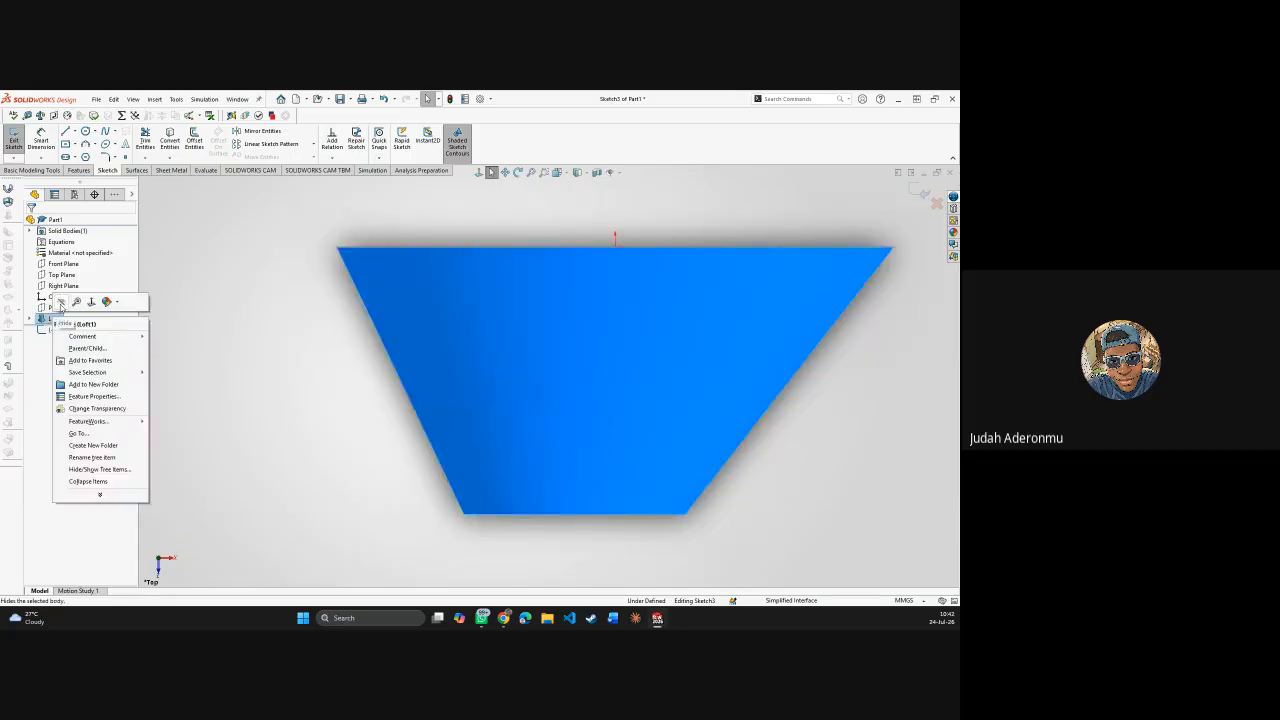
left_click(64, 301)
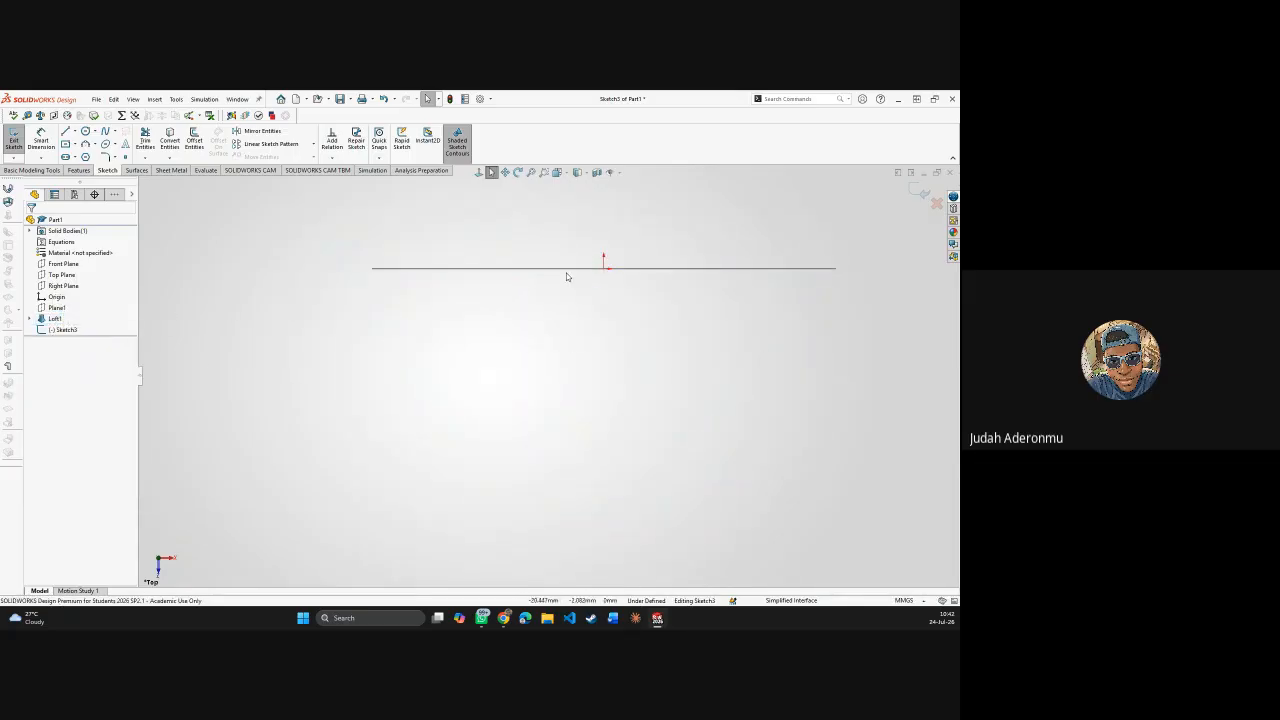
- Sketch a vertical line about 104 mm long down from the origin and convert it to construction geometry
key("l")
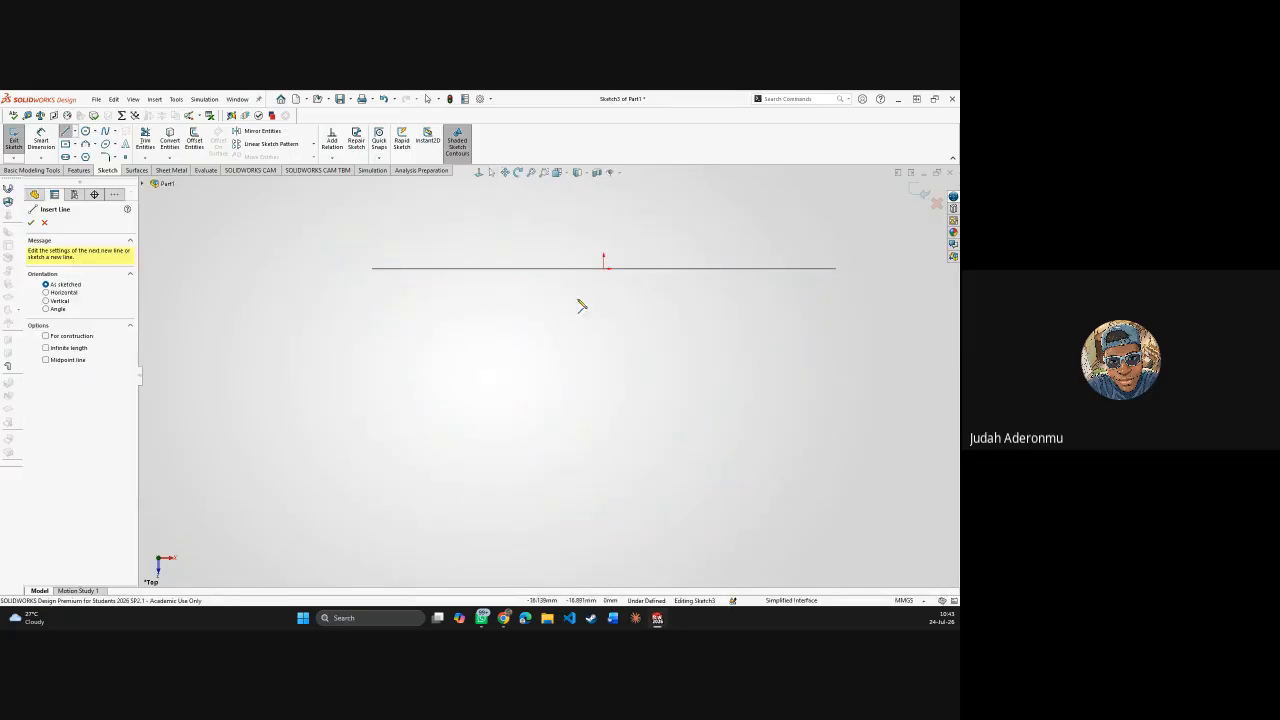
left_click(604, 269)
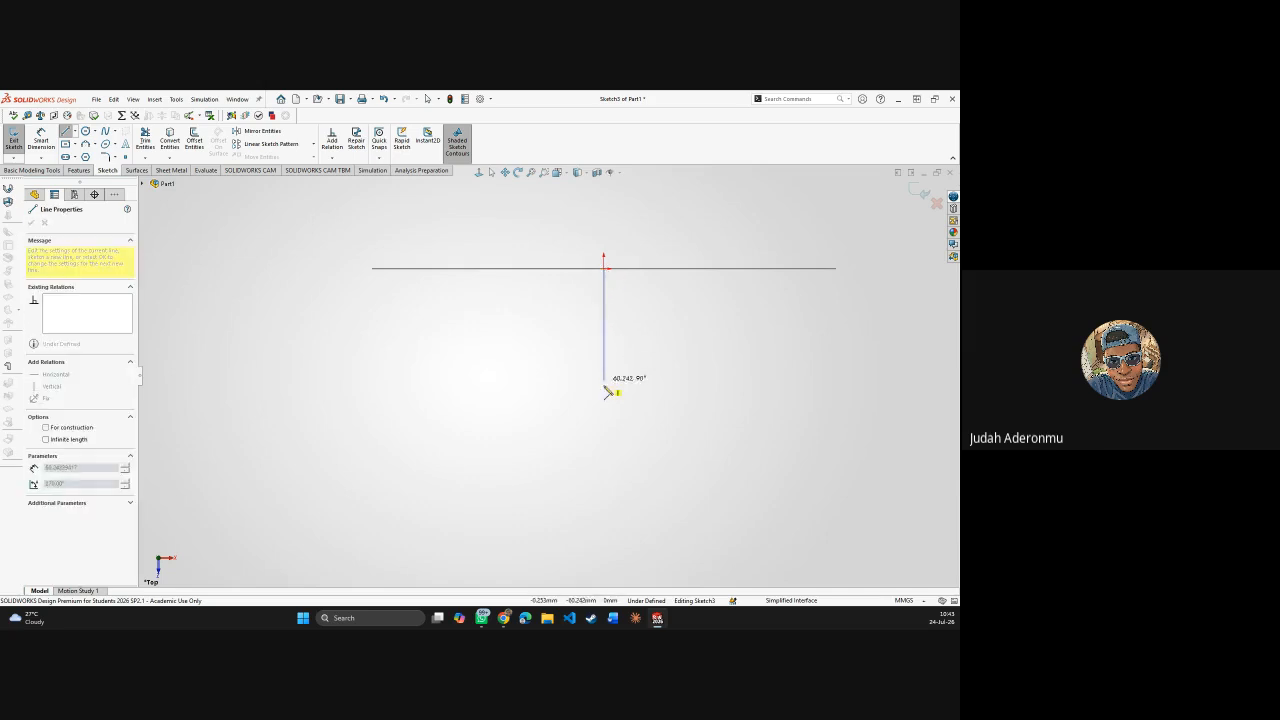
left_click(604, 464)
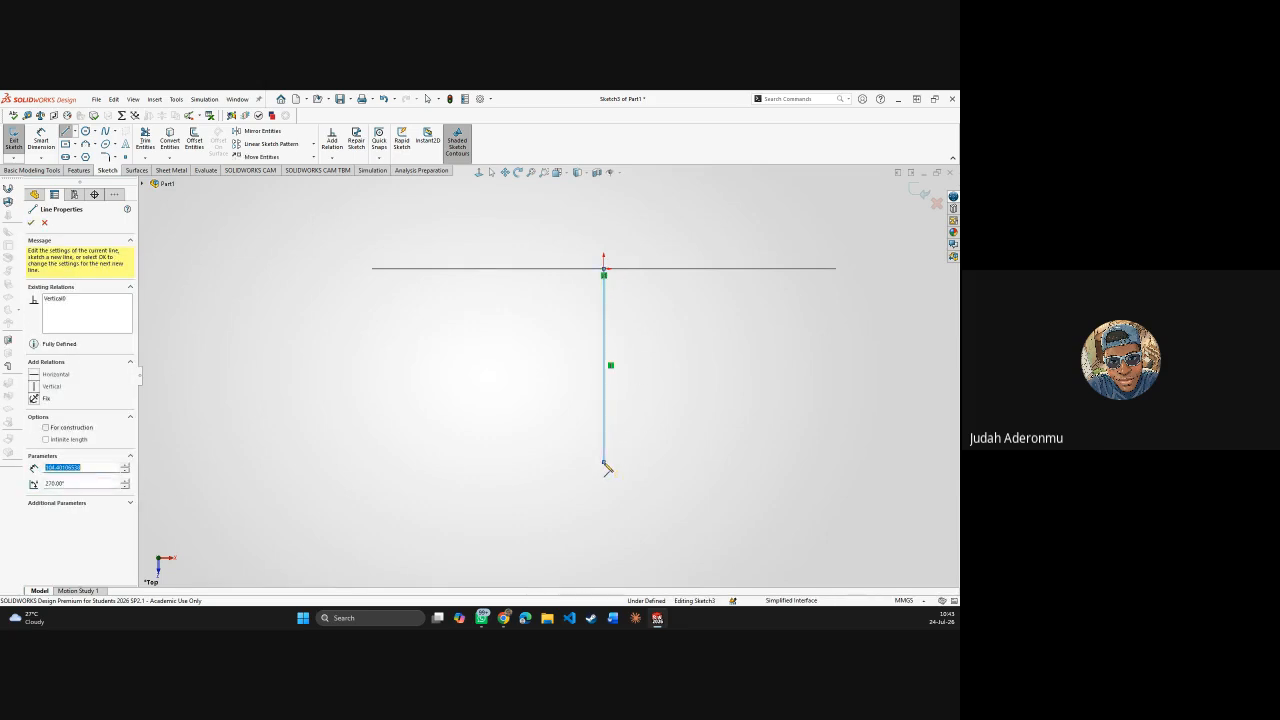
key("Escape")
left_click(606, 398)
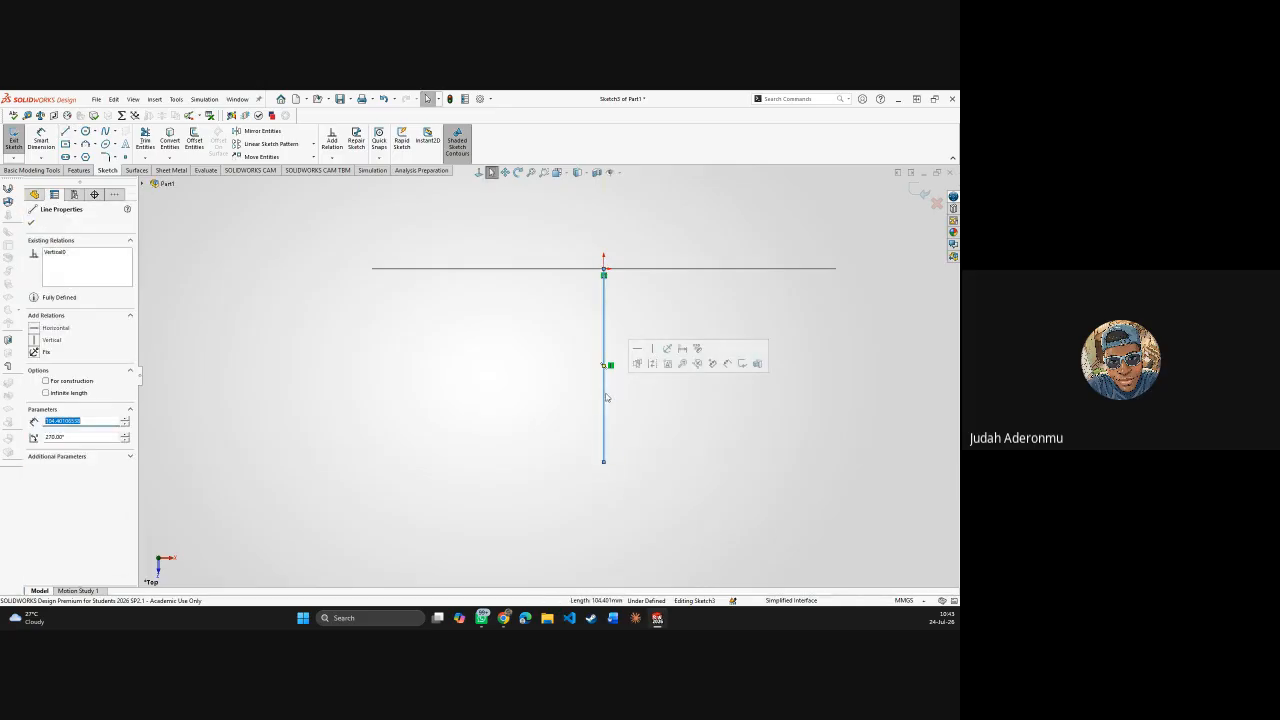
key("c")
scroll(618, 385, "up", 3)
scroll(619, 383, "down", 3)
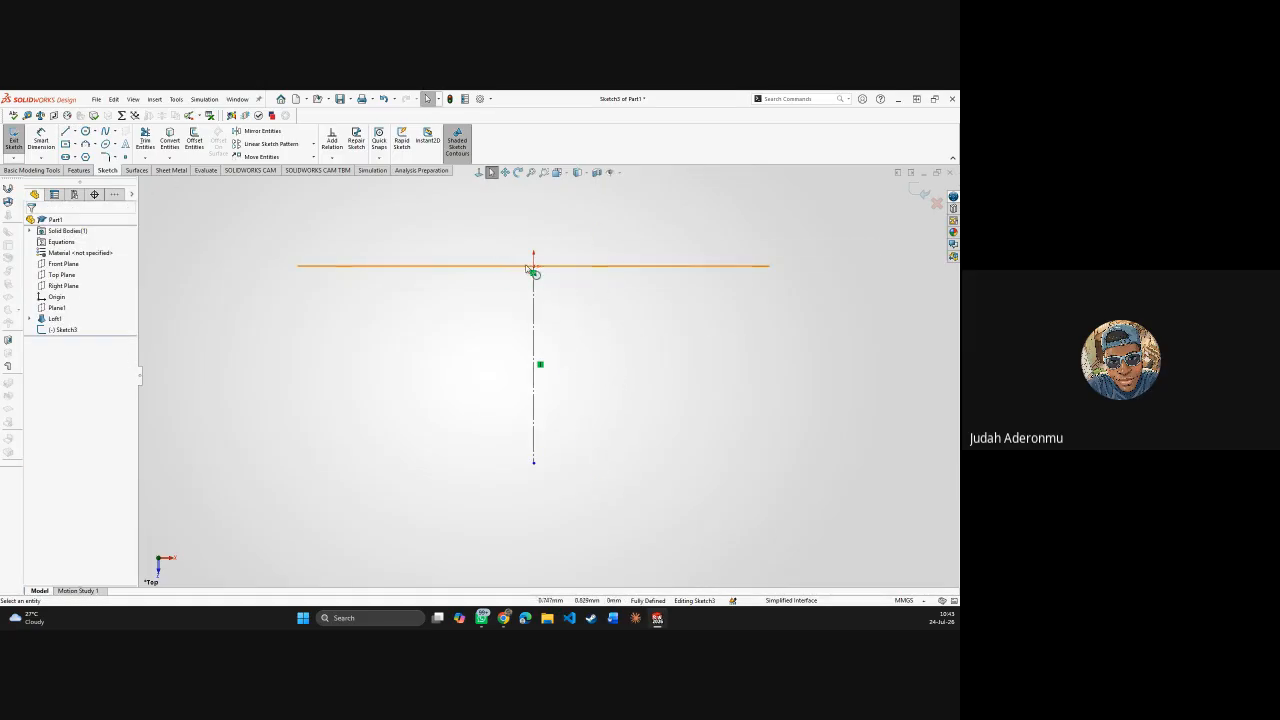
- Sketch two vertical lines, about 104 mm and 107 mm long, one on each side of the centerline
key("l")
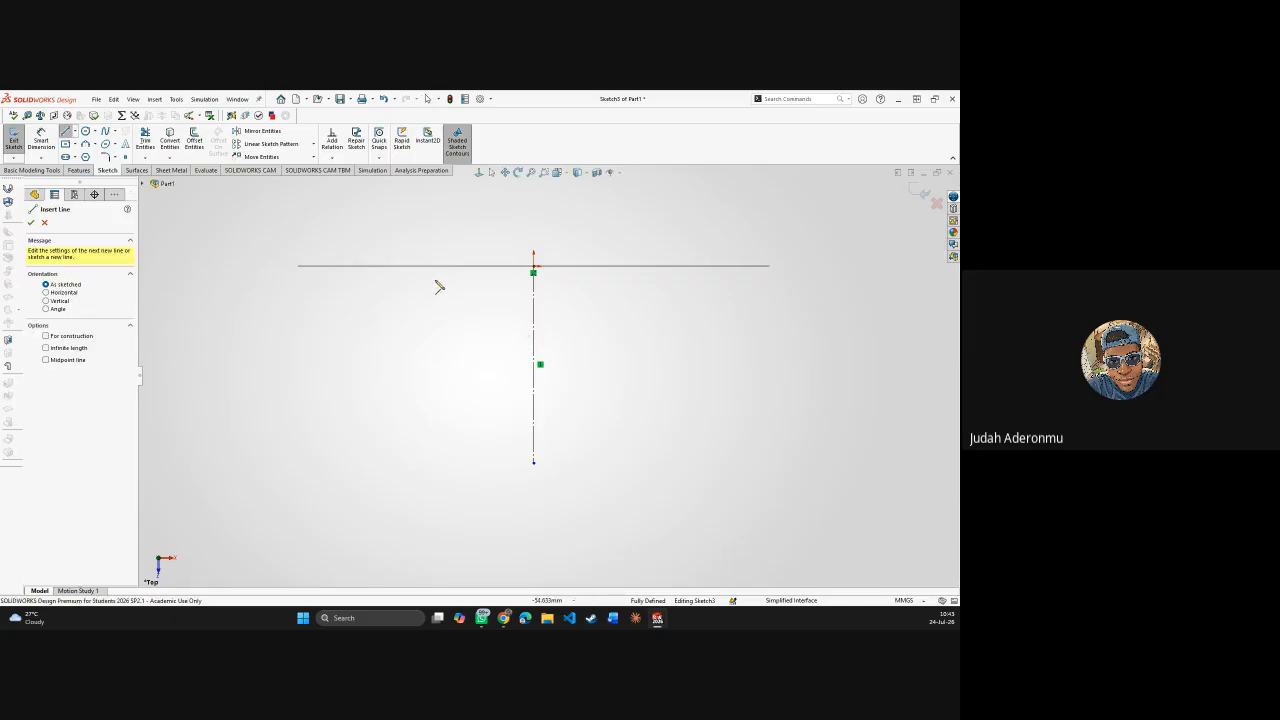
left_click(436, 266)
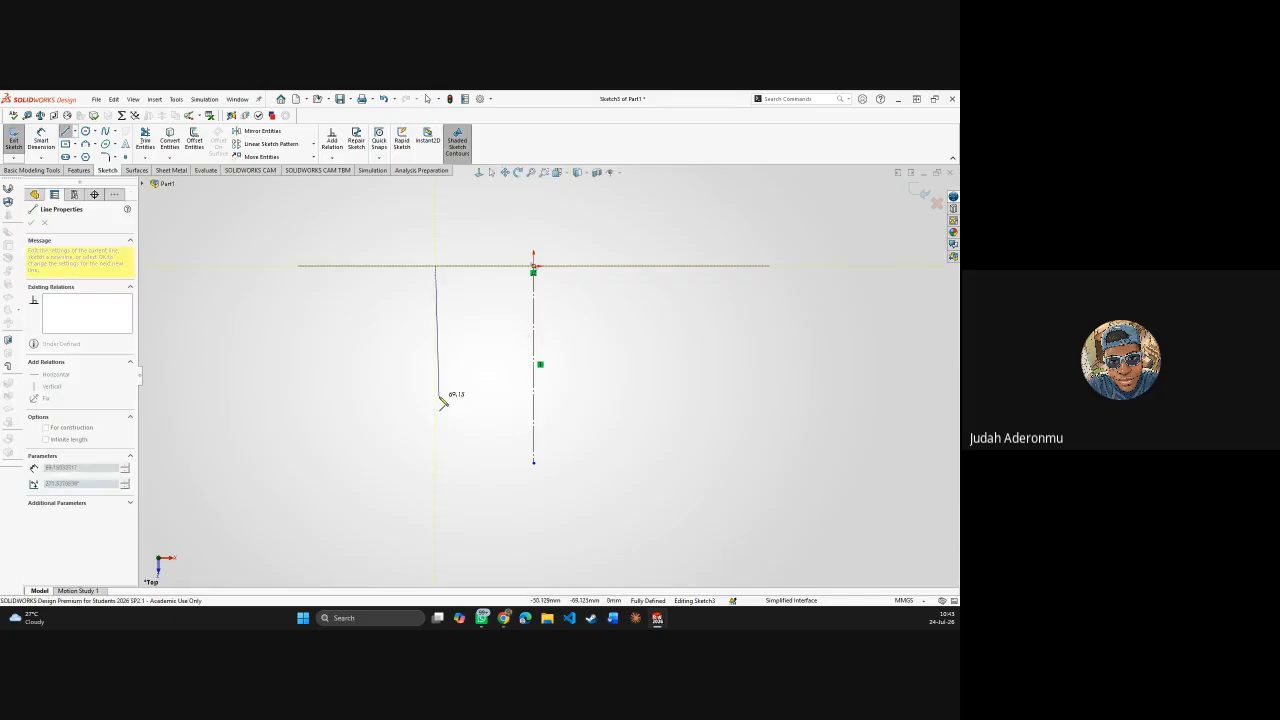
left_click(440, 467)
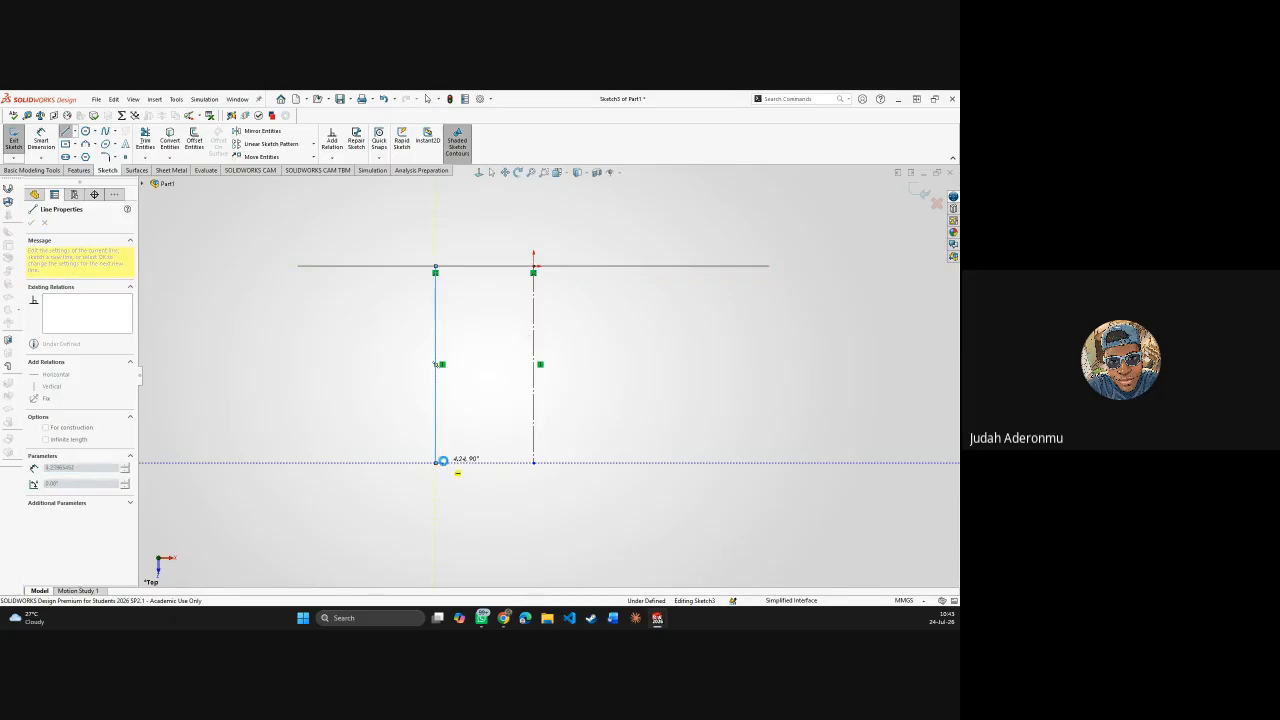
key("Escape")
key("l")
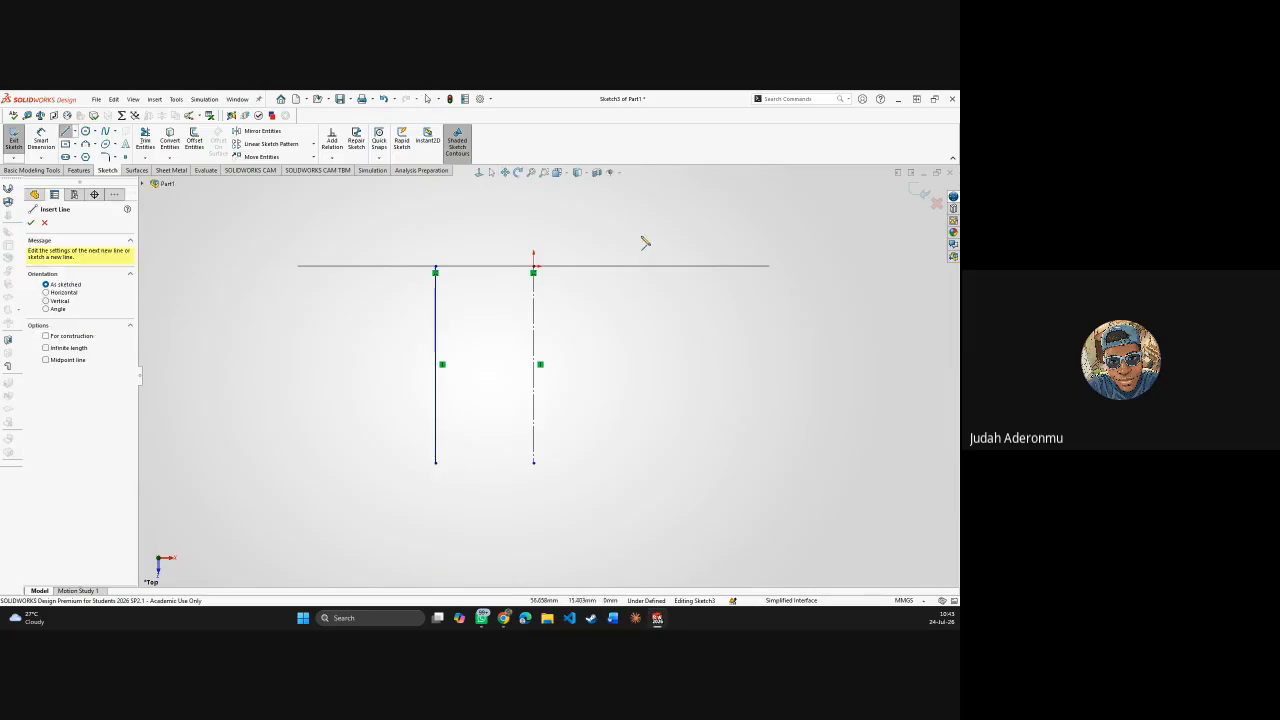
left_click(646, 267)
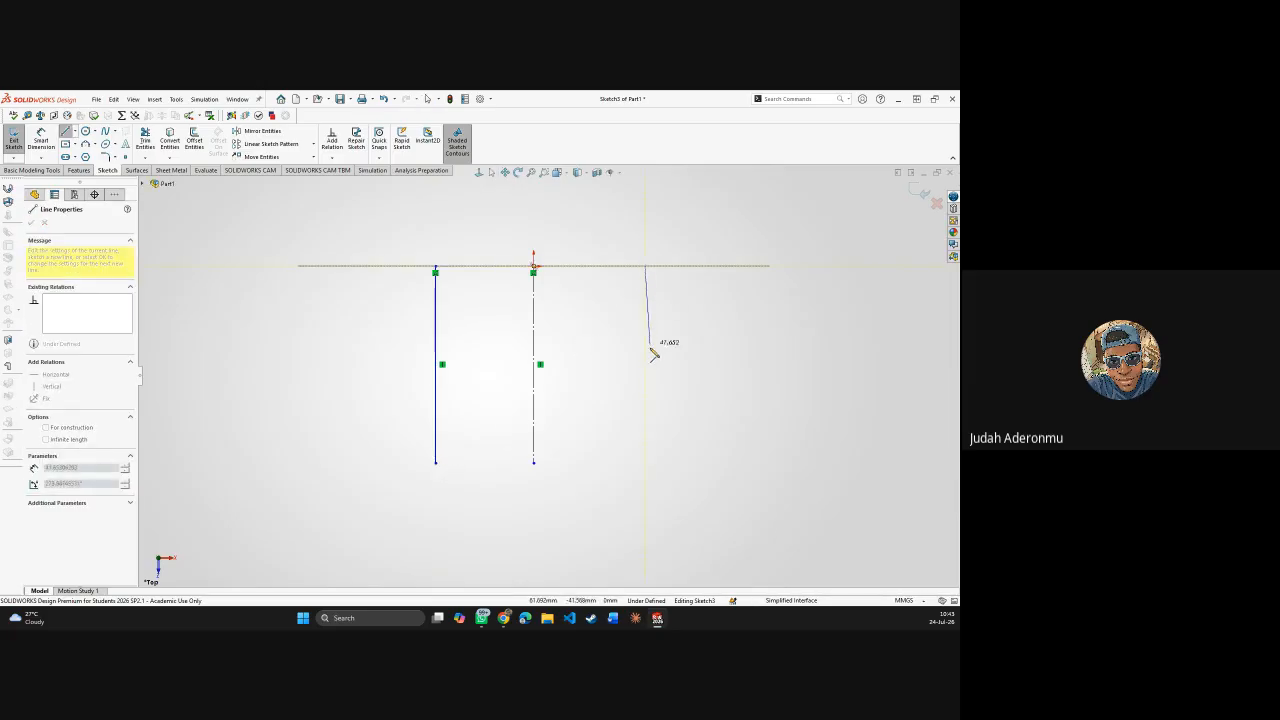
left_click(646, 467)
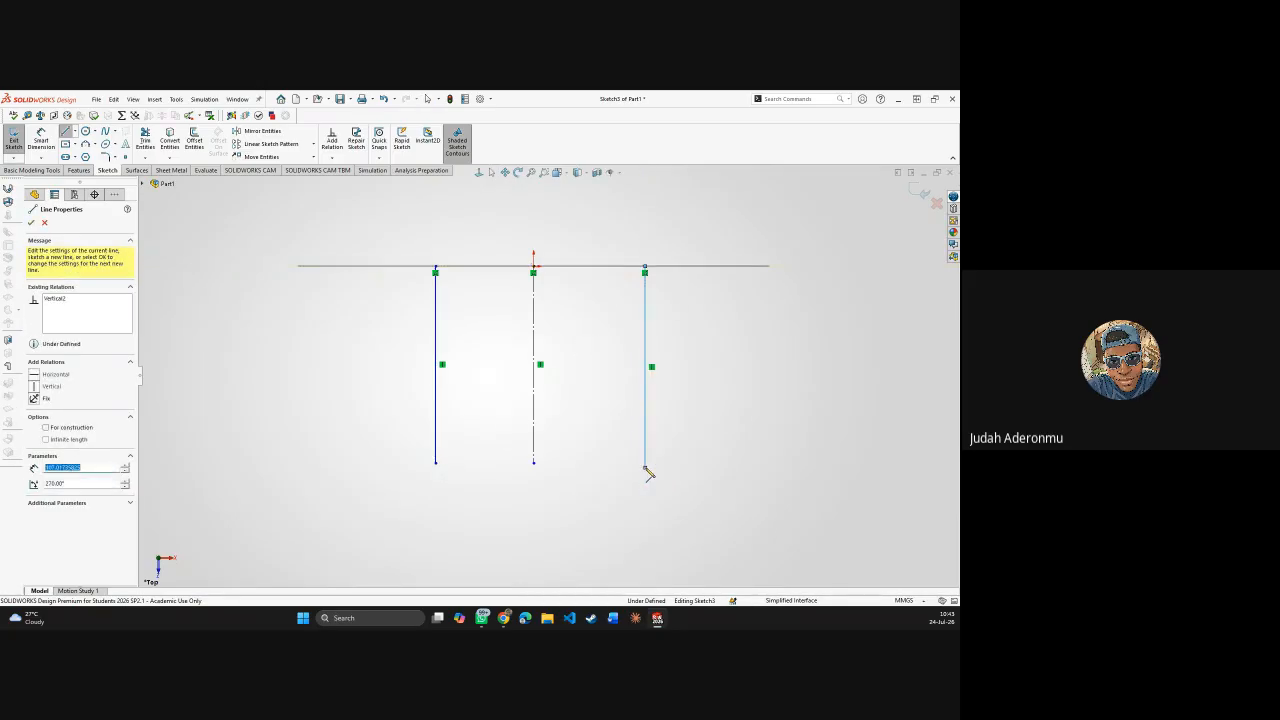
key("Escape")
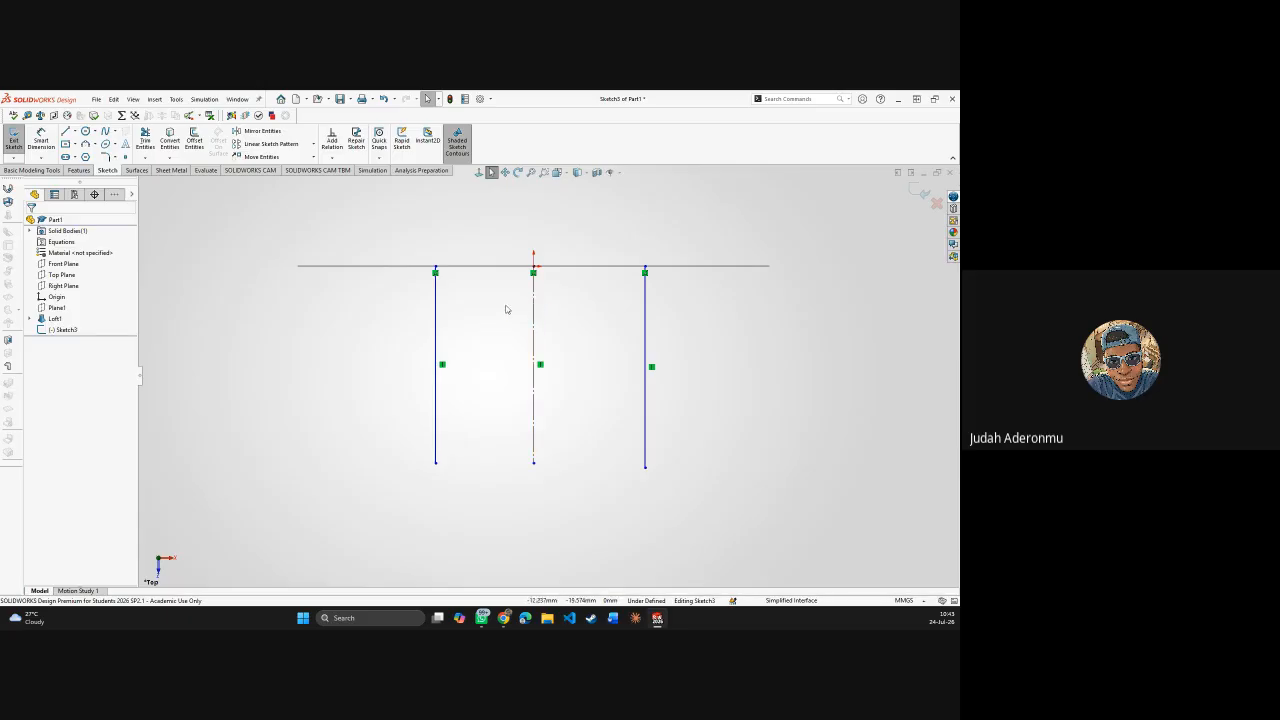
- Add a Symmetric relation between the two outer vertical lines about the centerline
left_click(437, 356)
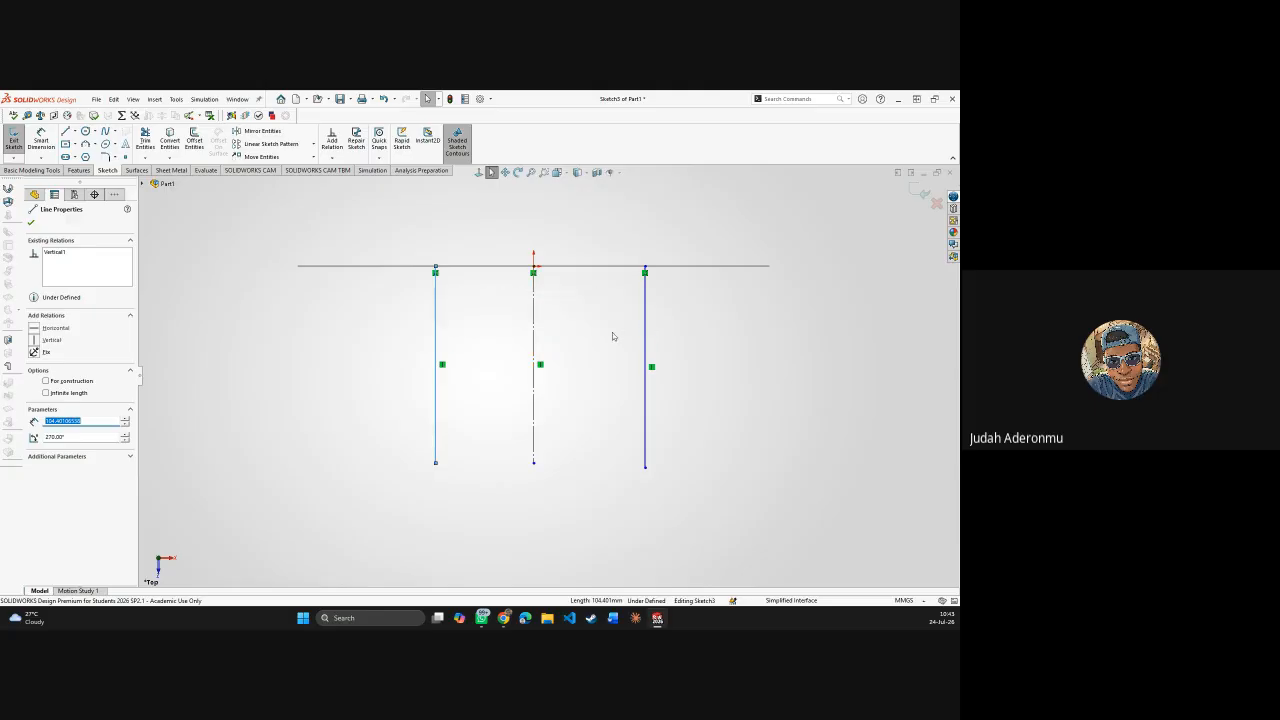
left_click(644, 331, "ctrl")
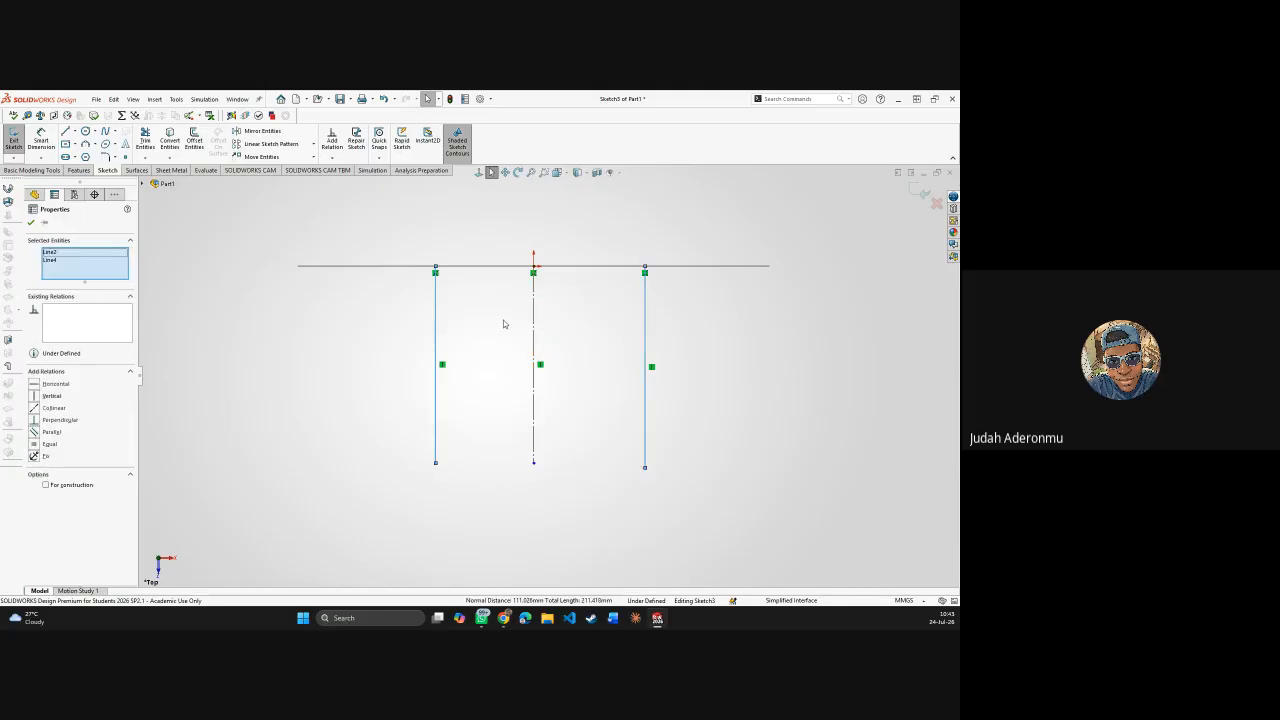
left_click(534, 332, "ctrl")
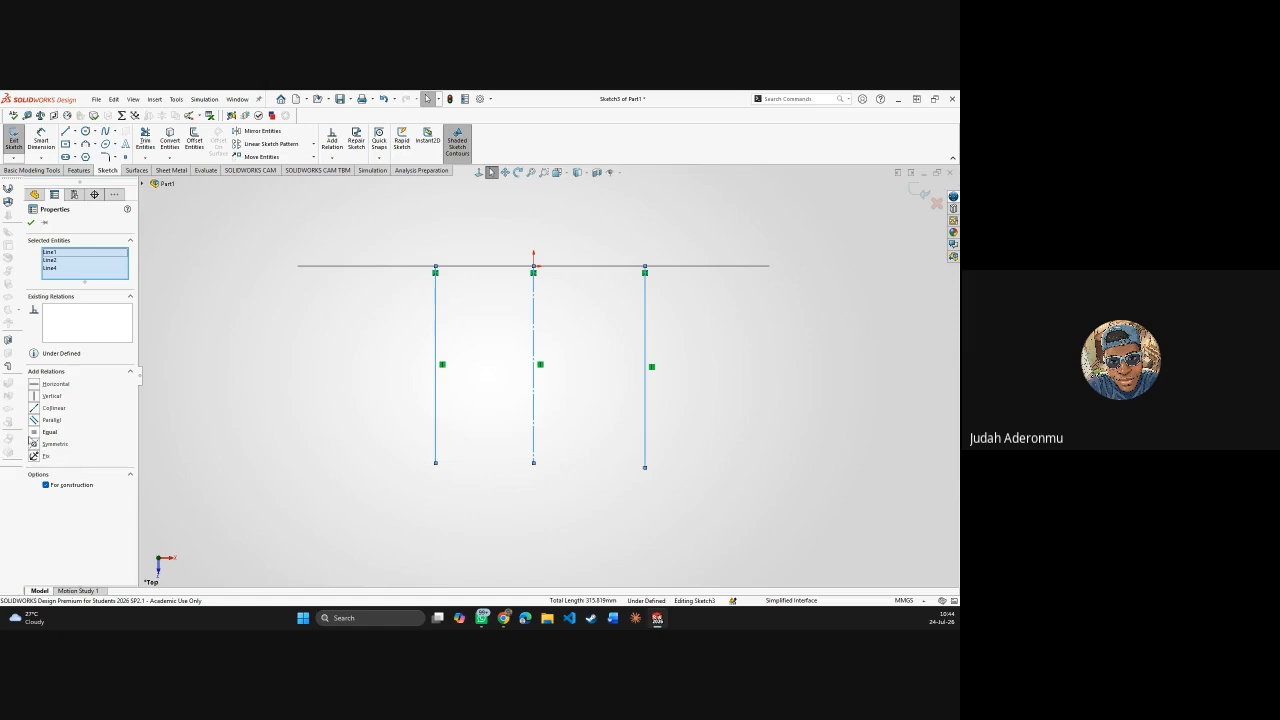
left_click(35, 444)
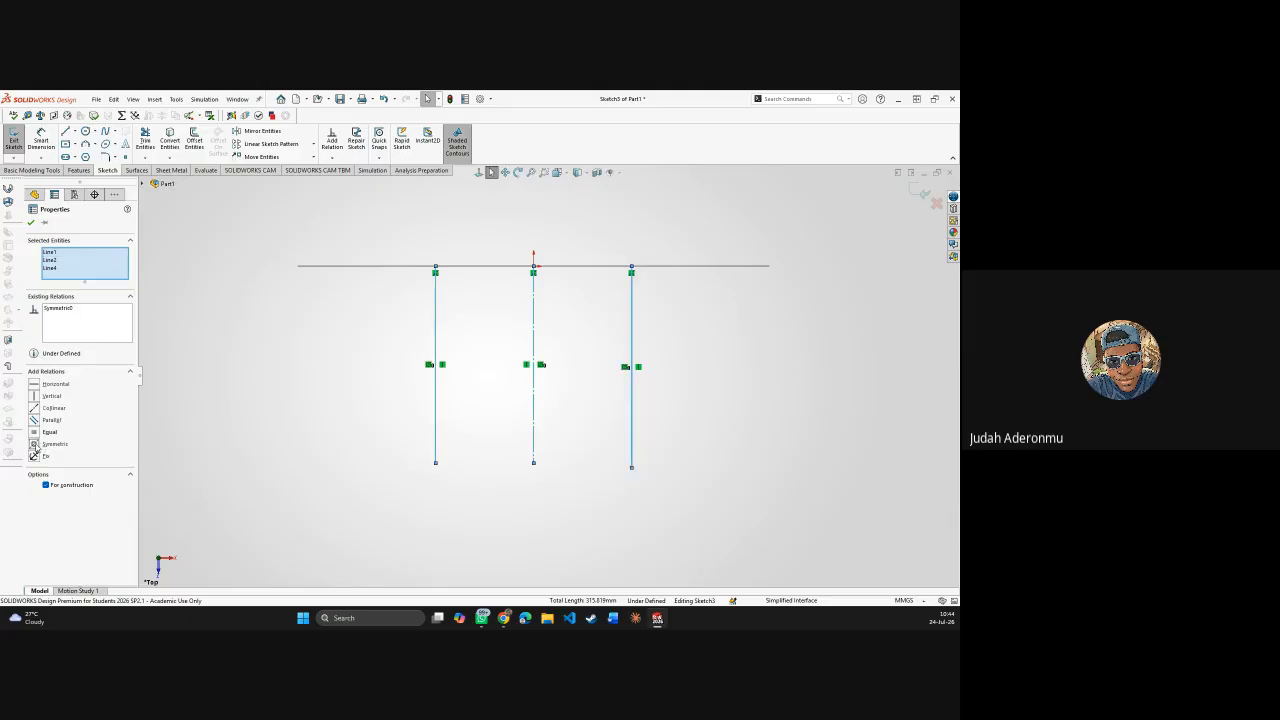
left_click(251, 446)
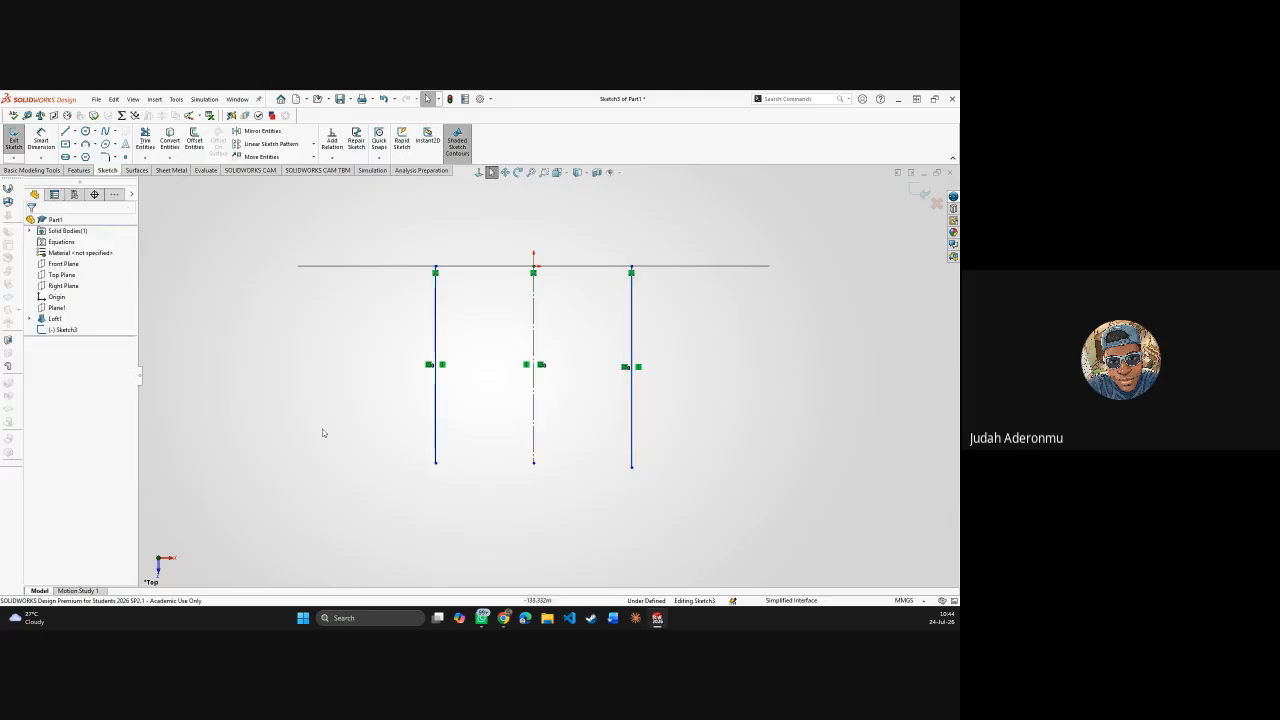
- Move the outer vertical lines farther from the centerline to test the Symmetric relation
left_click(436, 346)
left_click_drag(436, 346, 676, 369)
left_click(540, 535)
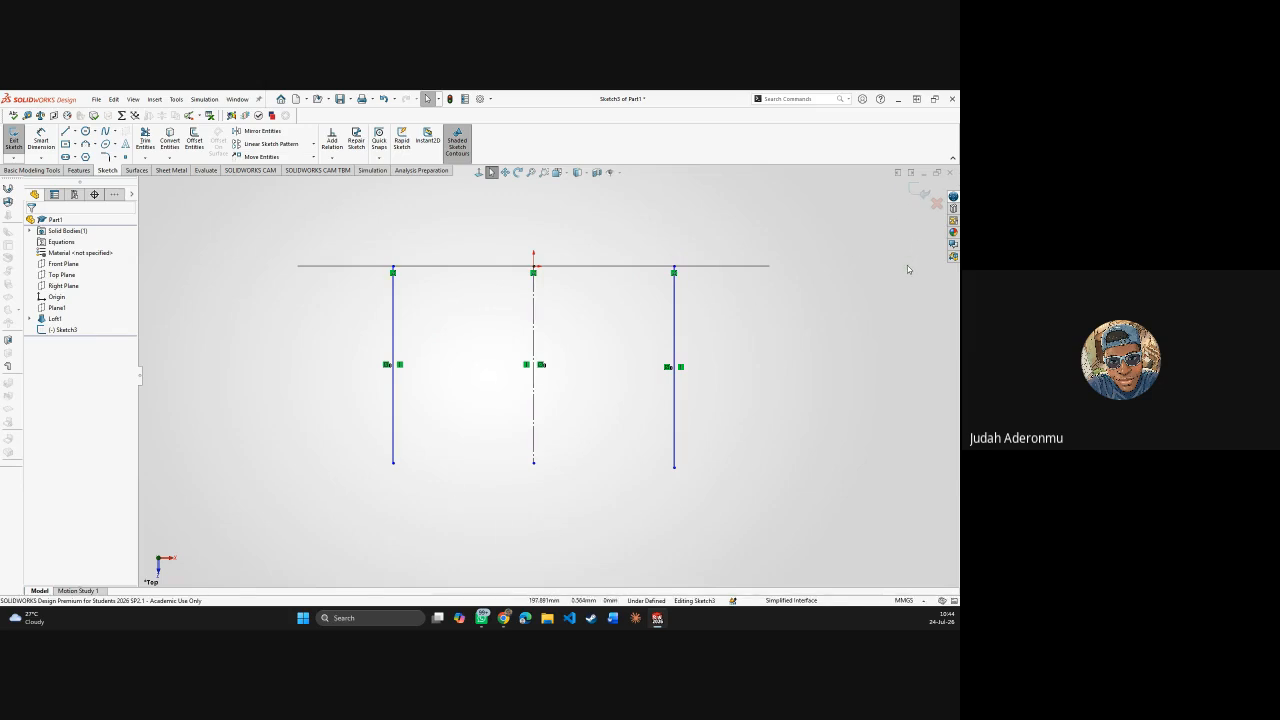
- Undo the line move, Symmetric relation, sketched lines, body hiding and the new Top Plane sketch
key("ctrl+z")
key("ctrl+z")
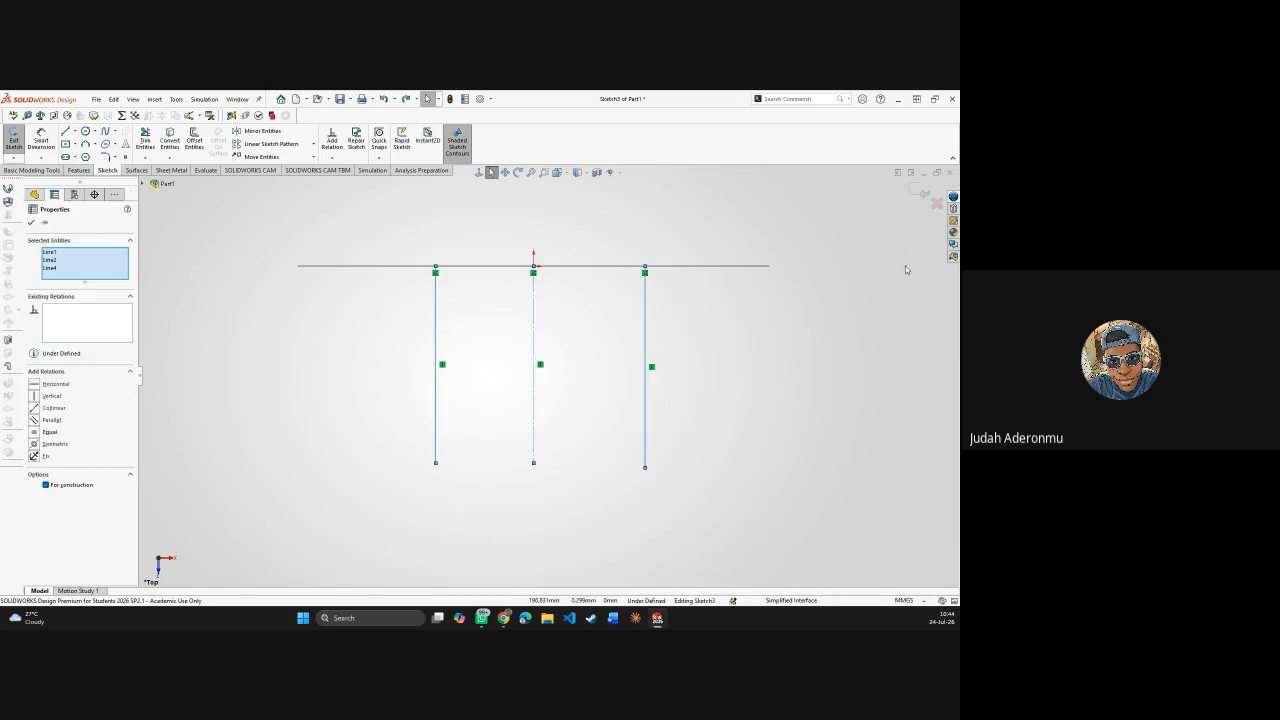
key("ctrl+z")
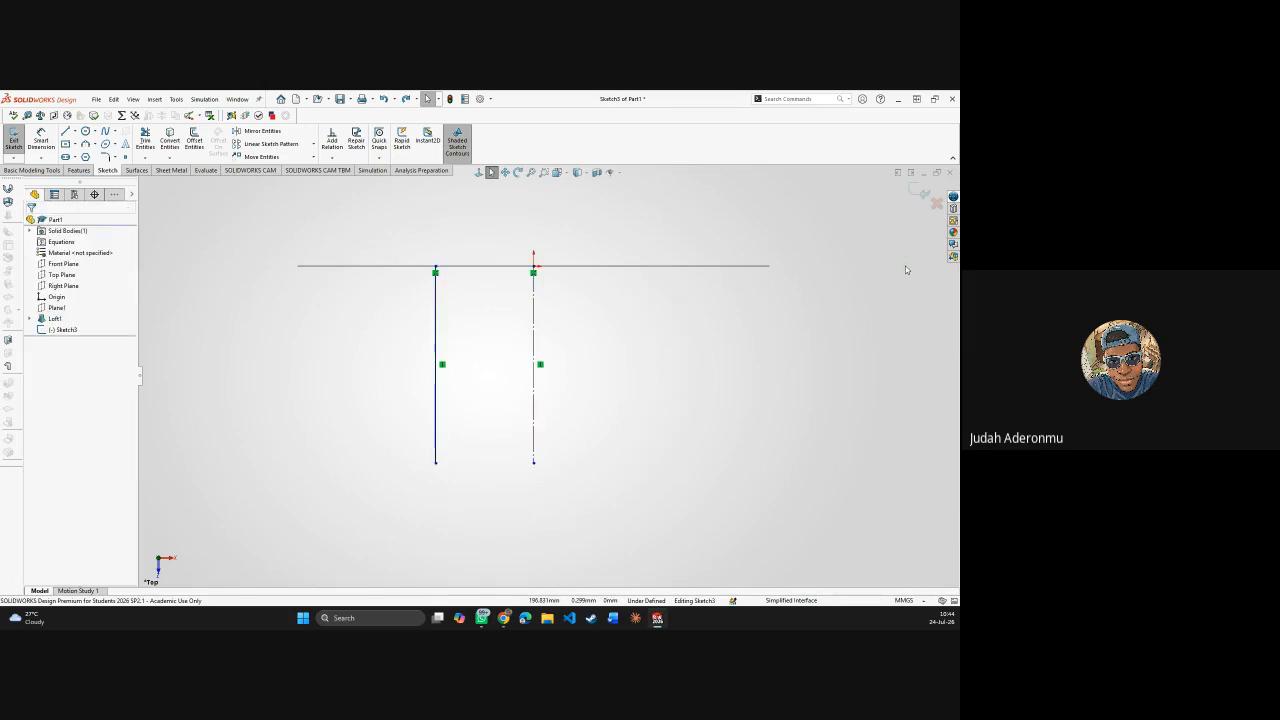
key("ctrl+z")
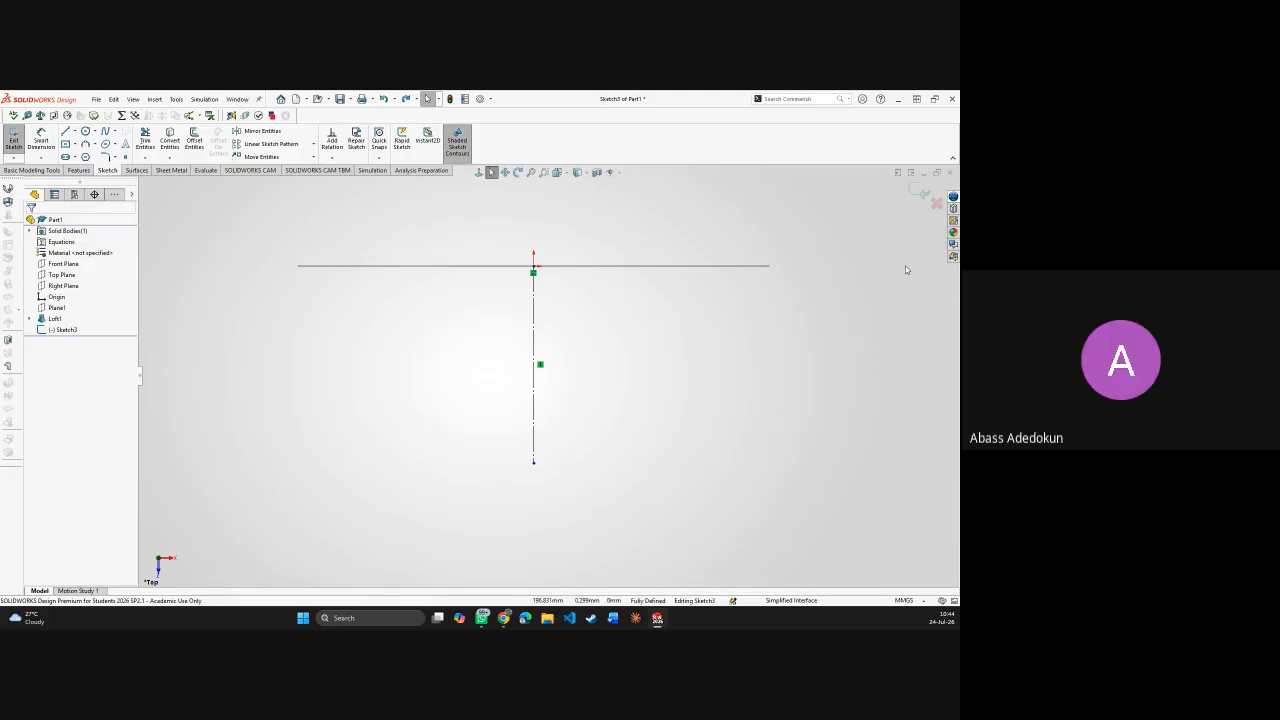
key("ctrl+z")
key("ctrl+z")
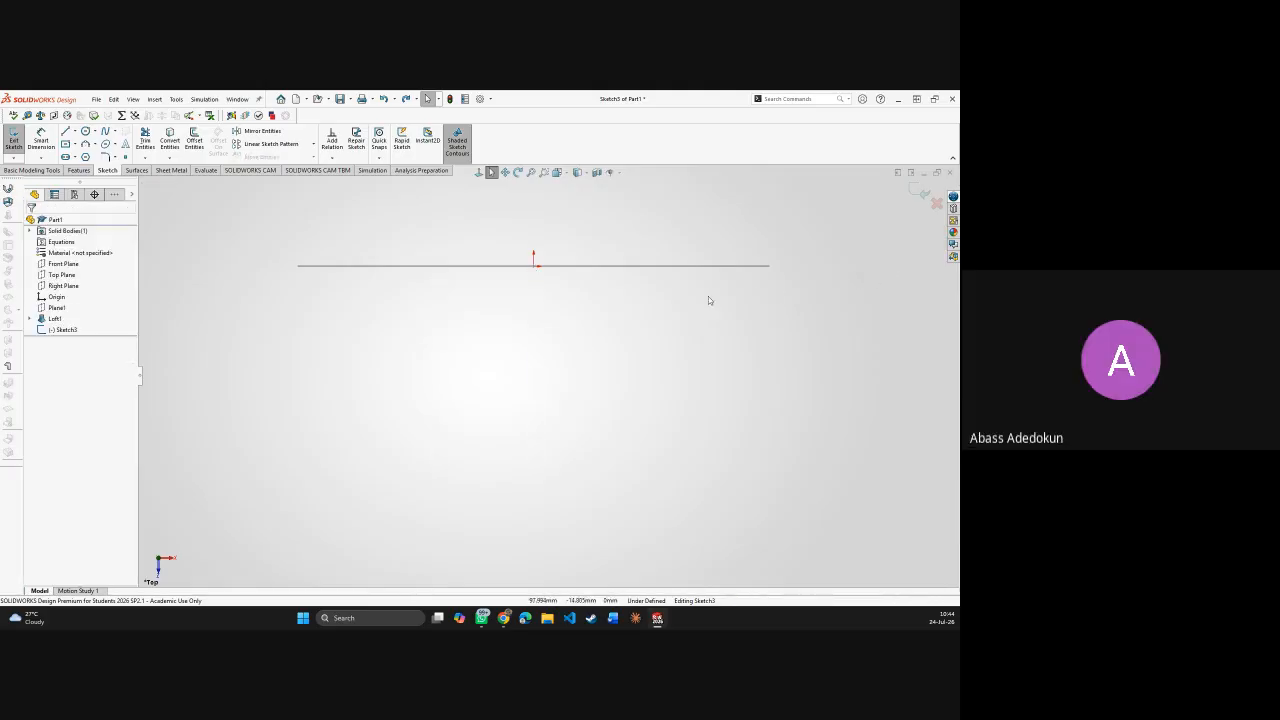
key("ctrl+z")
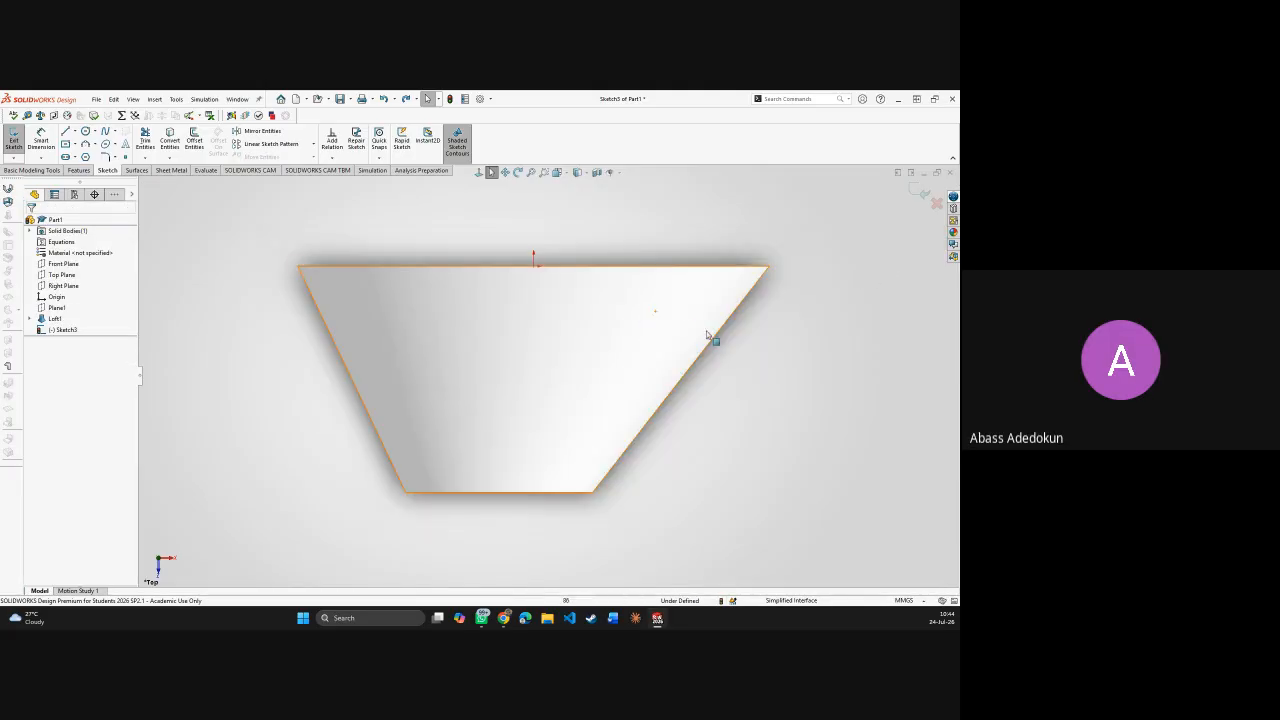
middle_click_drag(700, 370, 686, 369)
key("ctrl+z")
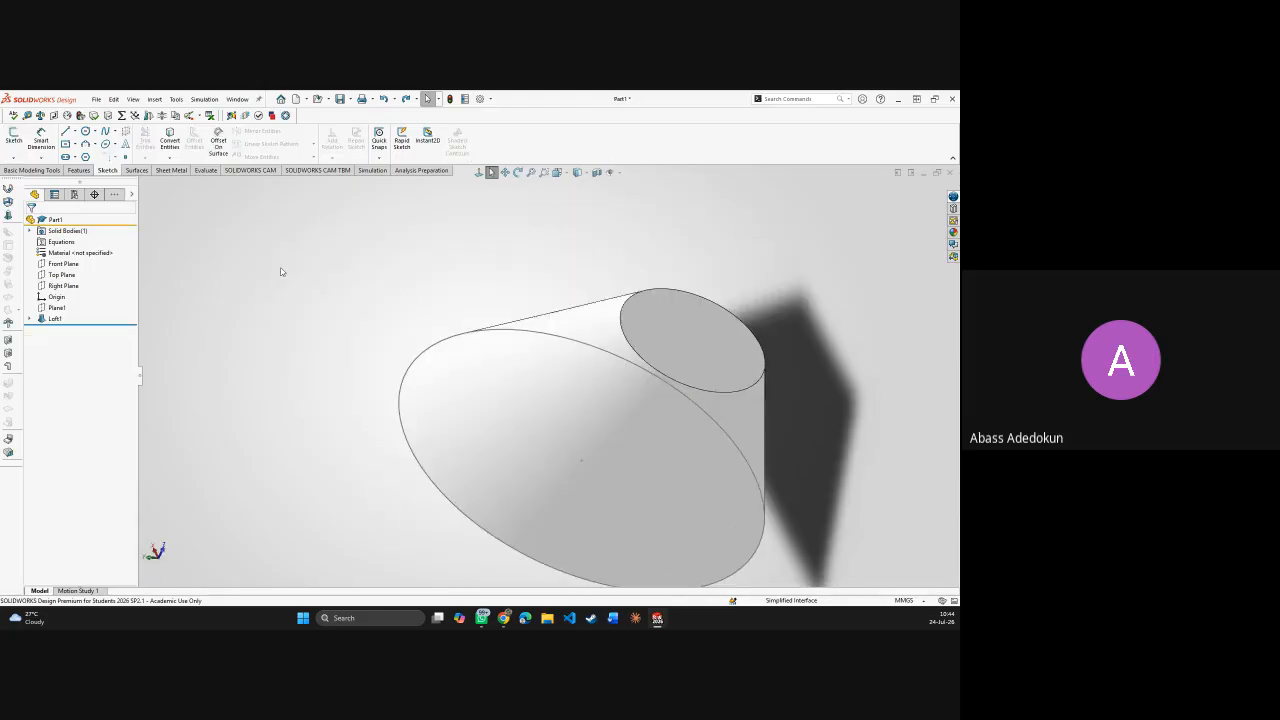
- Delete the Loft1 feature while keeping its absorbed sketches
scroll(680, 329, "up", 4)
left_click(79, 170)
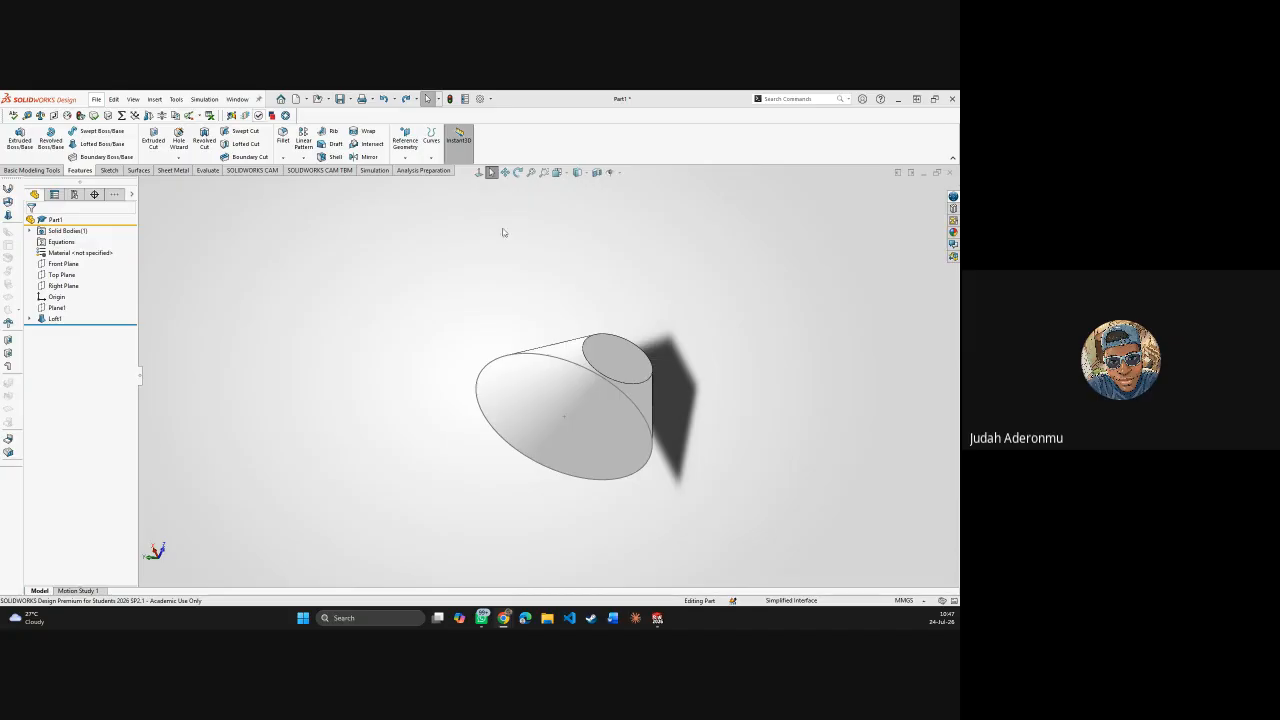
left_click(52, 319)
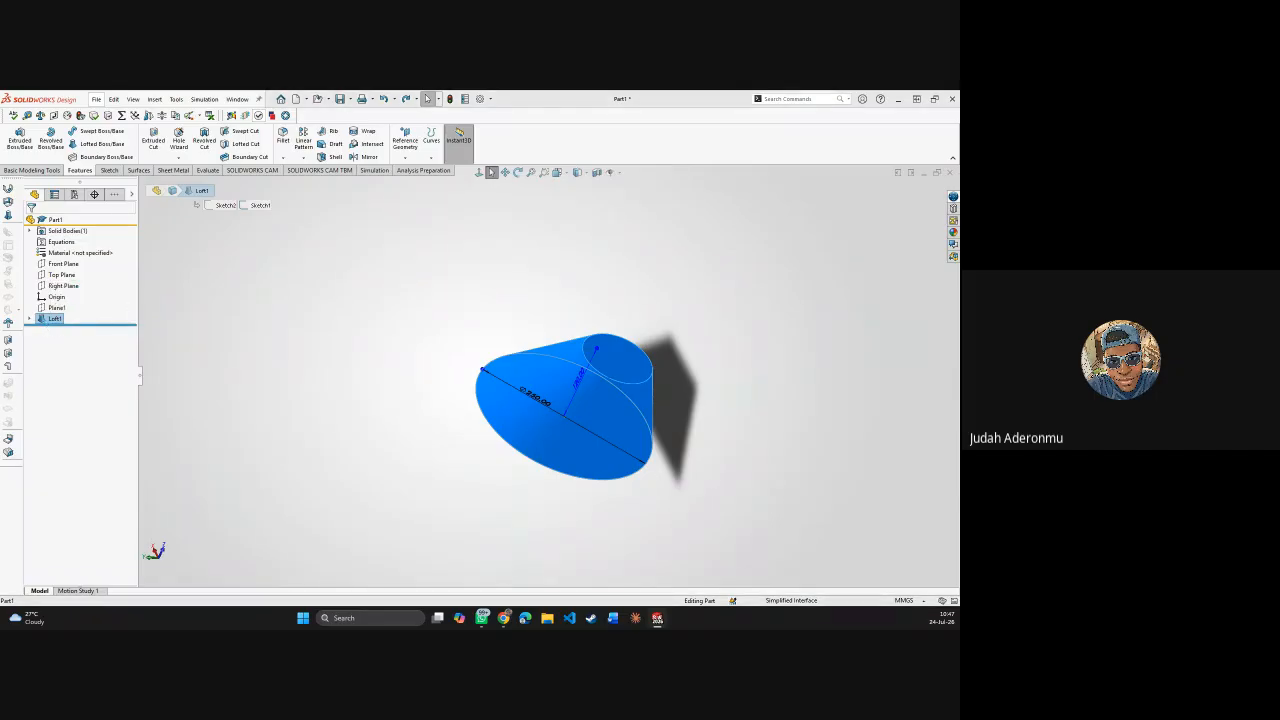
key("Delete")
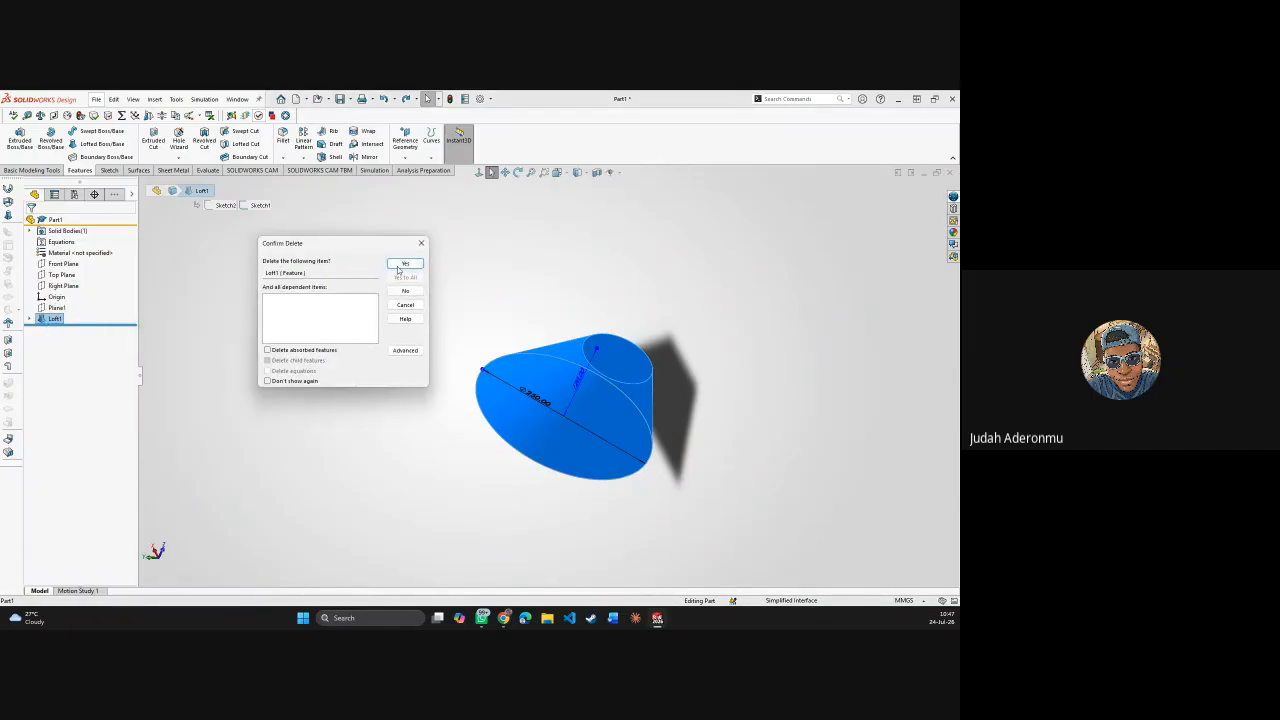
left_click(405, 264)
- Delete Sketch2, the smaller circle profile on the offset plane
left_click(52, 320)
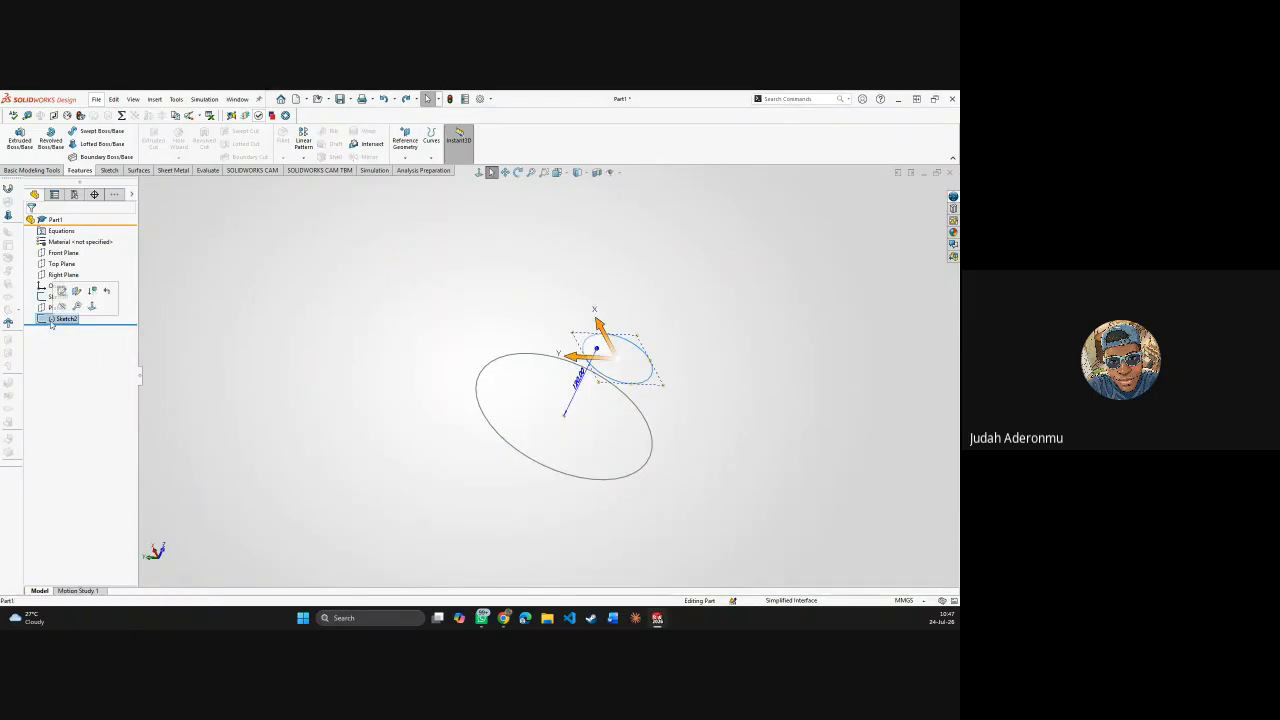
key("Delete")
left_click(403, 264)
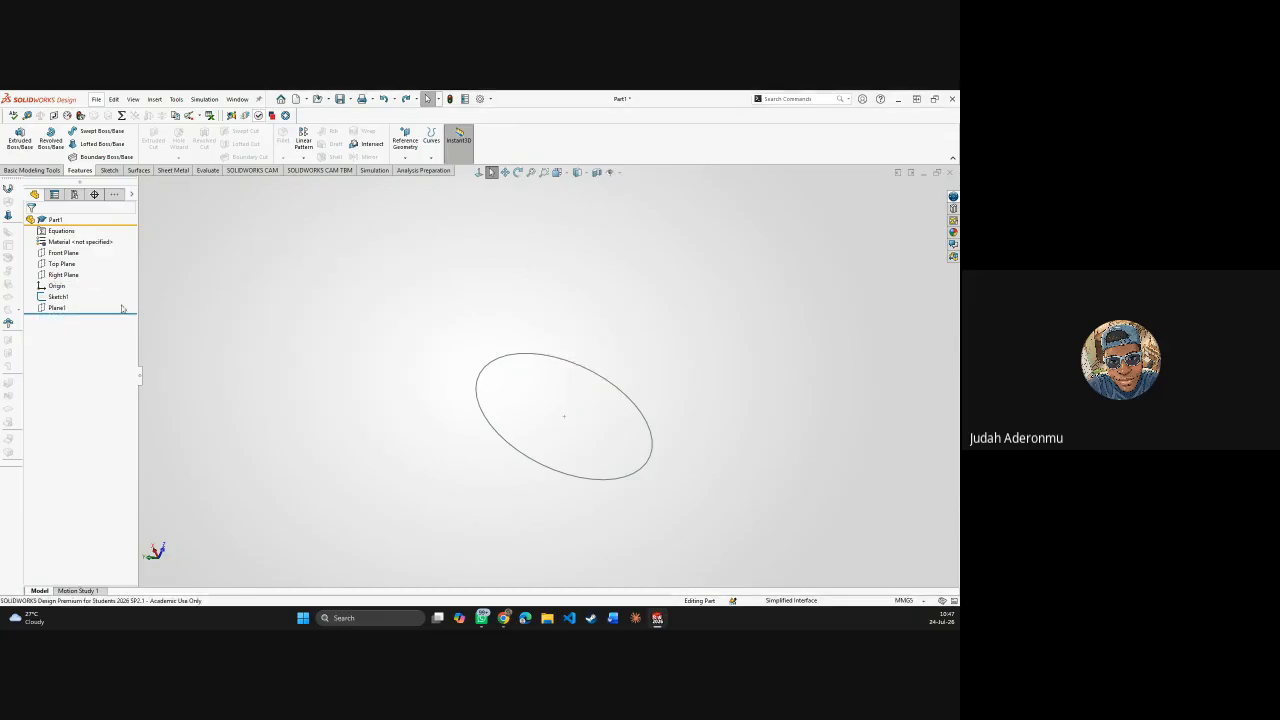
- Delete the offset reference plane Plane1 and the remaining circle sketch, Sketch1
left_click(60, 308)
key("Delete")
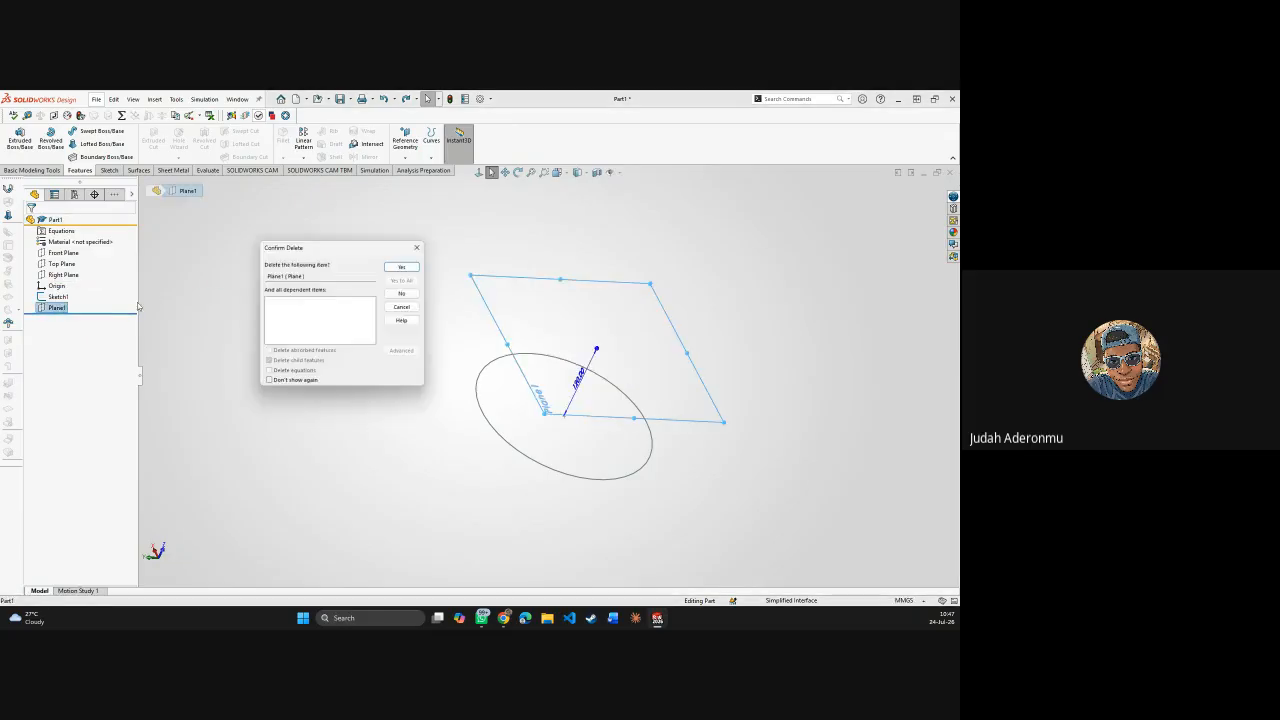
left_click(403, 264)
left_click(55, 297)
key("Delete")
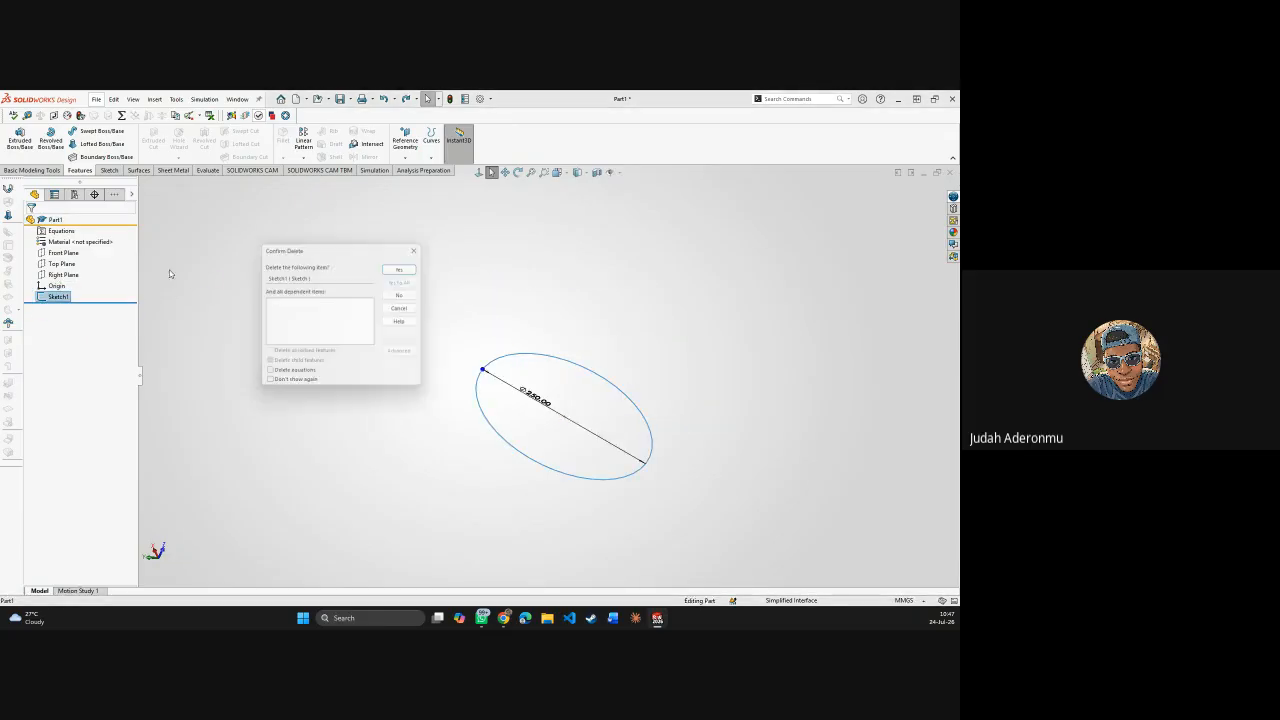
left_click(403, 264)
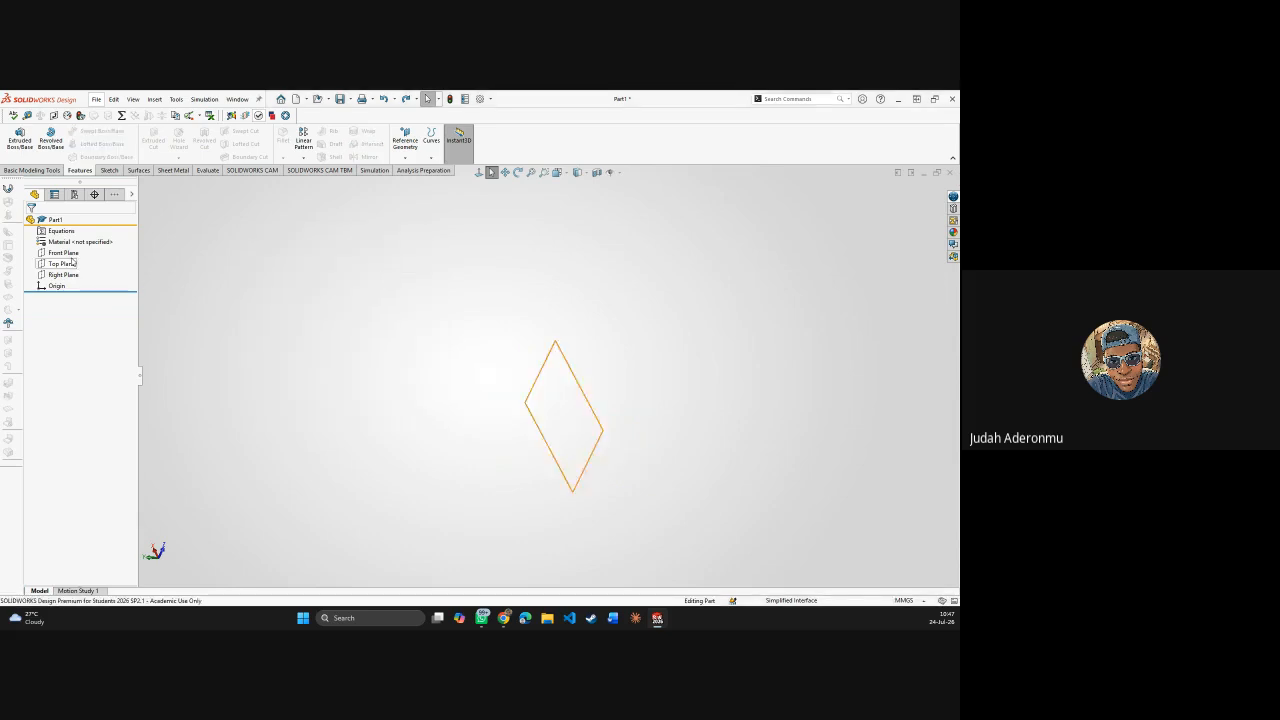
- Start a new sketch on the Right Plane
left_click(108, 170)
left_click(14, 138)
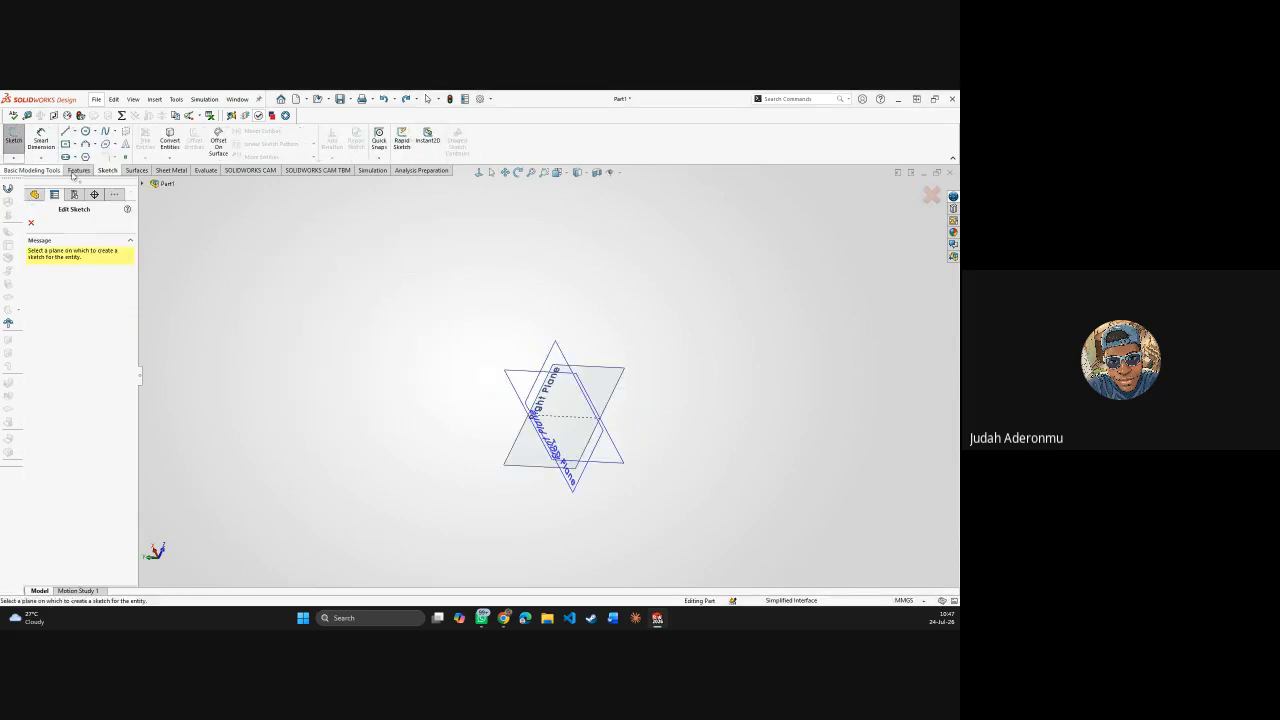
scroll(565, 420, "down", 3)
scroll(565, 418, "up", 4)
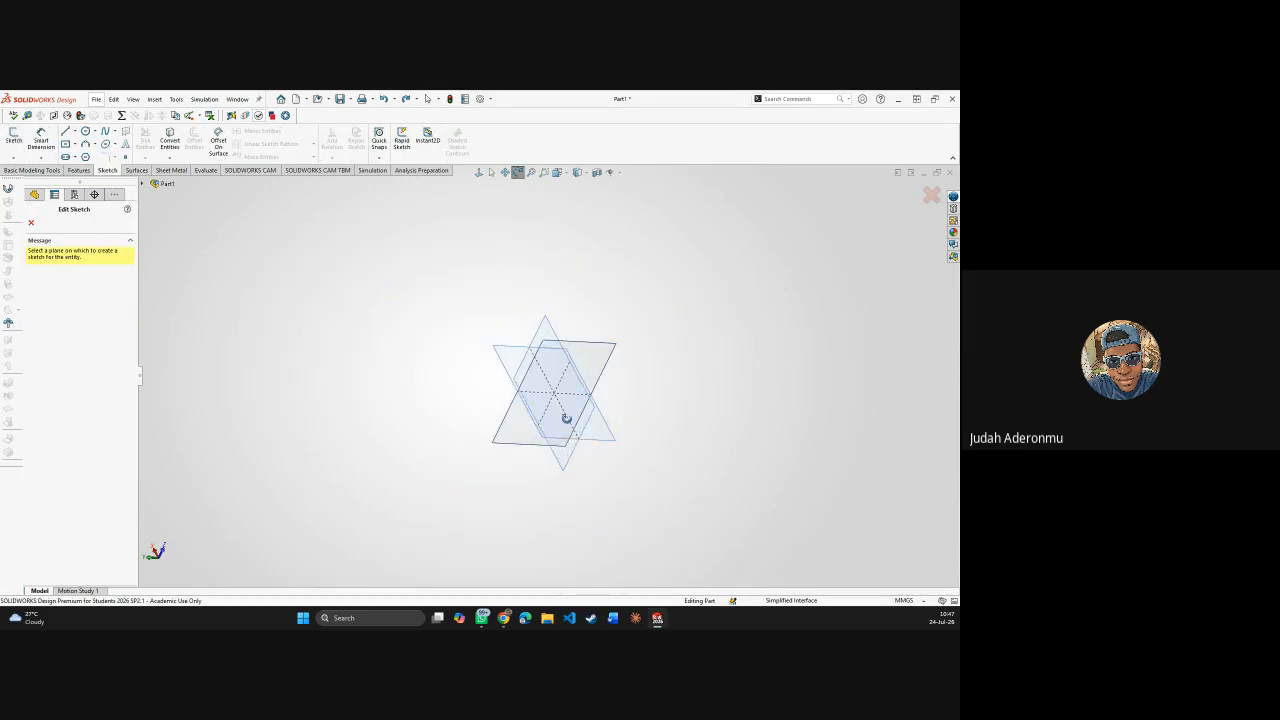
middle_click_drag(563, 417, 663, 489)
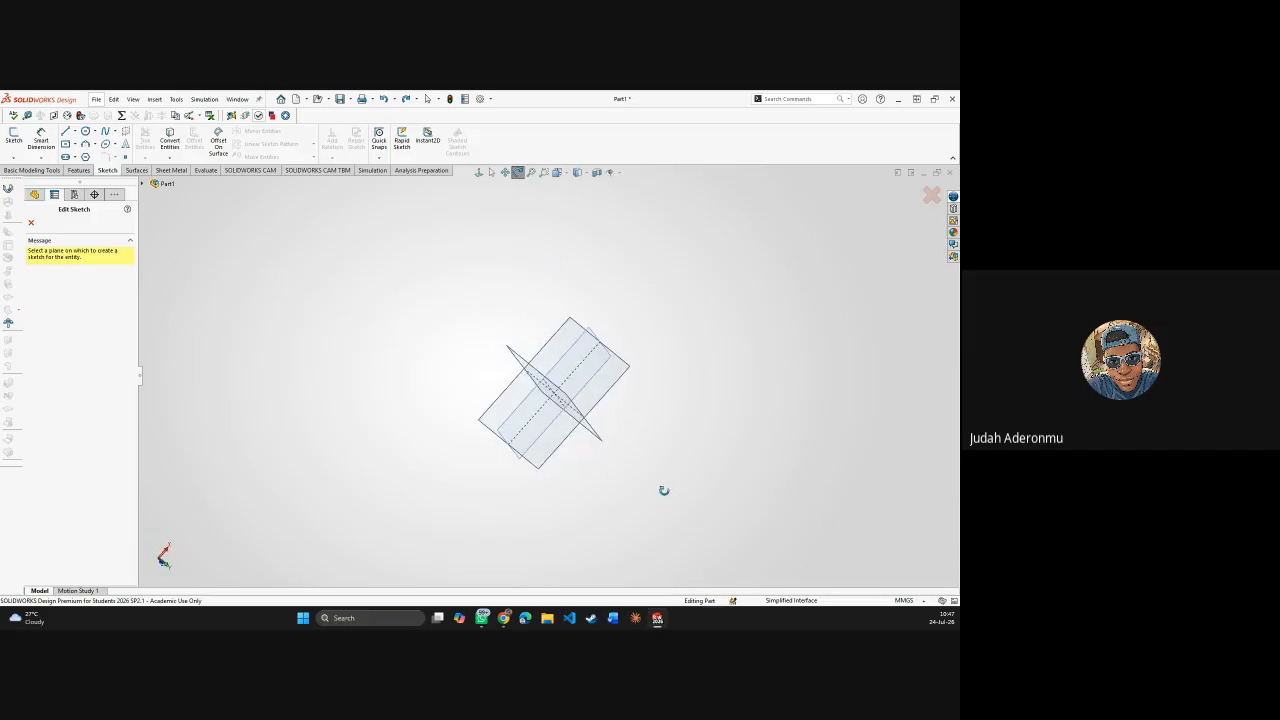
left_click(553, 386)
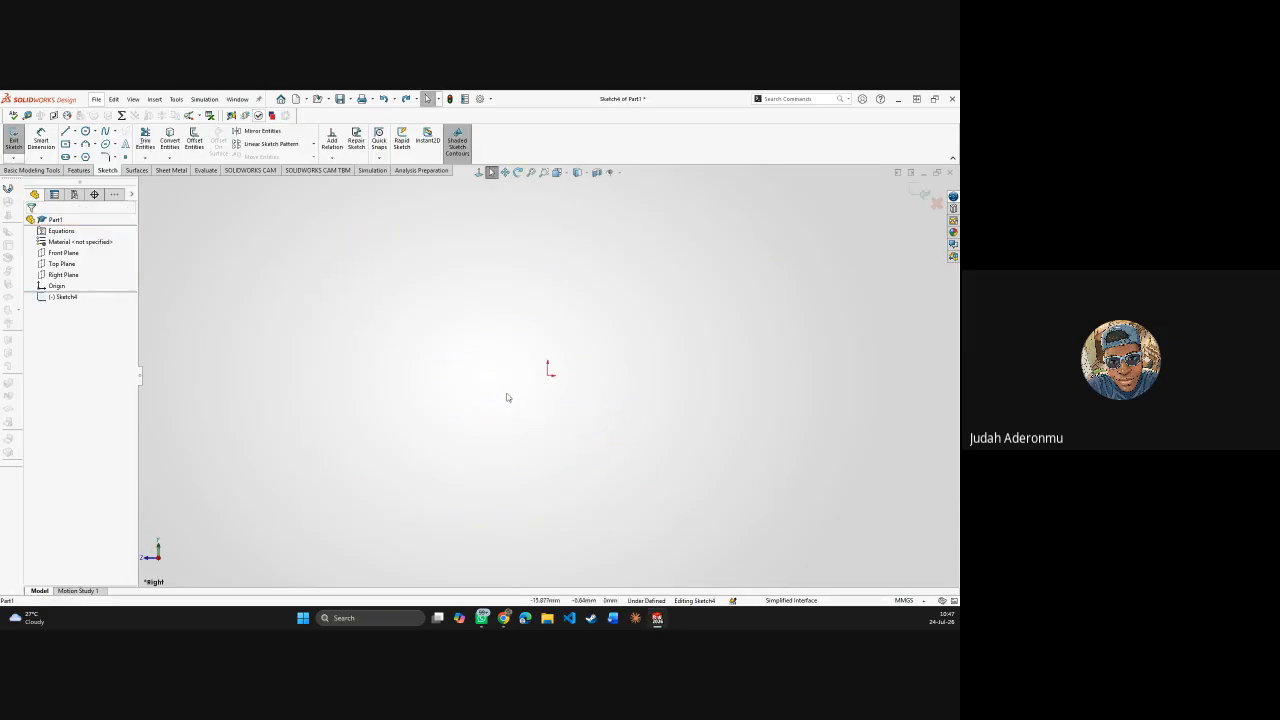
- Sketch a vertical line about 68.6 mm up from the origin, a horizontal line about 4.5 mm long and an arc curving down from its end
key("l")
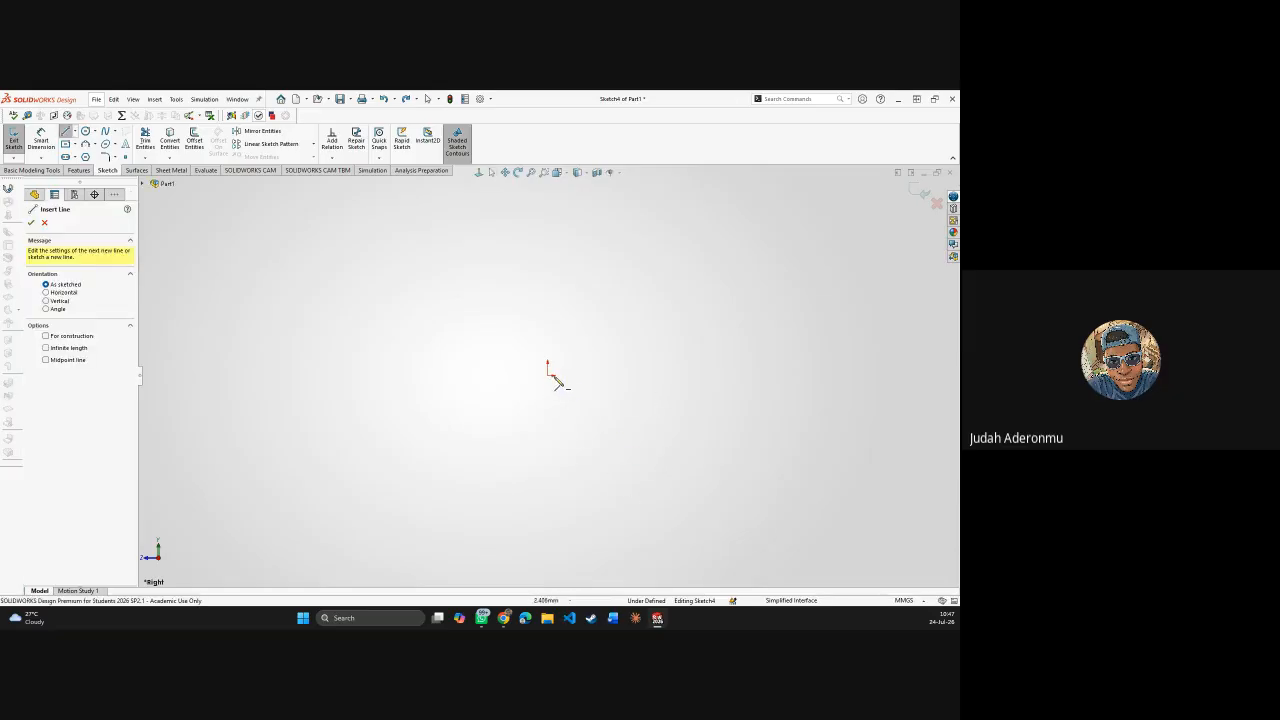
left_click(548, 374)
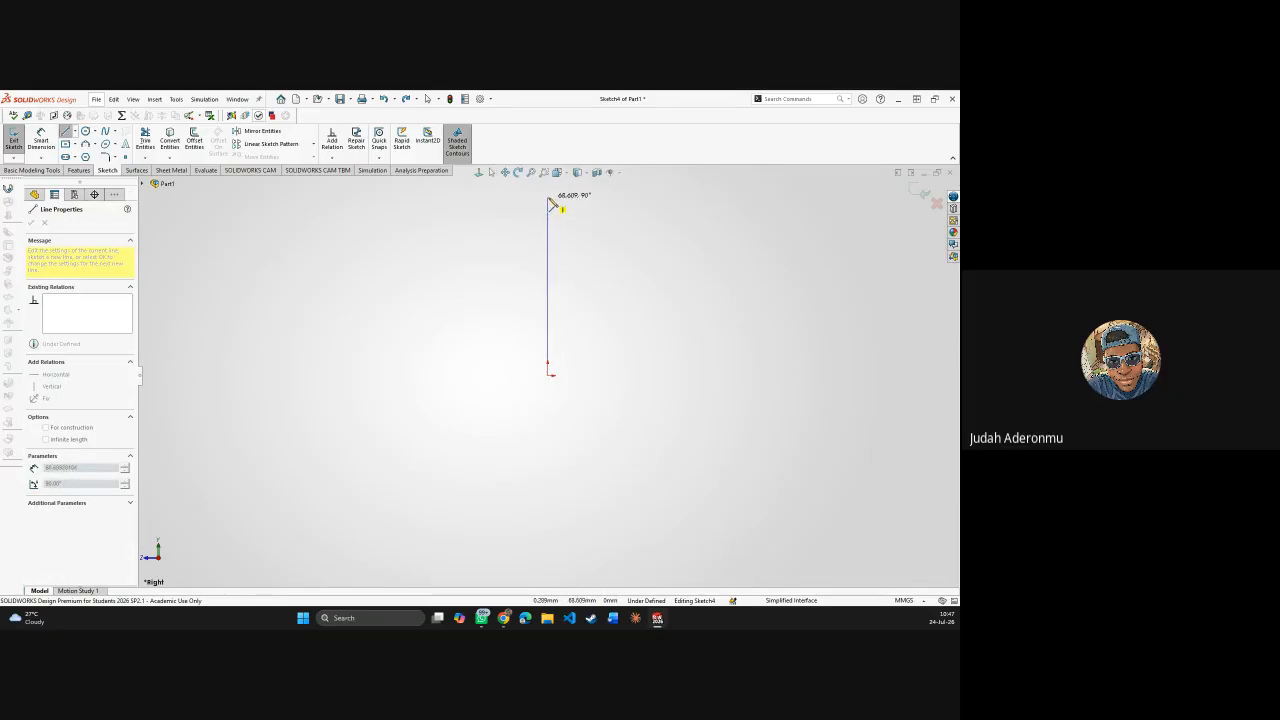
left_click(549, 203)
scroll(551, 205, "down", 3)
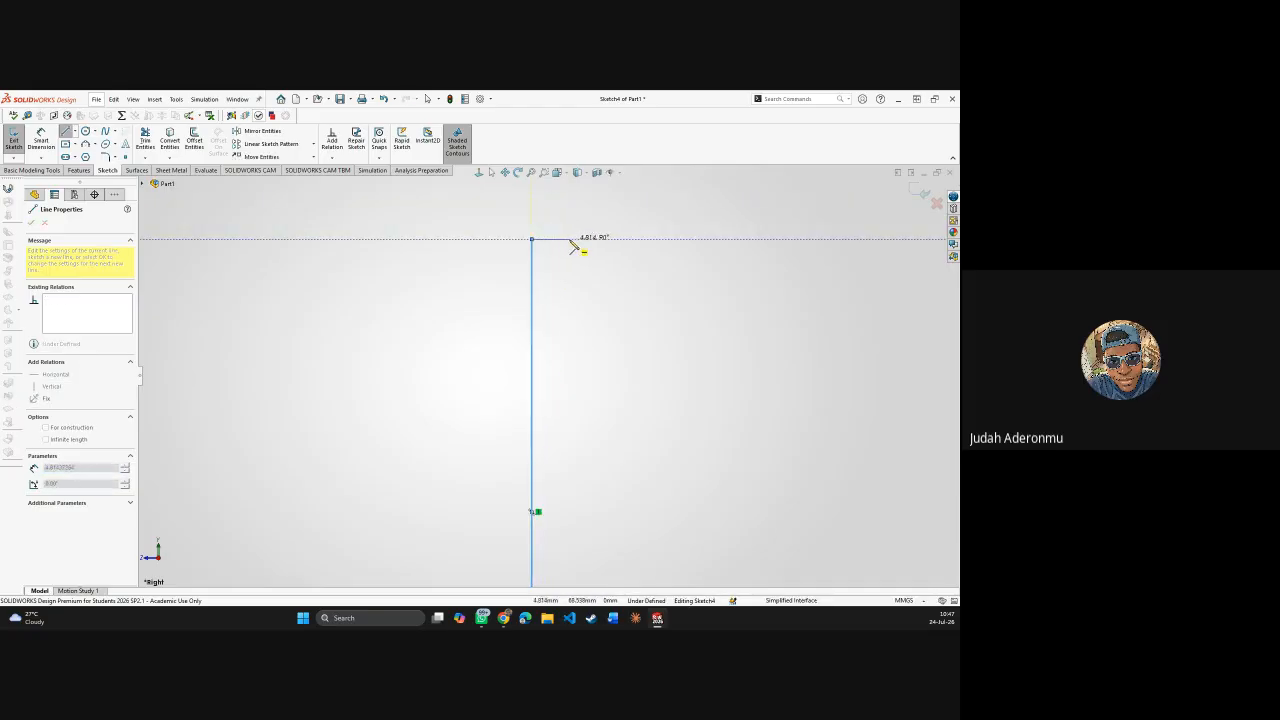
left_click(567, 241)
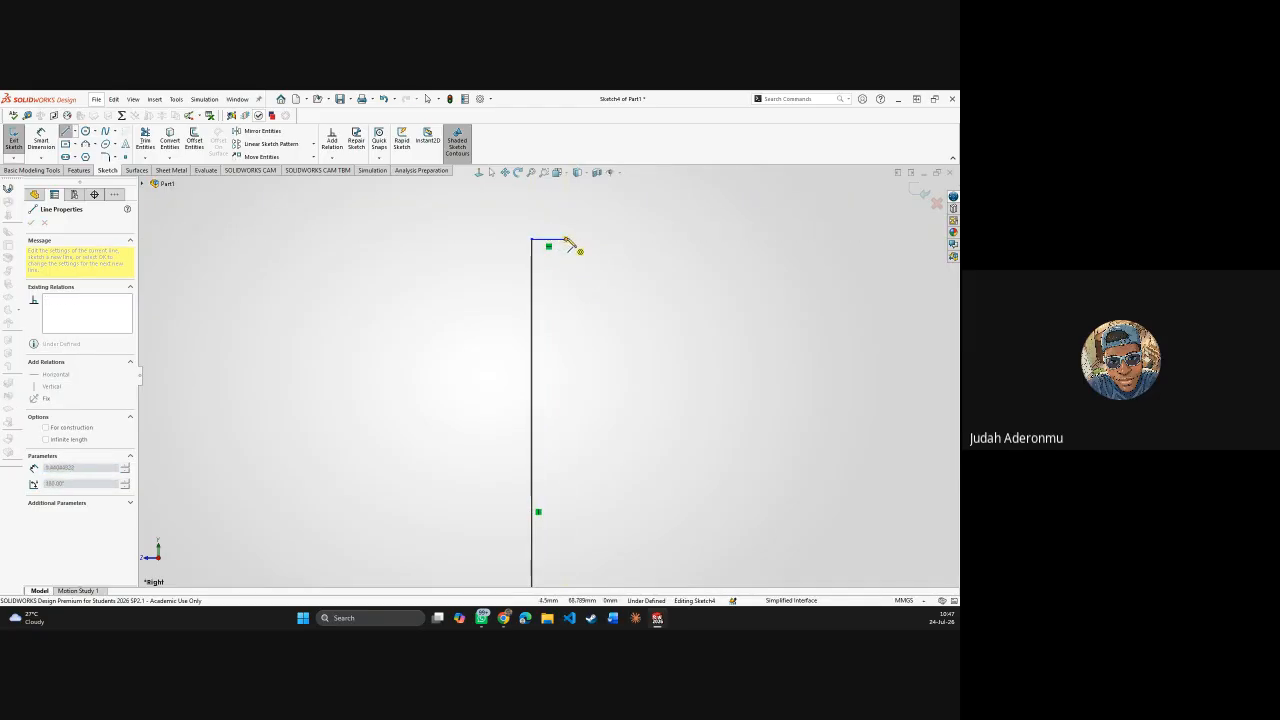
left_click(649, 347)
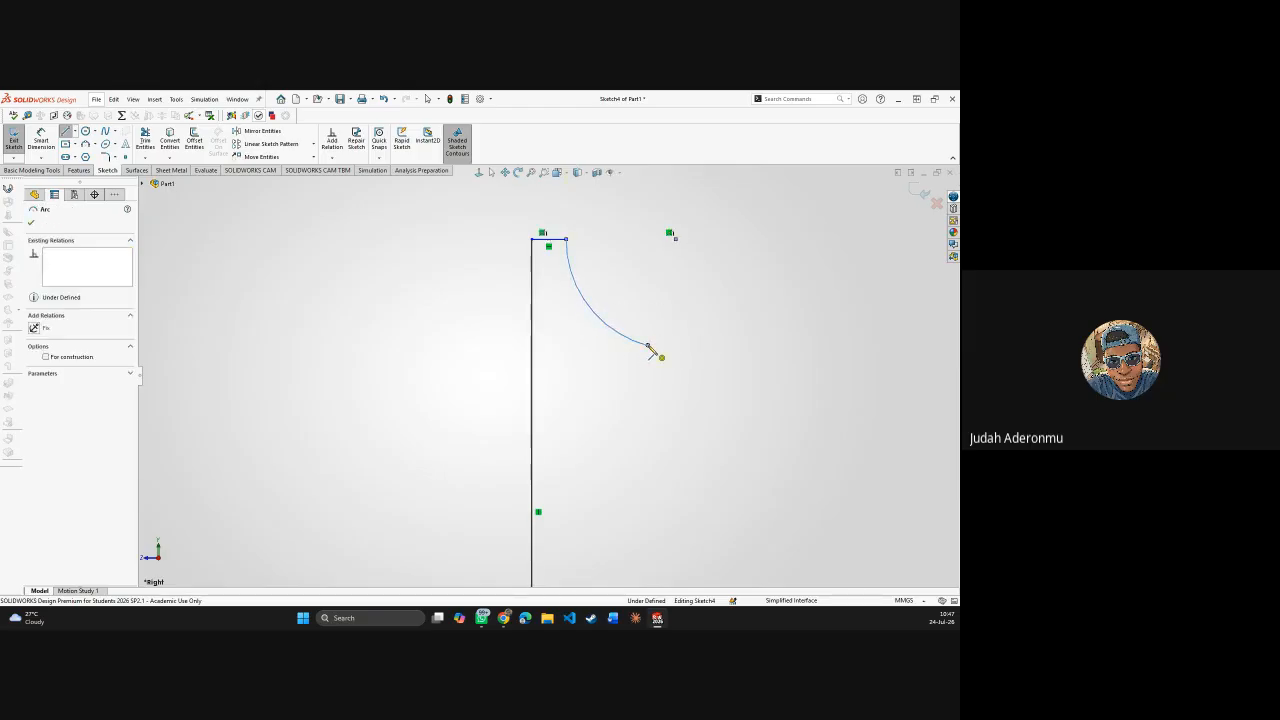
- Close the profile with a vertical line about 55.3 mm down from the arc's end and a horizontal line back to the origin
scroll(652, 415, "up", 6)
scroll(578, 505, "down", 3)
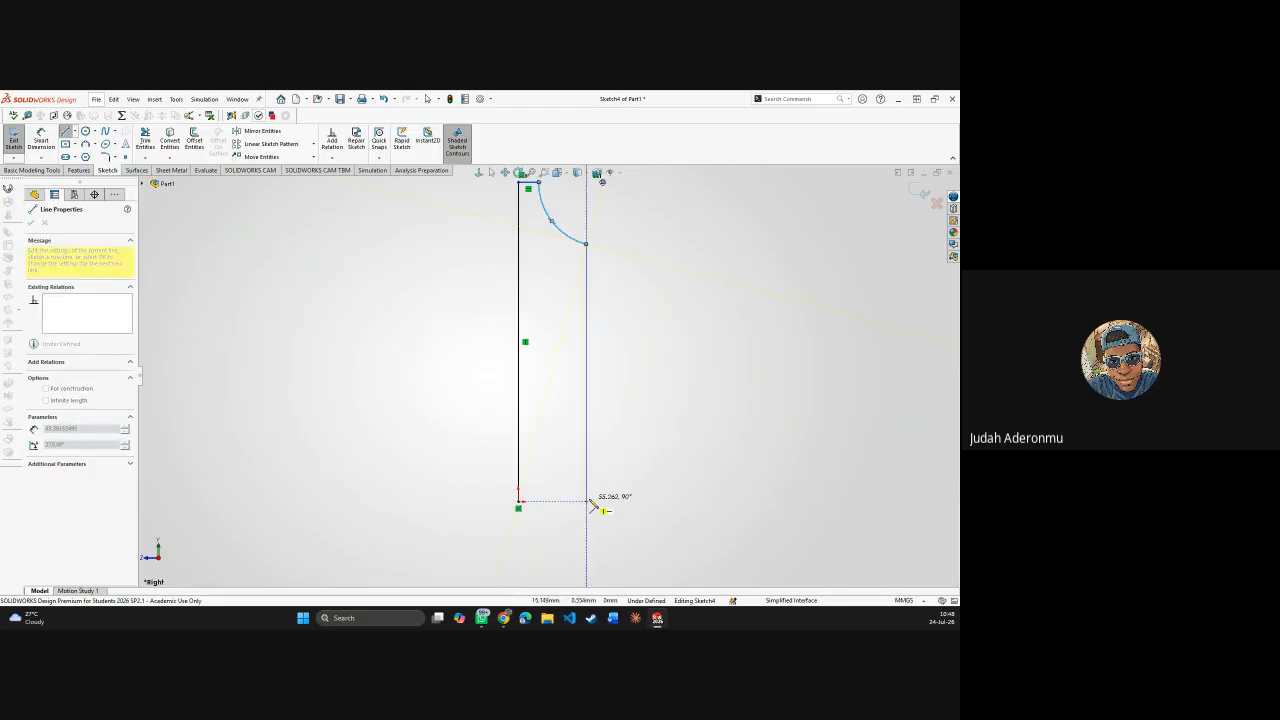
left_click(586, 501)
left_click(518, 501)
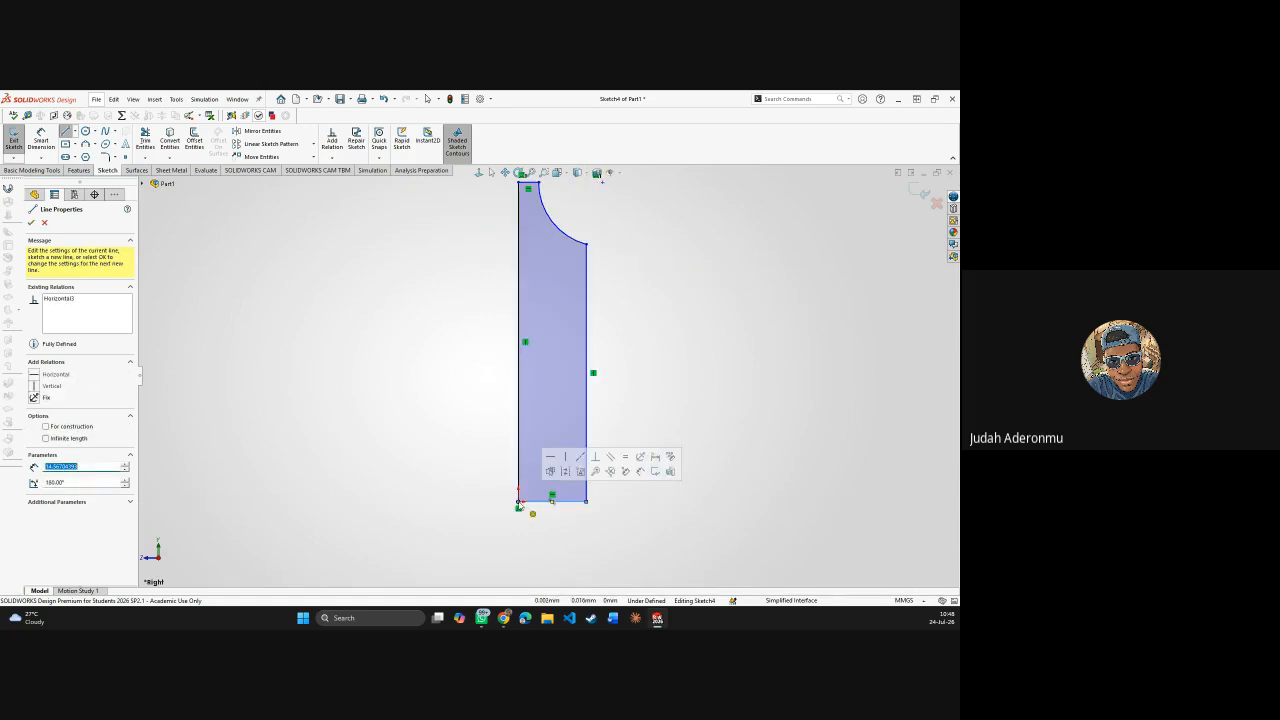
key("Escape")
scroll(603, 383, "up", 2)
scroll(570, 333, "down", 1)
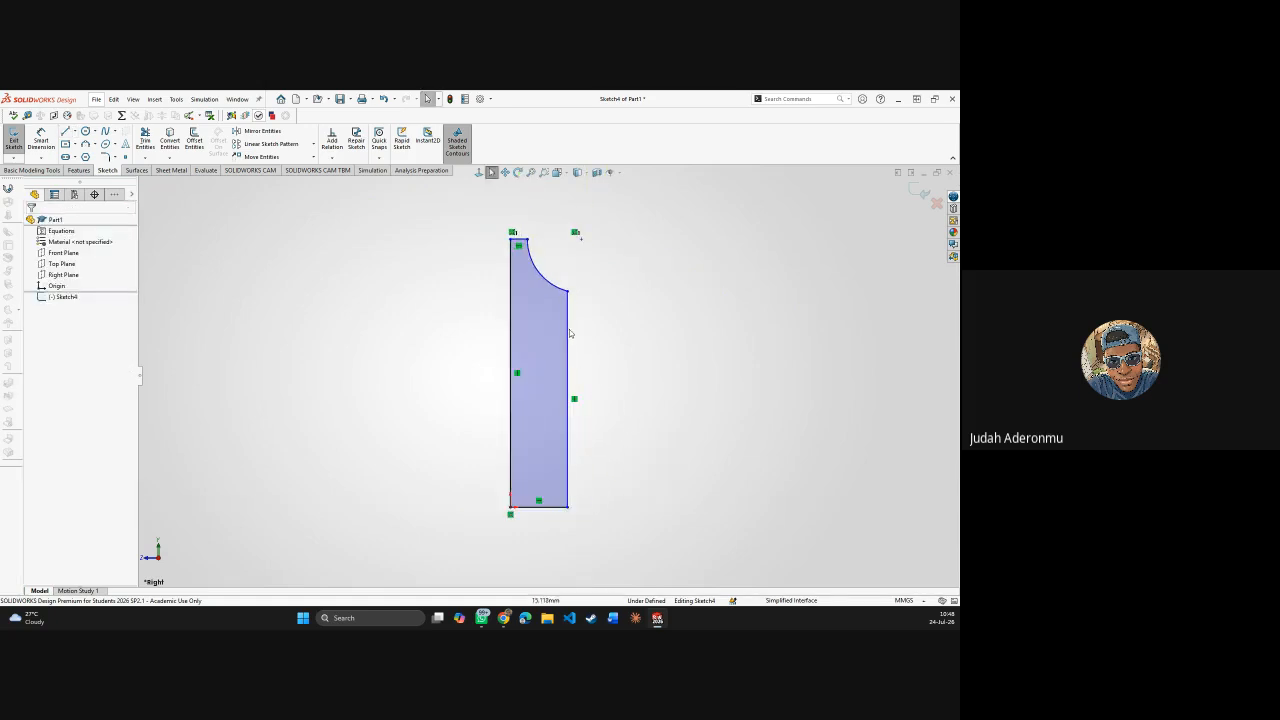
- Reshape the profile by moving the arc's endpoints, making the short upper line about 4.7 mm long
mouse_move(567, 293)
left_mouse_down()
mouse_move(569, 324)
mouse_move(592, 305)
mouse_move(568, 309)
left_mouse_up()
scroll(514, 249, "down", 1)
scroll(514, 251, "down", 3)
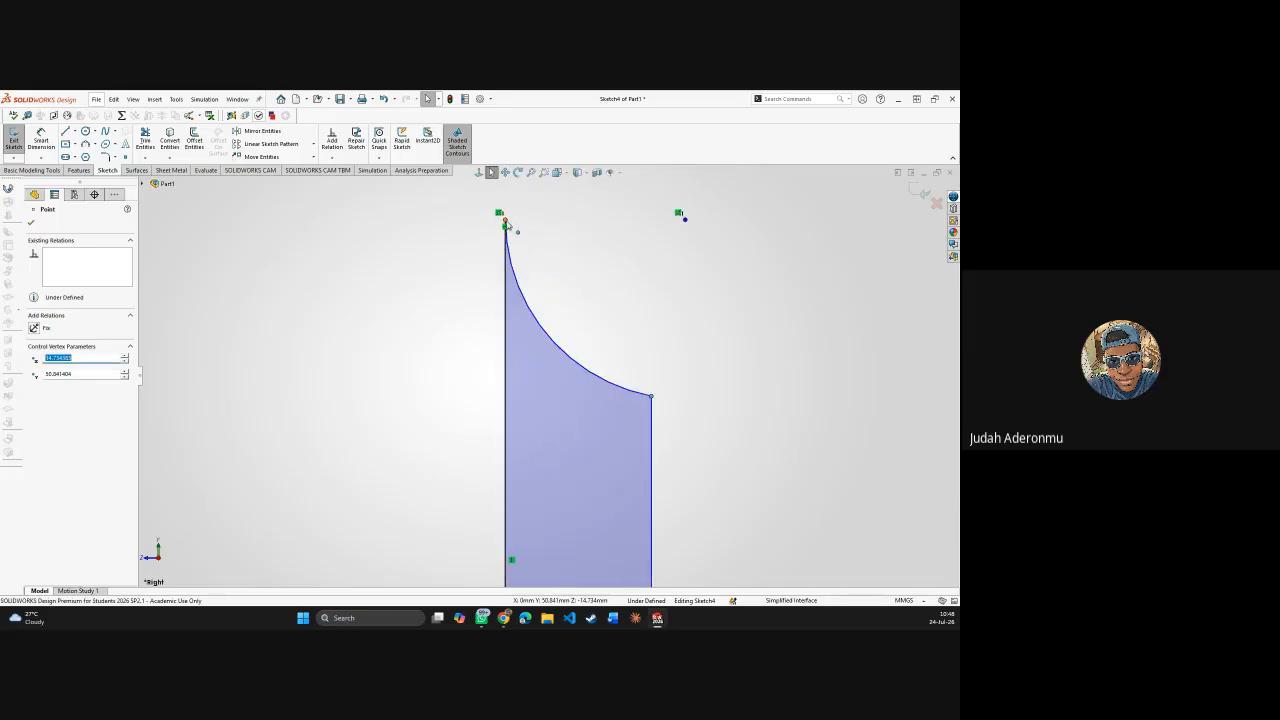
left_click_drag(507, 219, 415, 230)
left_click(584, 234)
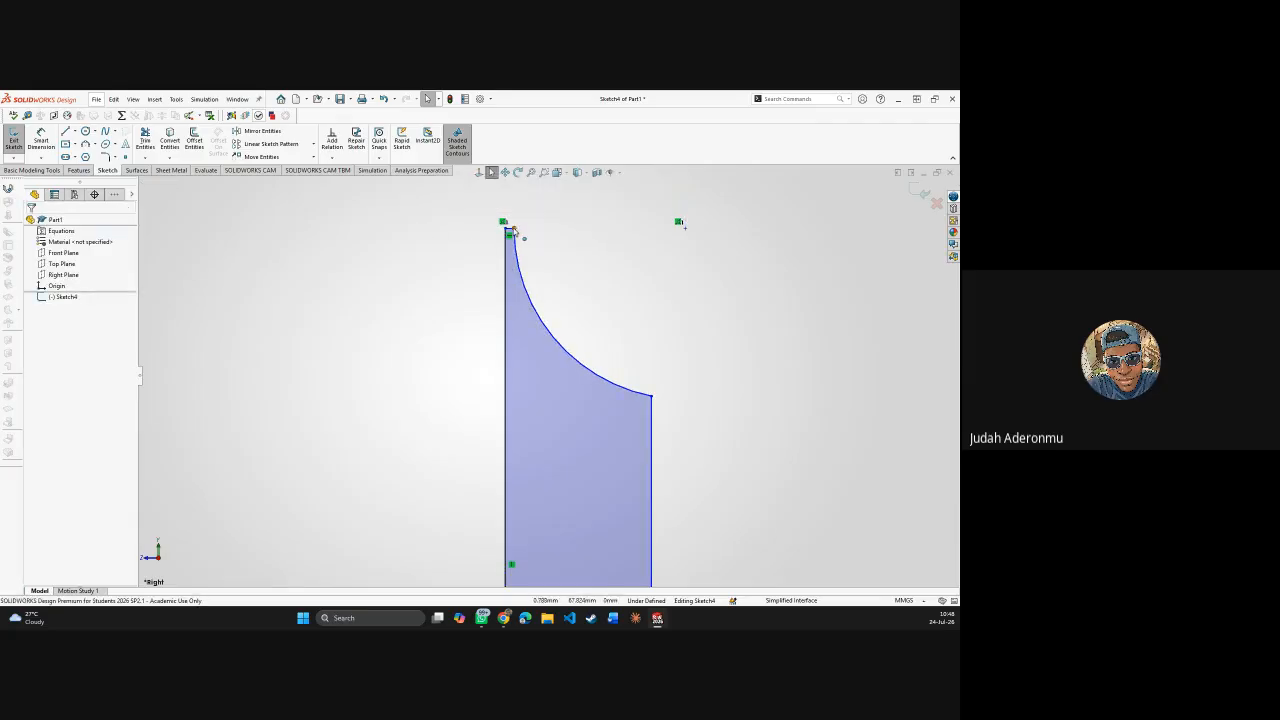
left_click_drag(514, 229, 553, 231)
scroll(628, 341, "up", 5)
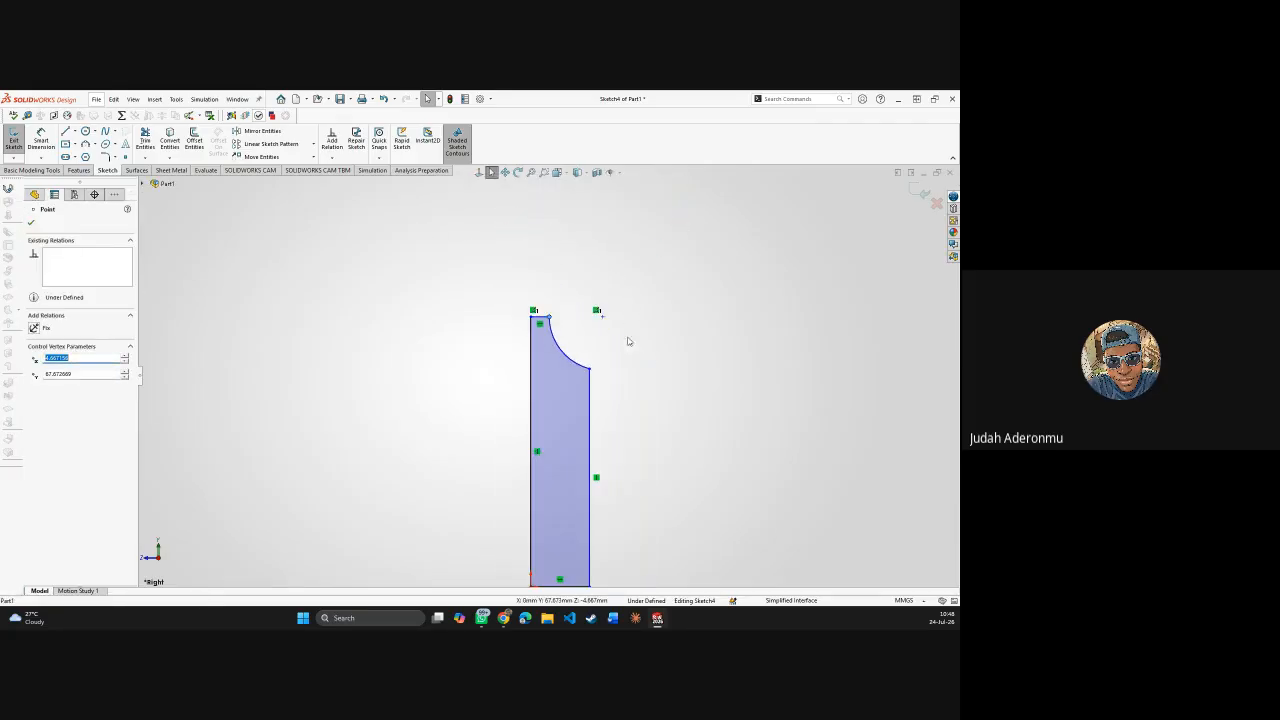
scroll(628, 341, "up", 3)
scroll(606, 451, "down", 3)
scroll(566, 391, "up", 3)
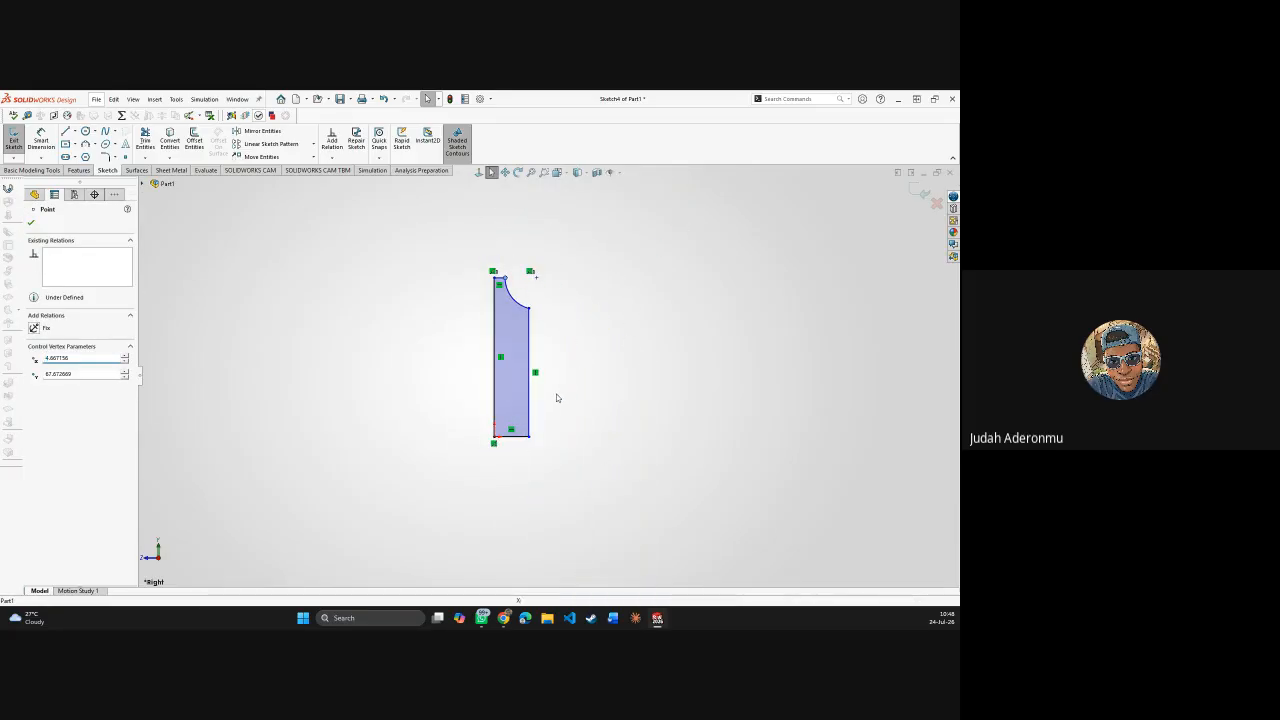
left_click(557, 398)
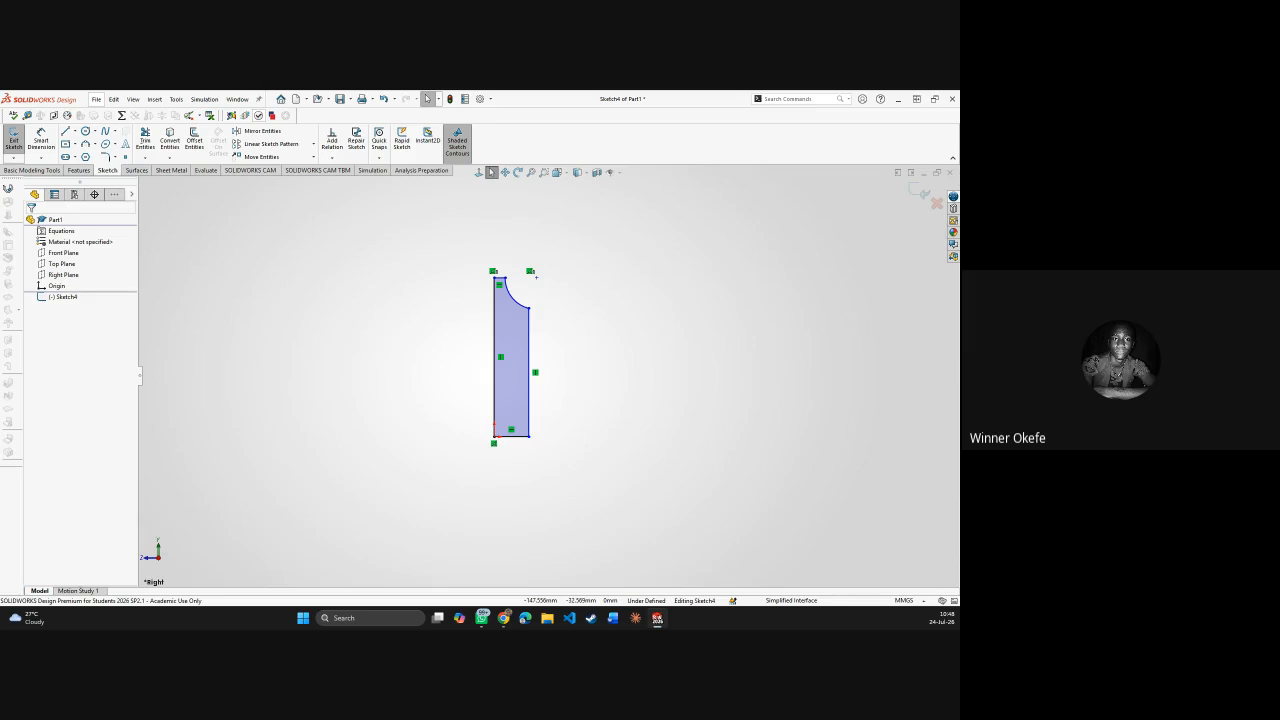
- Delete all lines and the arc of the closed profile from the sketch
left_click_drag(447, 266, 578, 510)
key("Delete")
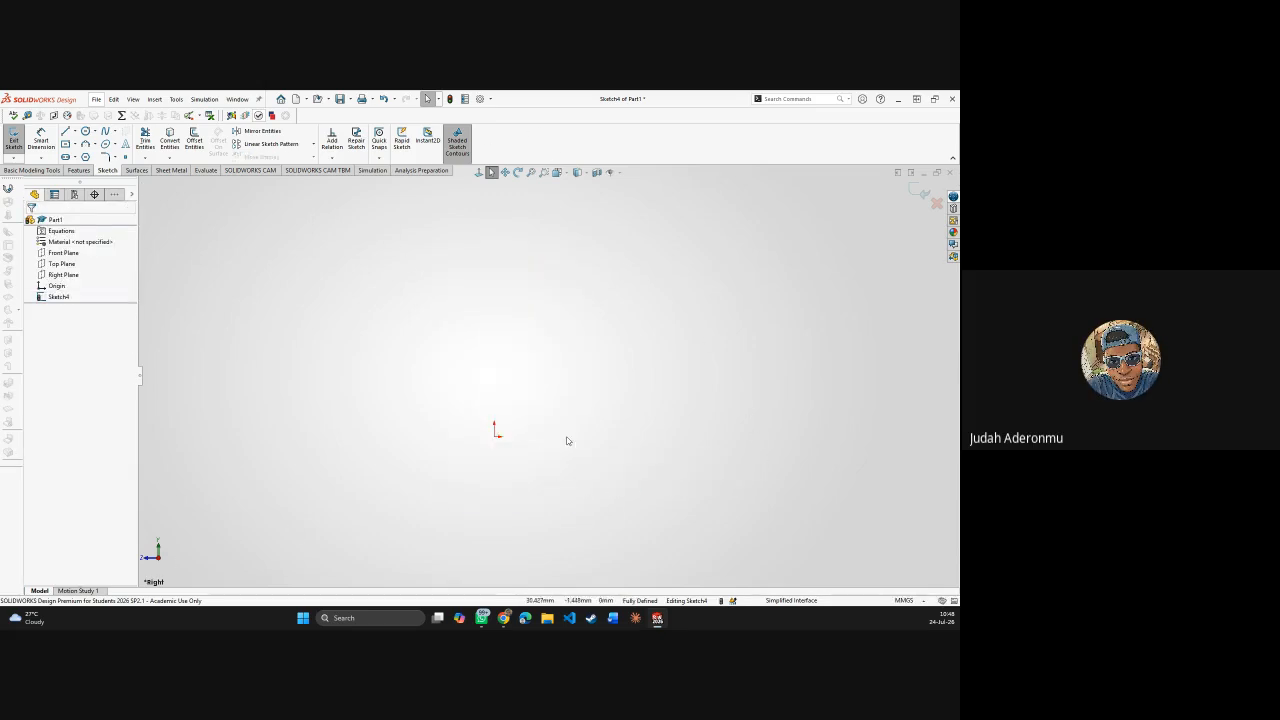
key("l")
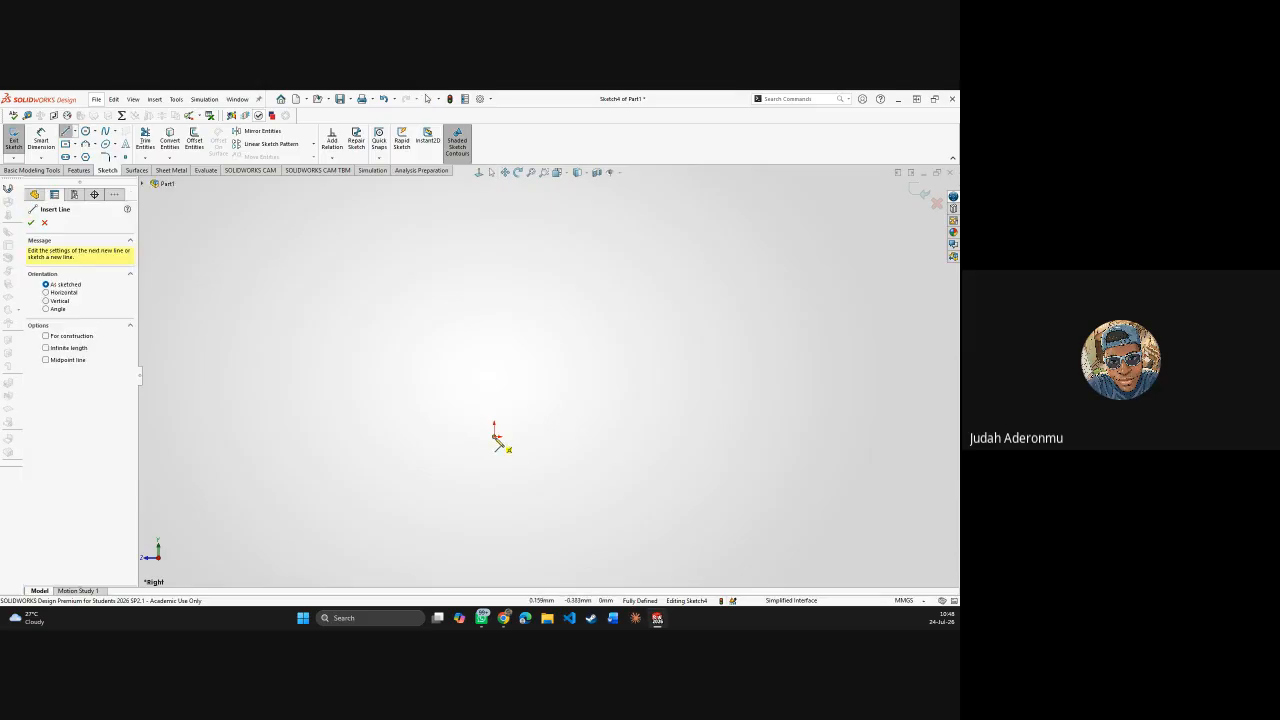
key("Escape")
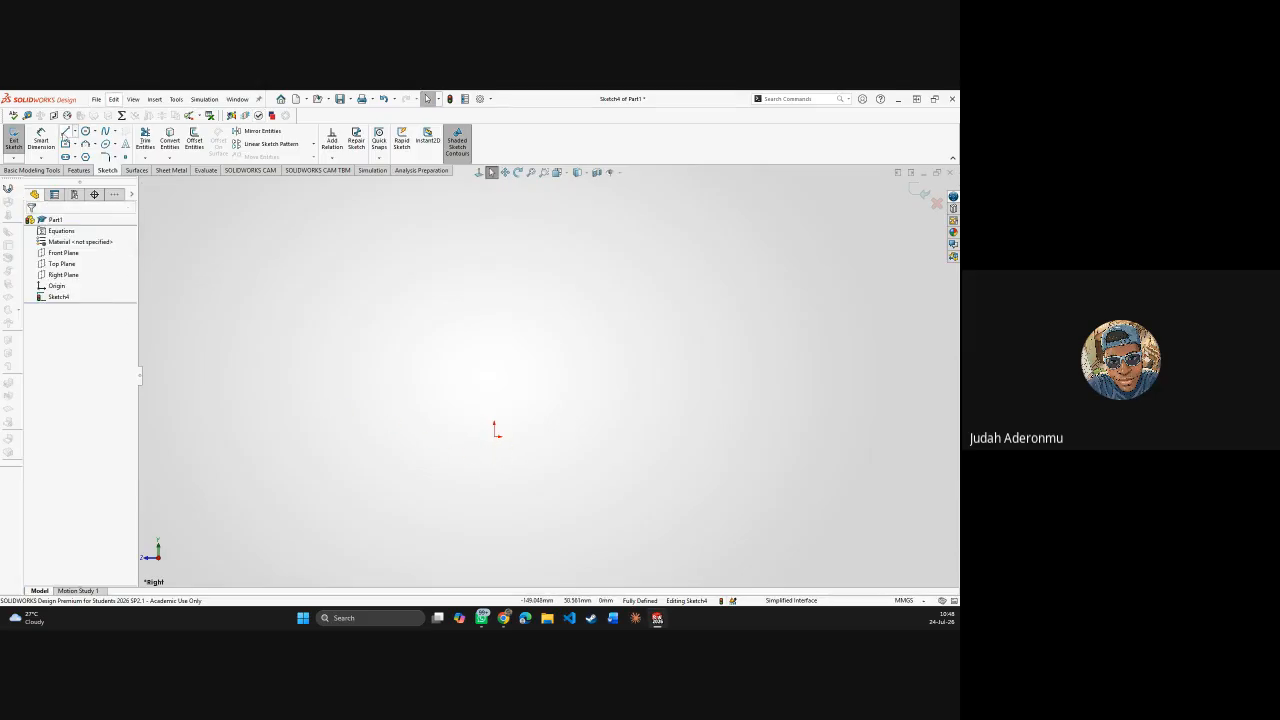
- Sketch a vertical line about 77.4 mm long upward from the origin
left_click(66, 132)
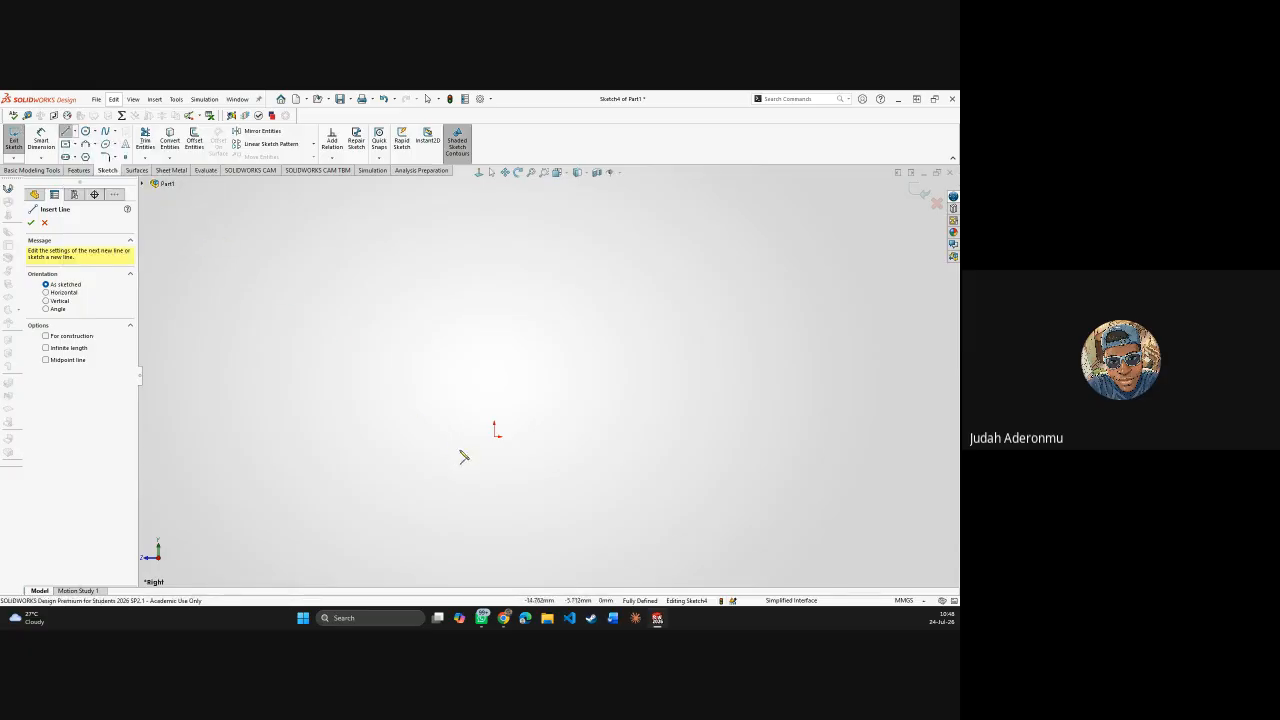
left_click(494, 437)
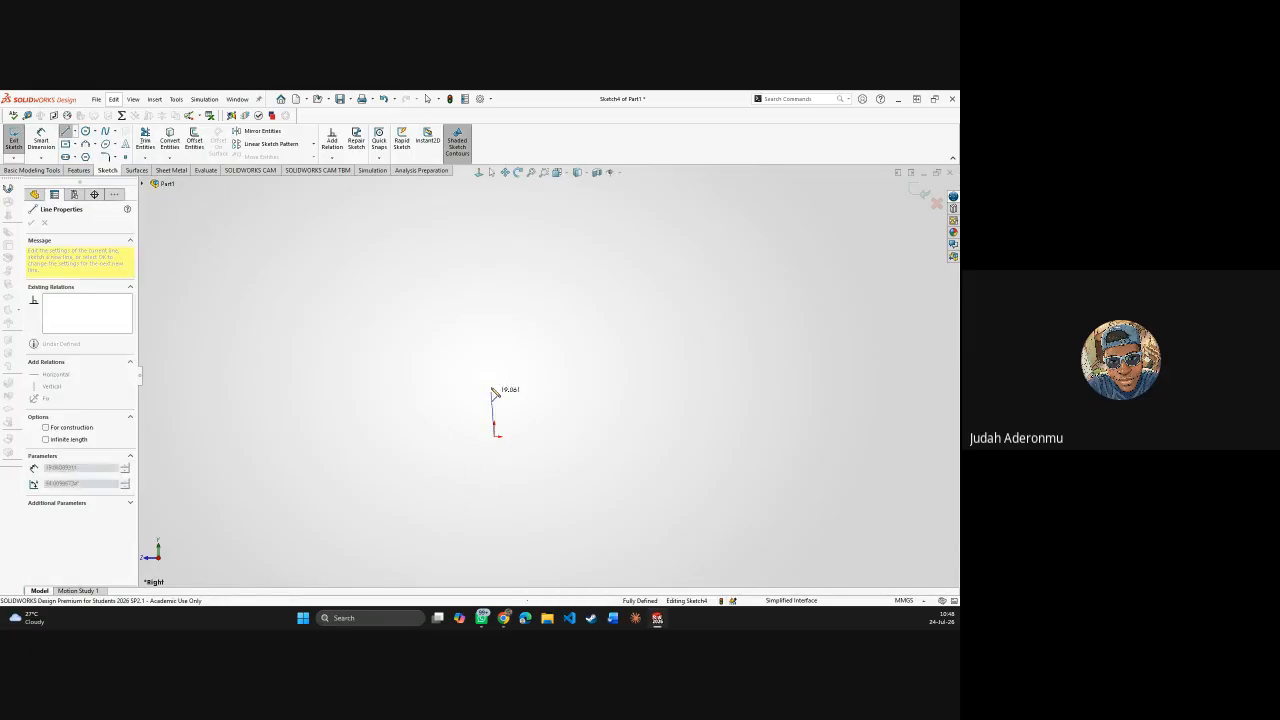
scroll(487, 275, "down", 2)
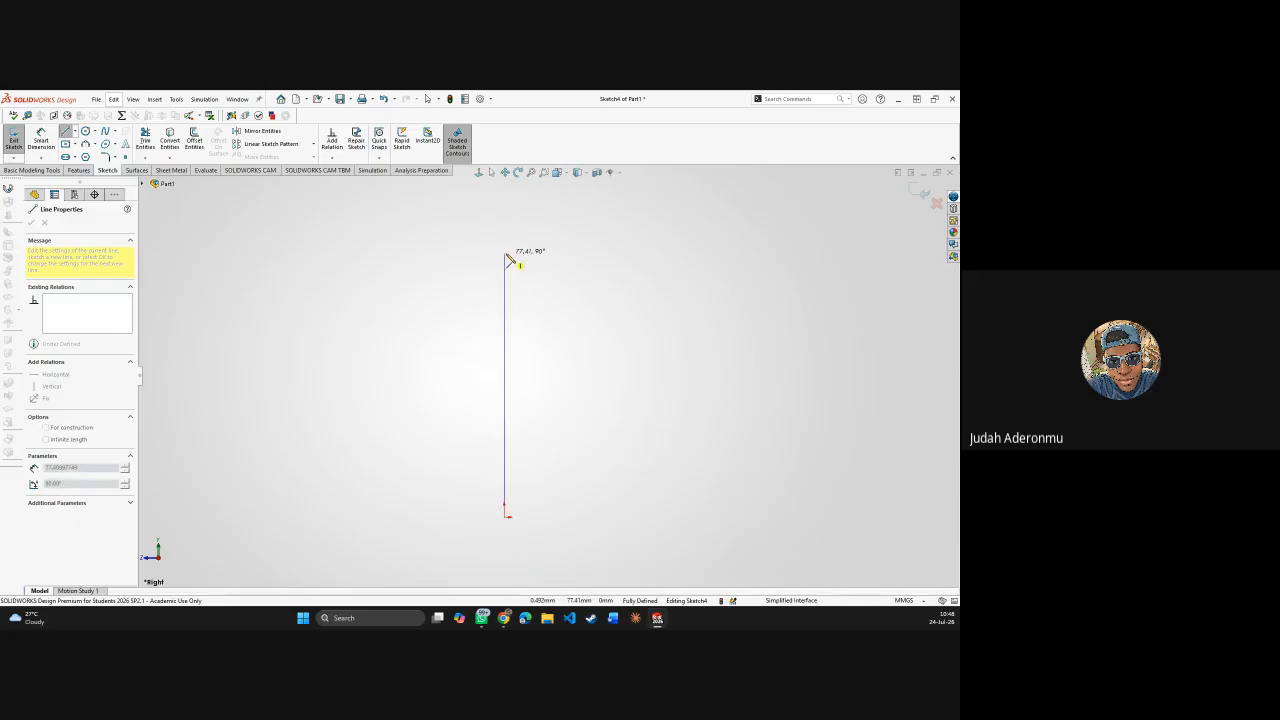
left_click(507, 257)
- Try a horizontal line about 6.8 mm long with an arc from the vertical line's upper end, and delete that line
scroll(512, 262, "down", 2)
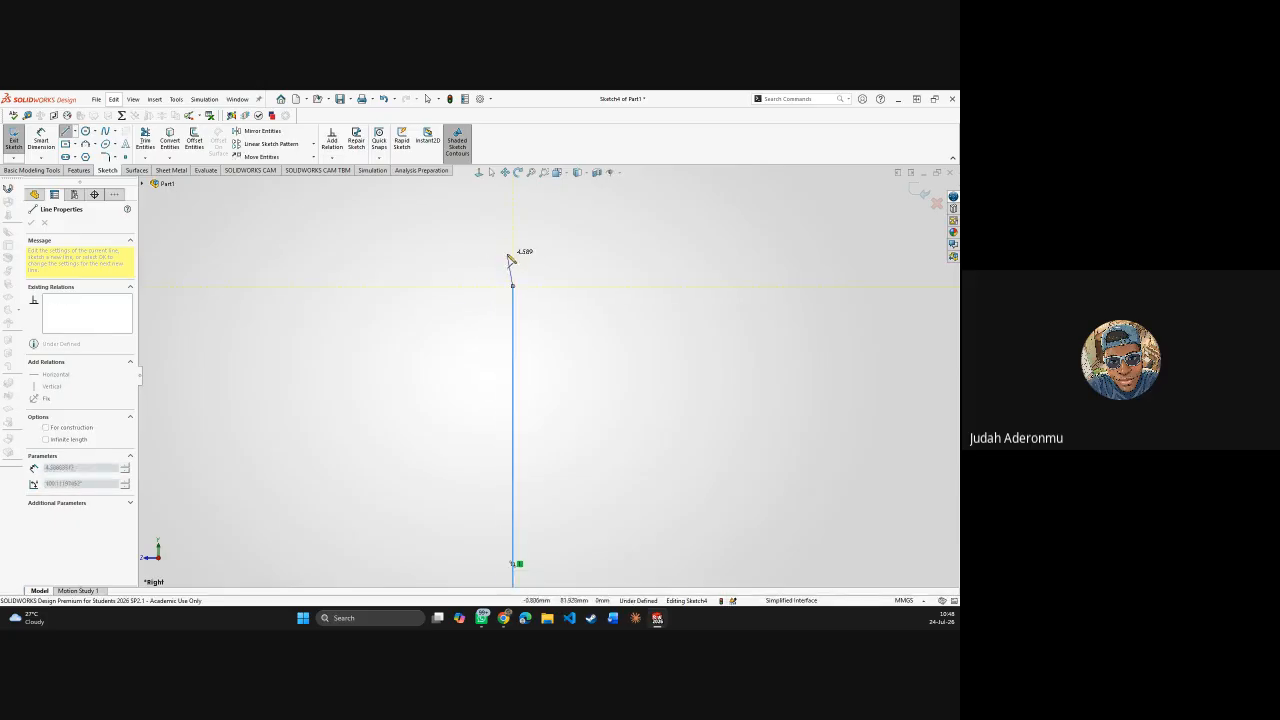
left_click(577, 299)
scroll(579, 303, "down", 5)
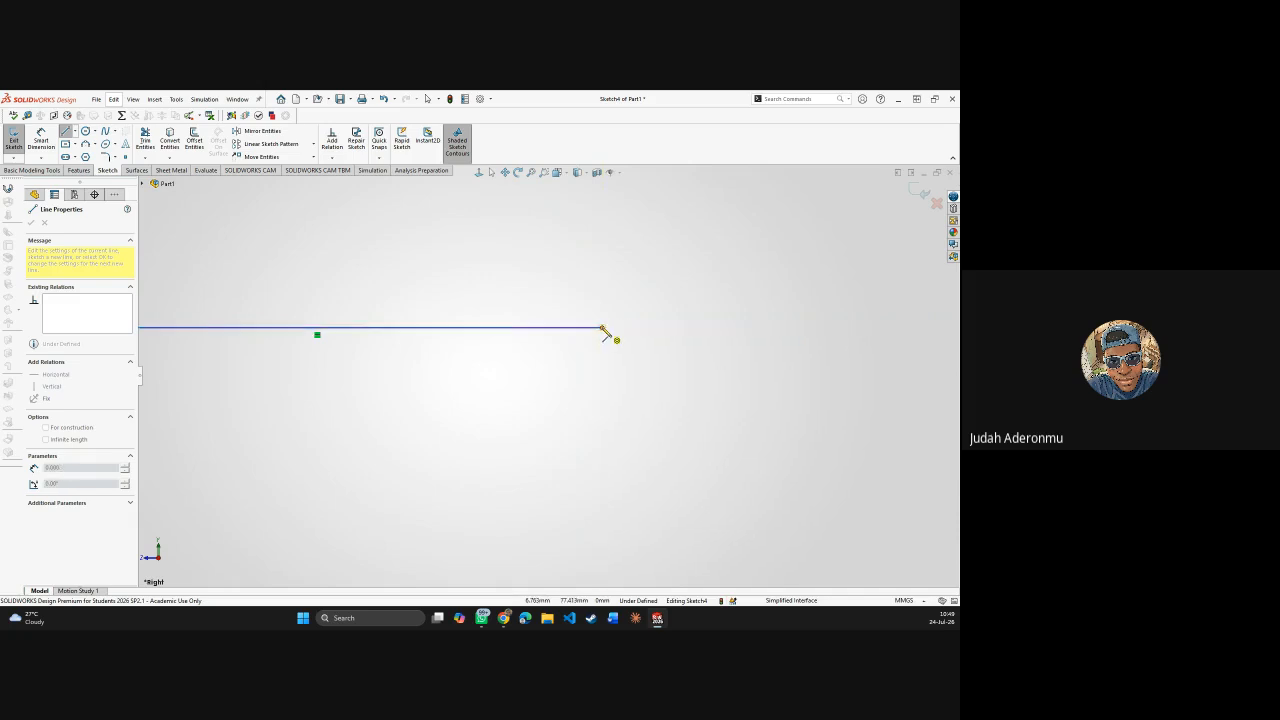
scroll(604, 330, "down", 8)
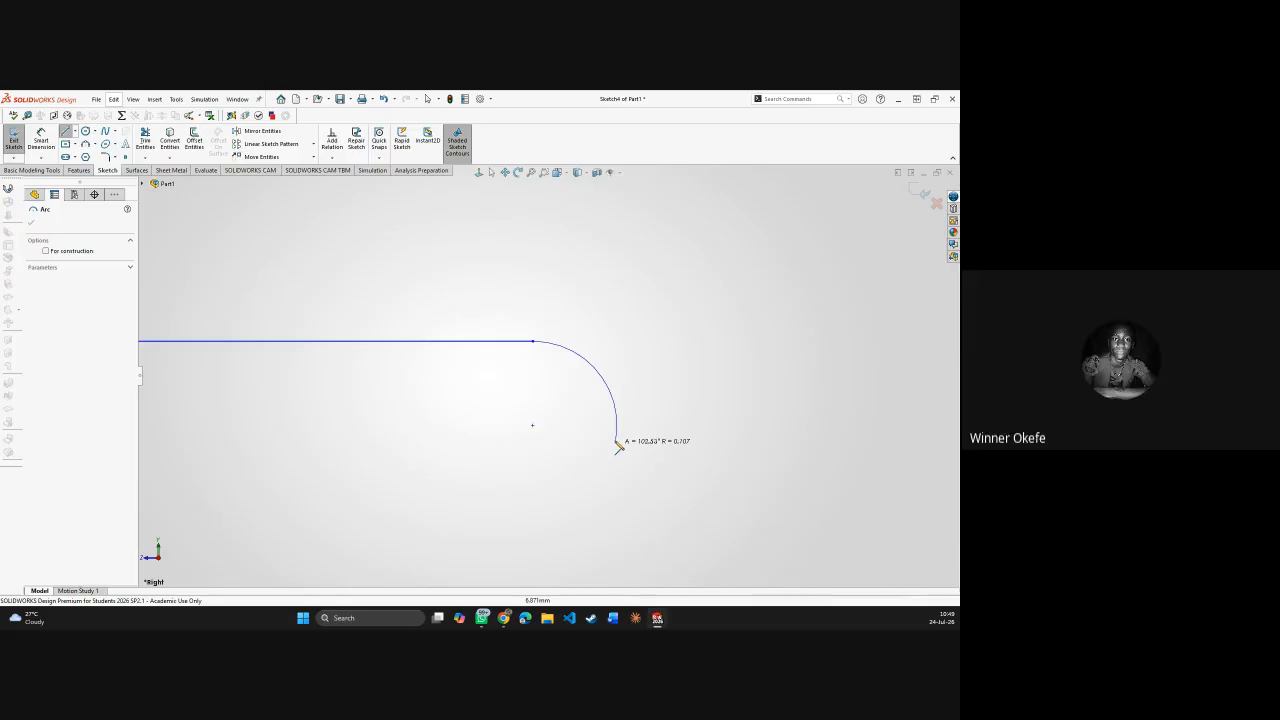
key("Escape")
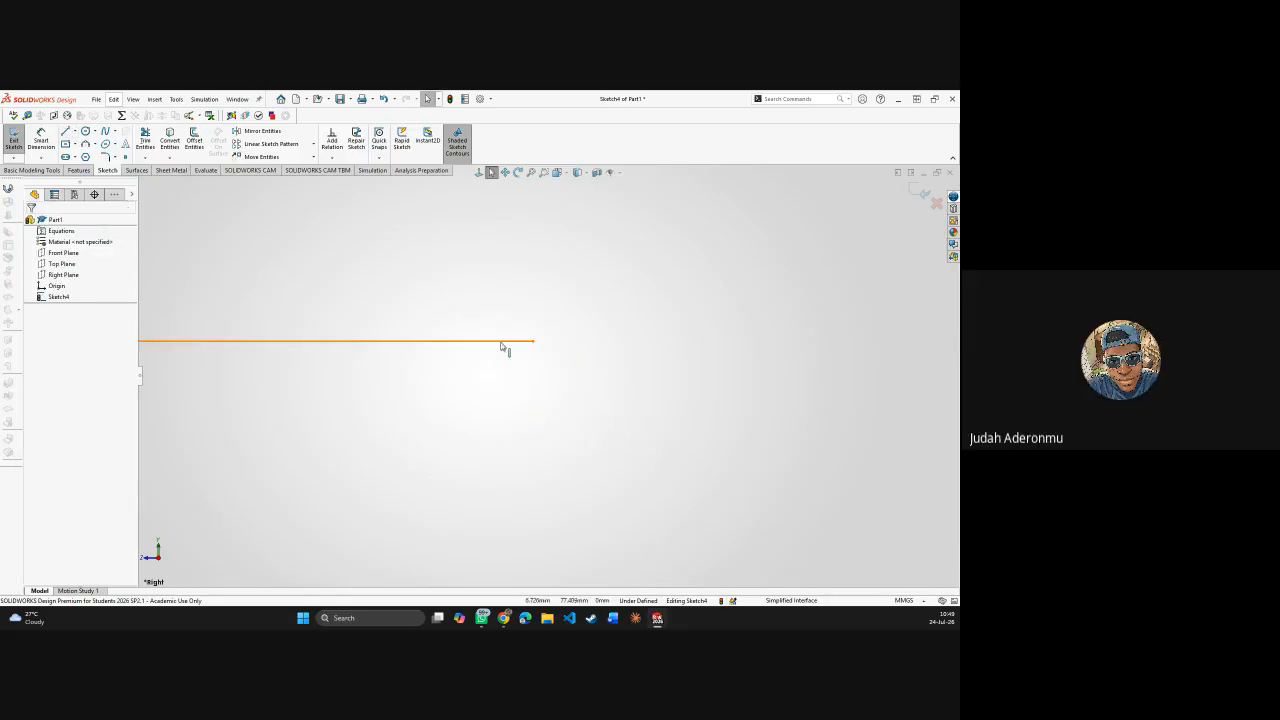
left_click(500, 341)
key("Delete")
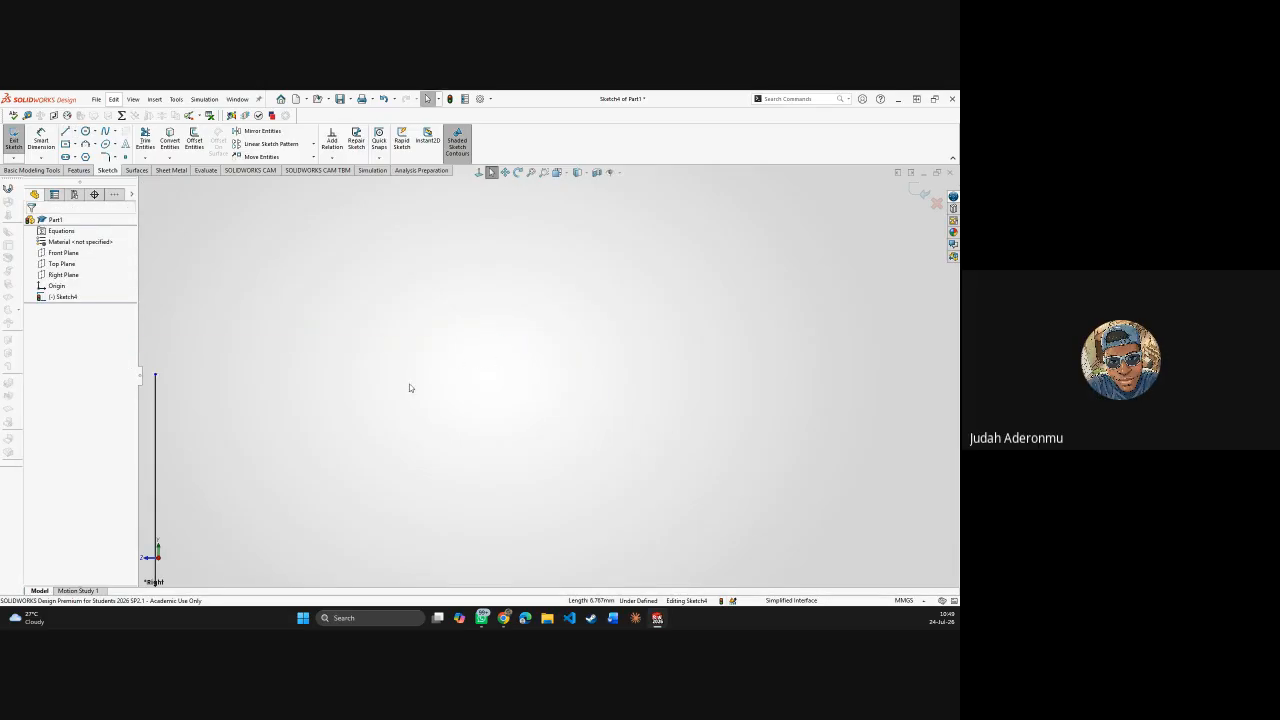
- Sketch a horizontal line about 17 mm long from the vertical line's upper endpoint
scroll(408, 388, "up", 5)
key("l")
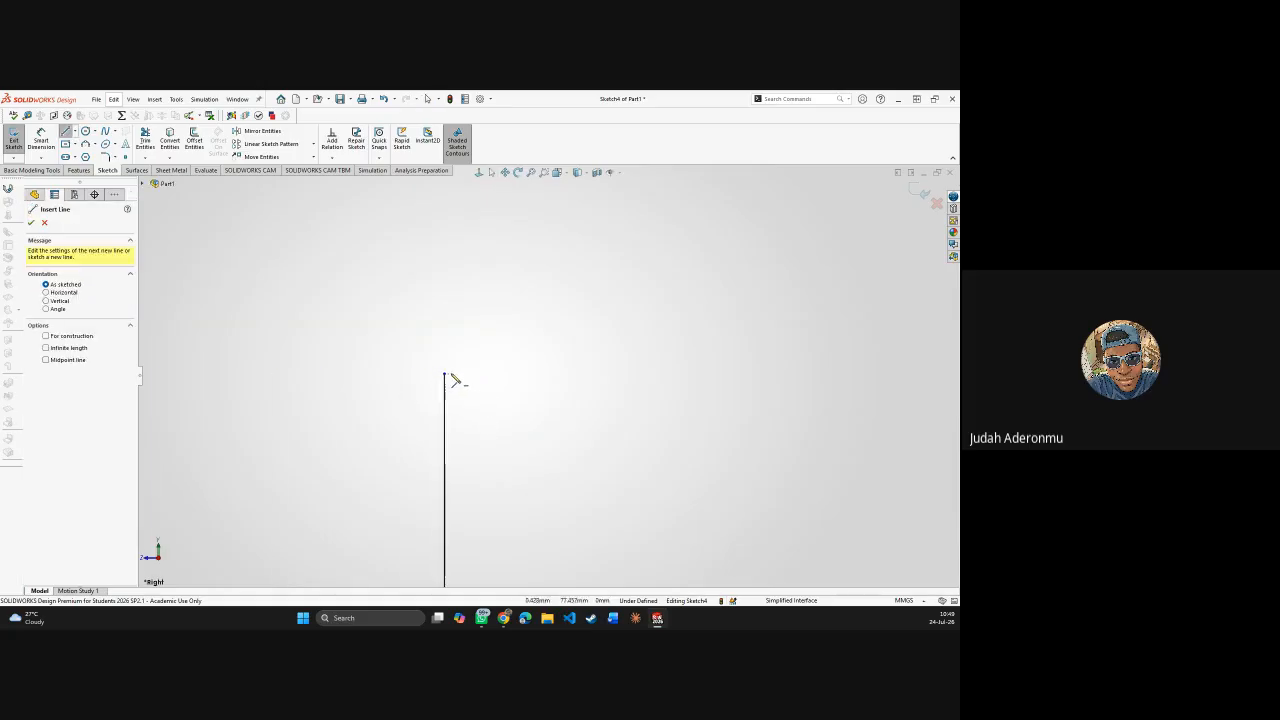
left_click(445, 375)
left_click(786, 374)
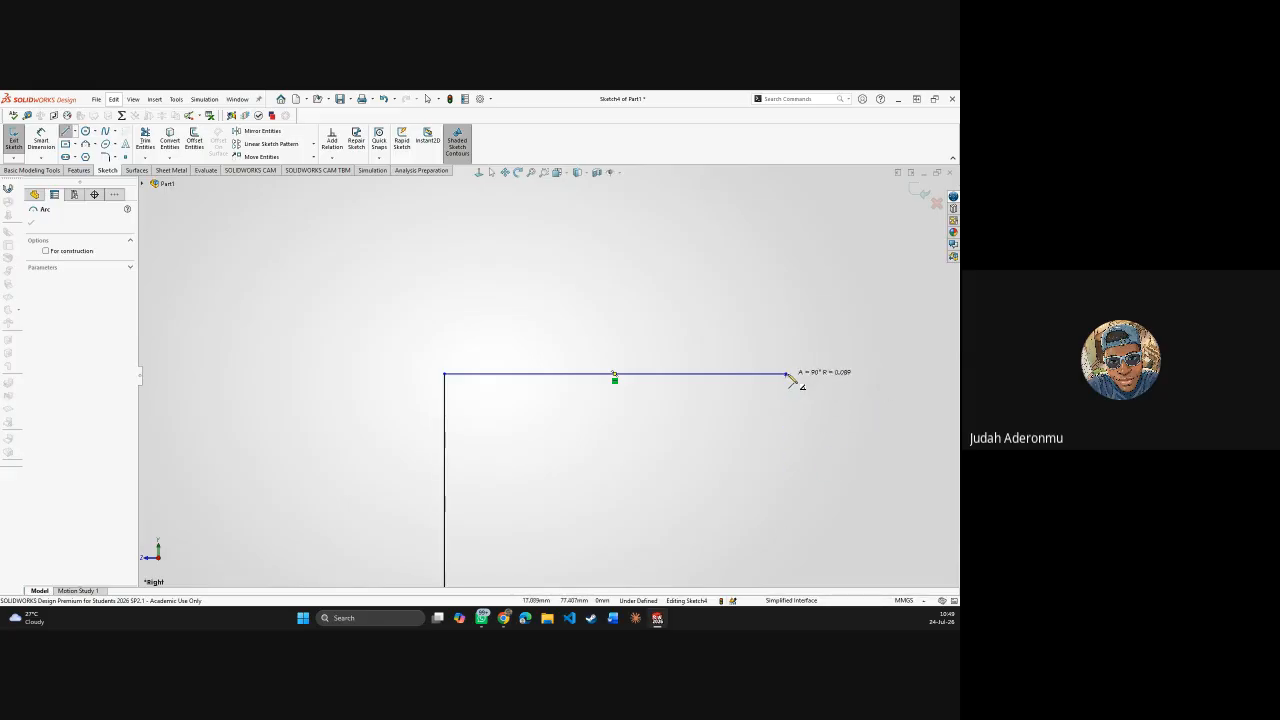
key("Escape")
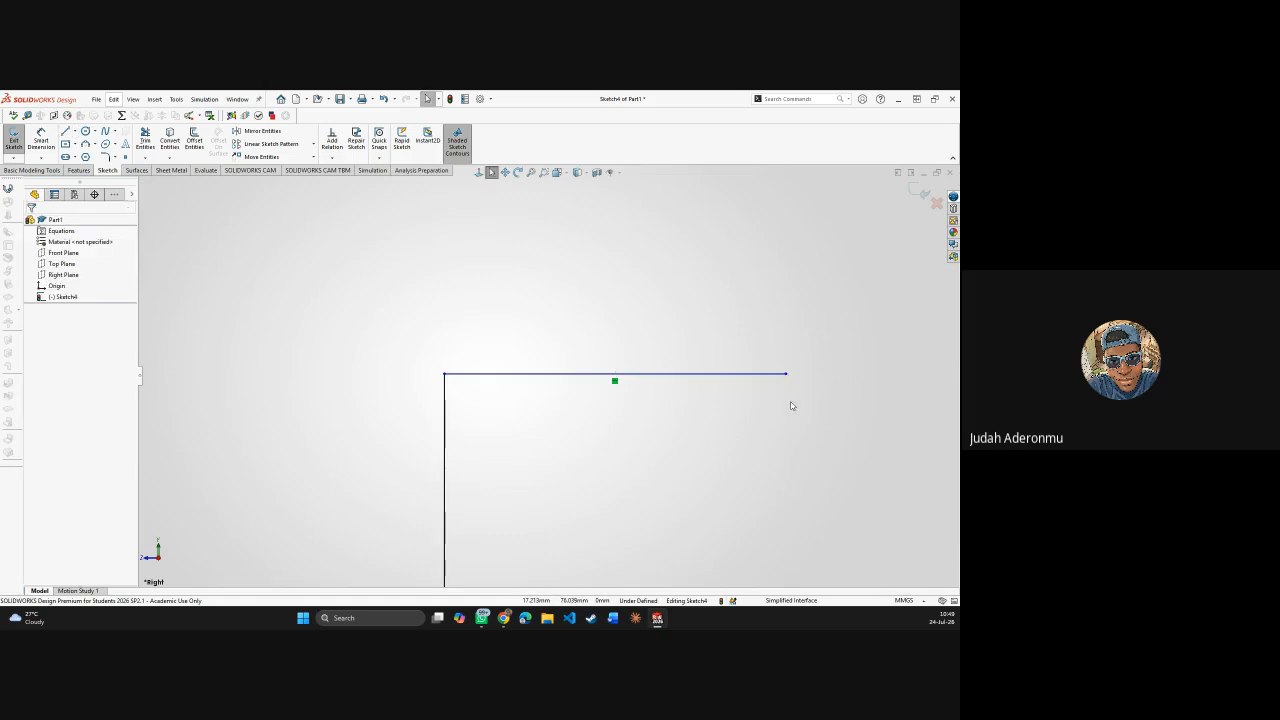
- Sketch a tangent arc of about 27 mm radius and 54.5° from the horizontal line's free endpoint, curving down and outward
key("l")
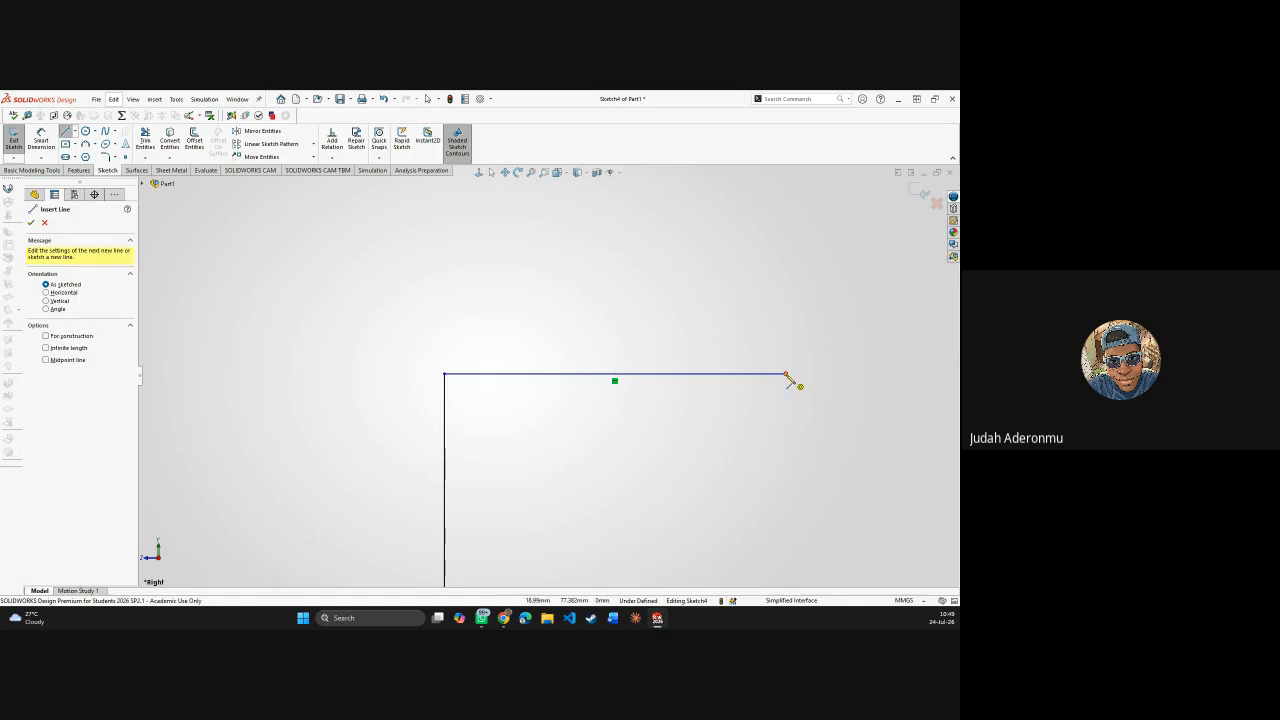
scroll(786, 375, "up", 12)
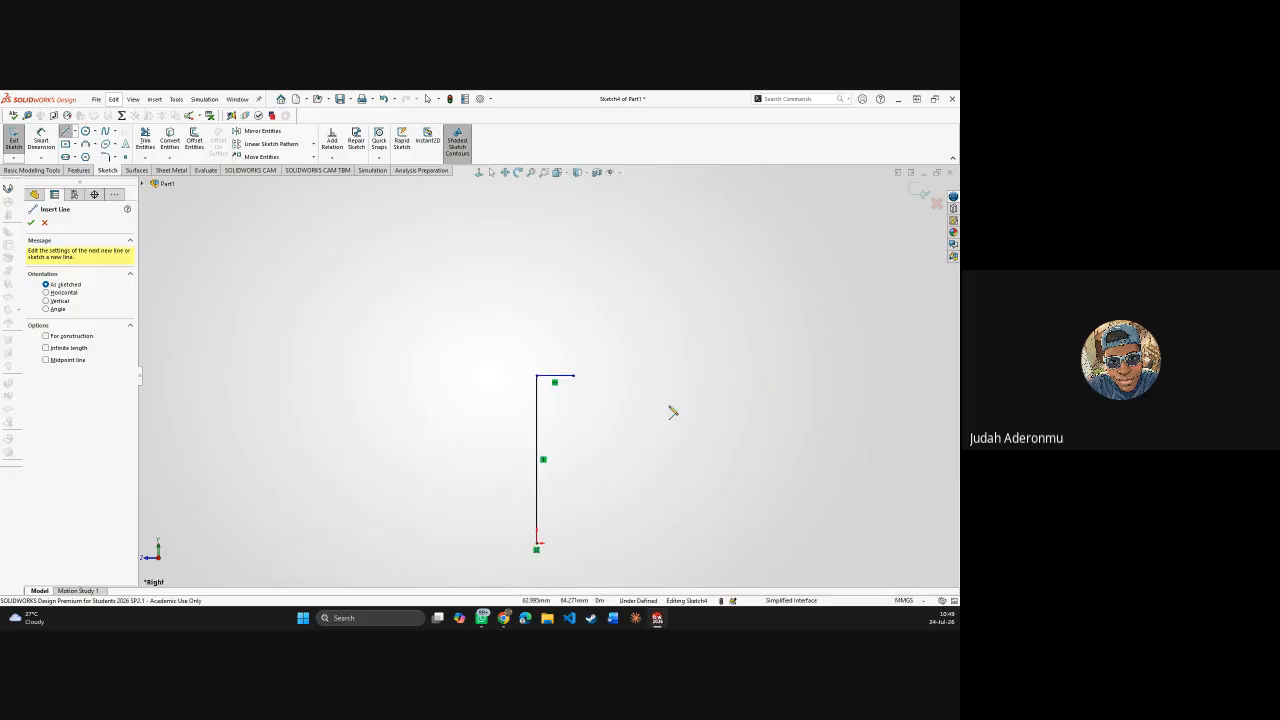
scroll(592, 412, "down", 6)
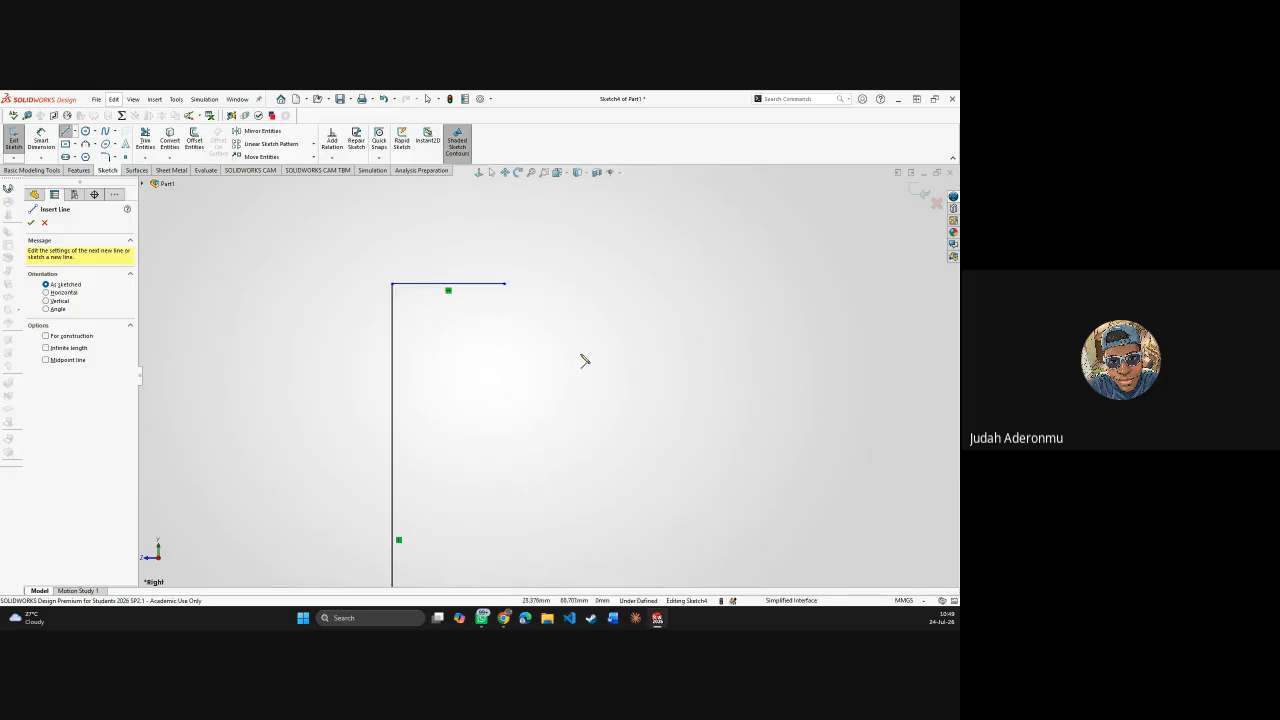
left_click(504, 284)
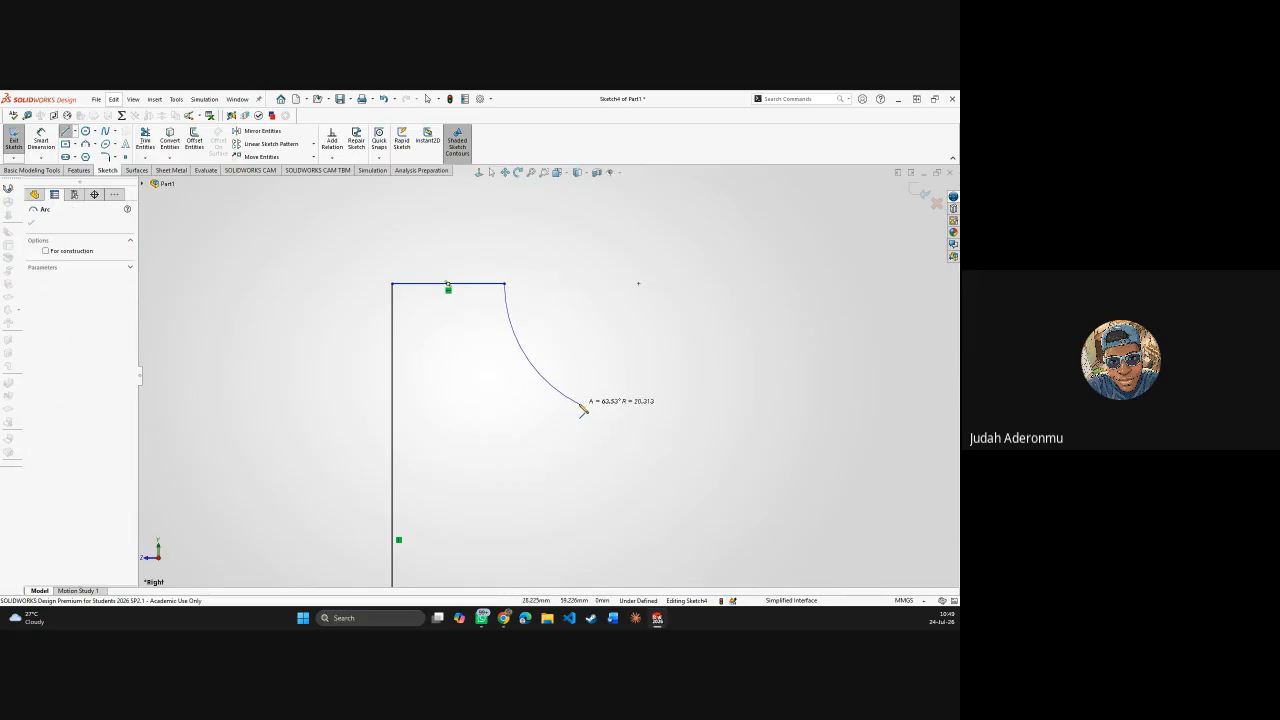
scroll(583, 408, "up", 3)
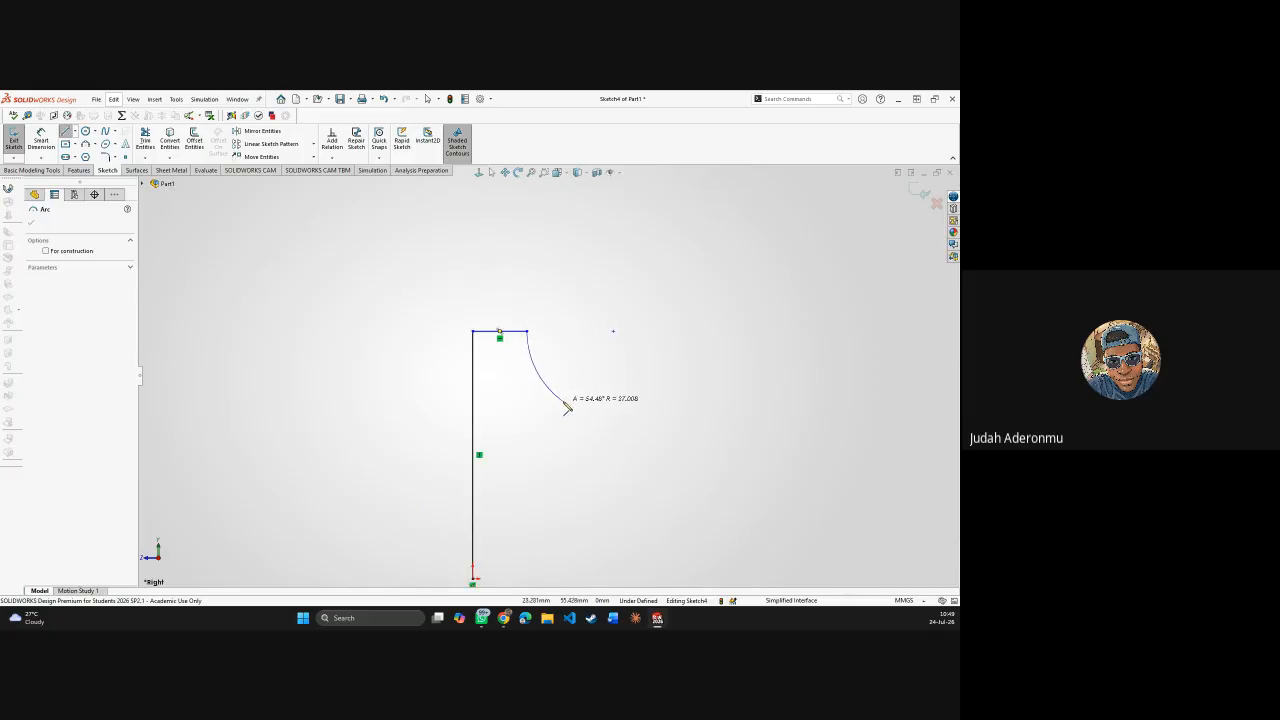
left_click(563, 402)
- Close the profile with a vertical line from the arc's end down to origin level and a horizontal line back to the origin
scroll(566, 446, "down", 5)
scroll(565, 446, "up", 5)
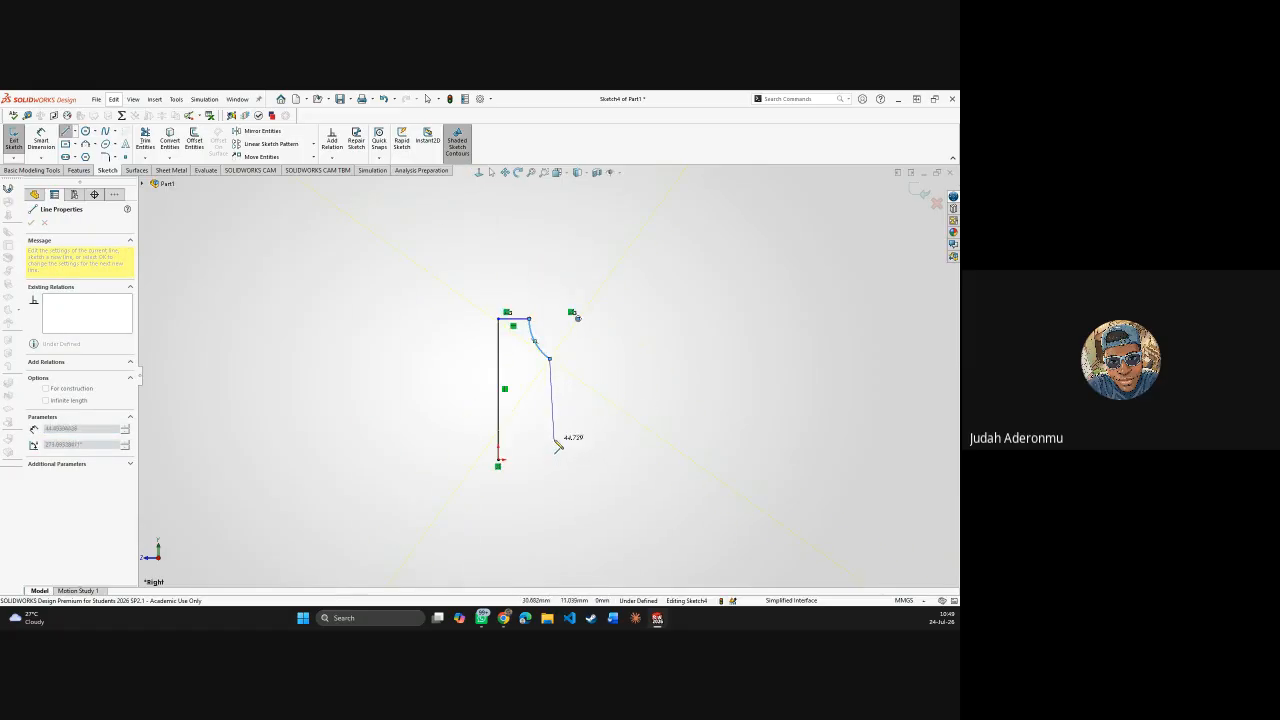
scroll(557, 456, "down", 2)
left_click(548, 453)
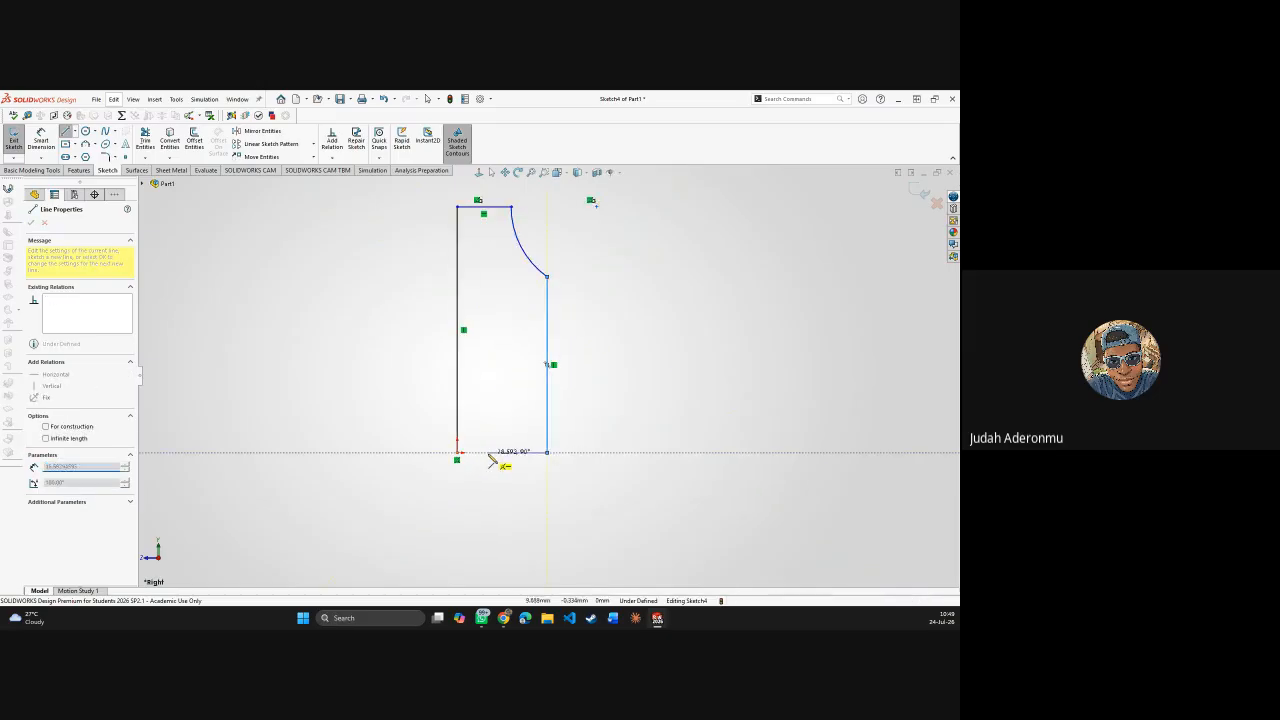
left_click(458, 453)
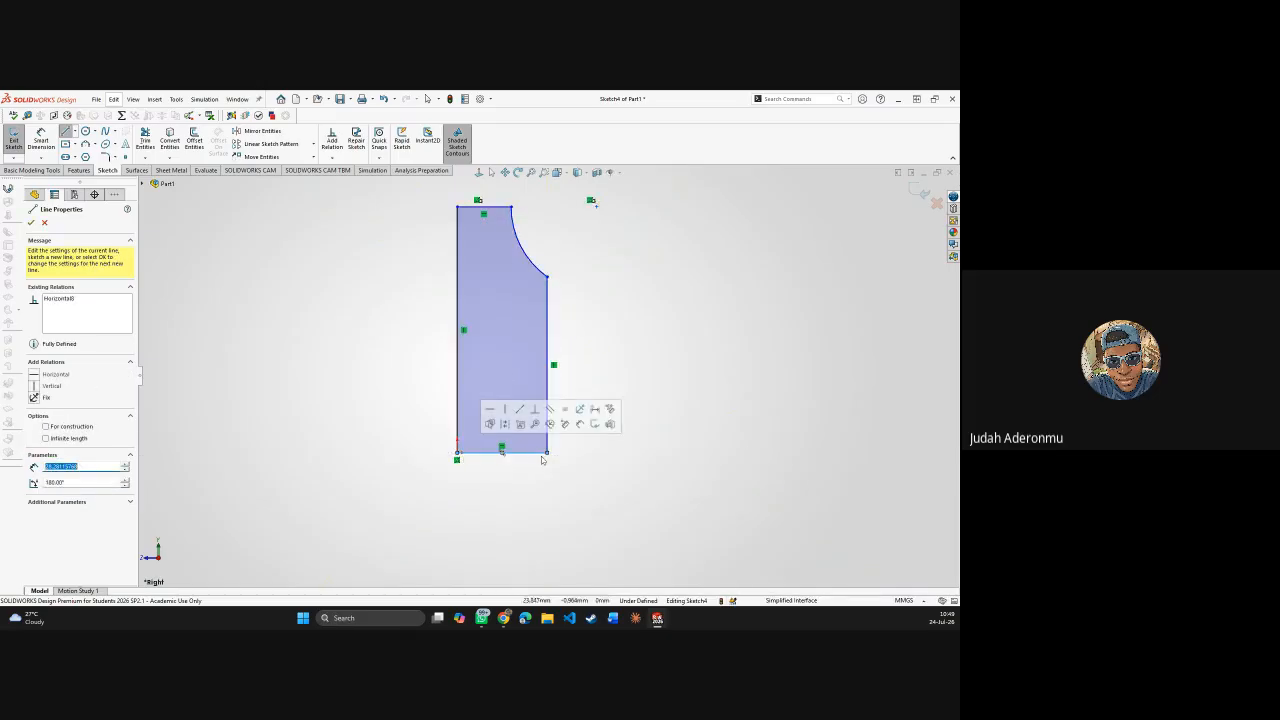
key("Escape")
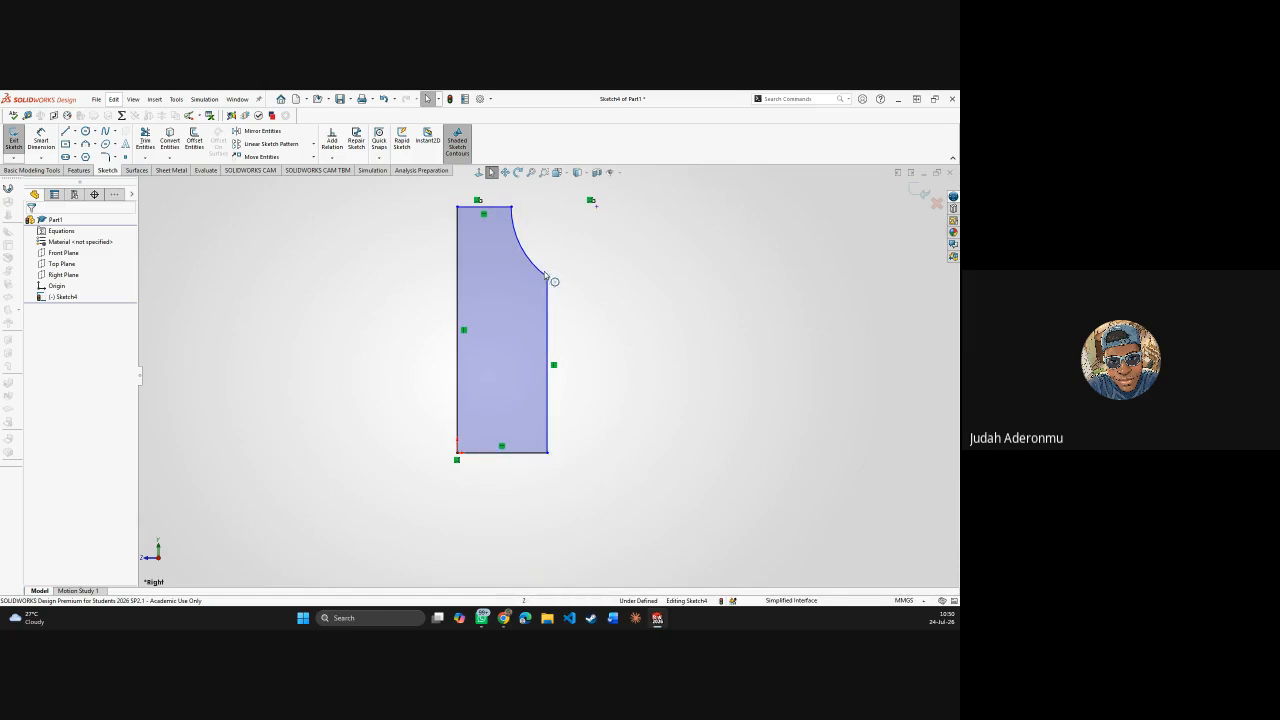
- Move the point joining the top line and the arc inward and down, making the top line about 13.8 mm long at 76.3 mm height
scroll(533, 241, "up", 5)
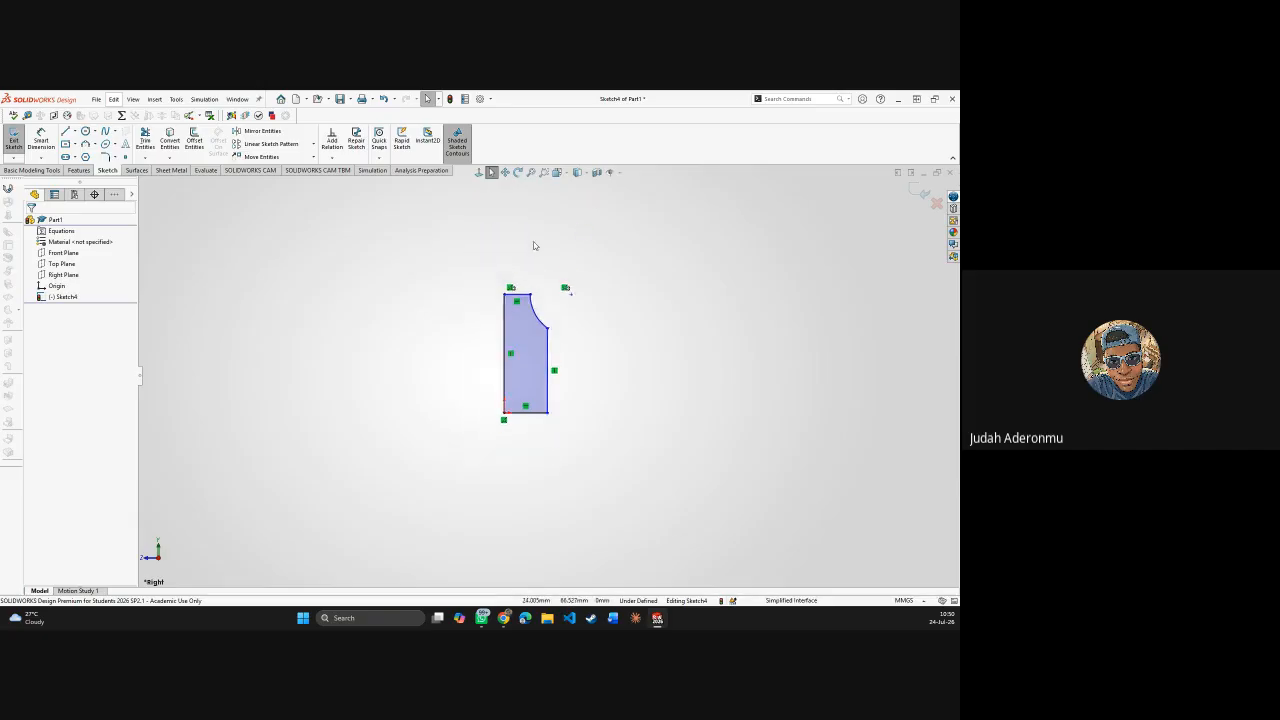
scroll(519, 312, "down", 6)
scroll(543, 366, "up", 4)
scroll(572, 398, "down", 4)
scroll(573, 402, "down", 5)
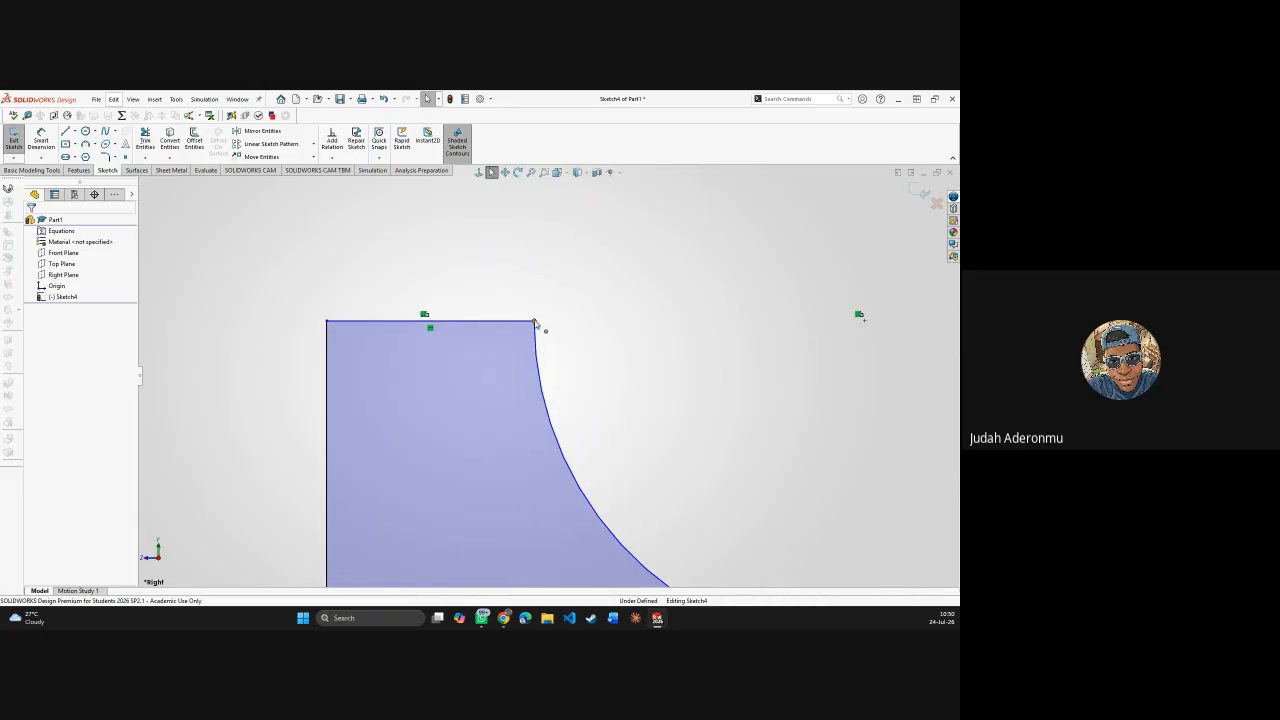
left_click_drag(533, 323, 494, 335)
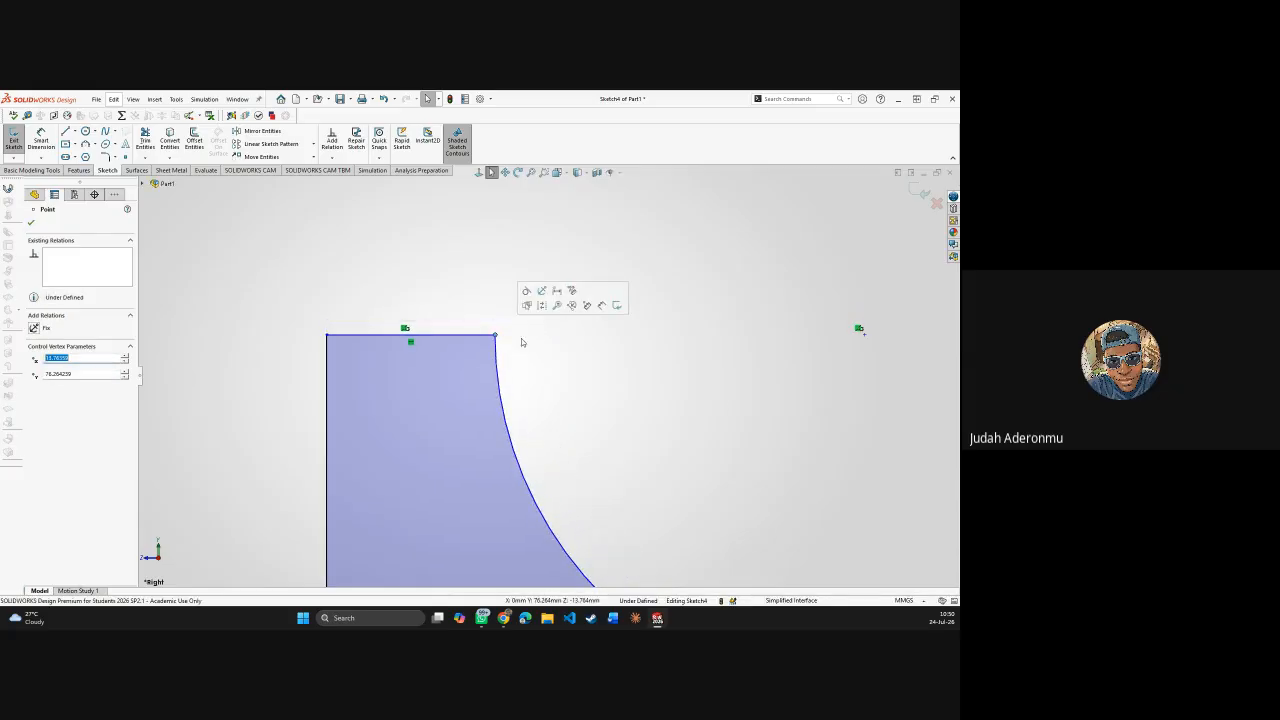
scroll(532, 362, "up", 10)
scroll(565, 455, "down", 5)
left_click(615, 426)
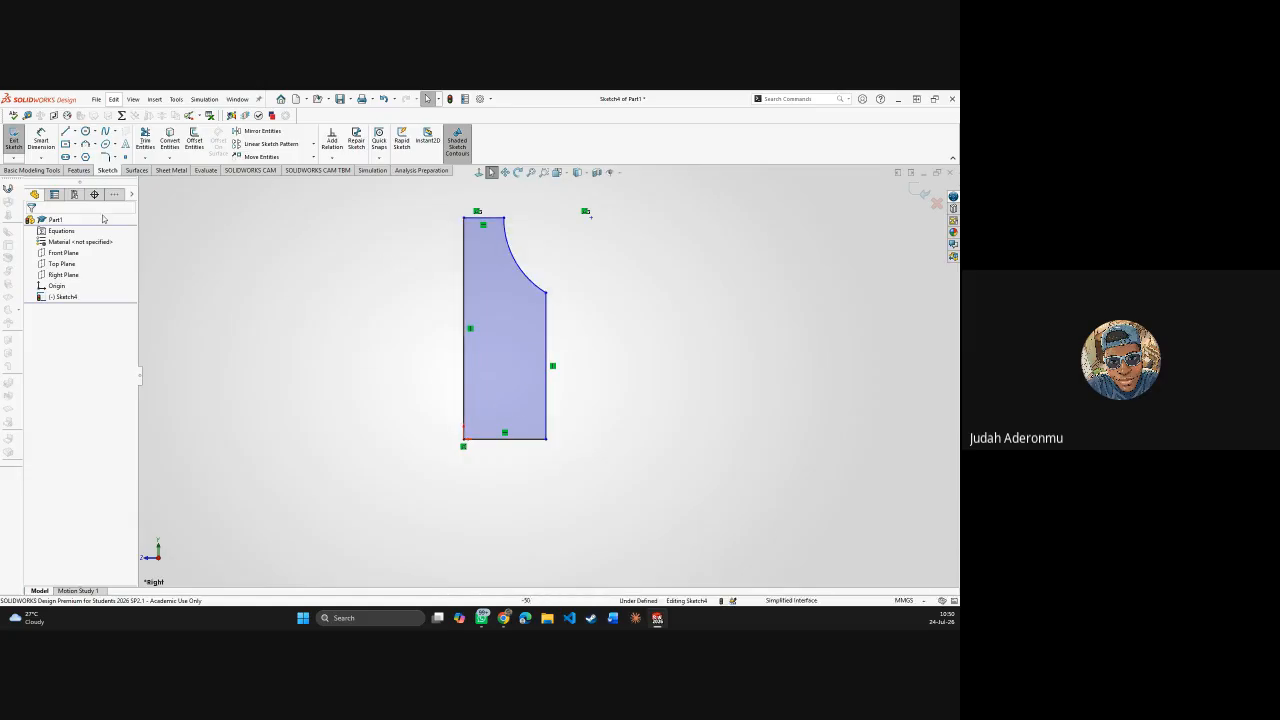
- Revolve the closed profile region 360° about its long vertical line through the origin
left_click(79, 170)
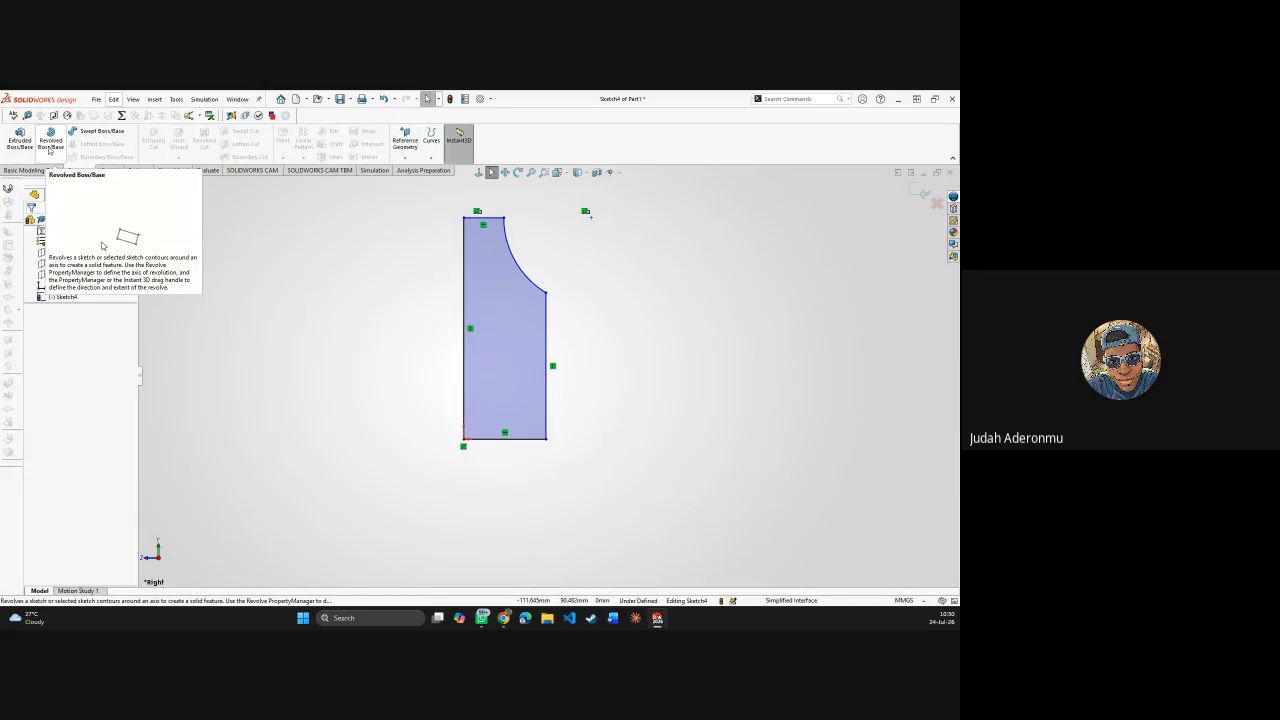
left_click(49, 145)
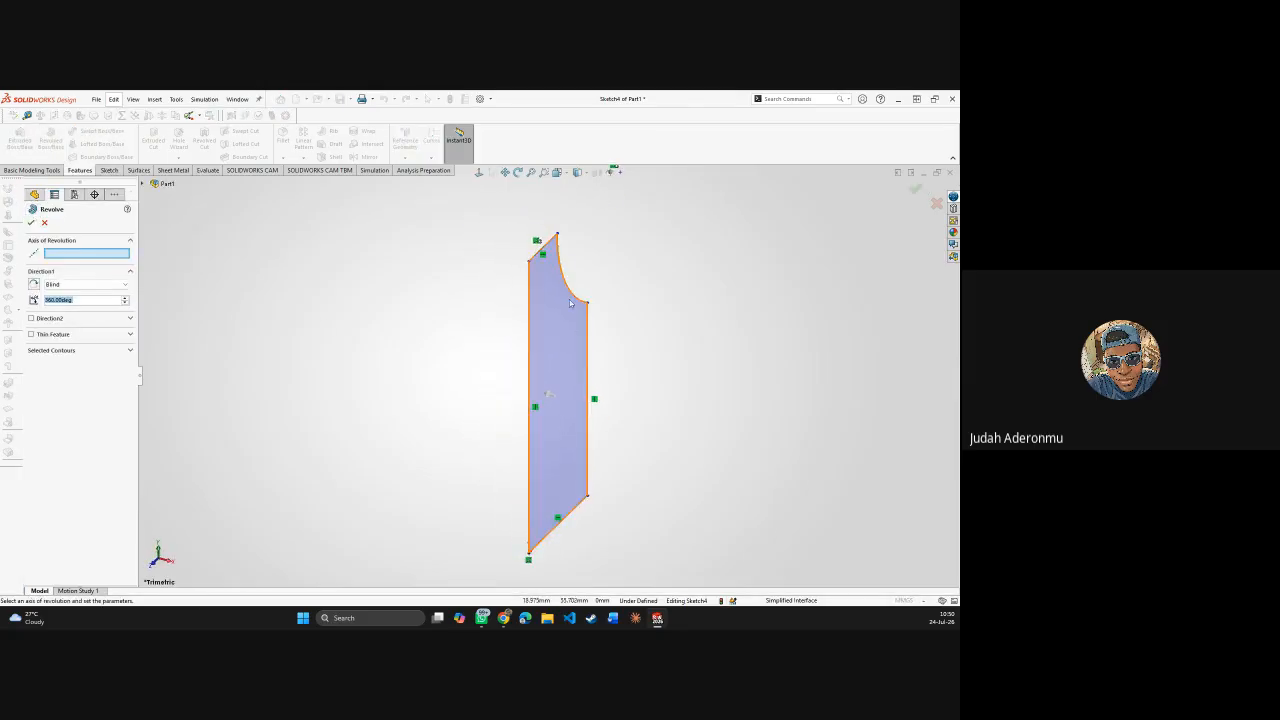
mouse_move(570, 302)
middle_mouse_down()
mouse_move(600, 283)
mouse_move(614, 311)
mouse_move(566, 266)
mouse_move(560, 281)
mouse_move(614, 366)
mouse_move(803, 380)
mouse_move(574, 297)
mouse_move(577, 280)
mouse_move(526, 286)
mouse_move(523, 270)
middle_mouse_up()
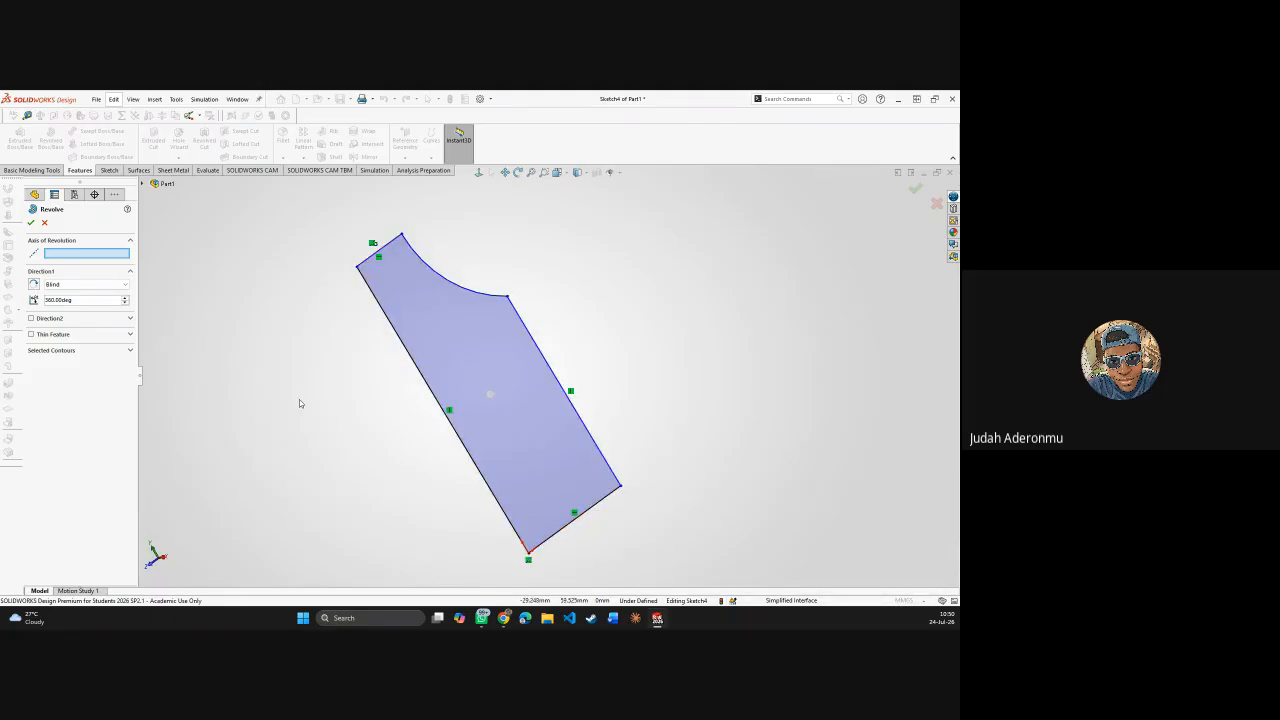
left_click(413, 368)
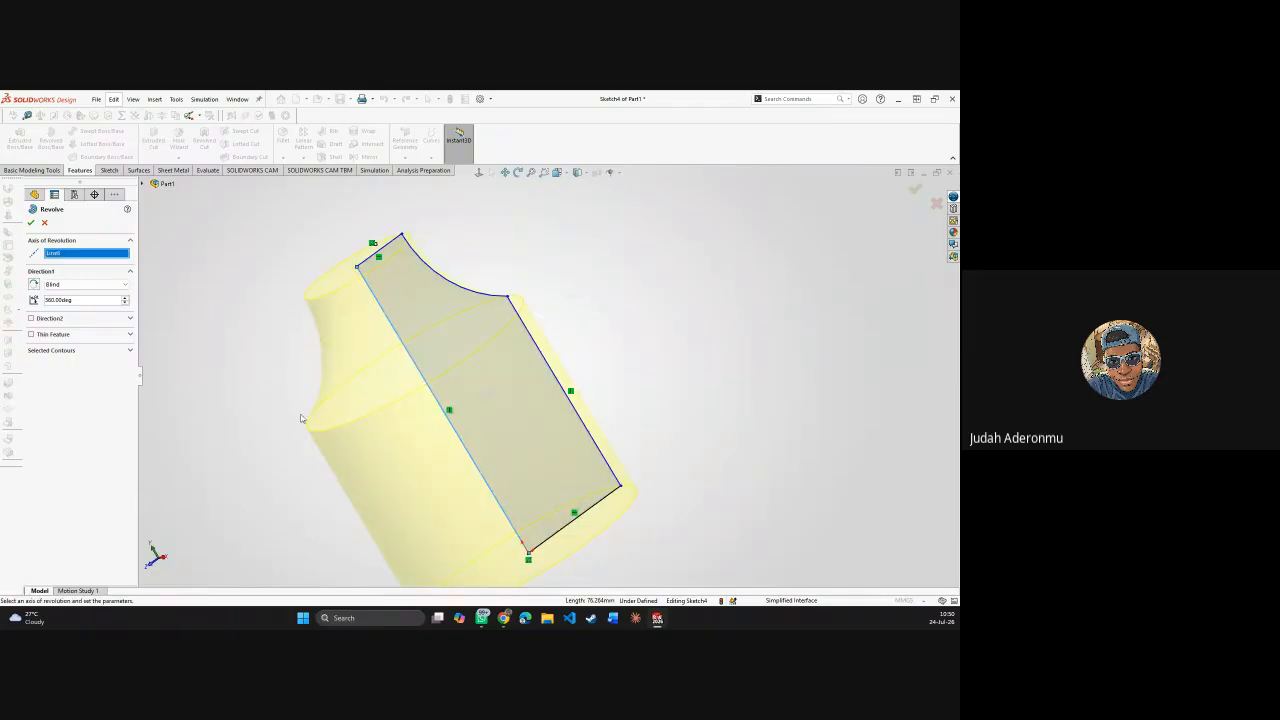
mouse_move(446, 306)
middle_mouse_down()
mouse_move(569, 283)
mouse_move(509, 246)
mouse_move(466, 294)
middle_mouse_up()
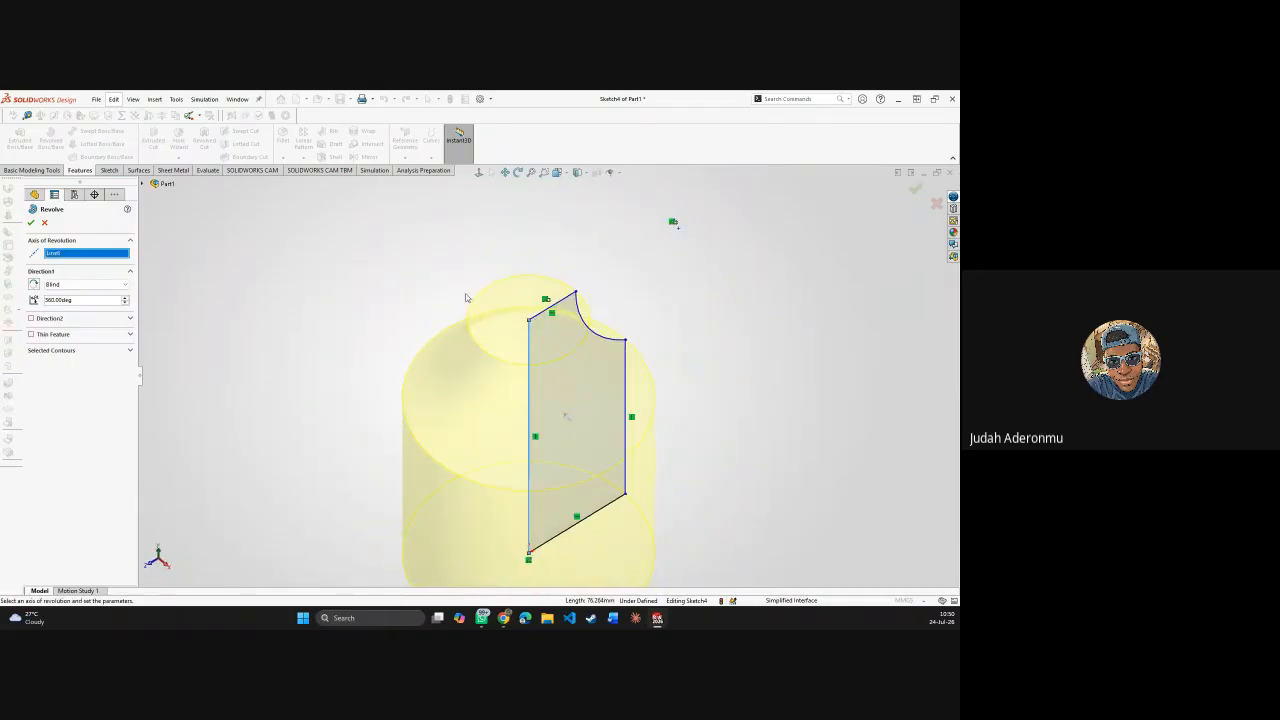
left_click(64, 350)
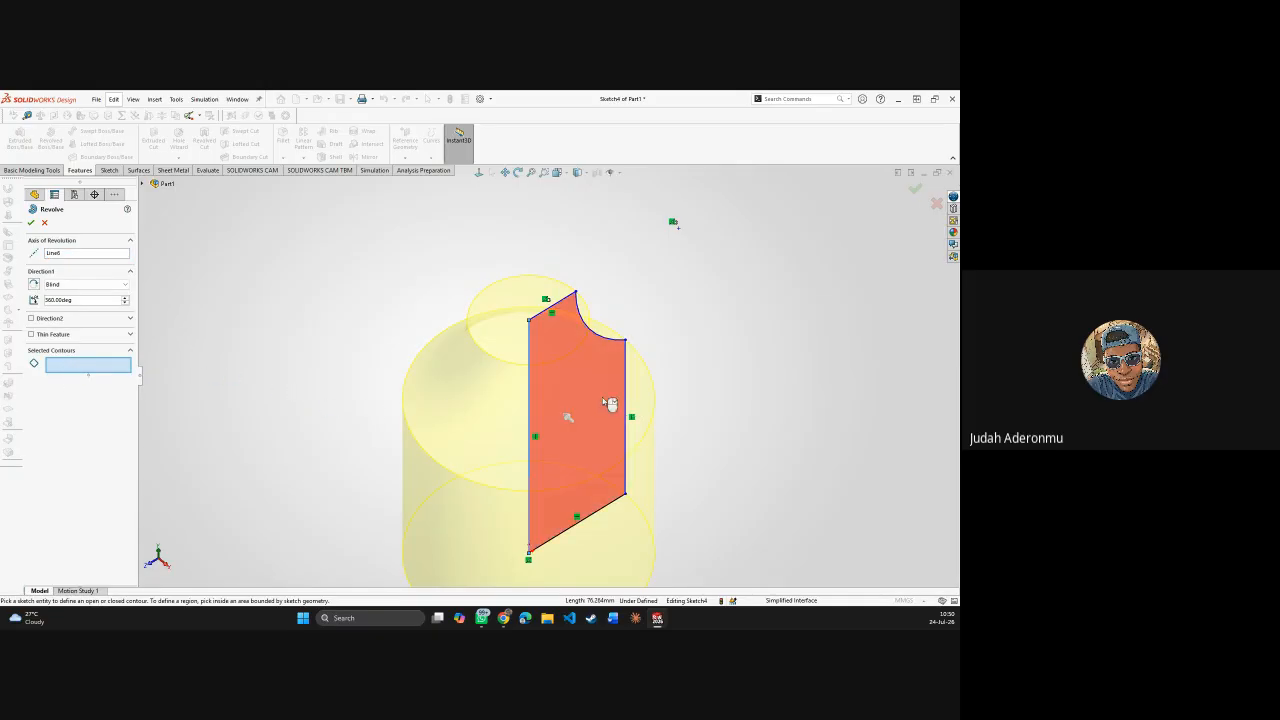
left_click(574, 384)
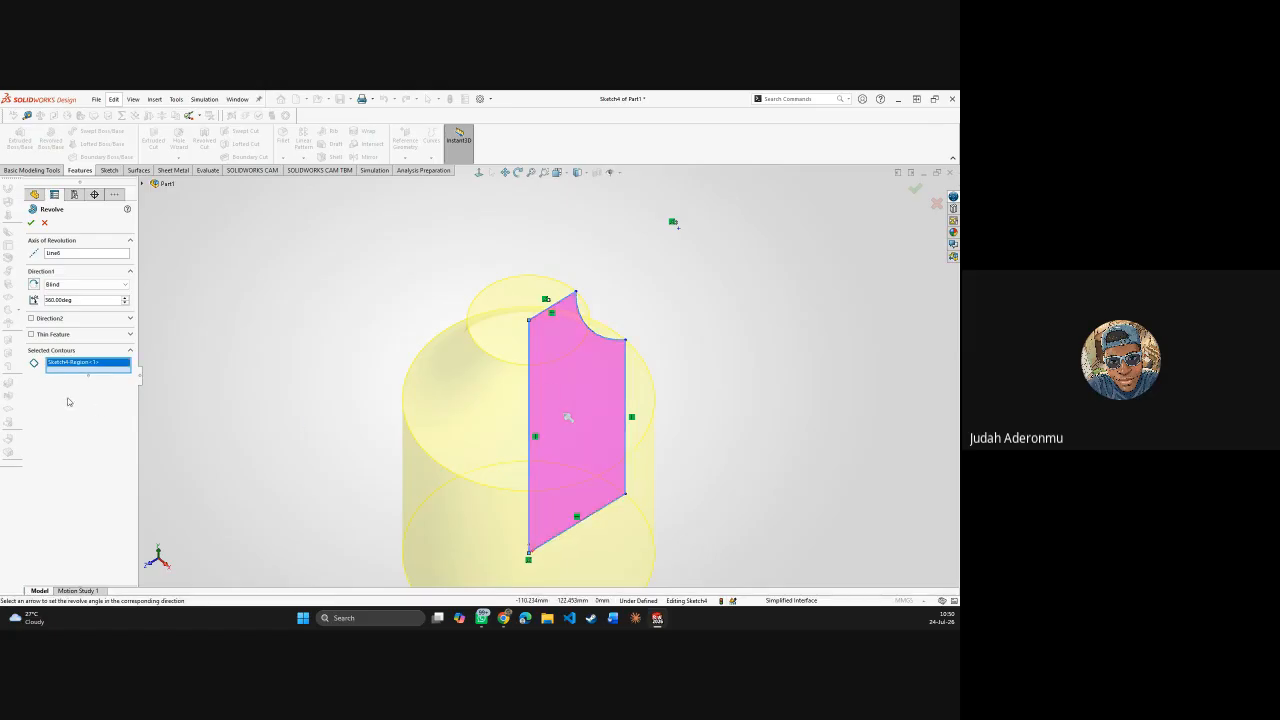
left_click(31, 222)
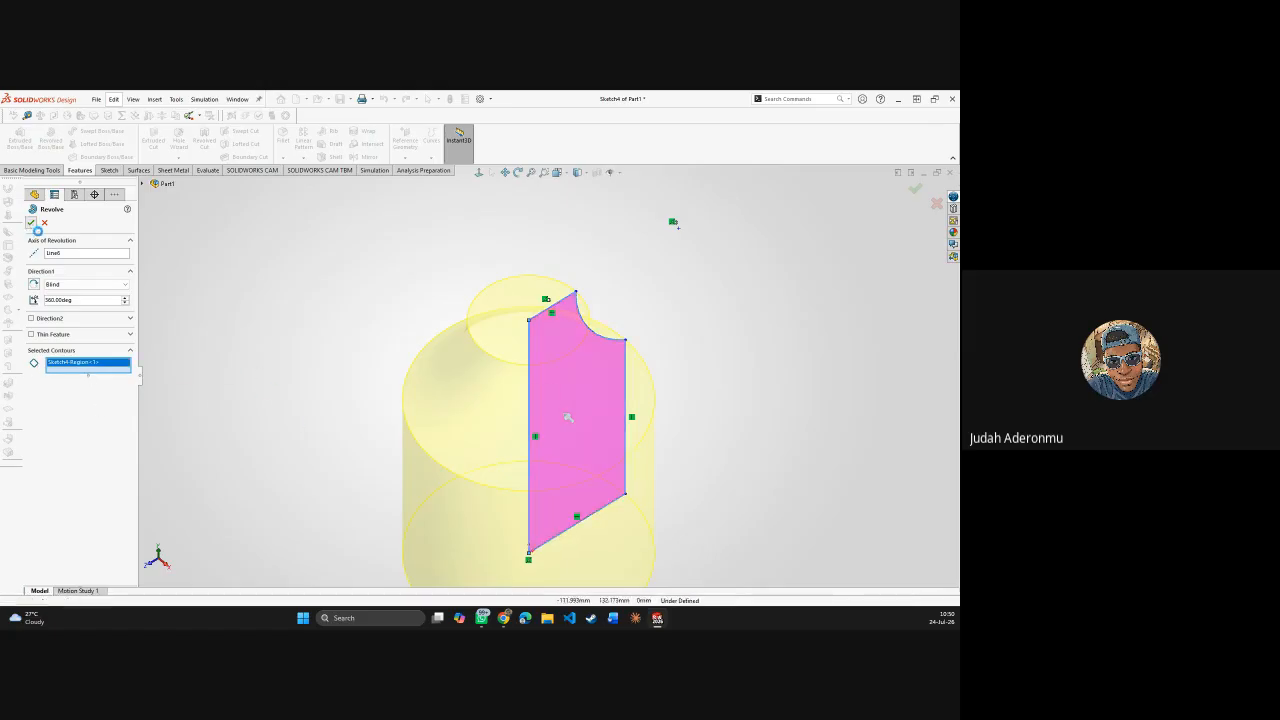
- Examine the revolved bottle-shaped body from several angles and distances
middle_click_drag(374, 369, 400, 329)
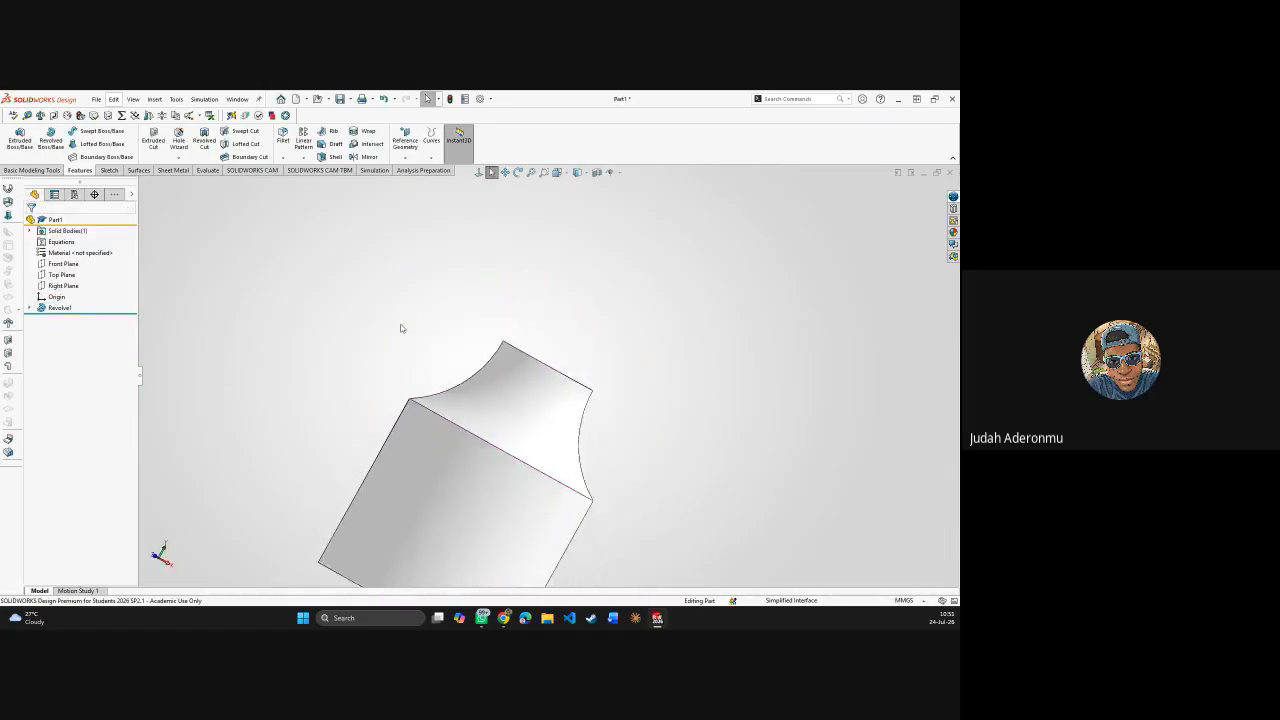
scroll(688, 426, "down", 5)
middle_click_drag(688, 426, 588, 387)
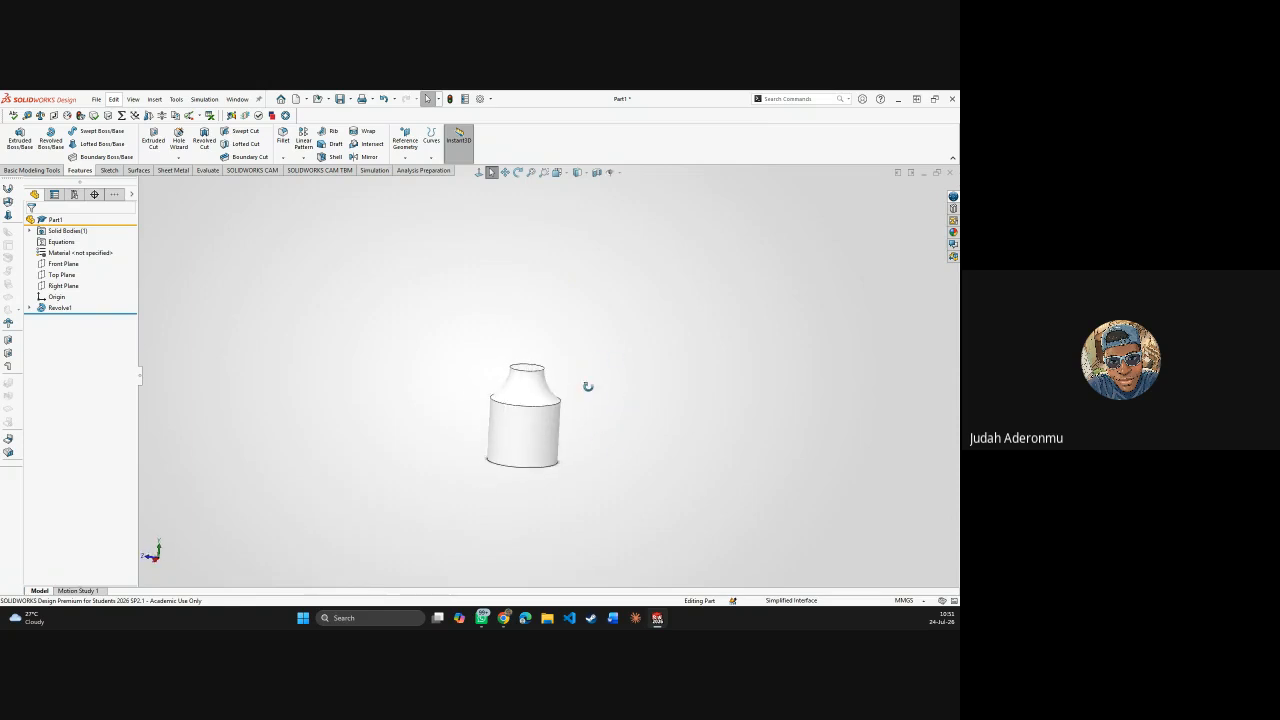
mouse_move(531, 434)
middle_mouse_down()
mouse_move(560, 417)
mouse_move(563, 486)
mouse_move(534, 366)
mouse_move(542, 278)
mouse_move(540, 415)
middle_mouse_up()
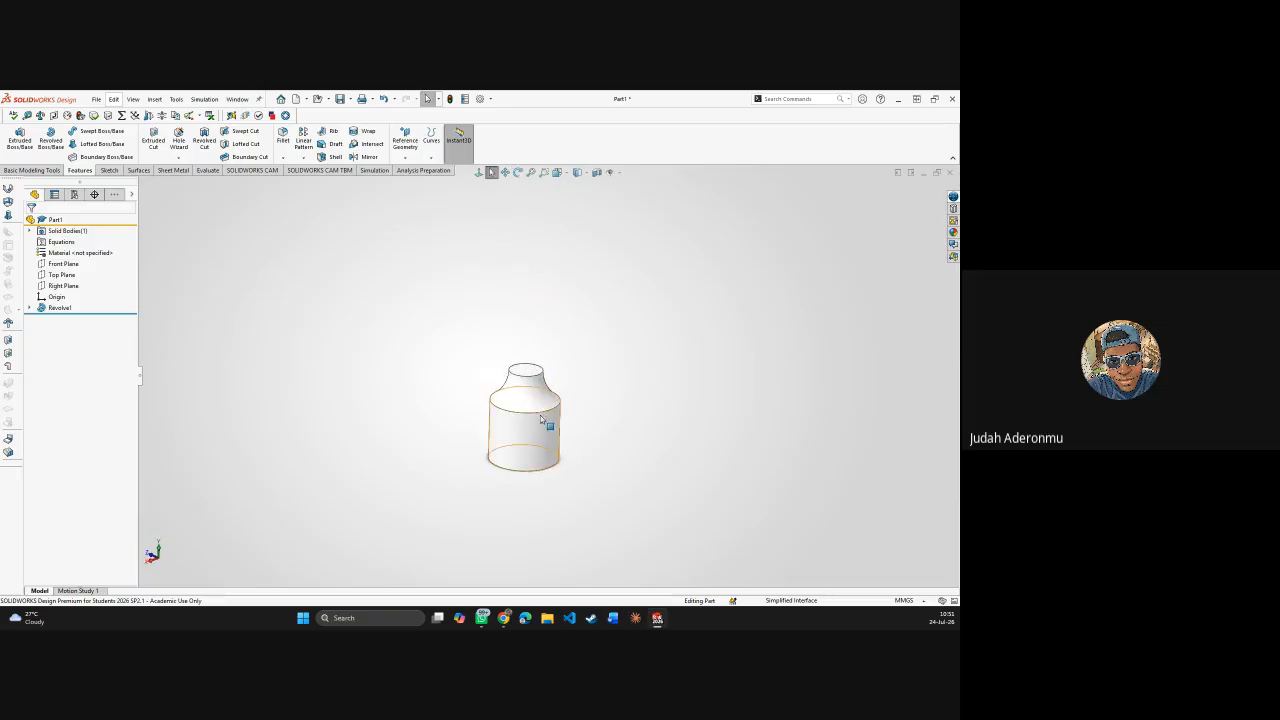
scroll(552, 432, "up", 4)
scroll(552, 433, "down", 4)
scroll(540, 357, "down", 5)
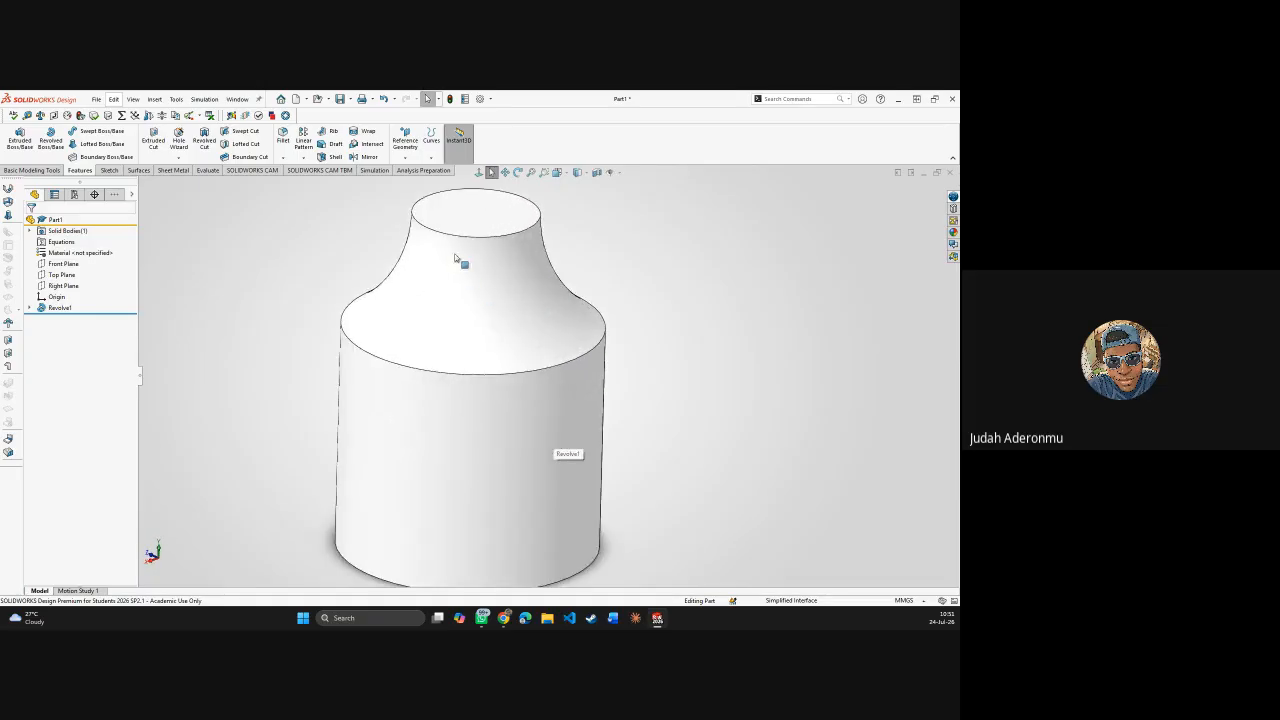
scroll(520, 245, "up", 1)
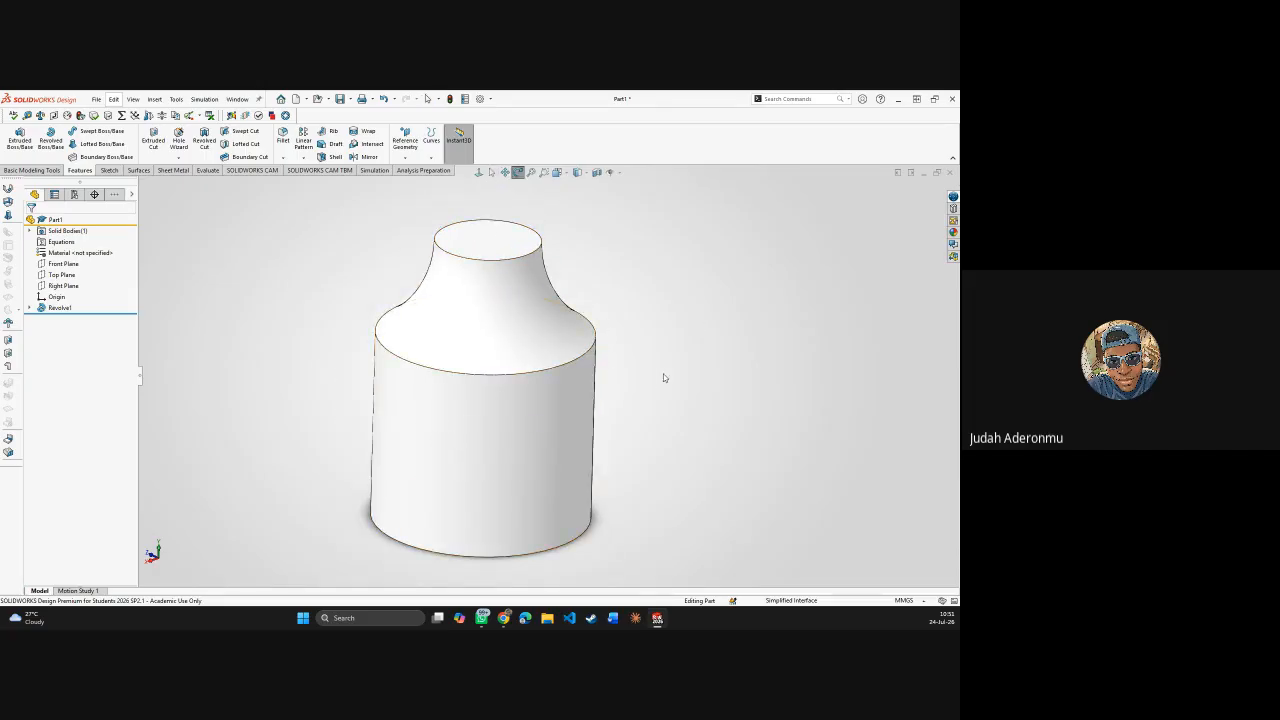
middle_click_drag(663, 373, 565, 390)
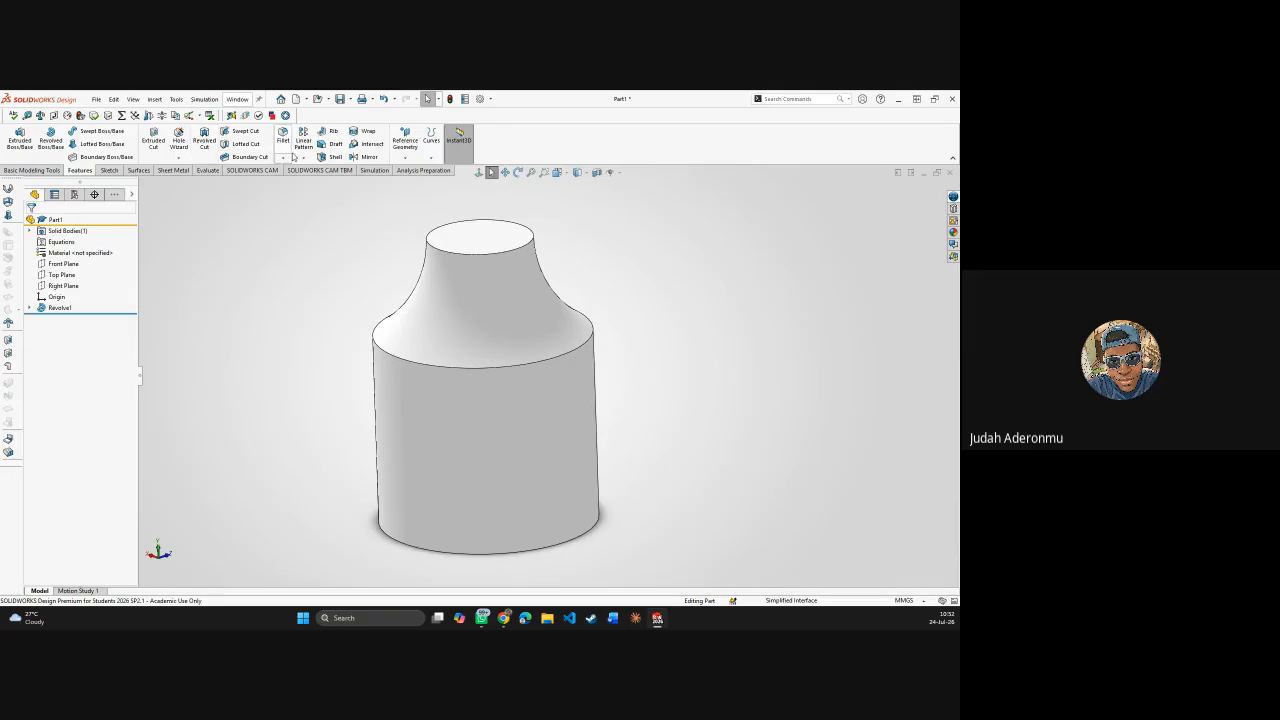
left_click(462, 142)
scroll(512, 345, "down", 3)
scroll(457, 452, "up", 4)
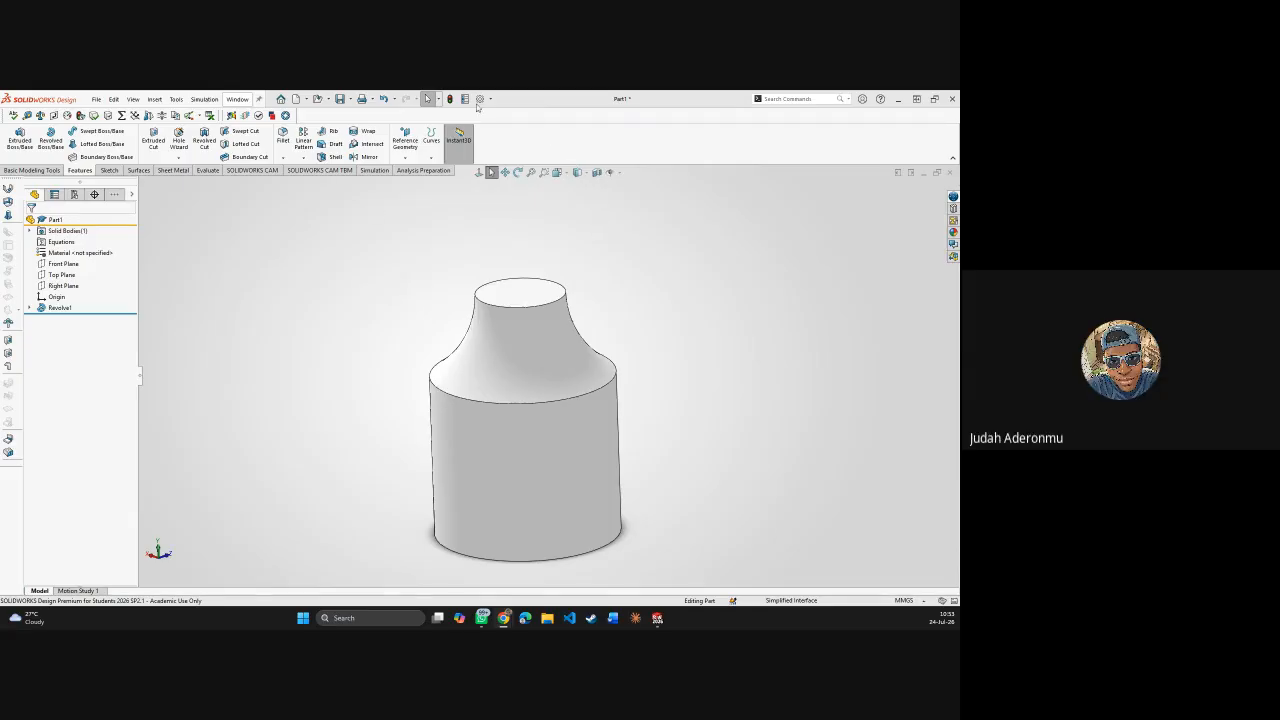
- Shell the revolved body with a 10 mm wall thickness, removing the flat top face of the neck
left_click(333, 158)
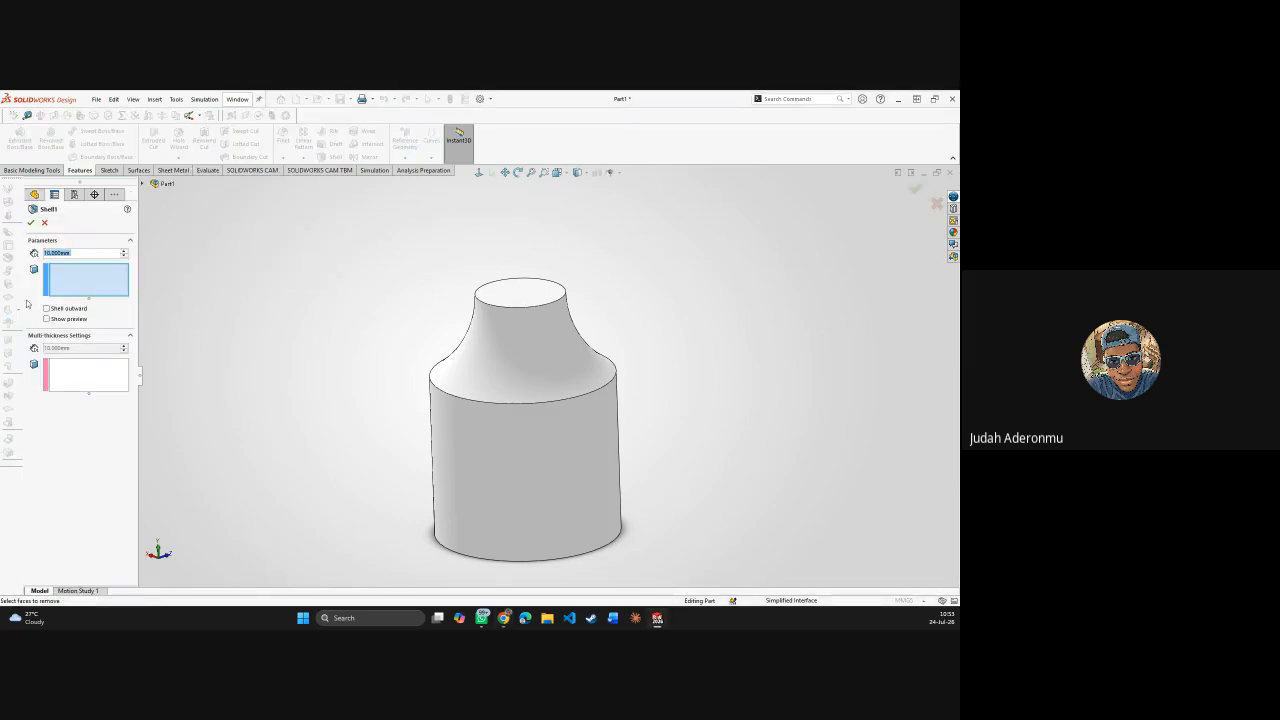
left_click(518, 298)
middle_click_drag(613, 240, 621, 284)
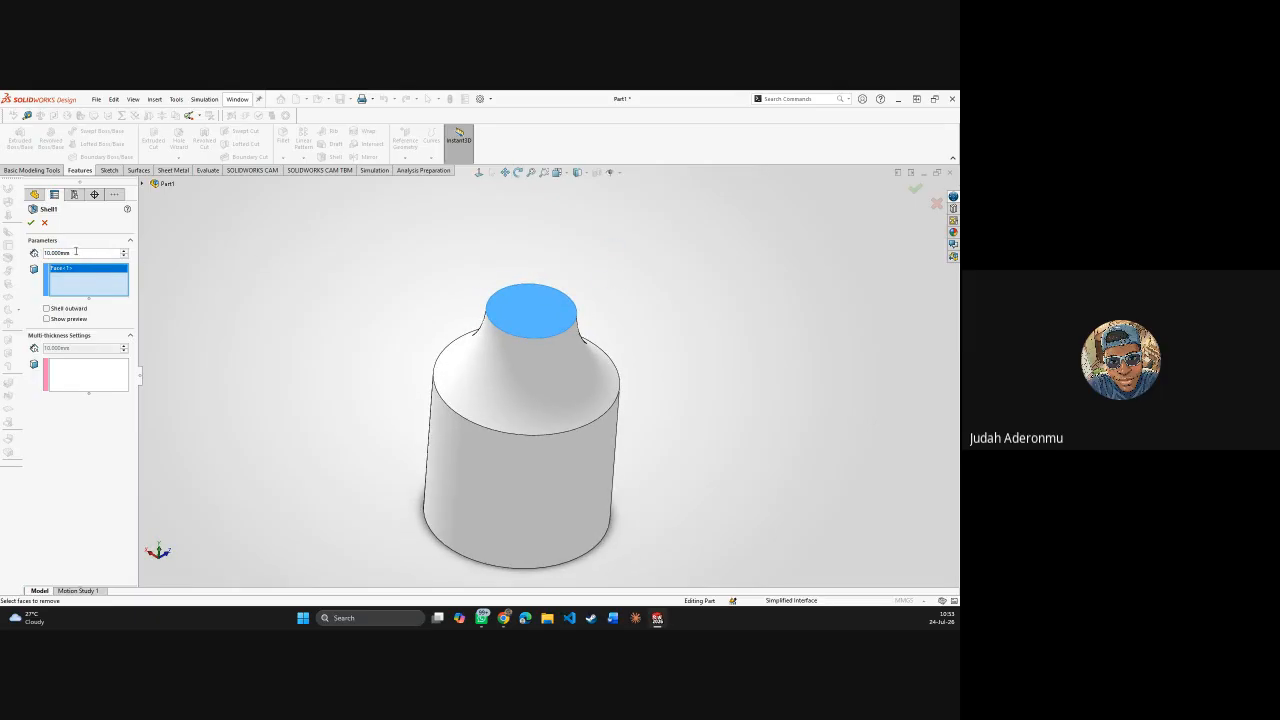
left_click(31, 222)
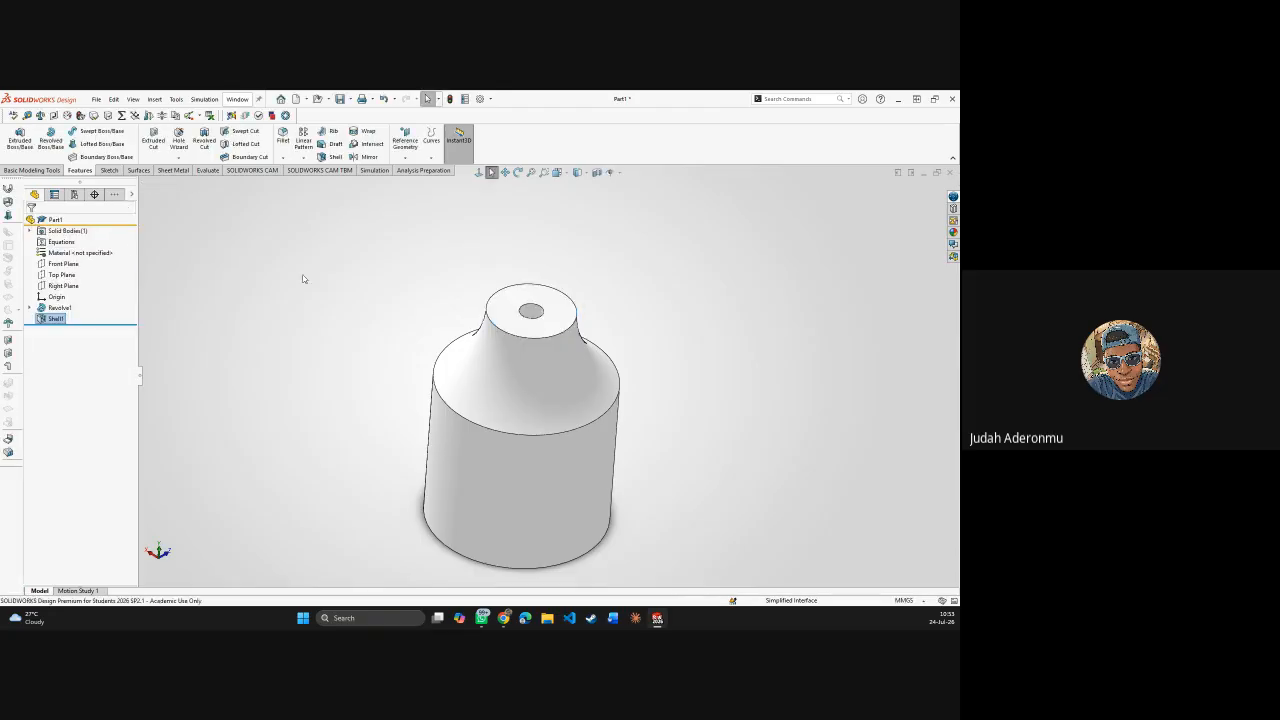
mouse_move(666, 311)
middle_mouse_down()
mouse_move(666, 417)
mouse_move(651, 291)
middle_mouse_up()
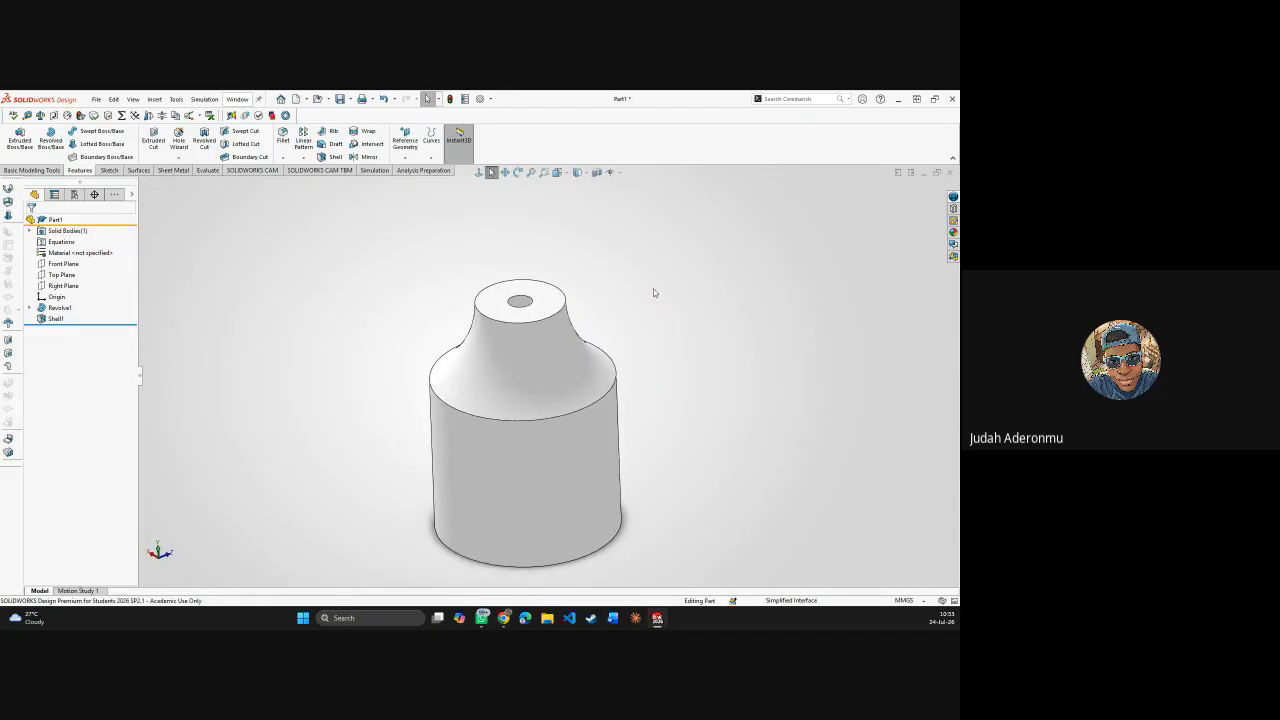
- Set the shell feature's wall thickness to 3 mm
right_click(57, 318)
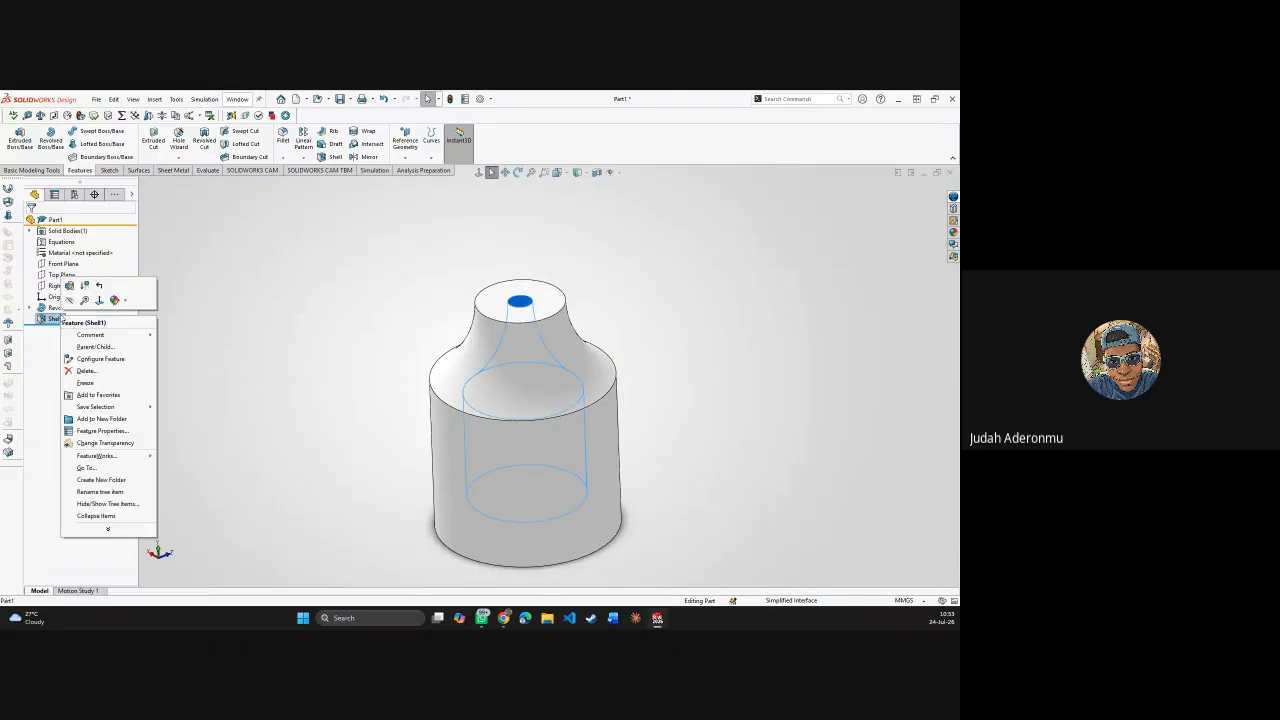
left_click(69, 285)
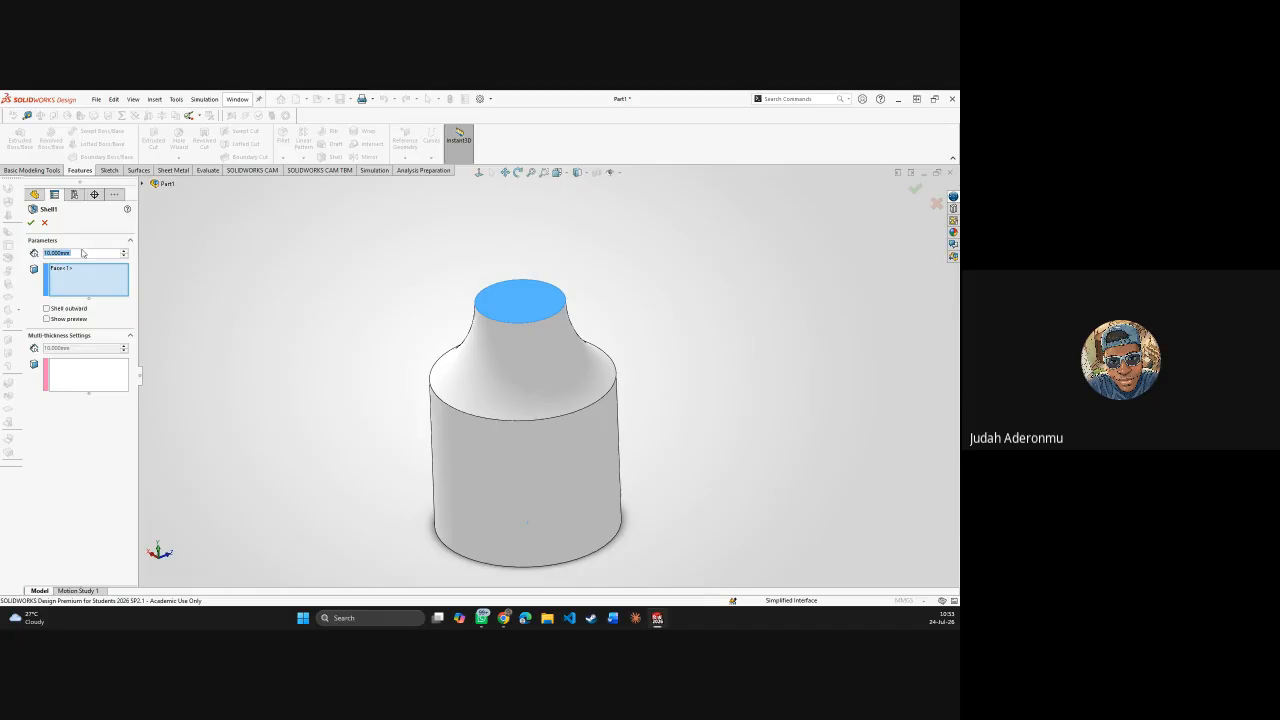
left_click(66, 254)
type("25mm")
key("BackSpace")
key("BackSpace")
key("BackSpace")
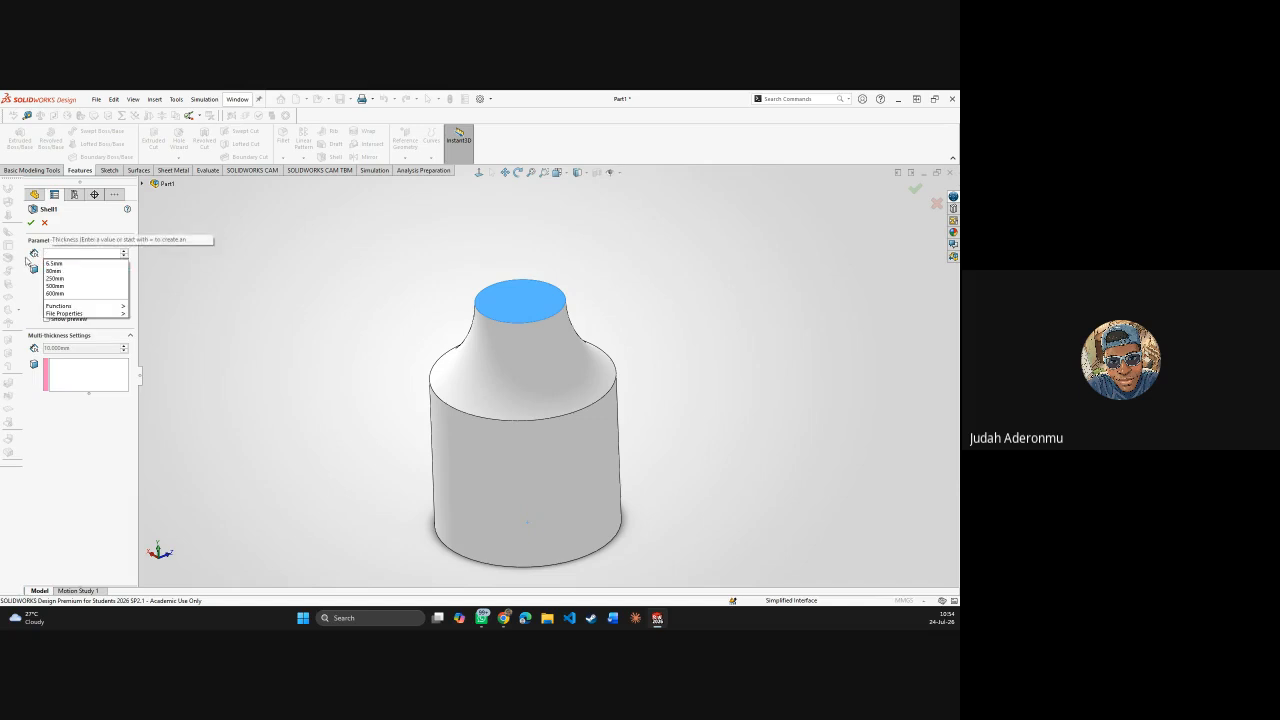
type("3")
key("Return")
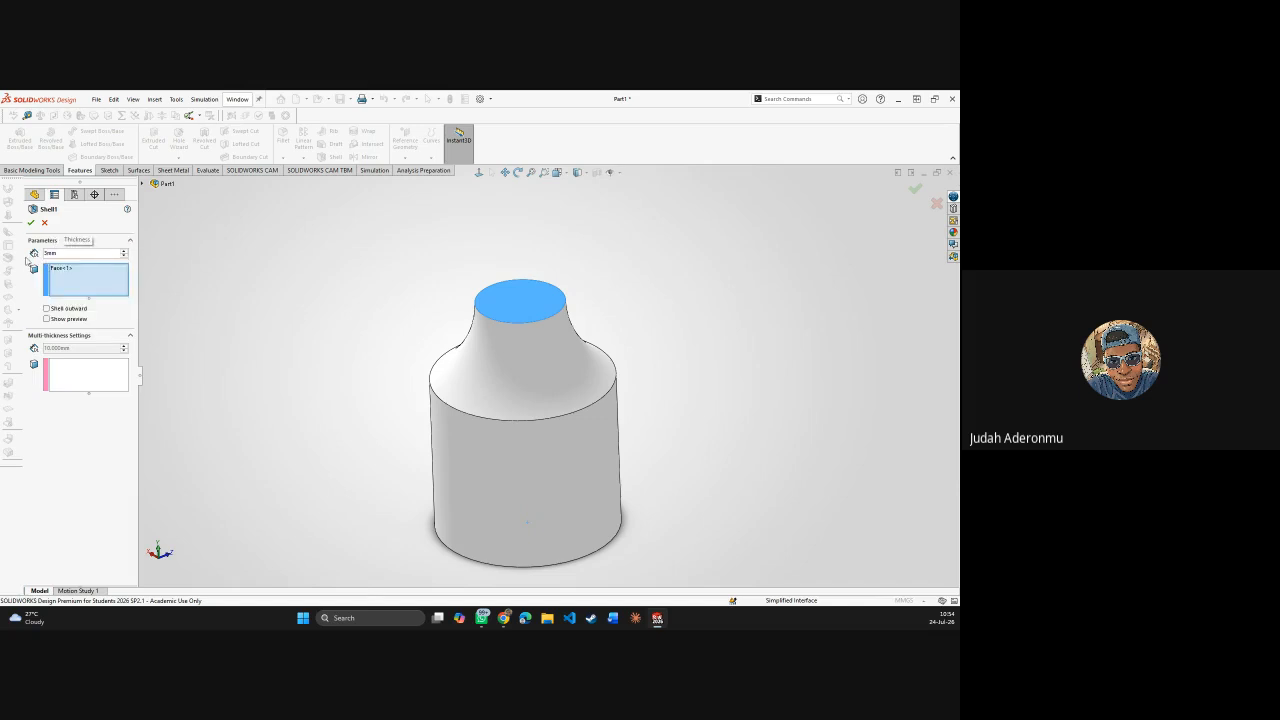
left_click(31, 222)
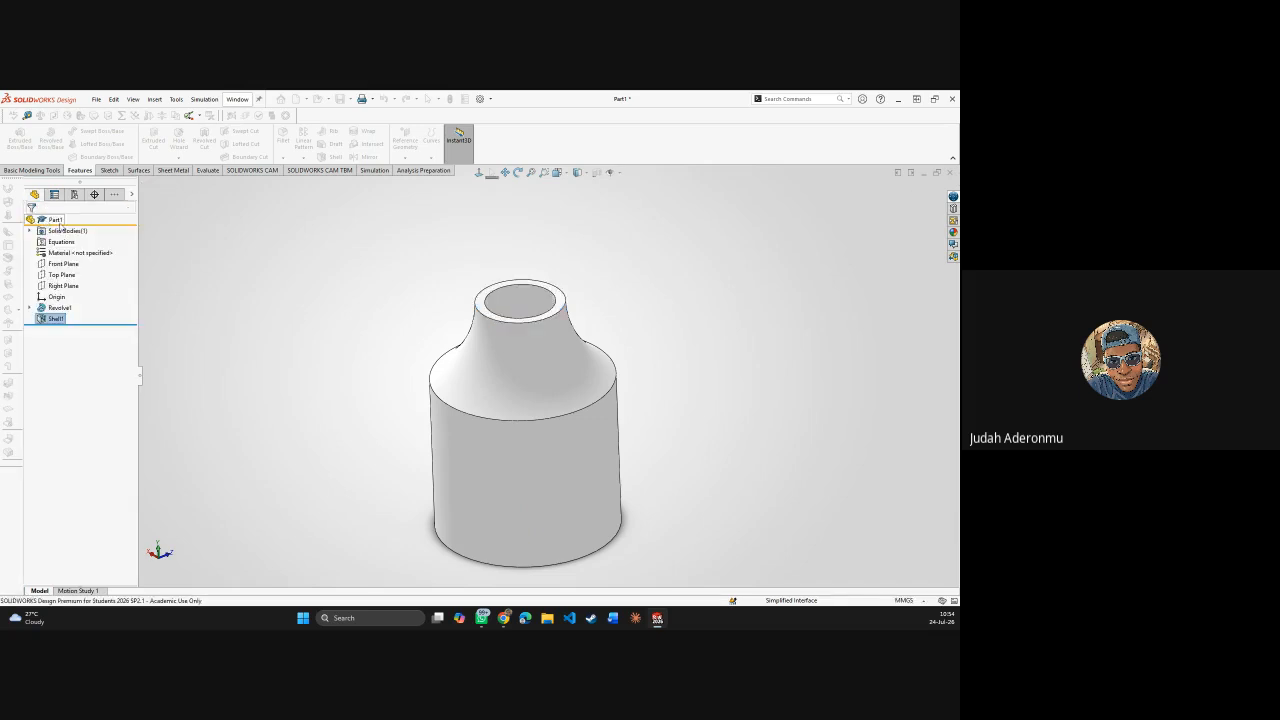
- Section the shelled bottle along the Front Plane and examine its hollow interior and wall thickness from several angles
middle_click_drag(525, 292, 470, 273)
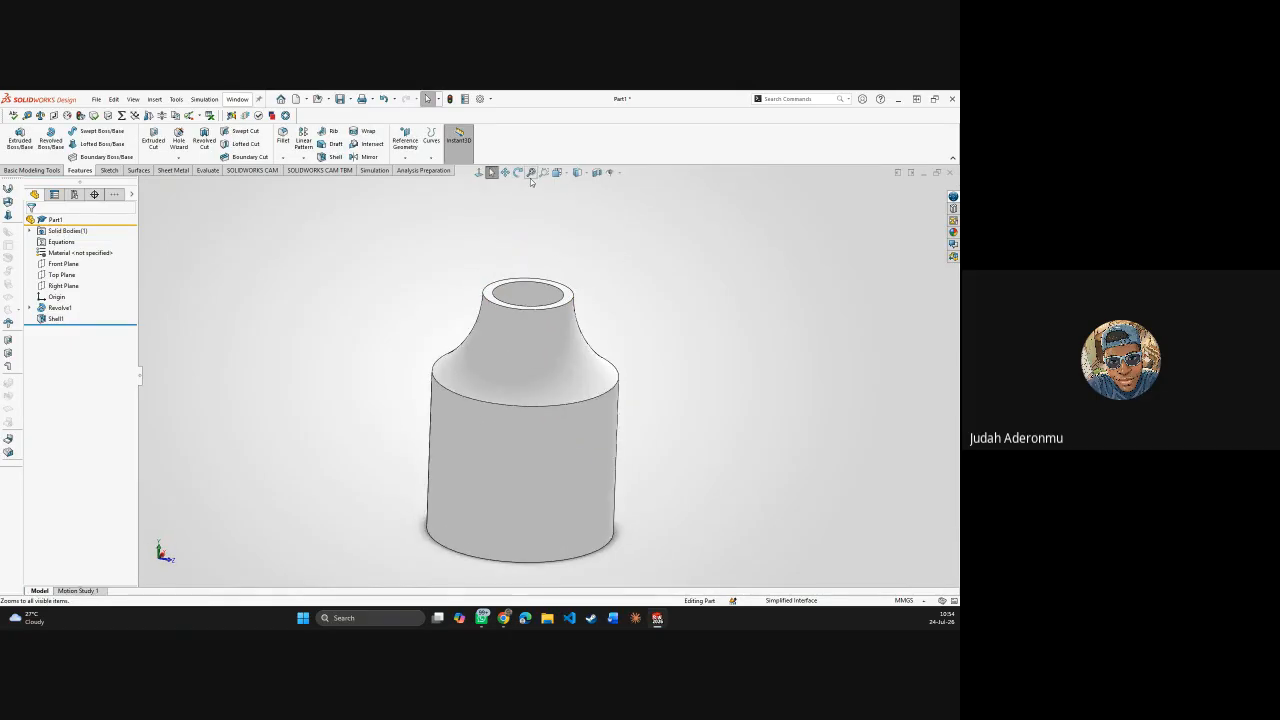
left_click(597, 173)
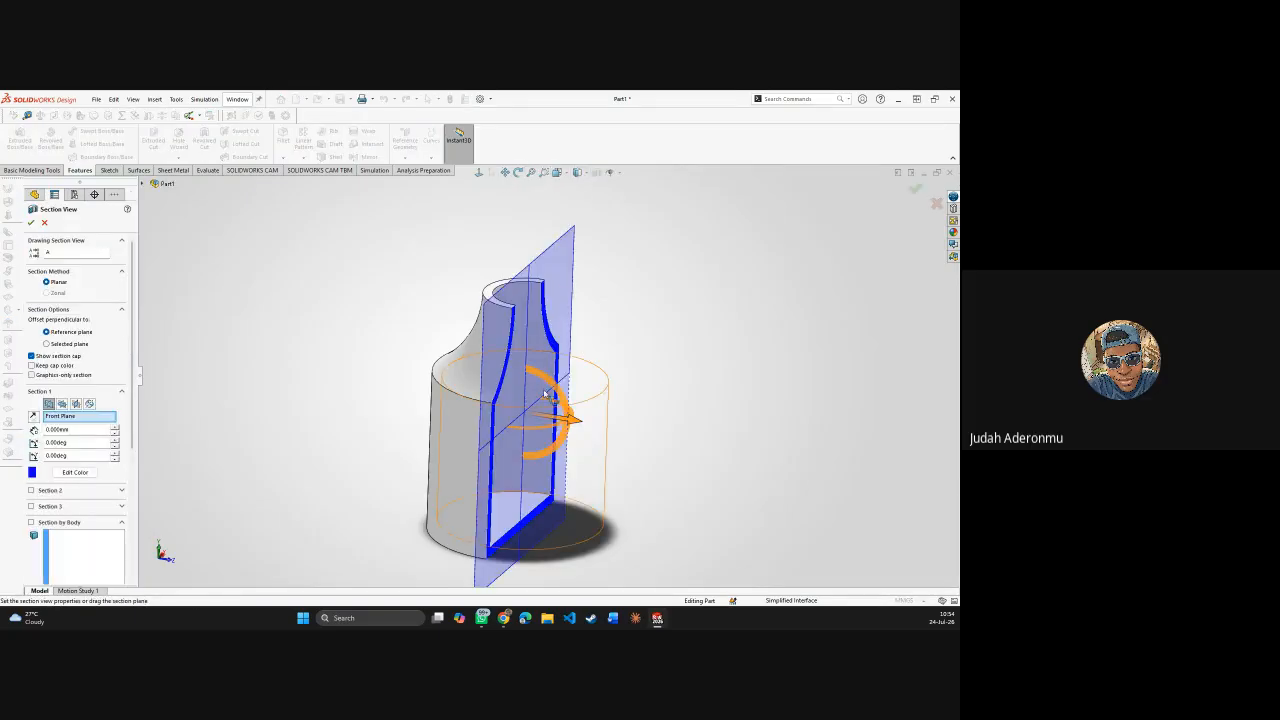
left_click(31, 222)
middle_click_drag(440, 240, 463, 271)
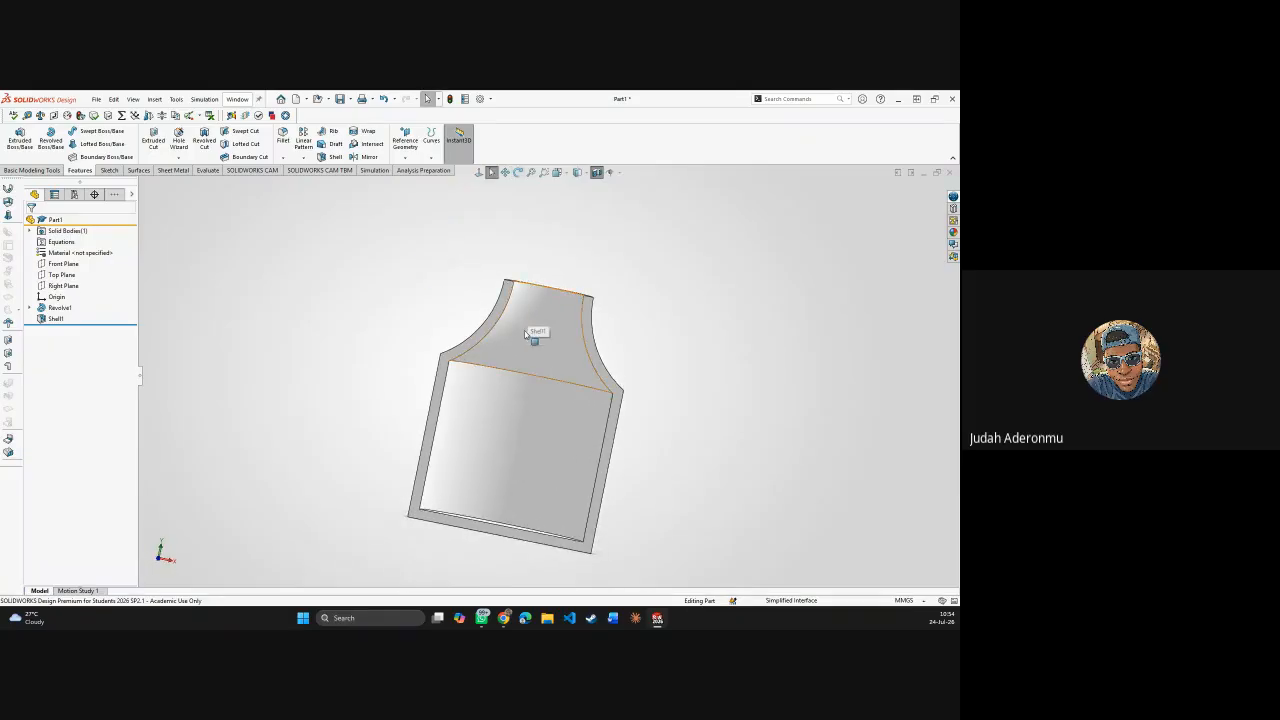
middle_click_drag(493, 502, 527, 300)
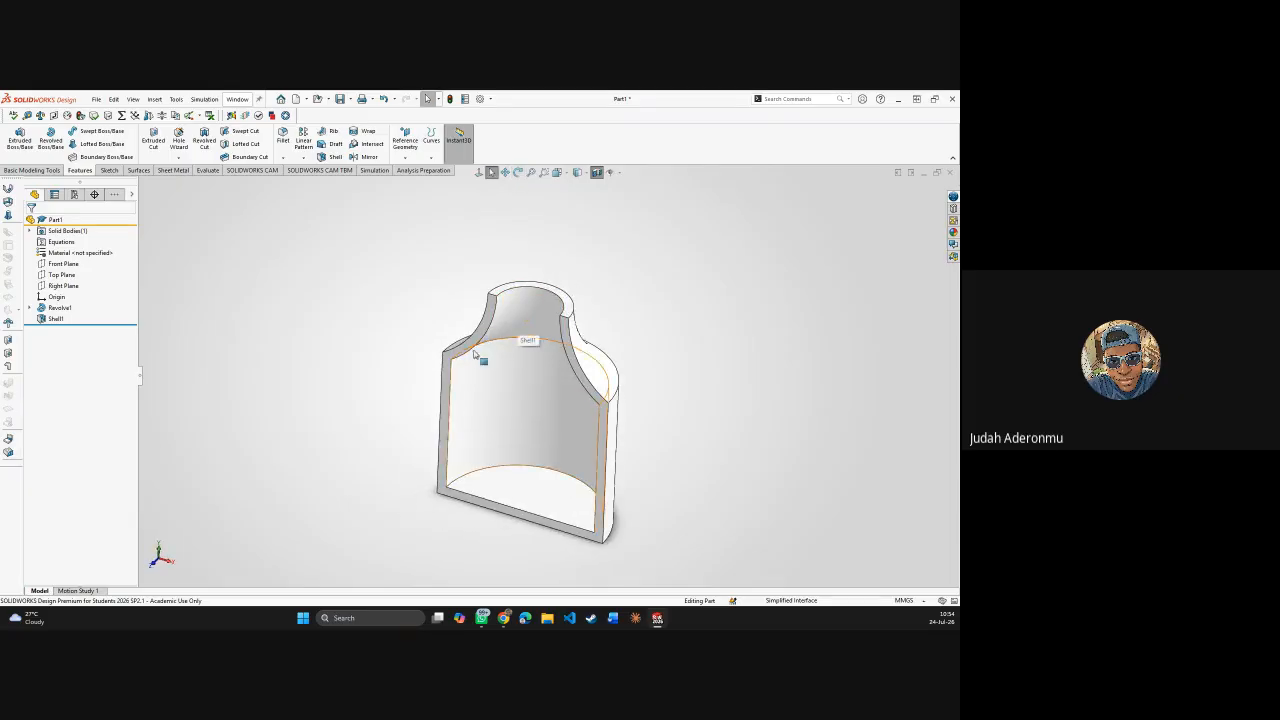
middle_click_drag(584, 521, 611, 277)
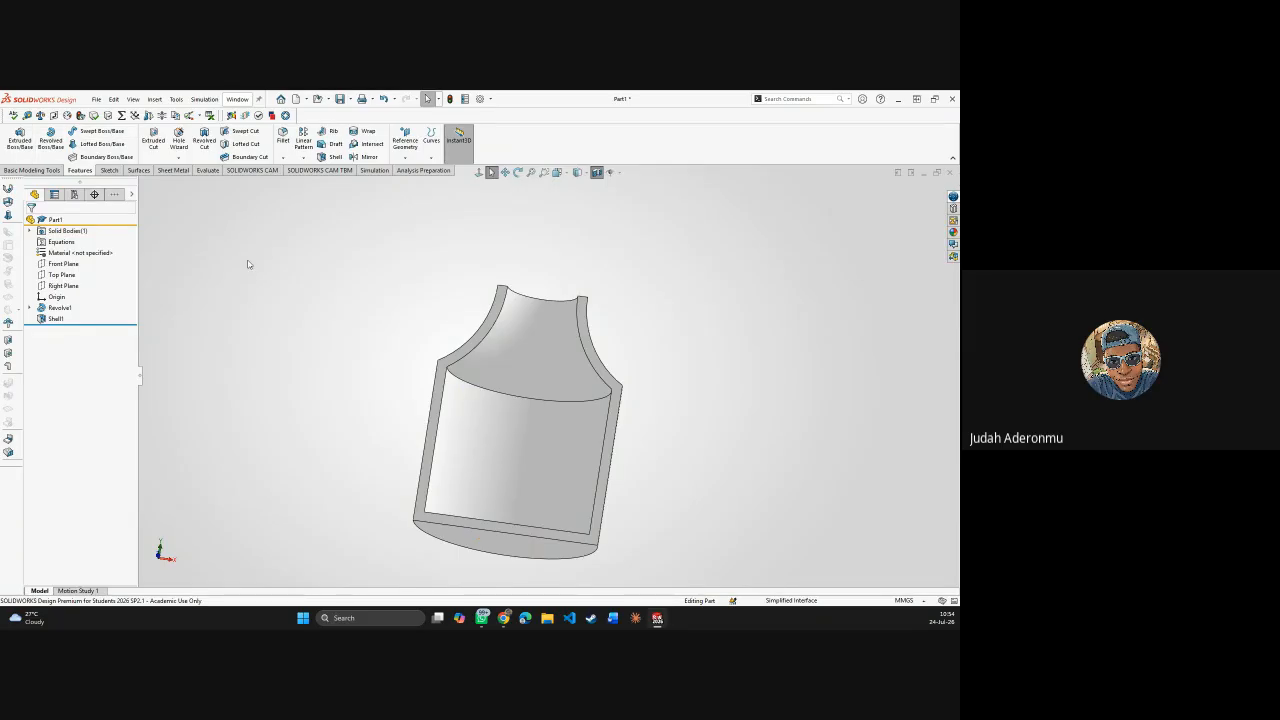
middle_click_drag(504, 293, 504, 378)
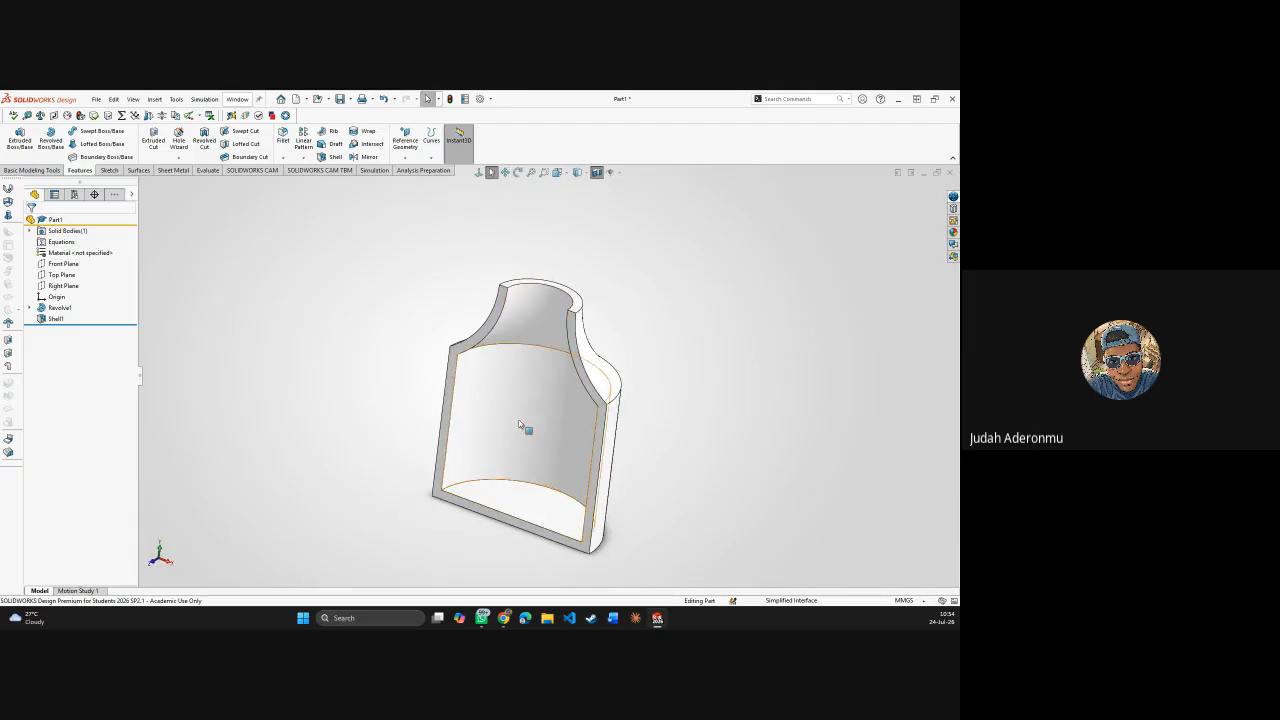
- Undo the thickness edit and the shell itself, and turn off the section view of the solid body
key("ctrl+z")
key("ctrl+z")
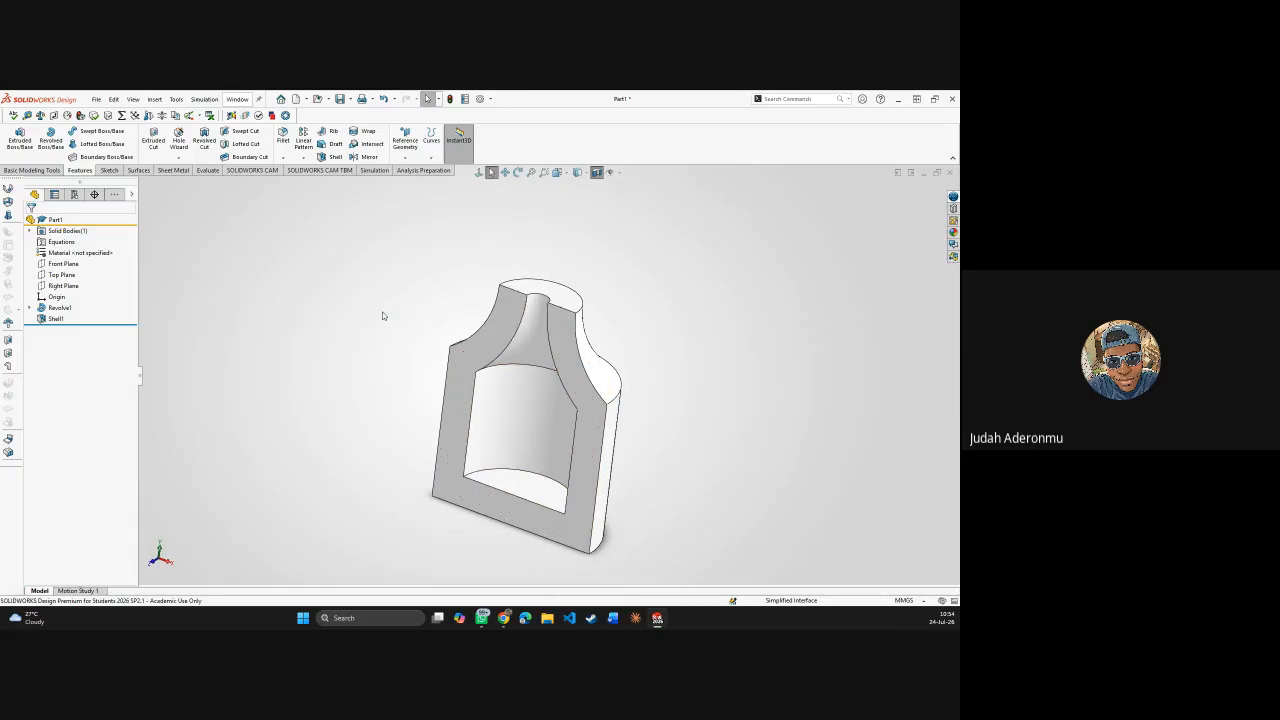
key("ctrl+z")
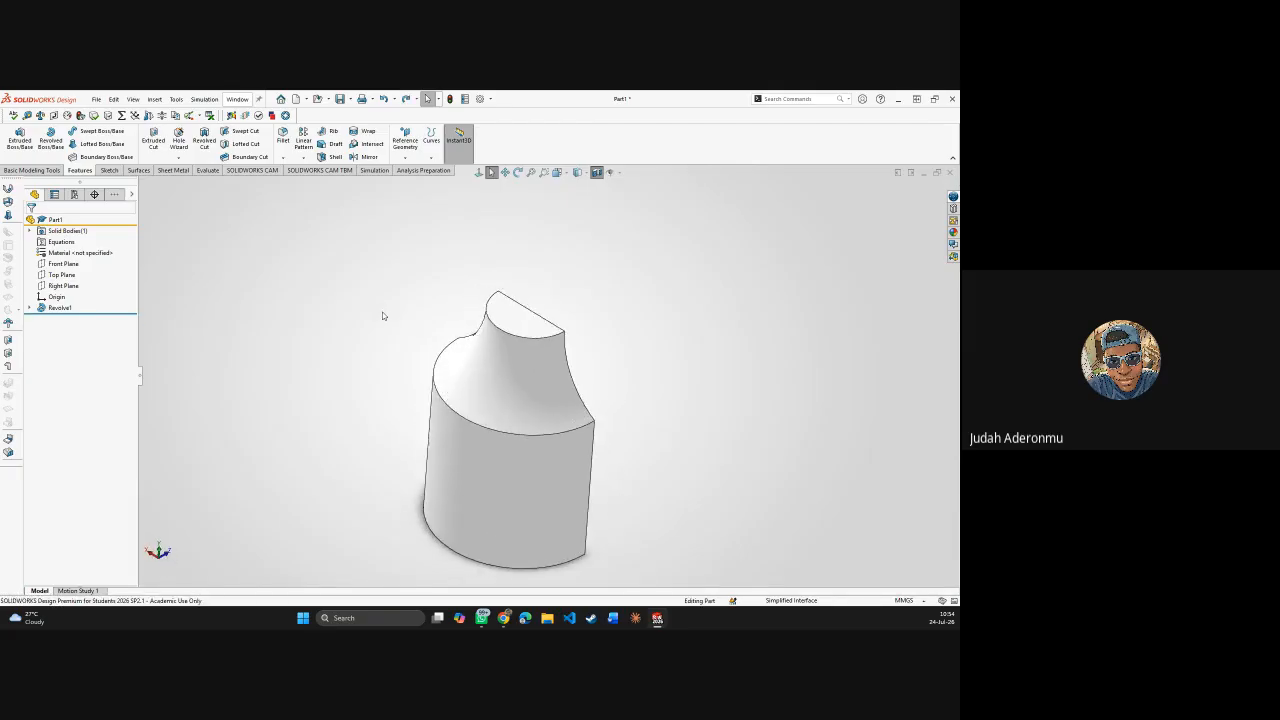
left_click(597, 172)
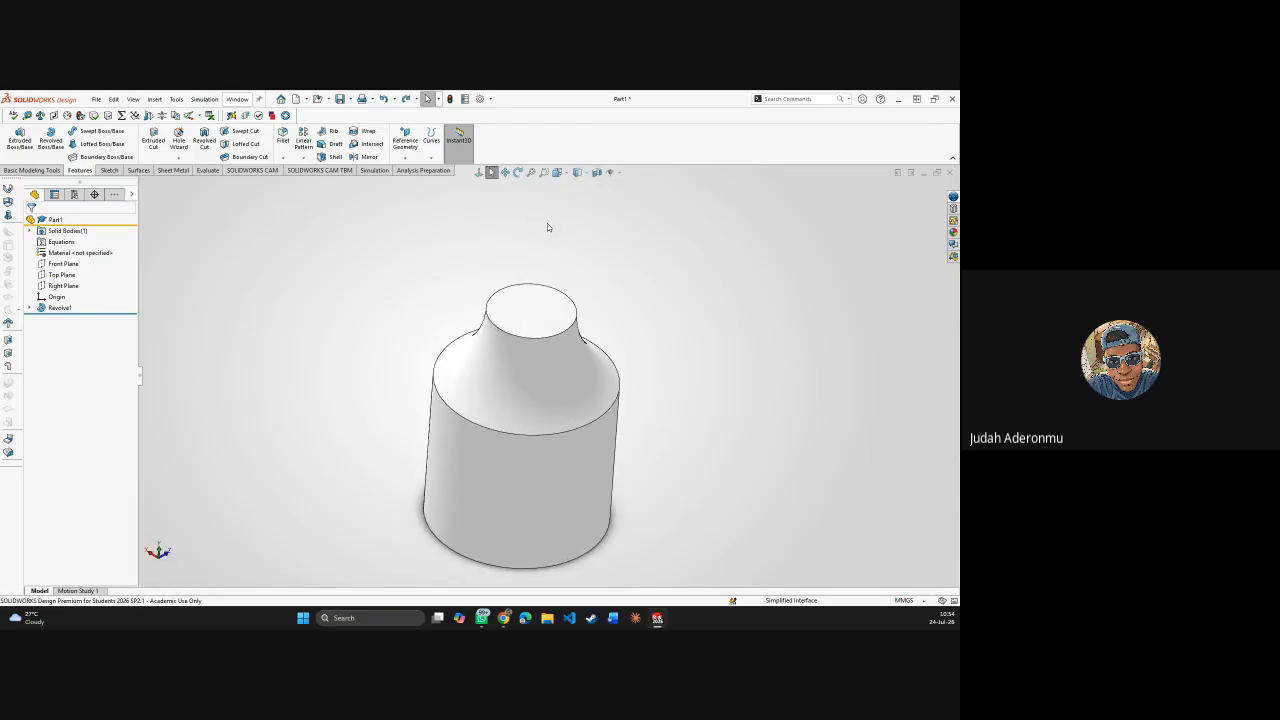
middle_click_drag(547, 223, 508, 223)
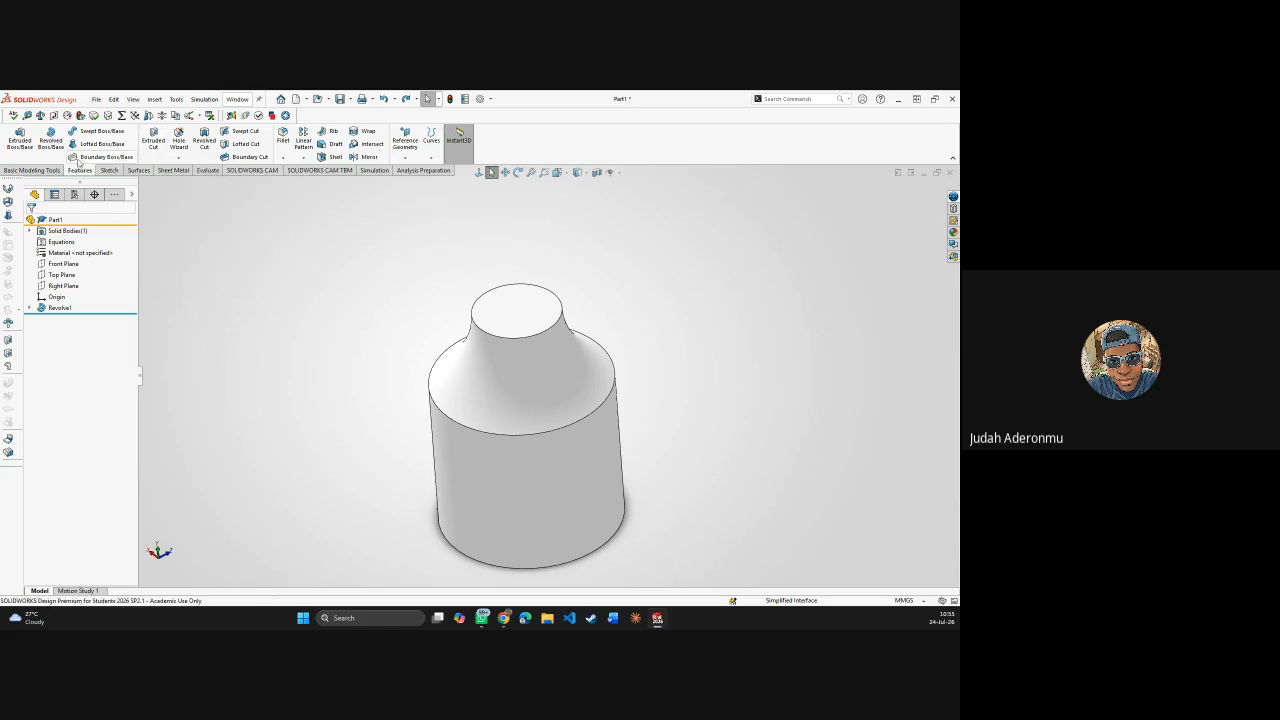
- Sketch a circle centred on the origin on the neck's flat top face, smaller than the face's outer edge
left_click(108, 170)
left_click(13, 140)
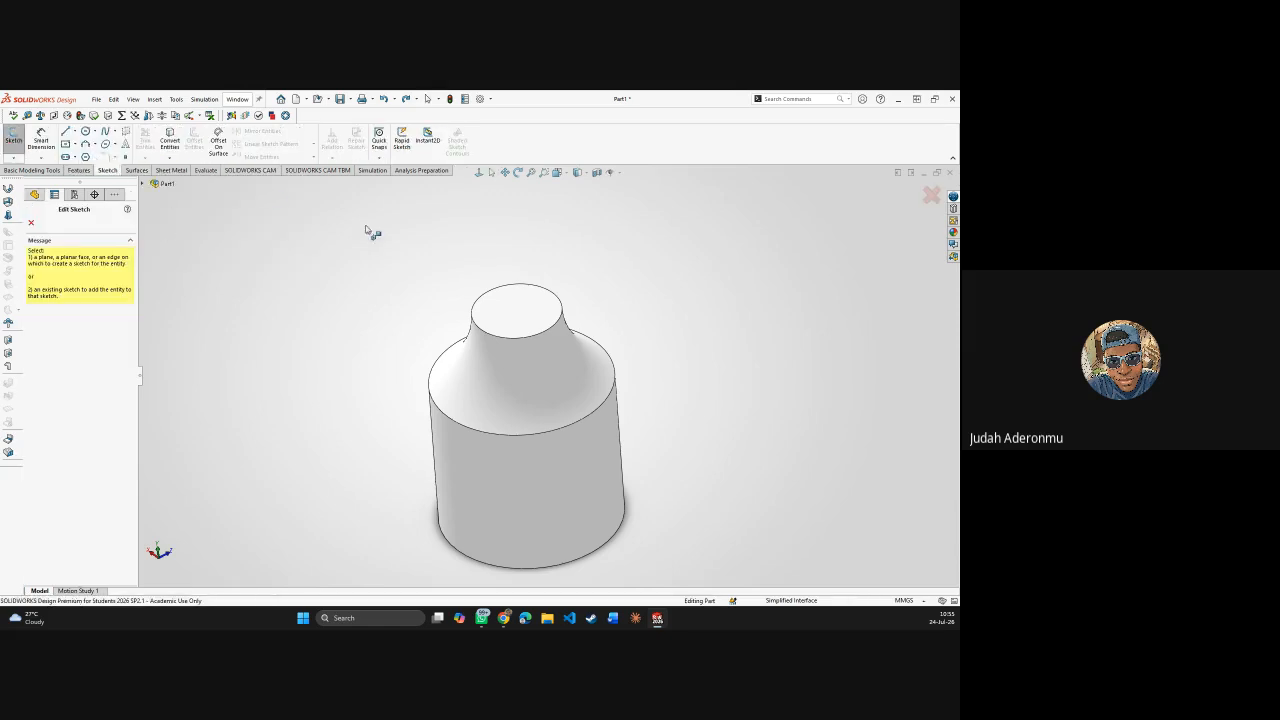
left_click(512, 310)
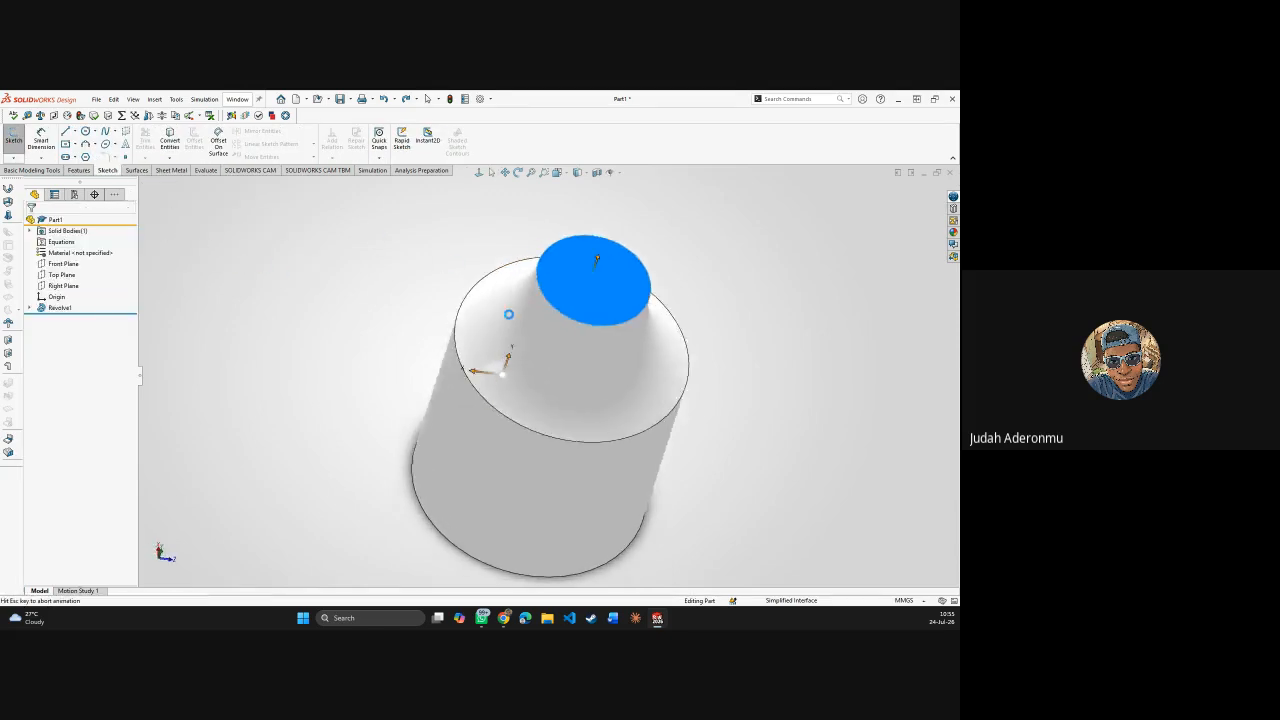
key("c")
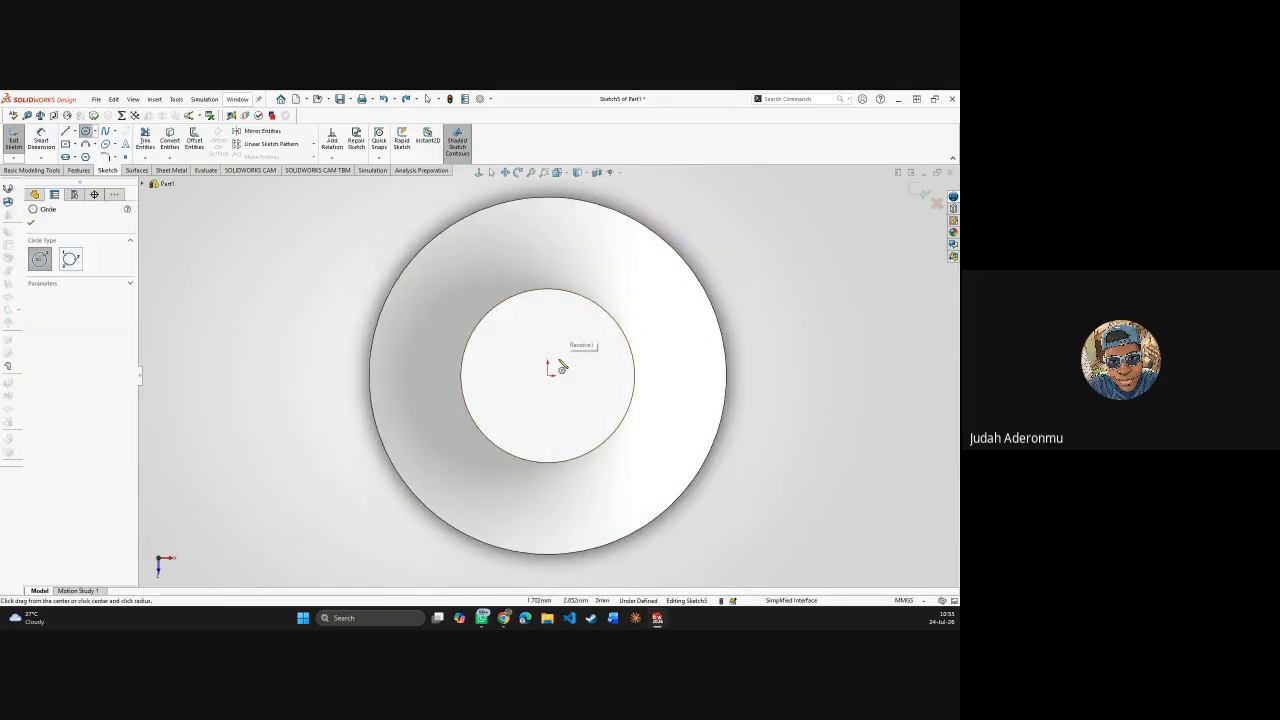
left_click(548, 376)
left_click(583, 414)
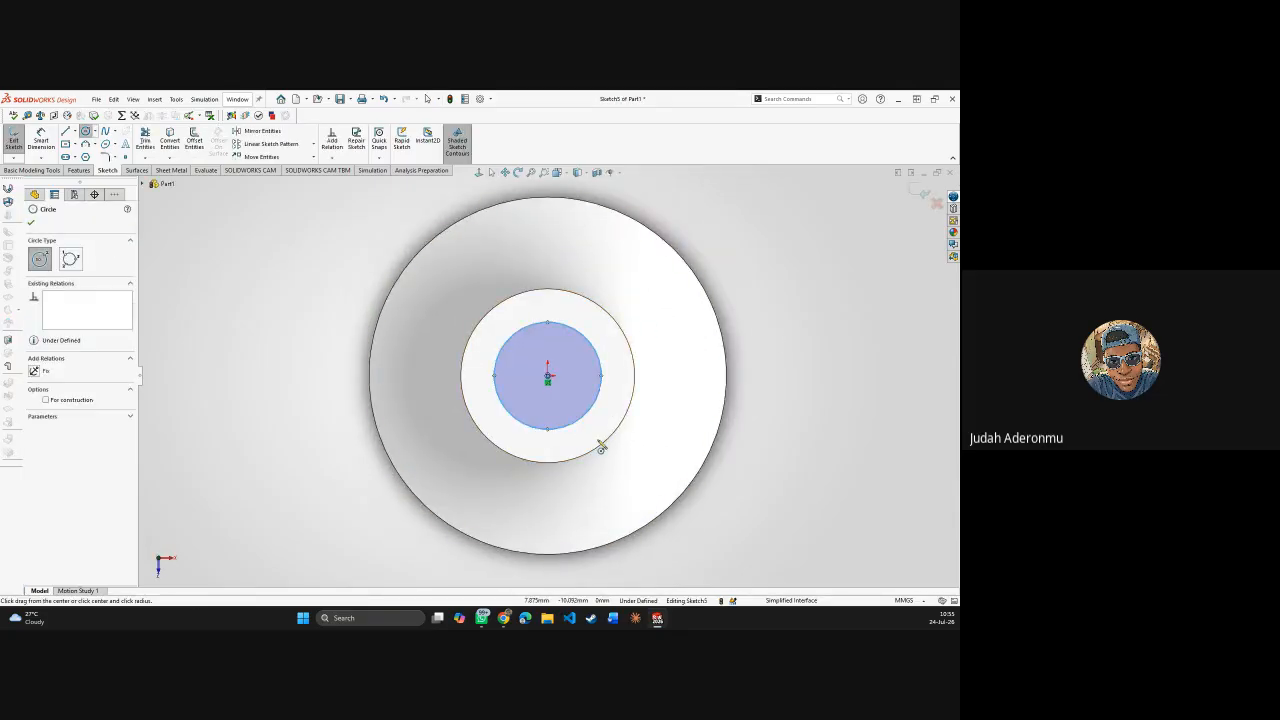
key("Escape")
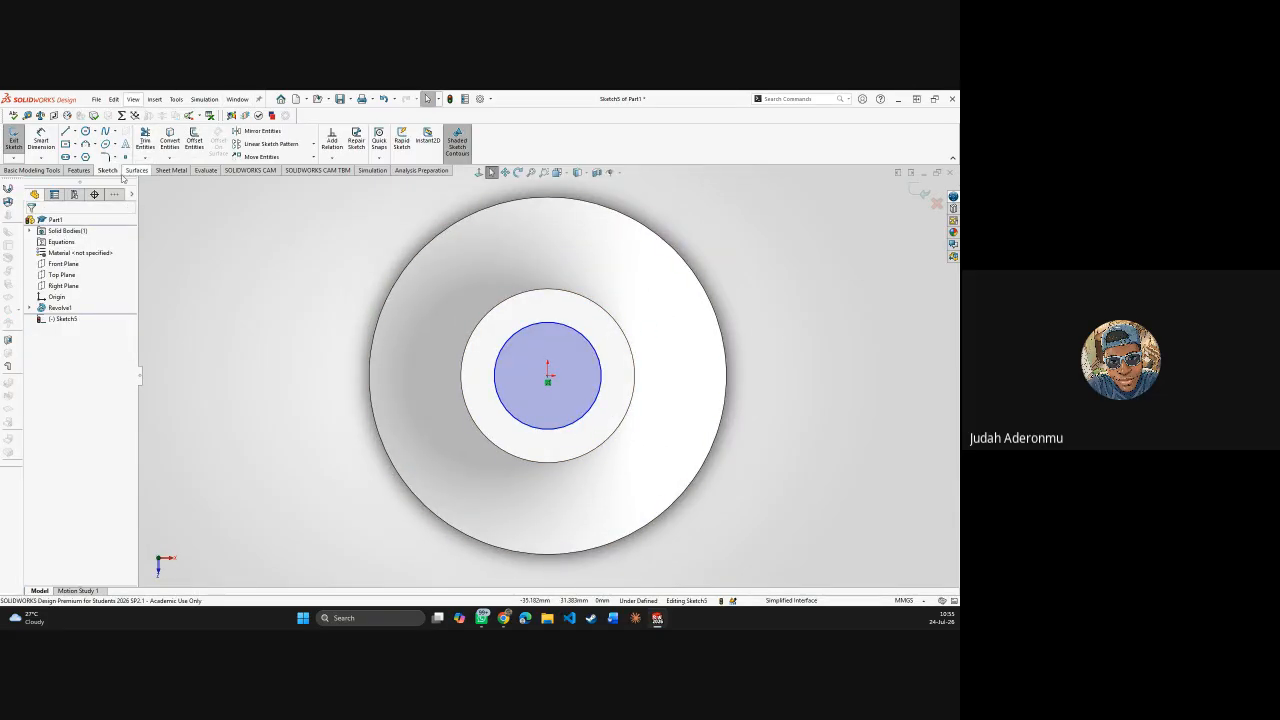
- Cut the circle down through the body with a blind Extruded Cut 81 mm deep
left_click(78, 170)
left_click(153, 138)
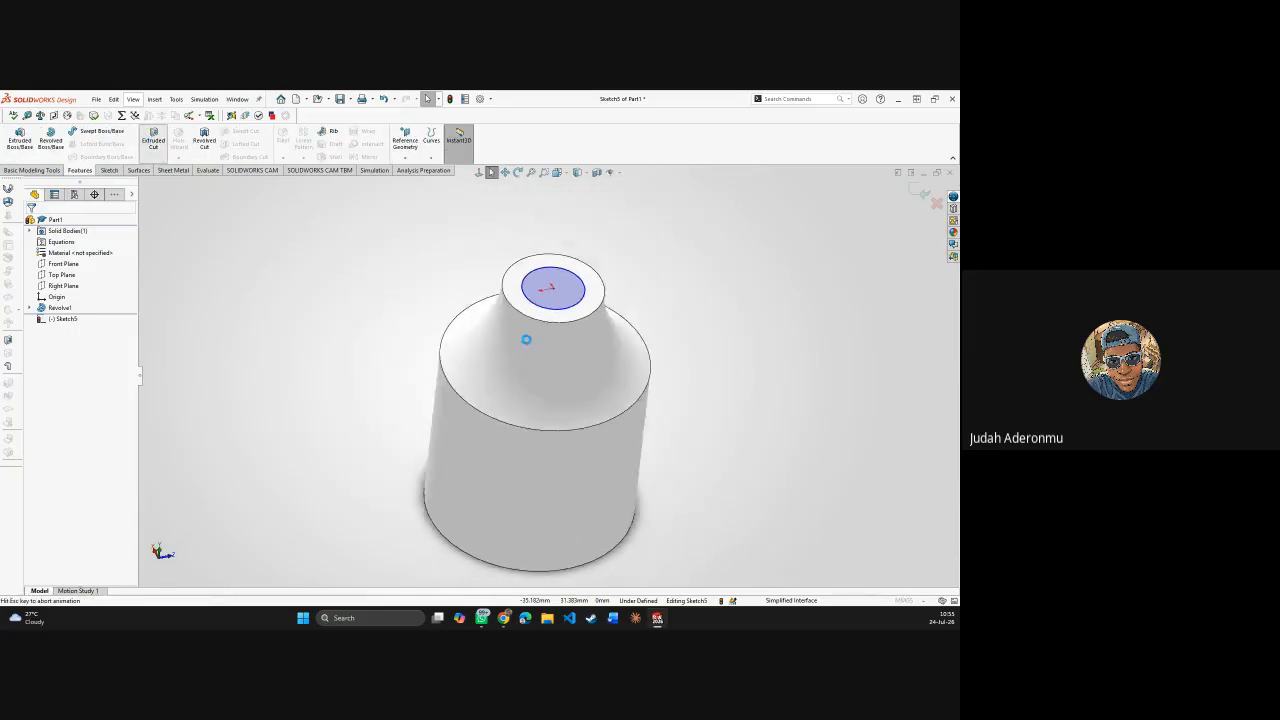
left_click_drag(515, 360, 532, 525)
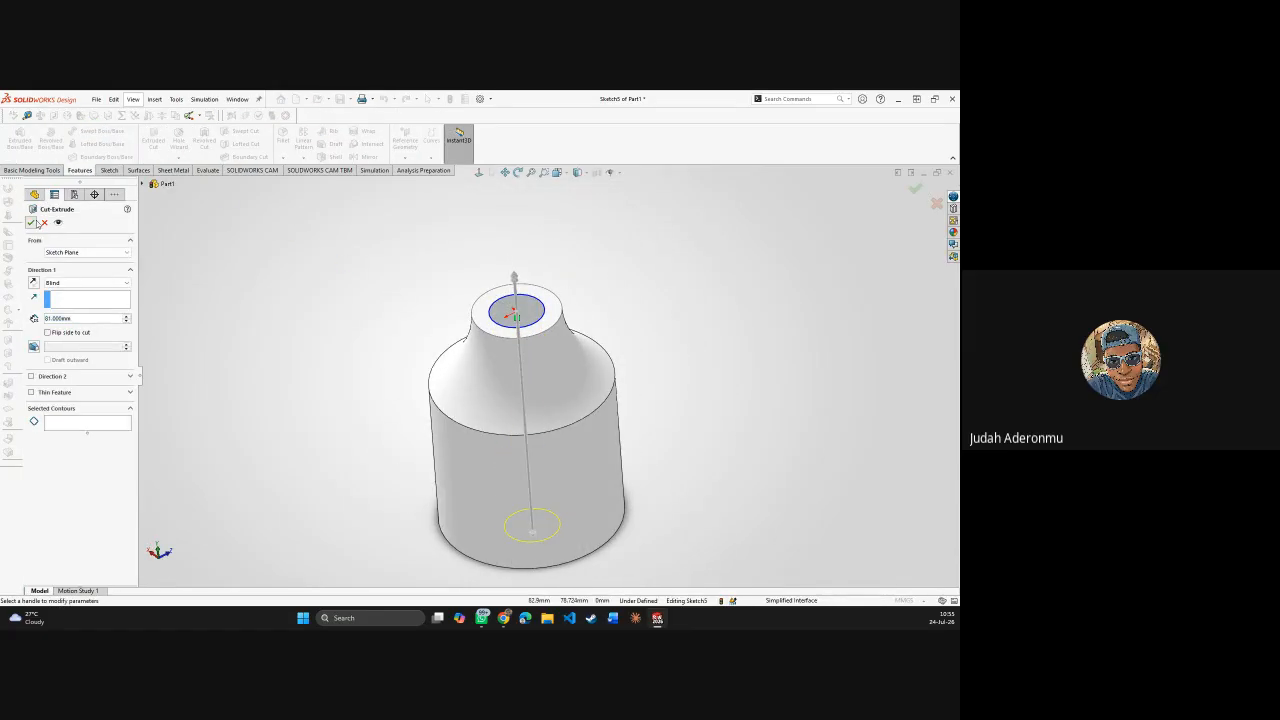
left_click(31, 222)
left_click(580, 213)
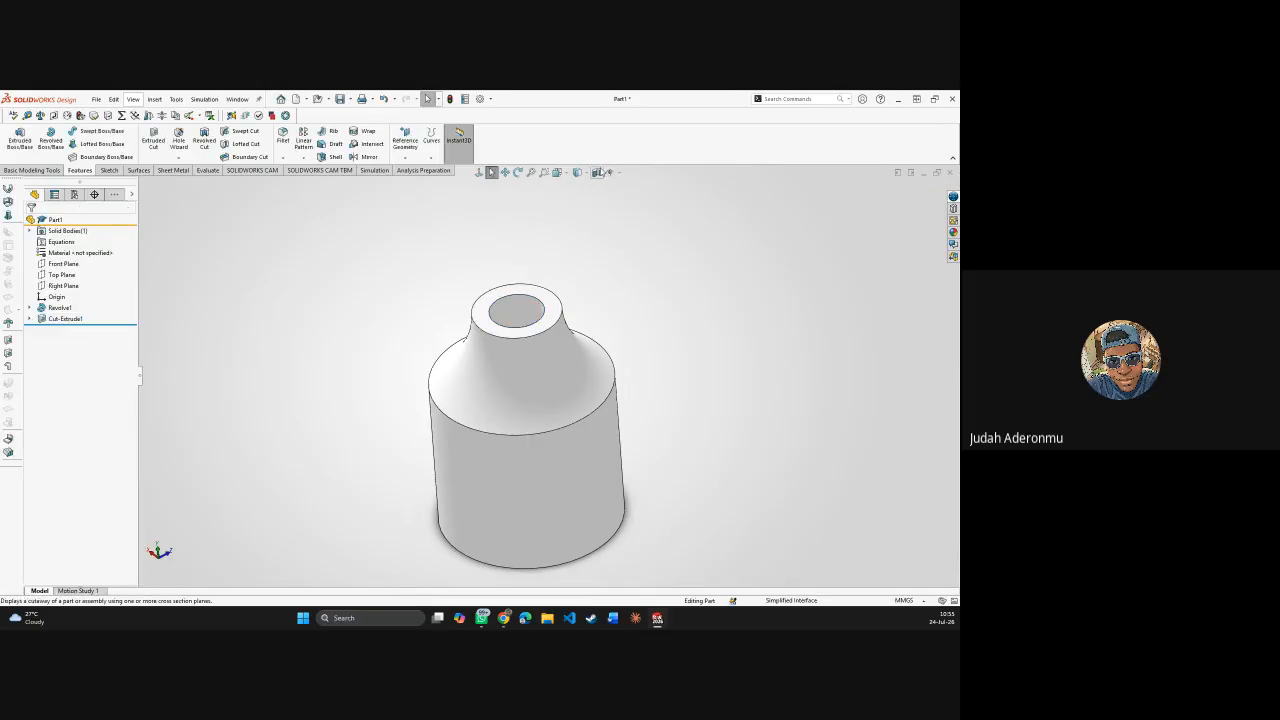
- Section the cut body along the Front Plane and examine the shape of the straight bore
left_click(597, 172)
middle_click_drag(602, 265, 434, 247)
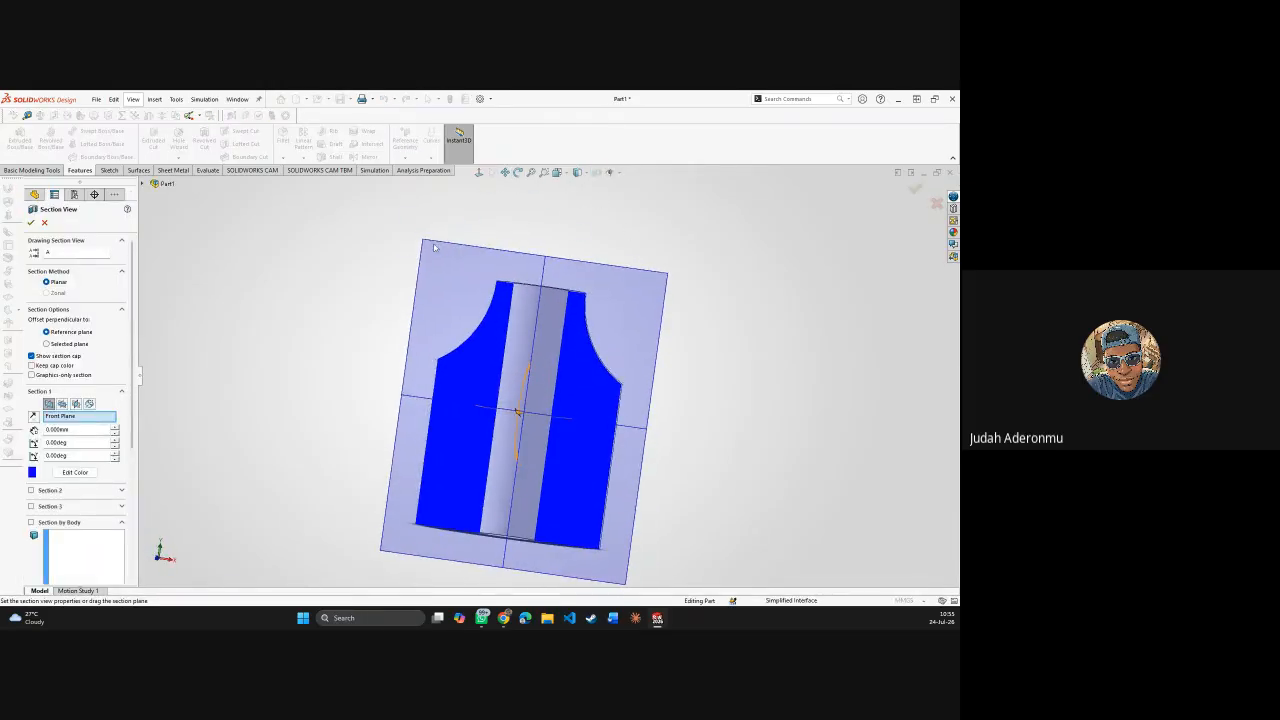
left_click(32, 223)
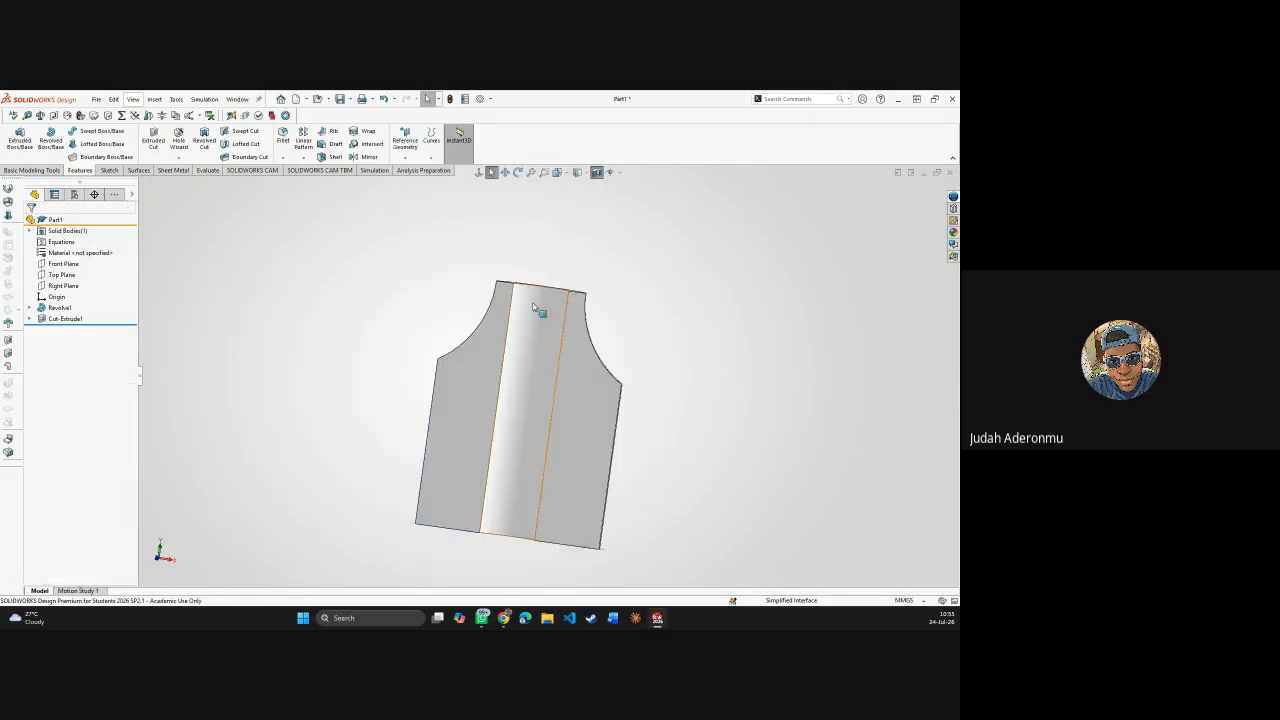
mouse_move(509, 461)
middle_mouse_down()
mouse_move(457, 360)
mouse_move(460, 437)
mouse_move(523, 473)
middle_mouse_up()
key("Escape")
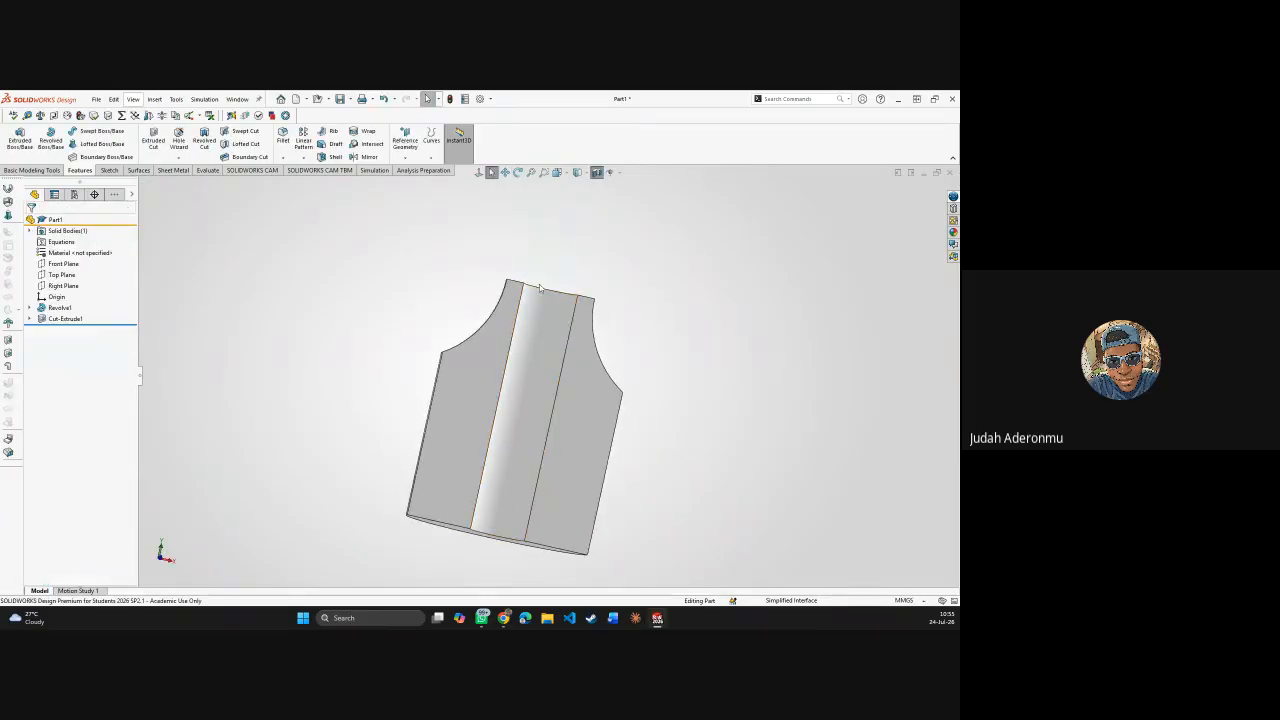
mouse_move(527, 355)
middle_mouse_down()
mouse_move(586, 371)
mouse_move(562, 296)
mouse_move(513, 344)
mouse_move(548, 346)
middle_mouse_up()
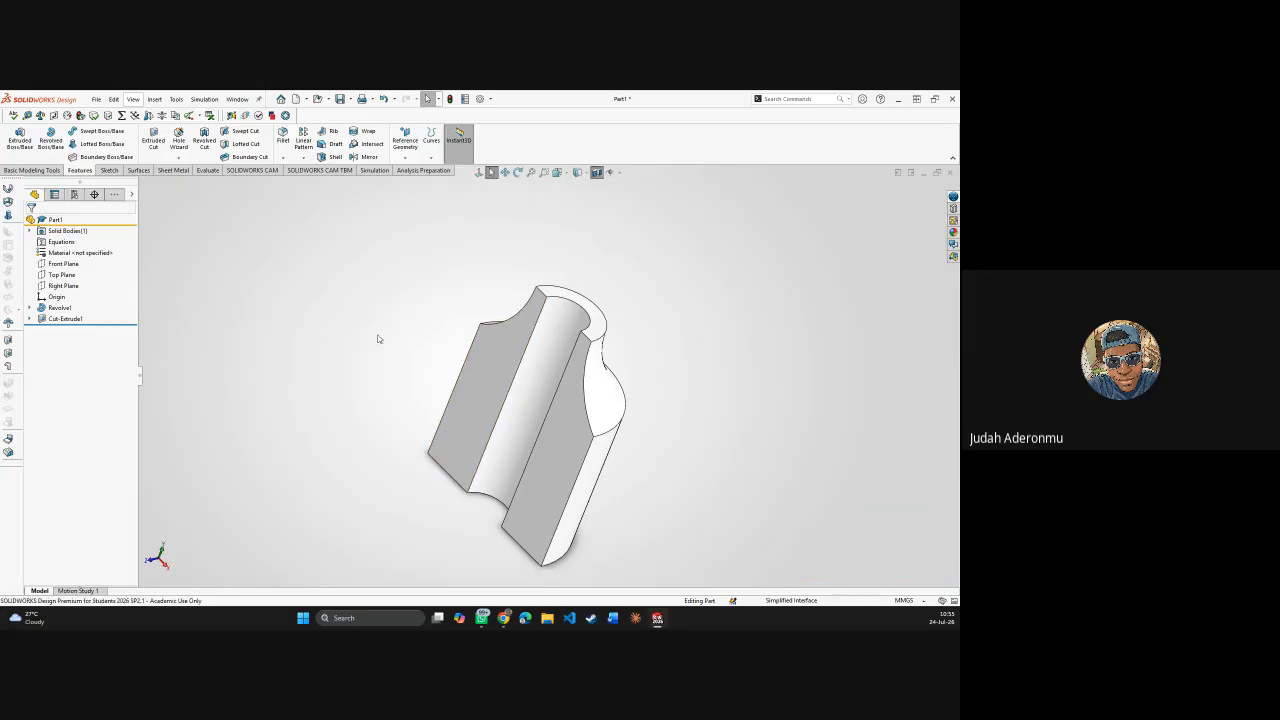
- Undo the extruded cut and its circle sketch, and turn off the section view
key("ctrl+z")
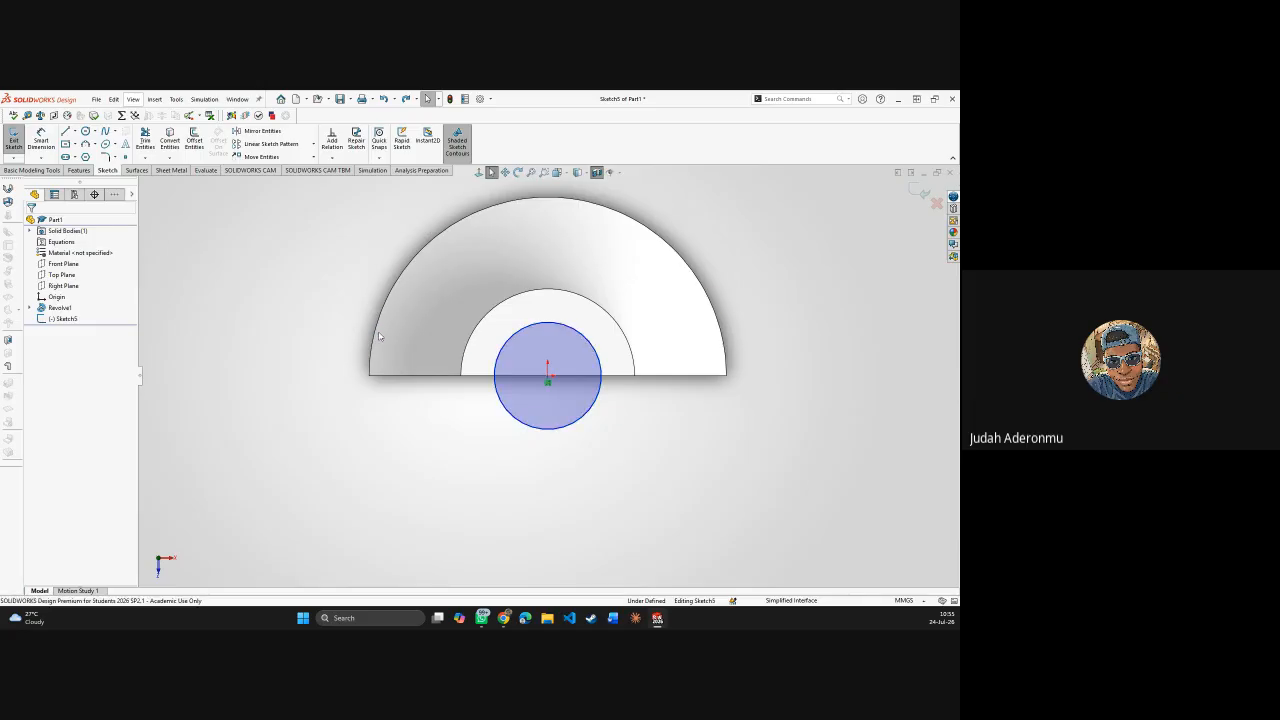
key("ctrl+z")
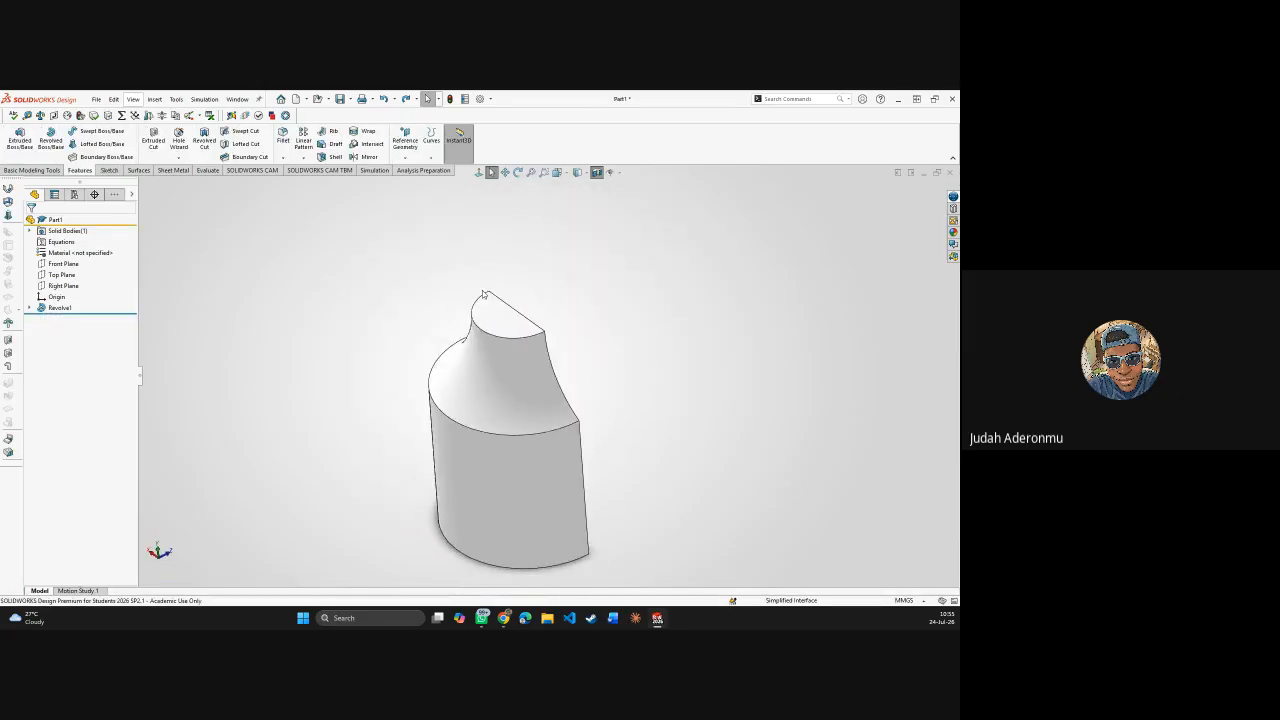
left_click(597, 172)
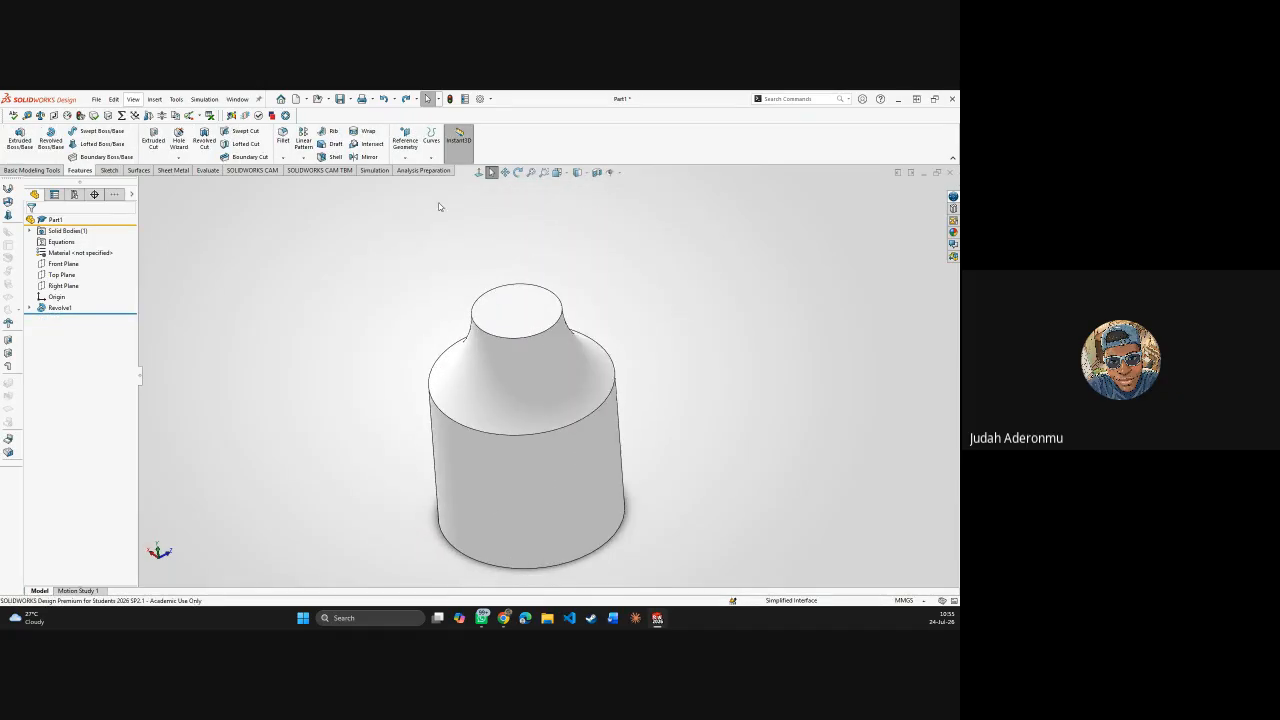
- Shell the revolved body with a 3 mm wall thickness, removing the flat top face of the neck
left_click(335, 157)
left_click(515, 312)
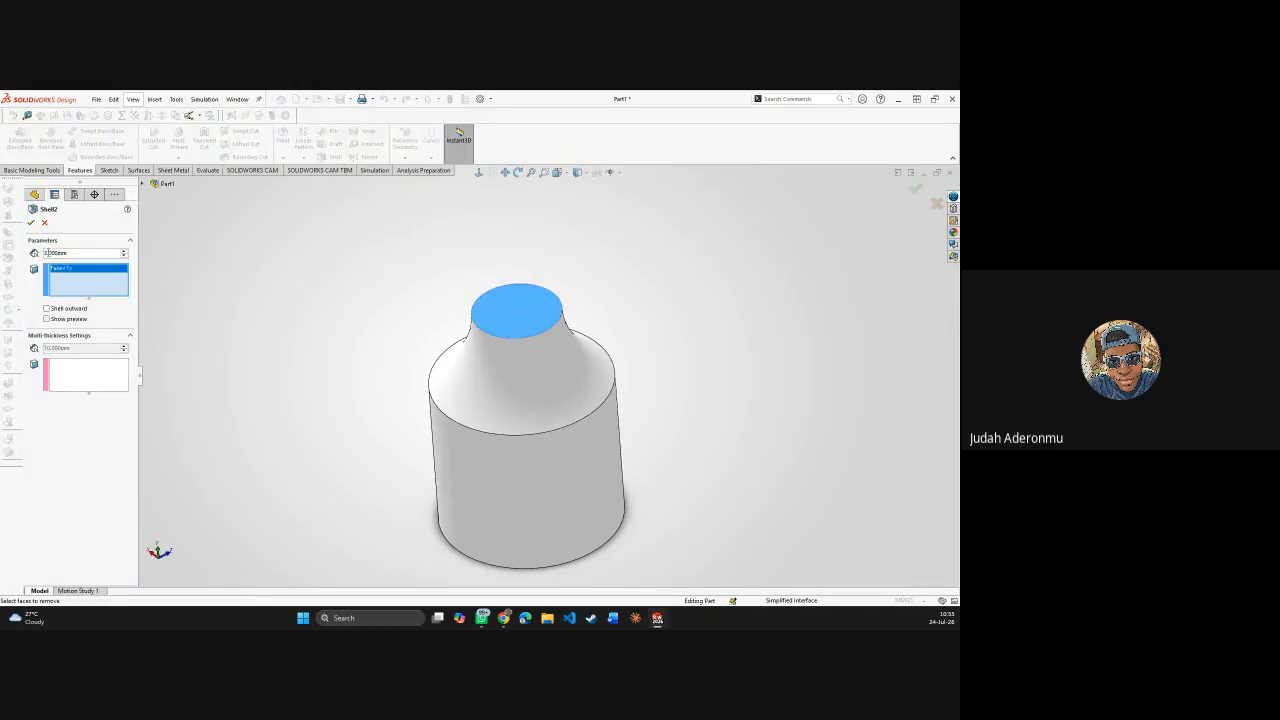
left_click(30, 223)
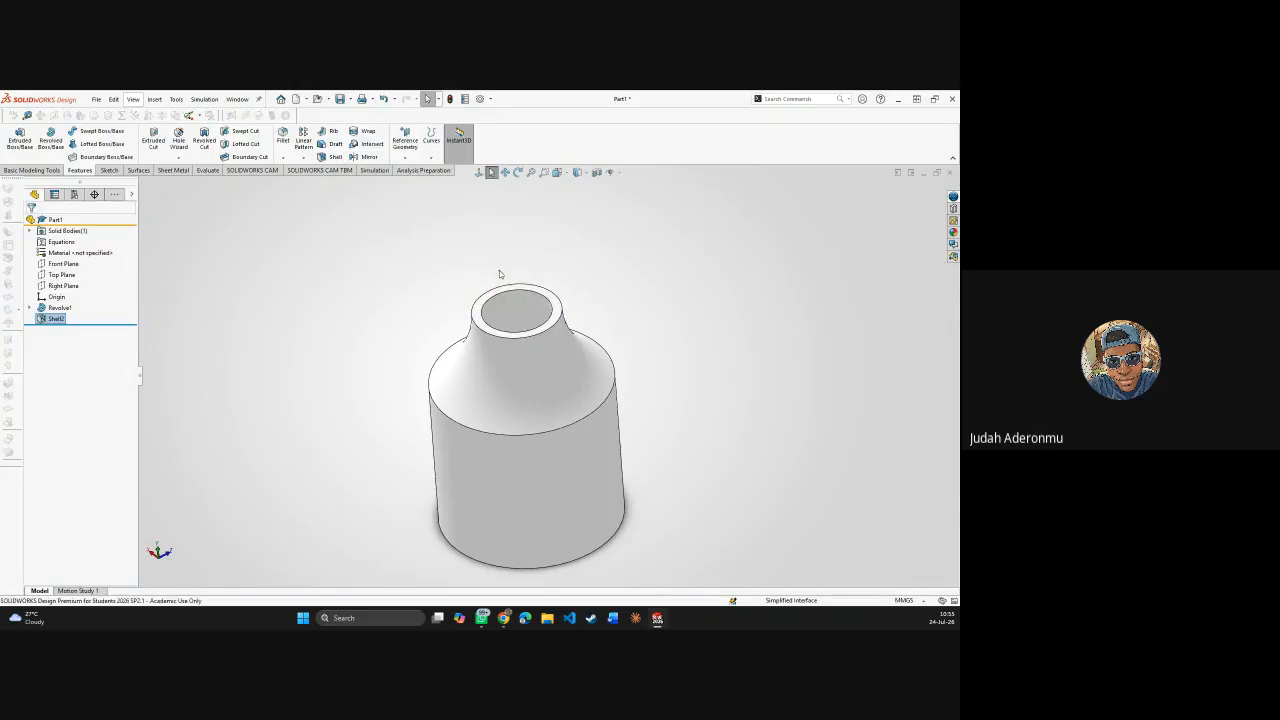
- Section the bottle along the Front Plane and examine how the cavity follows its outer shape
left_click(597, 172)
middle_click_drag(641, 329, 483, 343)
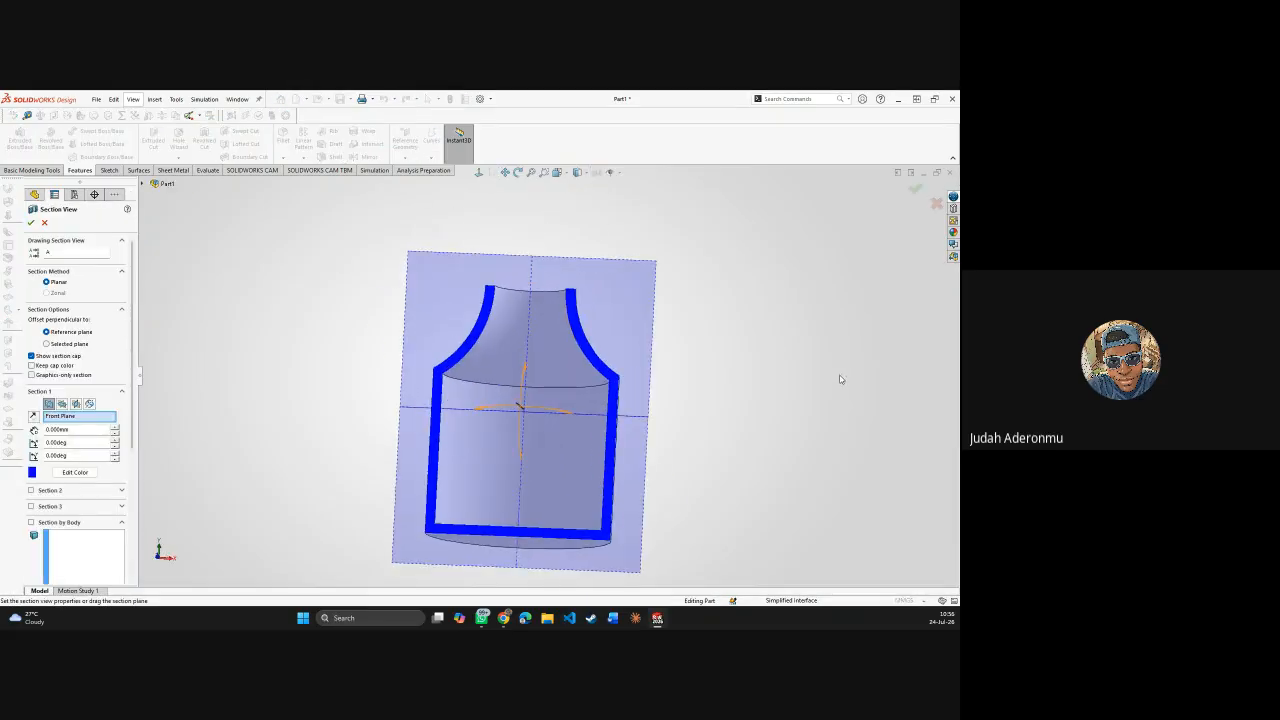
left_click(30, 223)
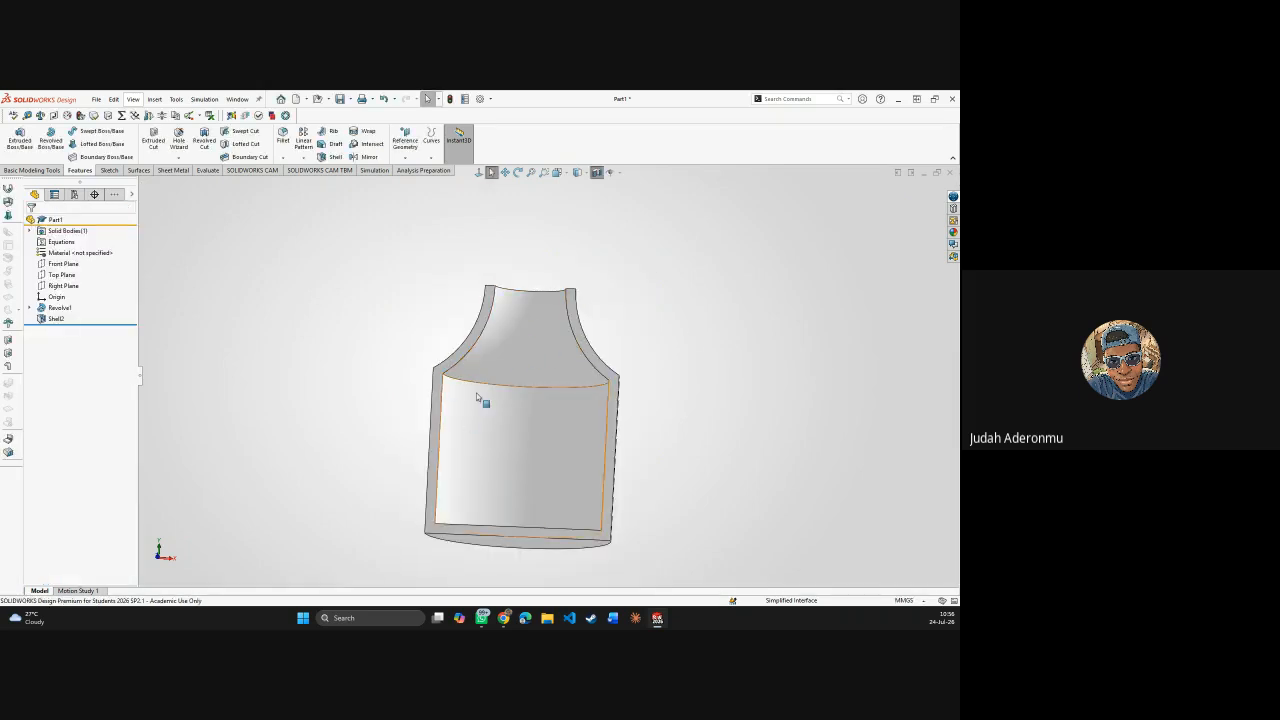
middle_click_drag(478, 398, 609, 463)
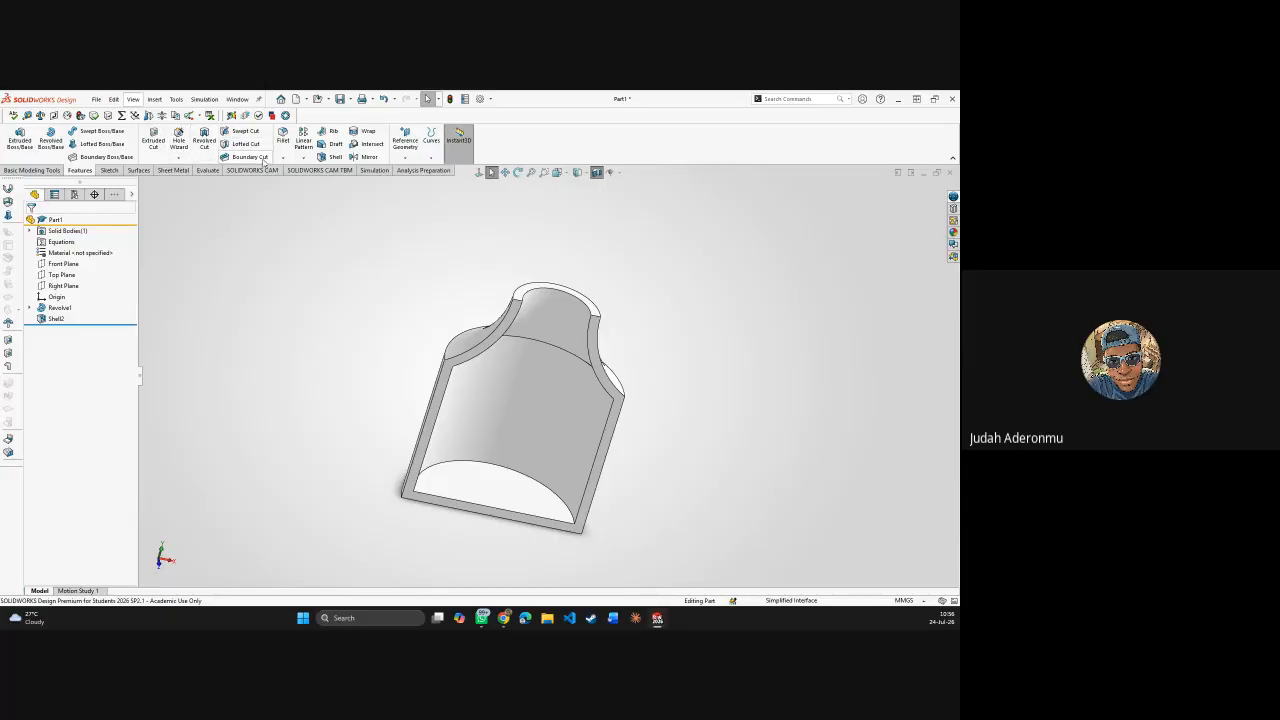
- Turn off the section view of the shelled bottle
left_click(598, 175)
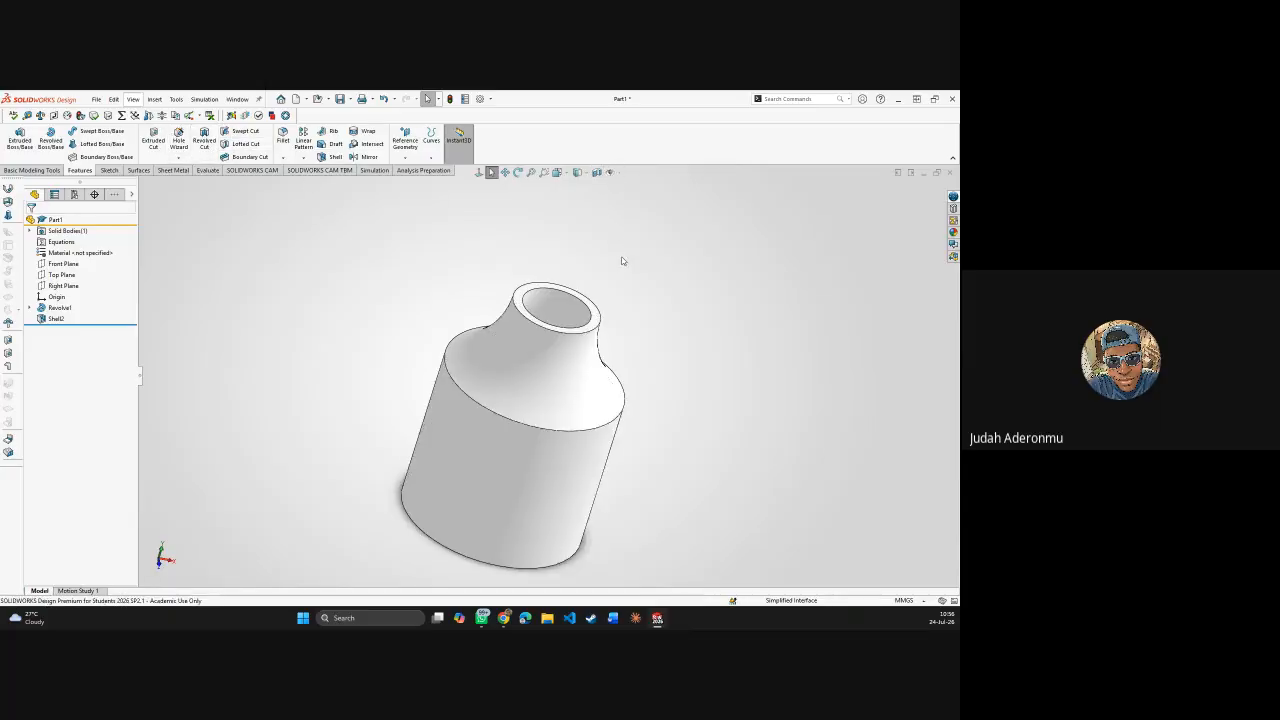
mouse_move(641, 266)
middle_mouse_down()
mouse_move(612, 284)
mouse_move(618, 263)
middle_mouse_up()
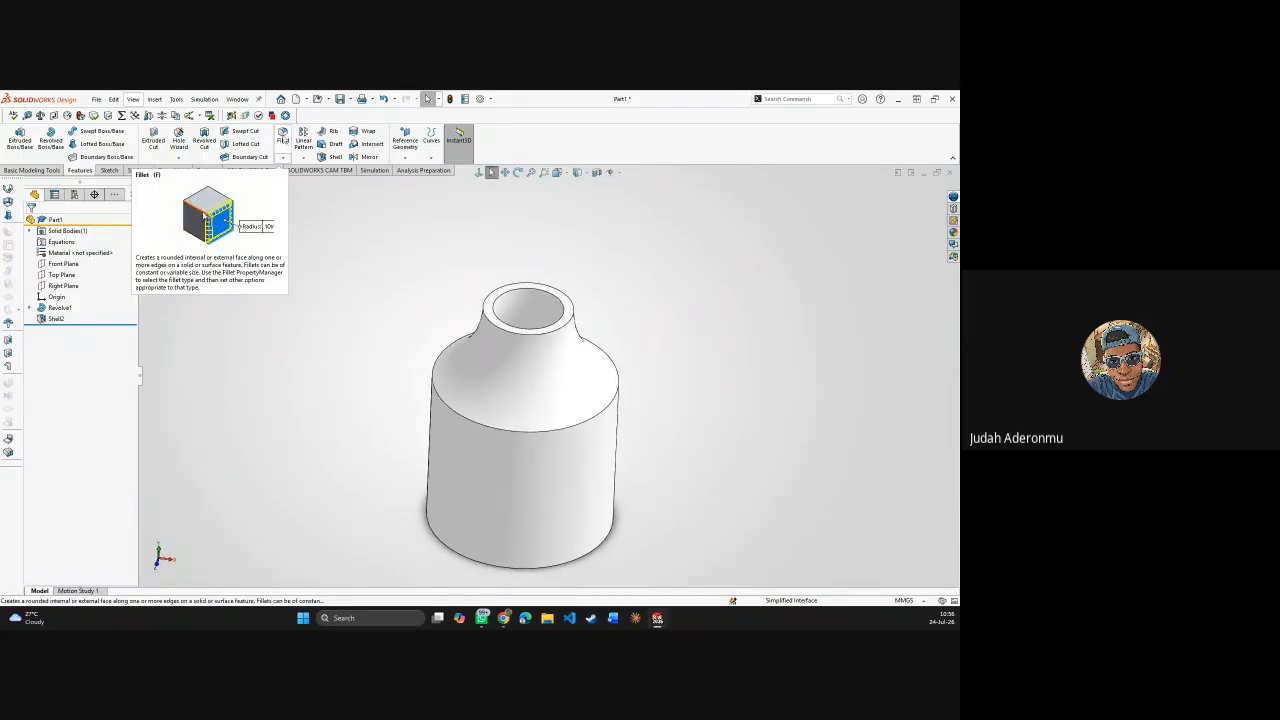
- Fillet the bottle's shoulder edge and the outer rim of the neck with a 2 mm radius
left_click(282, 138)
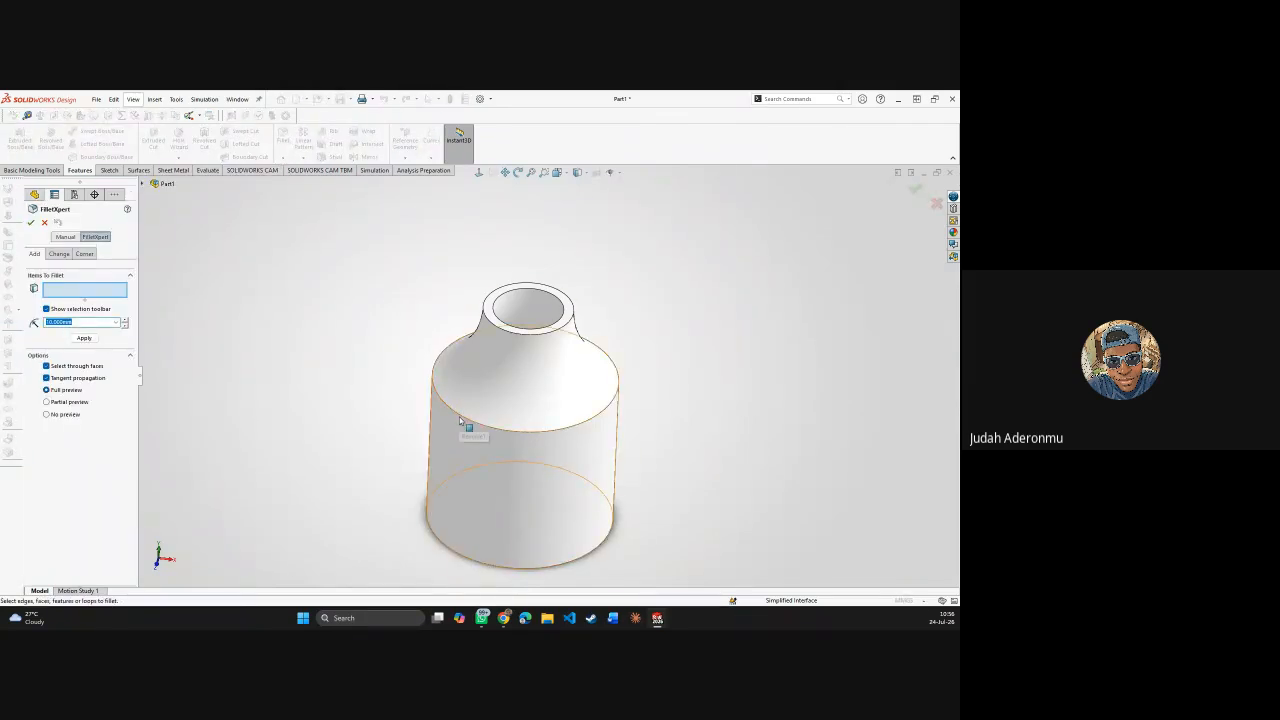
middle_click_drag(460, 421, 595, 345)
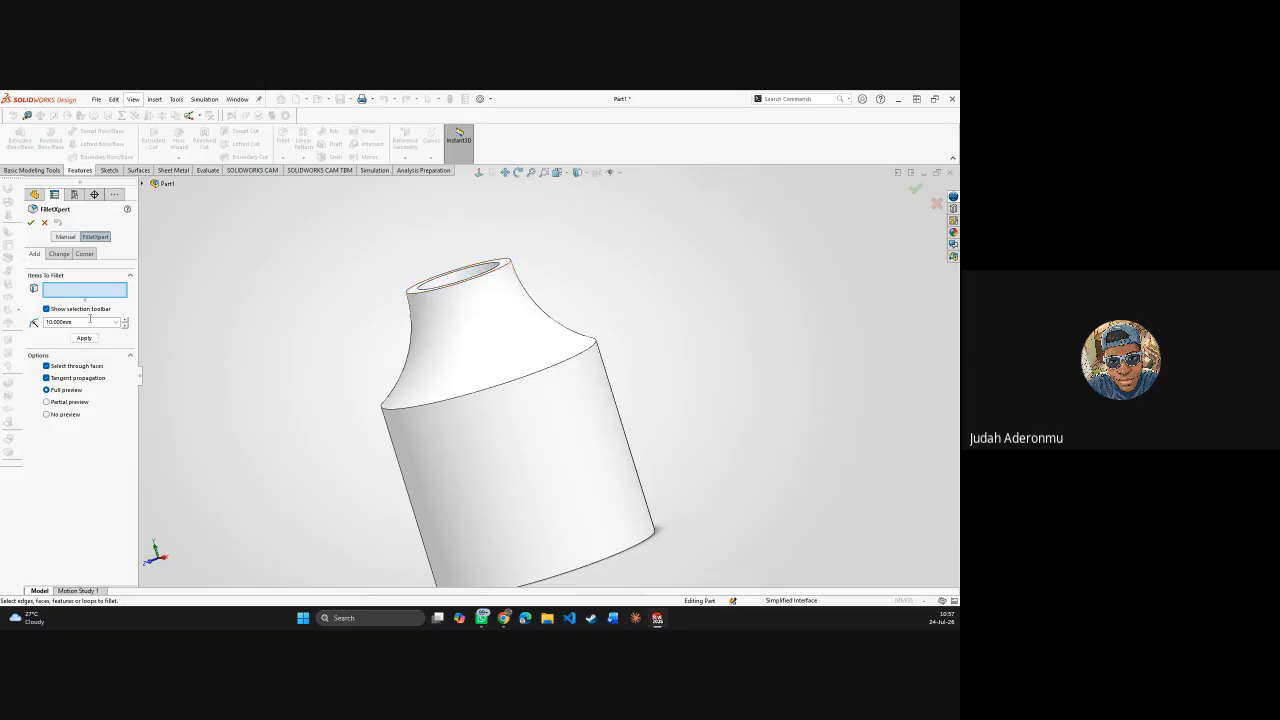
left_click(592, 345)
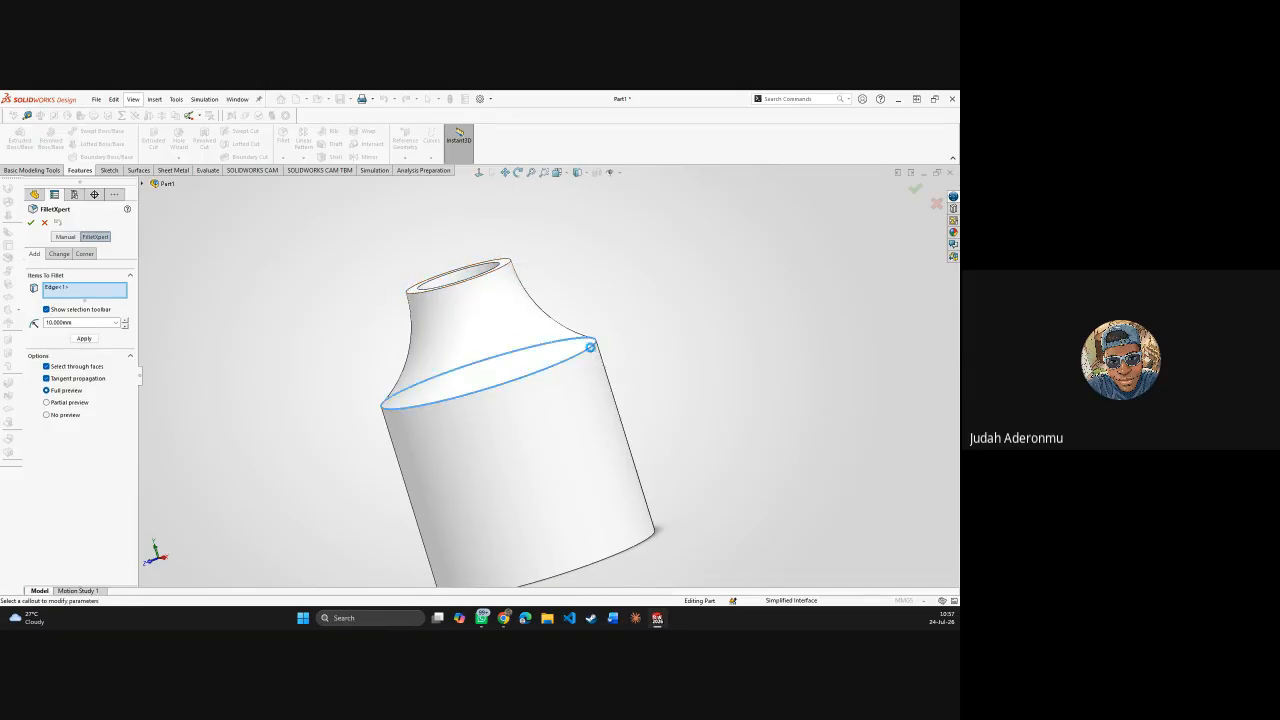
left_click(487, 282)
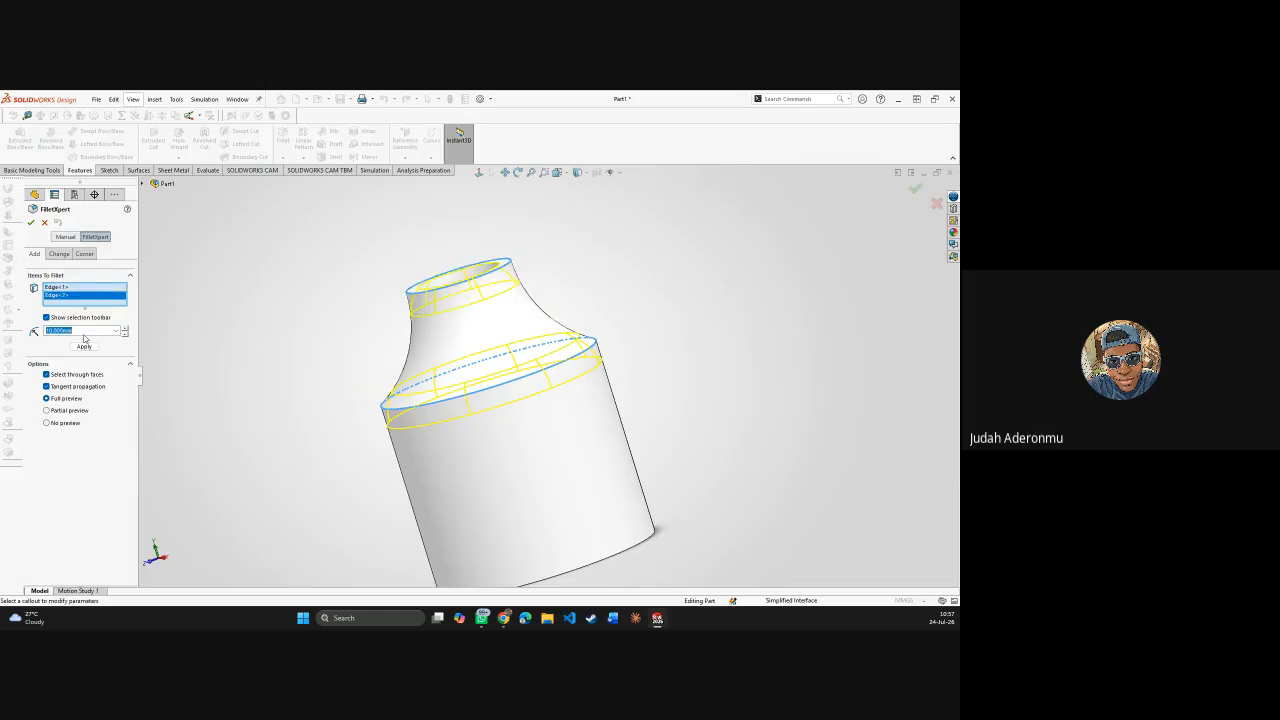
left_click(47, 331)
type("2")
left_click(80, 347)
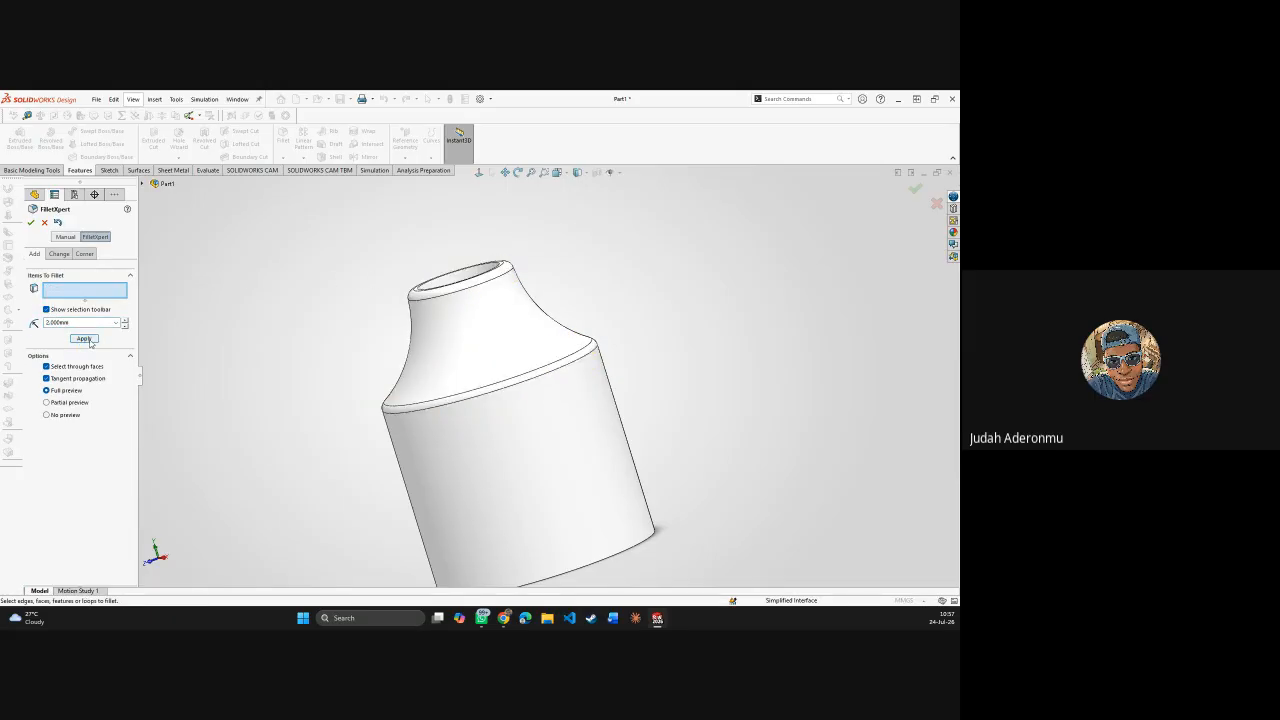
middle_click_drag(308, 351, 374, 360)
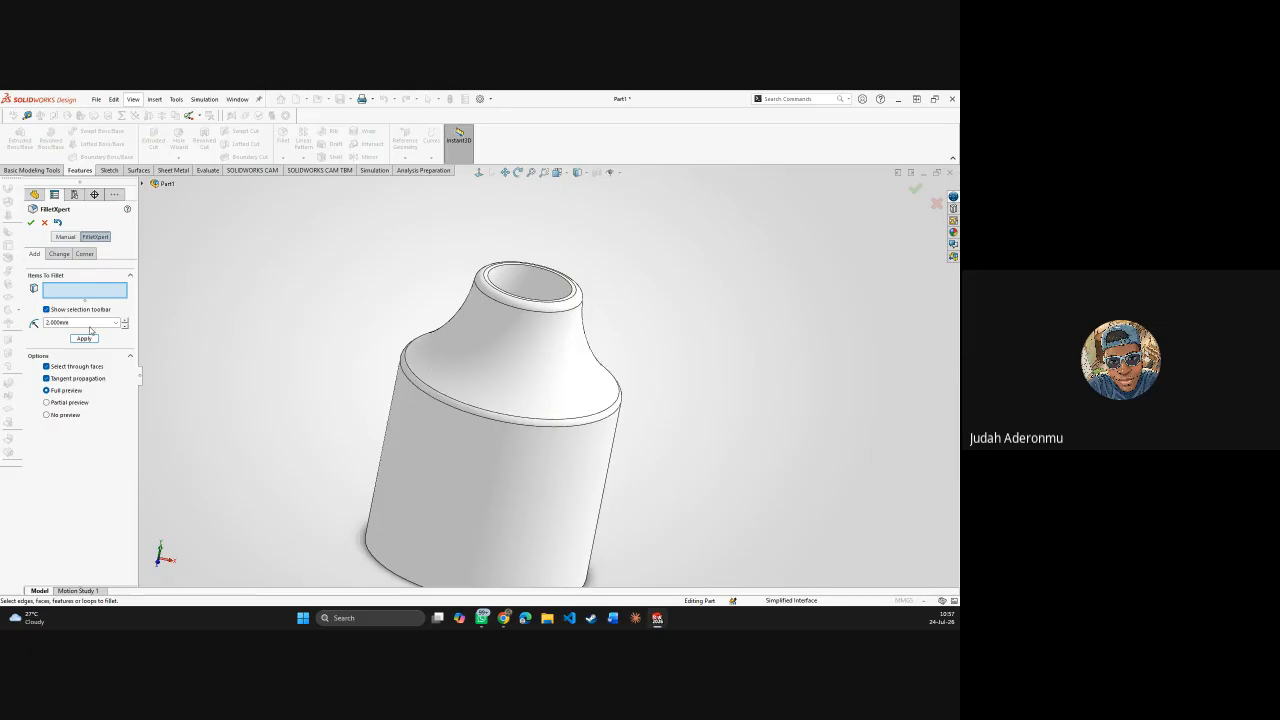
- Try to apply a 0.5 mm fillet radius with FilletXpert, and close the tool
left_click_drag(73, 324, 1, 333)
type("0")
left_click(84, 338)
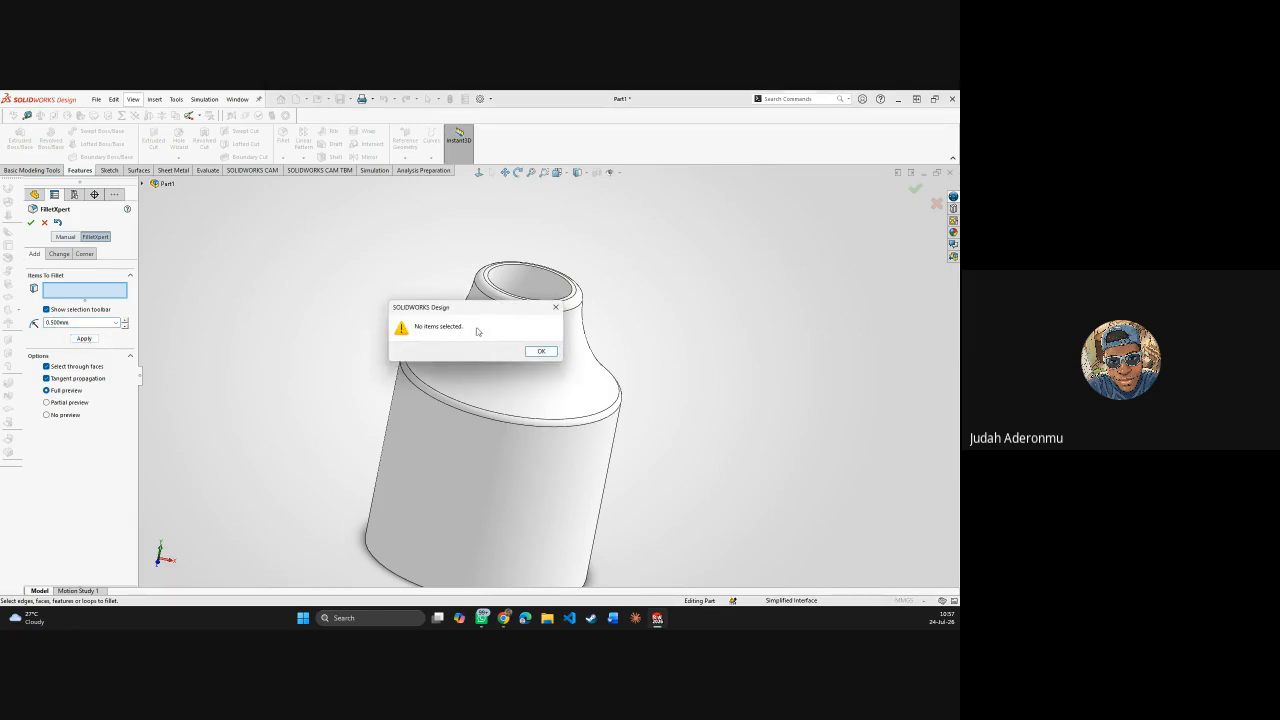
left_click(541, 351)
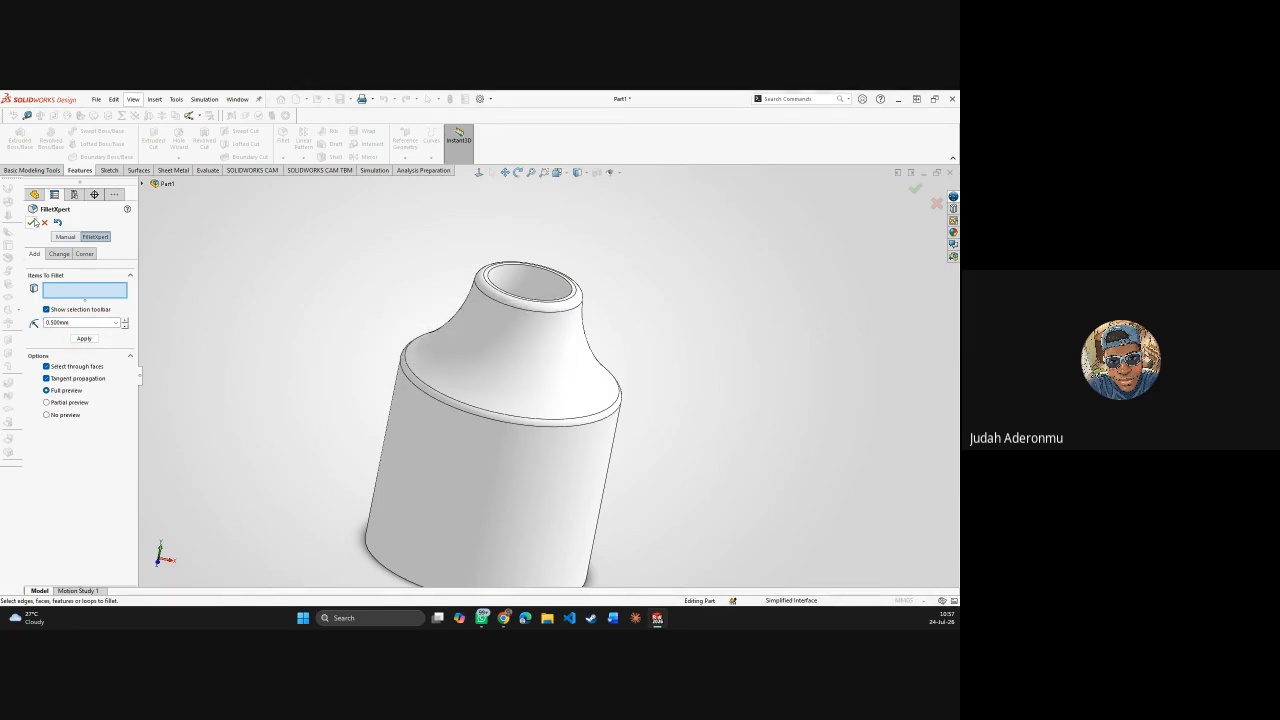
left_click(32, 222)
- Edit the shoulder and neck fillet to set its radius to 0.2 mm
right_click(55, 330)
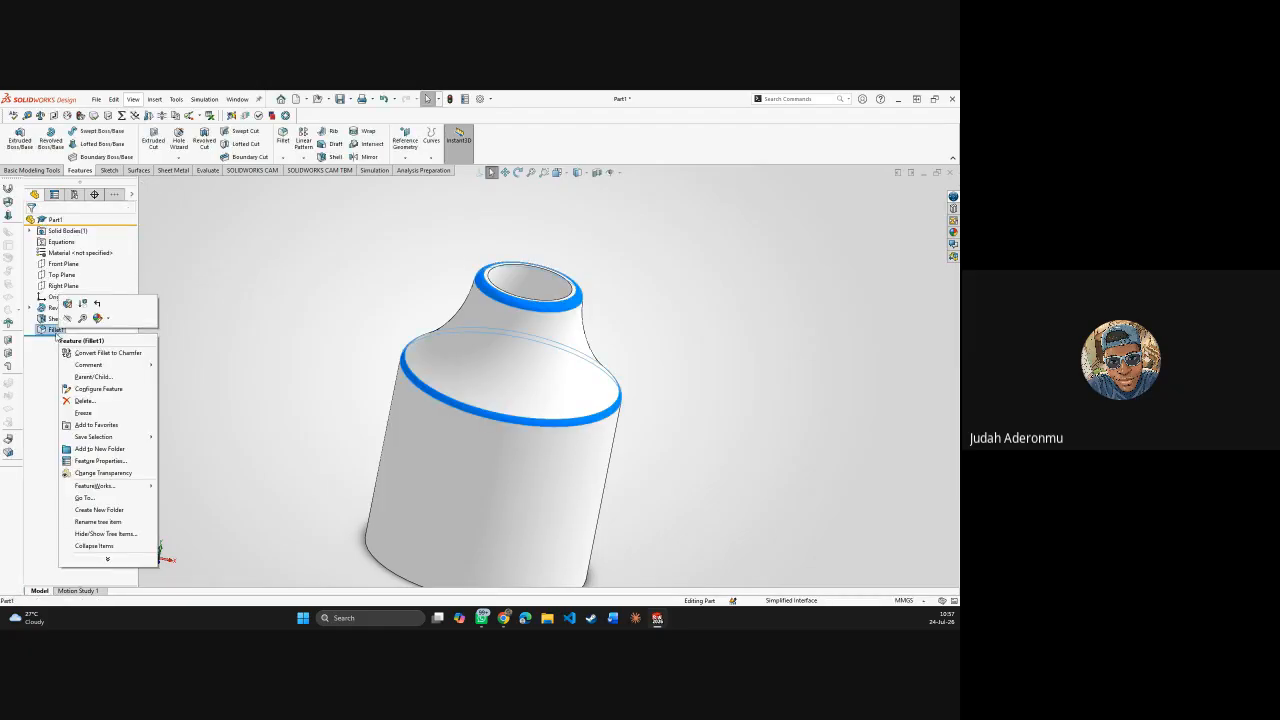
left_click(67, 303)
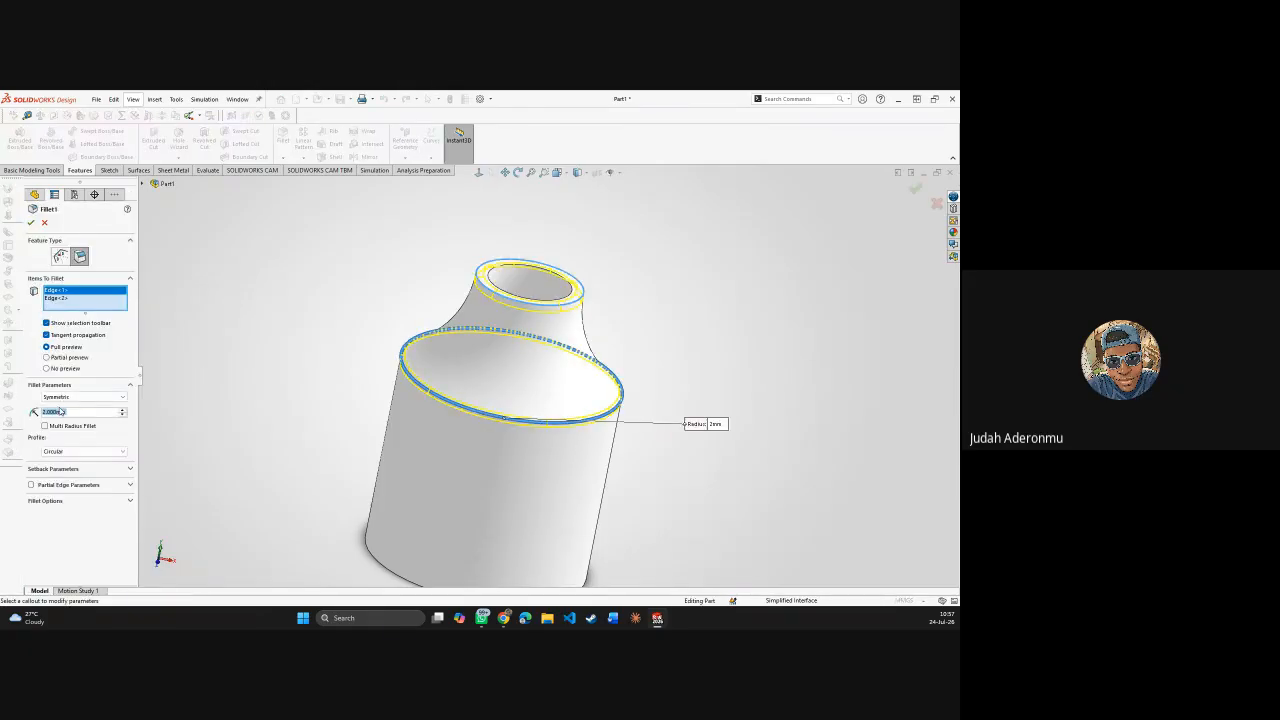
type("0.2mm")
key("Return")
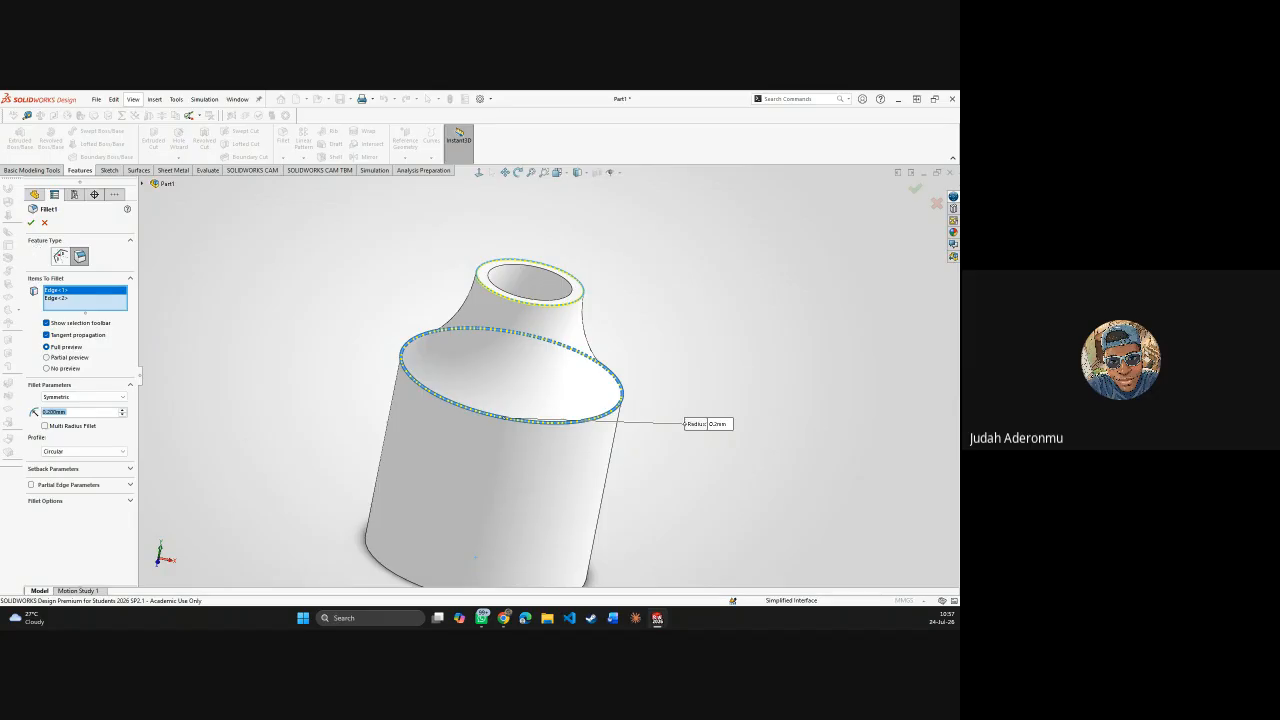
left_click(31, 222)
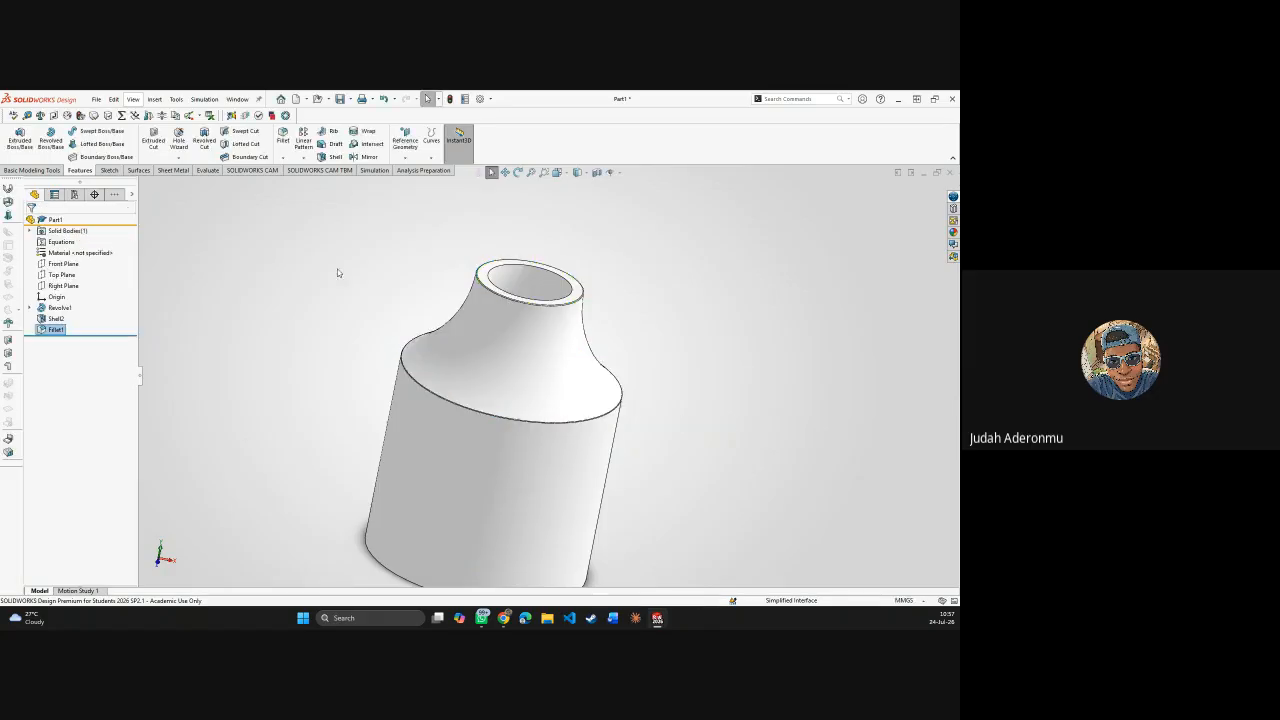
mouse_move(620, 289)
middle_mouse_down()
mouse_move(555, 270)
mouse_move(594, 234)
mouse_move(622, 278)
middle_mouse_up()
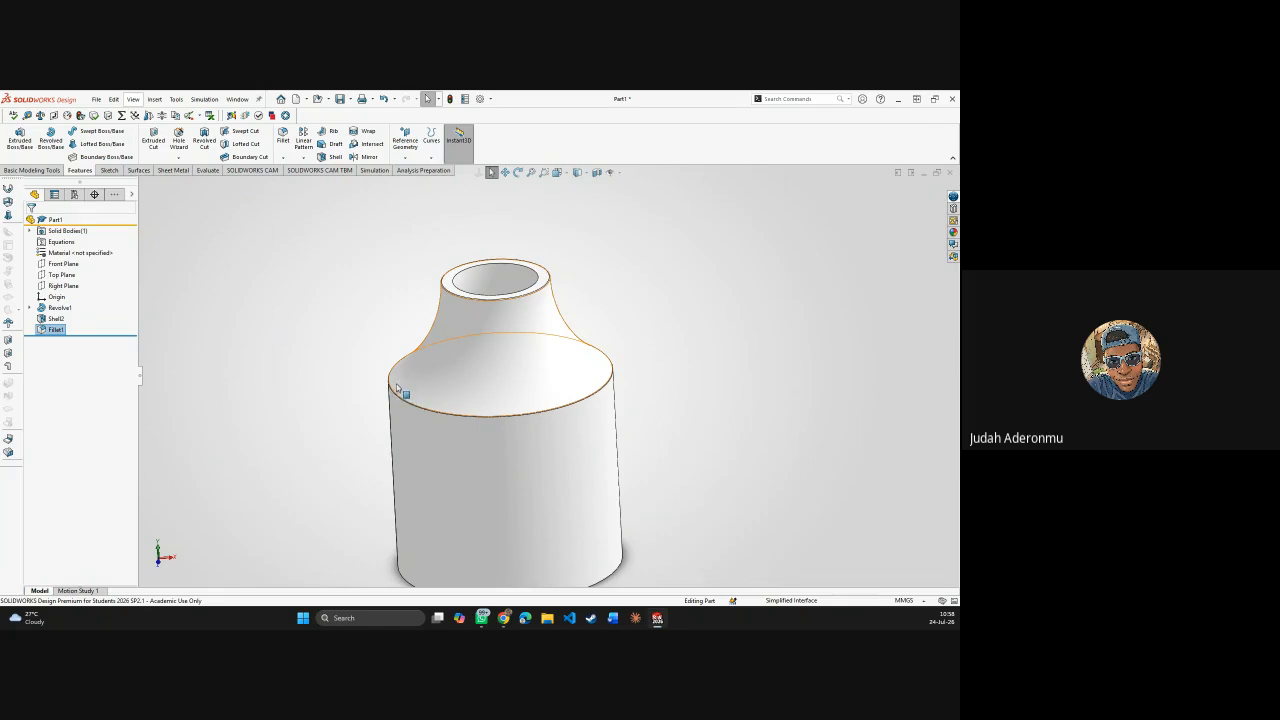
- Delete the fillet and the shell features, leaving only the solid revolved body
left_click(44, 332)
key("Delete")
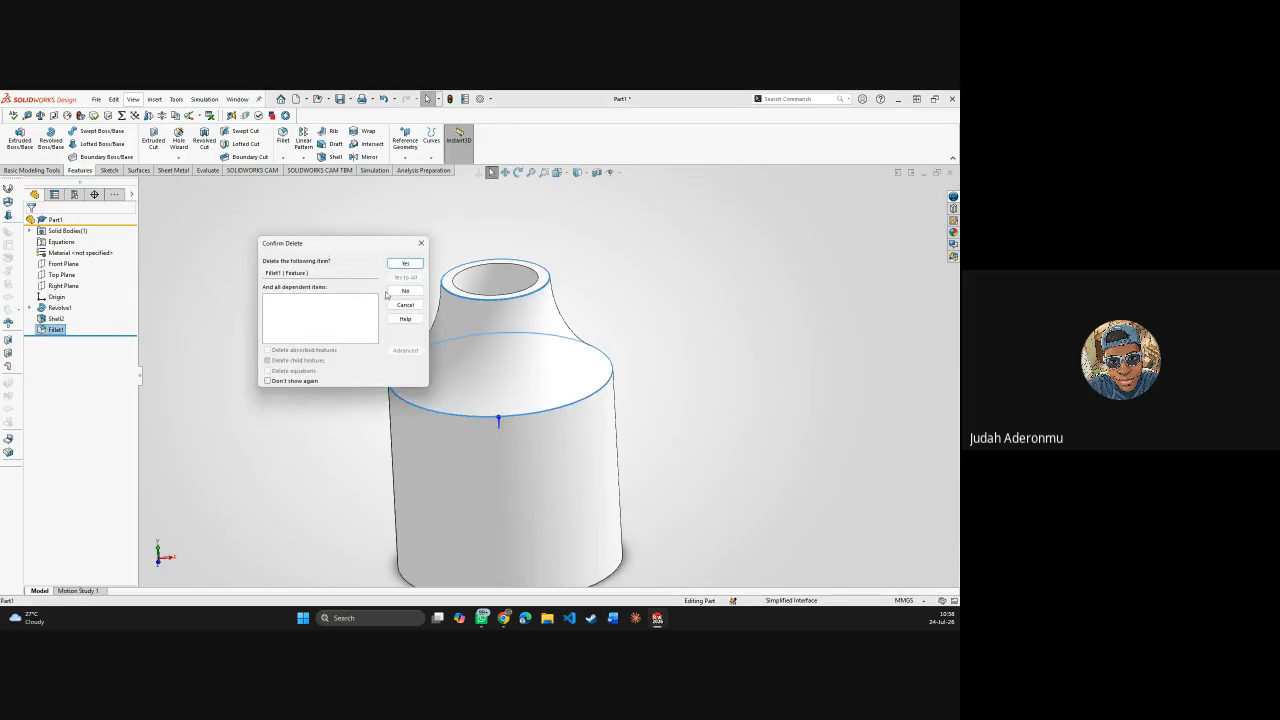
left_click(405, 265)
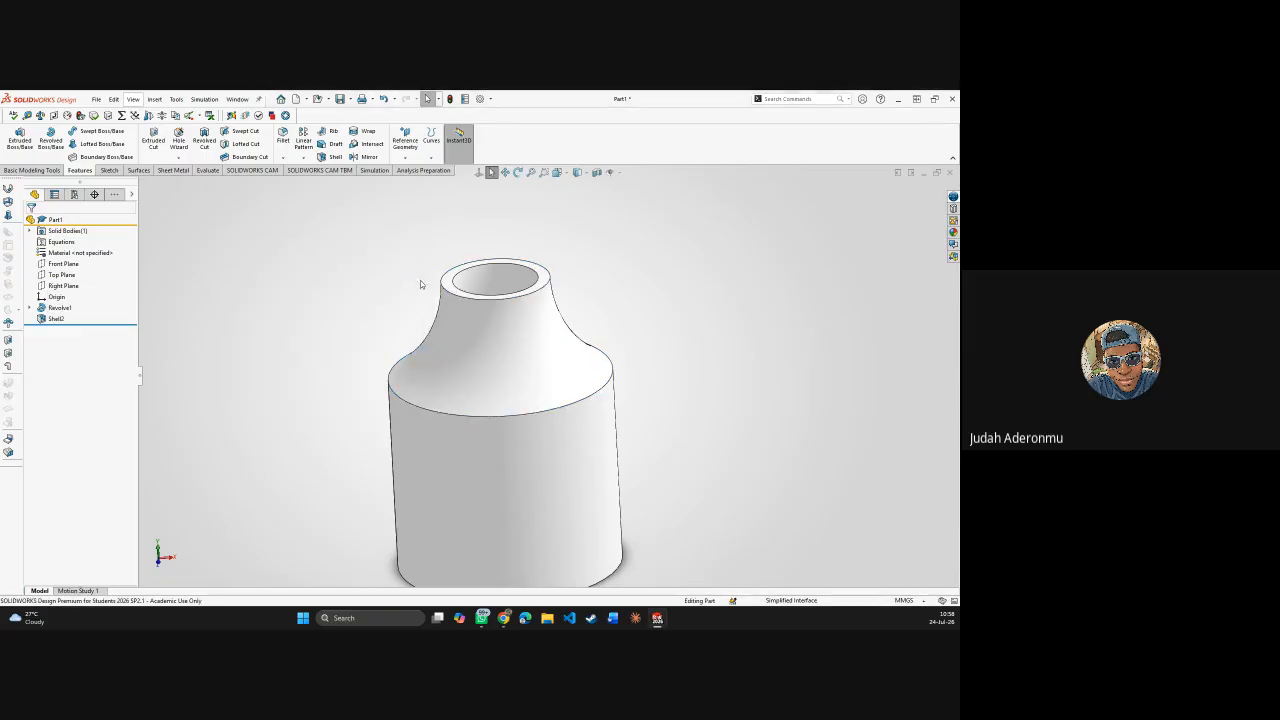
left_click(50, 320)
key("Delete")
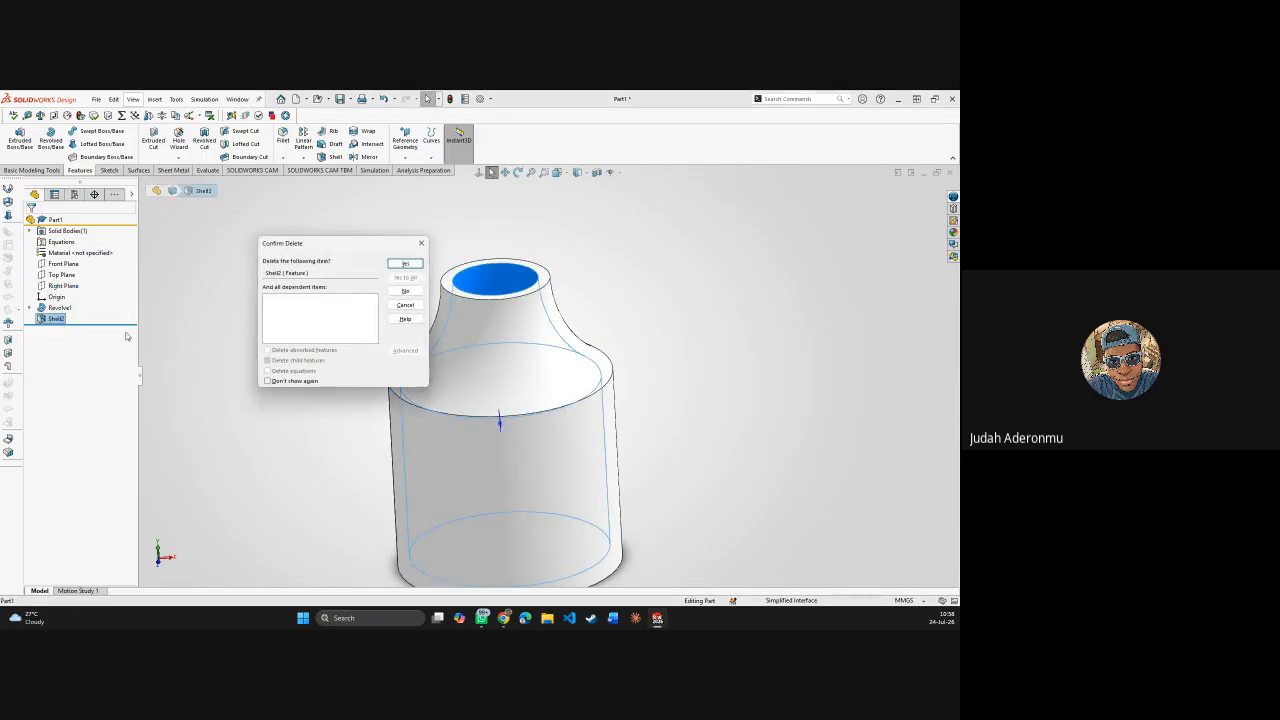
left_click(418, 265)
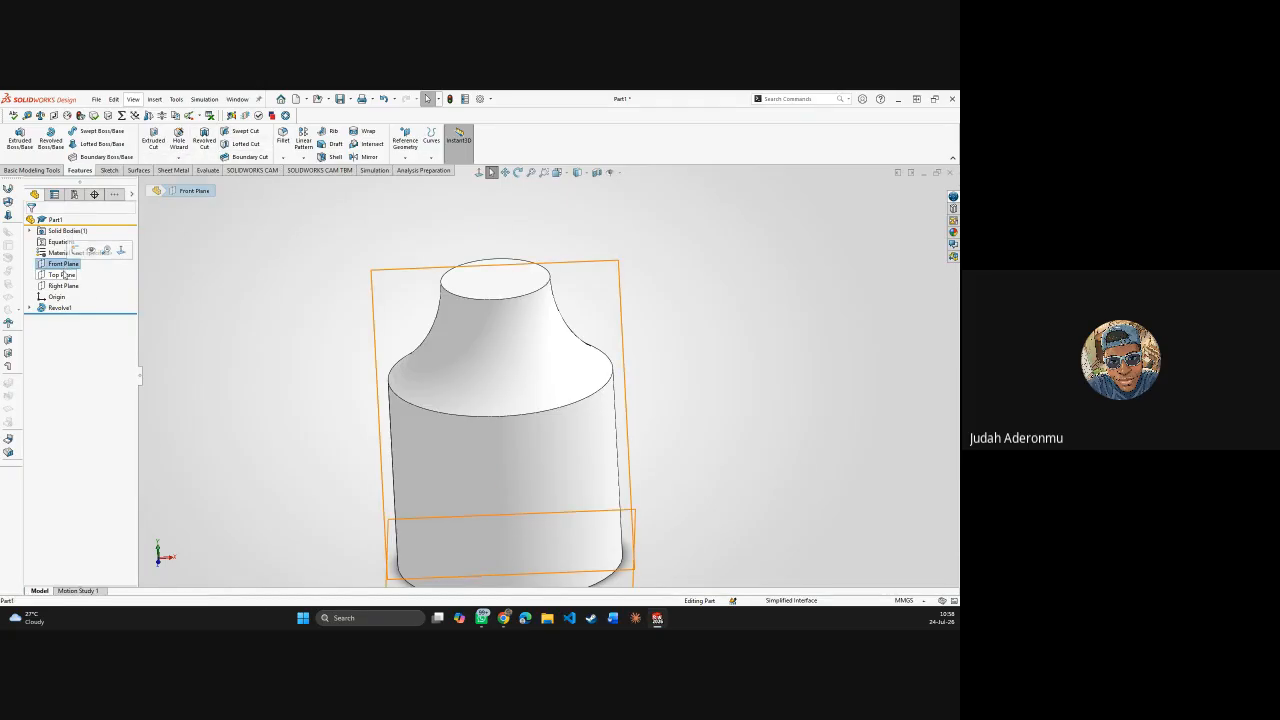
- Sketch a corner rectangle on the Right Plane, starting at the body's shoulder corner and extending down into the straight section
left_click(63, 286)
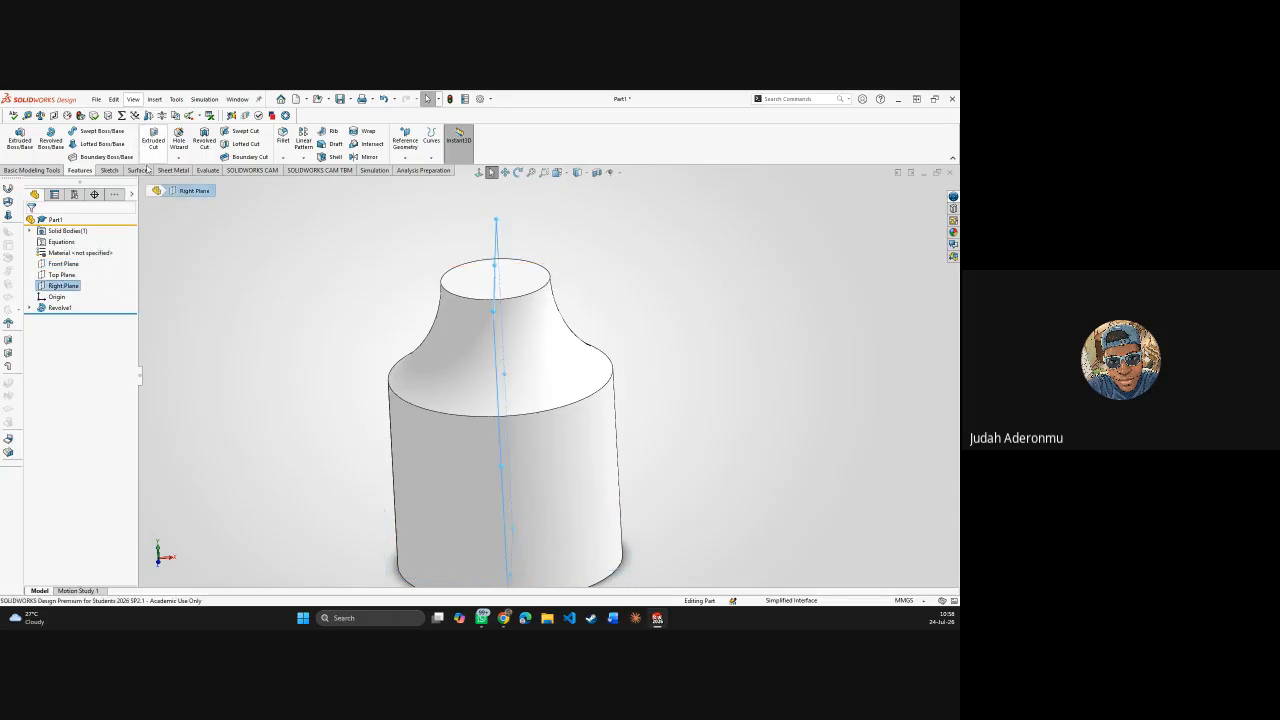
left_click(109, 170)
left_click(14, 137)
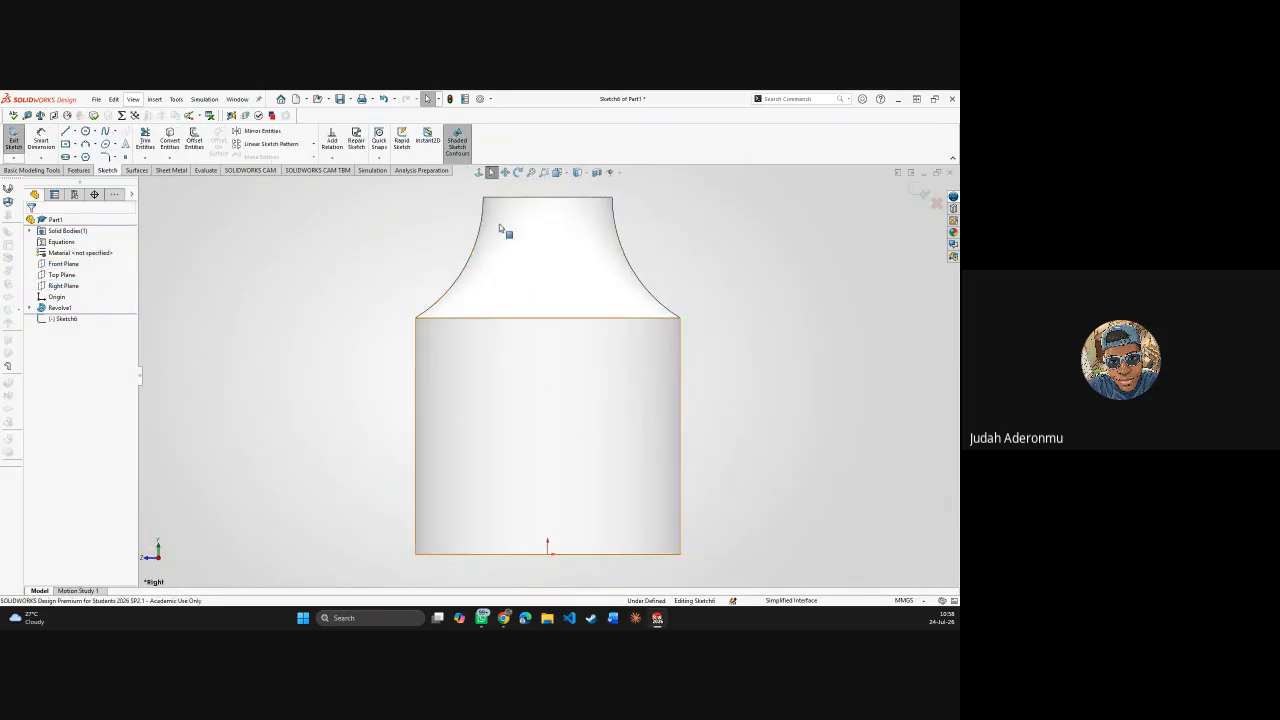
left_click(65, 143)
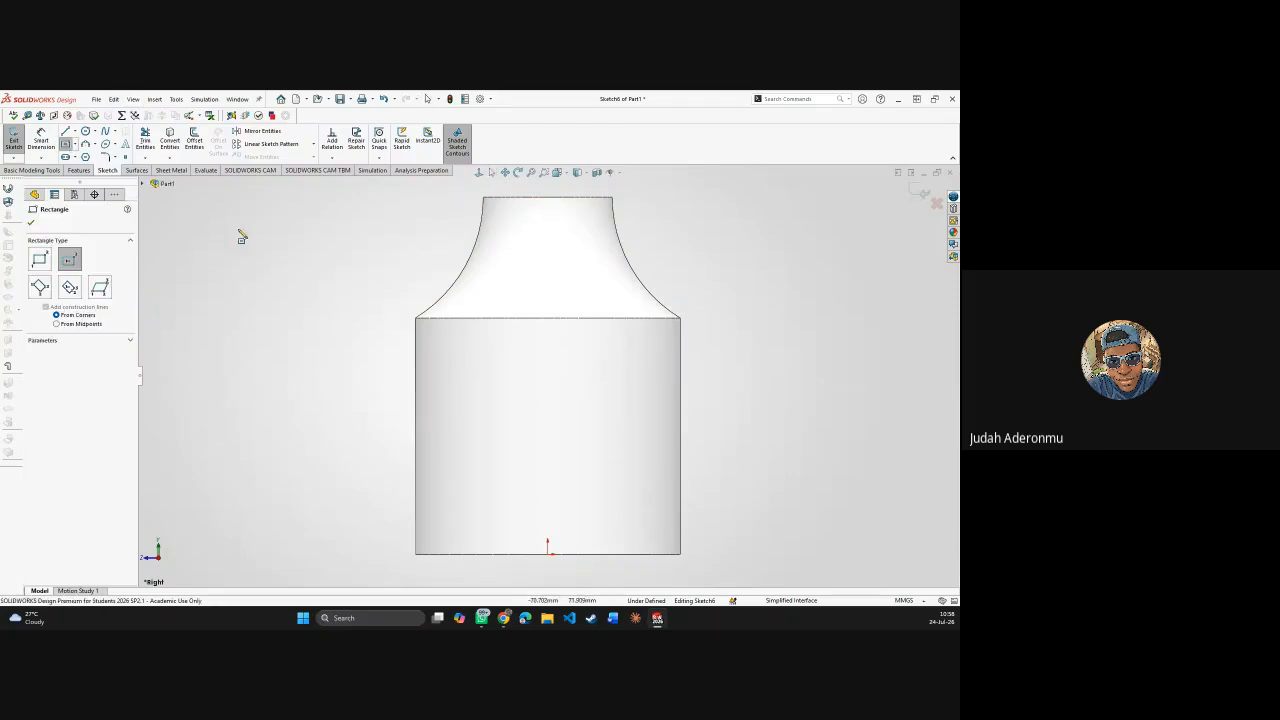
left_click(417, 320)
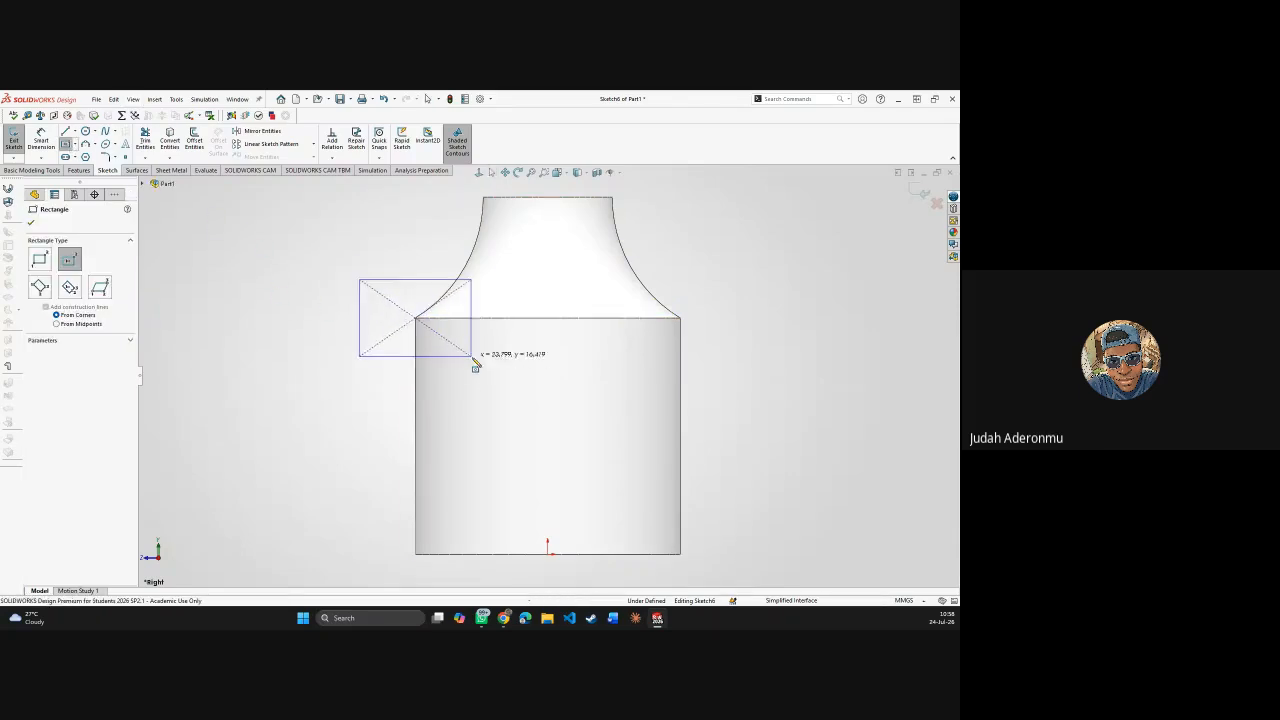
left_click(74, 144)
left_click(96, 157)
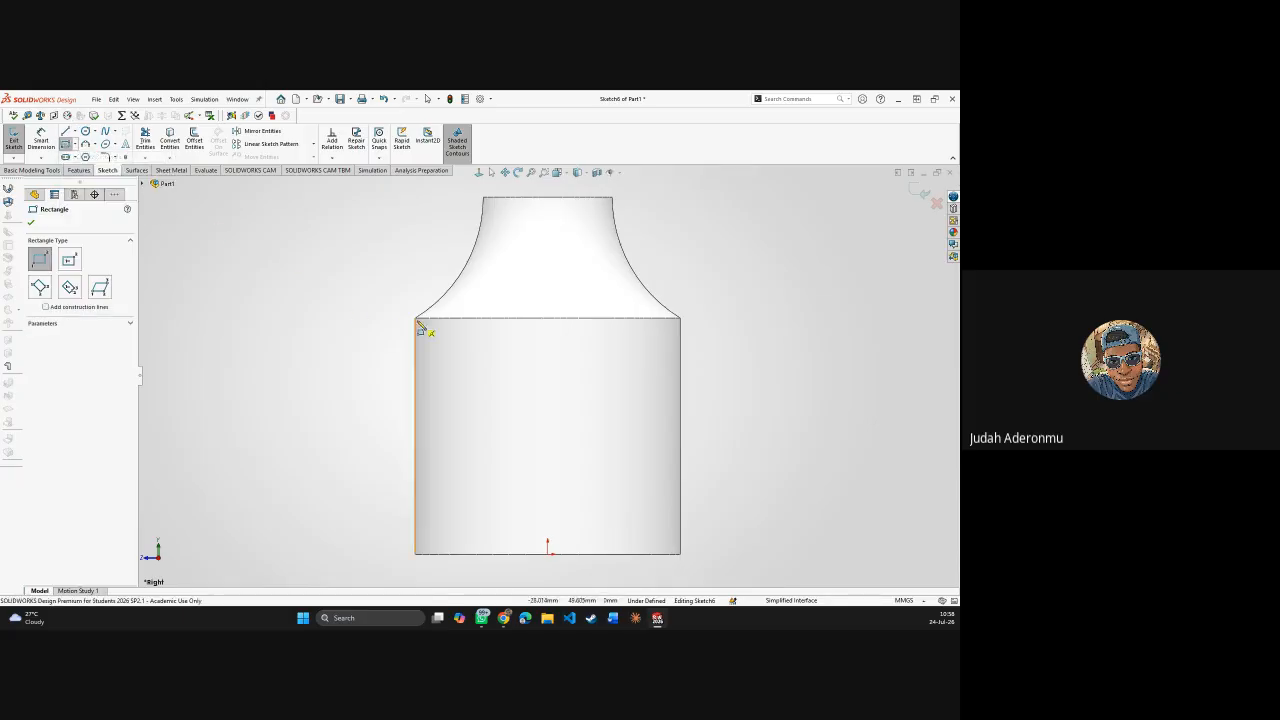
left_click(416, 318)
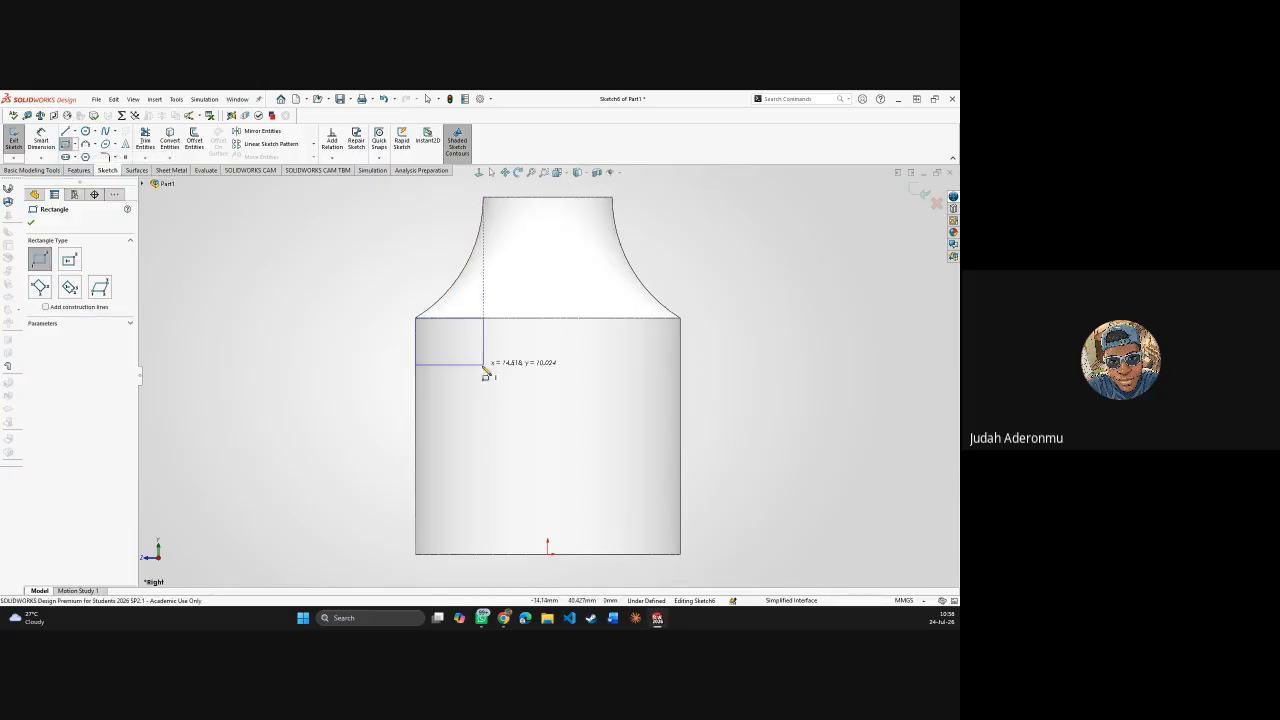
left_click(502, 433)
key("Escape")
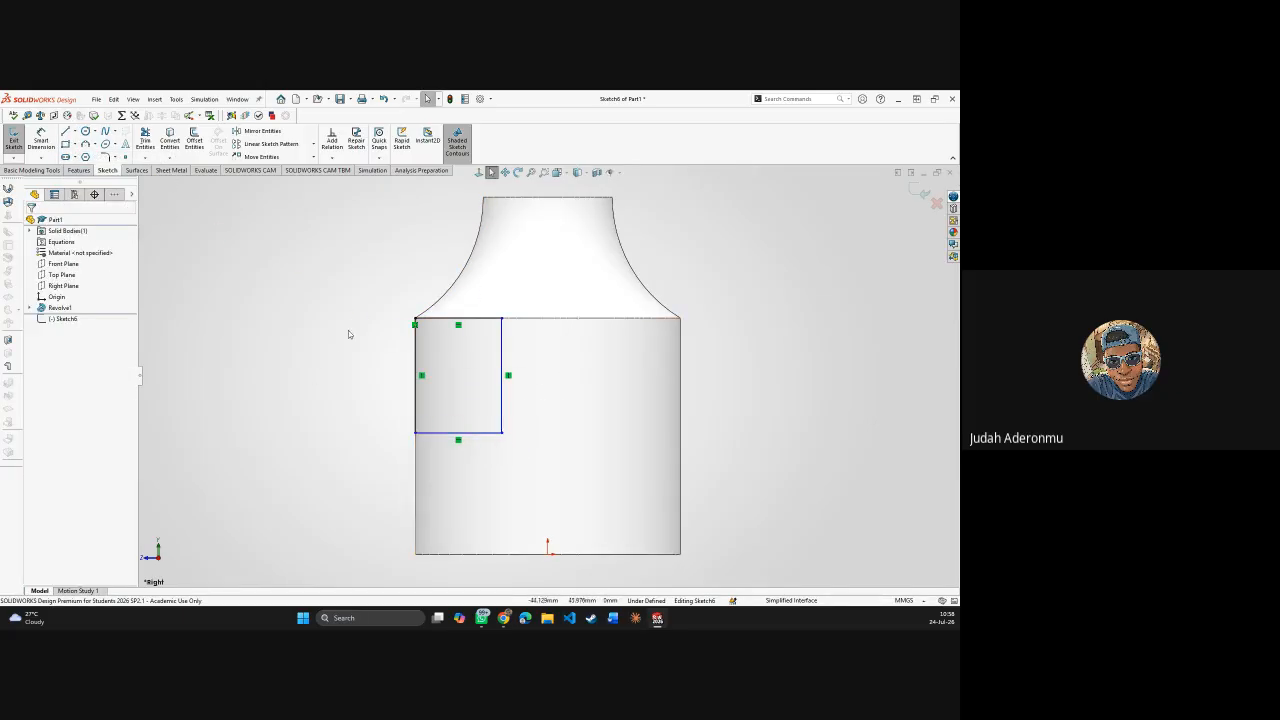
mouse_move(414, 338)
middle_mouse_down()
mouse_move(405, 330)
mouse_move(412, 344)
middle_mouse_up()
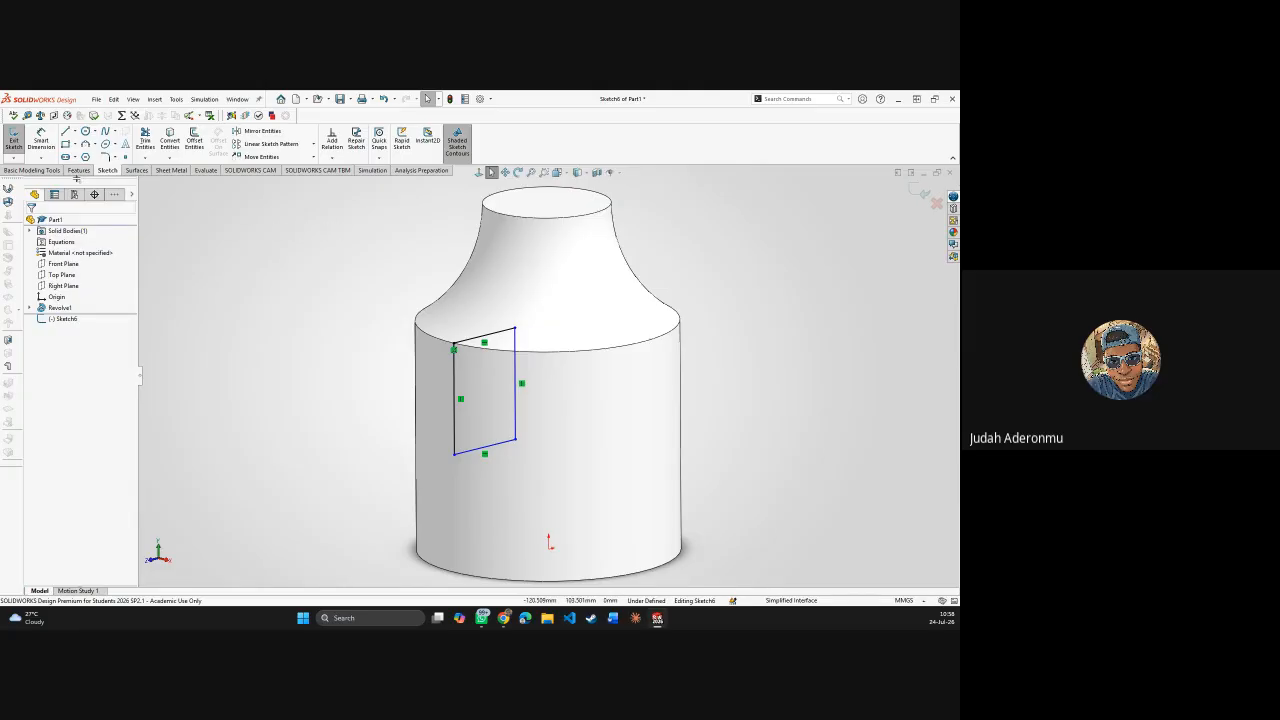
- Show the revolved body's profile sketch and select the new rectangle sketch
left_click(79, 170)
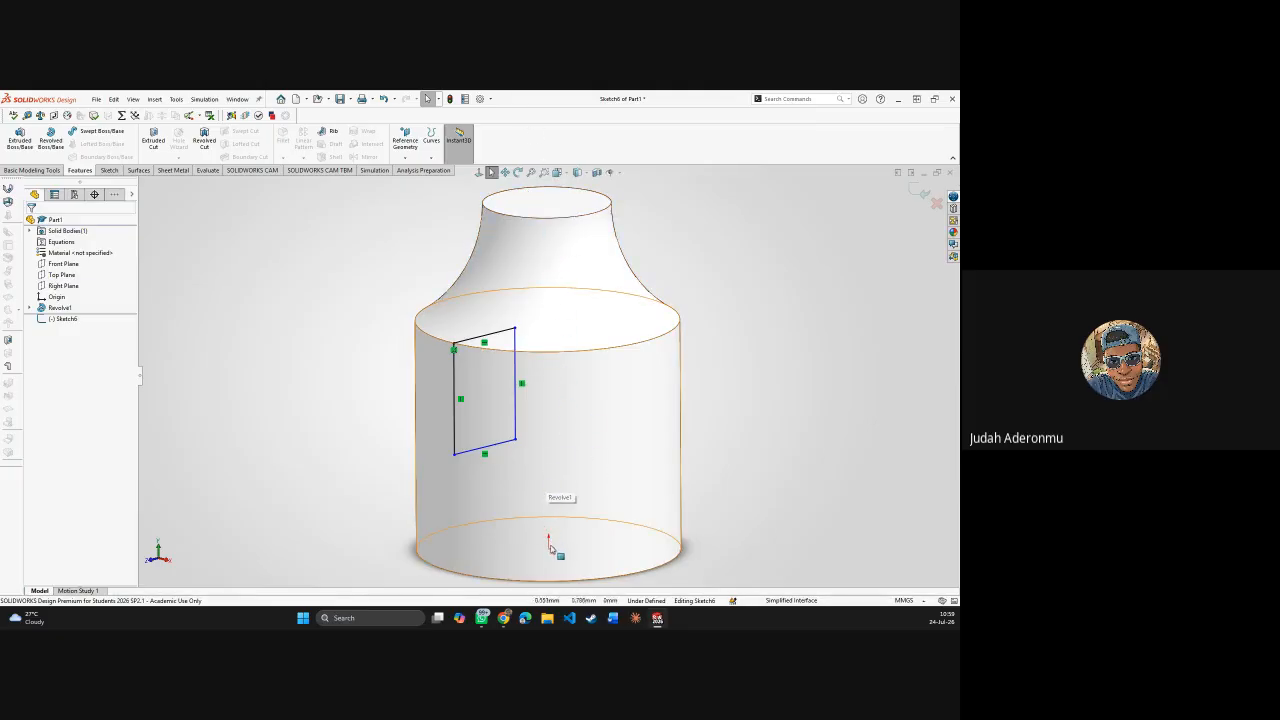
mouse_move(549, 192)
middle_mouse_down()
mouse_move(557, 329)
mouse_move(526, 371)
mouse_move(563, 369)
middle_mouse_up()
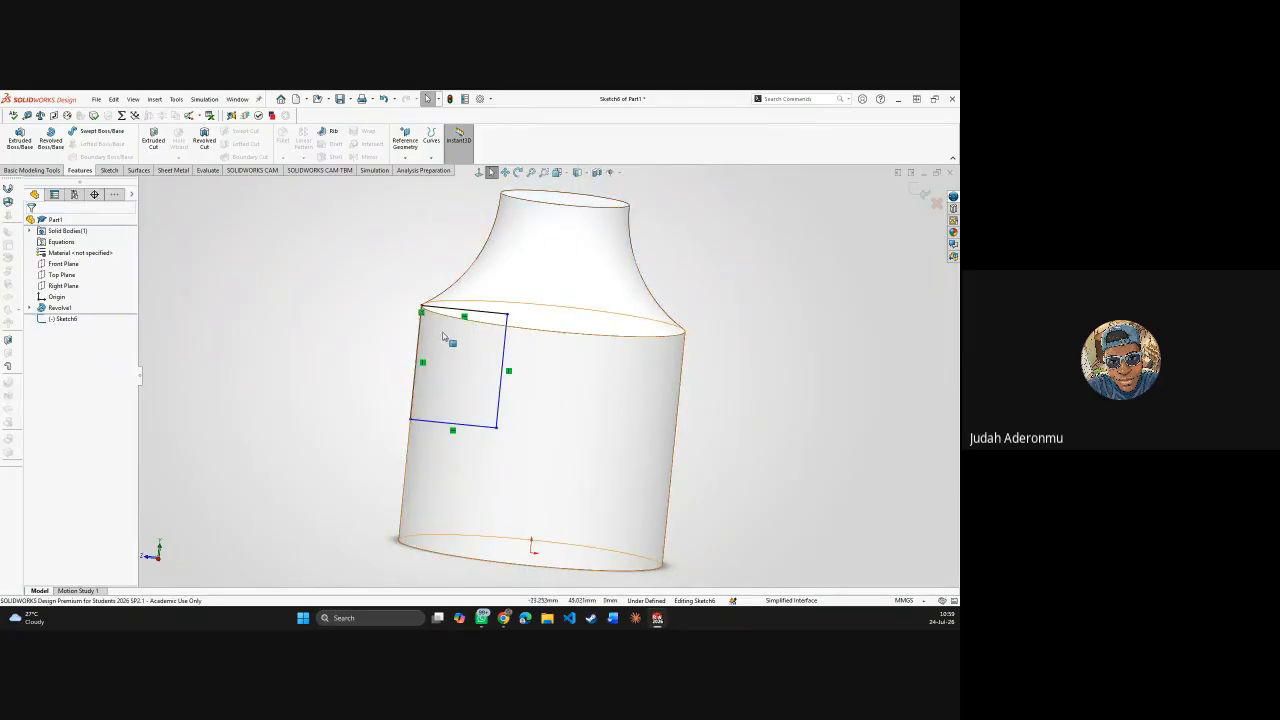
left_click(30, 308)
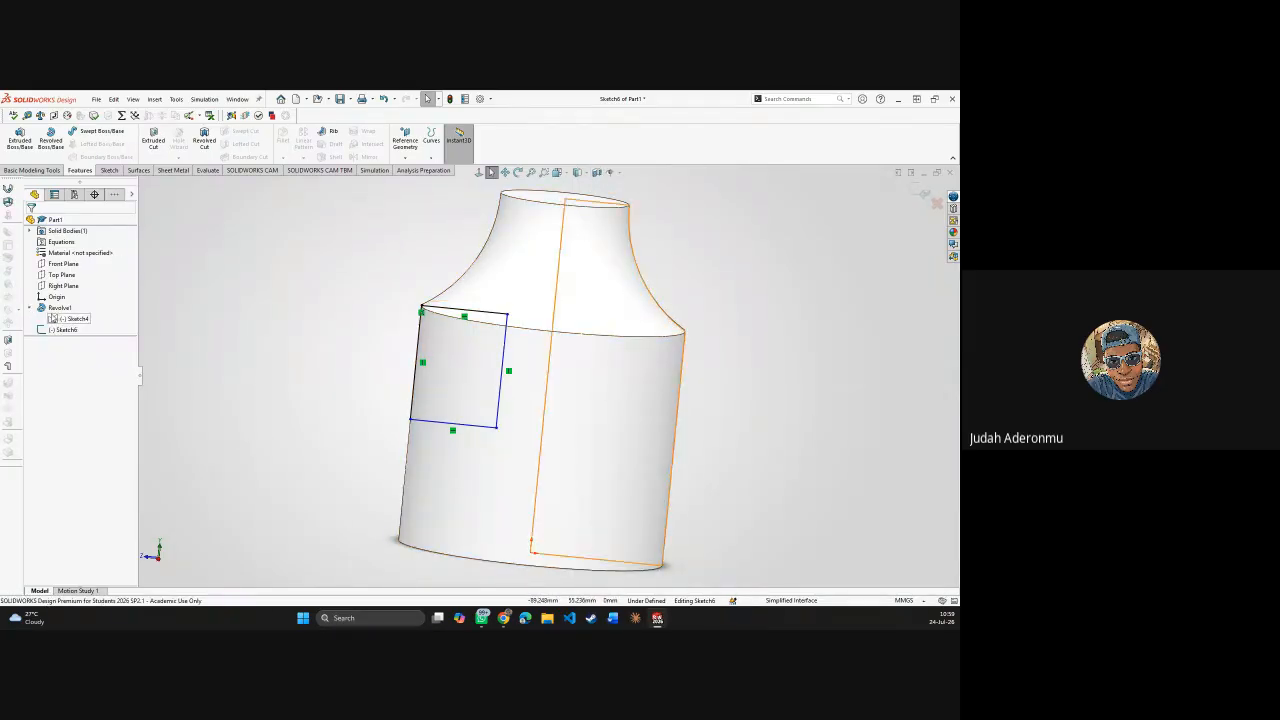
right_click(63, 320)
left_click(58, 330)
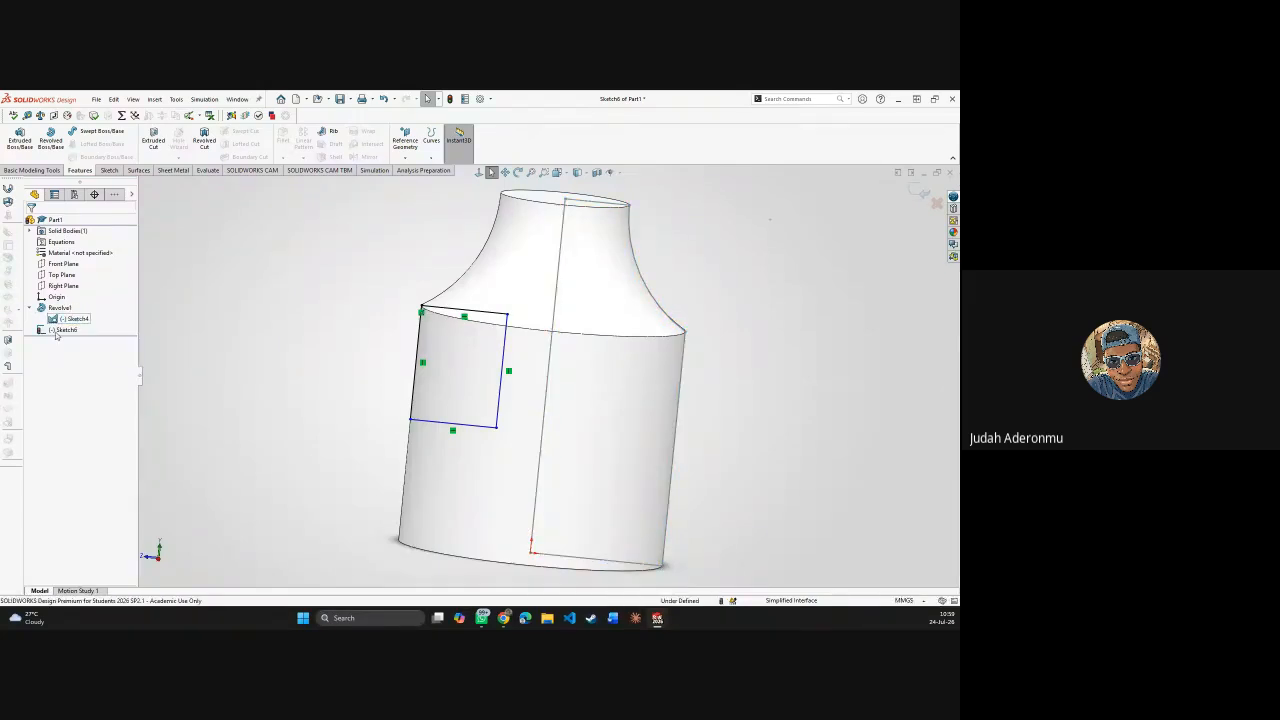
- Start a revolved cut using the rectangle as the contour and the profile sketch's vertical center line as the axis of revolution
left_click(113, 170)
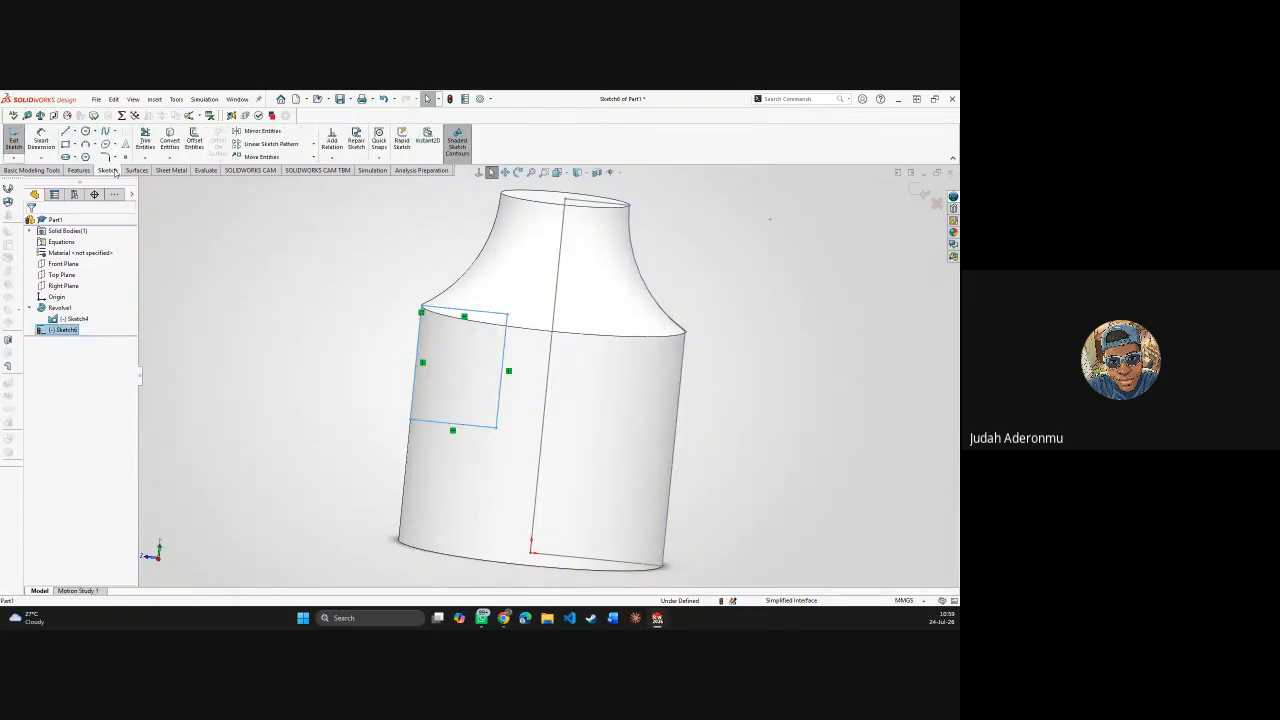
left_click(79, 170)
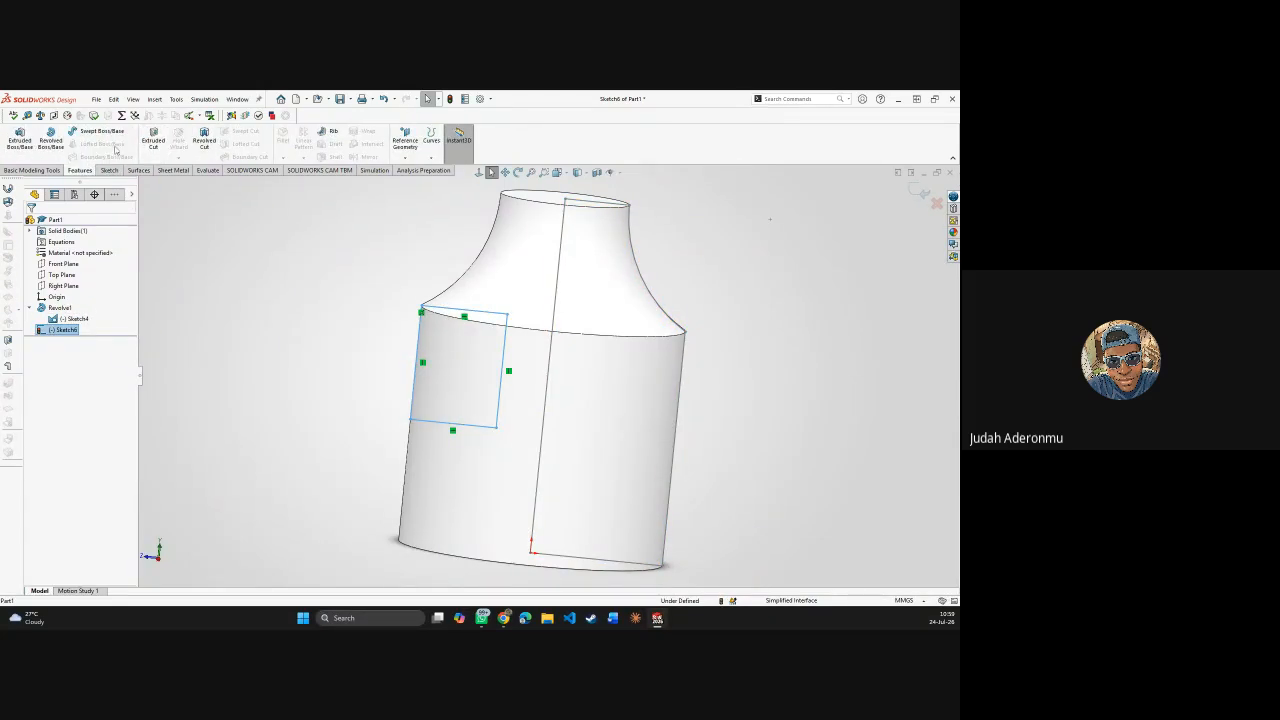
left_click(204, 140)
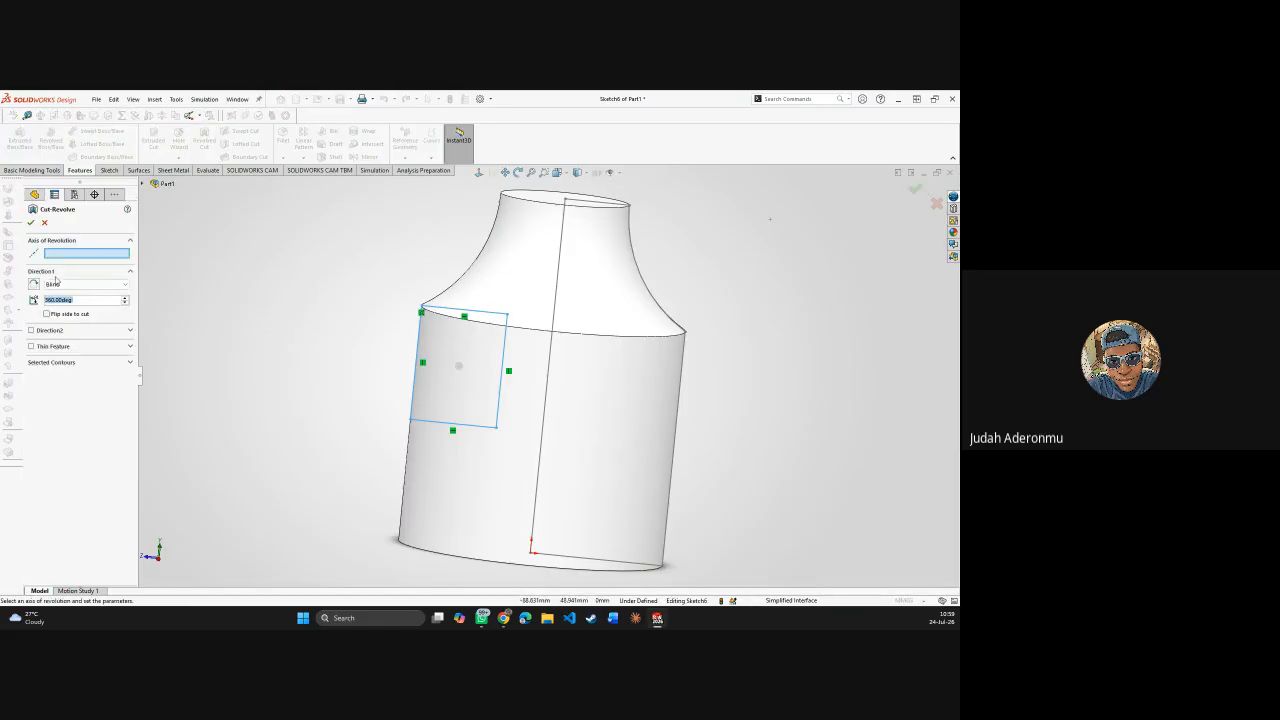
left_click(563, 241)
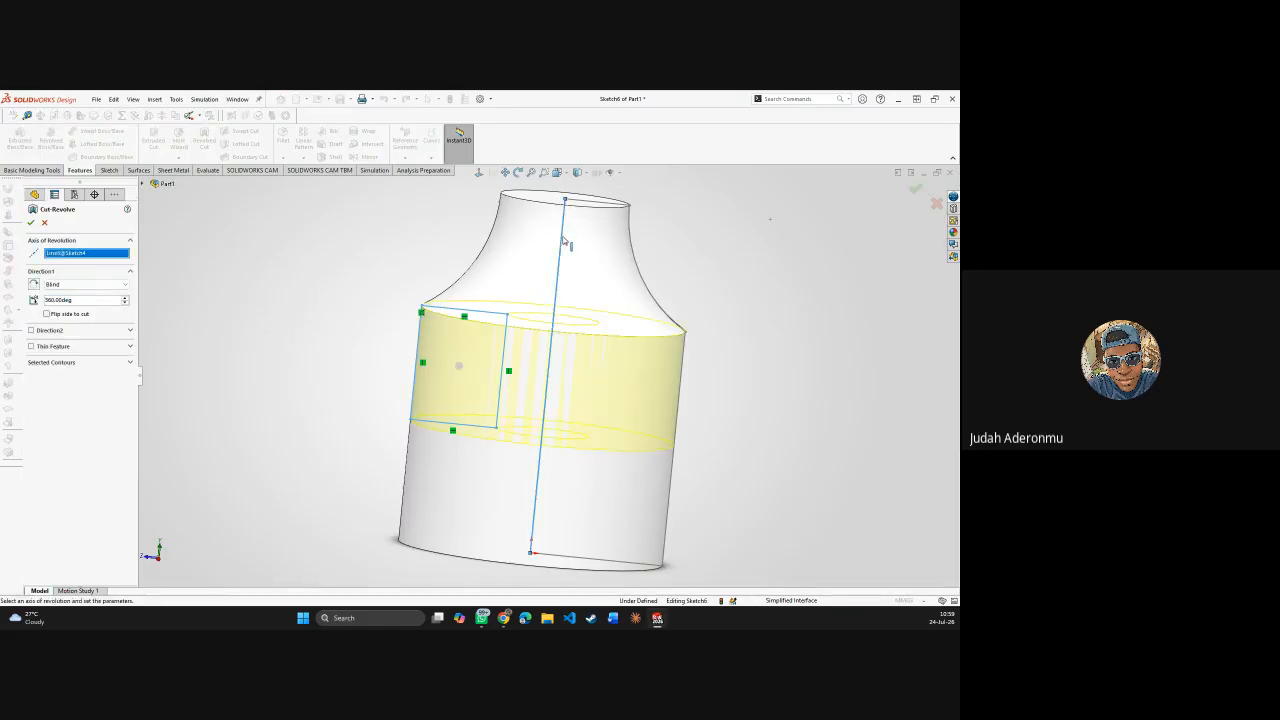
middle_click_drag(563, 241, 349, 246)
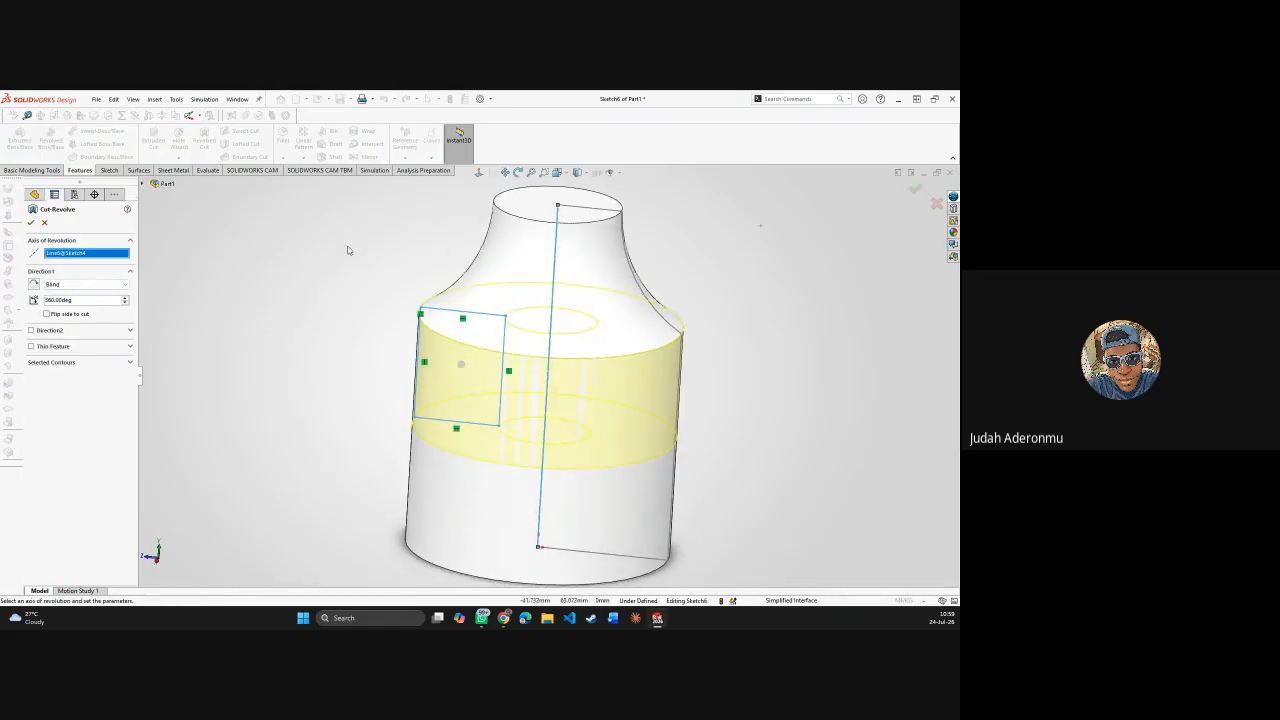
left_click(98, 362)
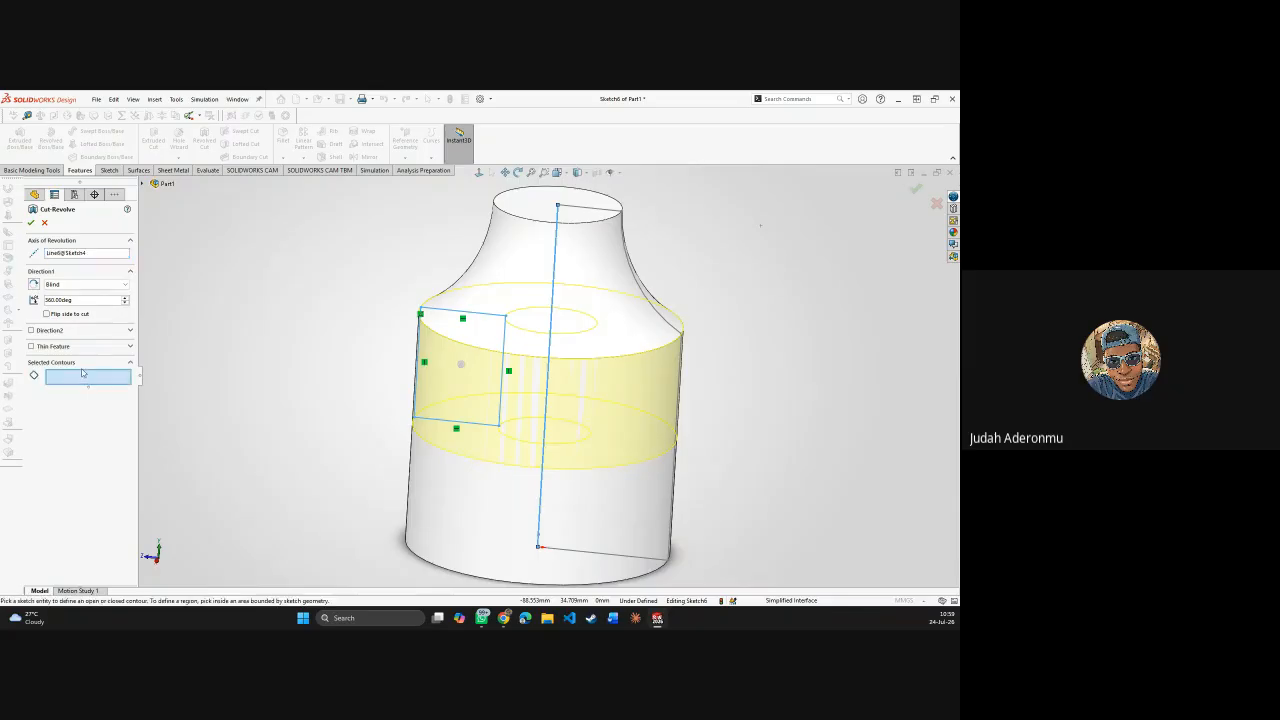
left_click(460, 353)
mouse_move(458, 358)
middle_mouse_down()
mouse_move(540, 289)
mouse_move(539, 342)
mouse_move(509, 363)
middle_mouse_up()
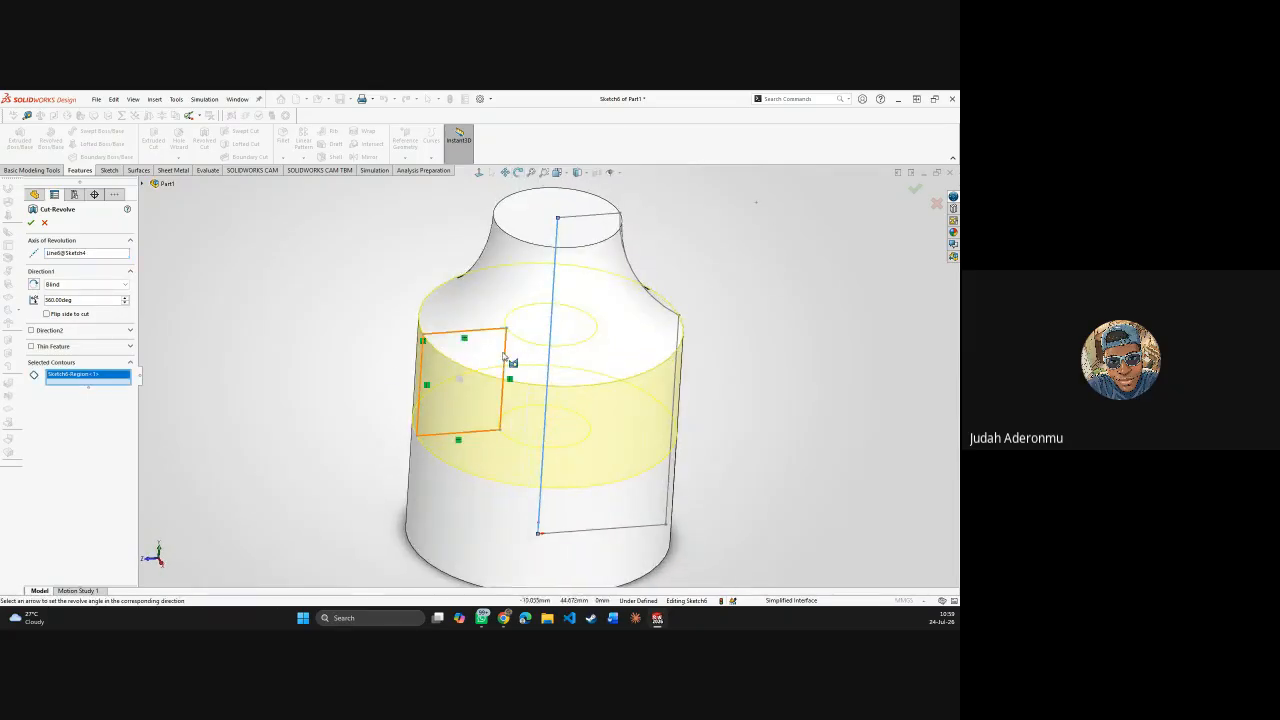
- Set the revolved cut's angle to 180 degrees and create the cut
left_click(109, 302)
type("18")
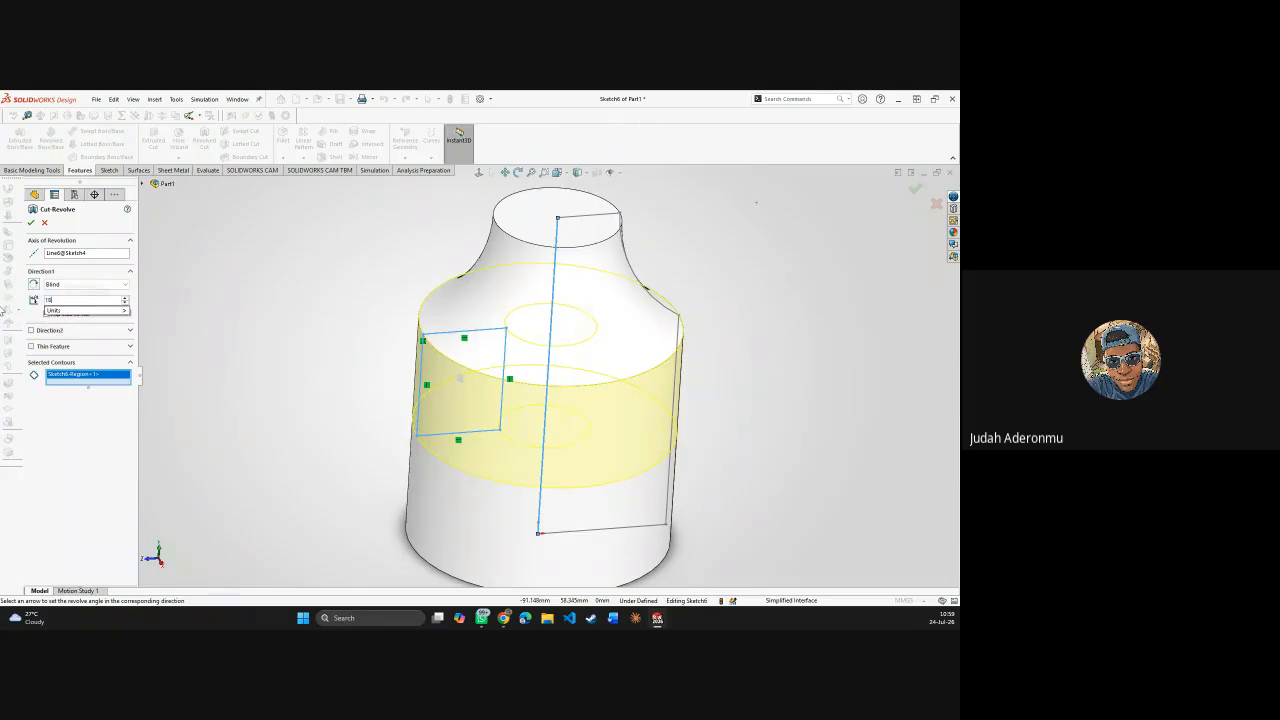
type("0deg")
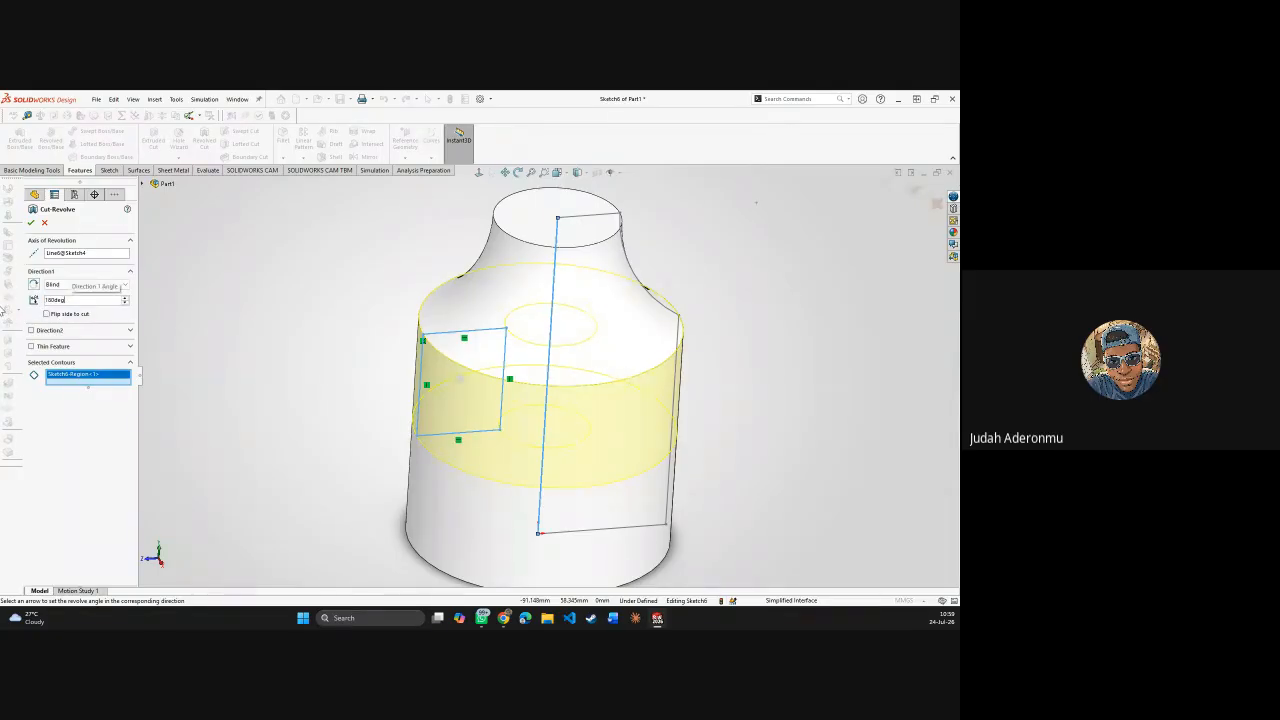
key("Return")
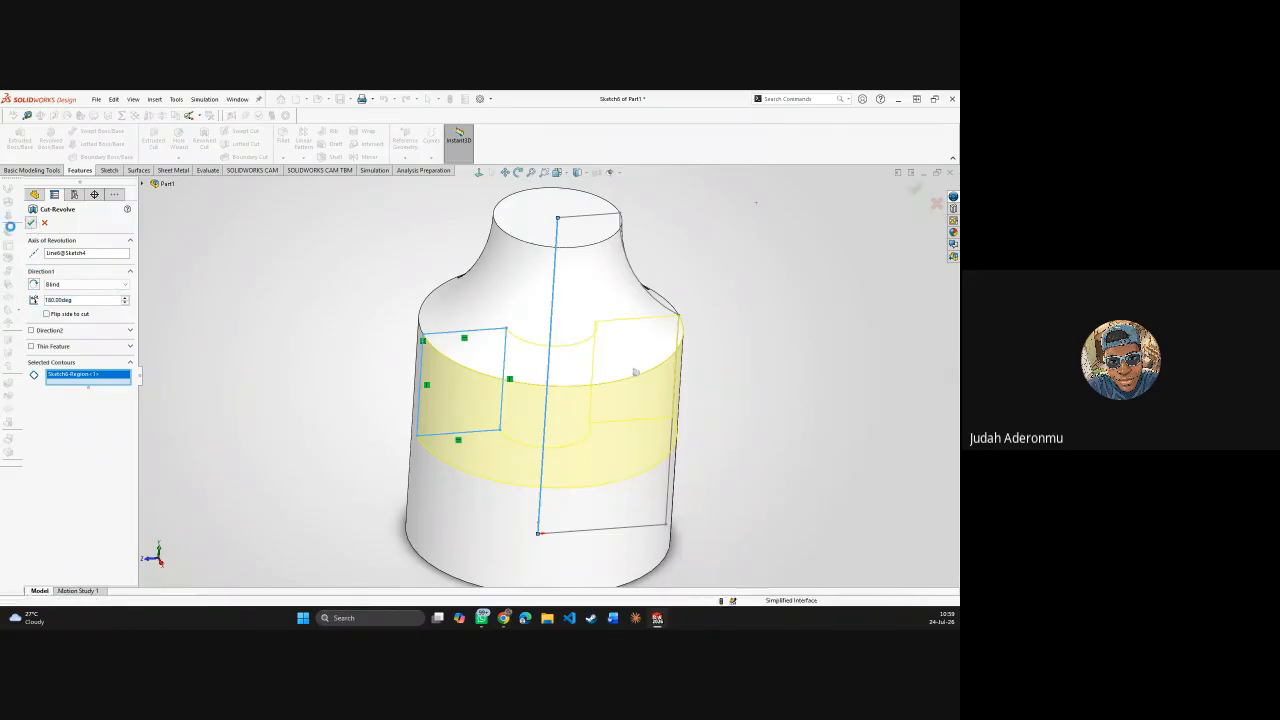
left_click(32, 223)
middle_click_drag(714, 381, 677, 337)
left_click(734, 346)
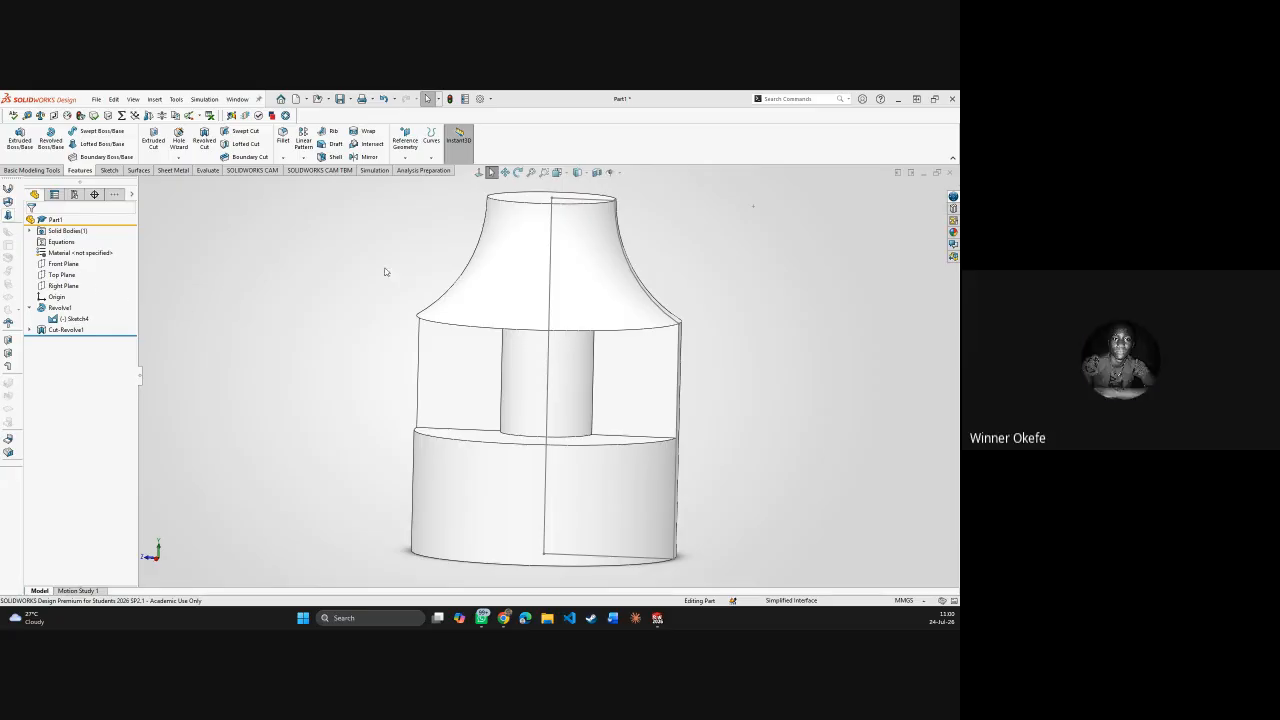
middle_click_drag(658, 264, 648, 305)
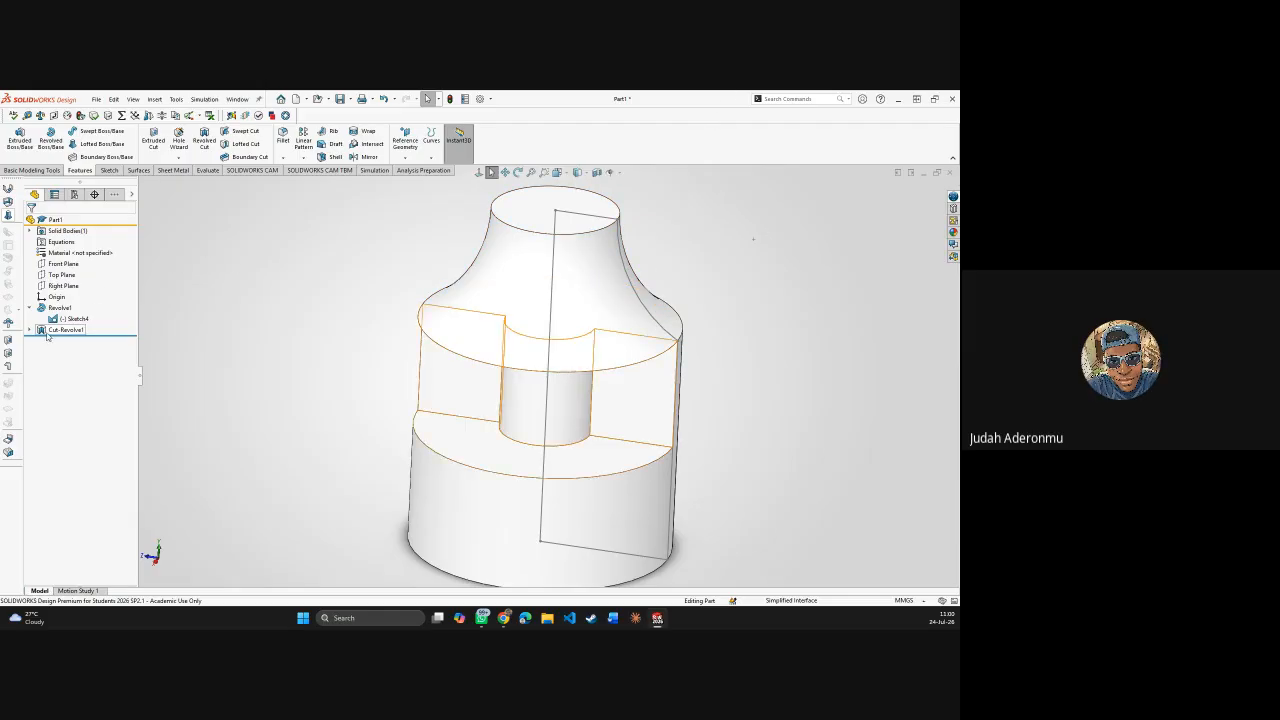
- Sketch on the Right Plane, beside the body, a vertical line about 37 mm long with a short horizontal line from its upper end
left_click(109, 170)
left_click(14, 138)
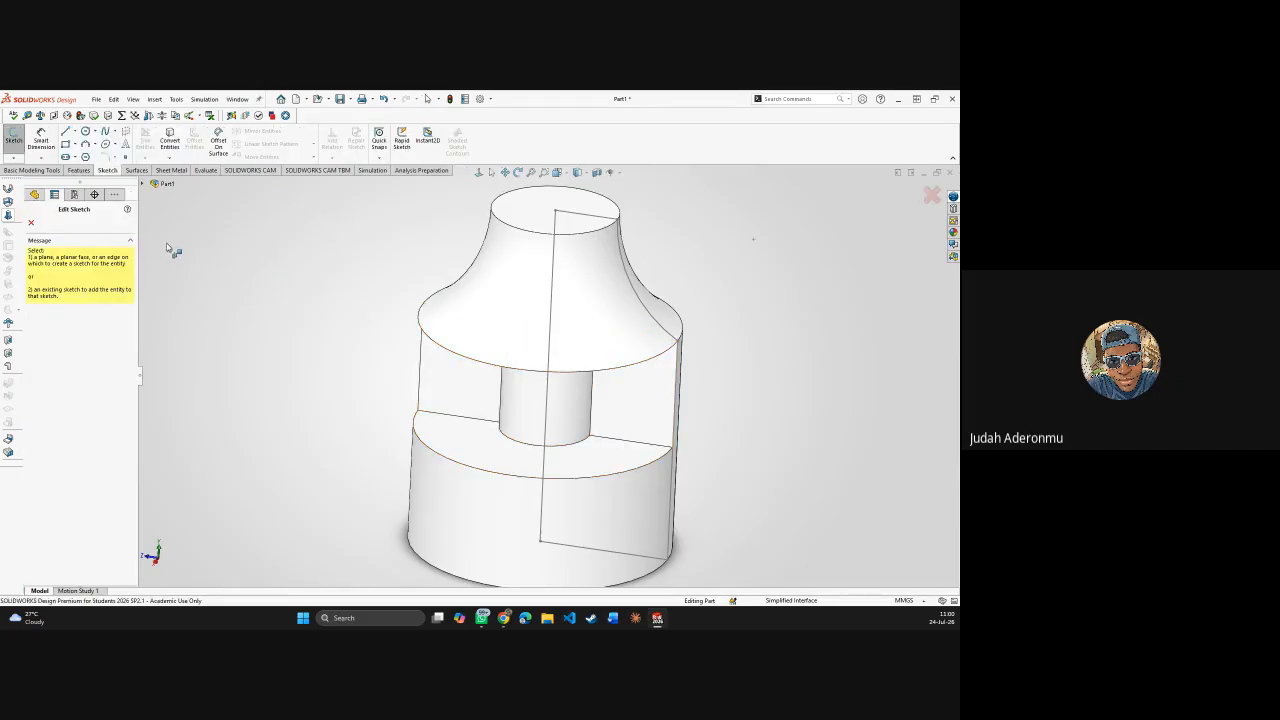
key("Escape")
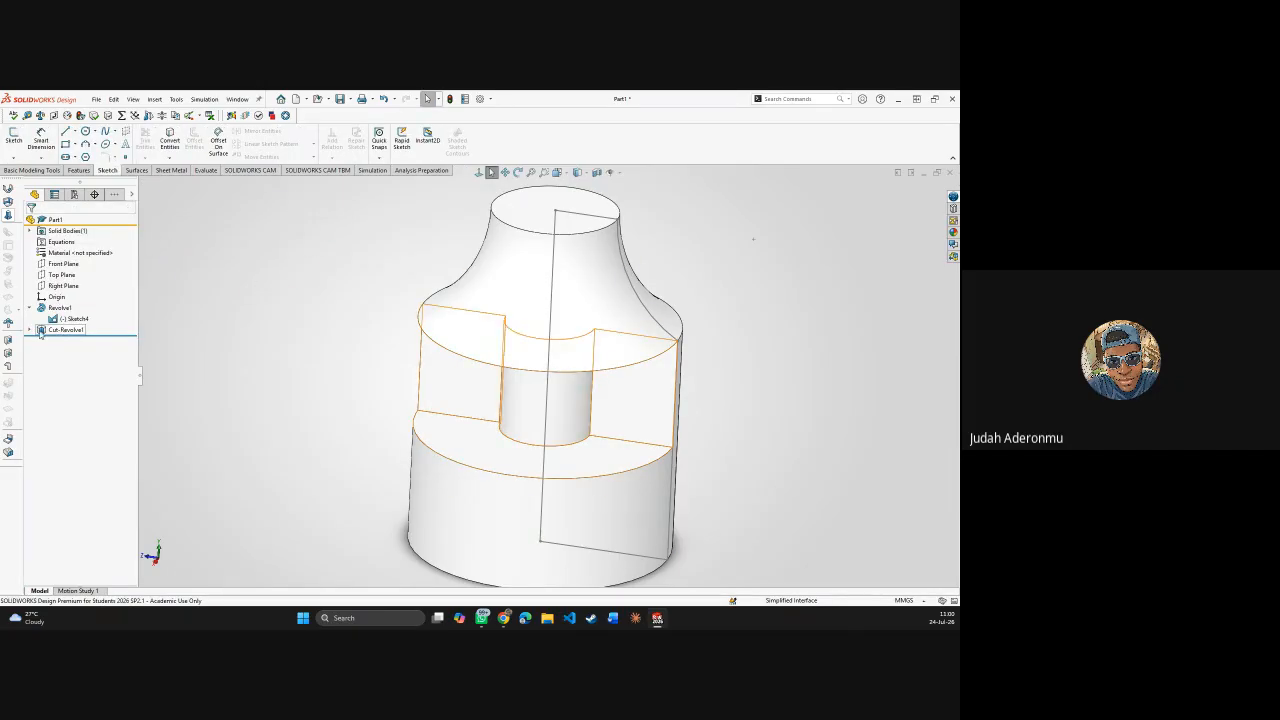
left_click(14, 138)
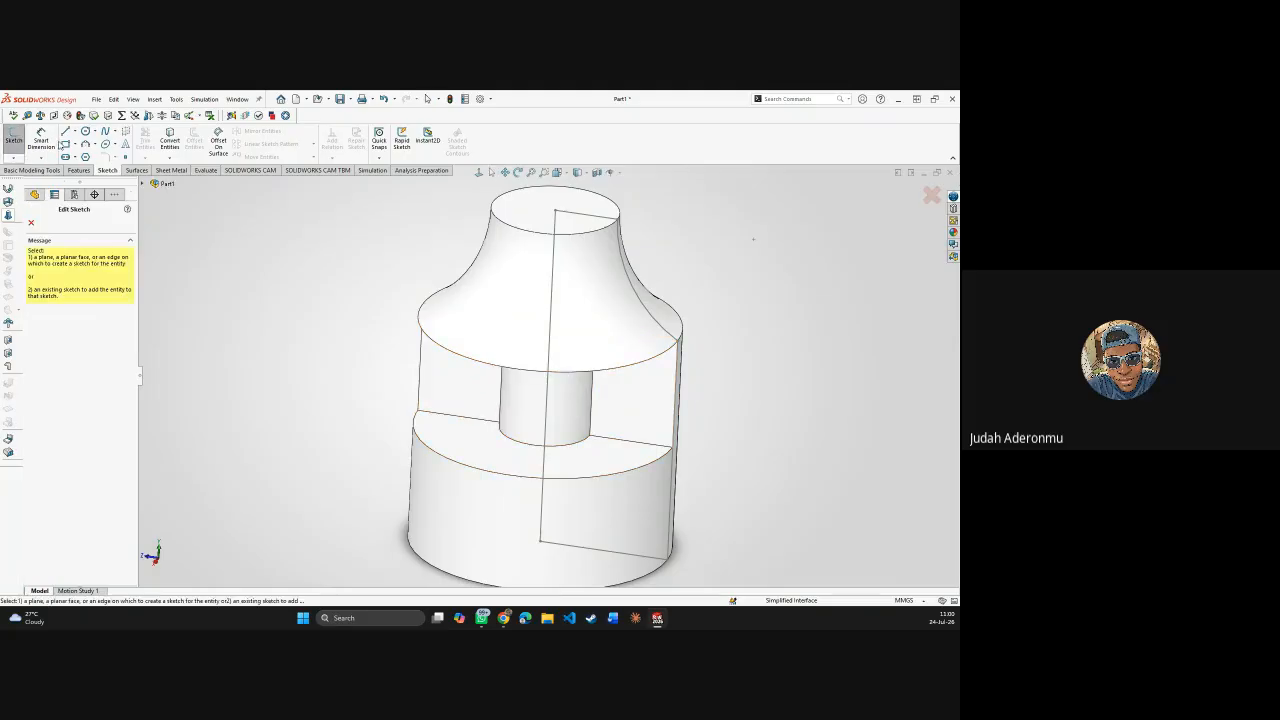
left_click(147, 184)
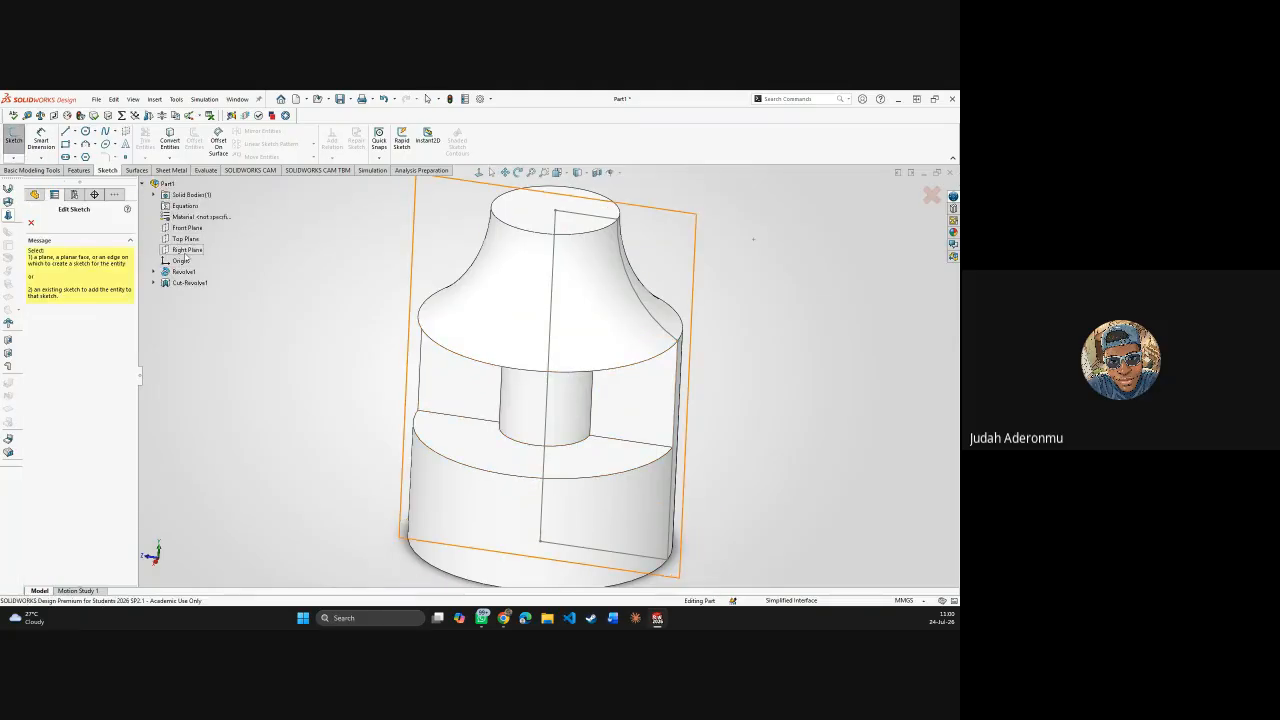
left_click(186, 250)
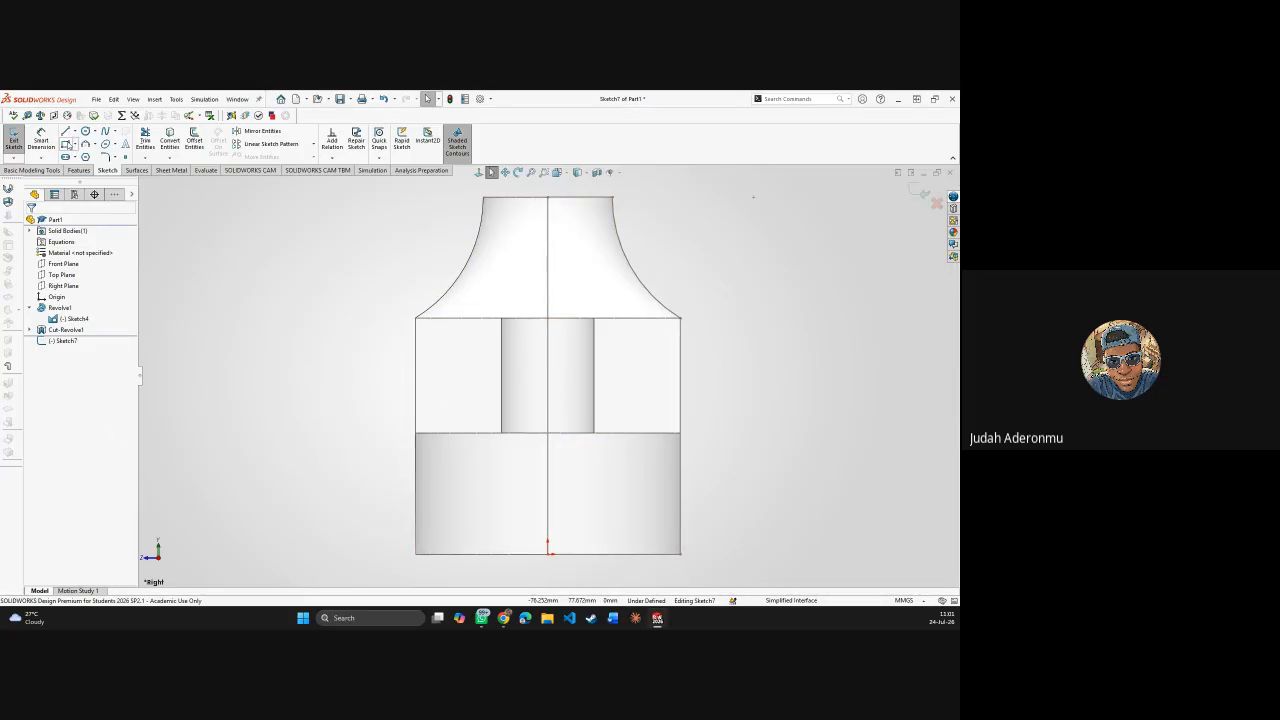
left_click(65, 131)
left_click(330, 502)
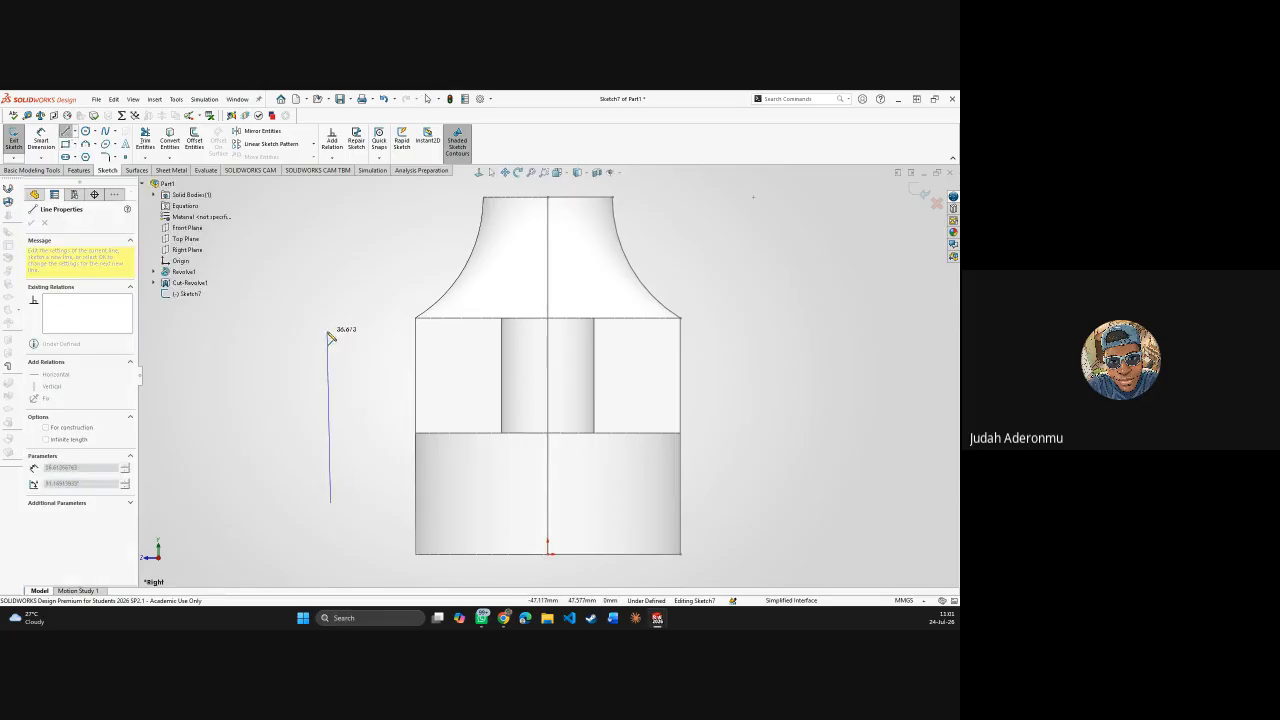
scroll(331, 336, "down", 4)
left_click(409, 352)
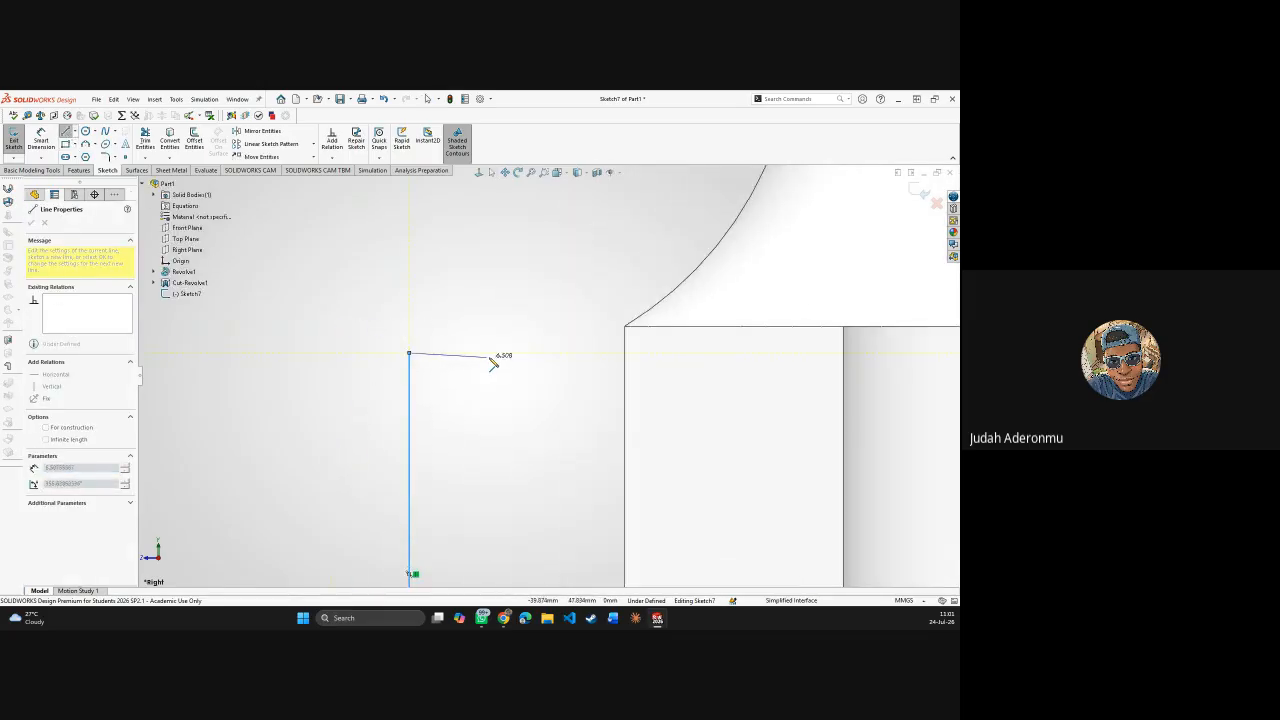
left_click(526, 353)
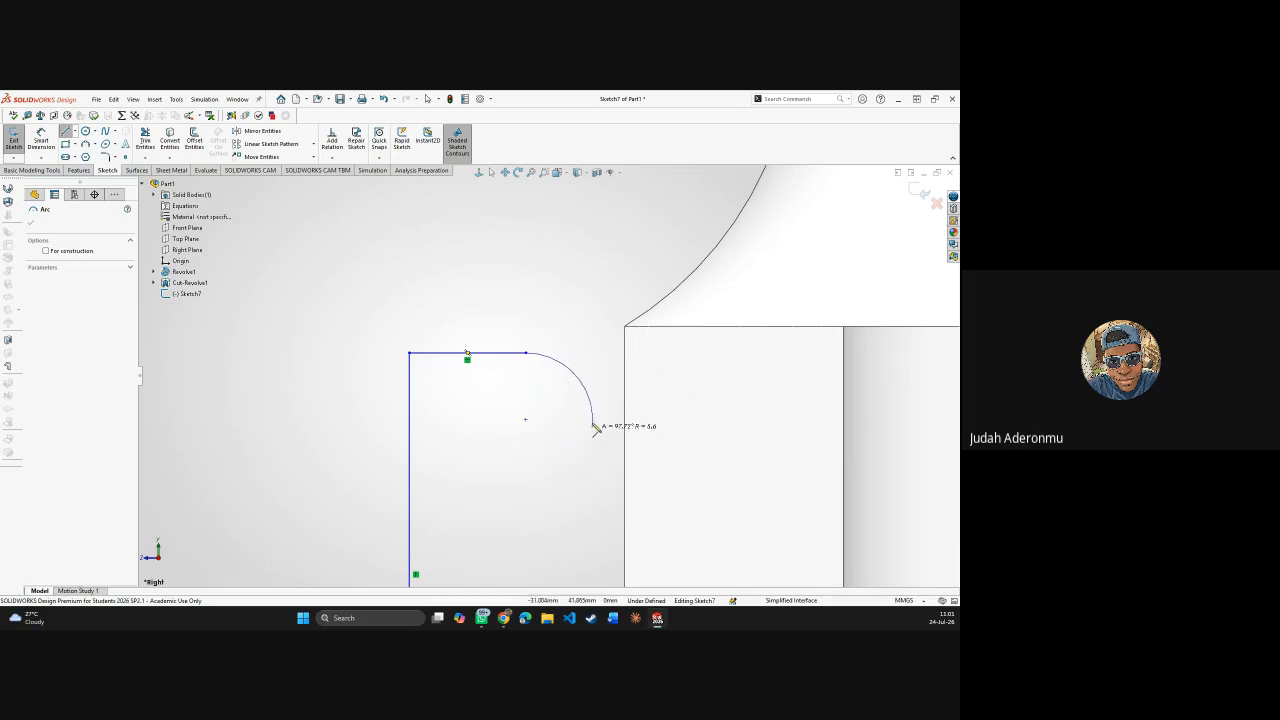
key("Escape")
- Delete the vertical and horizontal lines sketched beside the body
scroll(474, 501, "up", 5)
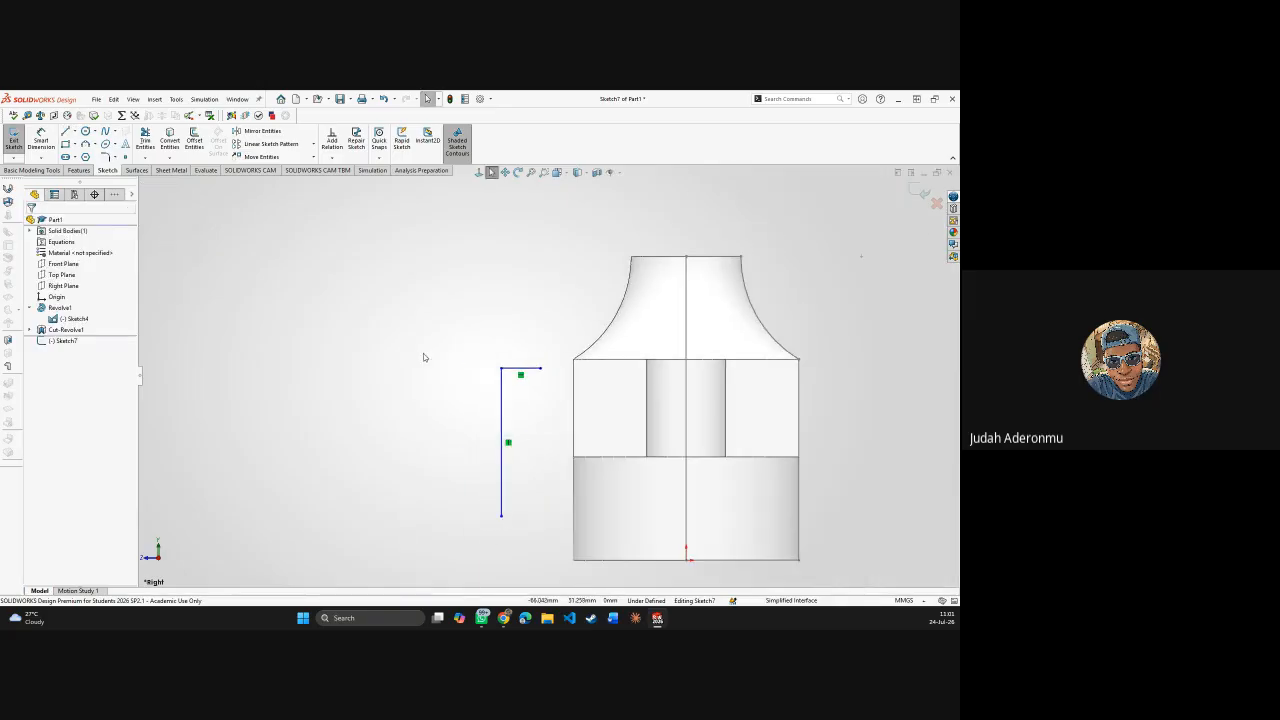
left_click_drag(470, 329, 505, 415)
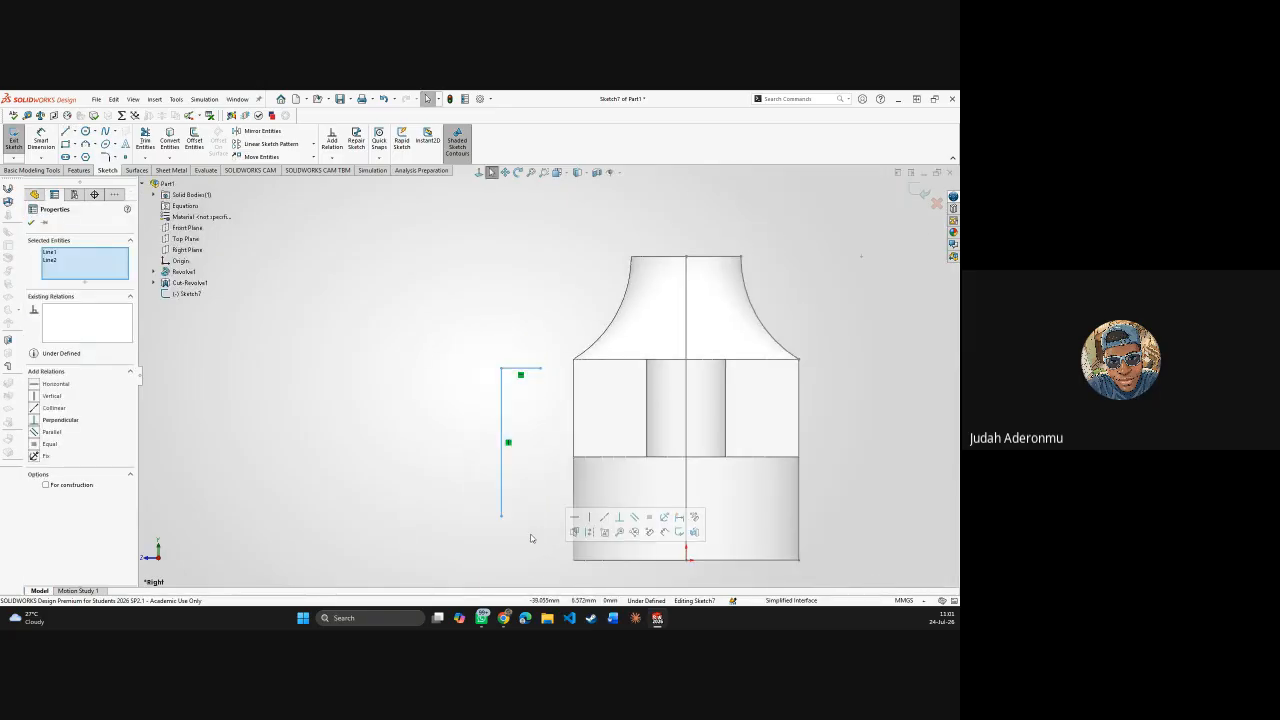
key("Delete")
- Exit the new Right Plane sketch and discard its changes
left_click(95, 144)
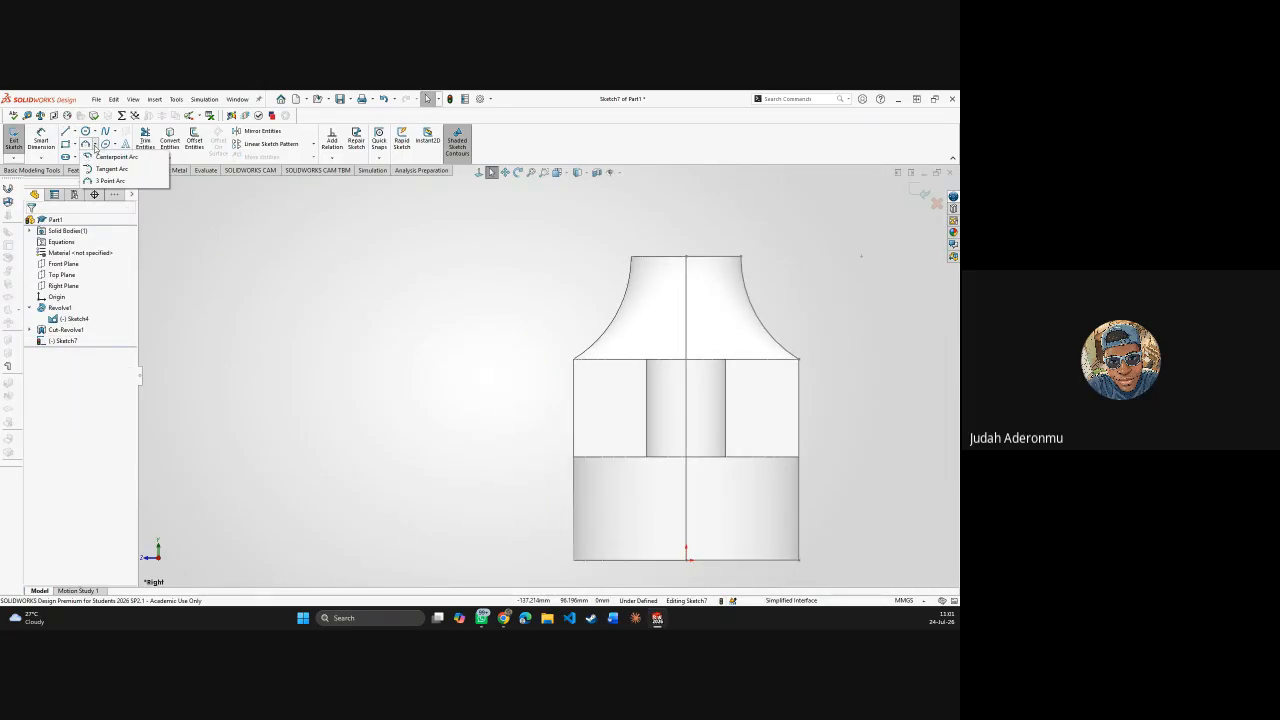
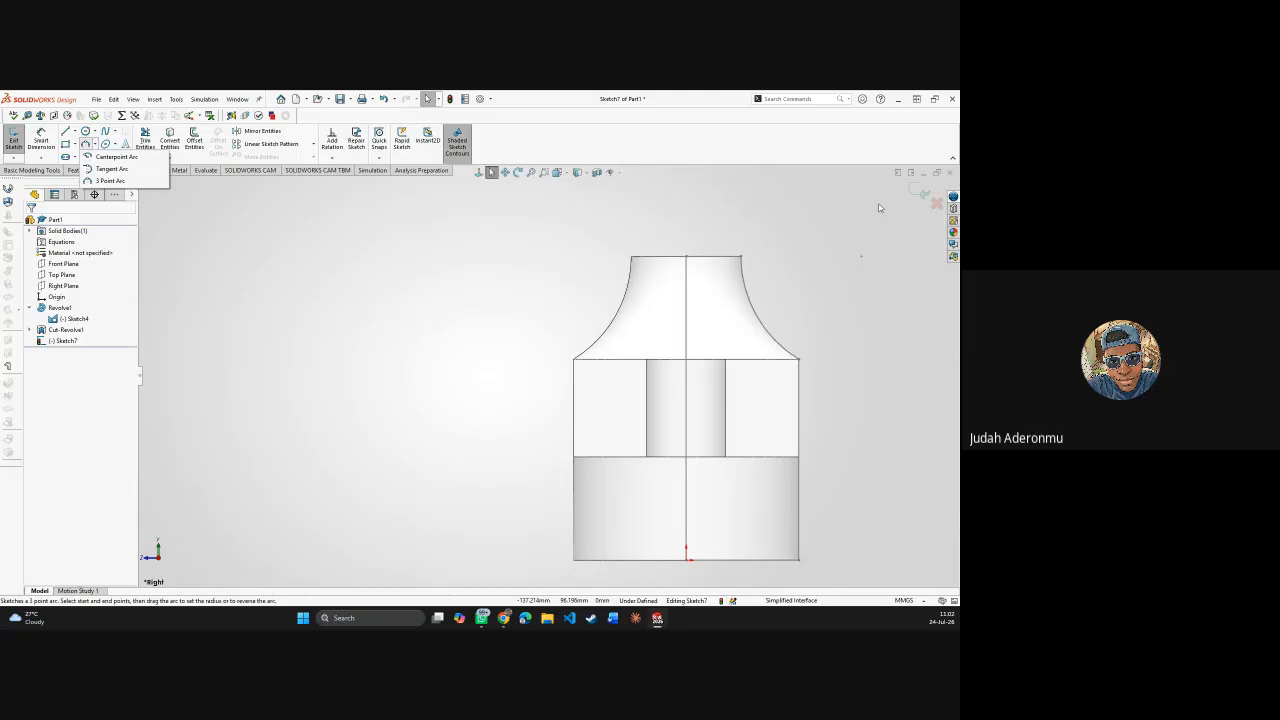
left_click(343, 249)
middle_click_drag(853, 289, 863, 349)
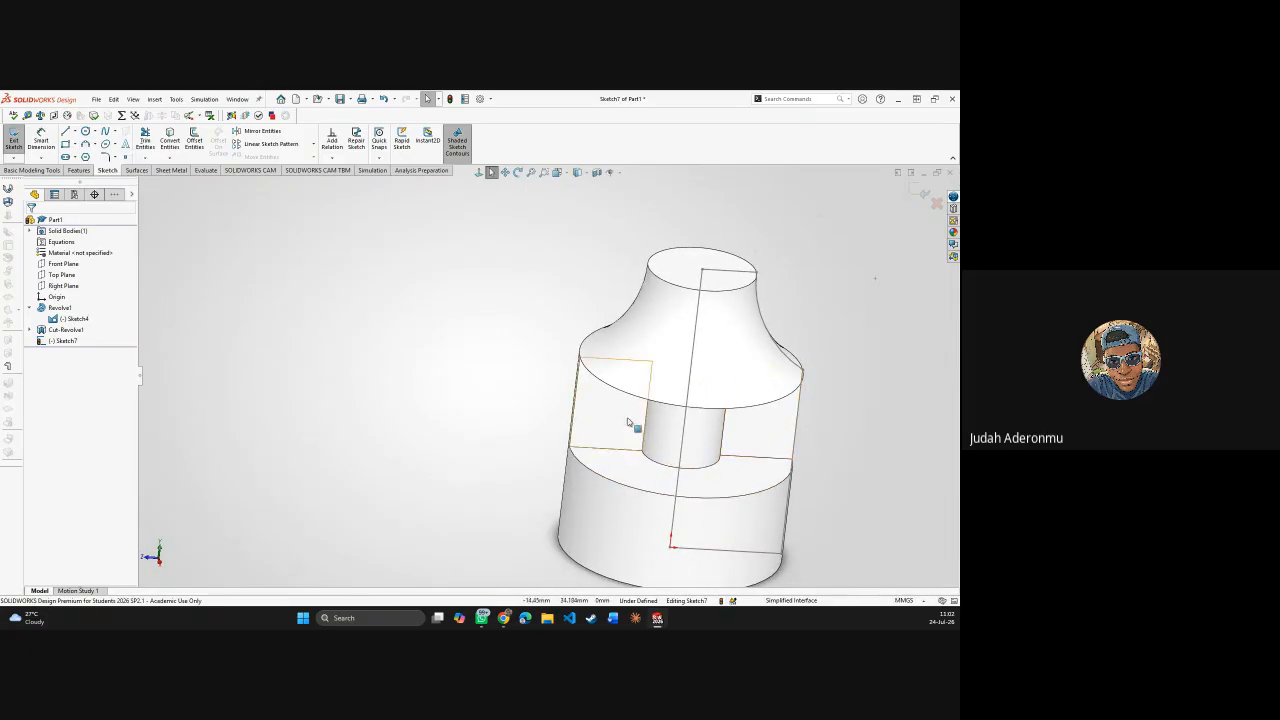
middle_click_drag(634, 400, 609, 363)
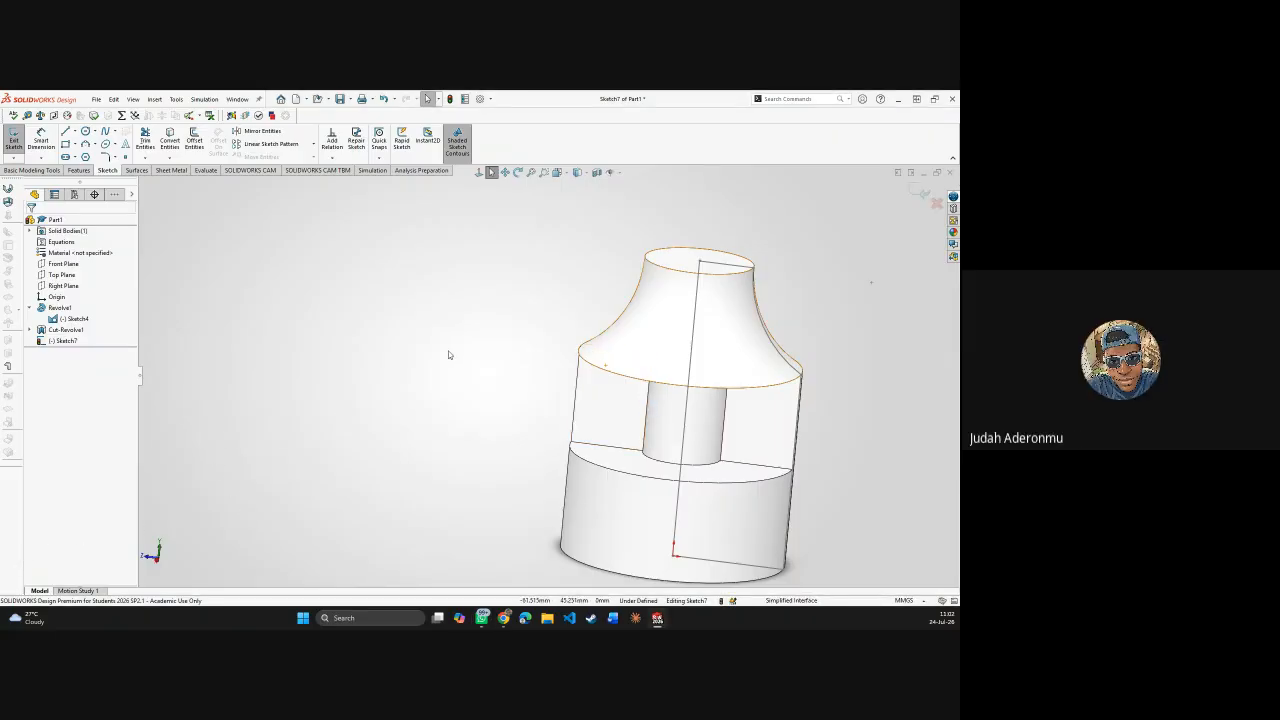
left_click(64, 341)
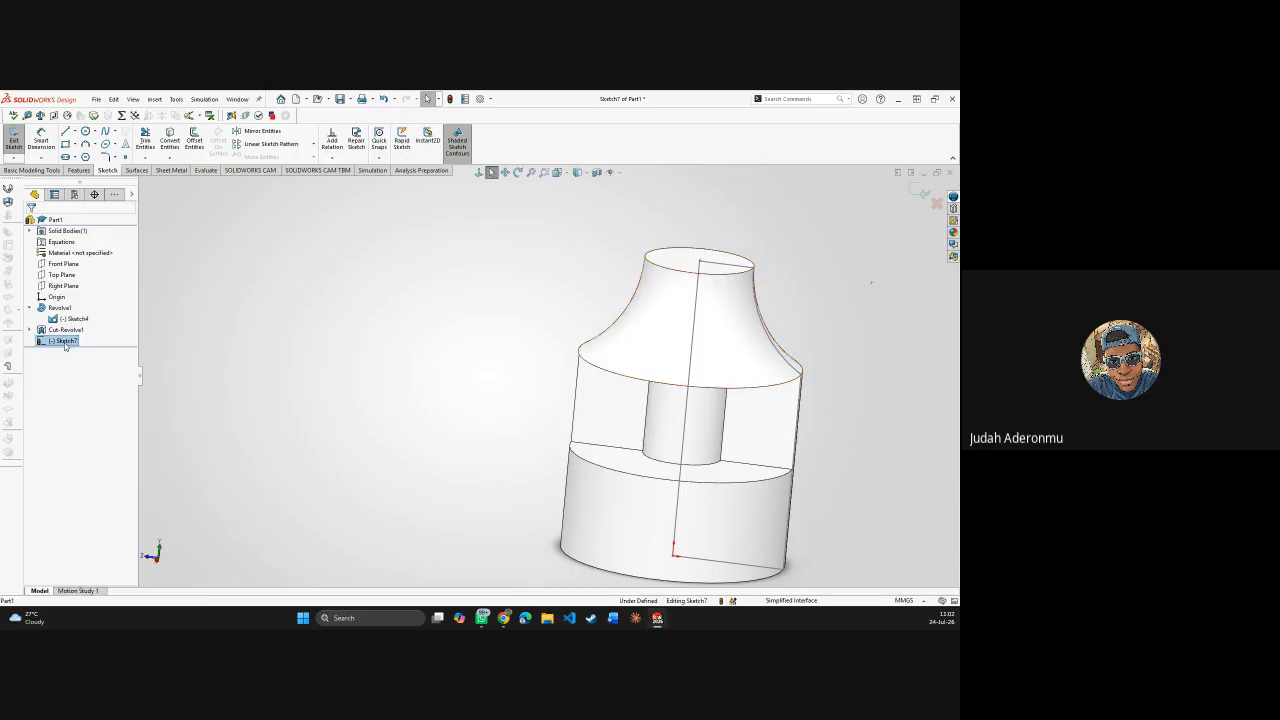
left_click(64, 342)
left_click(157, 364)
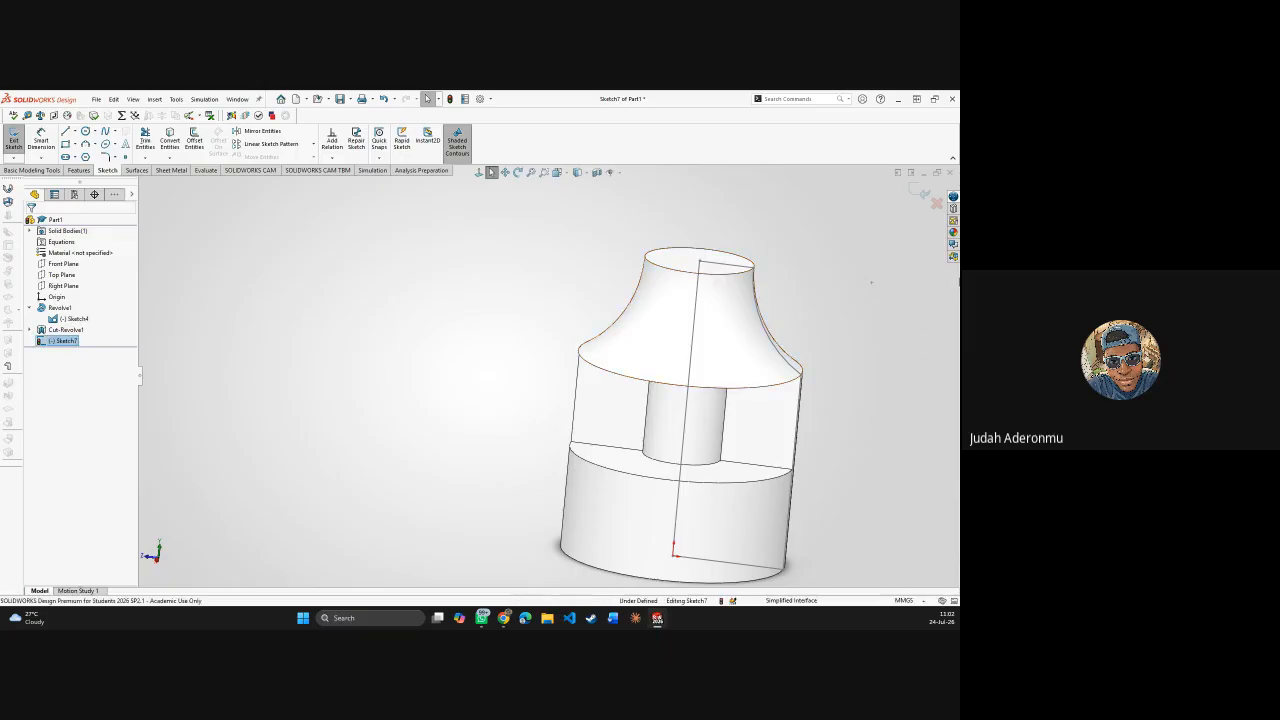
left_click(936, 203)
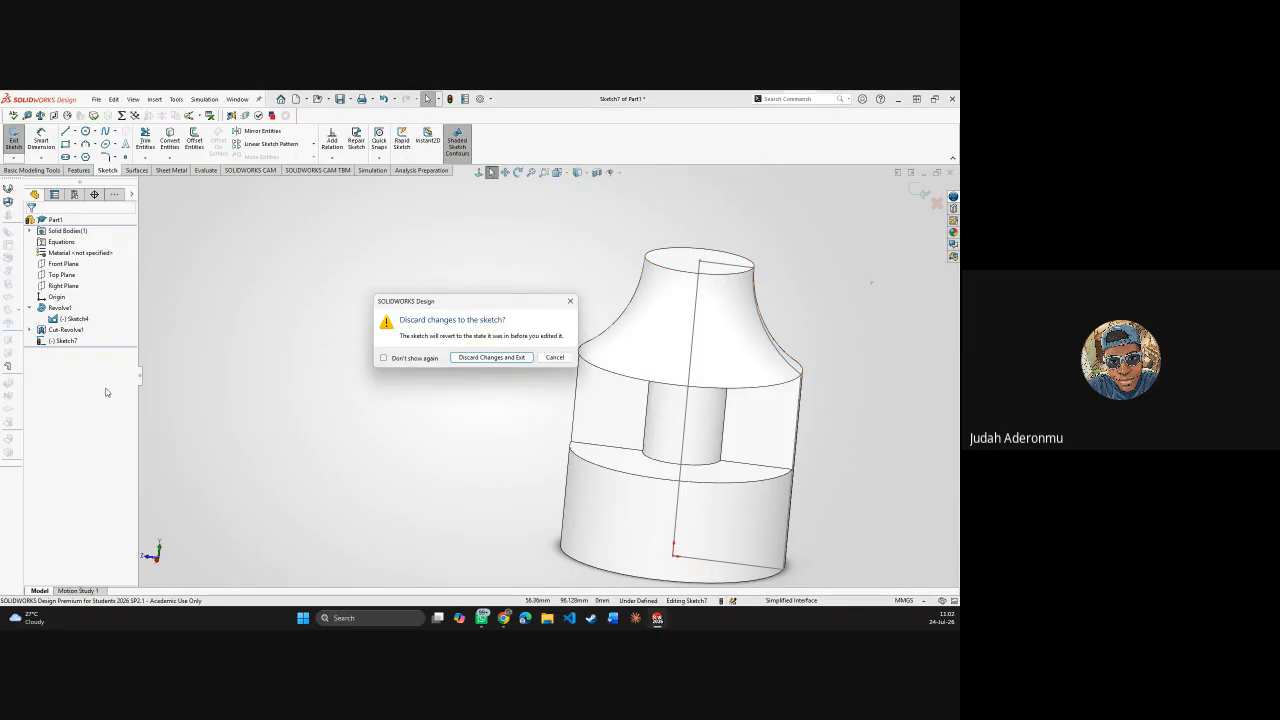
left_click(496, 361)
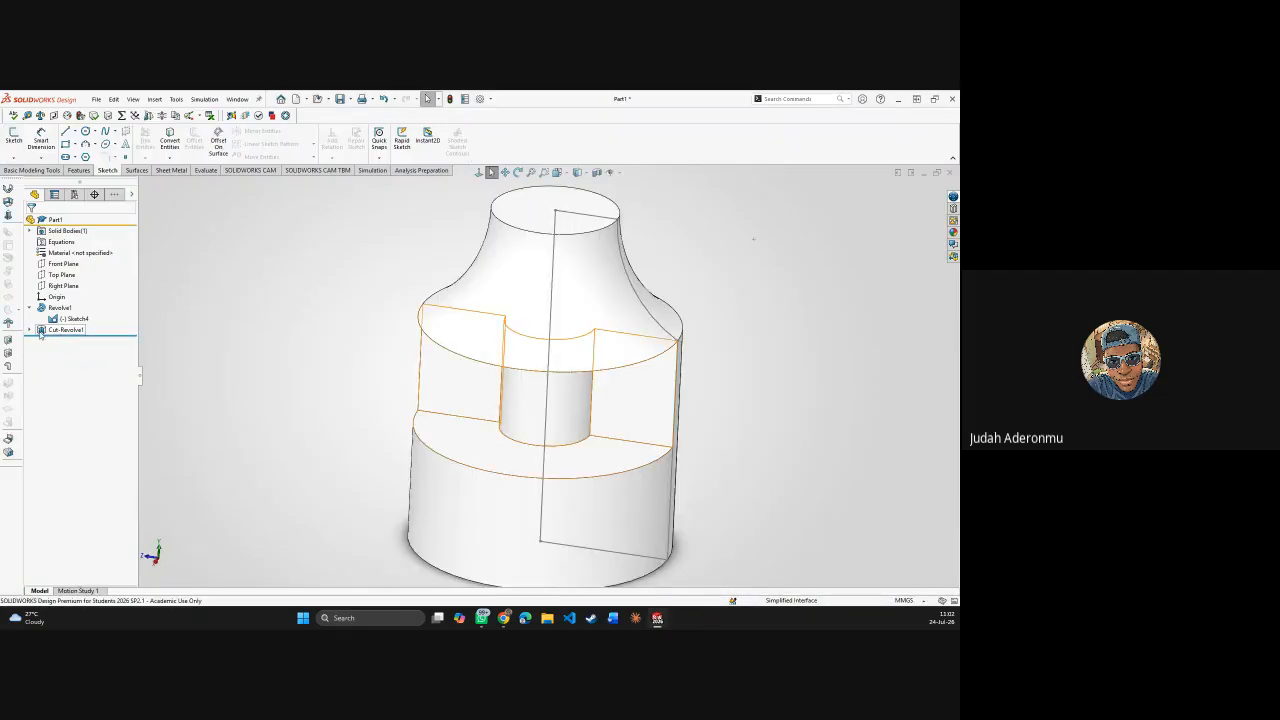
- Open the revolved cut feature for editing
left_click(29, 330)
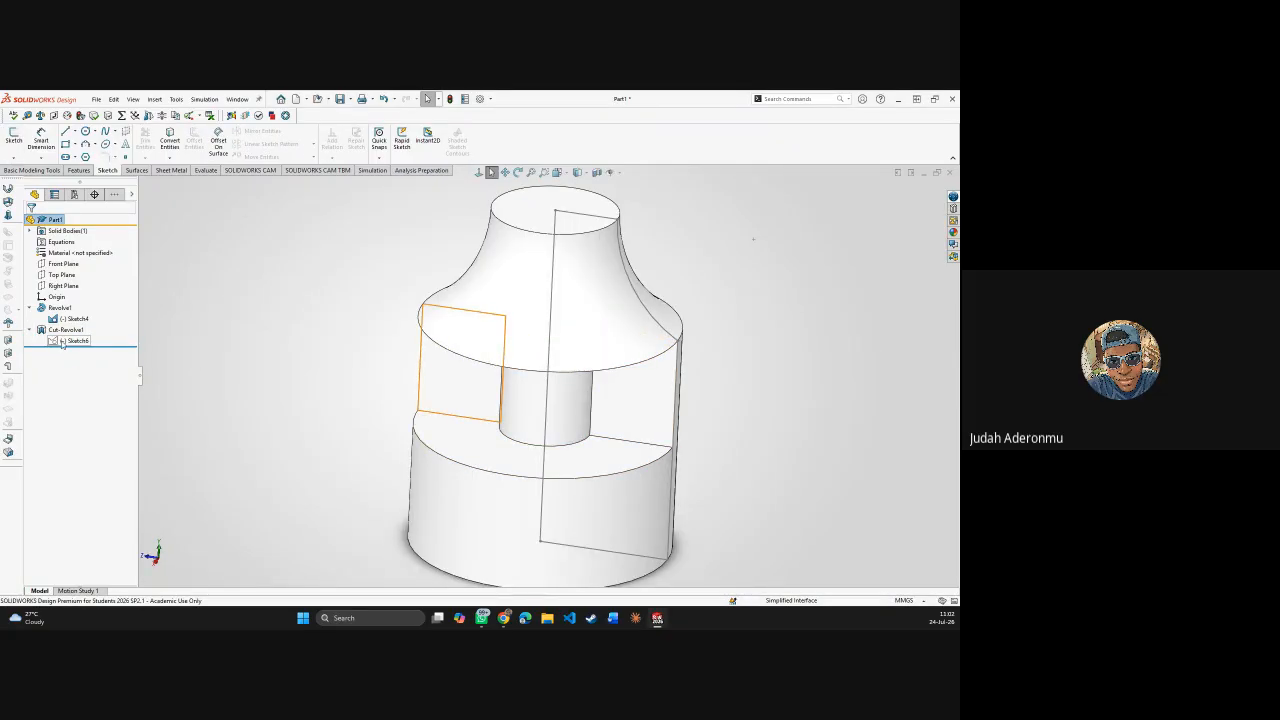
right_click(62, 341)
key("Escape")
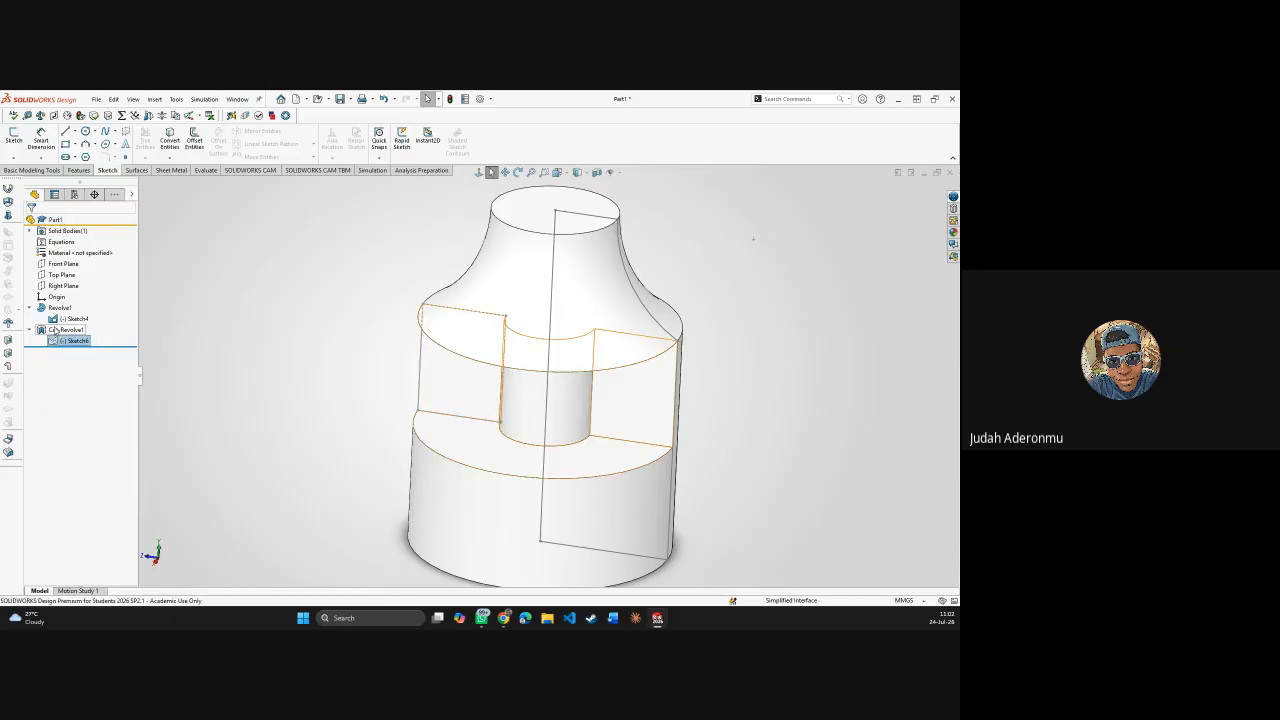
right_click(58, 330)
left_click(65, 297)
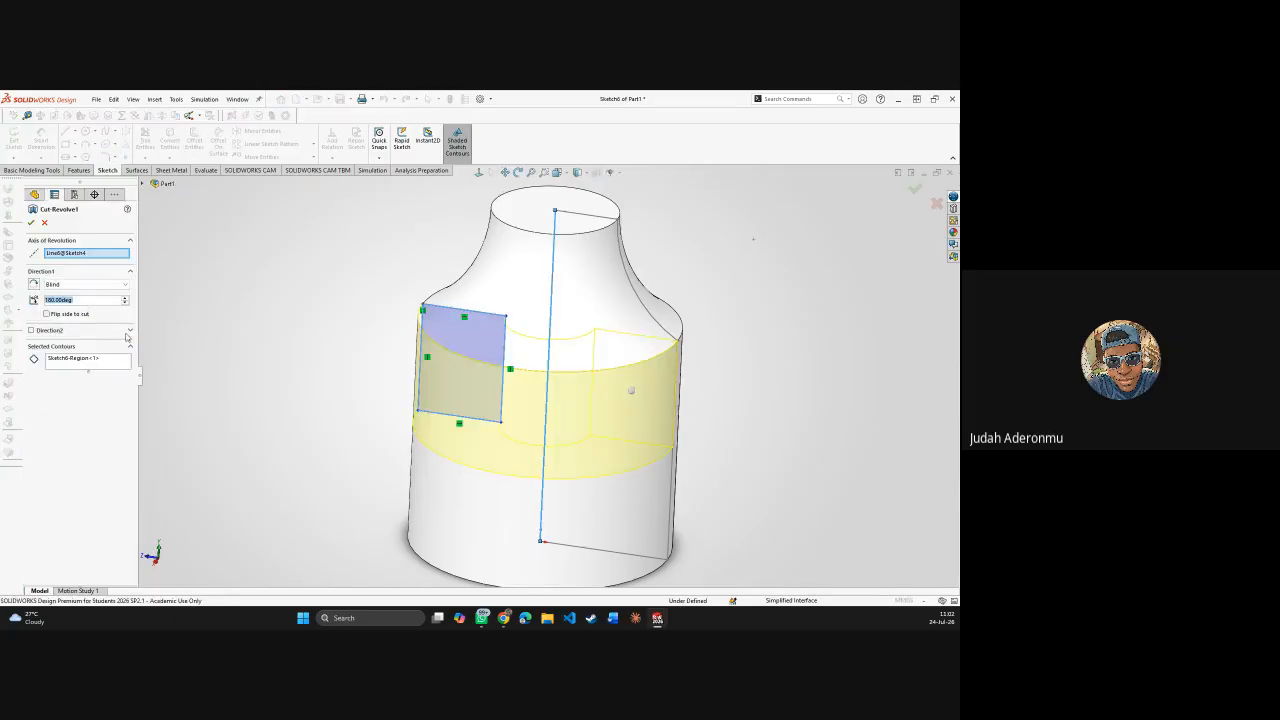
- Examine the revolved cut's preview about the body's central axis from the side and from above
middle_click_drag(424, 380, 466, 340)
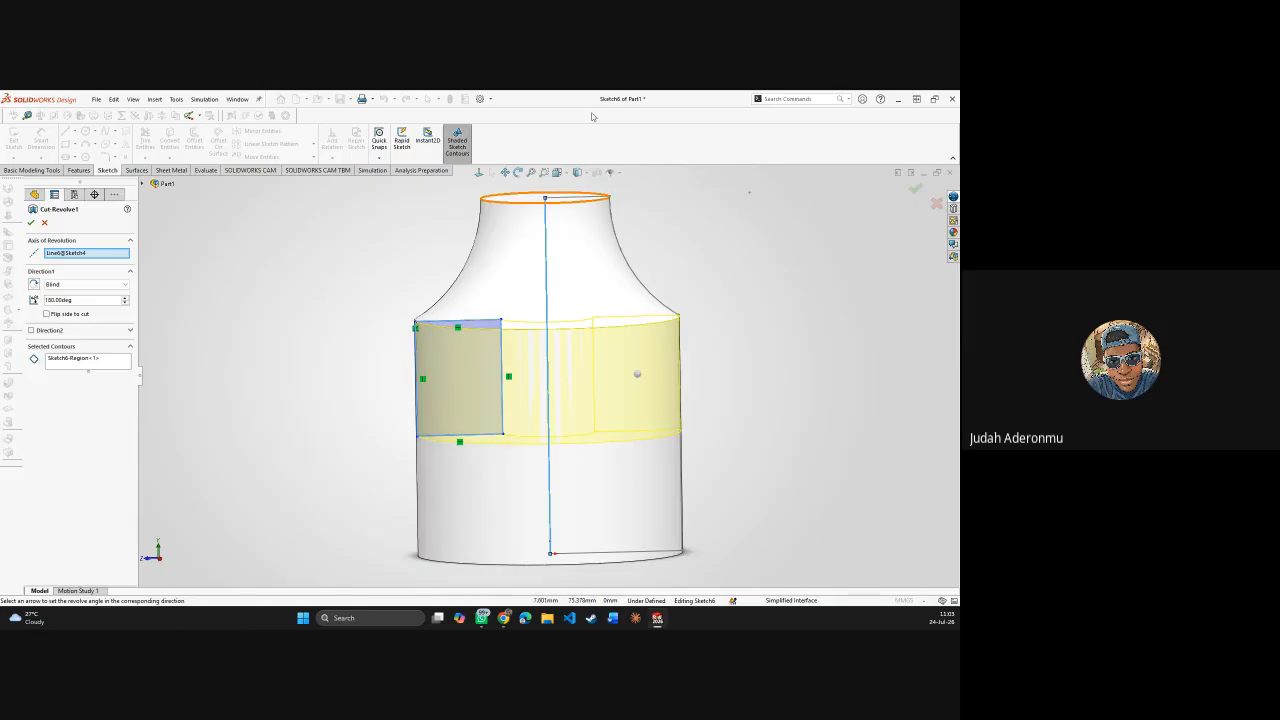
middle_click_drag(581, 278, 598, 374)
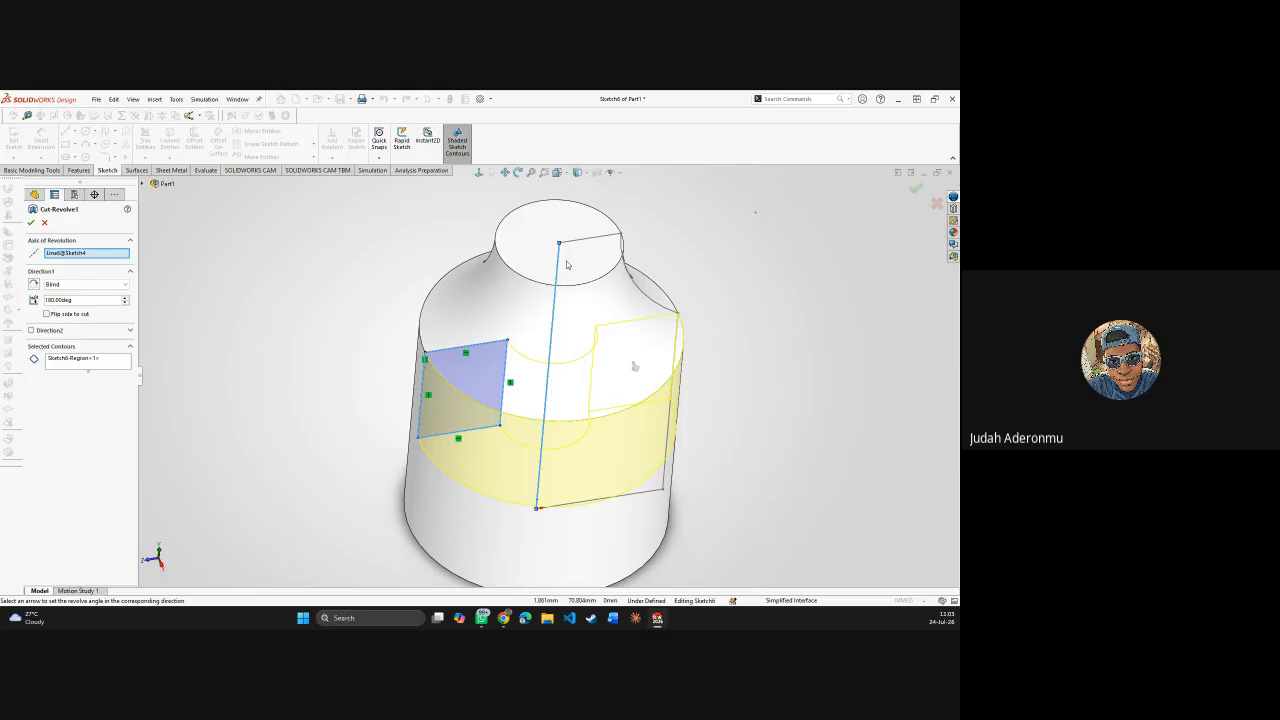
middle_click_drag(568, 250, 563, 364)
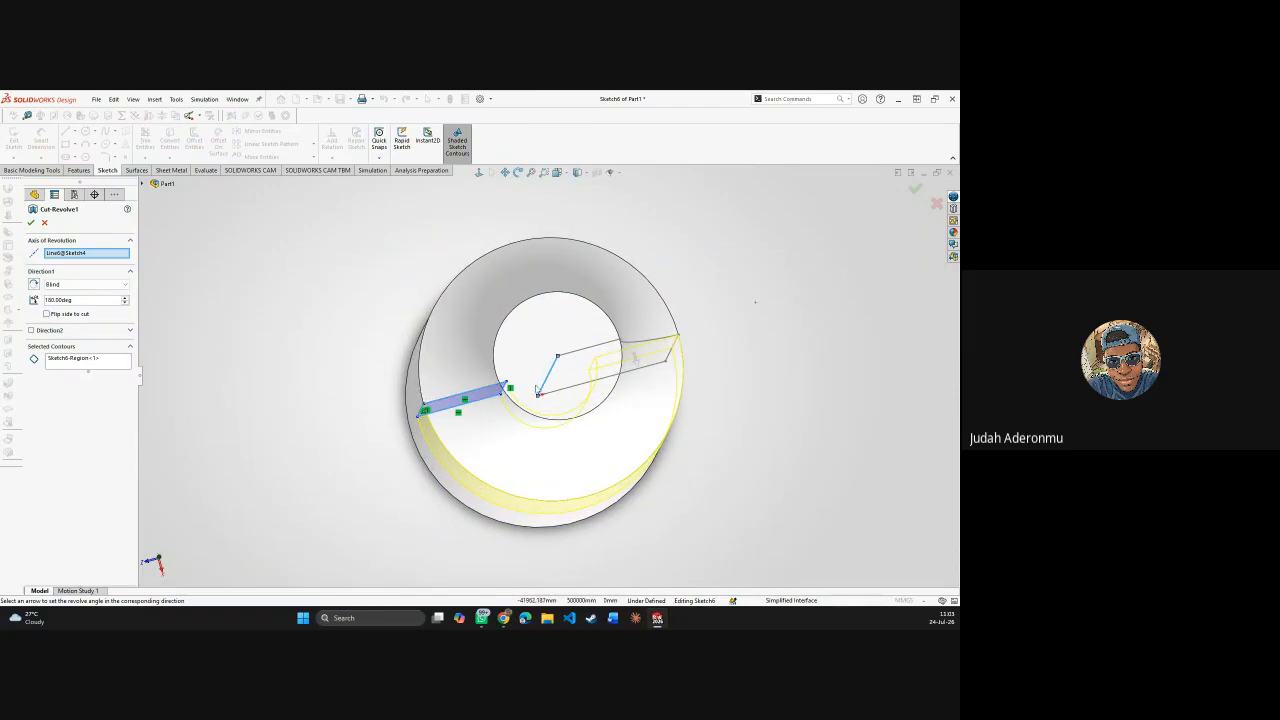
middle_click_drag(543, 366, 555, 186)
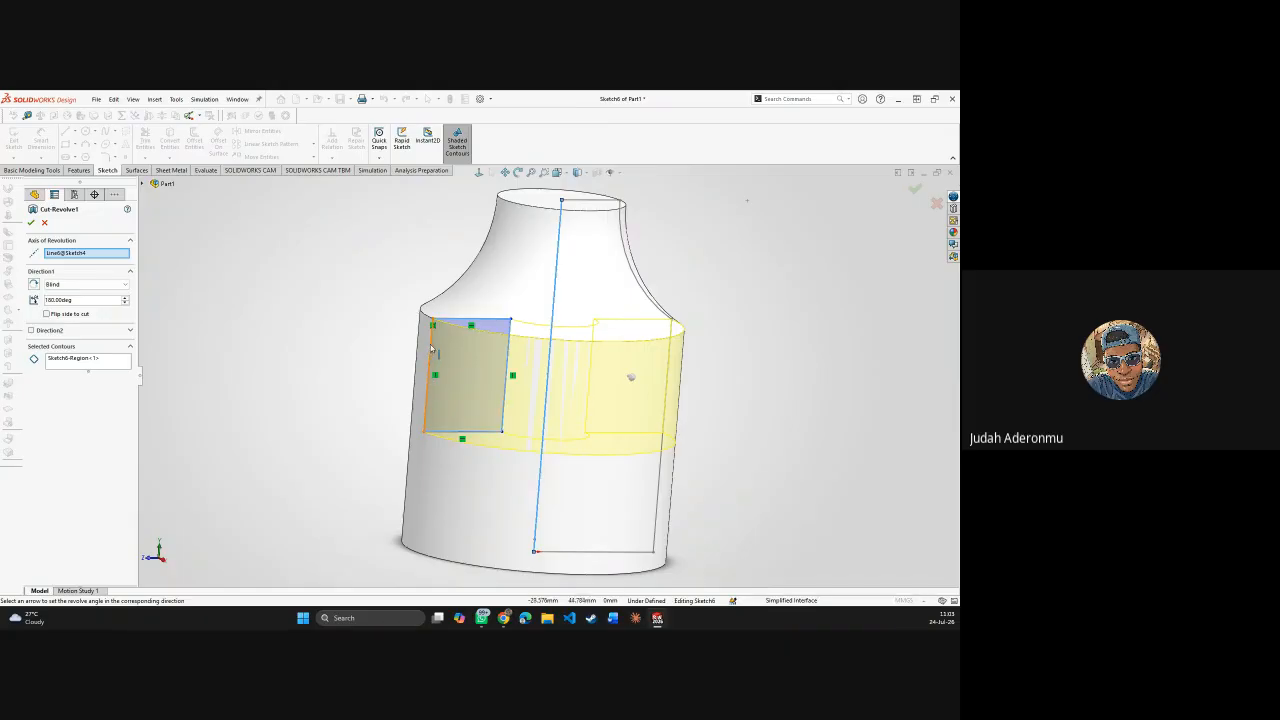
mouse_move(432, 320)
middle_mouse_down()
mouse_move(470, 390)
mouse_move(513, 360)
middle_mouse_up()
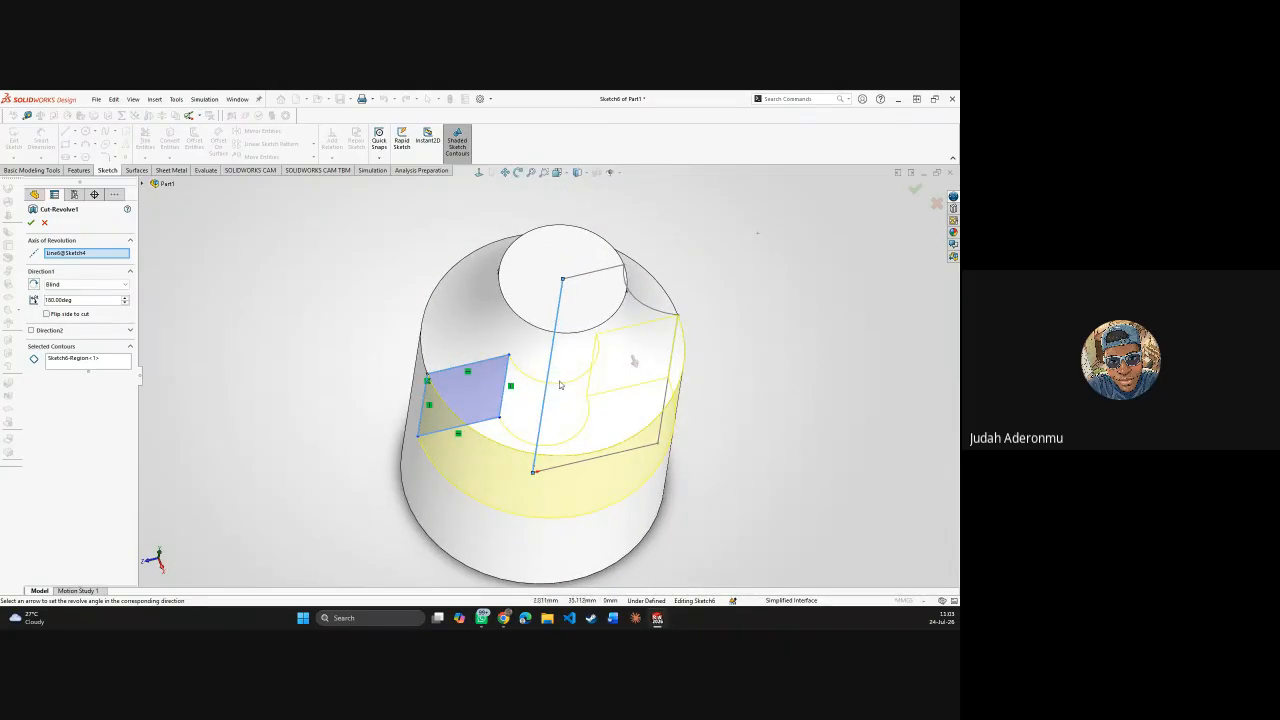
mouse_move(590, 348)
middle_mouse_down()
mouse_move(571, 366)
mouse_move(577, 419)
middle_mouse_up()
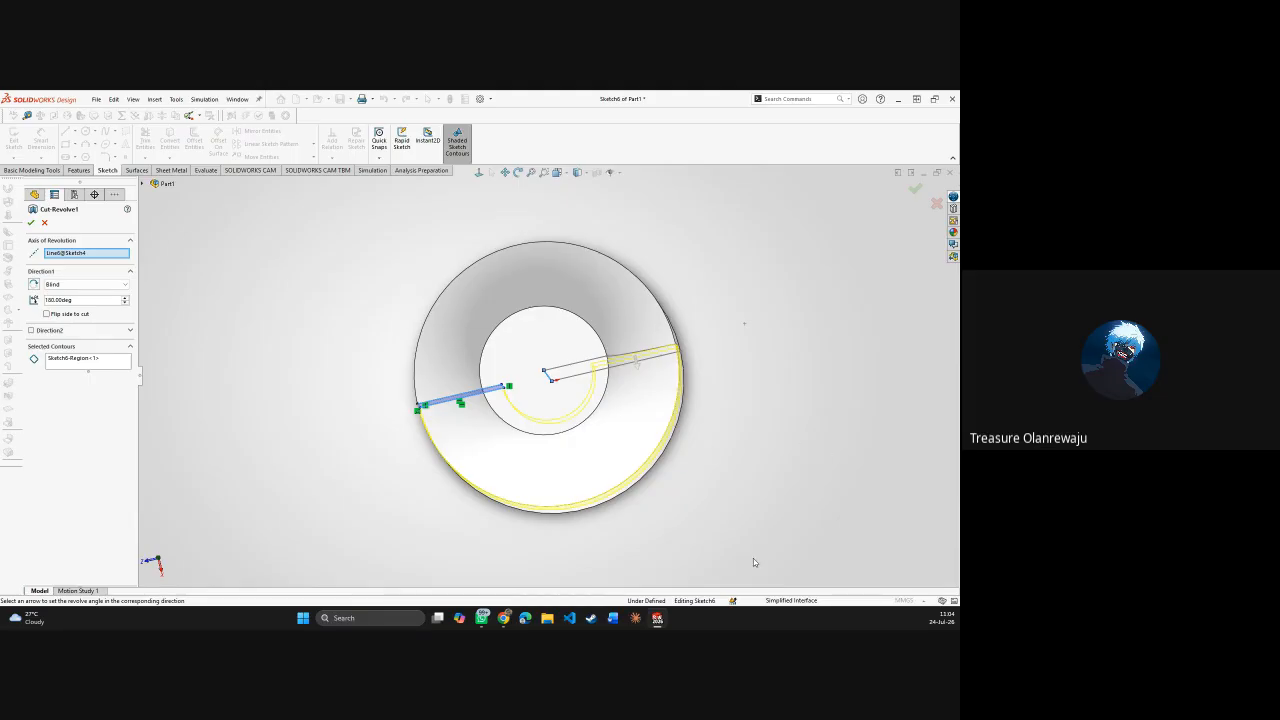
middle_click_drag(753, 558, 741, 391)
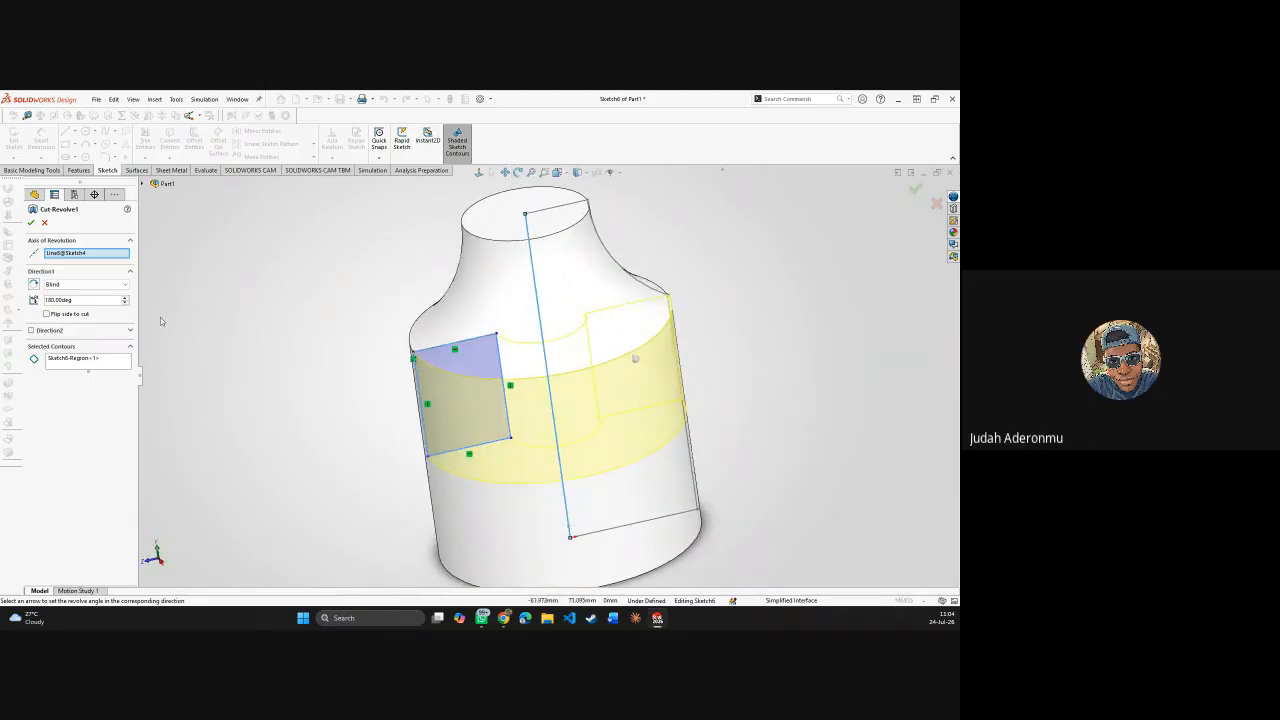
- Set the revolved cut's Direction 1 angle to 60 degrees
double_click(99, 300)
type("0")
key("Return")
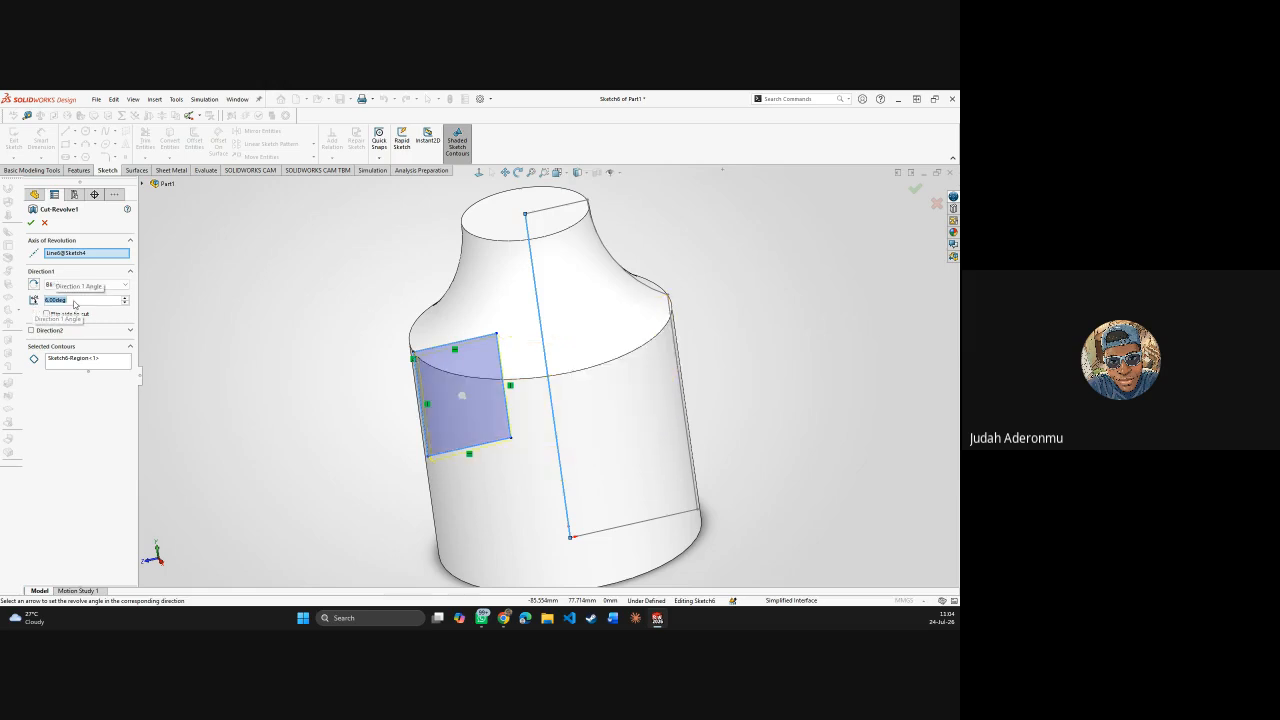
type("60")
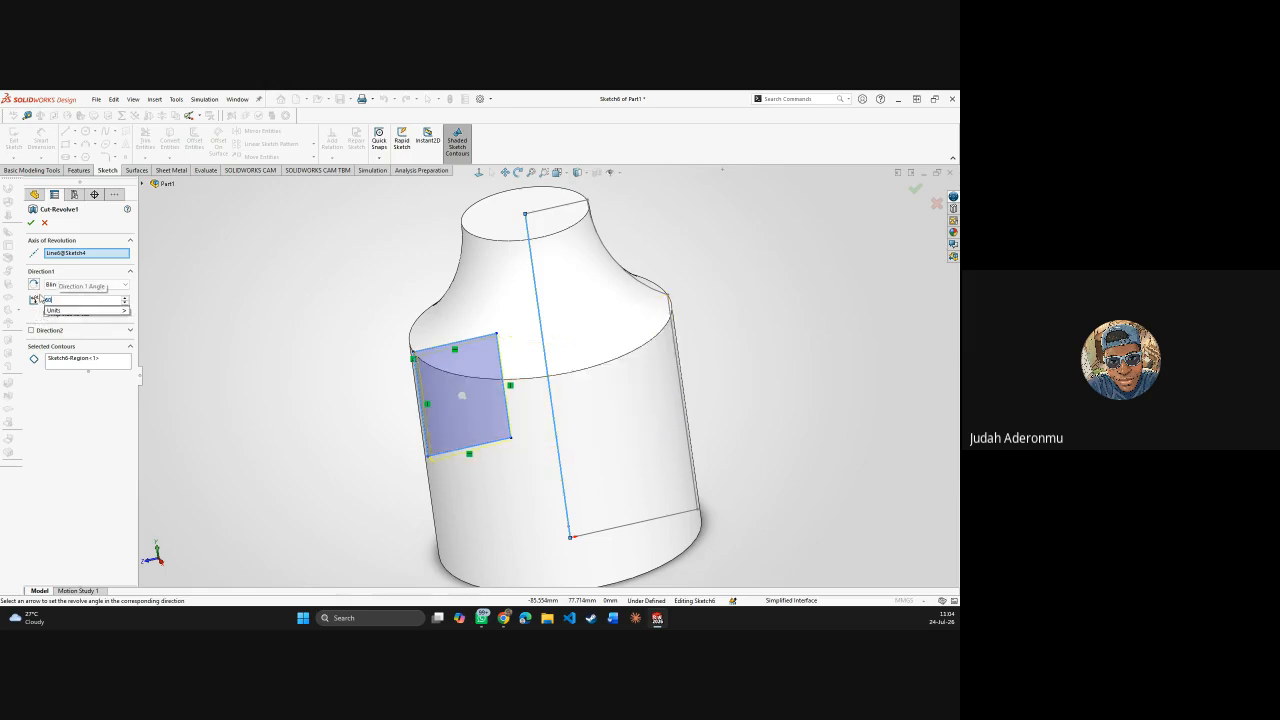
key("Return")
middle_click_drag(269, 274, 545, 390)
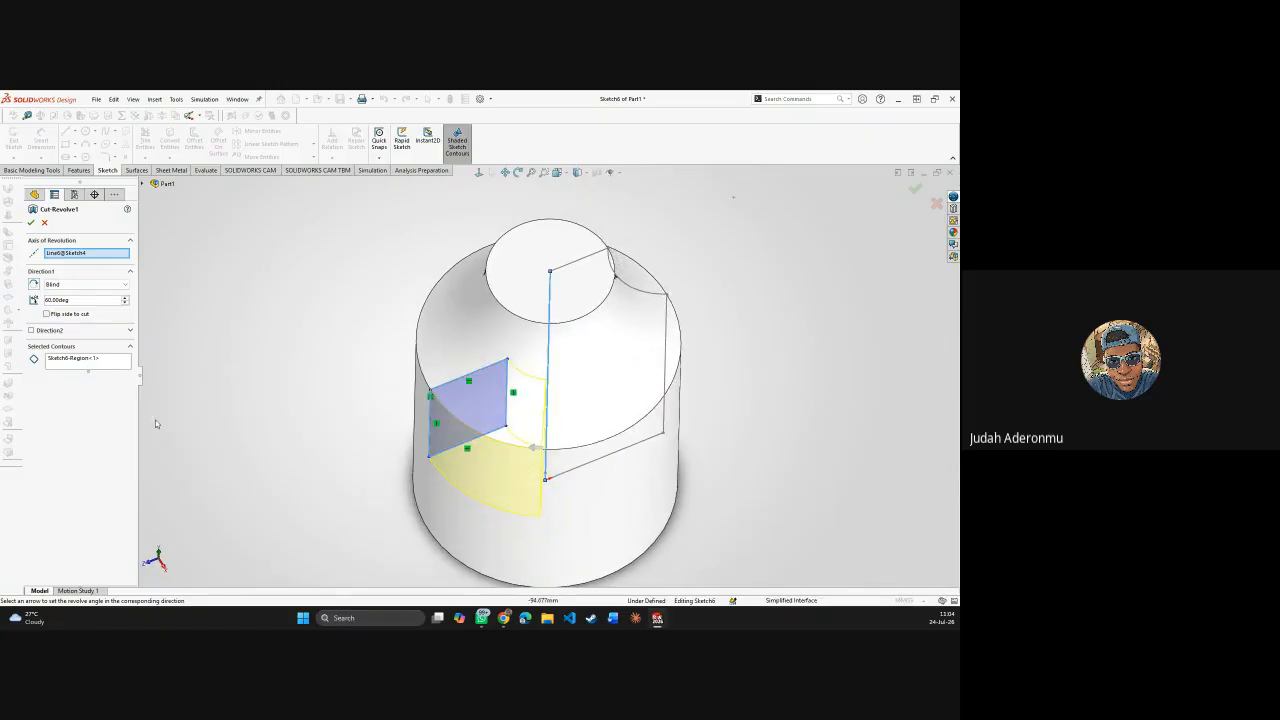
- Clear the revolved cut's selected contour and pick the rectangle's region again
left_click(105, 362)
key("Delete")
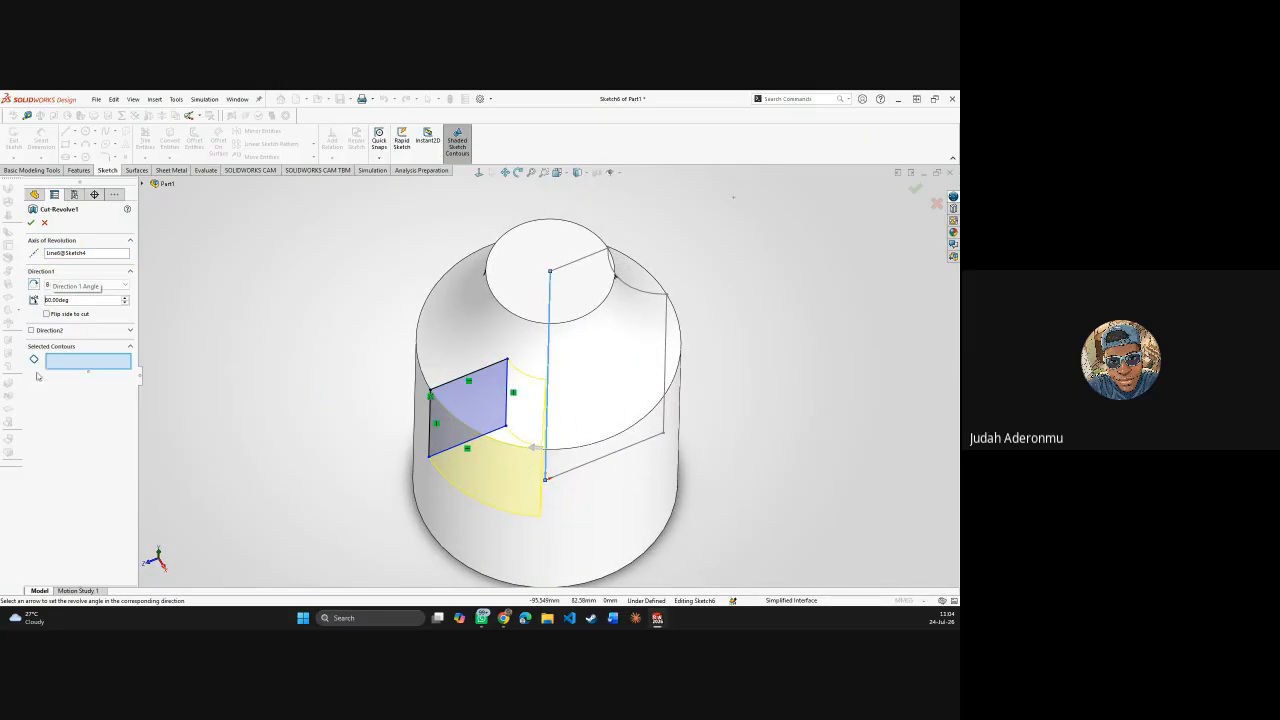
left_click(483, 408)
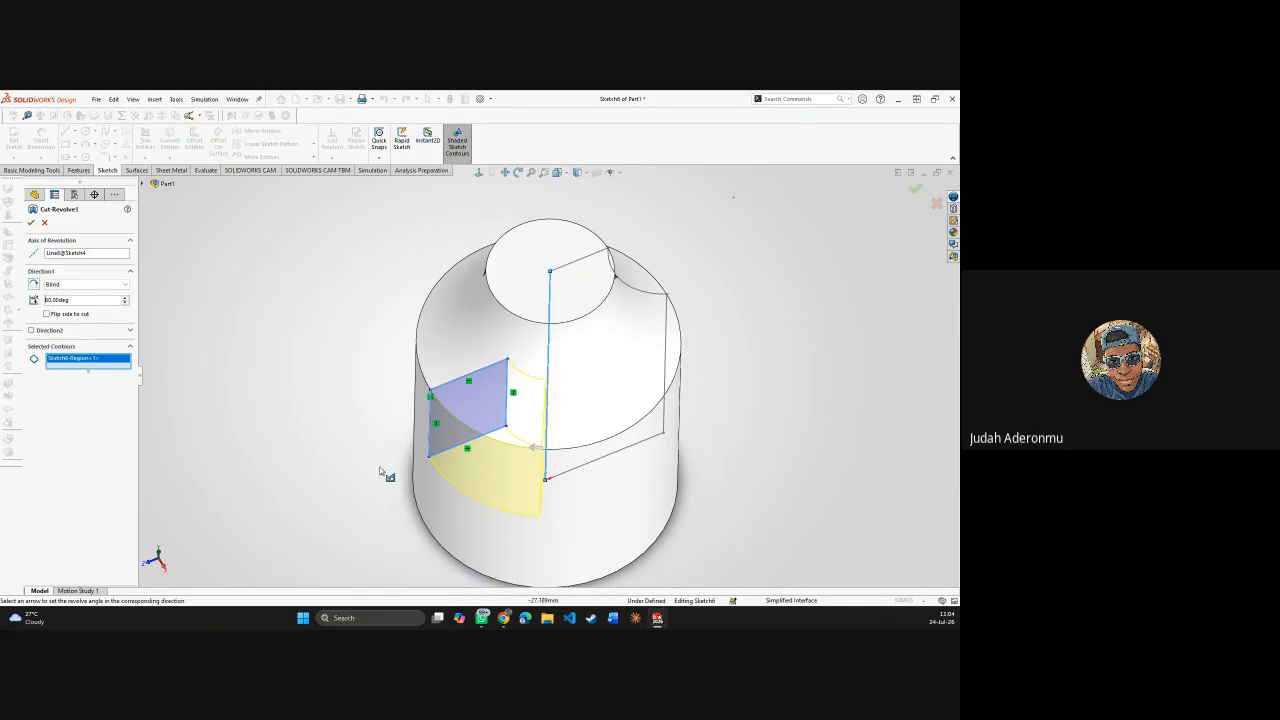
- Clear the axis of revolution, reselect the vertical line through the body's centre, and apply the revolved cut
left_click(70, 254)
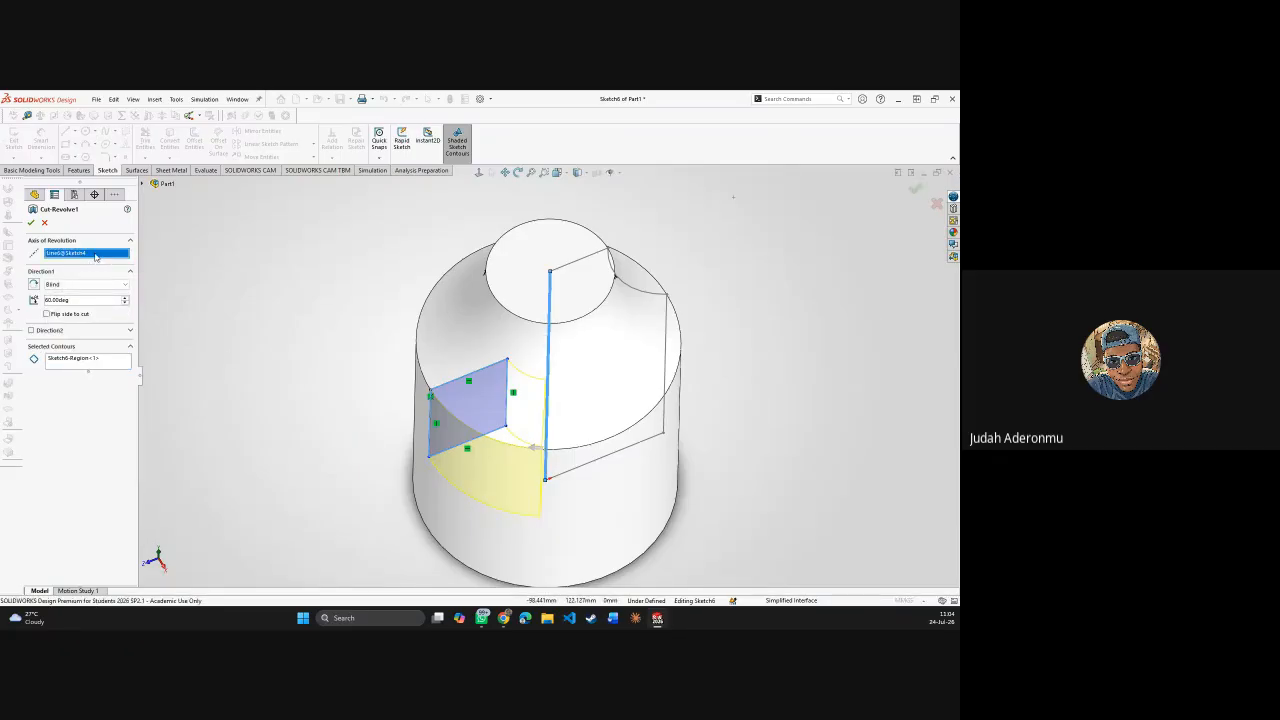
key("Delete")
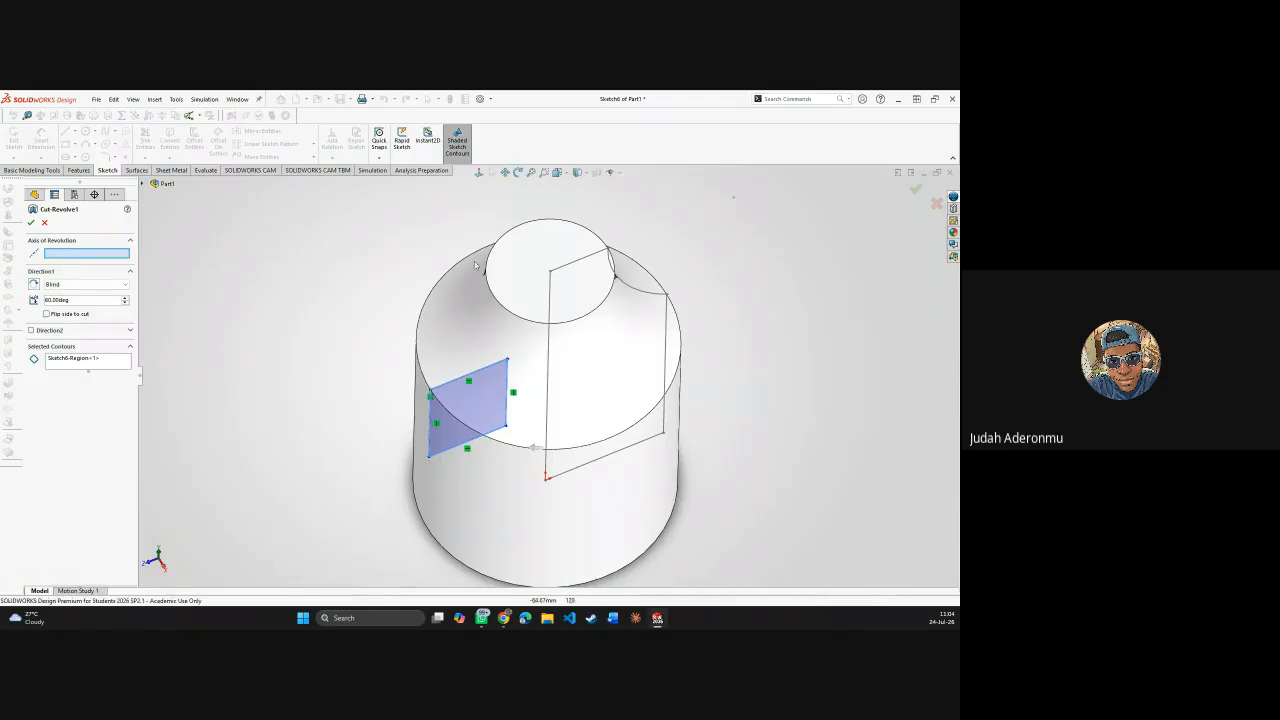
left_click(548, 298)
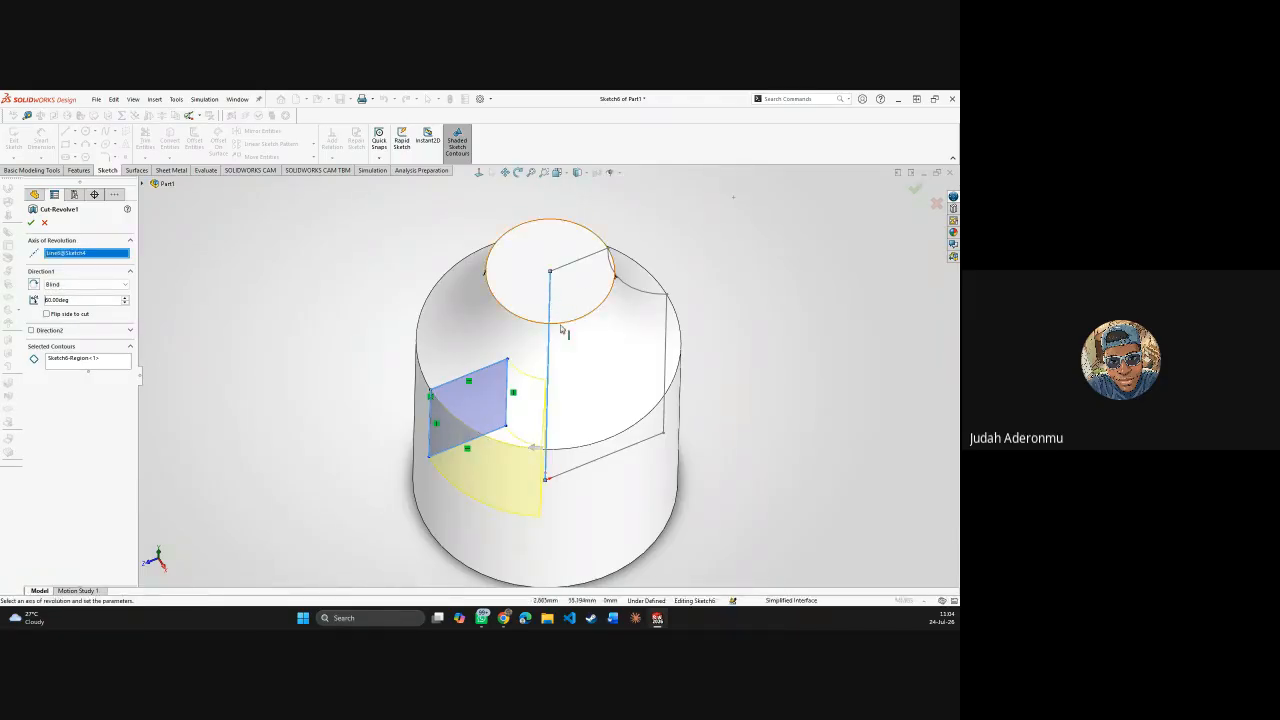
mouse_move(566, 334)
middle_mouse_down()
mouse_move(600, 363)
mouse_move(617, 291)
mouse_move(584, 241)
mouse_move(531, 271)
mouse_move(525, 314)
mouse_move(528, 304)
mouse_move(470, 302)
middle_mouse_up()
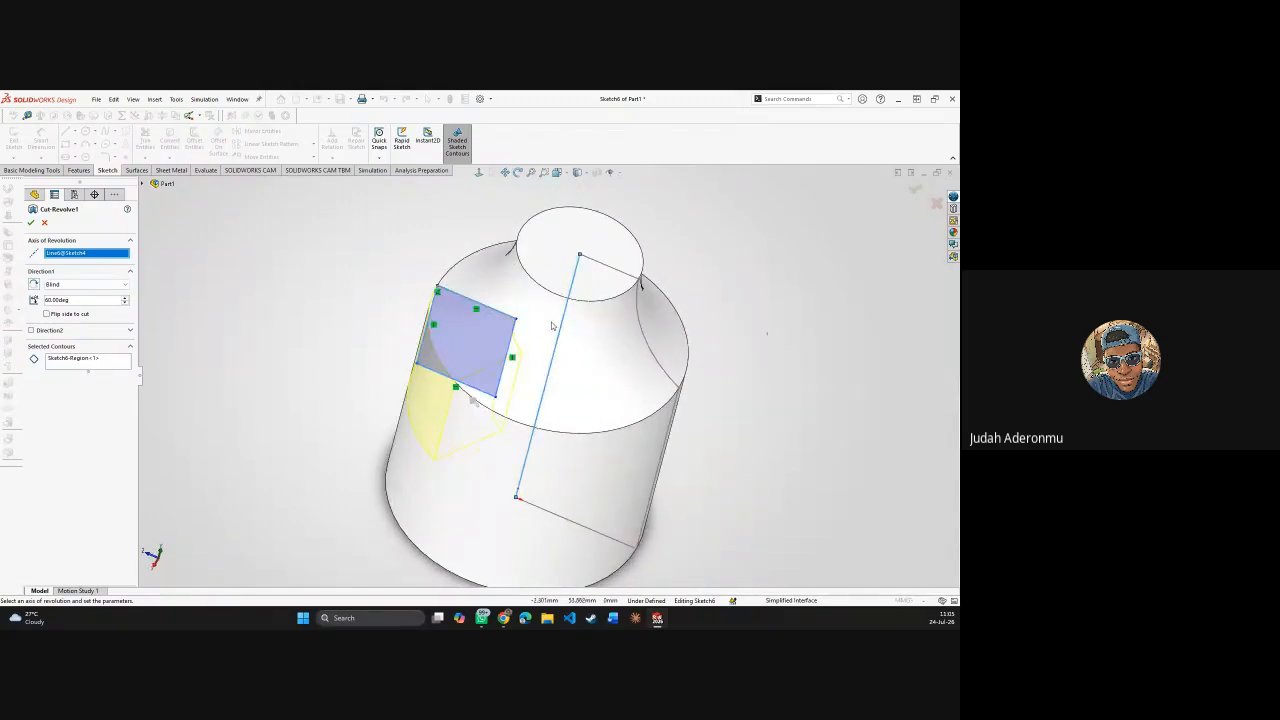
left_click(33, 223)
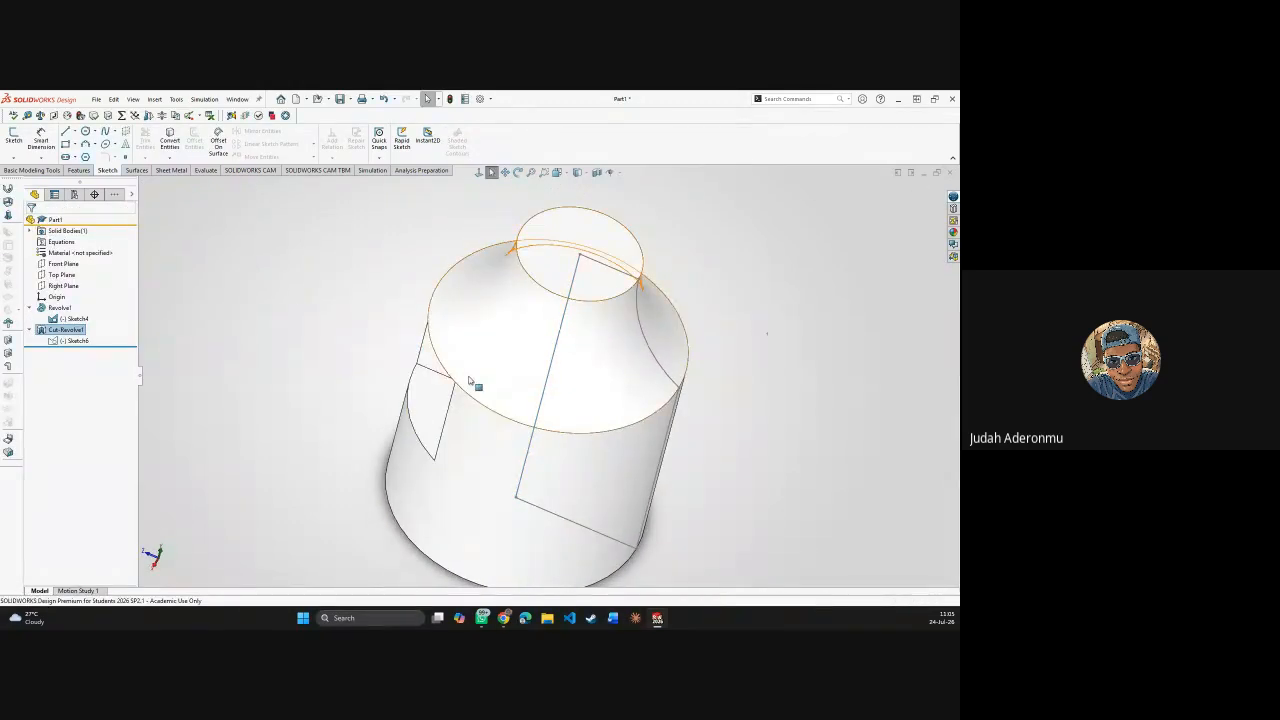
- Inspect the revolved cut's opening in the side of the body from several angles
middle_click_drag(473, 380, 451, 366)
left_click(248, 401)
middle_click_drag(444, 429, 366, 503)
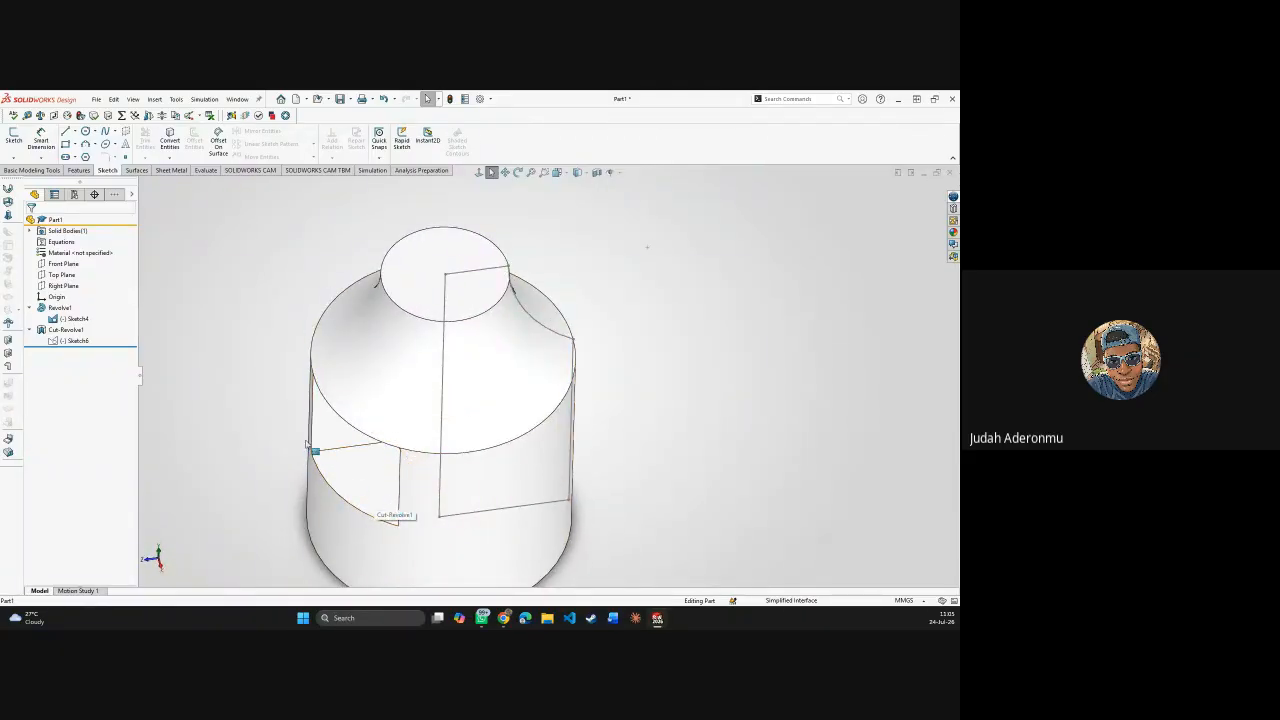
middle_click_drag(332, 467, 313, 433)
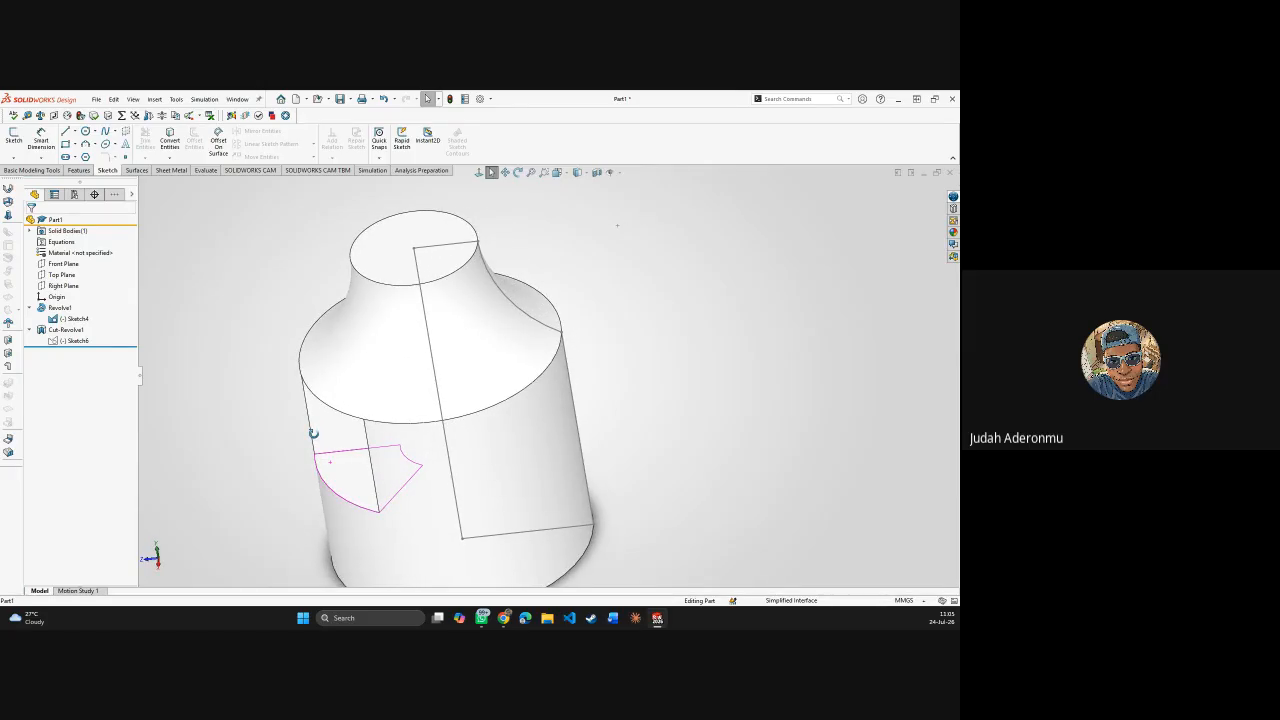
middle_click_drag(313, 433, 344, 430)
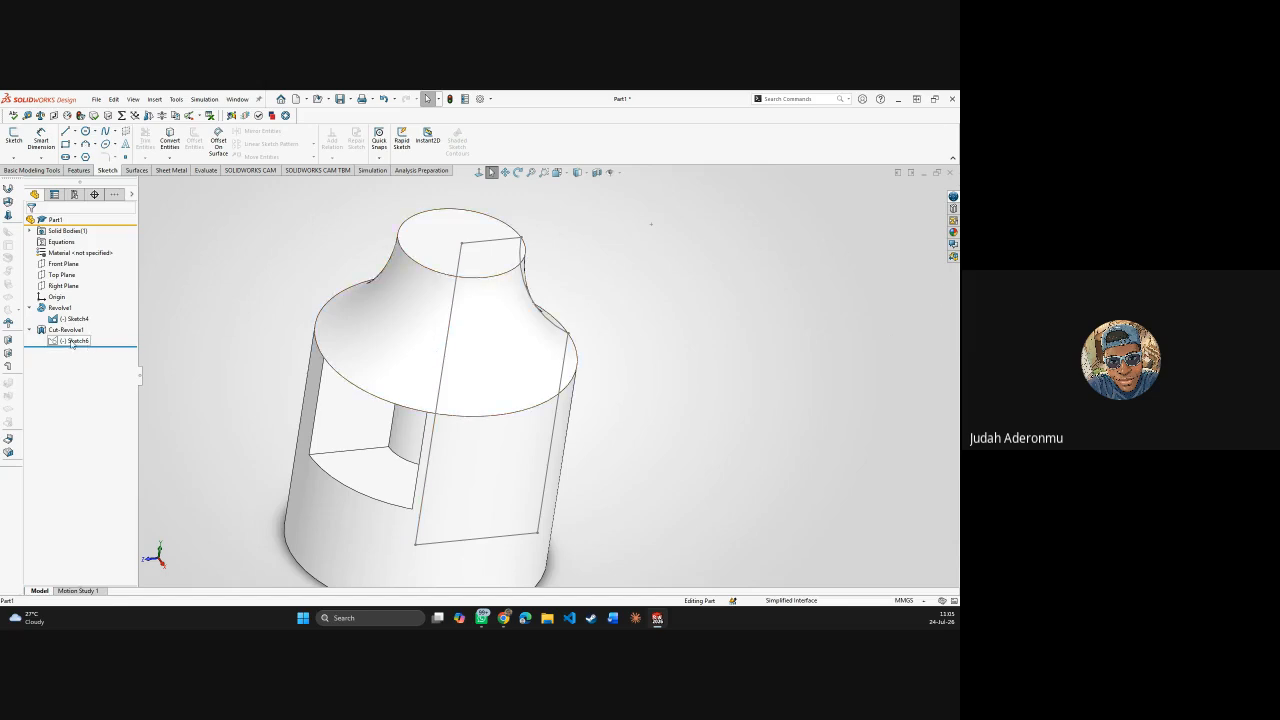
right_click(72, 341)
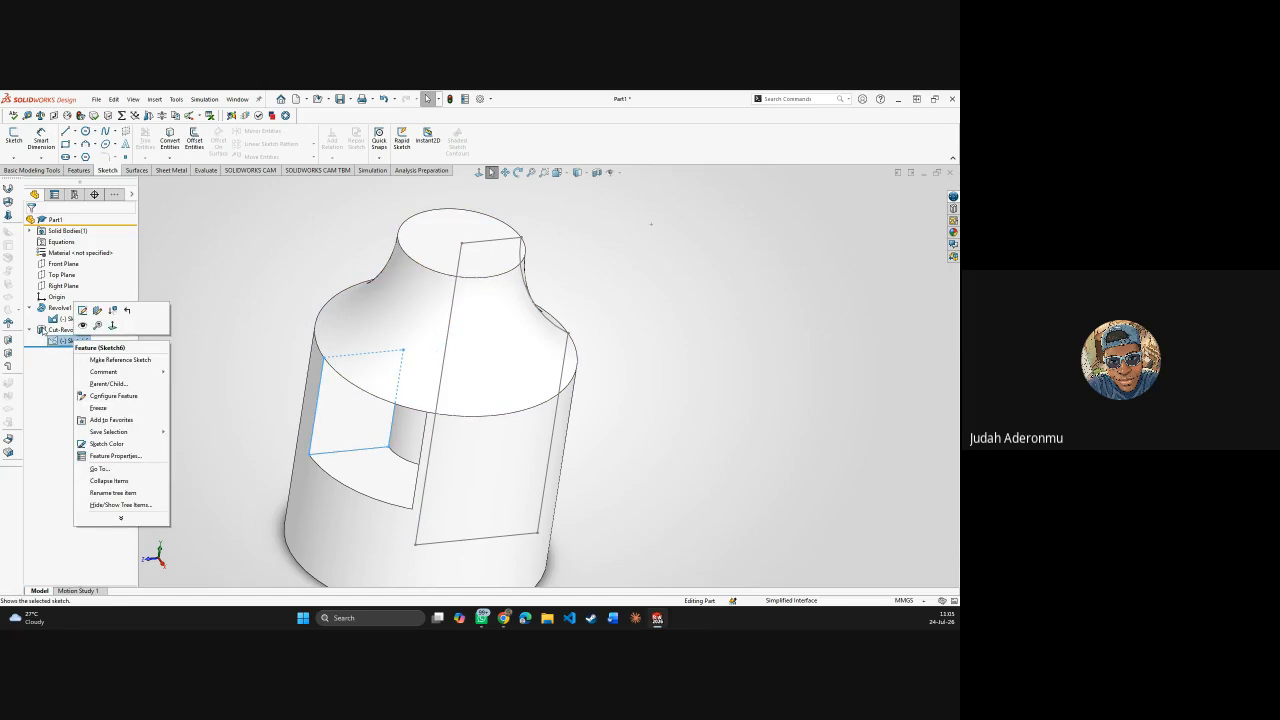
left_click(44, 330)
right_click(45, 330)
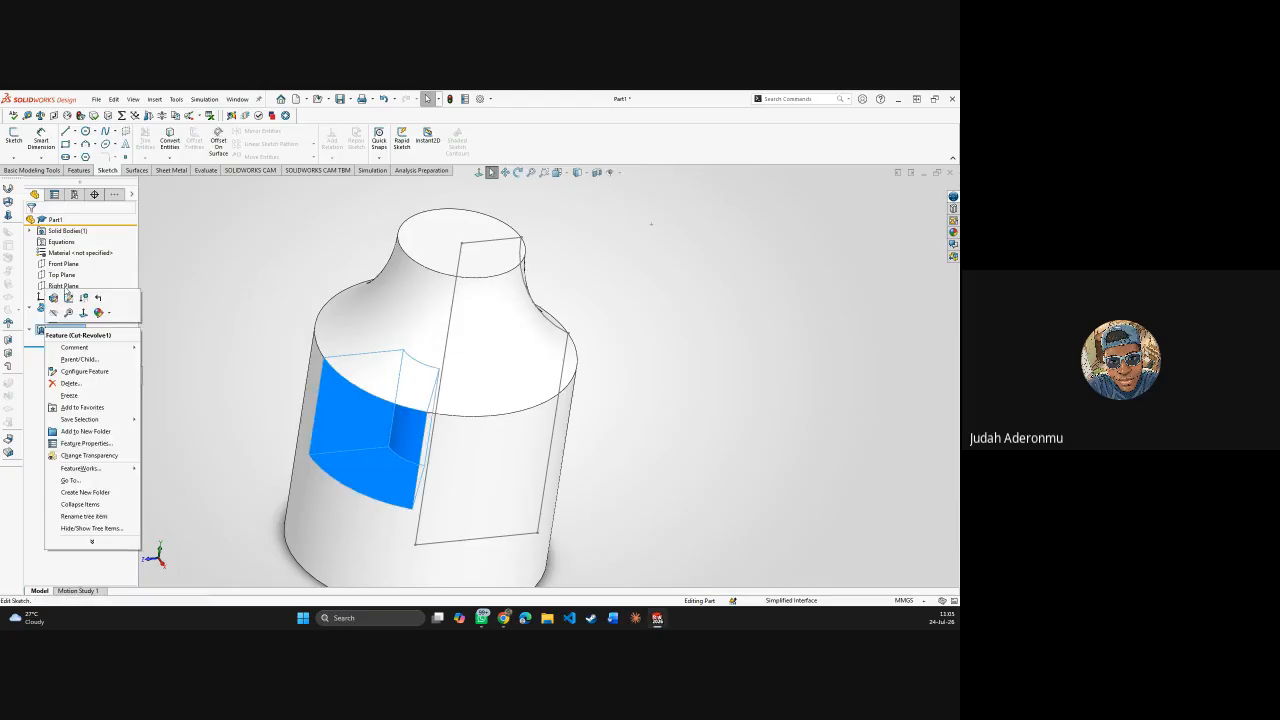
left_click(68, 299)
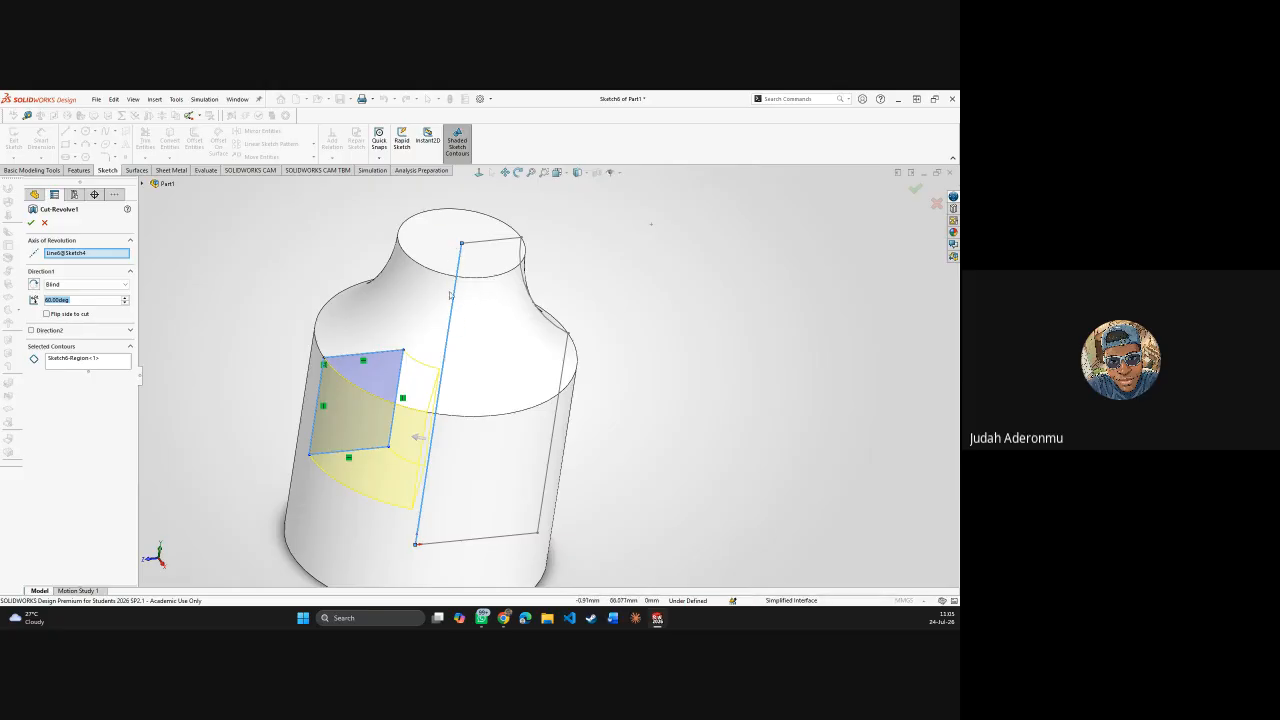
left_click(64, 255)
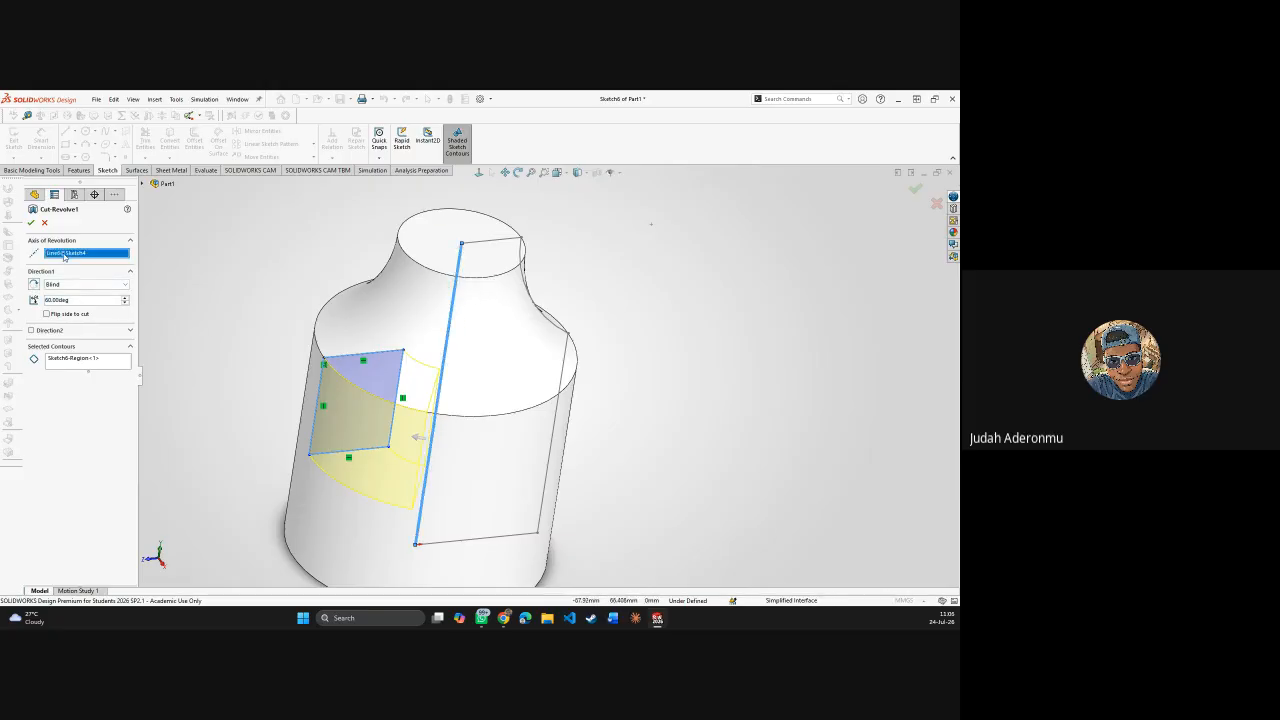
key("Delete")
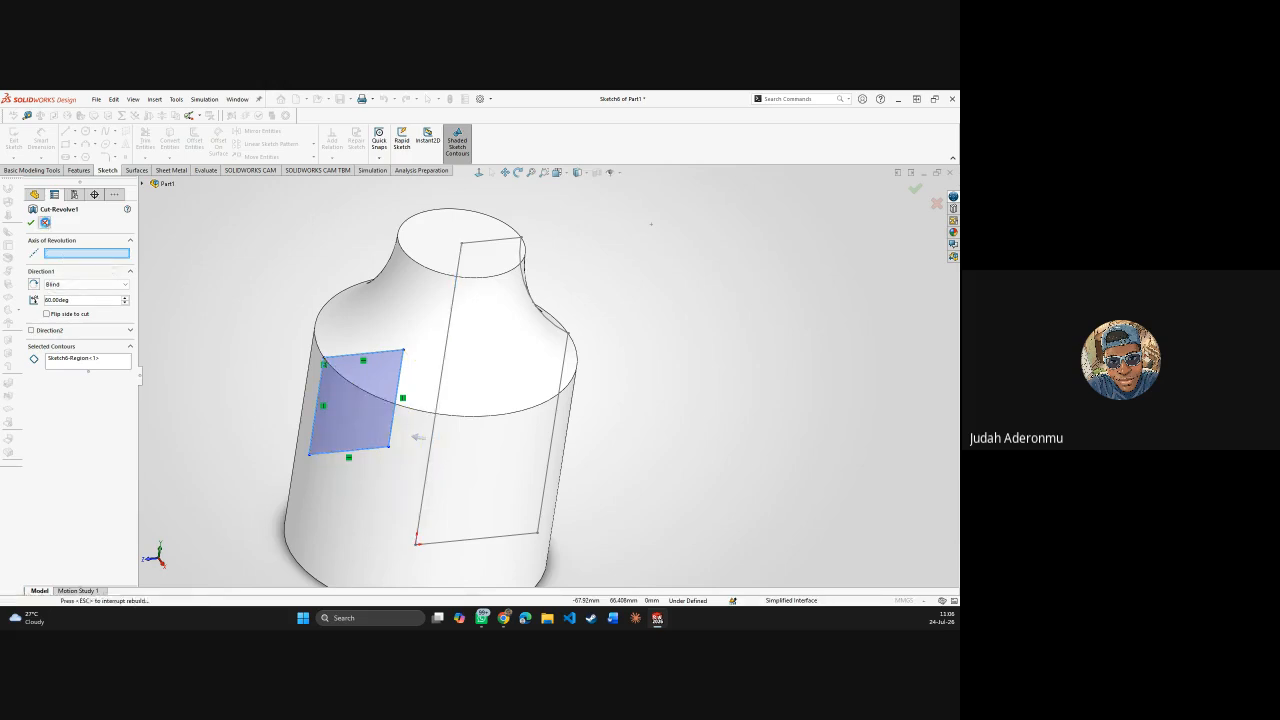
left_click(44, 223)
left_click(231, 351)
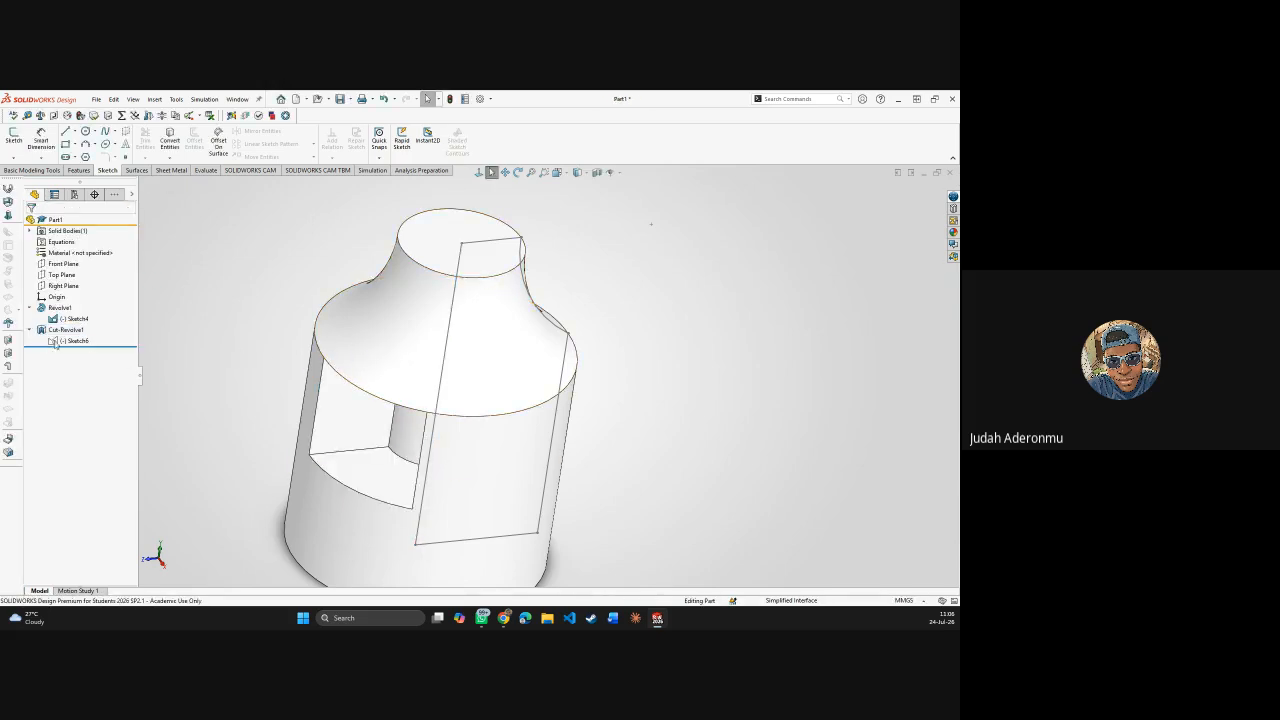
- Hide the profile sketch of the revolved body and collapse that revolve feature in the tree
right_click(77, 318)
left_click(88, 302)
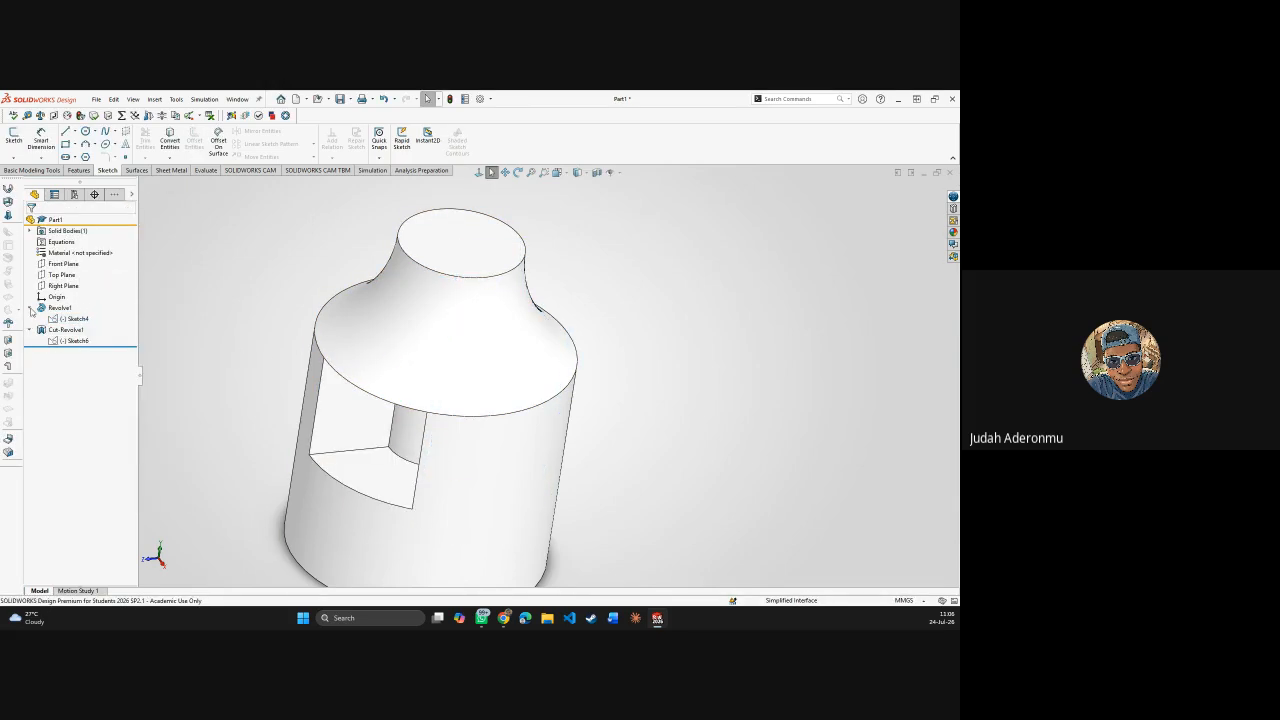
left_click(30, 308)
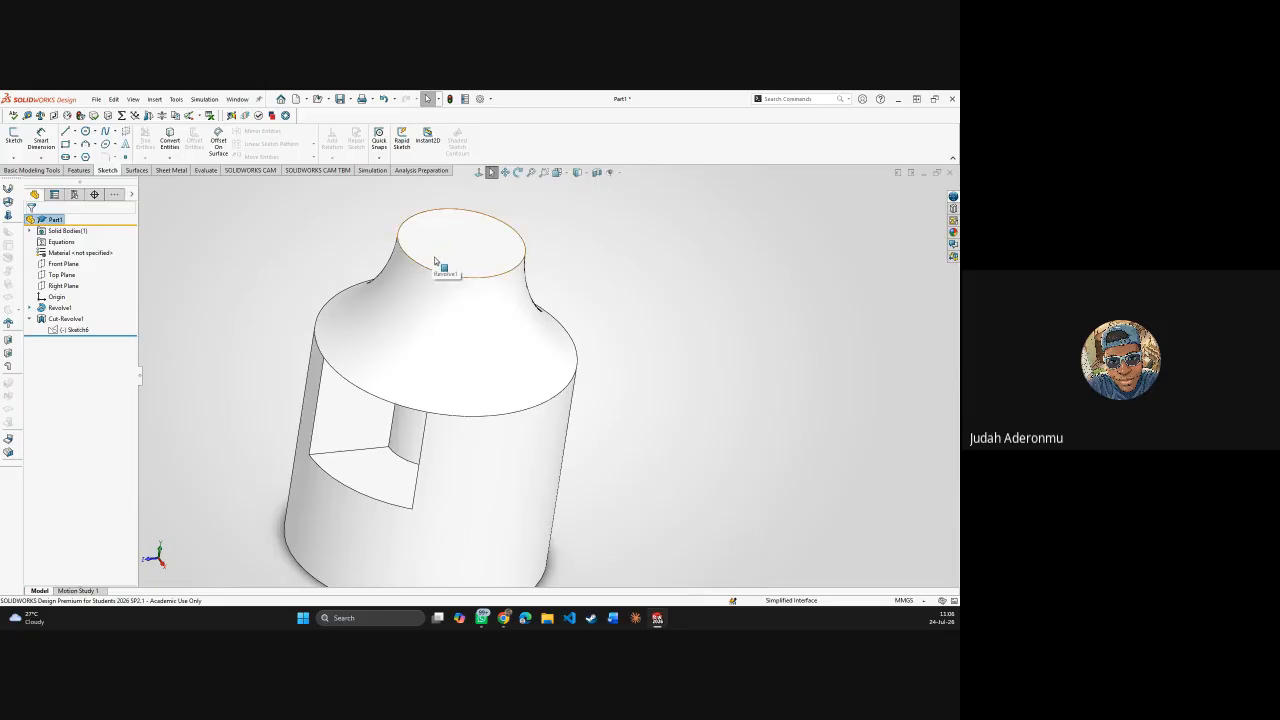
- Add a rectangular bounding box to the part using the Best Fit reference
left_click(79, 170)
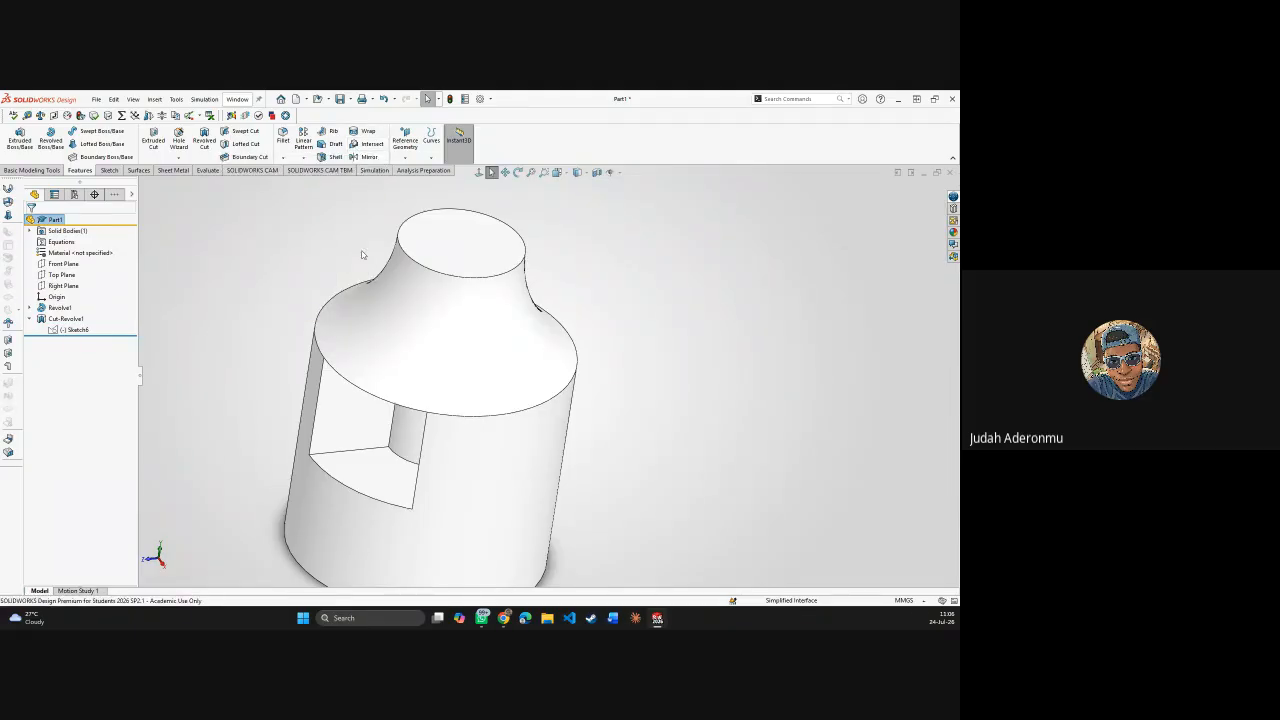
left_click(405, 158)
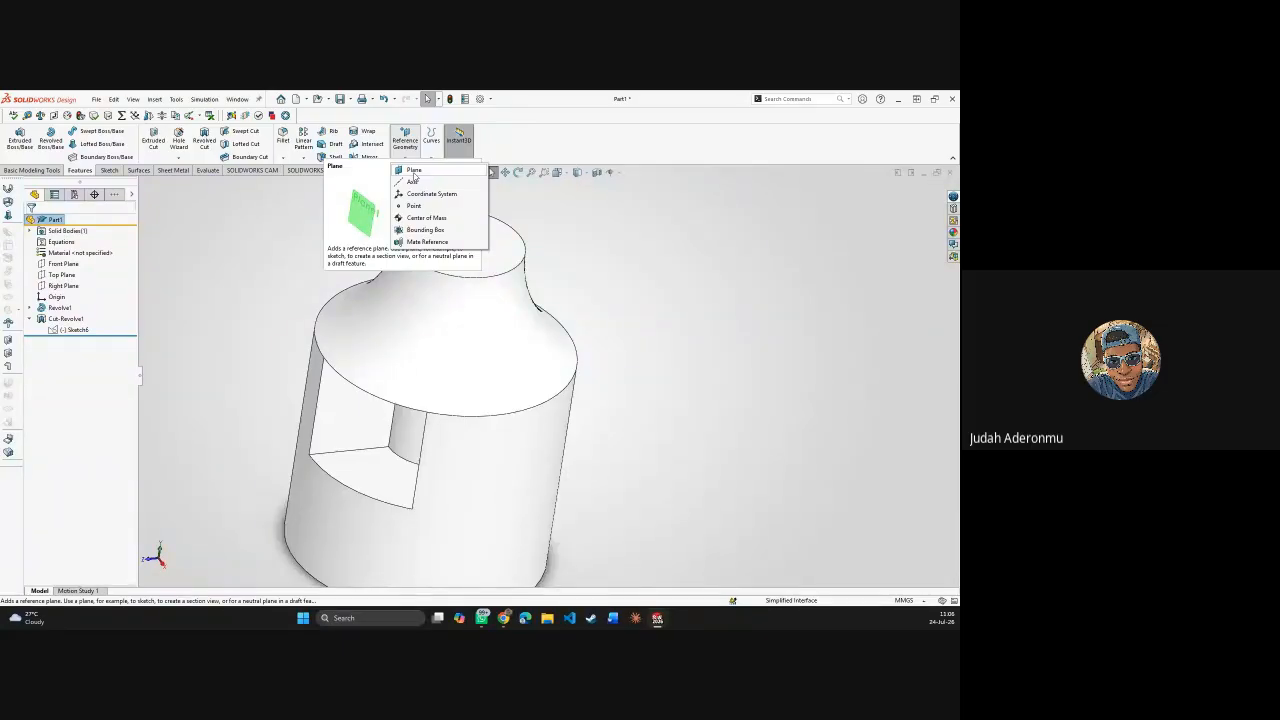
left_click(424, 231)
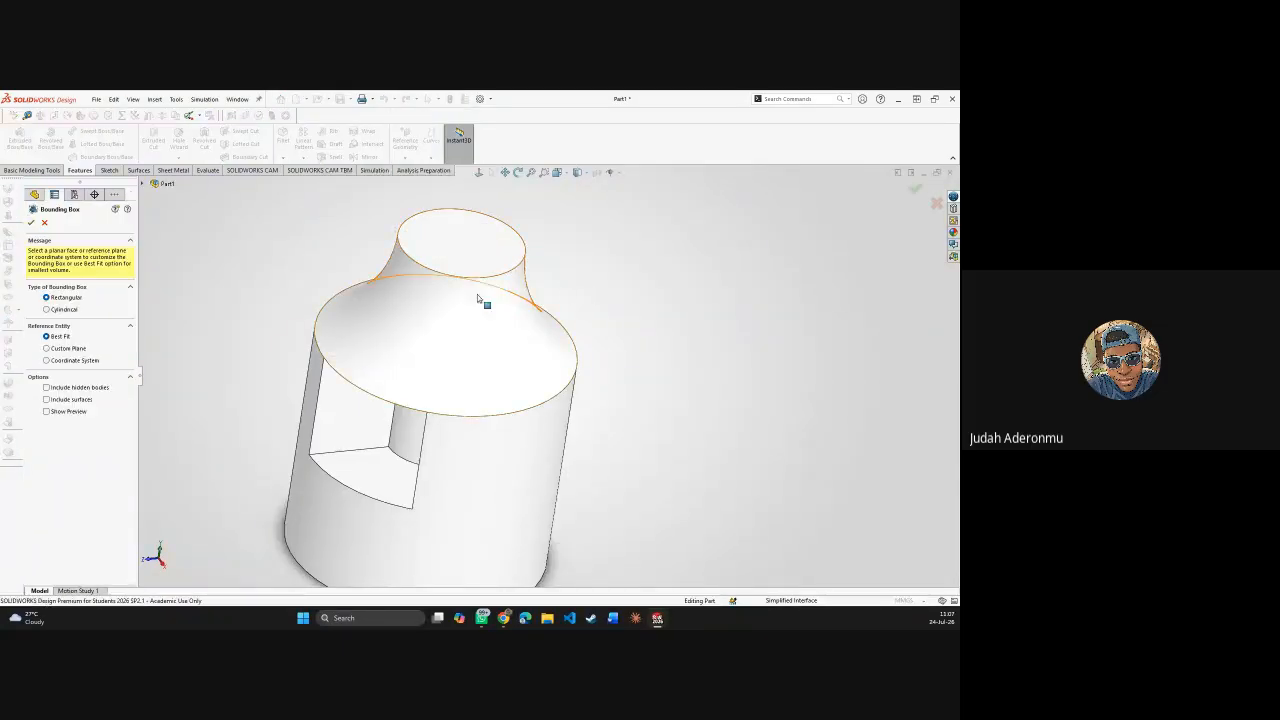
left_click(31, 223)
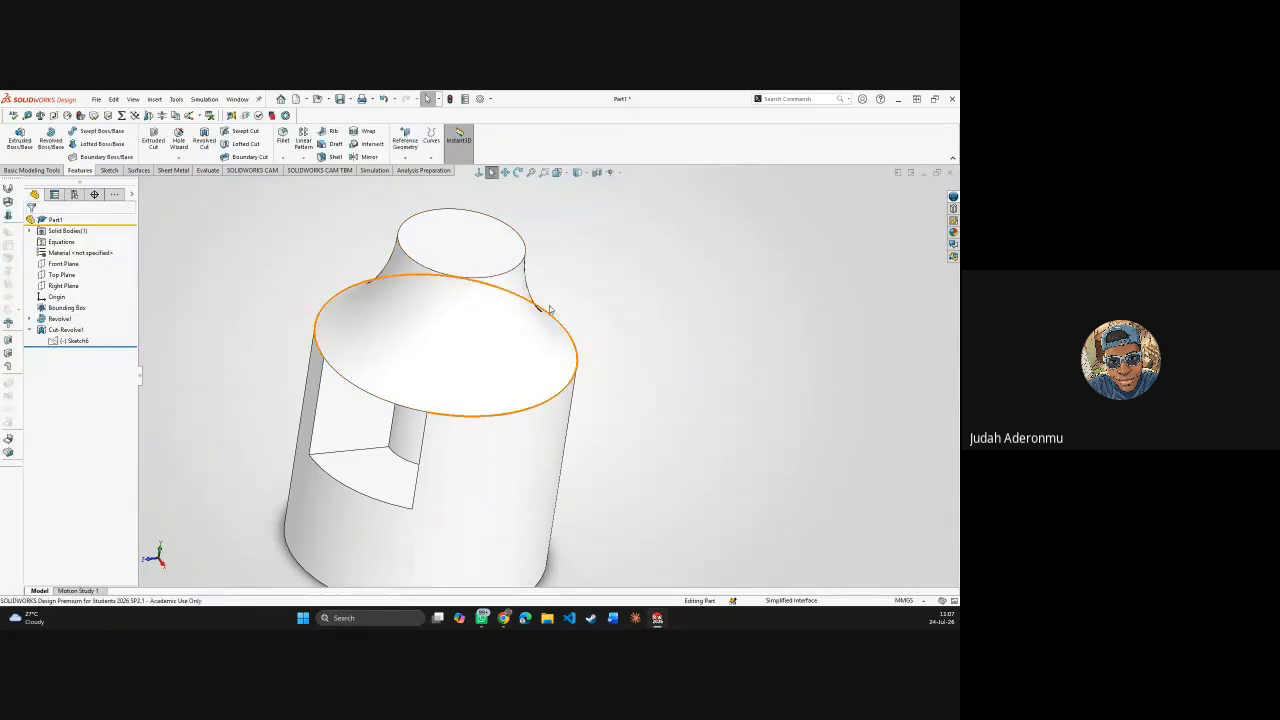
- Delete the bounding box from the part
left_click(67, 307)
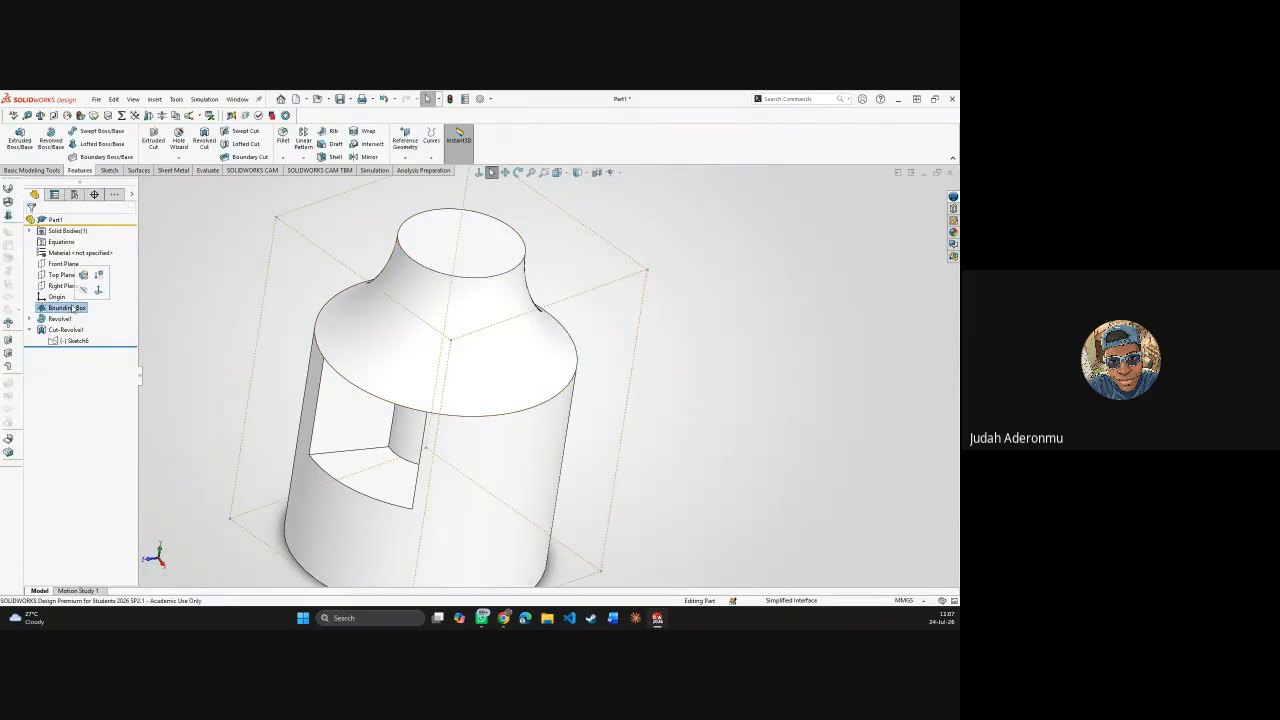
mouse_move(471, 318)
middle_mouse_down()
mouse_move(461, 254)
mouse_move(523, 249)
mouse_move(523, 423)
mouse_move(529, 457)
mouse_move(554, 463)
mouse_move(541, 366)
mouse_move(503, 277)
mouse_move(452, 318)
middle_mouse_up()
scroll(533, 282, "up", 5)
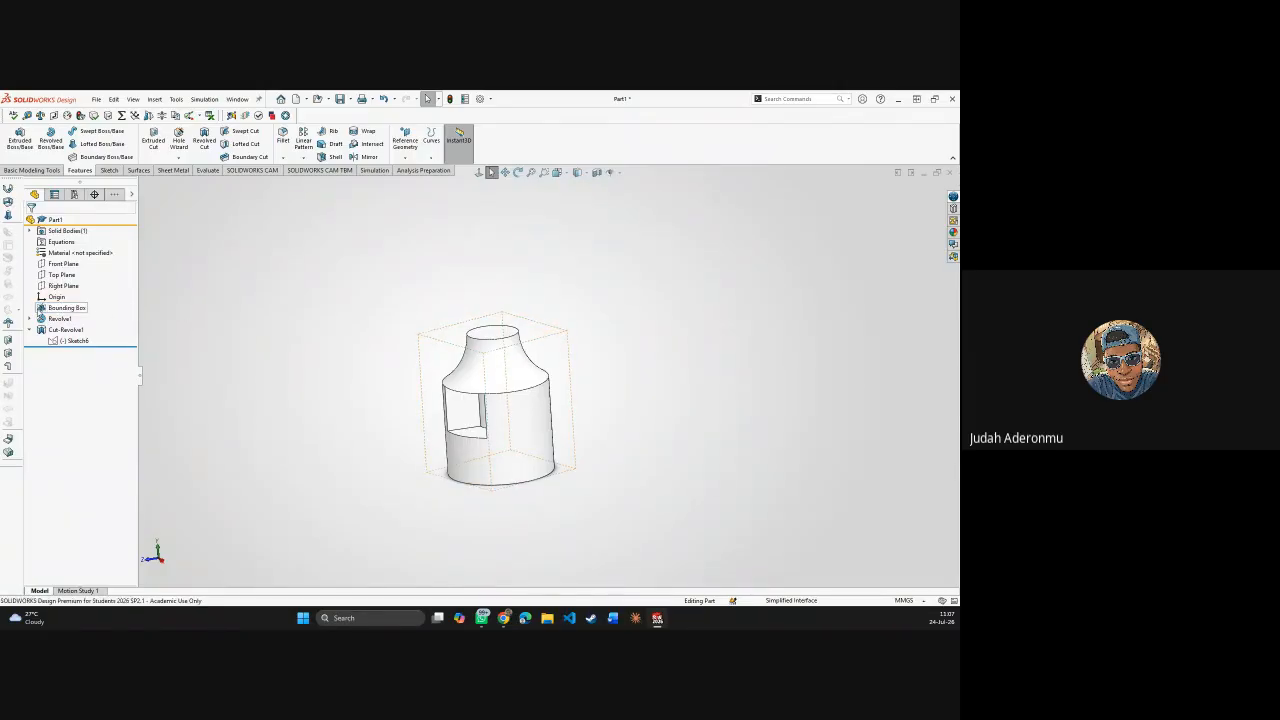
left_click(67, 307)
key("Delete")
left_click(392, 266)
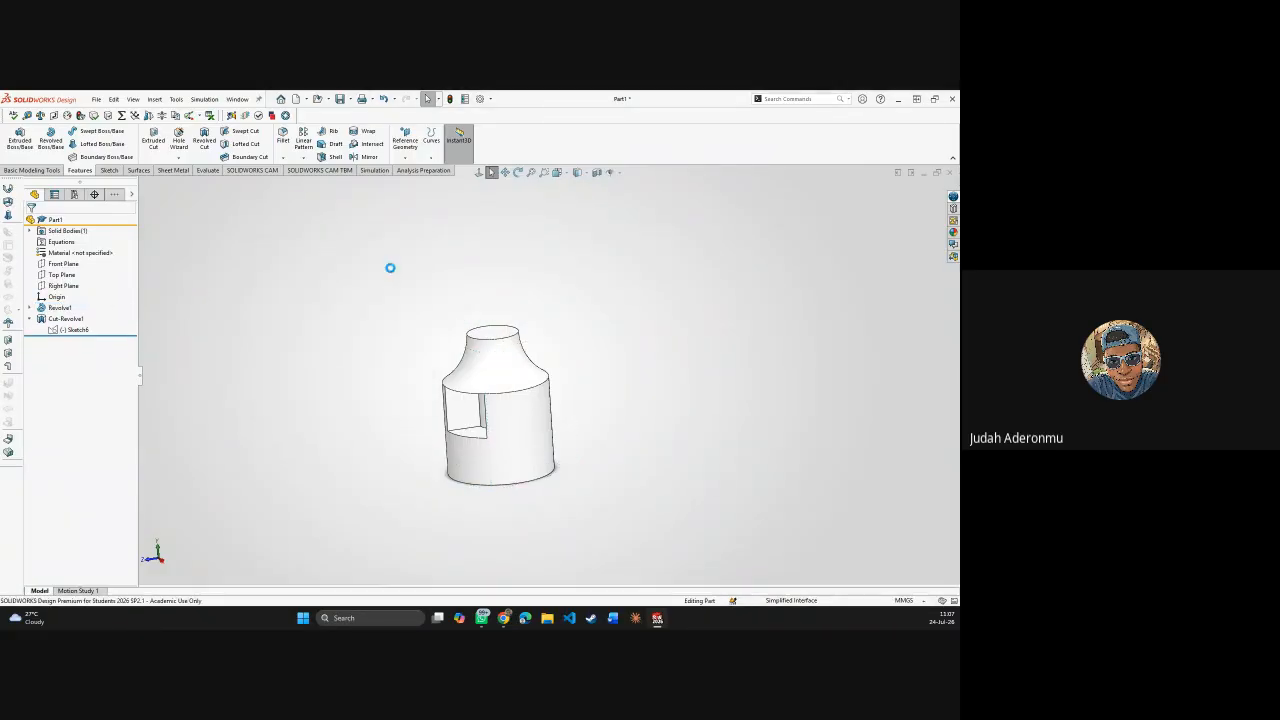
- Create a reference axis through the body's centre from its outer cylindrical face
left_click(410, 160)
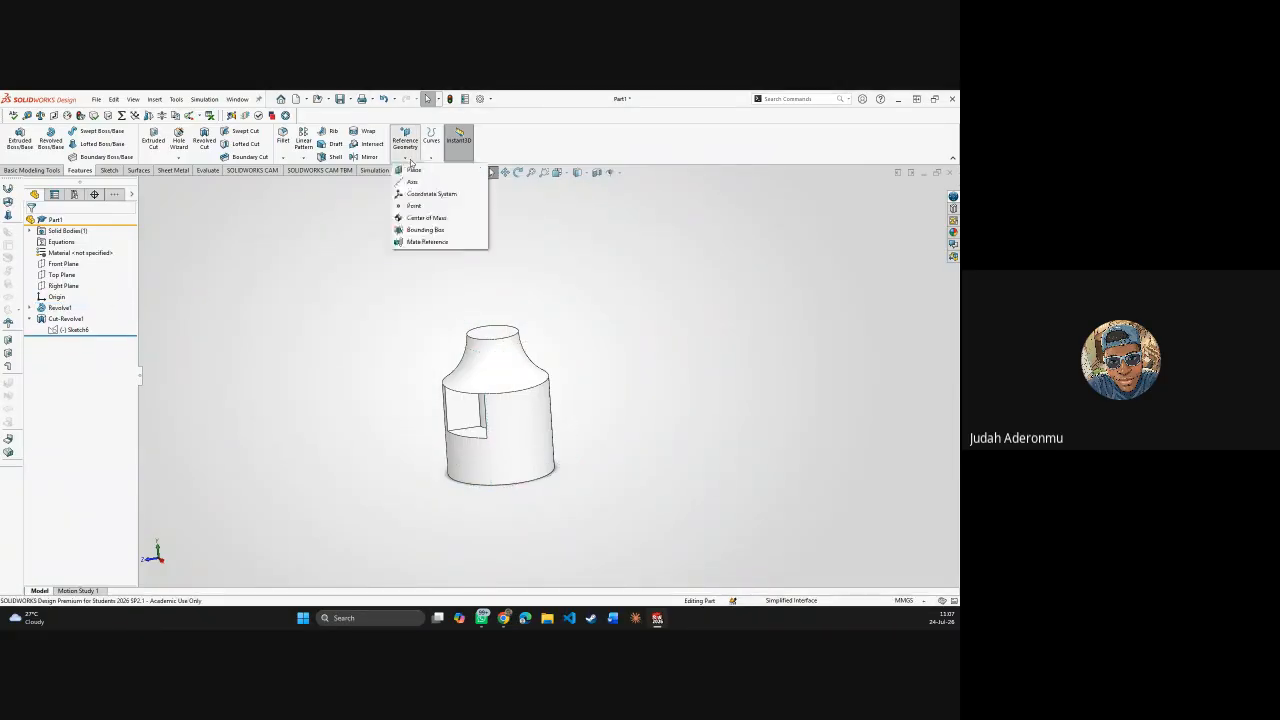
left_click(412, 182)
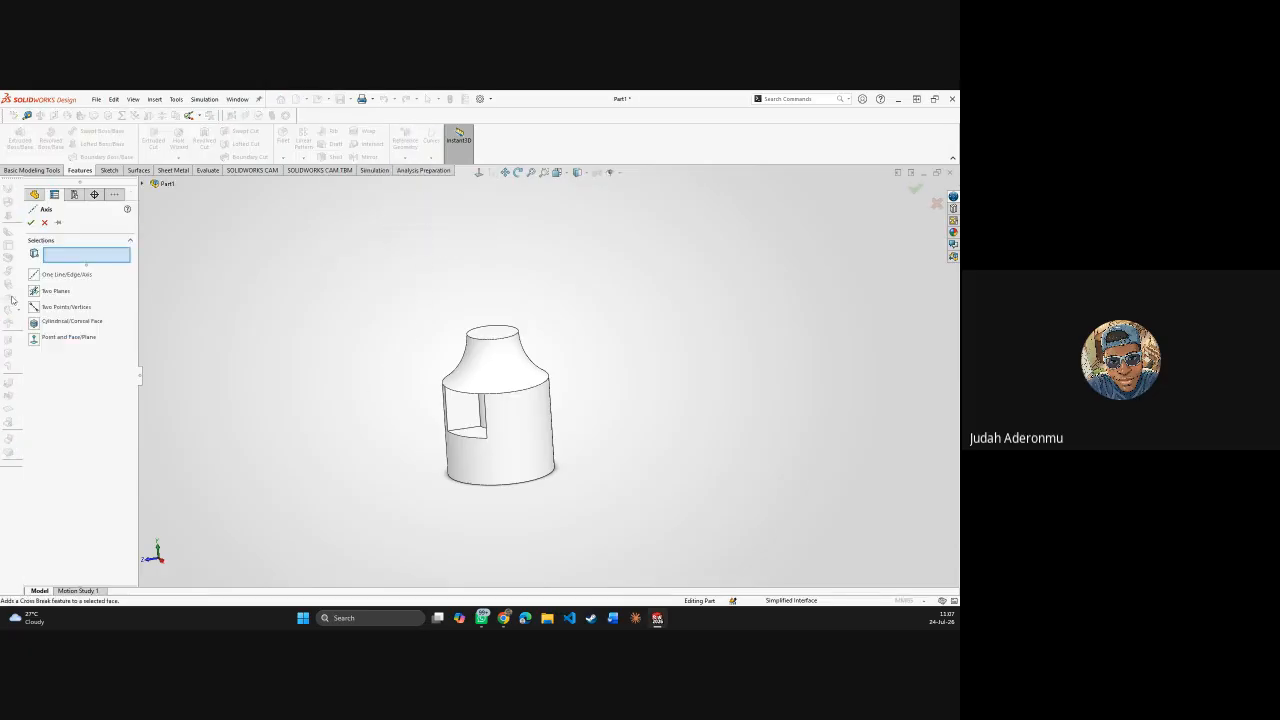
left_click(513, 424)
scroll(525, 404, "down", 5)
scroll(519, 394, "up", 4)
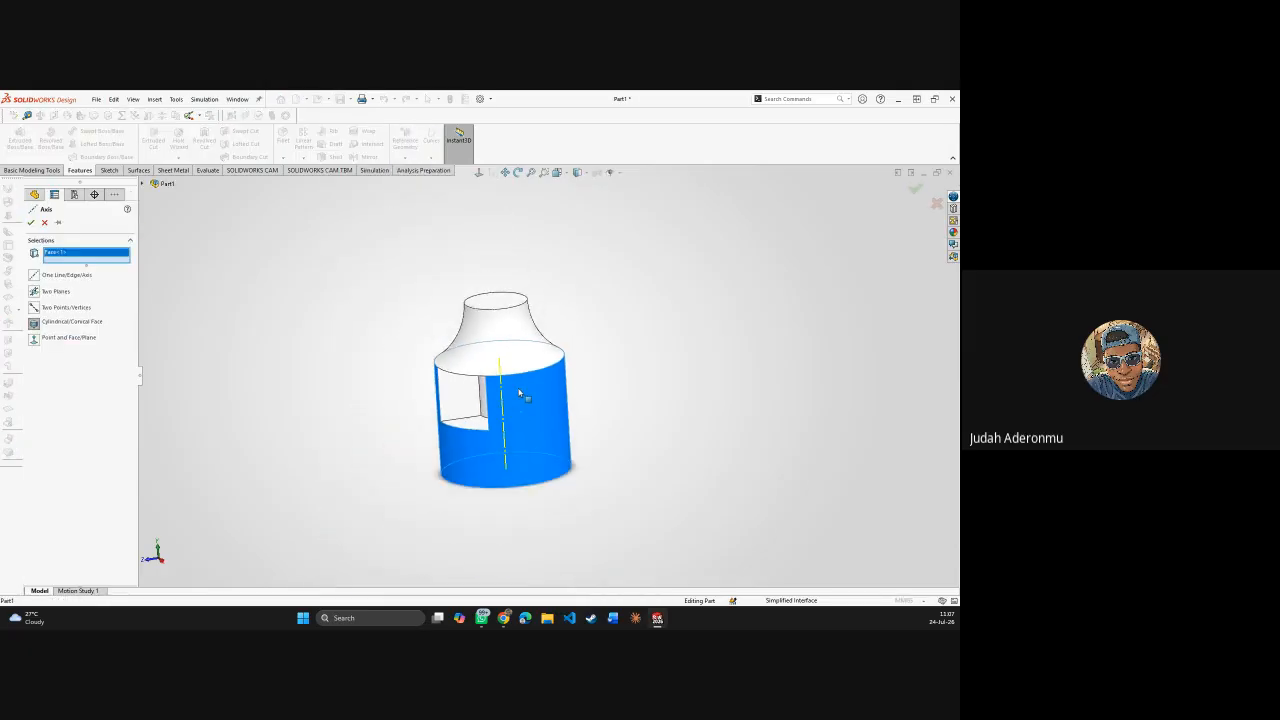
middle_click_drag(519, 394, 504, 432)
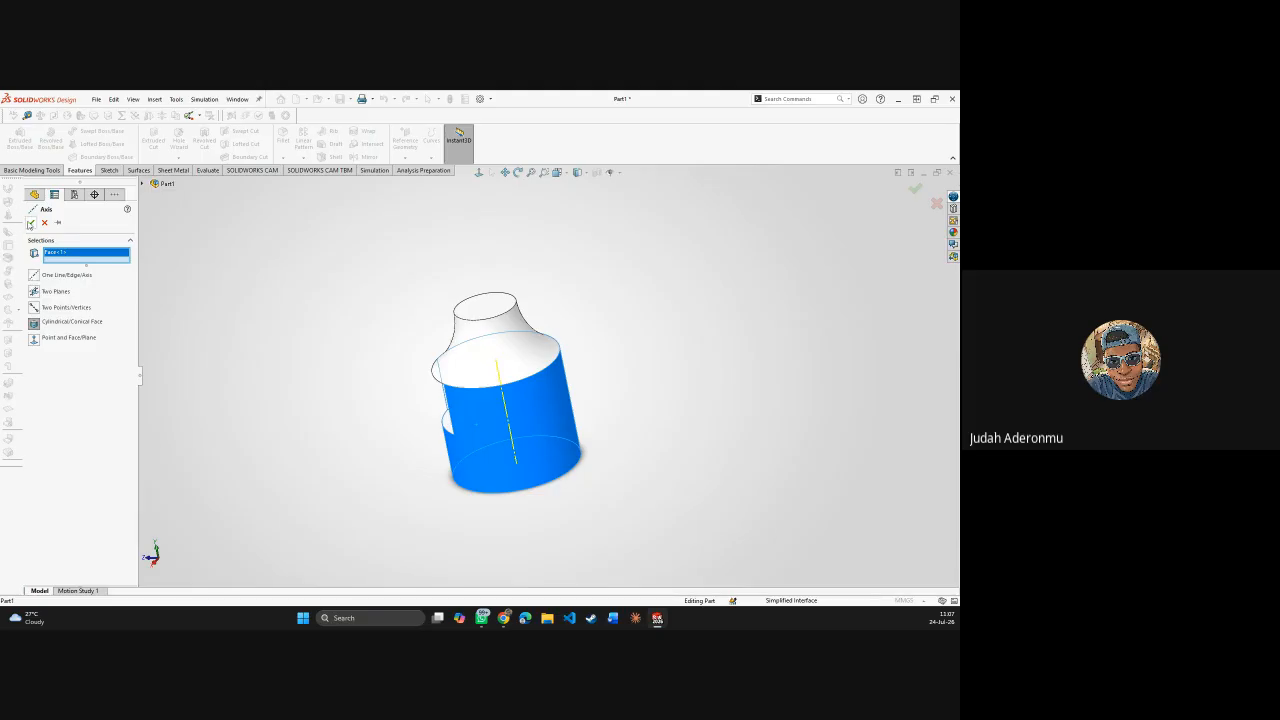
left_click(30, 223)
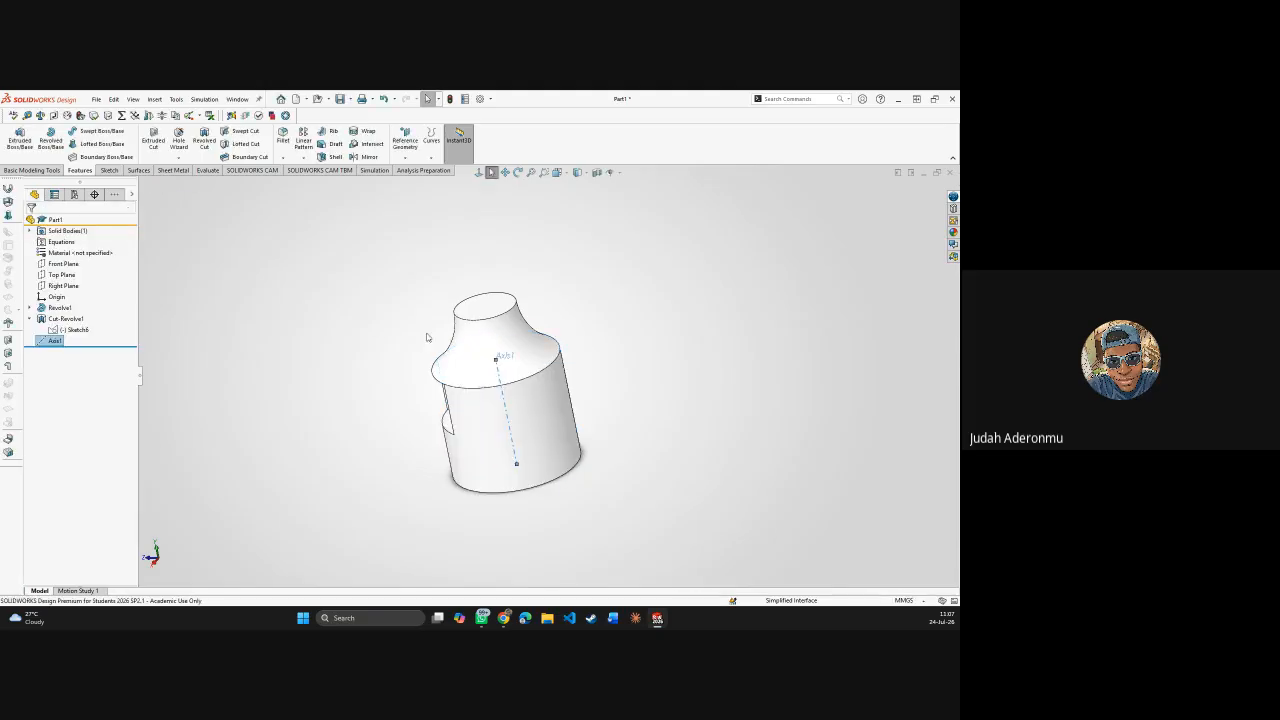
middle_click_drag(427, 337, 683, 380)
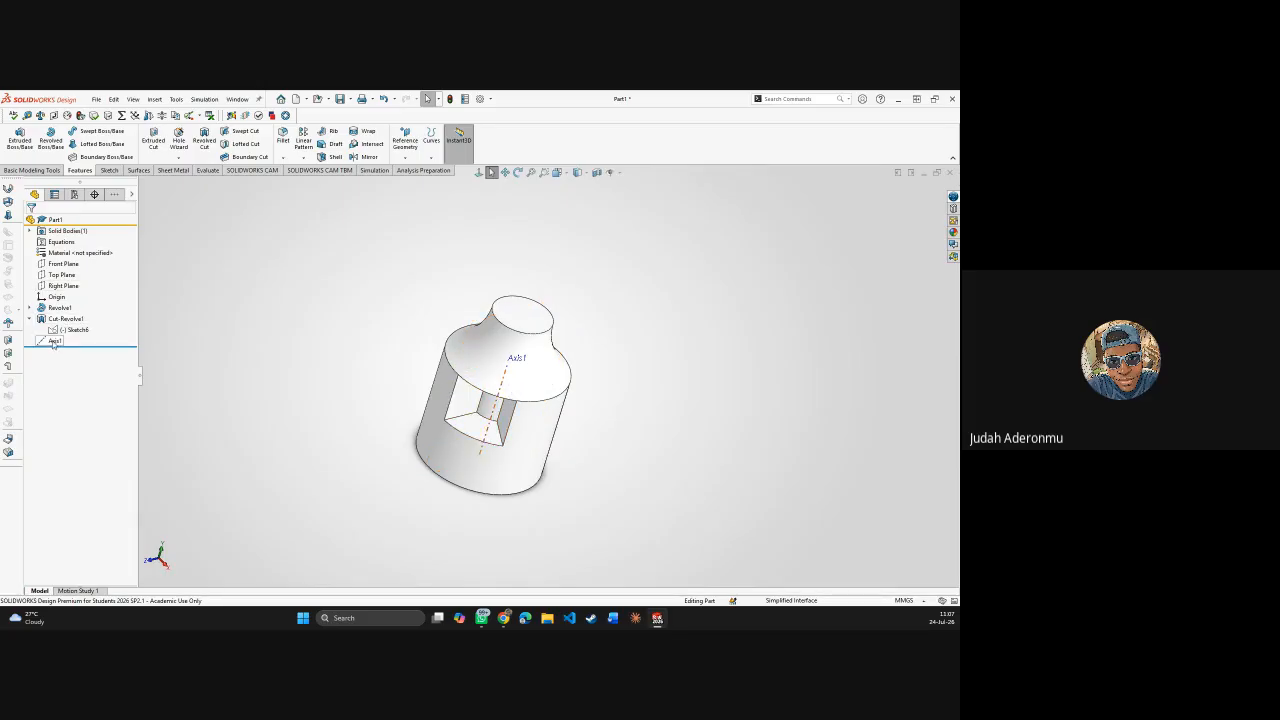
- Move the reference axis before the revolved cut and back after it, and review the cut's definition
left_click_drag(54, 343, 48, 313)
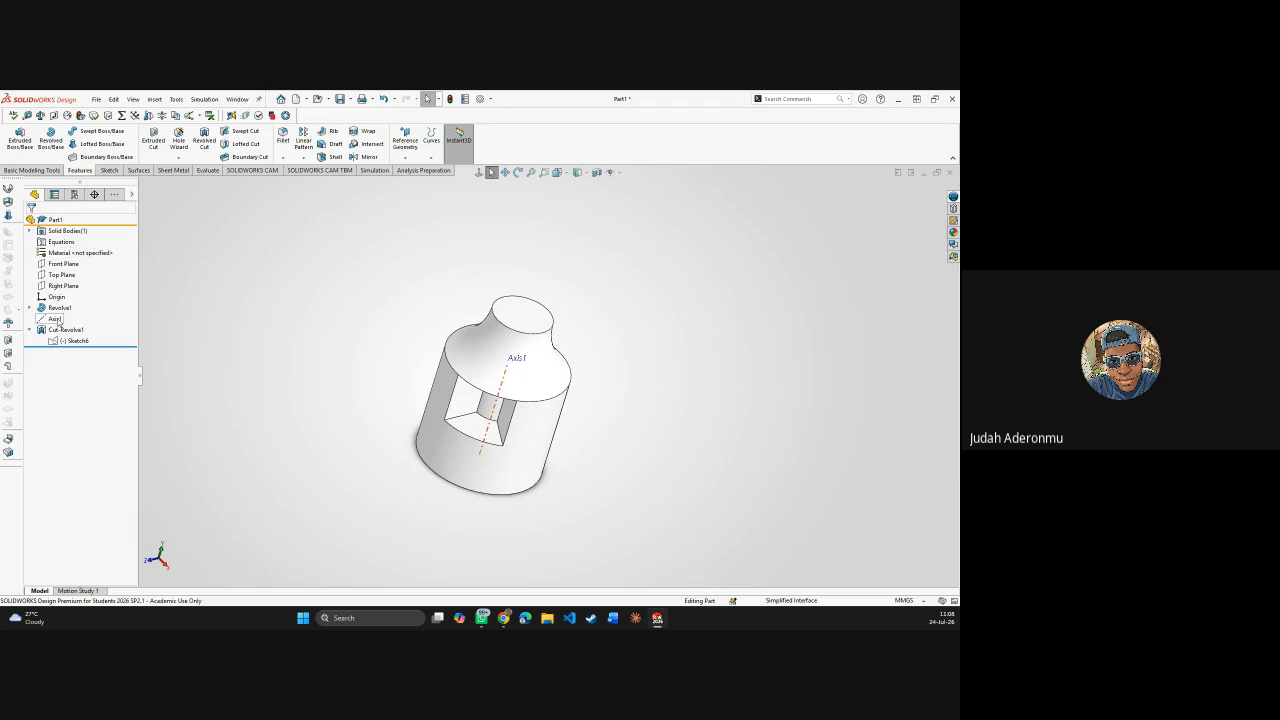
left_click_drag(59, 322, 50, 346)
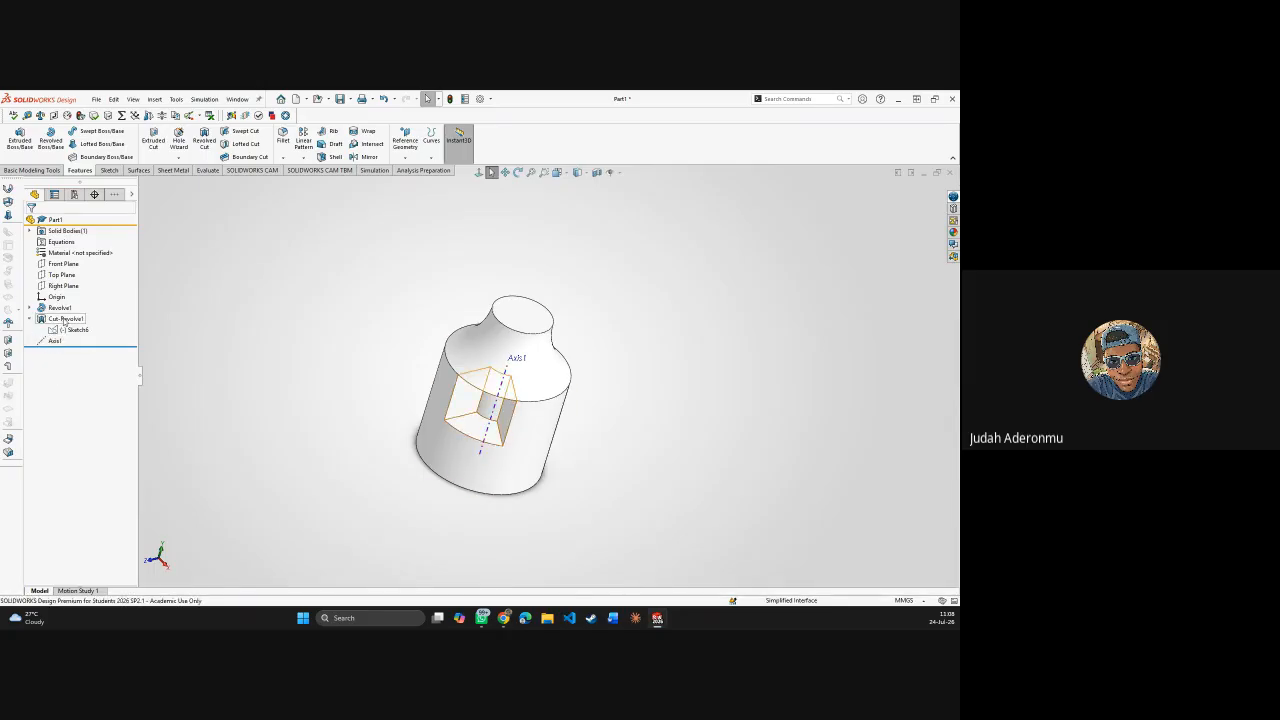
right_click(62, 318)
left_click(76, 289)
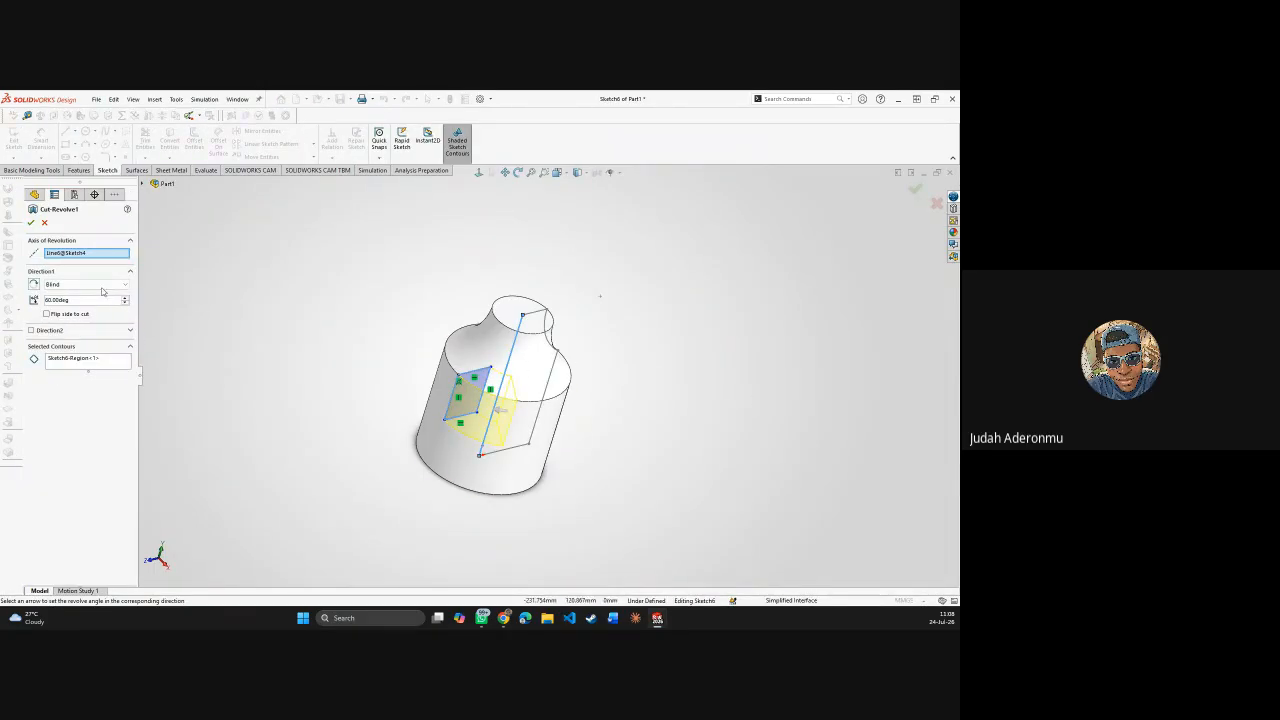
middle_click_drag(530, 335, 495, 320)
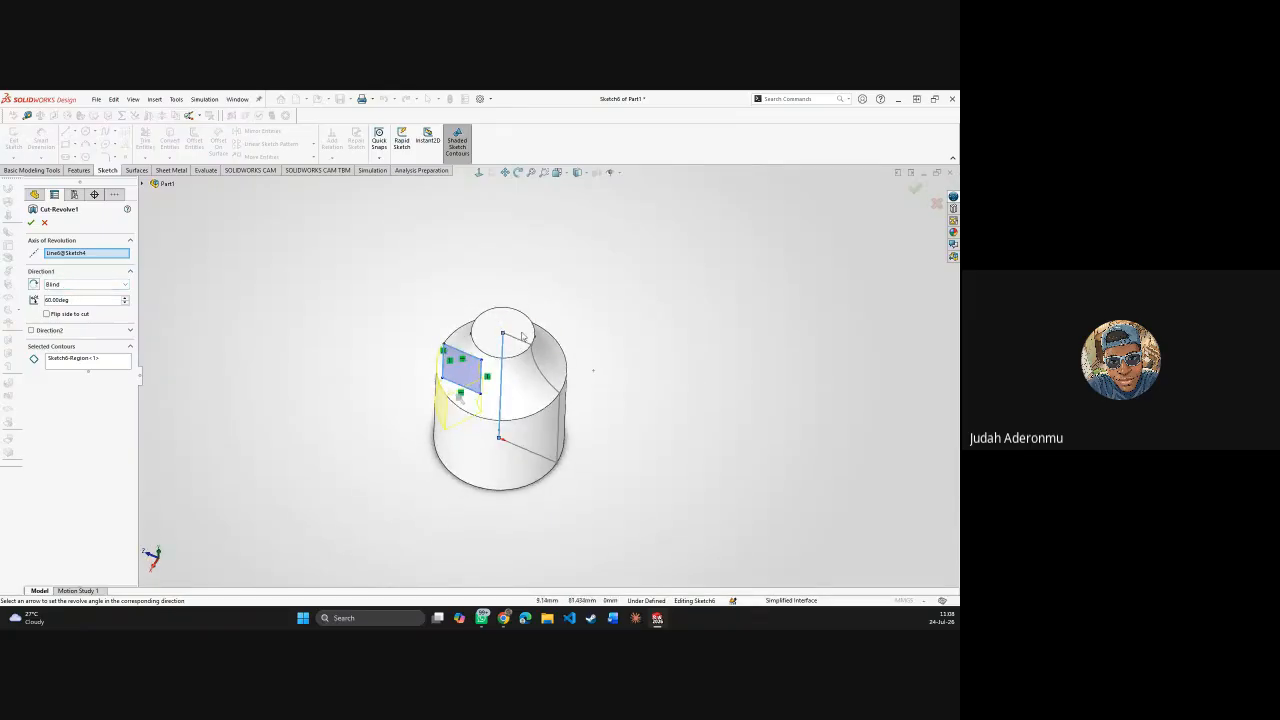
left_click(31, 222)
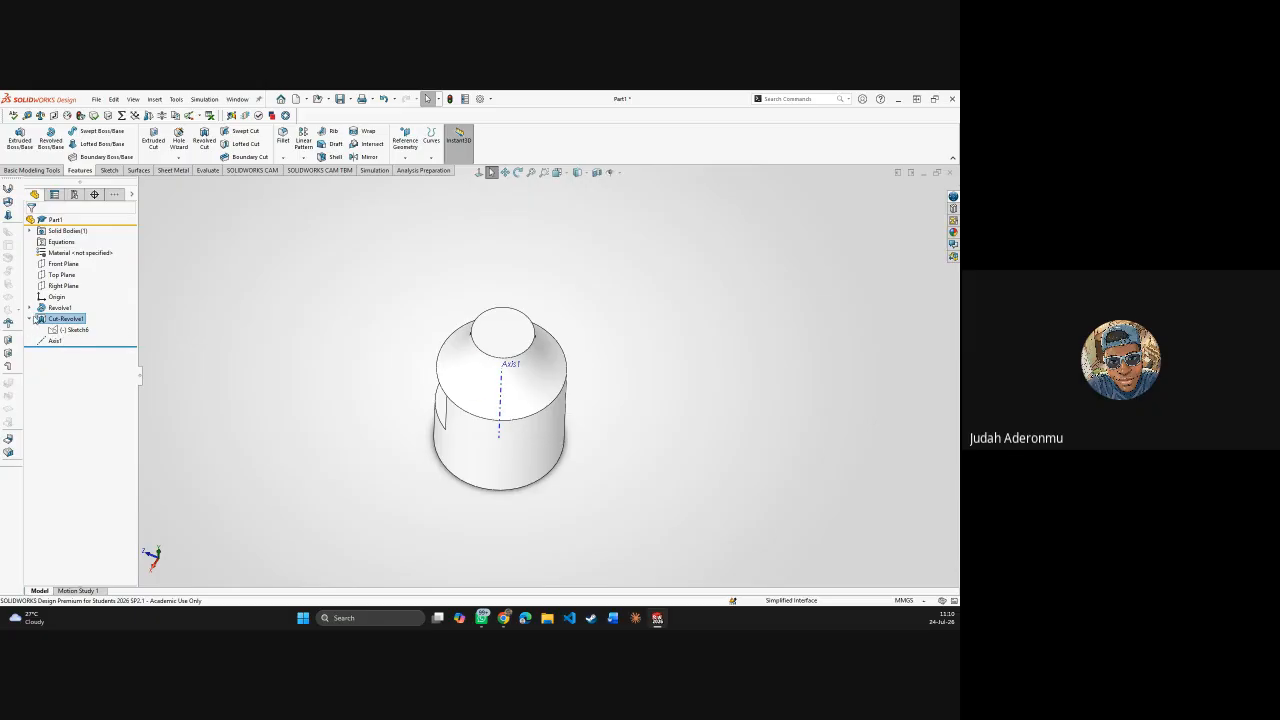
- Collapse the revolved cut in the feature tree and place it after the reference axis
left_click(30, 319)
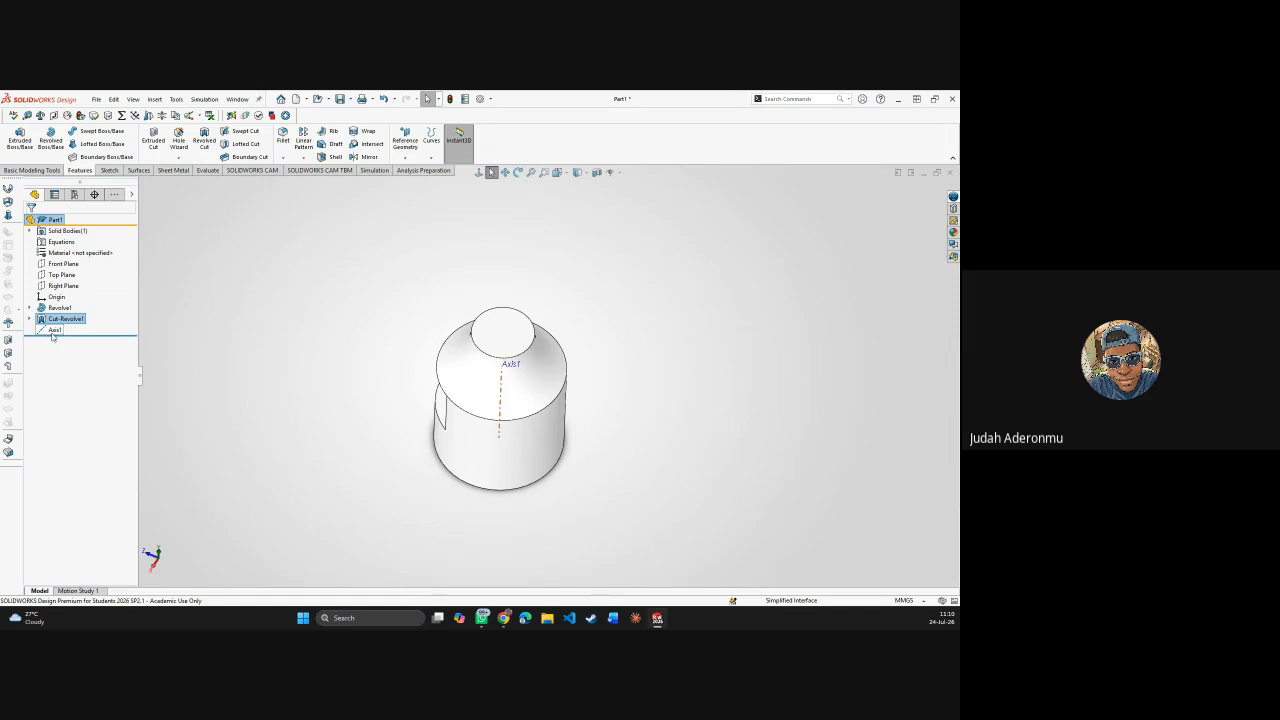
left_click(53, 331)
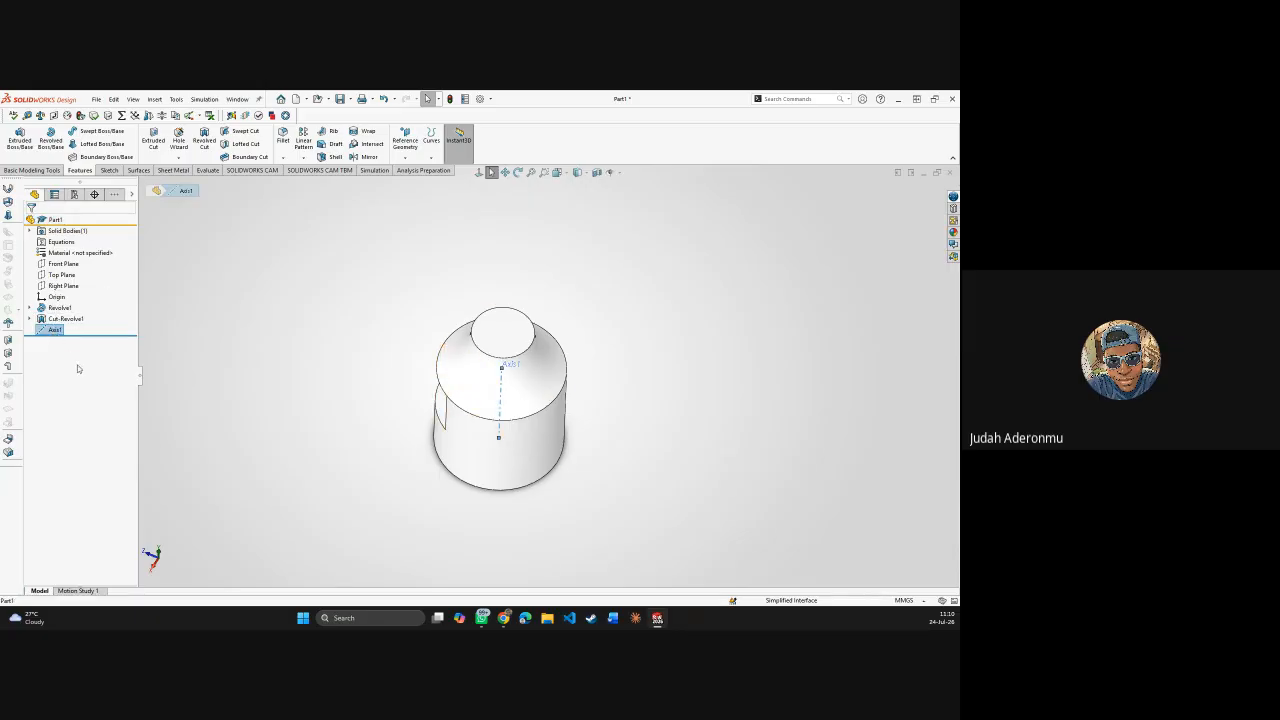
left_click(49, 357)
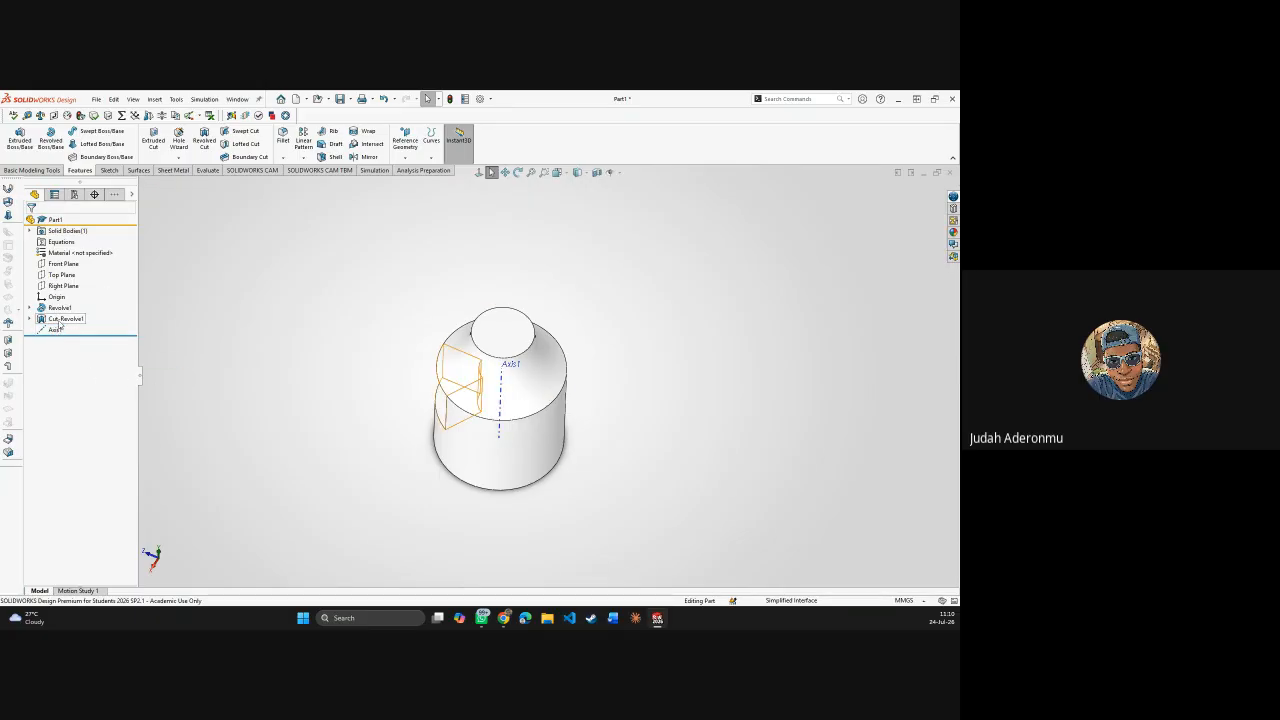
right_click(58, 318)
left_click(240, 332)
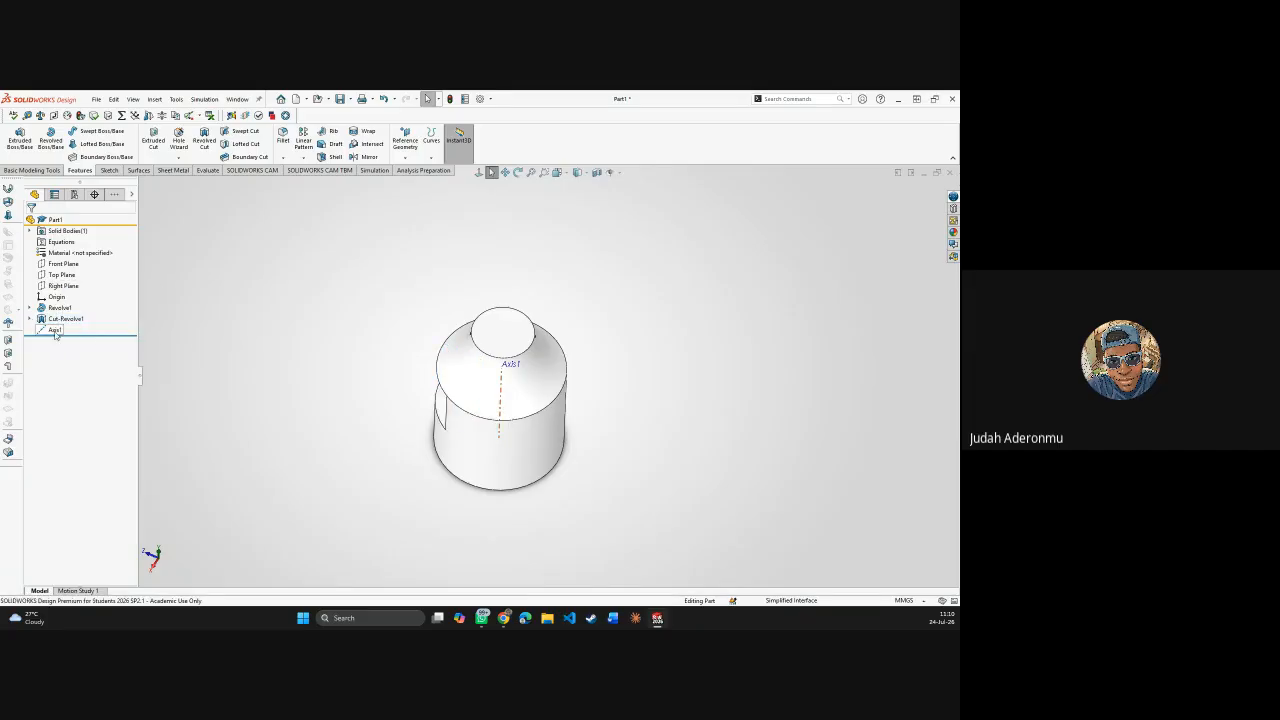
mouse_move(54, 331)
left_mouse_down()
mouse_move(57, 316)
mouse_move(55, 331)
left_mouse_up()
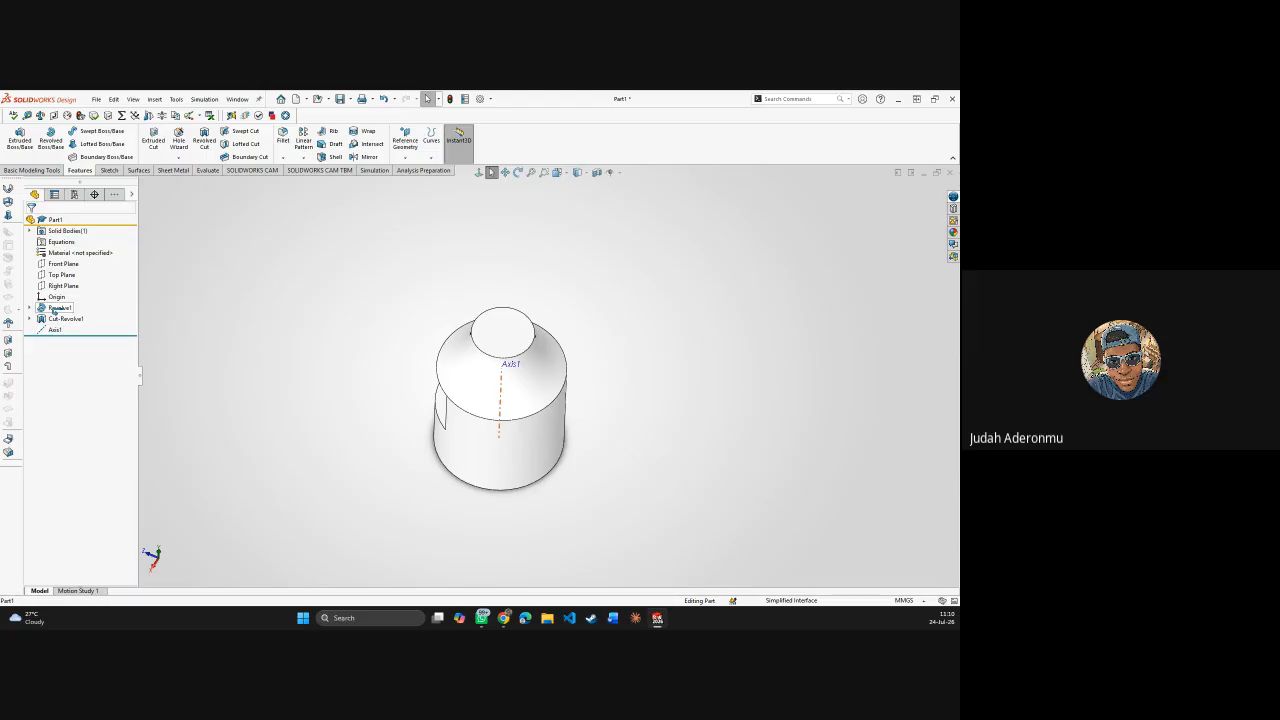
mouse_move(60, 318)
left_mouse_down()
mouse_move(76, 346)
mouse_move(59, 336)
left_mouse_up()
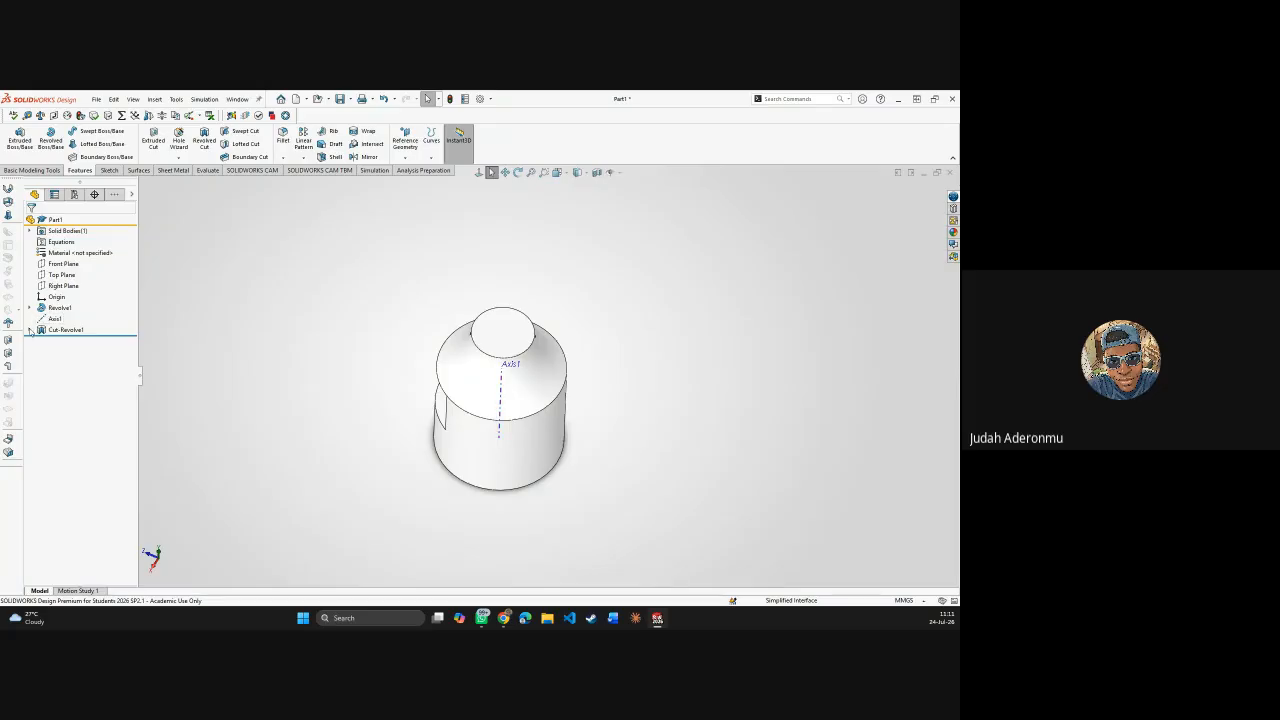
- Open the revolved cut for editing and show the profile sketch of the revolved body
right_click(78, 330)
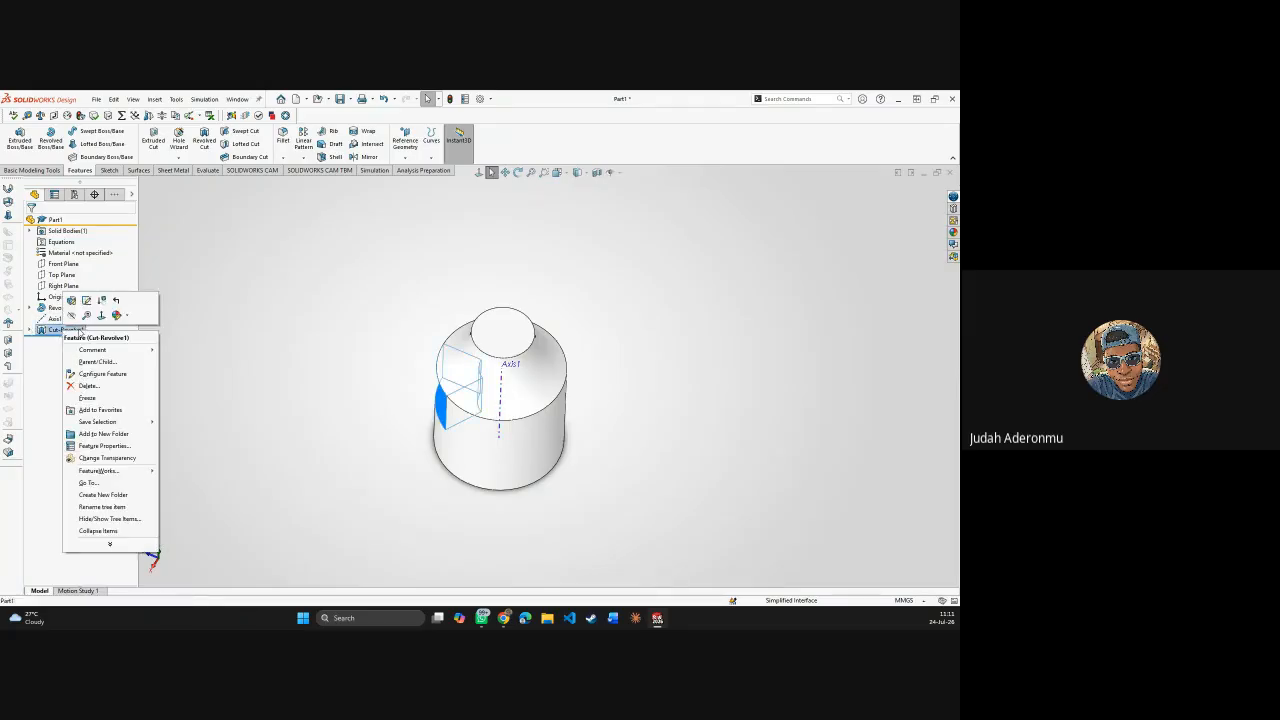
left_click(73, 301)
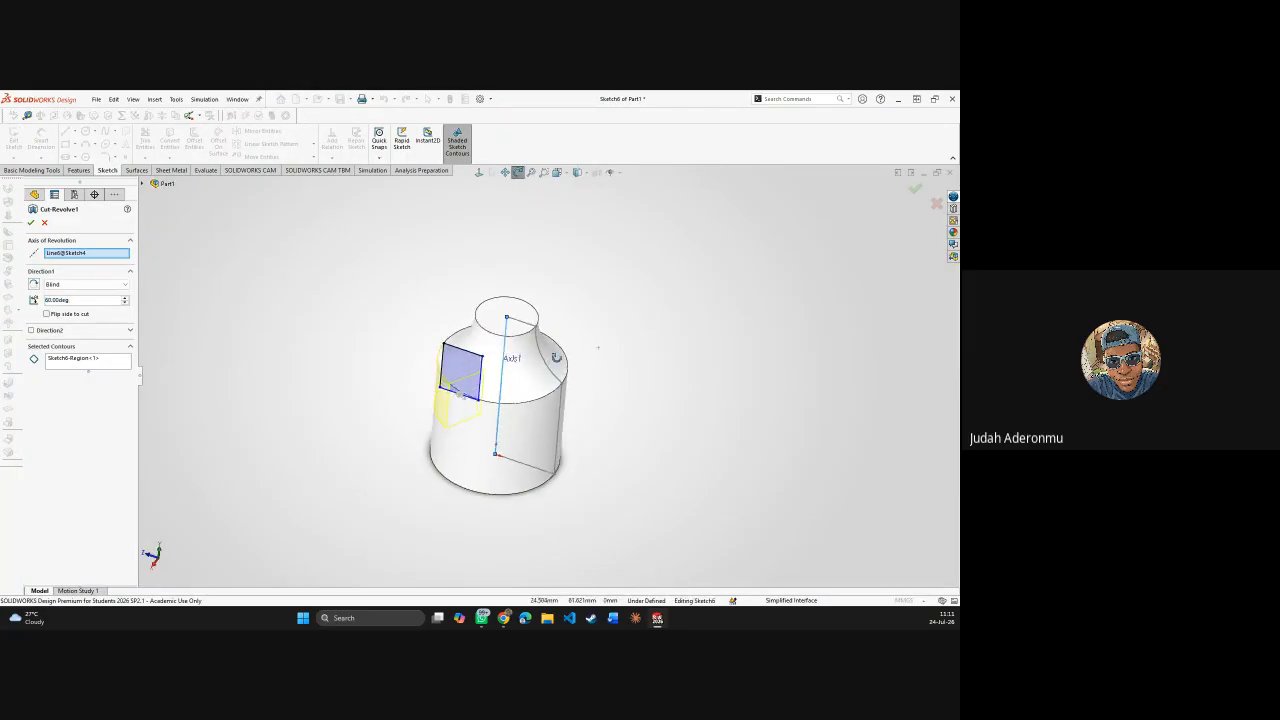
middle_click_drag(556, 357, 572, 342)
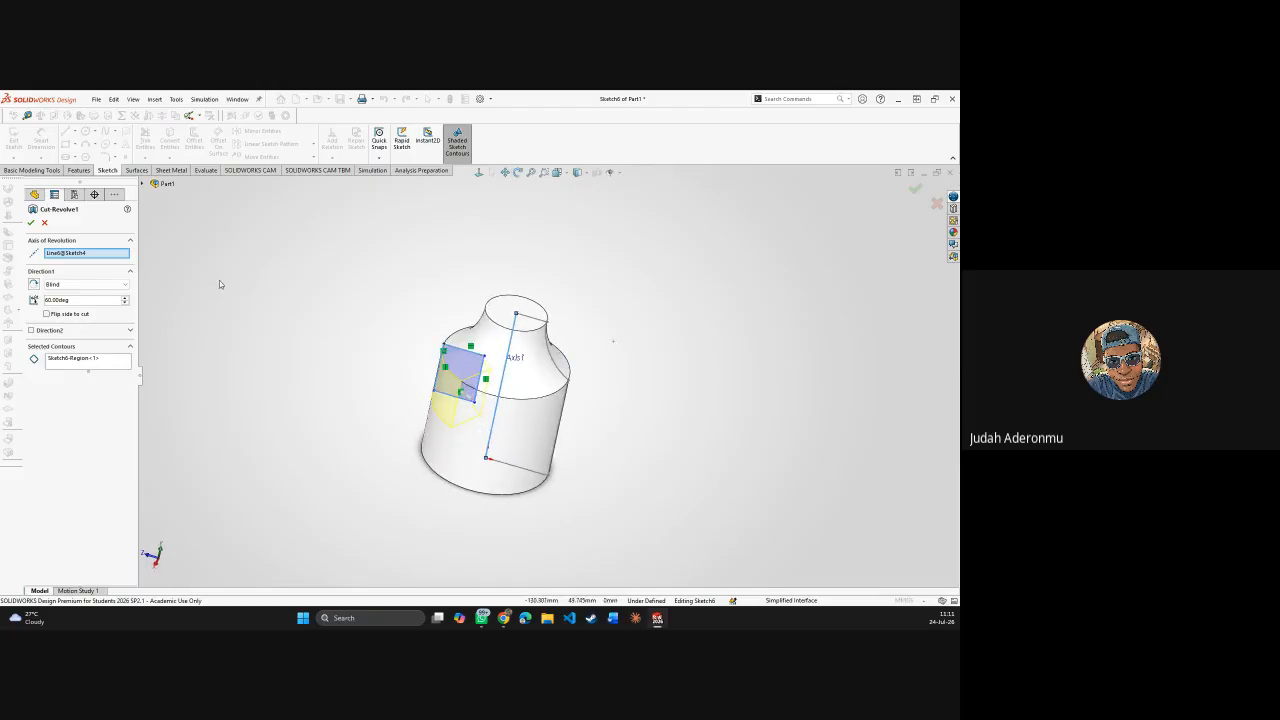
left_click(147, 185)
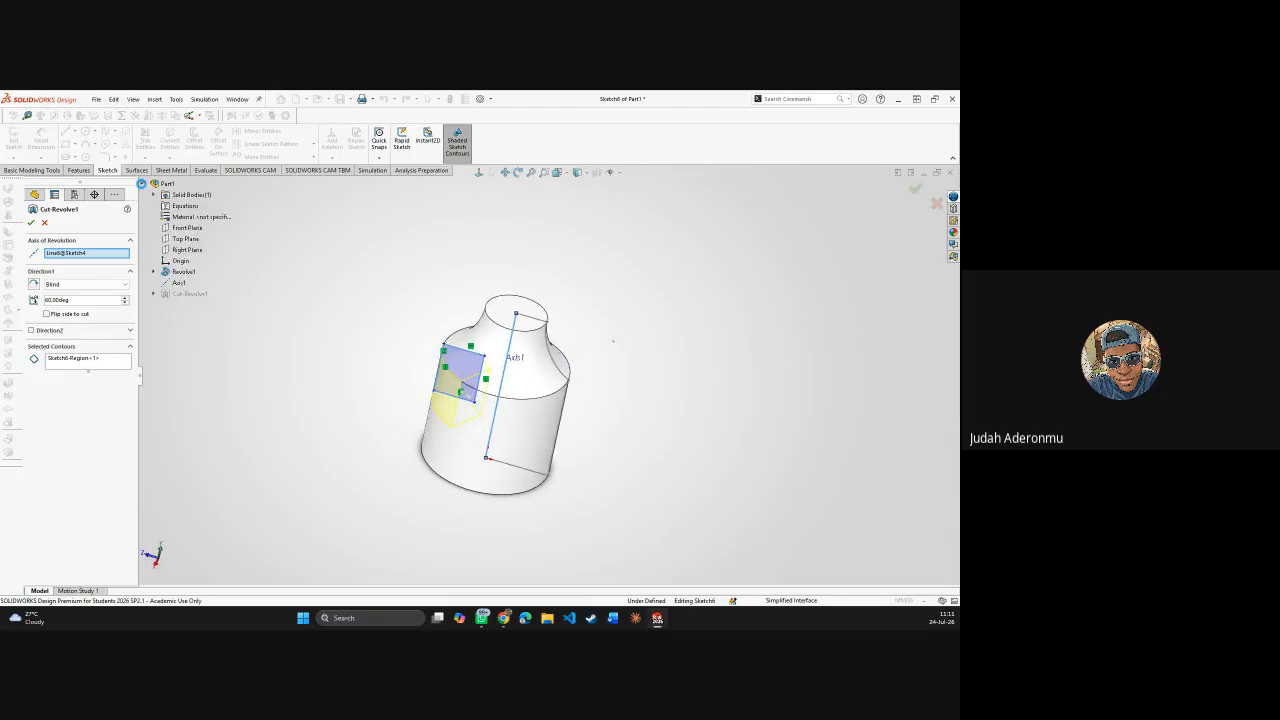
left_click(153, 271)
right_click(204, 285)
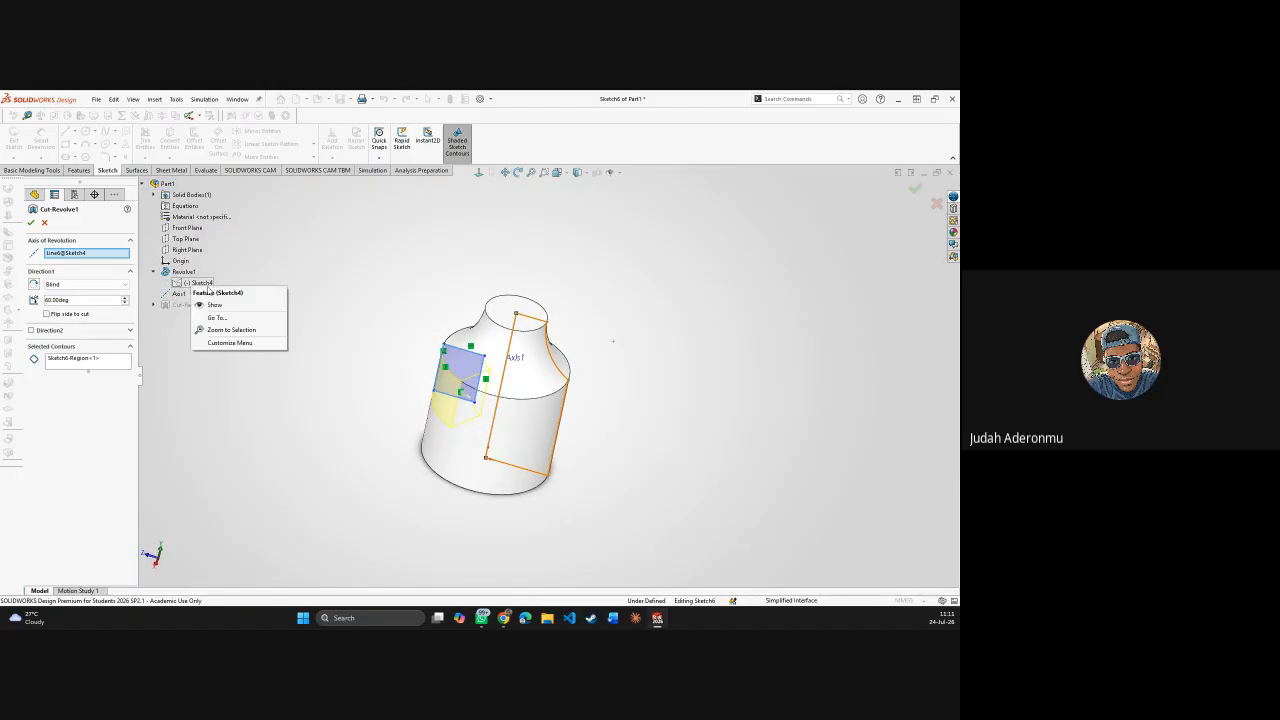
left_click(209, 306)
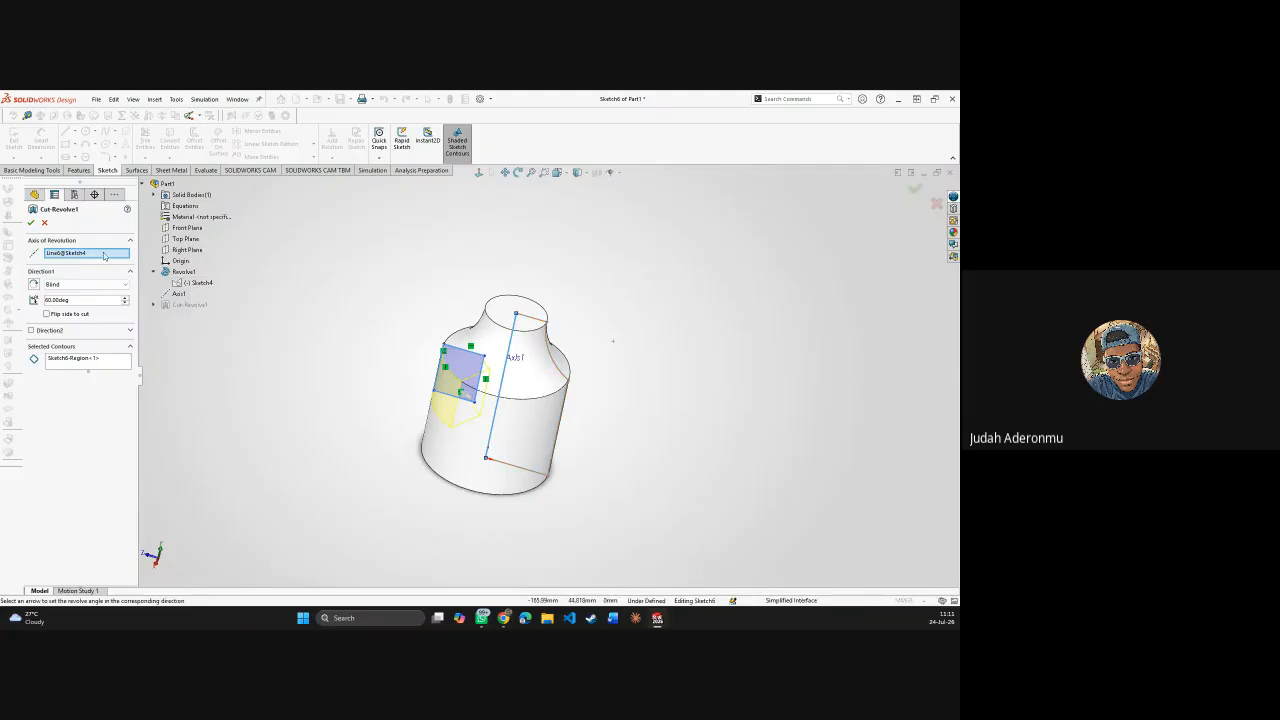
- Replace the cut's axis of revolution with the reference axis Axis1 and apply the revolved cut
key("Delete")
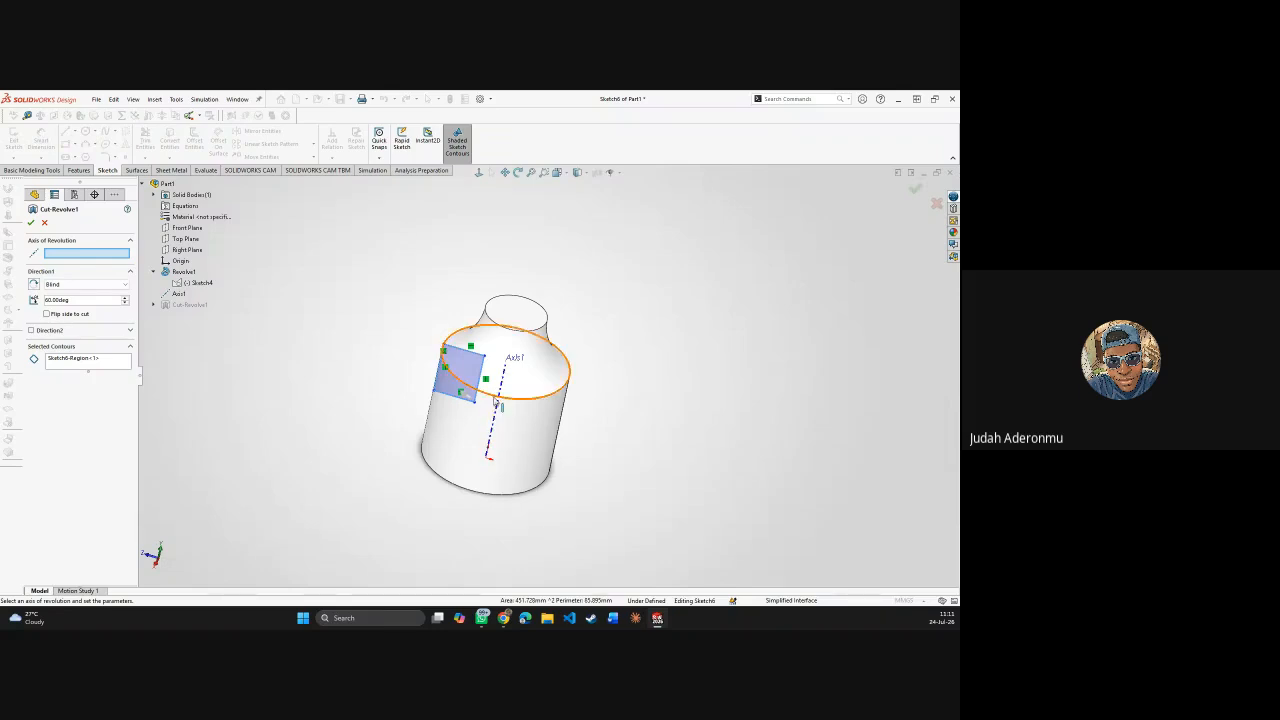
left_click(180, 296)
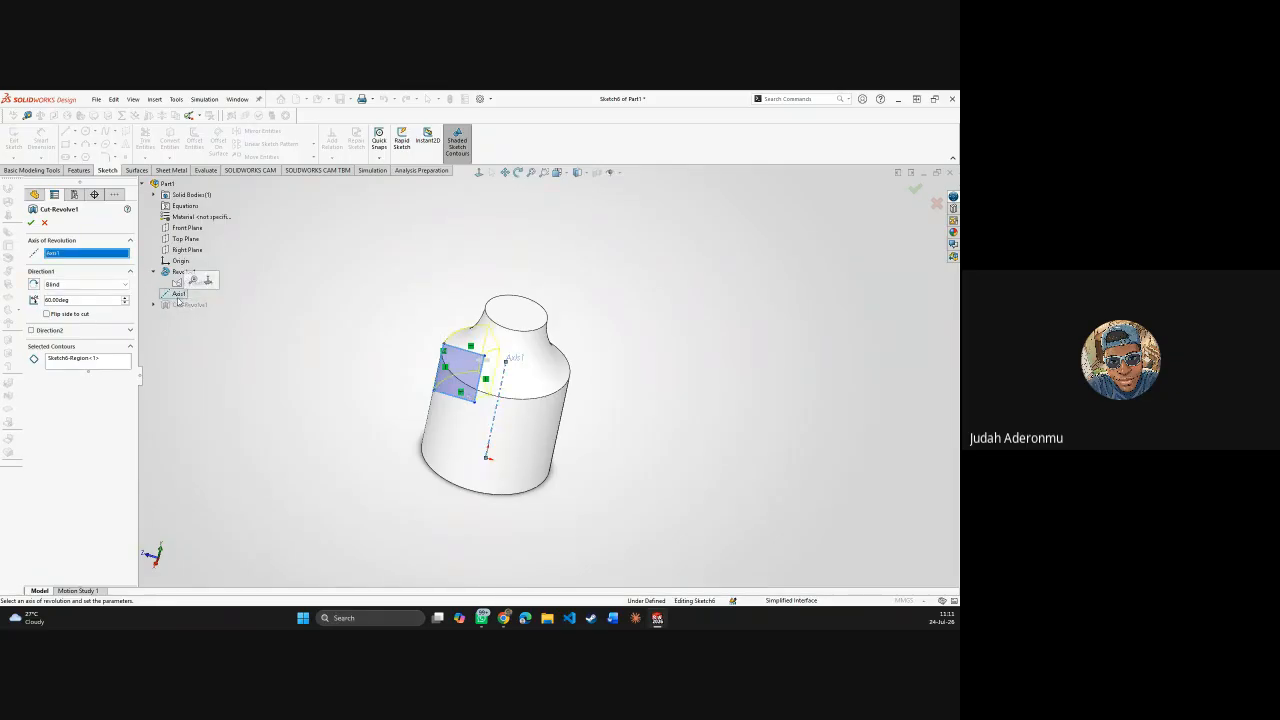
left_click(31, 223)
middle_click_drag(651, 377, 665, 221)
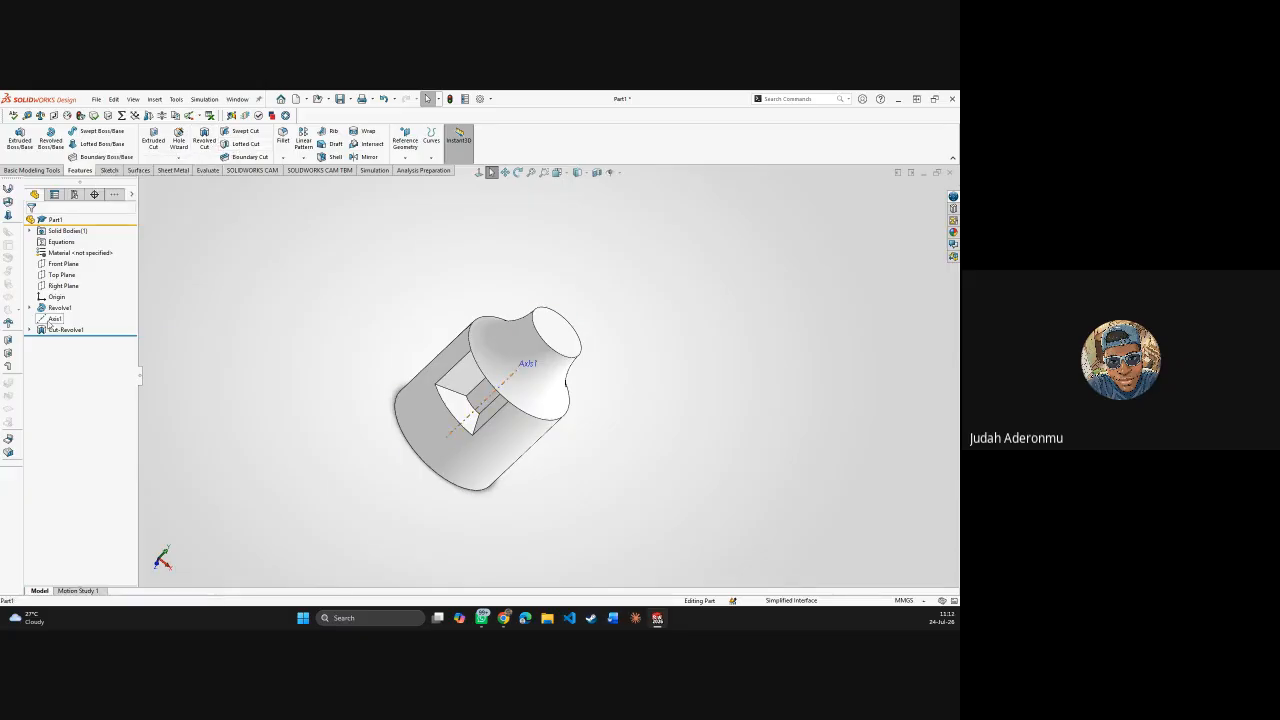
- Delete the reference axis from the part
left_click(50, 319)
key("Delete")
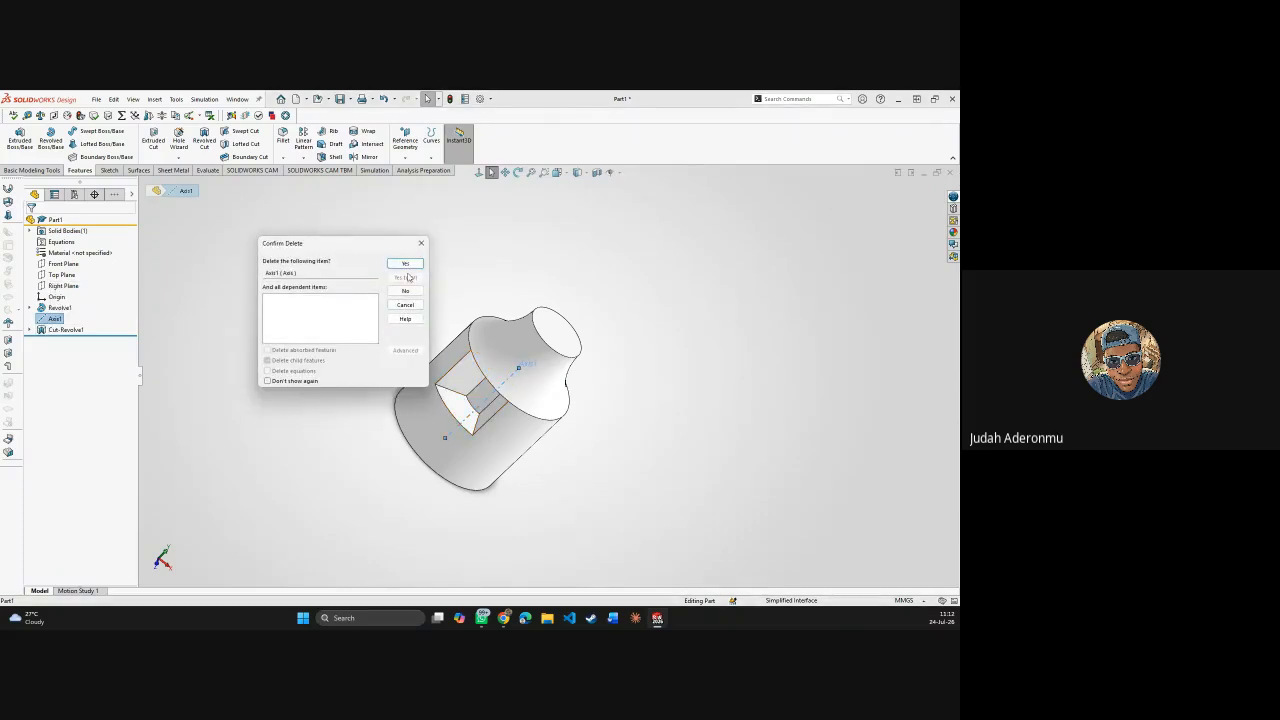
left_click(405, 264)
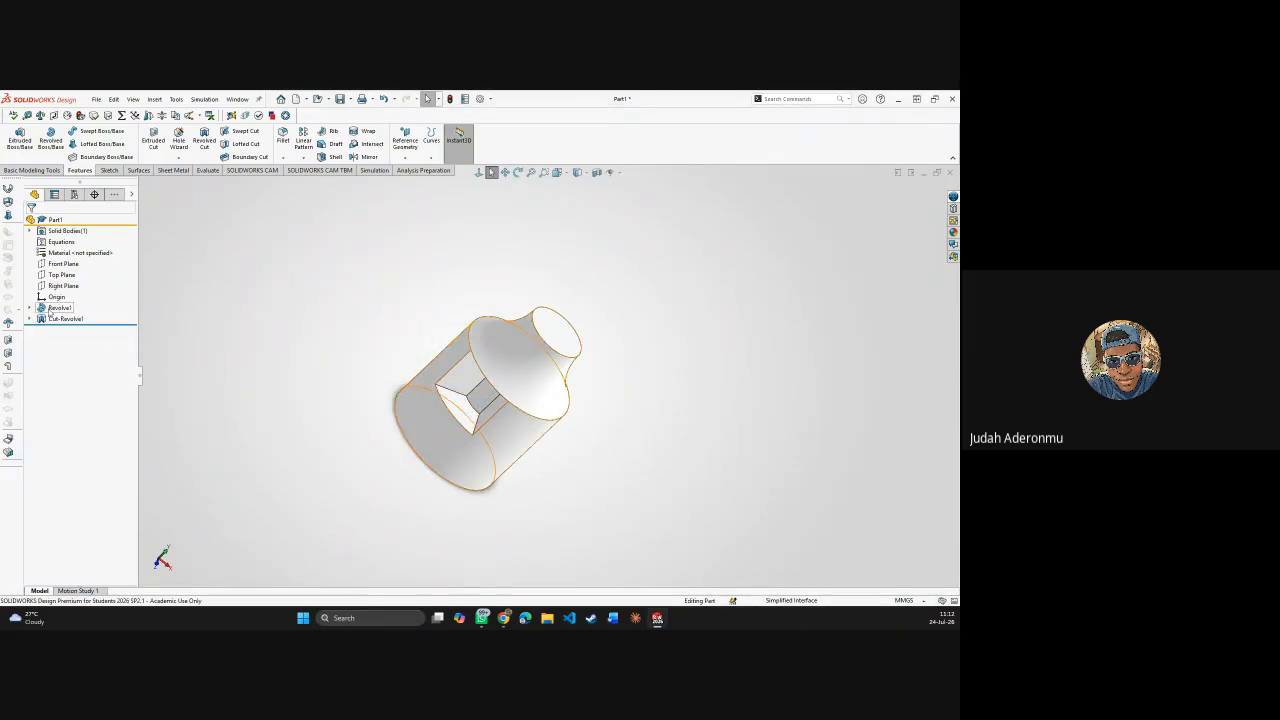
- Delete the revolved cut and its leftover rectangular sketch, keeping only the revolved body
left_click(57, 319)
key("Delete")
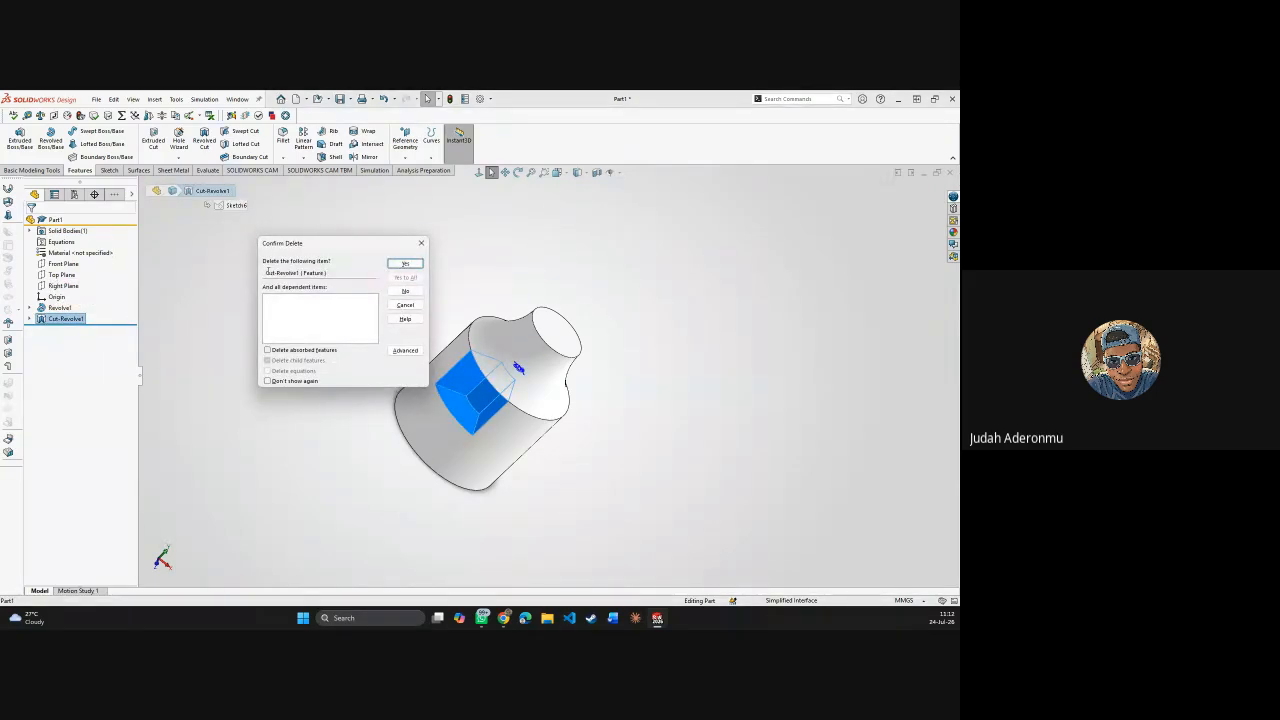
left_click(394, 265)
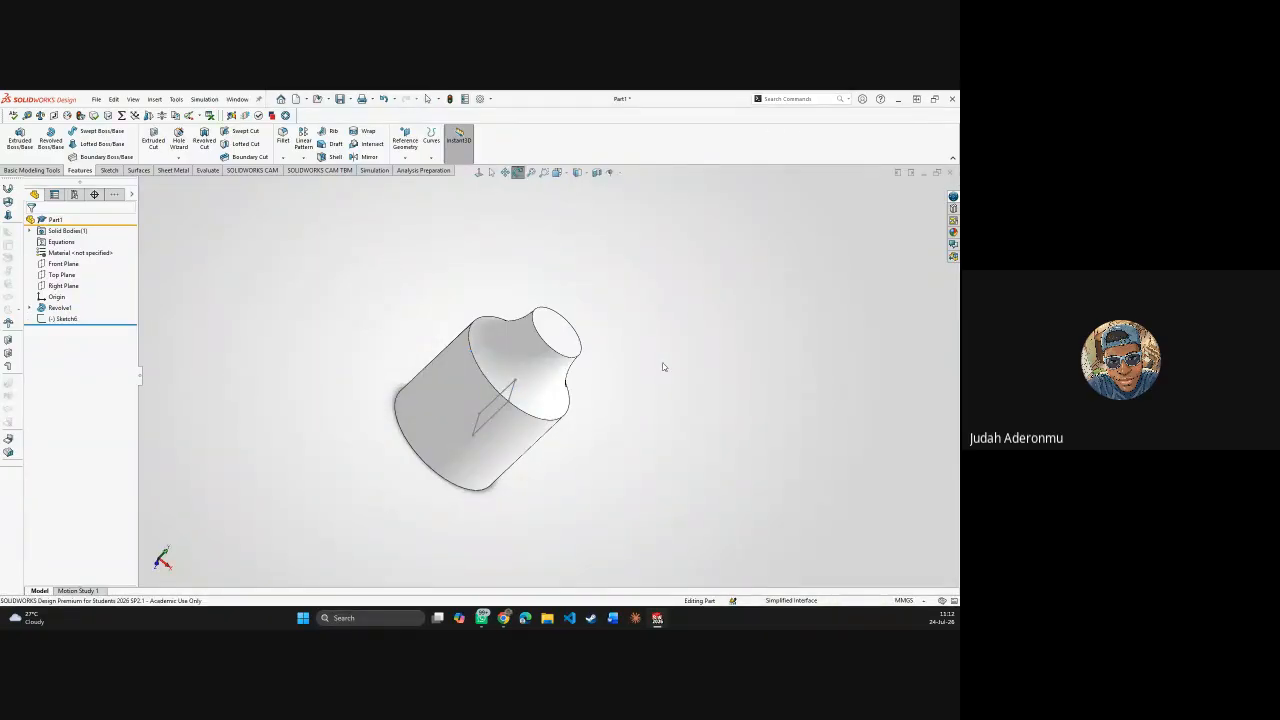
left_click(76, 318)
key("Delete")
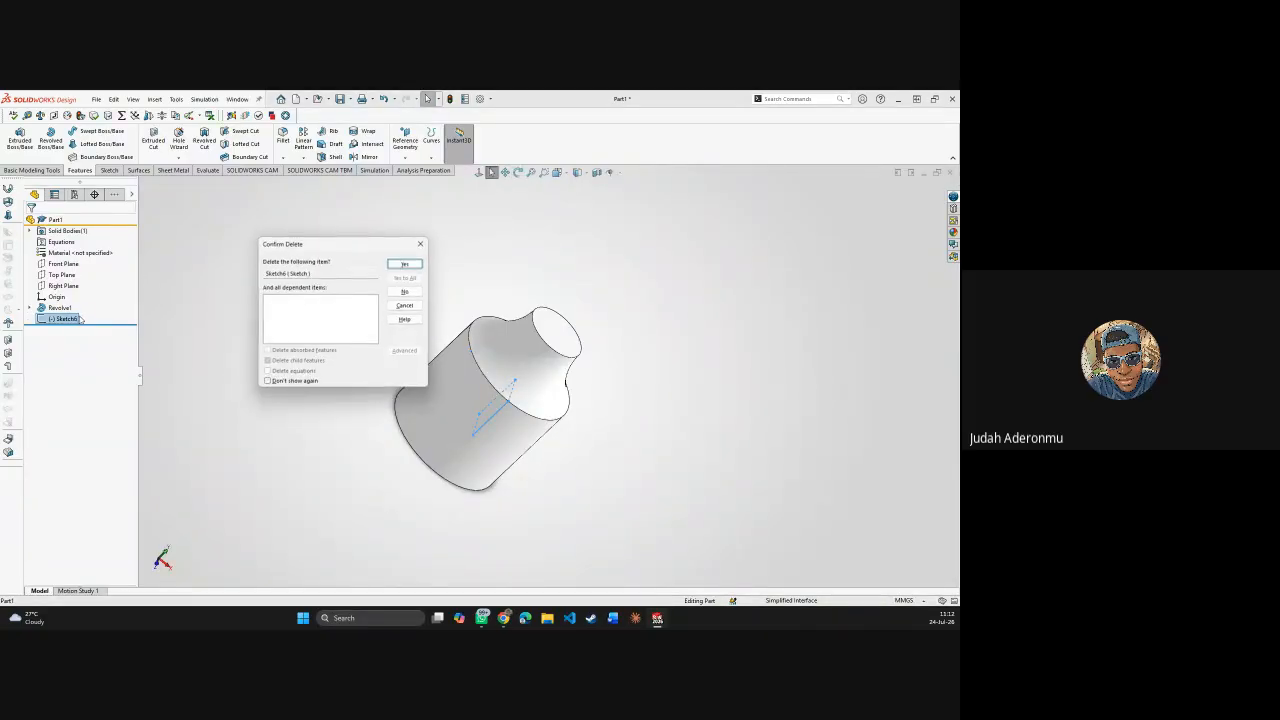
left_click(416, 266)
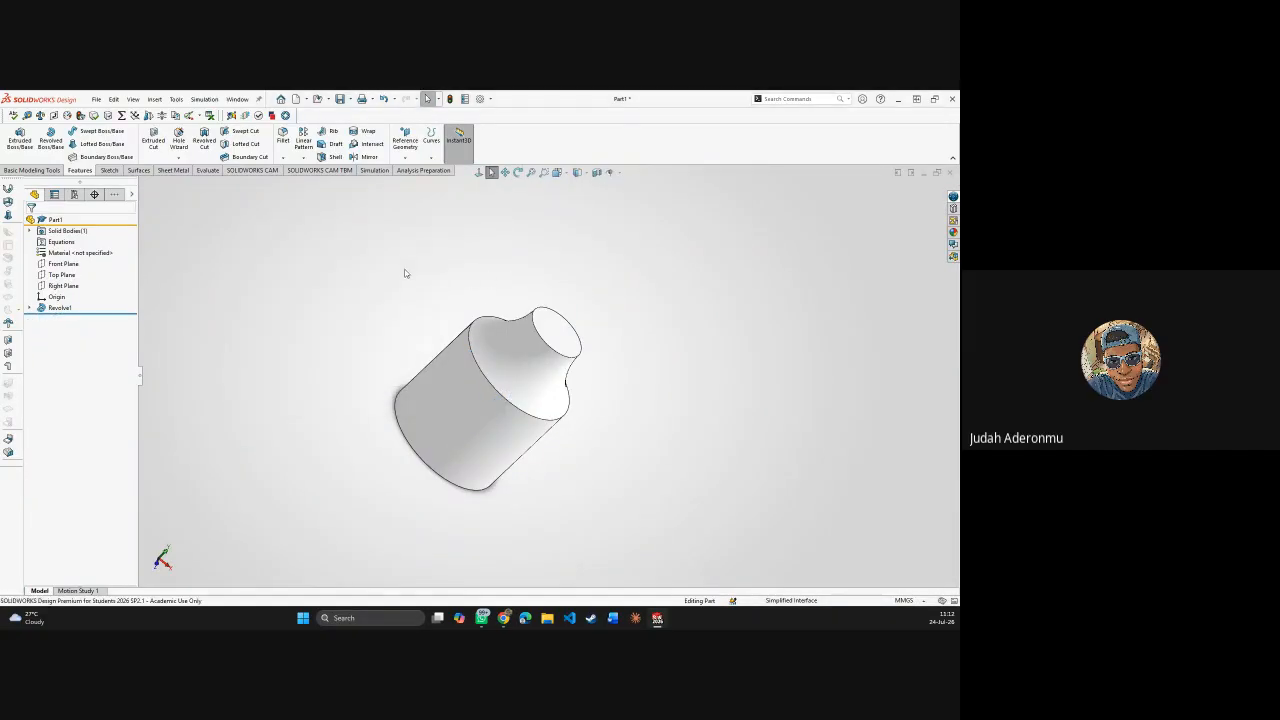
- Start a new reference plane with the Top Plane as its first reference
mouse_move(597, 332)
middle_mouse_down()
mouse_move(553, 203)
mouse_move(515, 257)
middle_mouse_up()
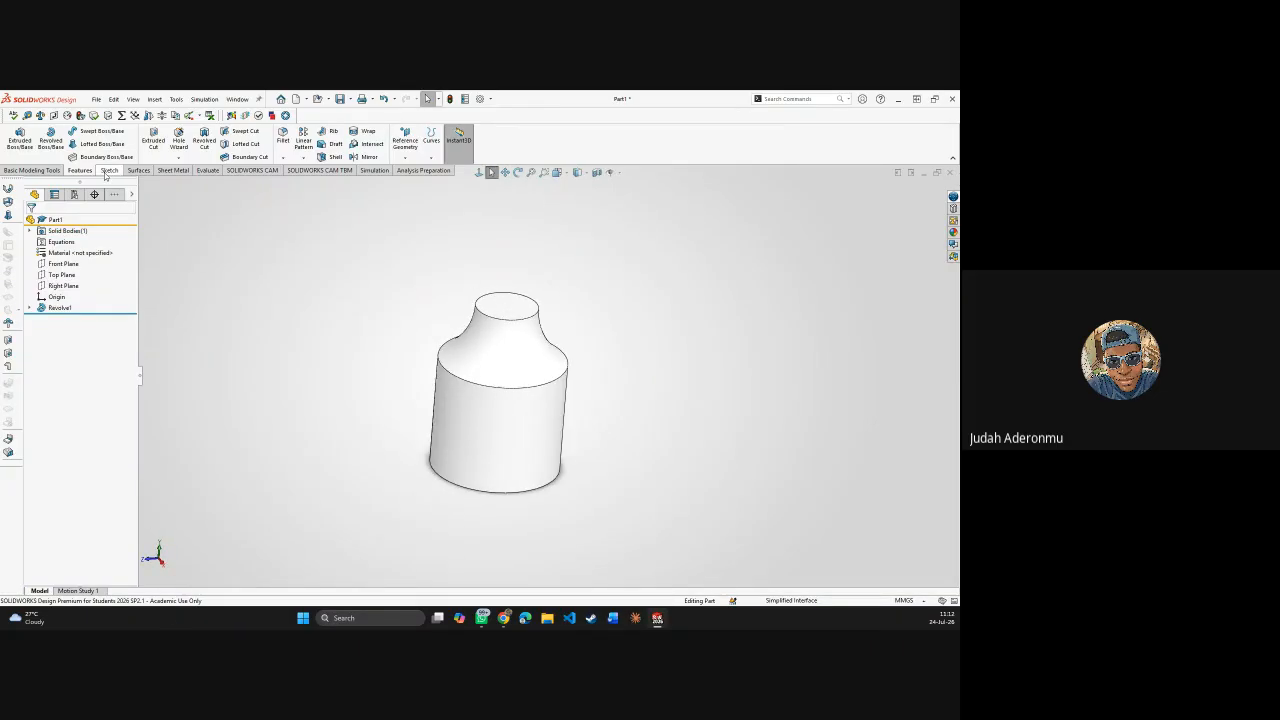
left_click(62, 274)
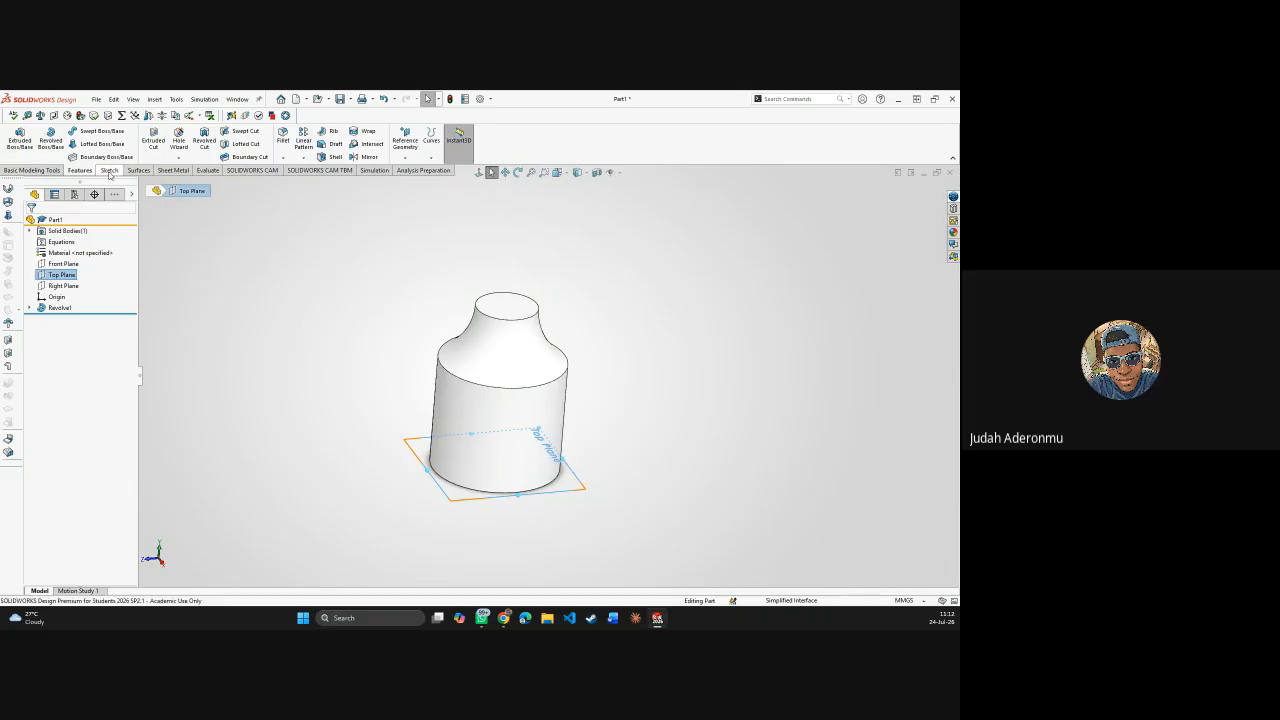
left_click(405, 158)
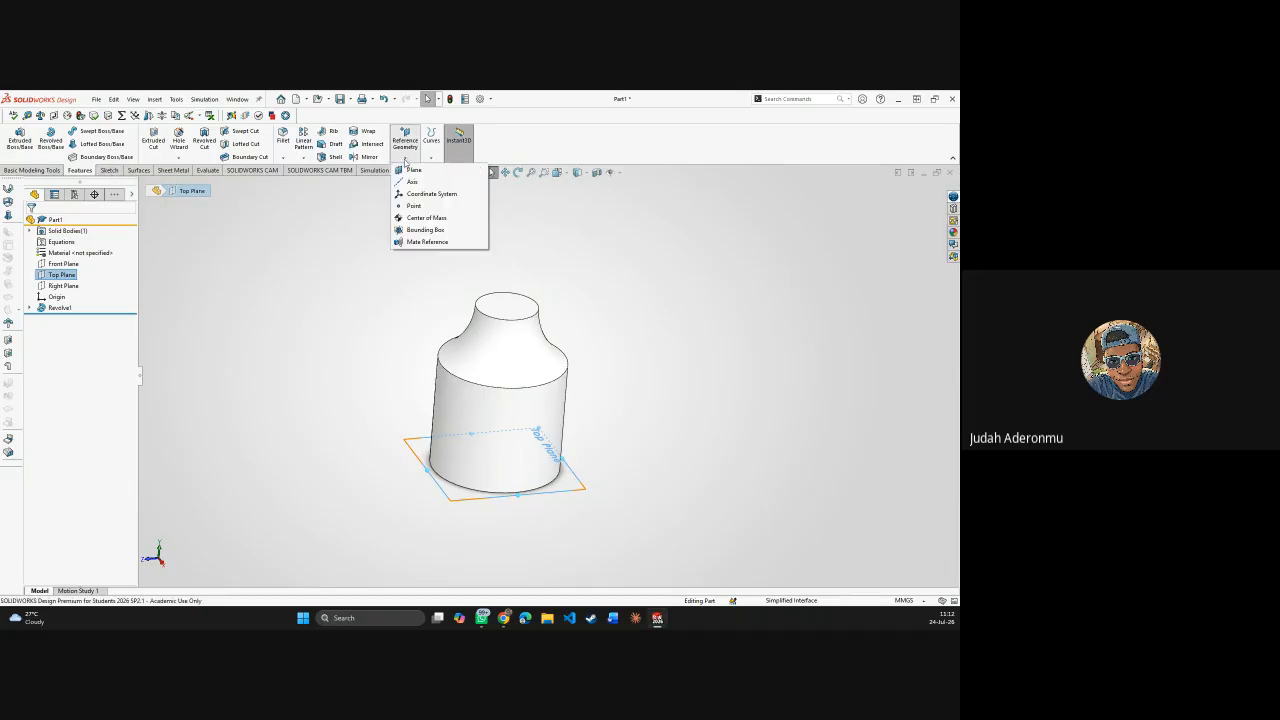
left_click(412, 171)
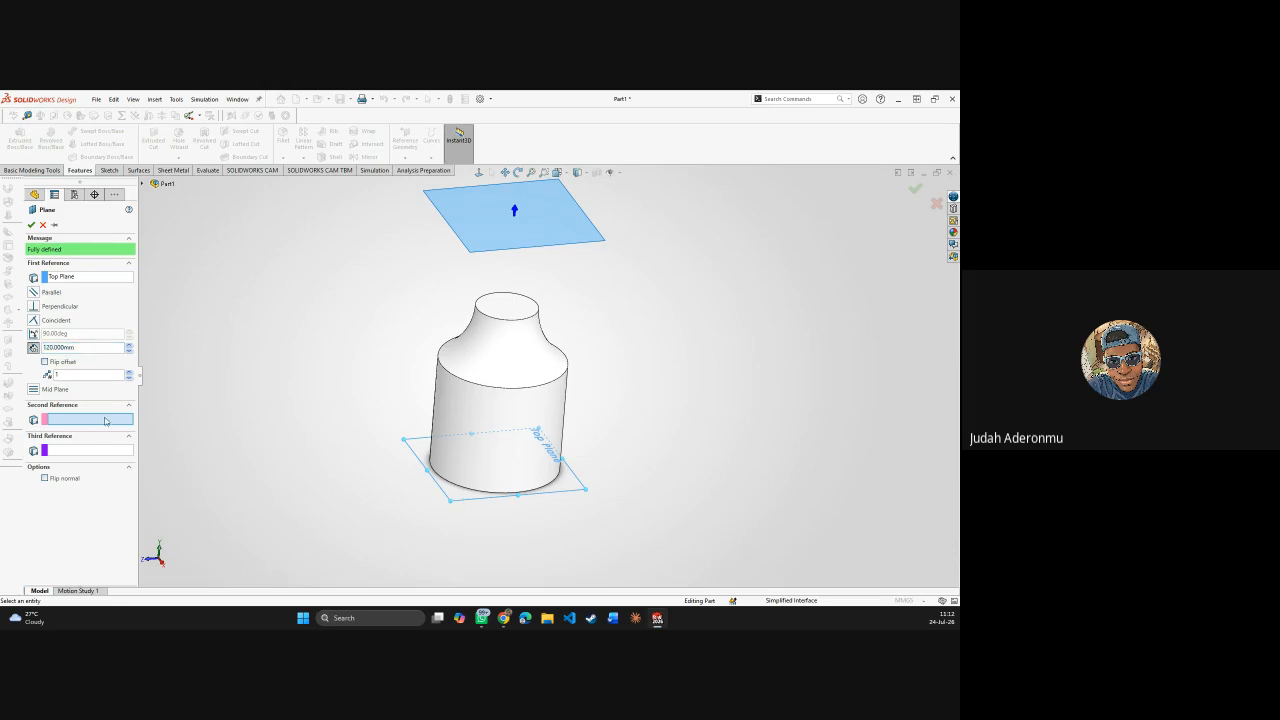
- Try the body's shoulder edge as second reference, remove it, make the plane coincident with the Top Plane, and clear the first reference
left_click(444, 372)
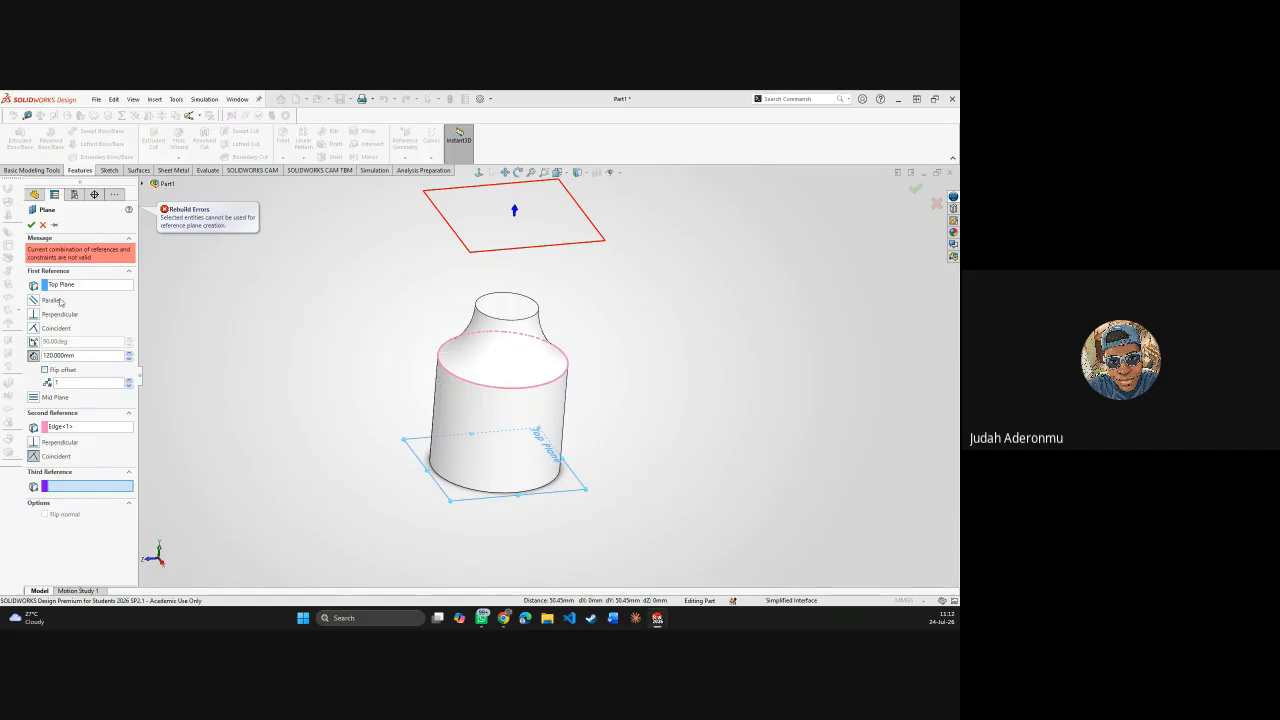
left_click(71, 430)
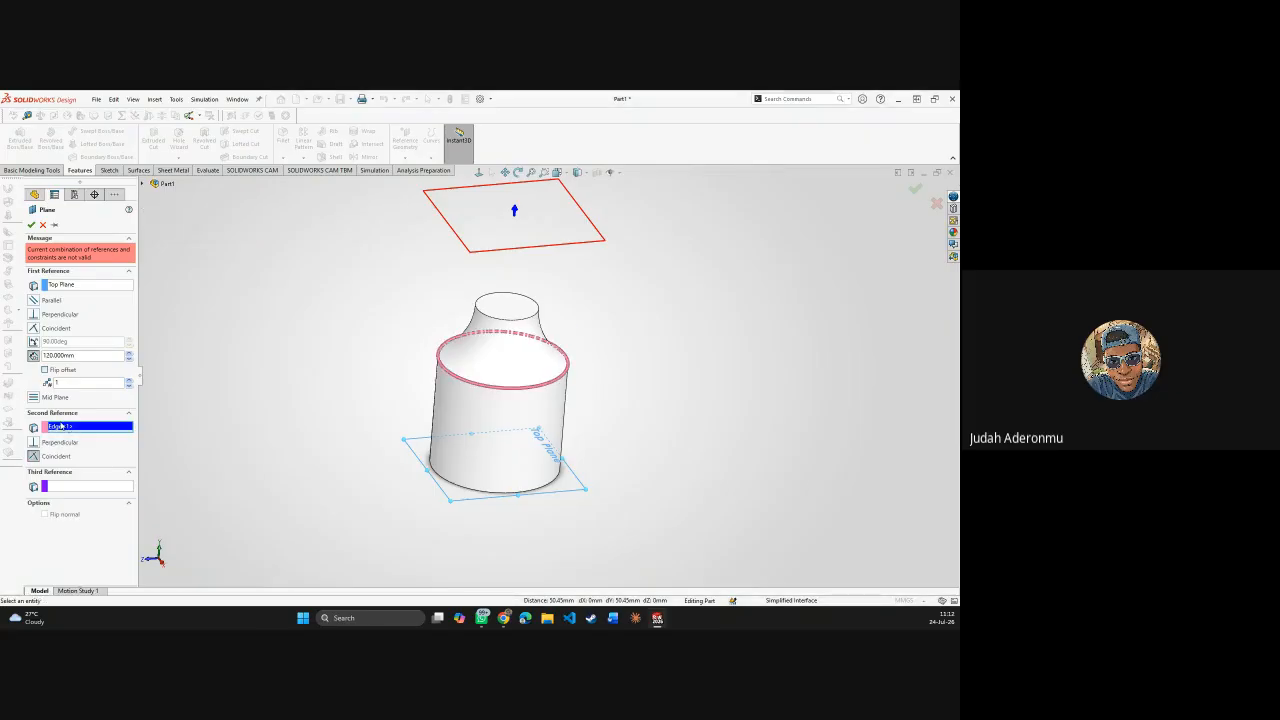
key("Delete")
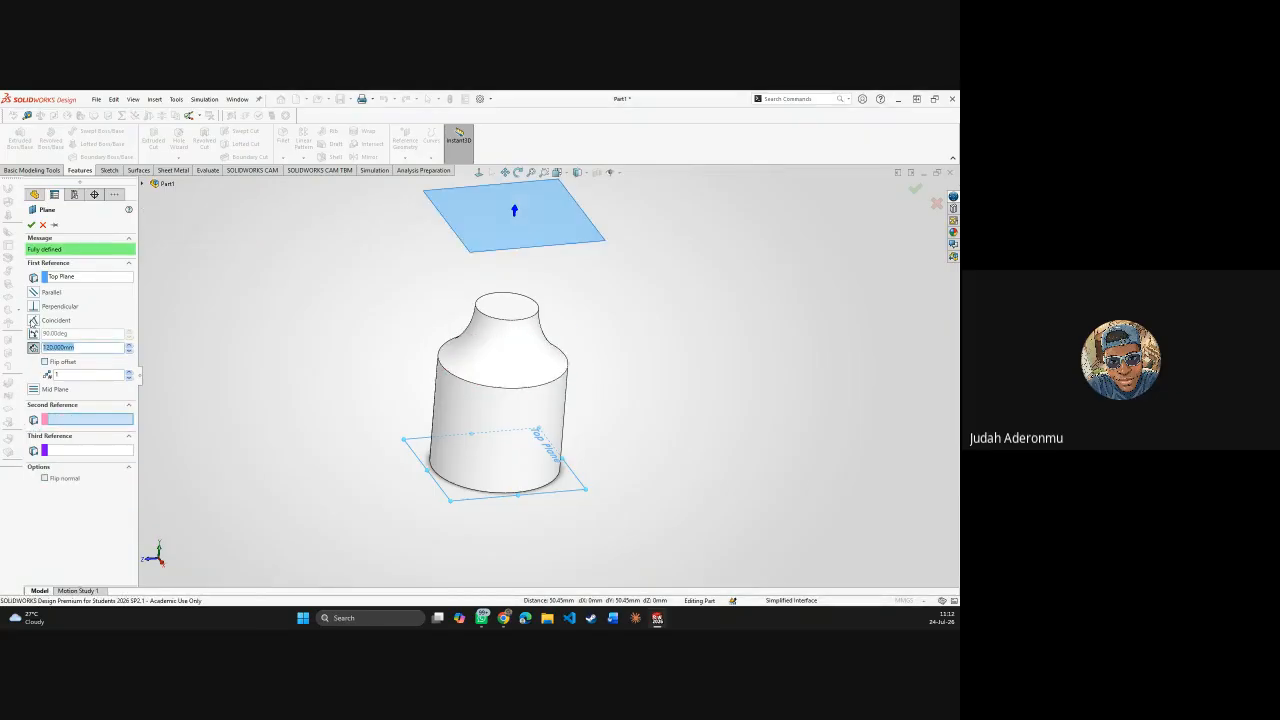
left_click(33, 320)
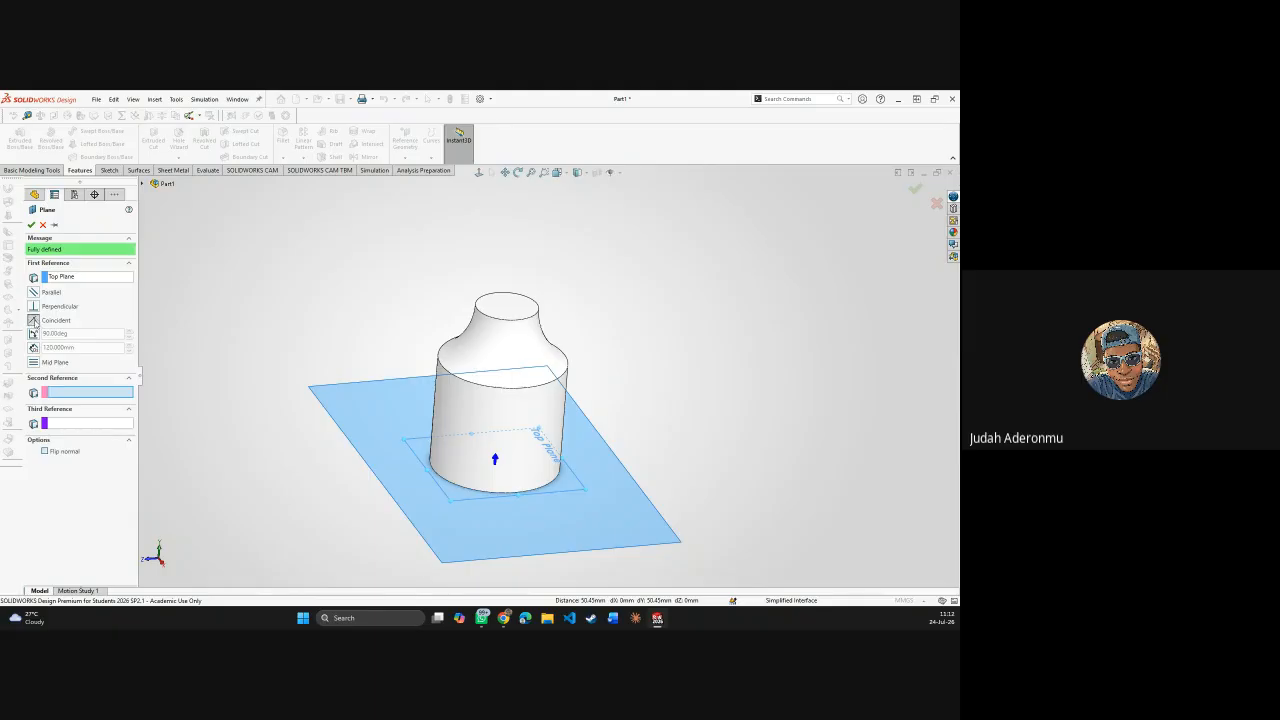
left_click(67, 277)
key("Delete")
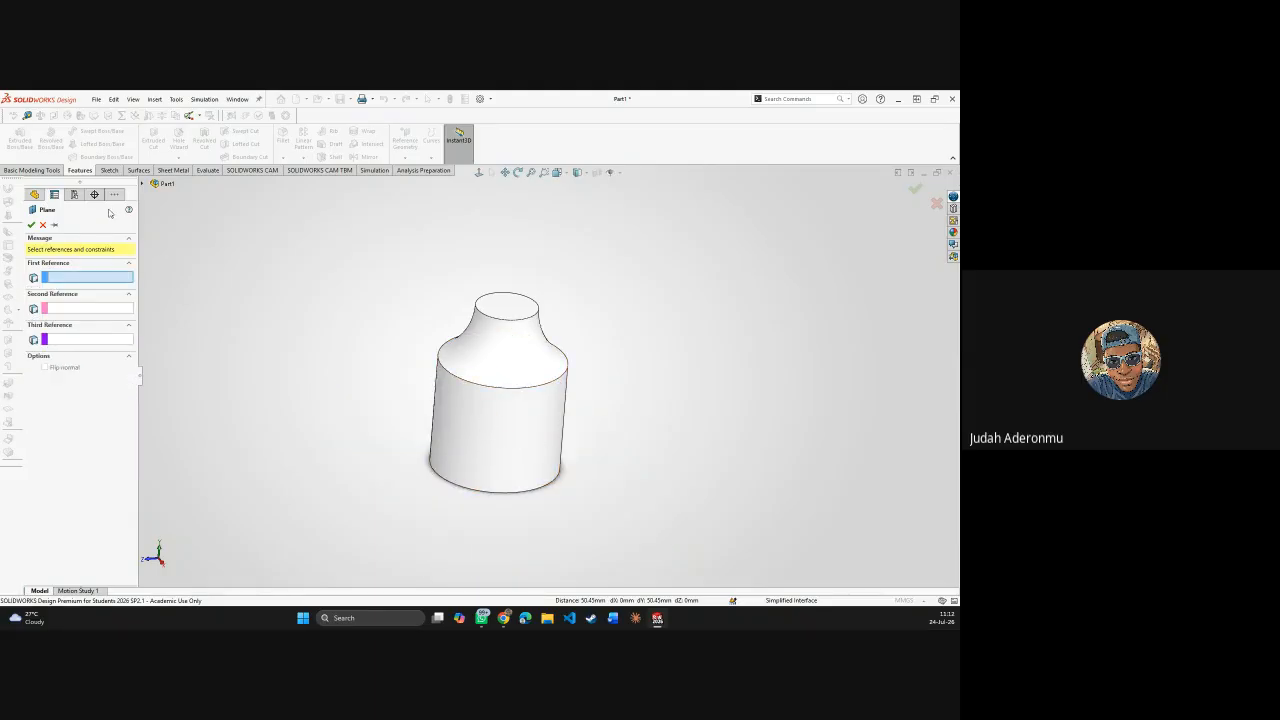
- Reselect the Top Plane as first reference and try the shoulder edge with a perpendicular constraint as second reference, then remove that edge
left_click(144, 184)
left_click(186, 239)
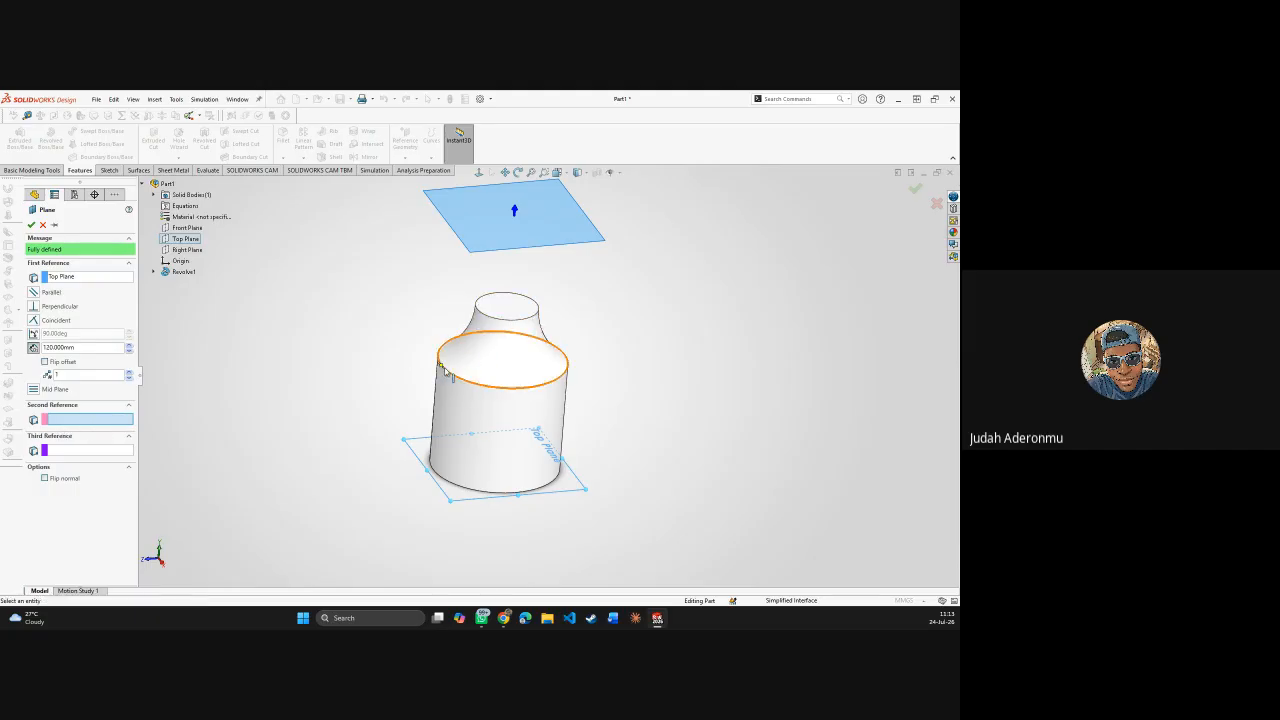
left_click(446, 377)
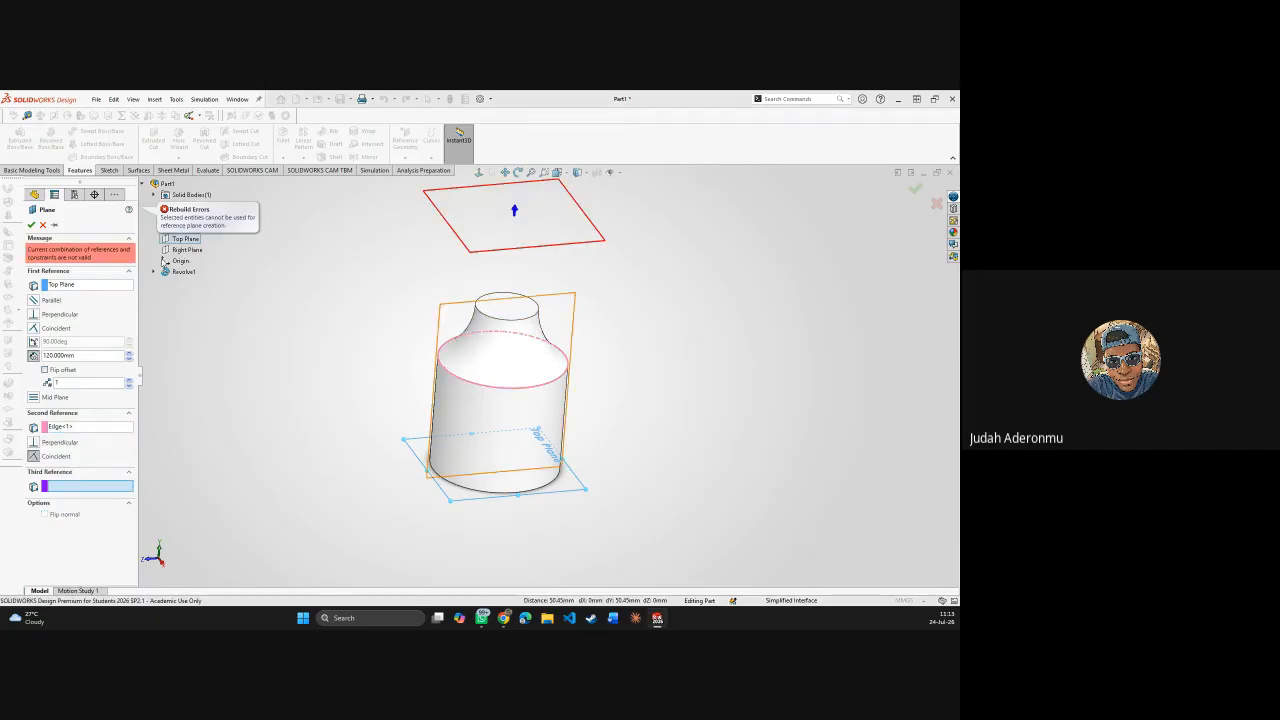
left_click(35, 442)
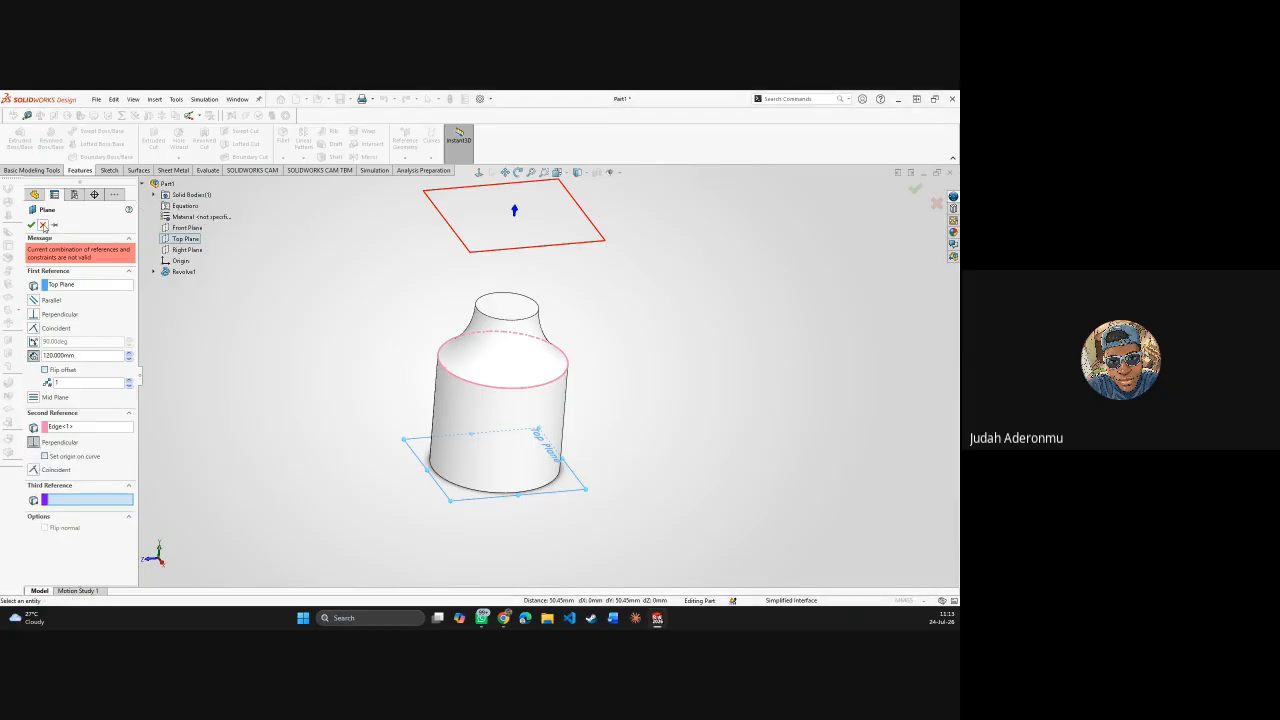
left_click(66, 427)
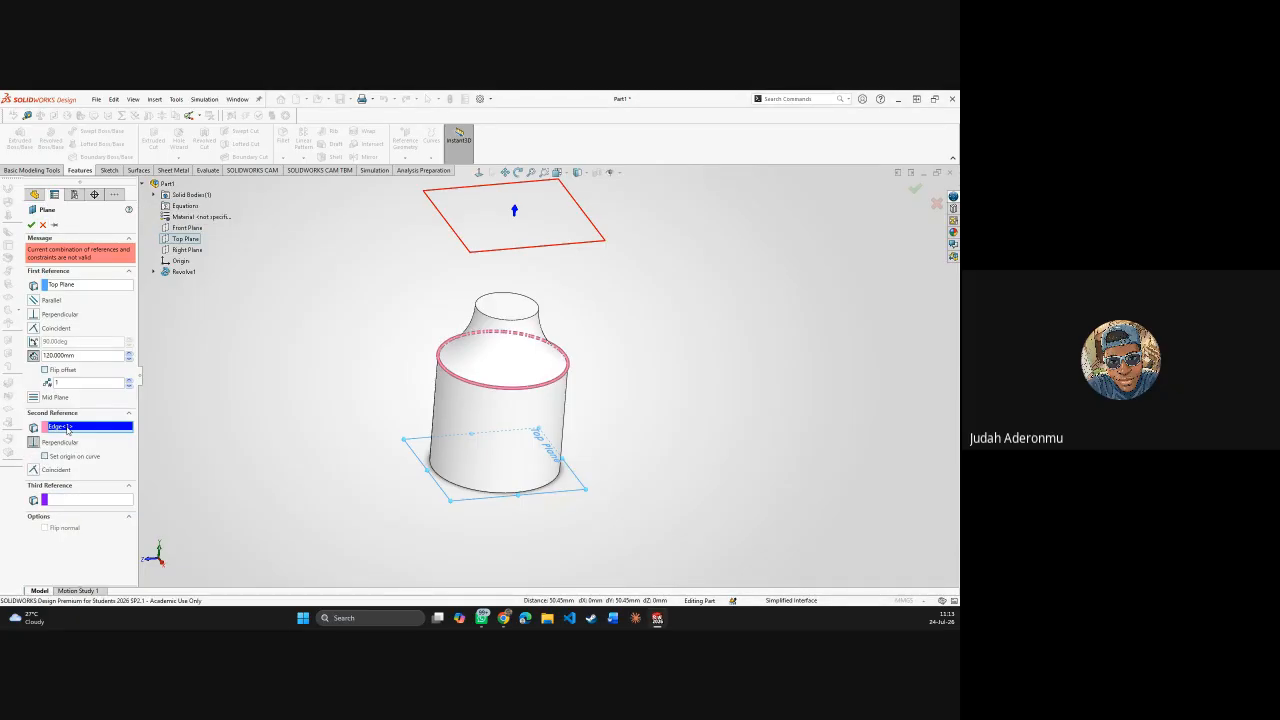
key("Delete")
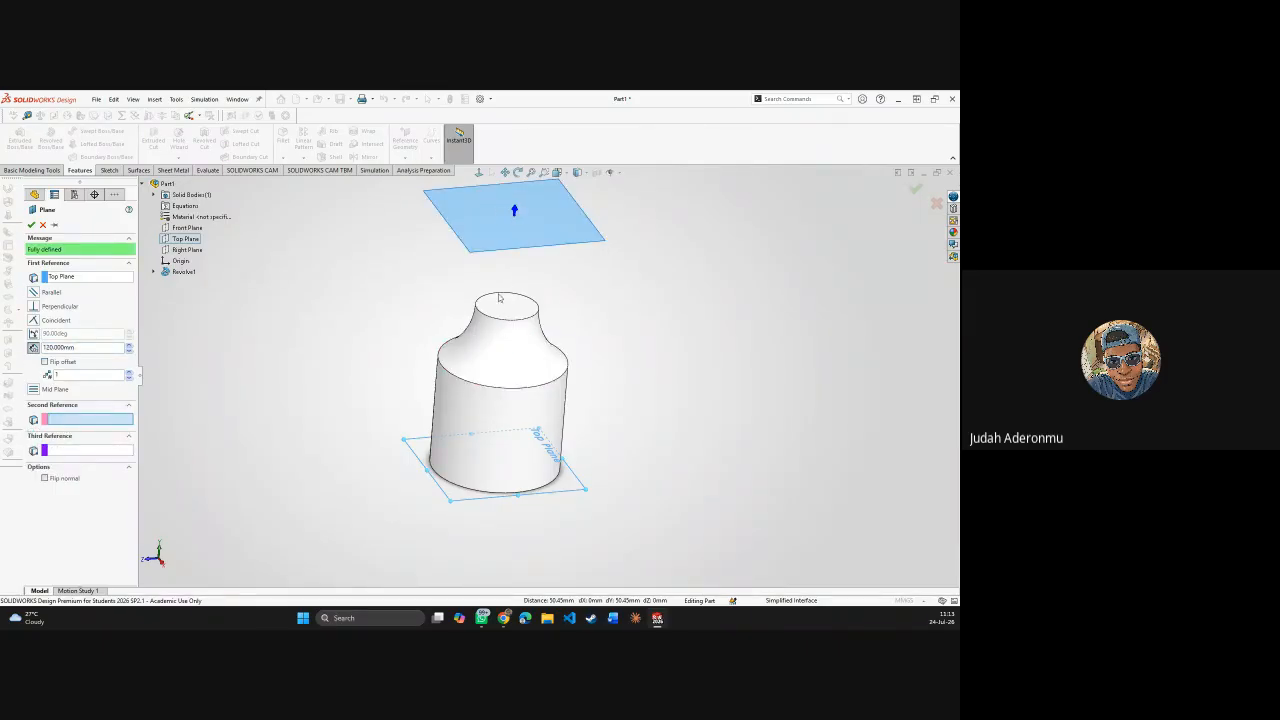
- Set the plane's offset from the Top Plane to 50 mm and create the plane
left_click(128, 350)
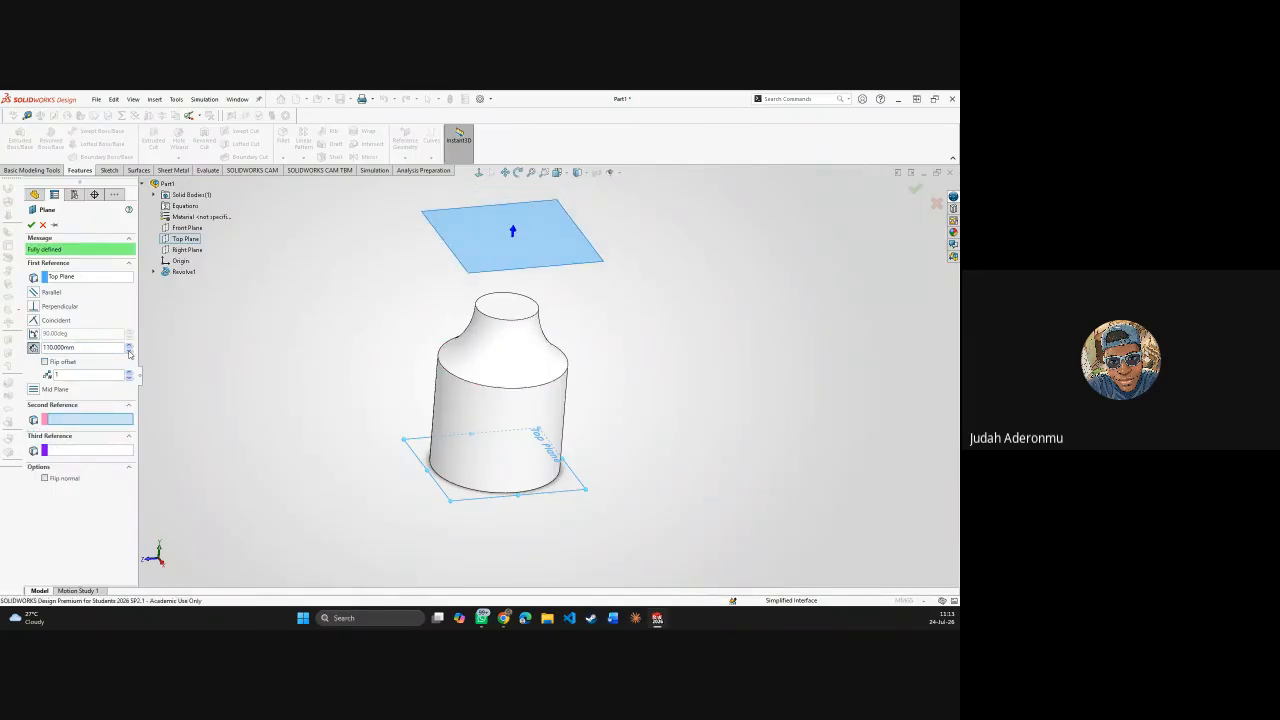
left_click(128, 350)
left_click(128, 350)
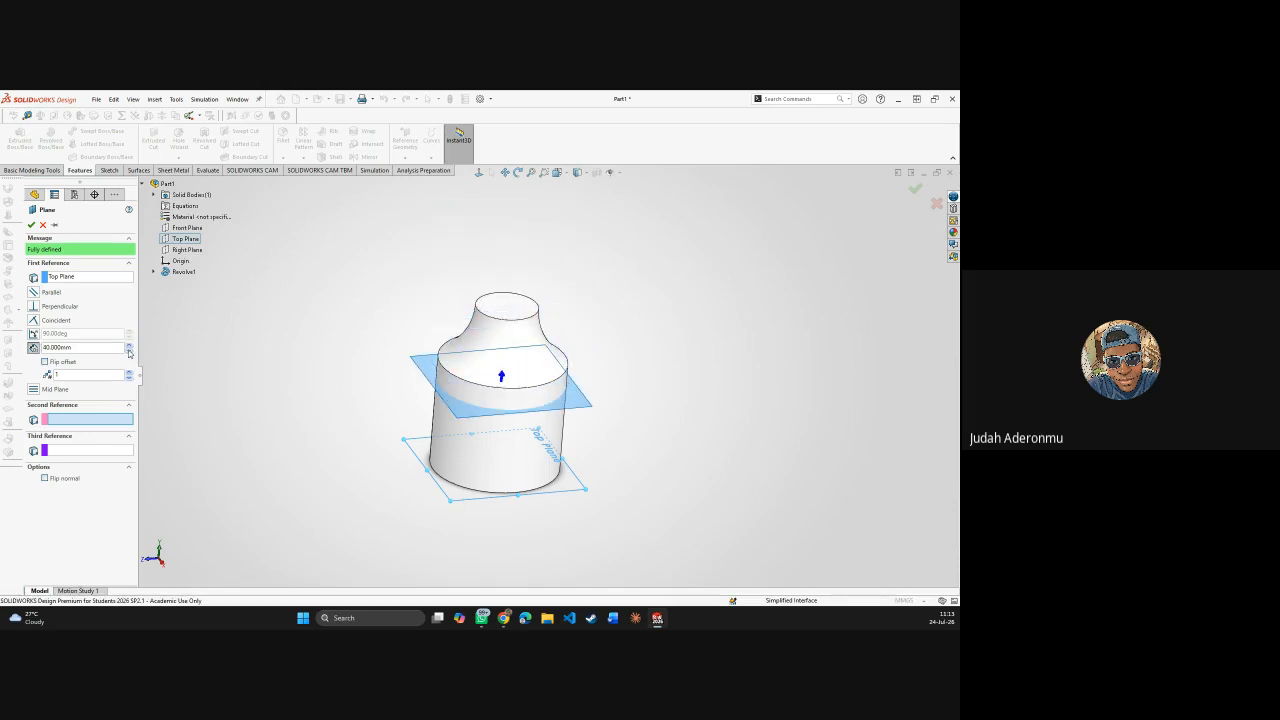
left_click(128, 345)
middle_click_drag(300, 320, 255, 263)
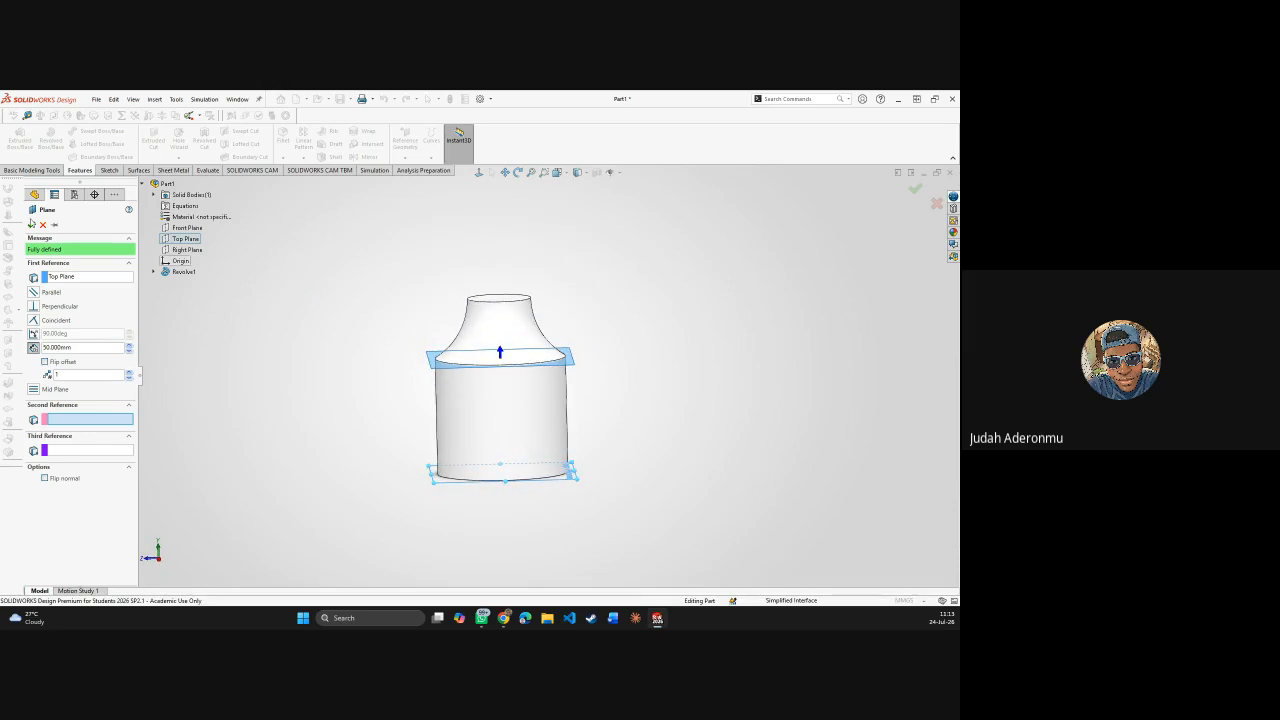
left_click(31, 224)
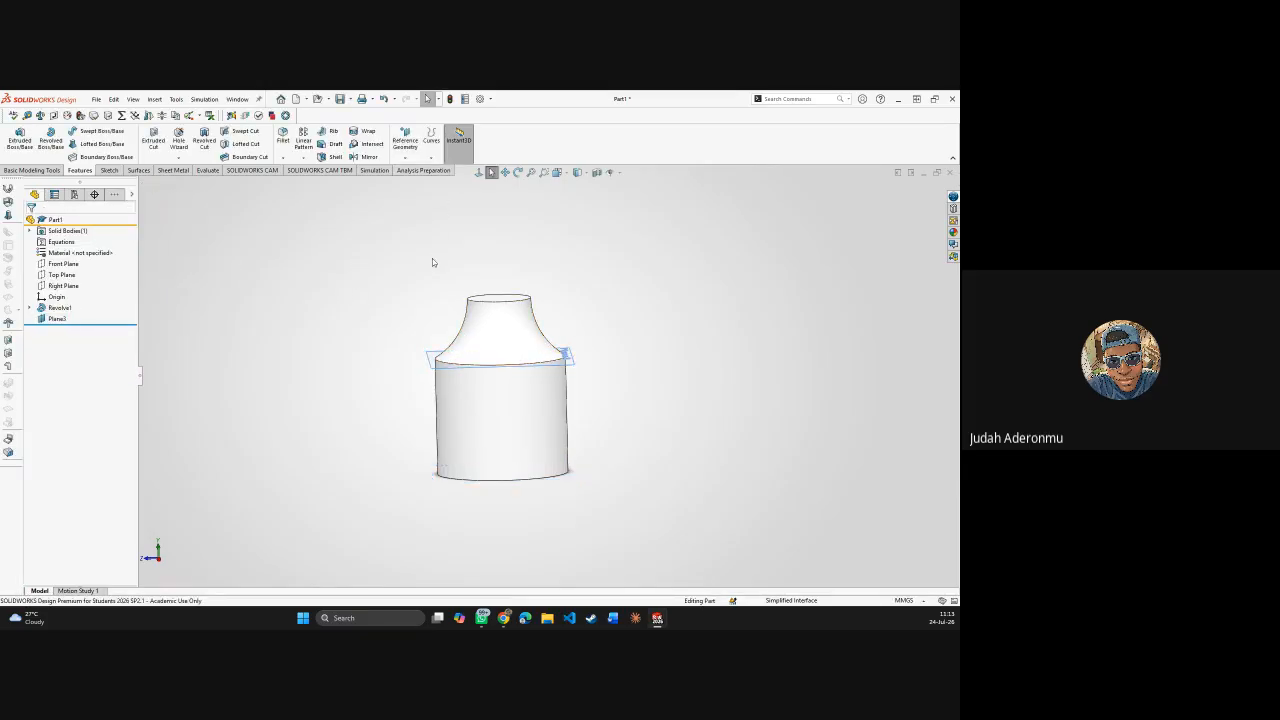
- On the new offset plane, sketch an origin-centred circle sized between the neck and the body's outer edge, and exit the sketch
middle_click_drag(432, 262, 471, 309)
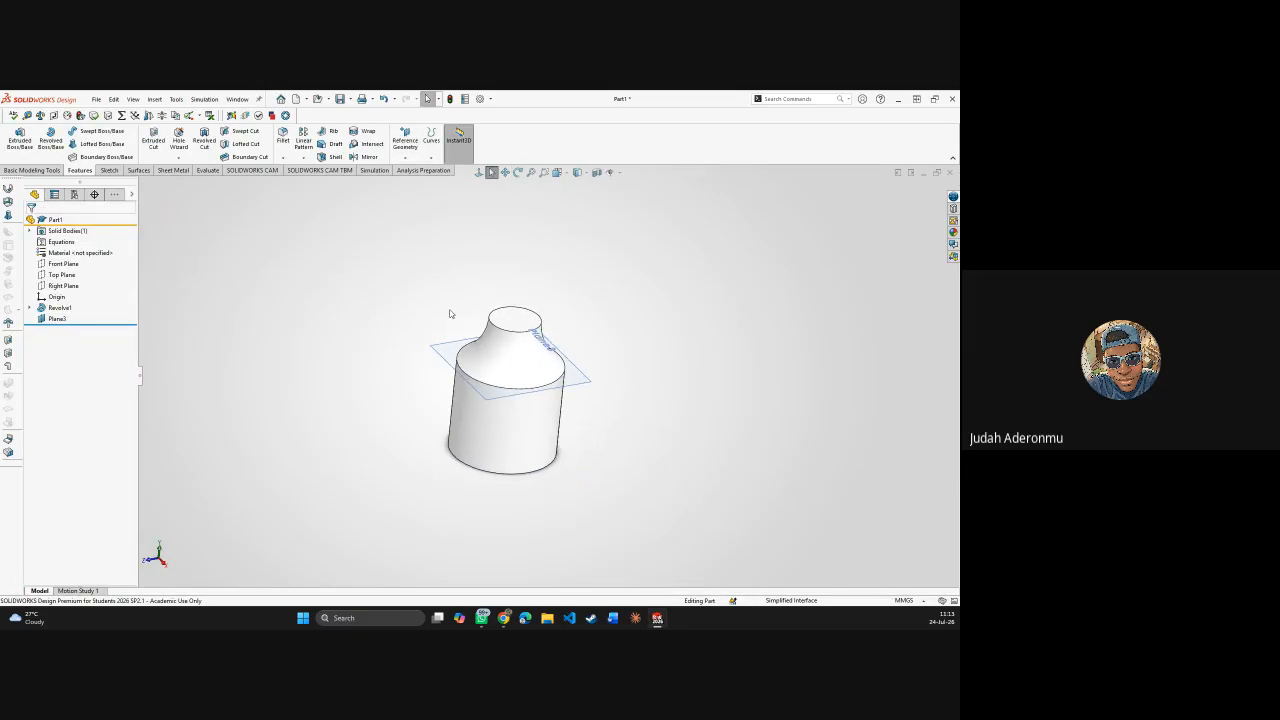
left_click(55, 319)
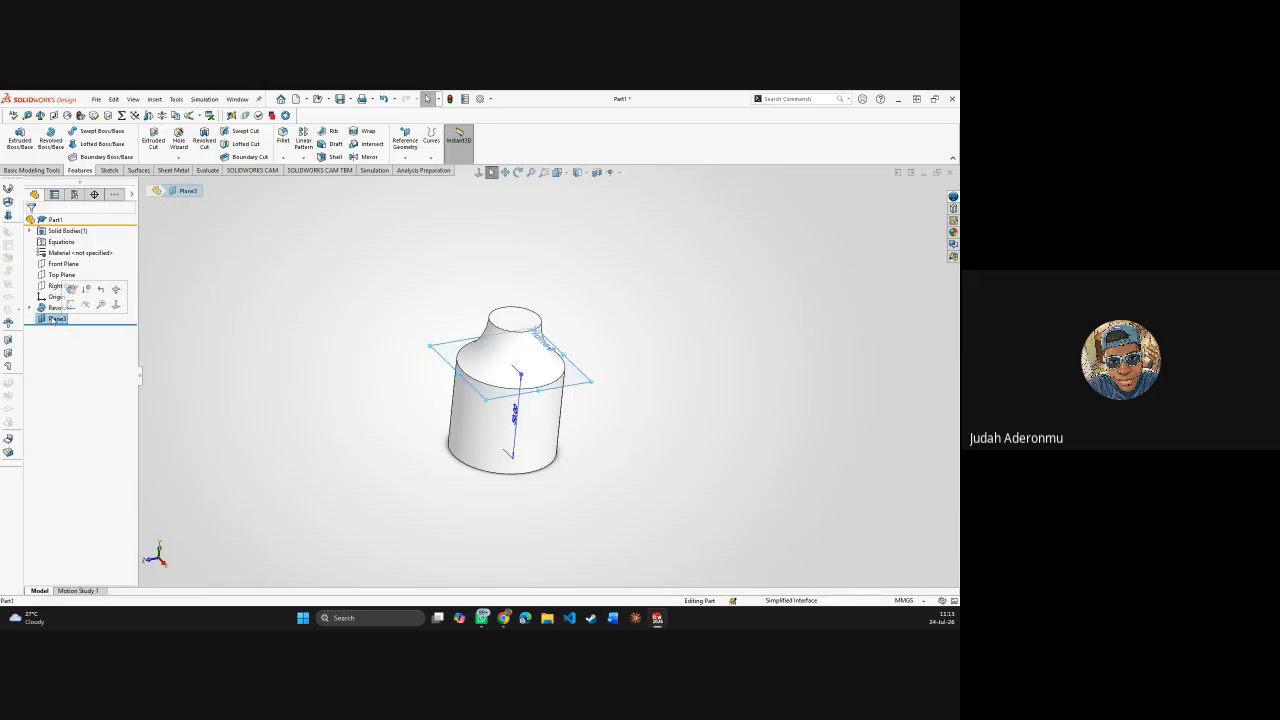
left_click(110, 171)
left_click(14, 137)
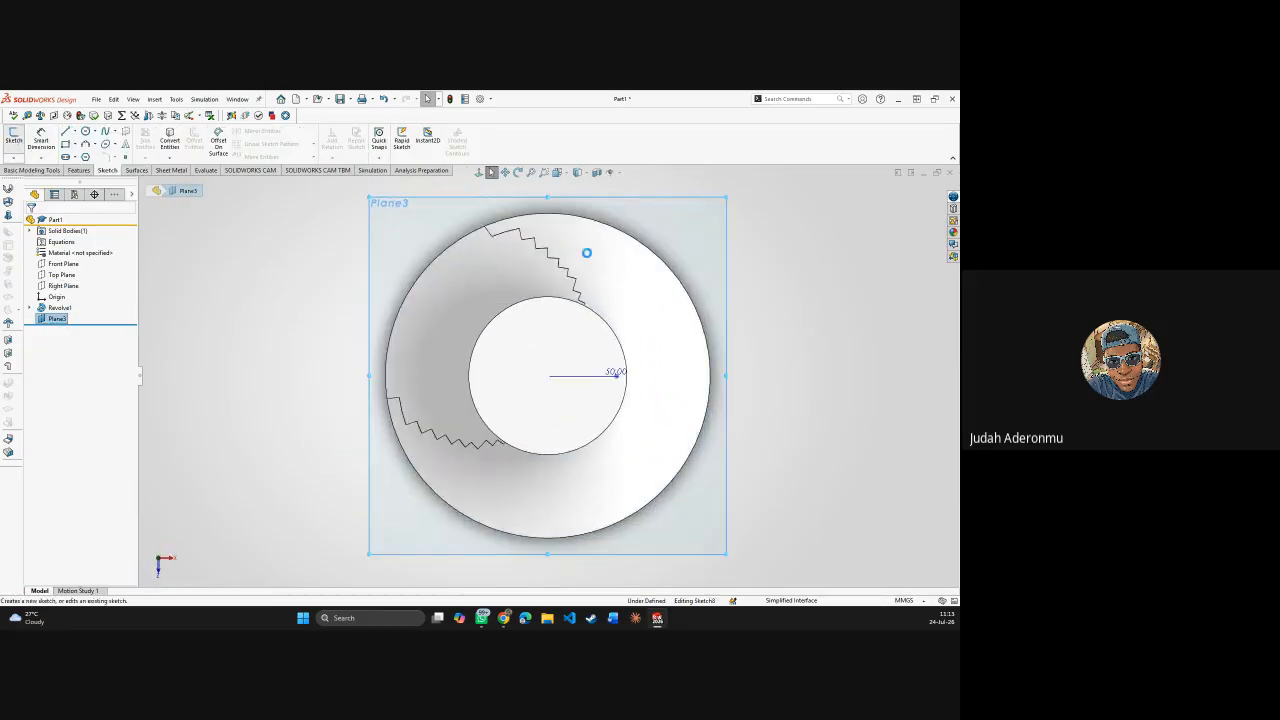
left_click(757, 295)
key("c")
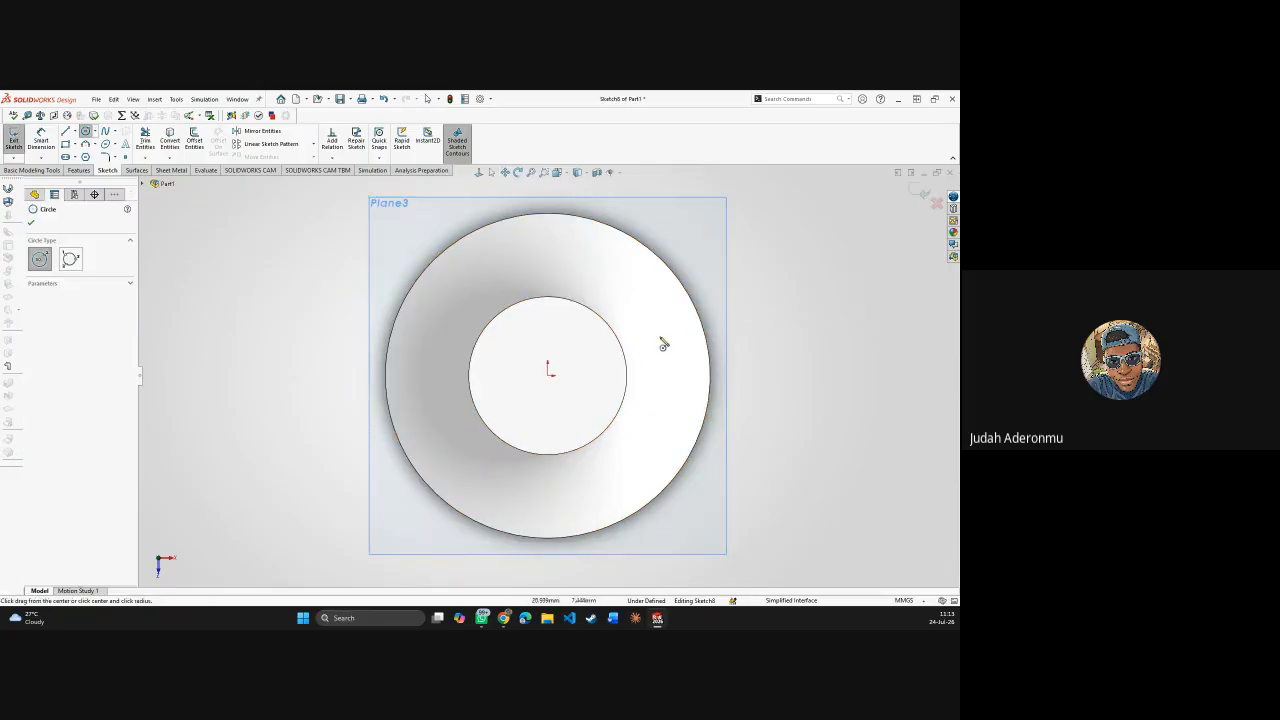
left_click(666, 436)
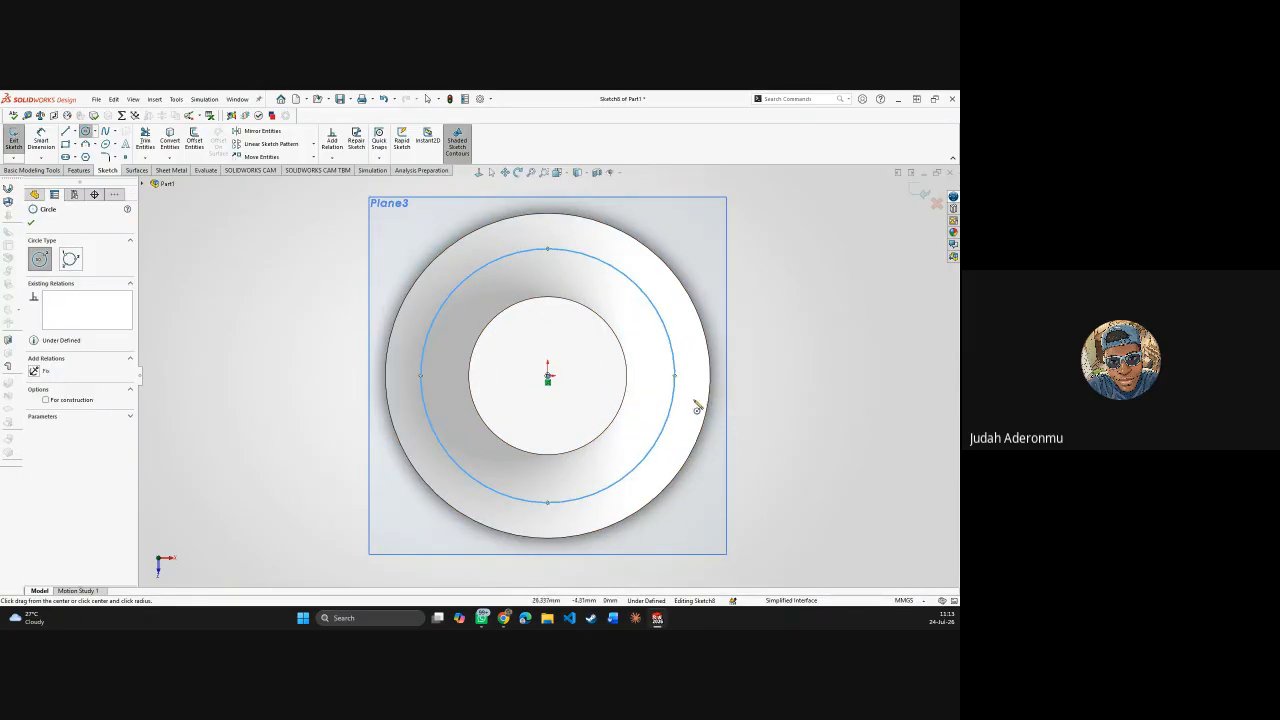
key("Escape")
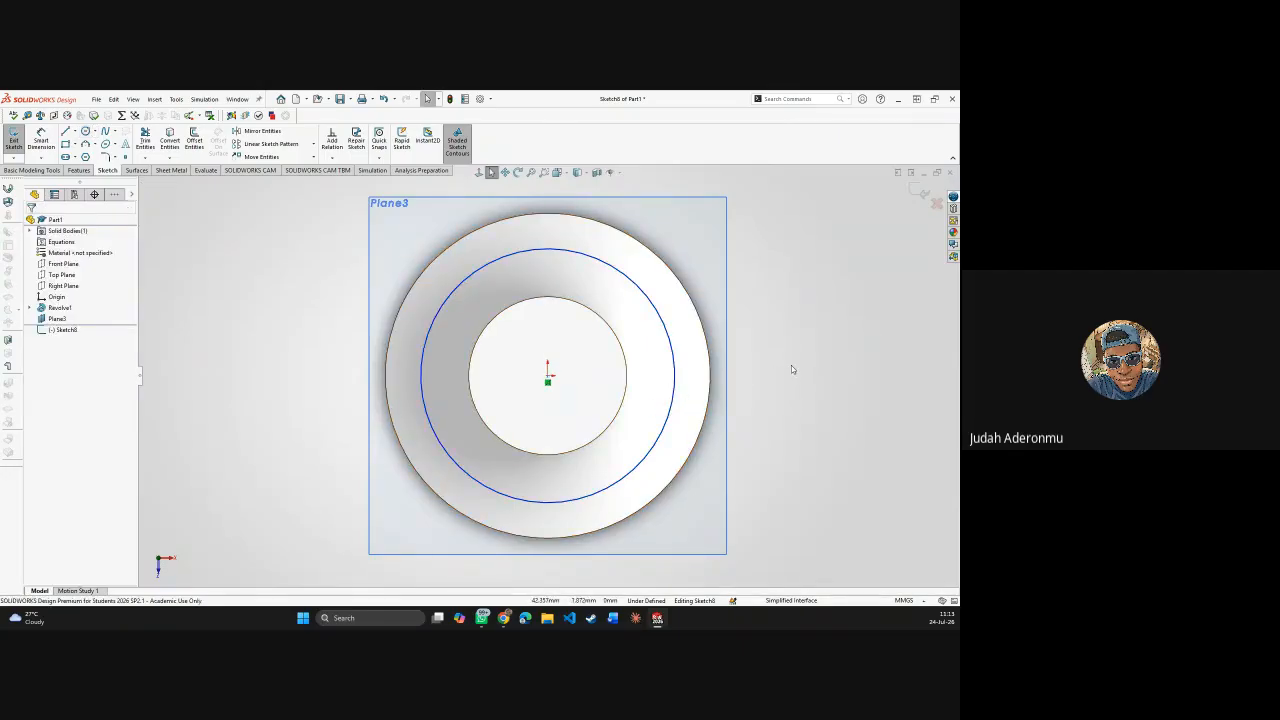
left_click(918, 194)
- Start a lofted cut from the circle sketch, replacing the neck's top face with the body's bottom face as second profile
middle_click_drag(904, 201, 469, 436)
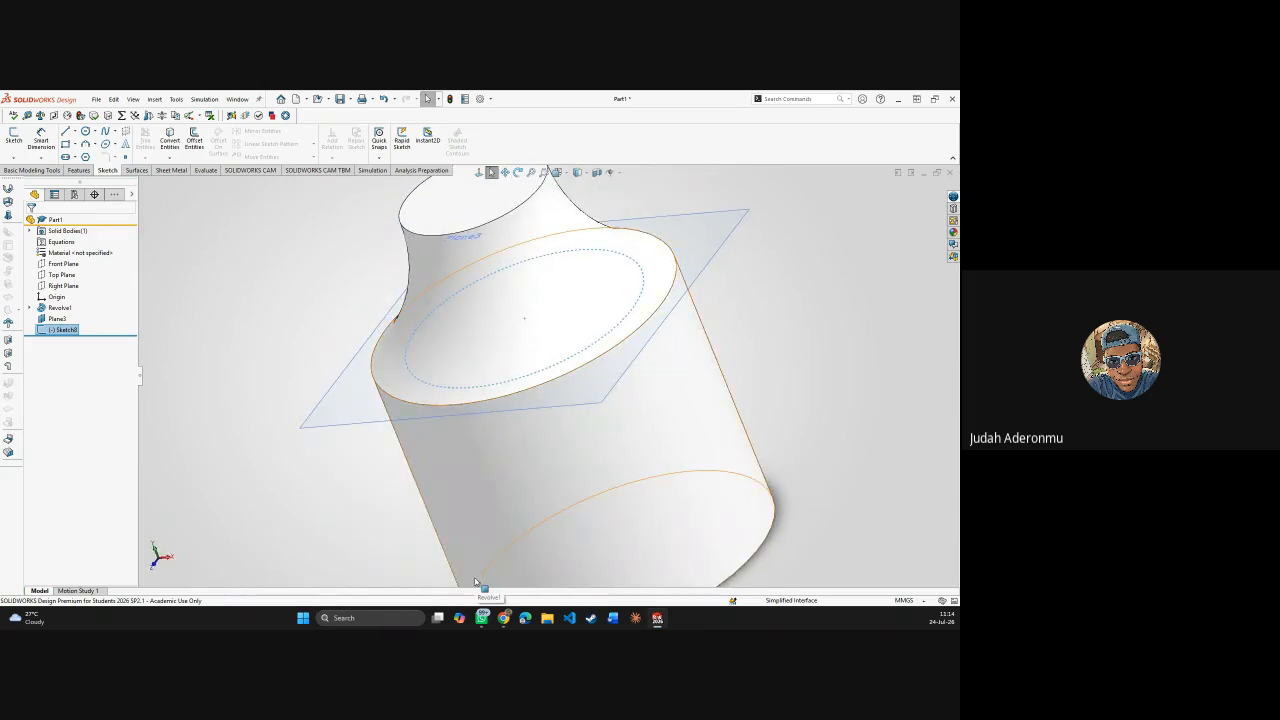
left_click(78, 170)
scroll(480, 342, "up", 5)
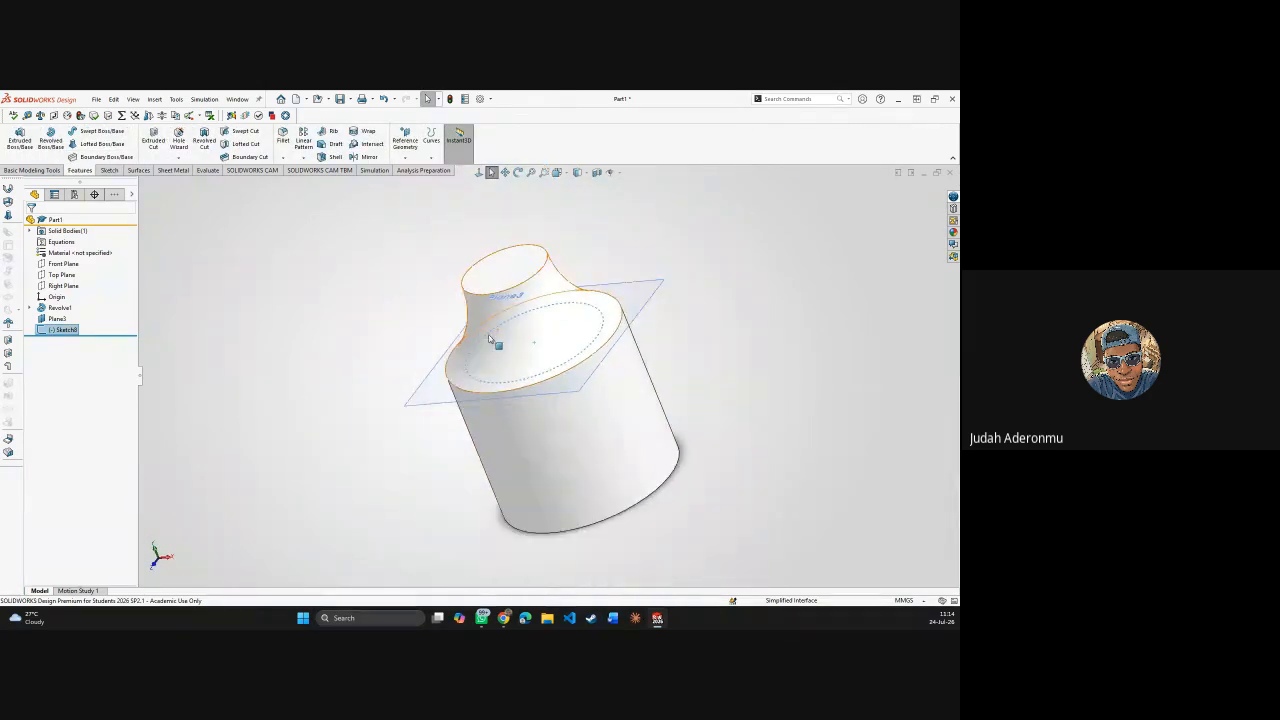
middle_click_drag(488, 340, 505, 316)
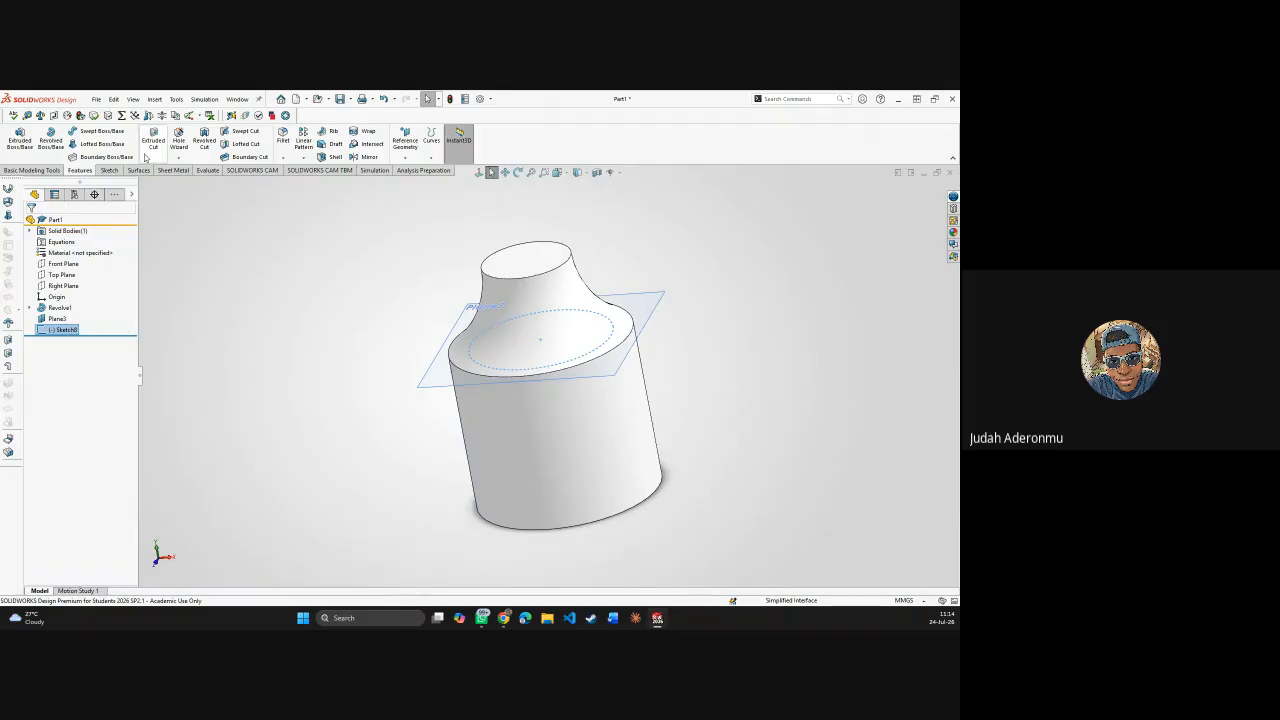
left_click(243, 144)
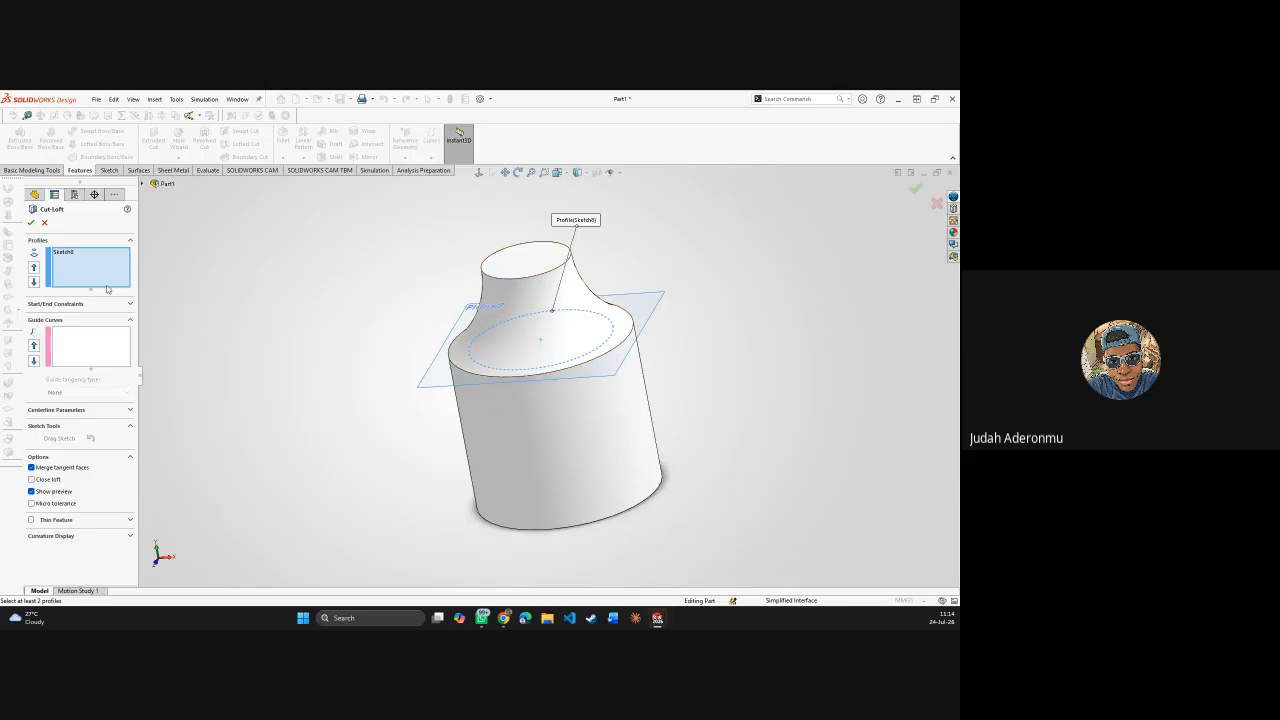
left_click(528, 262)
middle_click_drag(696, 285, 690, 232)
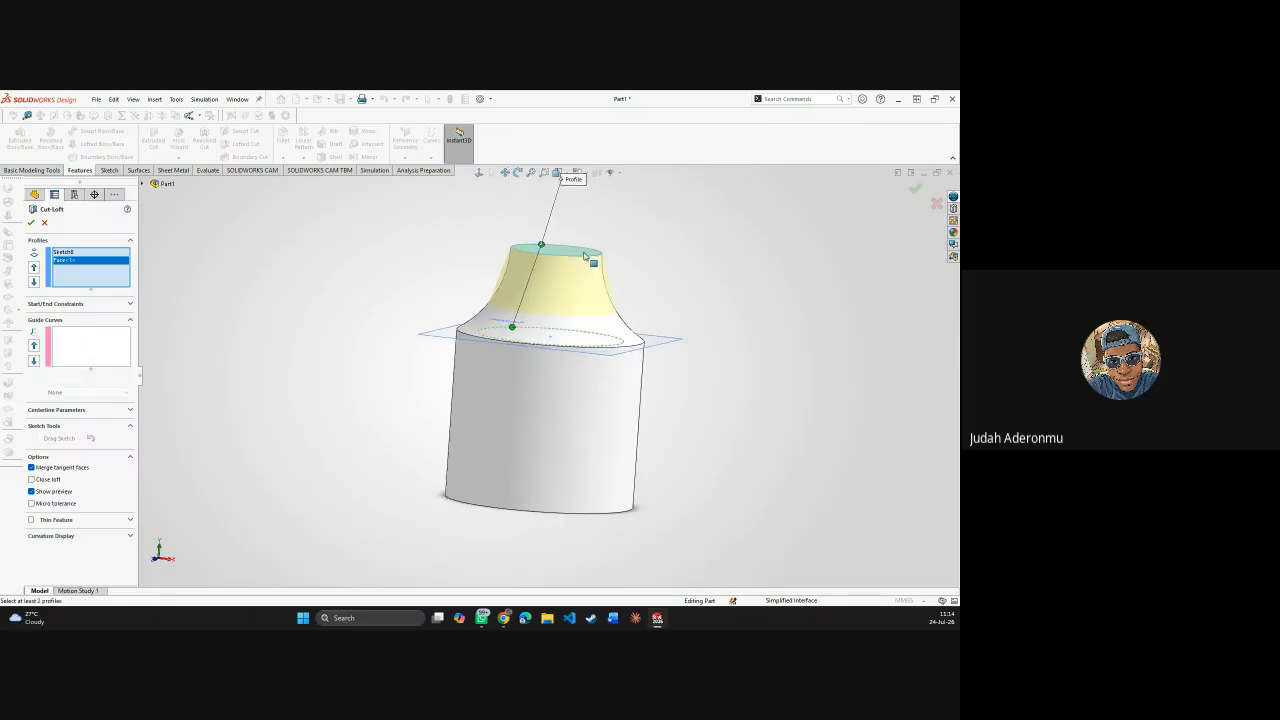
left_click(585, 257)
middle_click_drag(697, 389, 706, 217)
left_click(594, 440)
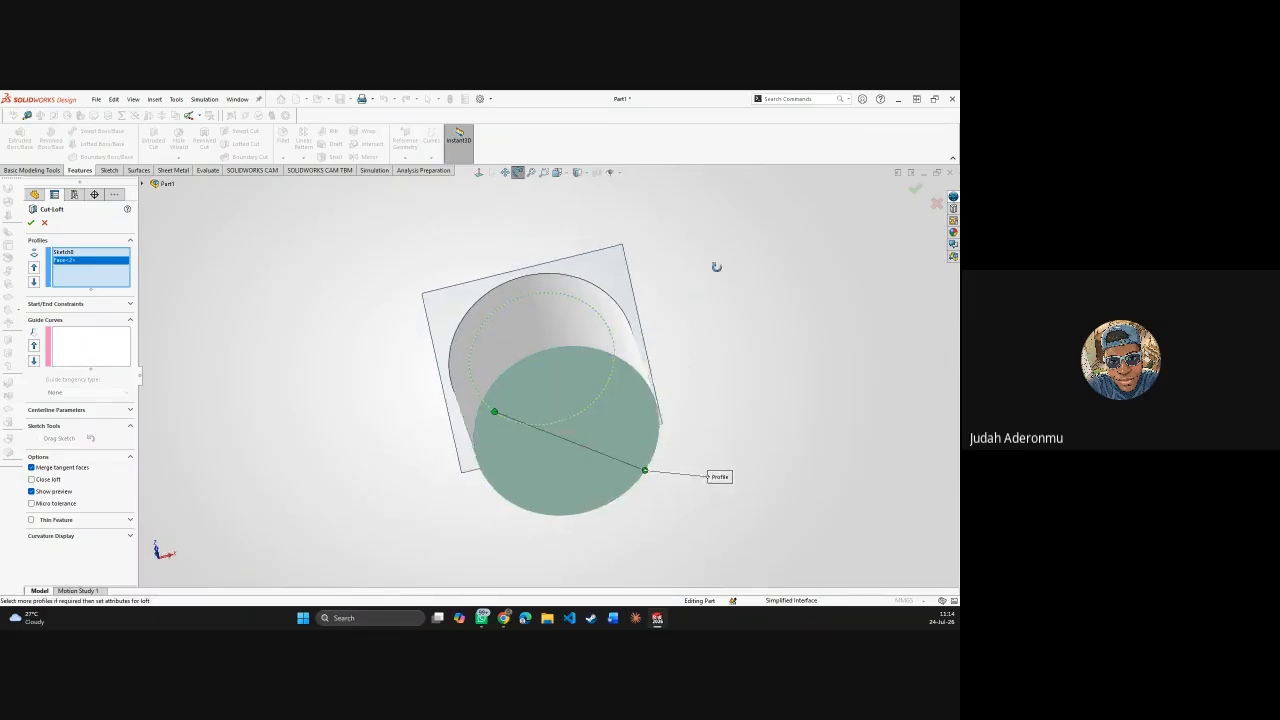
middle_click_drag(716, 267, 723, 440)
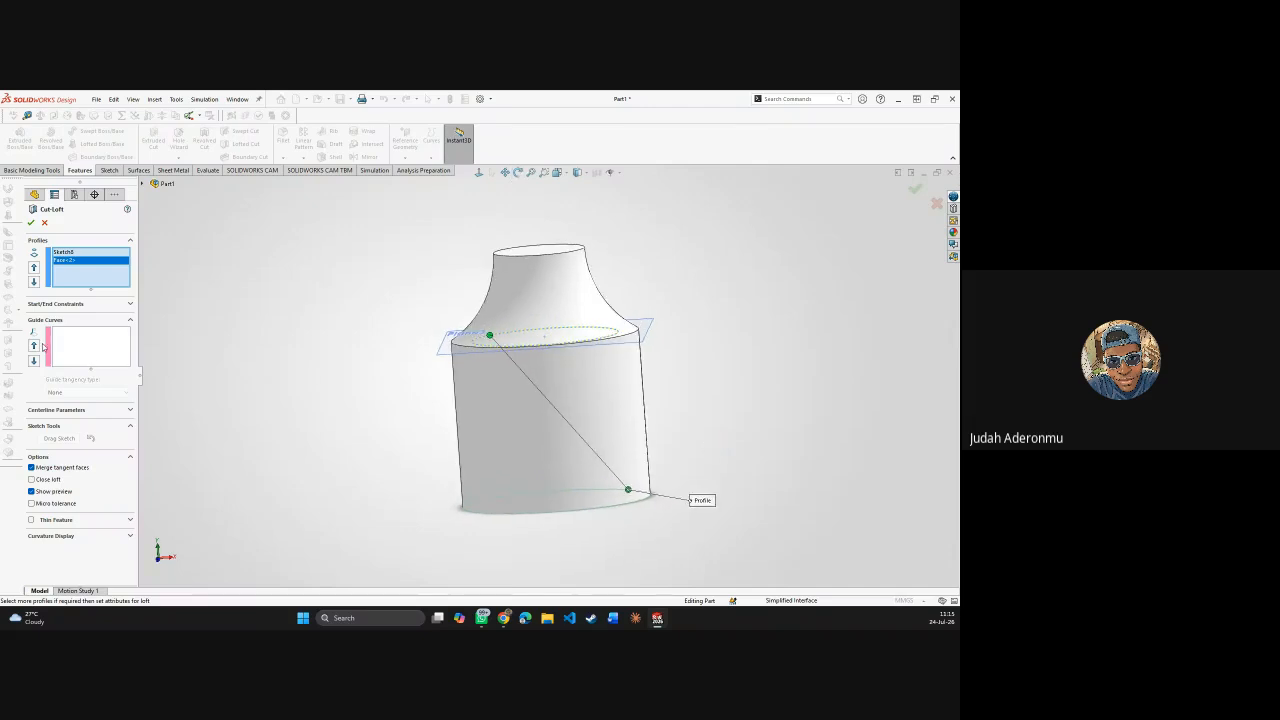
- Set the loft's start constraint to Normal To Profile and apply the lofted cut
left_click(130, 303)
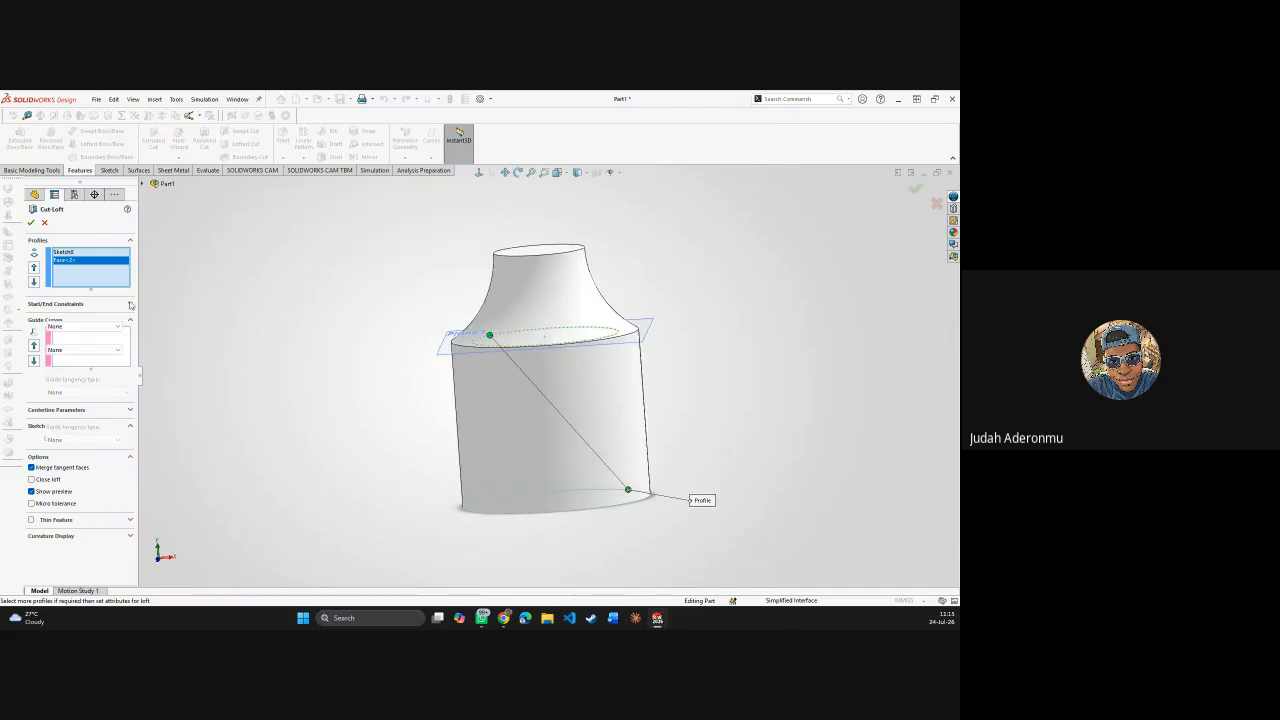
left_click(117, 326)
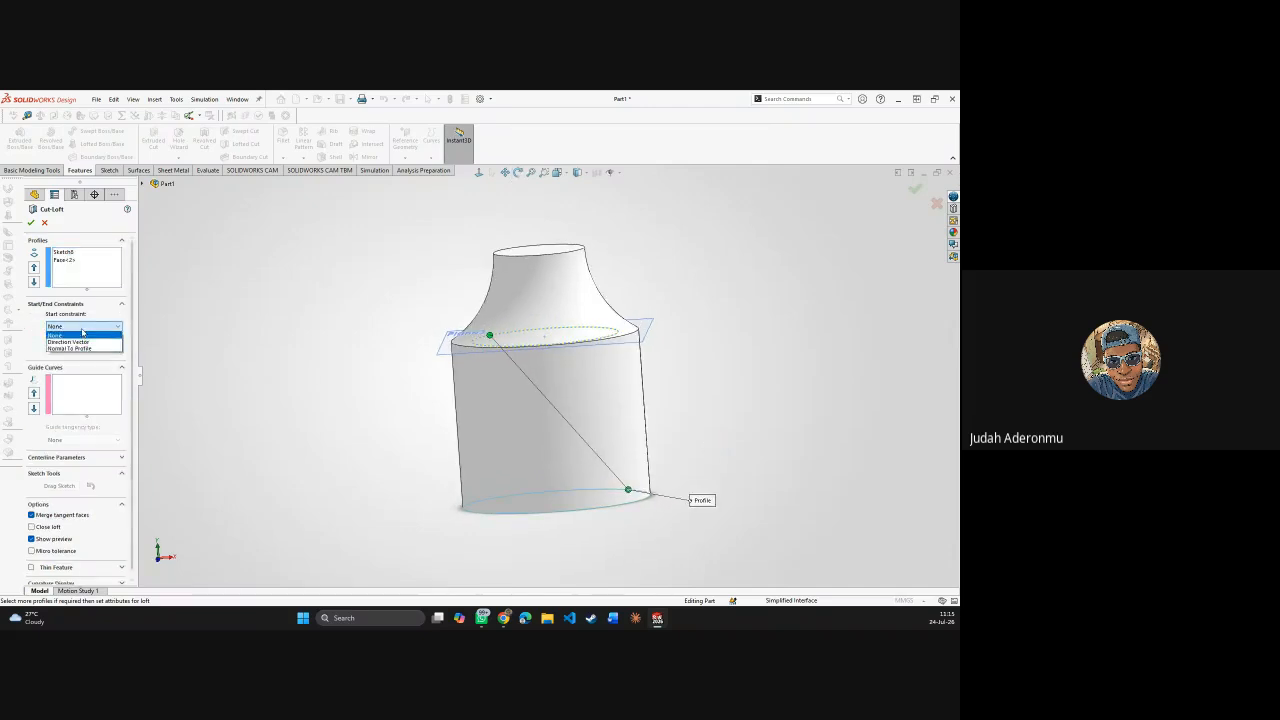
left_click(75, 347)
middle_click_drag(236, 342, 237, 308)
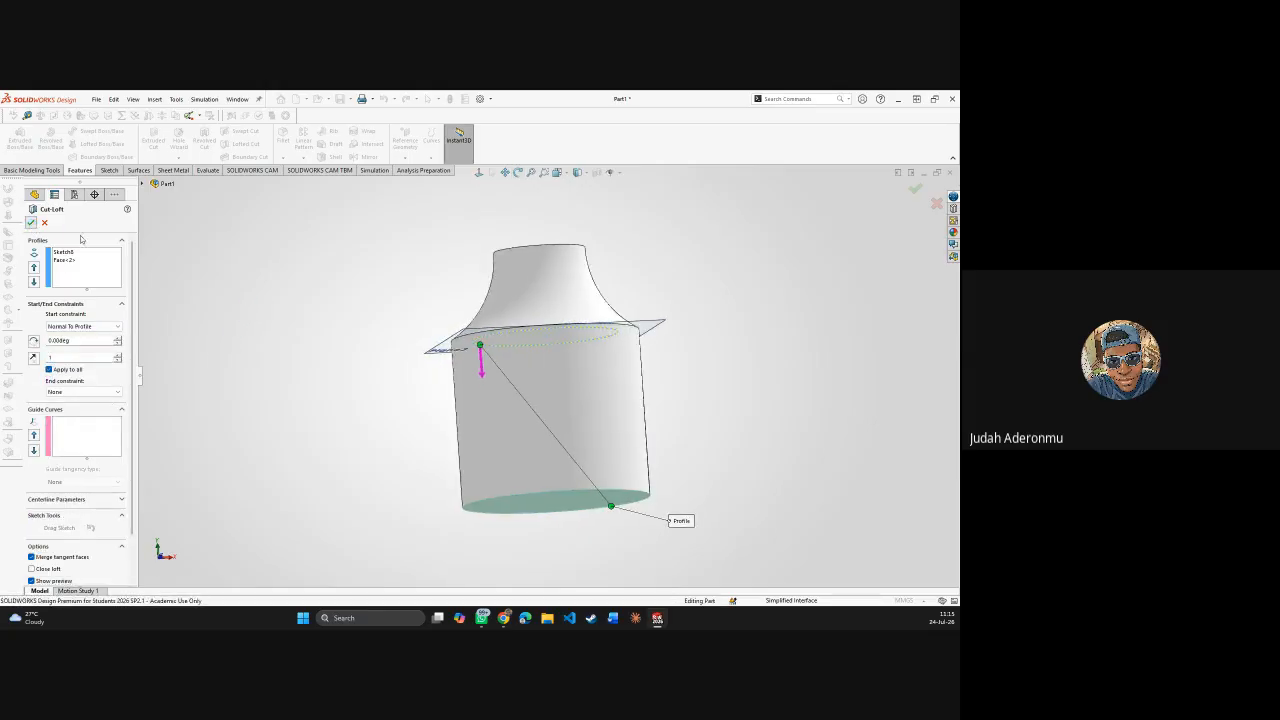
left_click(31, 222)
middle_click_drag(423, 306, 539, 394)
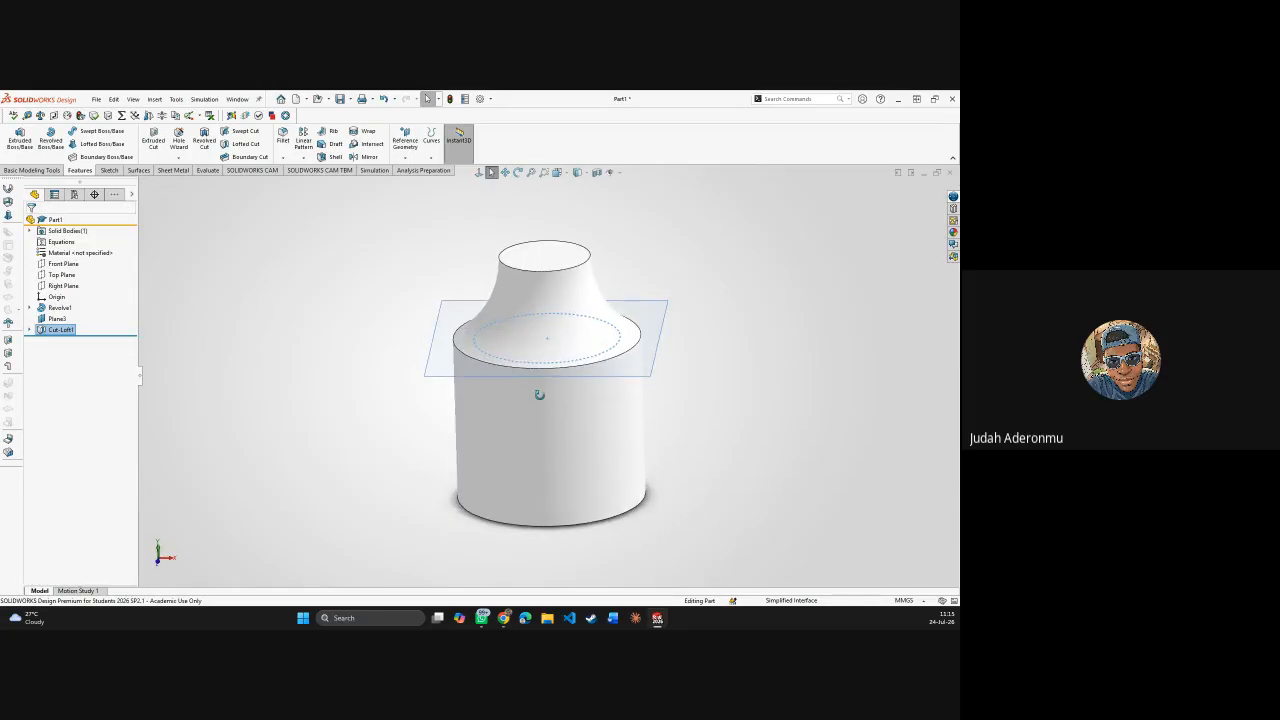
- Edit the lofted cut and try start tangent lengths of 3.37 and 0.43 for the Normal To Profile constraint
right_click(67, 333)
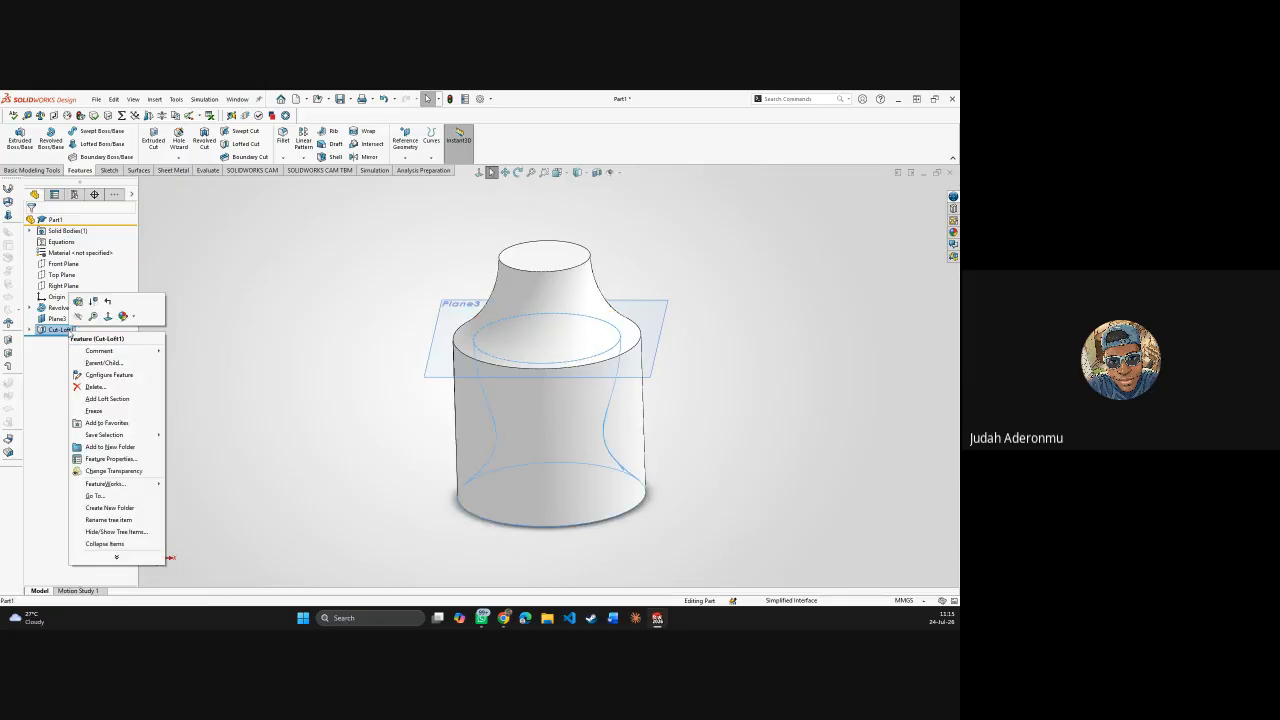
left_click(80, 311)
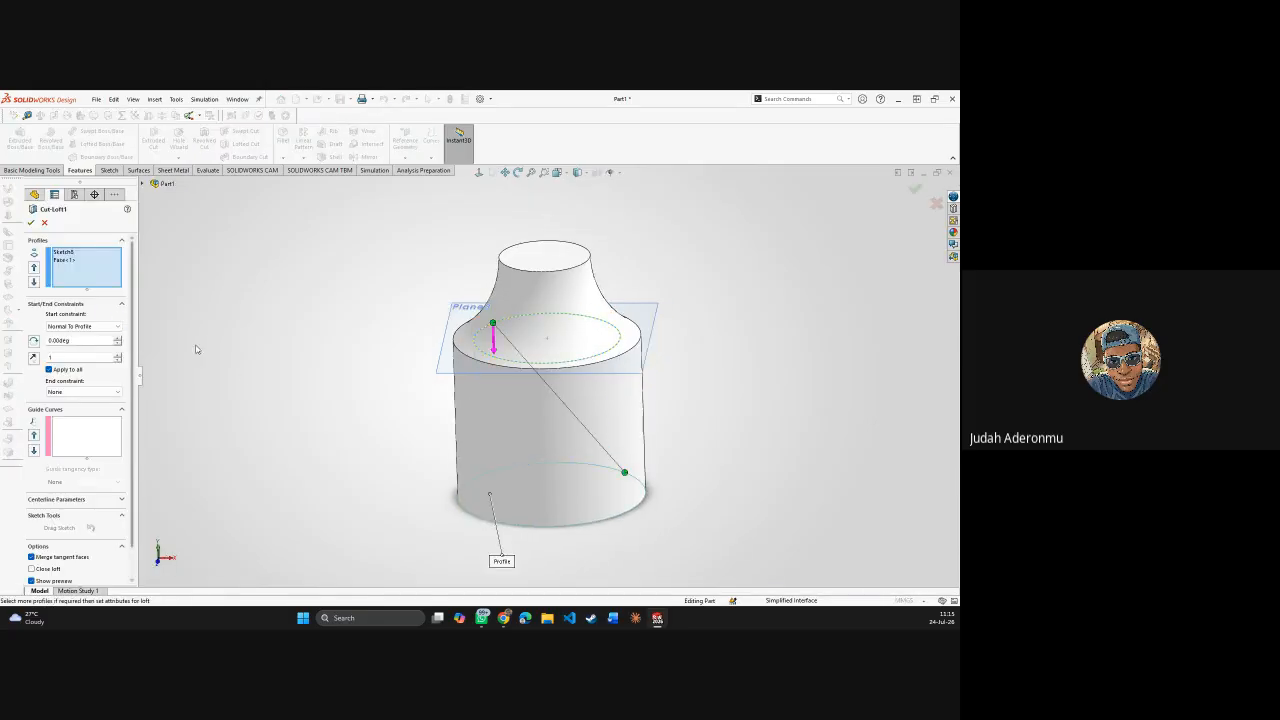
middle_click_drag(480, 390, 477, 300)
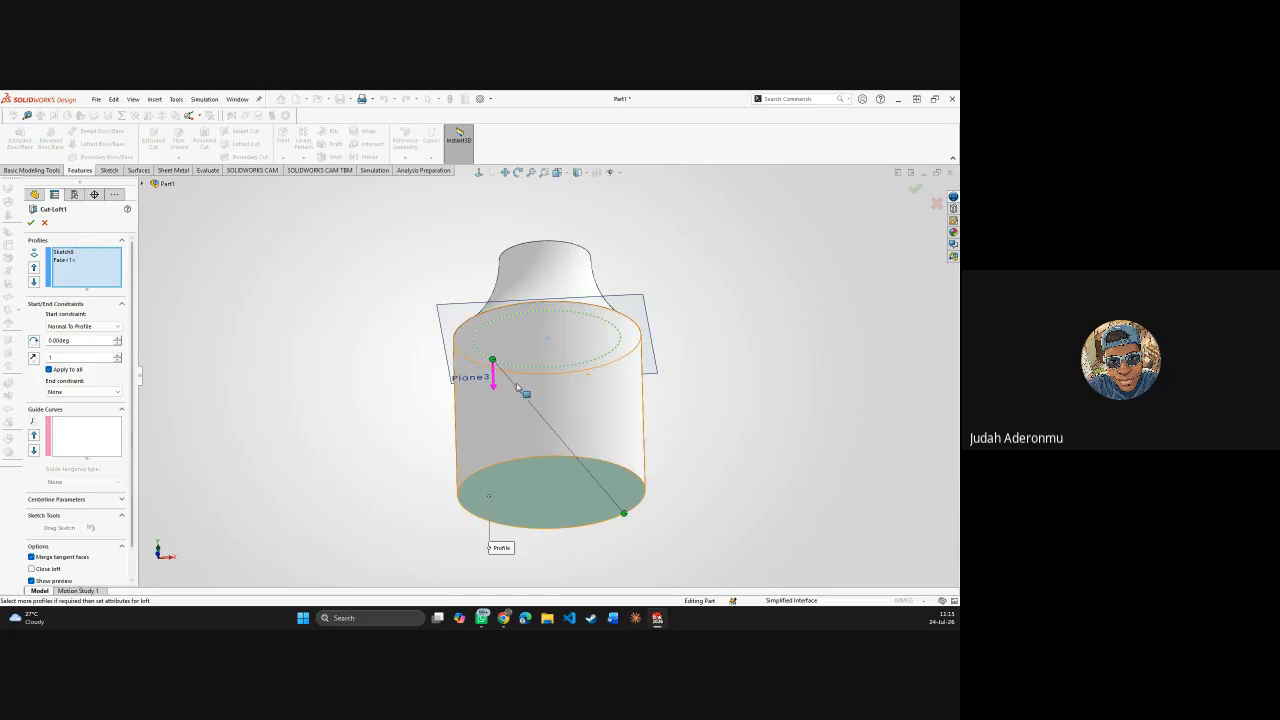
left_click_drag(493, 385, 492, 413)
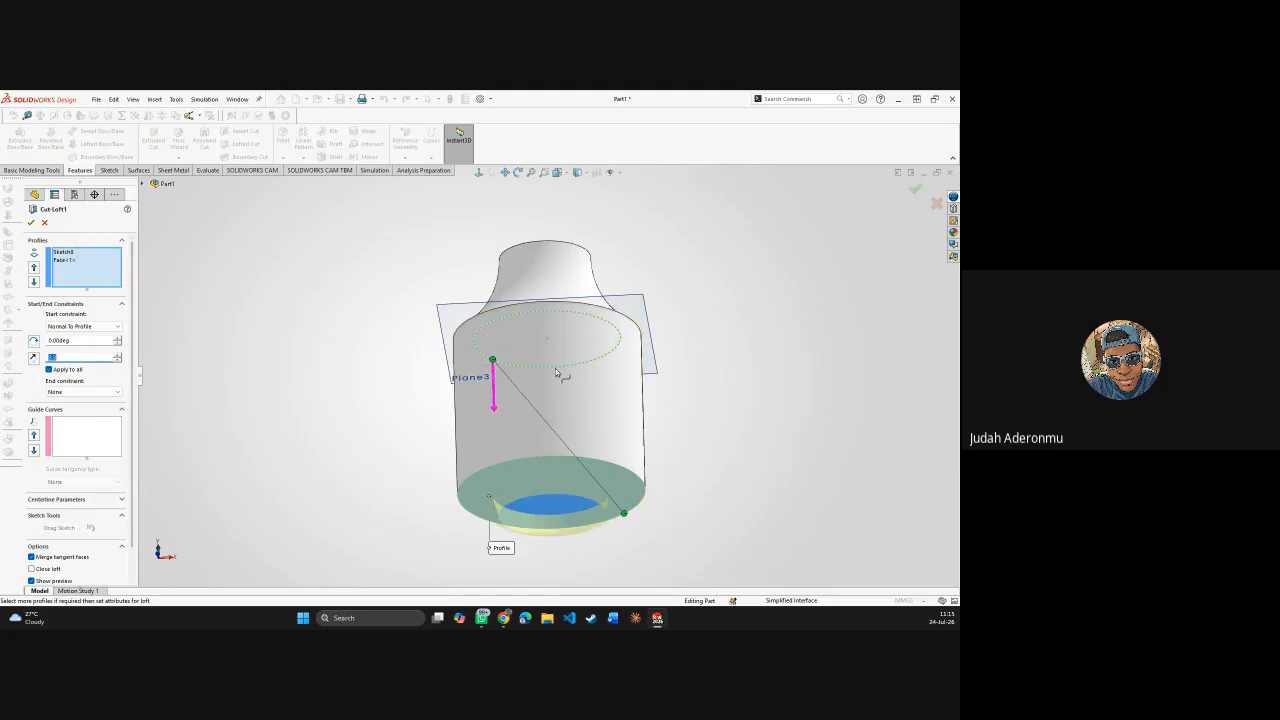
middle_click_drag(563, 375, 608, 389)
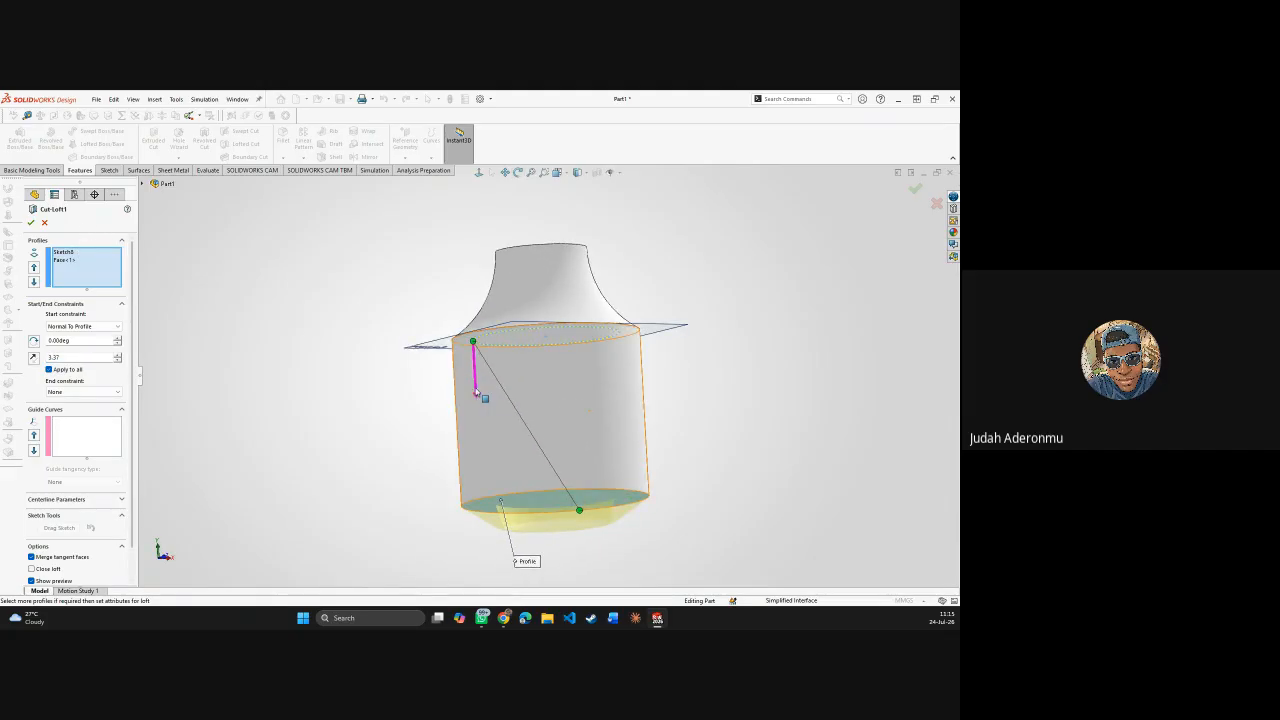
left_click_drag(475, 394, 475, 360)
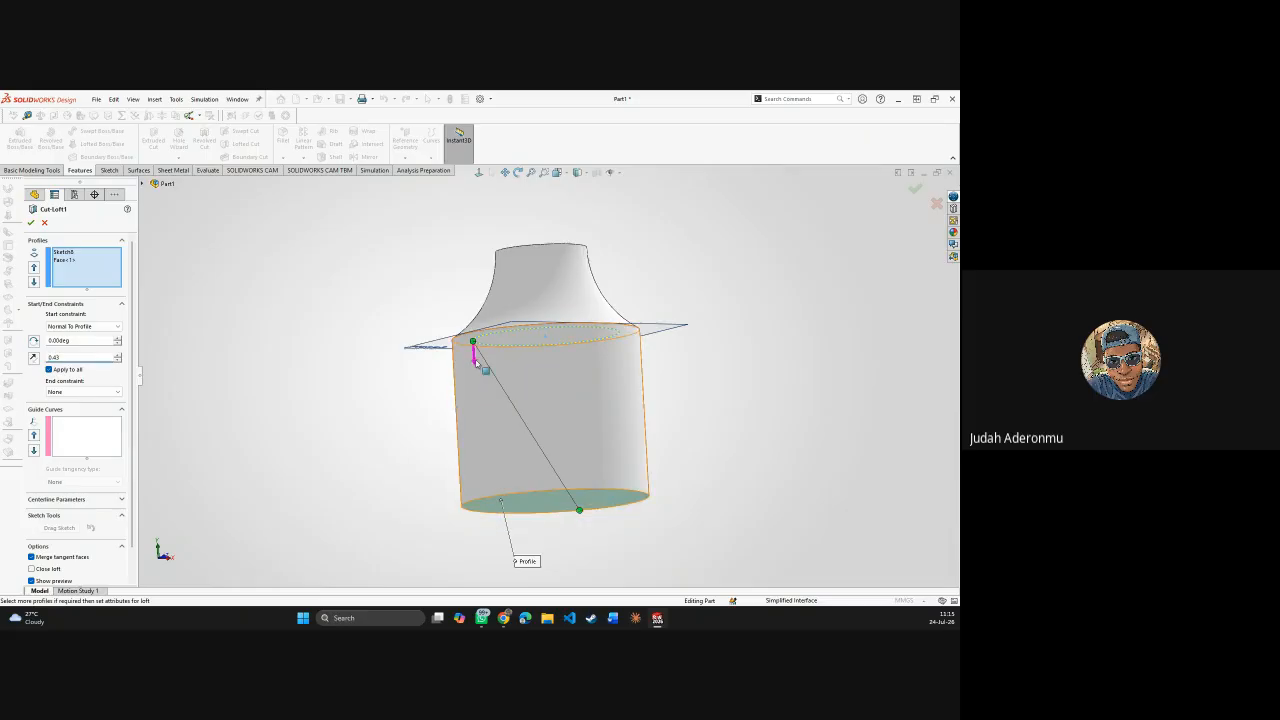
- Try Direction Vector as the loft's start constraint, and set the start constraint to None
left_click(100, 327)
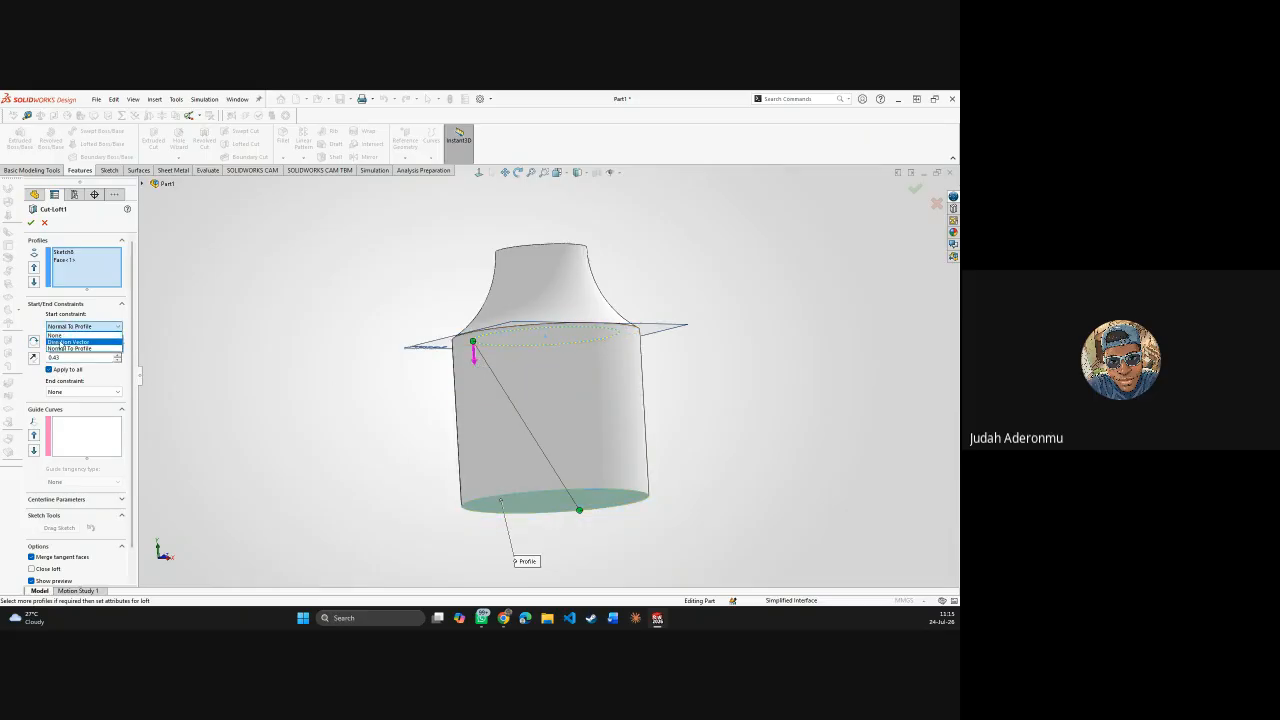
left_click(62, 342)
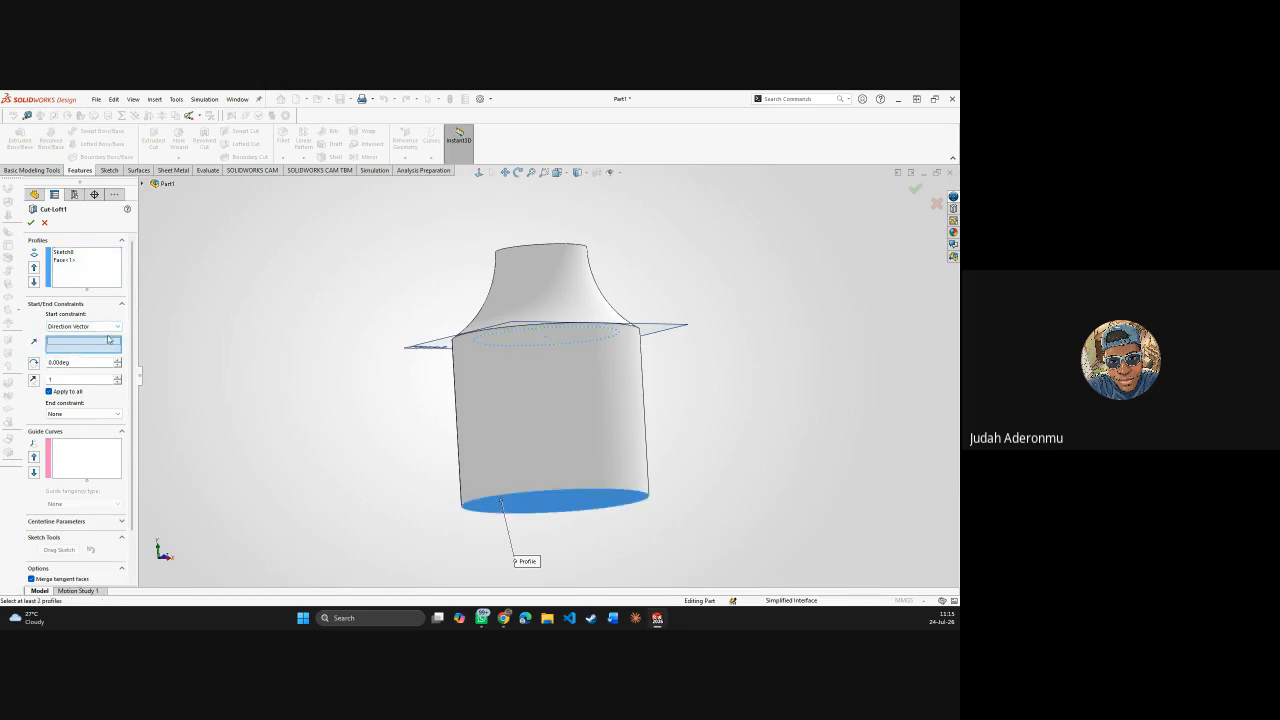
left_click(84, 326)
left_click(82, 338)
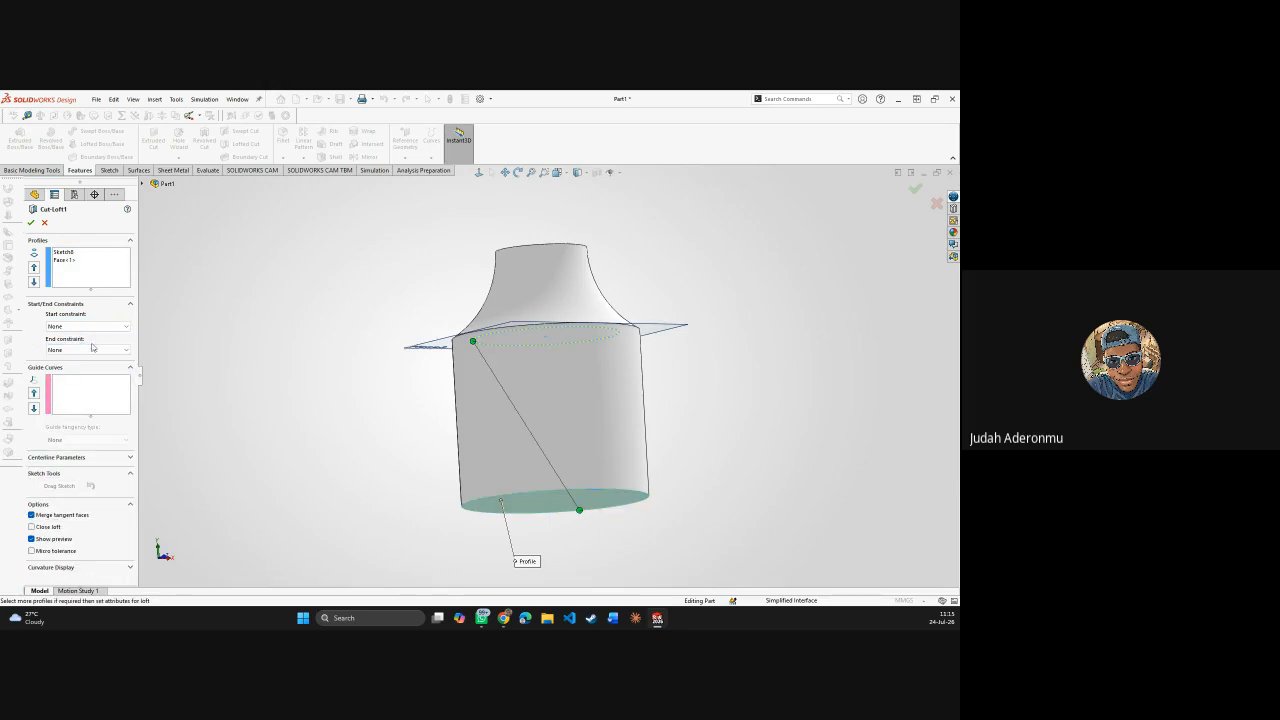
- Try Curvature To Face and Tangency To Face as the loft's end constraint and view each preview
left_click(90, 350)
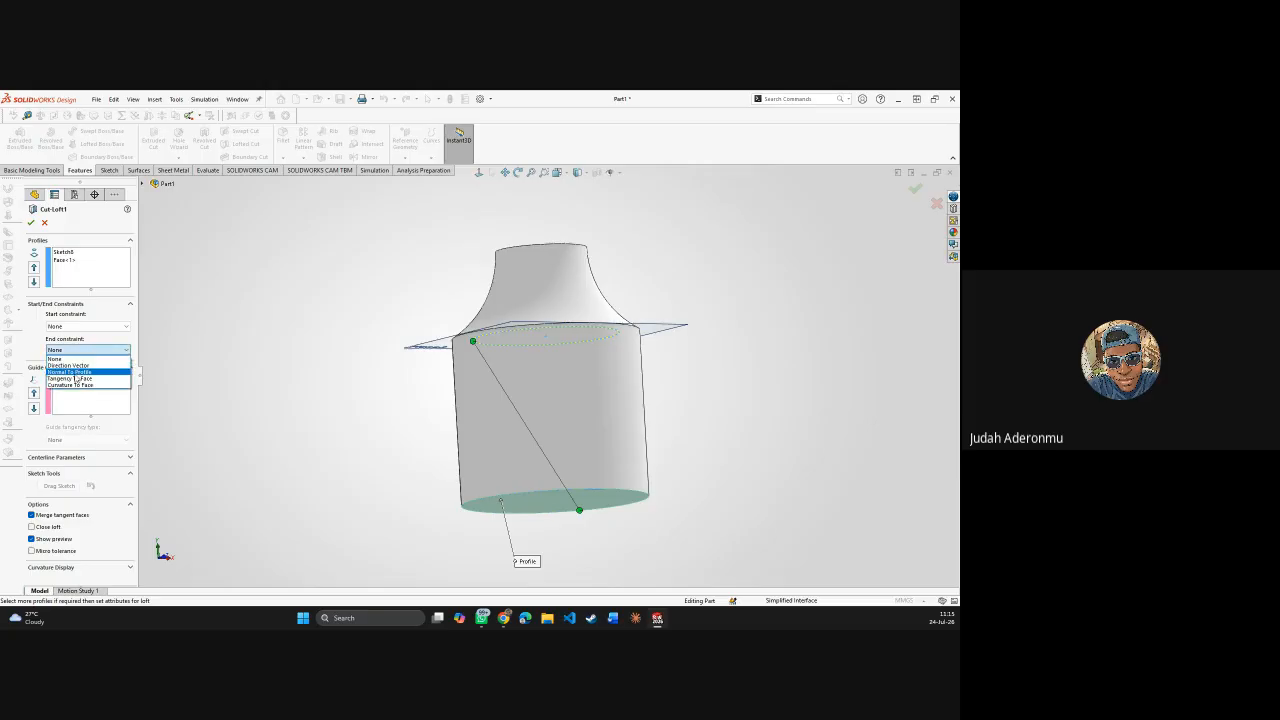
left_click(74, 385)
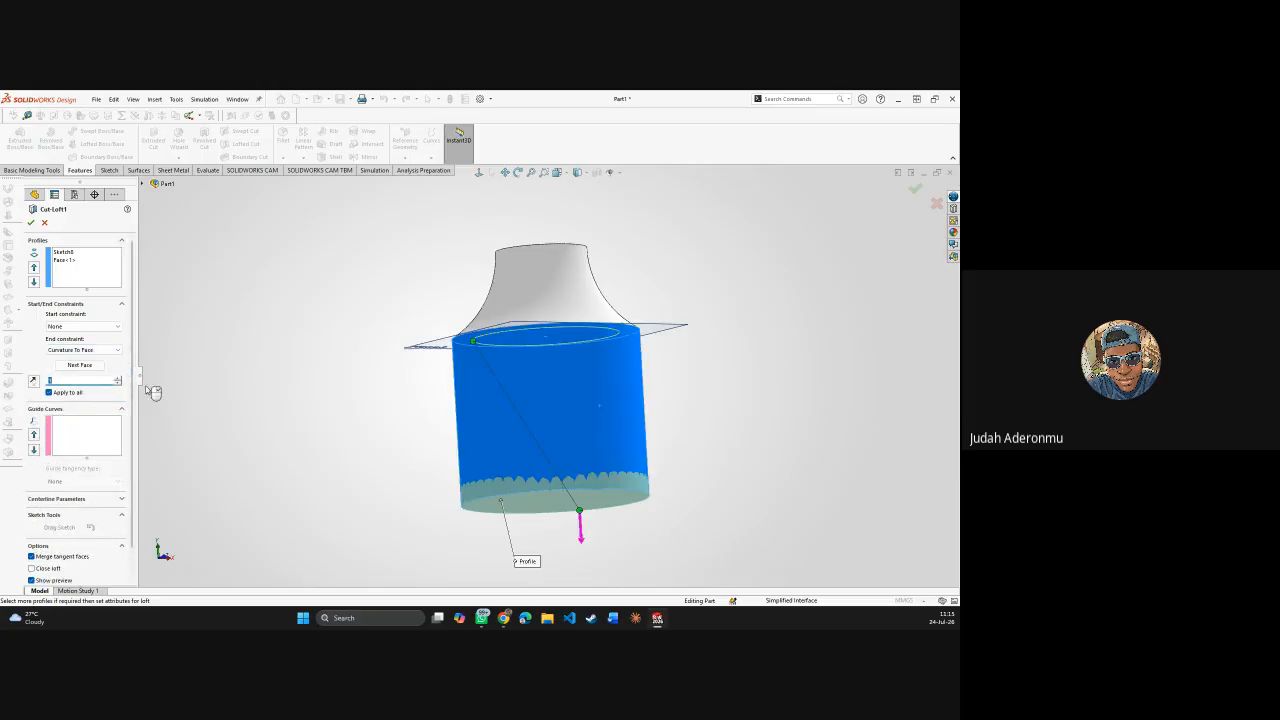
mouse_move(442, 401)
middle_mouse_down()
mouse_move(505, 450)
mouse_move(450, 420)
middle_mouse_up()
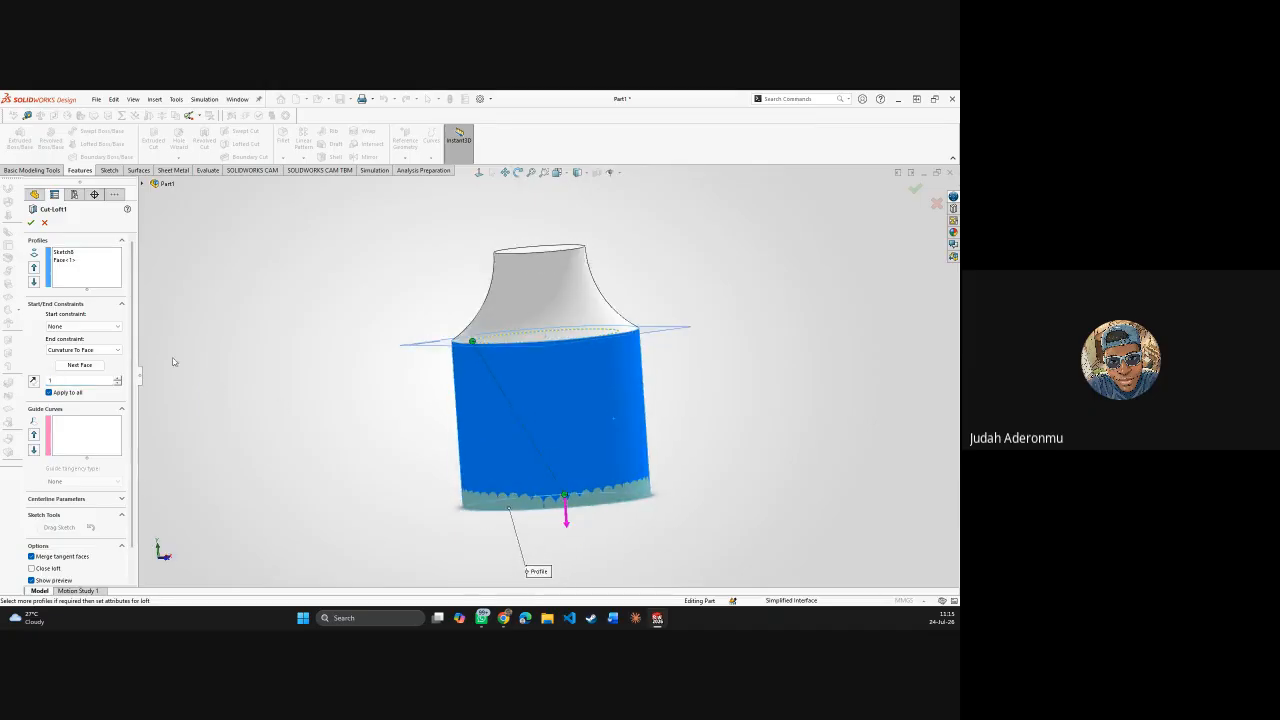
left_click(89, 350)
left_click(70, 377)
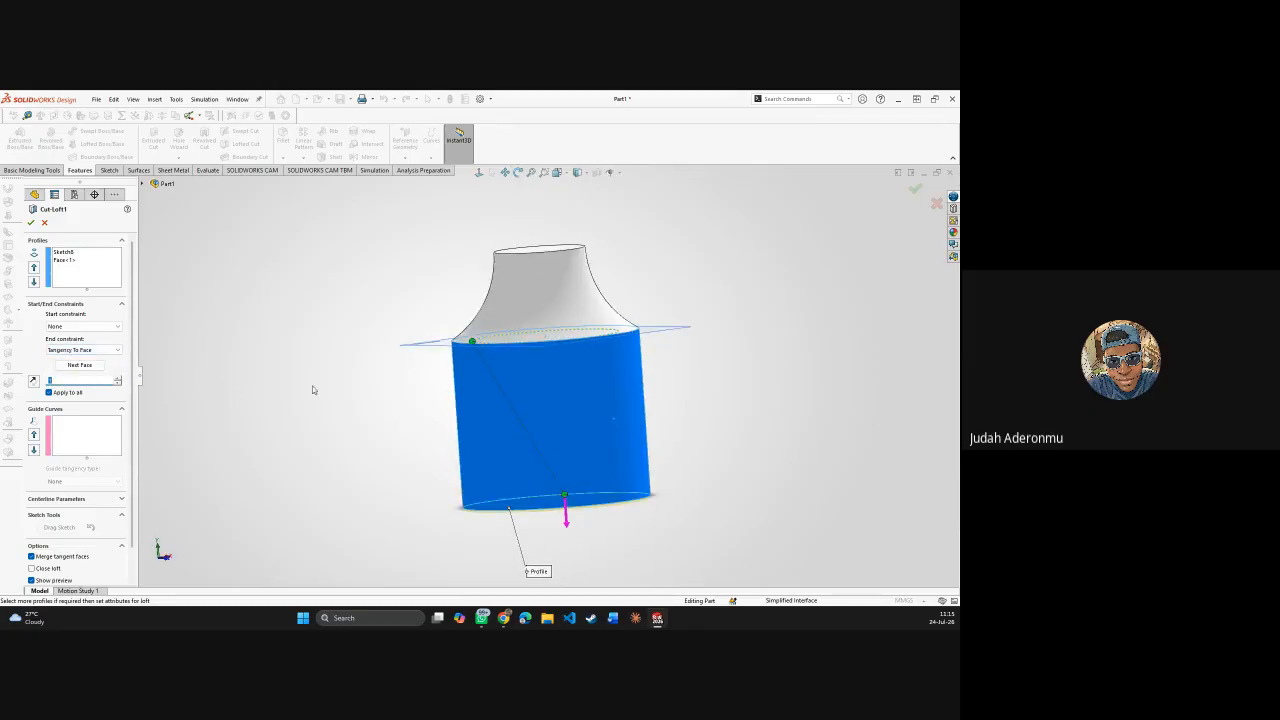
mouse_move(452, 390)
middle_mouse_down()
mouse_move(510, 450)
mouse_move(489, 391)
middle_mouse_up()
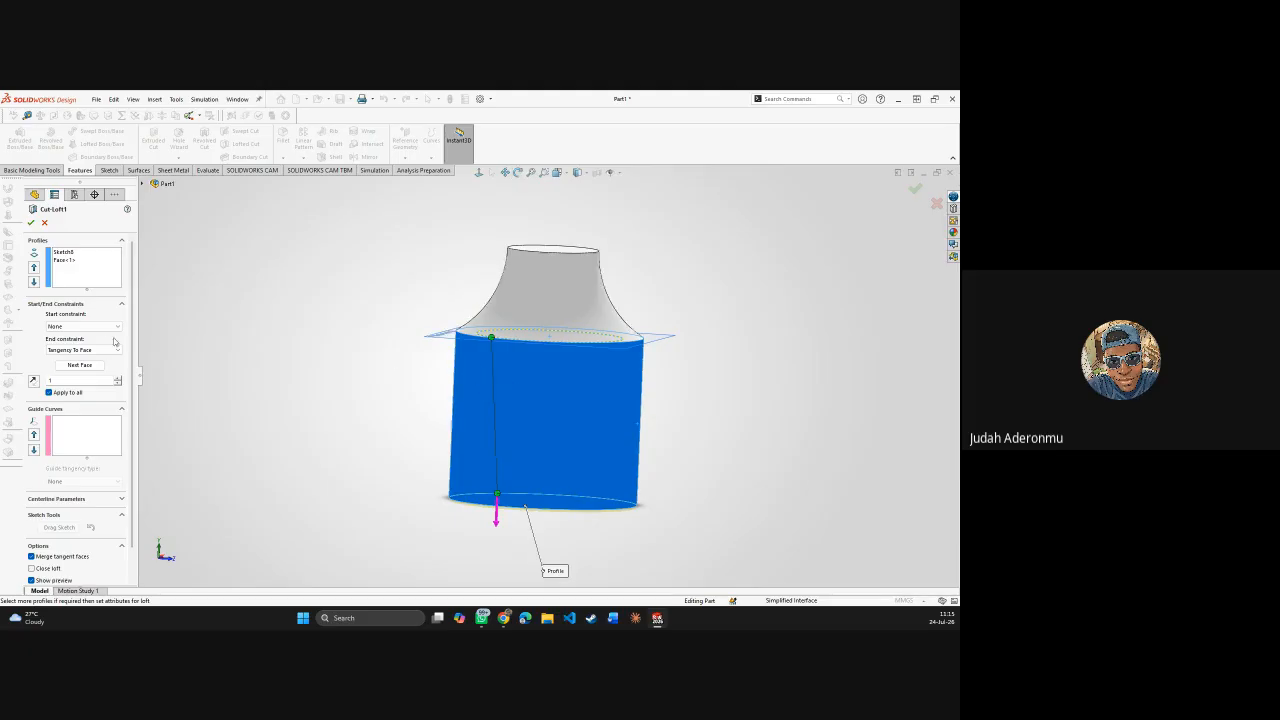
- Keep the loft's start constraint at None and return its end constraint to None
left_click(70, 326)
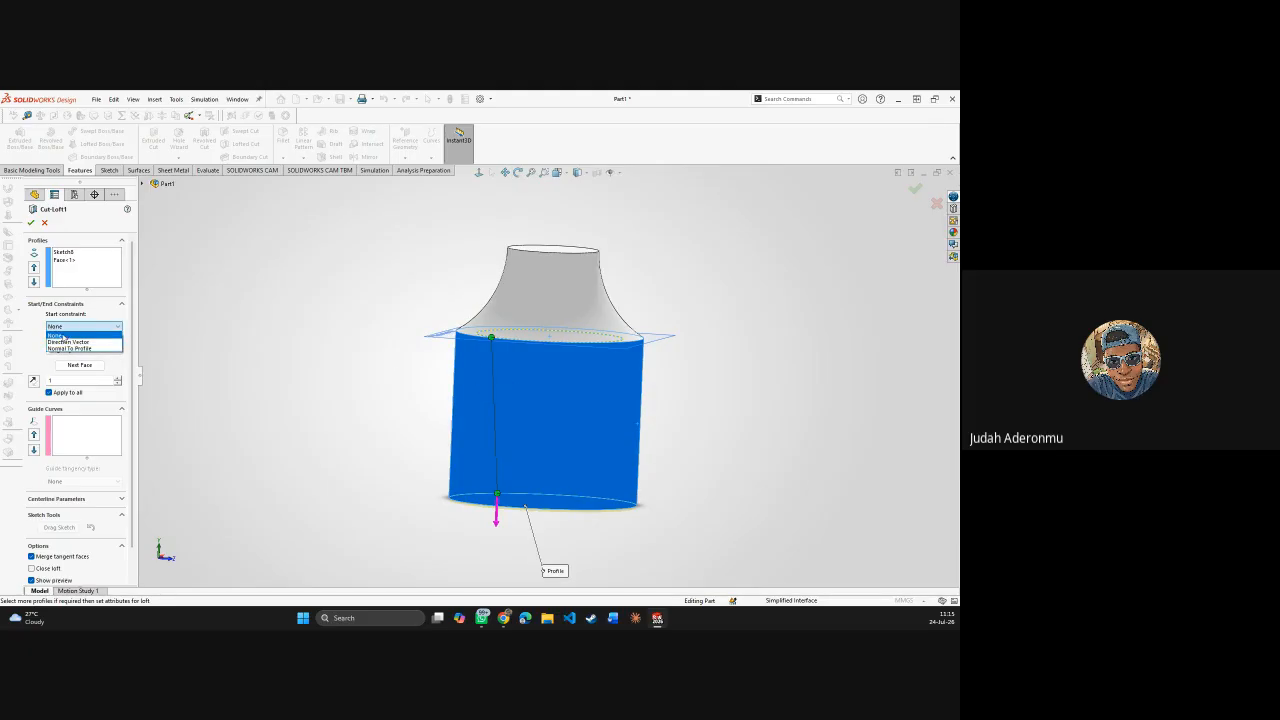
left_click(60, 338)
left_click(83, 349)
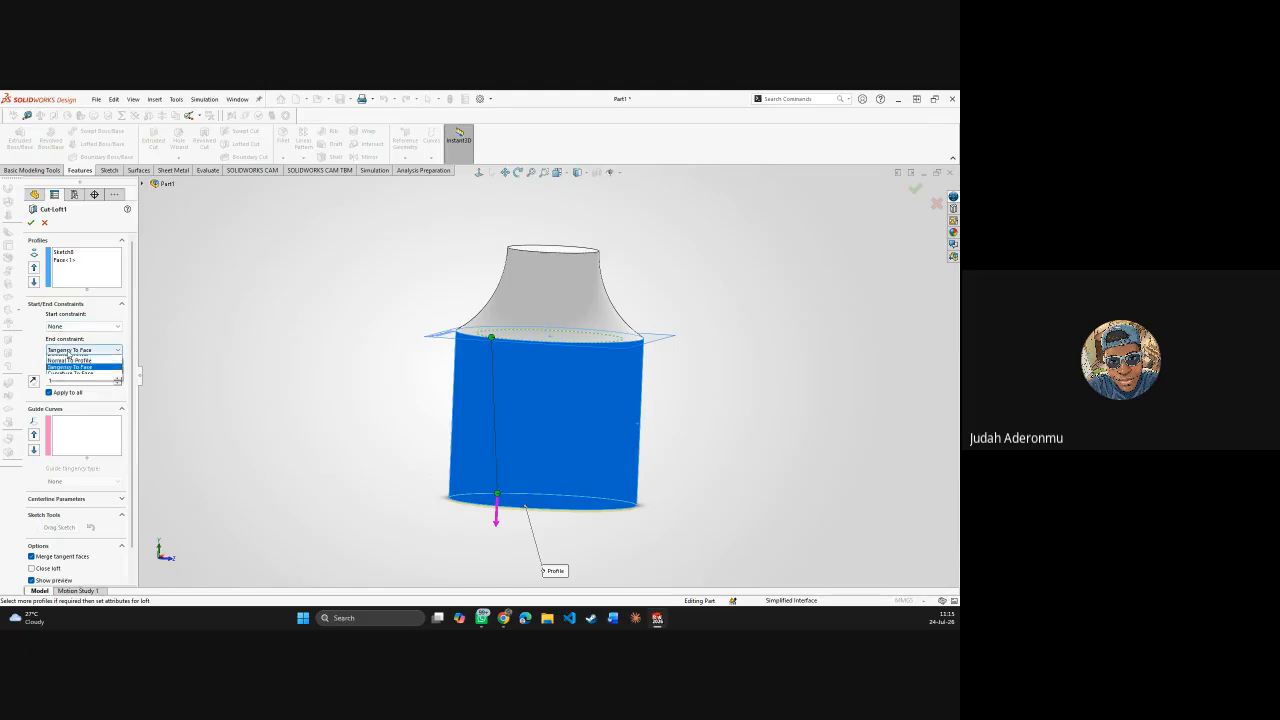
left_click(67, 360)
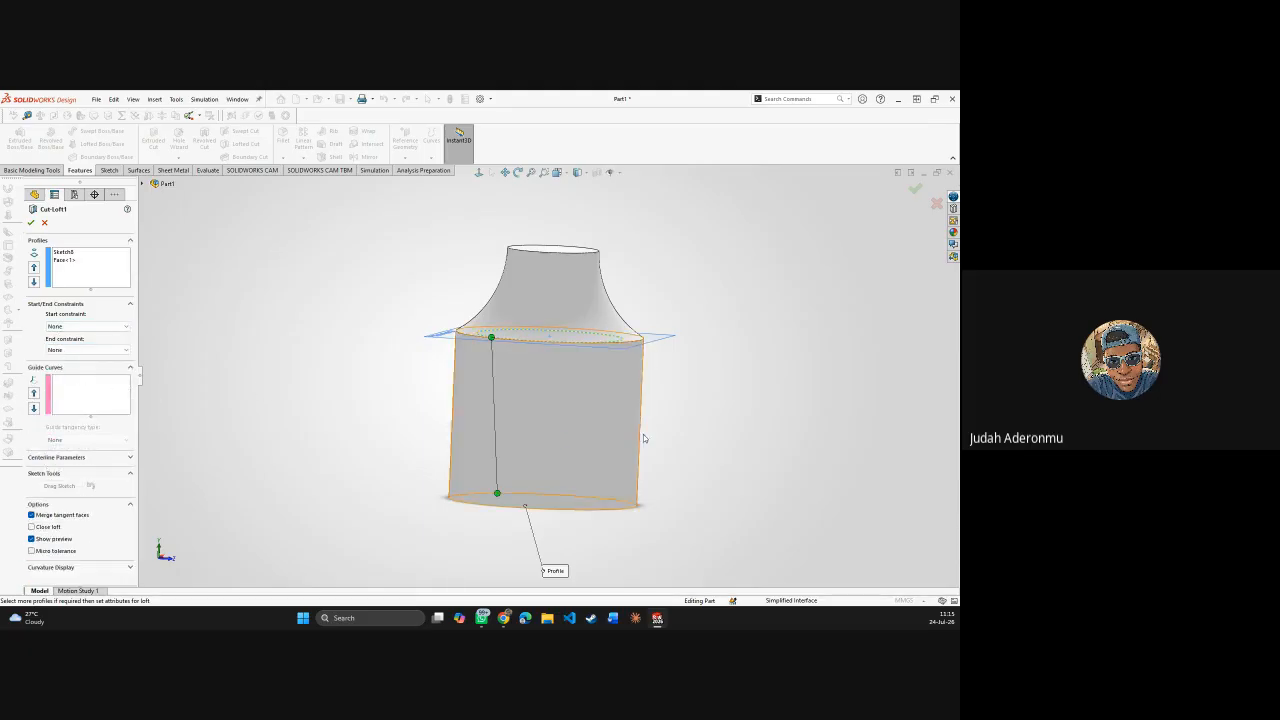
middle_click_drag(646, 437, 611, 477)
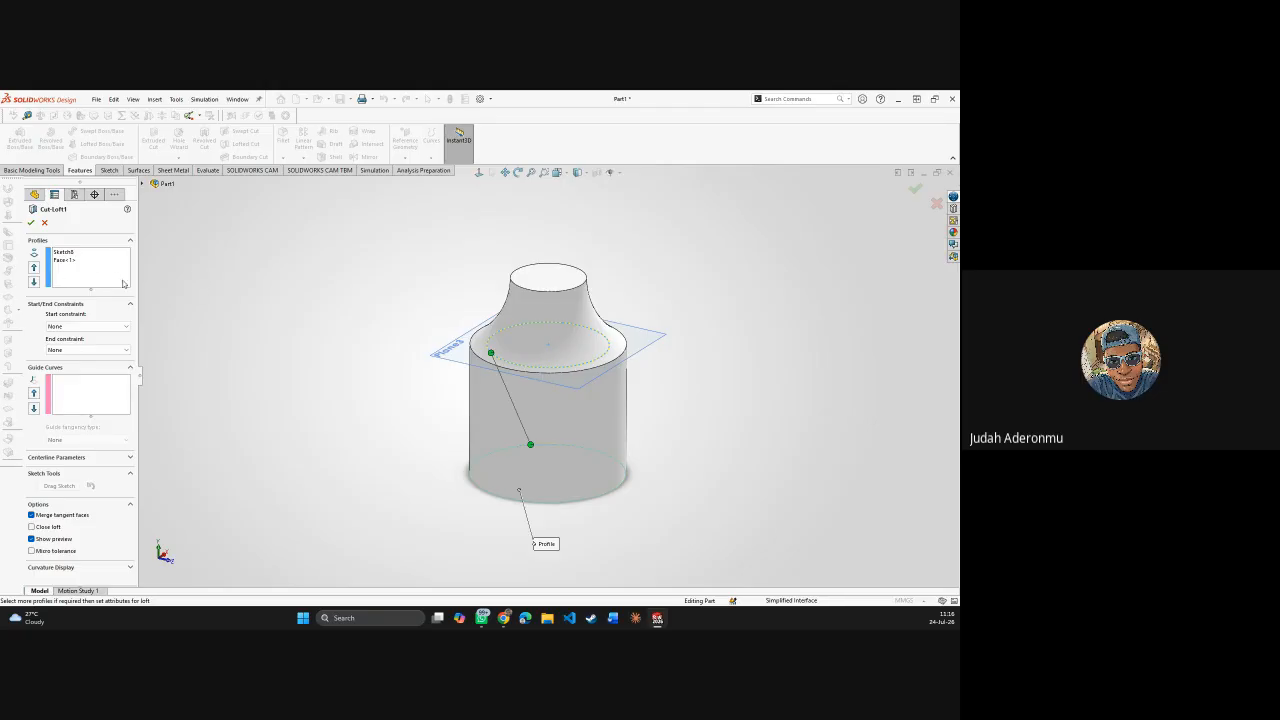
- Try Direction Vector as the start constraint again, restore None, and apply the edited lofted cut
middle_click_drag(737, 379, 457, 482)
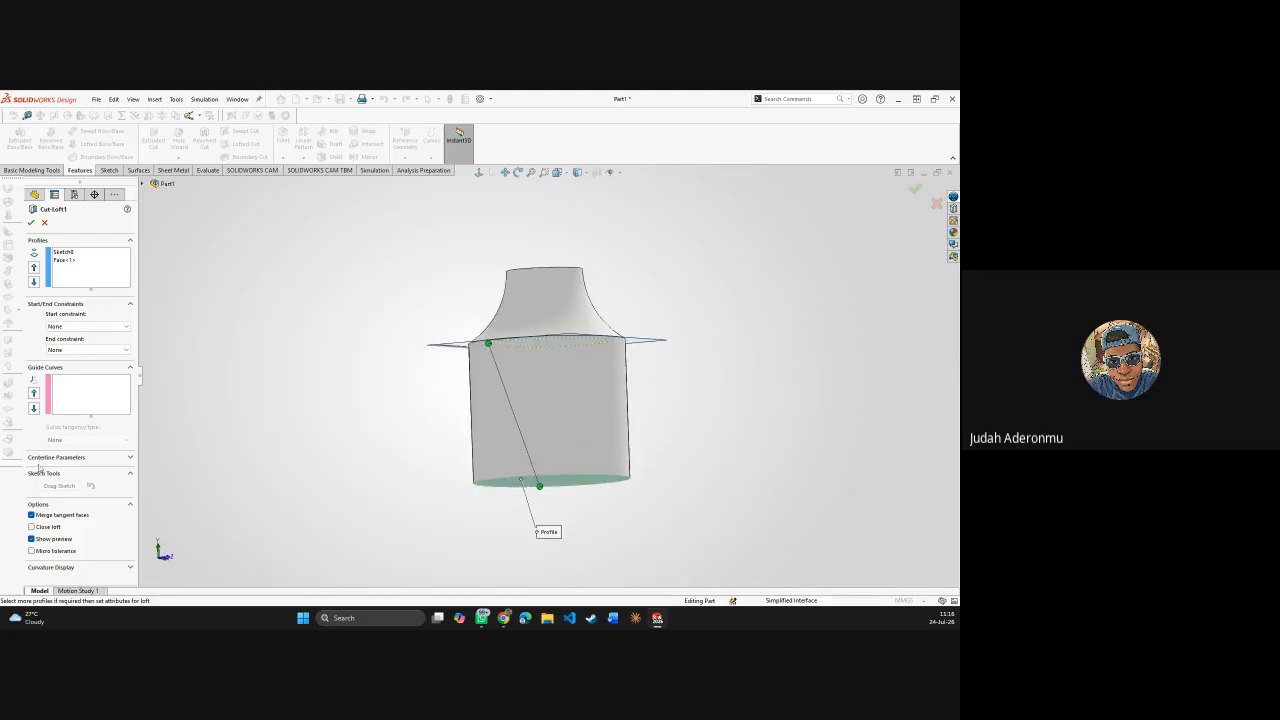
left_click(92, 327)
left_click(103, 337)
left_click(71, 327)
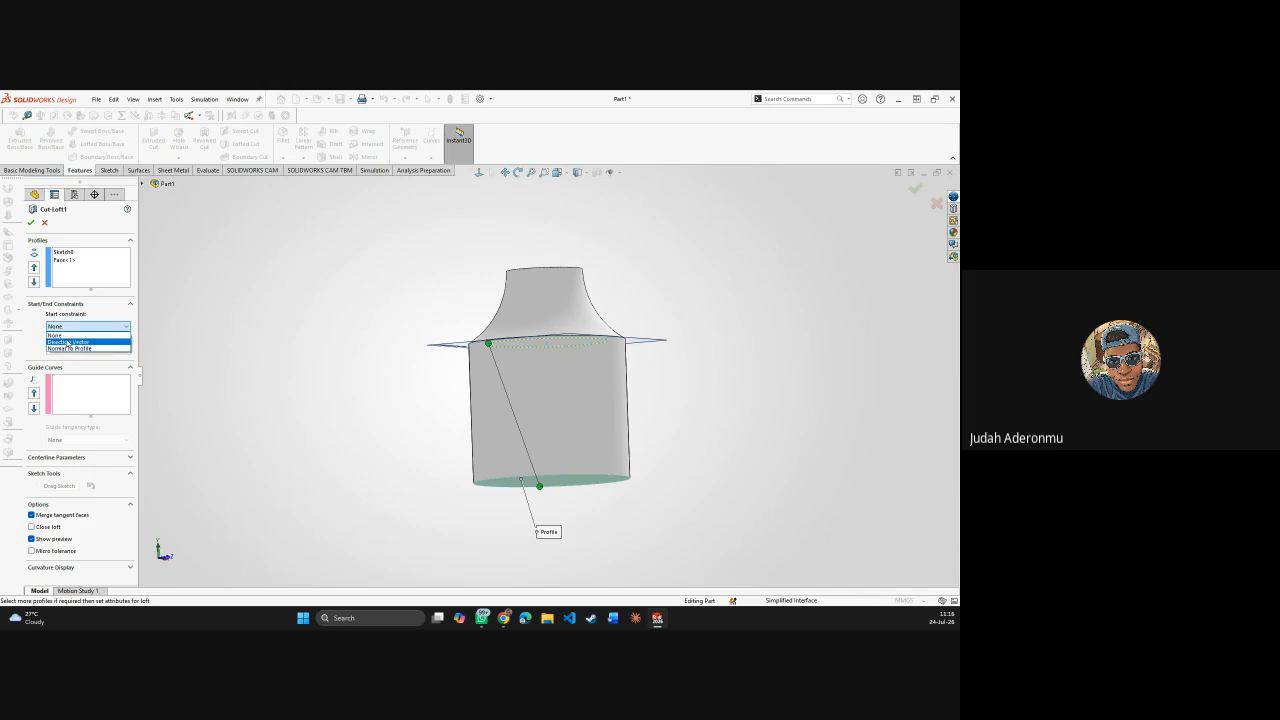
left_click(67, 342)
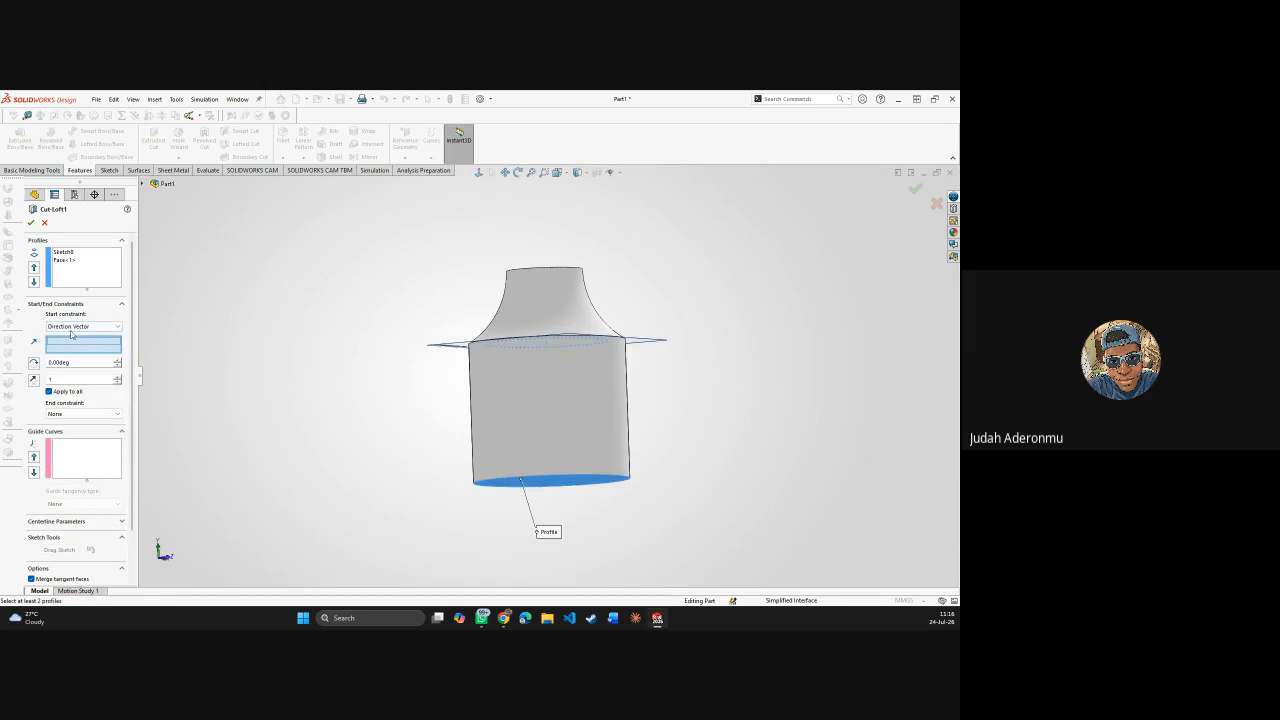
left_click(71, 327)
left_click(70, 335)
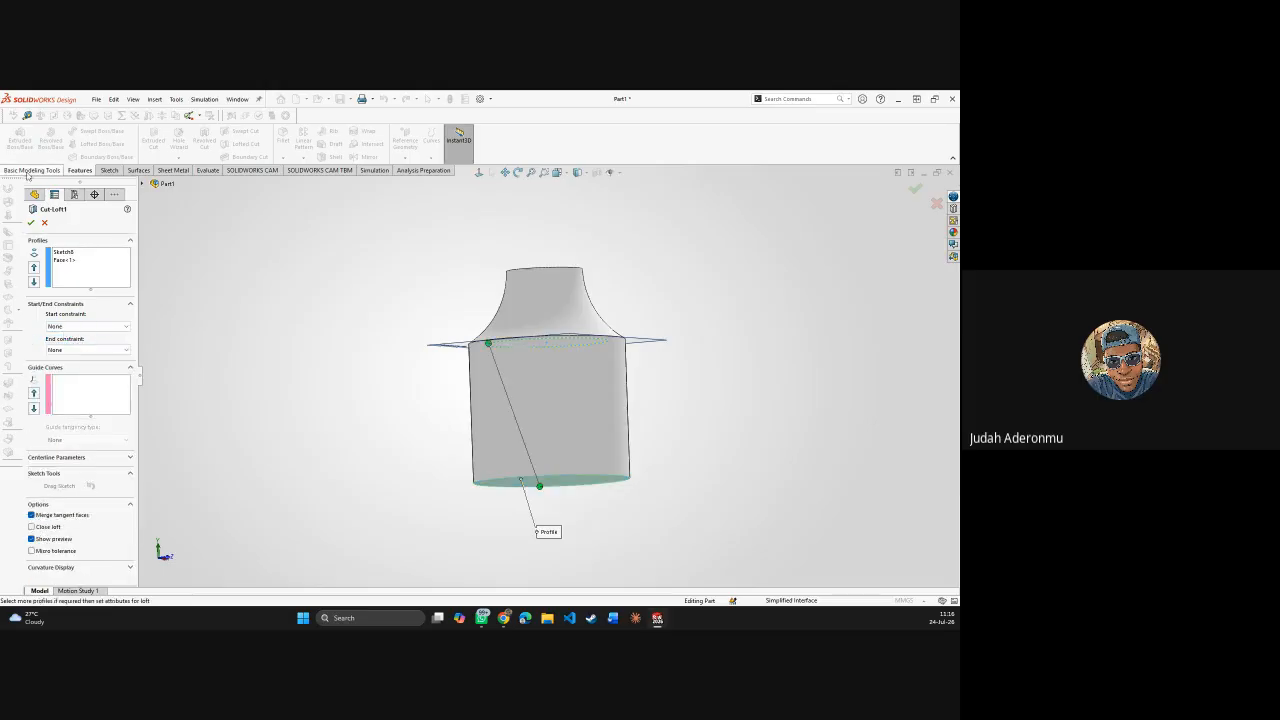
left_click(31, 222)
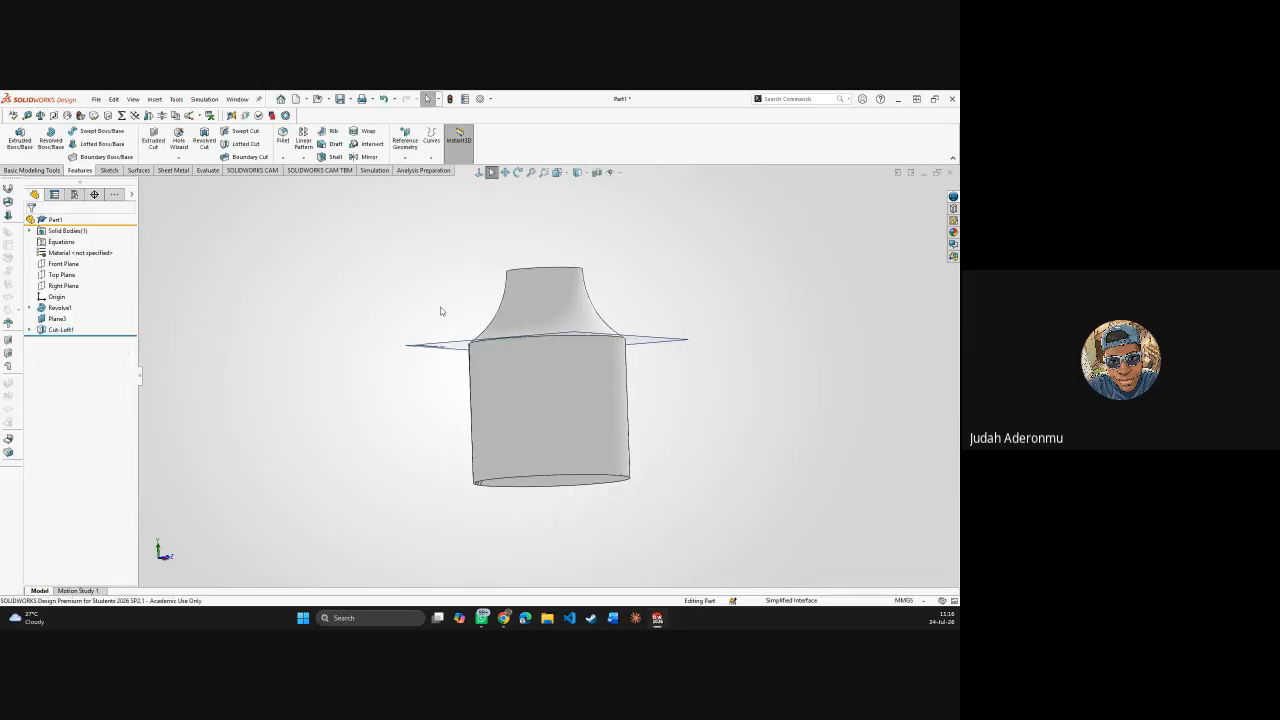
- Apply a section view through the Front Plane and inspect the lofted cavity inside the body
middle_click_drag(440, 311, 630, 170)
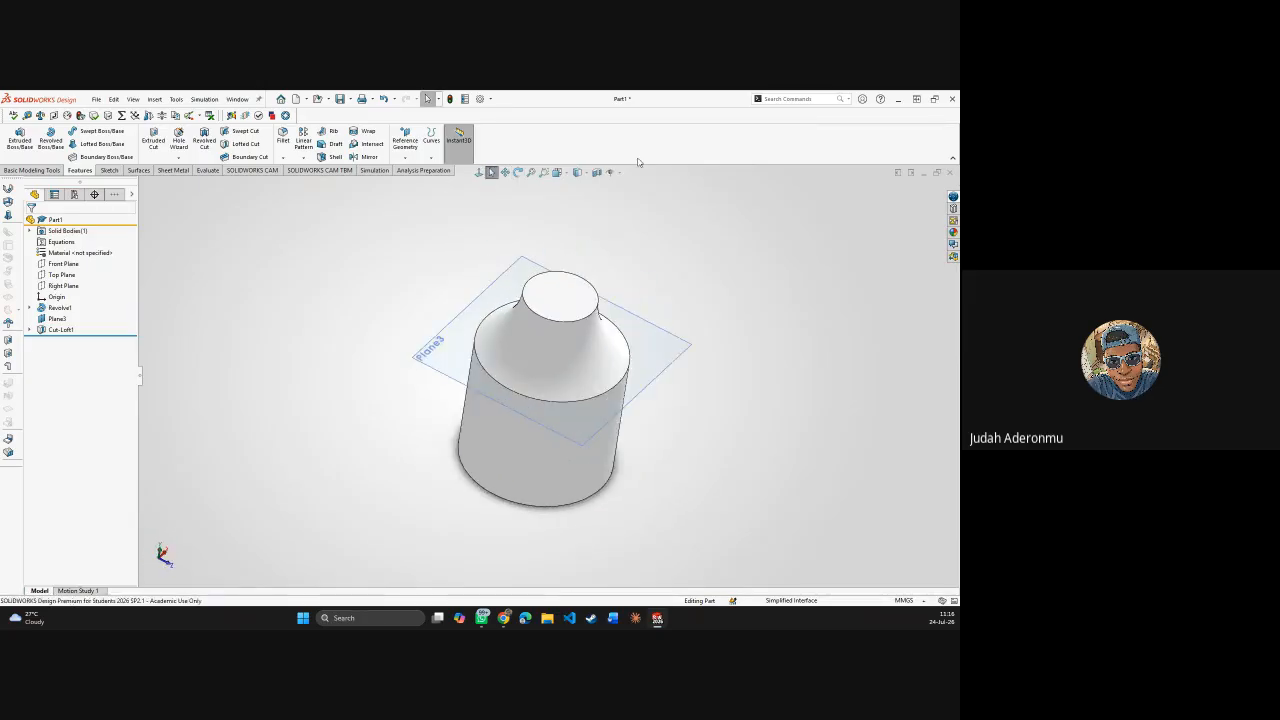
left_click(597, 174)
middle_click_drag(562, 332, 476, 203)
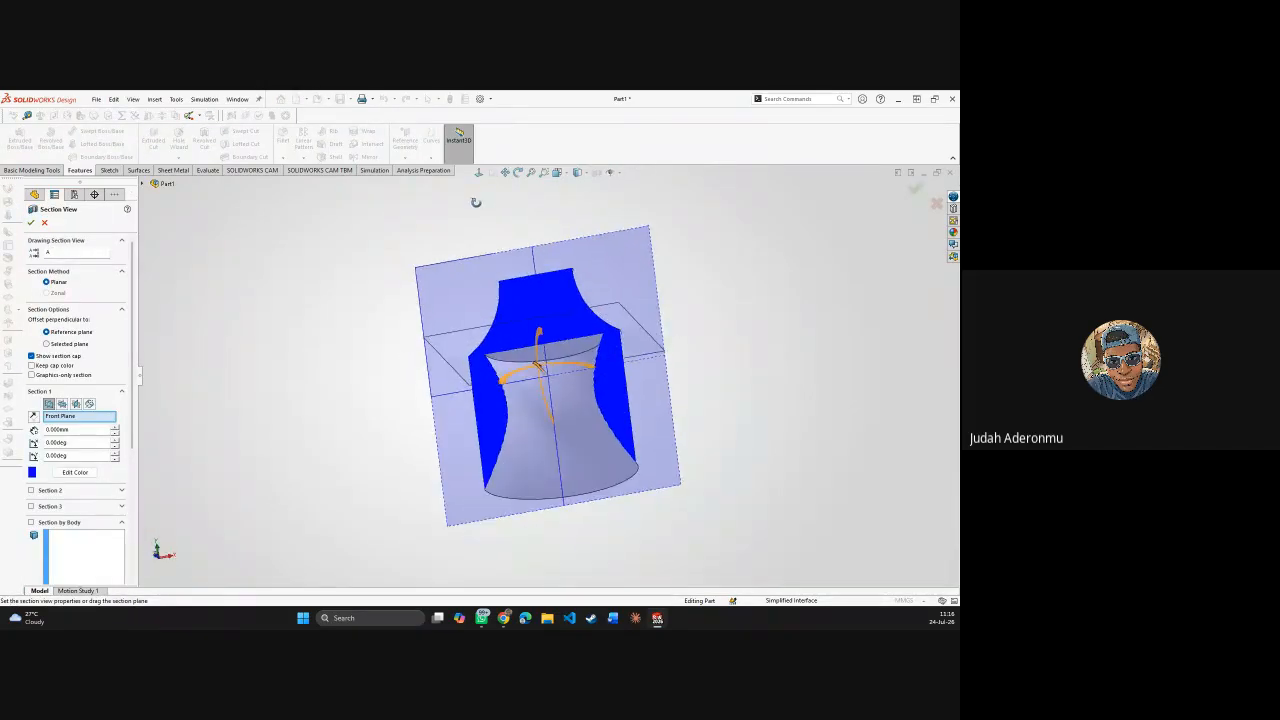
left_click(31, 223)
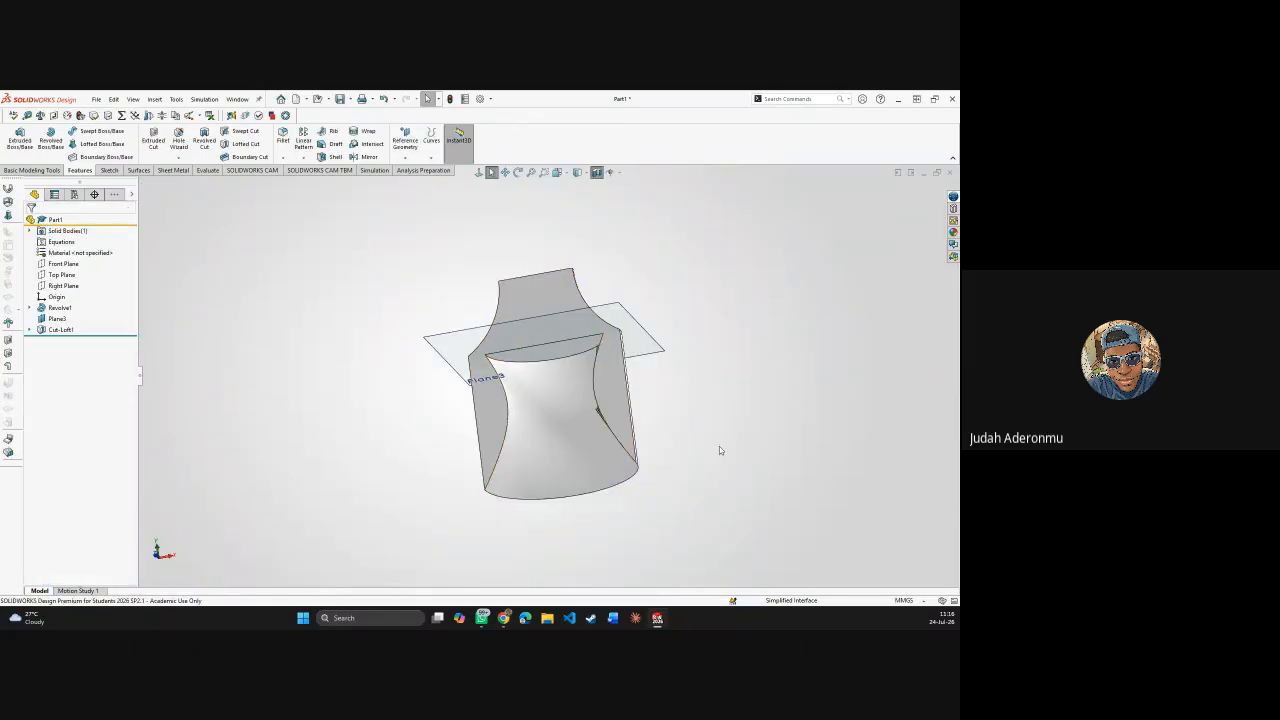
middle_click_drag(742, 368, 697, 434)
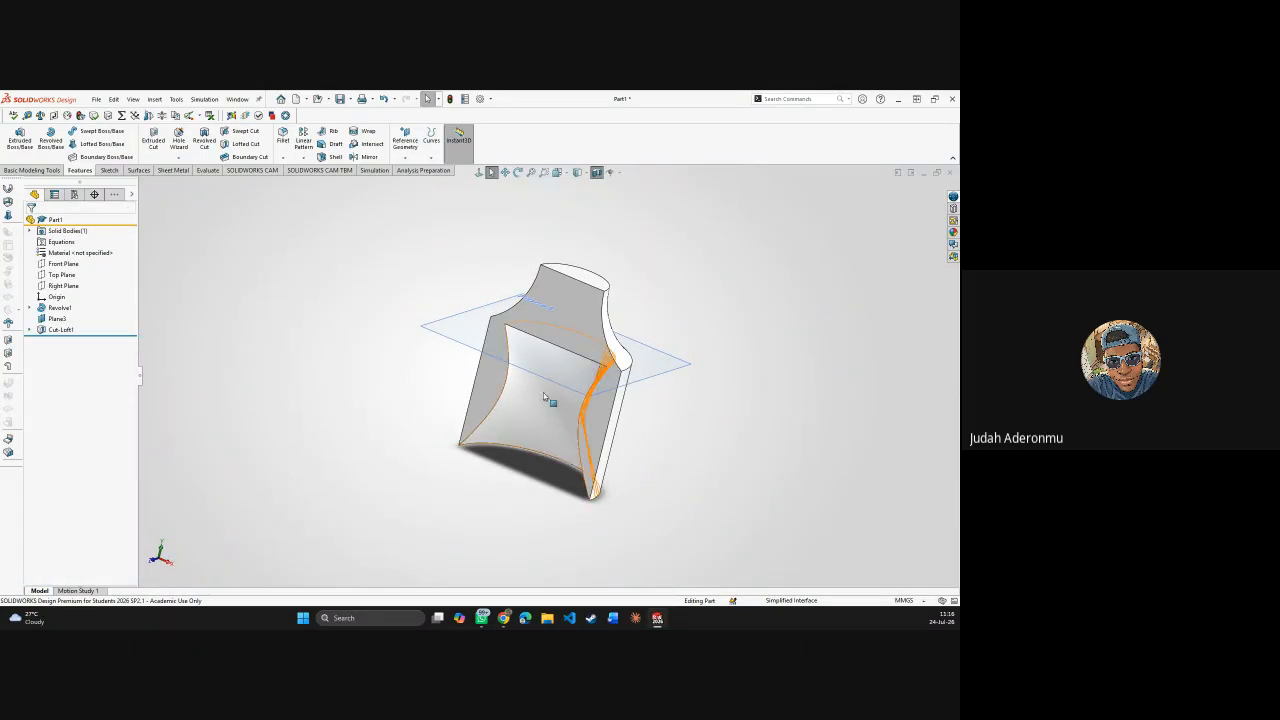
middle_click_drag(600, 385, 495, 430)
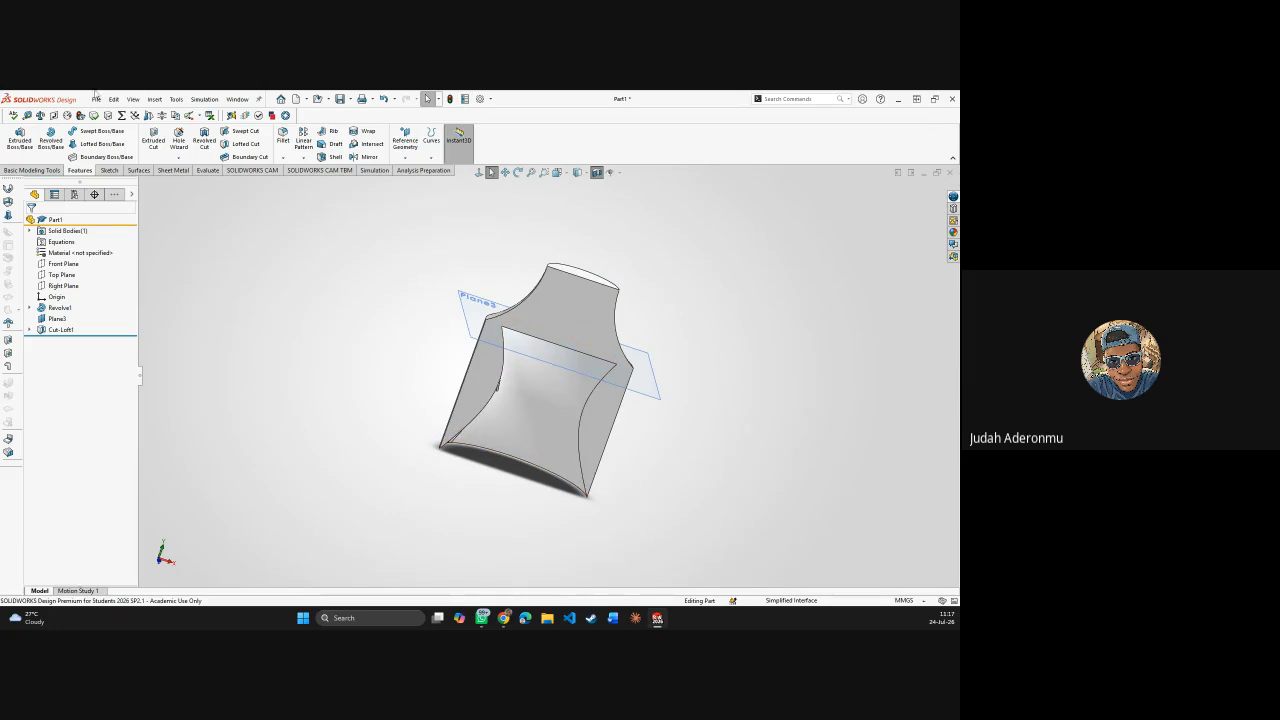
- Hide the offset reference plane and delete the lofted cut feature, keeping its circle sketch
right_click(57, 318)
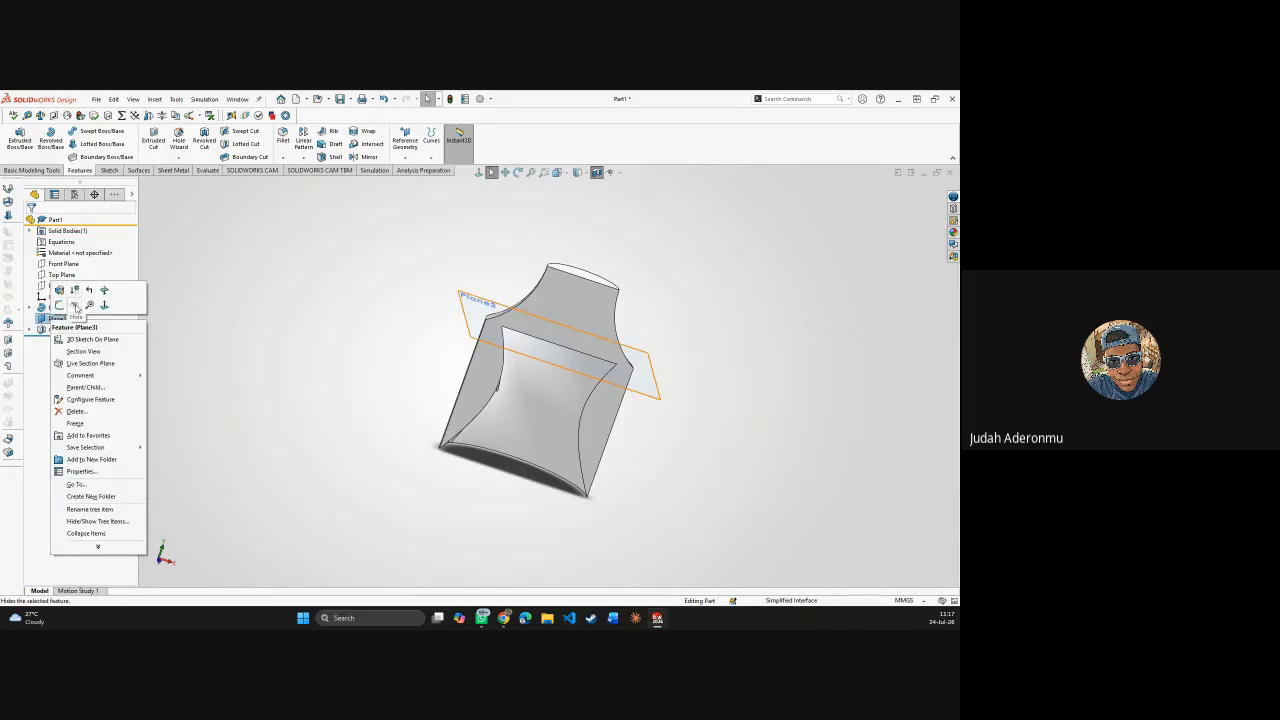
left_click(75, 305)
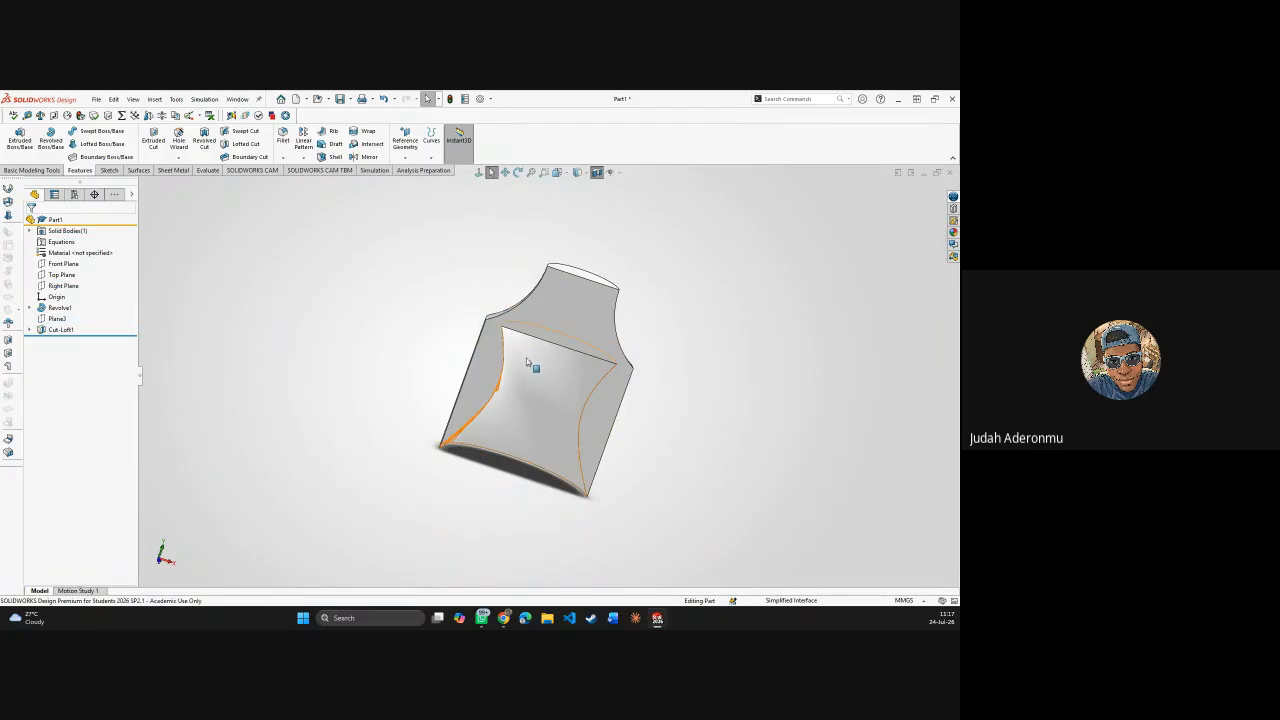
left_click(60, 330)
key("Delete")
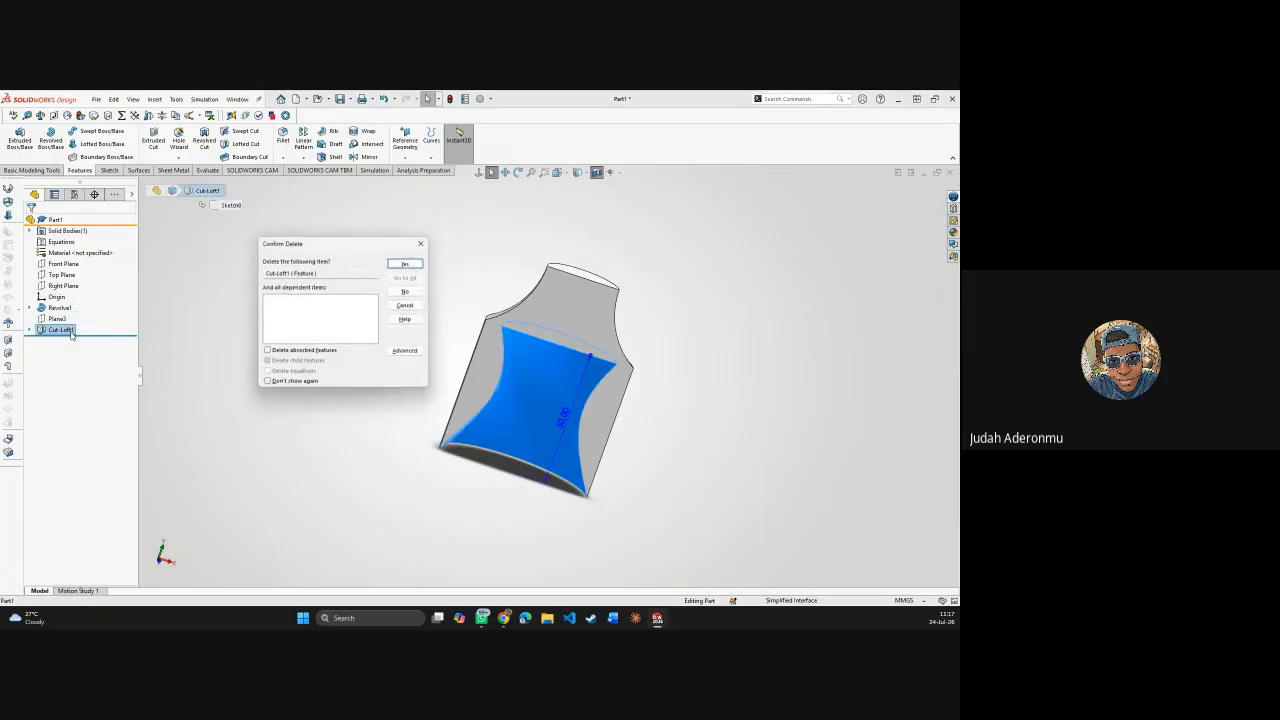
left_click(408, 263)
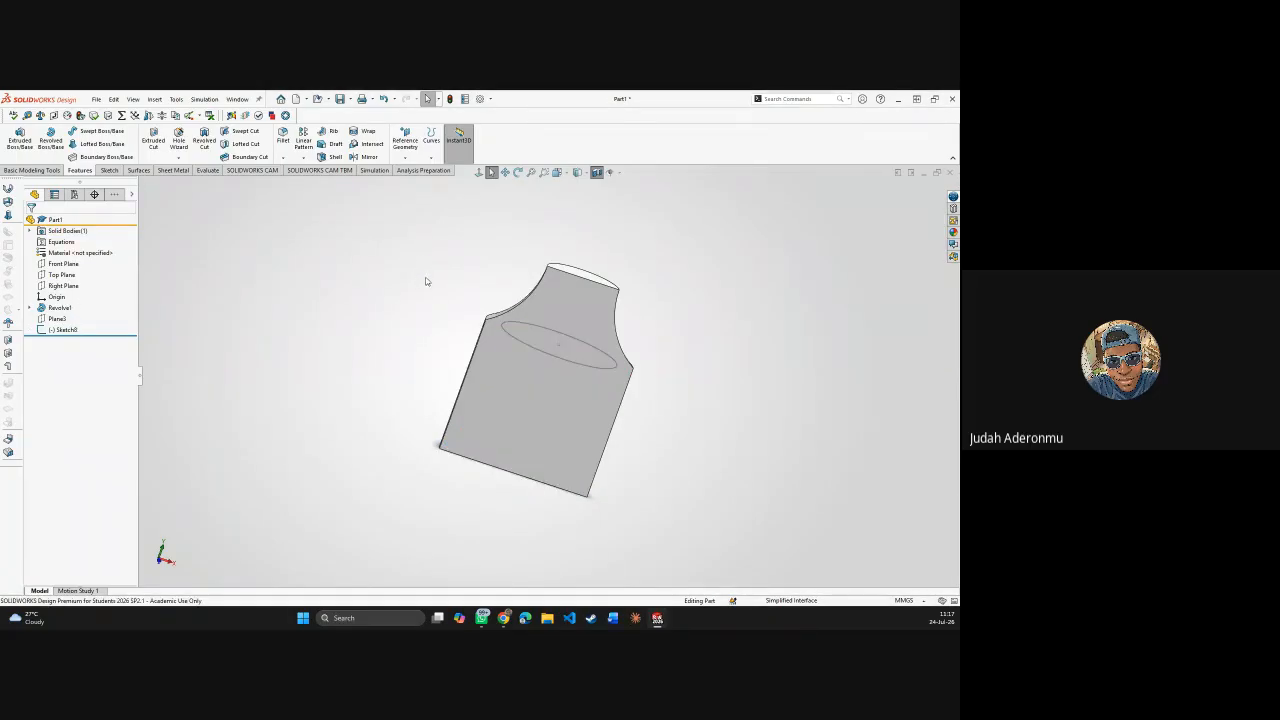
- Delete the leftover circle sketch from the offset plane
middle_click_drag(428, 280, 566, 379)
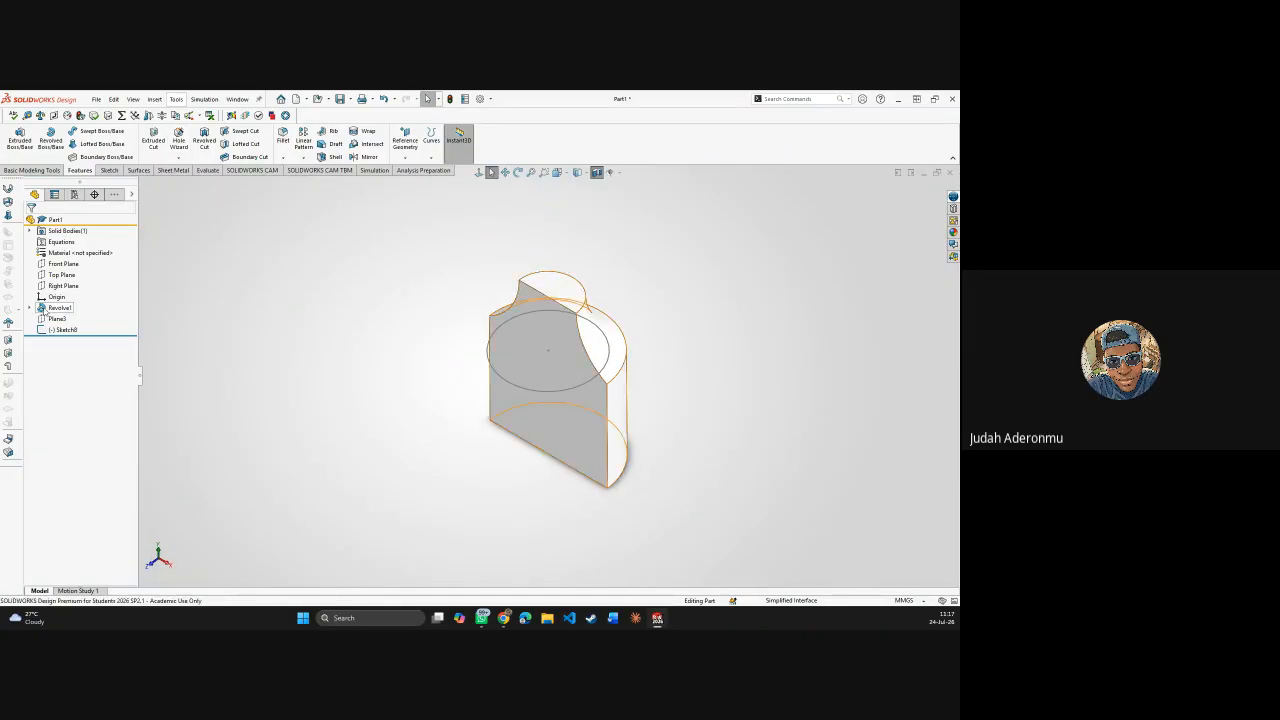
left_click(60, 333)
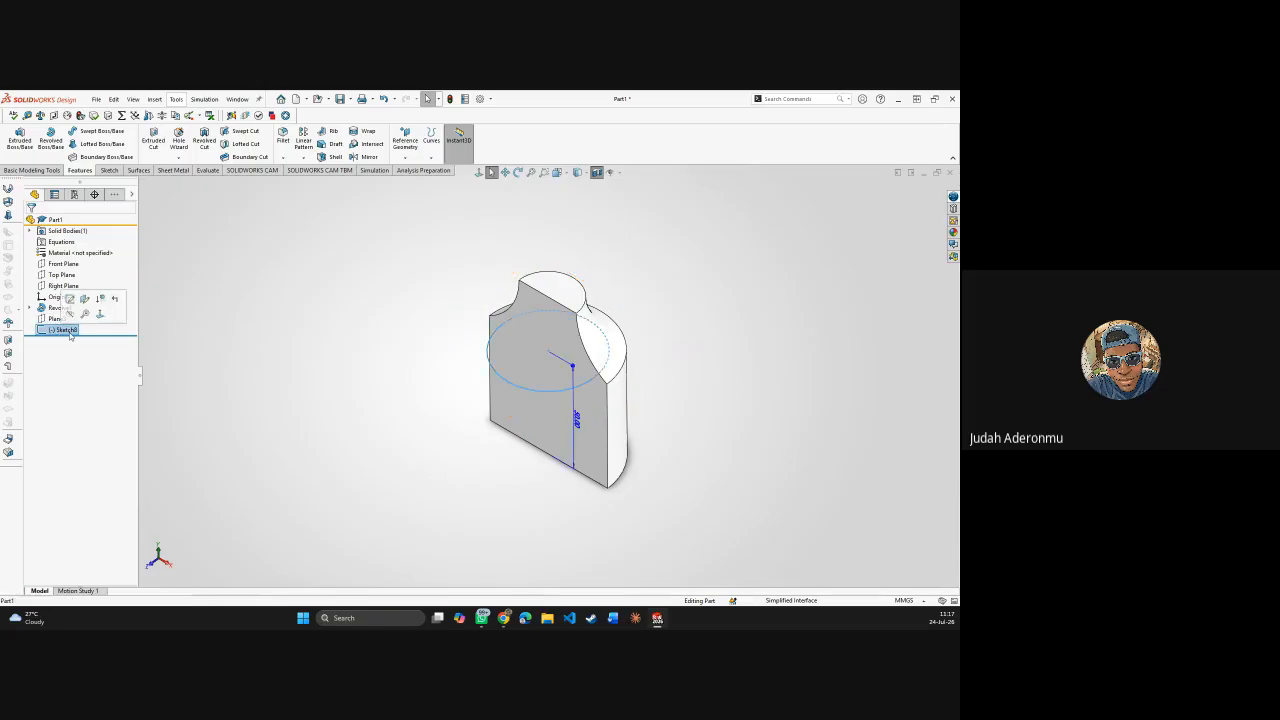
key("Delete")
left_click(405, 264)
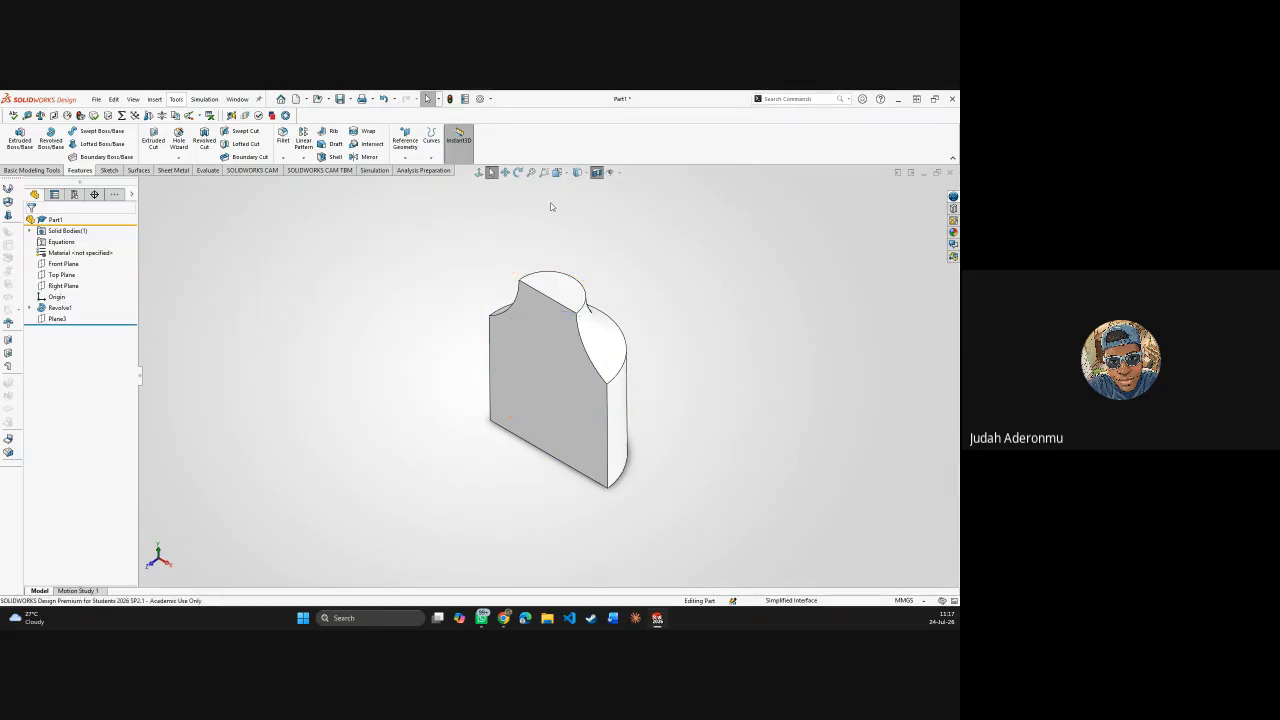
- Turn off the section view and expand the revolve feature to list its profile sketch
left_click(597, 173)
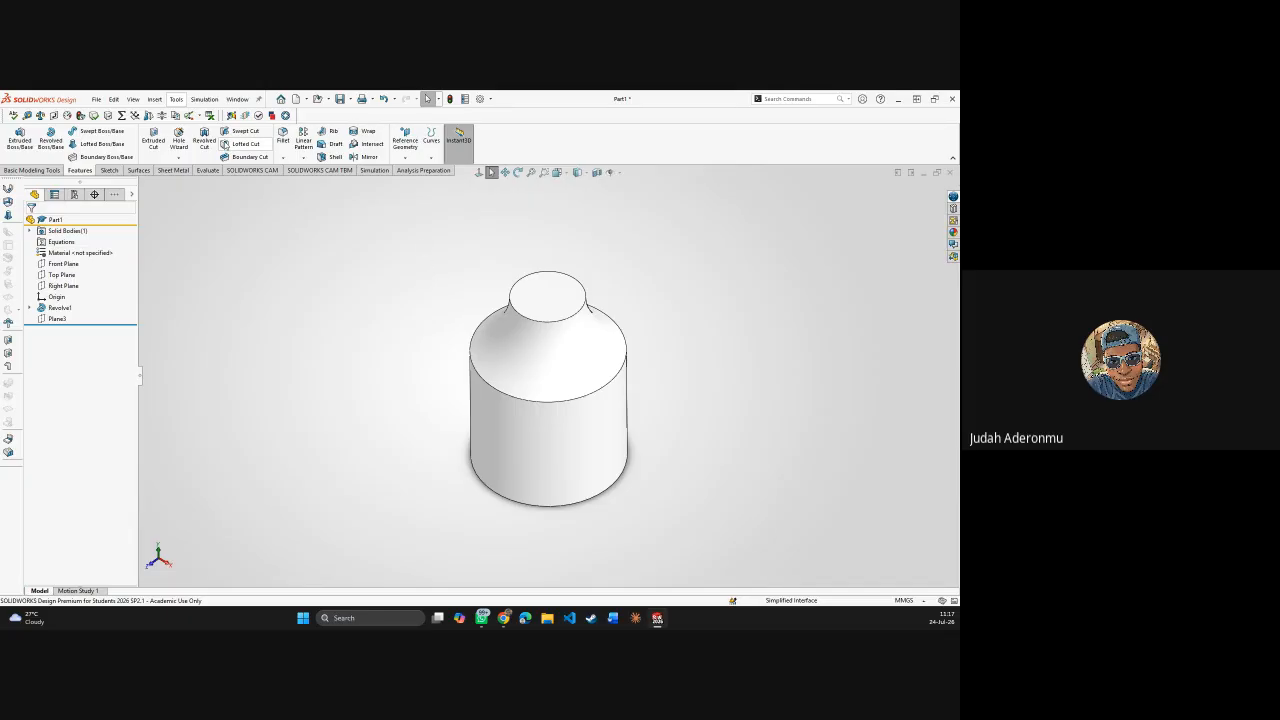
left_click(180, 159)
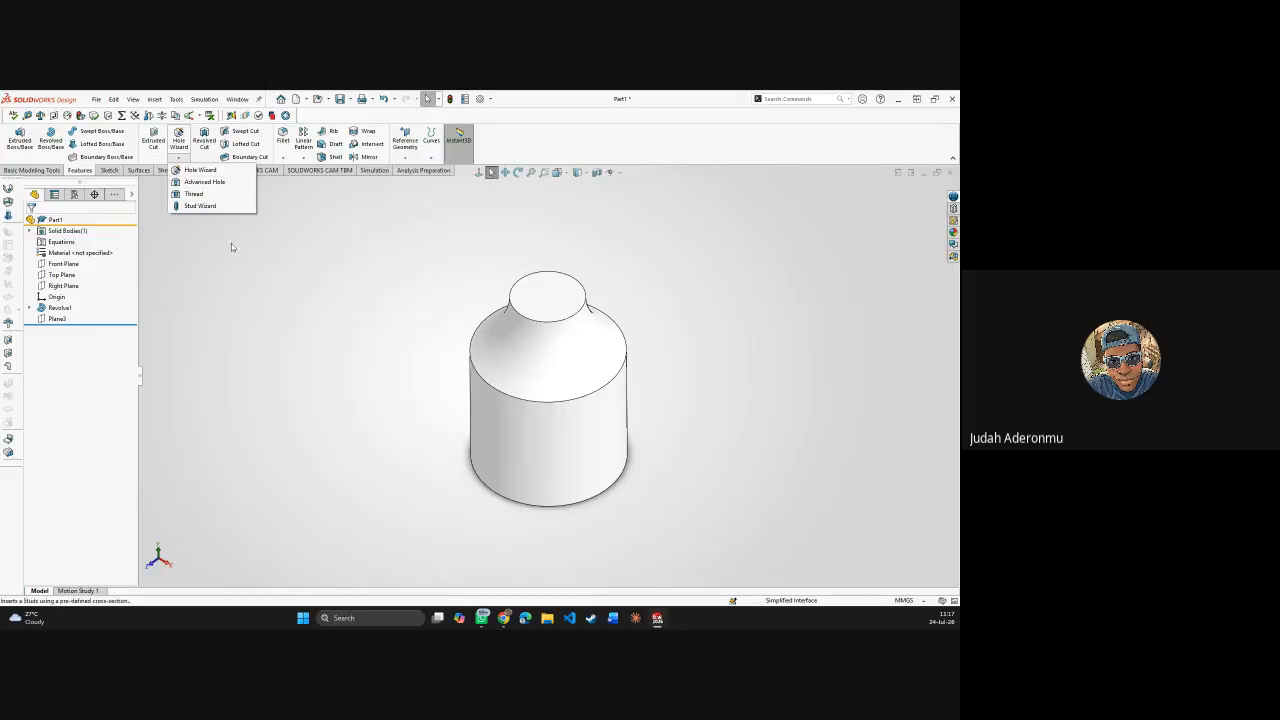
left_click(30, 308)
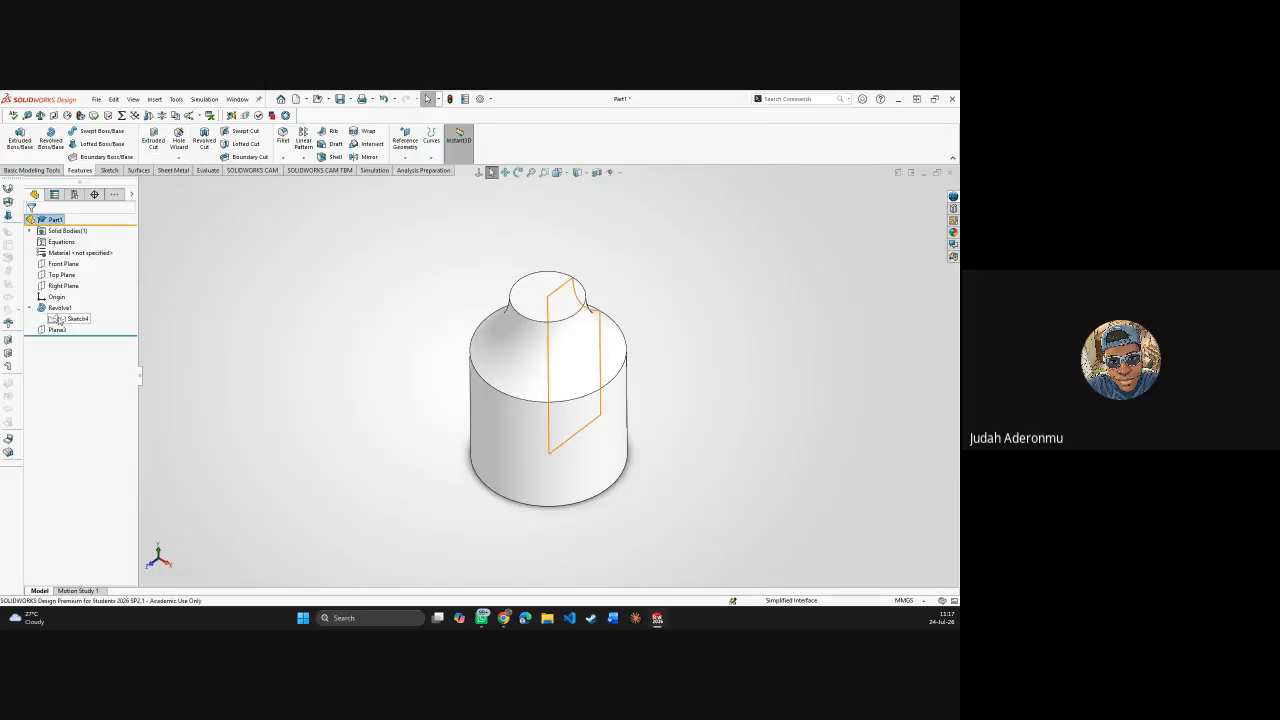
right_click(58, 319)
left_click(211, 329)
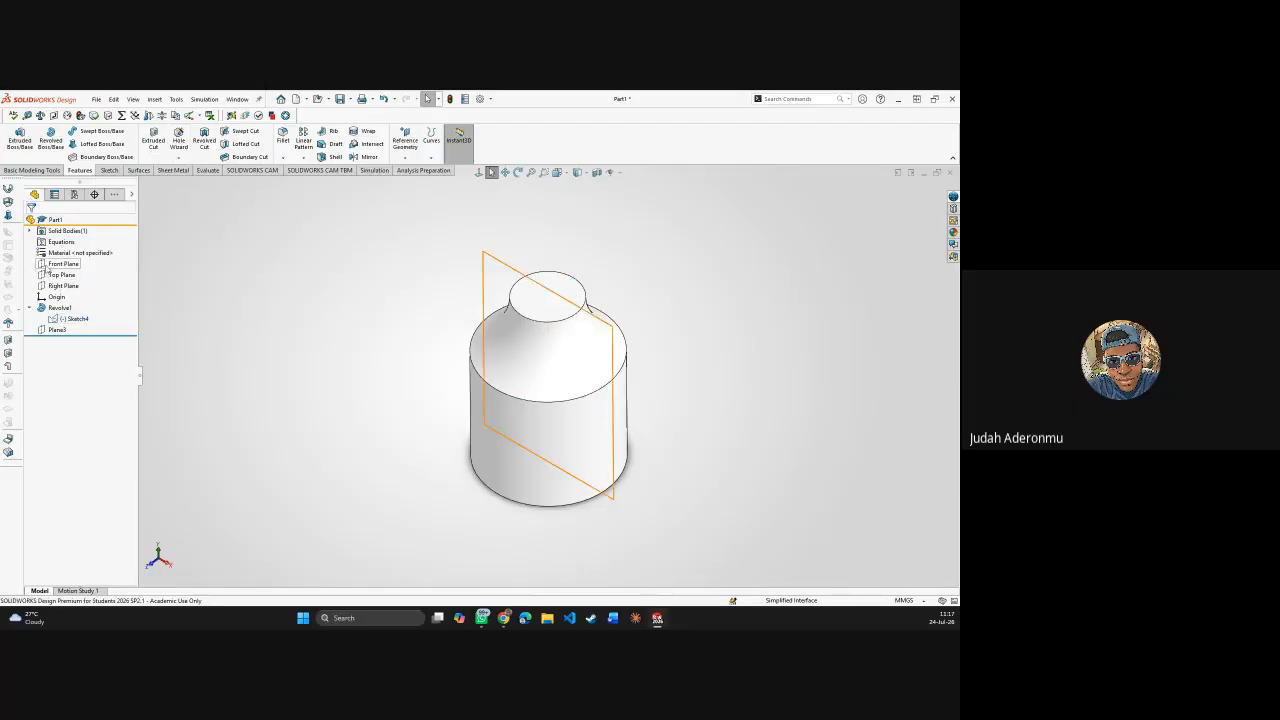
- Start a new sketch on the flat circular top face of the bottle's neck and activate the Circle tool
left_click(108, 170)
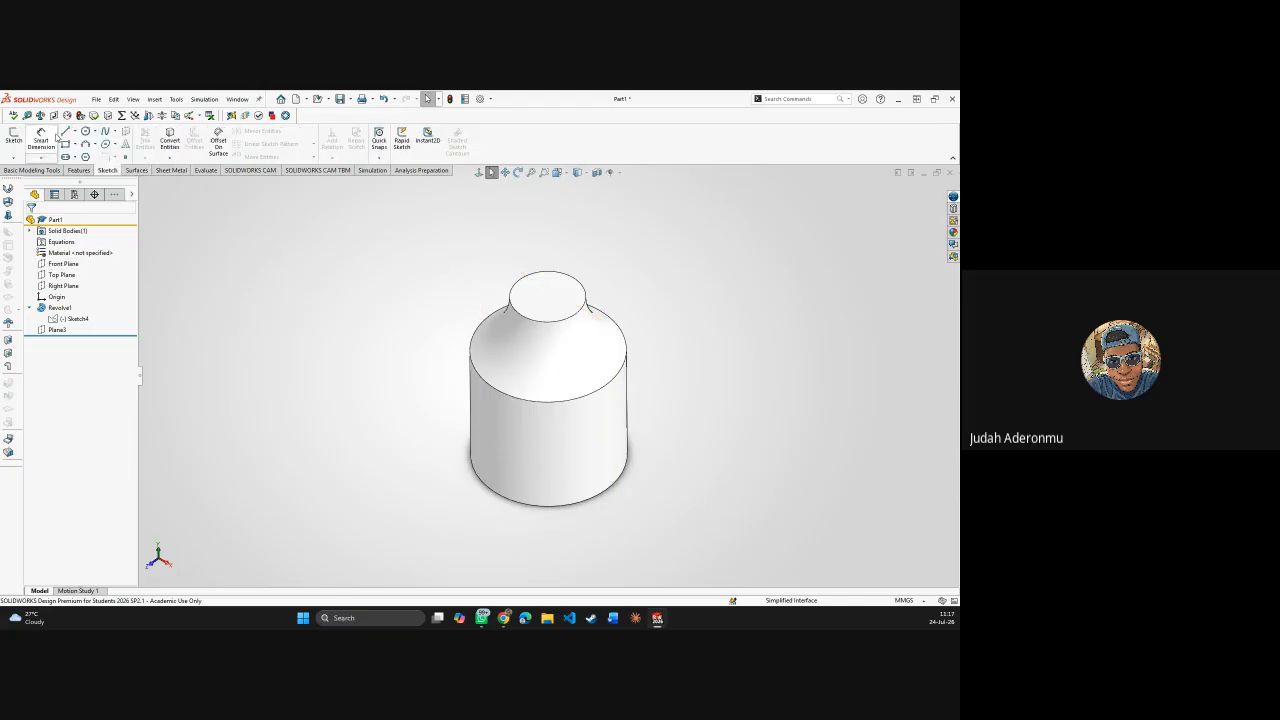
left_click(13, 137)
left_click(528, 295)
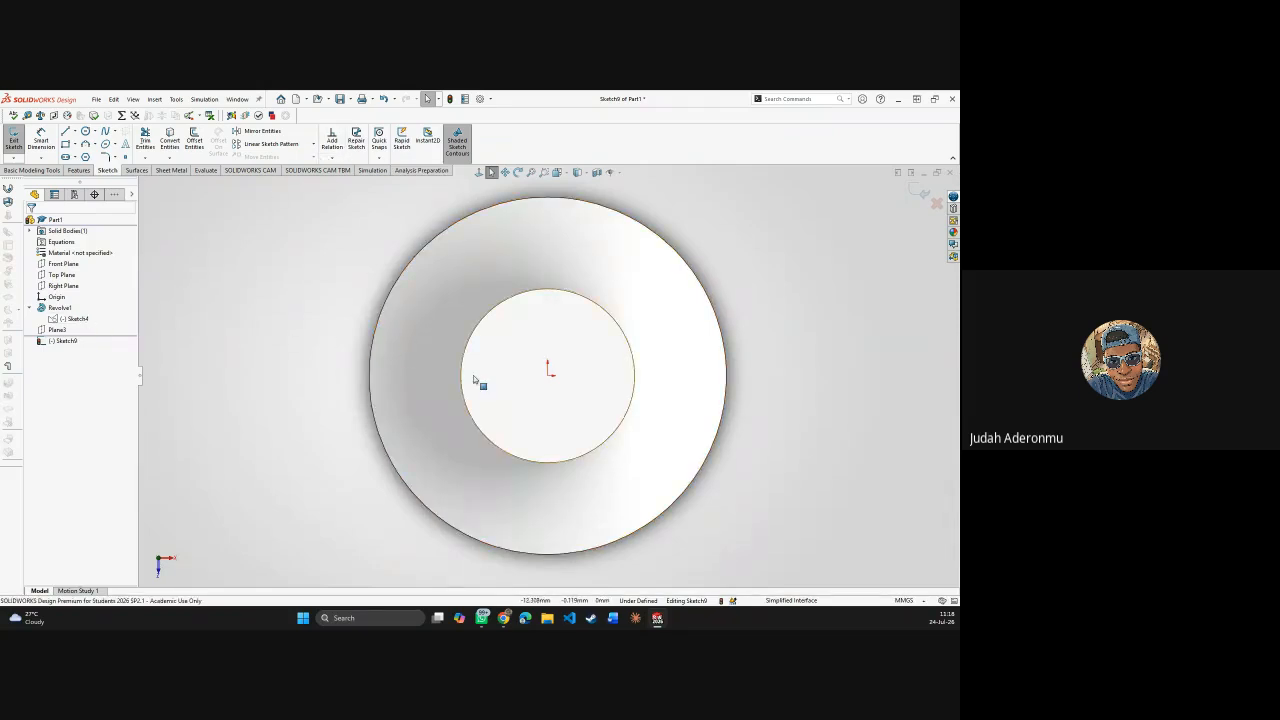
left_click(85, 131)
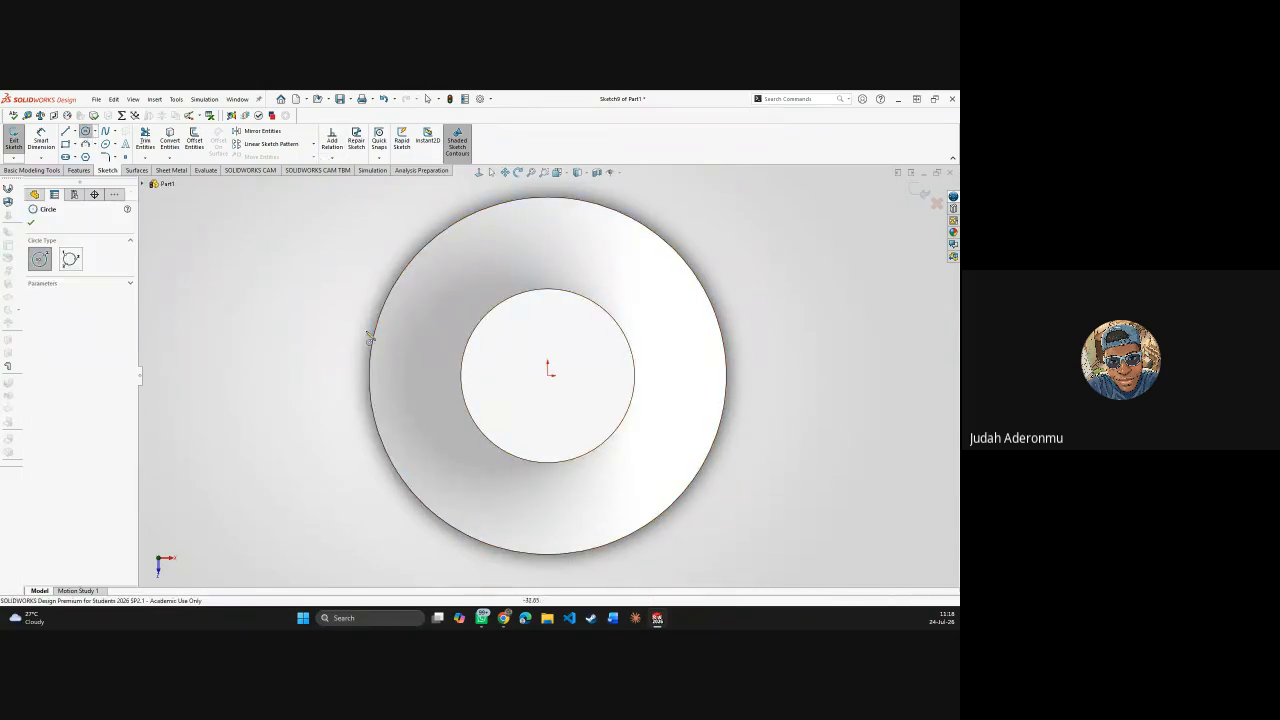
- Sketch a small circle centred on the origin inside the bottle's flat top face and exit the sketch
left_click(548, 372)
left_click(564, 393)
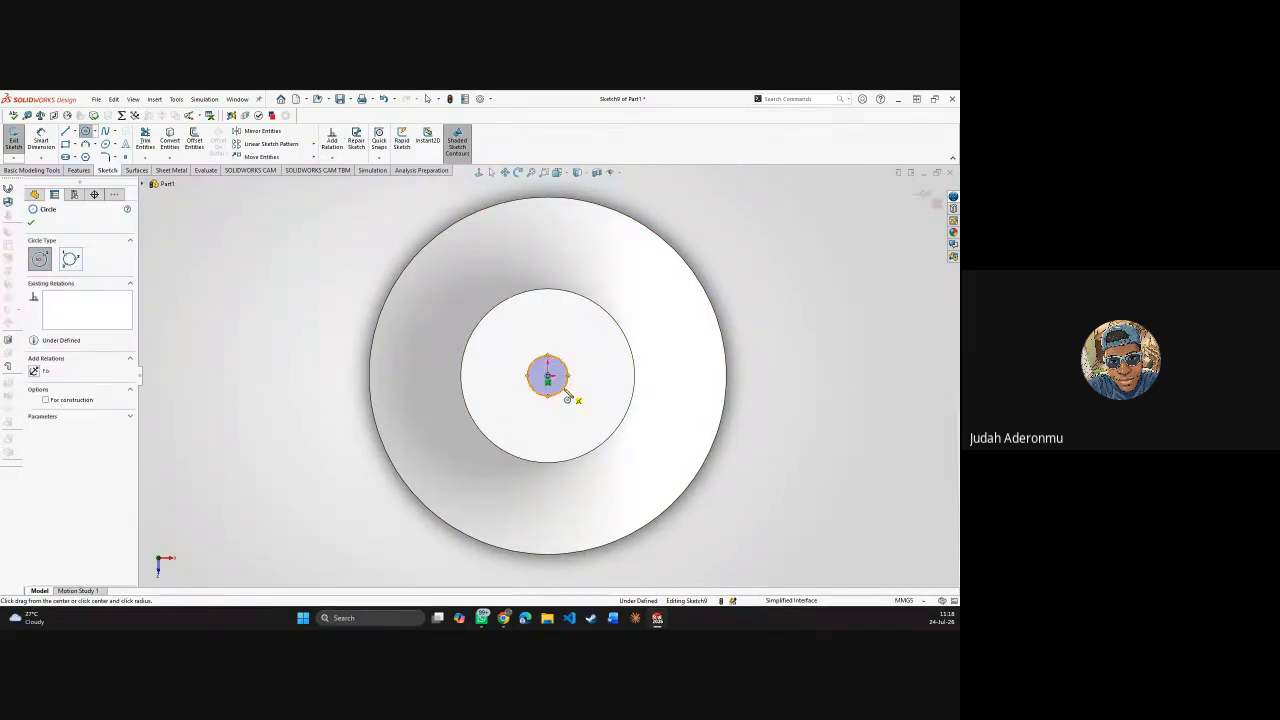
key("Escape")
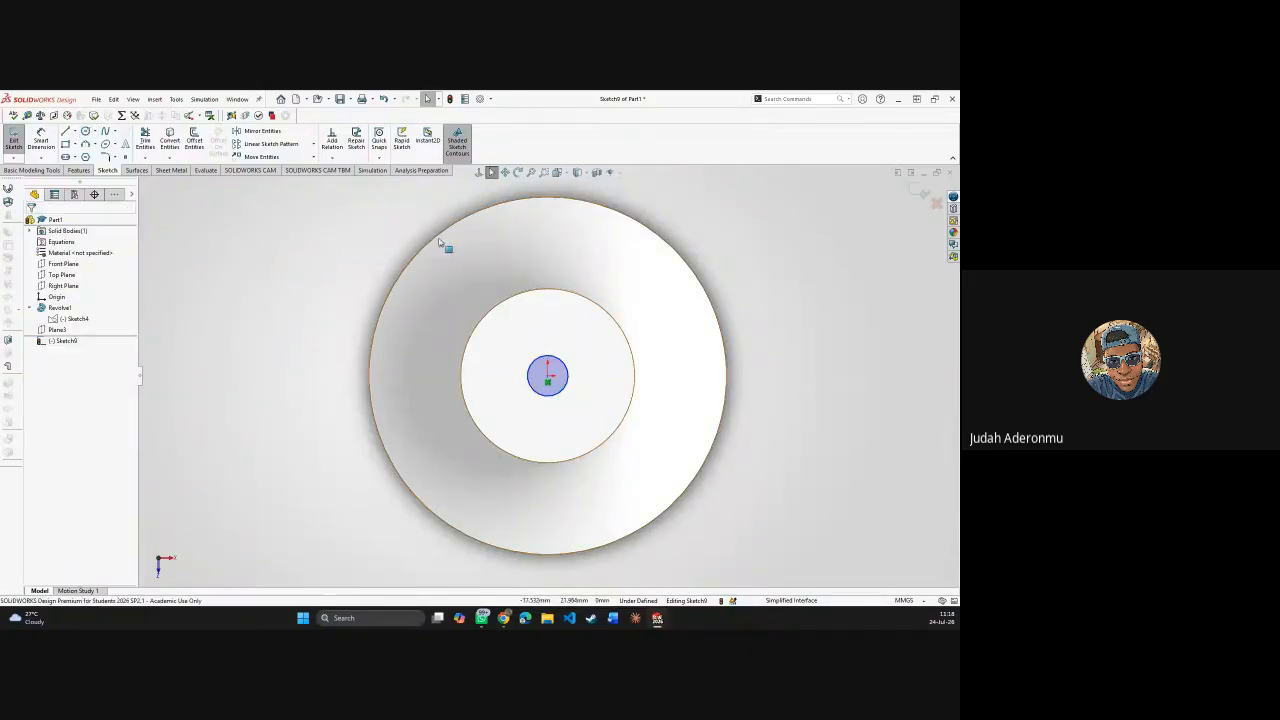
left_click(921, 191)
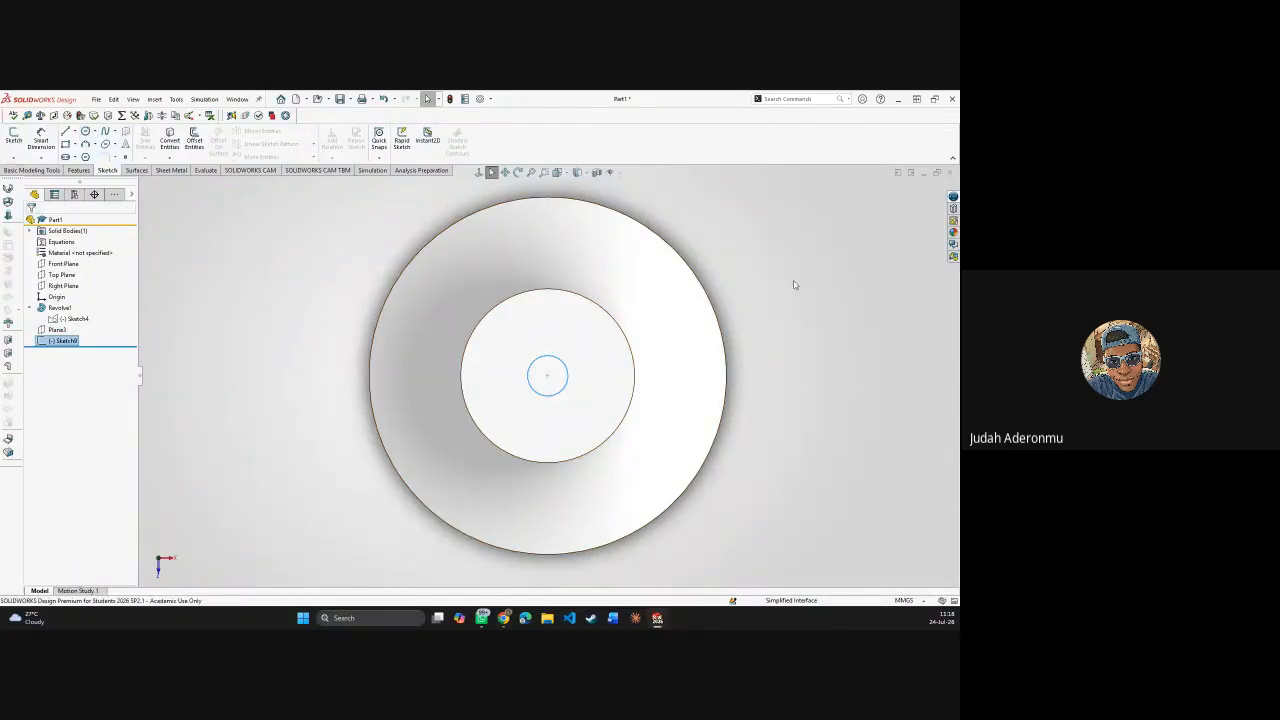
- Try to start the Hole Wizard for a hole in the bottle's top face
middle_click_drag(794, 285, 520, 320)
scroll(646, 363, "down", 3)
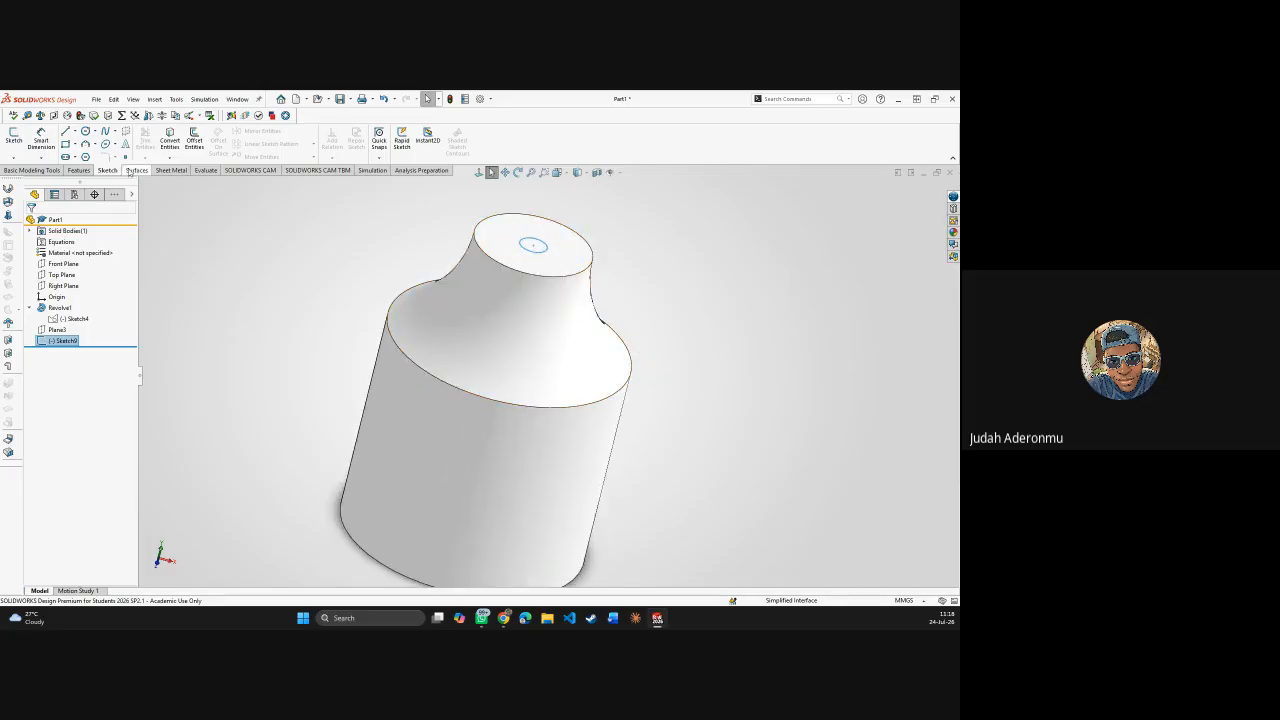
left_click(79, 170)
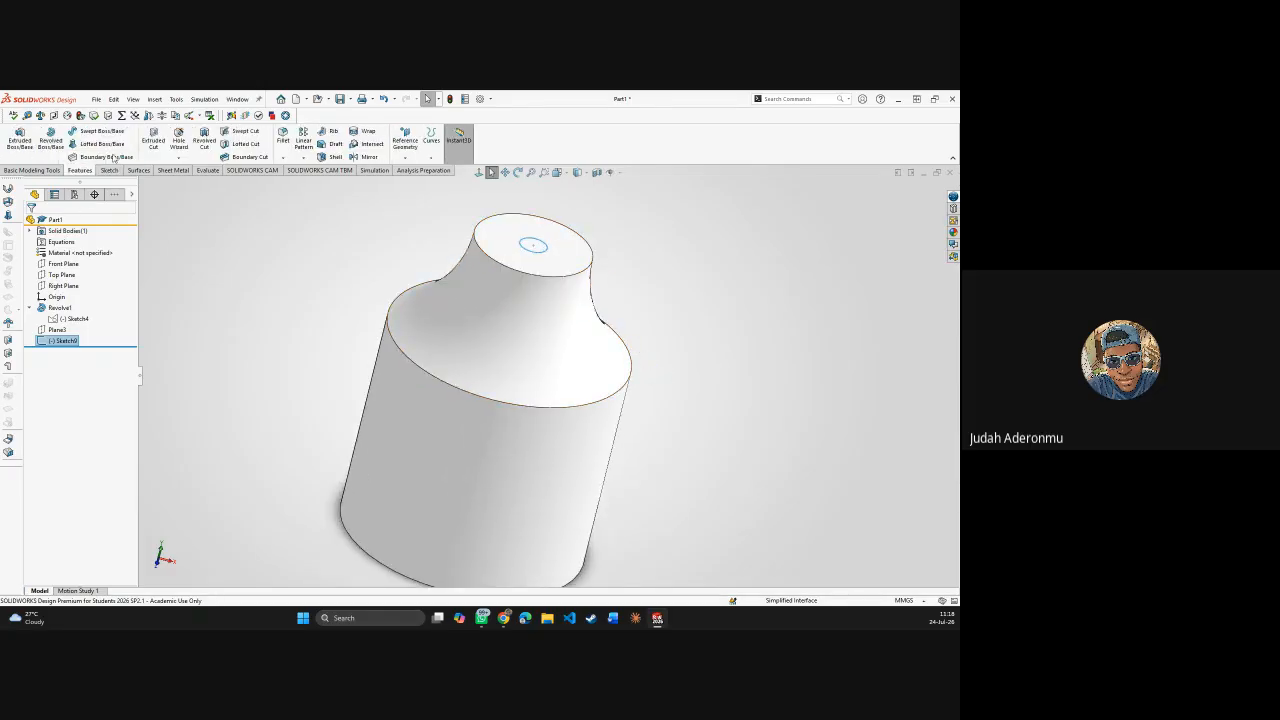
left_click(180, 157)
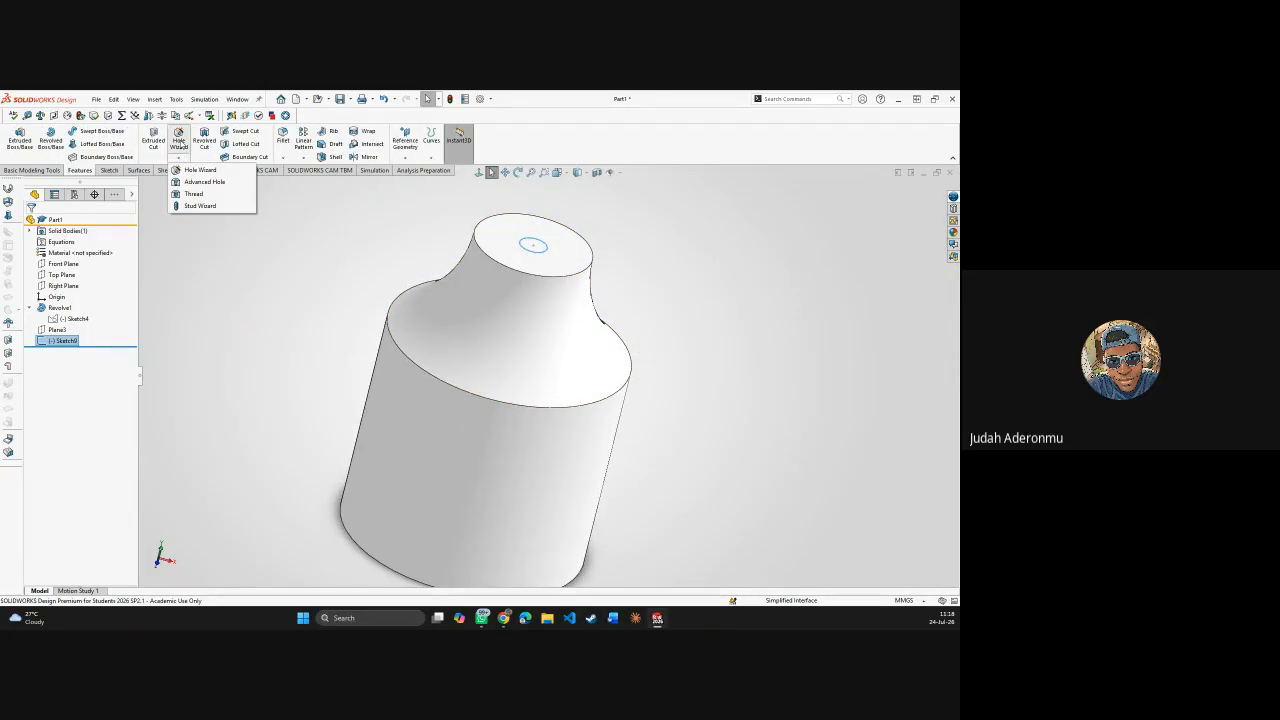
left_click(240, 229)
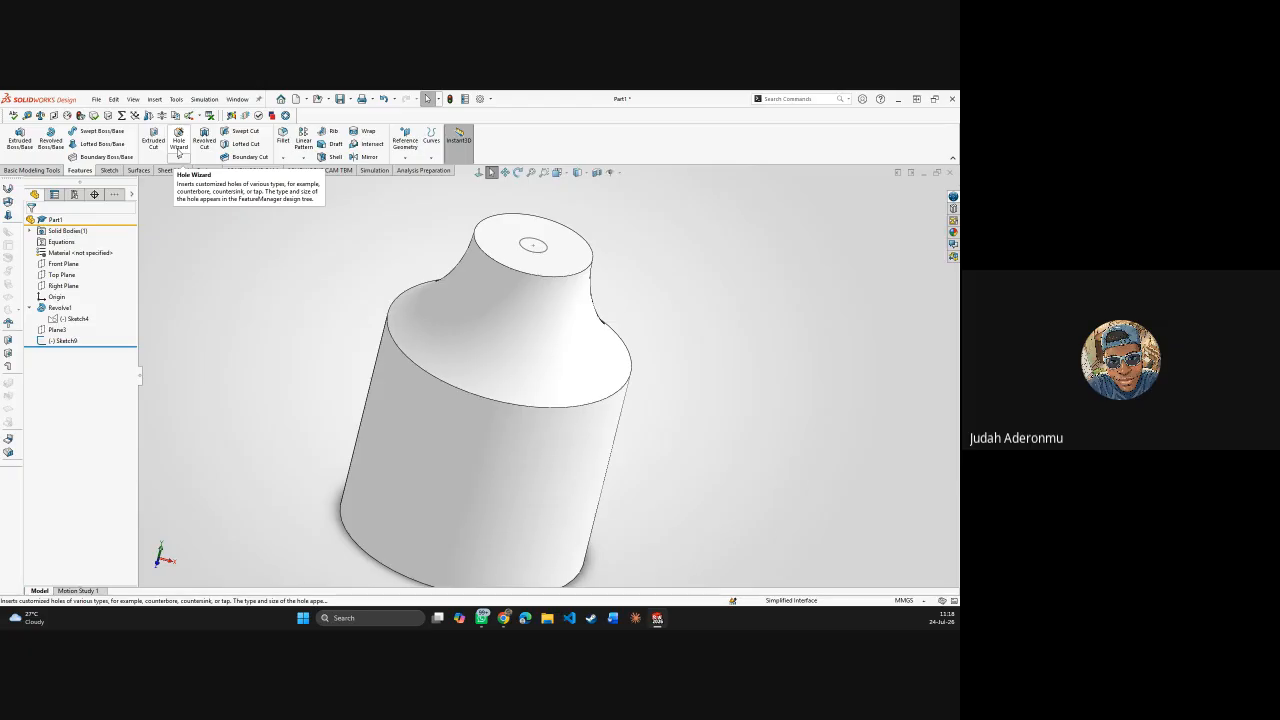
left_click(179, 148)
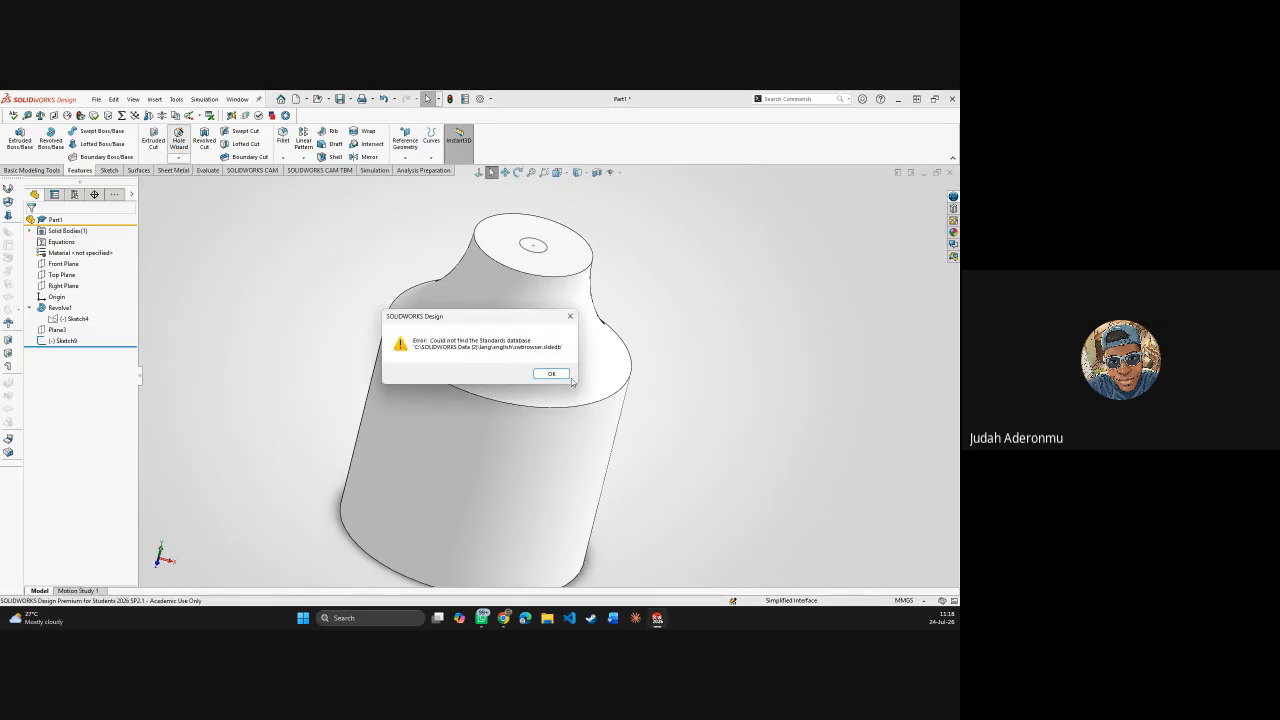
left_click(551, 373)
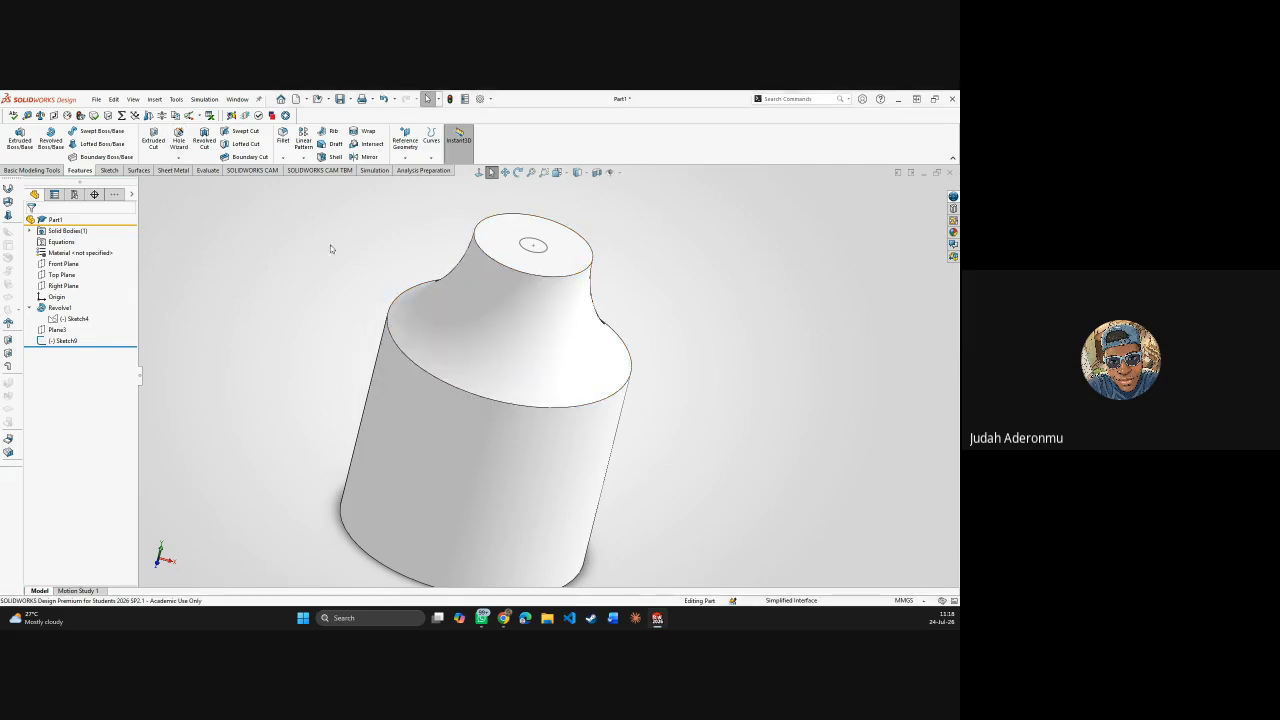
left_click(179, 149)
left_click(179, 149)
left_click(180, 147)
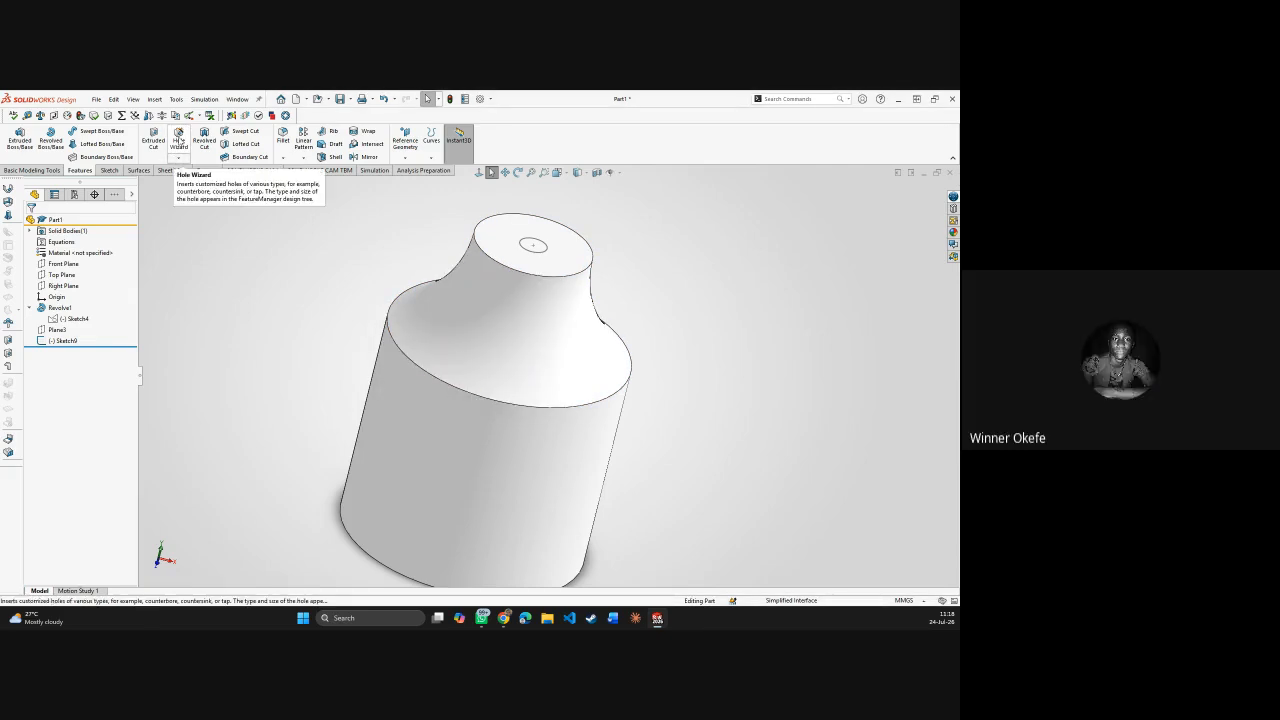
left_click(181, 147)
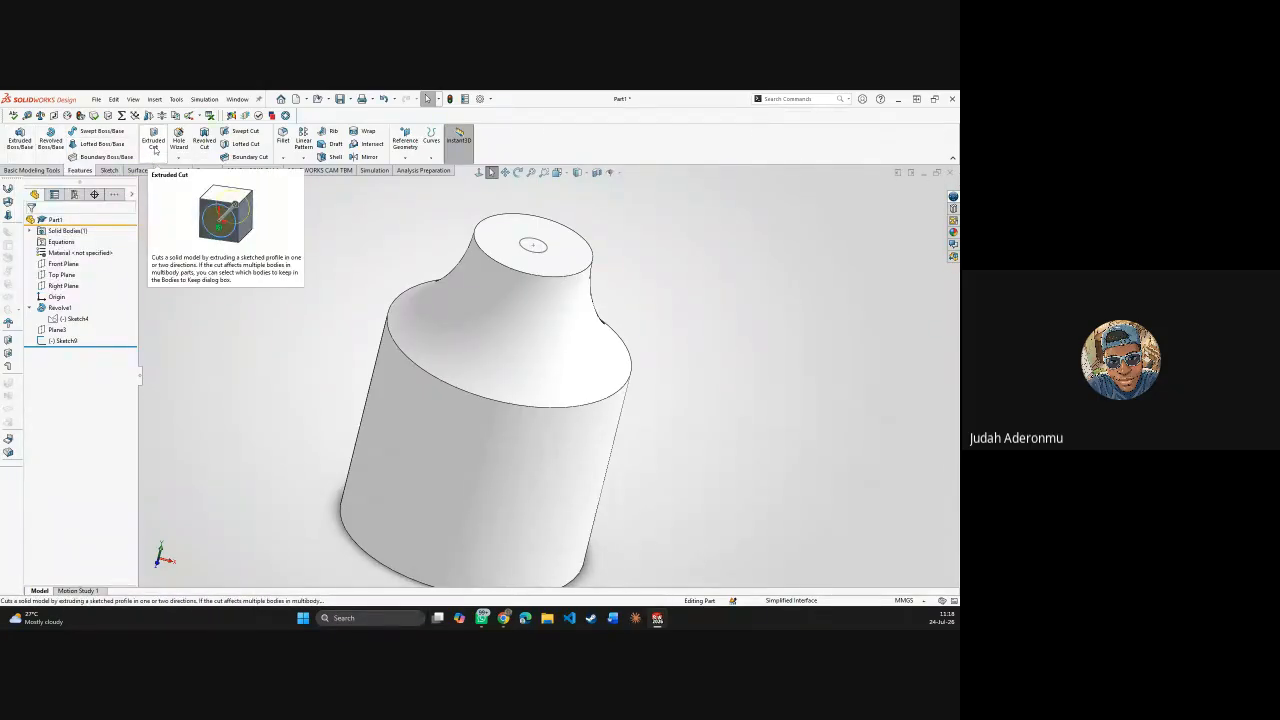
left_click(181, 160)
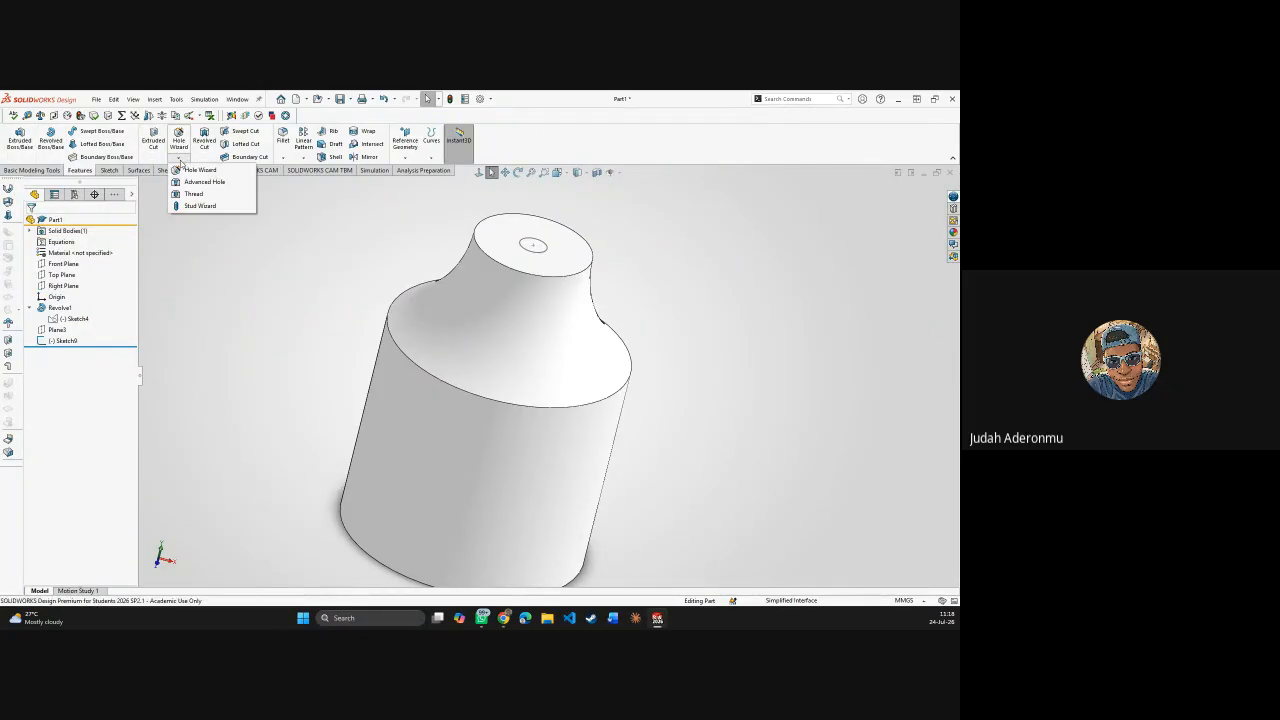
left_click(181, 160)
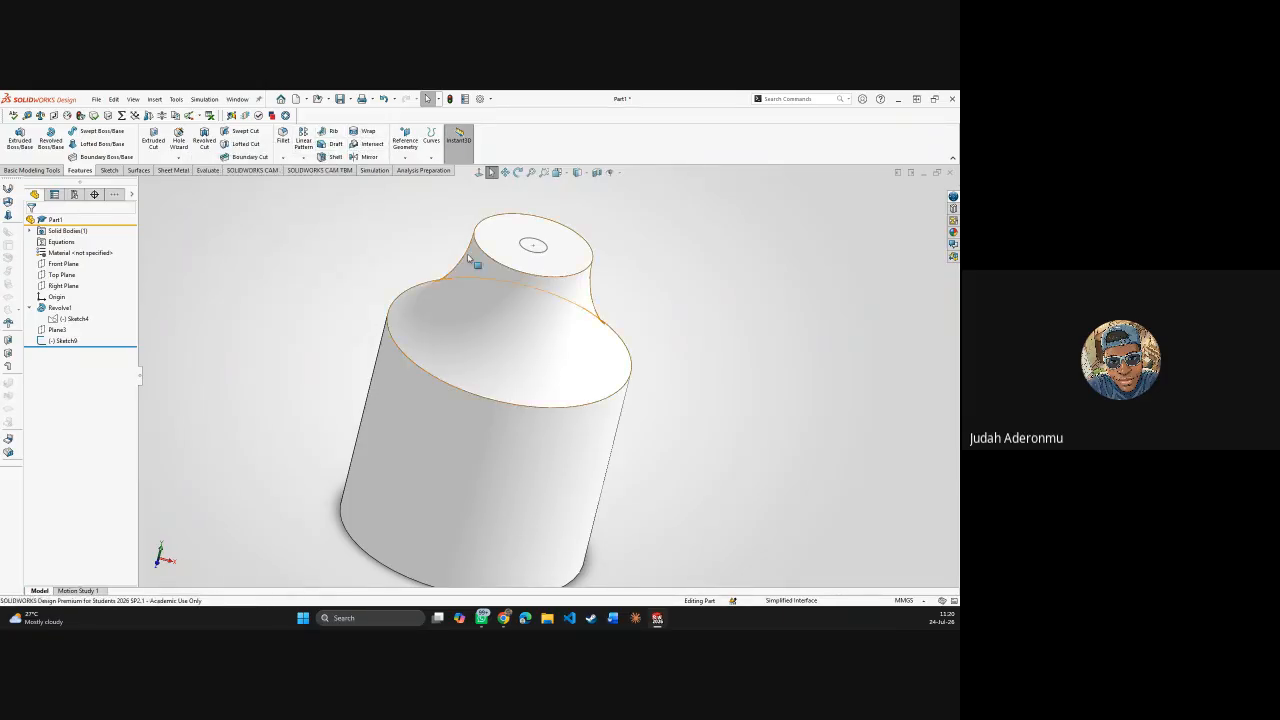
scroll(520, 330, "up", 3)
scroll(480, 325, "down", 5)
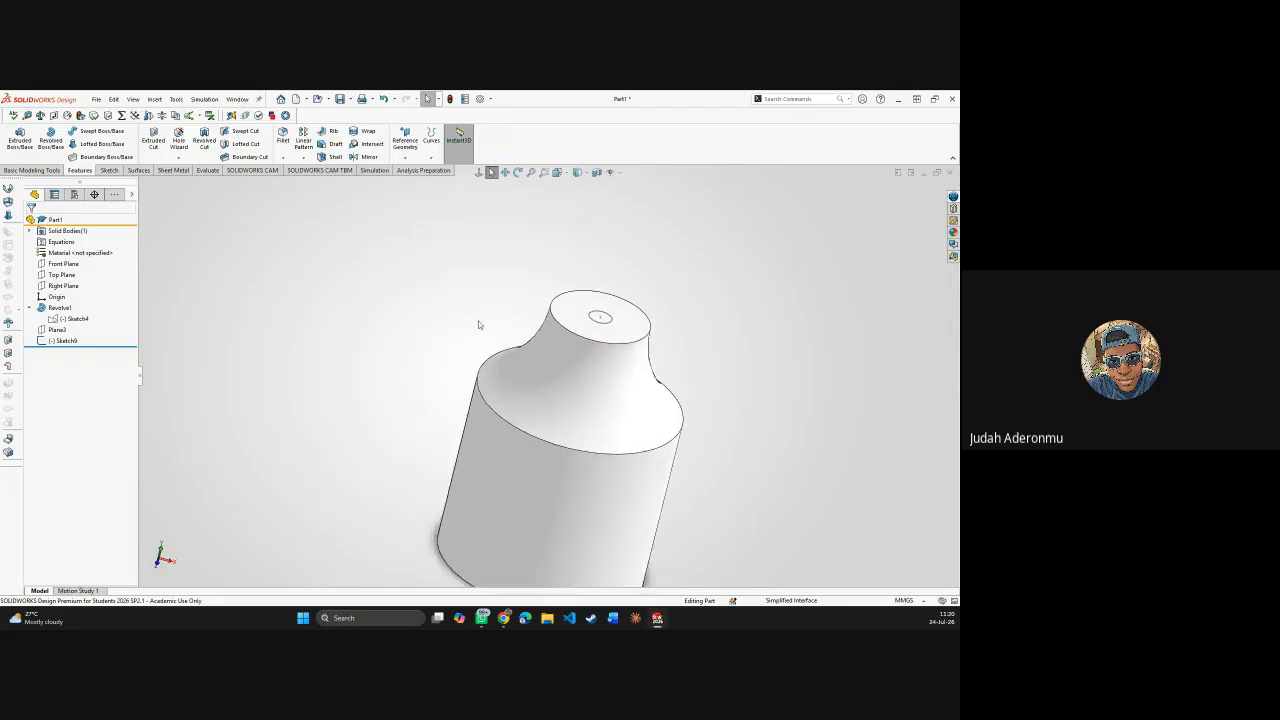
scroll(600, 340, "up", 3)
scroll(683, 369, "down", 3)
scroll(600, 390, "up", 1)
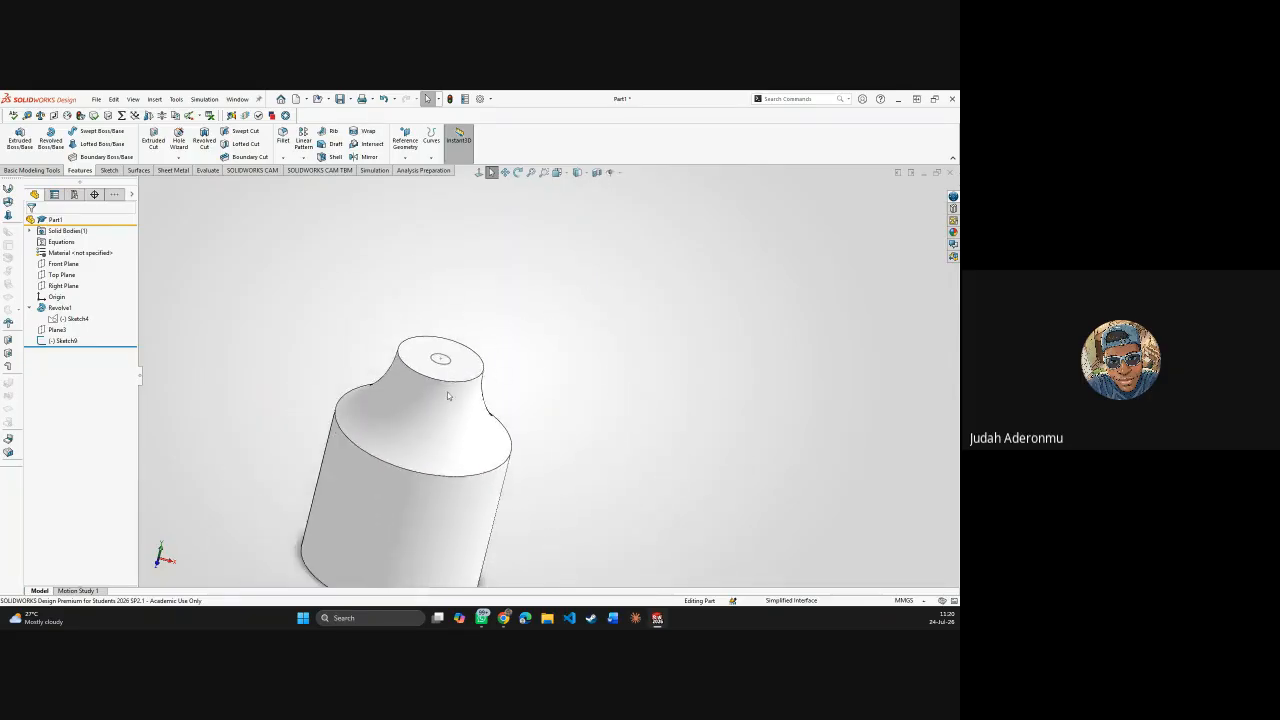
scroll(440, 413, "down", 3)
scroll(440, 413, "up", 3)
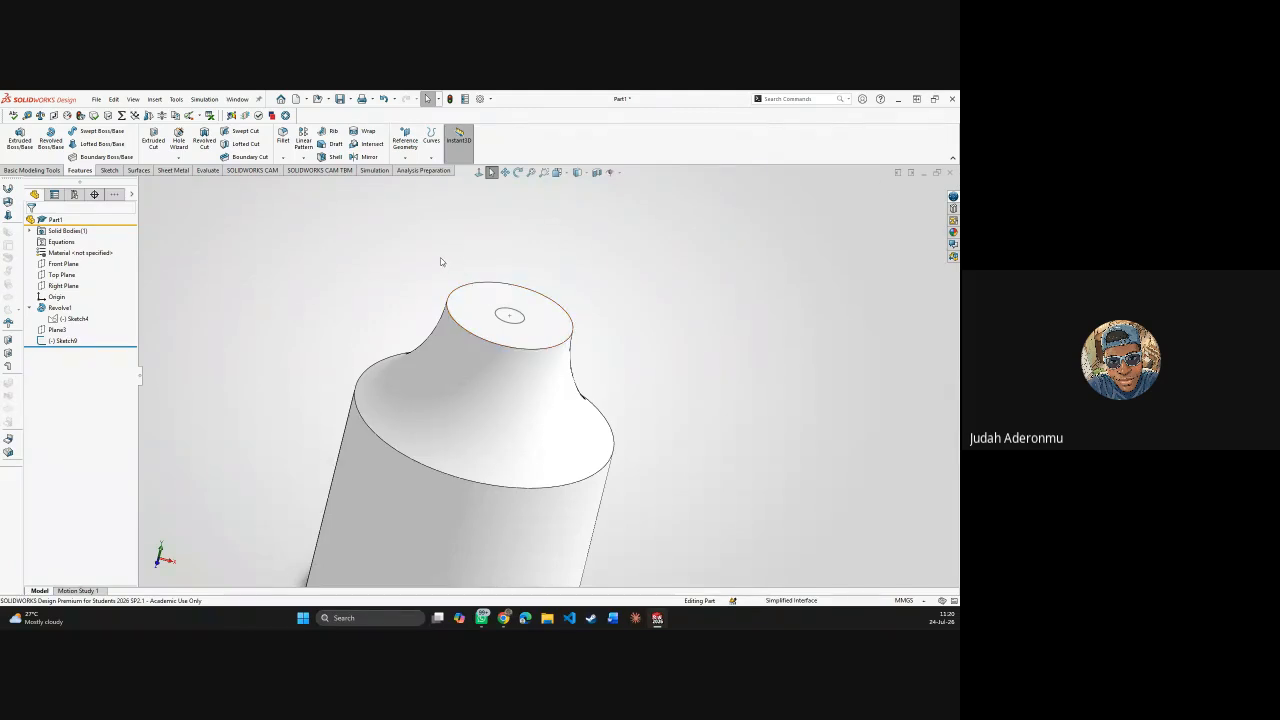
key("f")
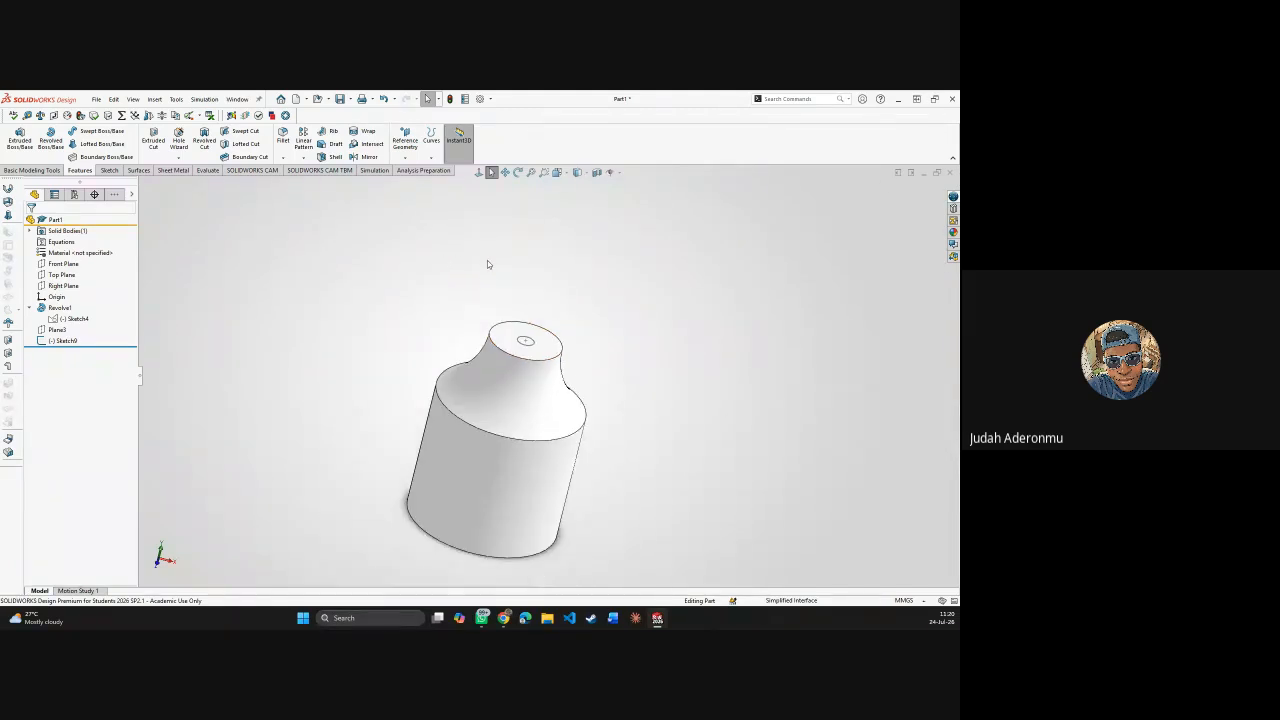
left_click(366, 157)
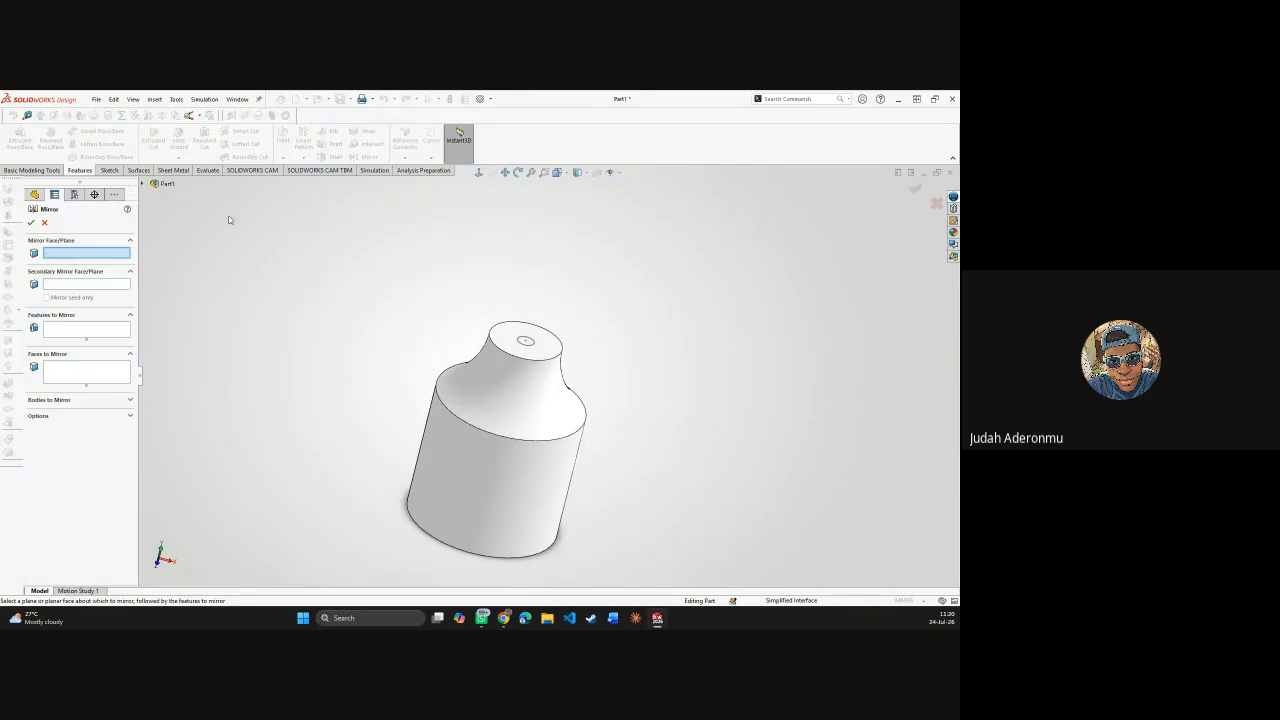
left_click(44, 222)
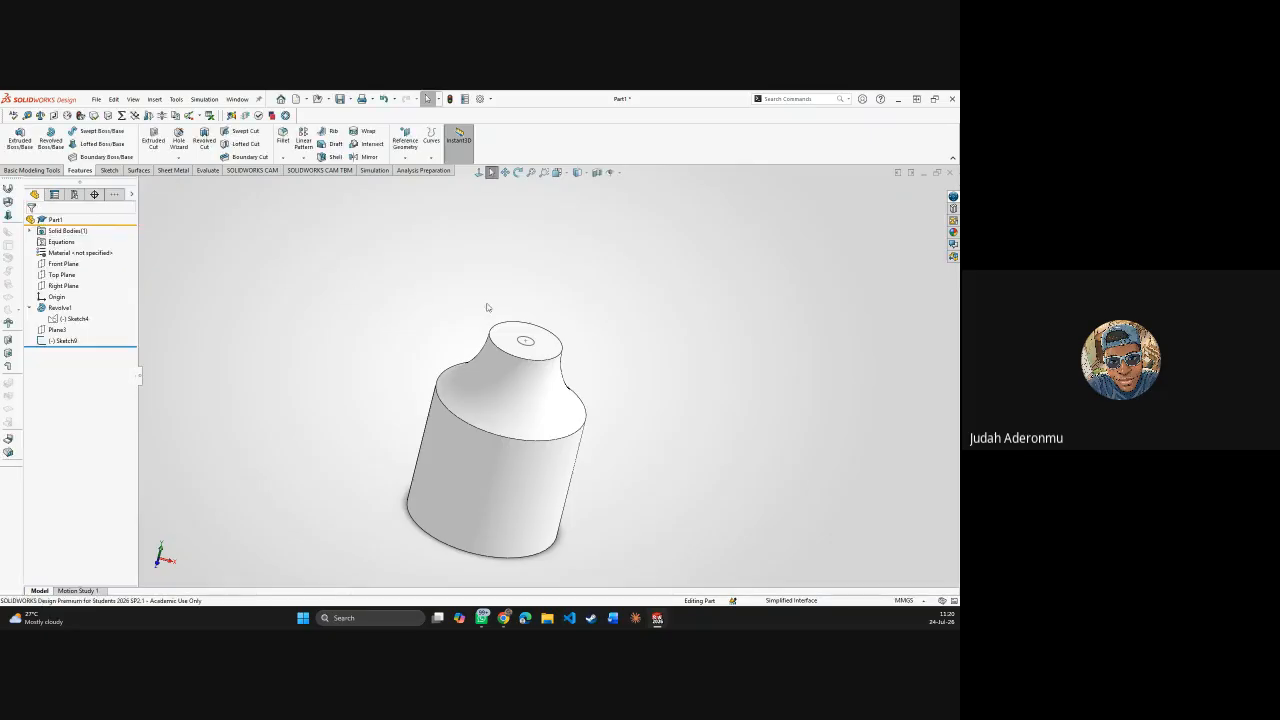
middle_click_drag(600, 328, 587, 357)
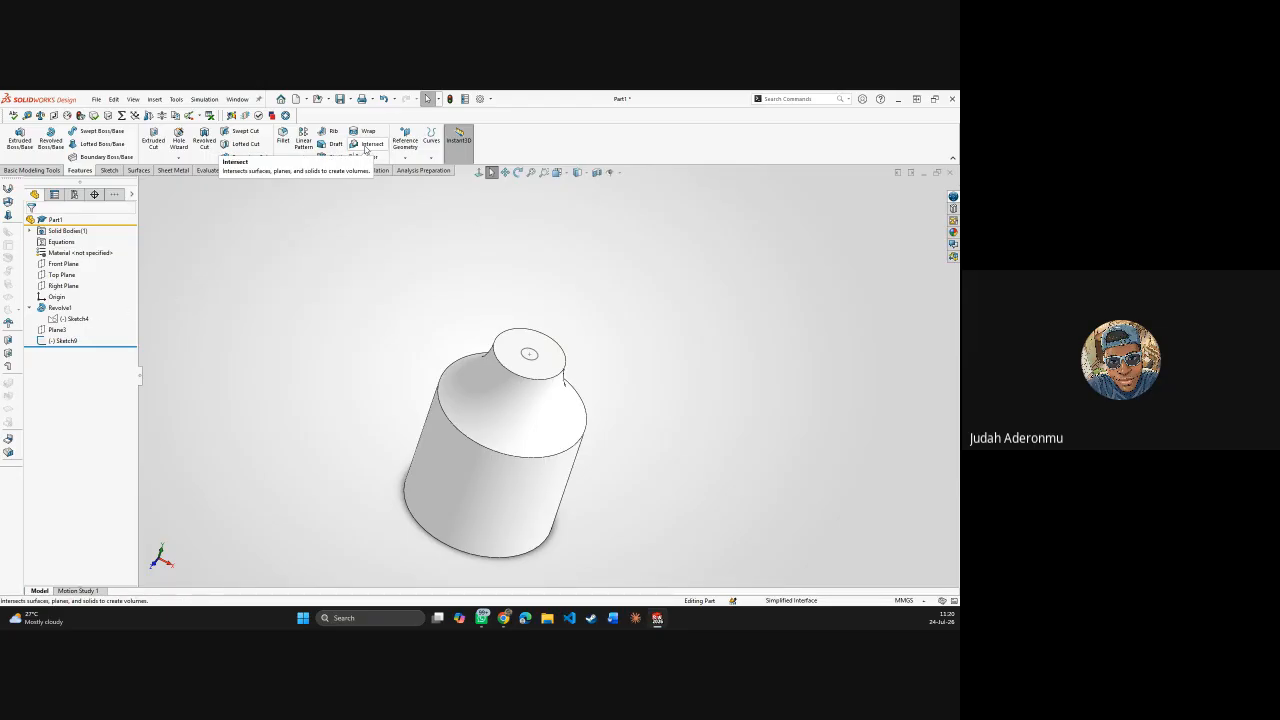
- Create a reference plane parallel to the Front Plane at a 50 mm offset
left_click(67, 266)
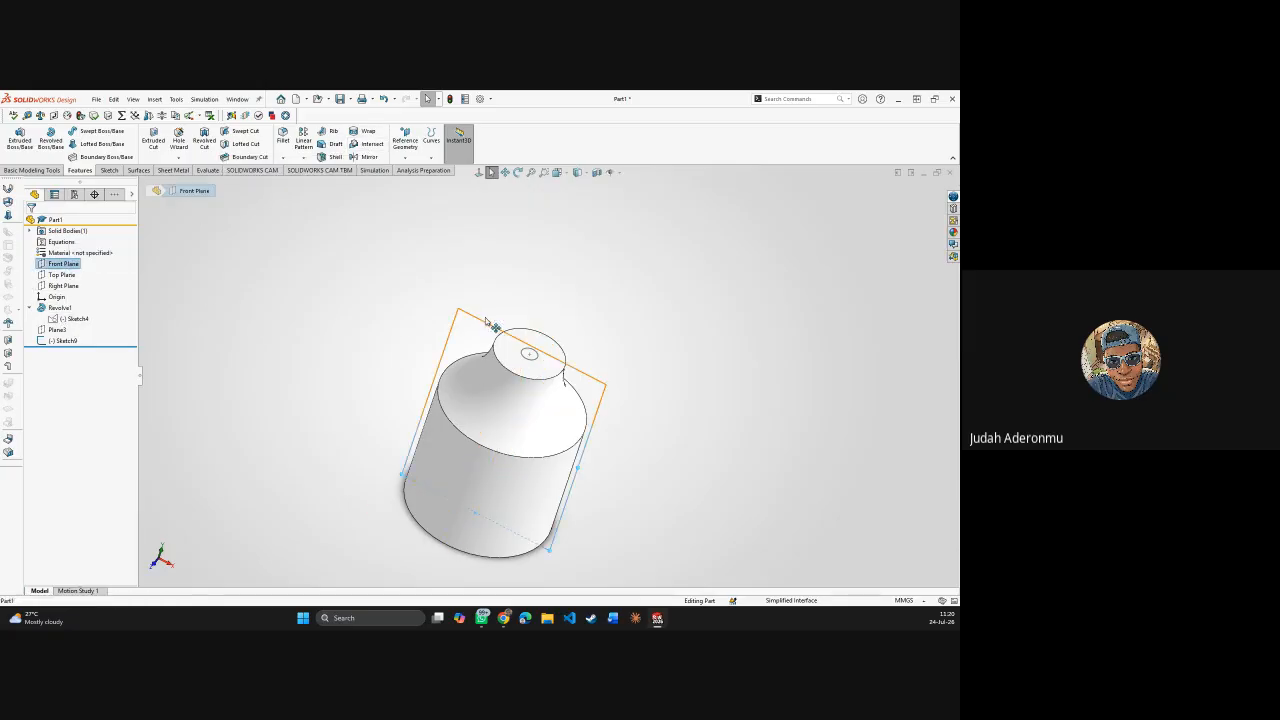
middle_click_drag(491, 323, 447, 260)
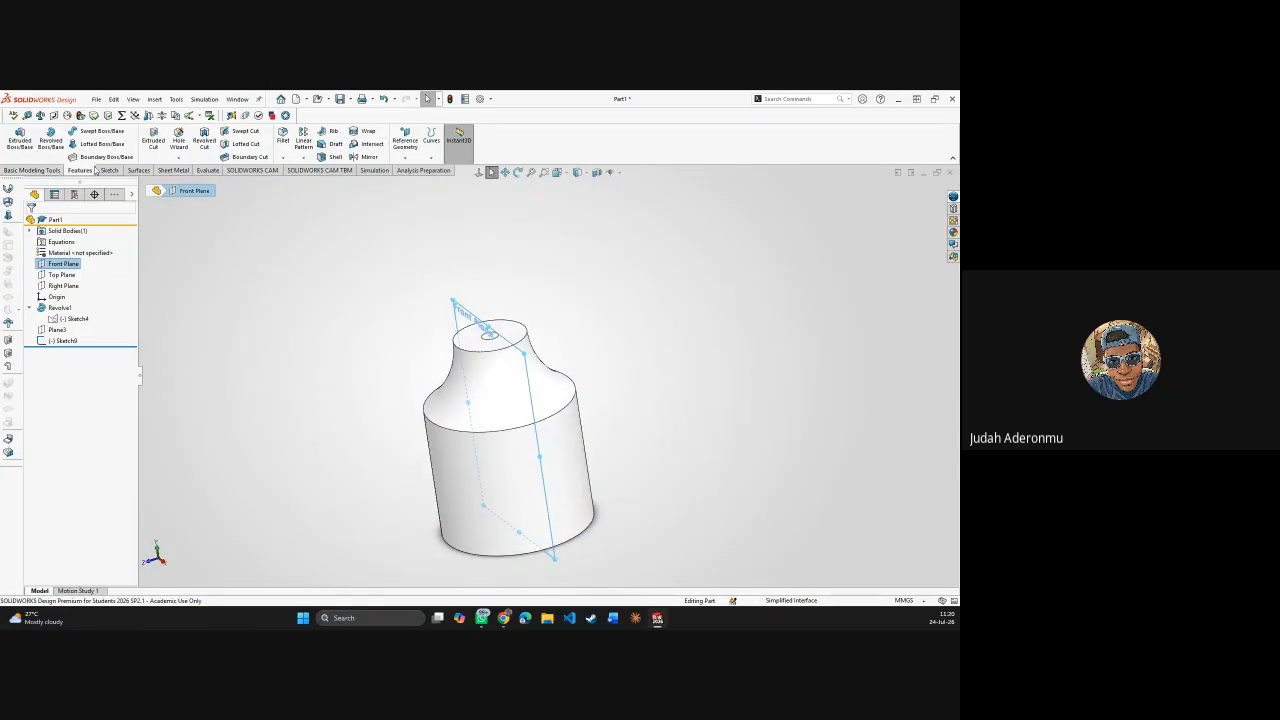
left_click(405, 142)
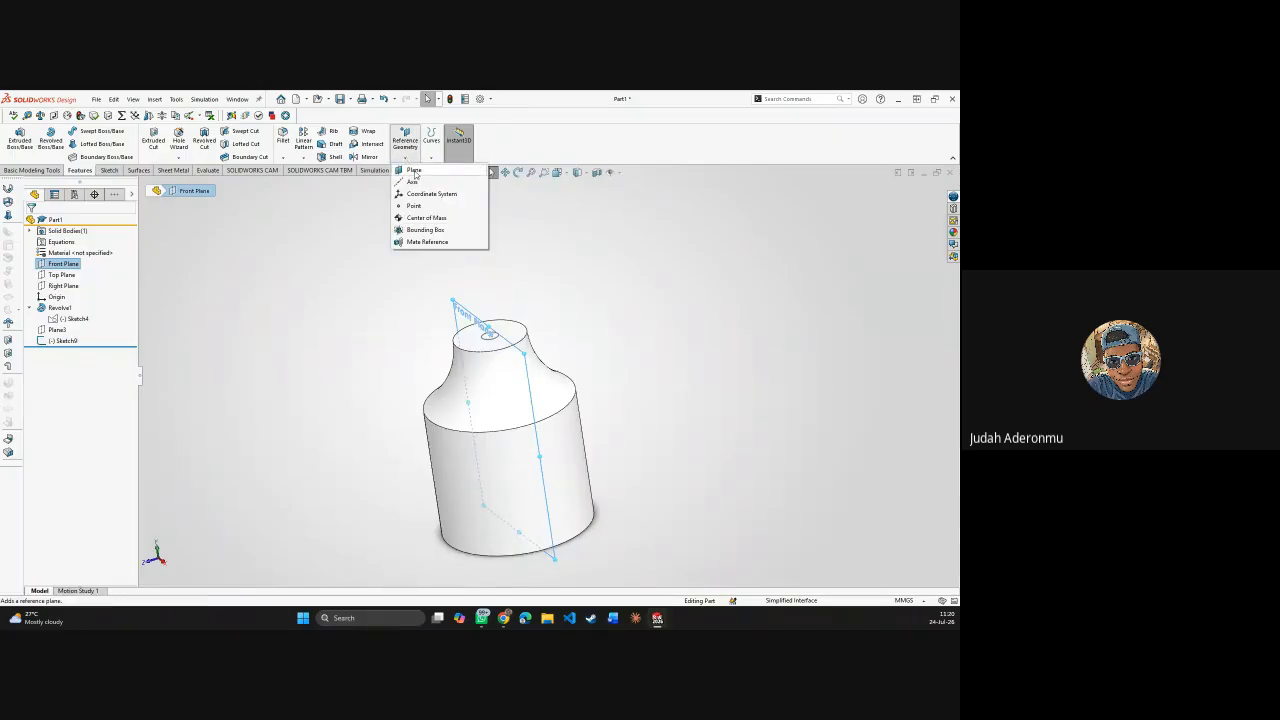
left_click(410, 170)
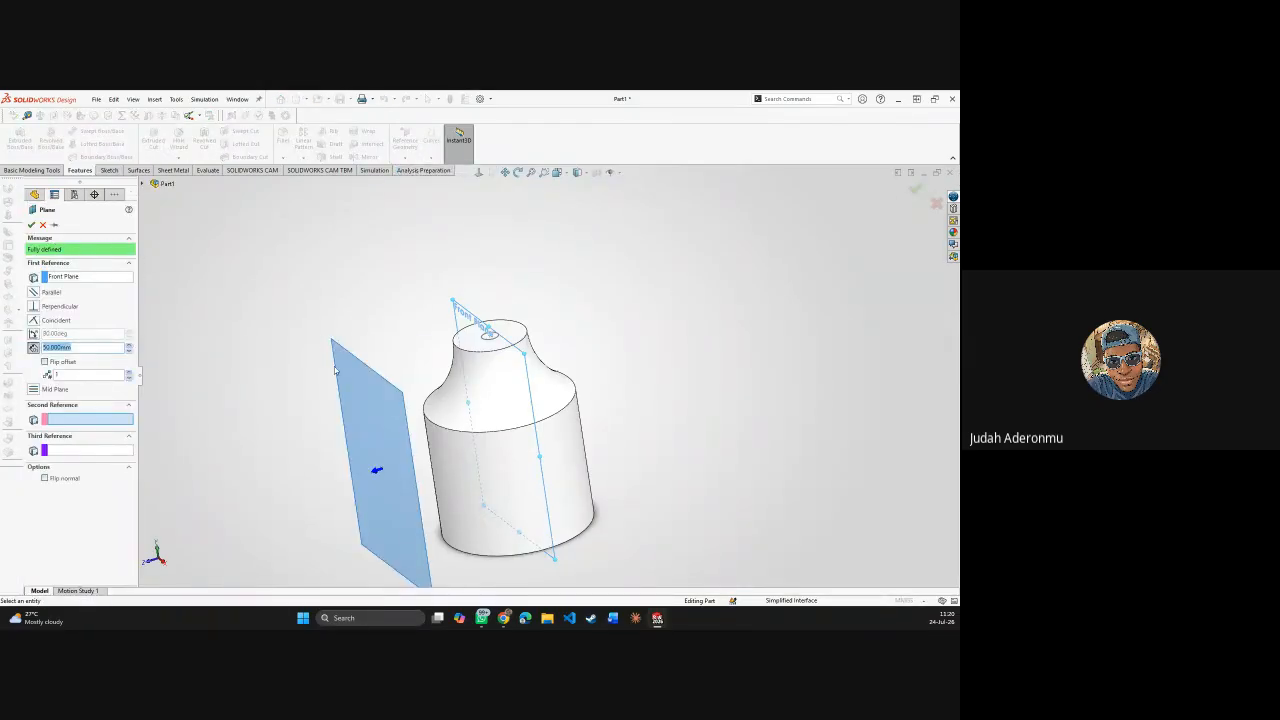
left_click(31, 224)
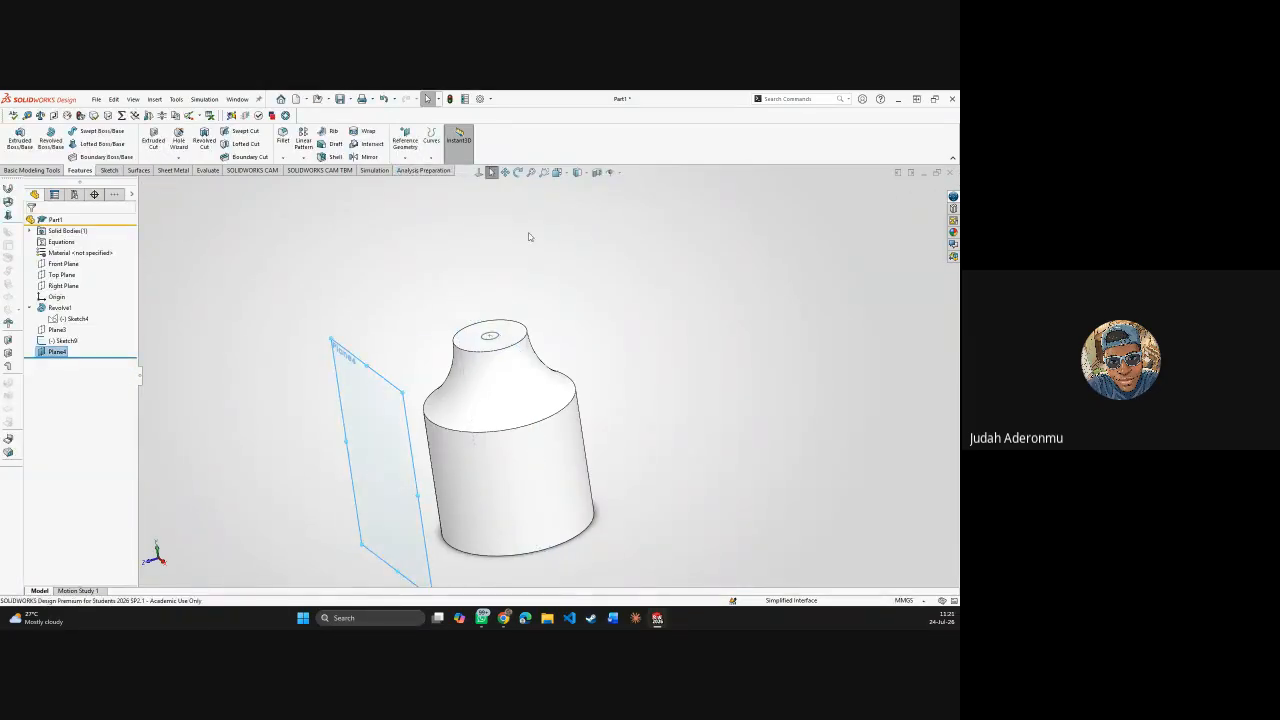
- Try to set up a Mirror feature about the new offset plane beside the bottle
left_click(365, 157)
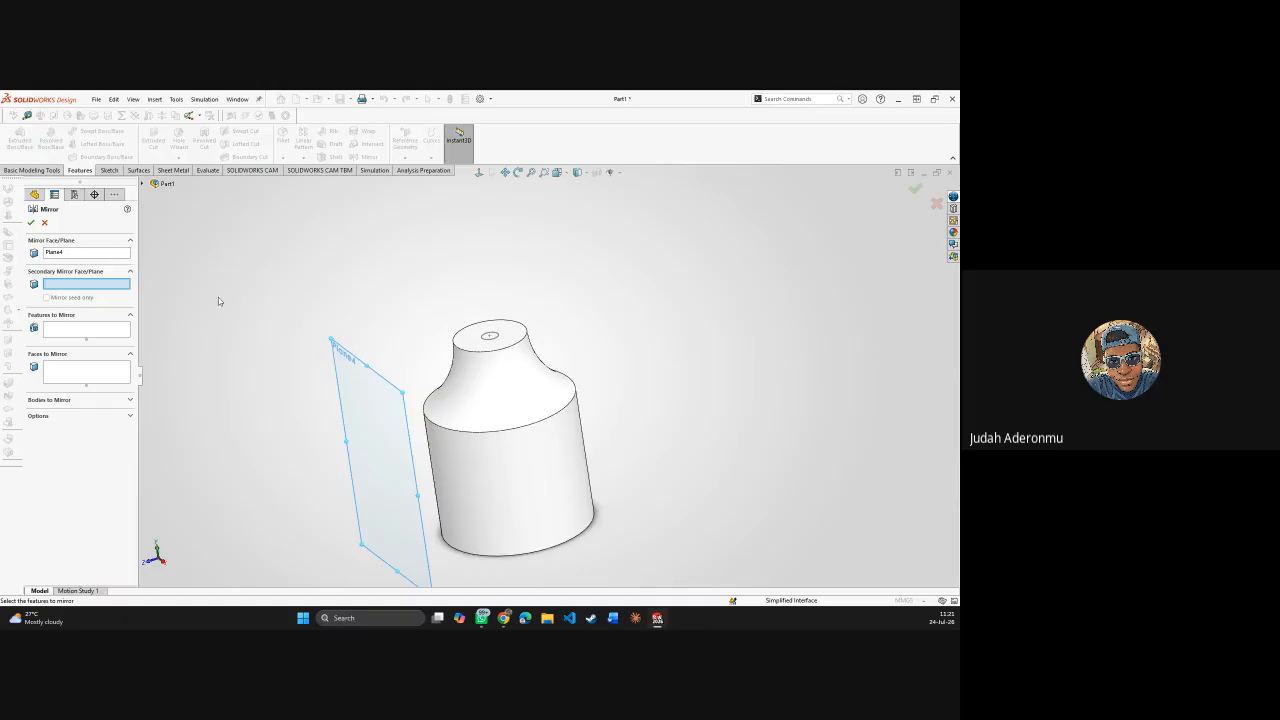
left_click(65, 253)
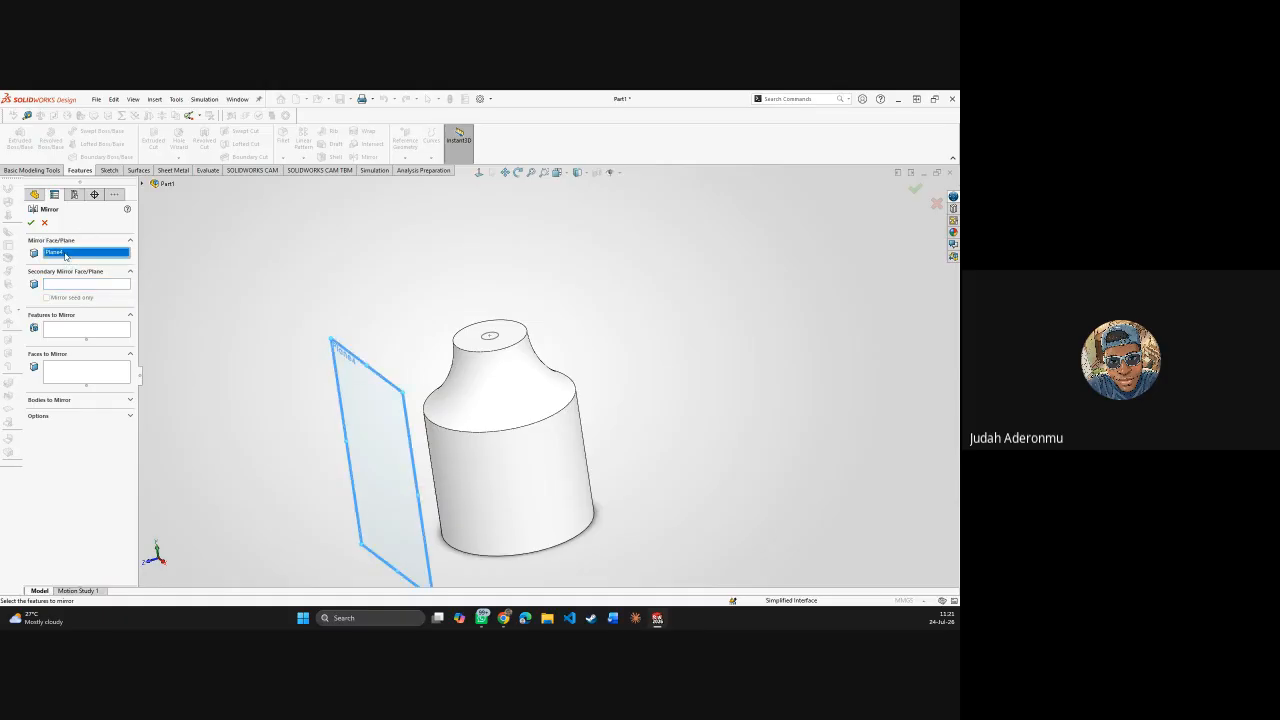
left_click(352, 367)
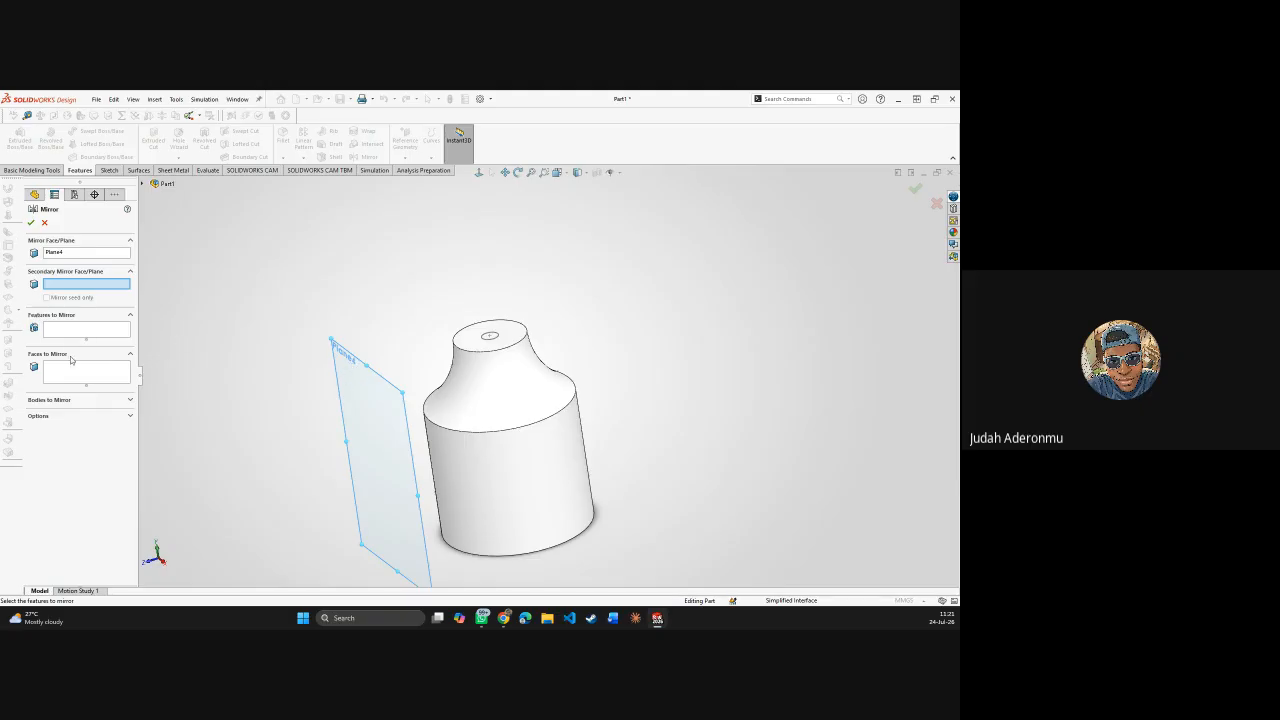
left_click(58, 404)
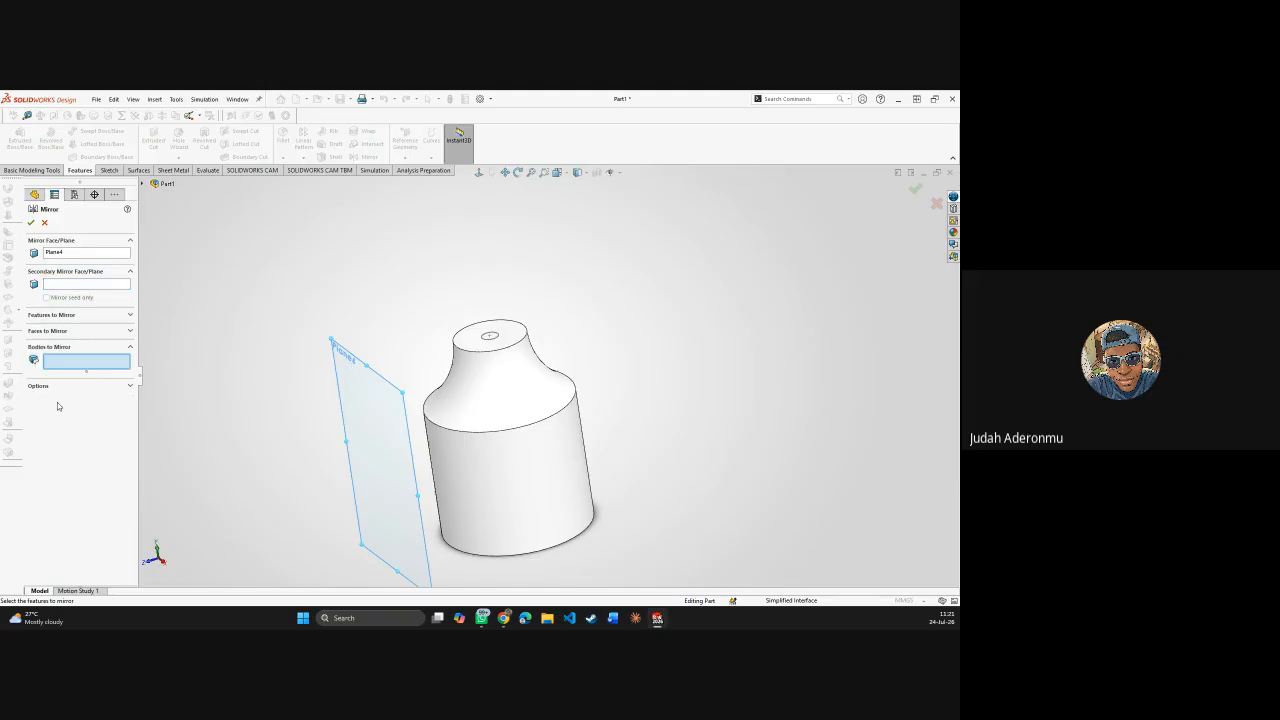
left_click(71, 316)
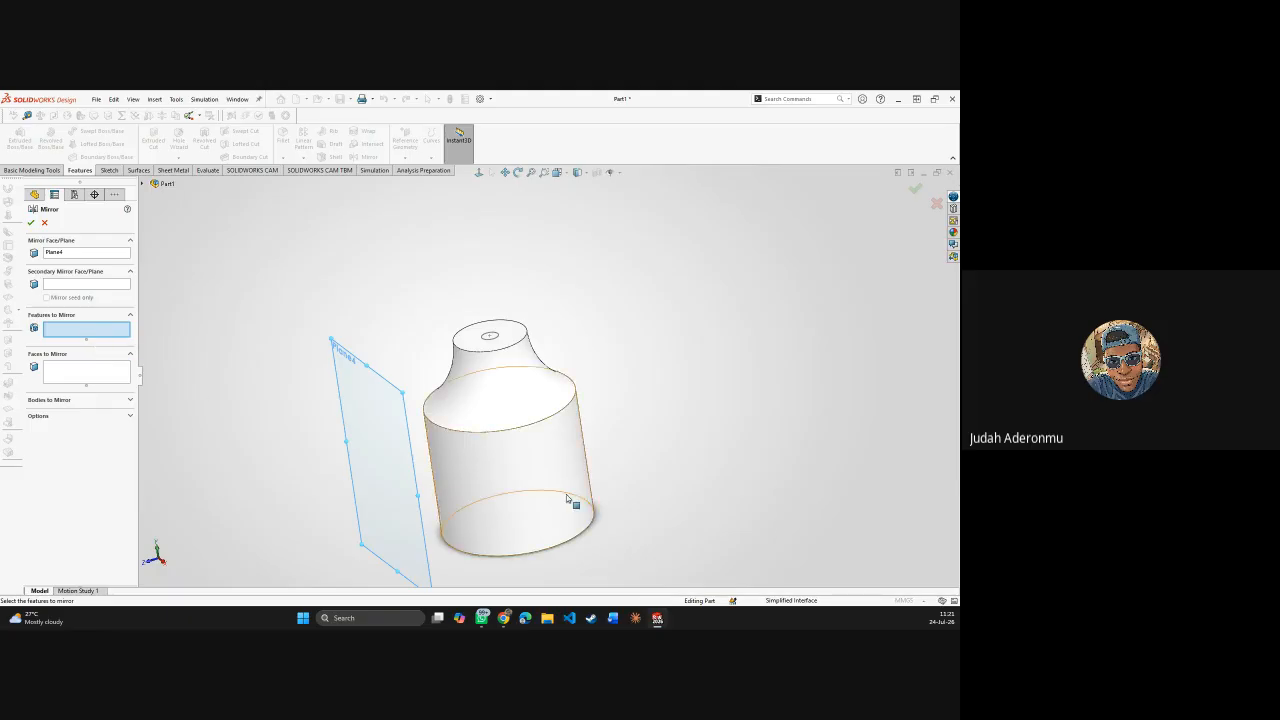
middle_click_drag(571, 503, 554, 449)
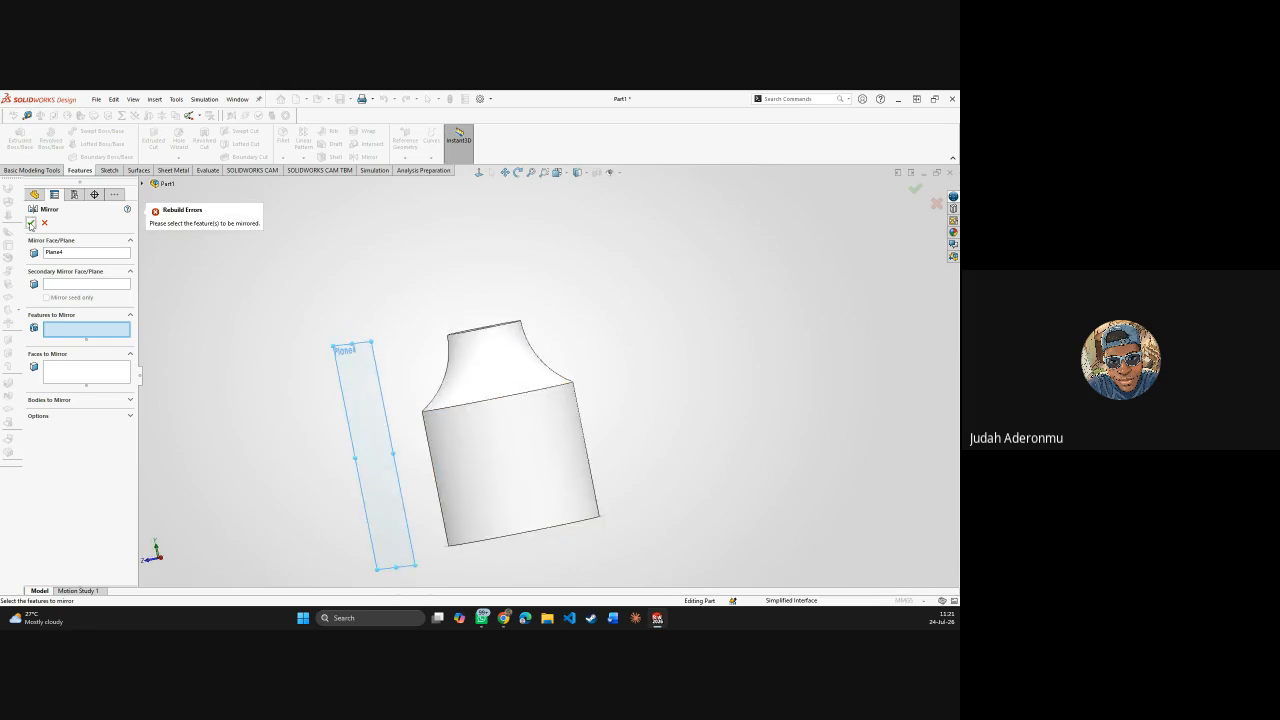
left_click(45, 222)
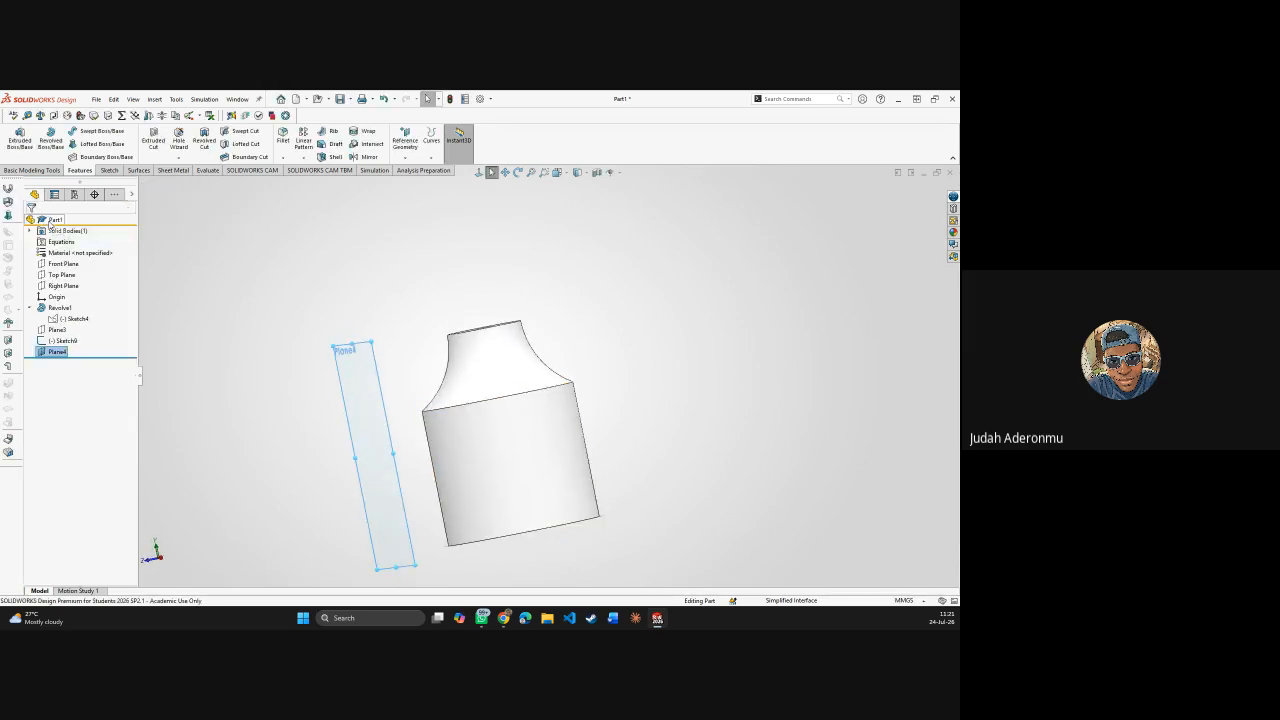
- Cut the small circle sketch on the bottle's top face as a blind Extruded Cut 10 mm deep
right_click(53, 342)
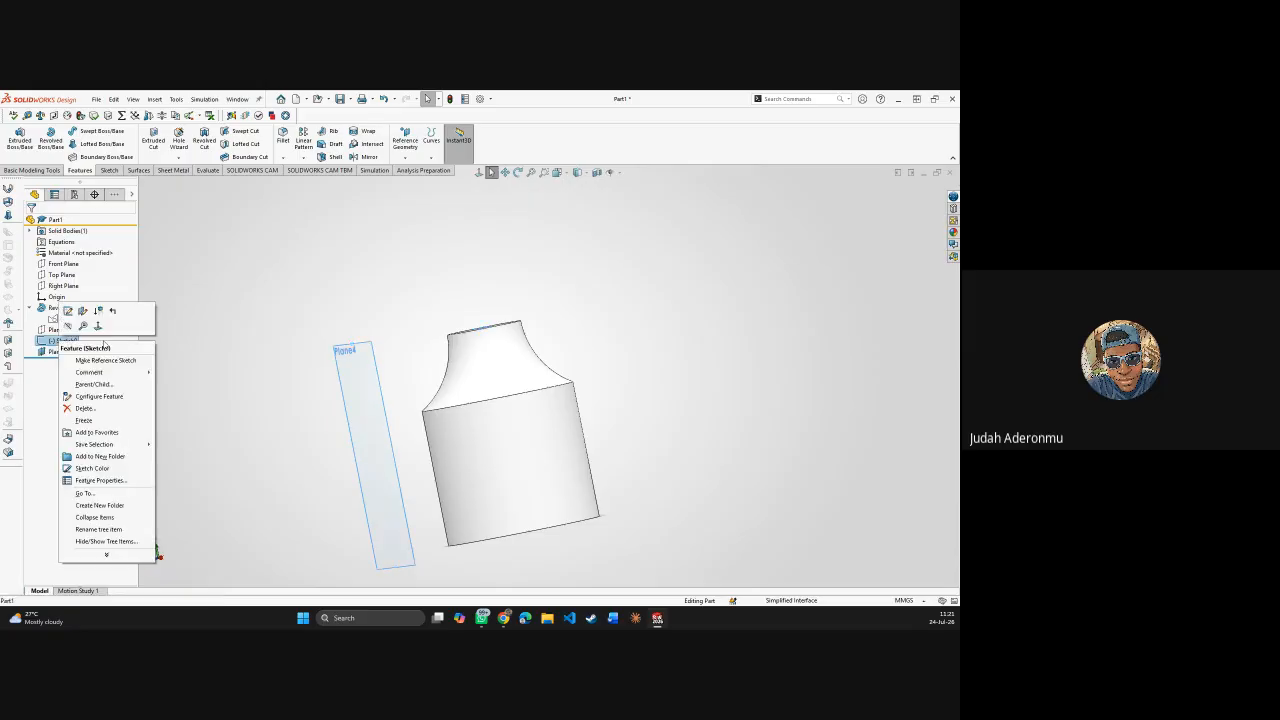
left_click(296, 317)
left_click(71, 342)
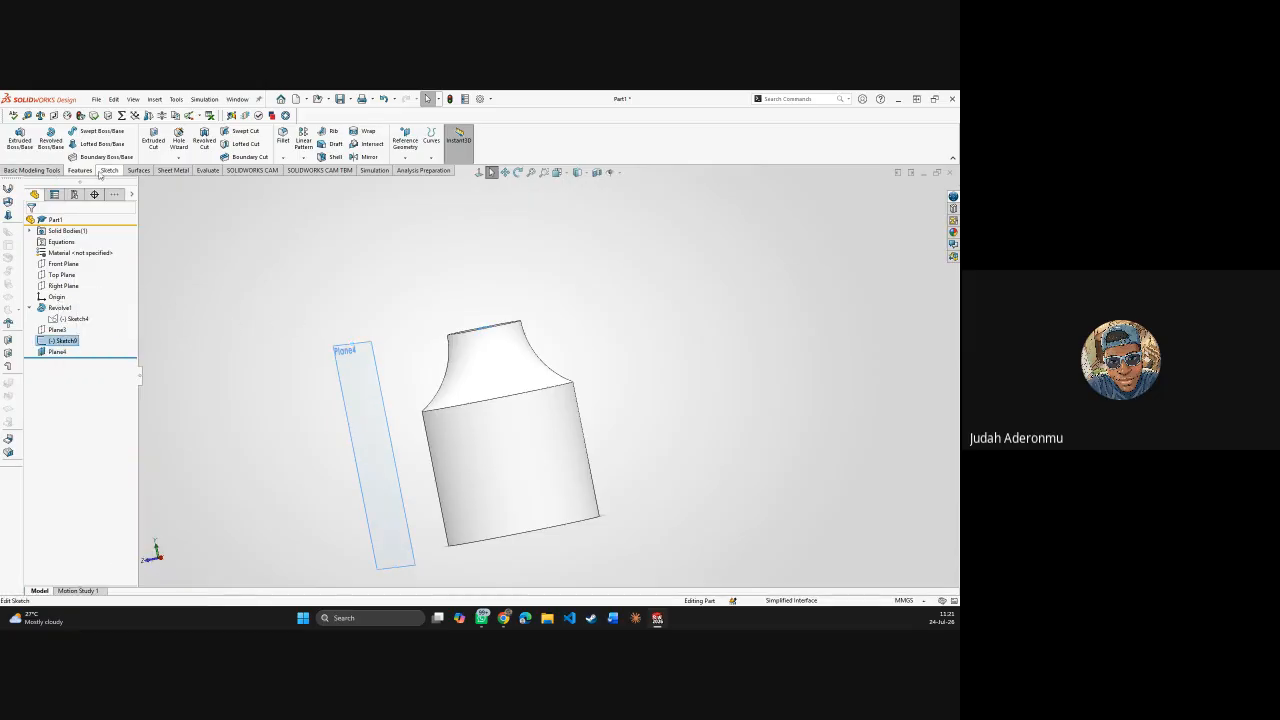
left_click(153, 140)
mouse_move(563, 260)
middle_mouse_down()
mouse_move(587, 356)
mouse_move(569, 309)
middle_mouse_up()
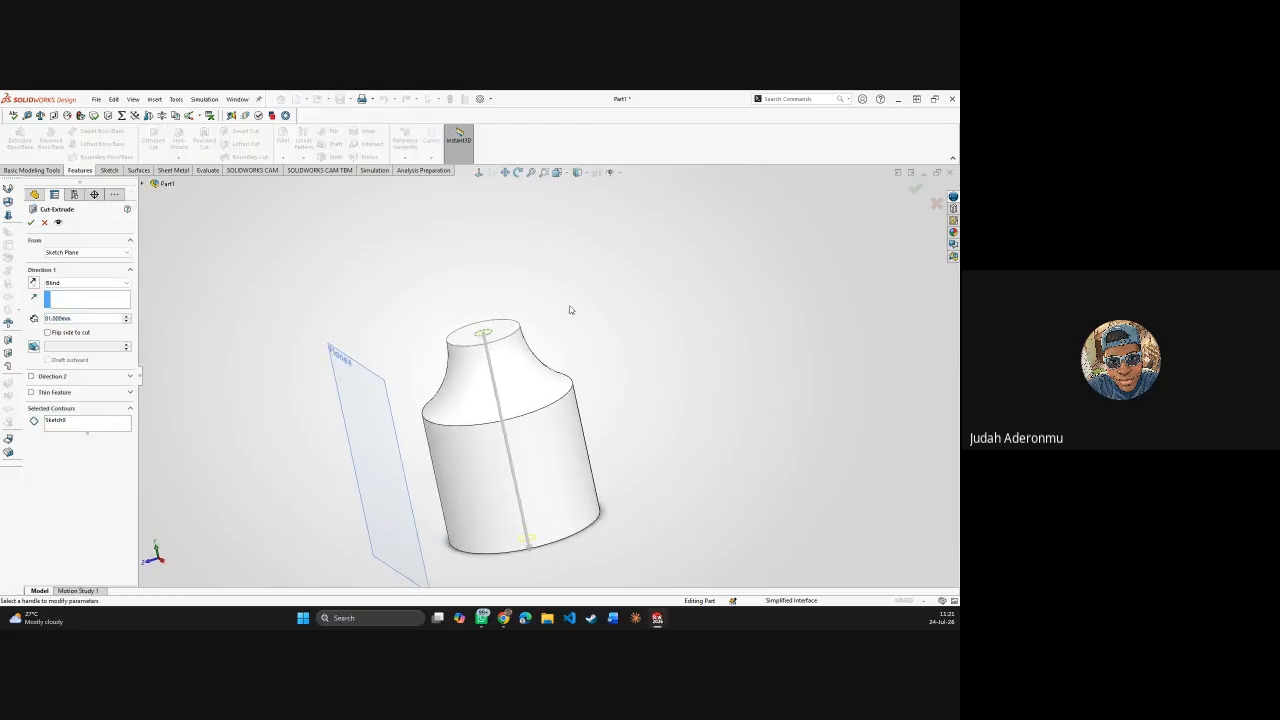
double_click(84, 318)
type("10")
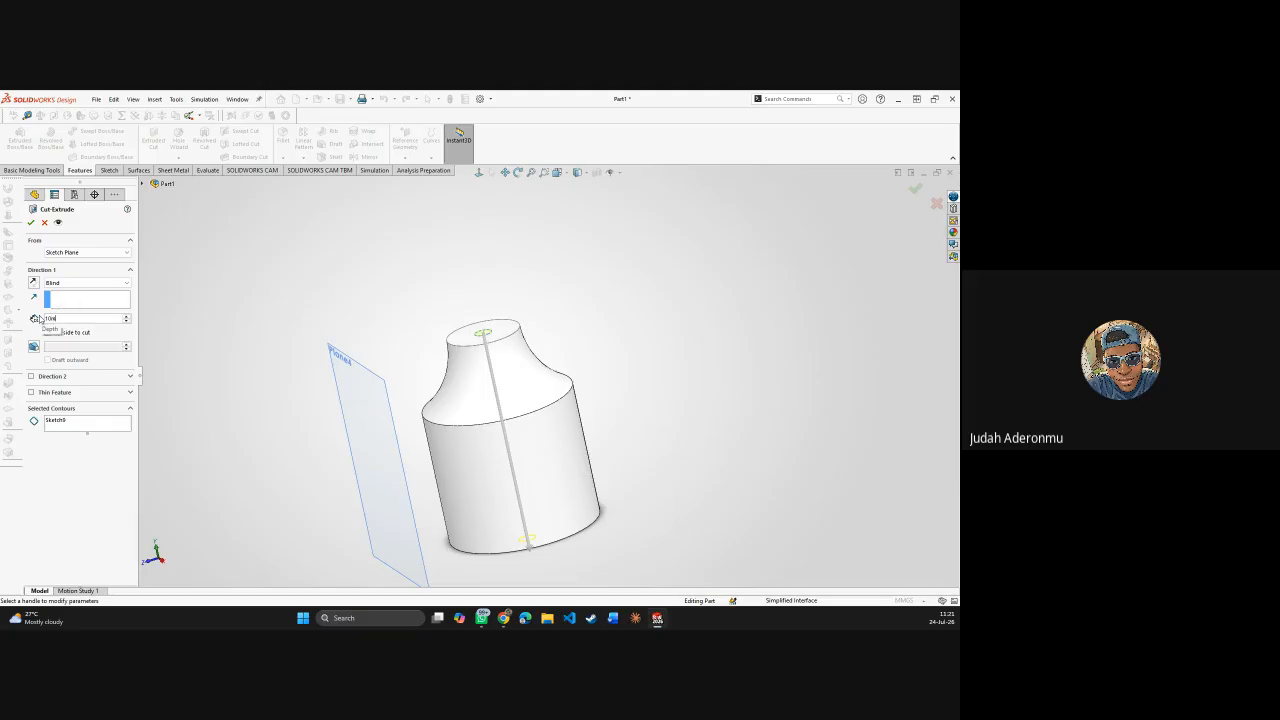
key("Return")
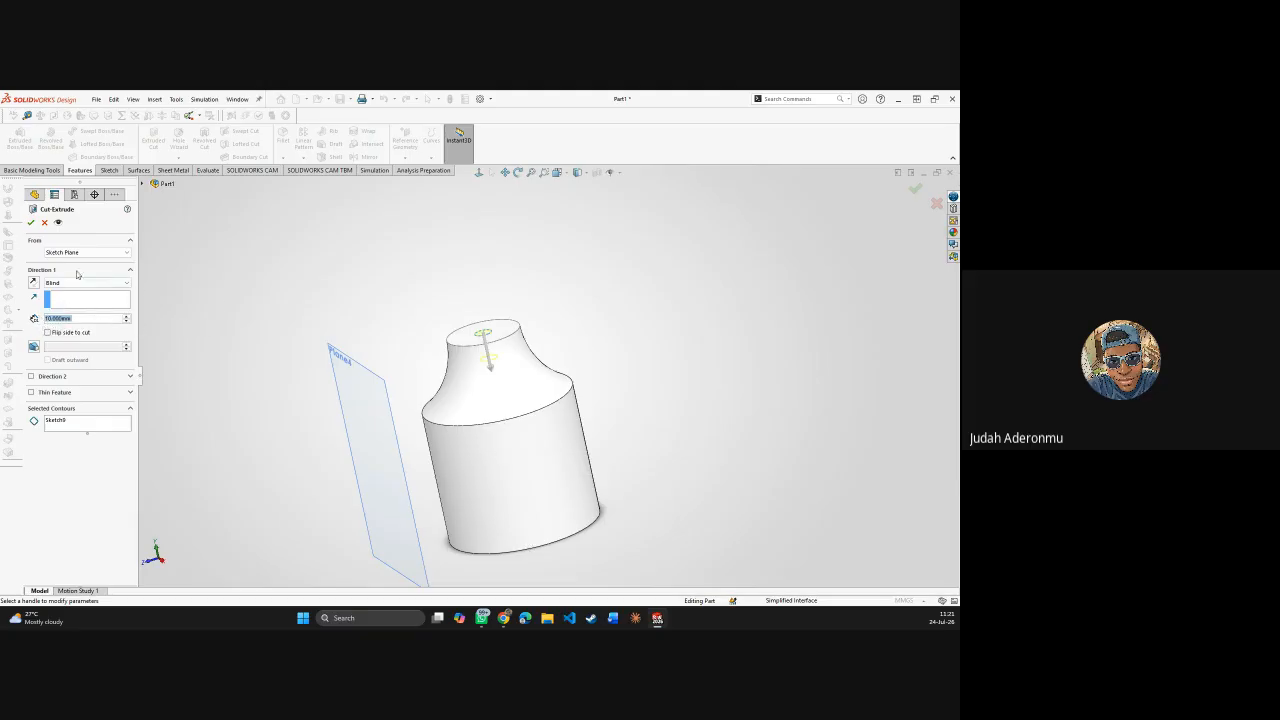
left_click(30, 222)
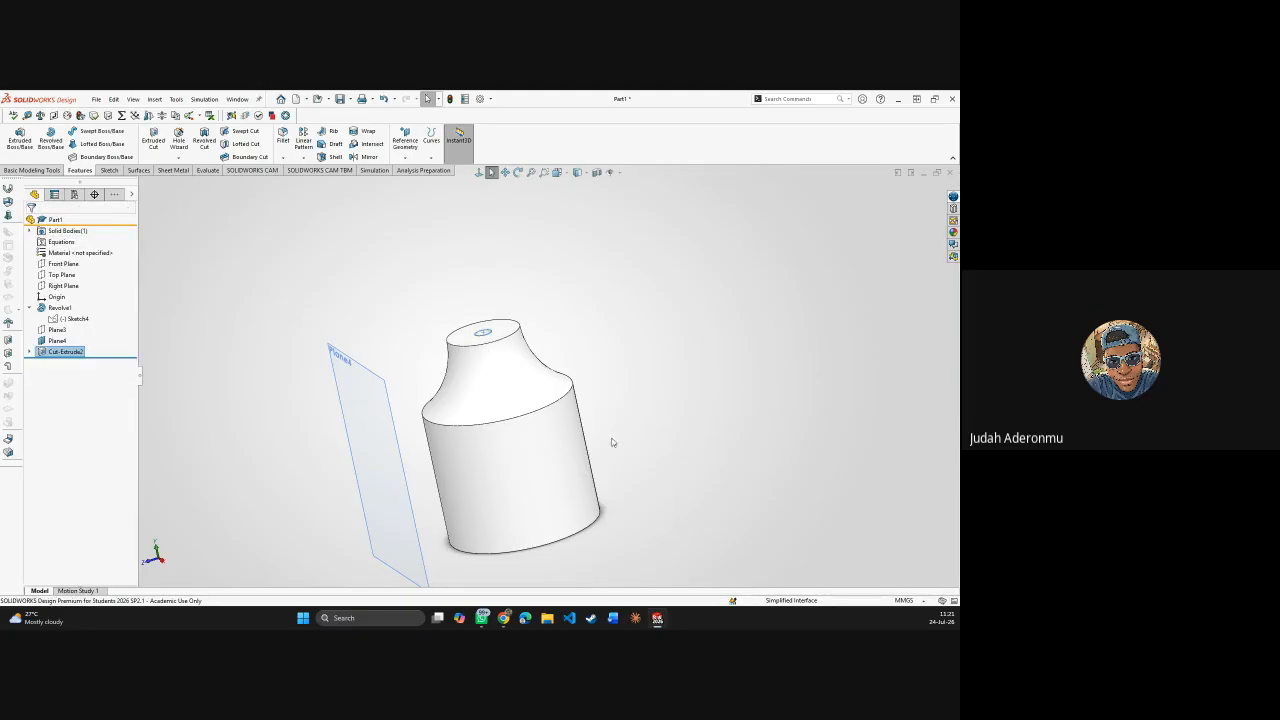
- Apply a planar Section View through the Front Plane to expose the hole inside the bottle's neck
middle_click_drag(660, 353, 660, 320)
left_click(597, 172)
middle_click_drag(552, 337, 600, 217)
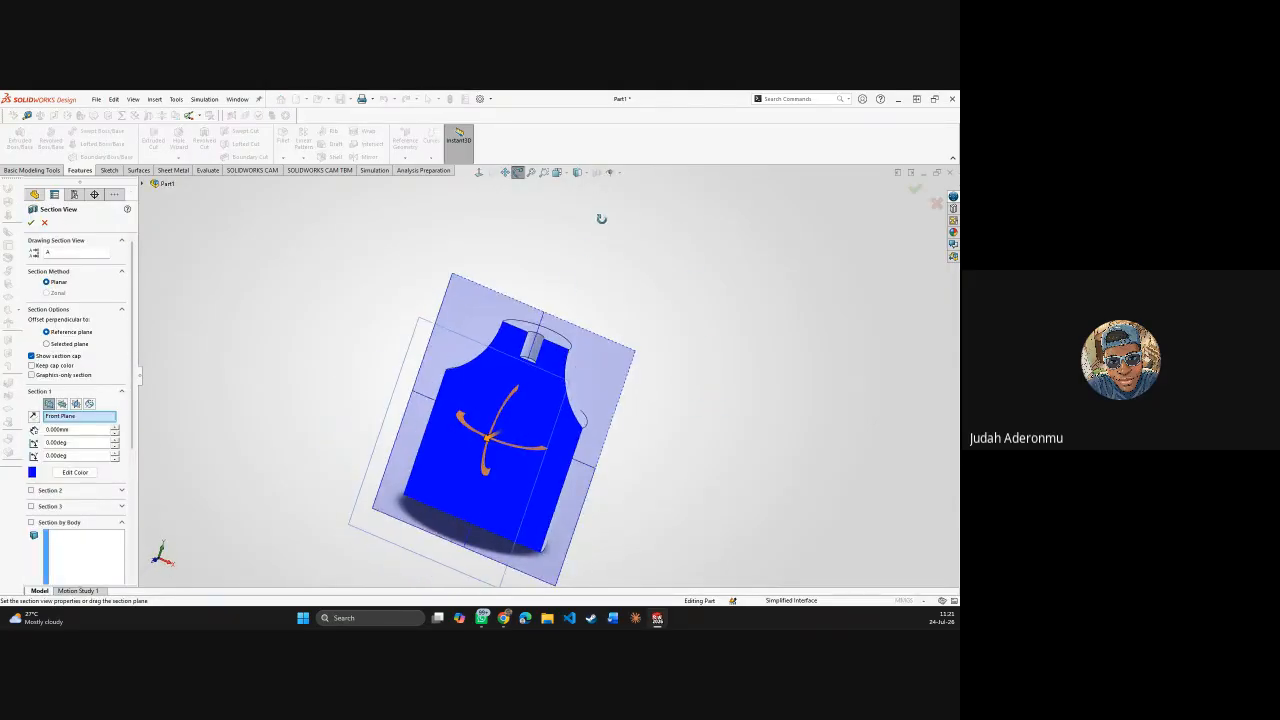
left_click(917, 191)
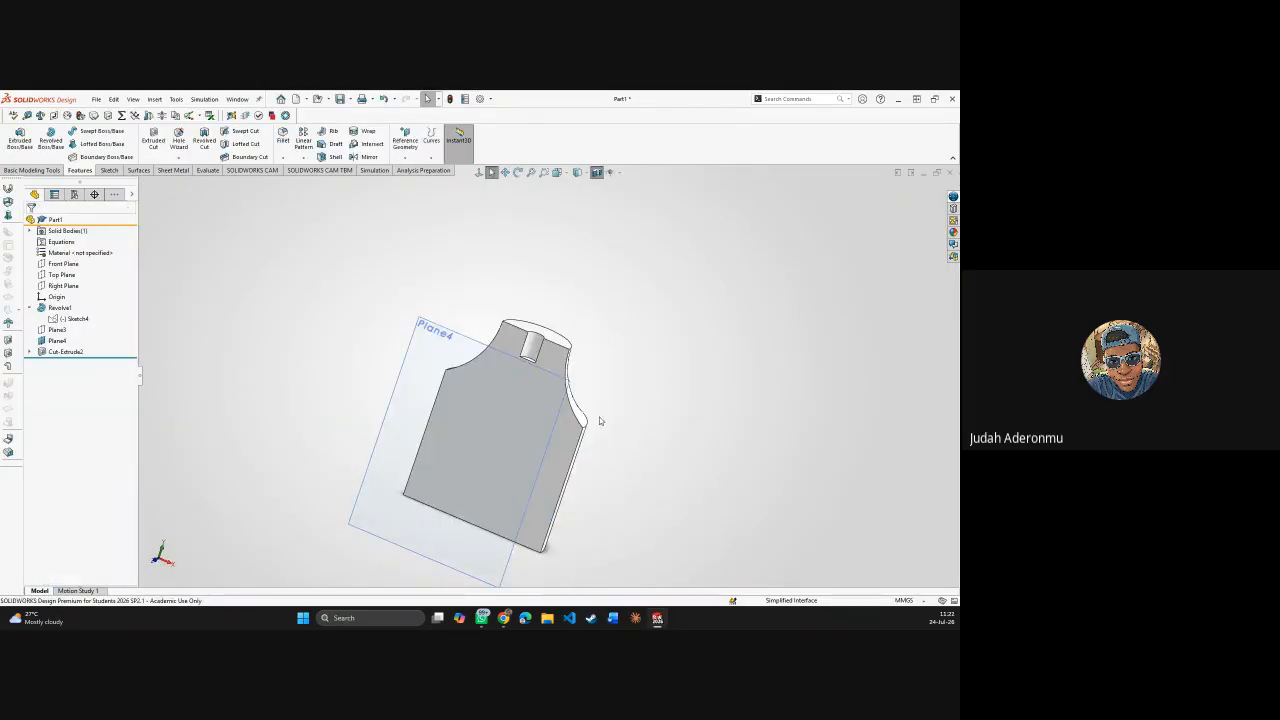
middle_click_drag(636, 452, 545, 405)
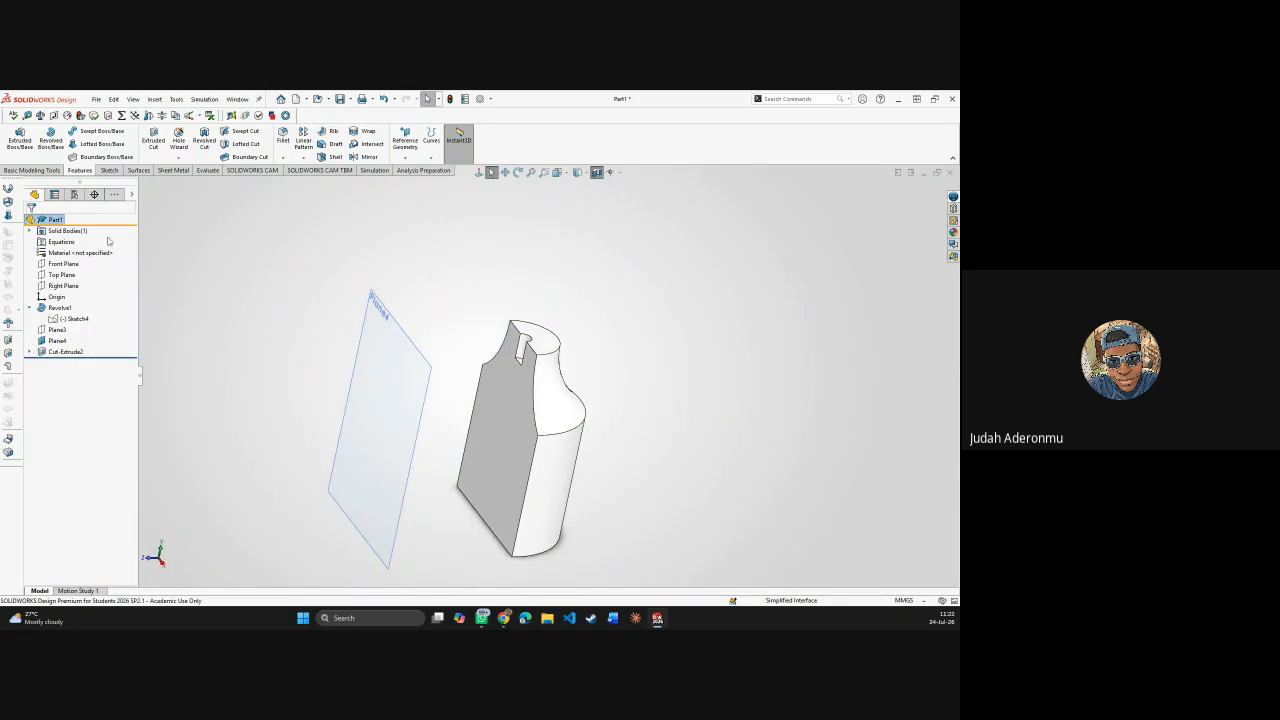
- Try to create a reference plane from the Top Plane alone, with the Mid Plane constraint and with the Parallel constraint
left_click(61, 276)
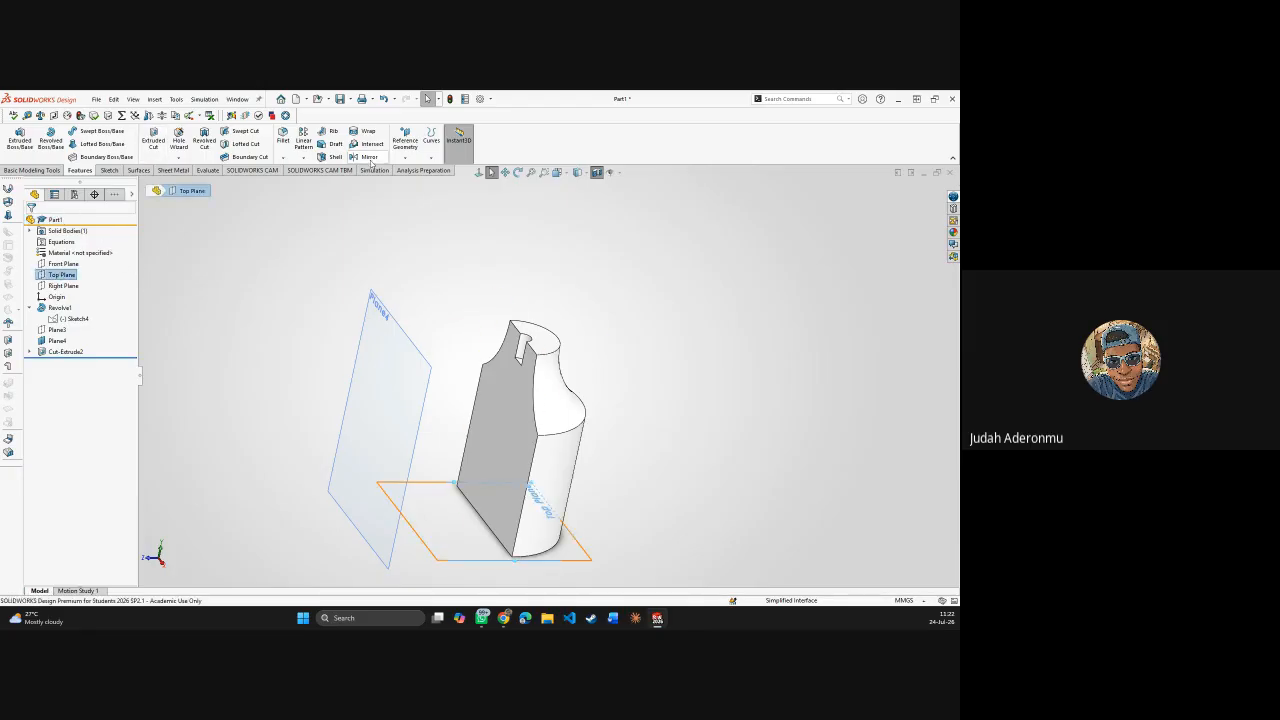
left_click(405, 140)
left_click(410, 165)
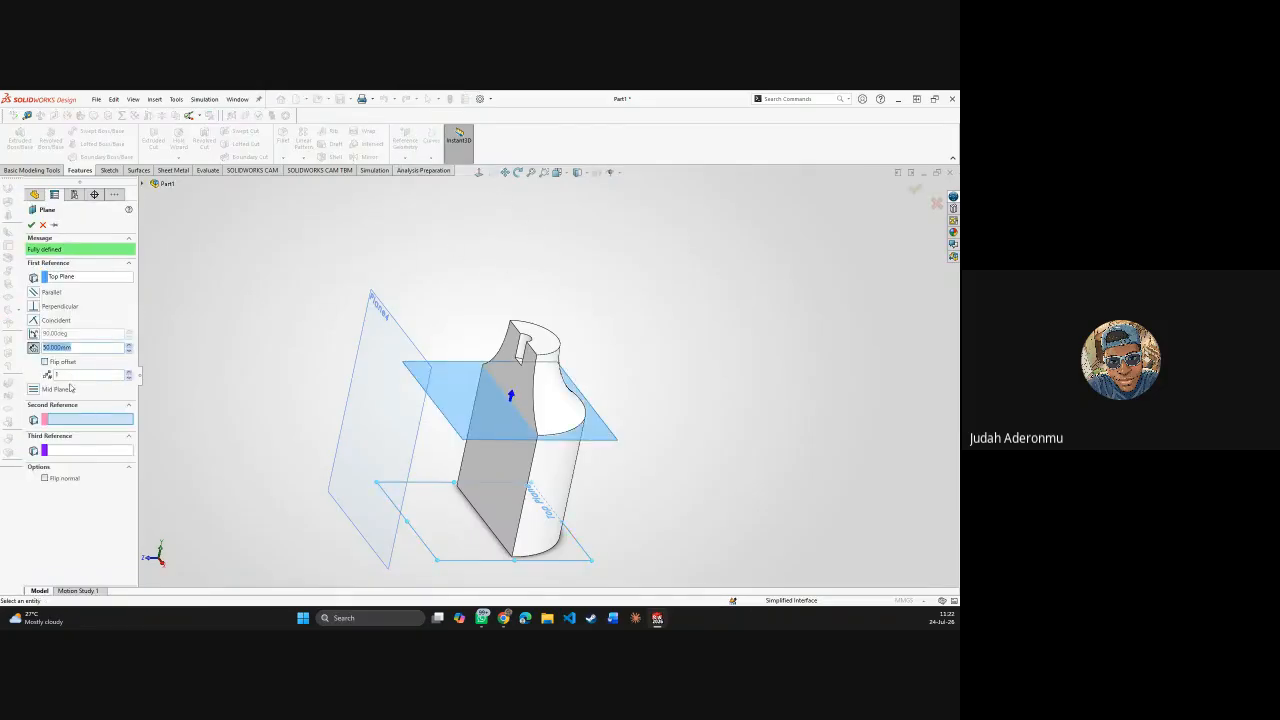
left_click(73, 423)
left_click(33, 390)
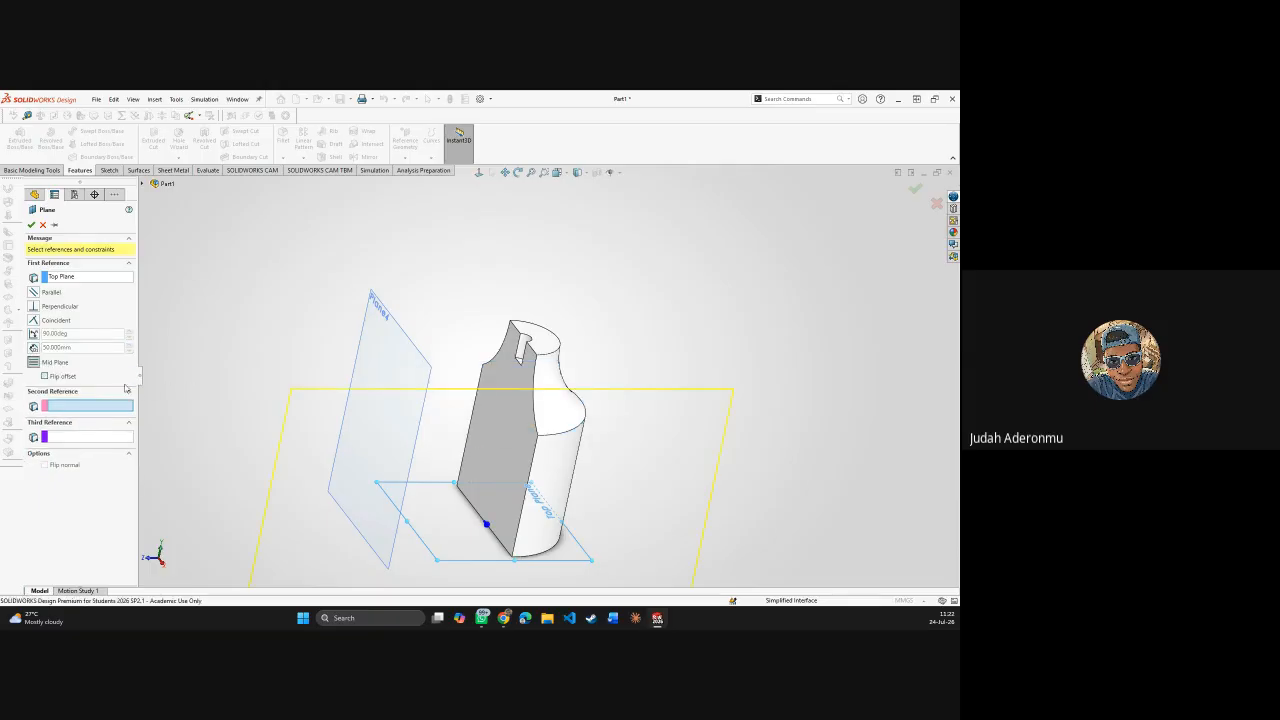
middle_click_drag(460, 423, 500, 490)
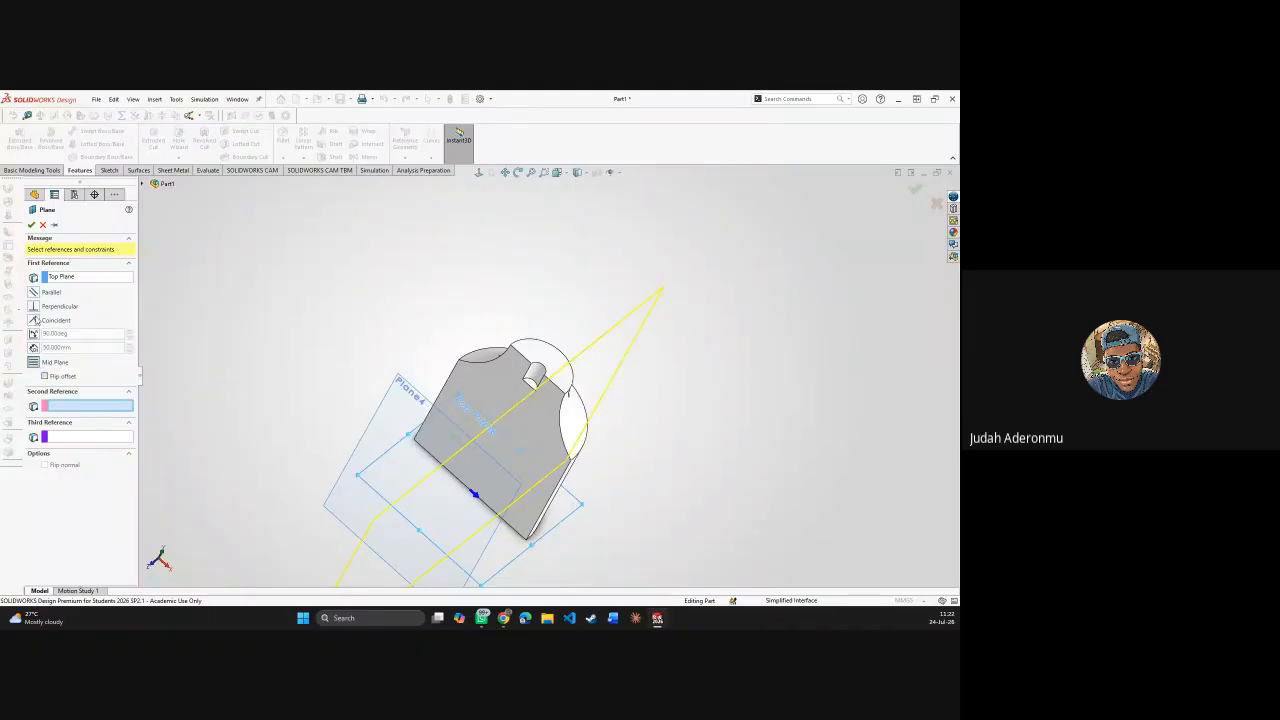
left_click(35, 294)
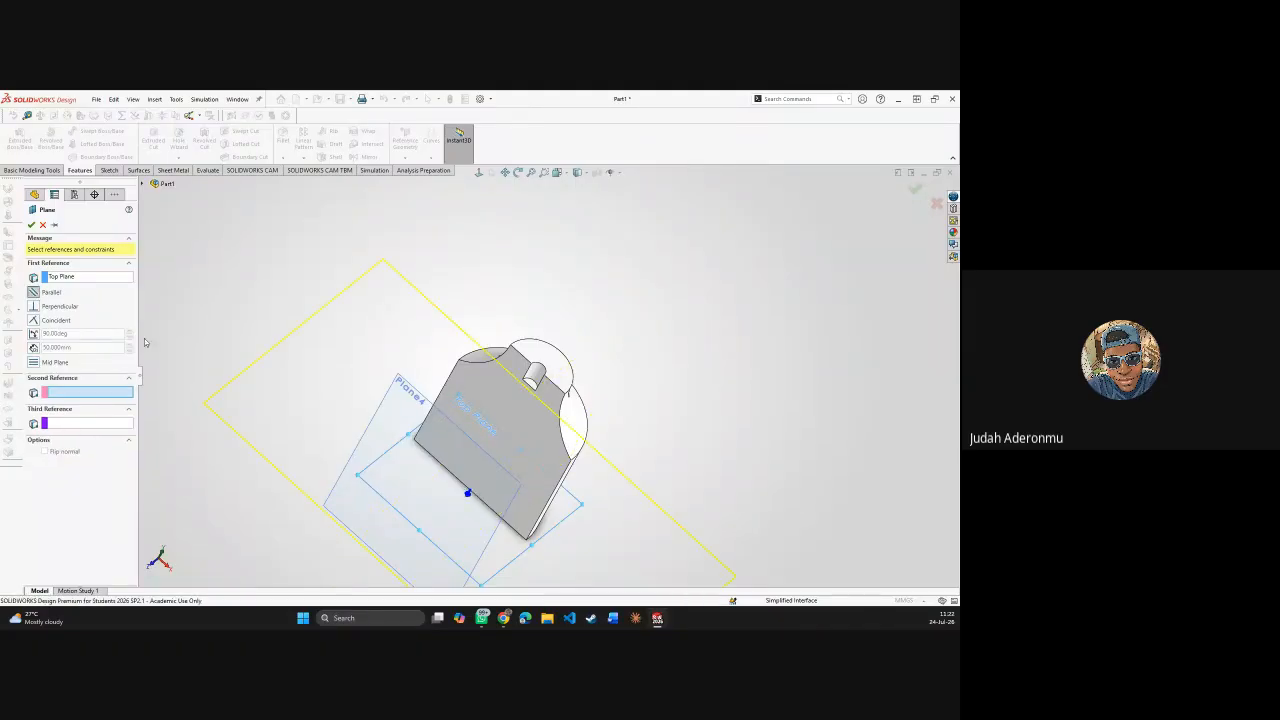
middle_click_drag(148, 343, 165, 270)
scroll(353, 331, "up", 3)
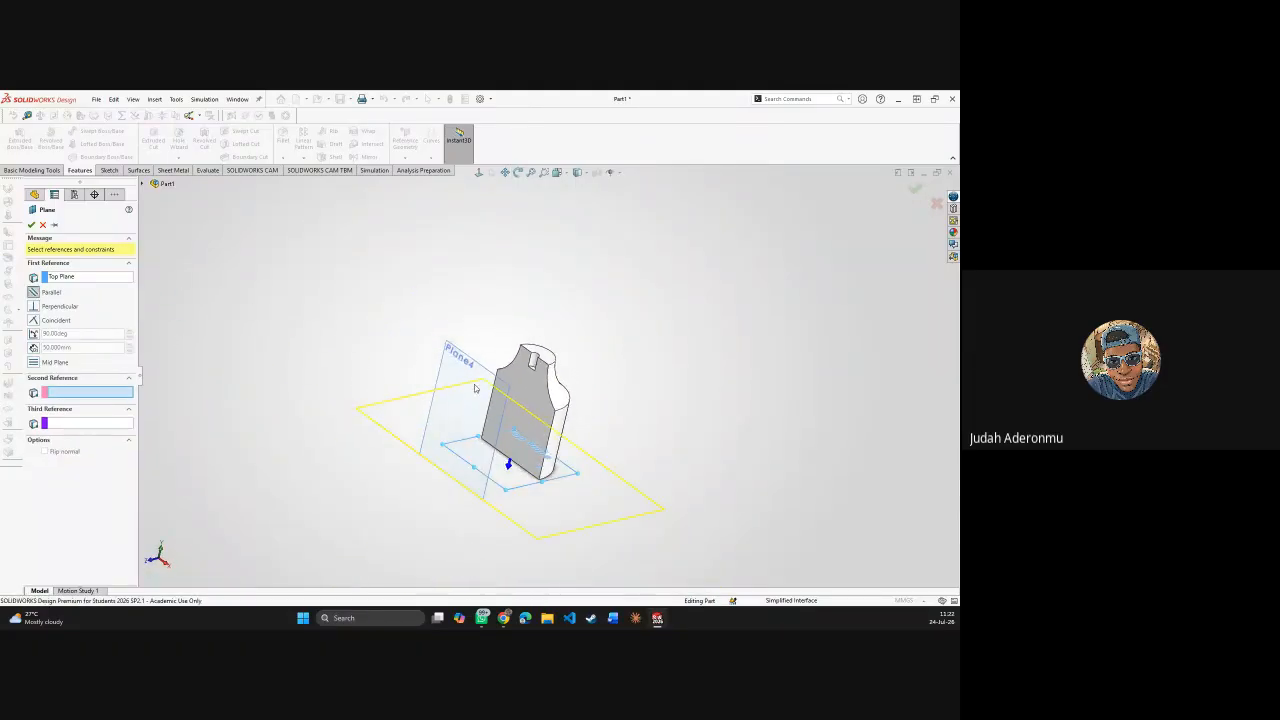
middle_click_drag(474, 384, 408, 350)
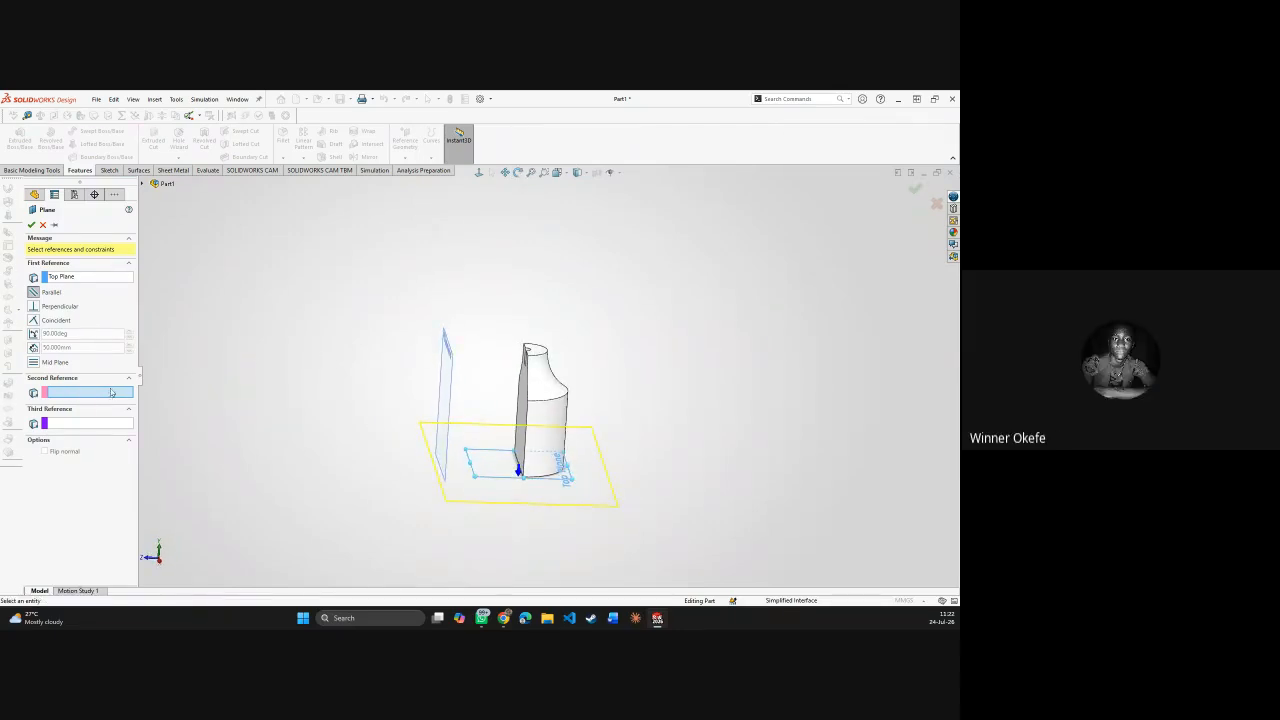
left_click(31, 225)
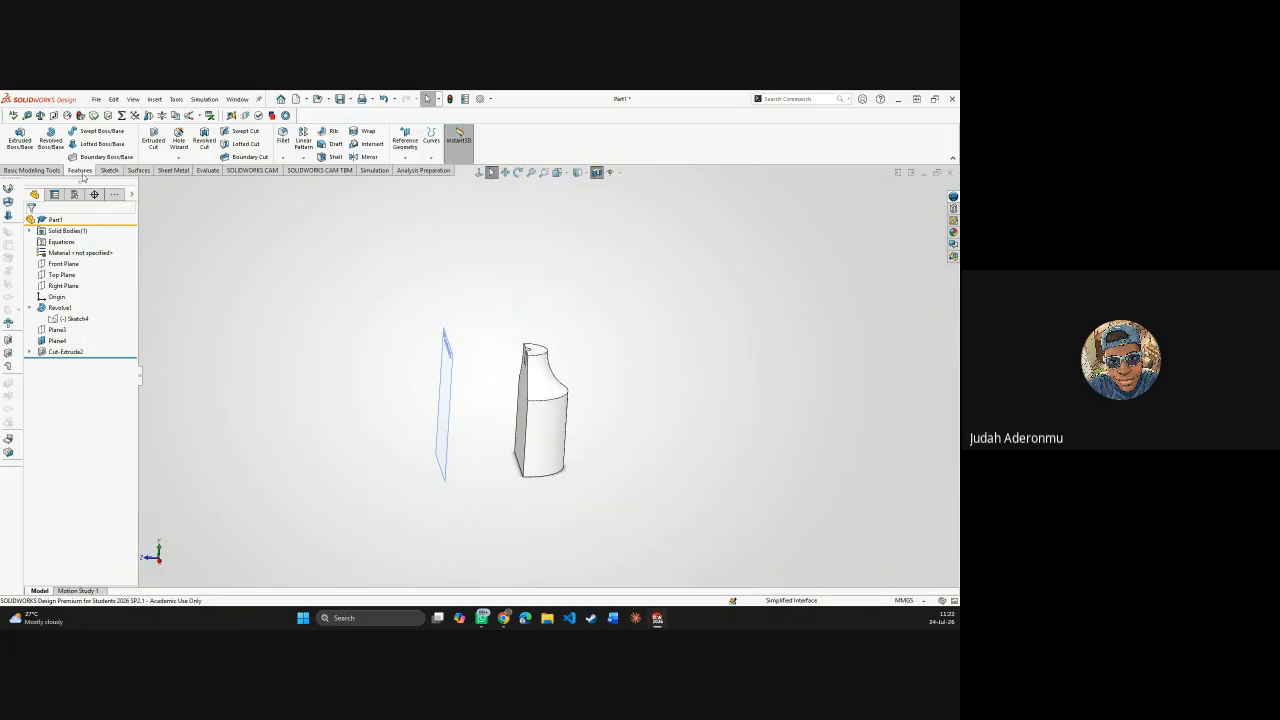
- Try to define a reference plane parallel to the Top Plane with the bottle's flat top face as second reference
left_click(57, 275)
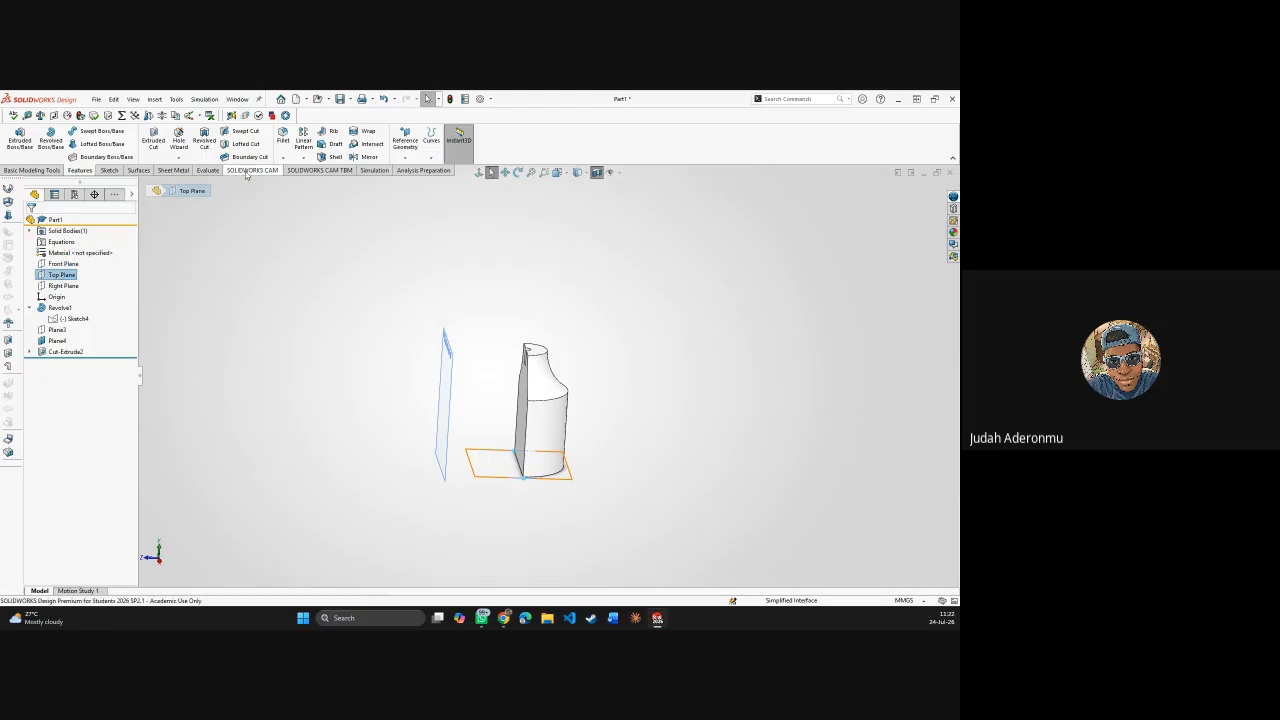
left_click(405, 159)
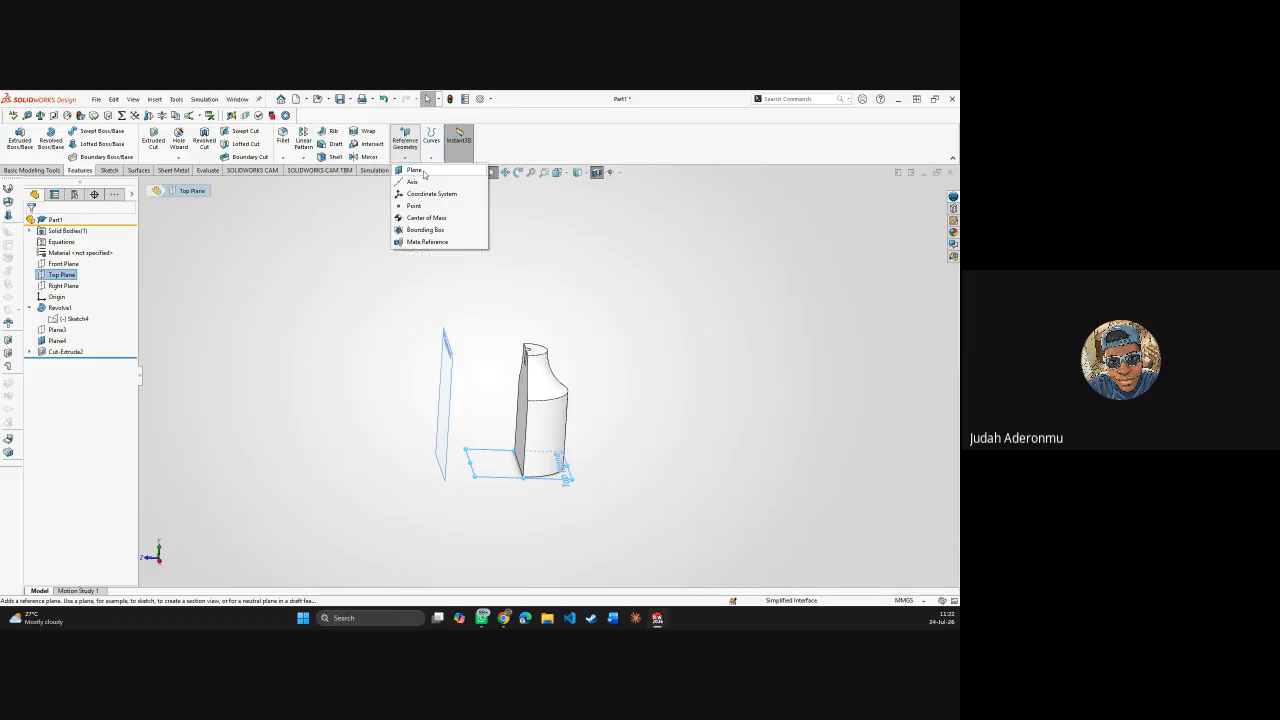
left_click(415, 170)
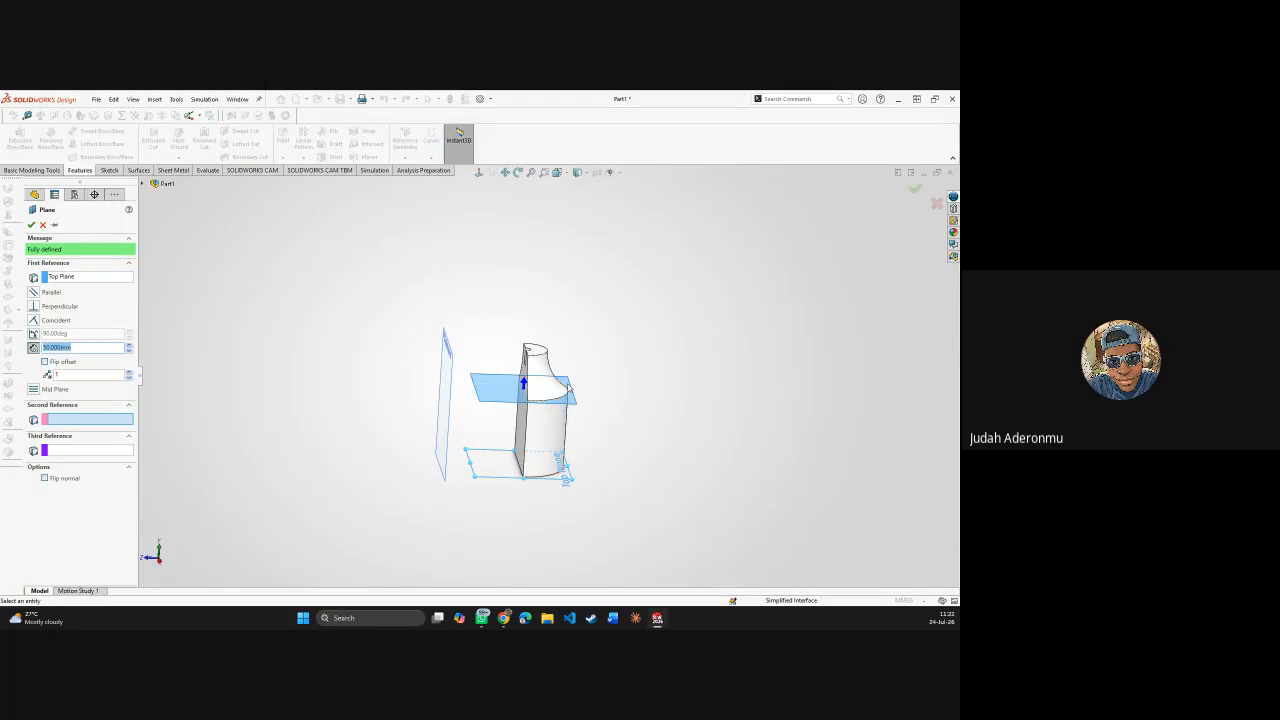
middle_click_drag(569, 387, 591, 396)
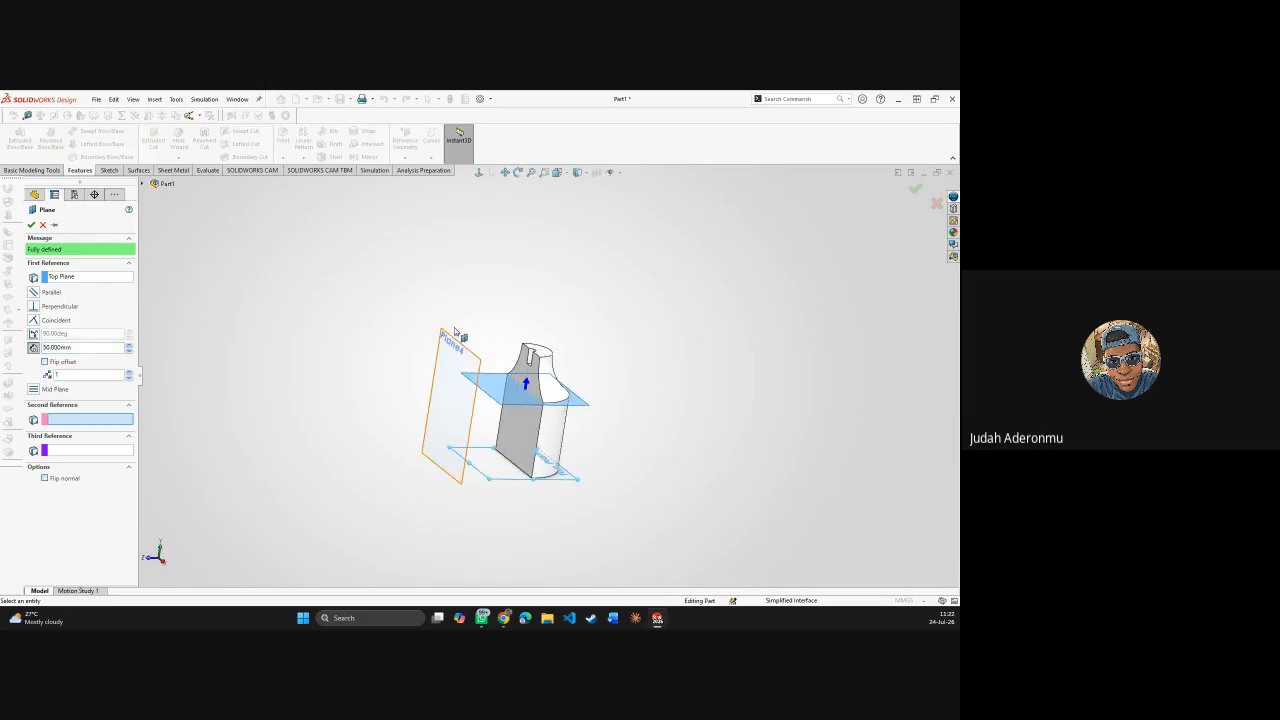
left_click(34, 292)
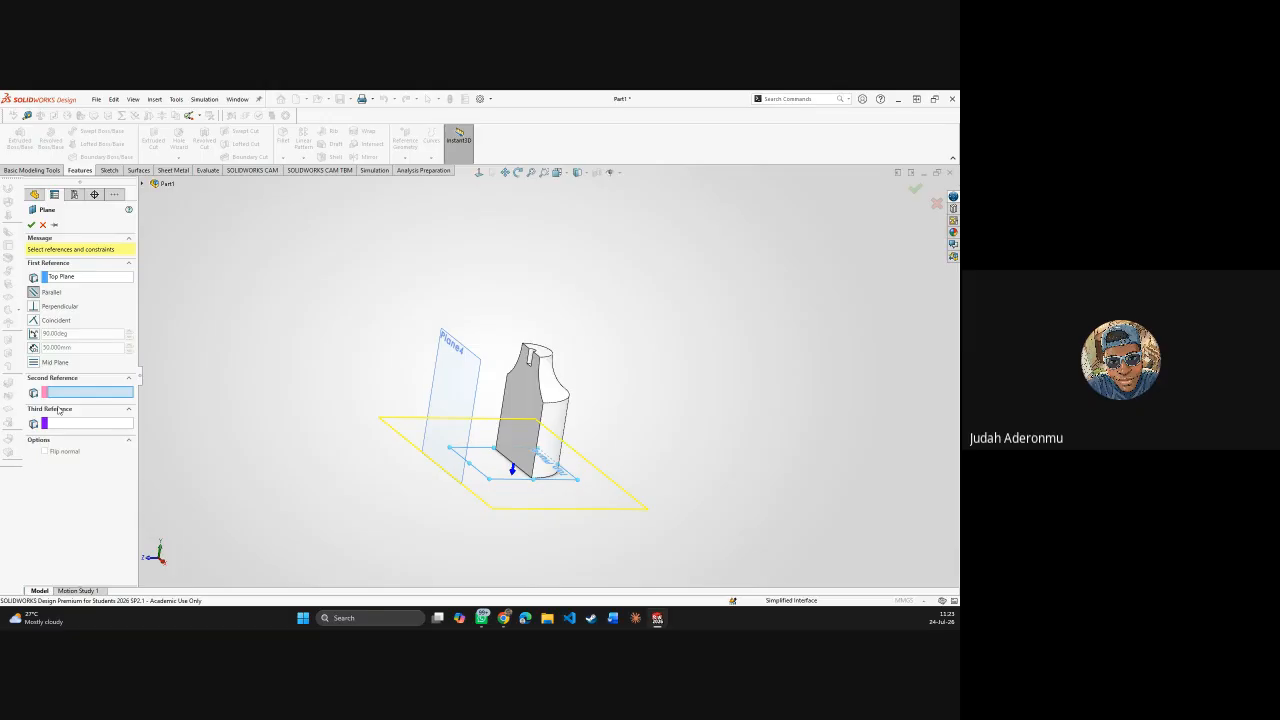
left_click(546, 356)
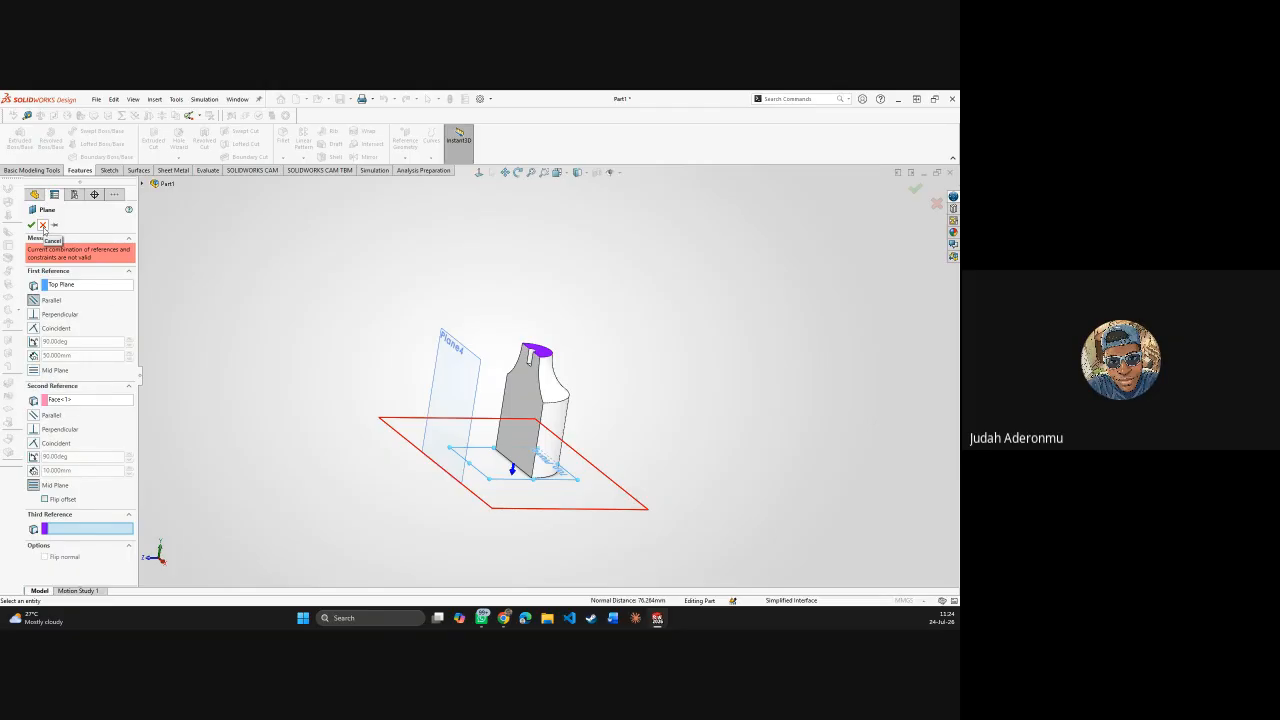
left_click(43, 226)
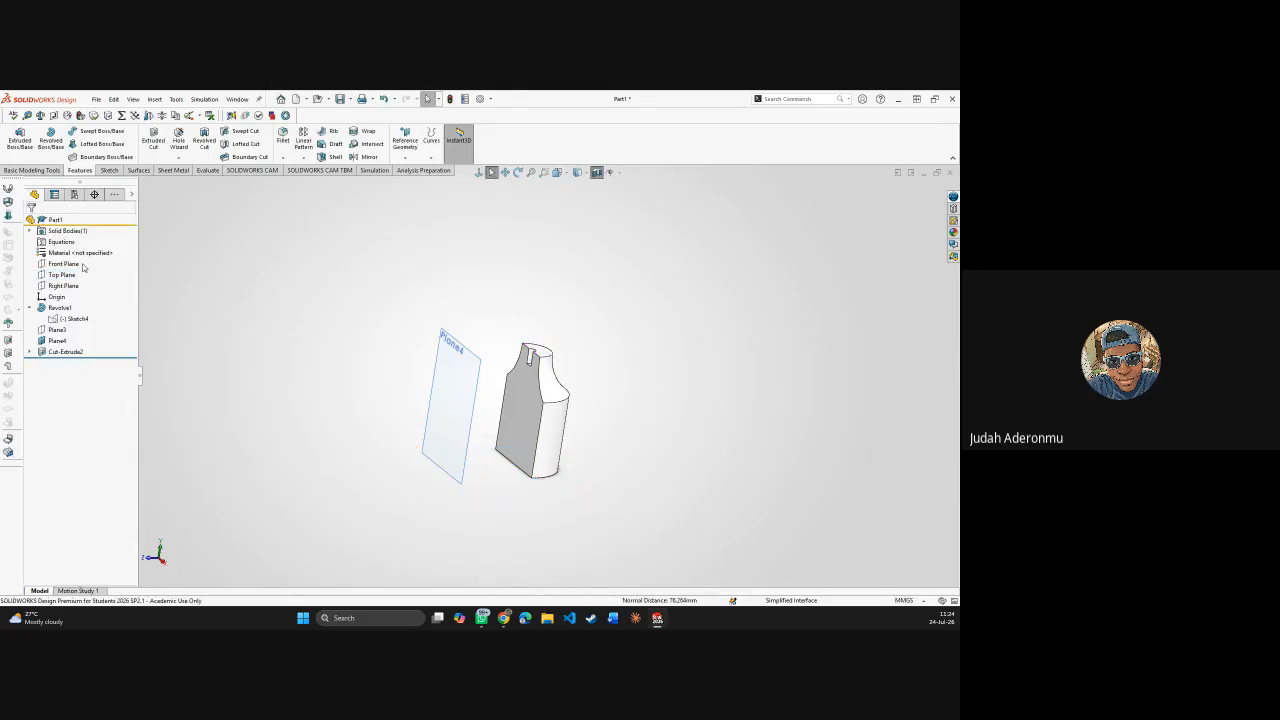
- Preview a reference plane from the preselected Top Plane and bottle's top face, and cancel it
left_click(62, 275)
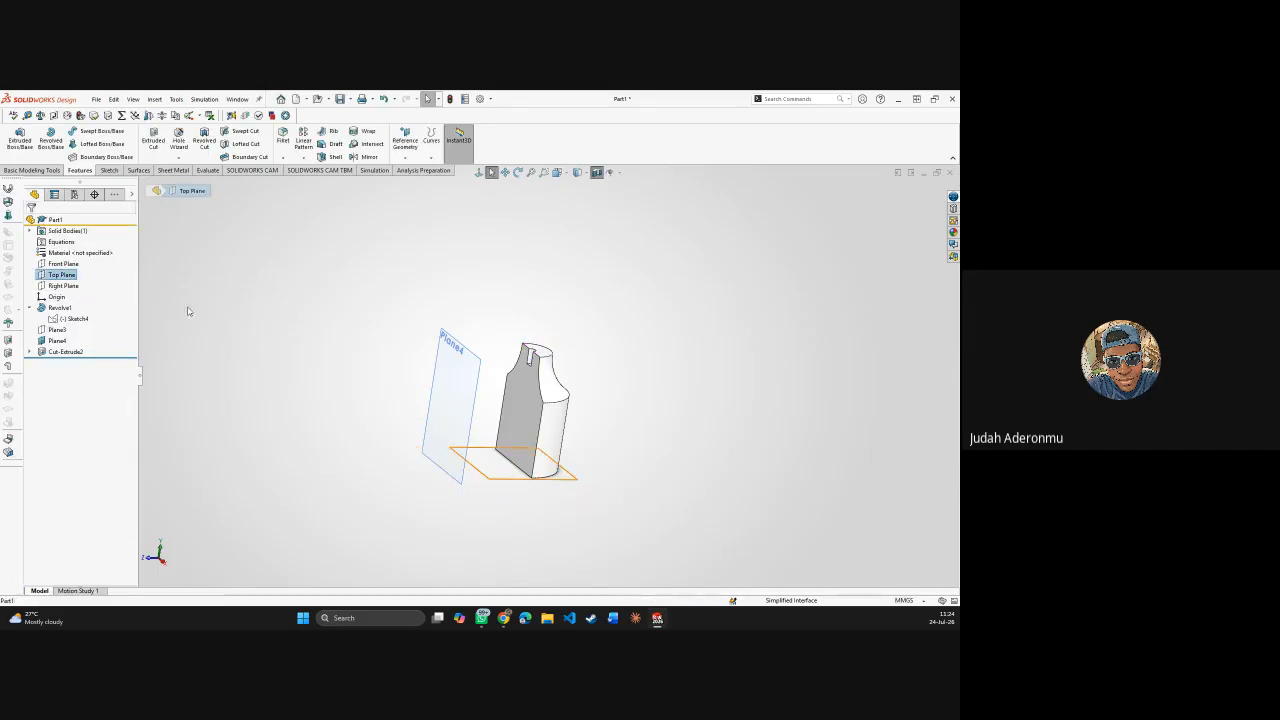
left_click(545, 352, "ctrl")
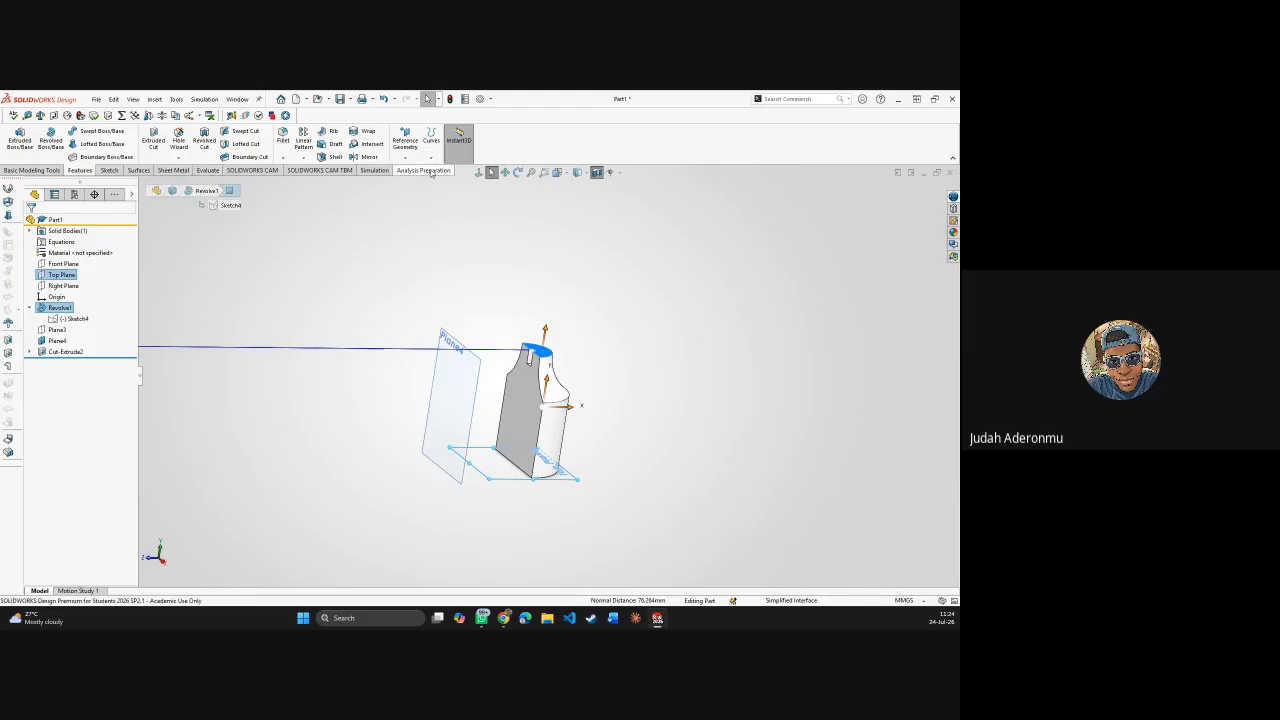
left_click(405, 155)
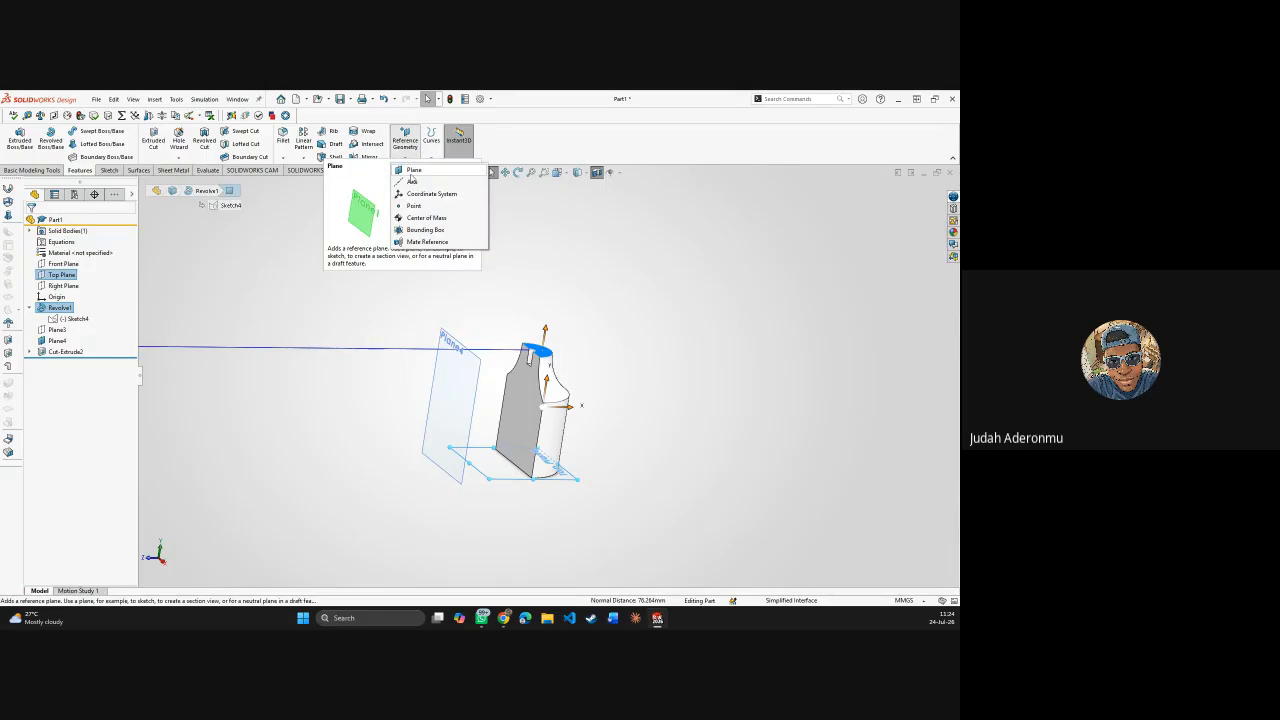
left_click(412, 172)
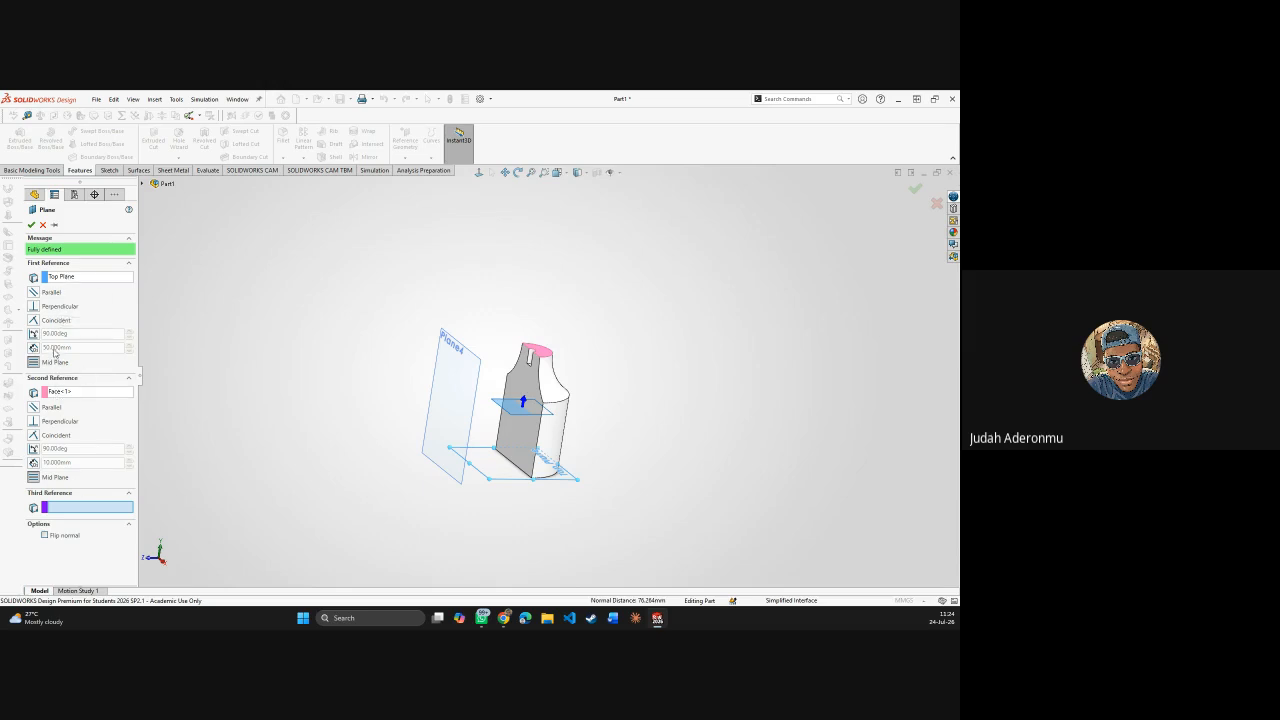
left_click(42, 224)
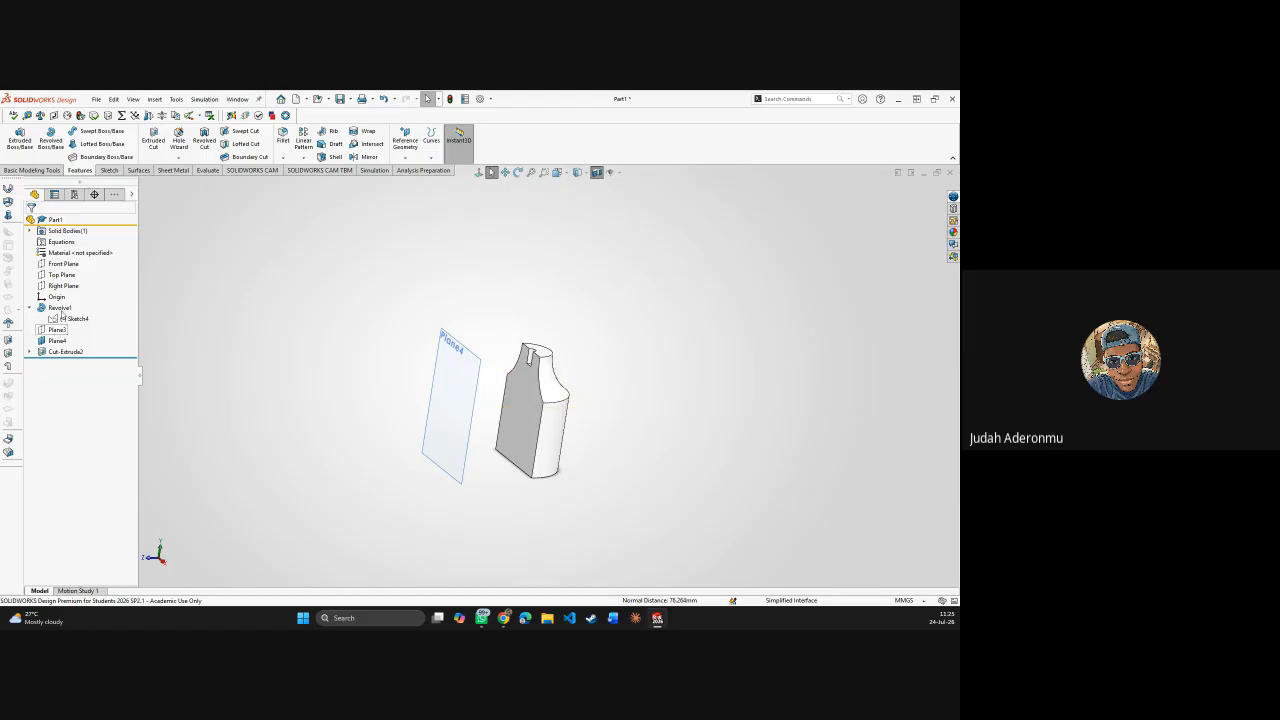
- Create a Mid Plane reference plane between the Top Plane and the bottle's flat top face
left_click(61, 274)
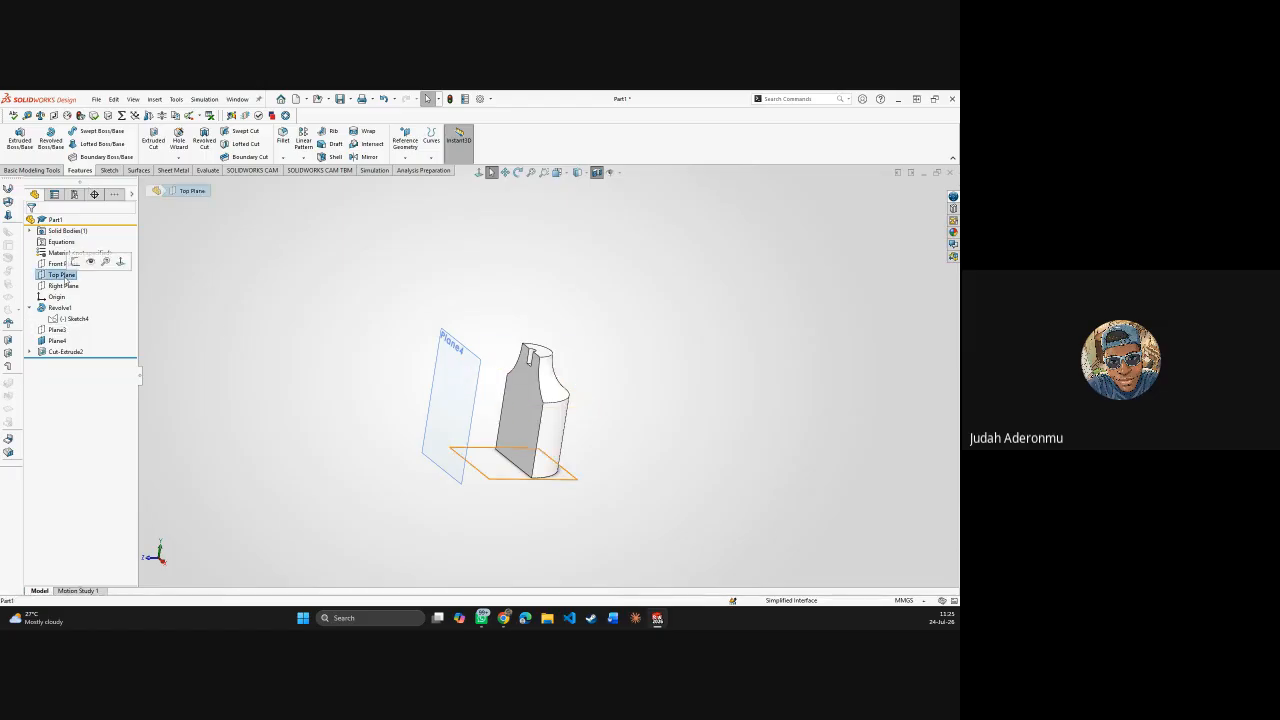
left_click(405, 158)
left_click(413, 172)
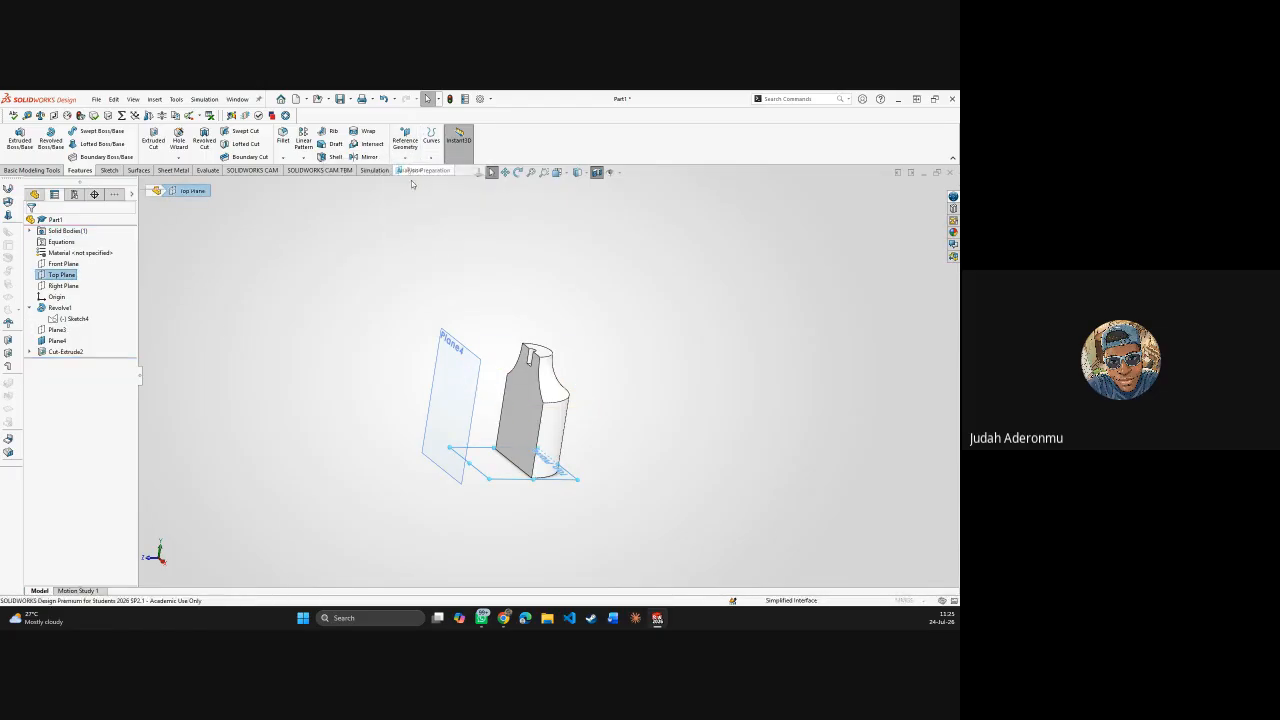
mouse_move(556, 356)
middle_mouse_down()
mouse_move(526, 267)
mouse_move(531, 353)
middle_mouse_up()
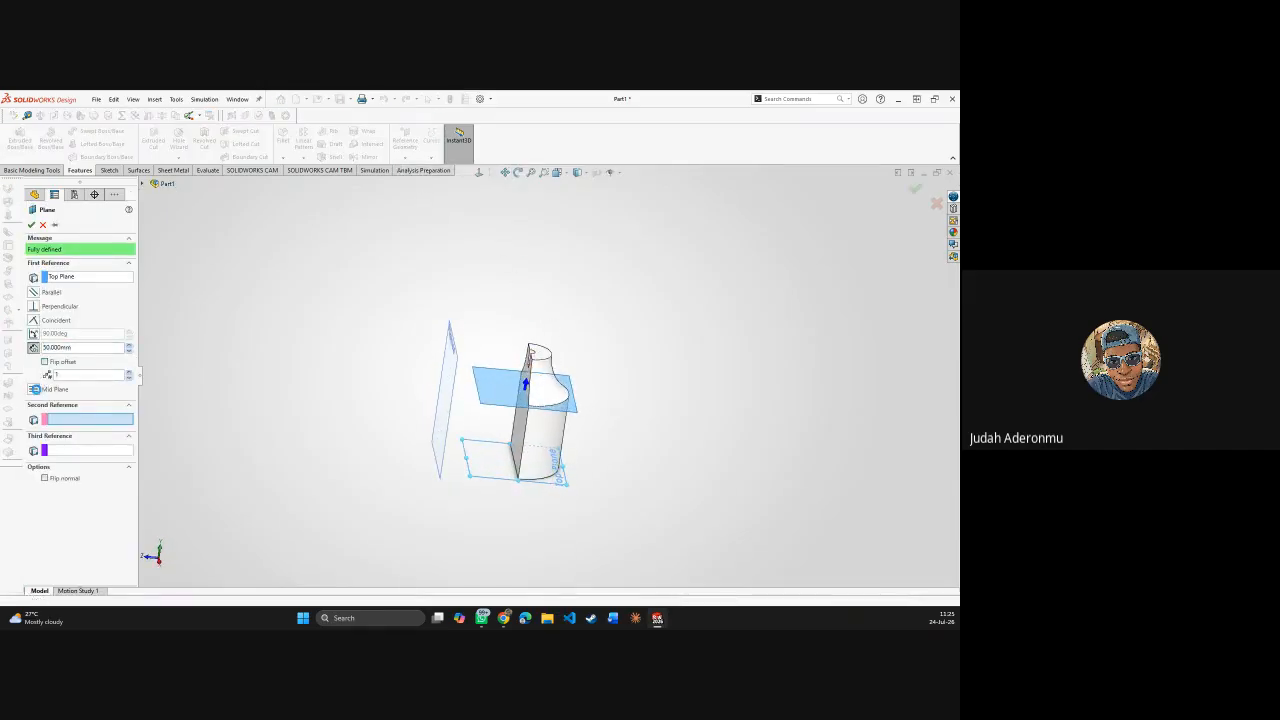
left_click(42, 389)
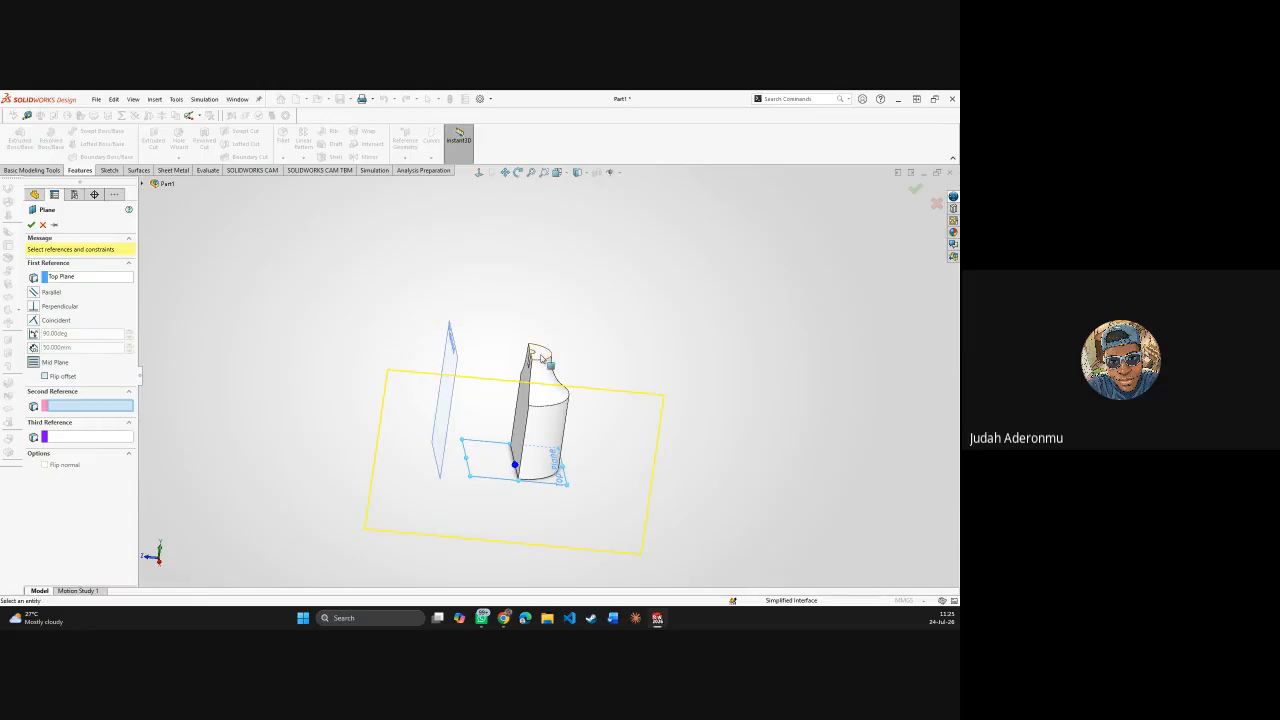
left_click(541, 356)
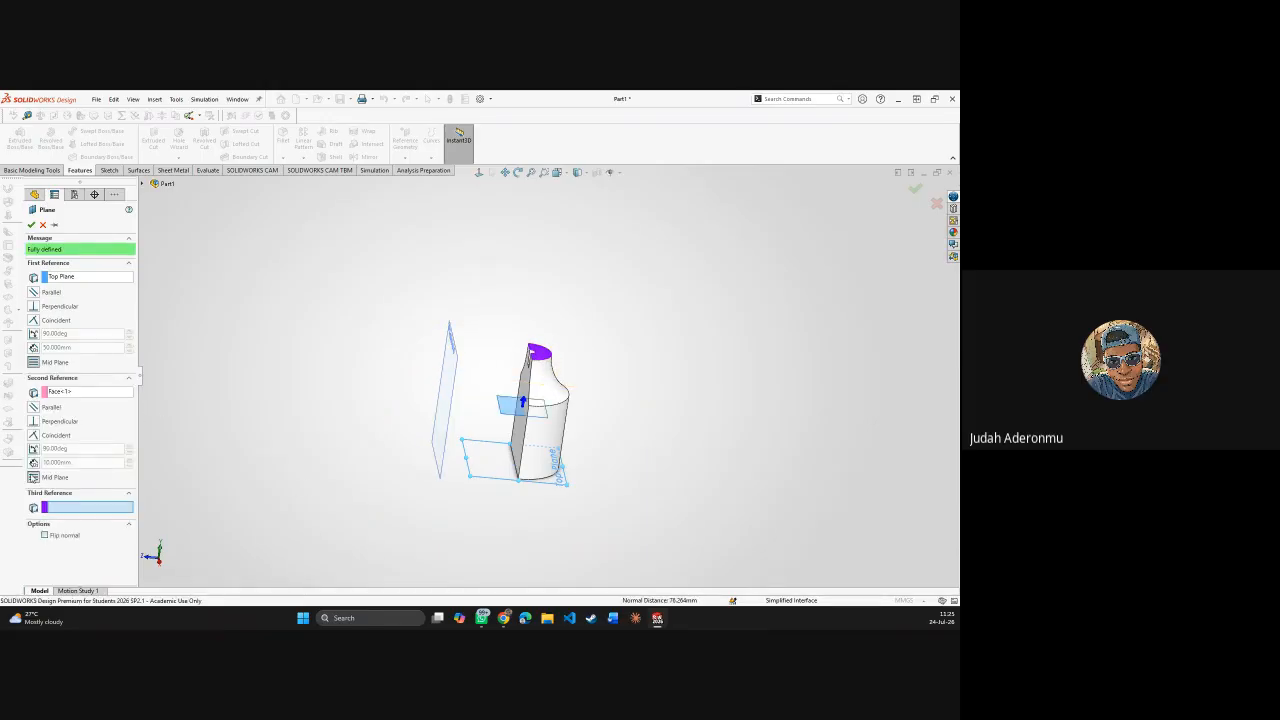
middle_click_drag(538, 416, 500, 402)
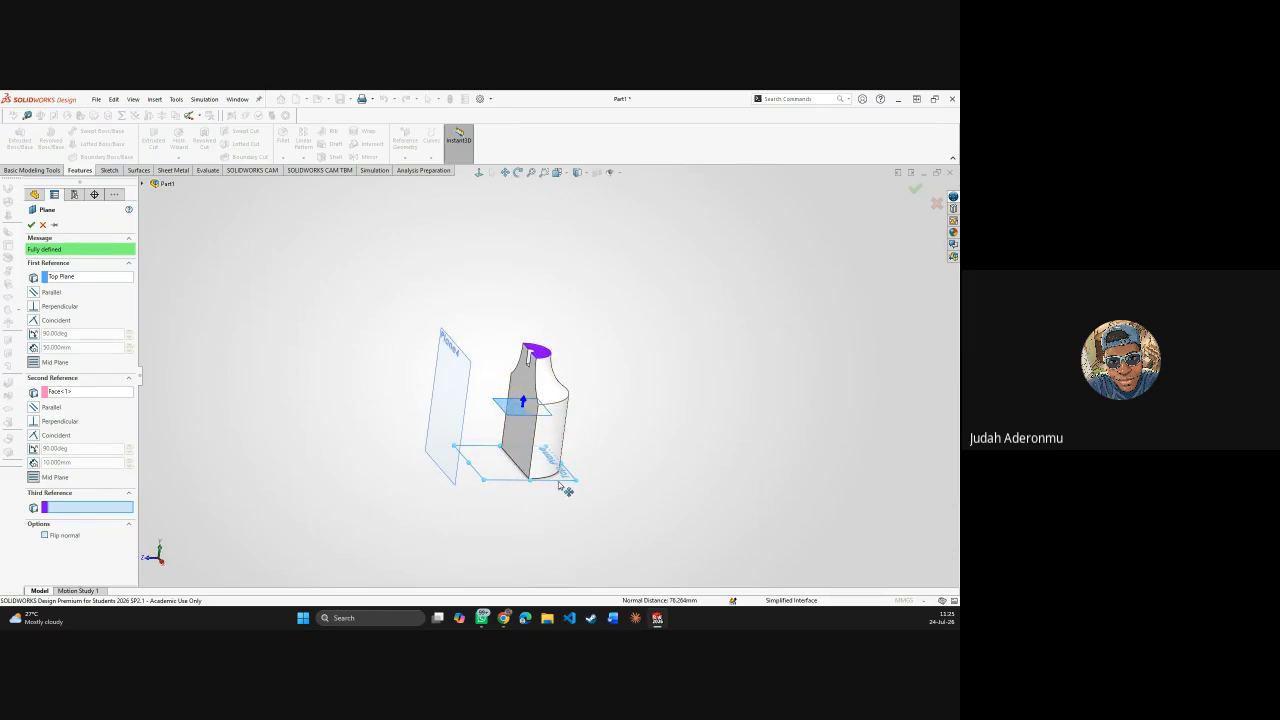
left_click(31, 225)
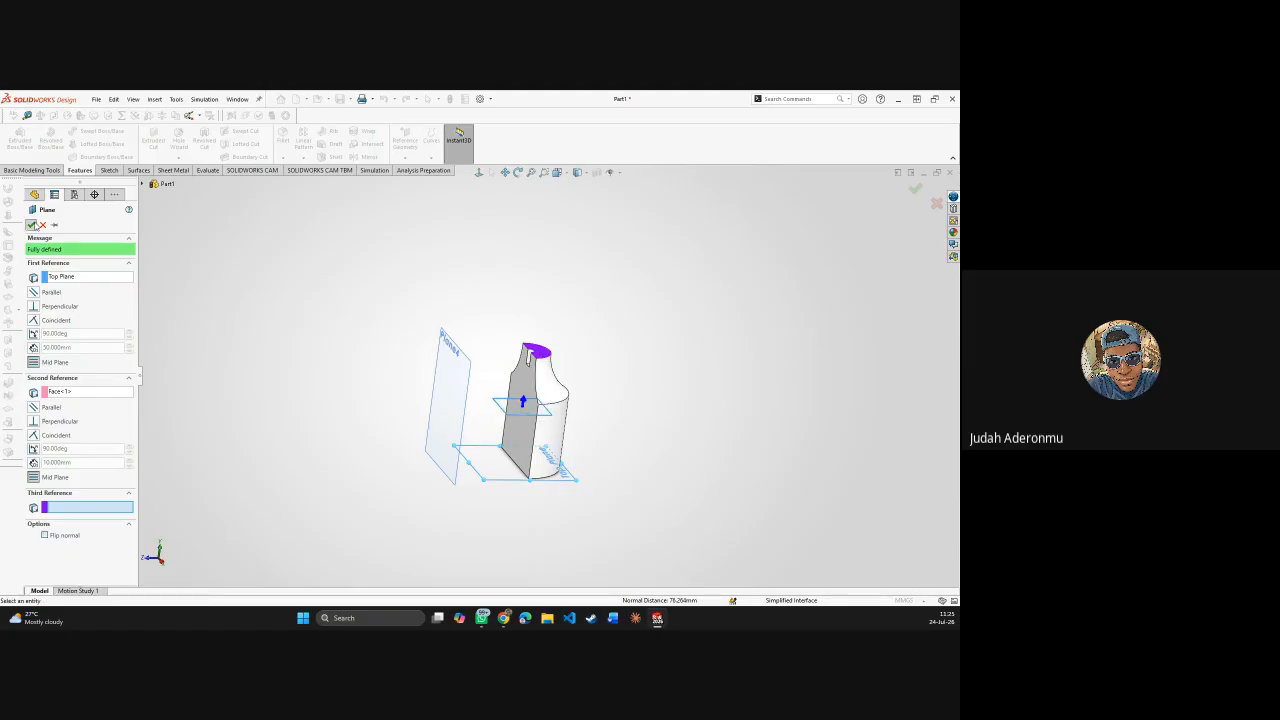
middle_click_drag(617, 339, 629, 383)
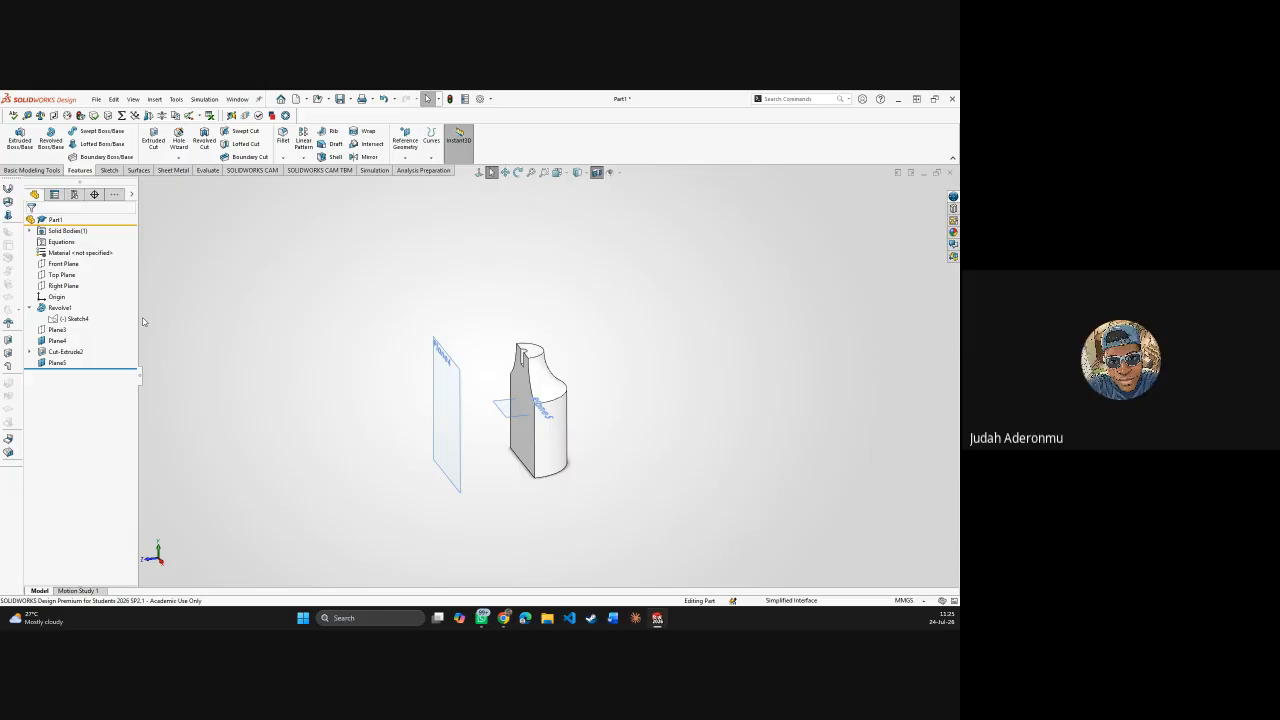
- Delete the reference plane midway between the Top Plane and the bottle's top face
left_click(61, 364)
key("Delete")
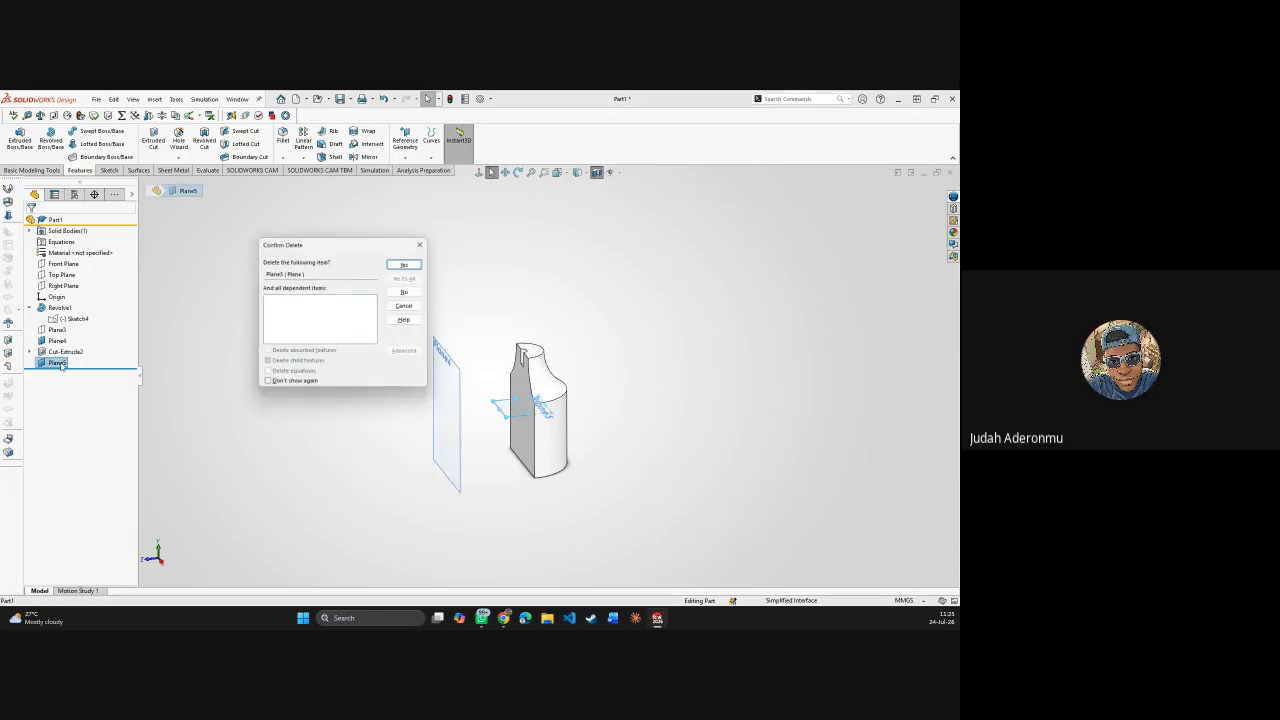
left_click(402, 264)
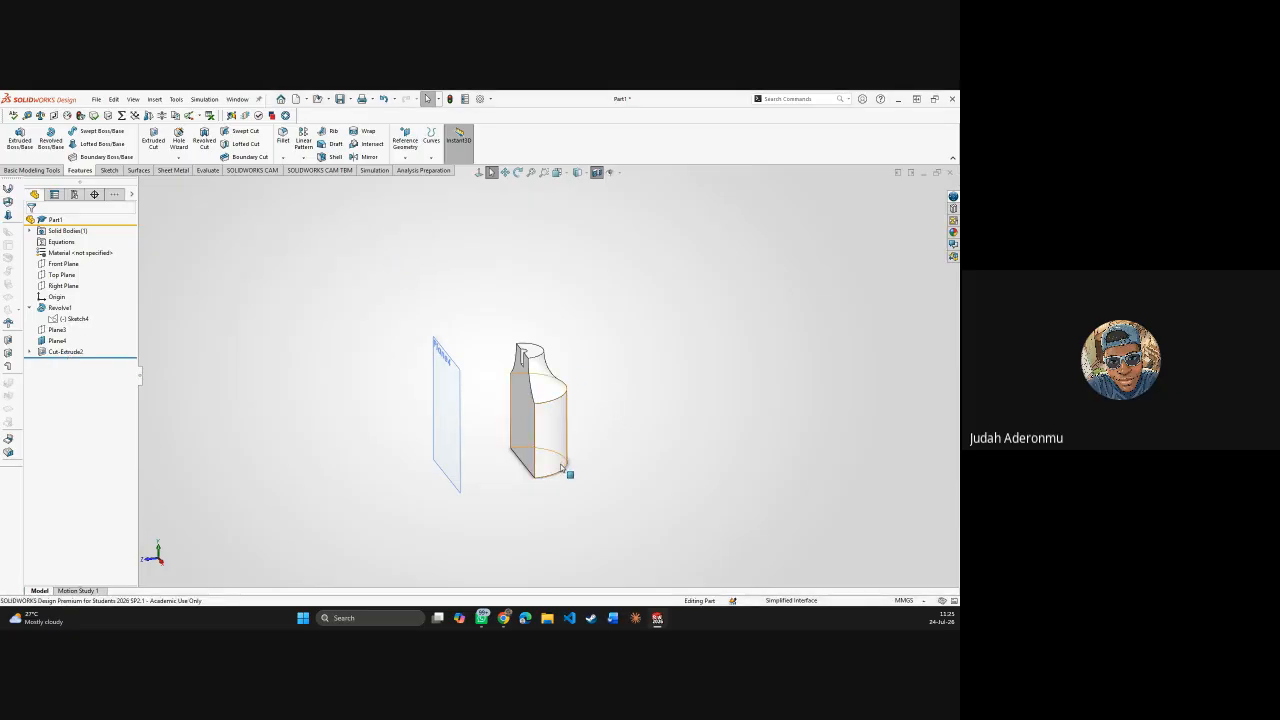
- Start a reference plane with the bottle's flat top face as the first reference
middle_click_drag(571, 466, 549, 398)
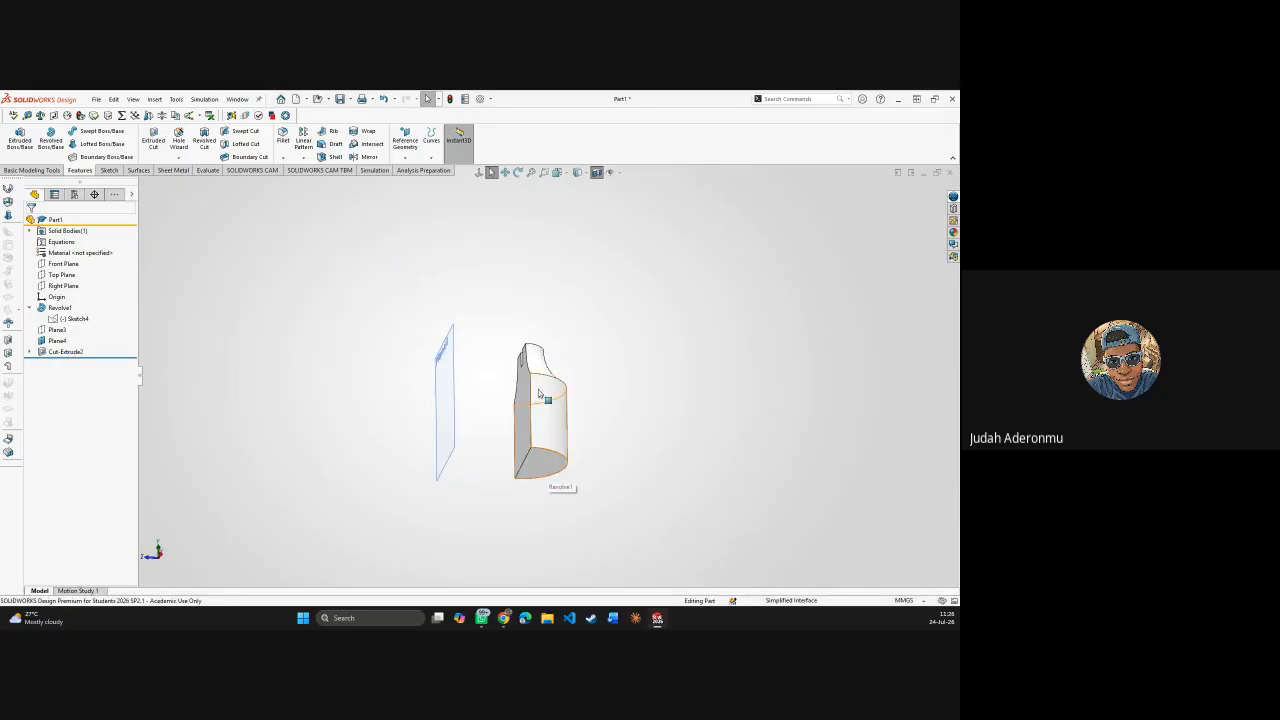
middle_click_drag(557, 481, 536, 406)
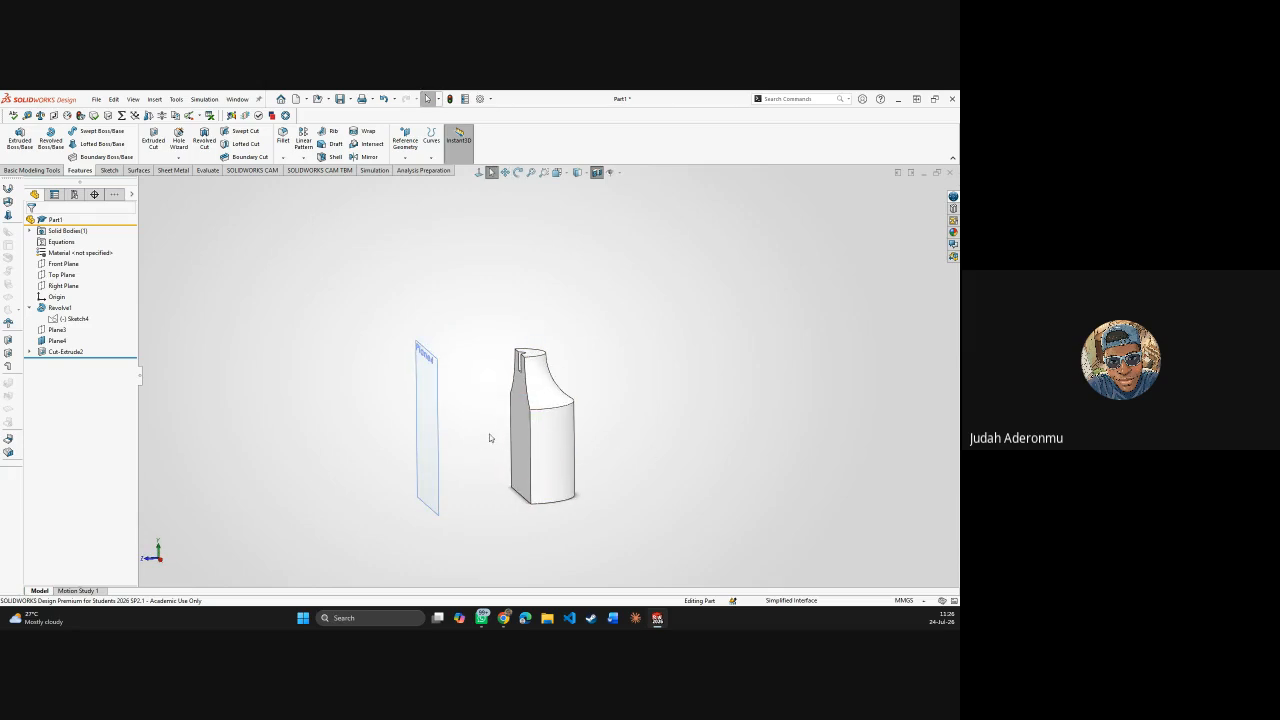
middle_click_drag(477, 440, 554, 331)
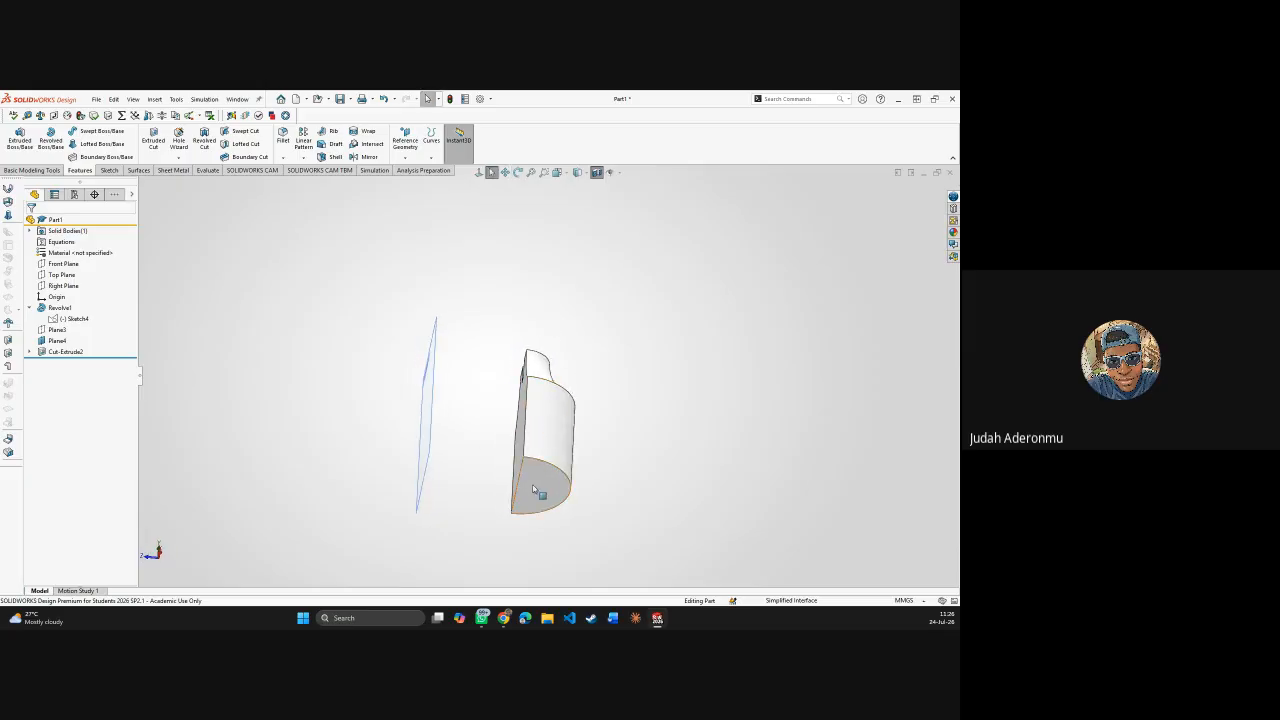
left_click(542, 482)
middle_click_drag(571, 428, 587, 578)
left_click(540, 364)
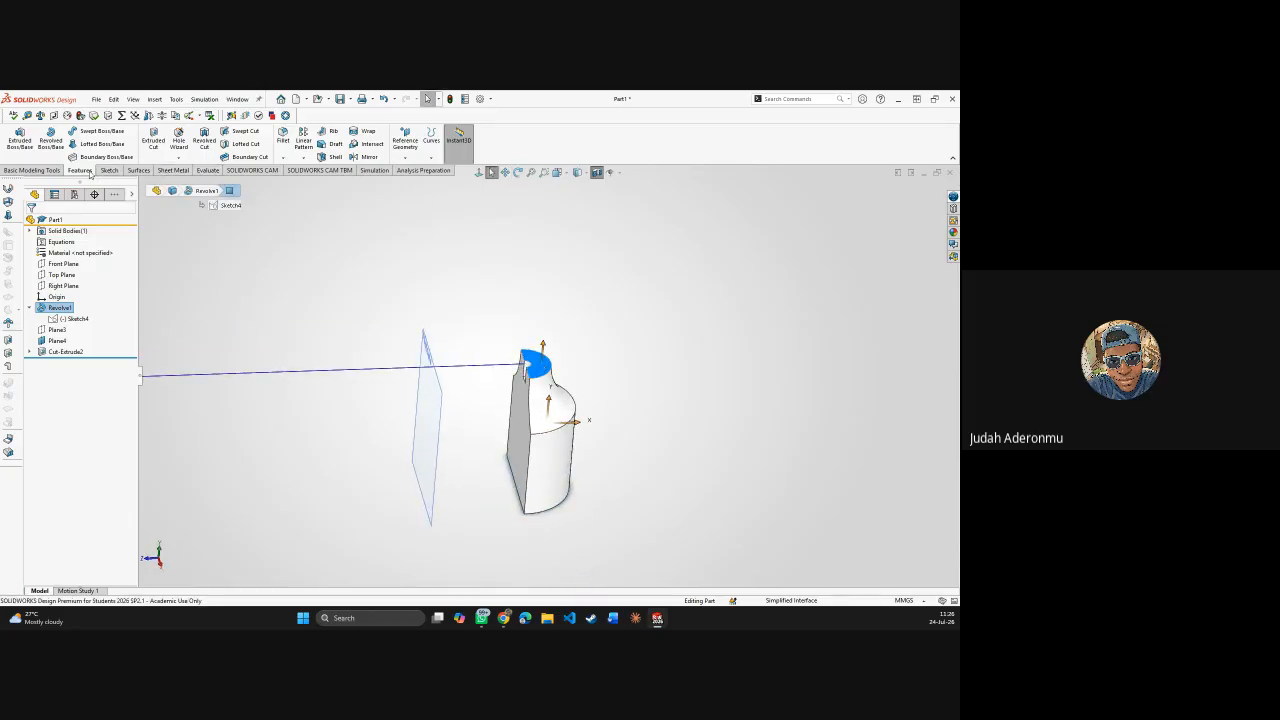
left_click(406, 161)
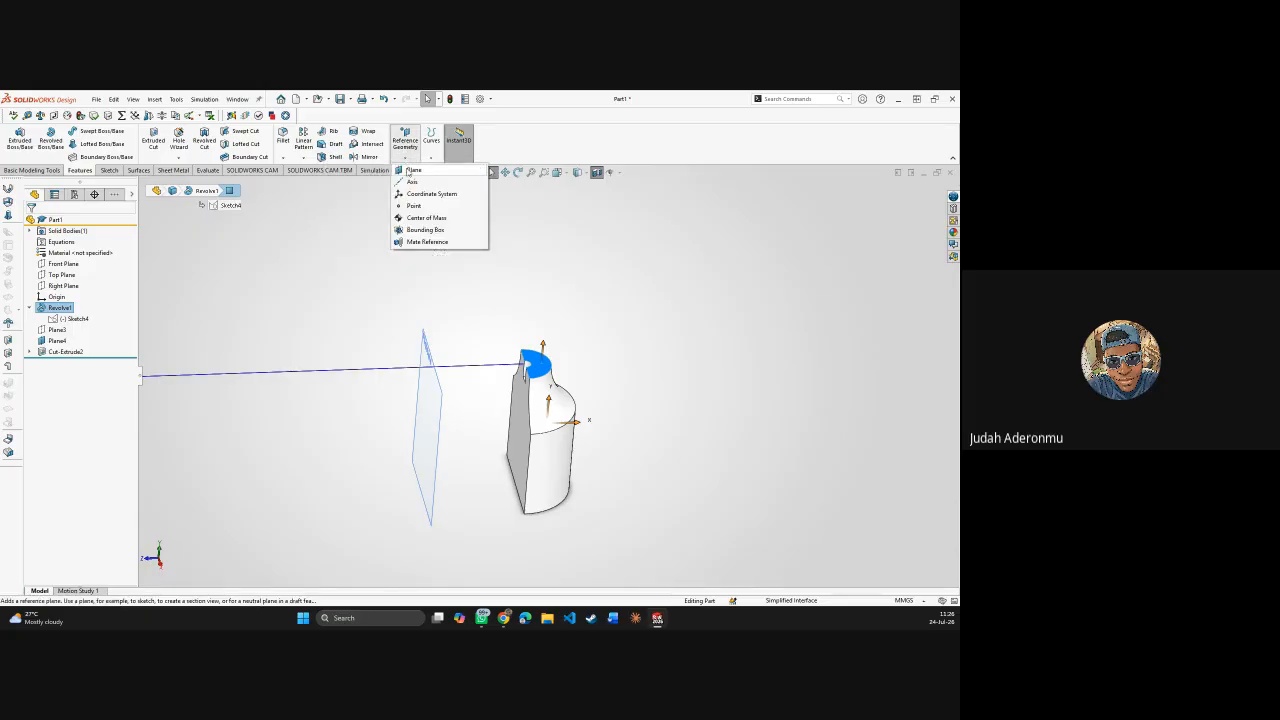
left_click(407, 170)
middle_click_drag(588, 298, 589, 263)
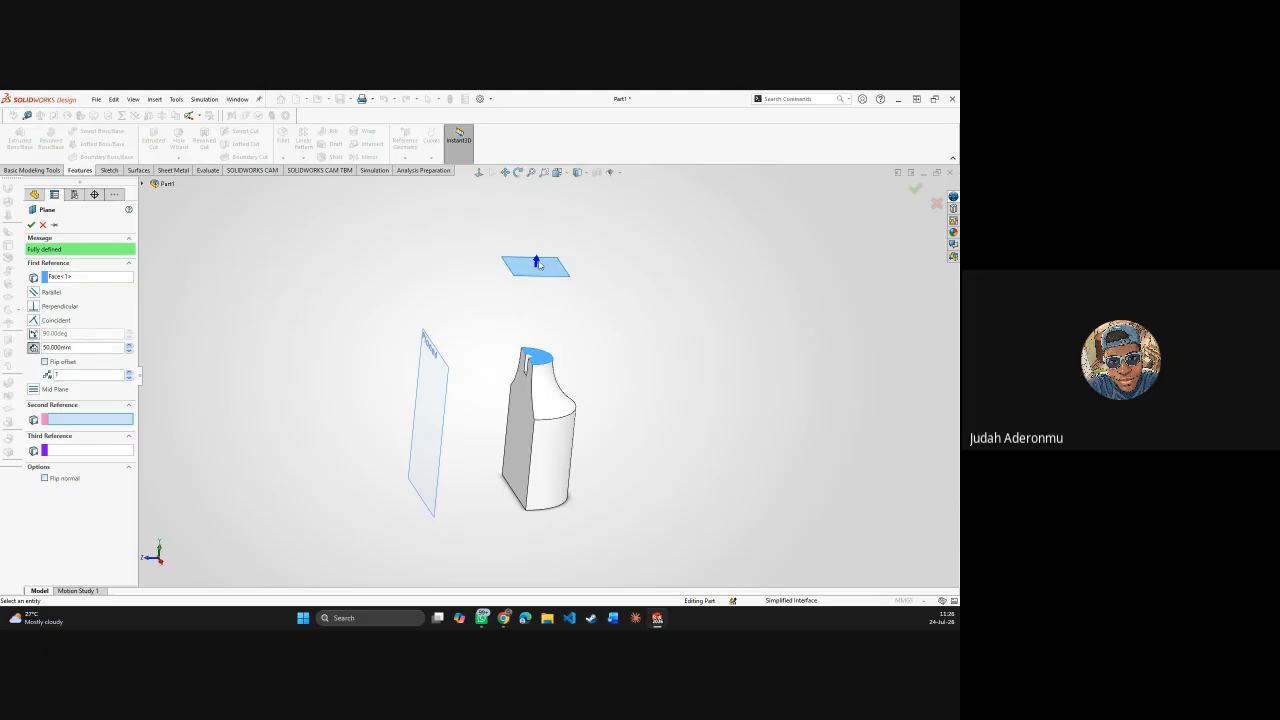
middle_click_drag(540, 318, 500, 290)
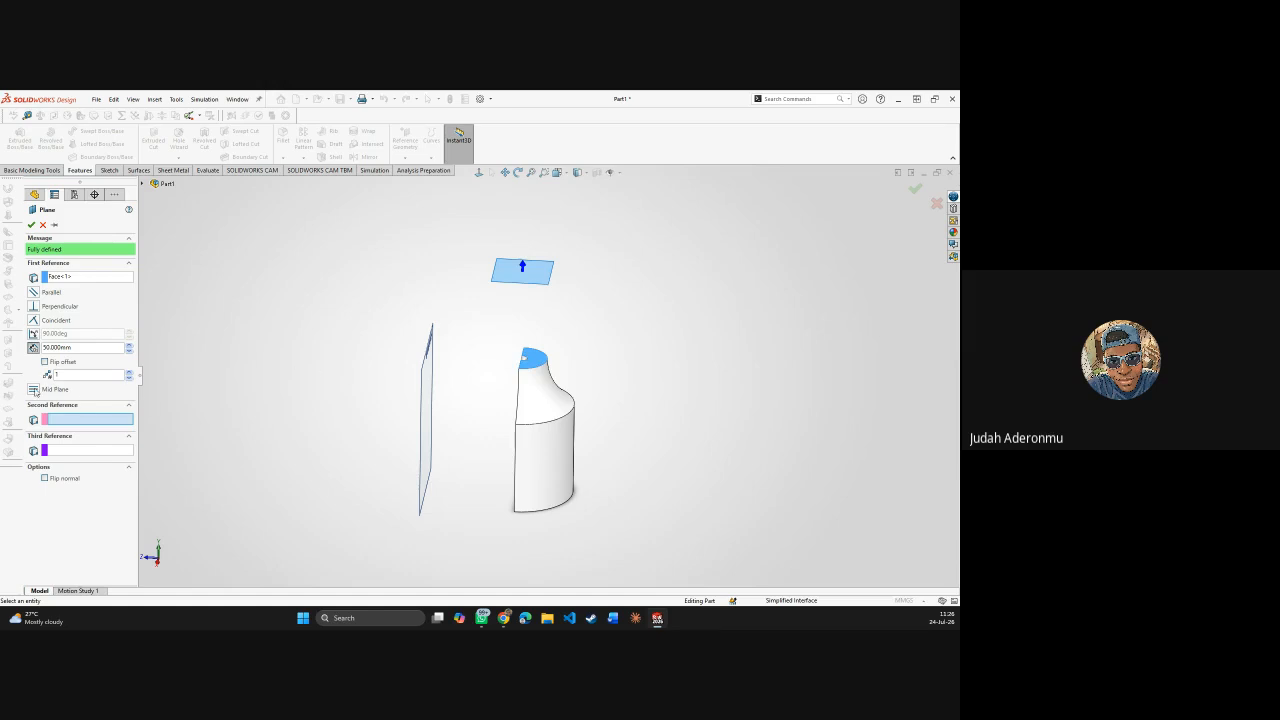
- Create the plane with the Mid Plane constraint, using the bottle's flat bottom face as the second reference
left_click(35, 391)
middle_click_drag(574, 409, 584, 339)
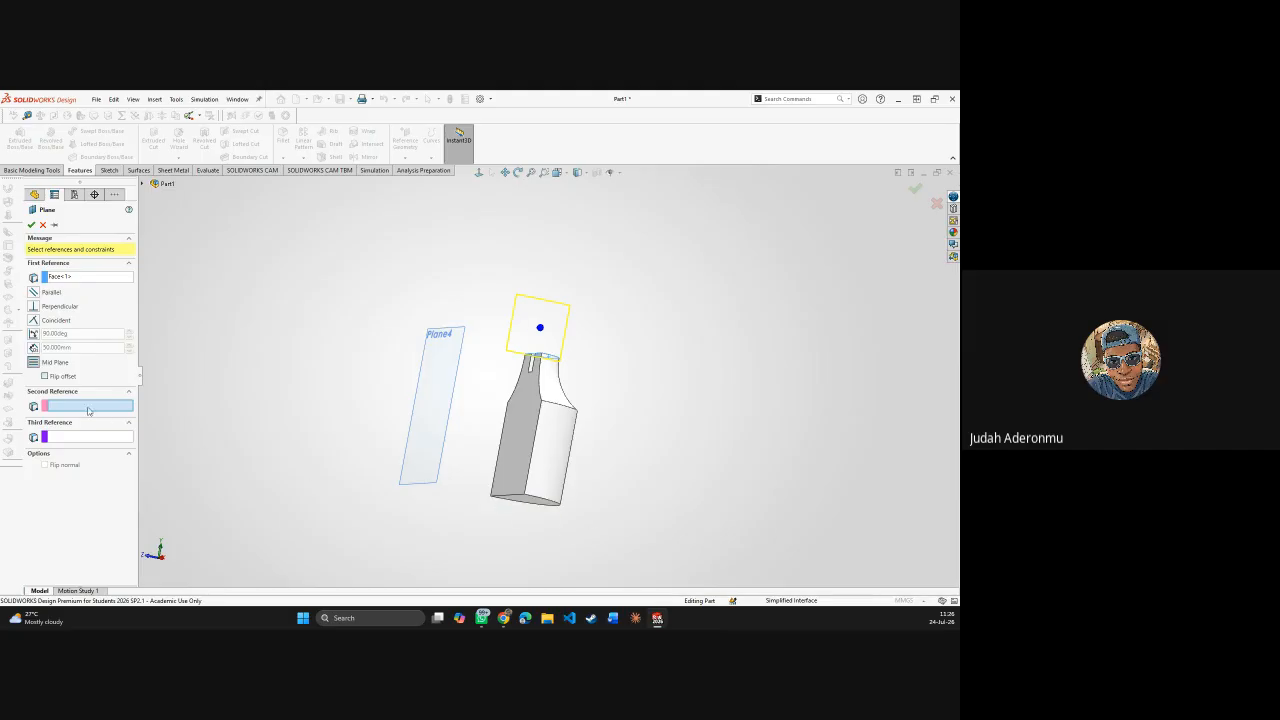
left_click(540, 505)
mouse_move(566, 471)
middle_mouse_down()
mouse_move(583, 447)
mouse_move(575, 478)
middle_mouse_up()
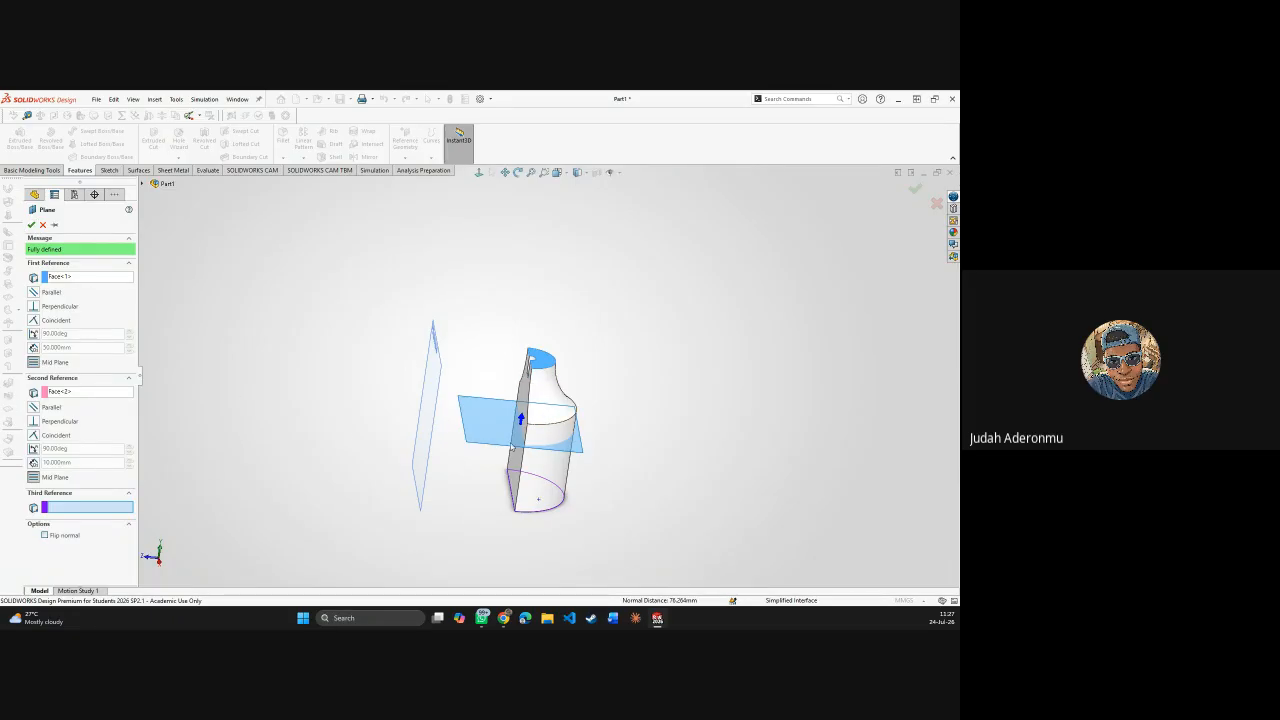
middle_click_drag(510, 448, 558, 334)
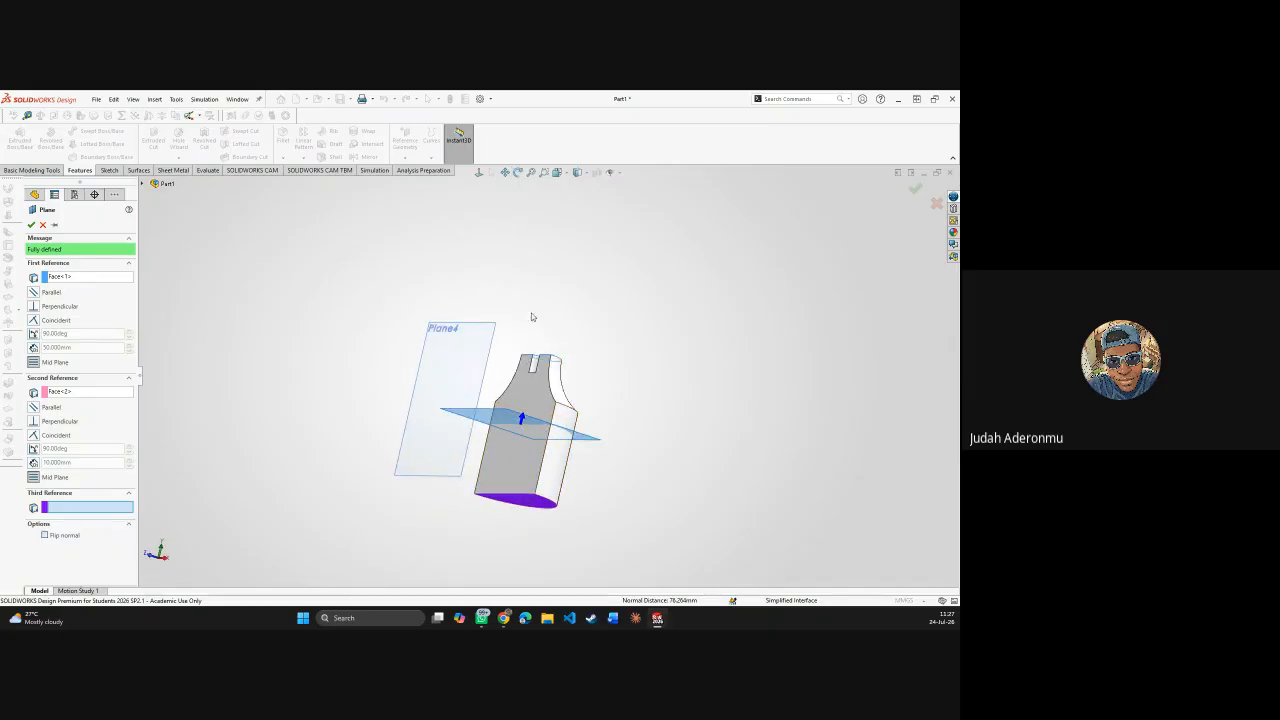
middle_click_drag(569, 346, 535, 401)
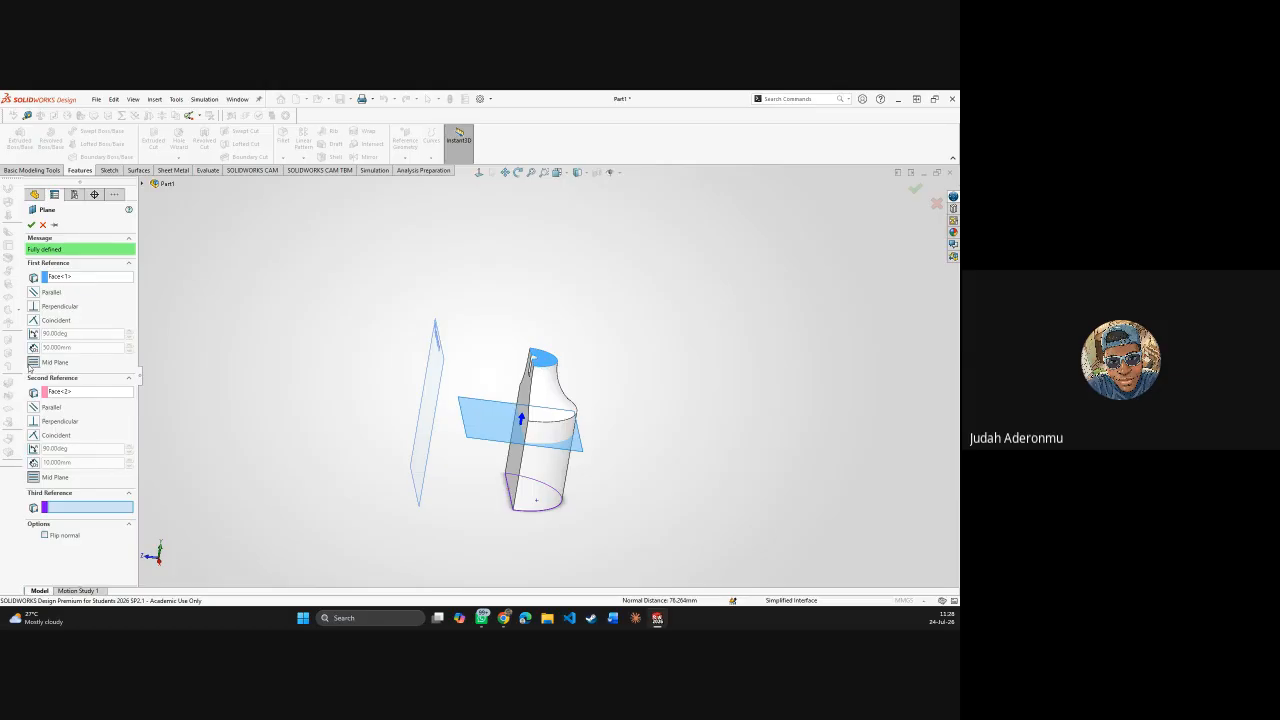
middle_click_drag(443, 429, 494, 357)
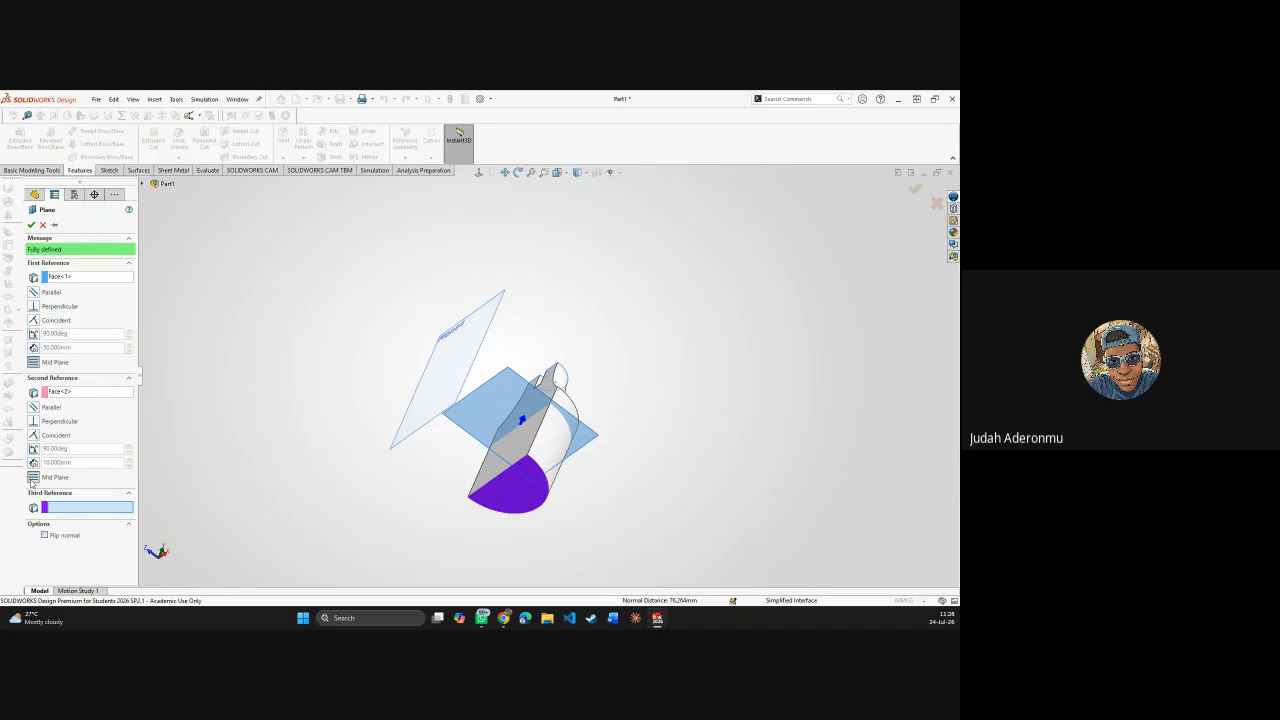
middle_click_drag(598, 373, 516, 506)
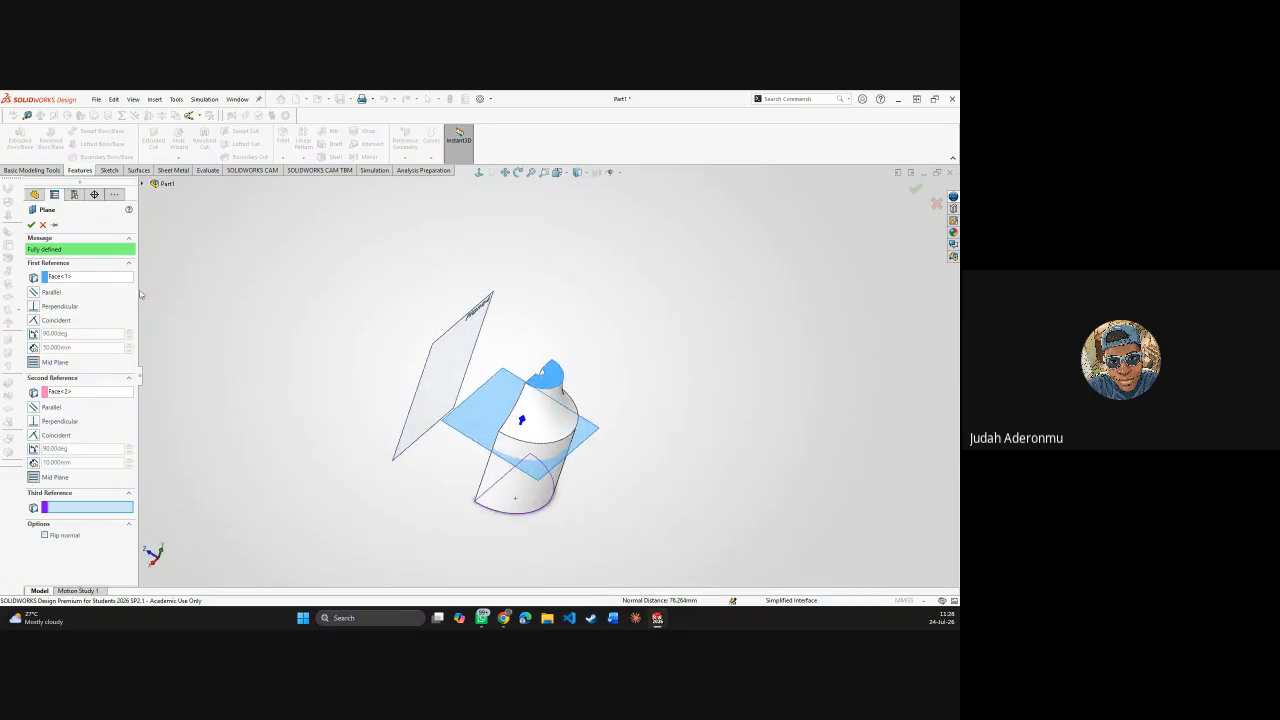
left_click(31, 225)
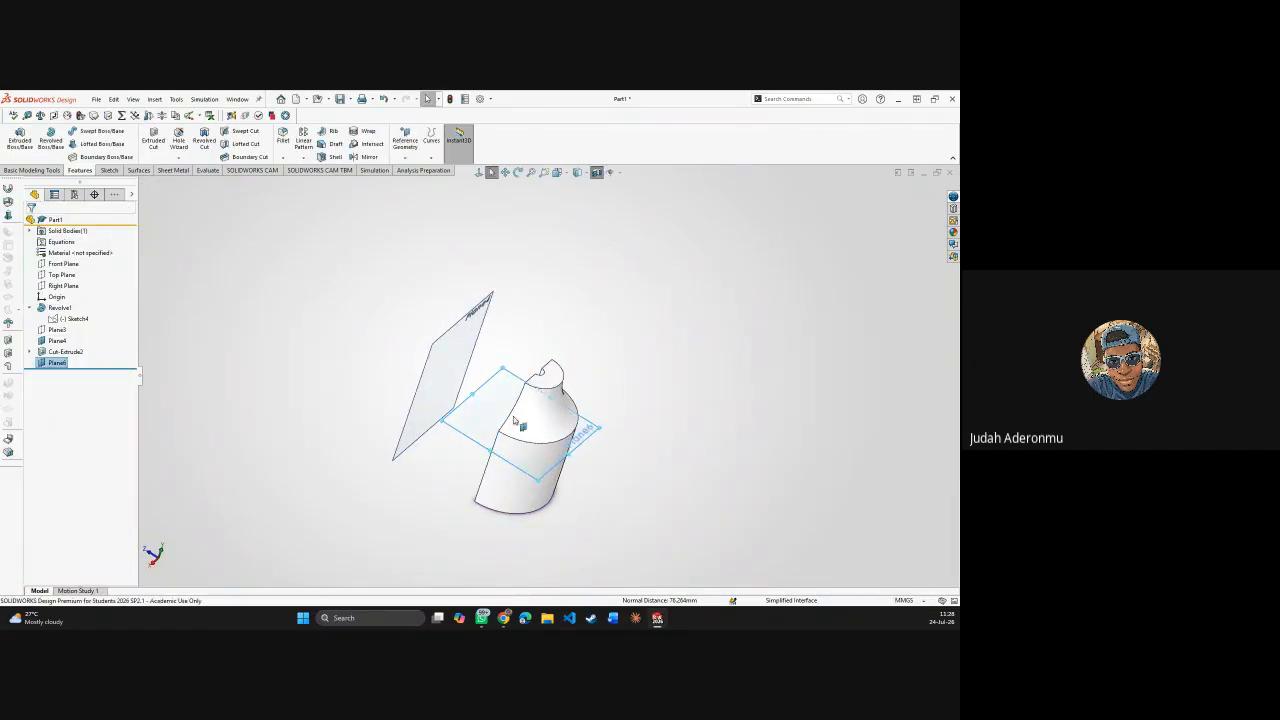
- Start a Mirror feature, then clear and reselect the plane midway between the bottle's end faces as the mirror plane
middle_click_drag(513, 420, 560, 493)
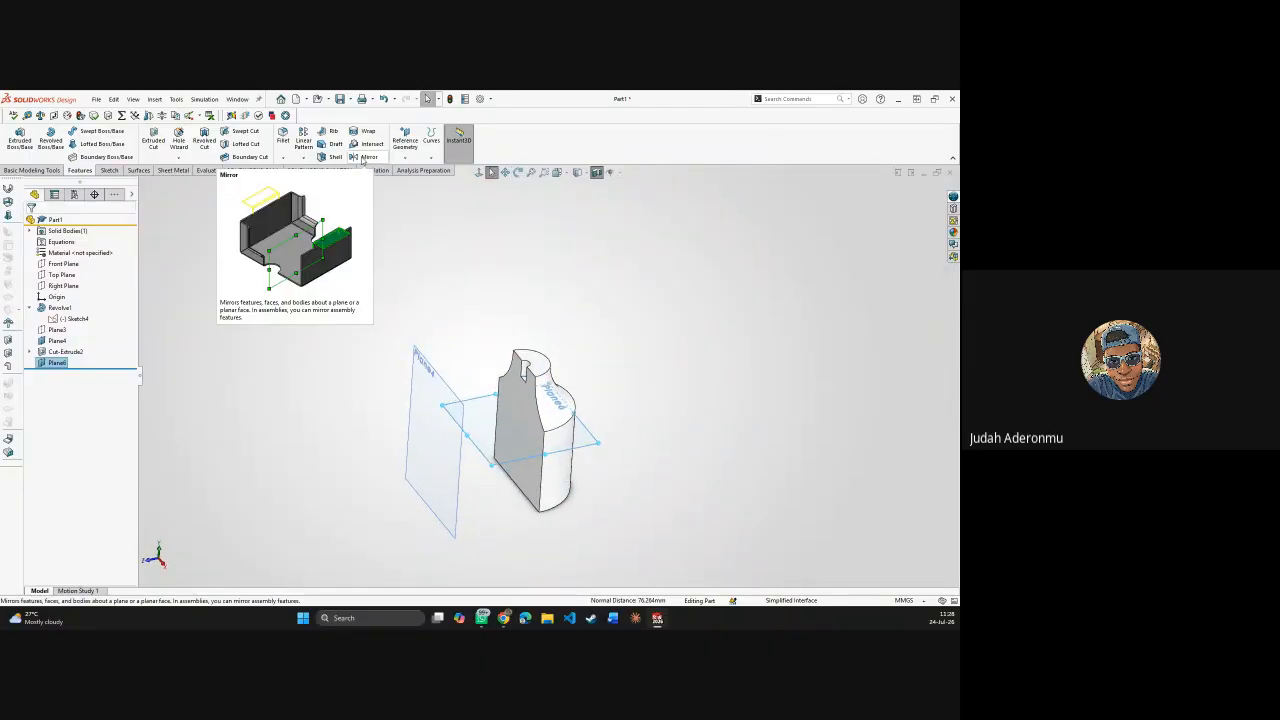
left_click(363, 158)
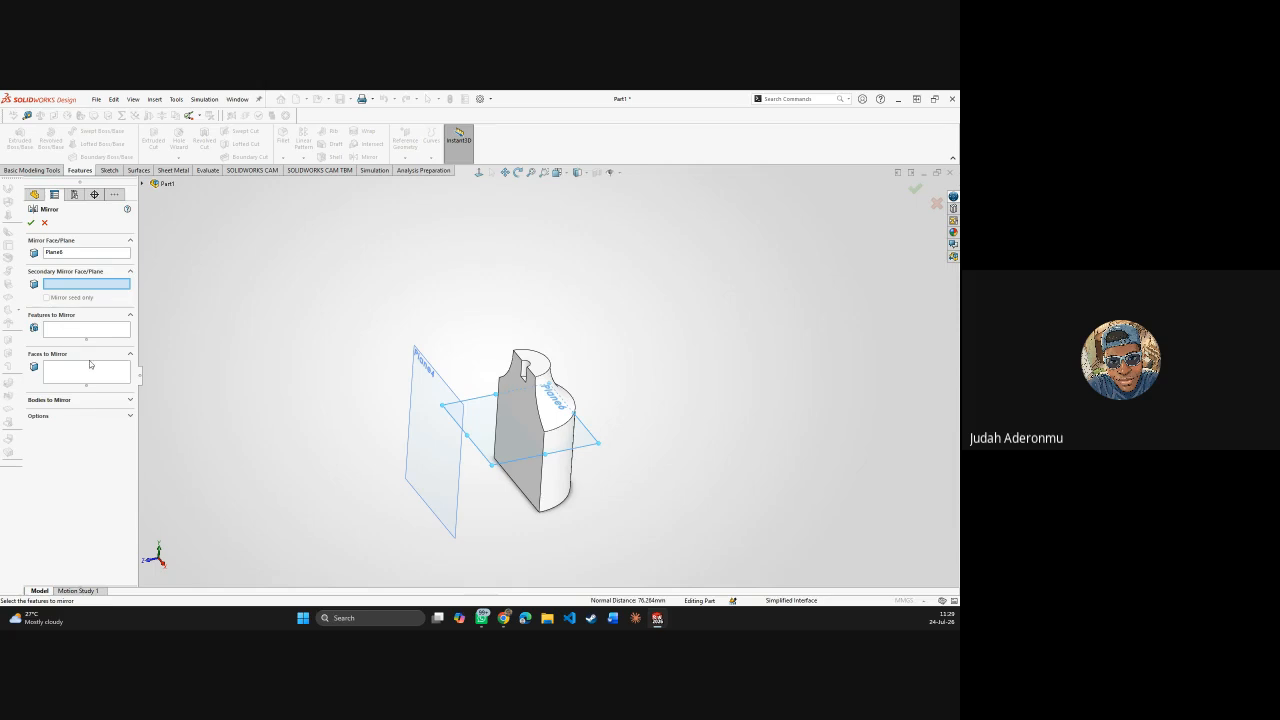
left_click(70, 400)
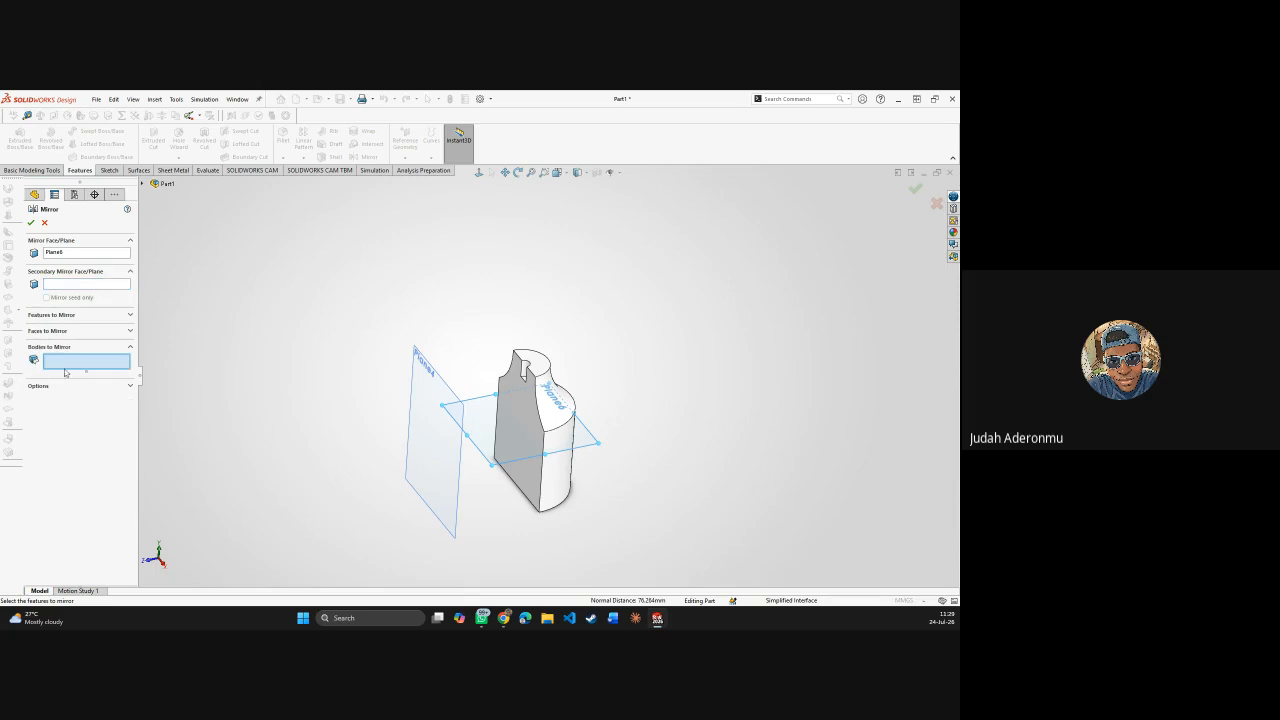
left_click(58, 330)
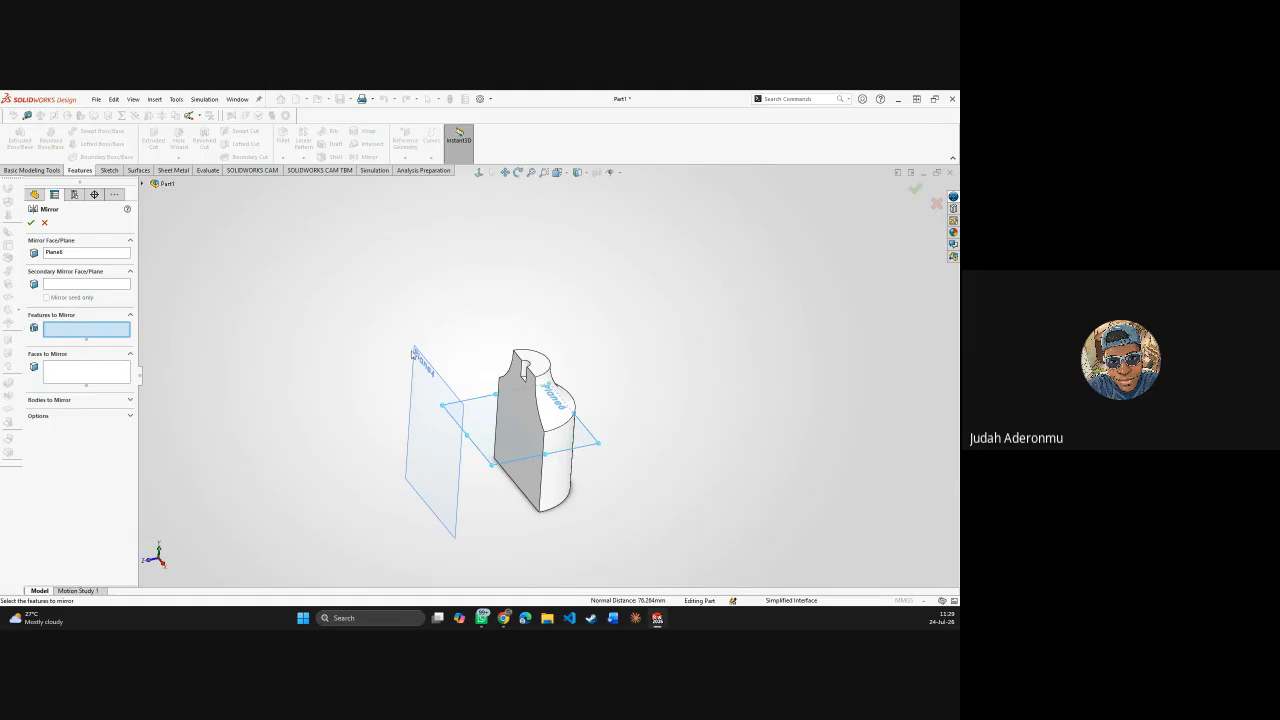
middle_click_drag(500, 385, 549, 500)
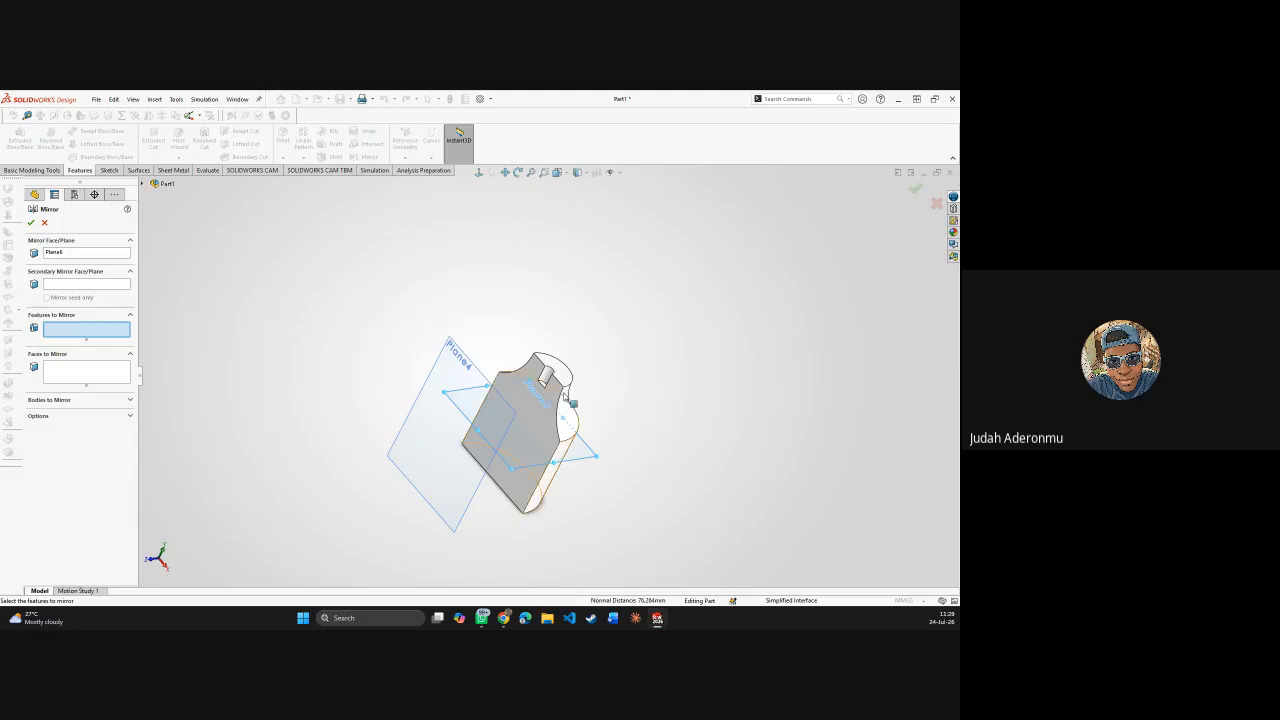
left_click(57, 253)
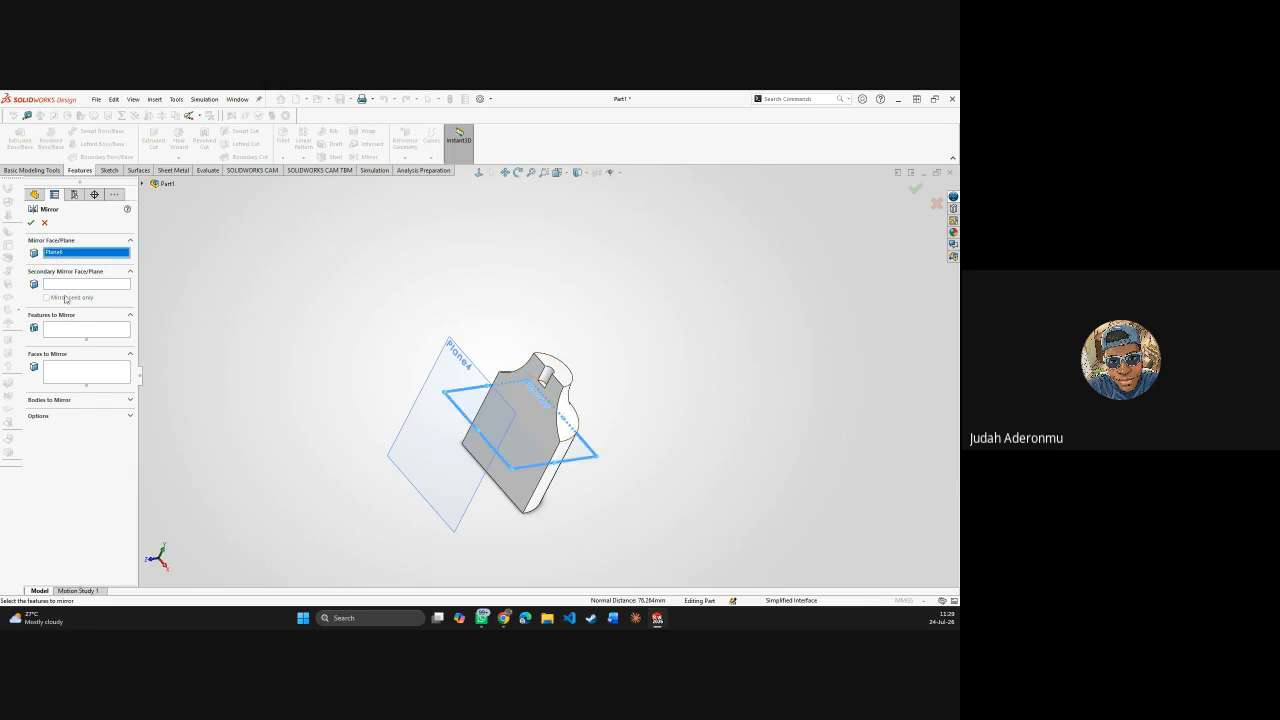
key("Delete")
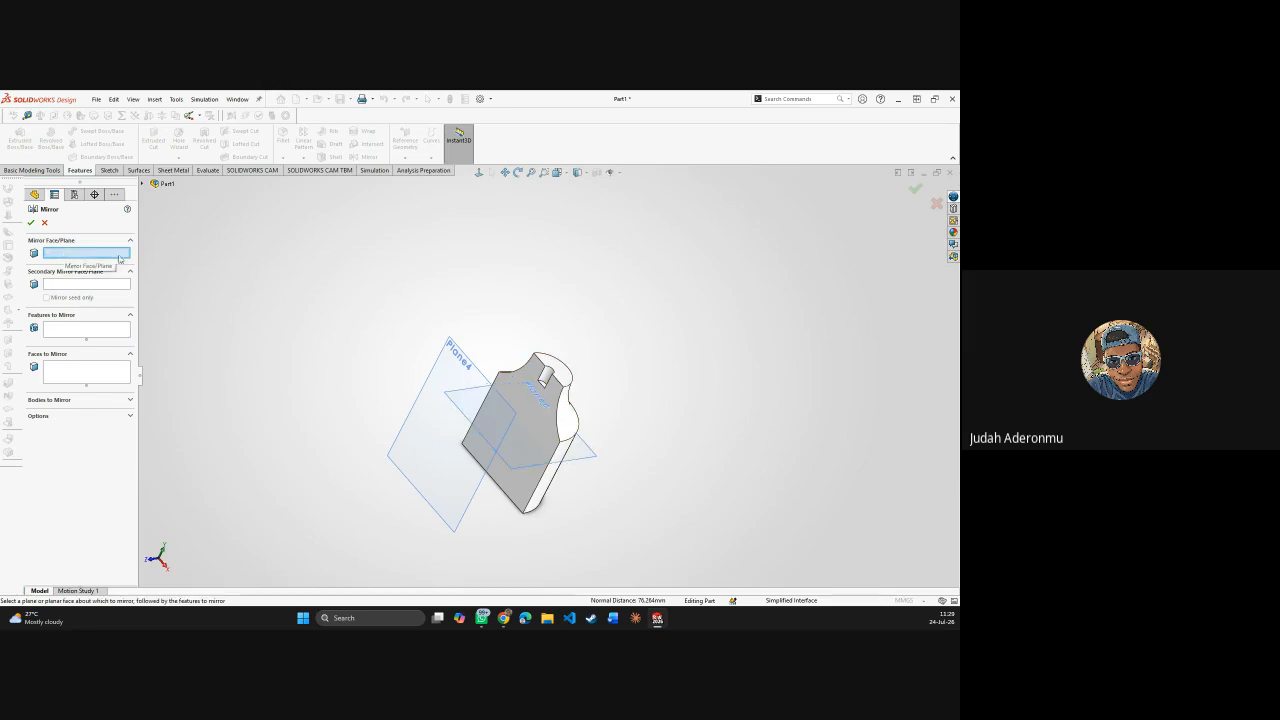
left_click(583, 456)
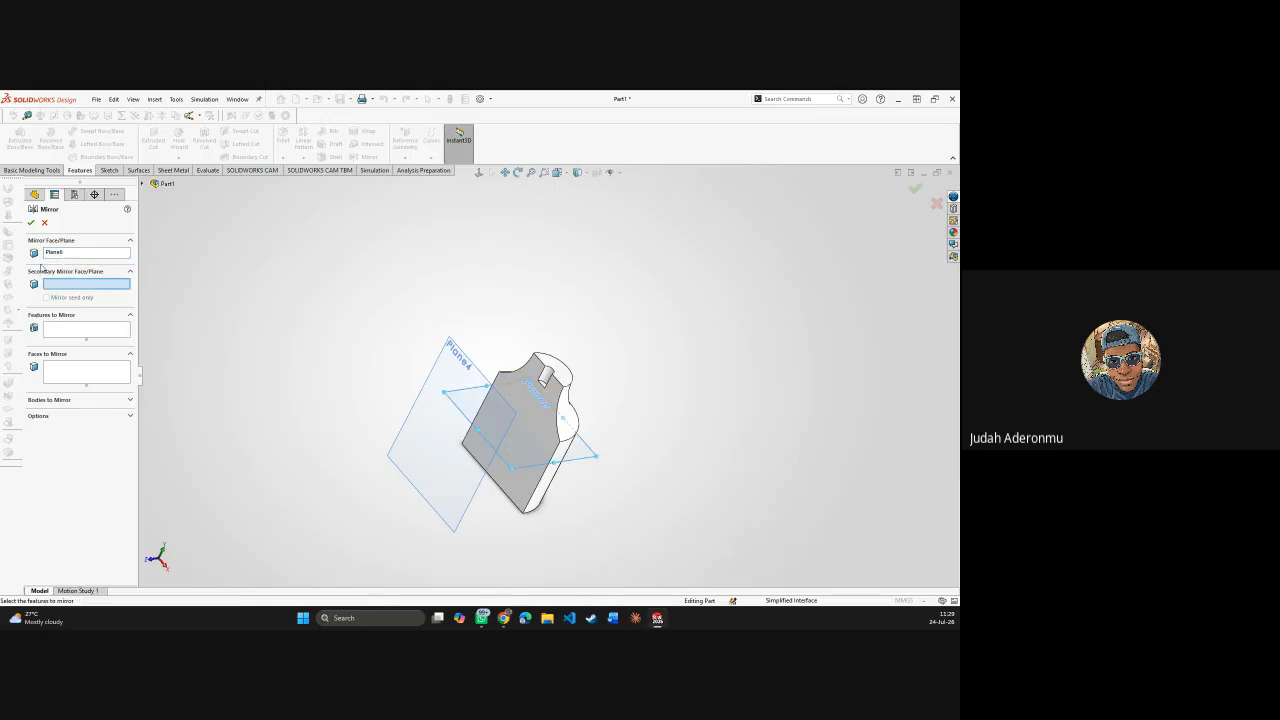
- Select the blind hole cut in the bottle's neck as the feature to mirror and create the Mirror feature
left_click(64, 336)
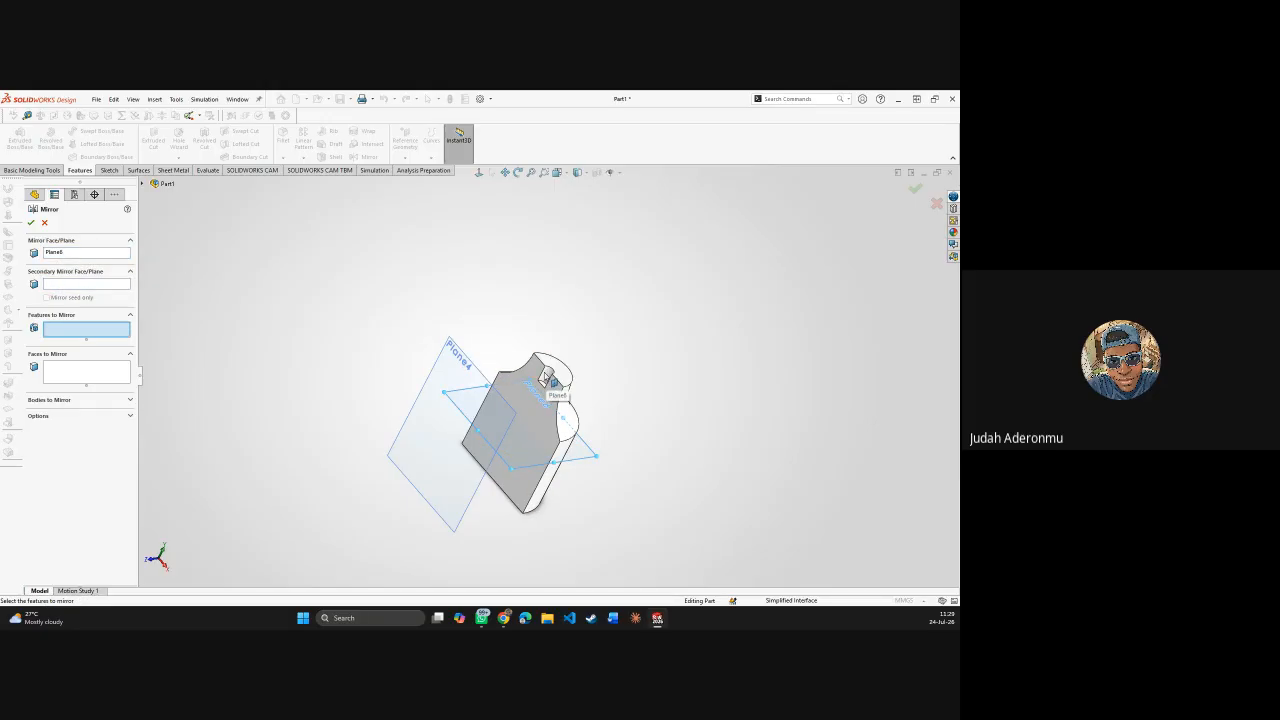
scroll(545, 385, "down", 5)
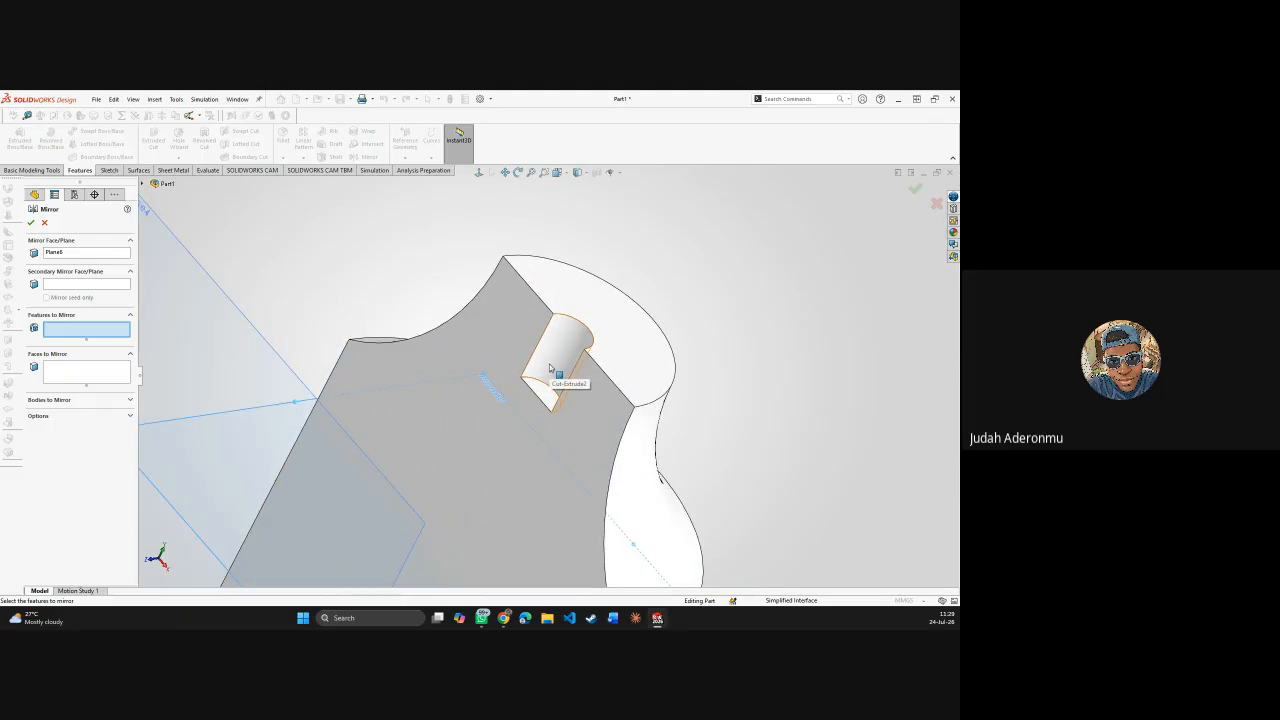
left_click(550, 370)
scroll(544, 422, "up", 6)
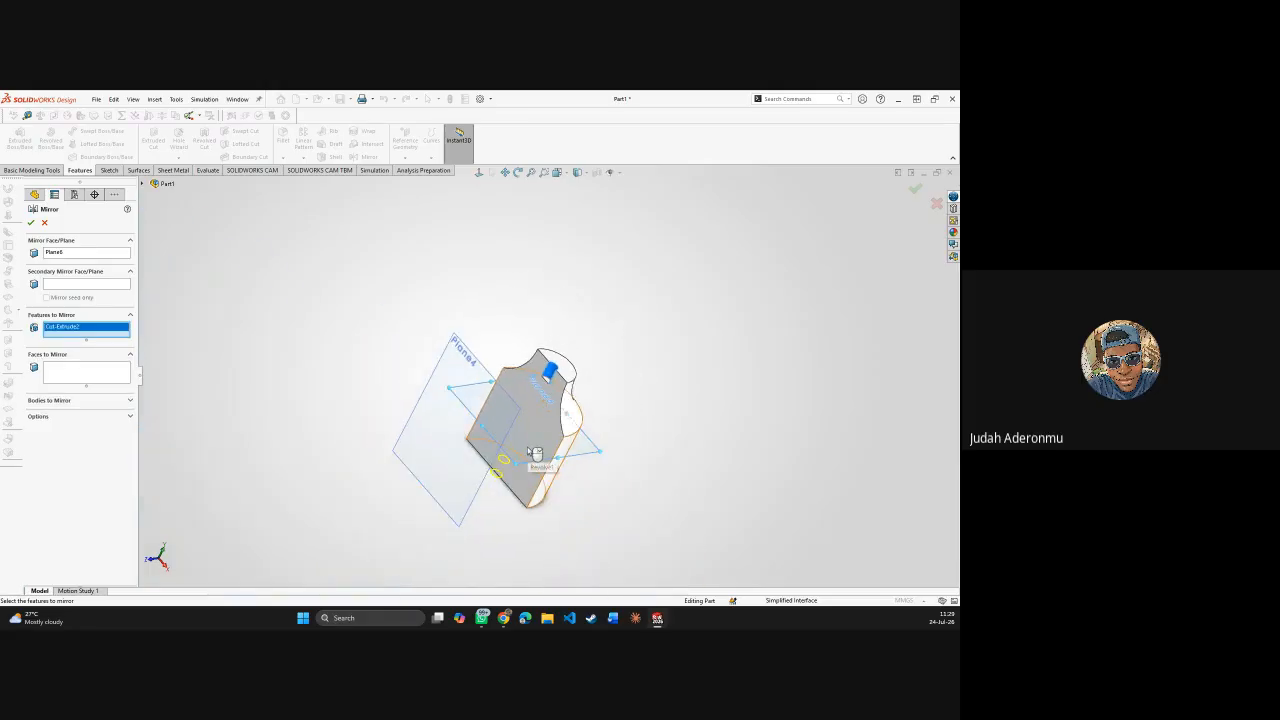
middle_click_drag(528, 449, 565, 419)
left_click(28, 227)
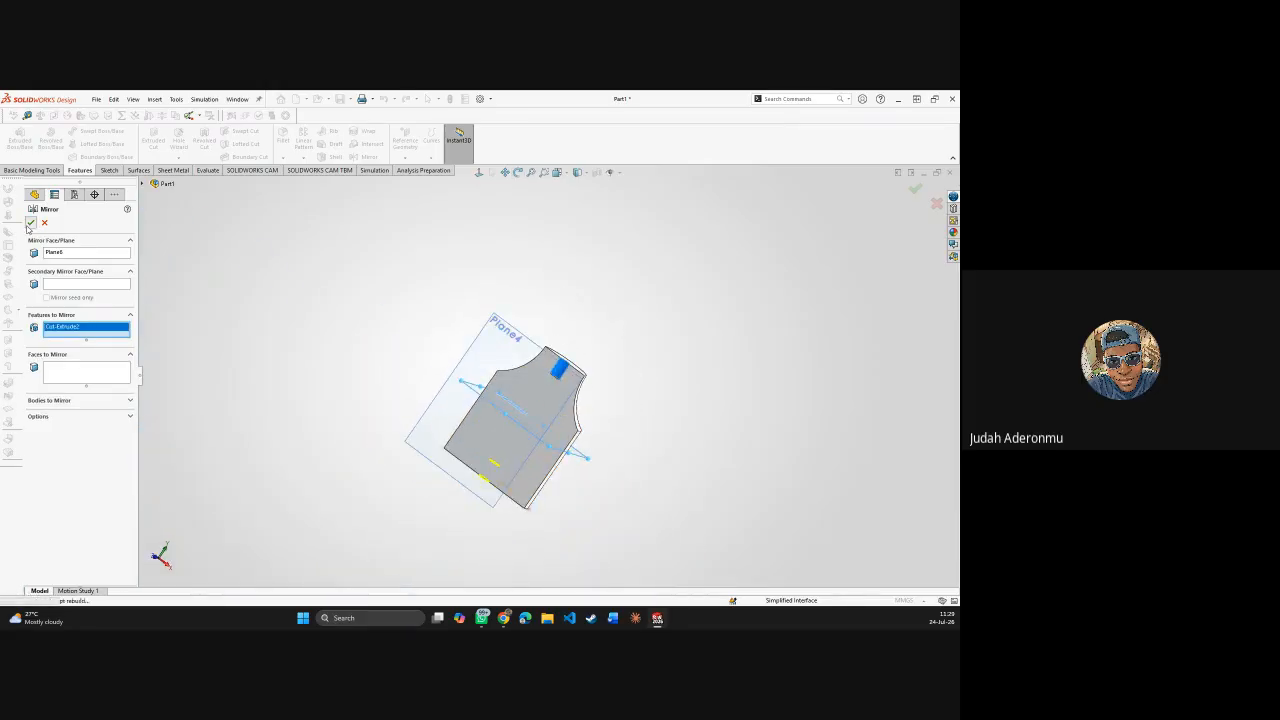
mouse_move(663, 434)
middle_mouse_down()
mouse_move(680, 489)
mouse_move(720, 466)
mouse_move(663, 443)
middle_mouse_up()
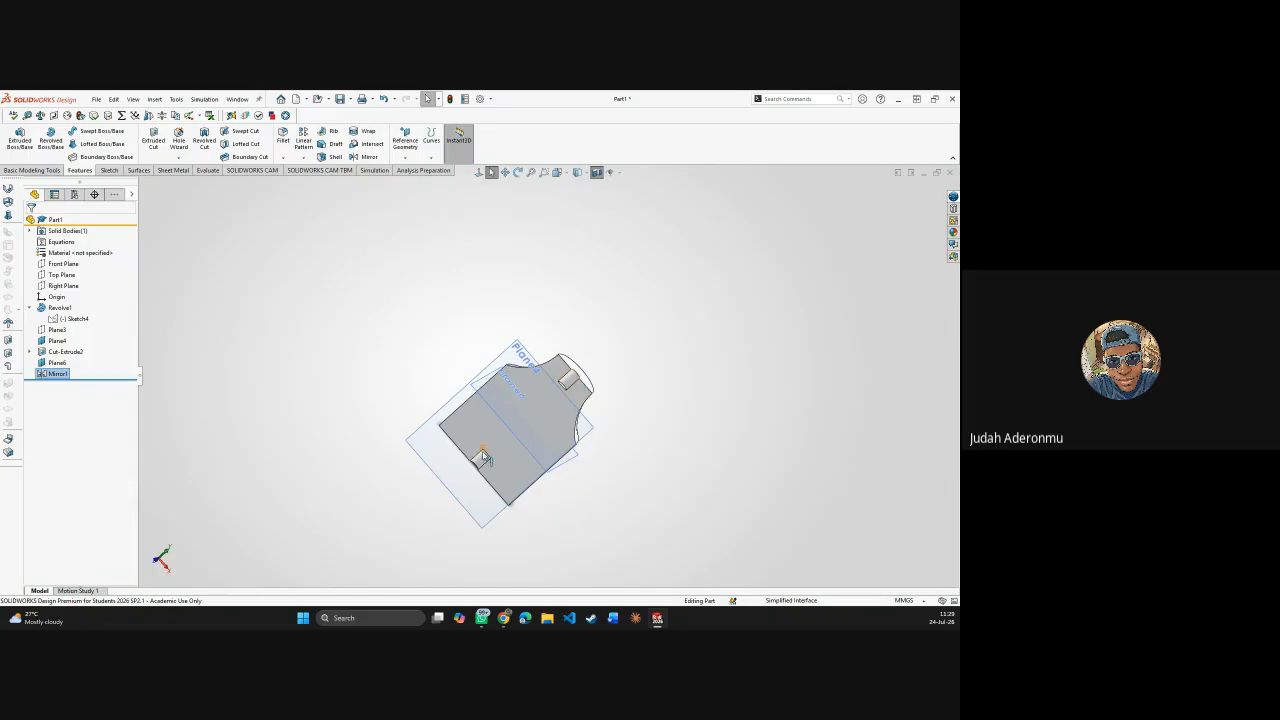
middle_click_drag(490, 451, 451, 463)
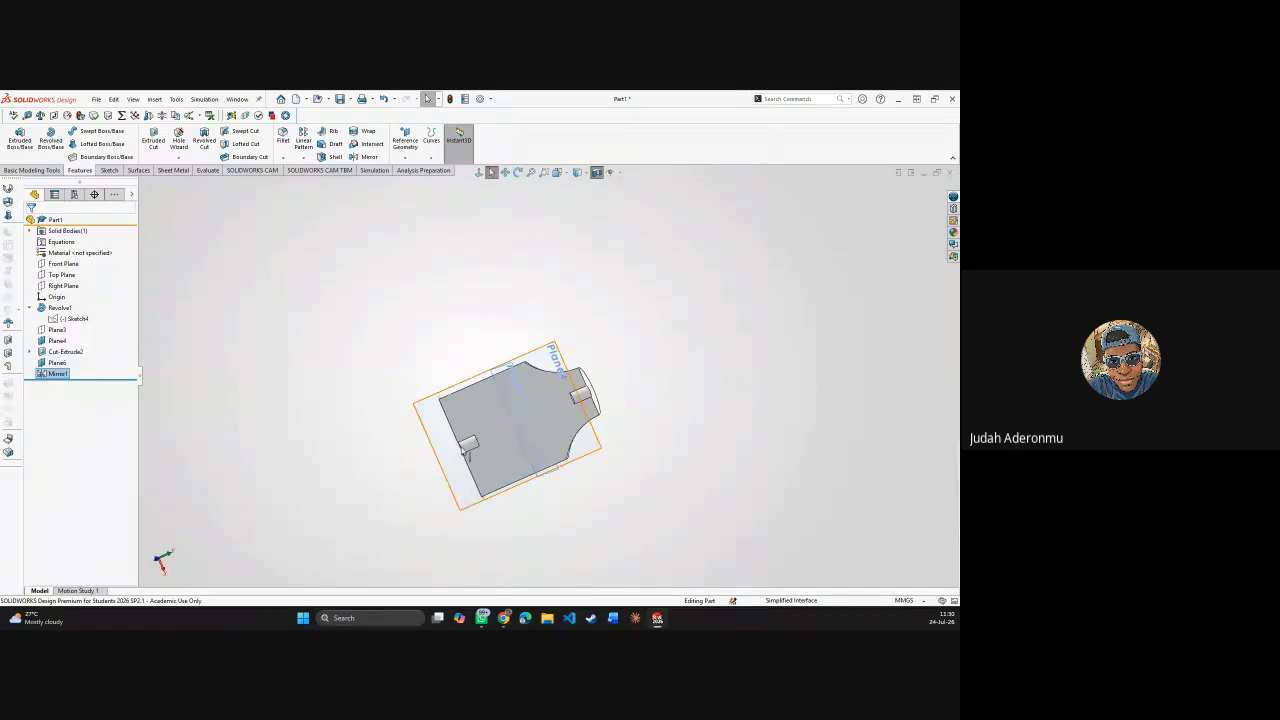
middle_click_drag(524, 432, 600, 440)
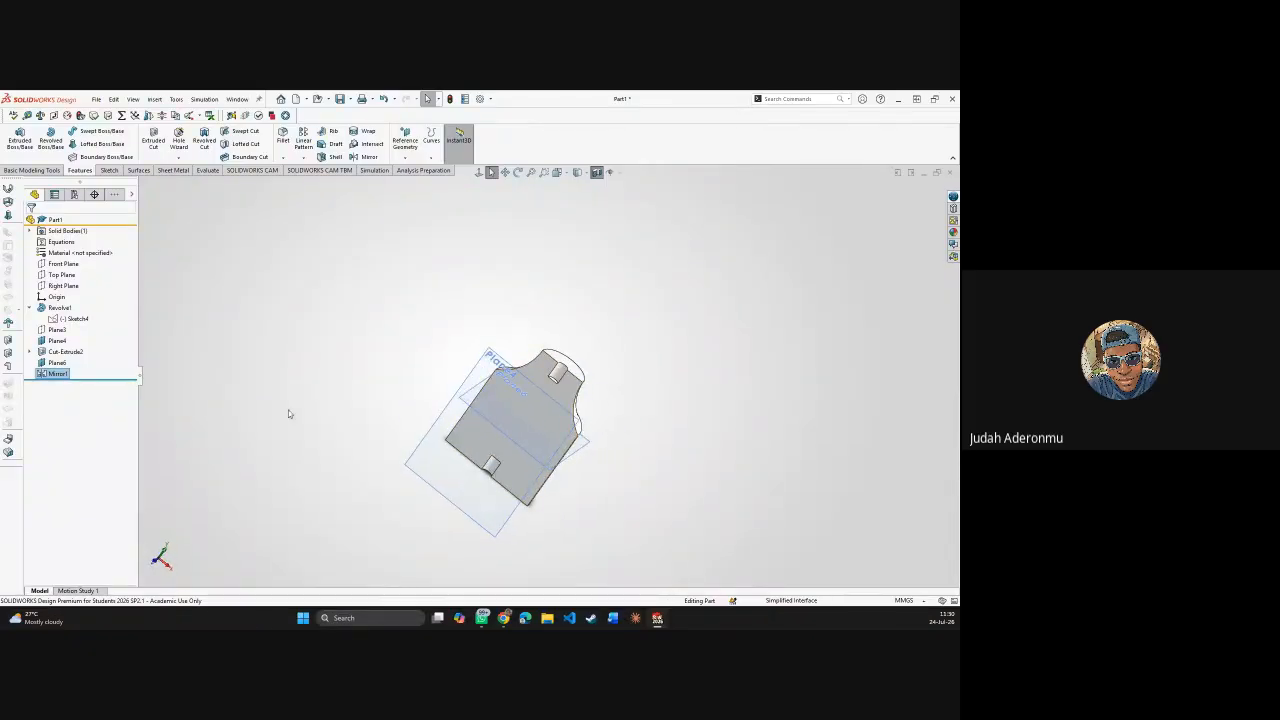
right_click(60, 373)
left_click(72, 348)
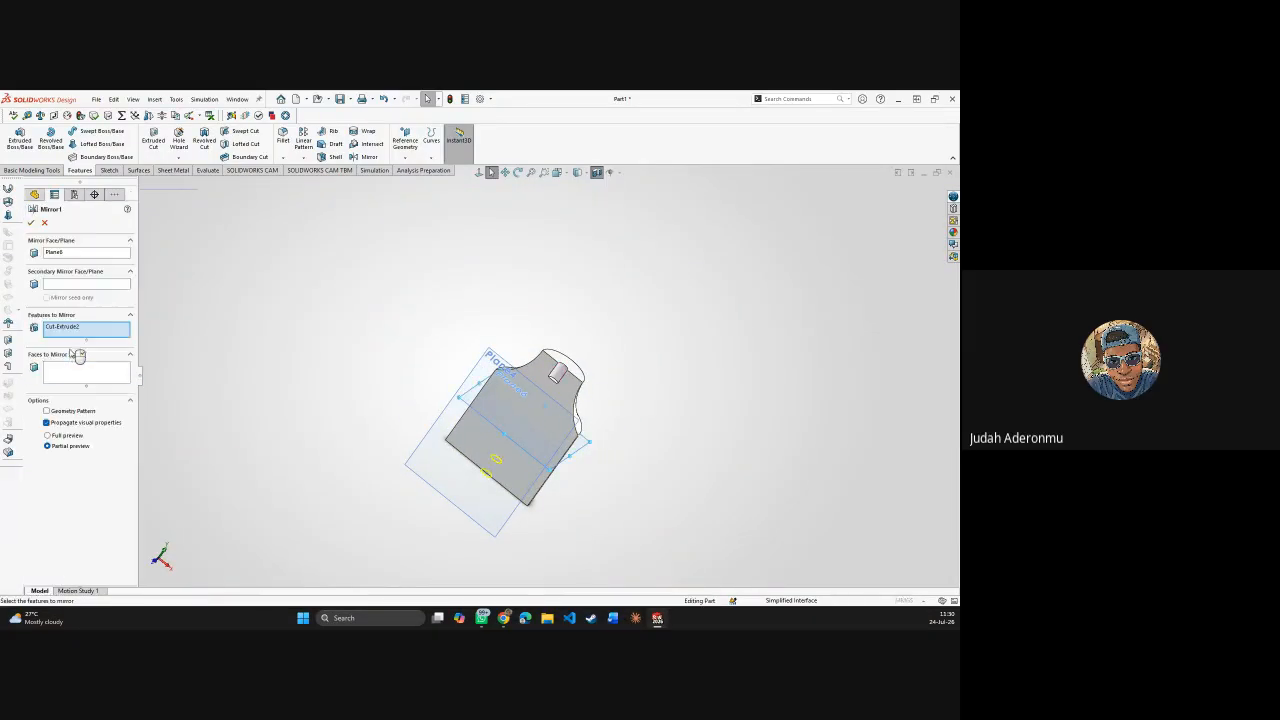
left_click(58, 327)
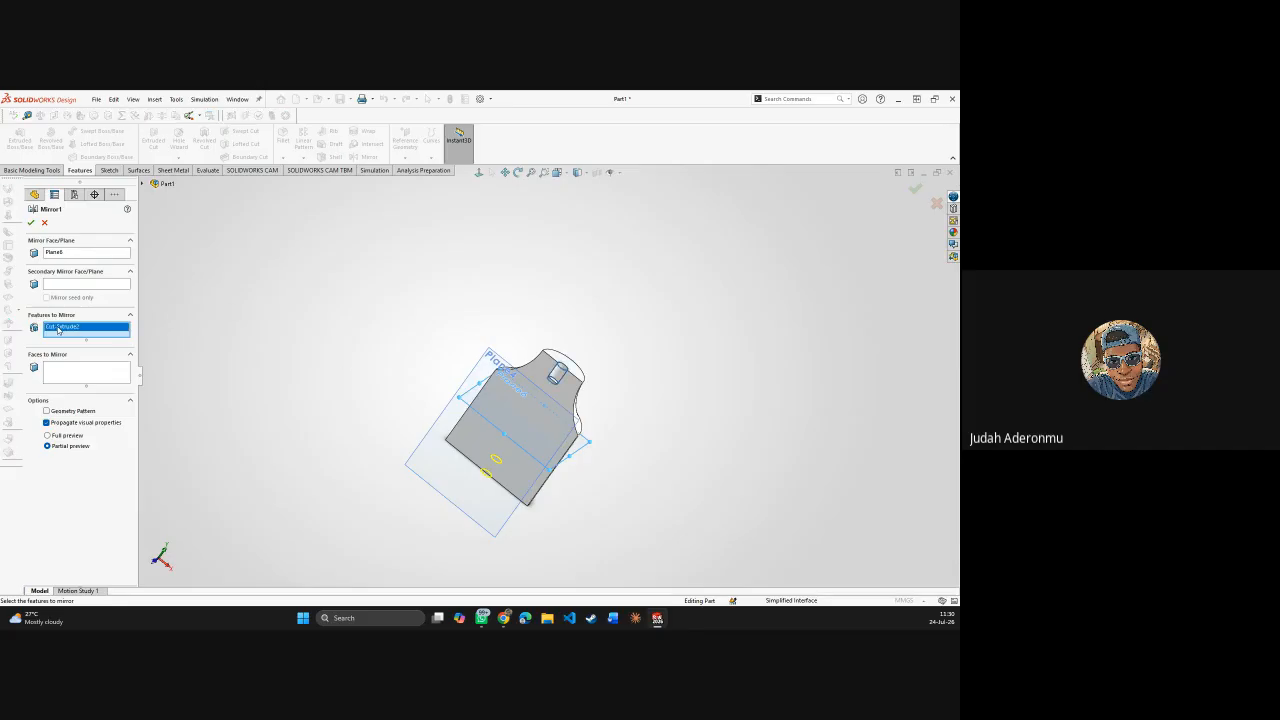
key("Delete")
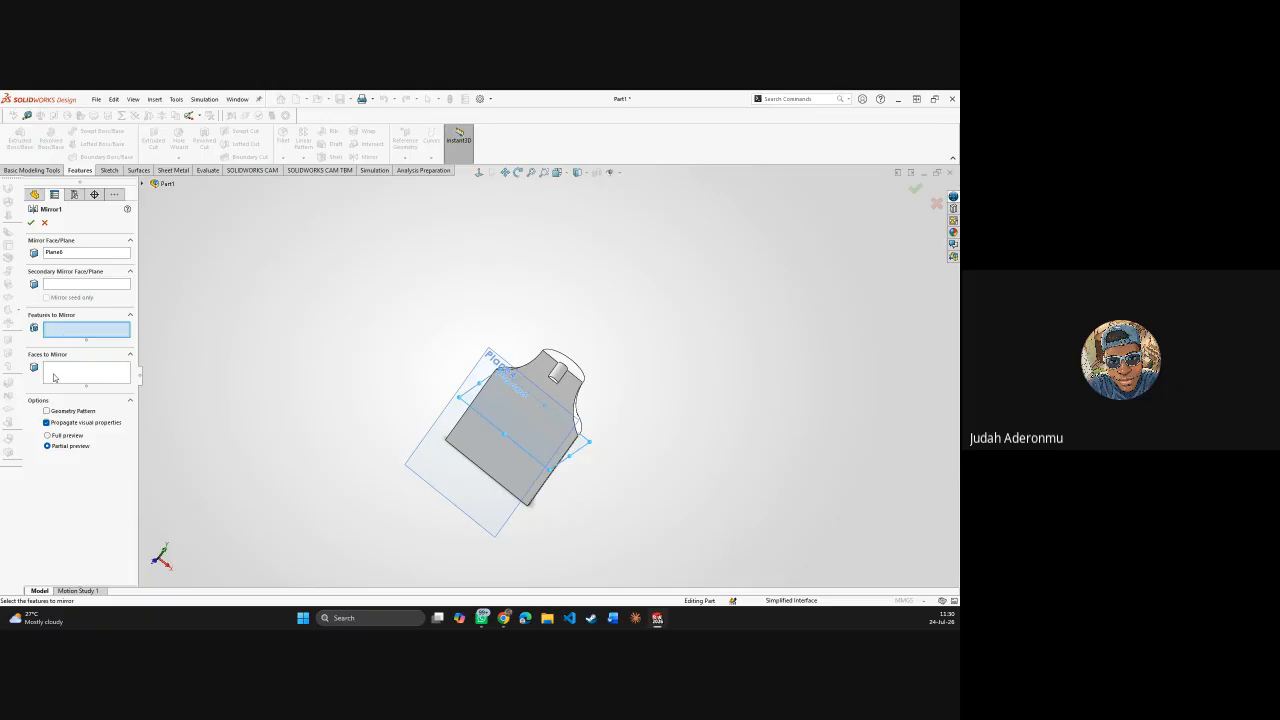
left_click(61, 255)
key("Delete")
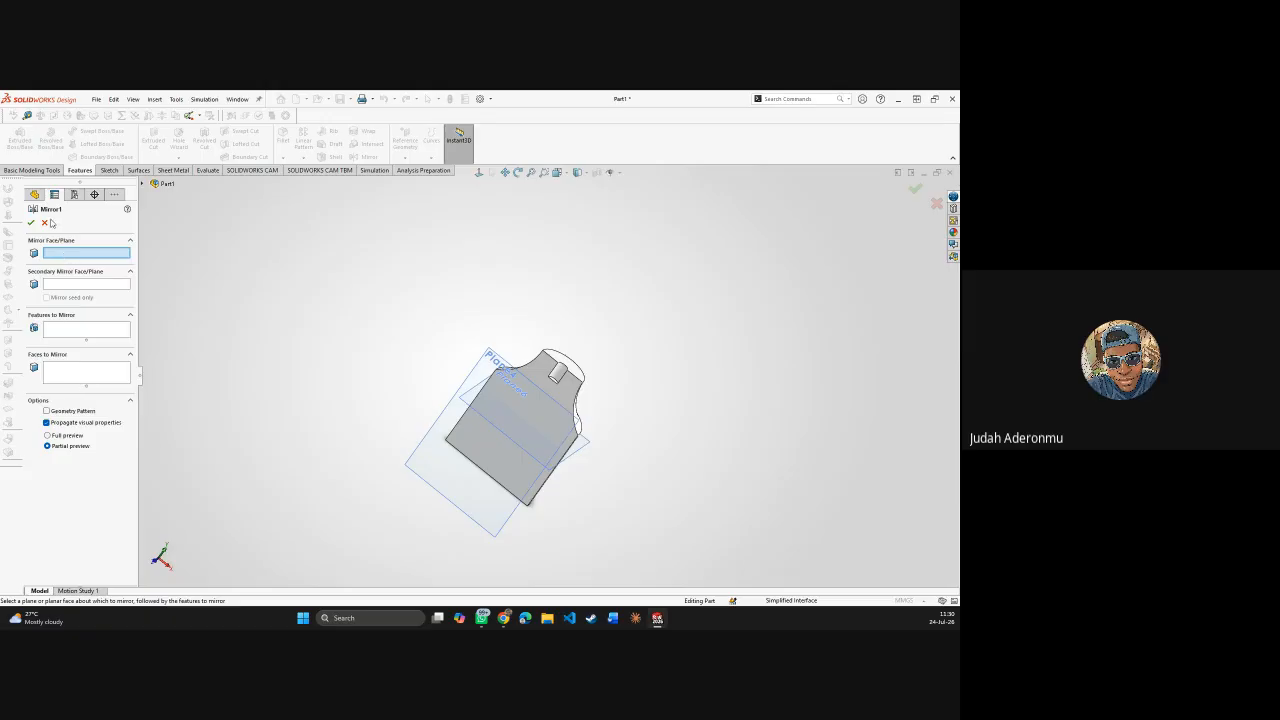
left_click(31, 222)
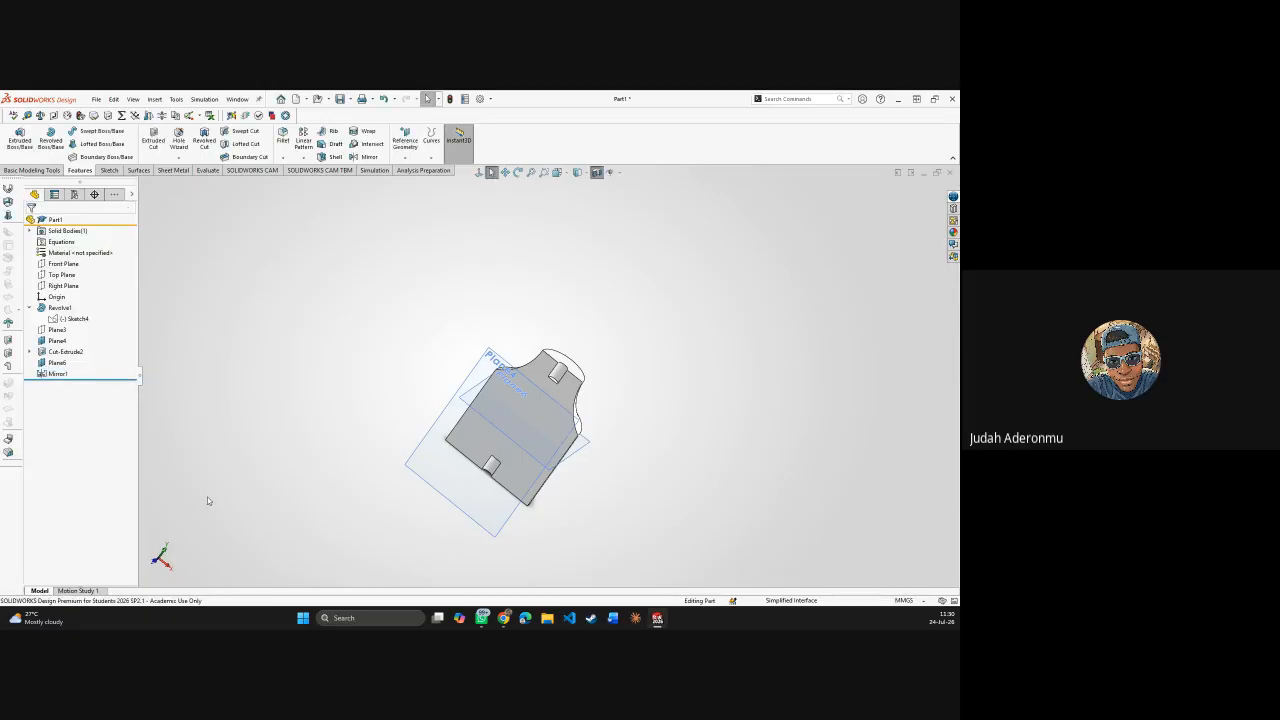
- Undo the mirror of the blind hole cut
key("ctrl+z")
key("ctrl+z")
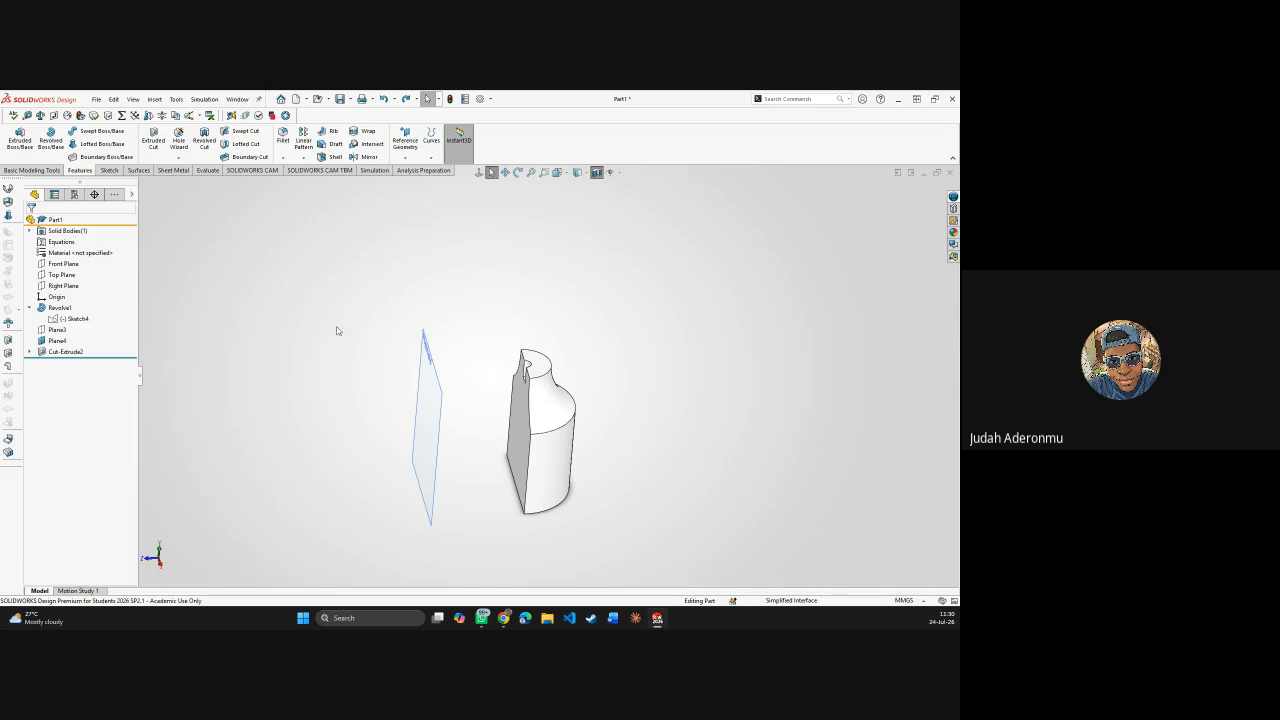
key("ctrl+z")
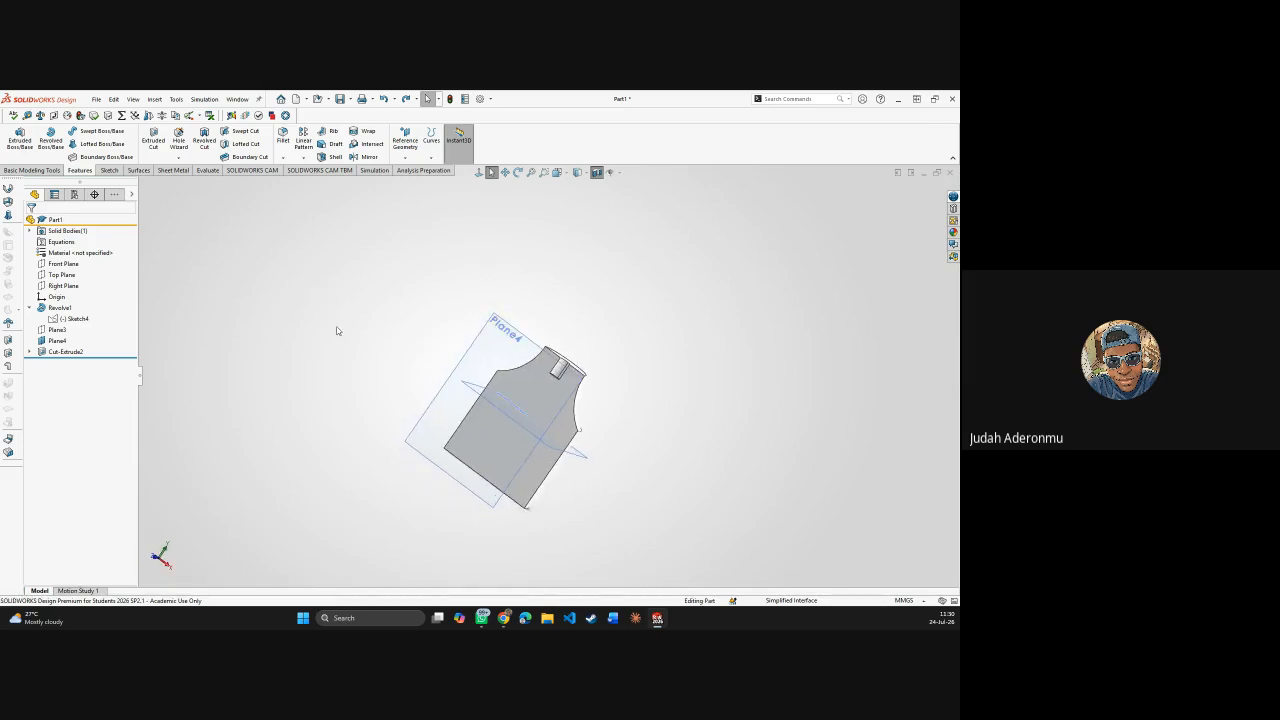
- Try to mirror the whole bottle body about Plane4, the vertical reference plane beside it
left_click(368, 157)
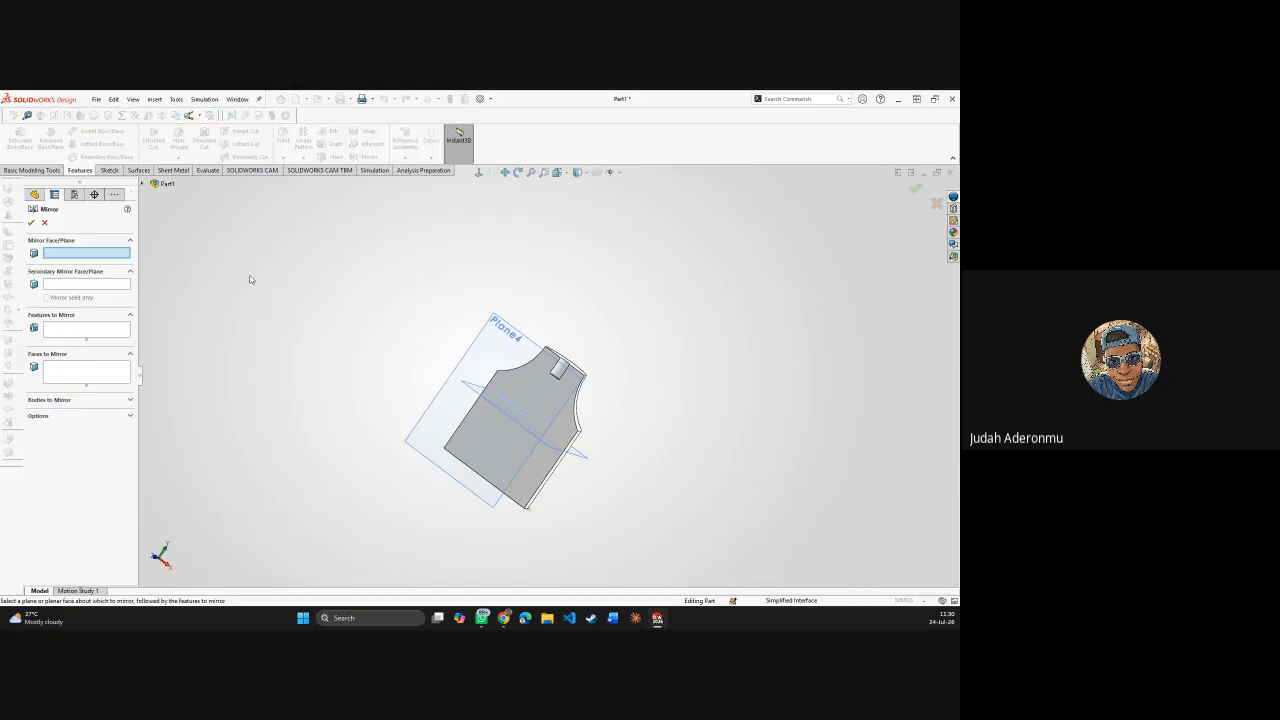
left_click(58, 400)
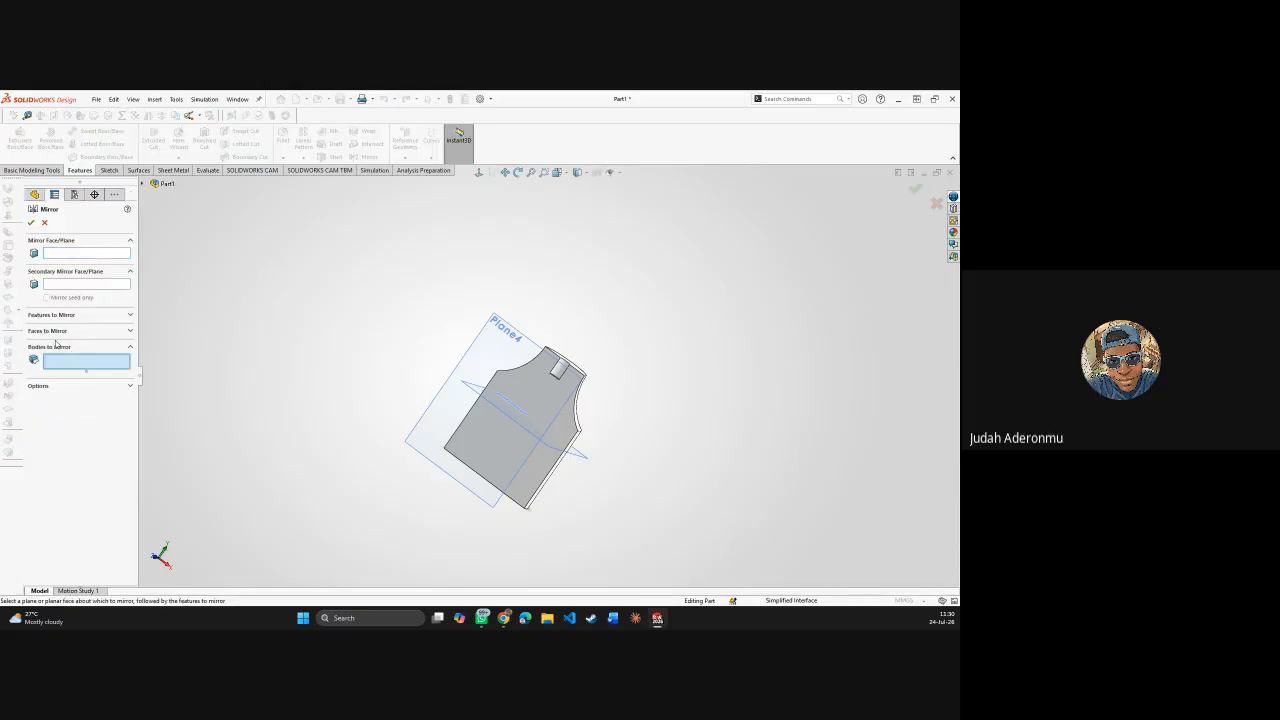
middle_click_drag(608, 330, 543, 409)
left_click(545, 412)
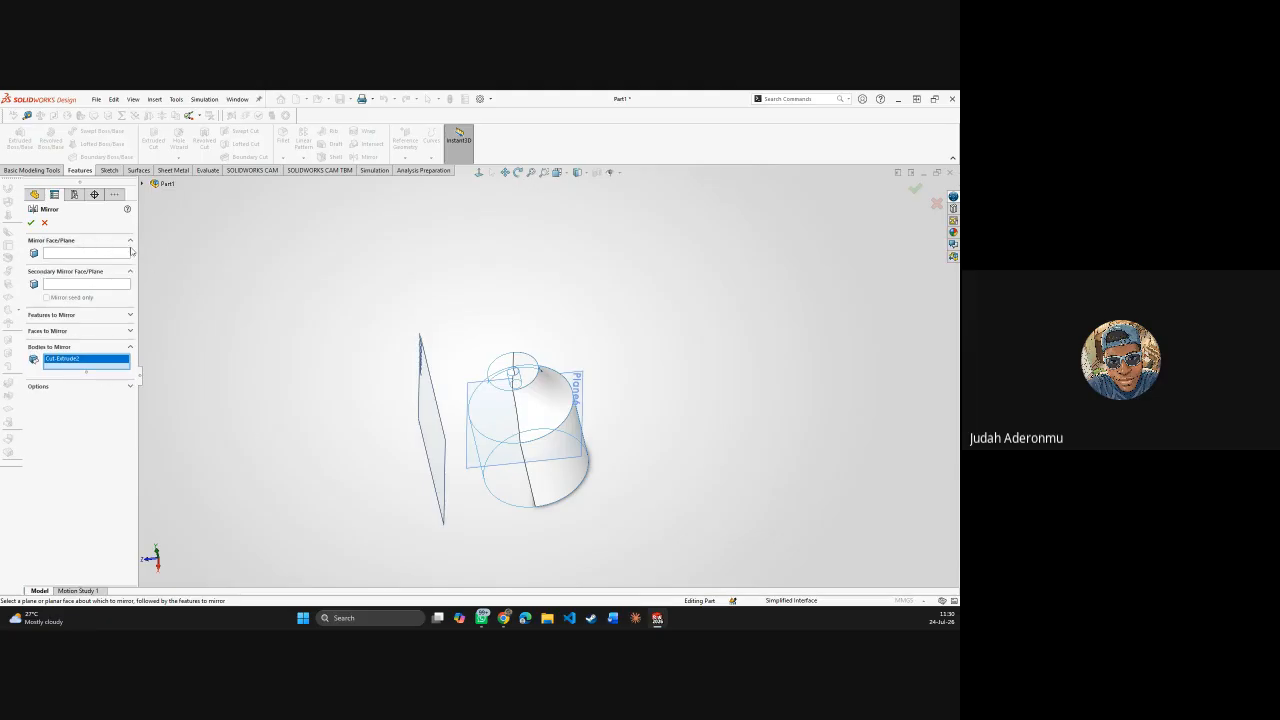
left_click(100, 255)
left_click(443, 418)
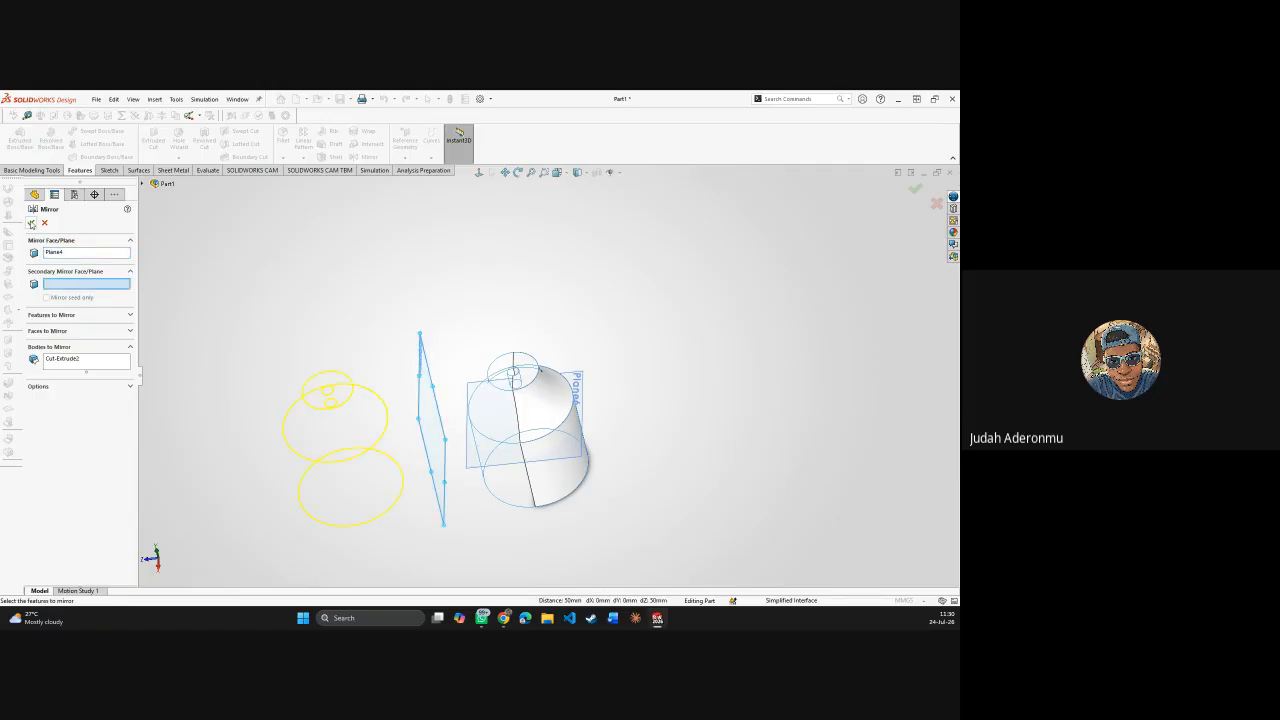
left_click(31, 223)
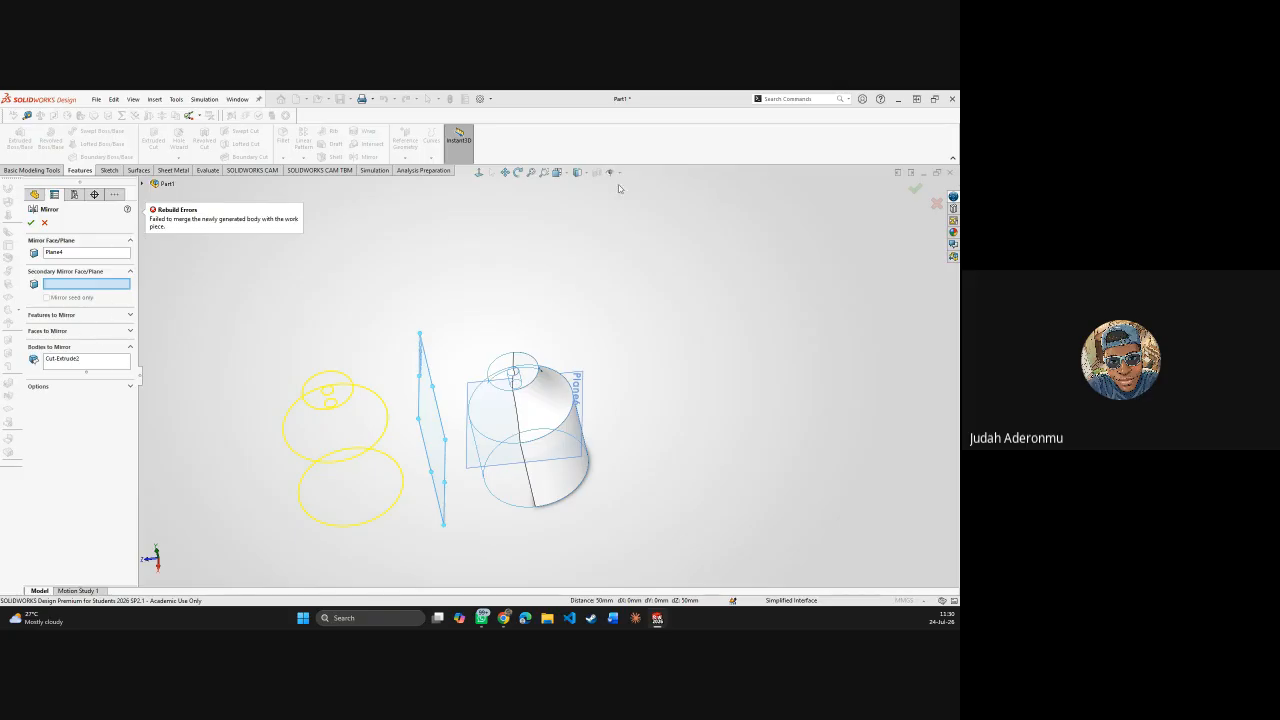
- Turn off Merge solids in the Mirror options and create the mirrored bottle as a separate body
mouse_move(477, 349)
middle_mouse_down()
mouse_move(510, 370)
mouse_move(515, 321)
middle_mouse_up()
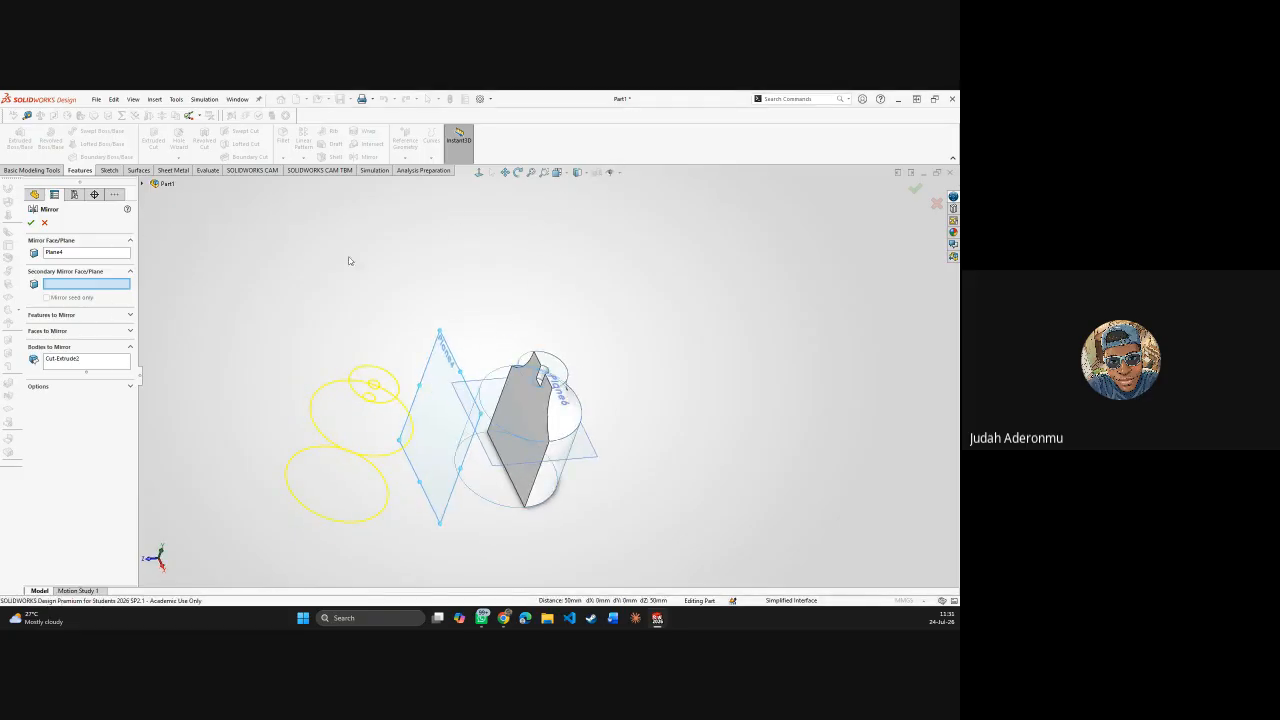
left_click(40, 386)
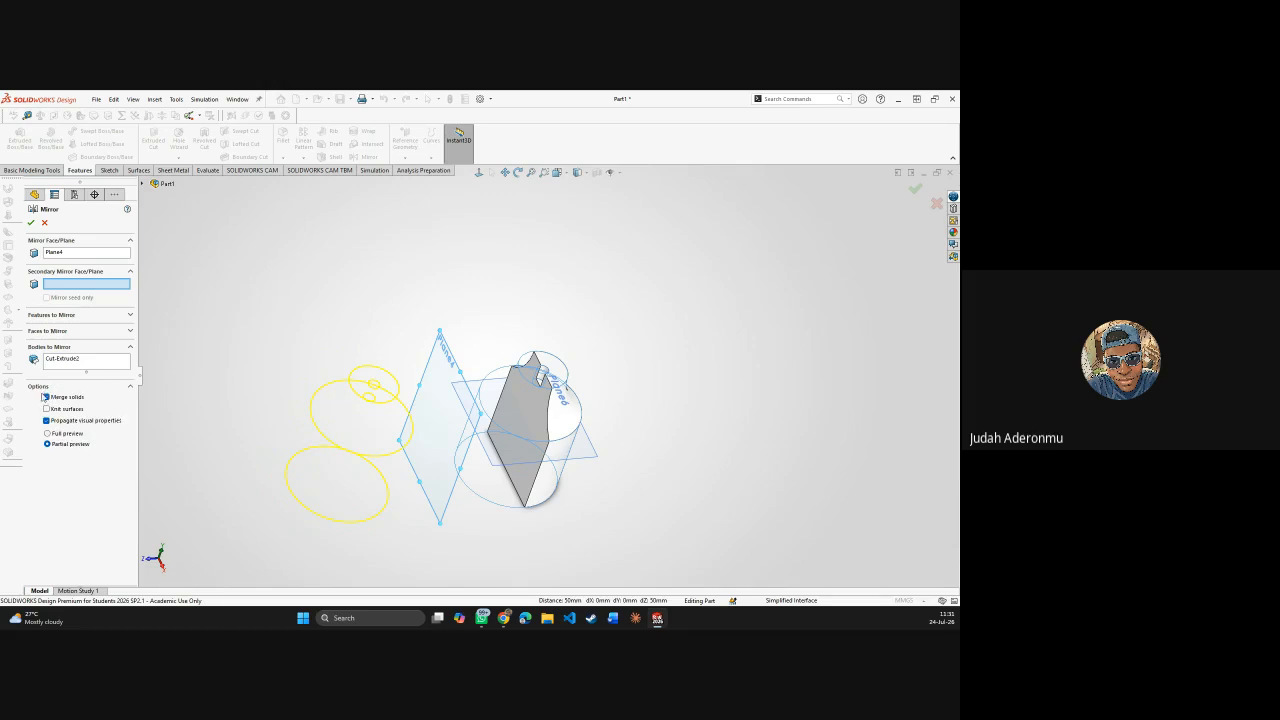
left_click(46, 397)
left_click(31, 222)
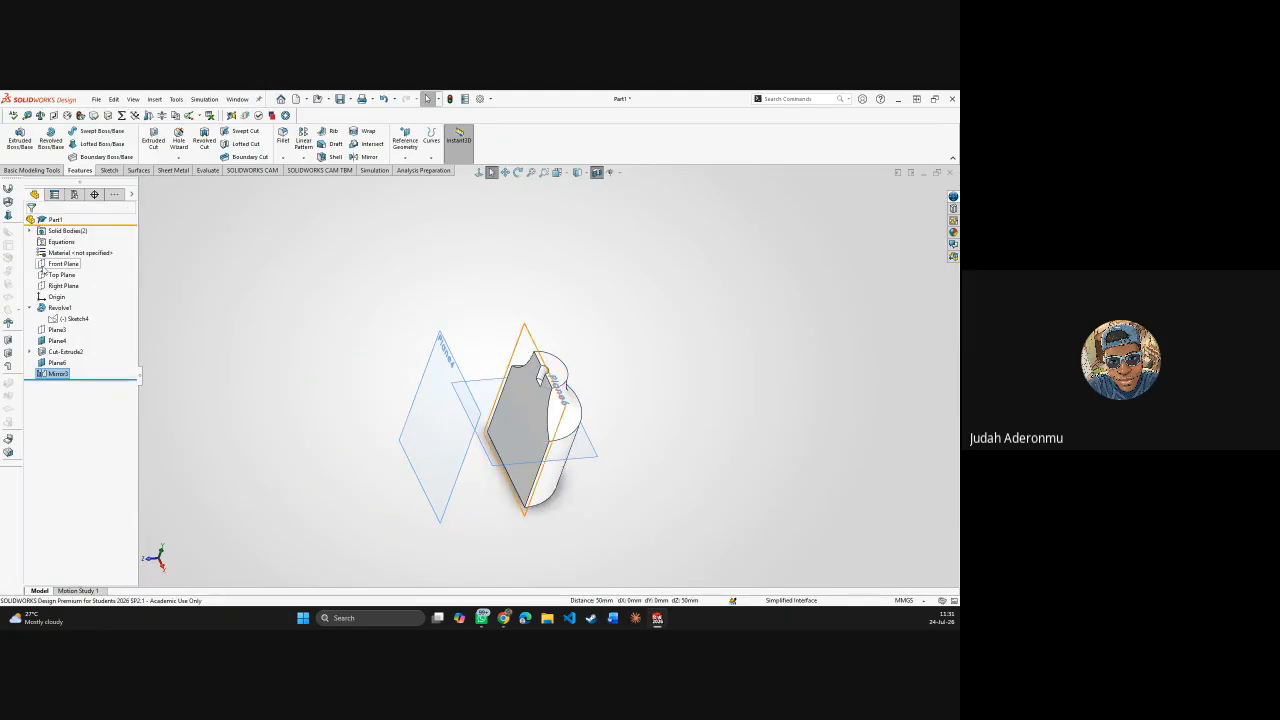
- Turn off the section view to display both bottle bodies in full
middle_click_drag(477, 363, 459, 311)
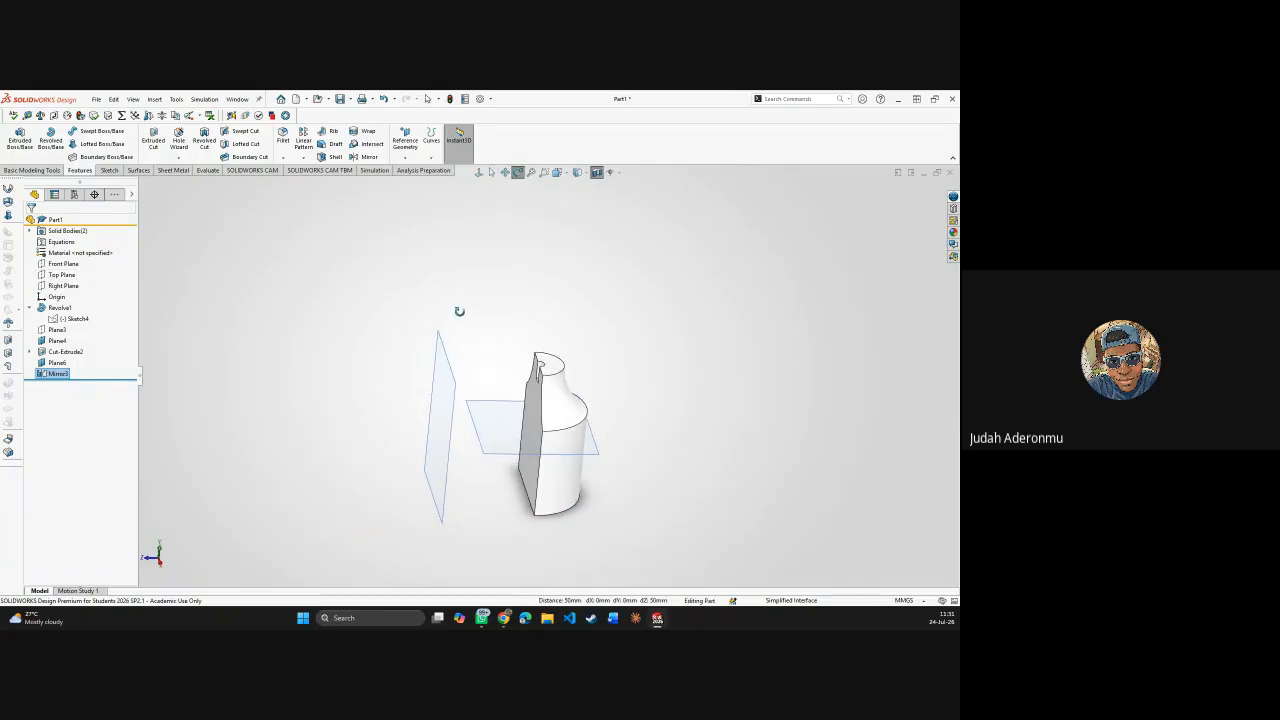
left_click(597, 173)
middle_click_drag(763, 330, 704, 378)
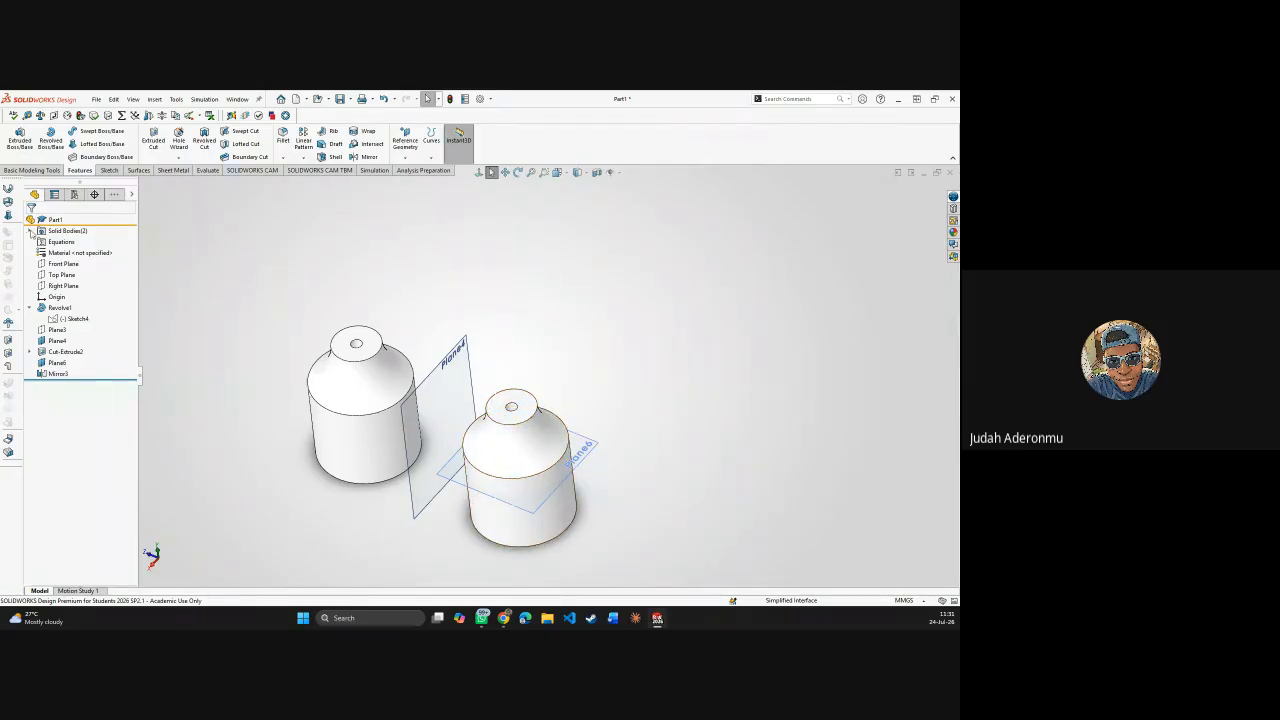
- Compare the solid bodies listed before and after the body mirror by rolling the feature history back and forward
left_click(31, 231)
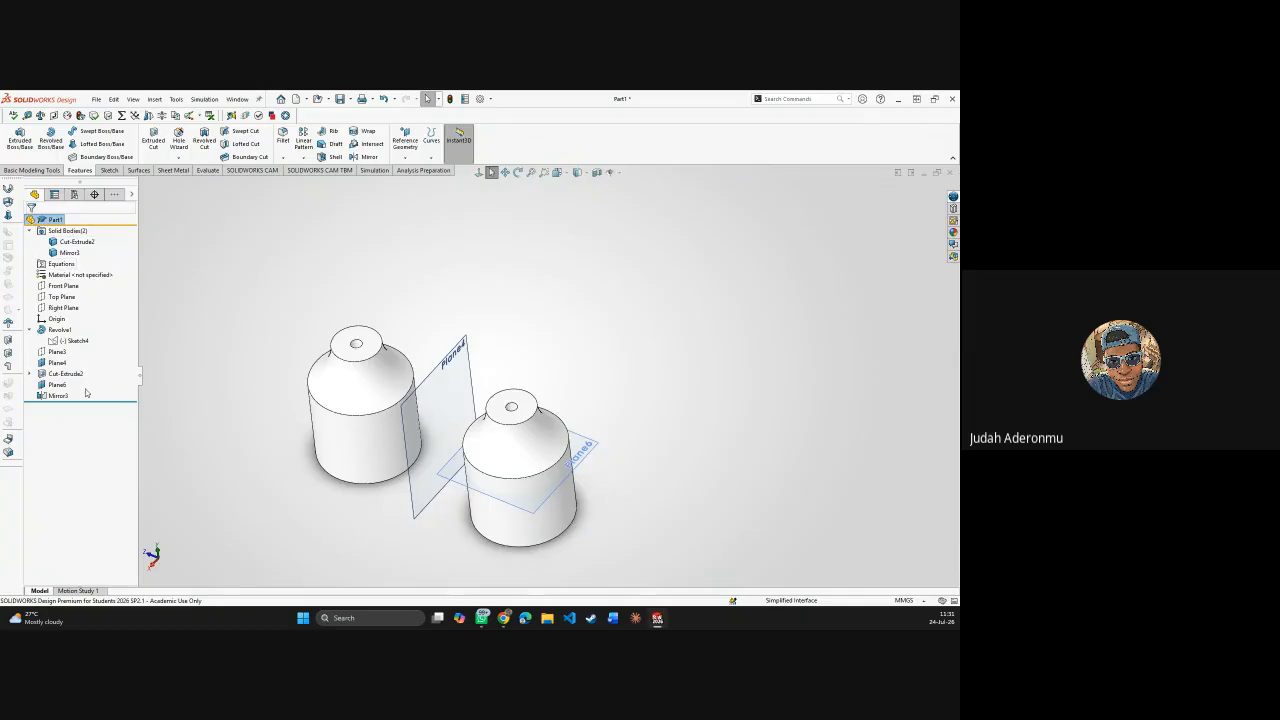
left_click_drag(90, 401, 91, 393)
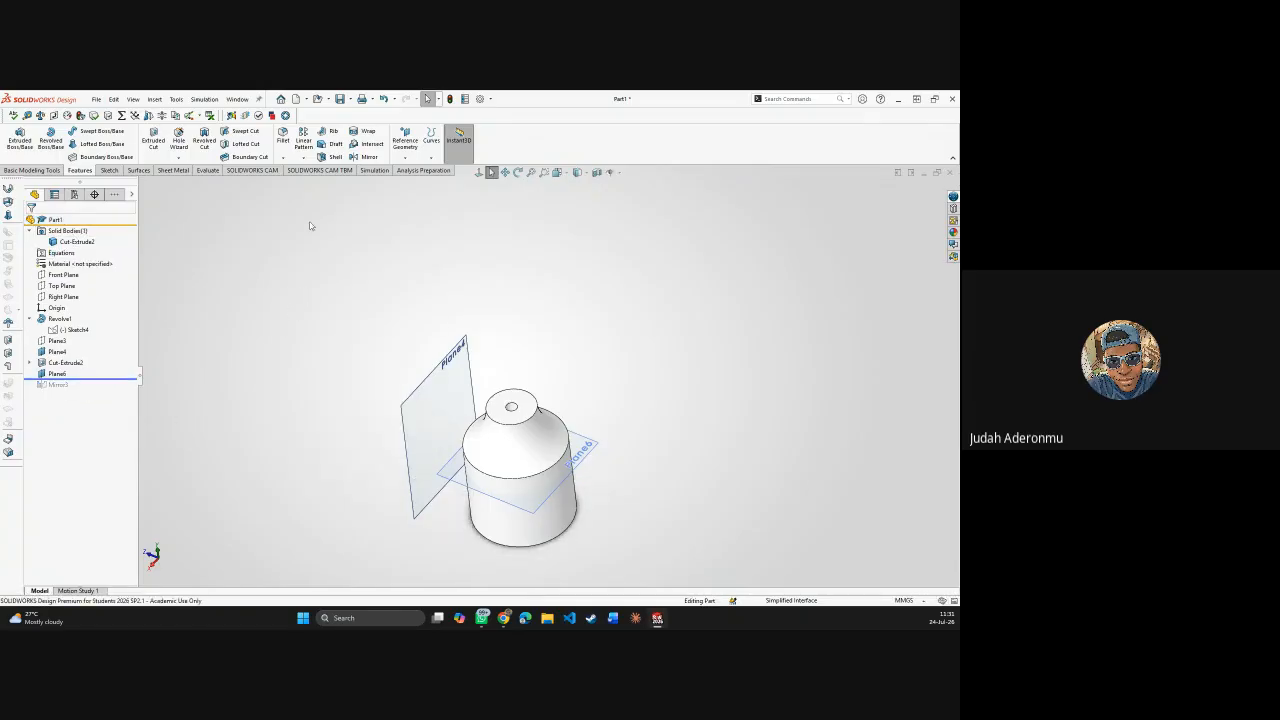
left_click(29, 232)
left_click(29, 231)
left_click(75, 241)
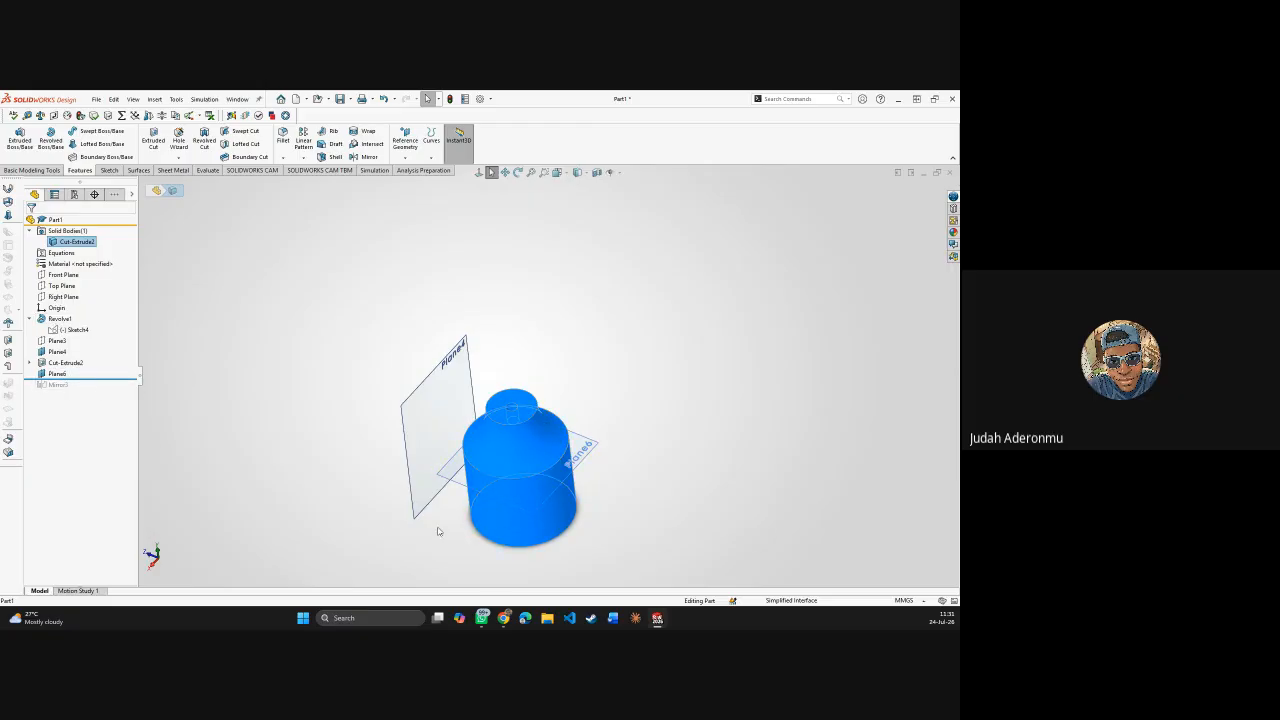
left_click_drag(100, 378, 98, 392)
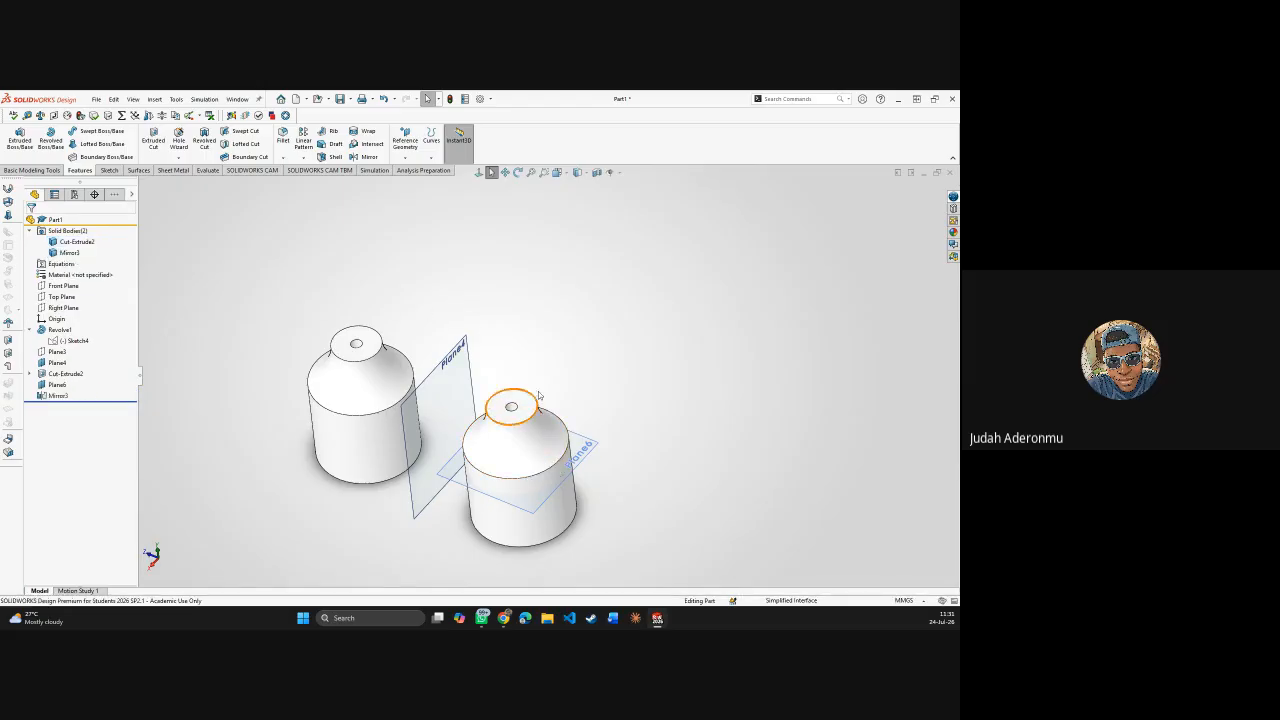
- Delete the Mirror feature that produced the second bottle body
middle_click_drag(317, 369, 345, 396)
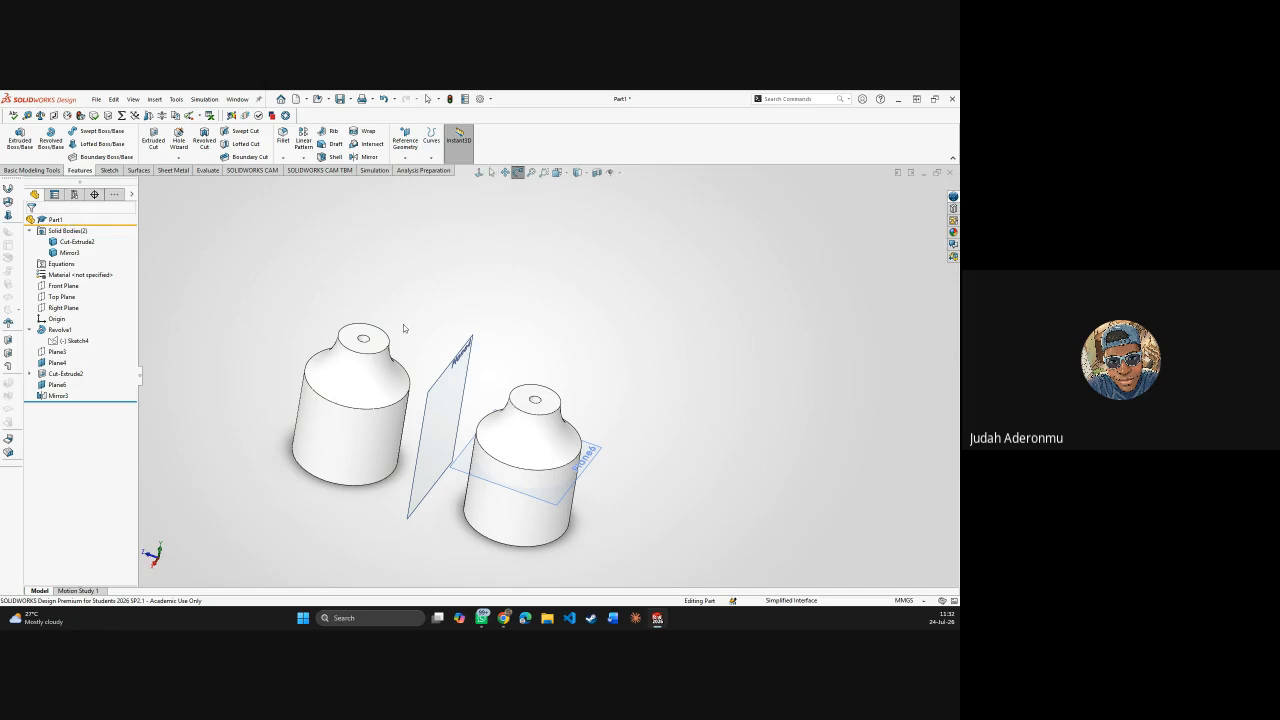
middle_click_drag(403, 331, 398, 292)
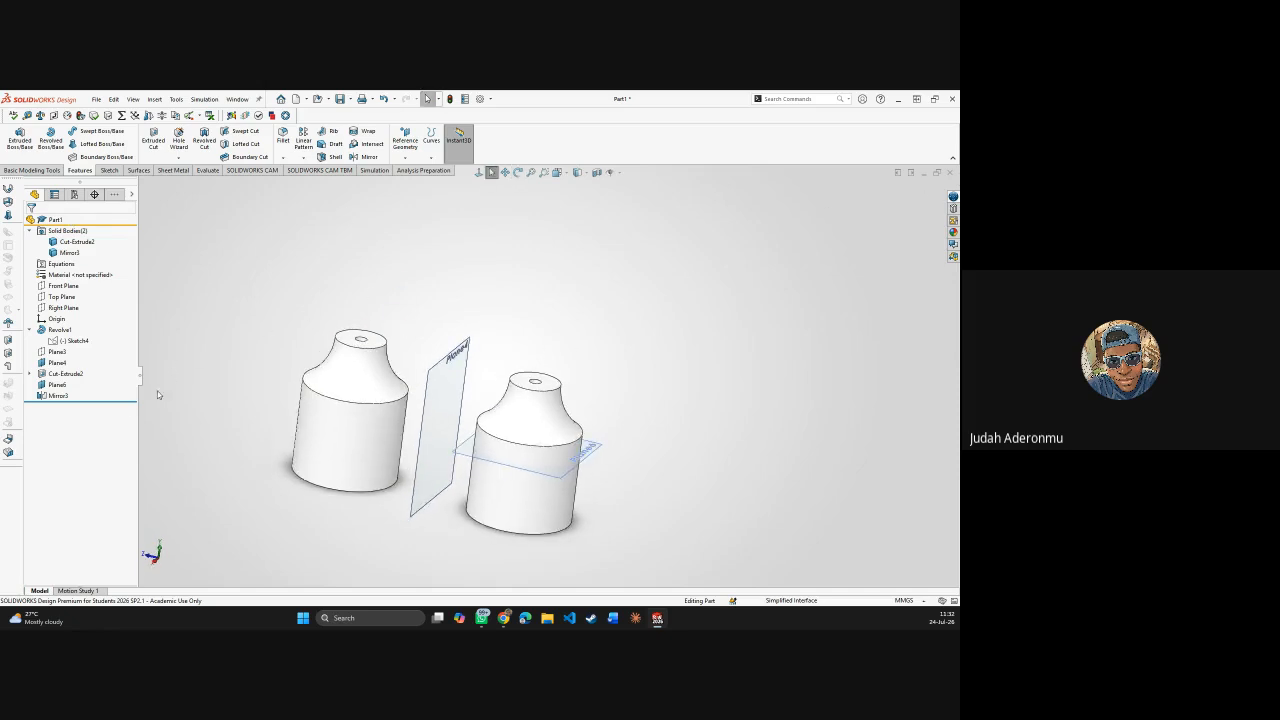
left_click(62, 397)
key("Delete")
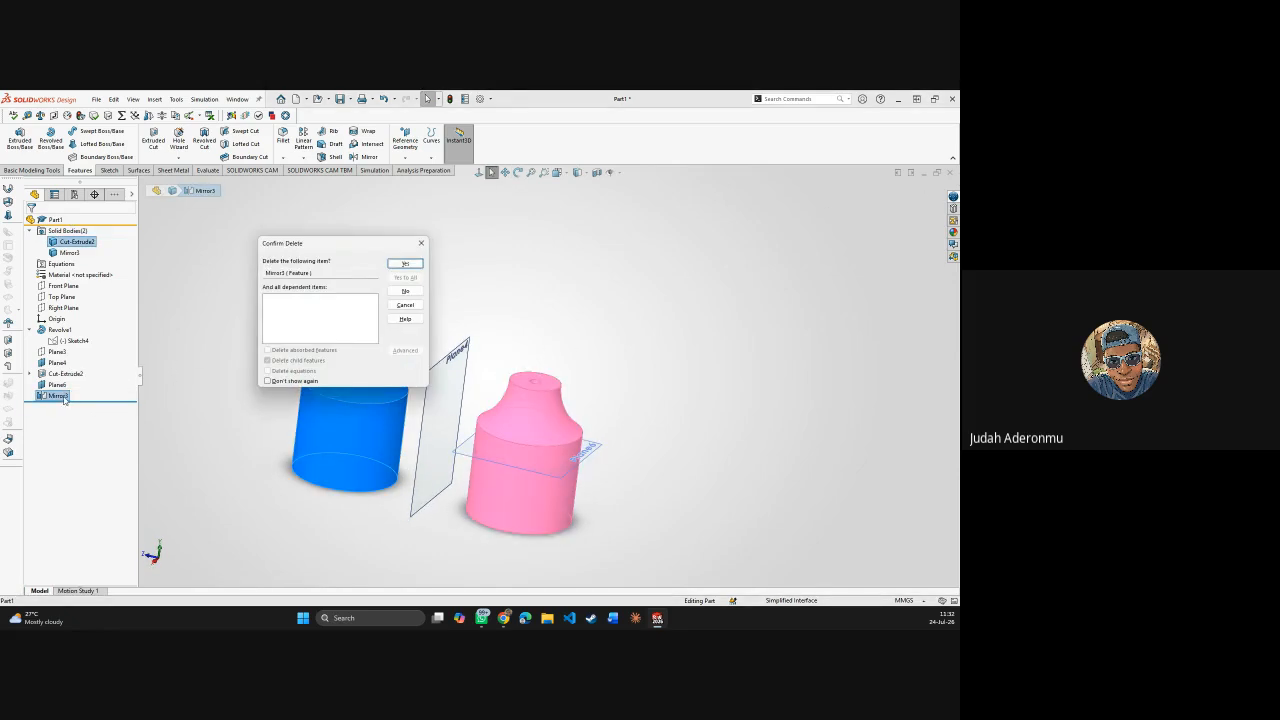
left_click(406, 264)
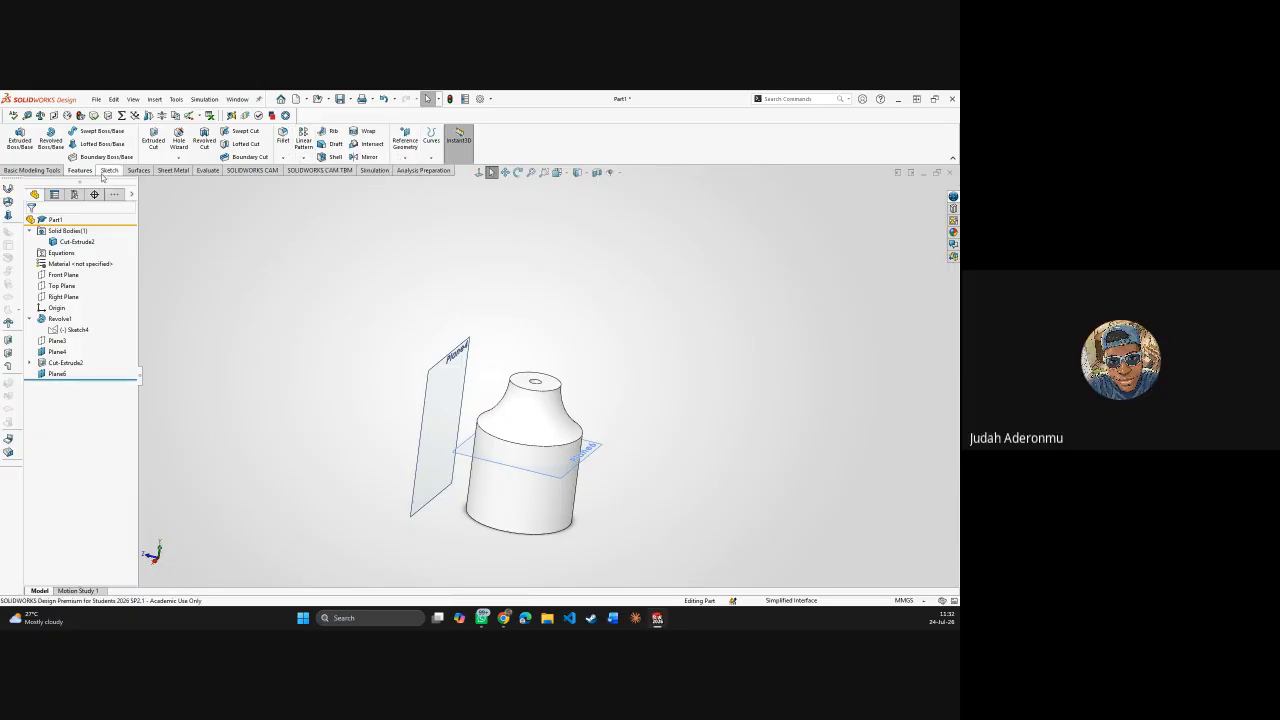
- Create a reference axis through the cylindrical face of the bottle body
left_click(406, 160)
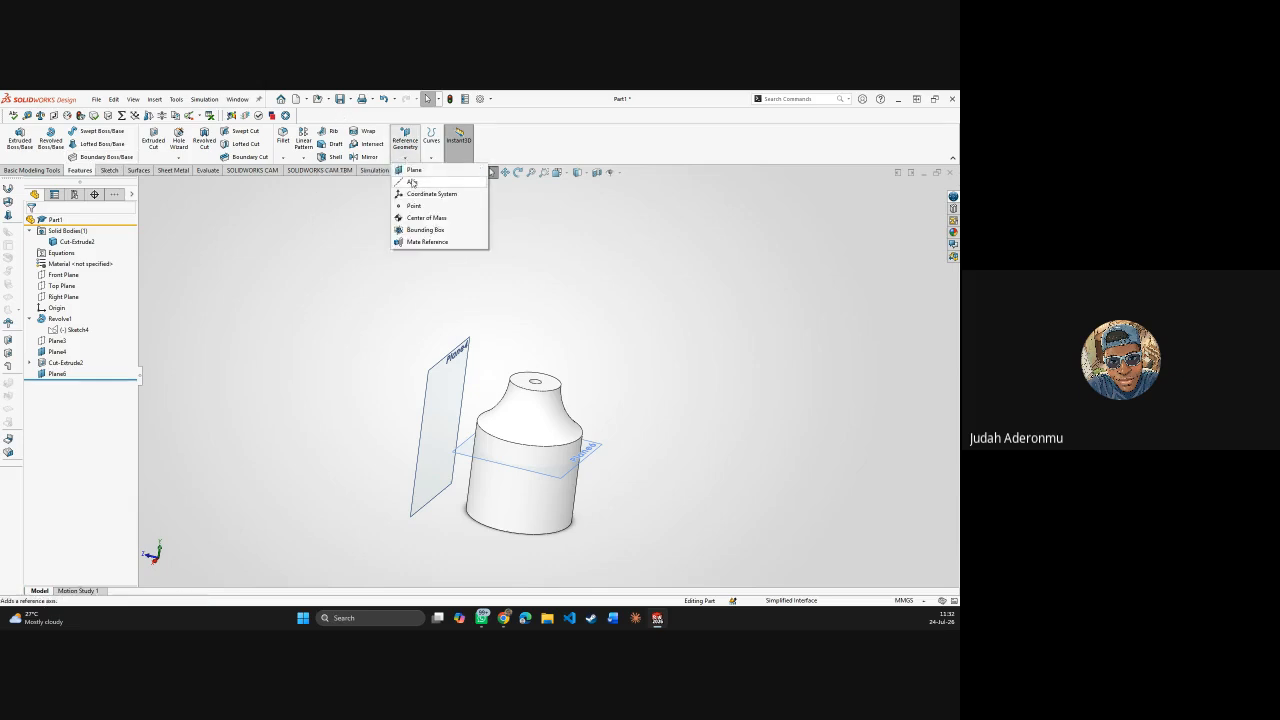
left_click(411, 182)
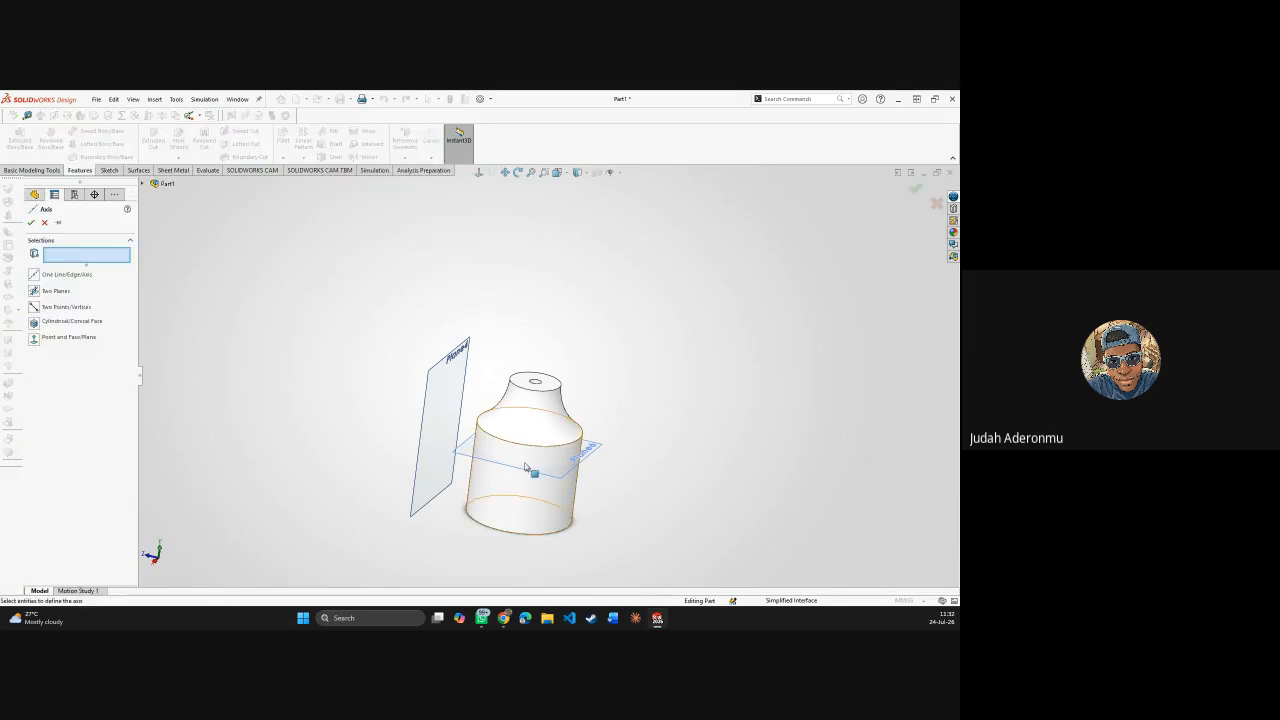
left_click(518, 492)
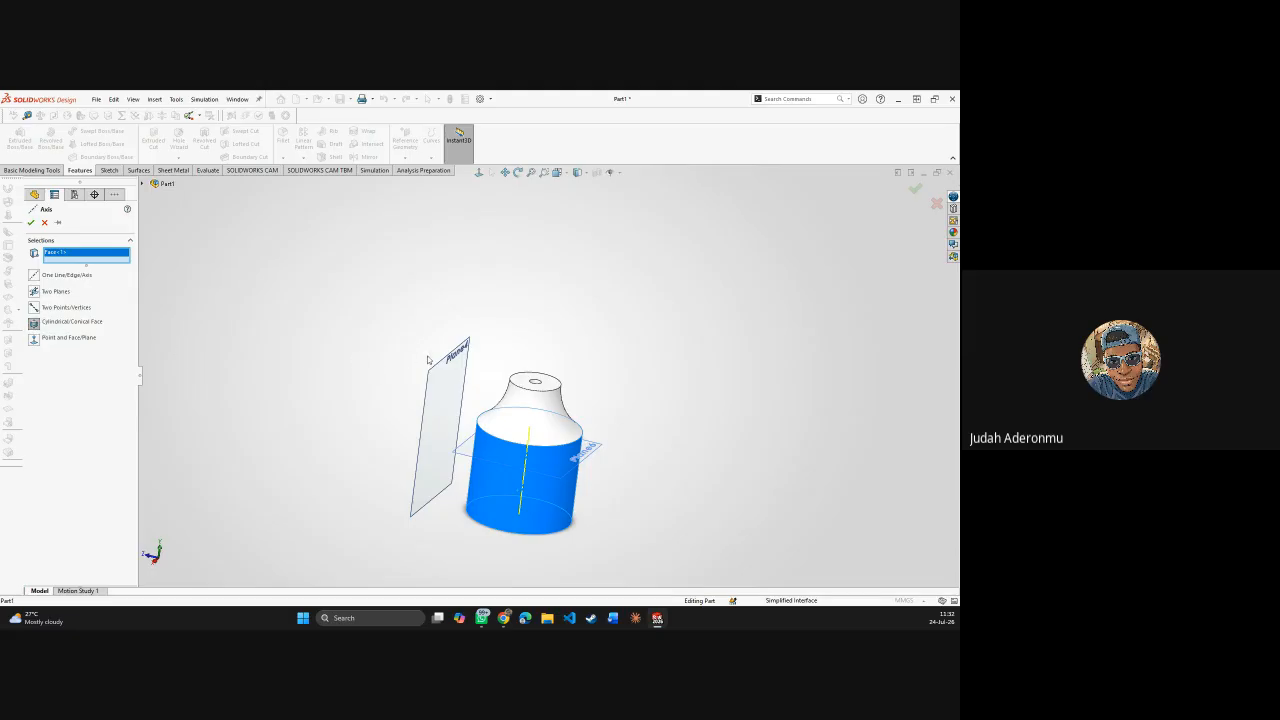
middle_click_drag(590, 370, 580, 337)
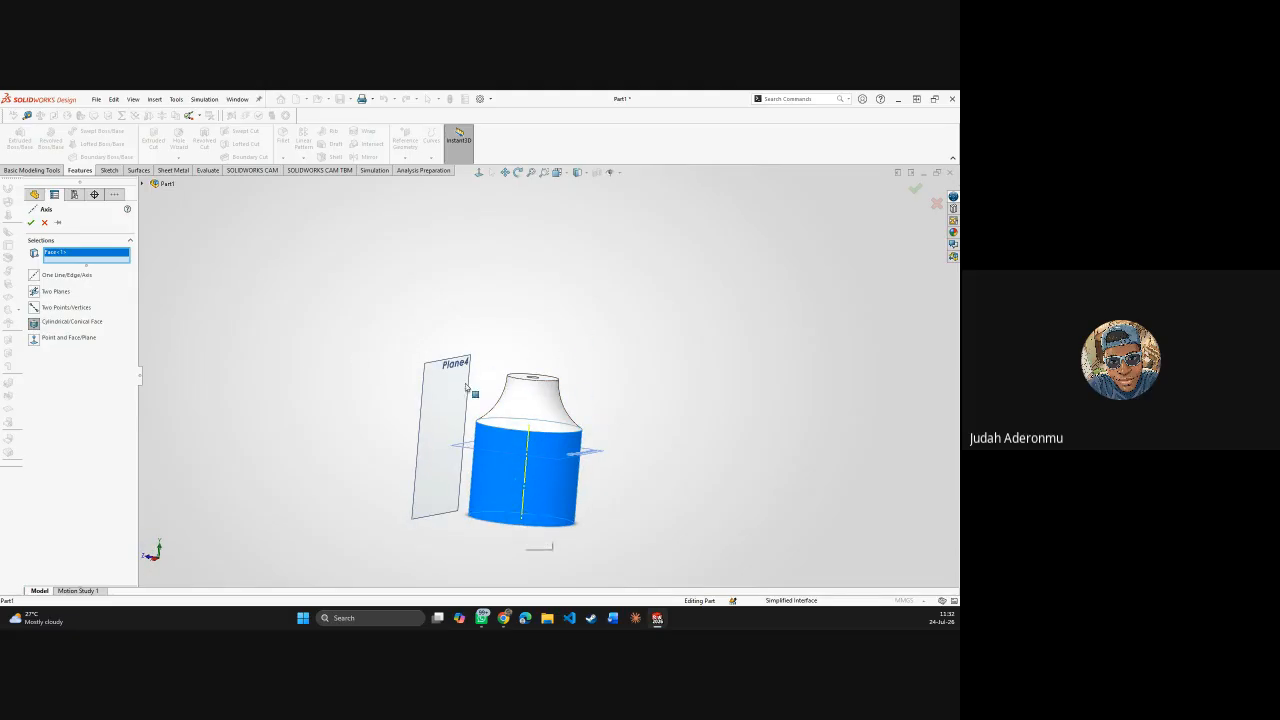
left_click(30, 222)
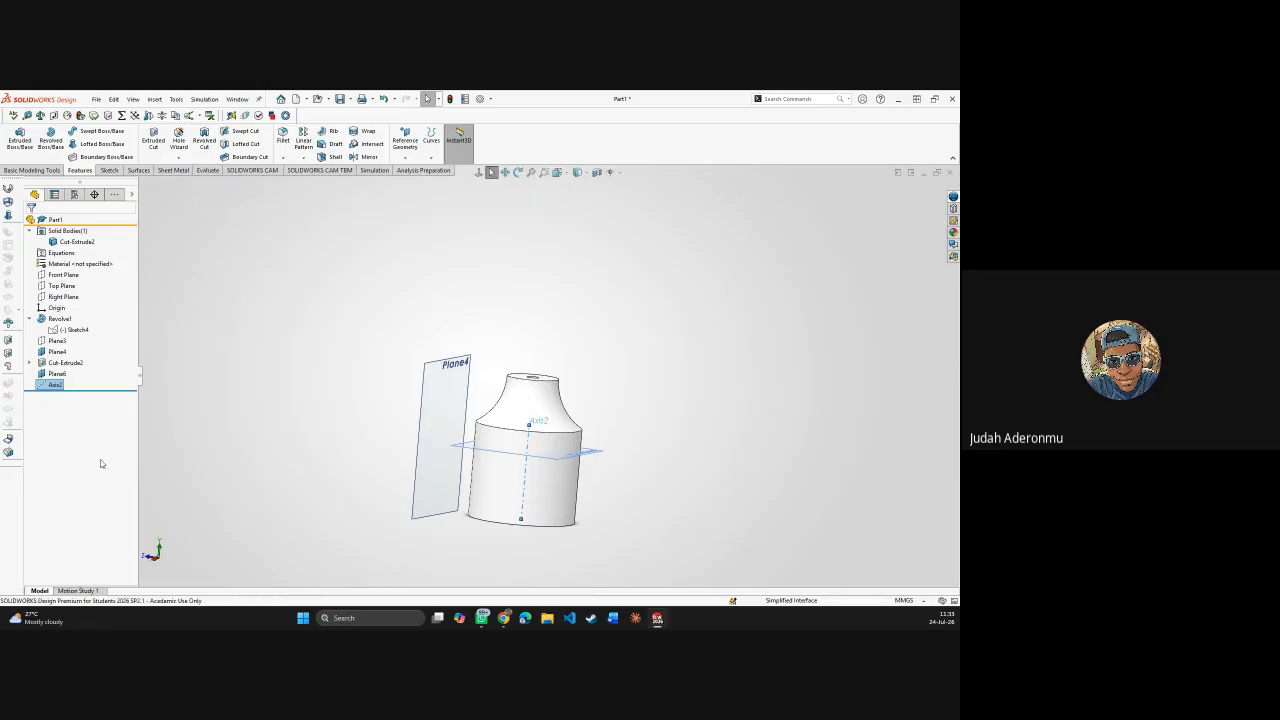
- Roll the feature history back to before the reference axis and expand Cut-Extrude2 to show its sketch
left_click(54, 384)
left_click_drag(83, 391, 80, 379)
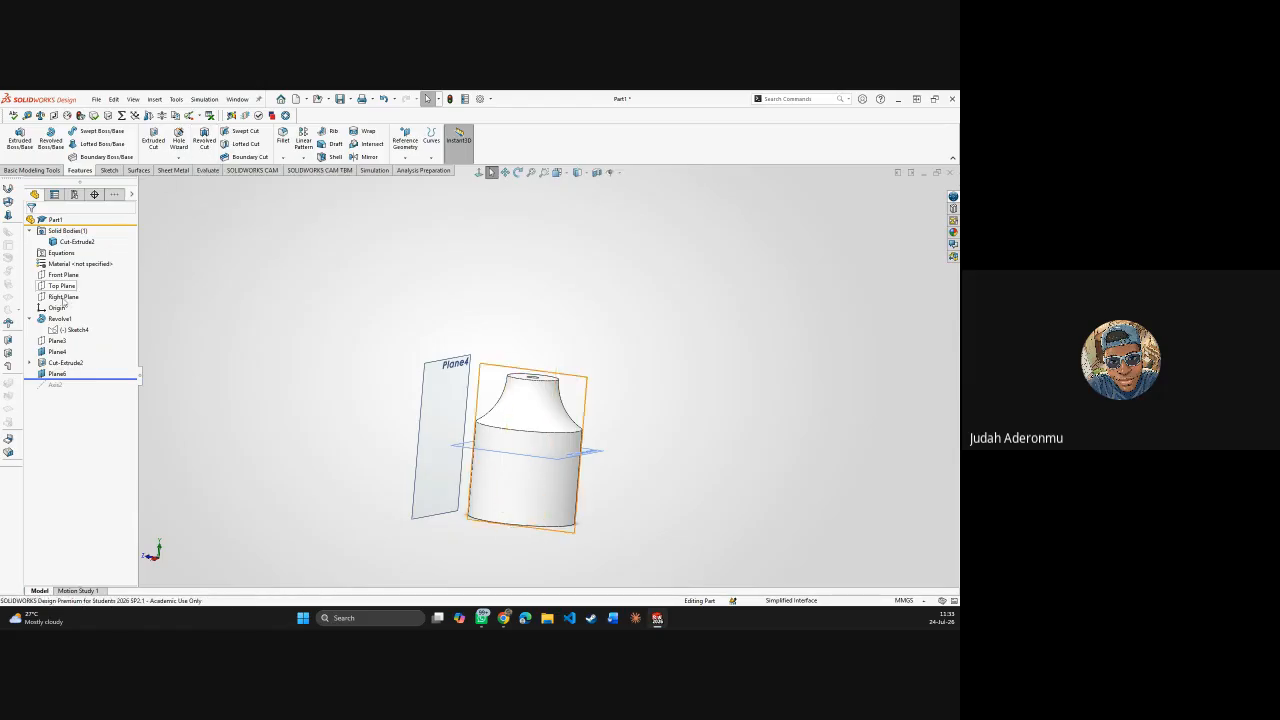
left_click(30, 363)
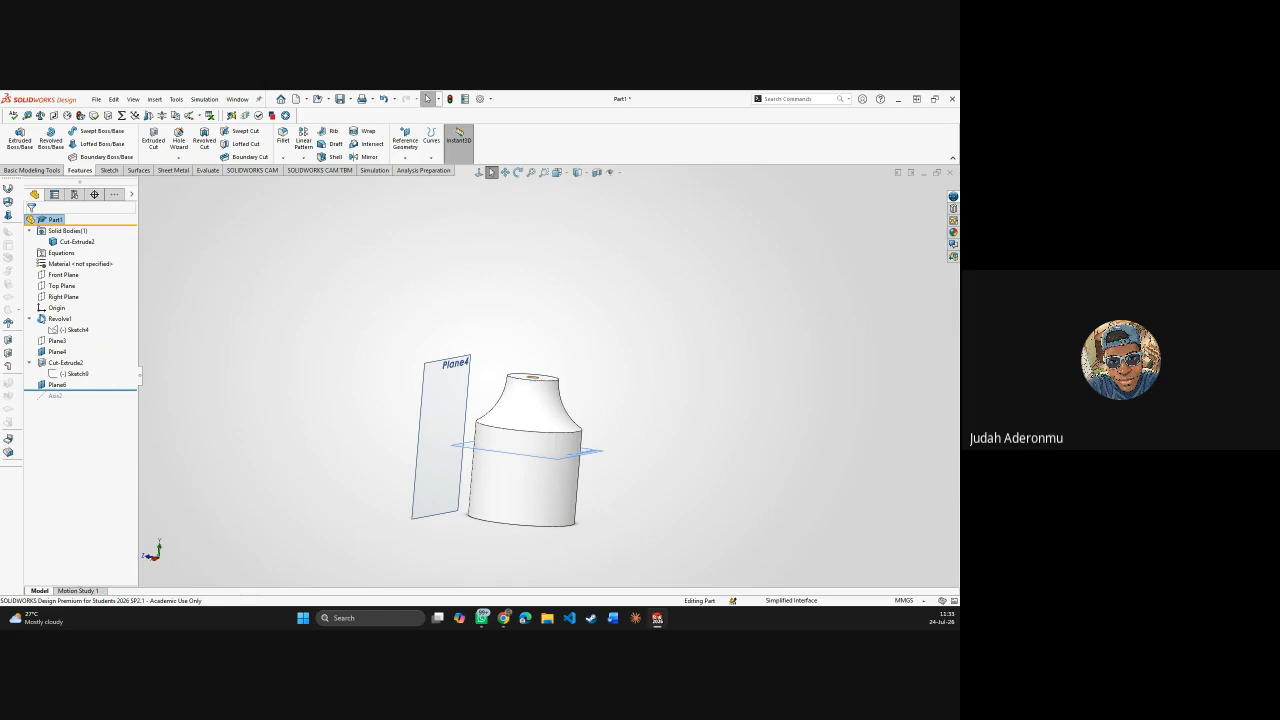
- Start a blind revolved cut from the bottle's profile sketch, Sketch4, with an angle of 60 degrees
left_click(74, 331)
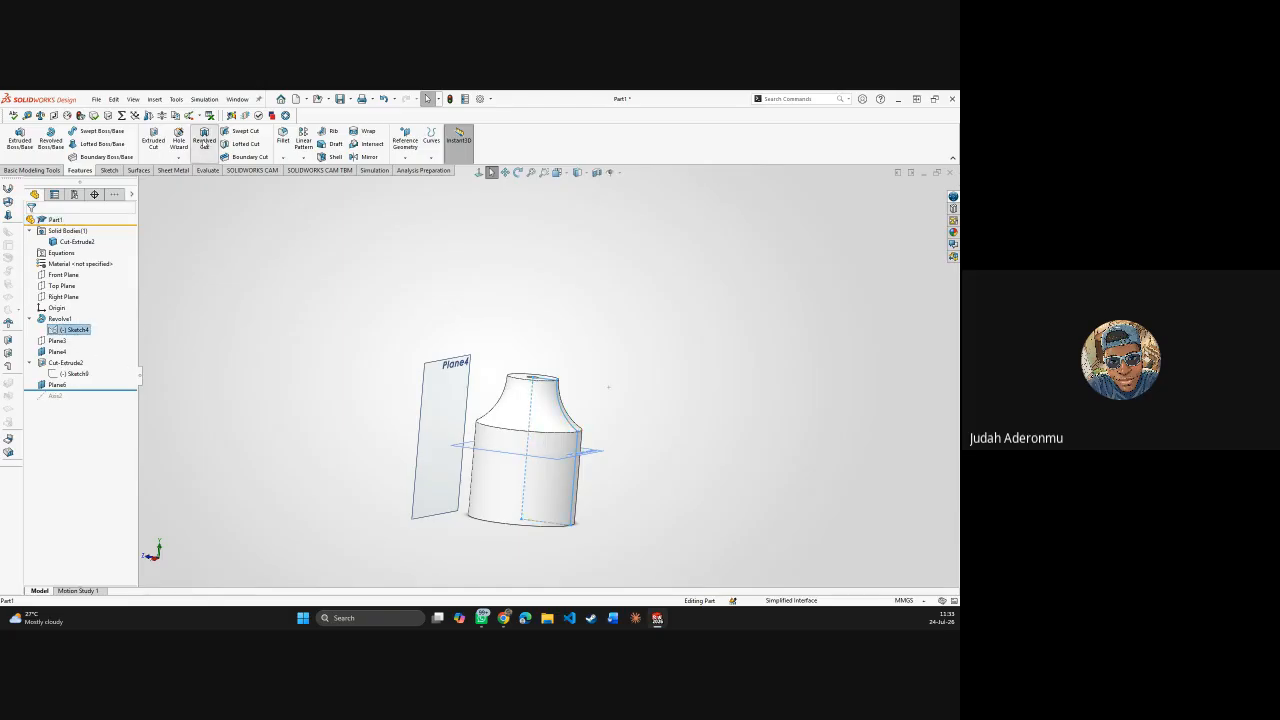
left_click(204, 142)
left_click(95, 302)
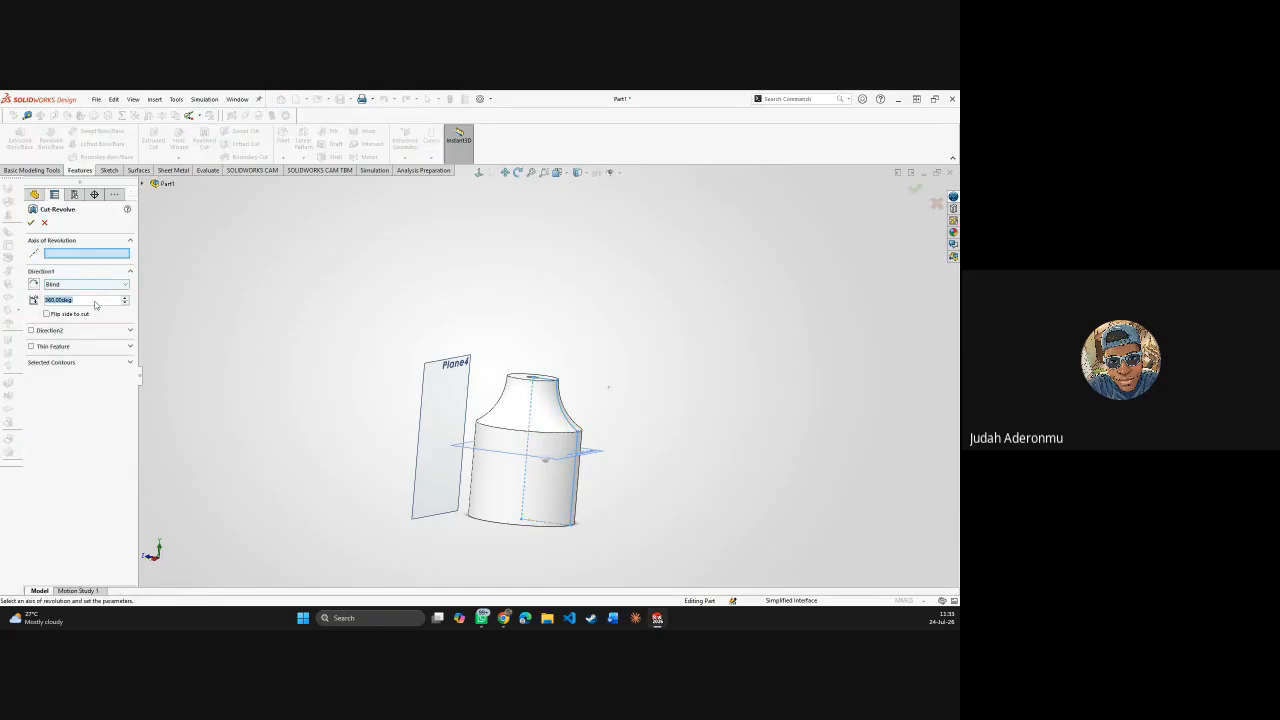
type("60")
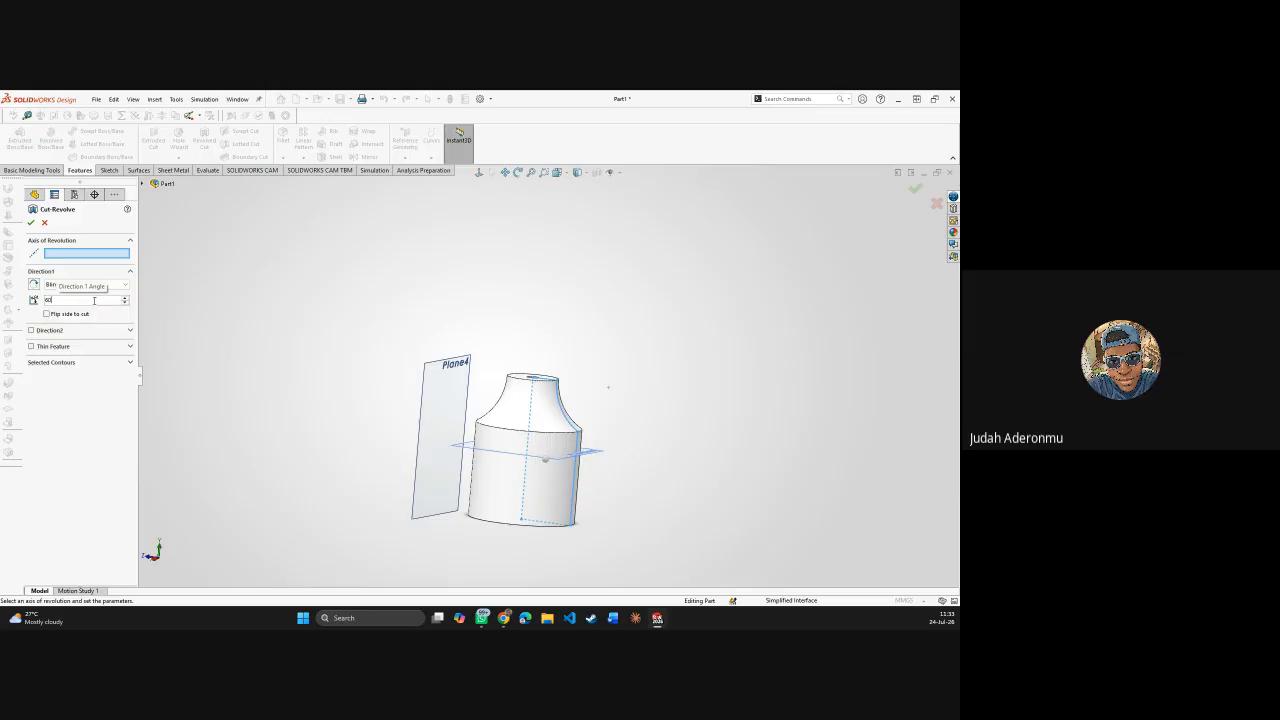
key("Return")
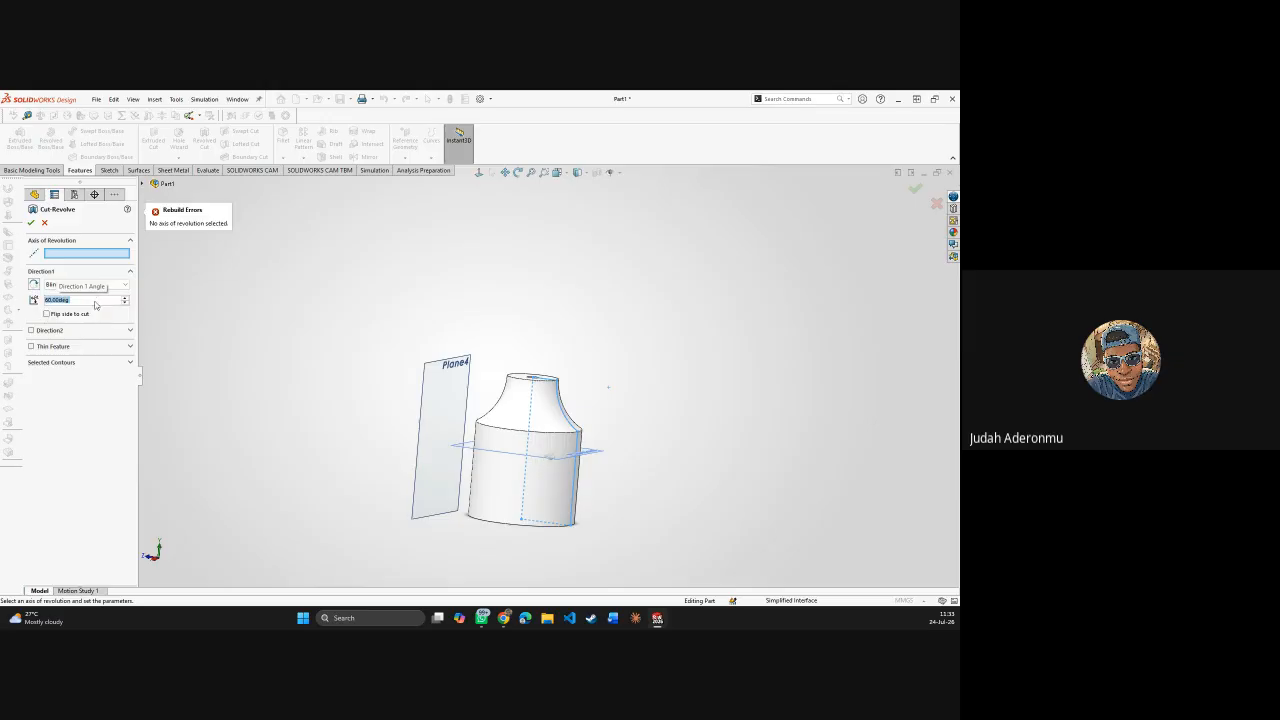
- Use the profile's outer vertical line as the axis of revolution and create the cut, keeping all bodies
left_click(88, 256)
middle_click_drag(478, 410, 526, 374)
left_click(147, 184)
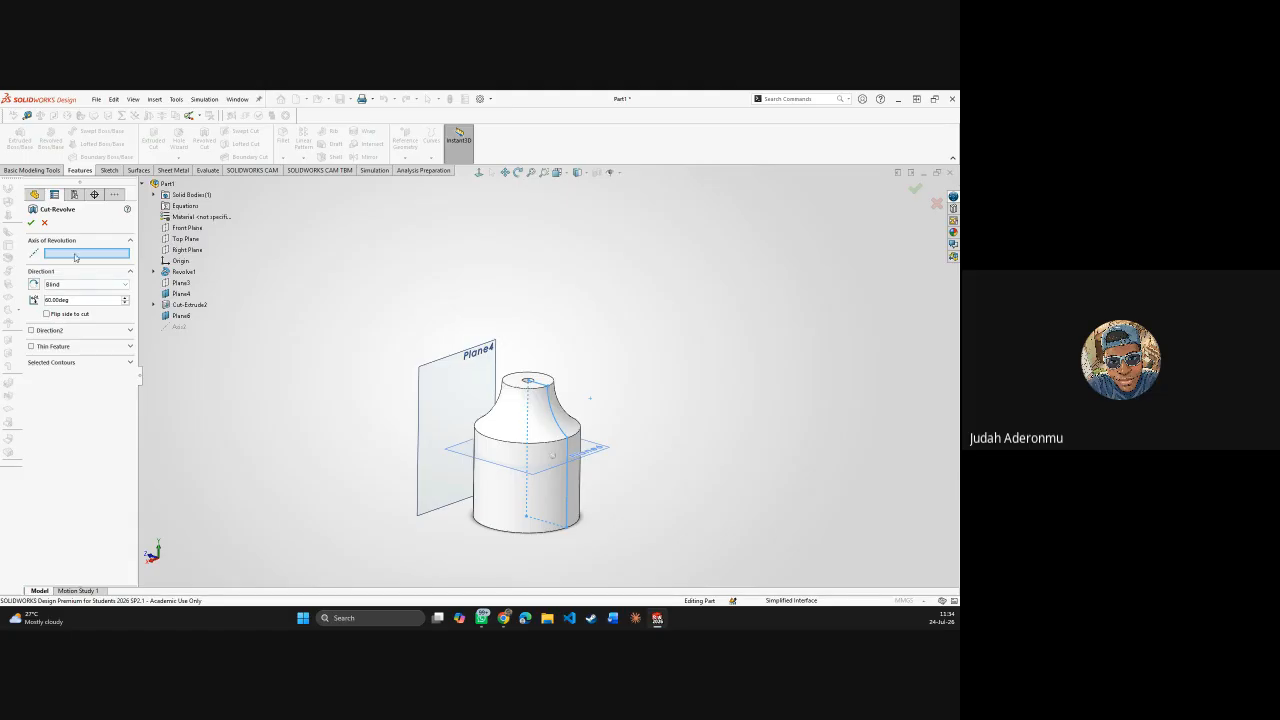
left_click(570, 479)
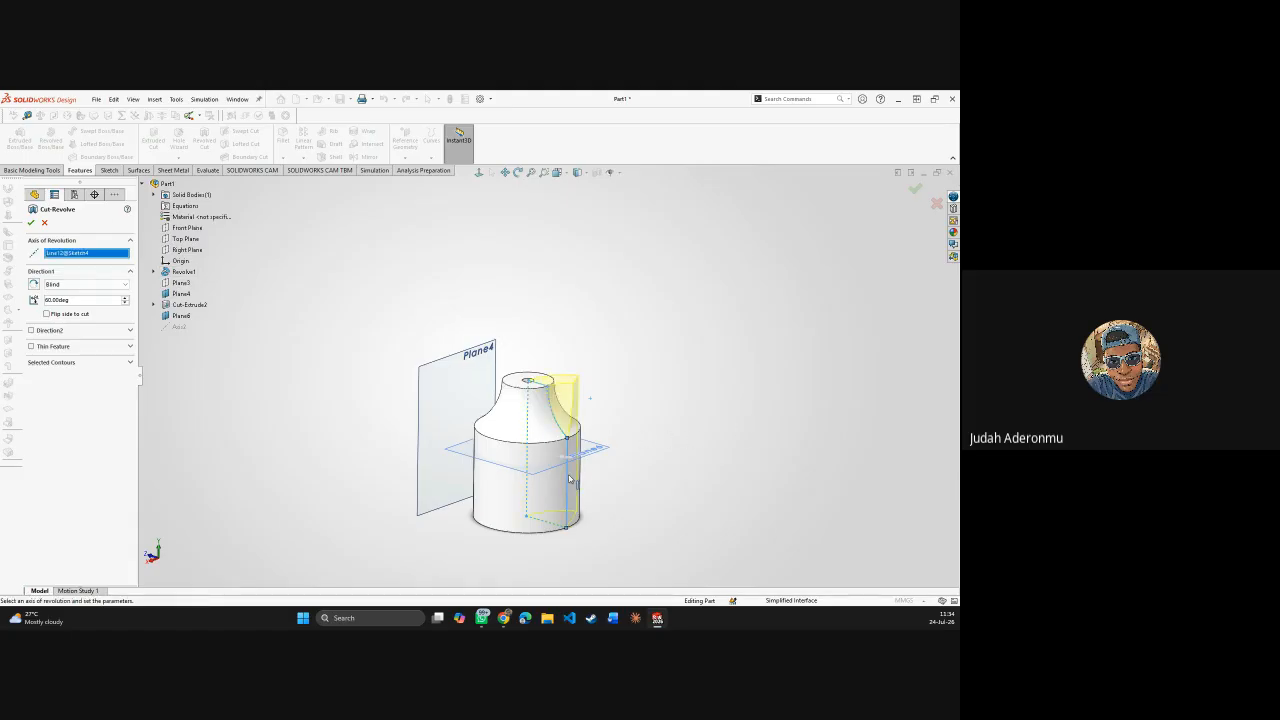
left_click(31, 223)
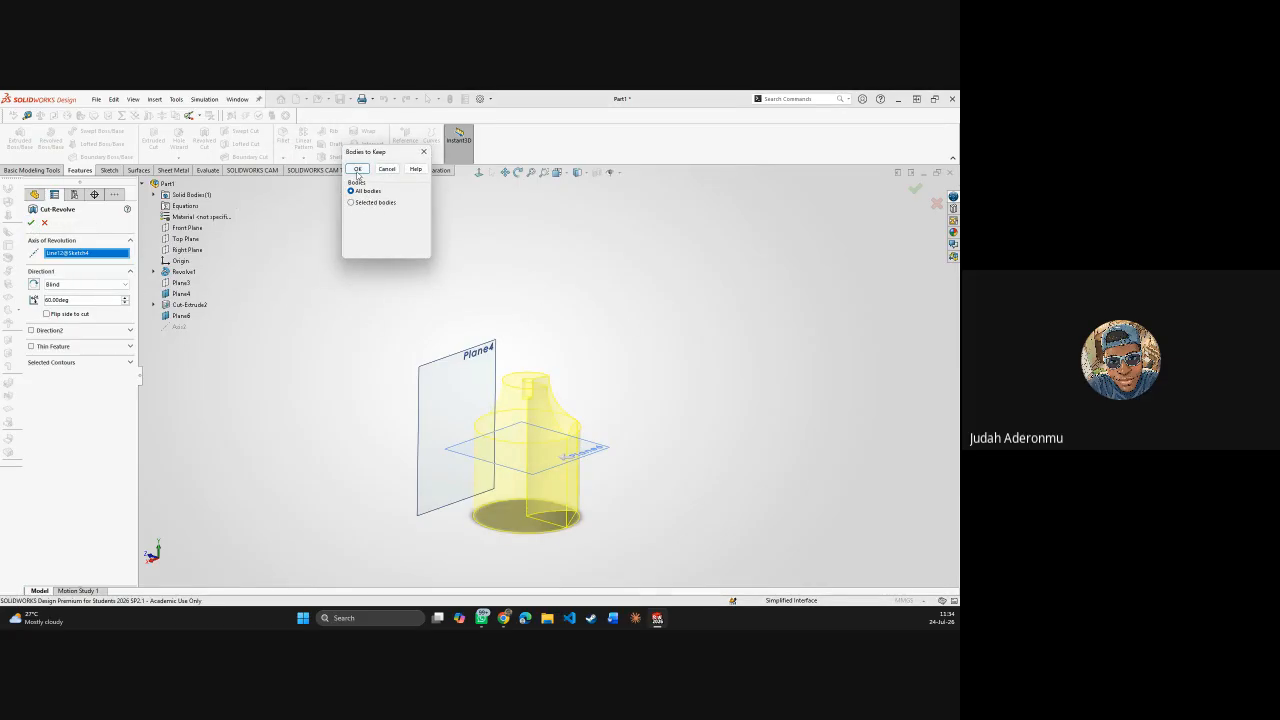
left_click(357, 169)
middle_click_drag(576, 312, 543, 385)
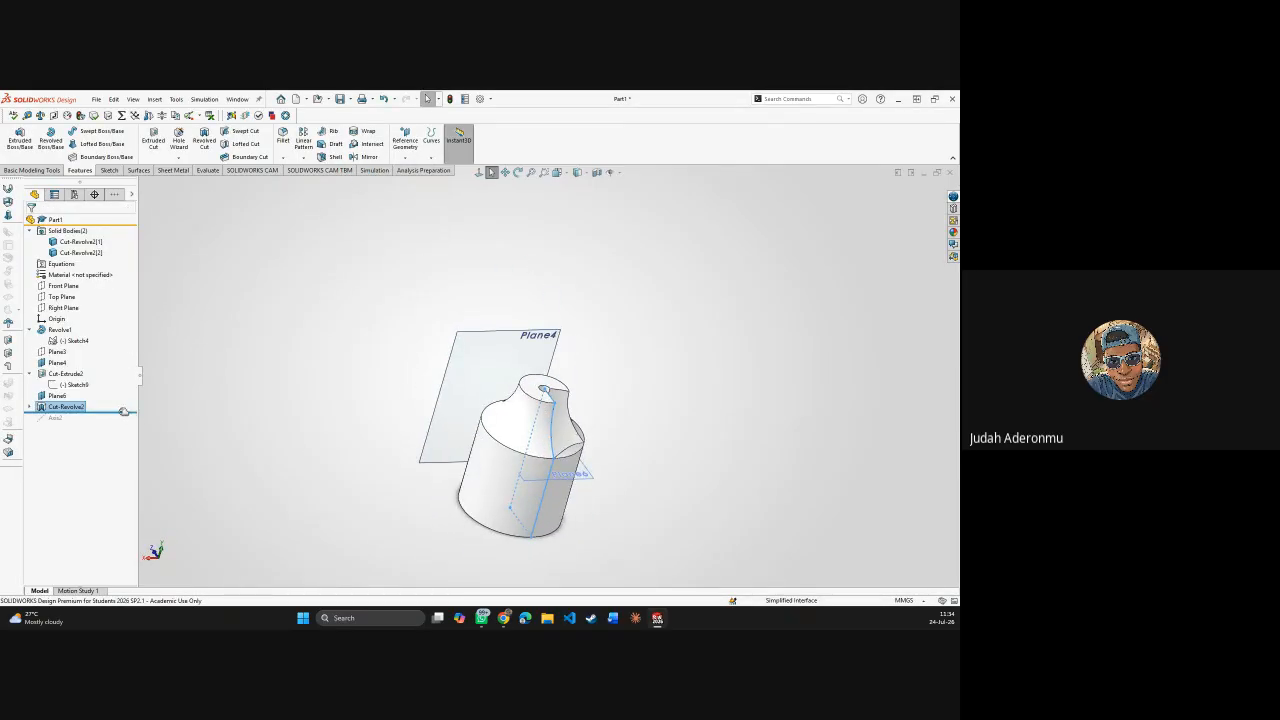
- Roll the feature history forward to restore the reference axis and reorder it ahead of the revolved cut
left_click(208, 432)
left_click_drag(110, 412, 108, 424)
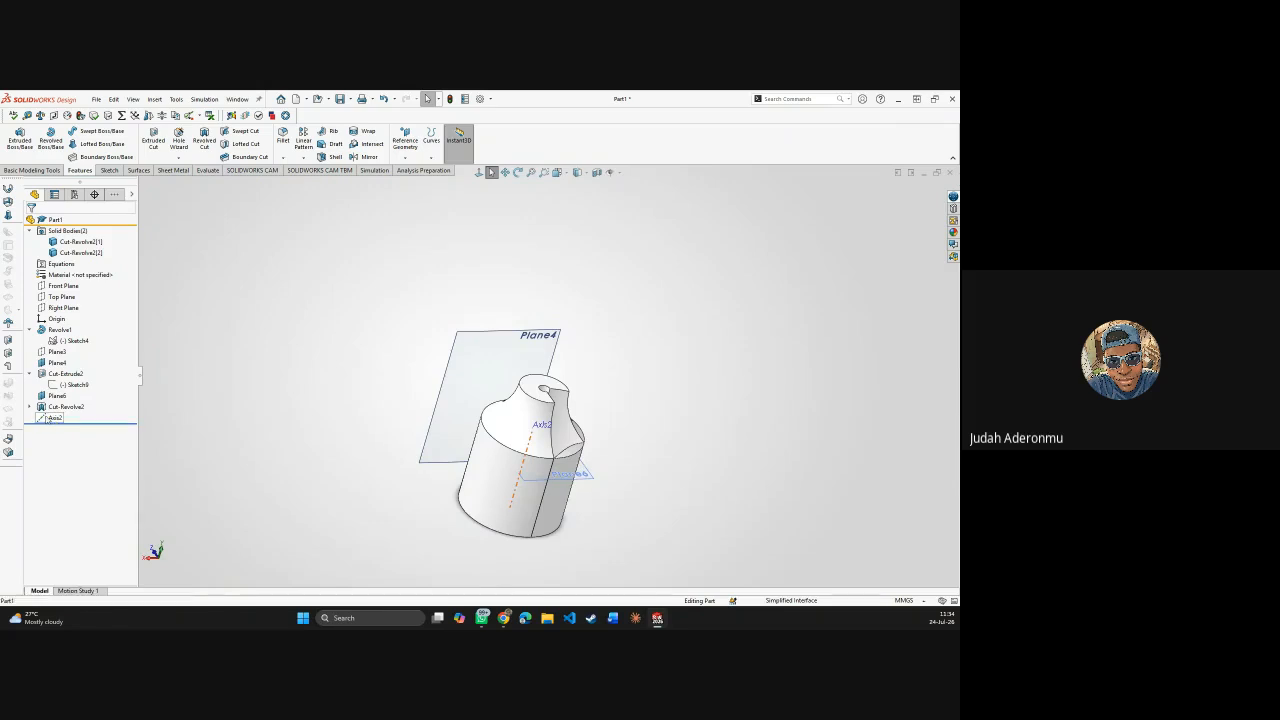
left_click_drag(44, 397, 45, 397)
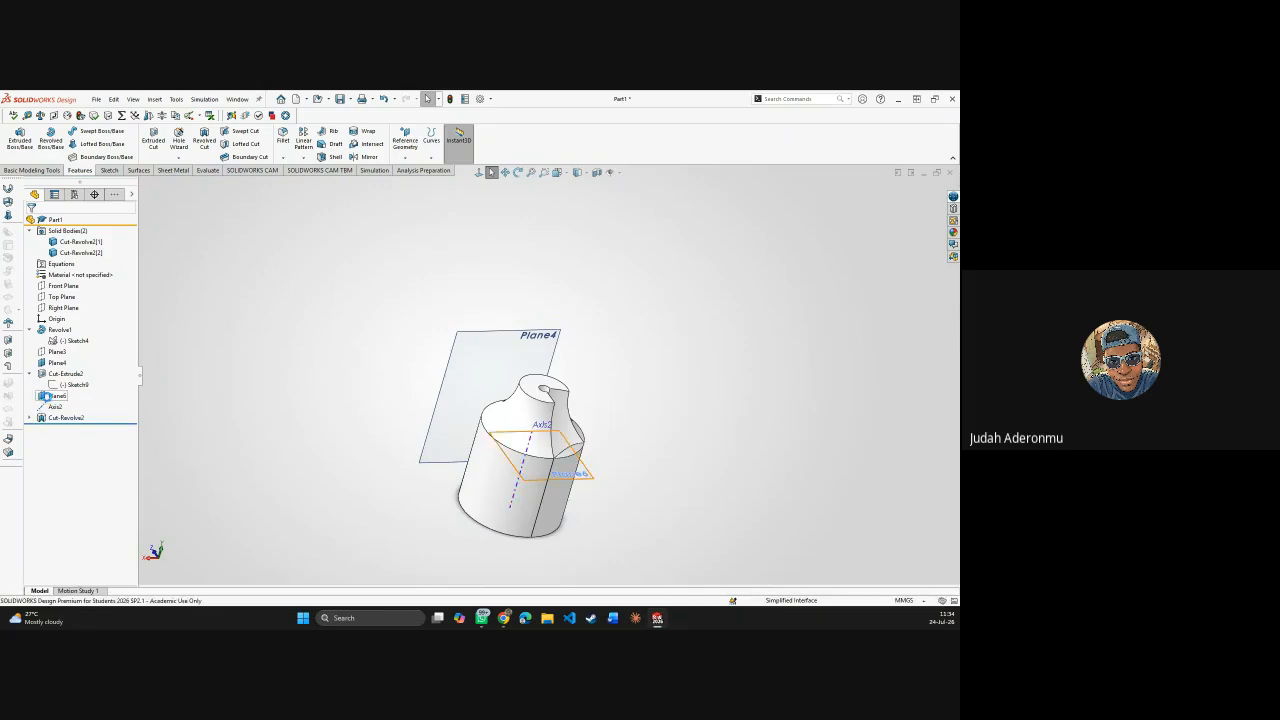
- Edit the revolved cut so it revolves about the reference axis Axis2 and inspect the wedge opening
right_click(59, 417)
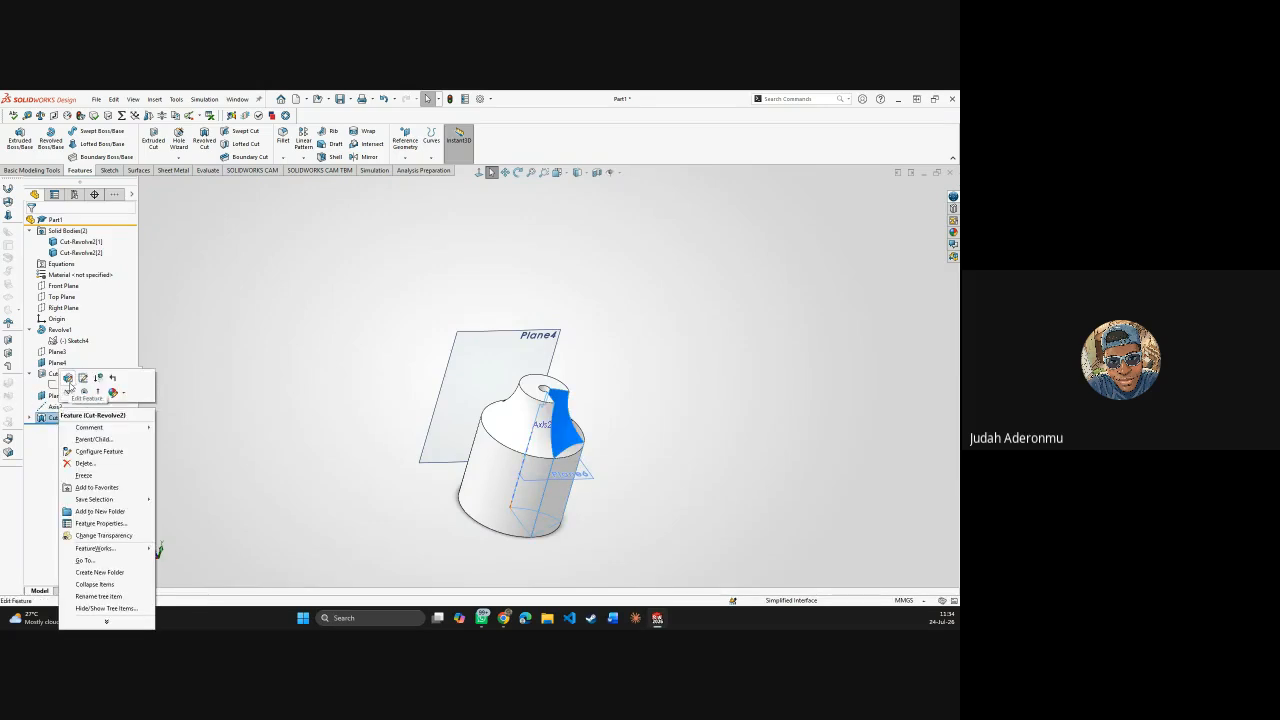
left_click(68, 377)
left_click(73, 254)
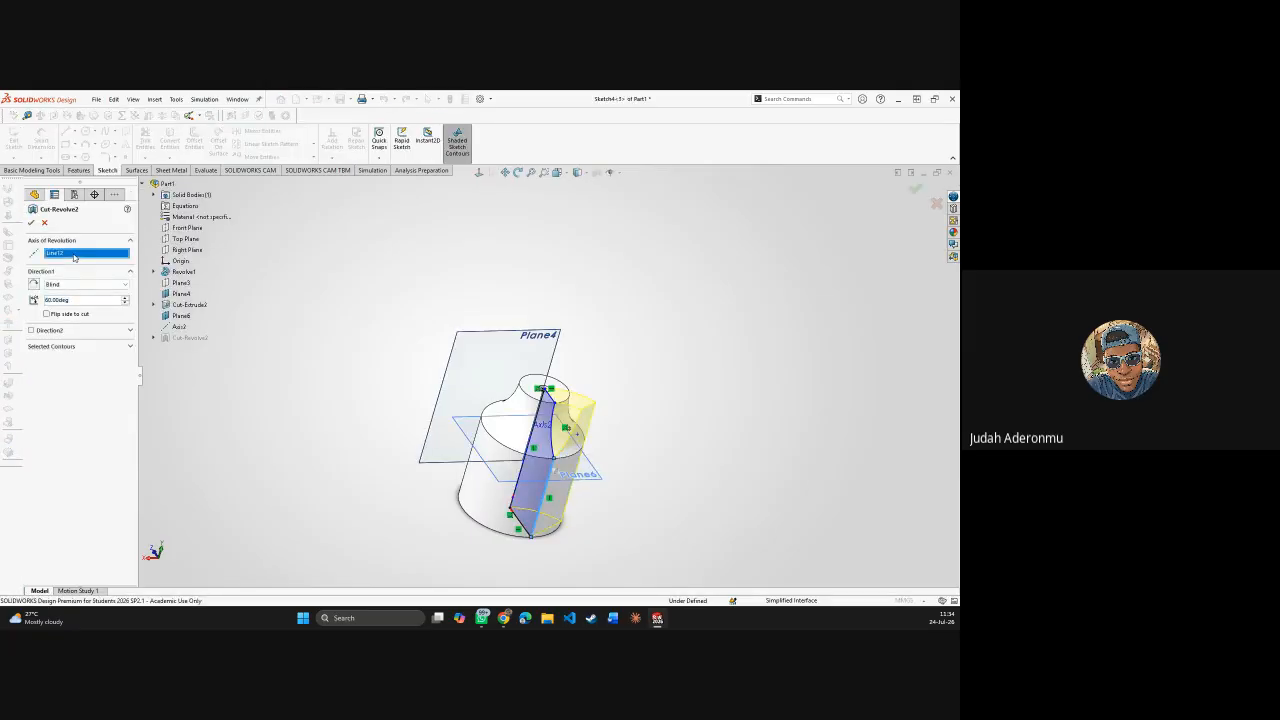
left_click(179, 327)
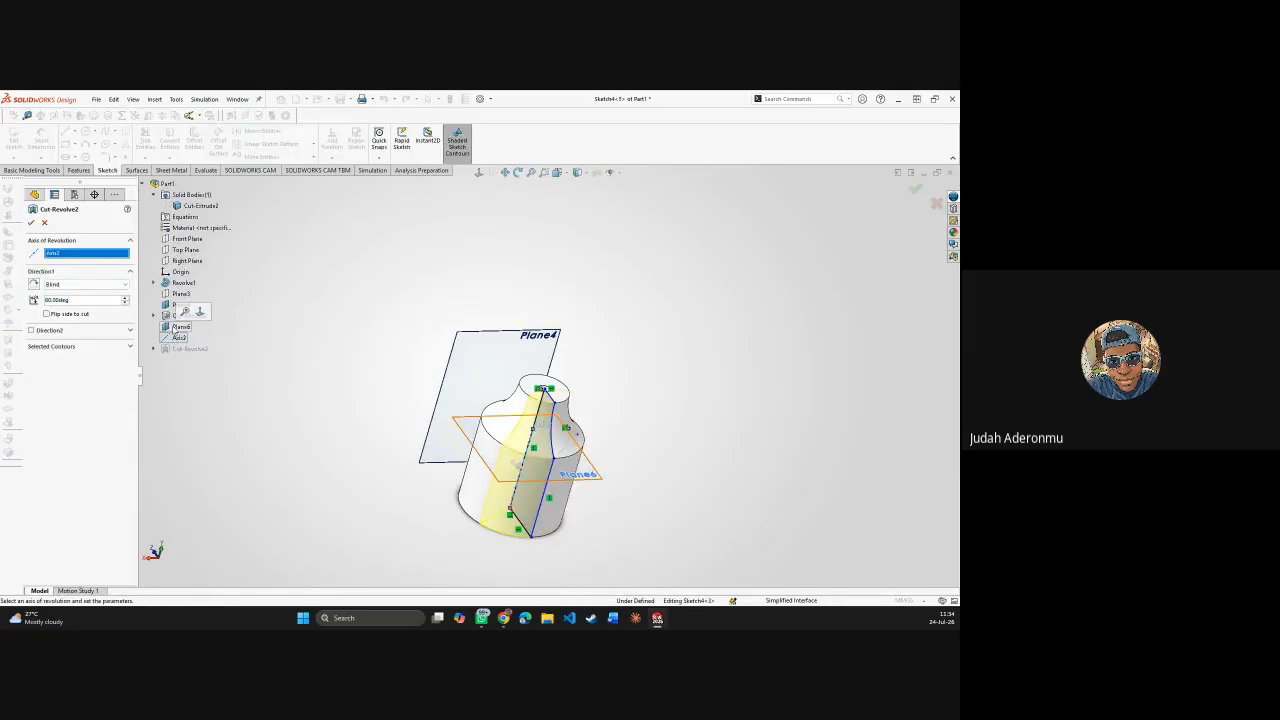
left_click(32, 224)
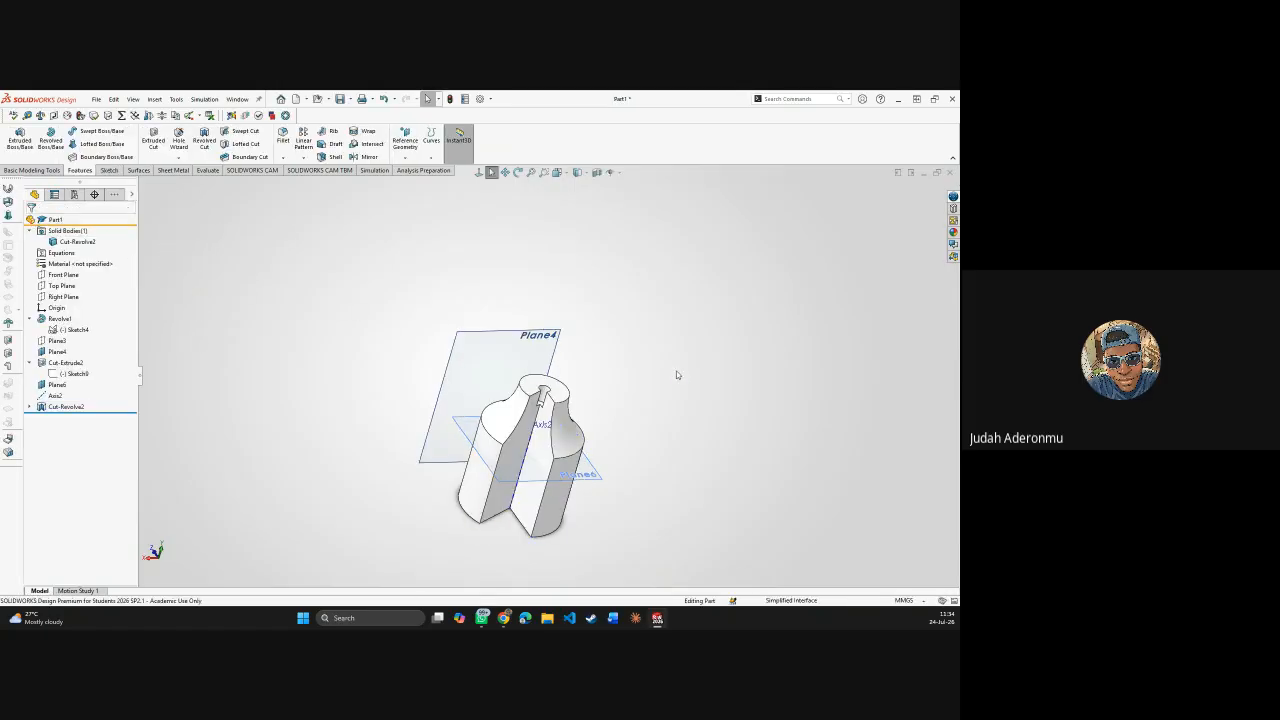
middle_click_drag(674, 371, 647, 425)
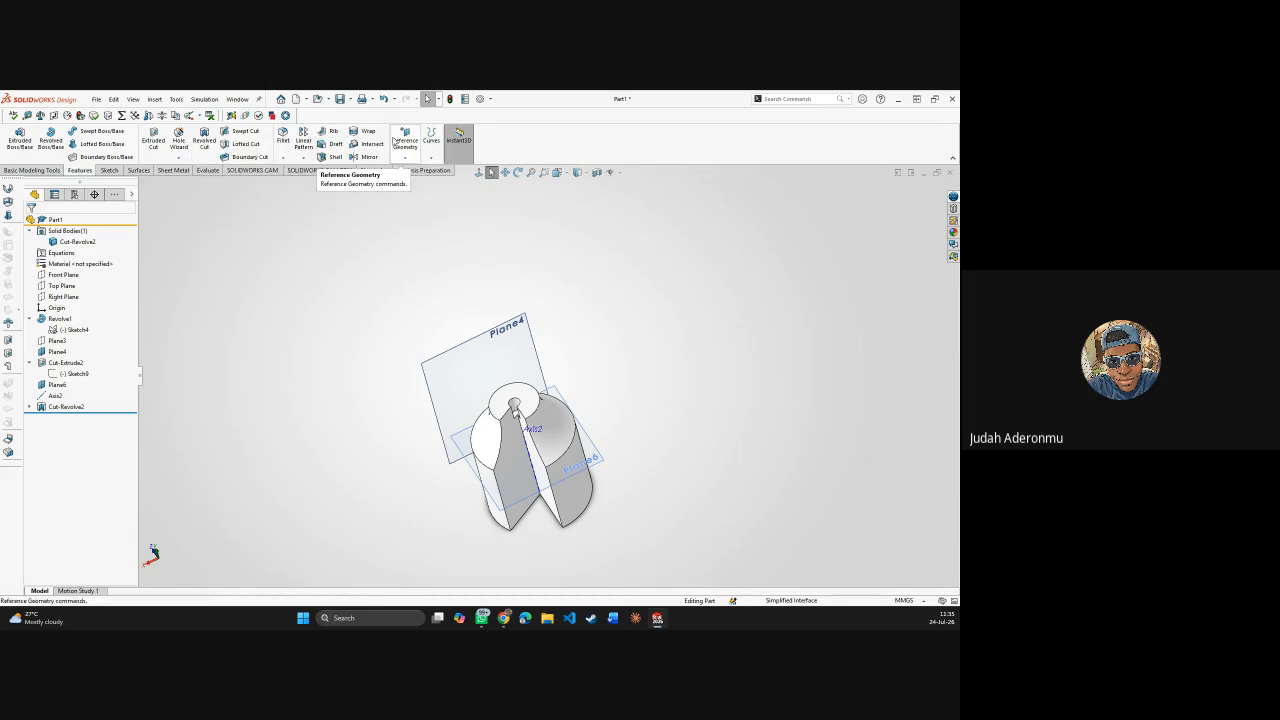
- Delete the revolved cut feature from the bottle
left_click(63, 321)
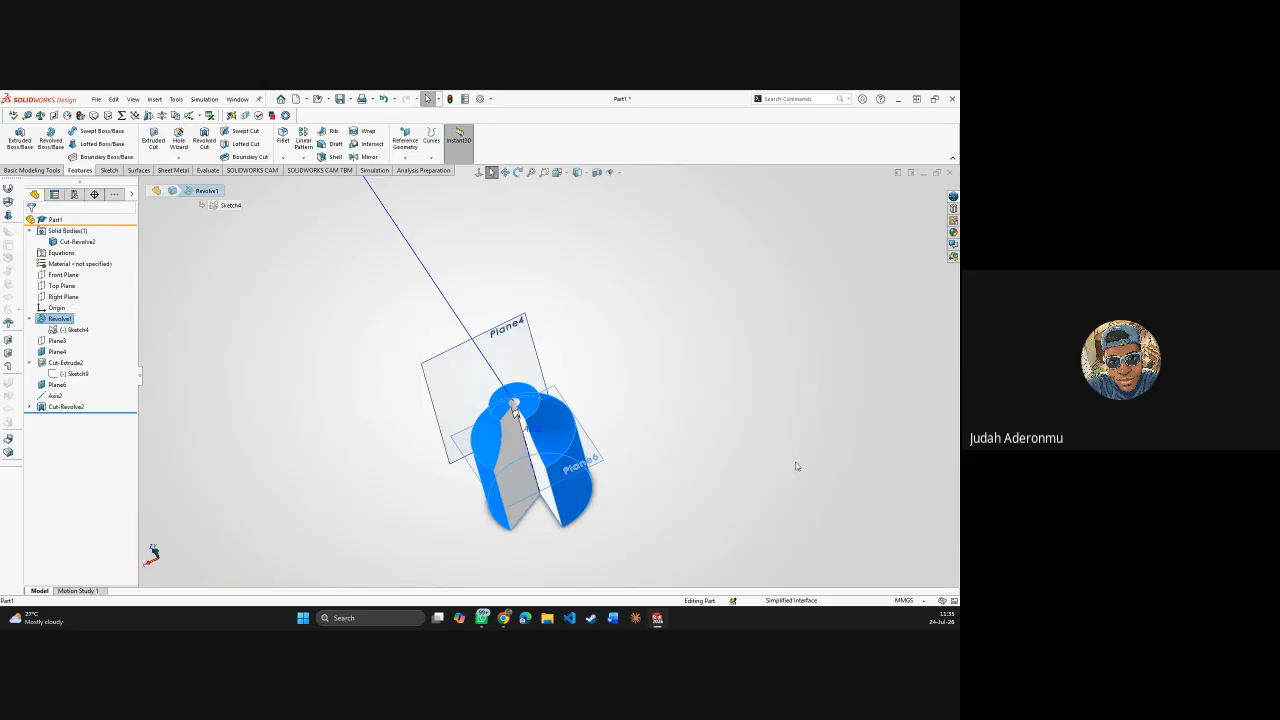
left_click(235, 430)
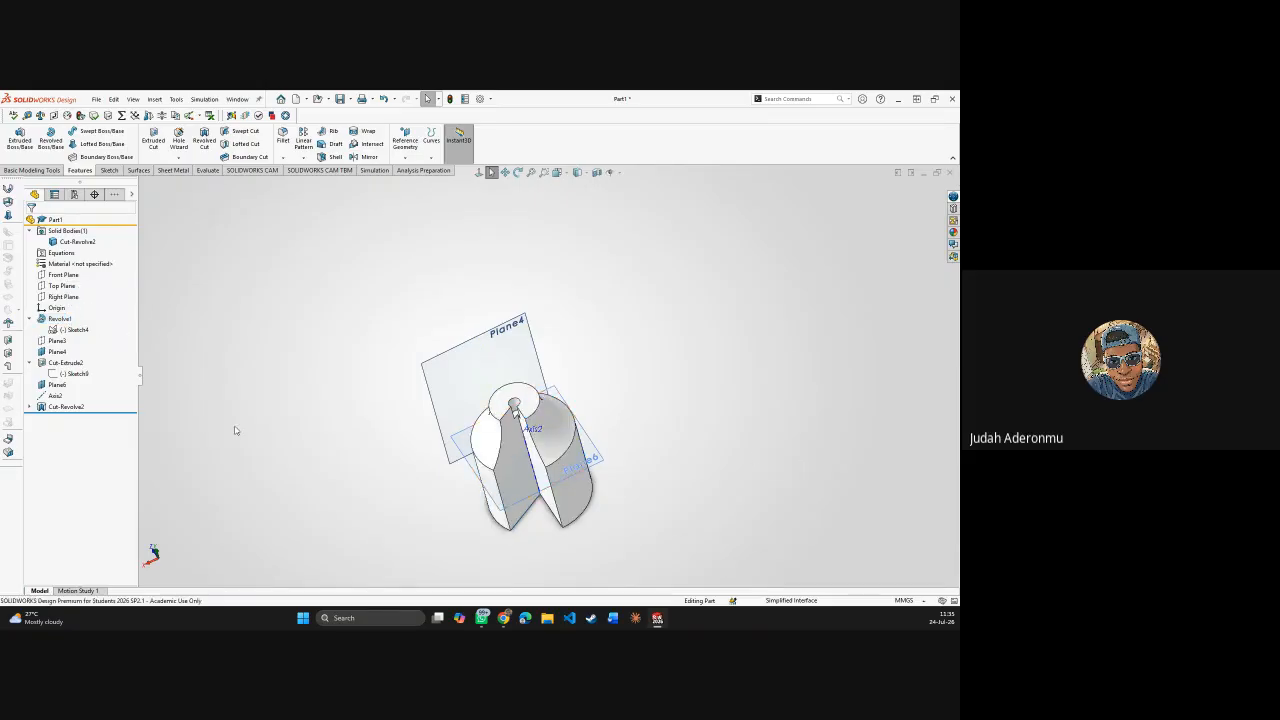
left_click(62, 407)
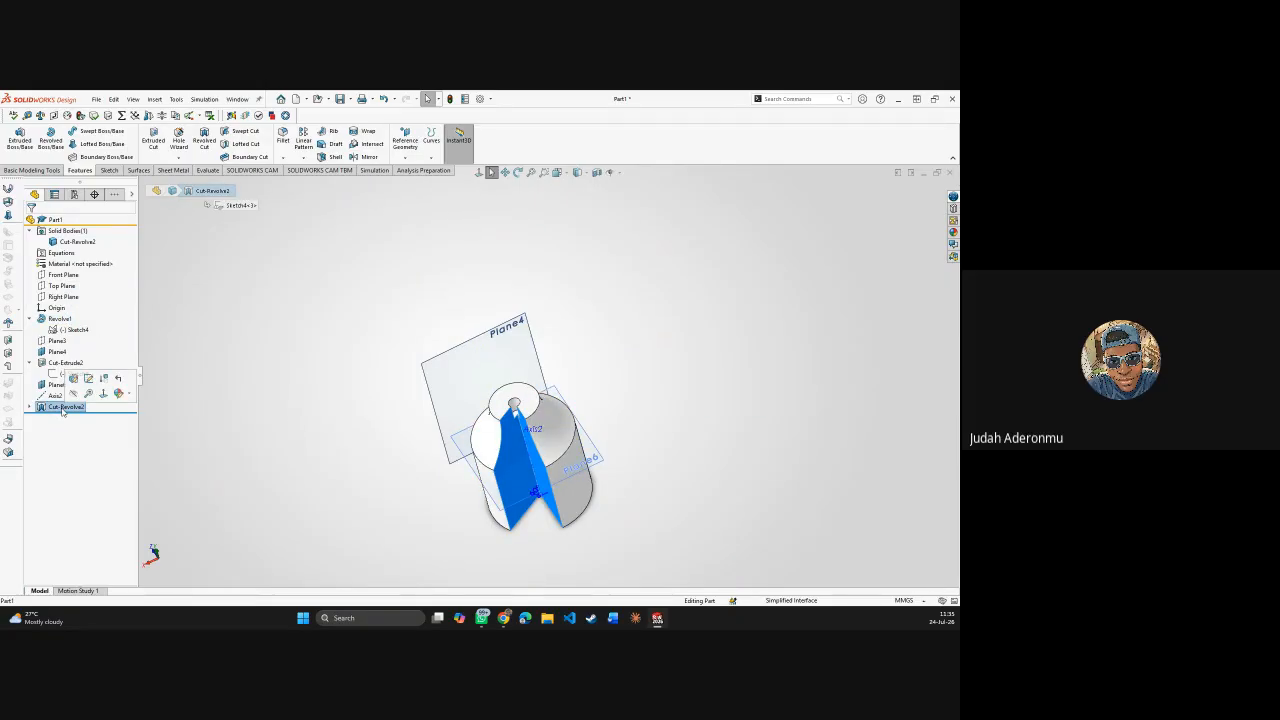
key("Delete")
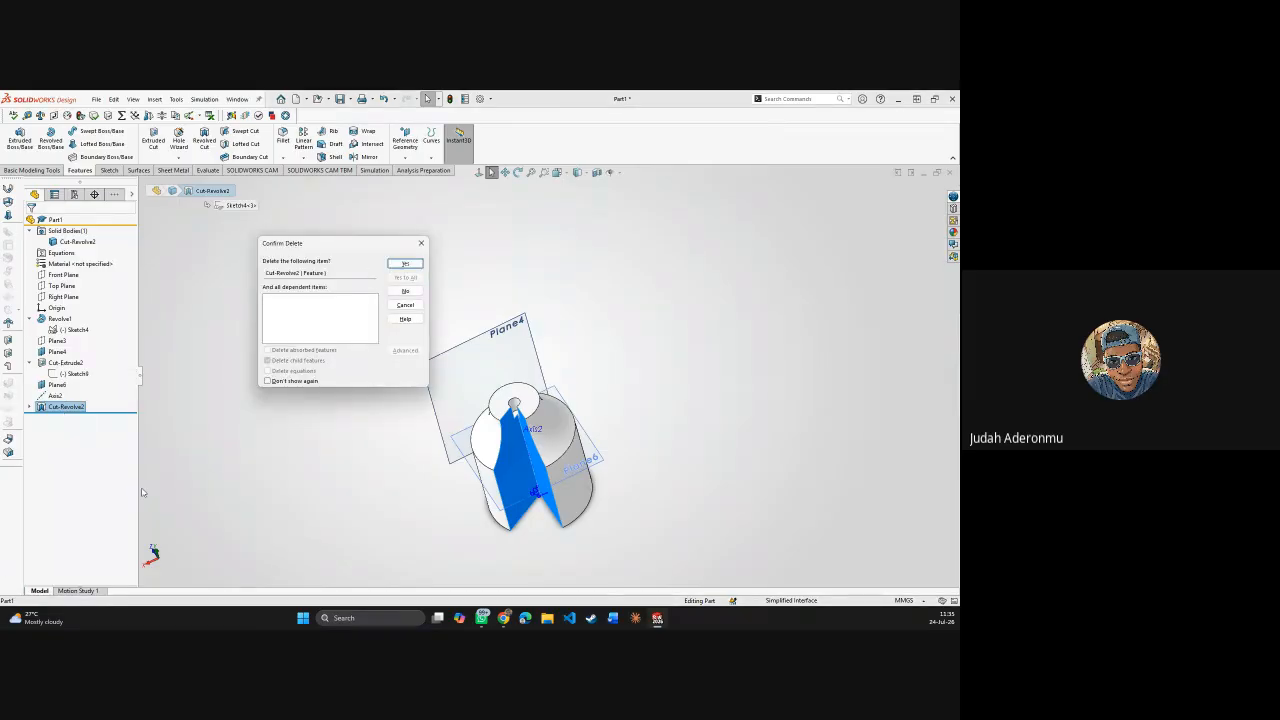
left_click(405, 263)
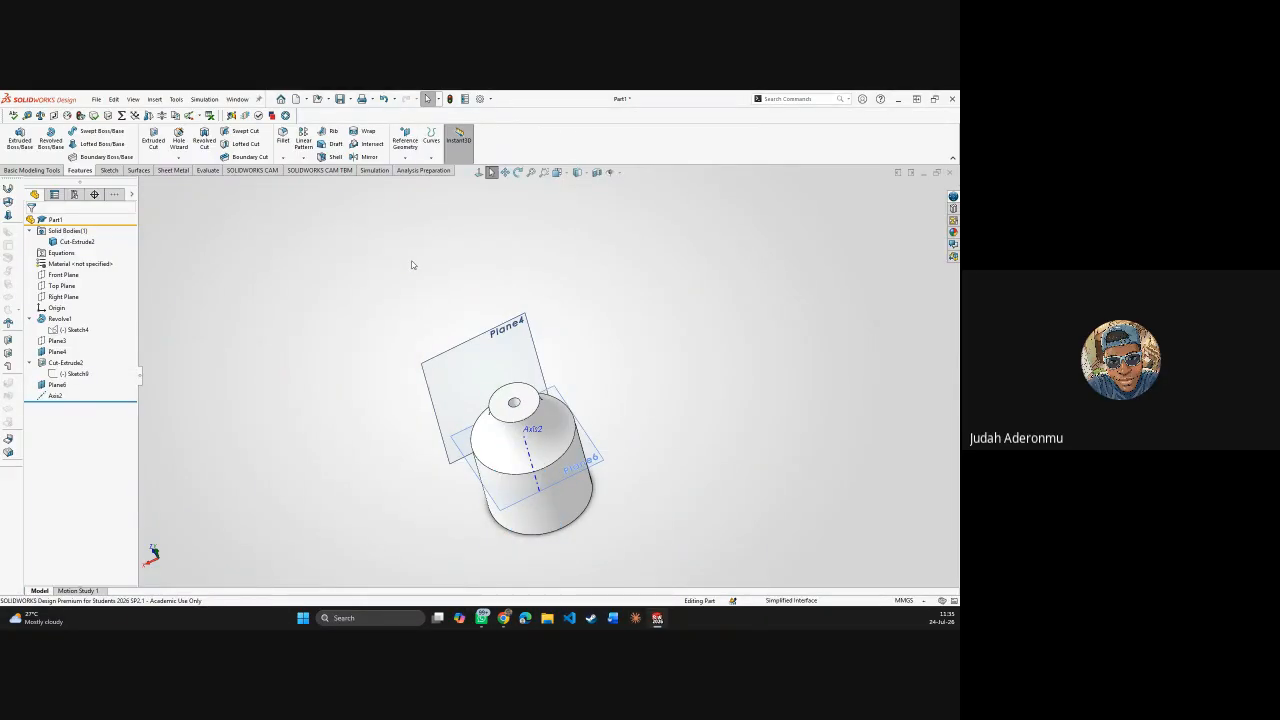
- Undo the feature edits on the bottle part until only the original solid revolve and its sketch remain
key("ctrl+z")
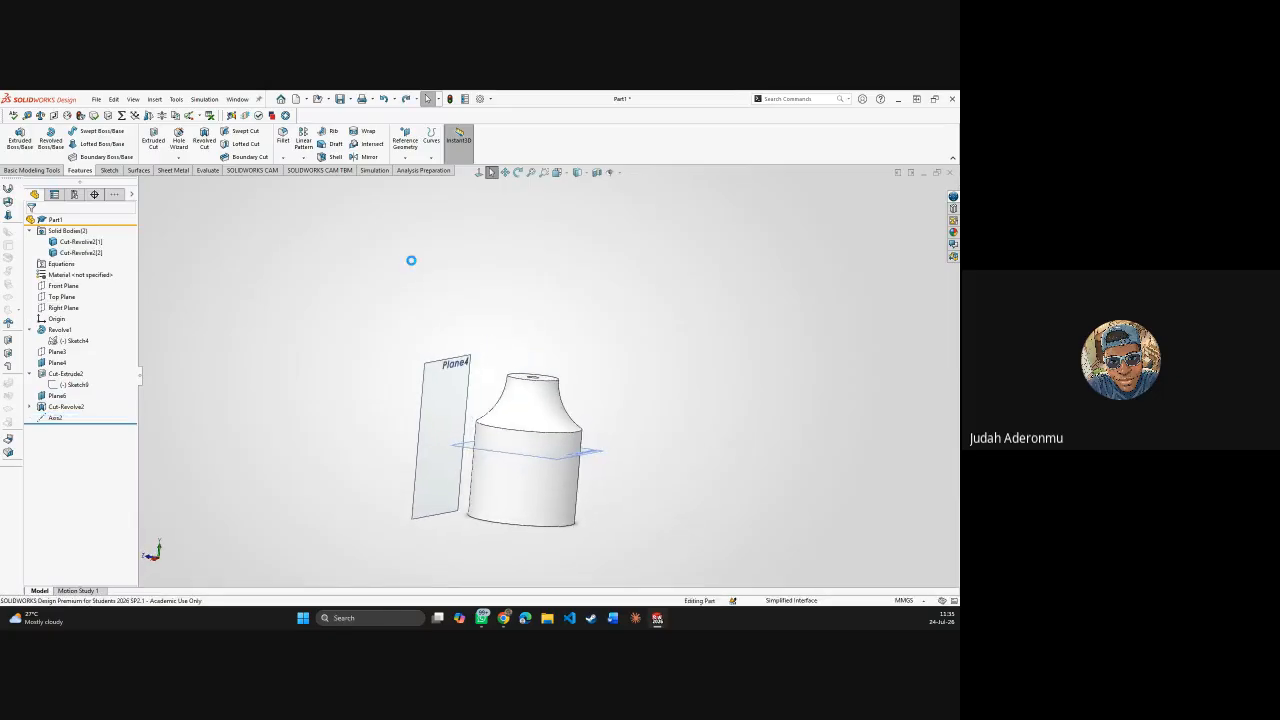
key("ctrl+z")
key("ctrl+z")
key("ctrl+z")
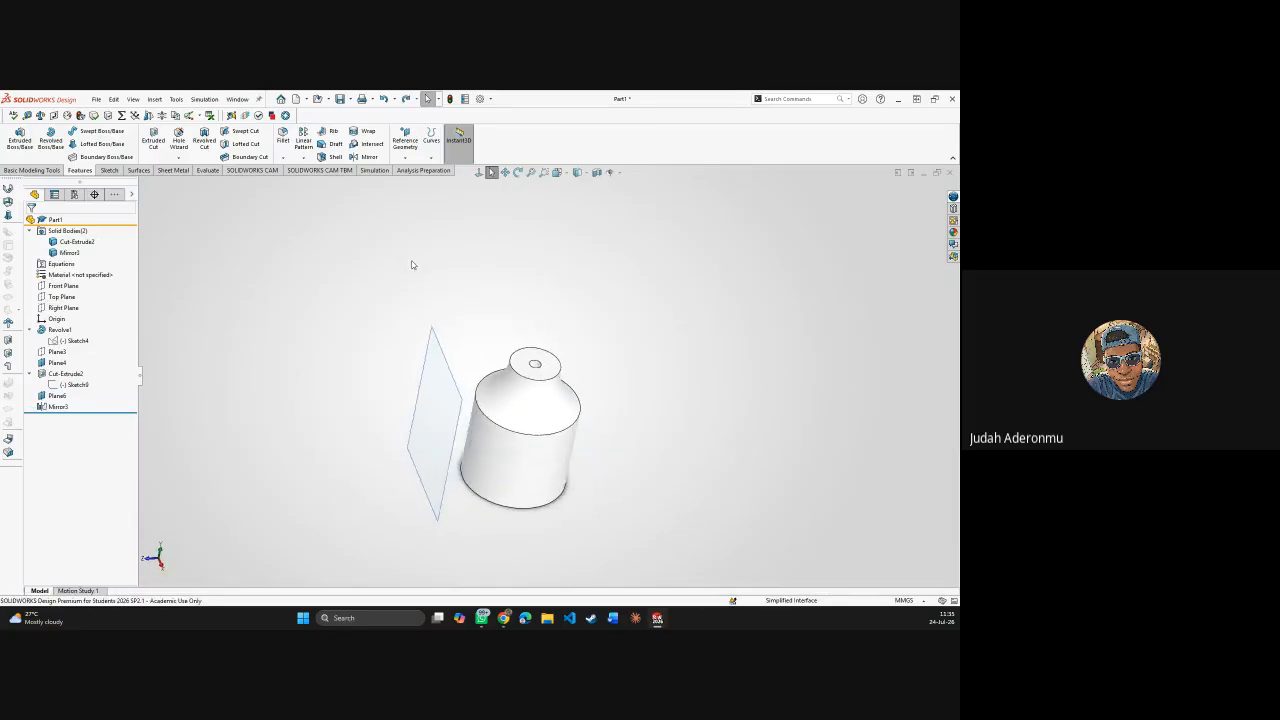
key("ctrl+z")
key("ctrl+z")
key("ctrl+z")
key("ctrl+z")
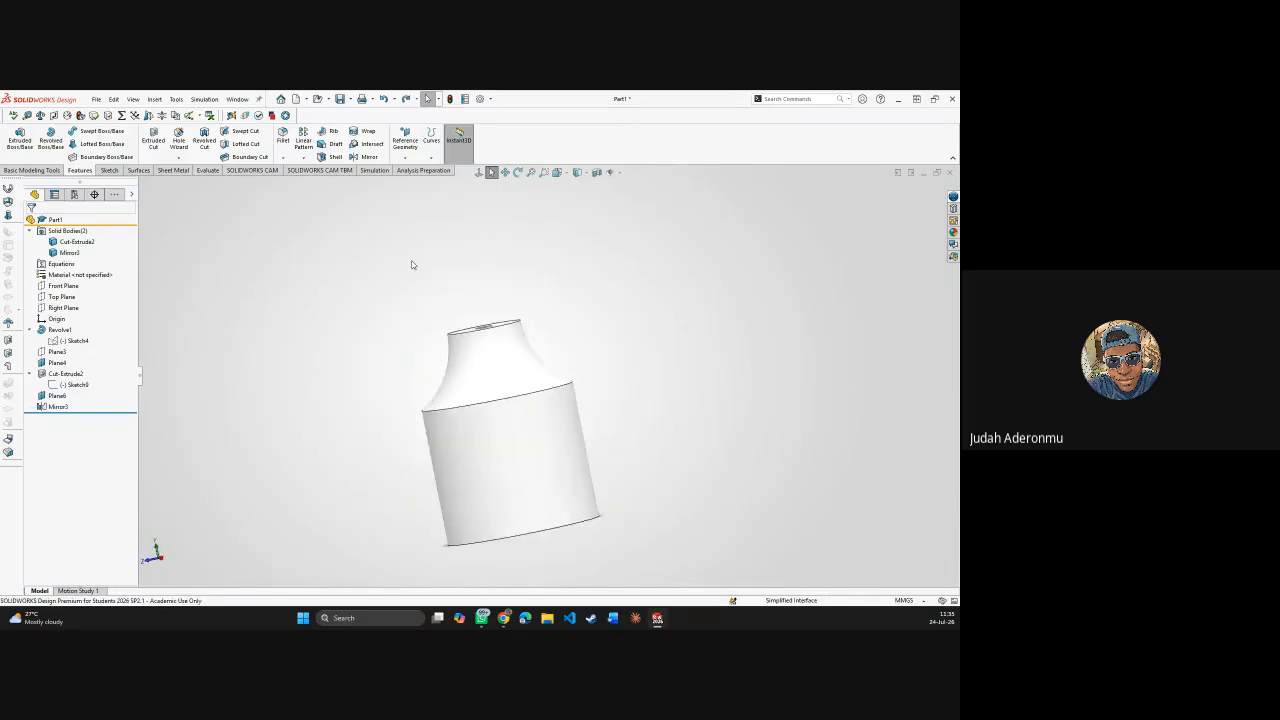
key("ctrl+z")
key("ctrl+z")
key("ctrl+z")
key("ctrl+z")
key("ctrl+z")
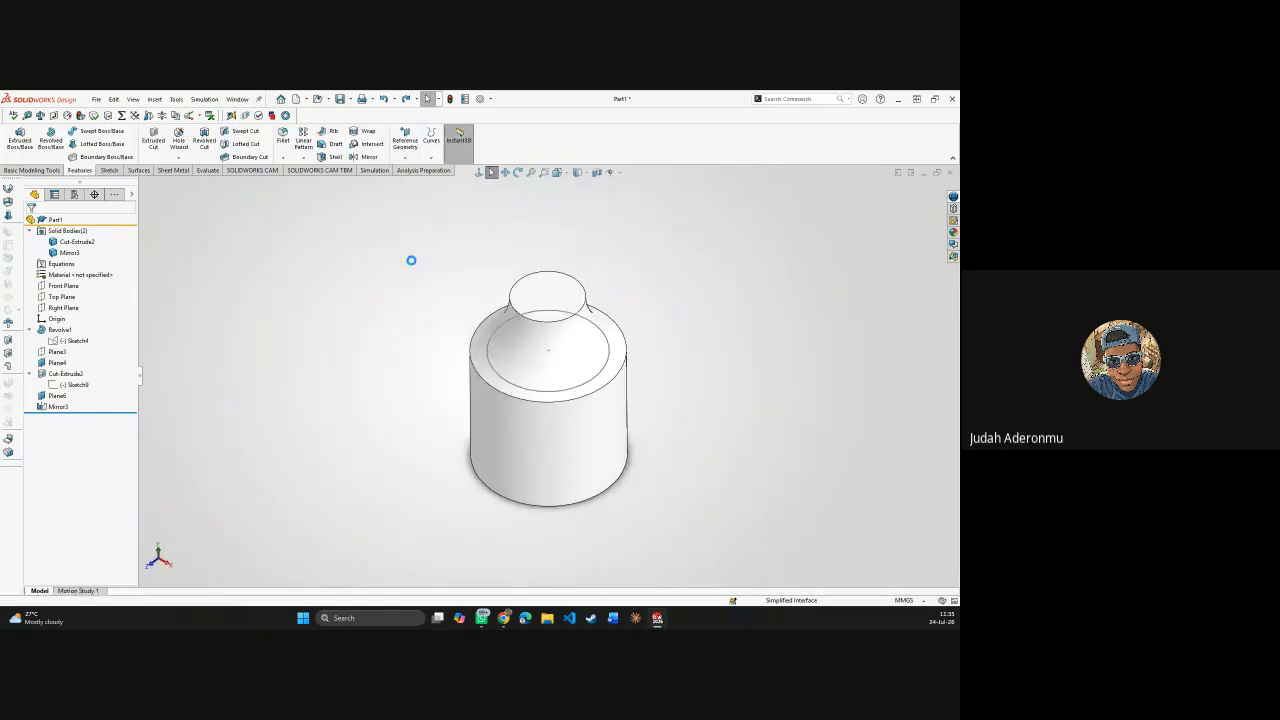
key("ctrl+z")
key("ctrl+z")
key("ctrl+z")
key("ctrl+z")
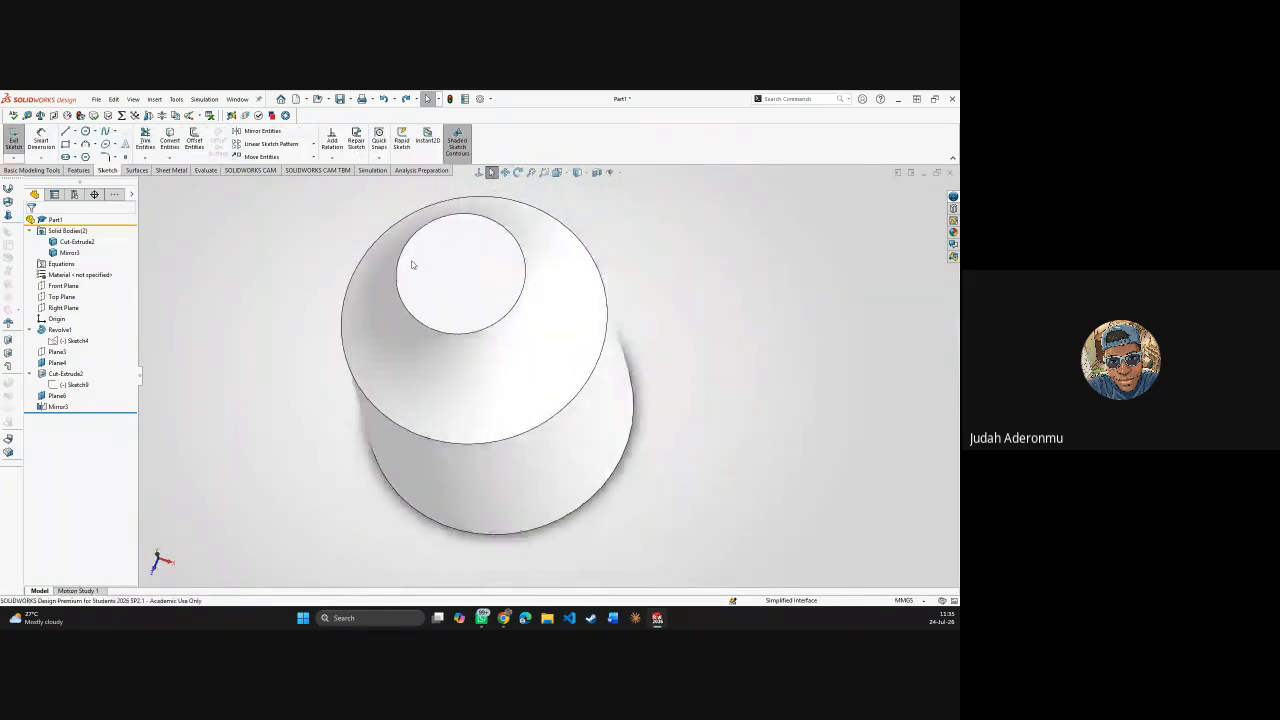
key("ctrl+z")
key("ctrl+z")
key("ctrl+z")
key("ctrl+z")
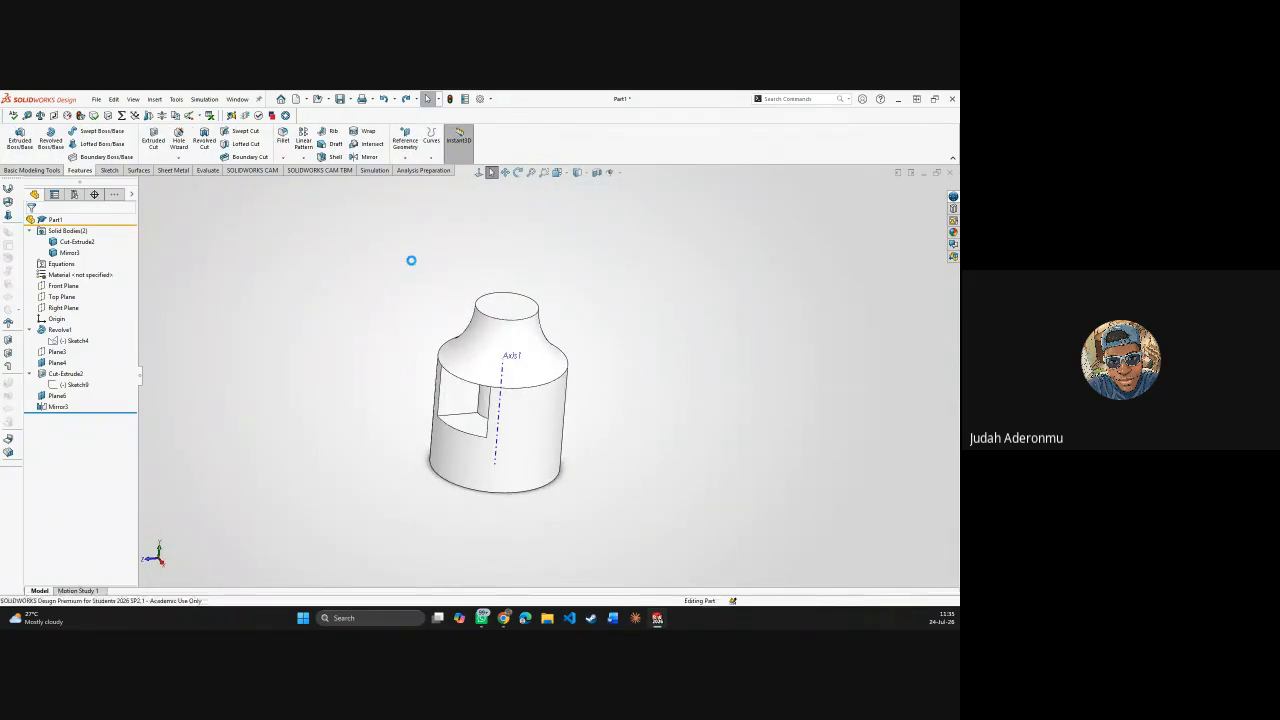
key("ctrl+z")
key("ctrl+z")
key("ctrl+z")
key("ctrl+z")
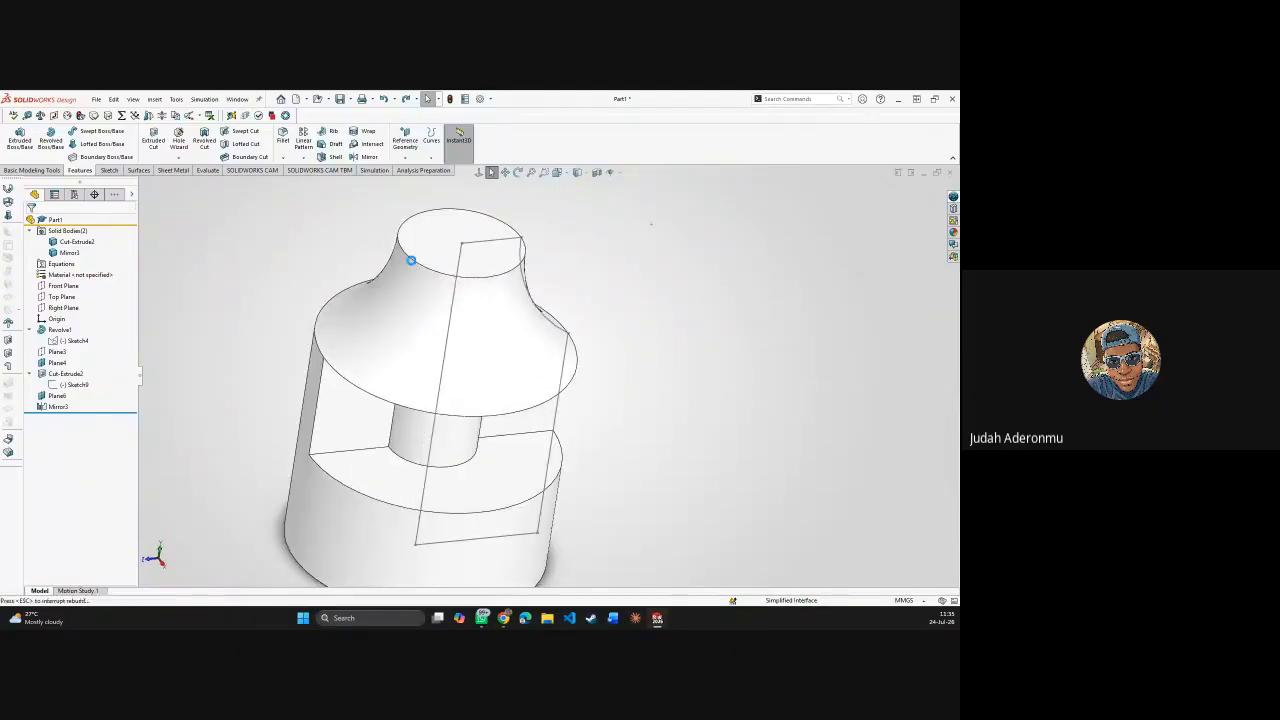
key("ctrl+z")
key("ctrl+z")
key("ctrl+z")
key("ctrl+z")
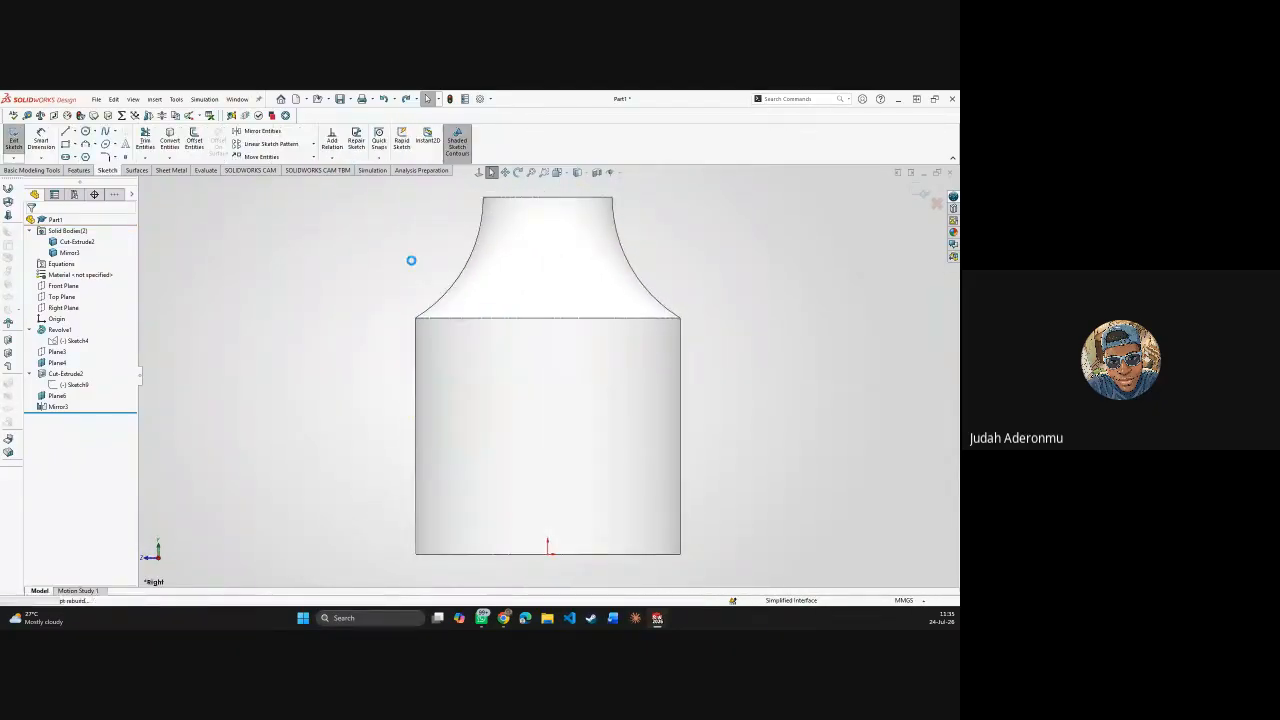
key("ctrl+z")
key("ctrl+z")
key("ctrl+z")
key("ctrl+z")
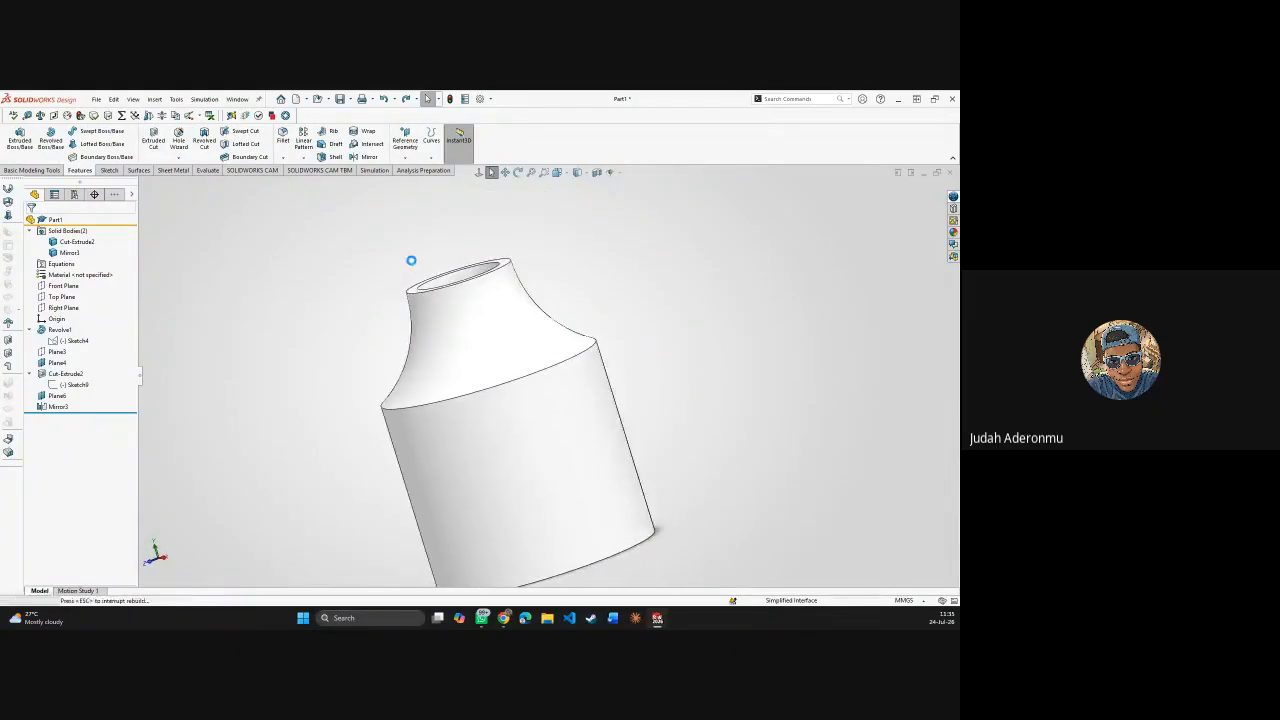
key("ctrl+z")
key("ctrl+z")
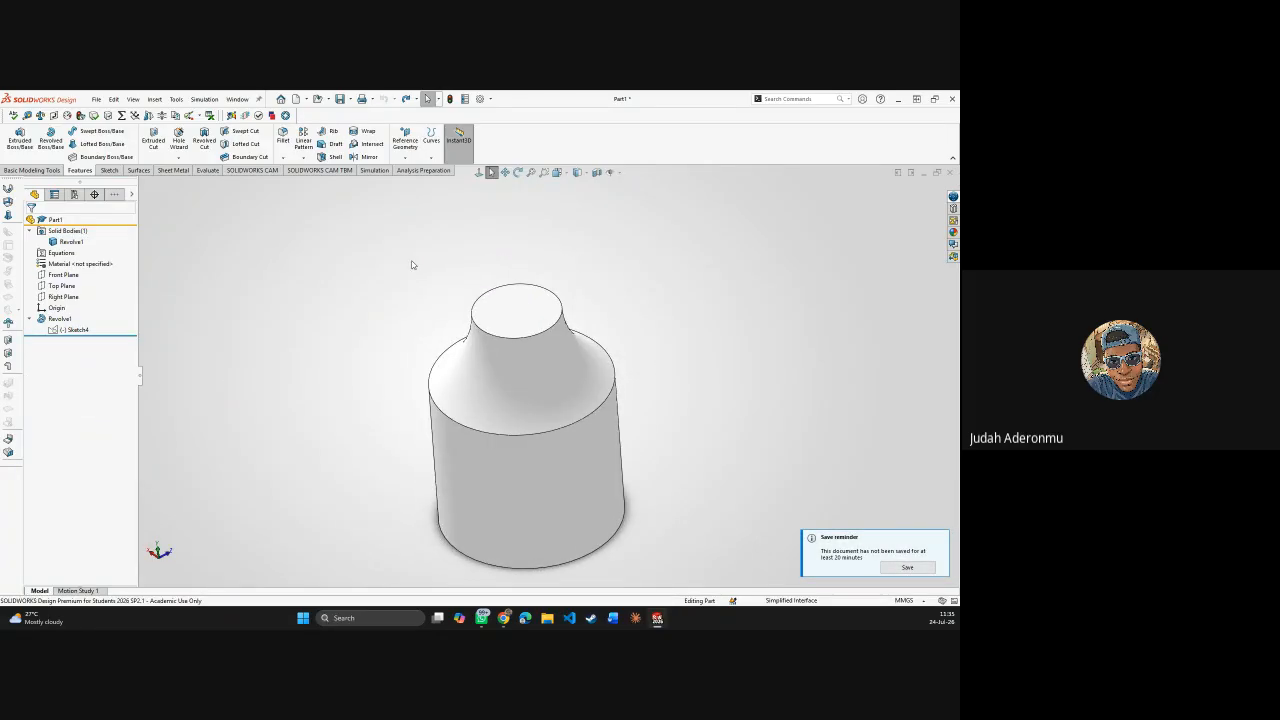
- Delete the bottle's revolve feature while keeping its absorbed profile sketch
left_click(60, 319)
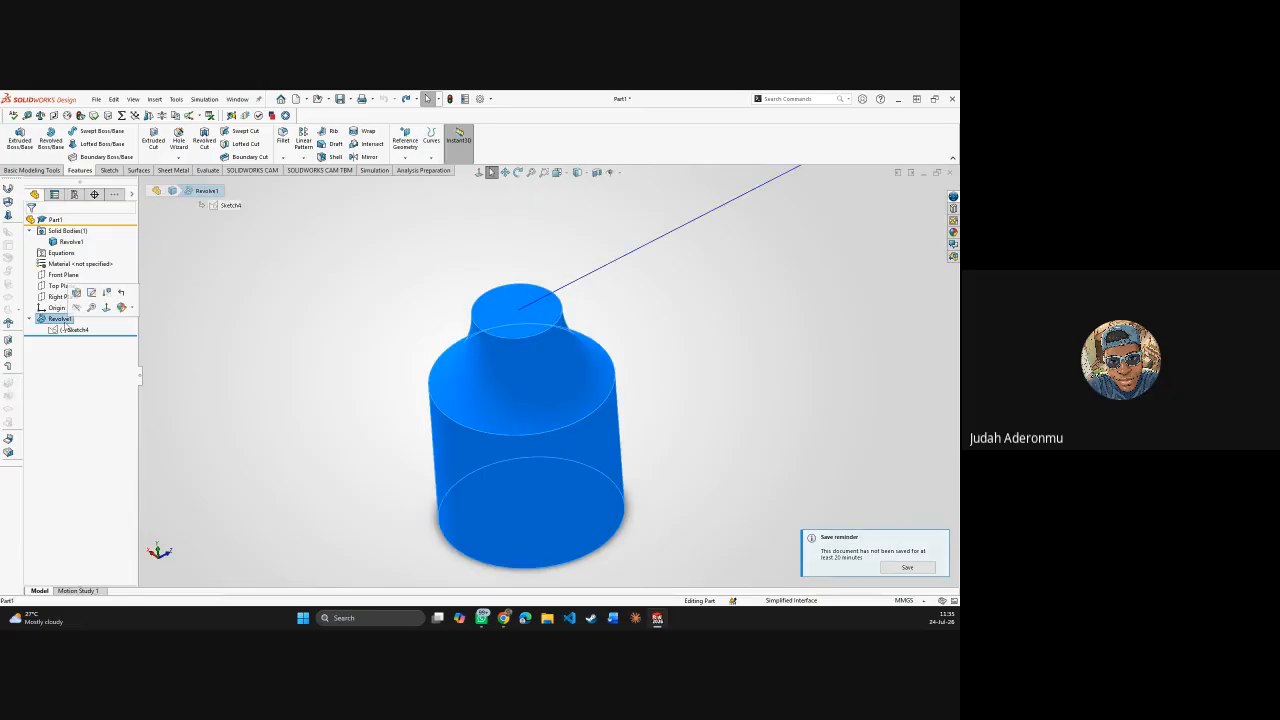
key("Delete")
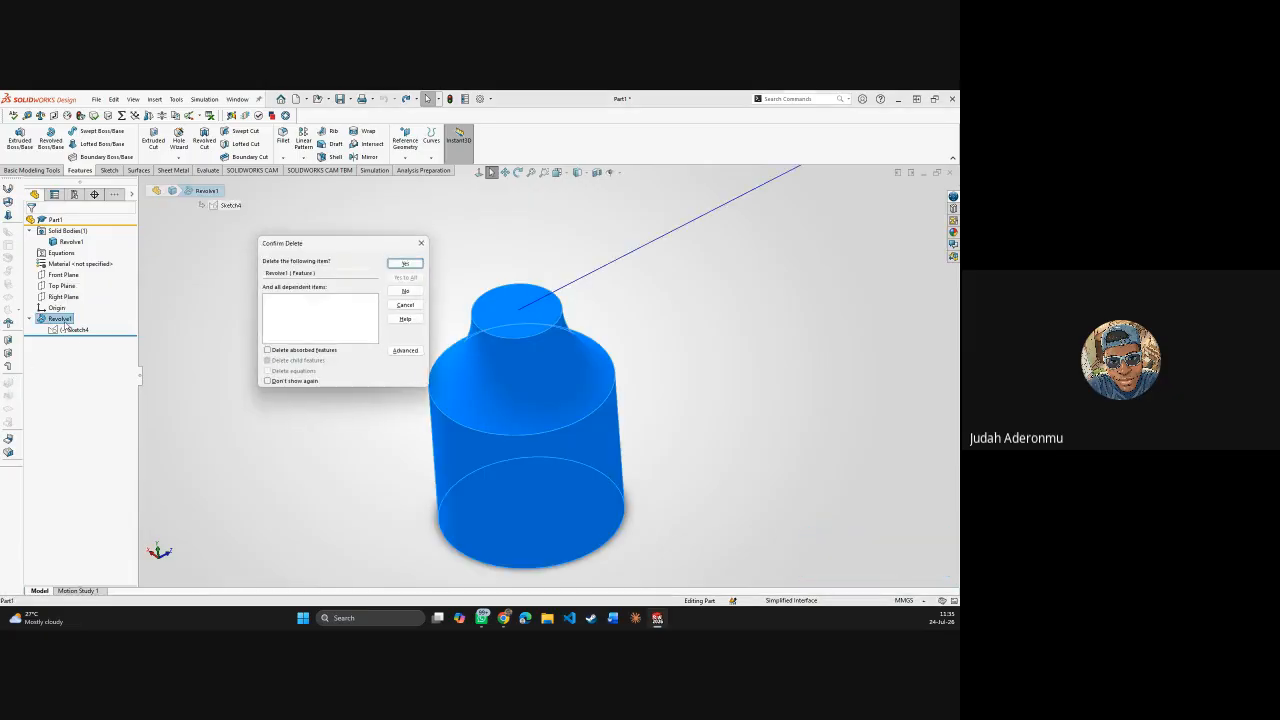
left_click(405, 263)
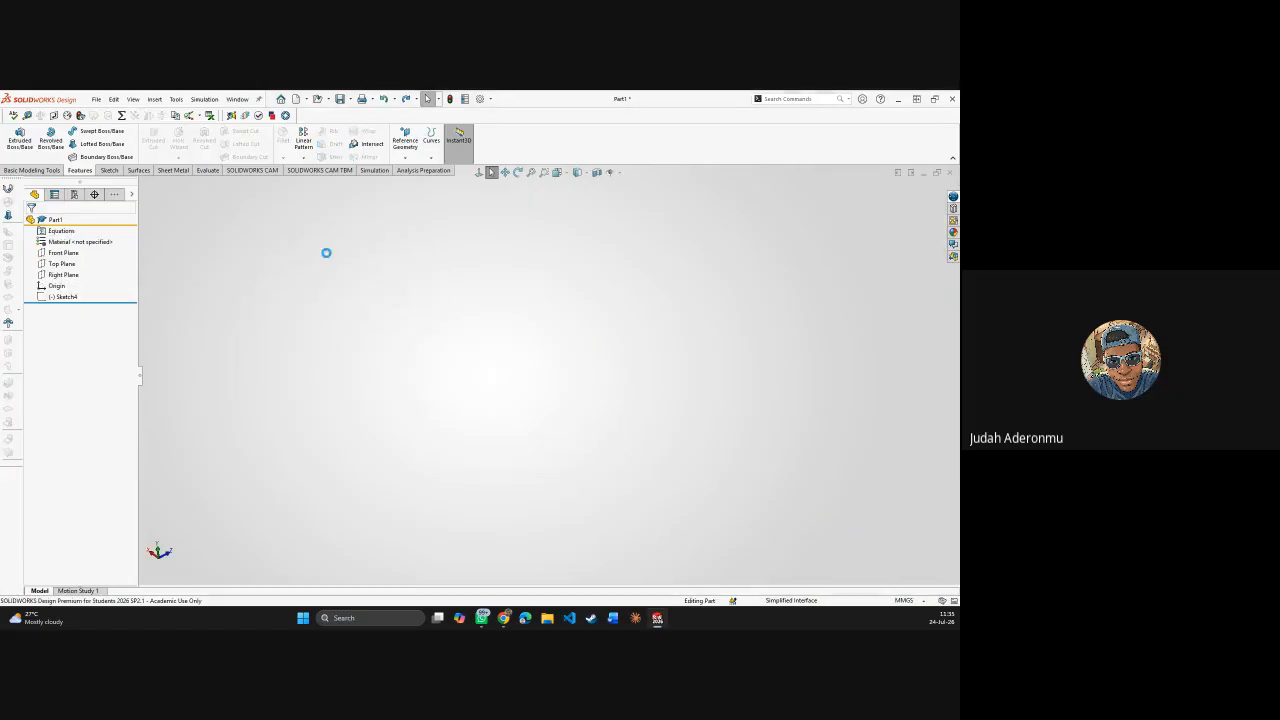
- Start a new sketch on the Top Plane and draw a center rectangle centred on the origin
left_click(108, 170)
left_click(13, 138)
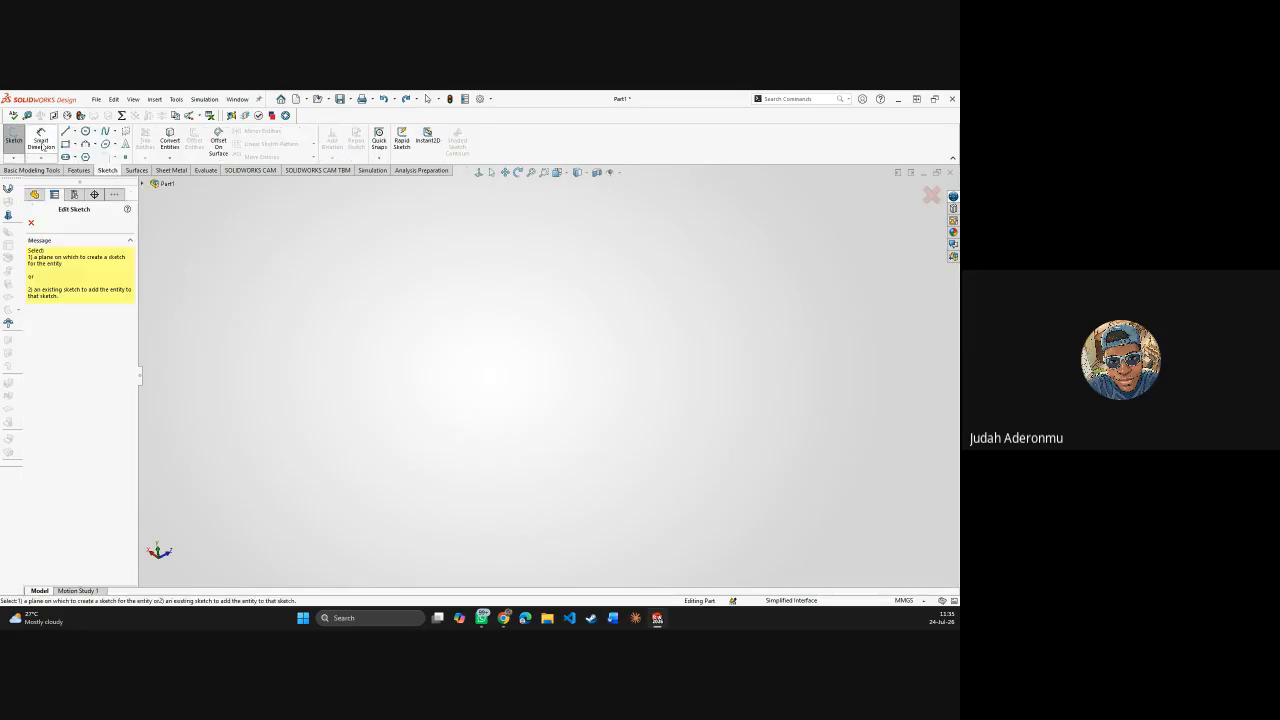
left_click(148, 184)
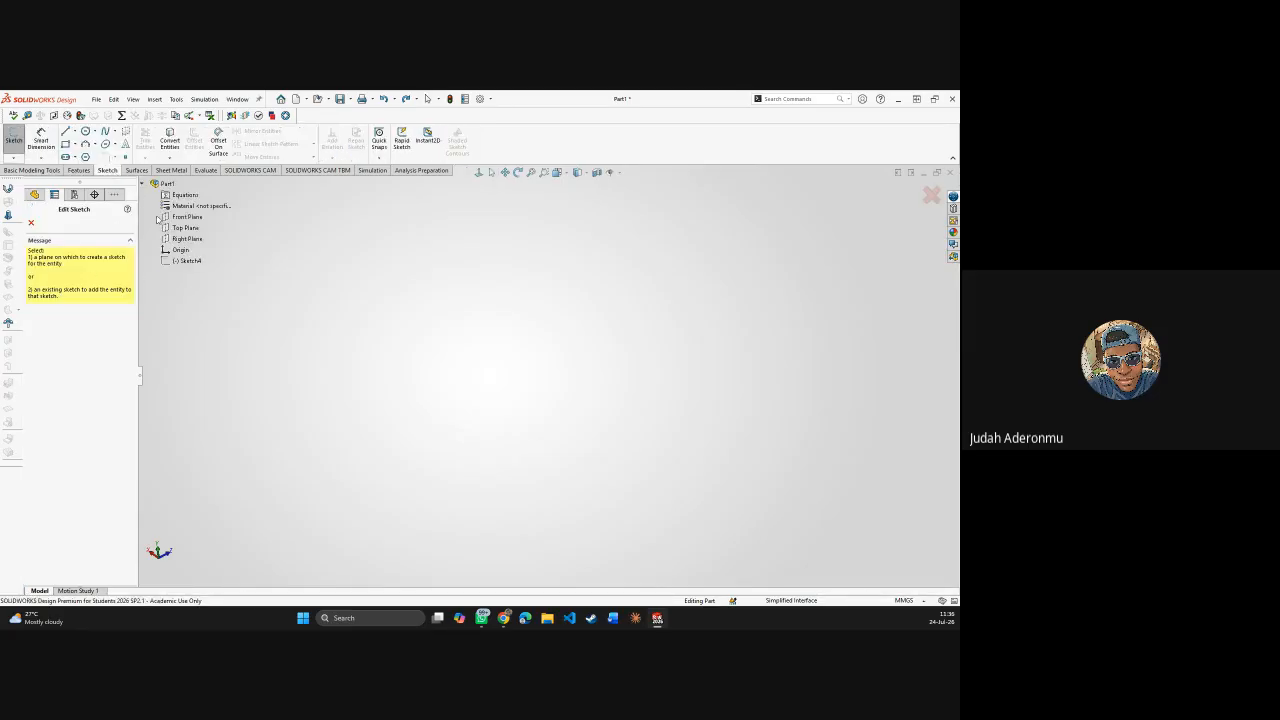
left_click(175, 228)
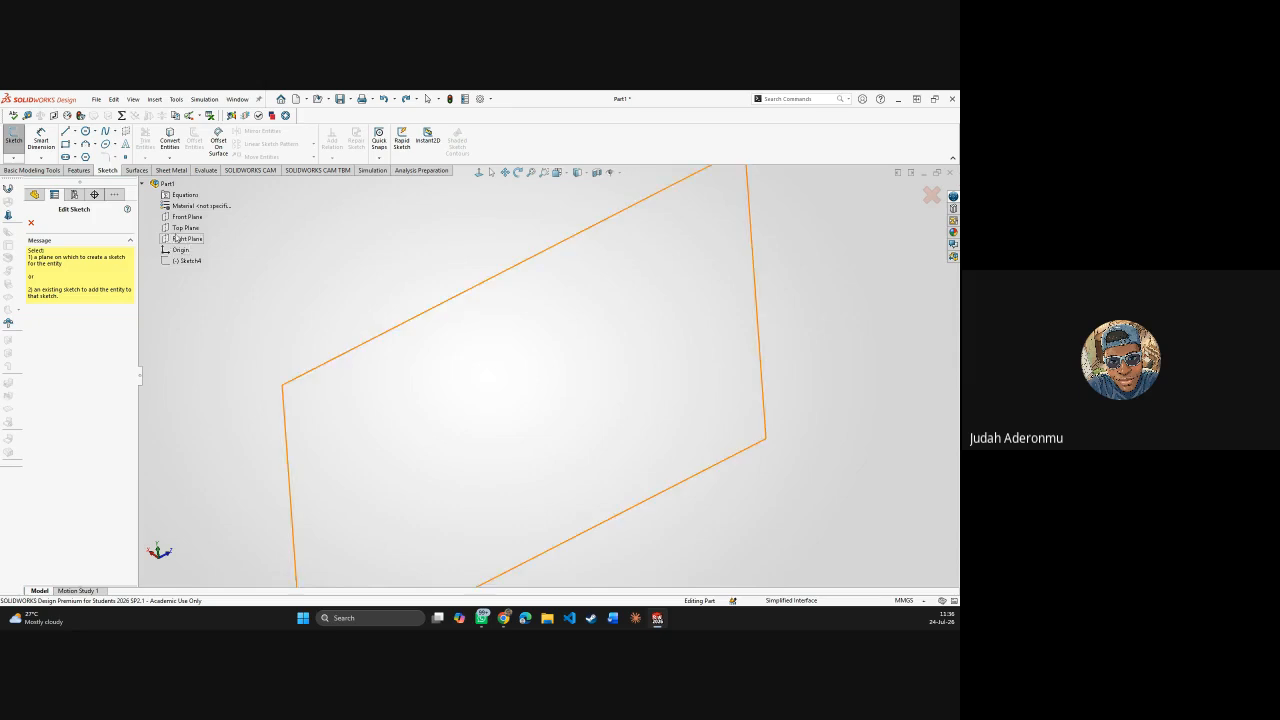
left_click(74, 145)
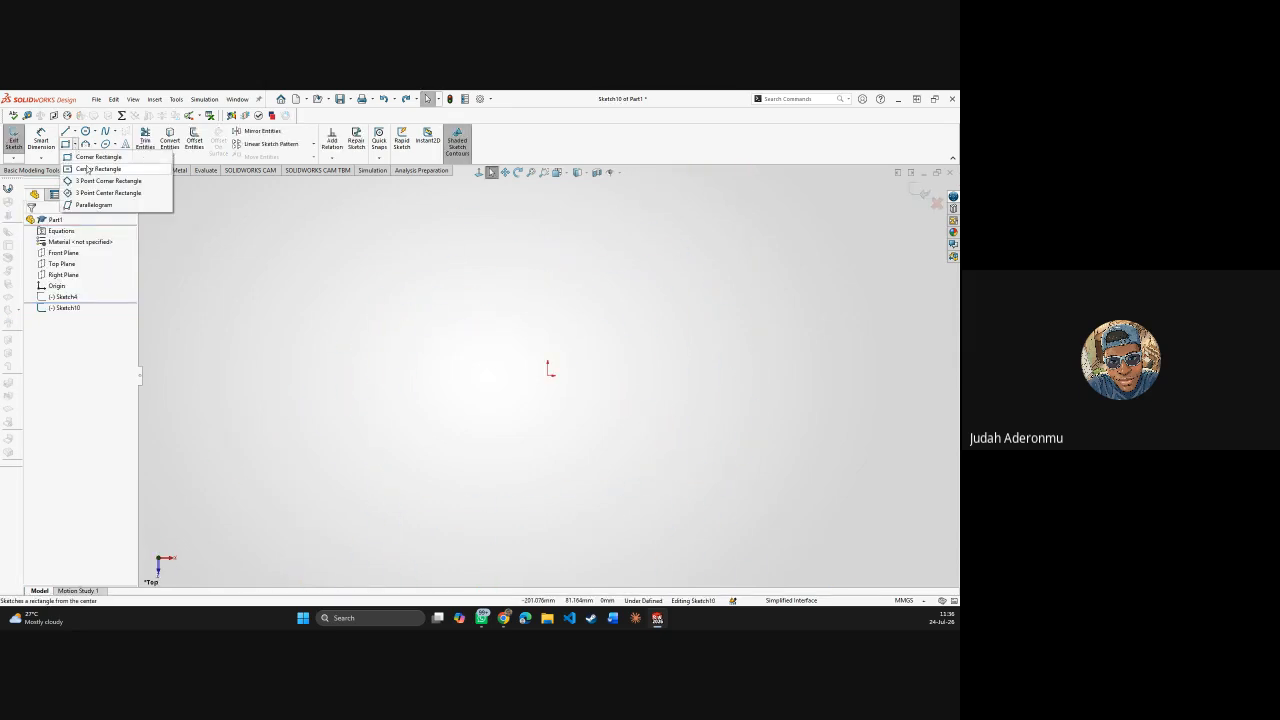
left_click(98, 168)
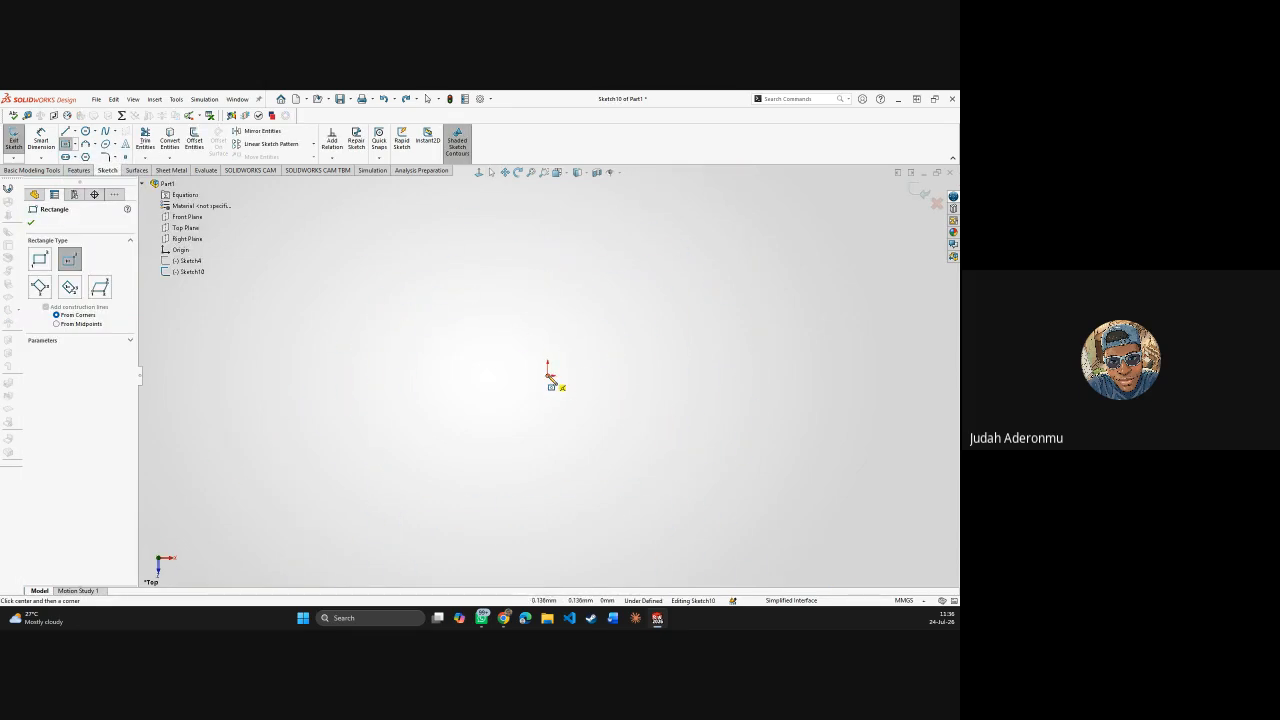
left_click(547, 375)
left_click(669, 476)
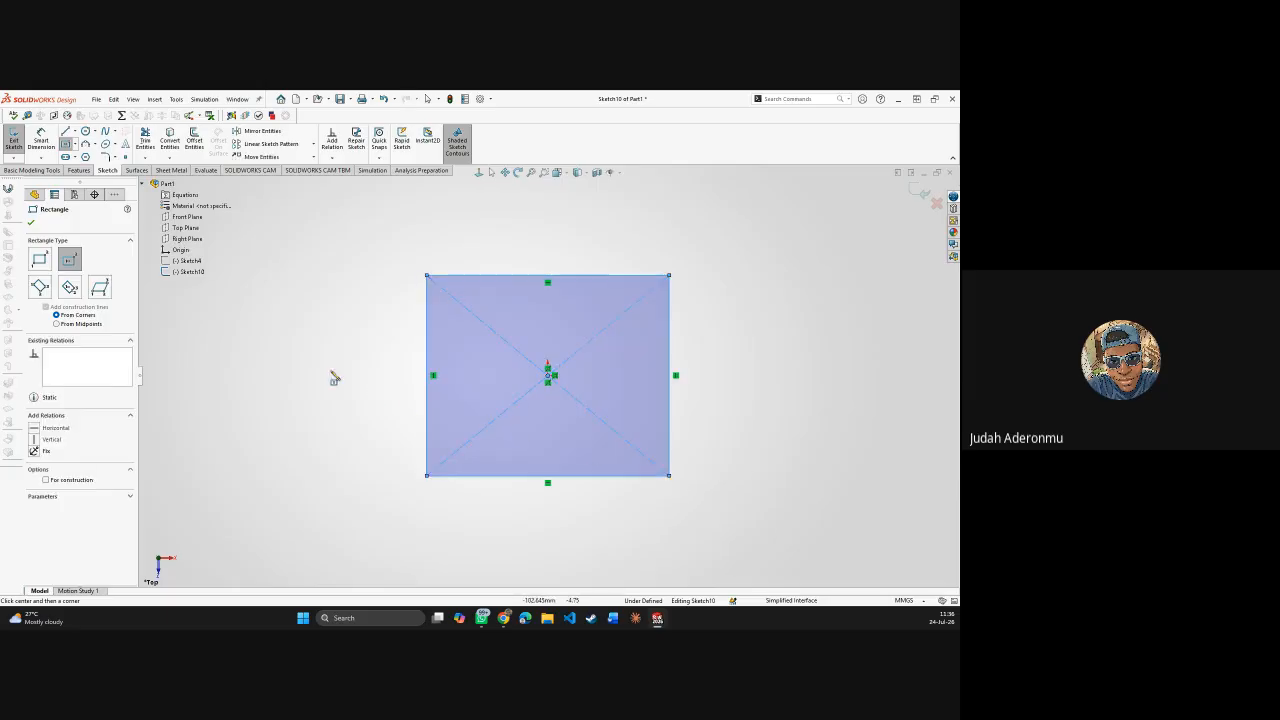
left_click(33, 225)
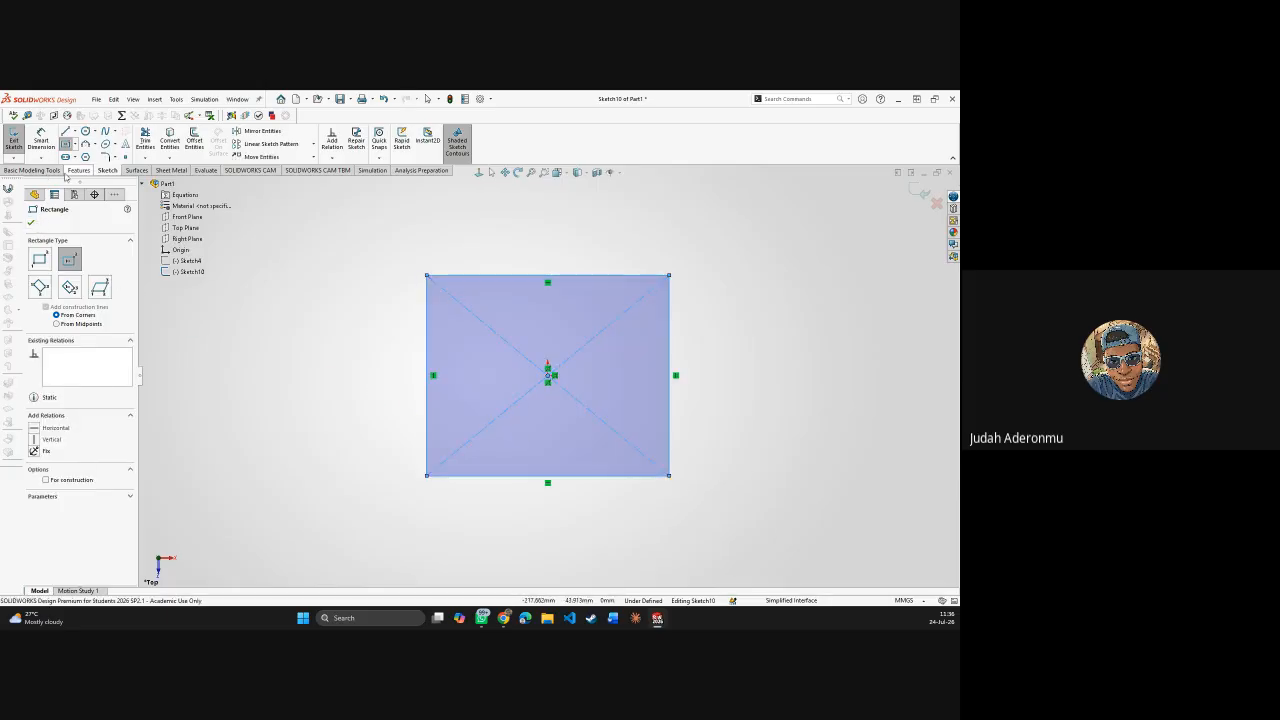
- Extrude the rectangle upward as a blind boss 64 mm high
left_click(79, 170)
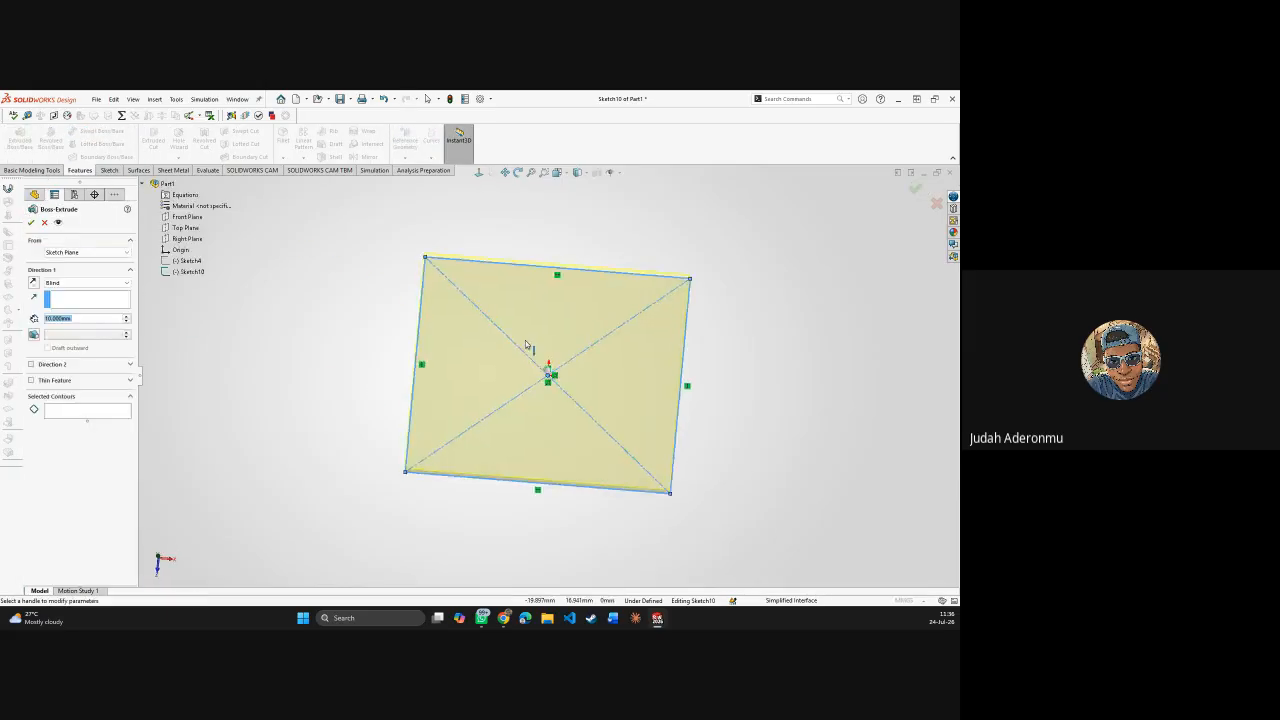
left_click_drag(553, 347, 541, 192)
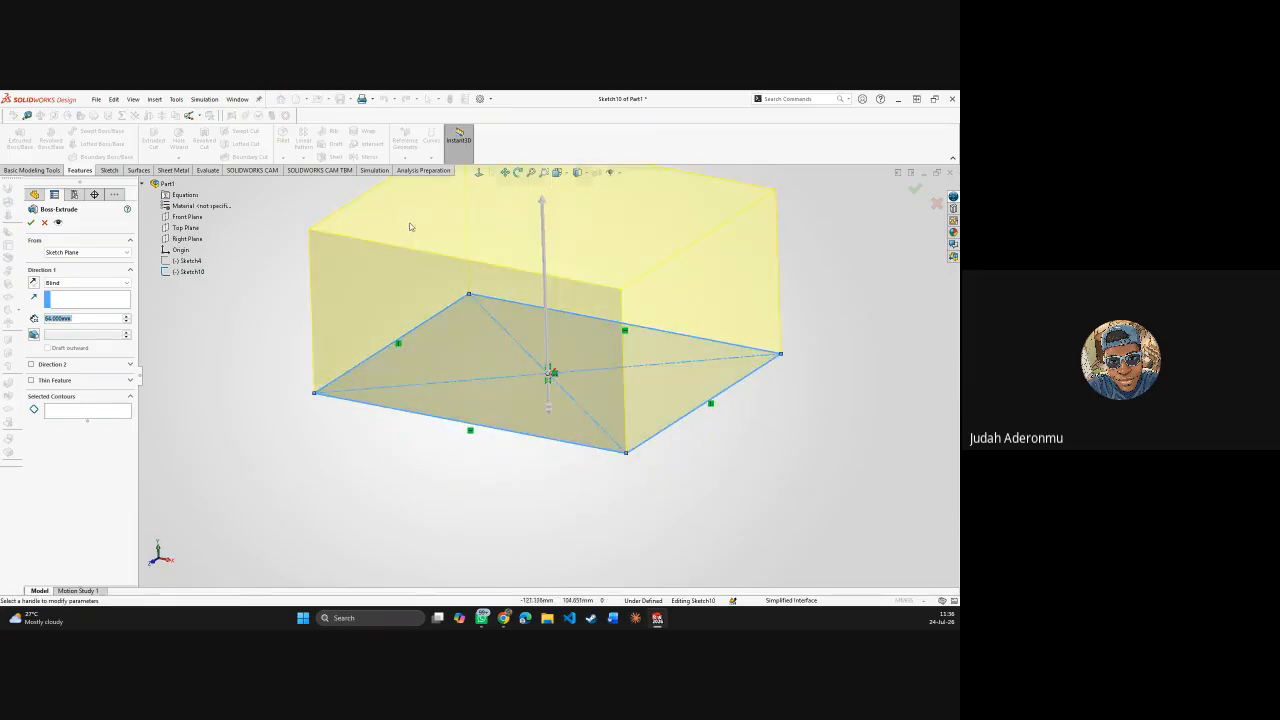
left_click(913, 188)
left_click(437, 277)
left_click(247, 311)
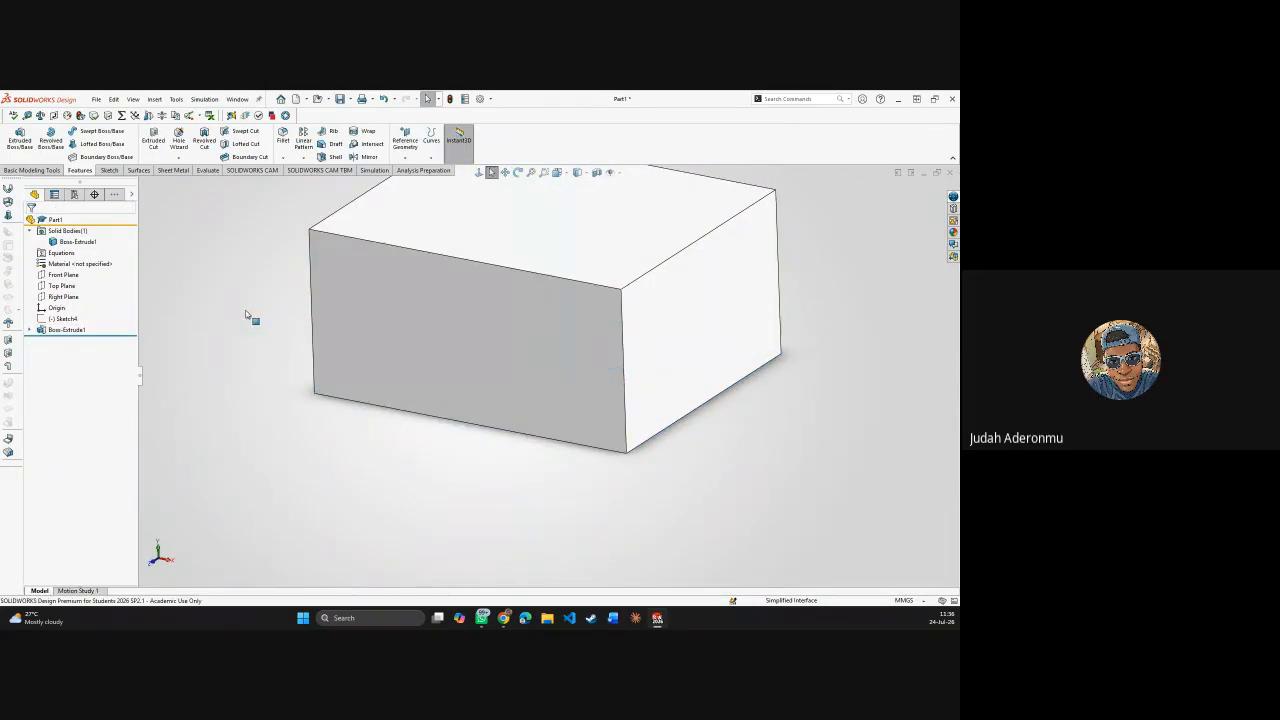
- Edit the box's extrusion to turn on draft with a 5° angle, without drafting outward
mouse_move(296, 276)
middle_mouse_down()
mouse_move(346, 323)
mouse_move(291, 277)
middle_mouse_up()
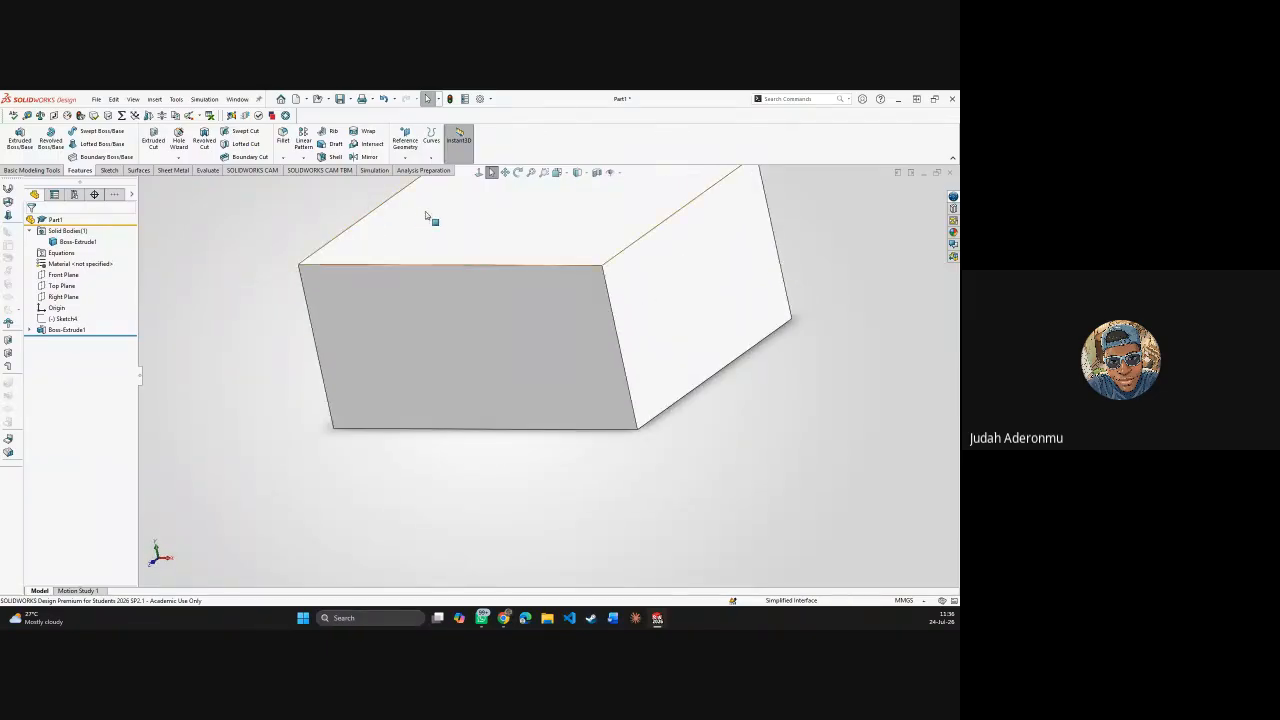
scroll(437, 214, "up", 3)
middle_click_drag(509, 266, 409, 260)
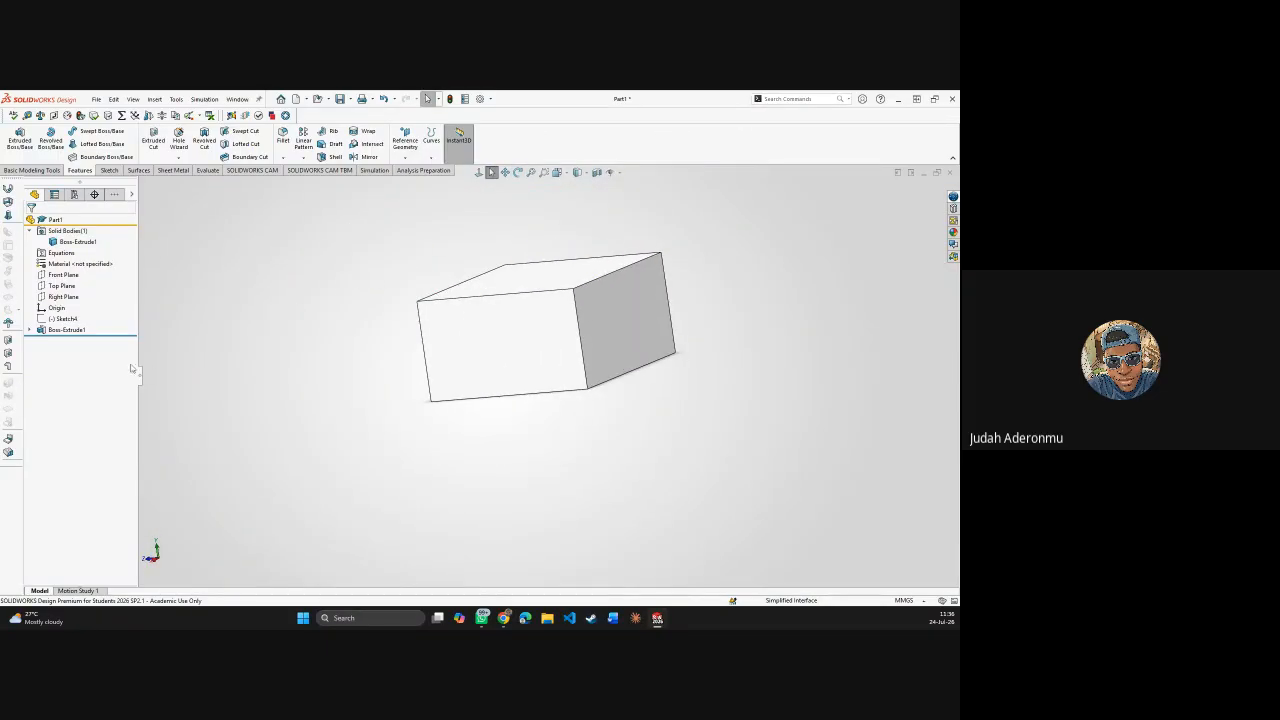
right_click(85, 333)
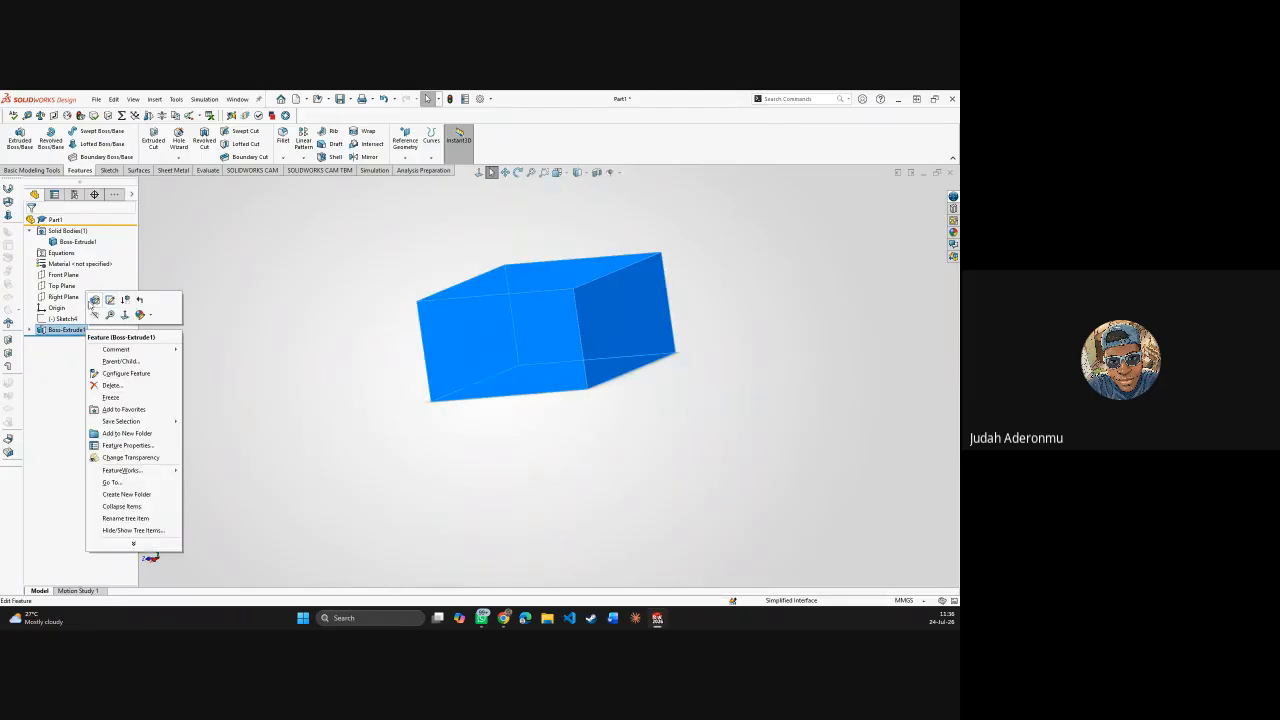
left_click(93, 302)
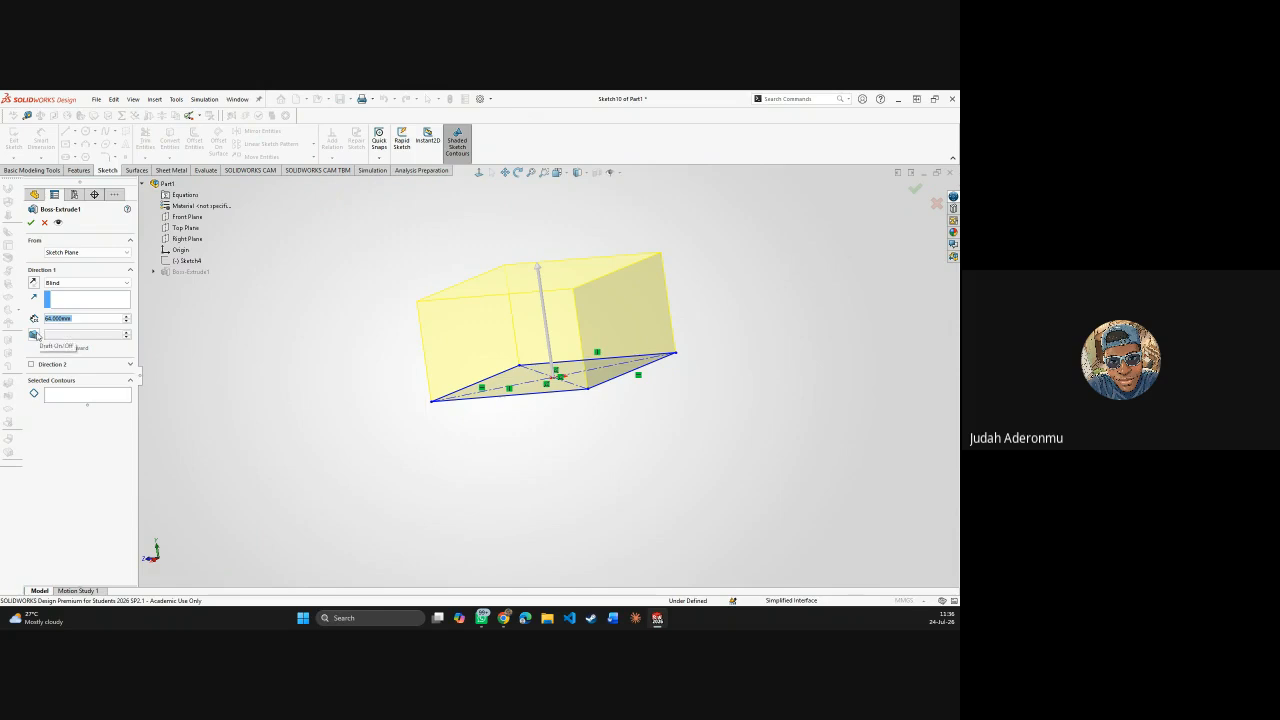
left_click(34, 335)
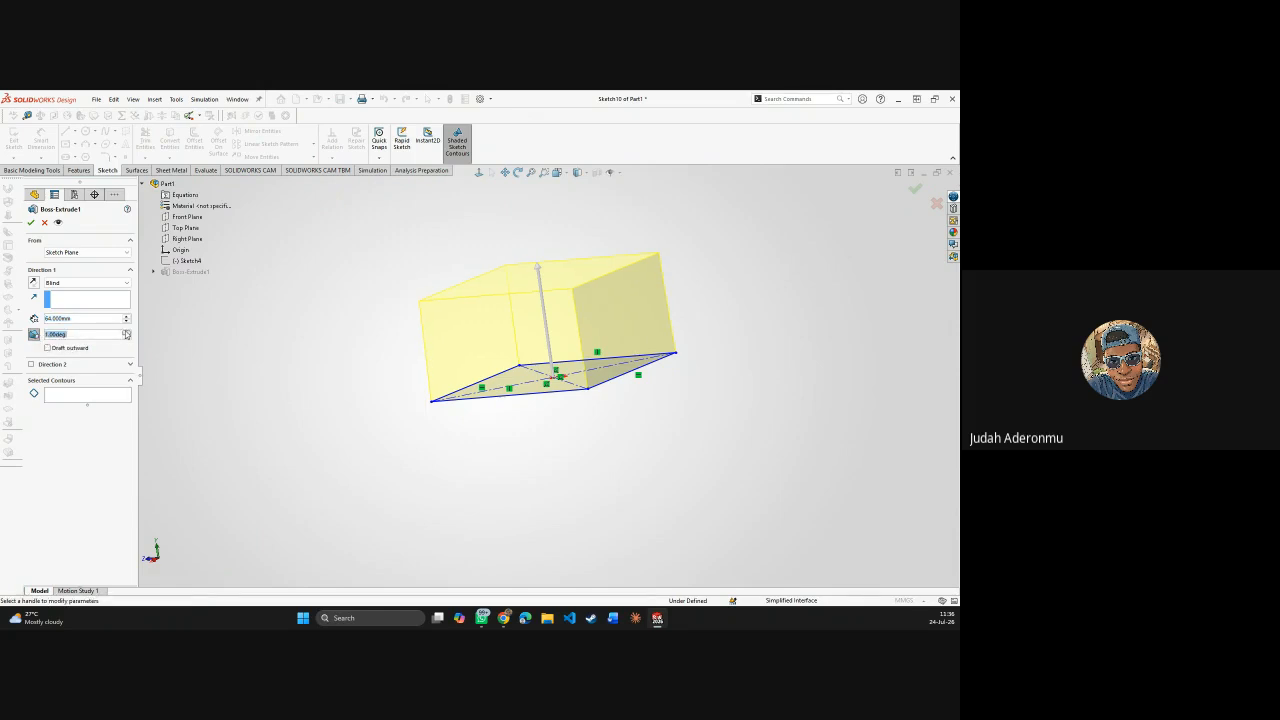
left_click(126, 332)
left_click(126, 332)
left_click(126, 332)
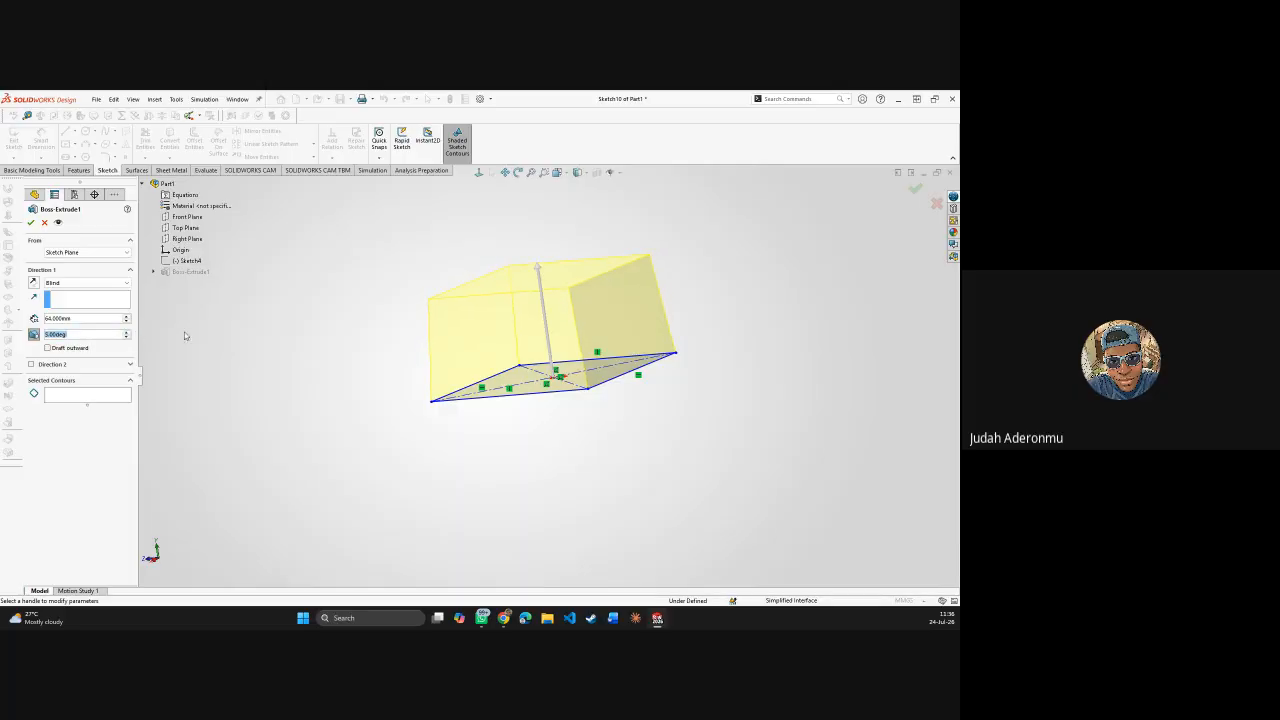
mouse_move(184, 336)
middle_mouse_down()
mouse_move(346, 363)
mouse_move(403, 397)
mouse_move(440, 446)
mouse_move(322, 454)
mouse_move(366, 397)
middle_mouse_up()
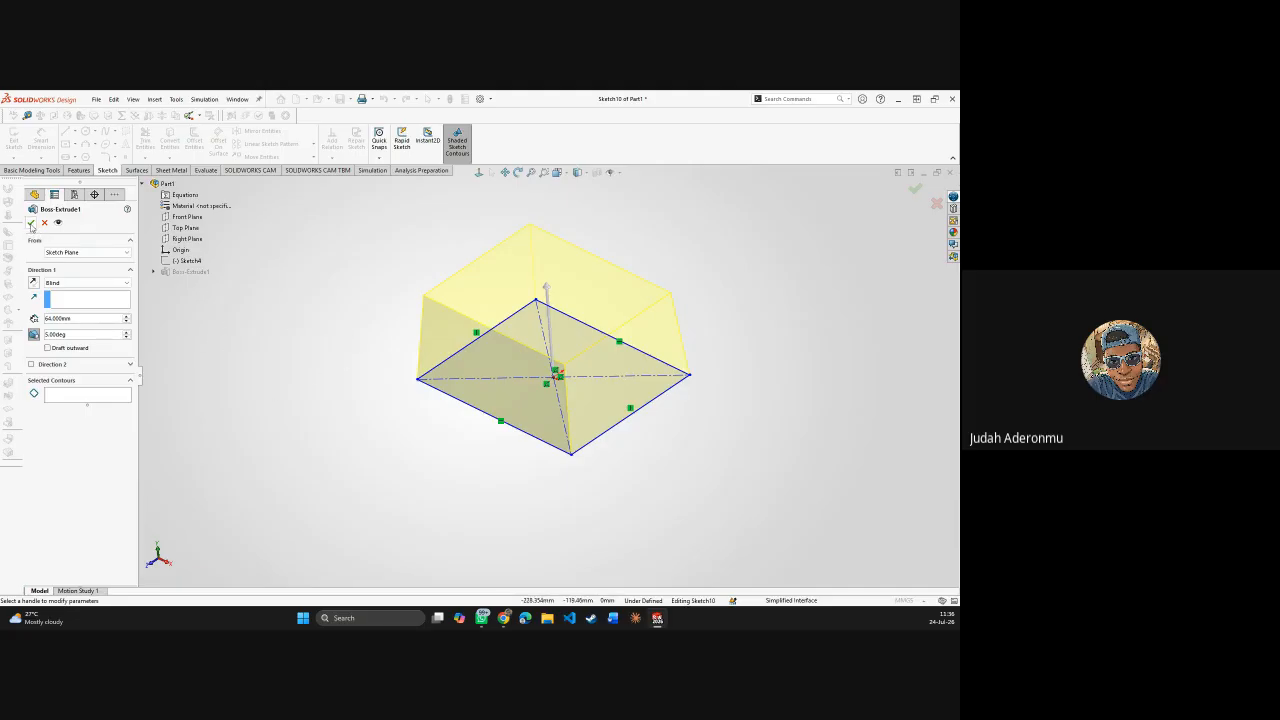
left_click(31, 222)
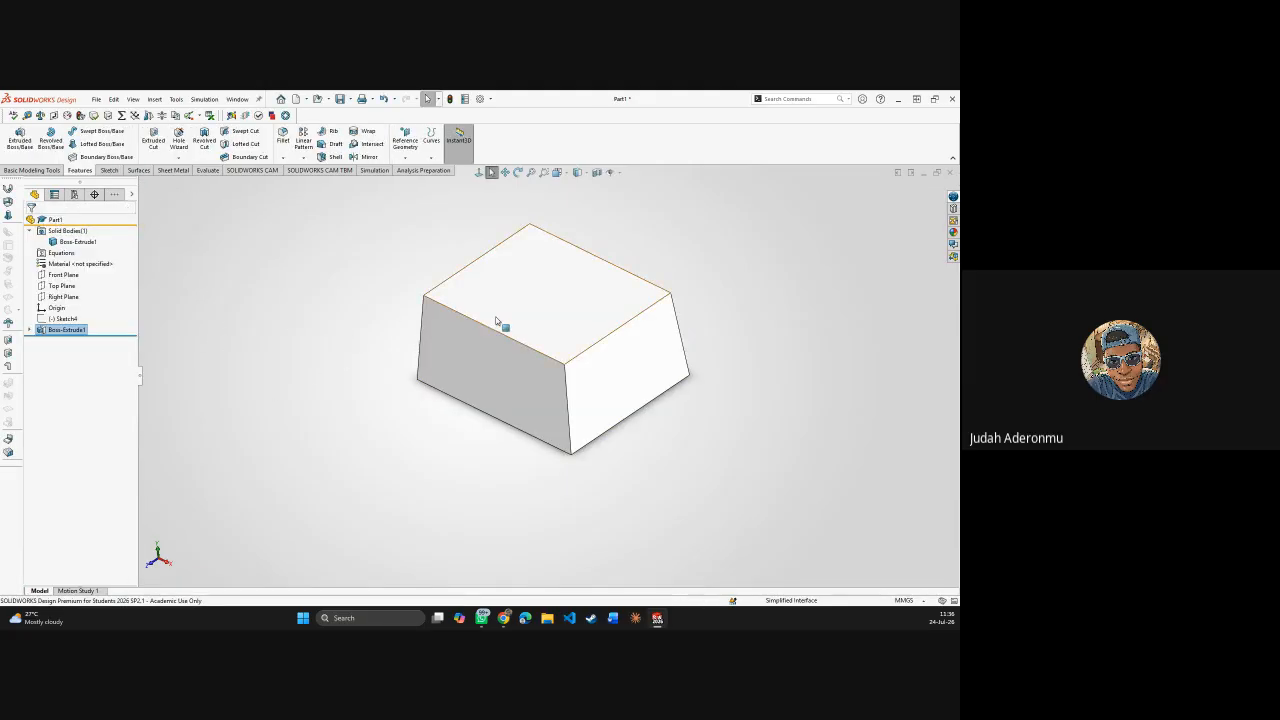
- Edit the box's extrusion to increase its inward draft angle to 30°
middle_click_drag(500, 323, 554, 329)
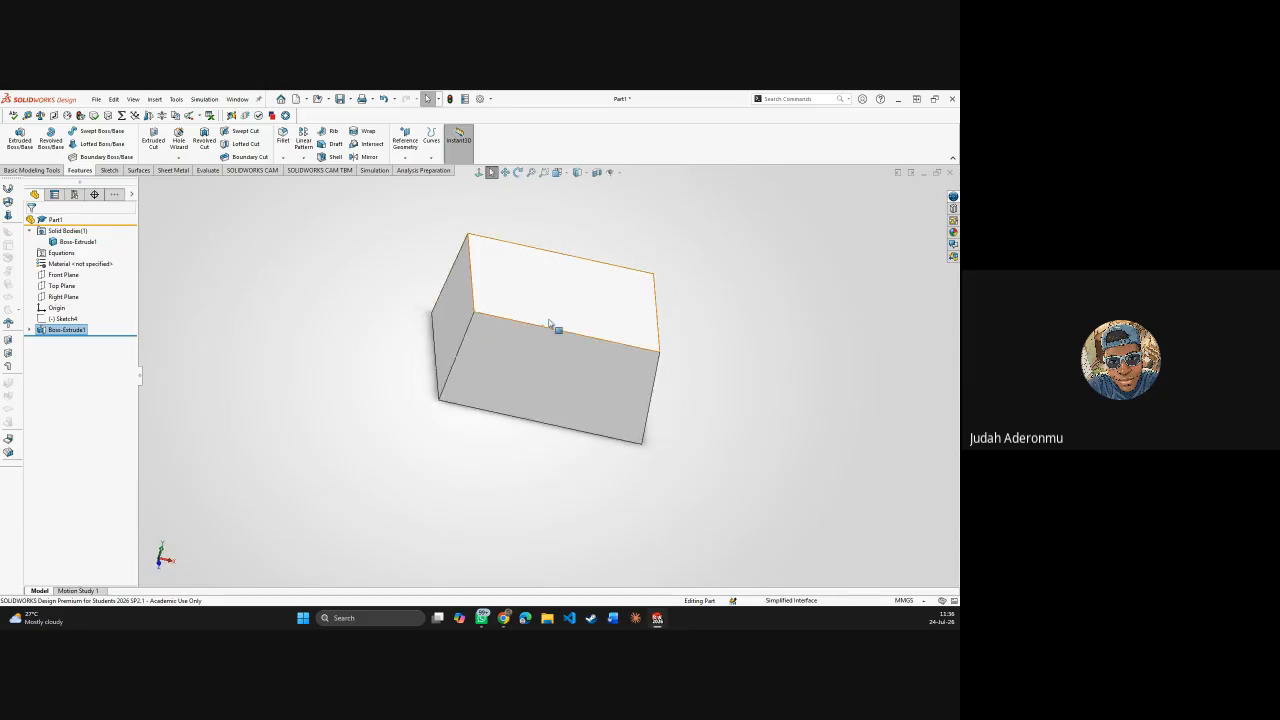
right_click(66, 335)
left_click(86, 308)
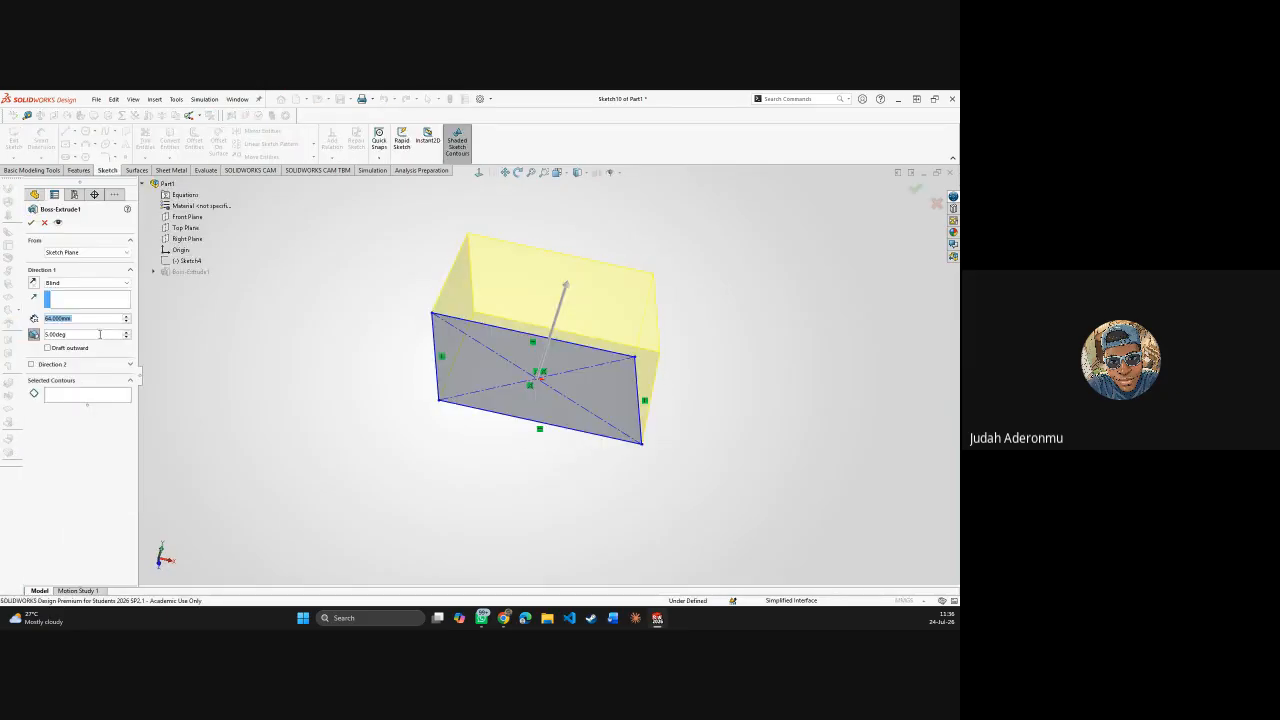
left_click(127, 332)
left_click(127, 332)
left_click(127, 332)
left_click(127, 332)
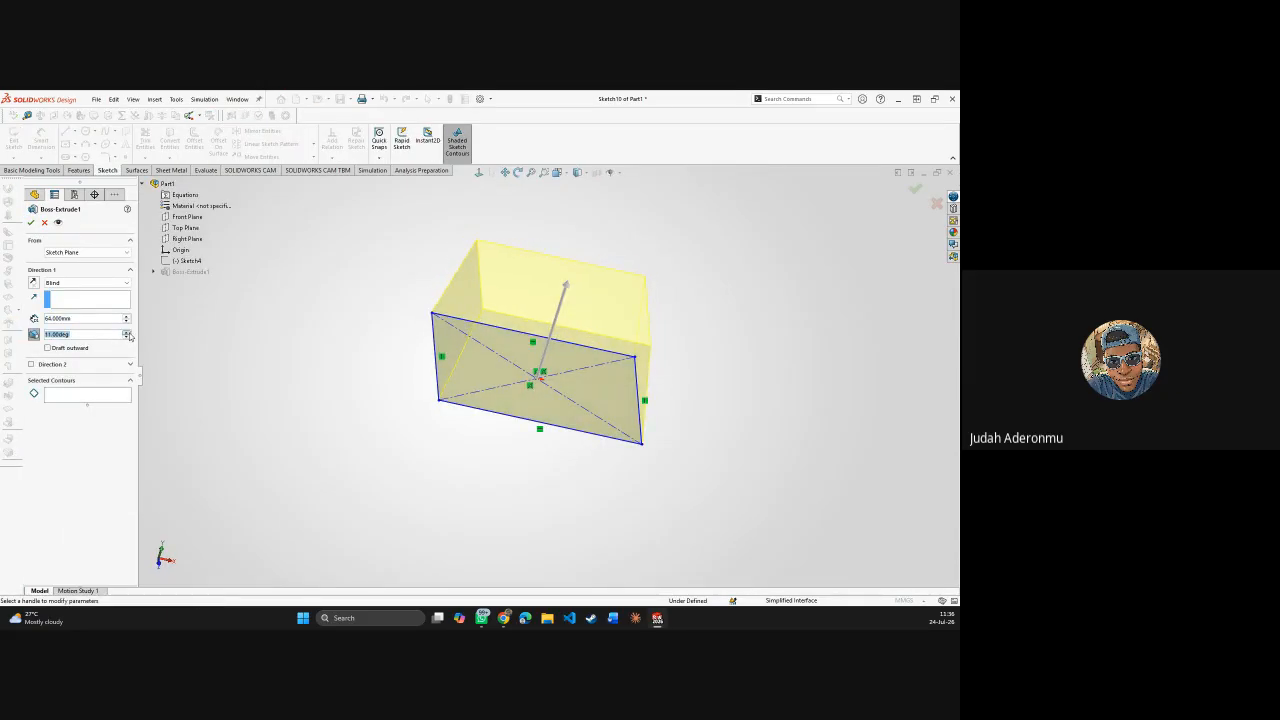
left_click(127, 332)
left_click(127, 332)
left_click(127, 332)
left_click(127, 332)
left_click(127, 332)
left_click(127, 332)
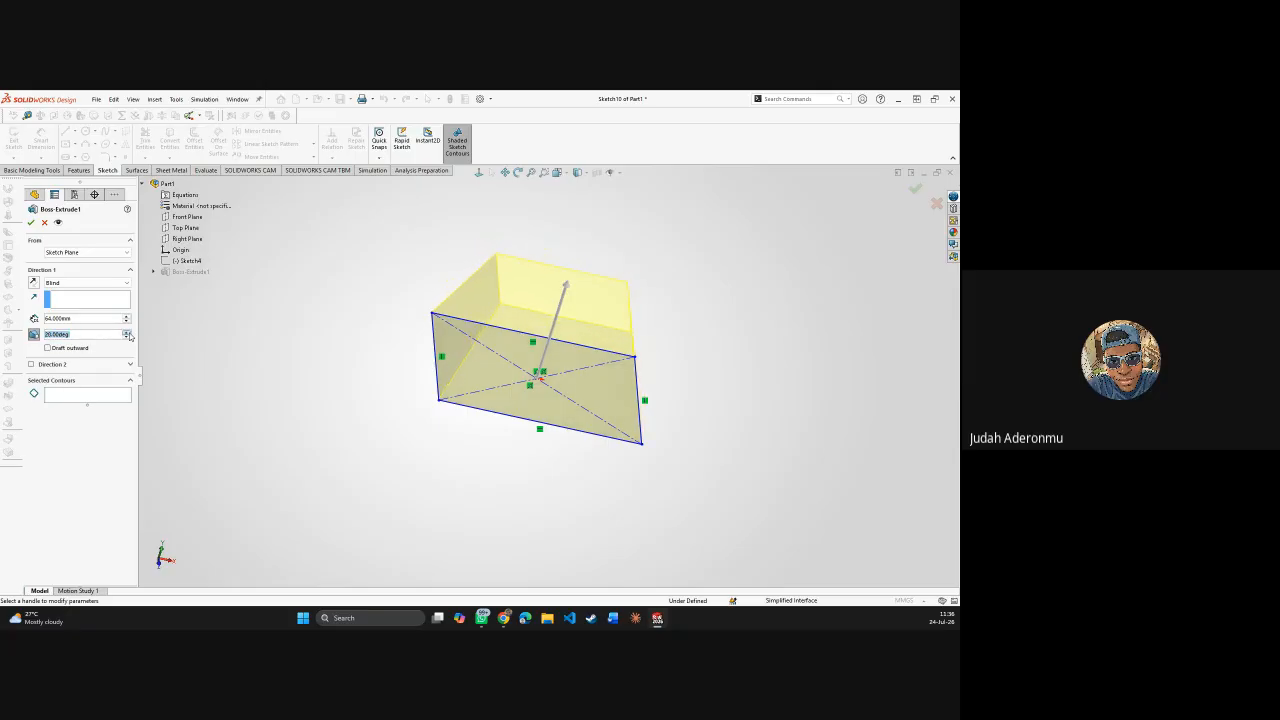
left_click(127, 332)
left_click(127, 332)
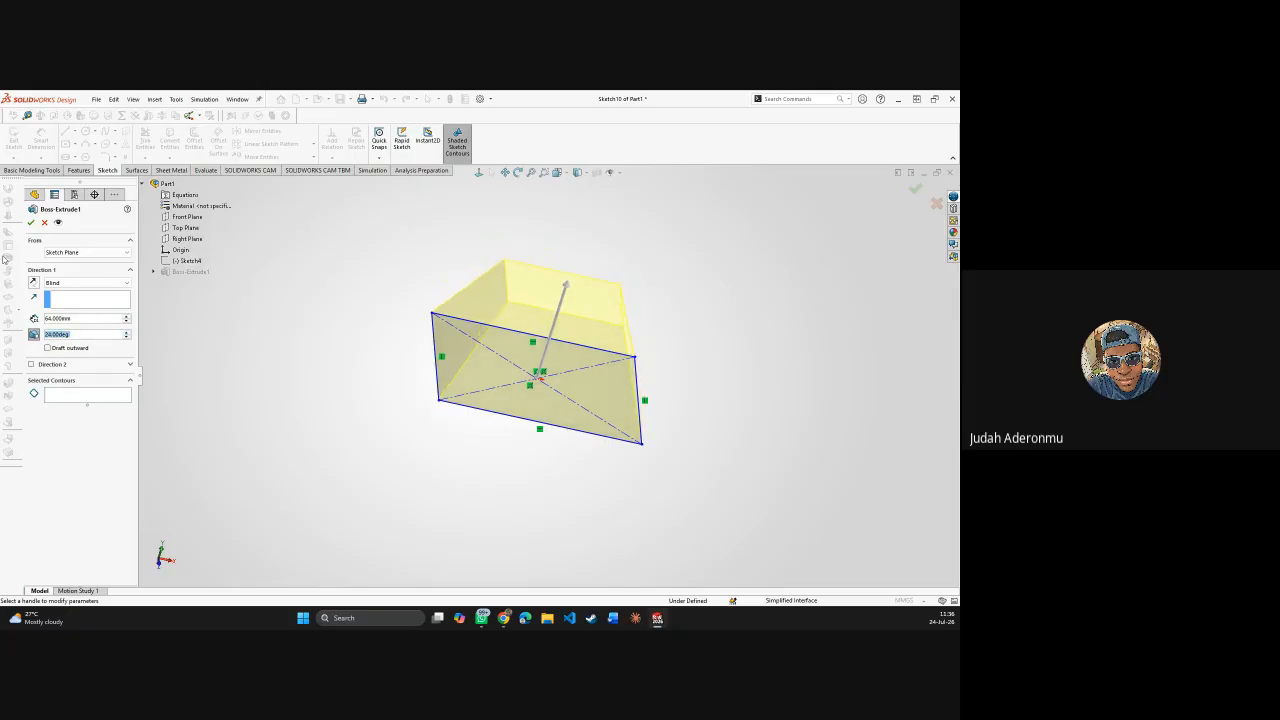
left_click(126, 332)
left_click(126, 332)
left_click(126, 332)
left_click(126, 332)
left_click(126, 332)
left_click(126, 332)
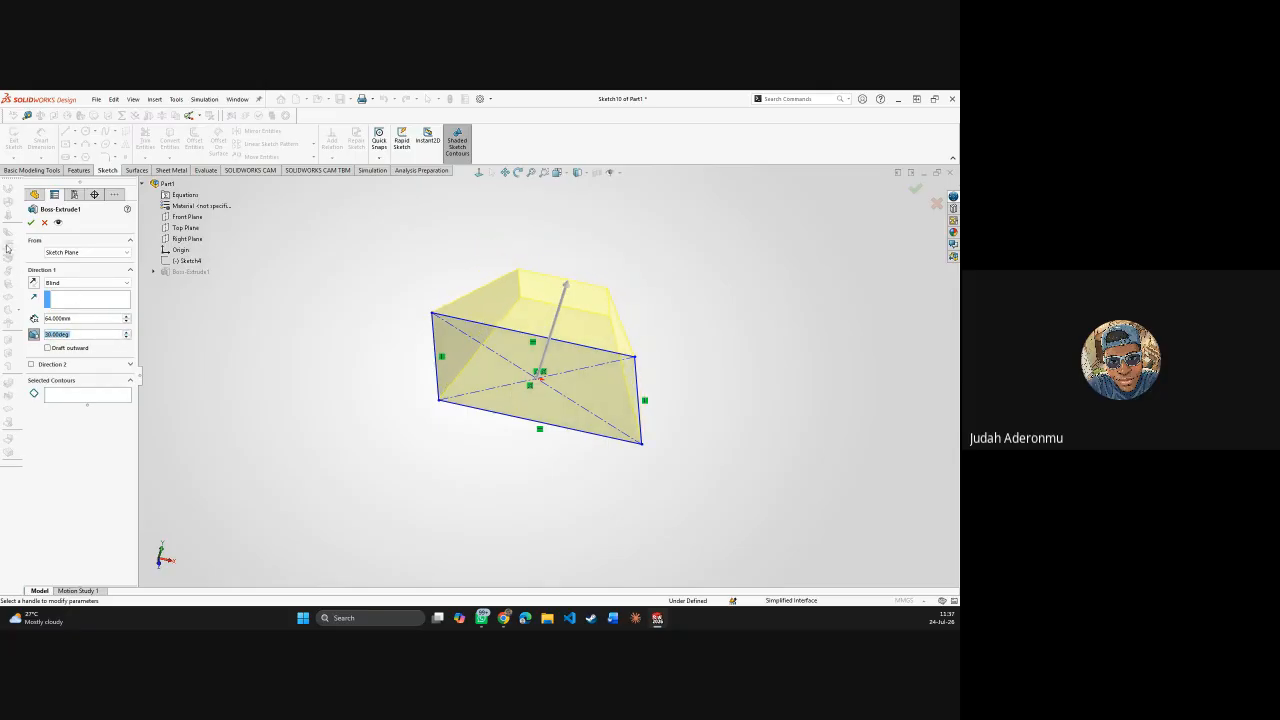
left_click(31, 222)
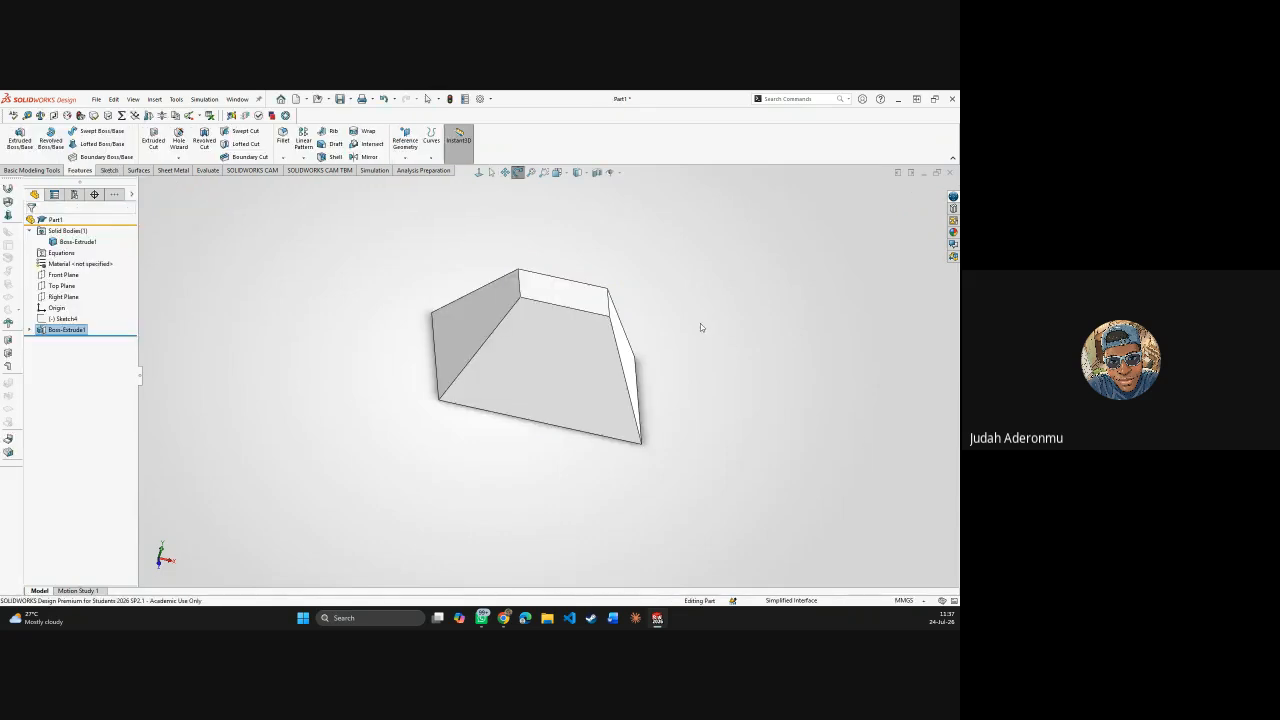
- Reopen the box's extrusion and toggle its draft off and back on, keeping the 30° angle
middle_click_drag(700, 327, 651, 366)
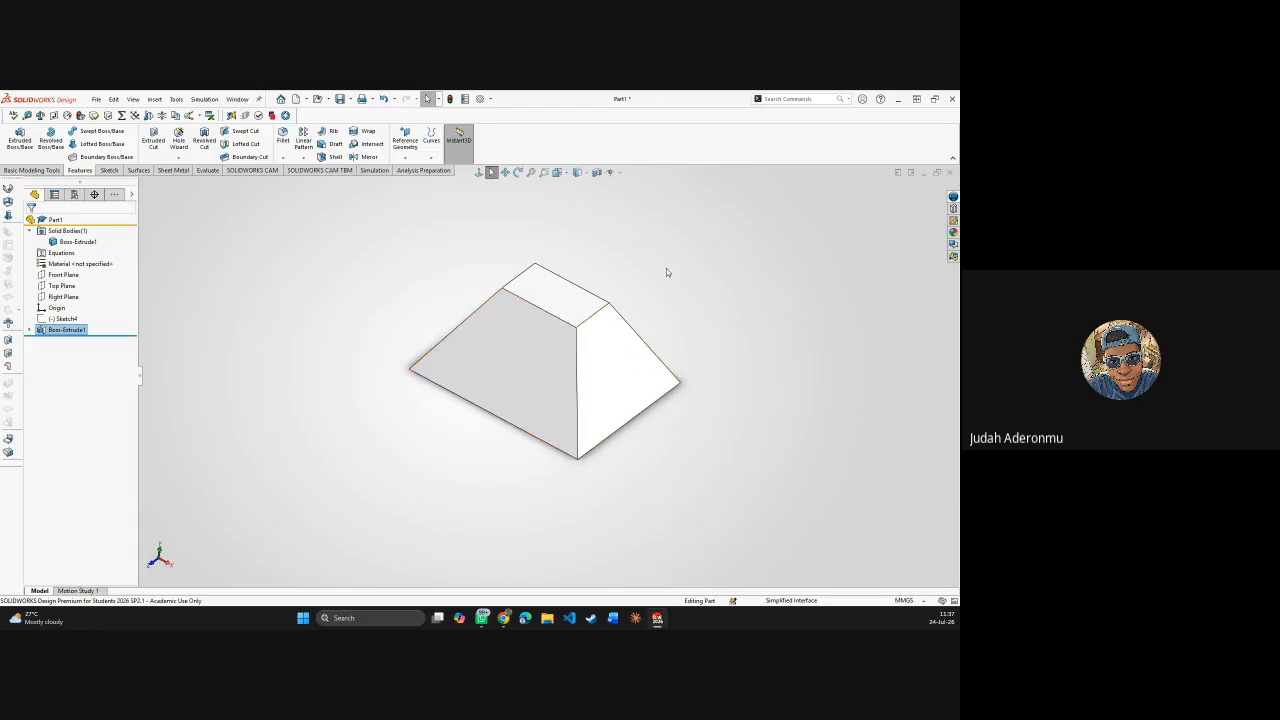
middle_click_drag(634, 243, 603, 340)
middle_click_drag(559, 242, 597, 274)
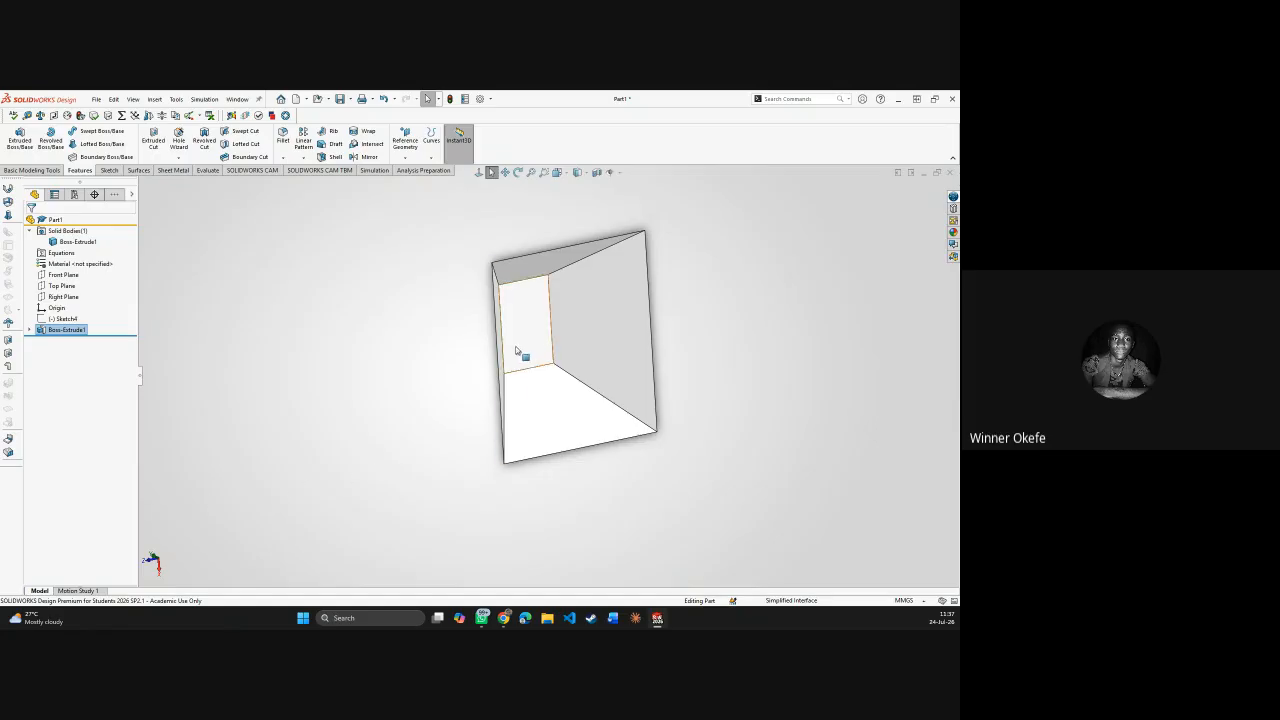
mouse_move(491, 357)
middle_mouse_down()
mouse_move(506, 391)
mouse_move(520, 294)
mouse_move(460, 309)
mouse_move(492, 354)
middle_mouse_up()
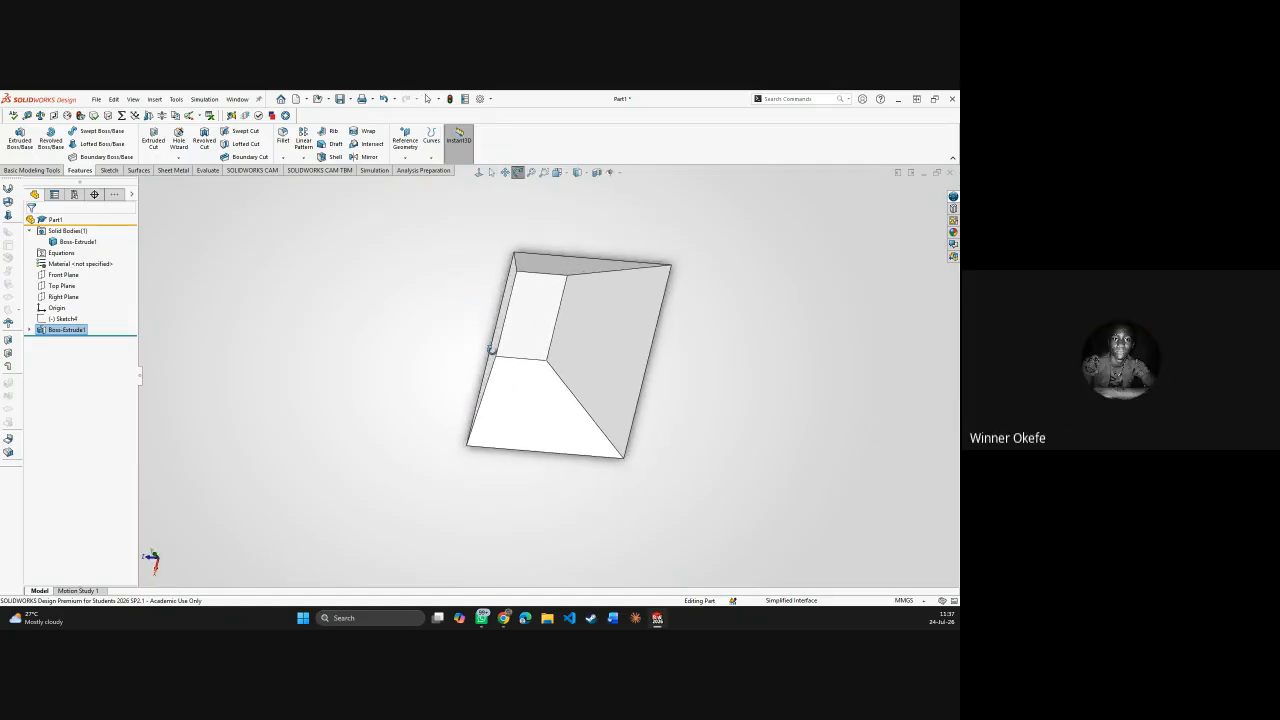
key("Escape")
right_click(44, 332)
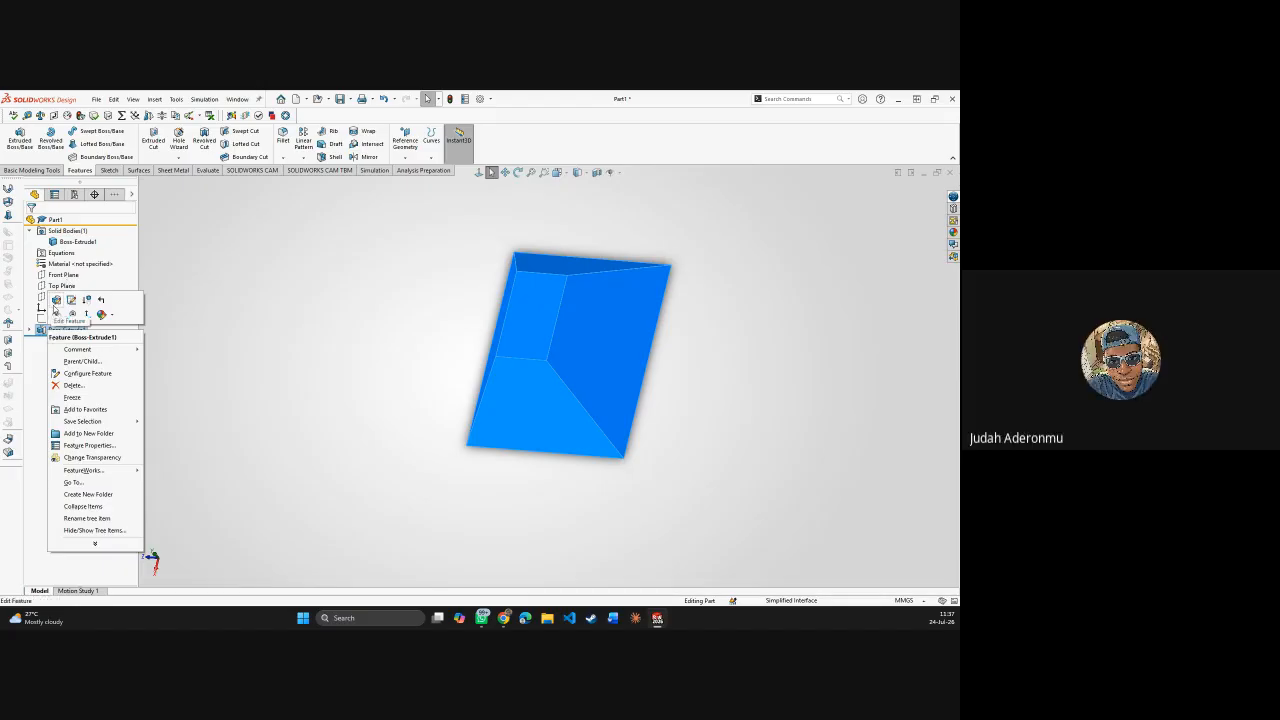
left_click(56, 301)
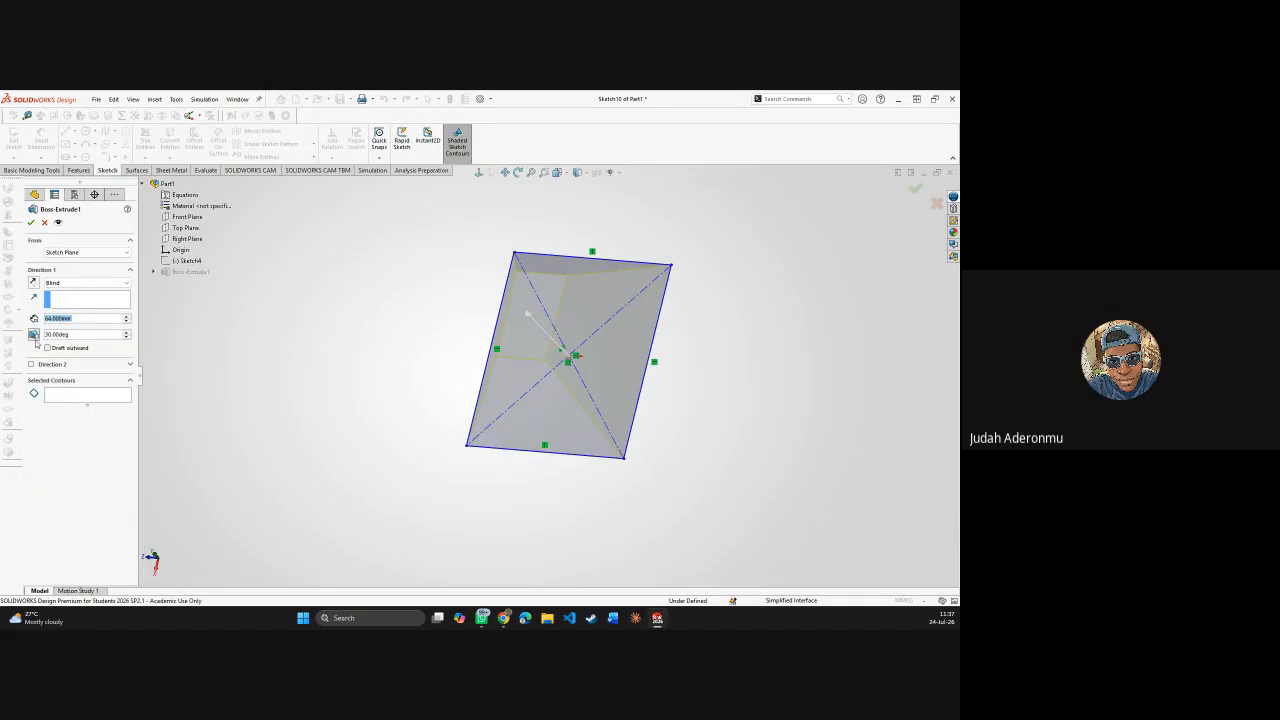
left_click(34, 335)
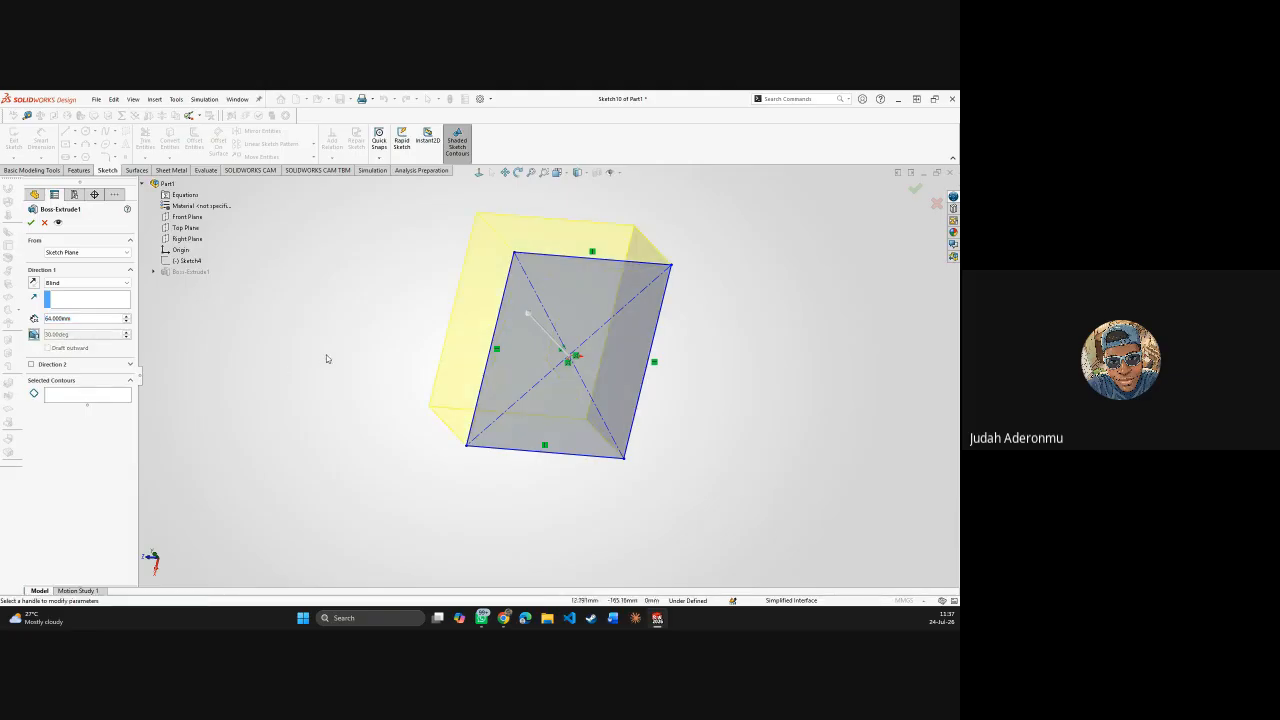
left_click(35, 335)
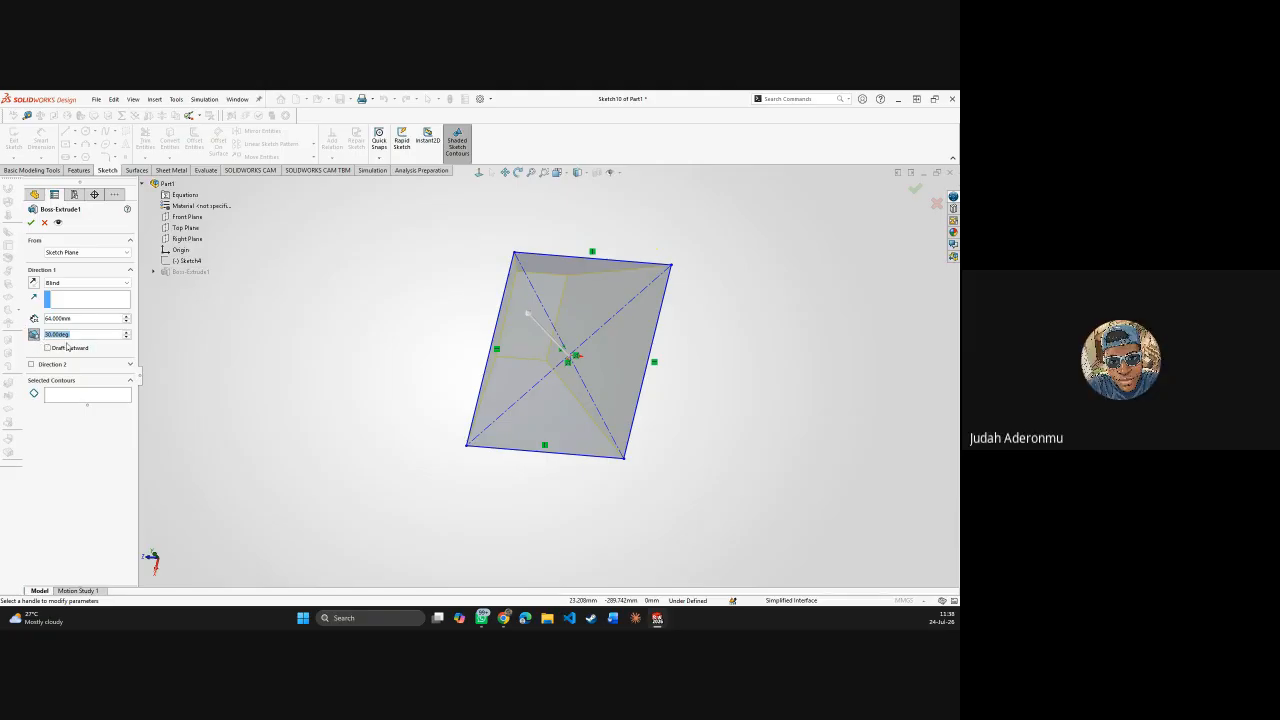
middle_click_drag(483, 342, 603, 225)
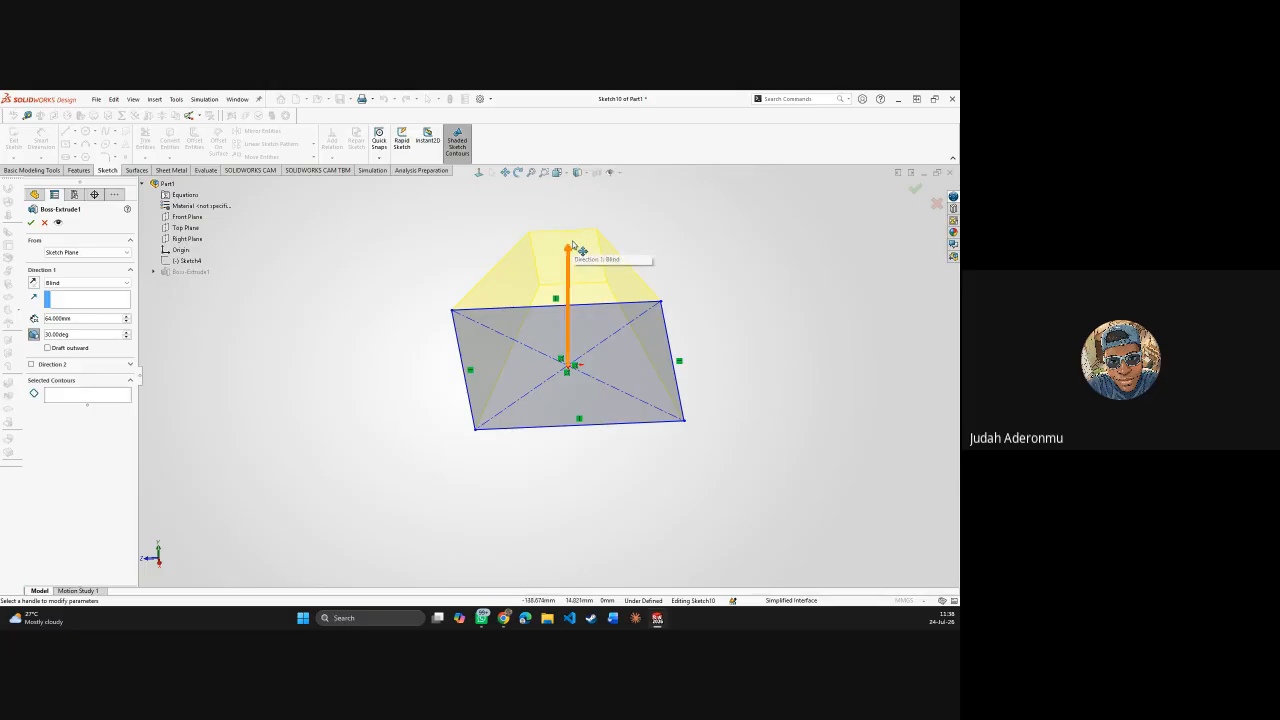
mouse_move(671, 260)
middle_mouse_down()
mouse_move(626, 331)
mouse_move(632, 357)
mouse_move(612, 345)
mouse_move(580, 260)
middle_mouse_up()
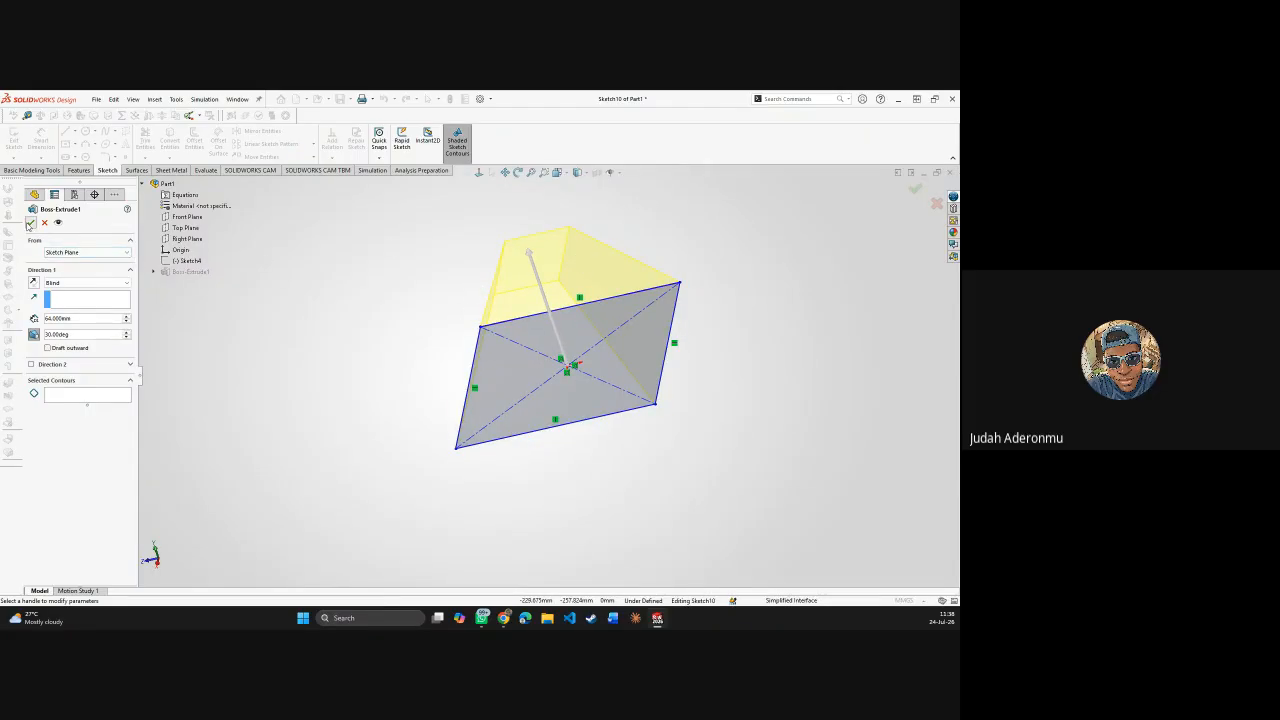
left_click(30, 223)
middle_click_drag(674, 351, 774, 418)
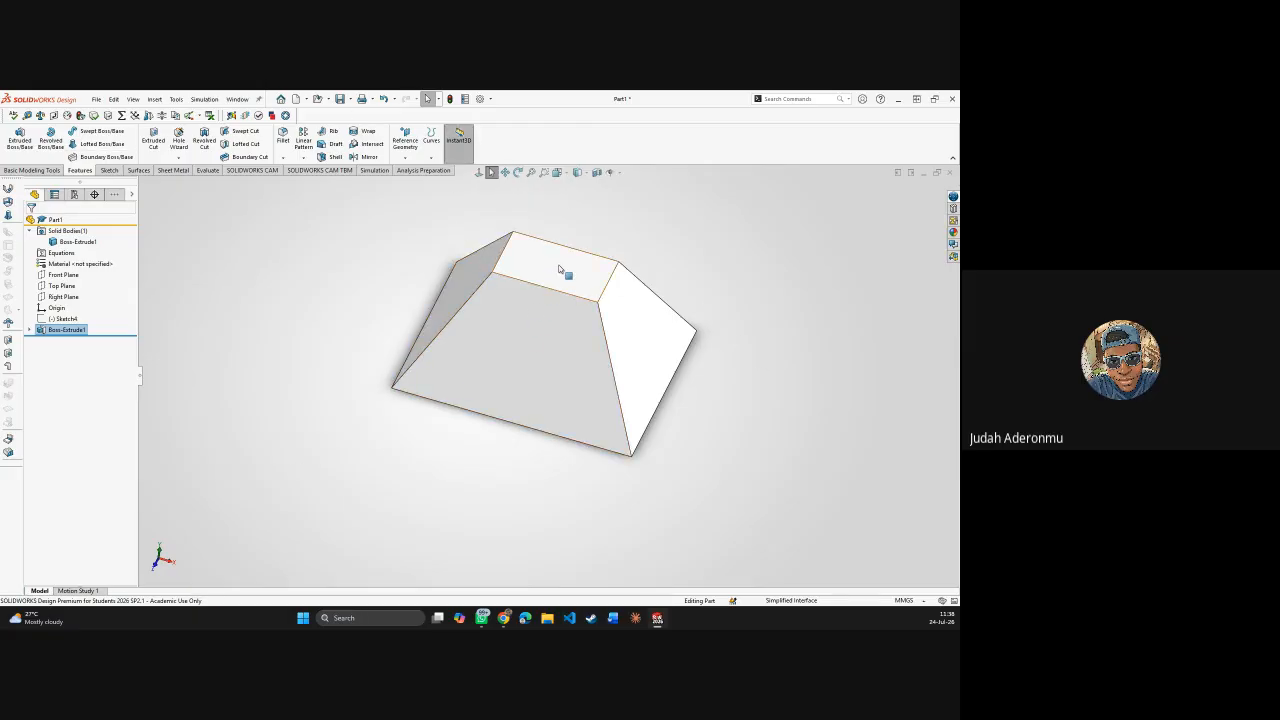
- Edit the box's extrusion to turn off its built-in draft
right_click(87, 333)
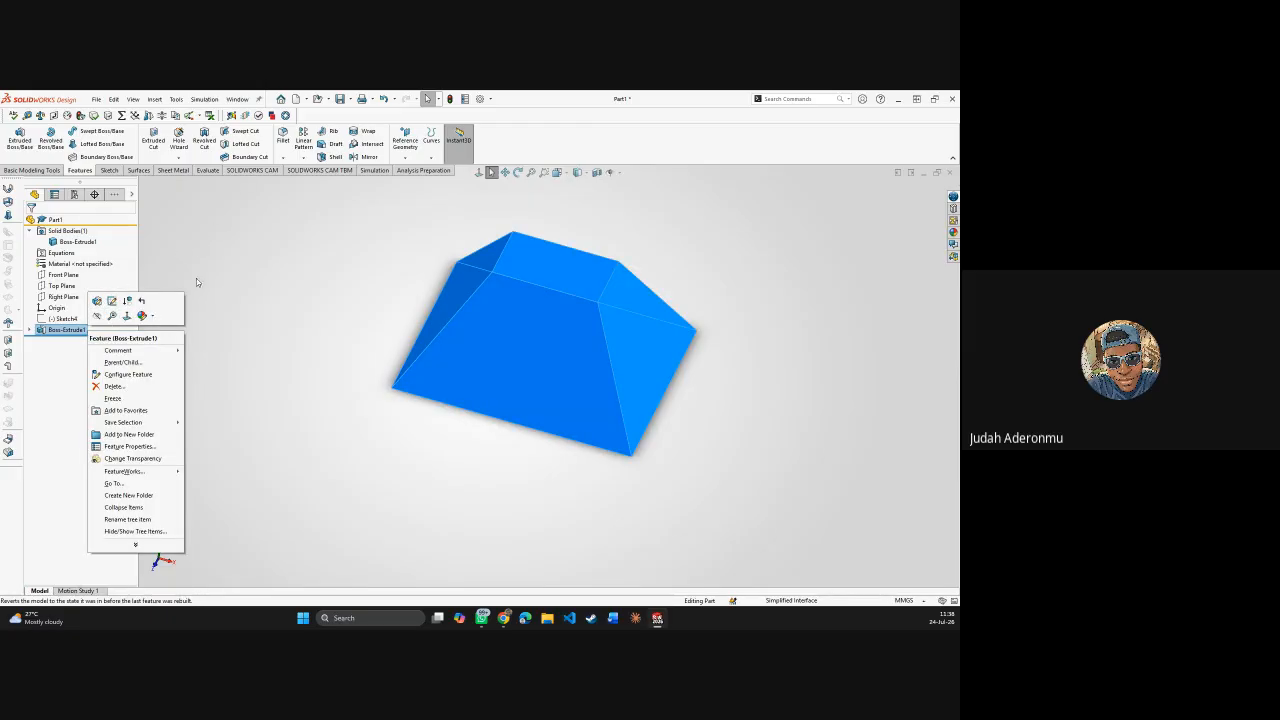
left_click(97, 302)
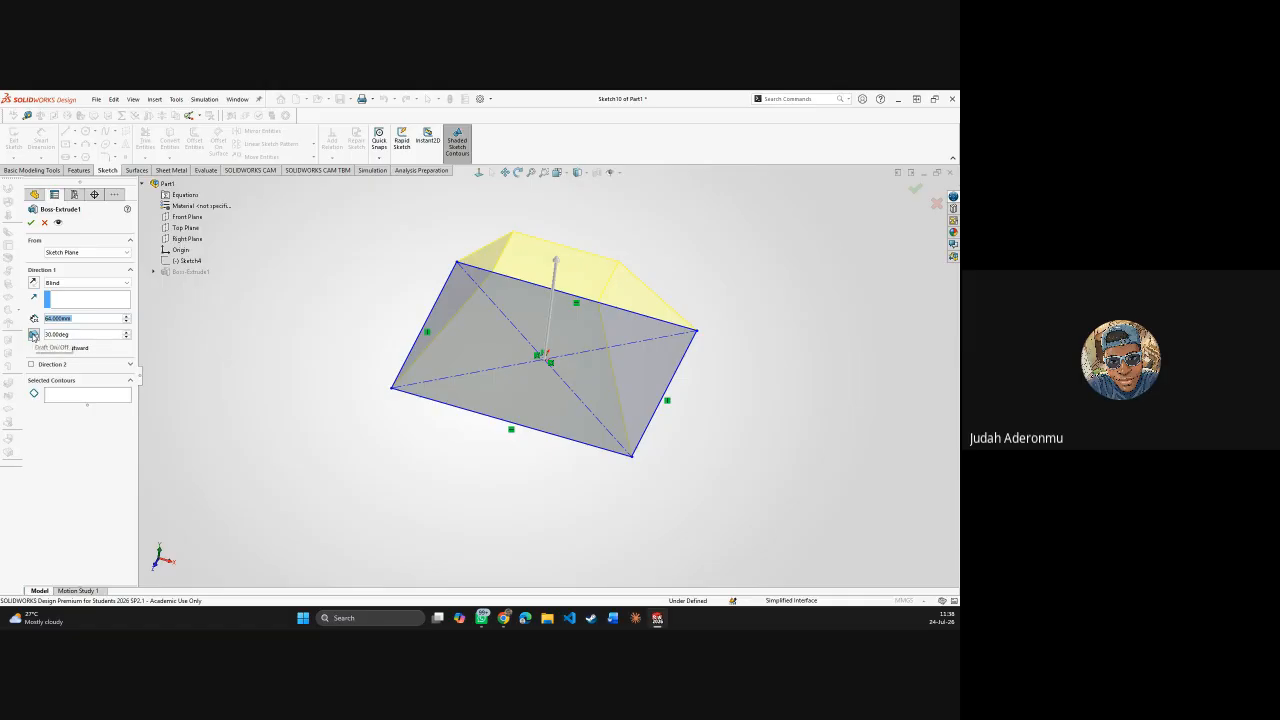
left_click(33, 336)
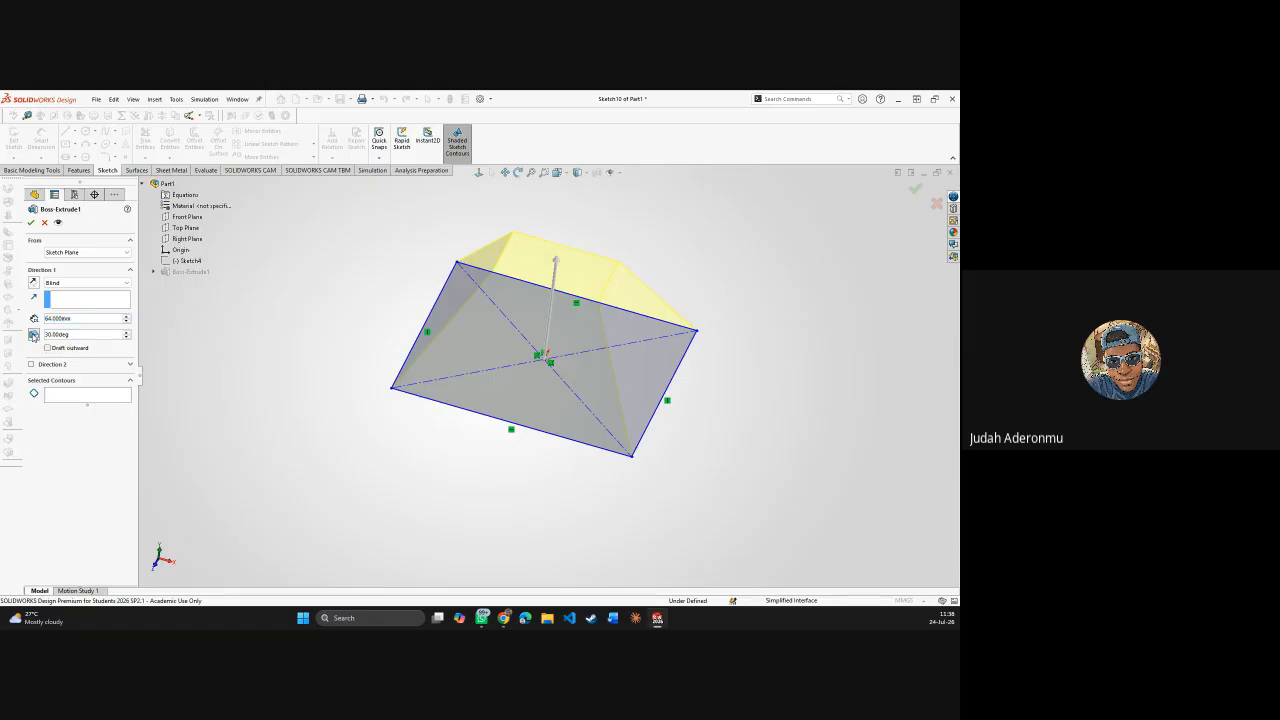
left_click(31, 222)
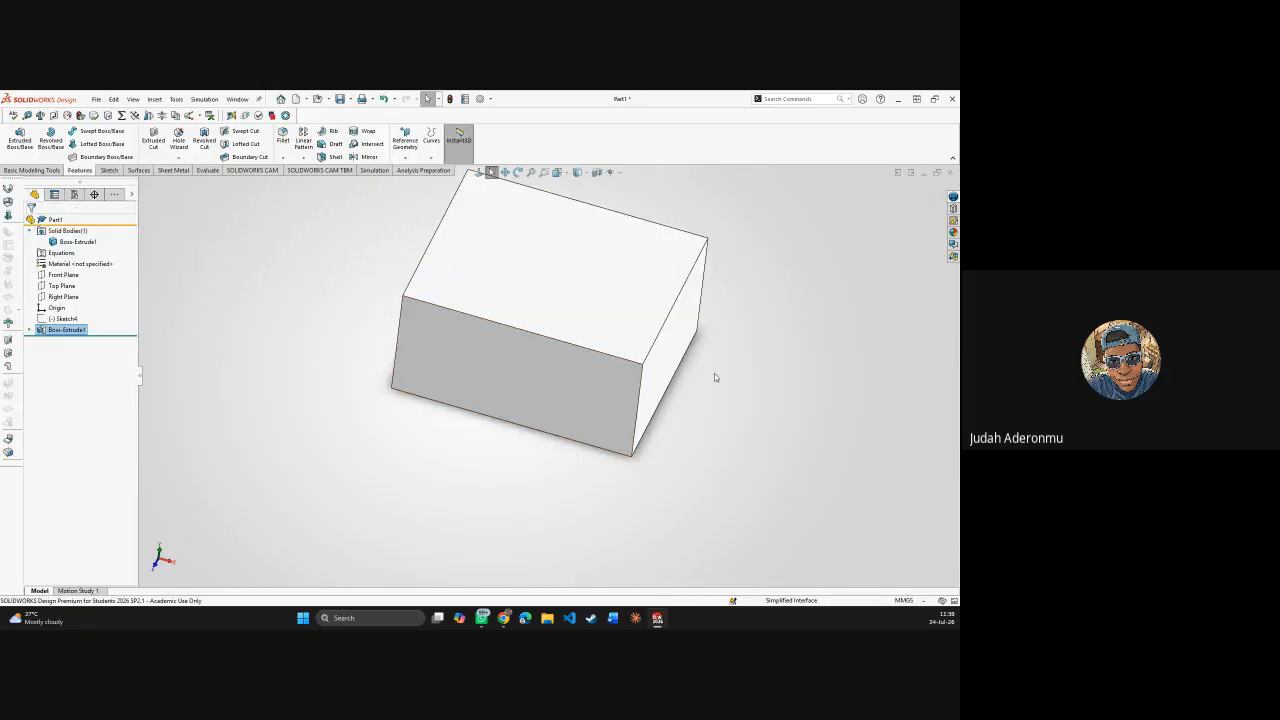
- Start a DraftXpert draft with the box's top face as the neutral plane and all four side faces as faces to draft
mouse_move(720, 333)
middle_mouse_down()
mouse_move(740, 289)
mouse_move(725, 329)
mouse_move(697, 300)
mouse_move(711, 314)
middle_mouse_up()
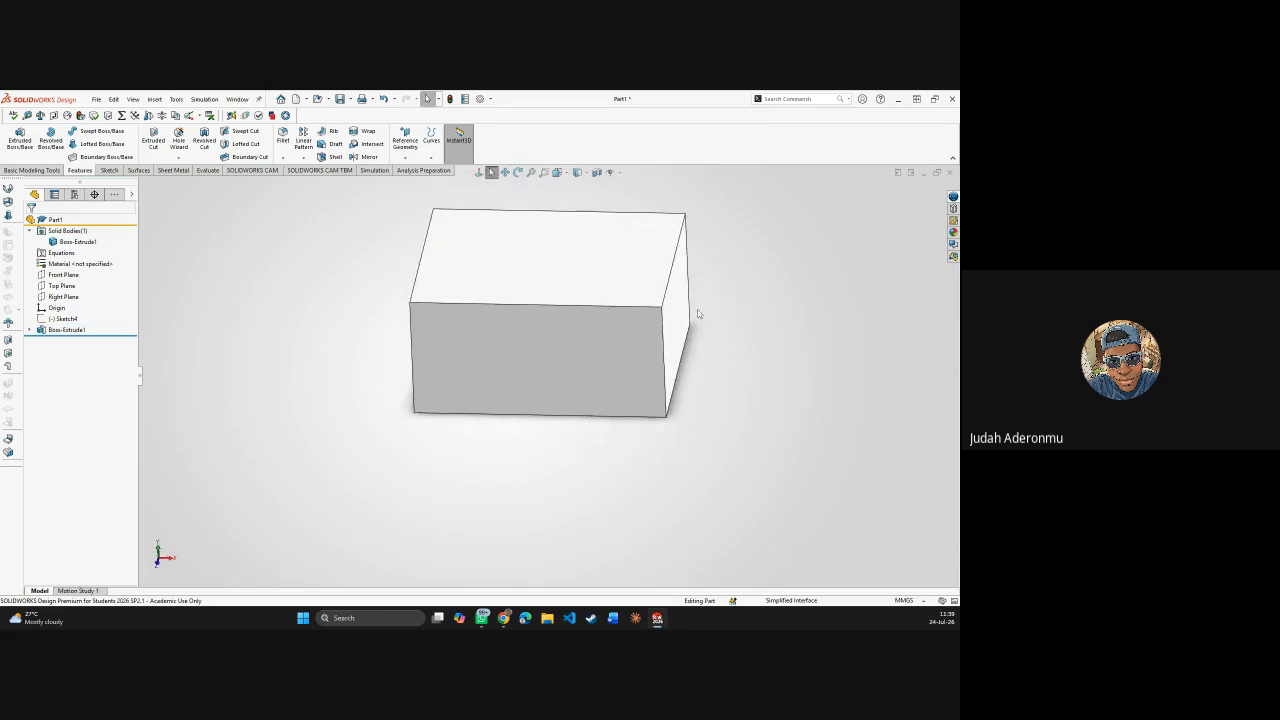
scroll(684, 318, "up", 3)
scroll(600, 312, "down", 3)
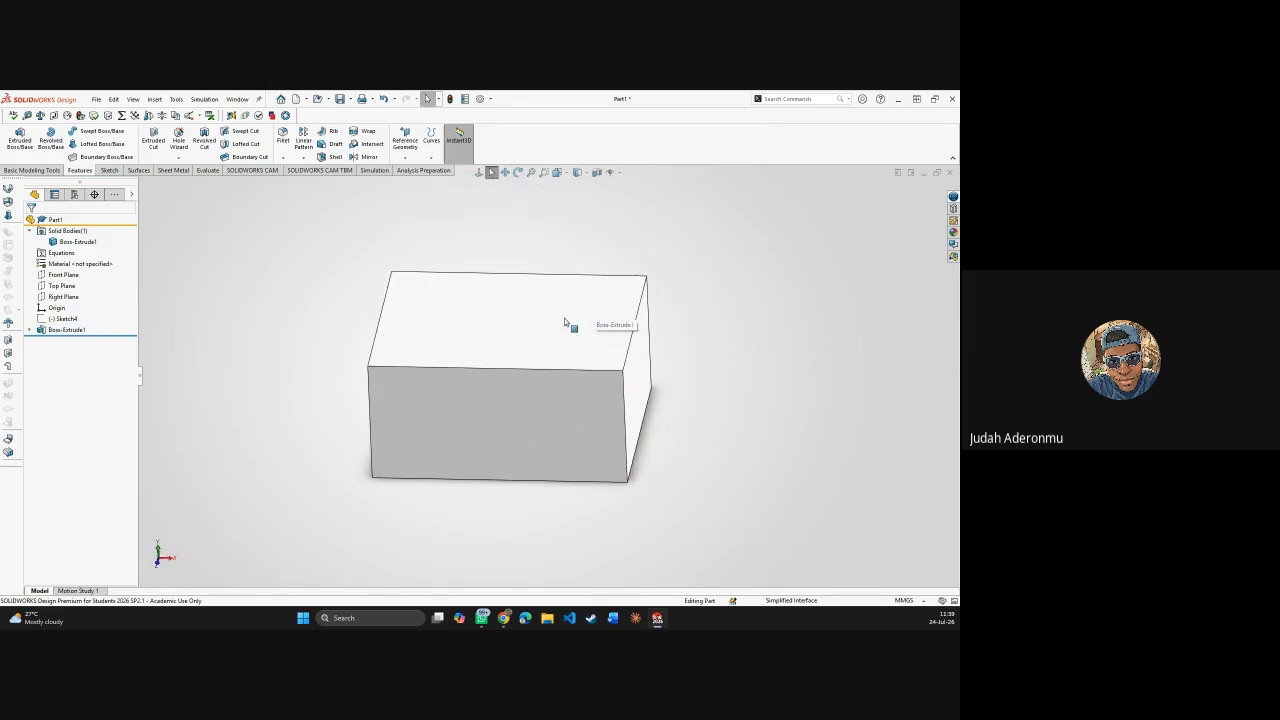
left_click(334, 145)
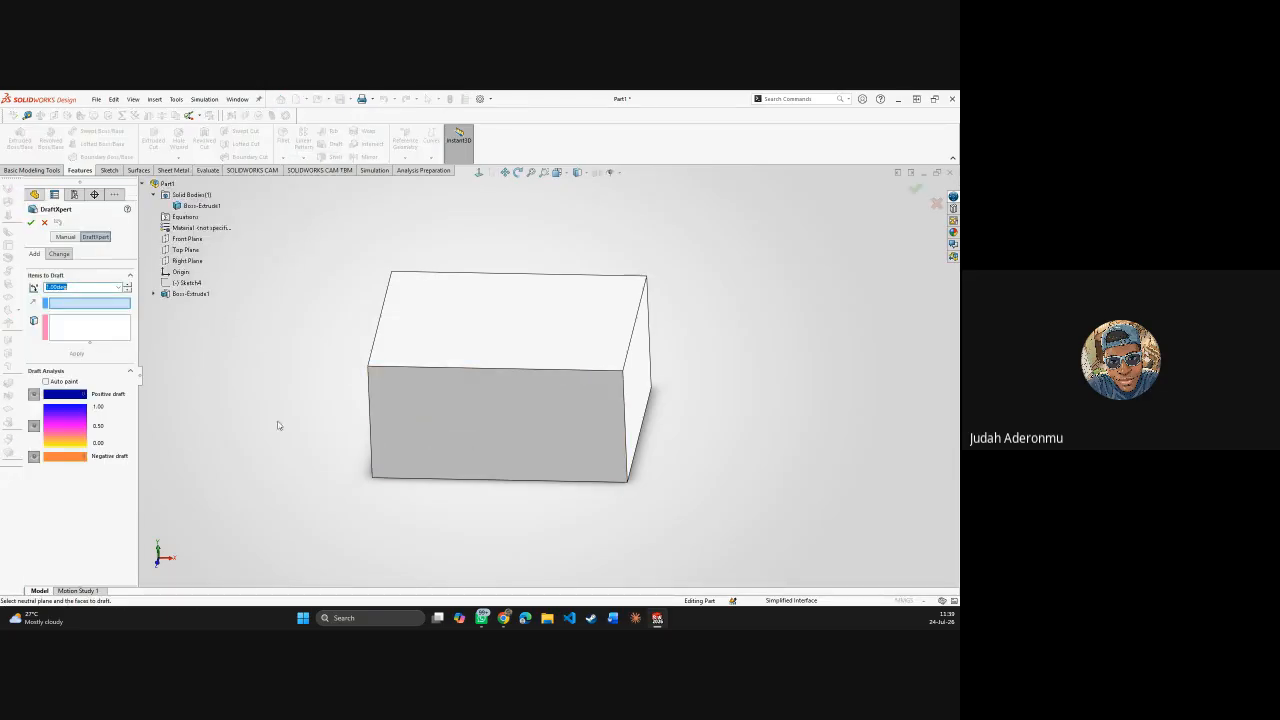
left_click(451, 409)
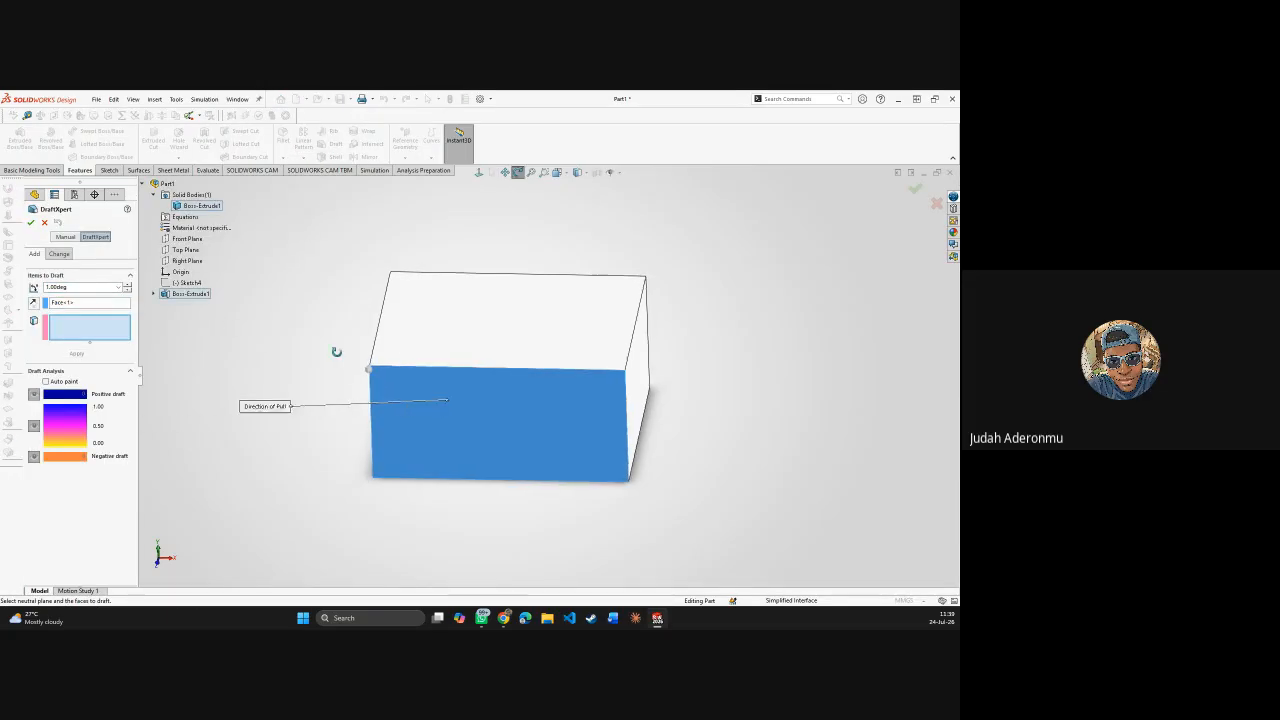
middle_click_drag(334, 349, 361, 349)
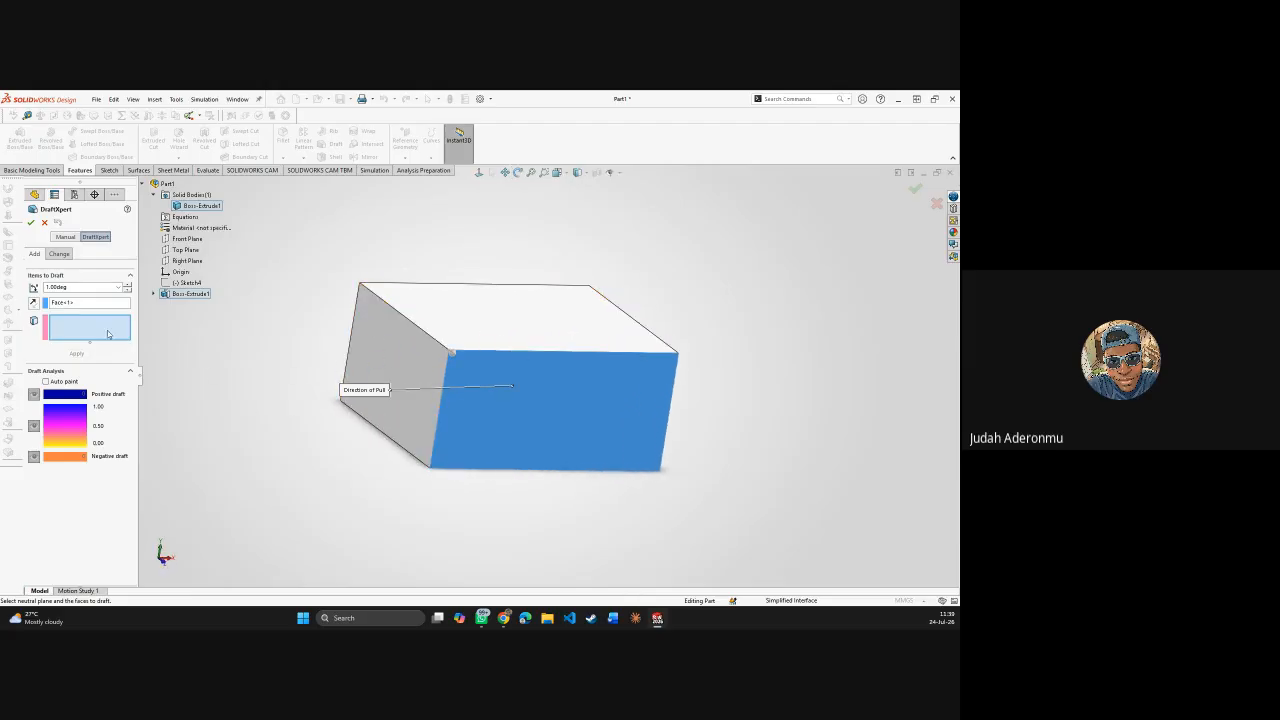
left_click(389, 320)
middle_click_drag(389, 320, 491, 395)
left_click(411, 366)
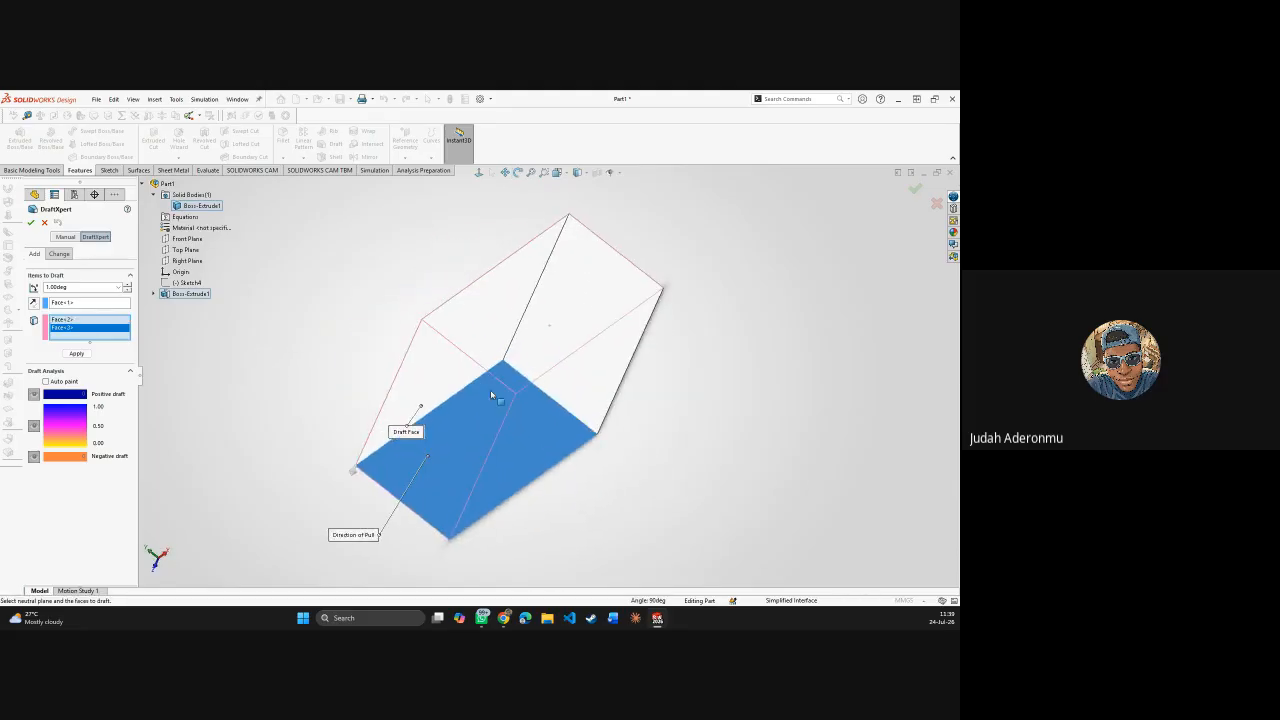
left_click(600, 354)
middle_click_drag(600, 354, 530, 280)
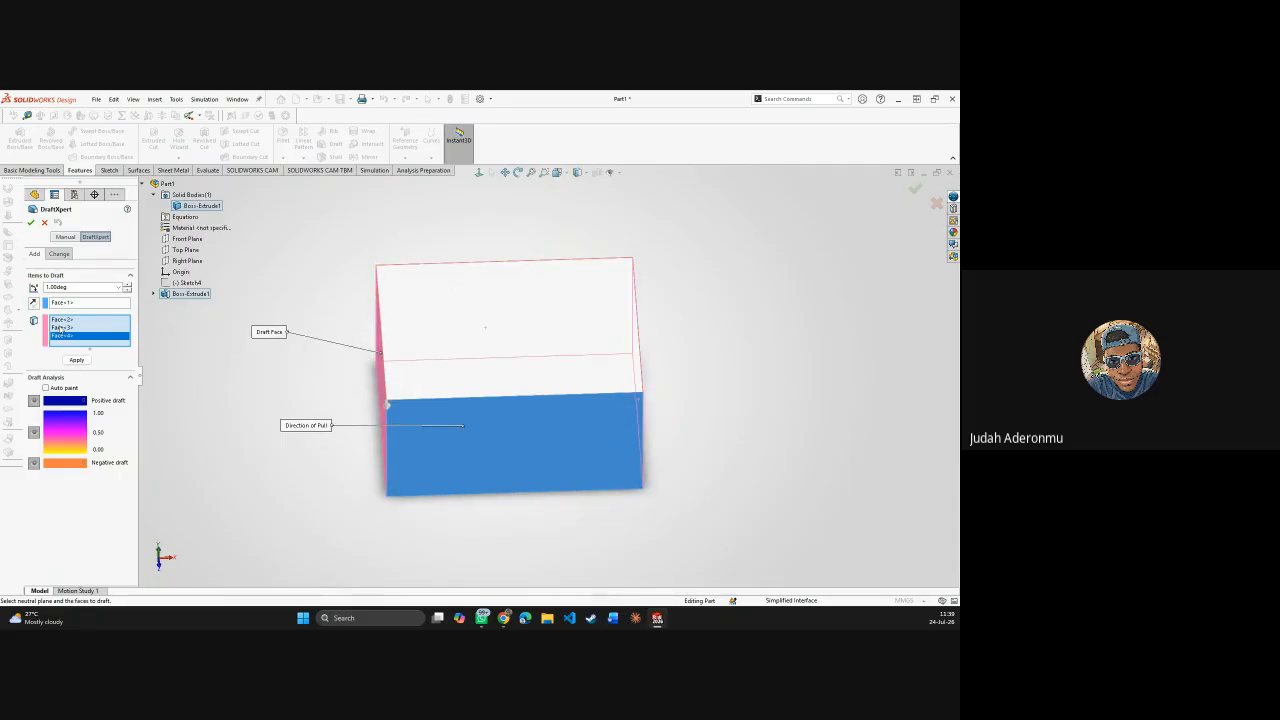
left_click(458, 293)
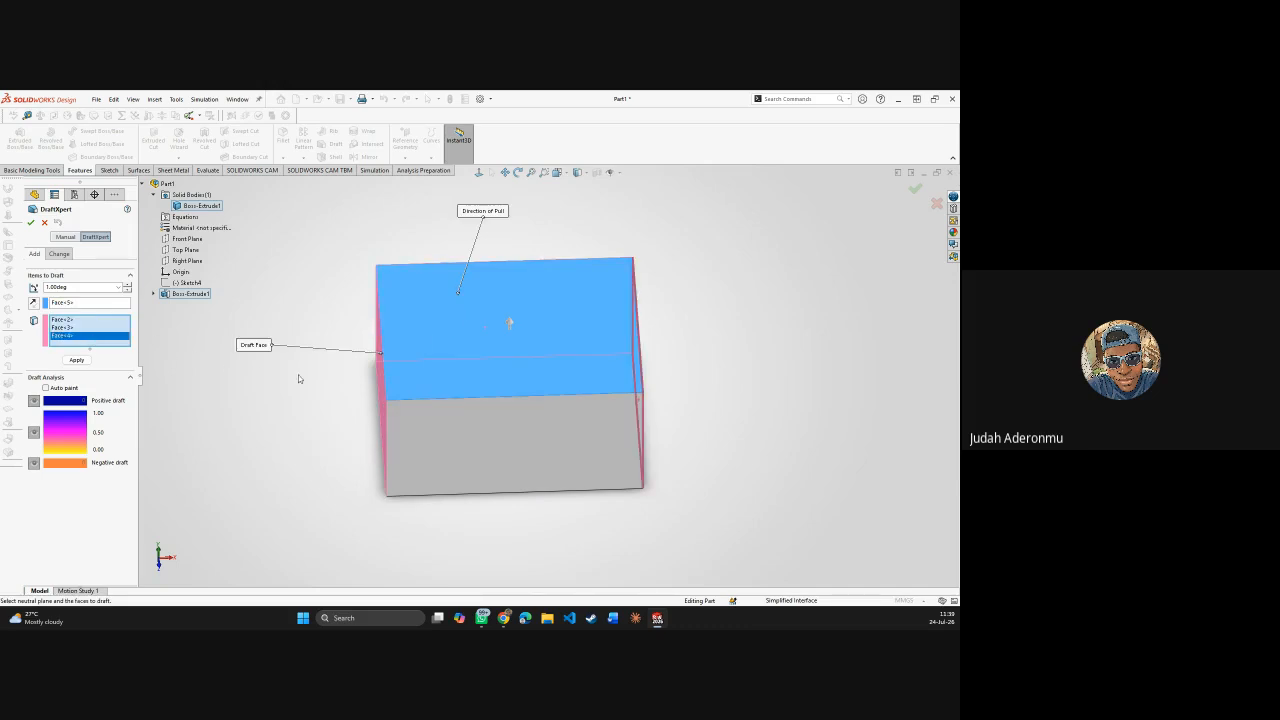
left_click(504, 441)
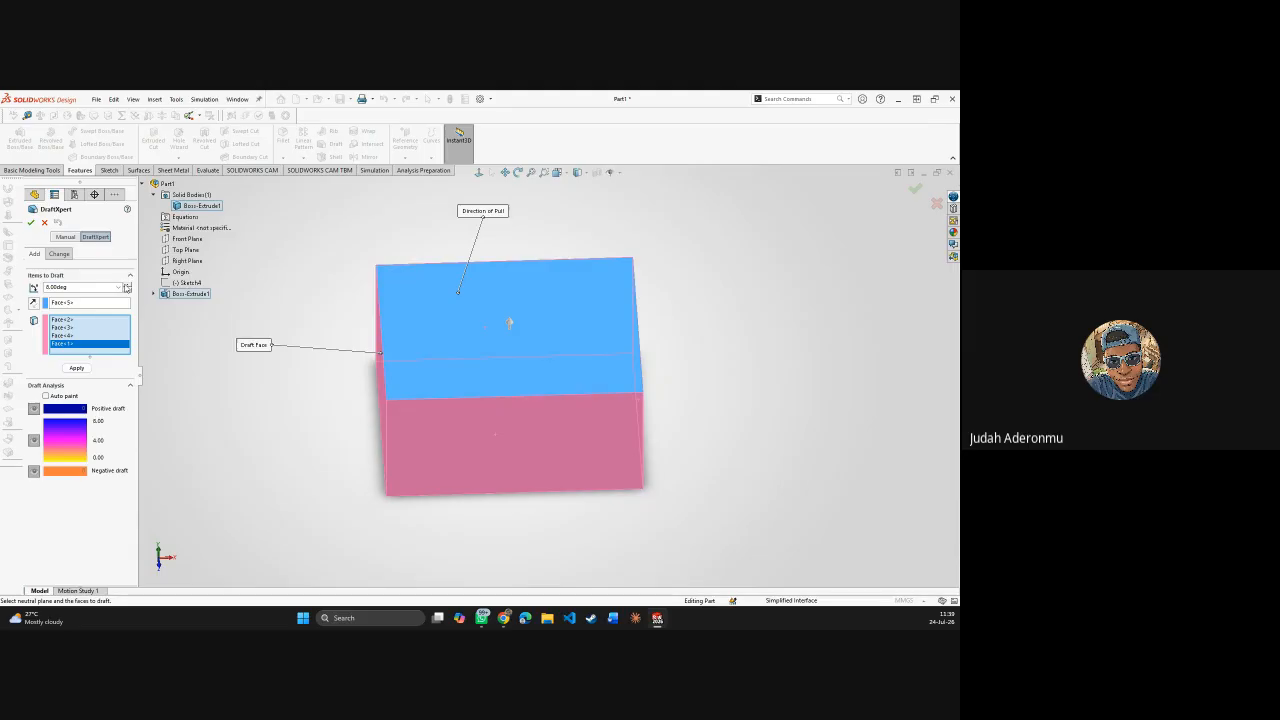
- Set the draft angle to 19° and apply the draft to the box
left_click(127, 285)
left_click(127, 285)
middle_click_drag(414, 336, 405, 292)
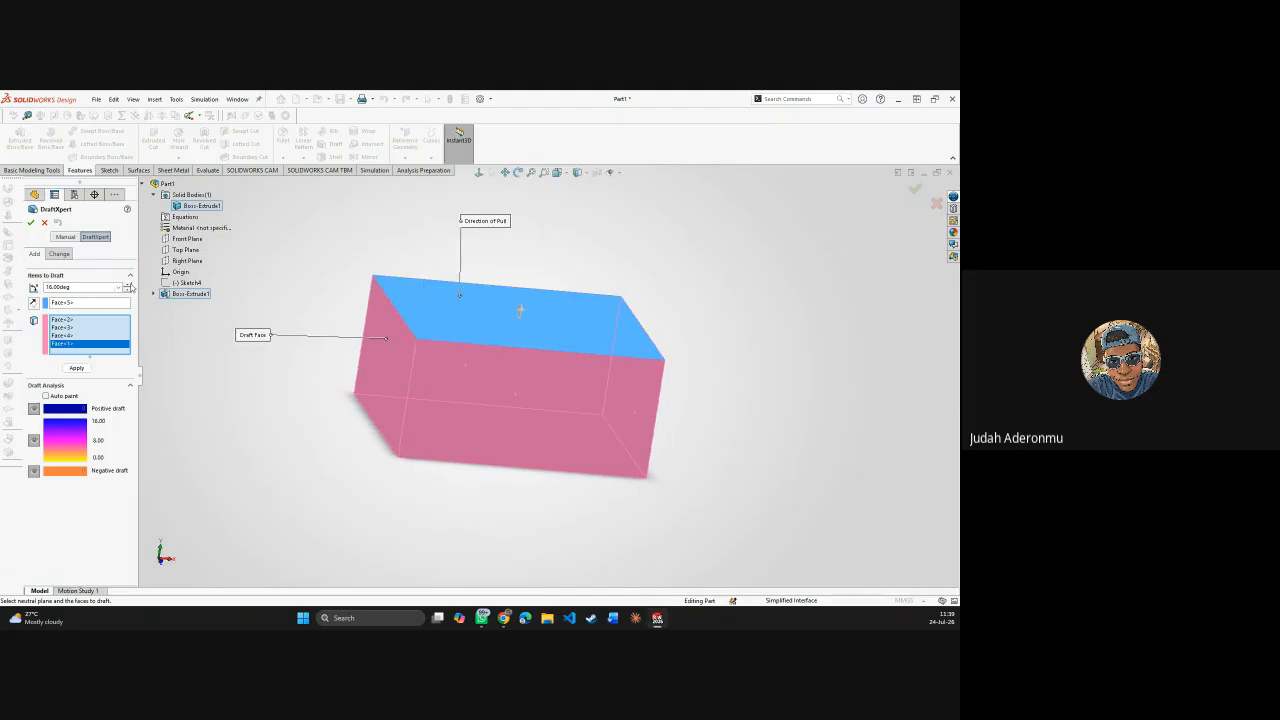
left_click(31, 222)
middle_click_drag(477, 294, 420, 289)
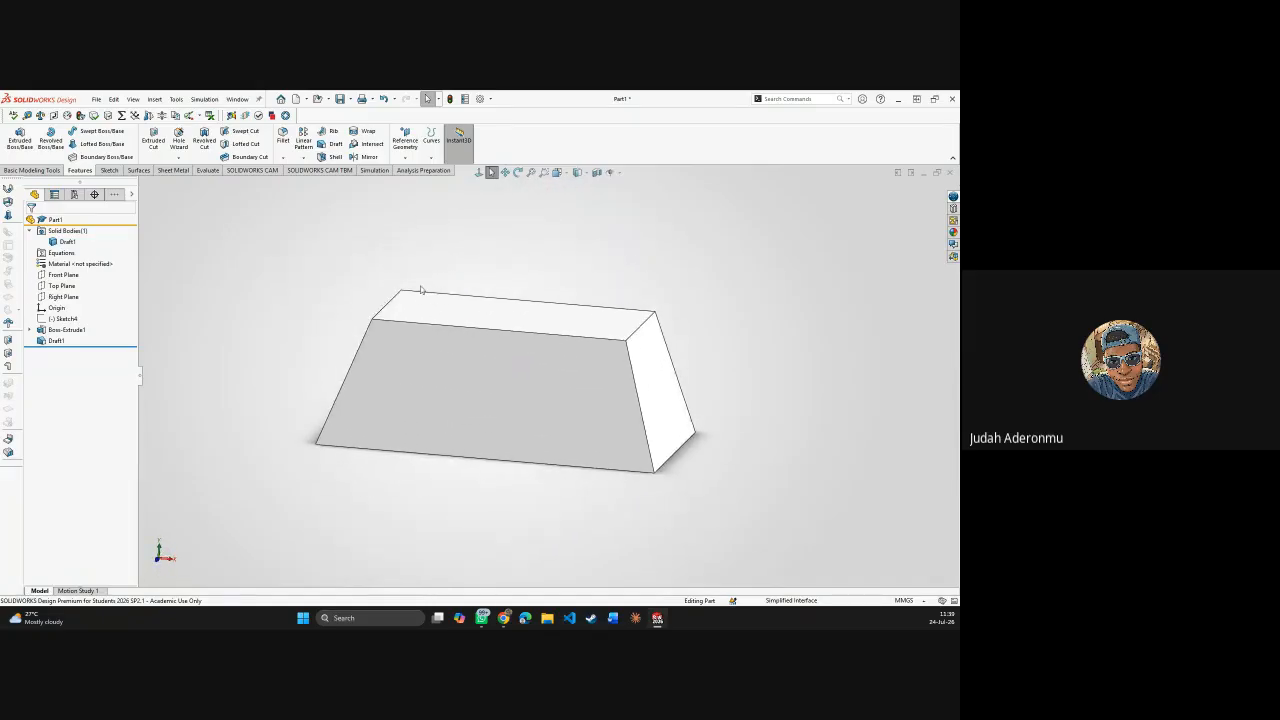
- Edit the box's draft feature to reverse the neutral plane's draft direction and apply it
right_click(55, 341)
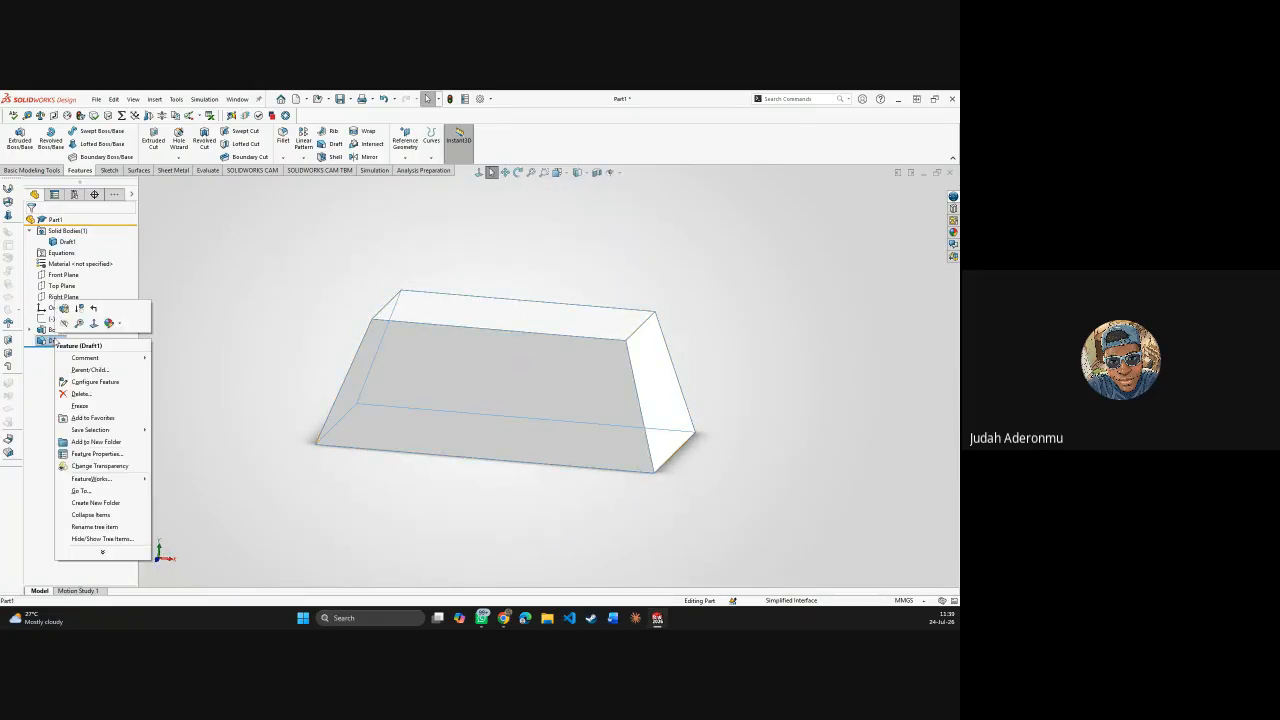
left_click(63, 328)
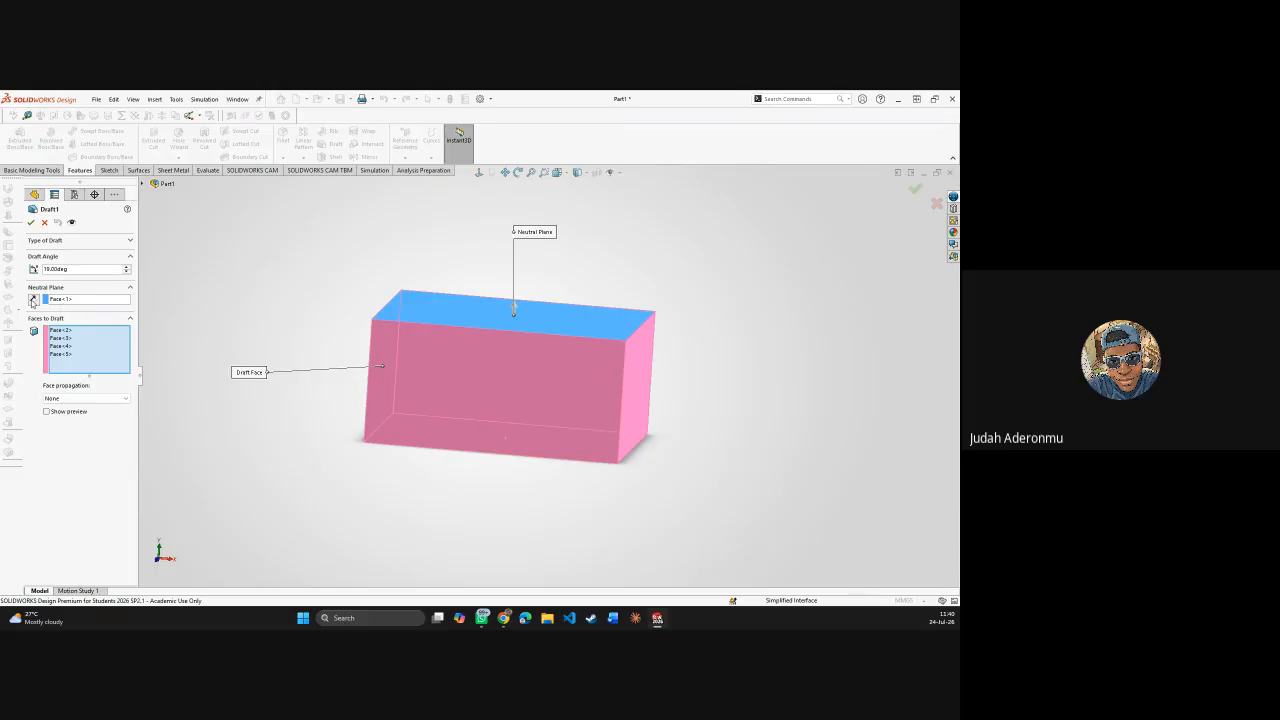
left_click(33, 300)
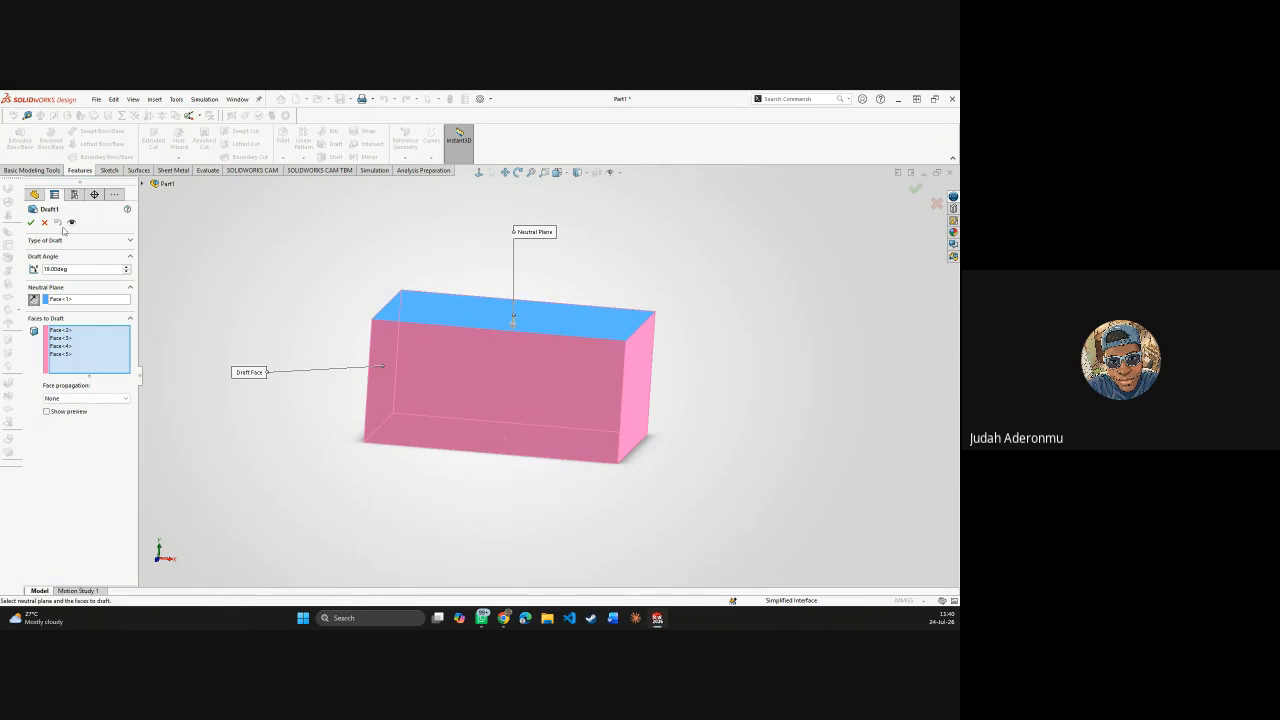
left_click(31, 222)
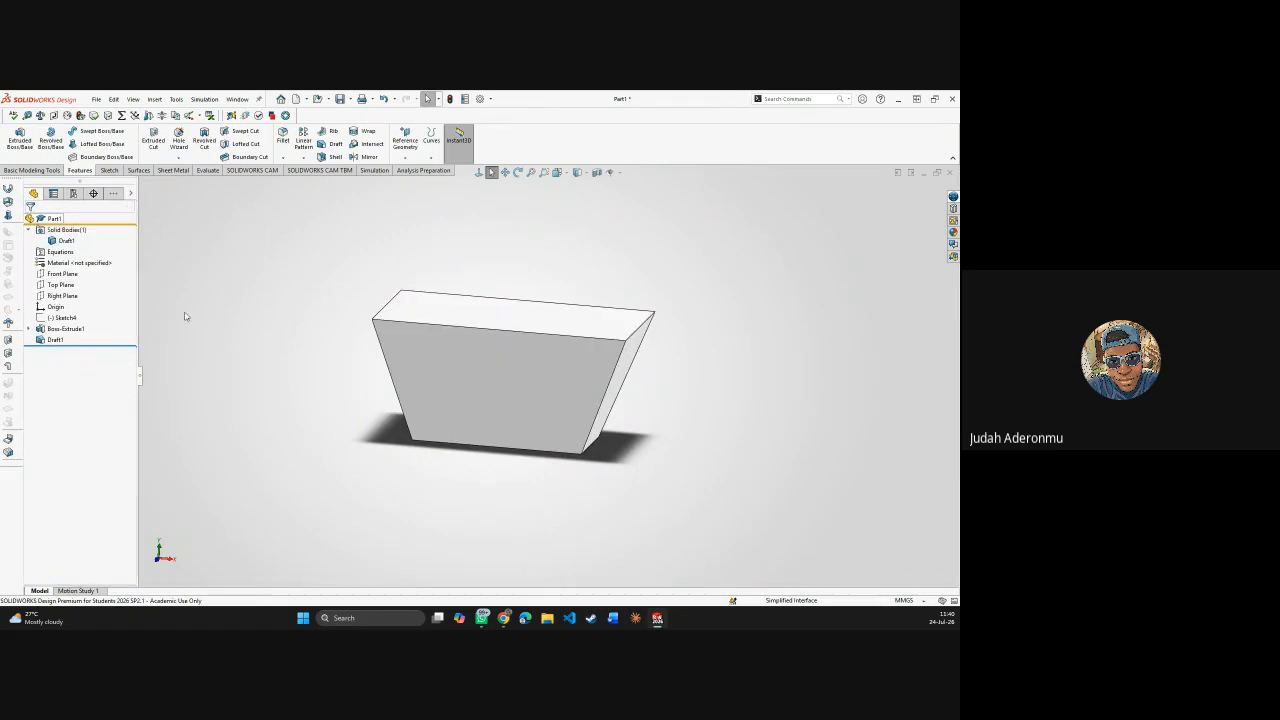
- Reopen the draft feature and remove all four side faces from the faces to draft
right_click(53, 343)
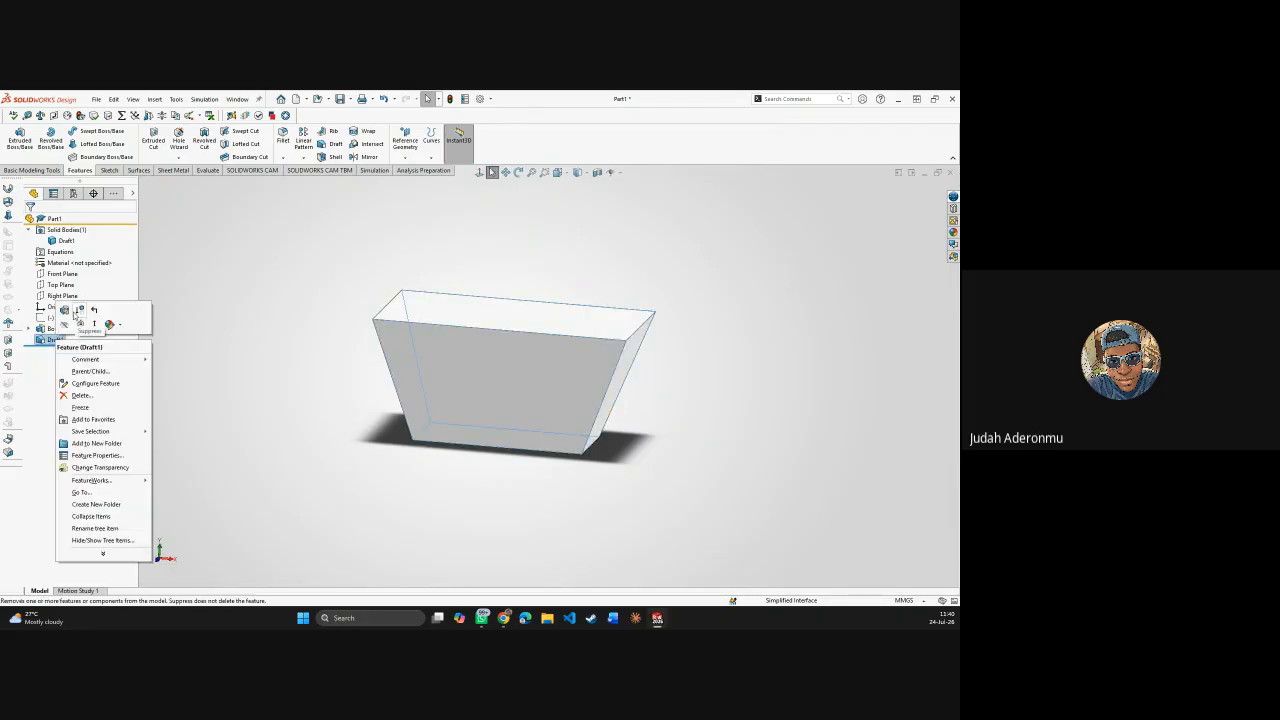
left_click(64, 316)
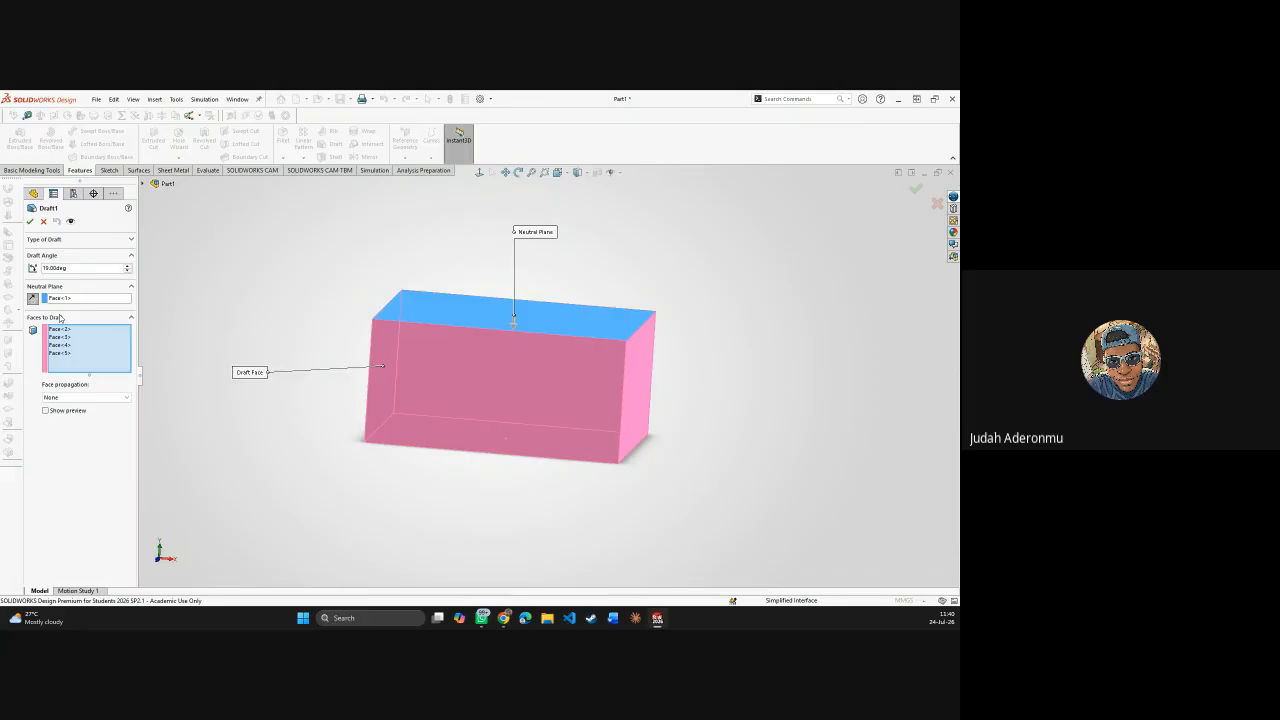
left_click(75, 361)
left_click(74, 355)
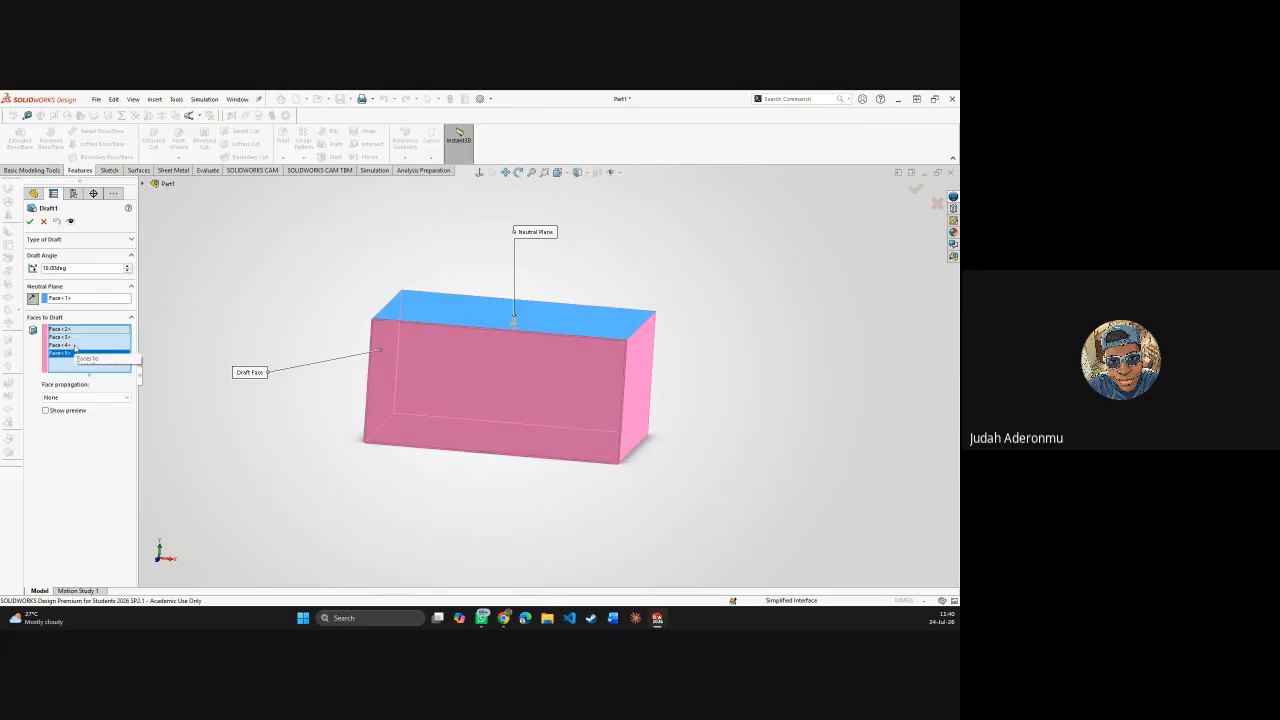
key("Delete")
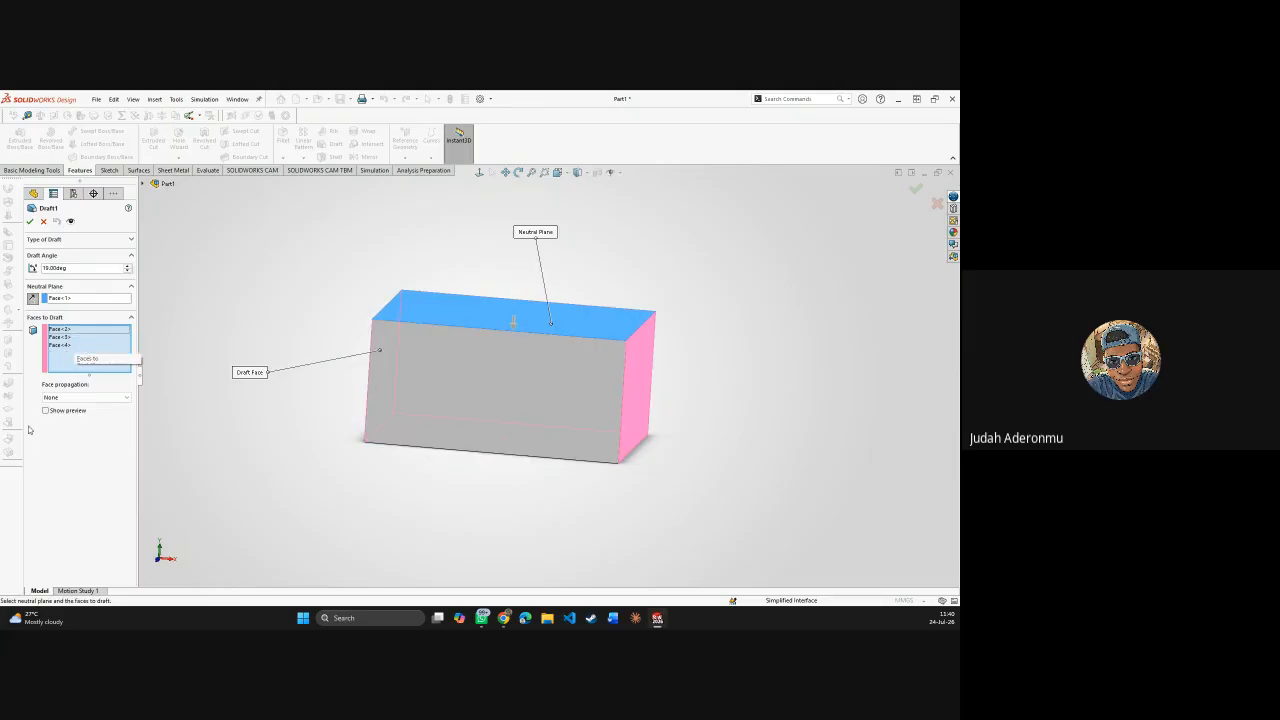
left_click(71, 339)
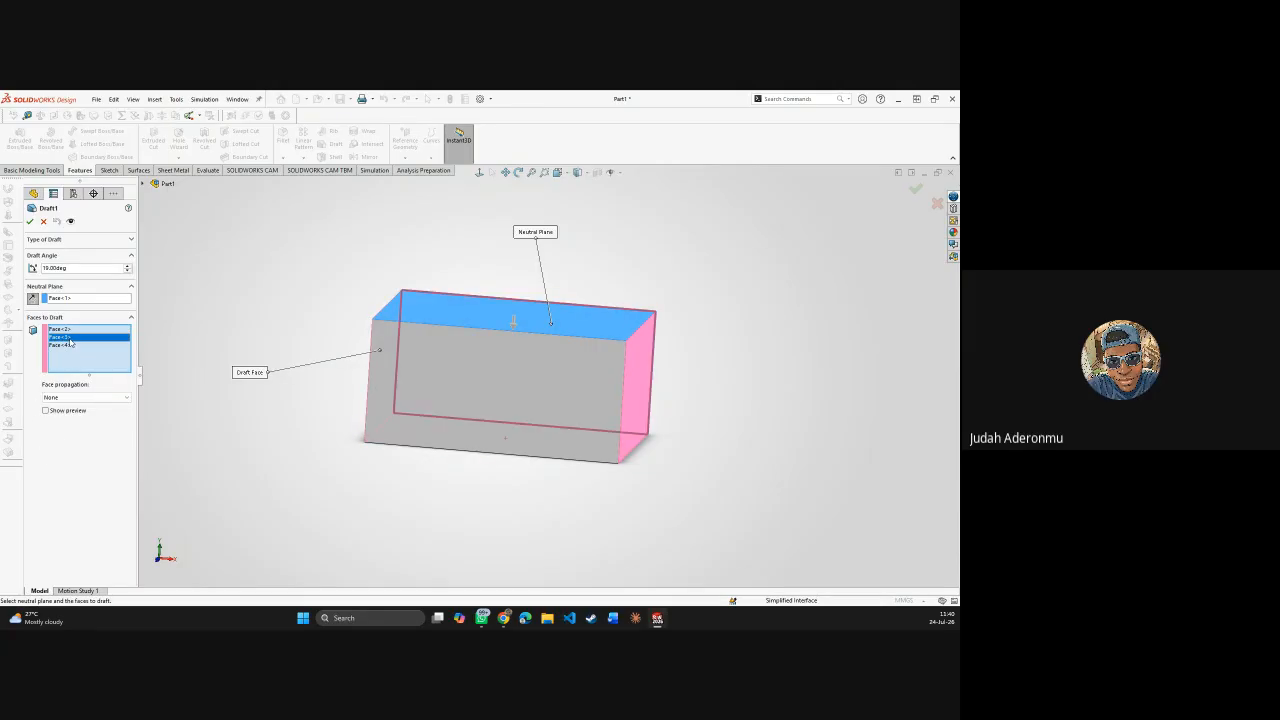
key("Delete")
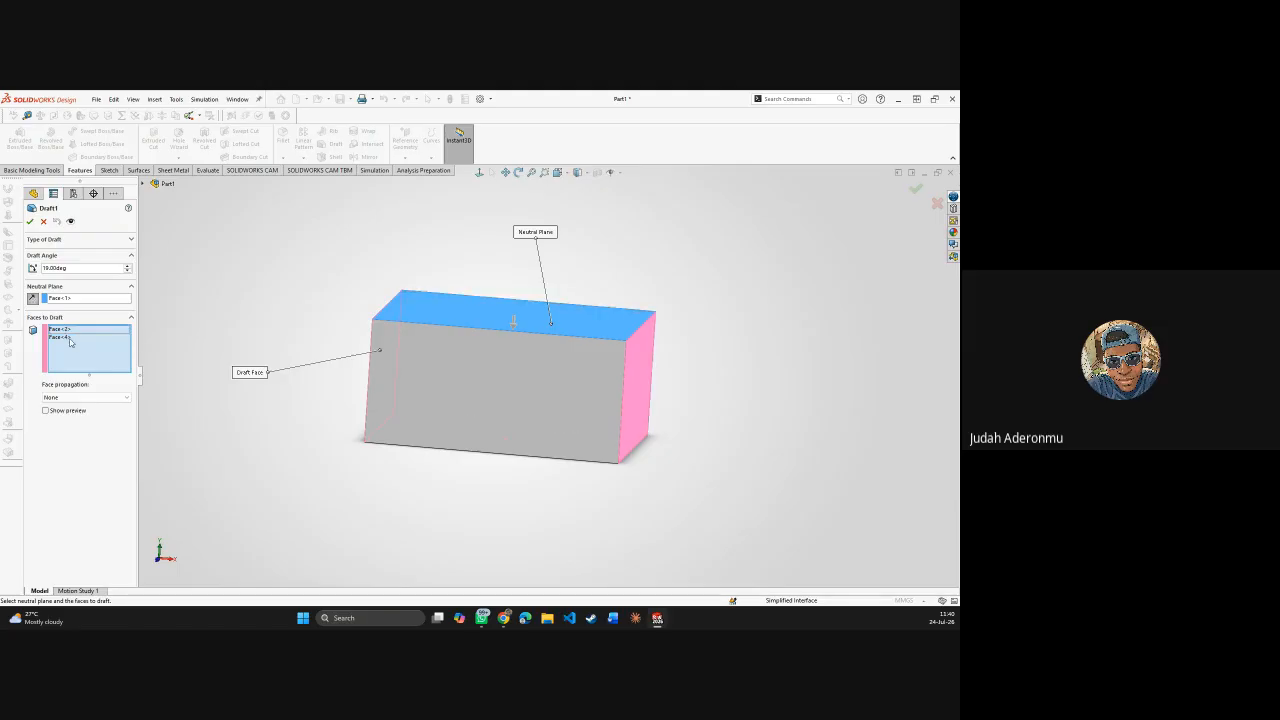
left_click(70, 338)
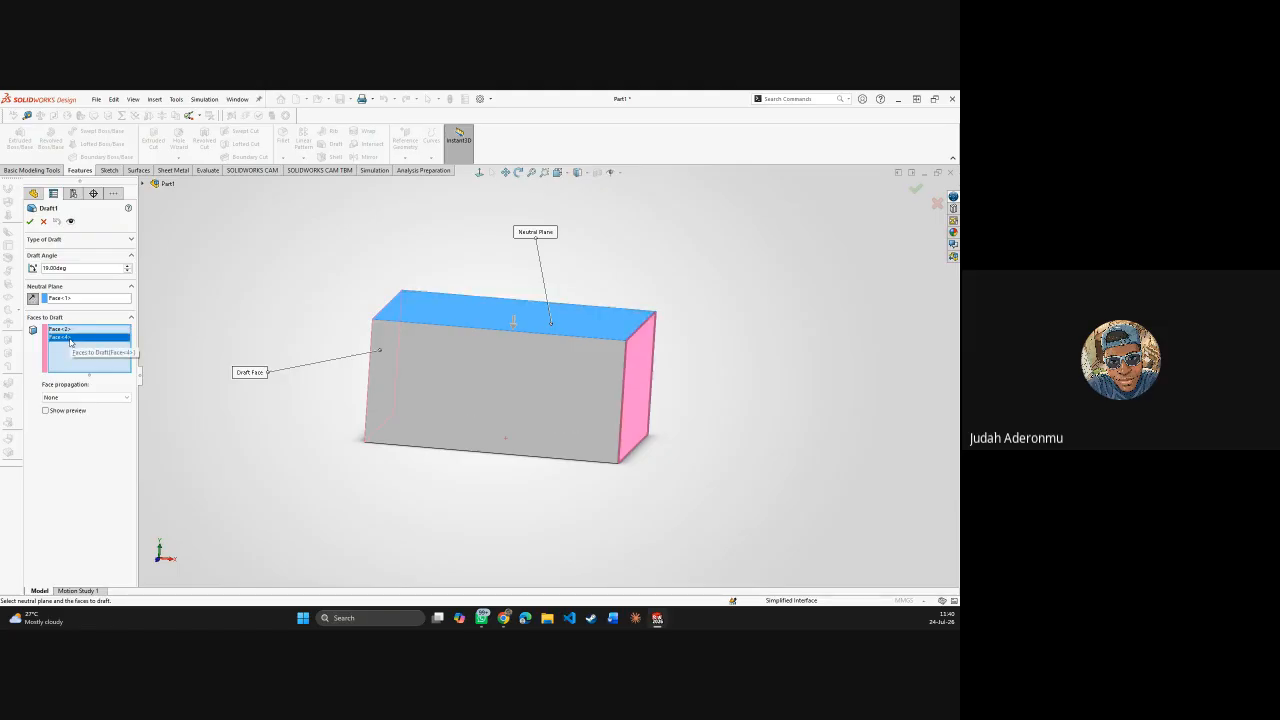
key("Delete")
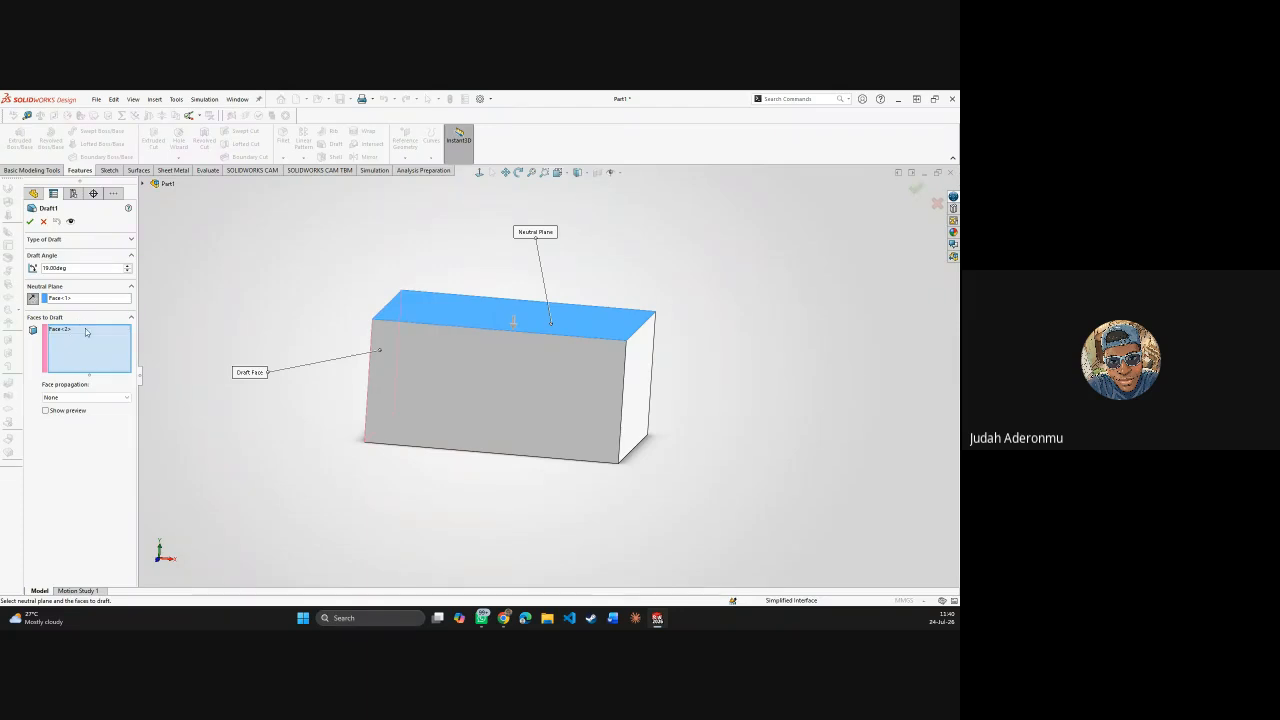
left_click(86, 330)
key("Delete")
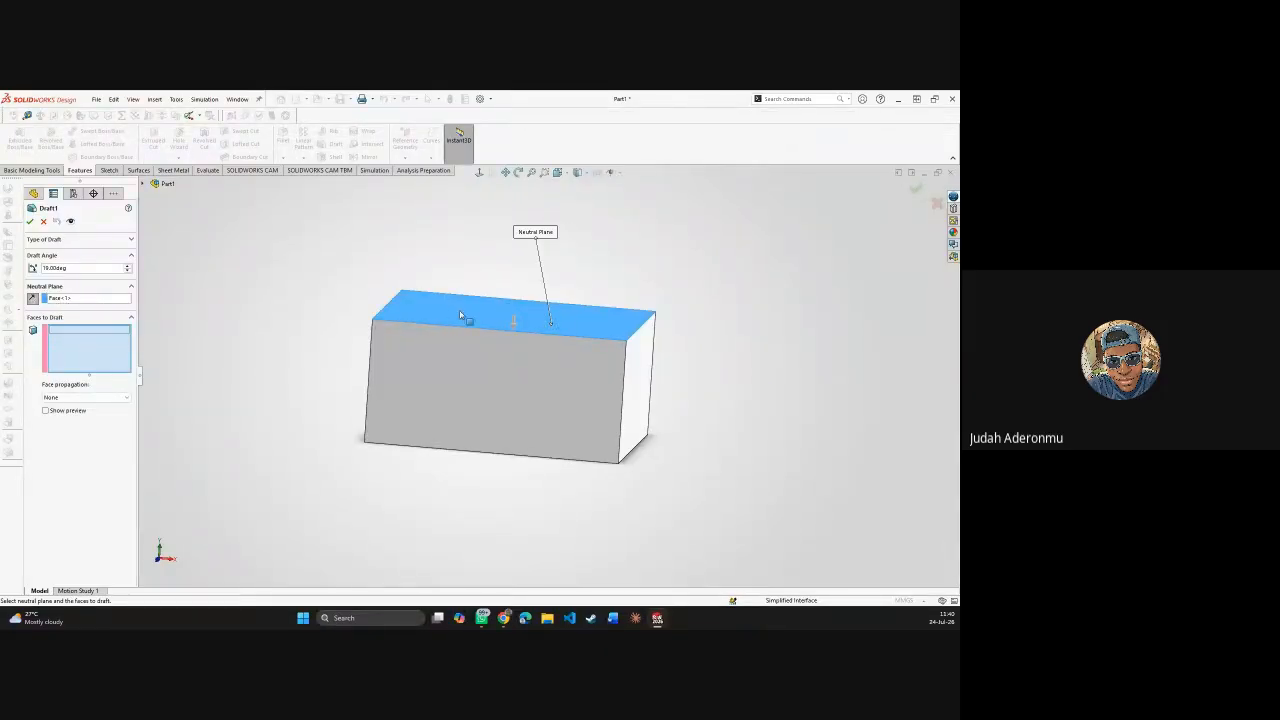
- Reselect the box's four side faces as the faces to draft and apply the draft
middle_click_drag(448, 314, 434, 366)
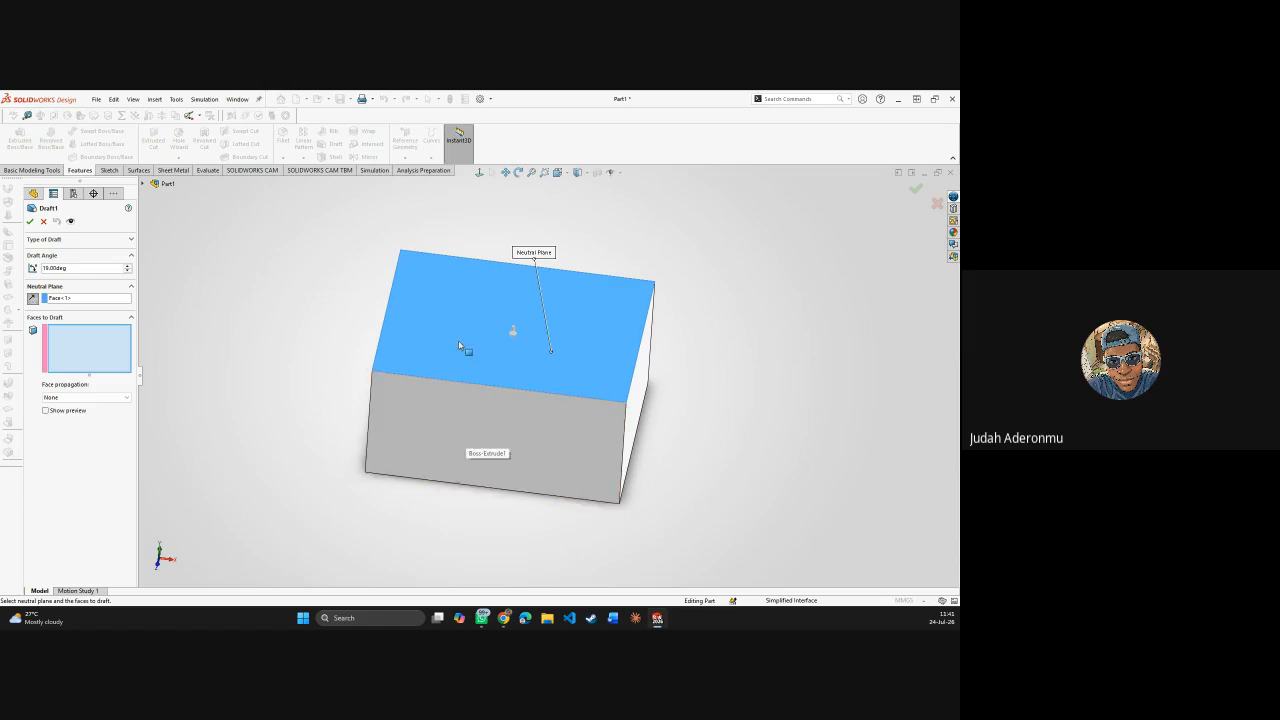
left_click(430, 431)
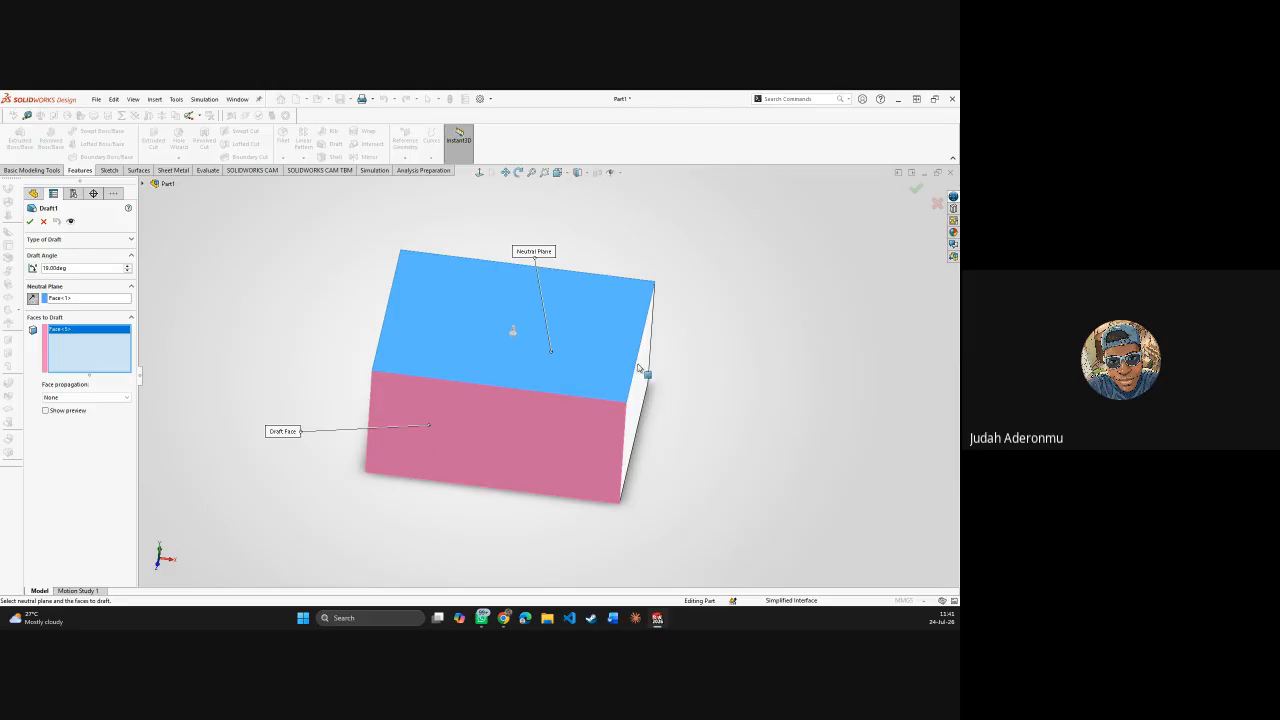
middle_click_drag(651, 371, 423, 383)
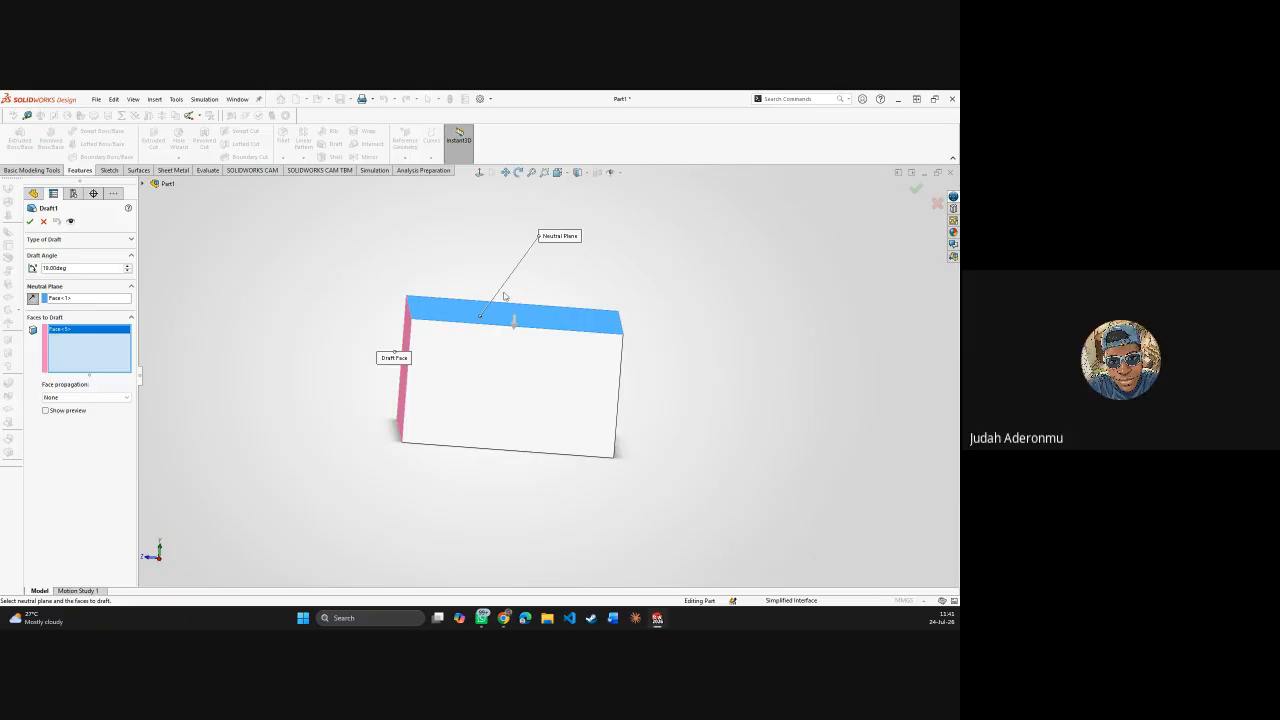
middle_click_drag(508, 296, 411, 343)
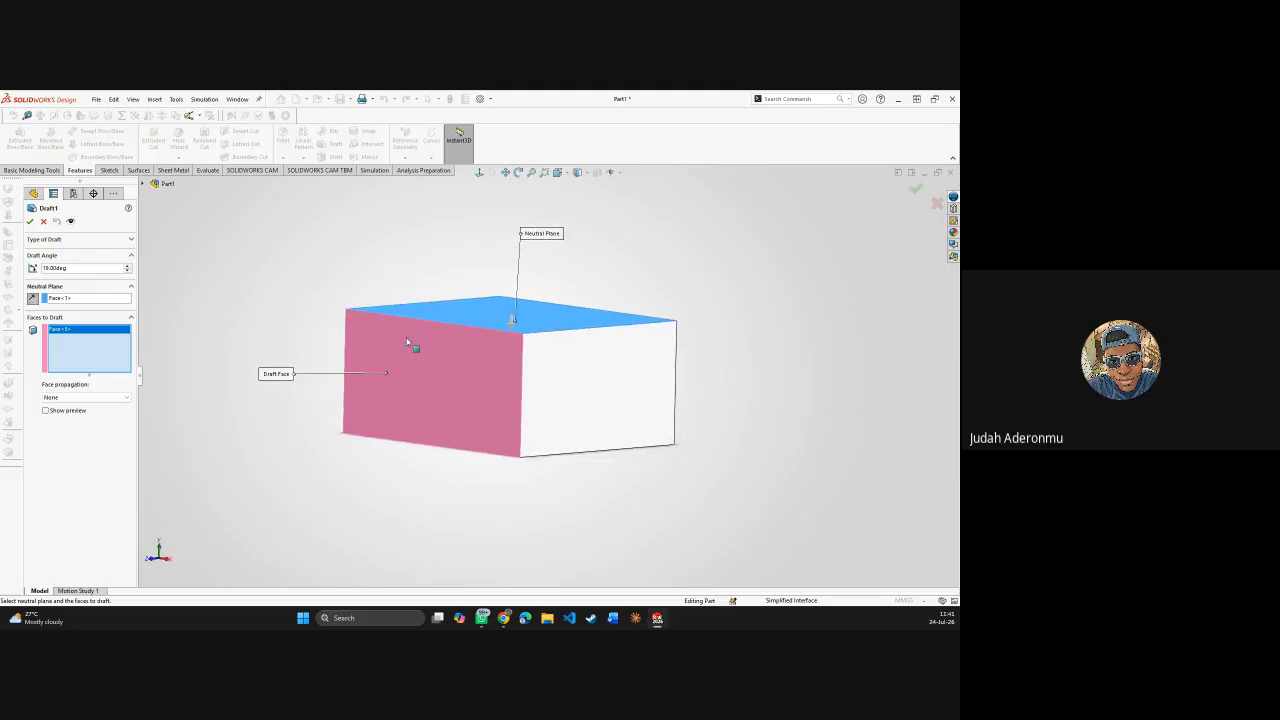
left_click(598, 369)
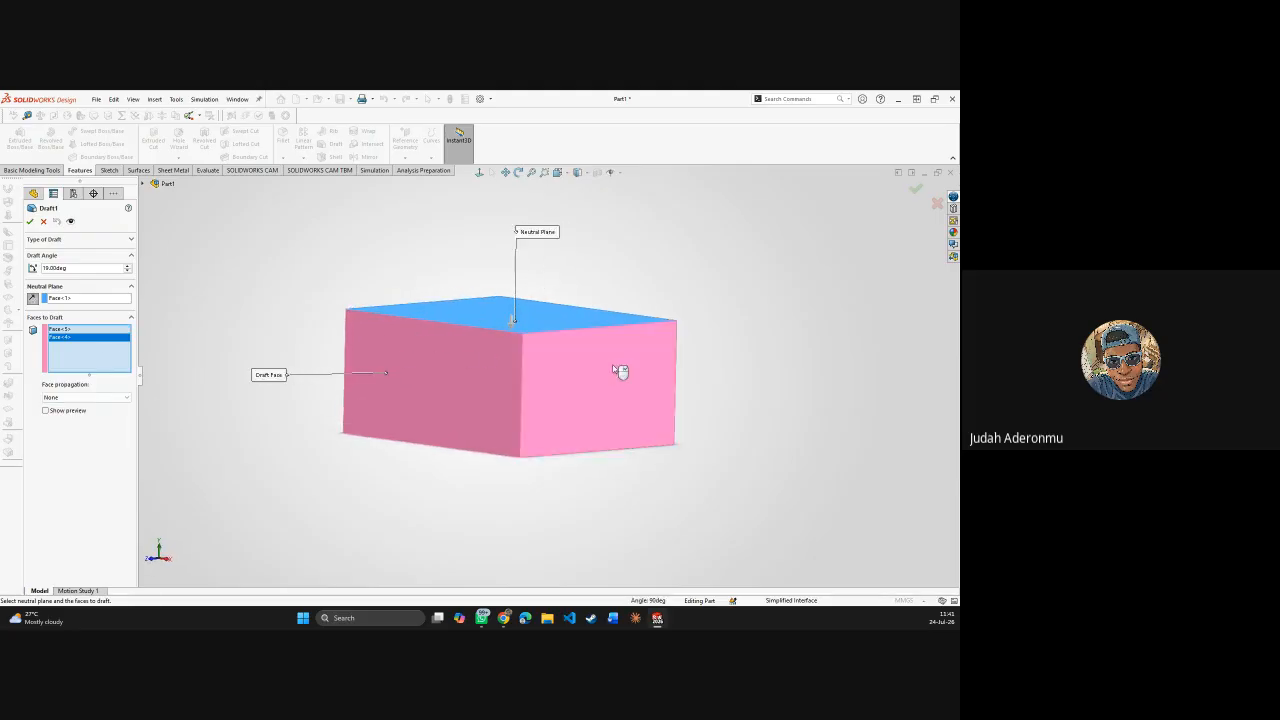
mouse_move(620, 369)
middle_mouse_down()
mouse_move(671, 320)
mouse_move(609, 363)
middle_mouse_up()
left_click(605, 356)
middle_click_drag(667, 262, 563, 343)
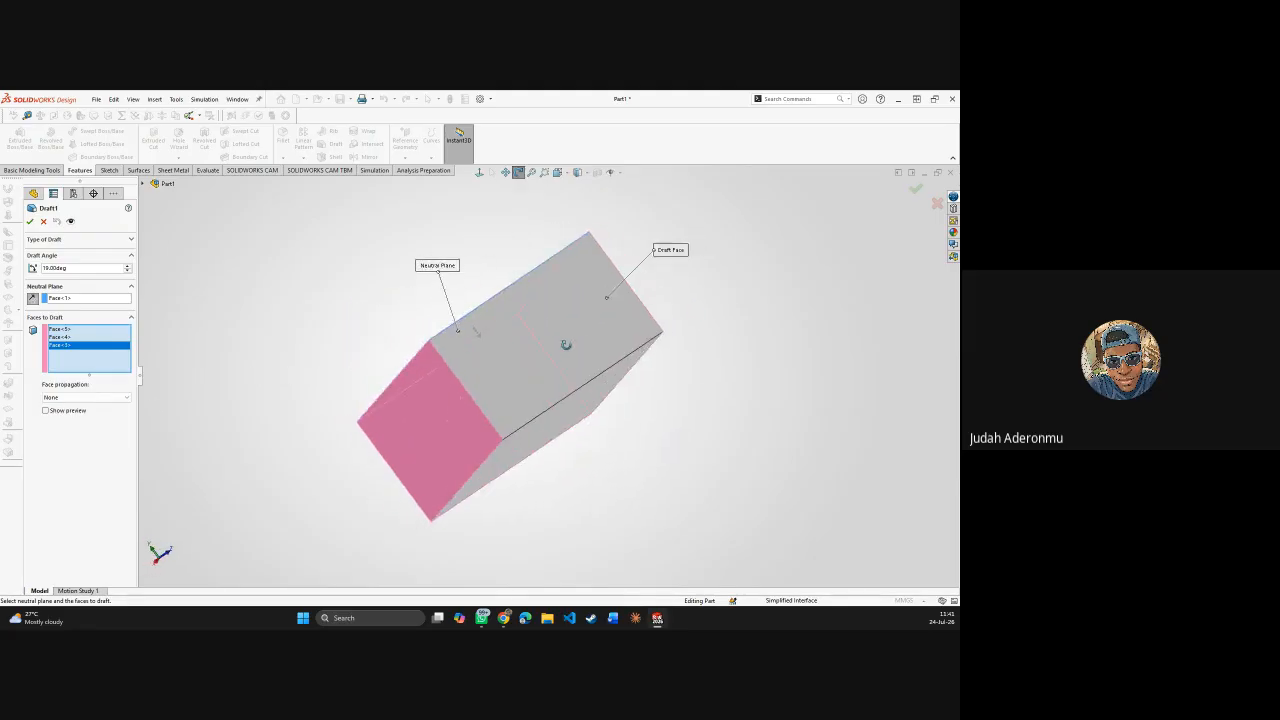
left_click(574, 360)
middle_click_drag(486, 329, 437, 353)
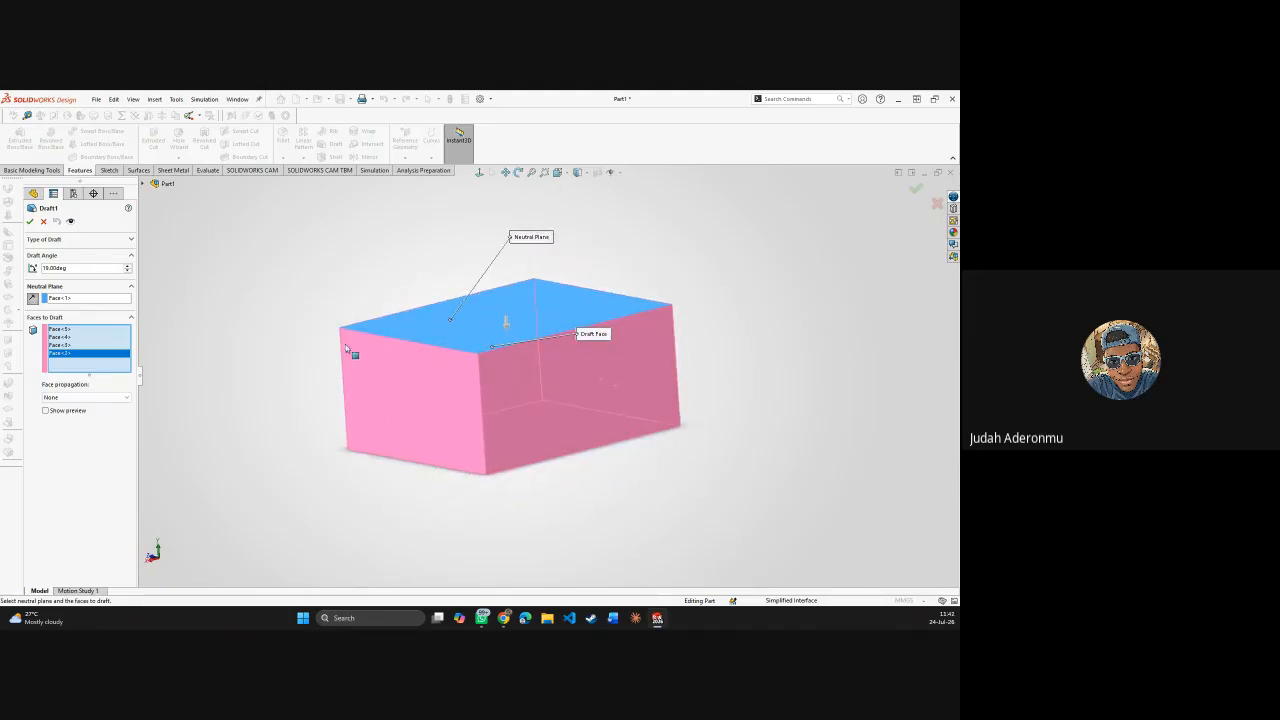
left_click(29, 221)
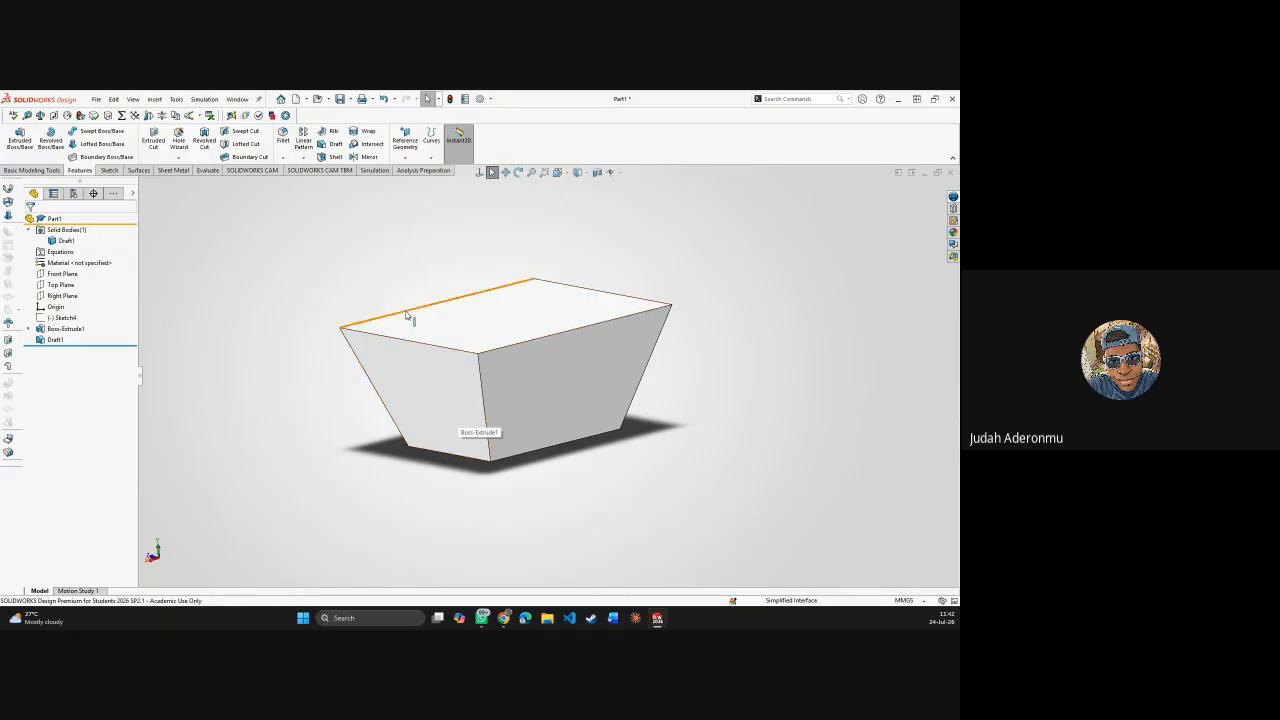
- Edit the draft feature again to flip the draft direction back so the sides widen toward the base
middle_click_drag(580, 345, 497, 366)
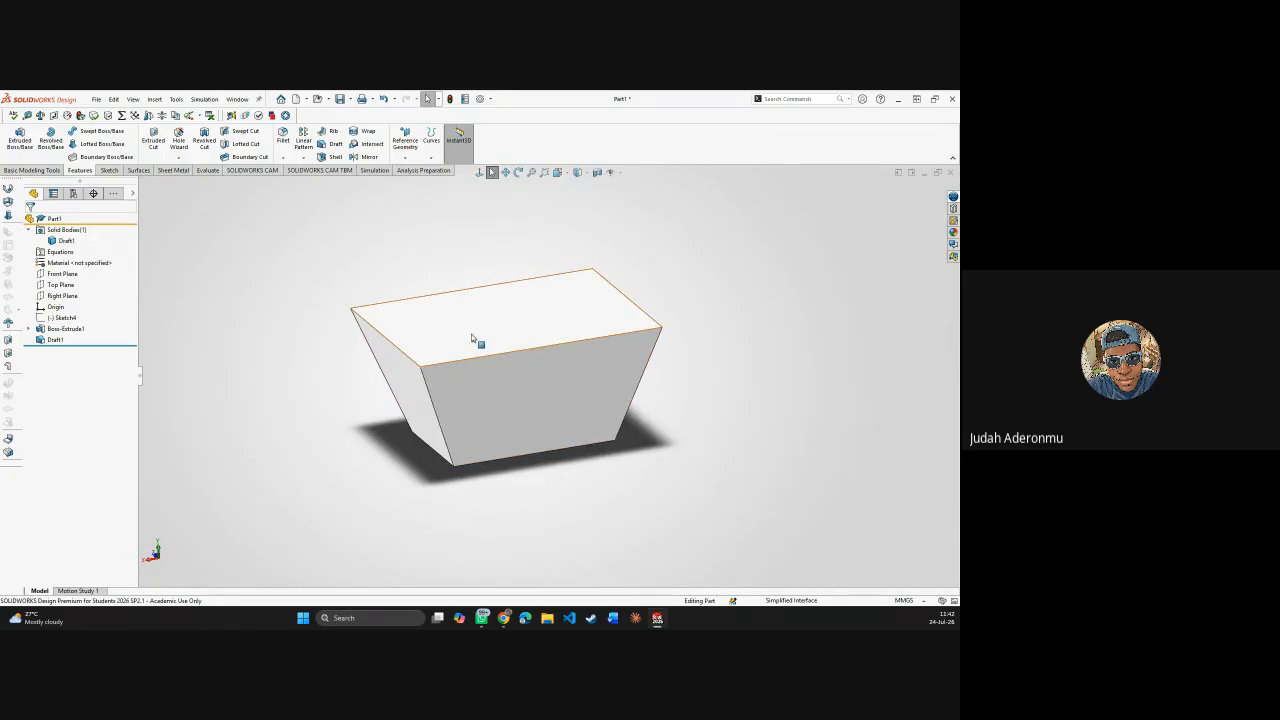
middle_click_drag(578, 327, 563, 226)
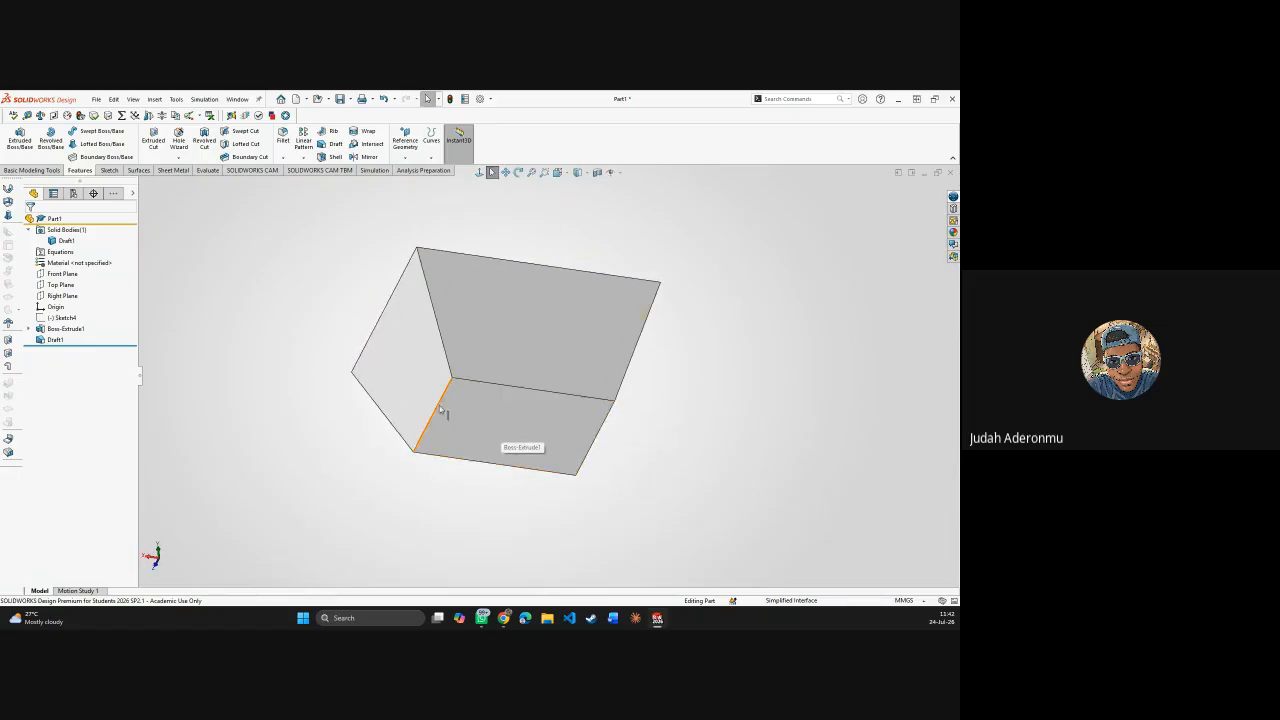
middle_click_drag(503, 443, 446, 486)
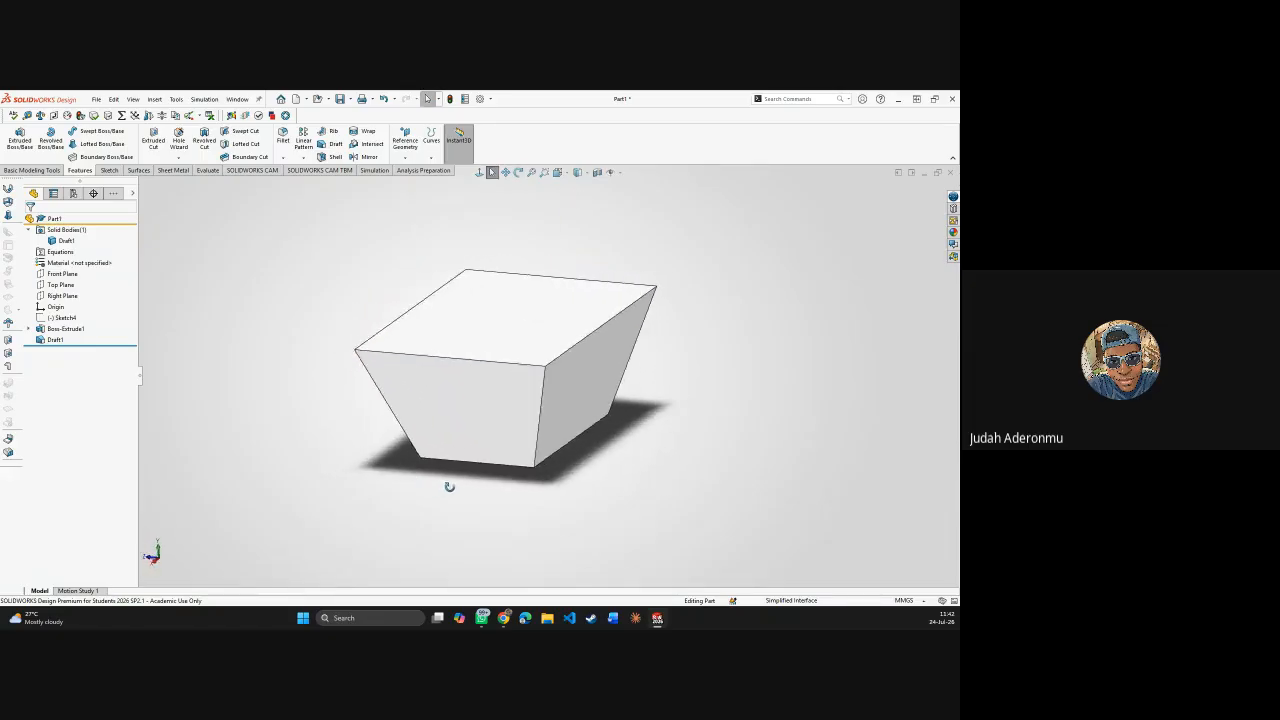
right_click(56, 340)
left_click(75, 310)
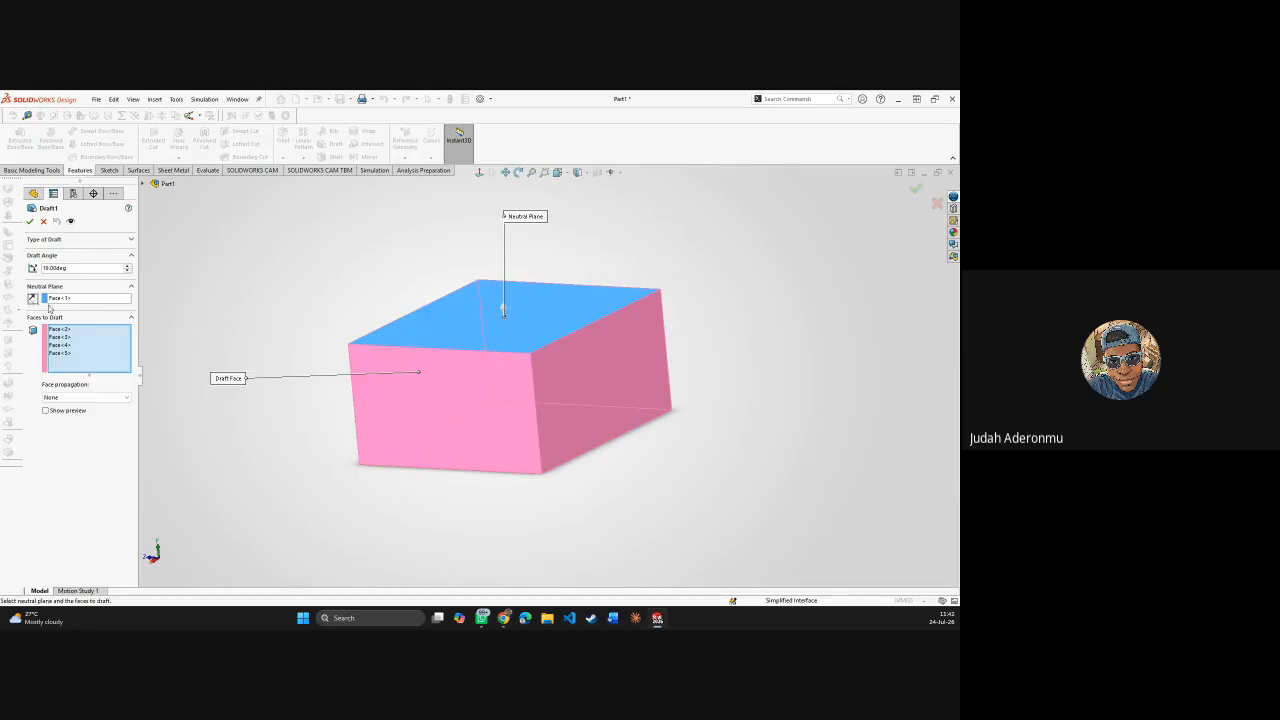
left_click(31, 222)
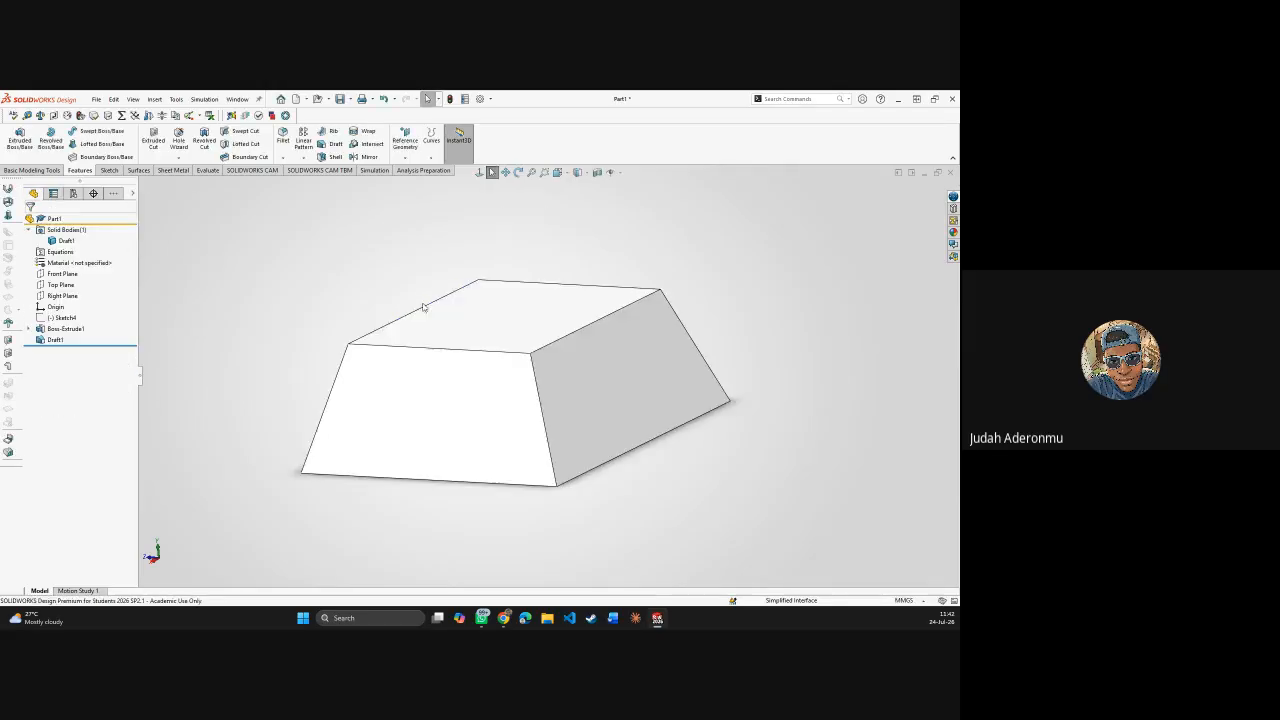
- Start a sketch on the drafted body's top face and draw a center rectangle centred on the origin
middle_click_drag(551, 351, 349, 485)
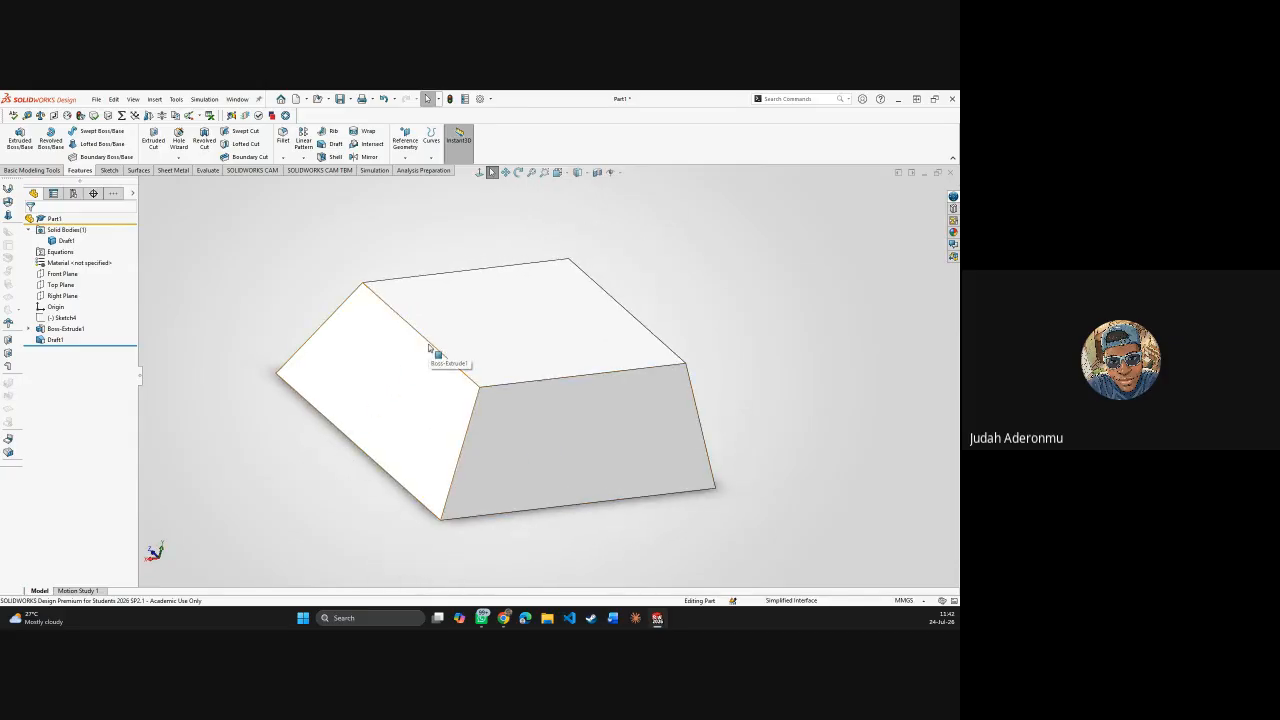
middle_click_drag(455, 382, 560, 386)
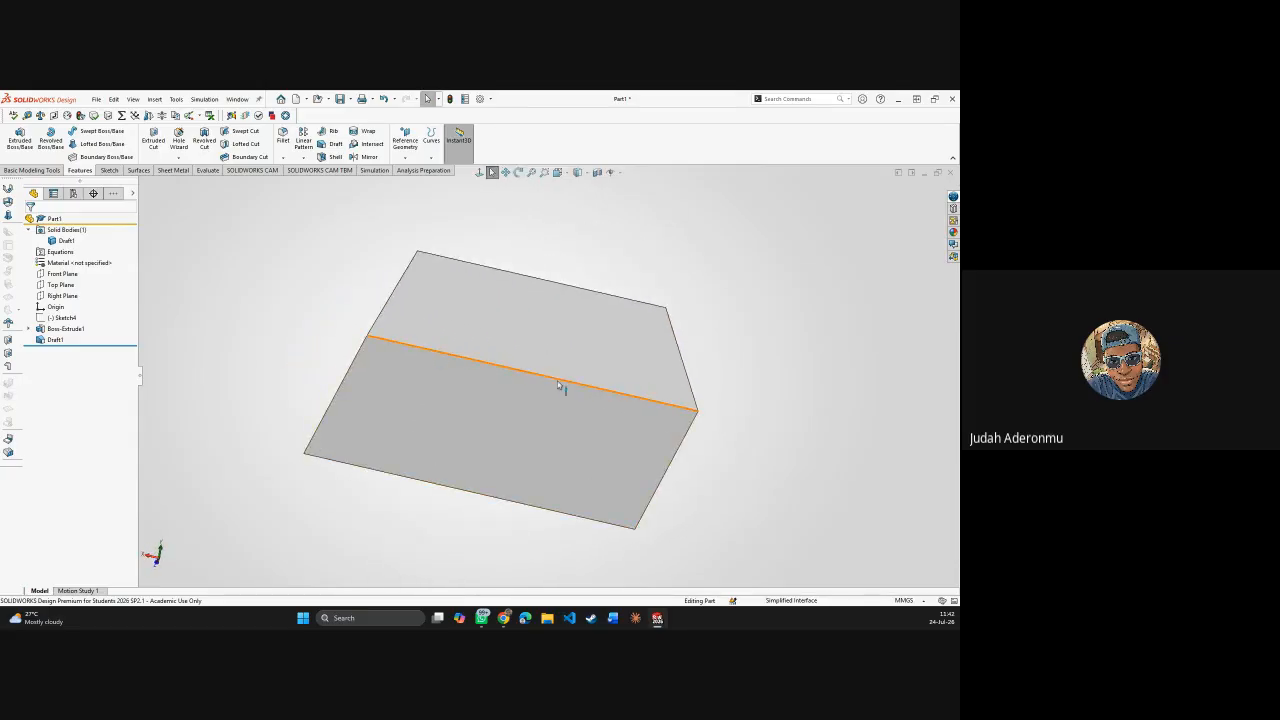
middle_click_drag(426, 383, 480, 400)
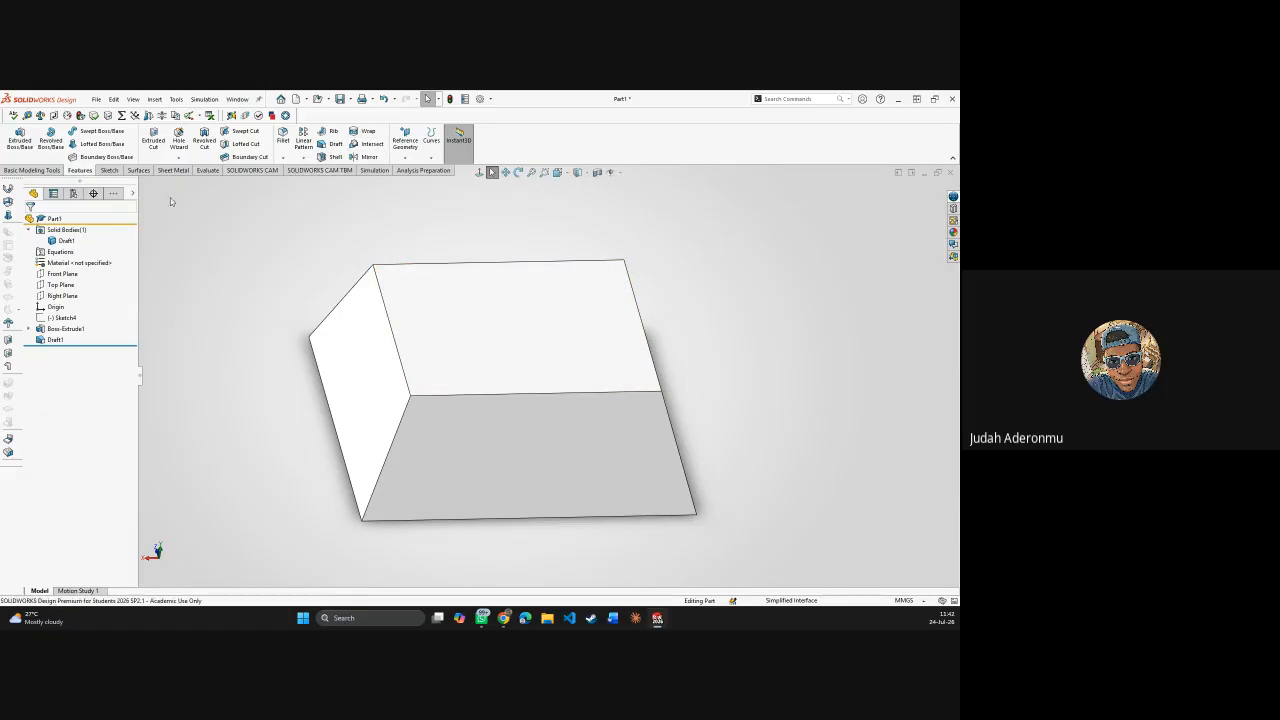
left_click(108, 170)
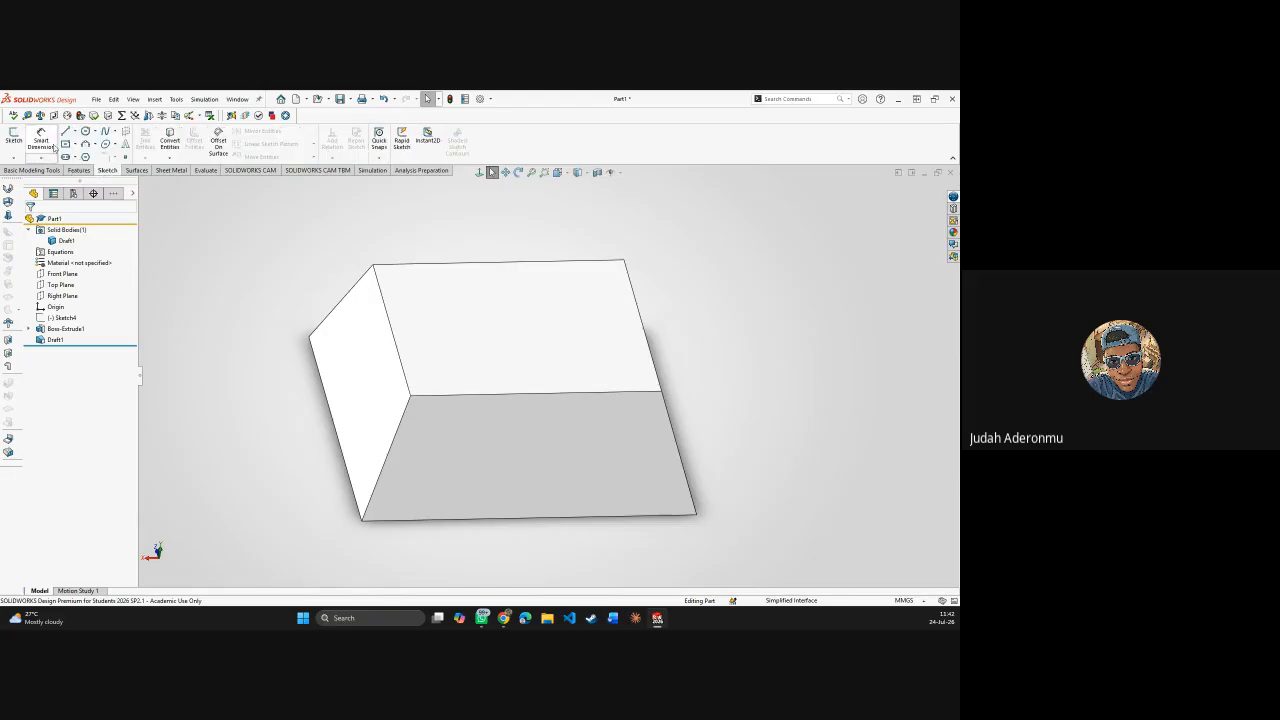
left_click(15, 135)
left_click(483, 294)
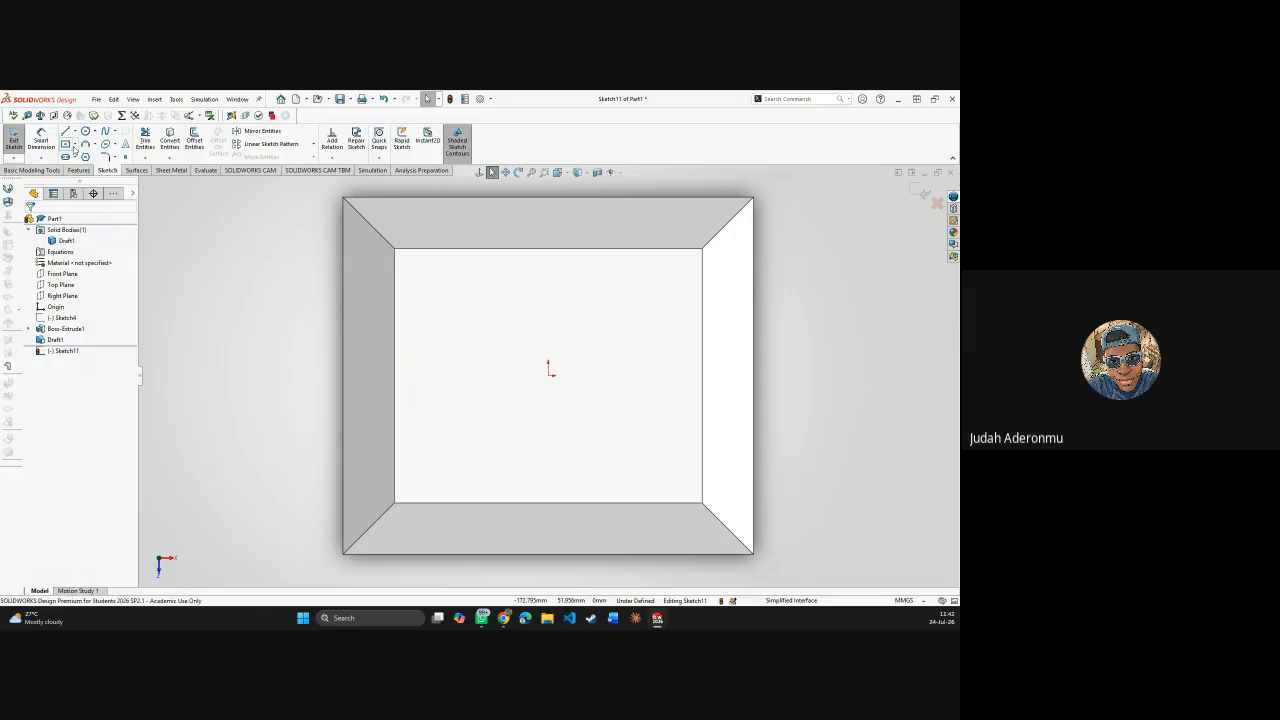
left_click(74, 146)
left_click(92, 163)
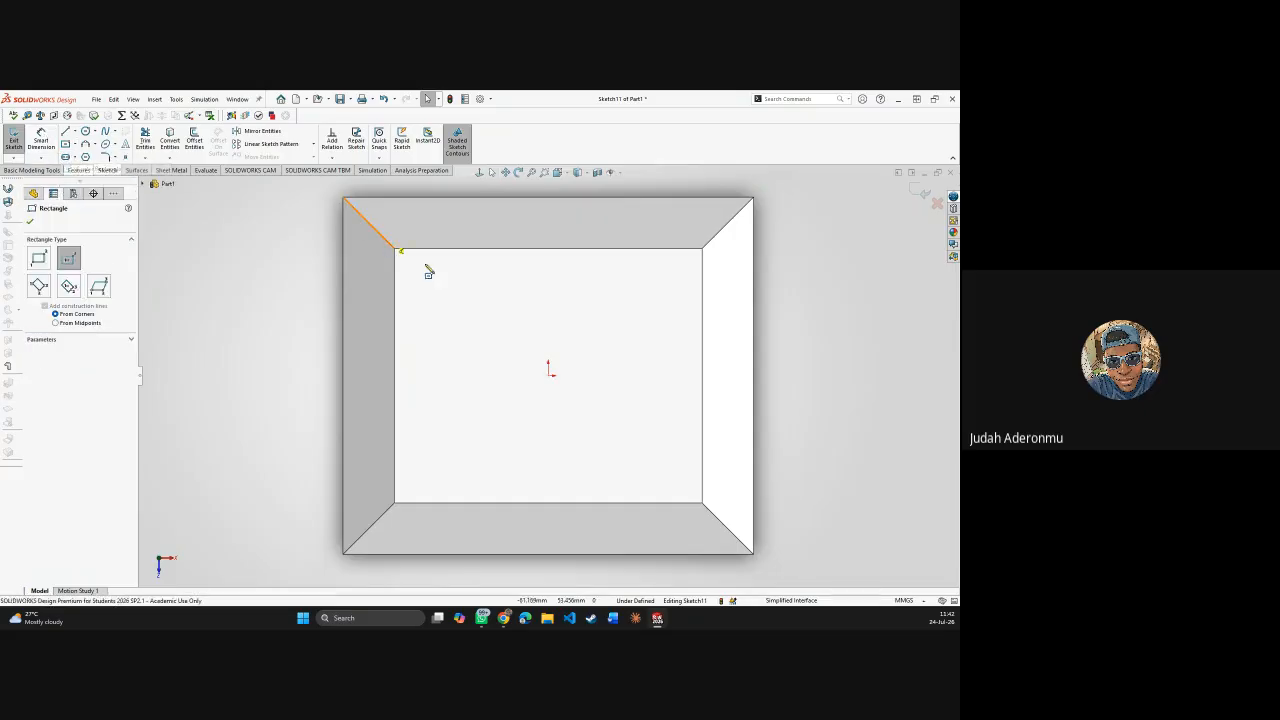
left_click(547, 371)
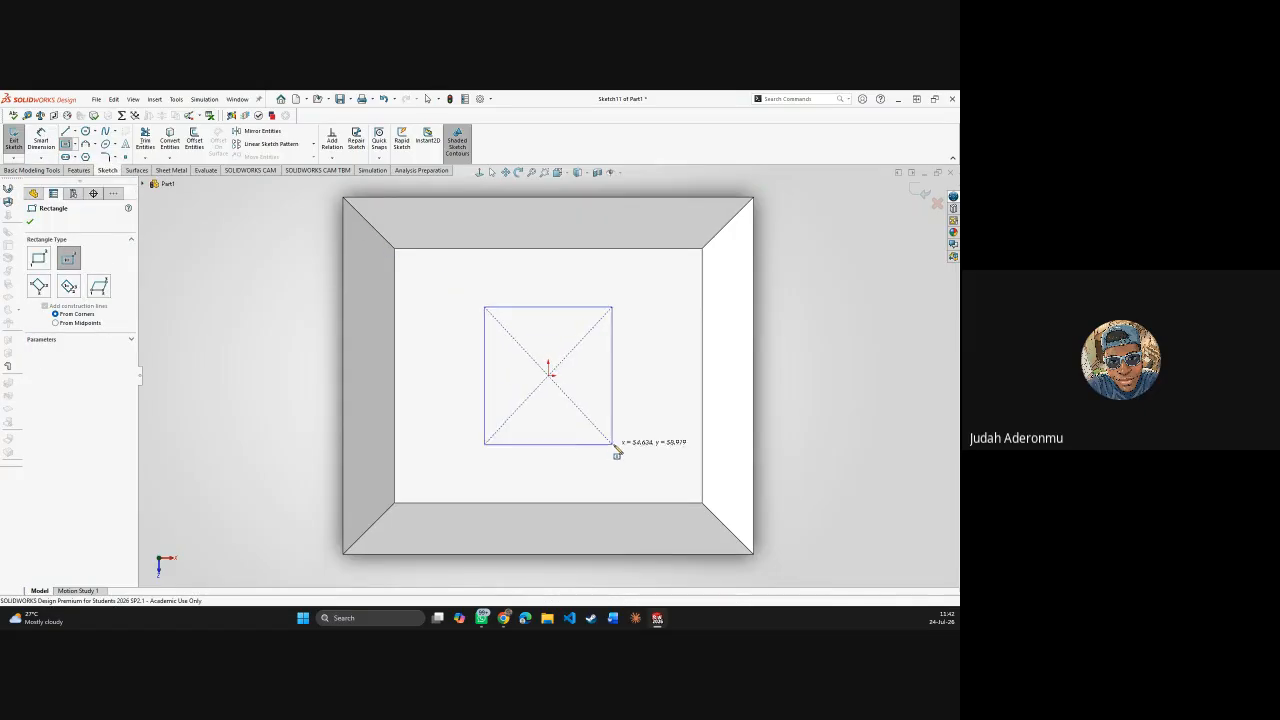
left_click(623, 444)
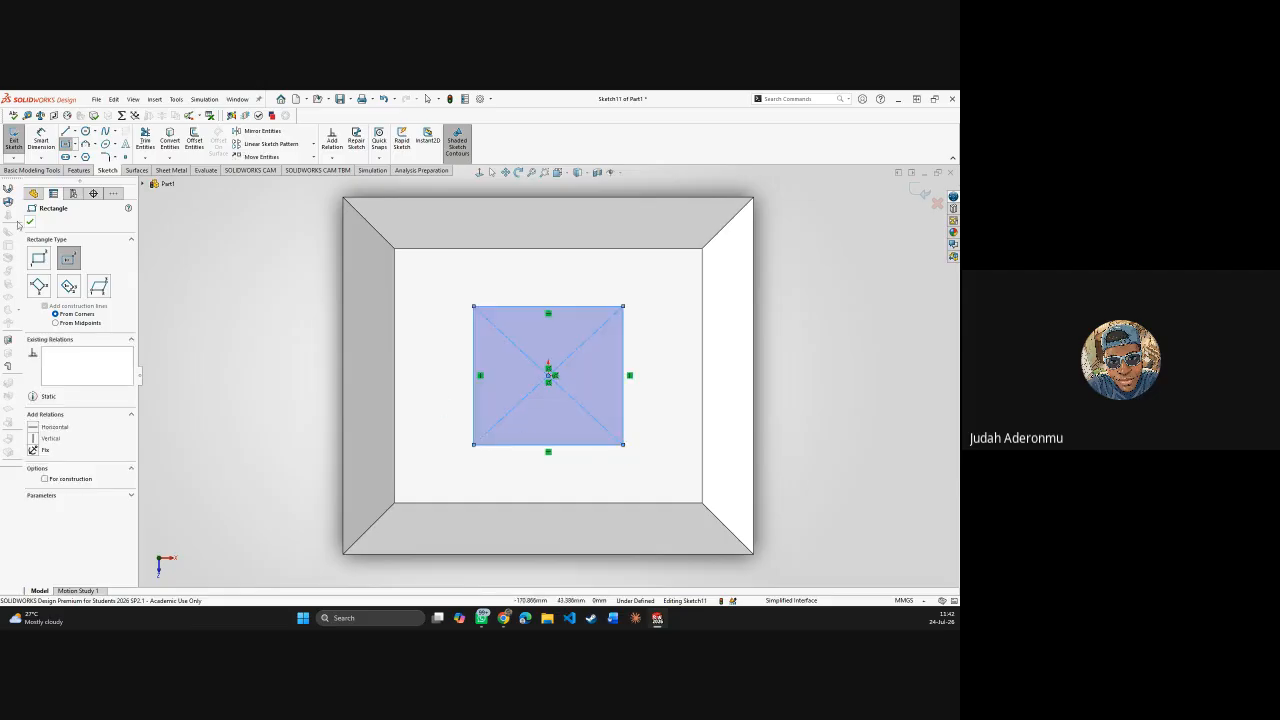
- Extrude the center rectangle 64 mm upward from the drafted body's top face with the result merged
left_click(79, 170)
left_click(22, 142)
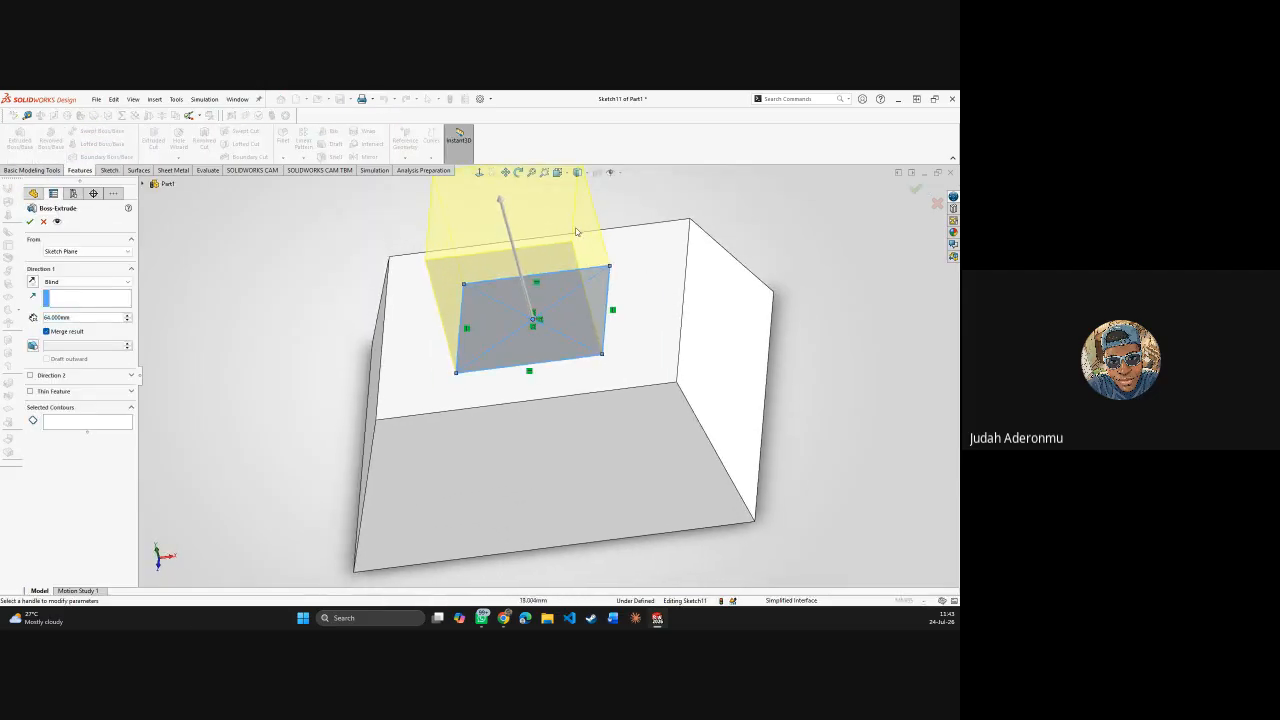
left_click(29, 220)
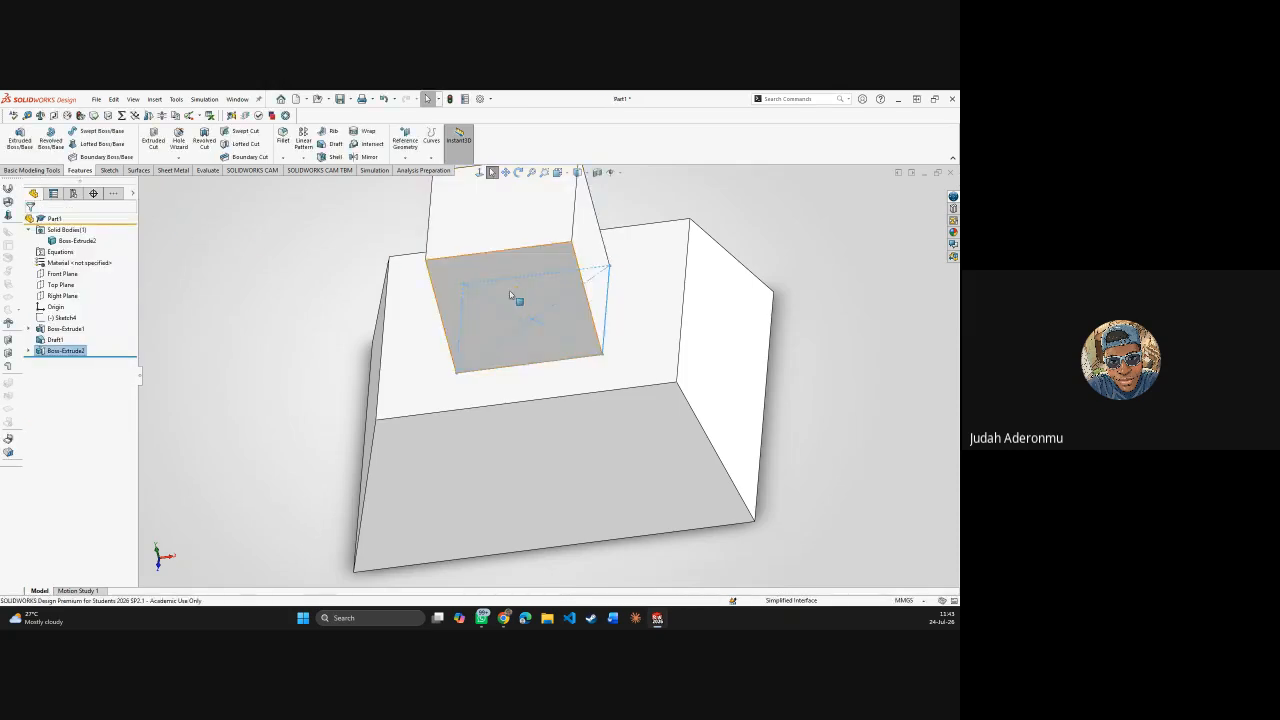
middle_click_drag(380, 318, 363, 266)
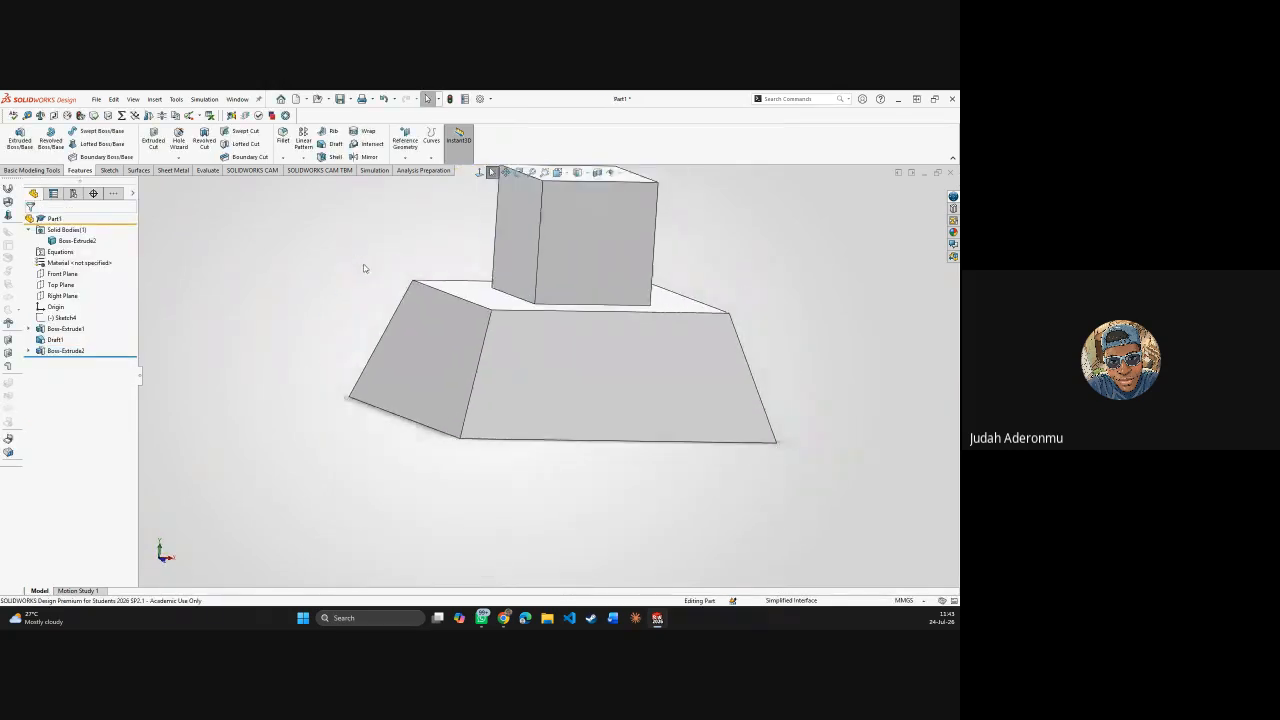
scroll(574, 270, "up", 4)
scroll(577, 270, "down", 4)
mouse_move(686, 301)
middle_mouse_down()
mouse_move(654, 360)
mouse_move(649, 314)
middle_mouse_up()
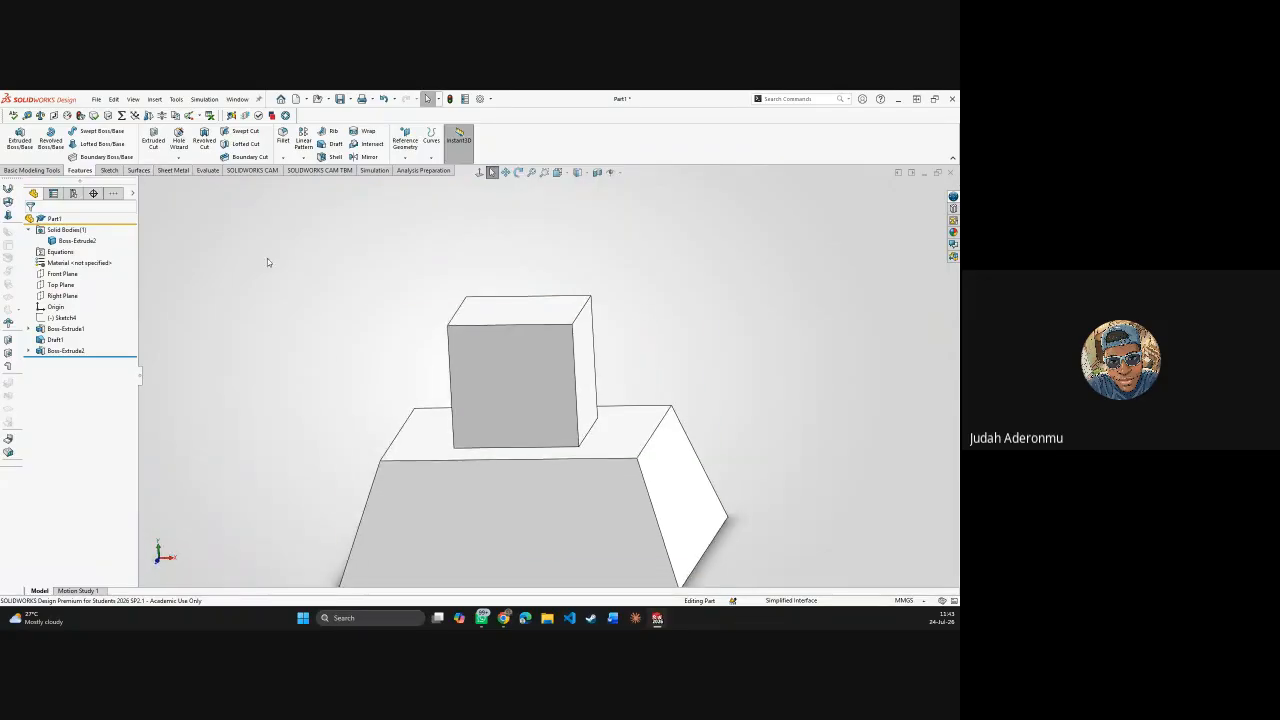
- Edit the upper boss extrusion to turn off merging, so that it forms a separate body
right_click(91, 347)
left_click(102, 320)
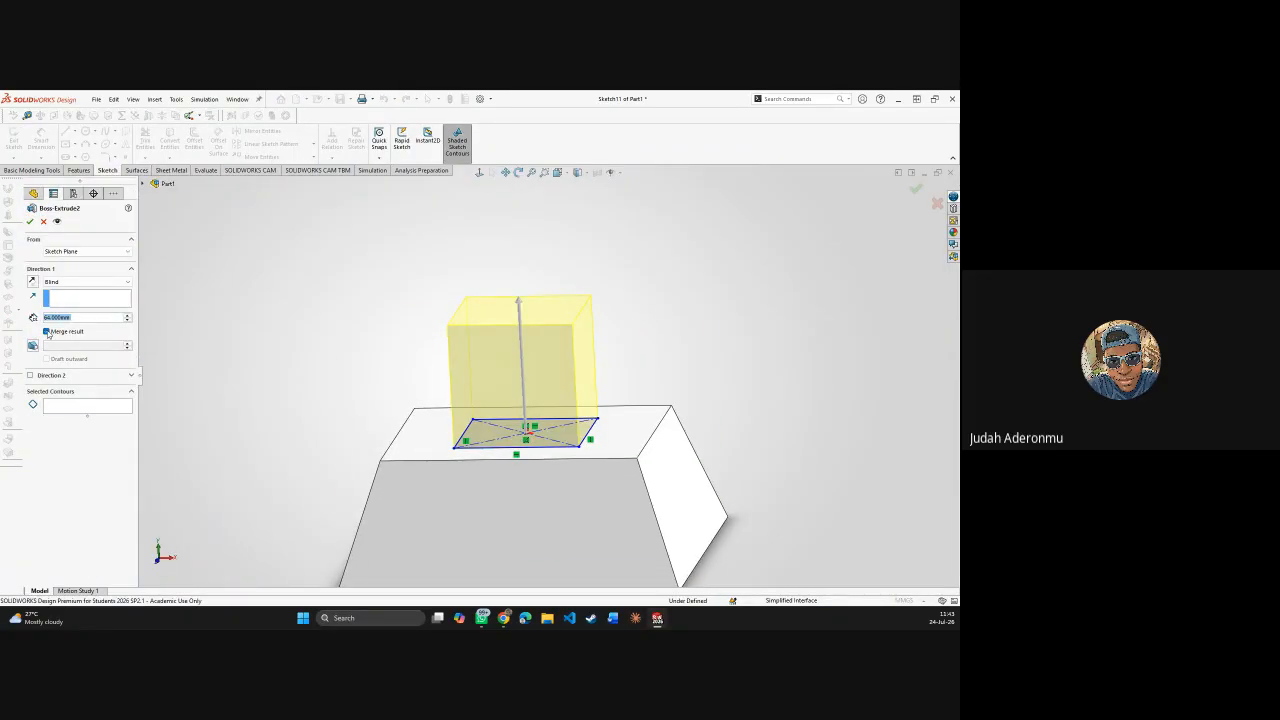
left_click(46, 332)
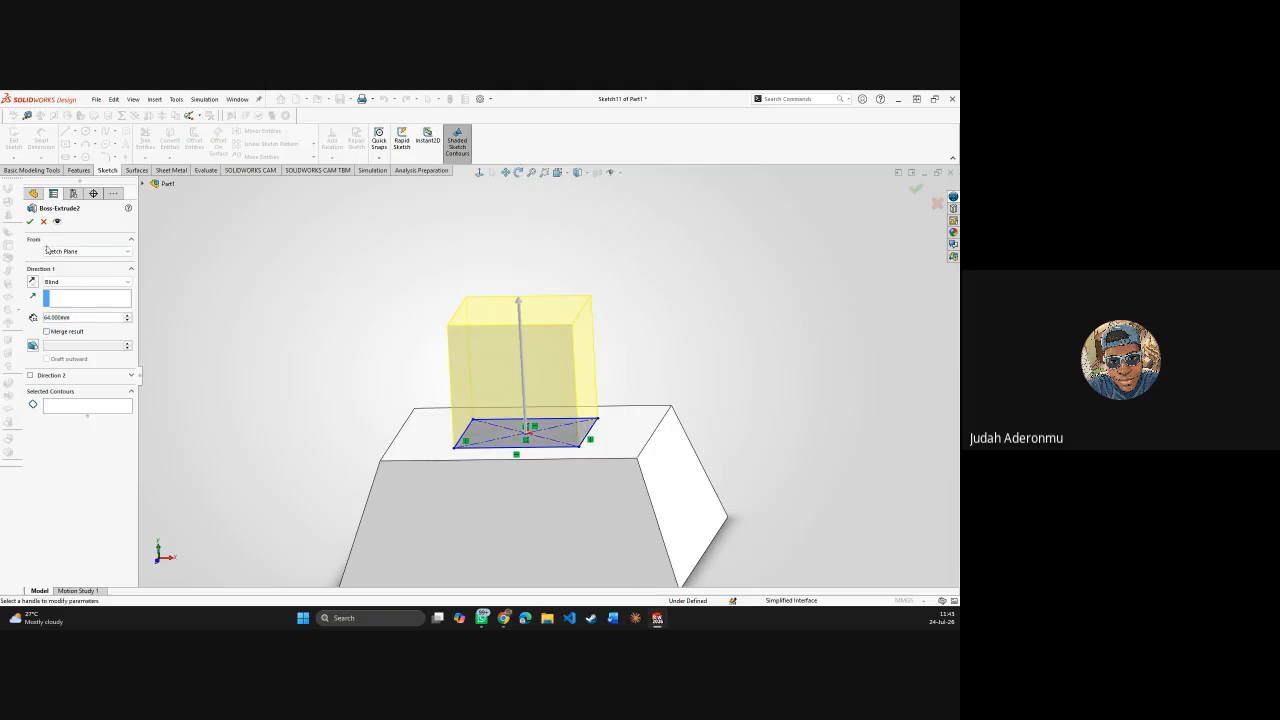
left_click(29, 221)
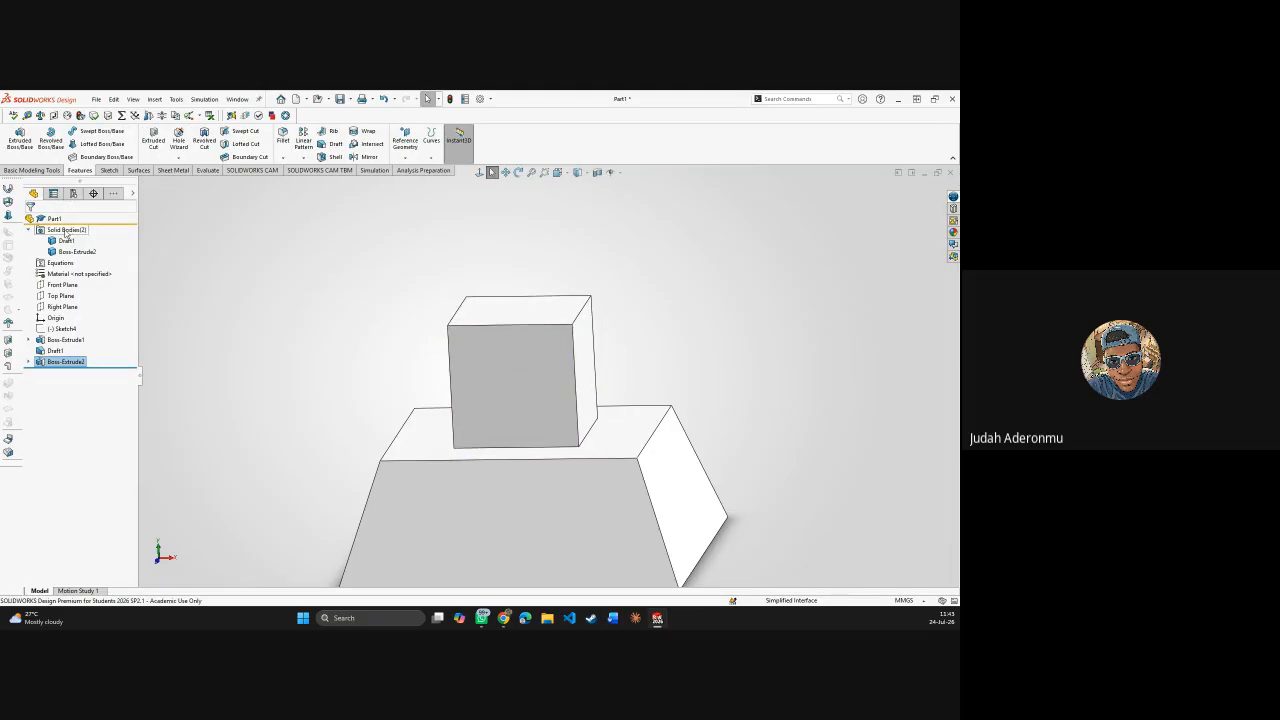
- Select a face on each body to tell them apart, then hide the drafted lower body and show it again
left_click(498, 343)
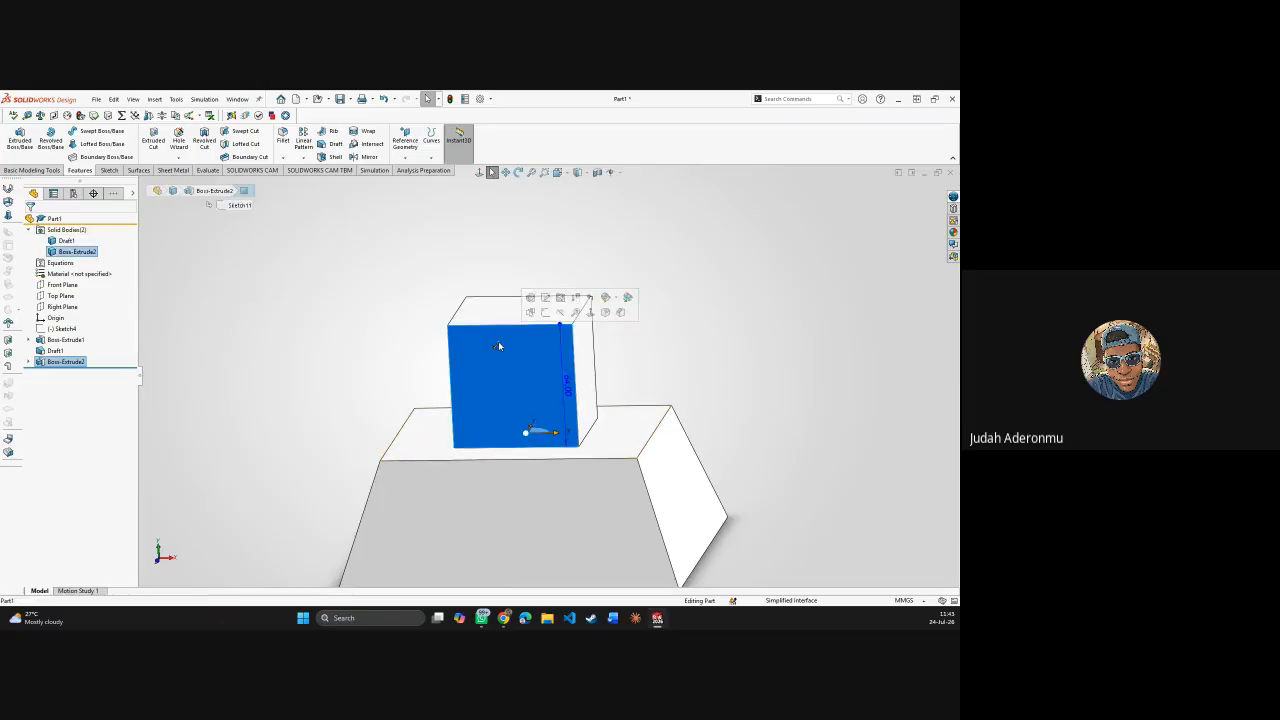
left_click(464, 521)
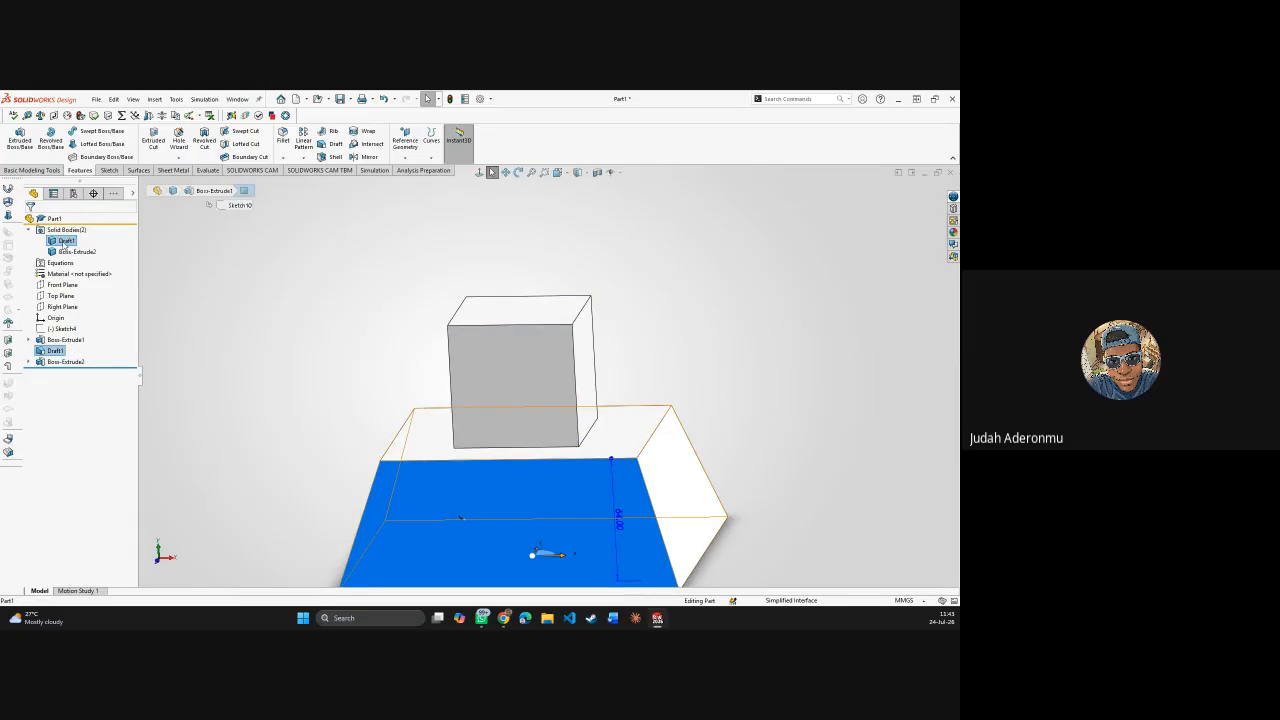
right_click(64, 243)
left_click(80, 226)
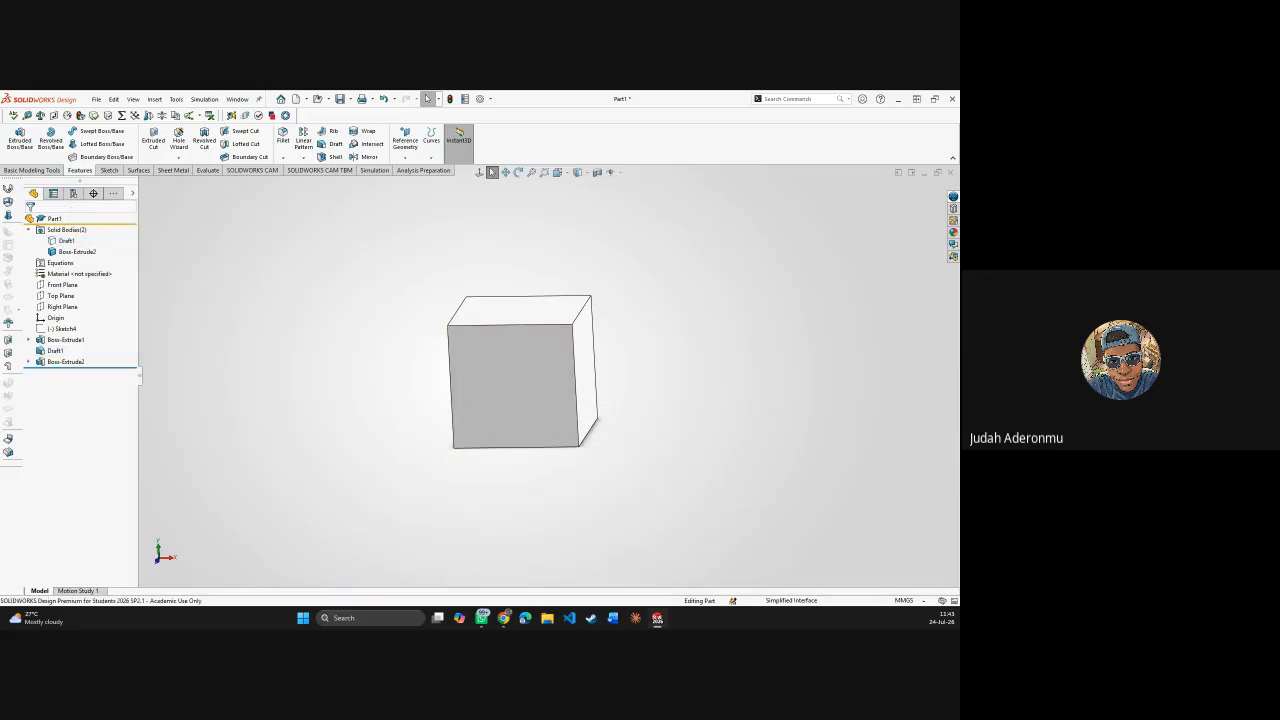
right_click(65, 243)
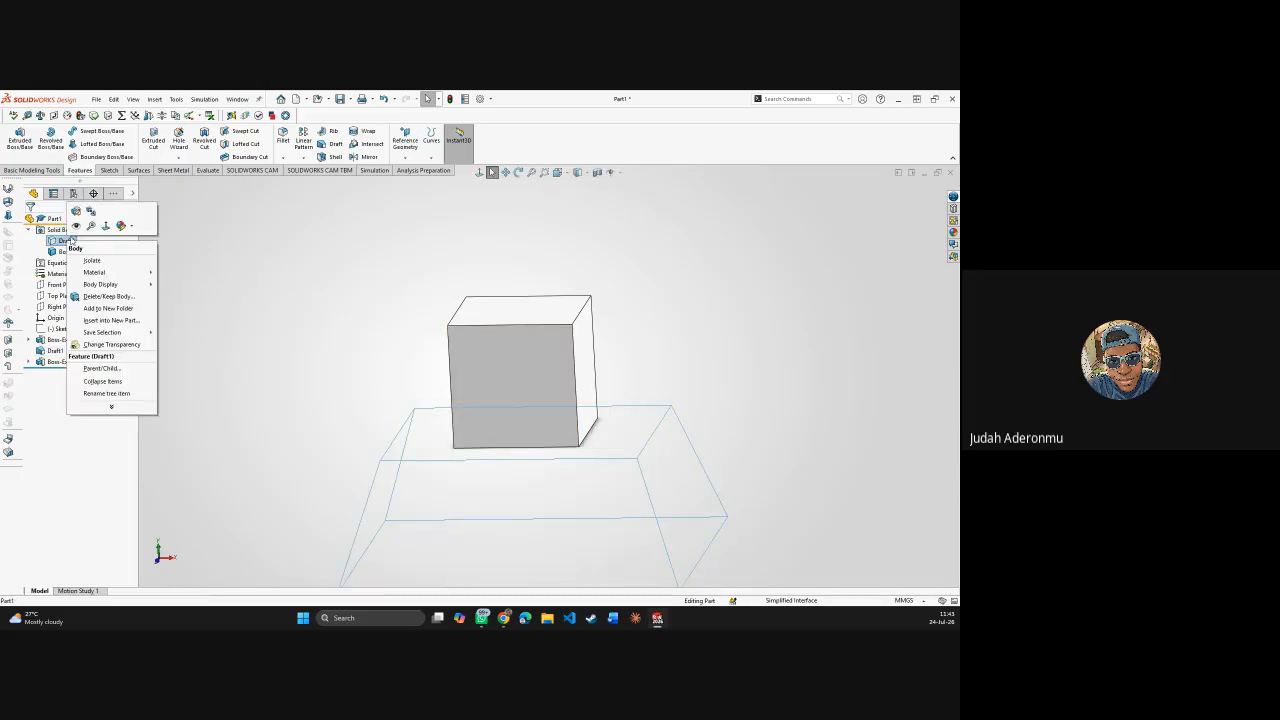
left_click(77, 252)
- Hide the upper box body and show it again
right_click(77, 252)
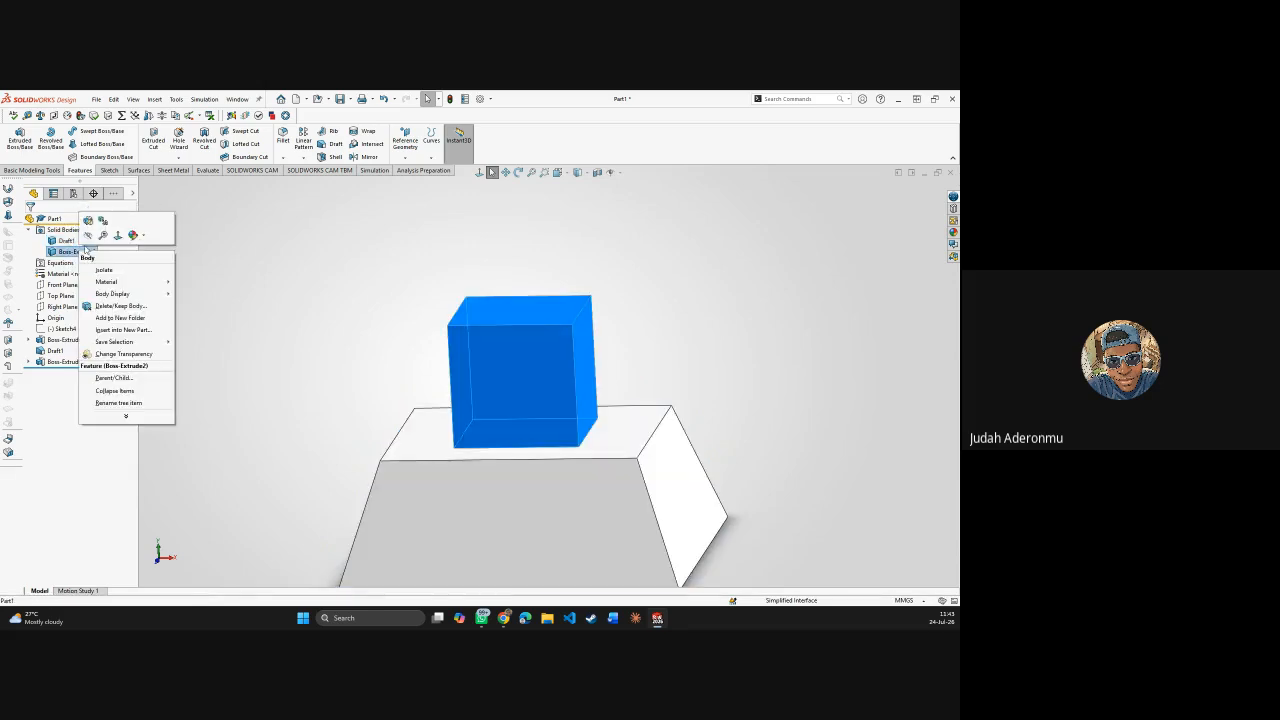
left_click(92, 242)
left_click(357, 386)
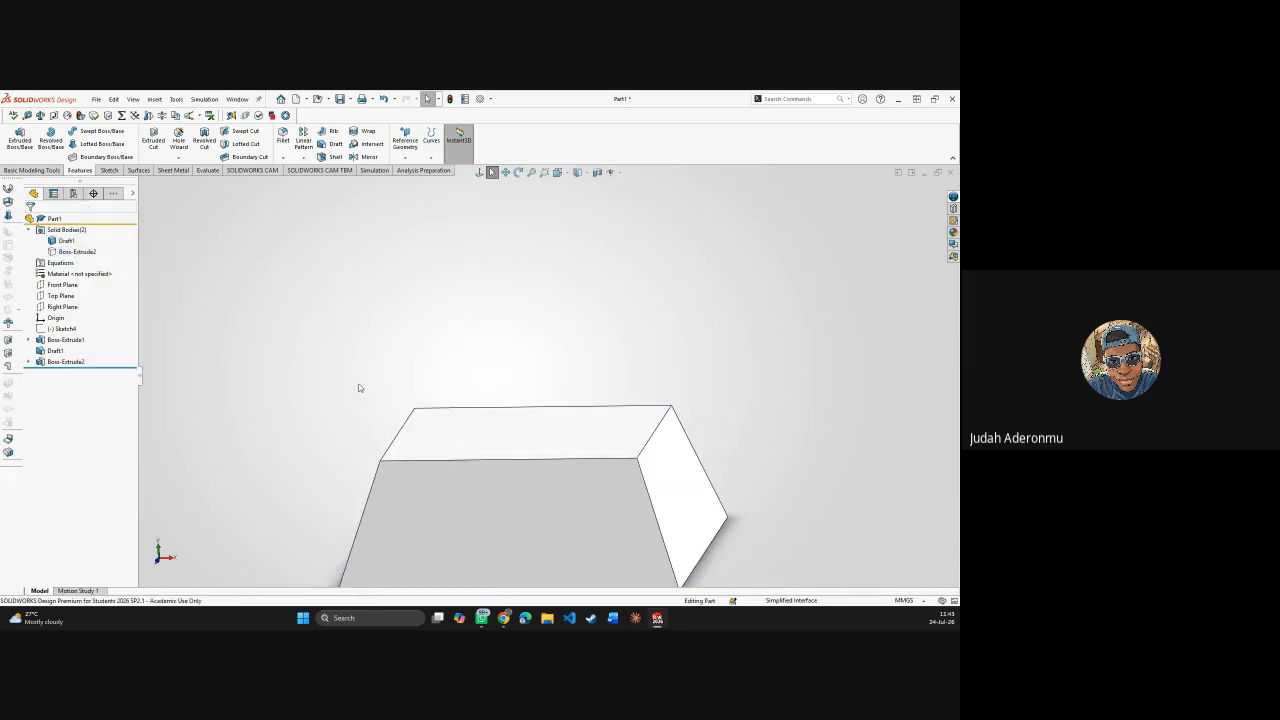
right_click(77, 252)
left_click(100, 237)
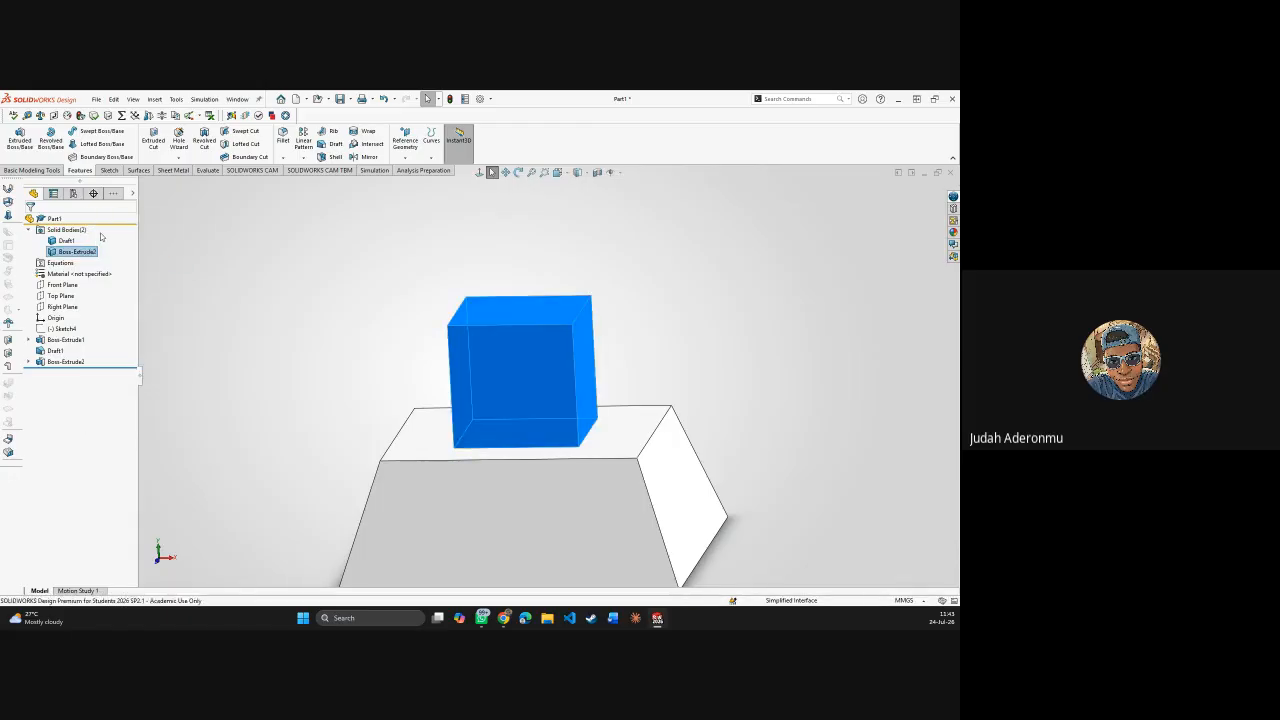
left_click(482, 282)
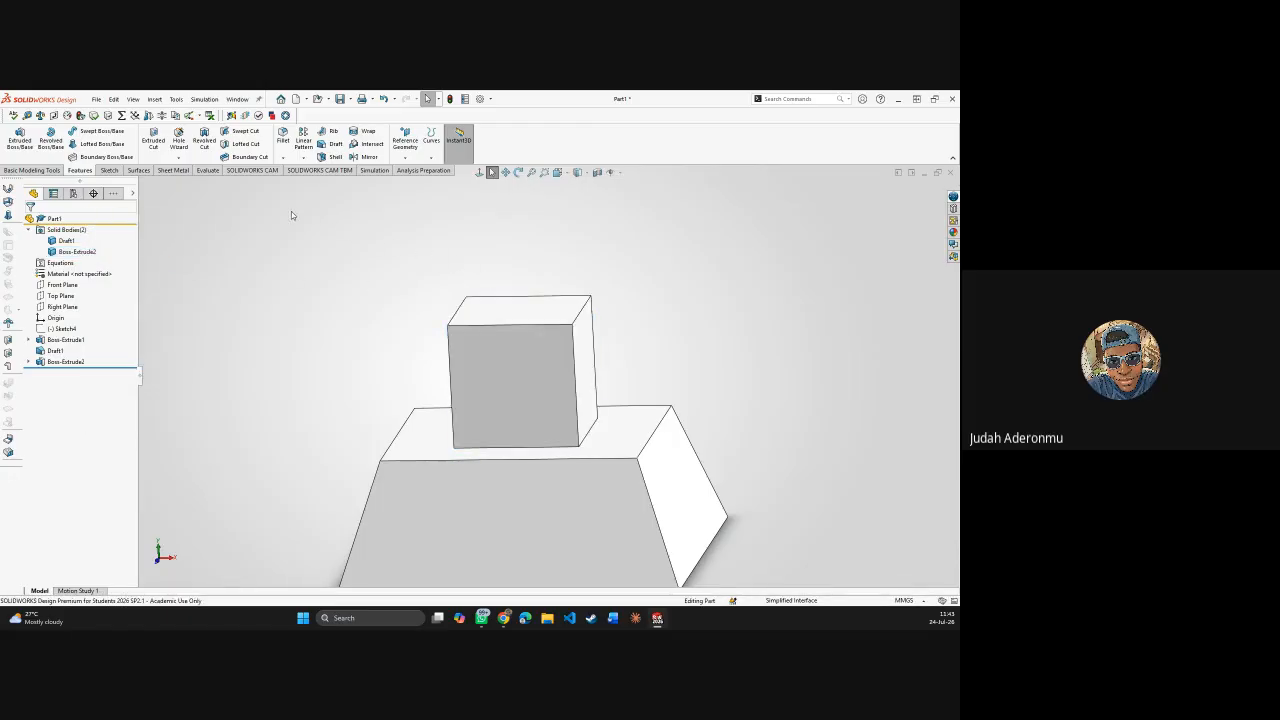
- Start an Intersect feature with the upper box and drafted body, and compute their regions using Create both
left_click(359, 145)
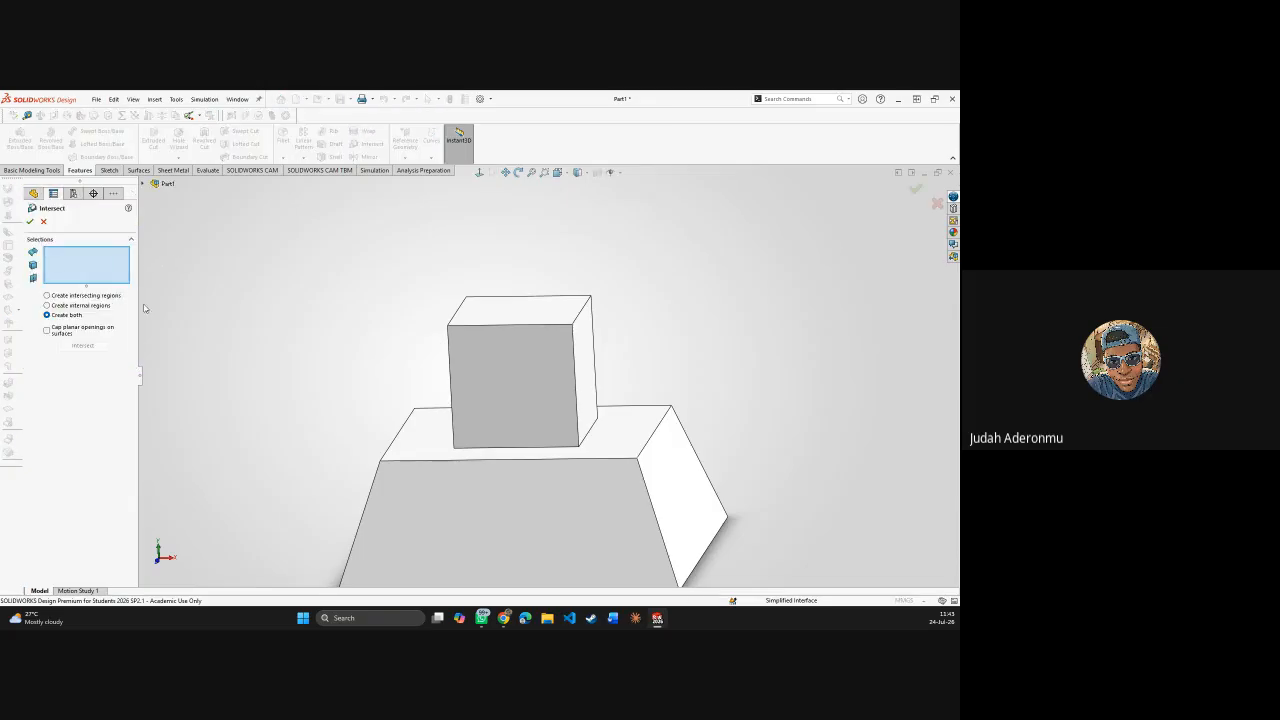
left_click(478, 385)
left_click(465, 489)
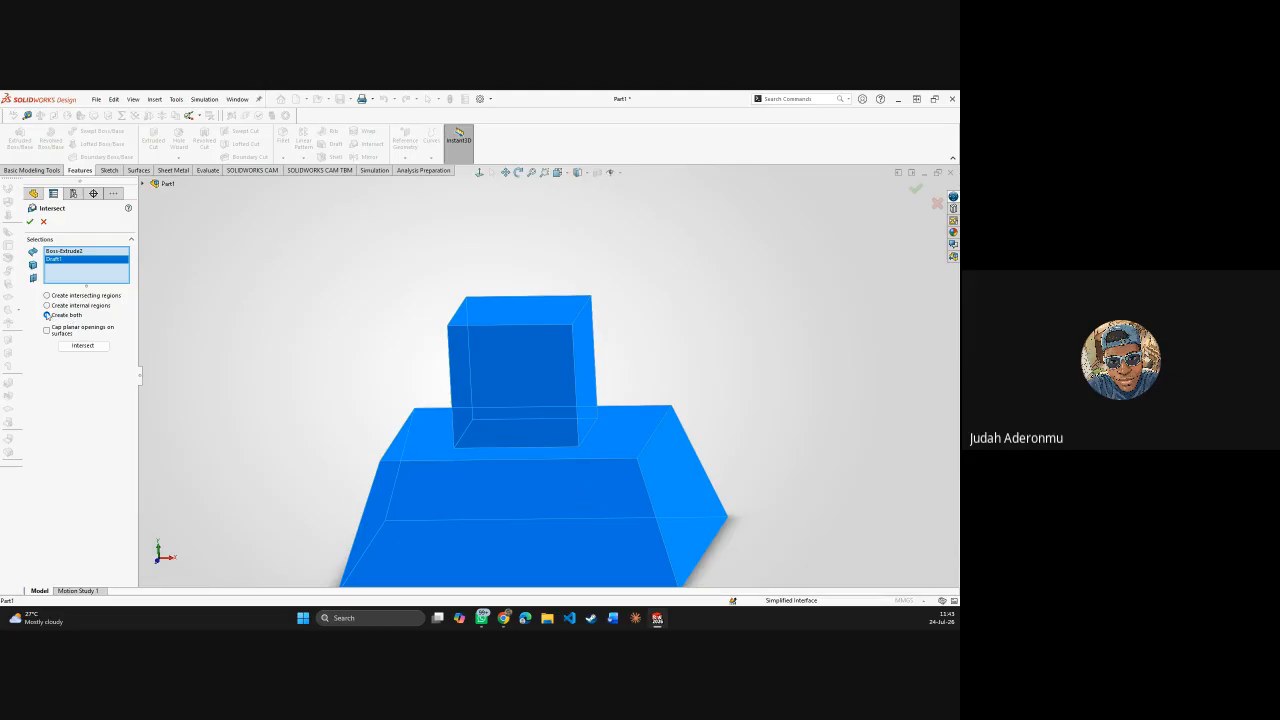
left_click(79, 347)
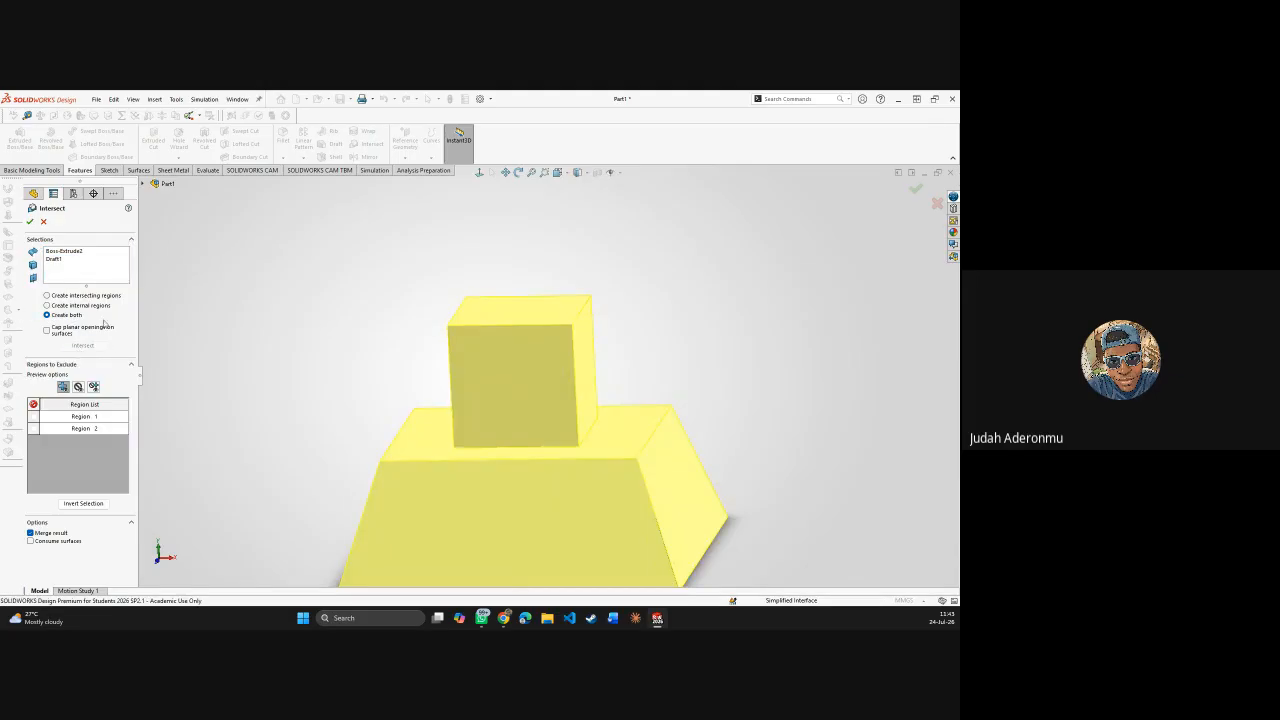
- Exclude Region 1 and Region 2 in turn to preview what each removes, then include both again
left_click(44, 419)
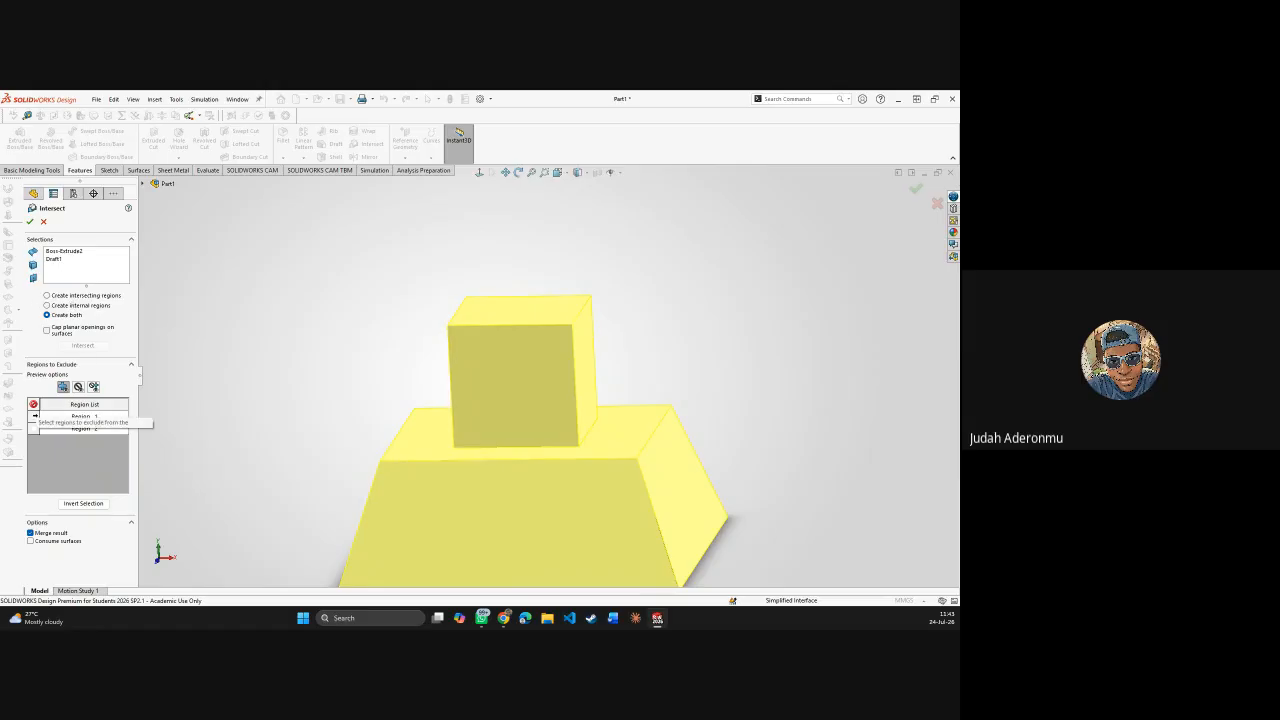
left_click(33, 416)
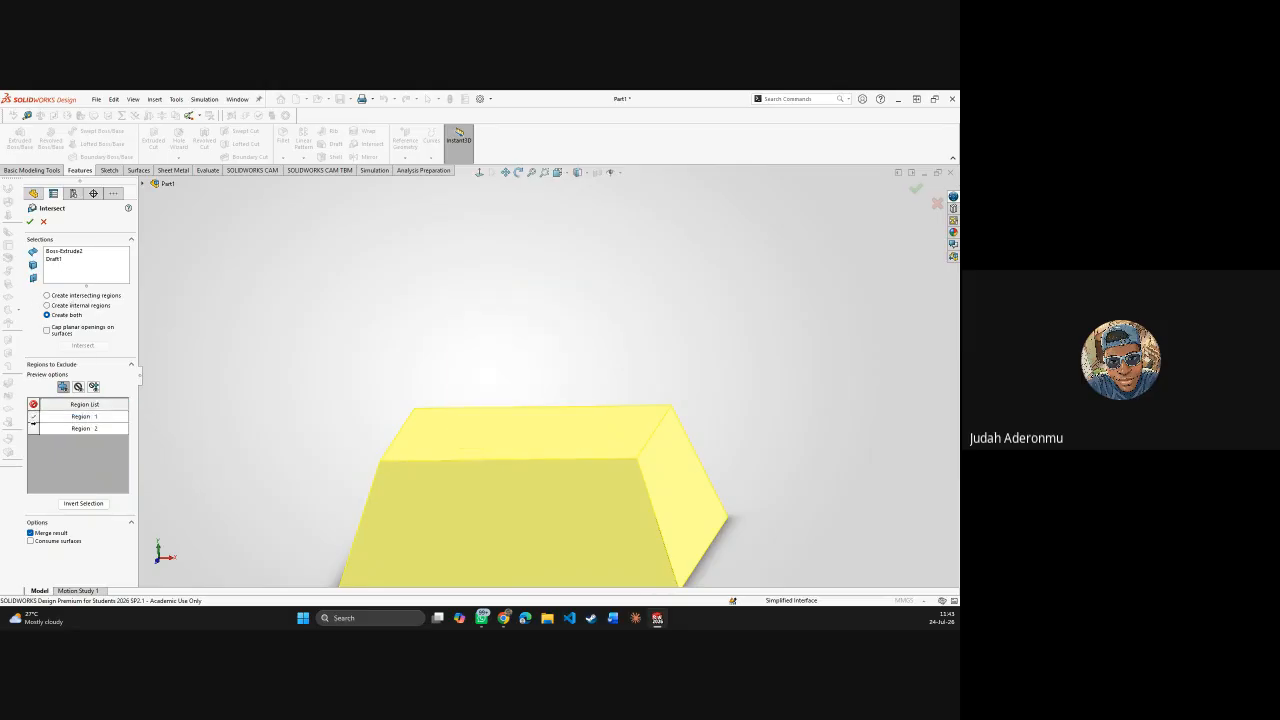
left_click(33, 429)
left_click(33, 429)
left_click(33, 428)
left_click(33, 416)
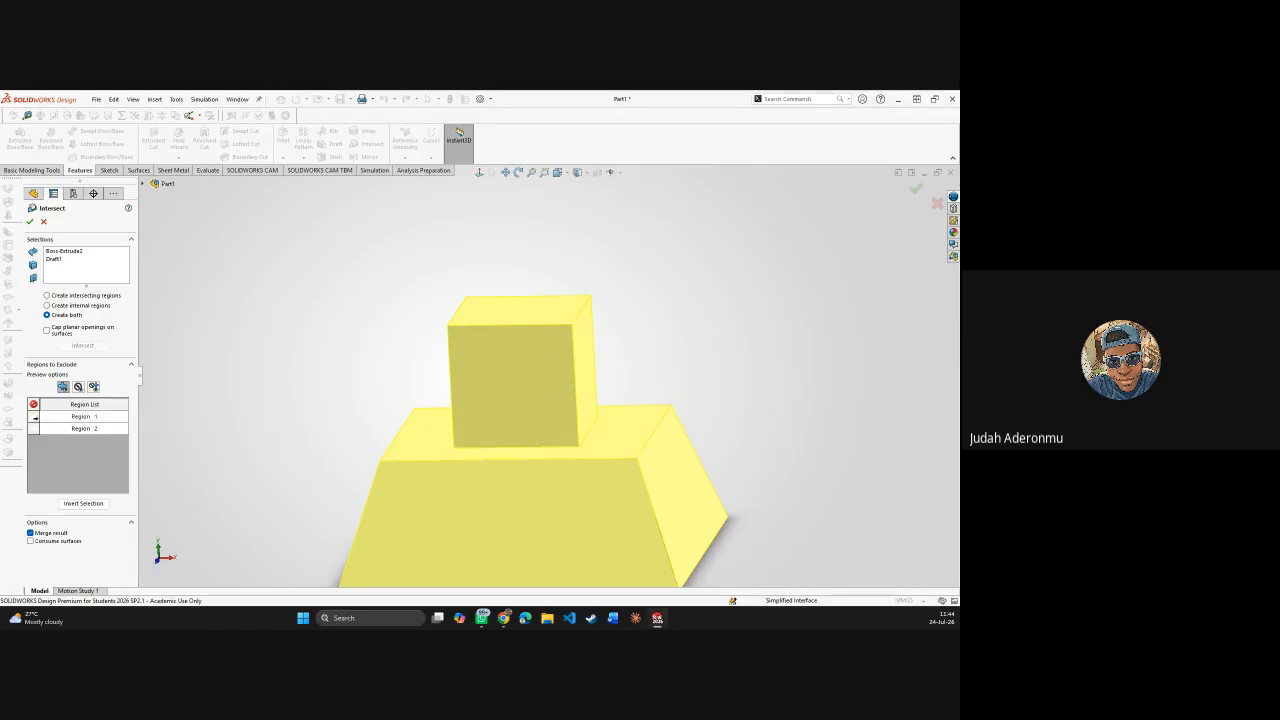
- Apply the intersect with no regions excluded and Merge result on
left_click(33, 416)
left_click(33, 416)
left_click(30, 221)
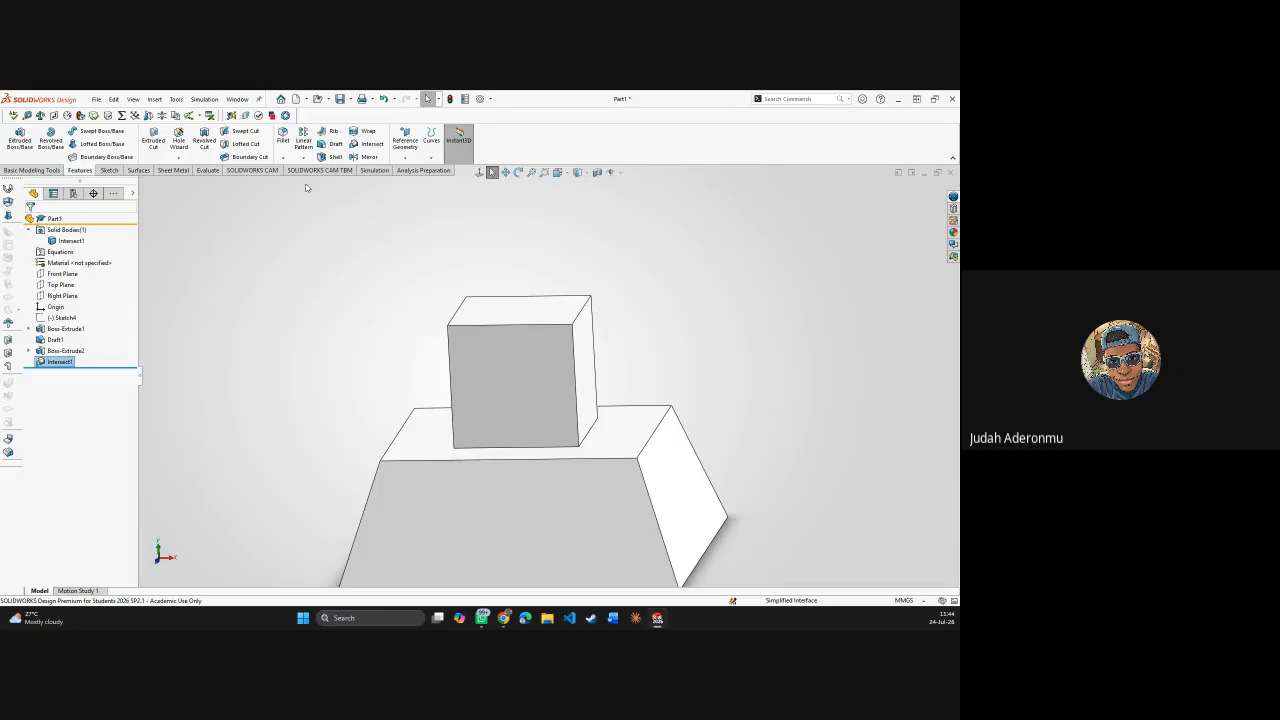
- Reopen the upper boss extrusion to check its merge setting, and close it without changes
left_click(108, 170)
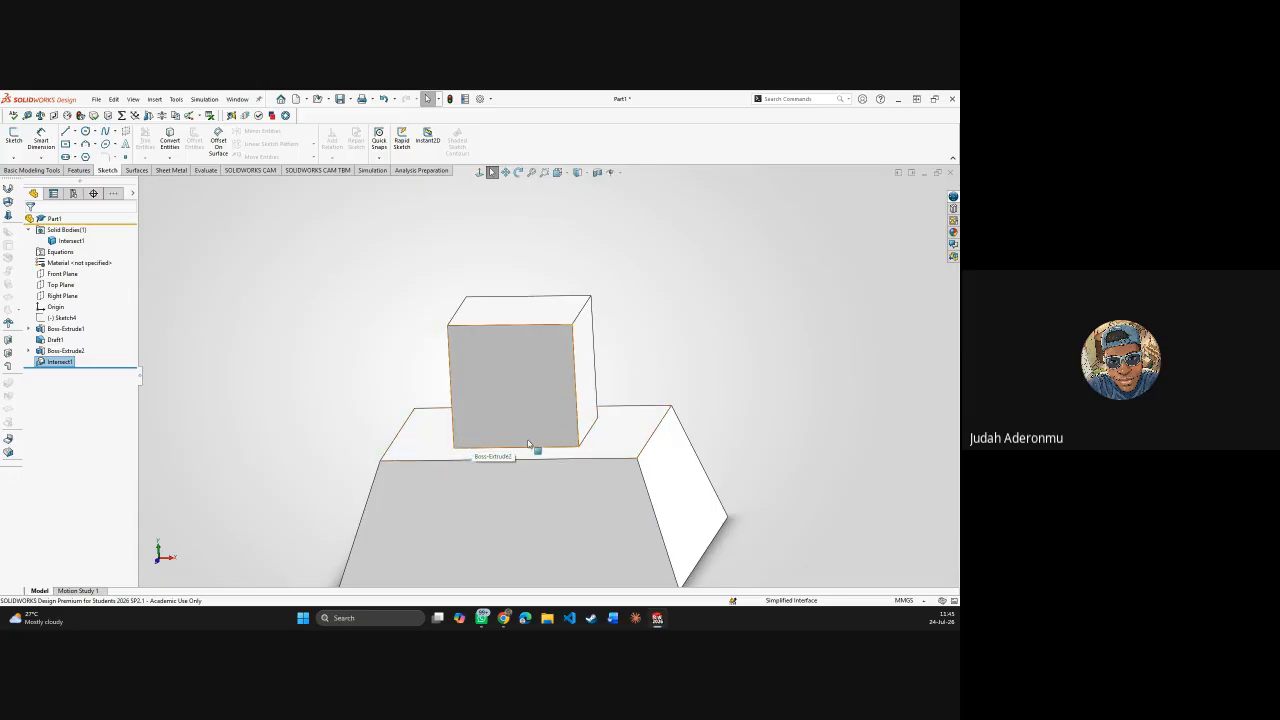
right_click(80, 354)
left_click(97, 327)
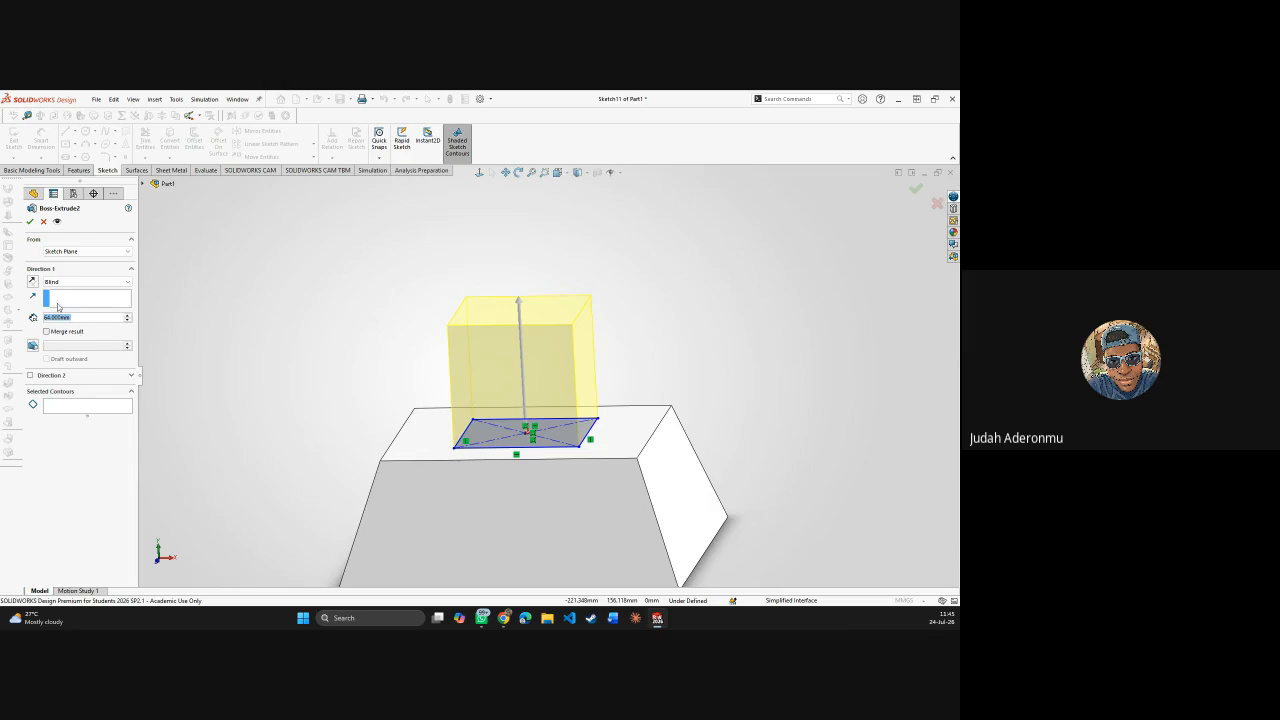
left_click(29, 221)
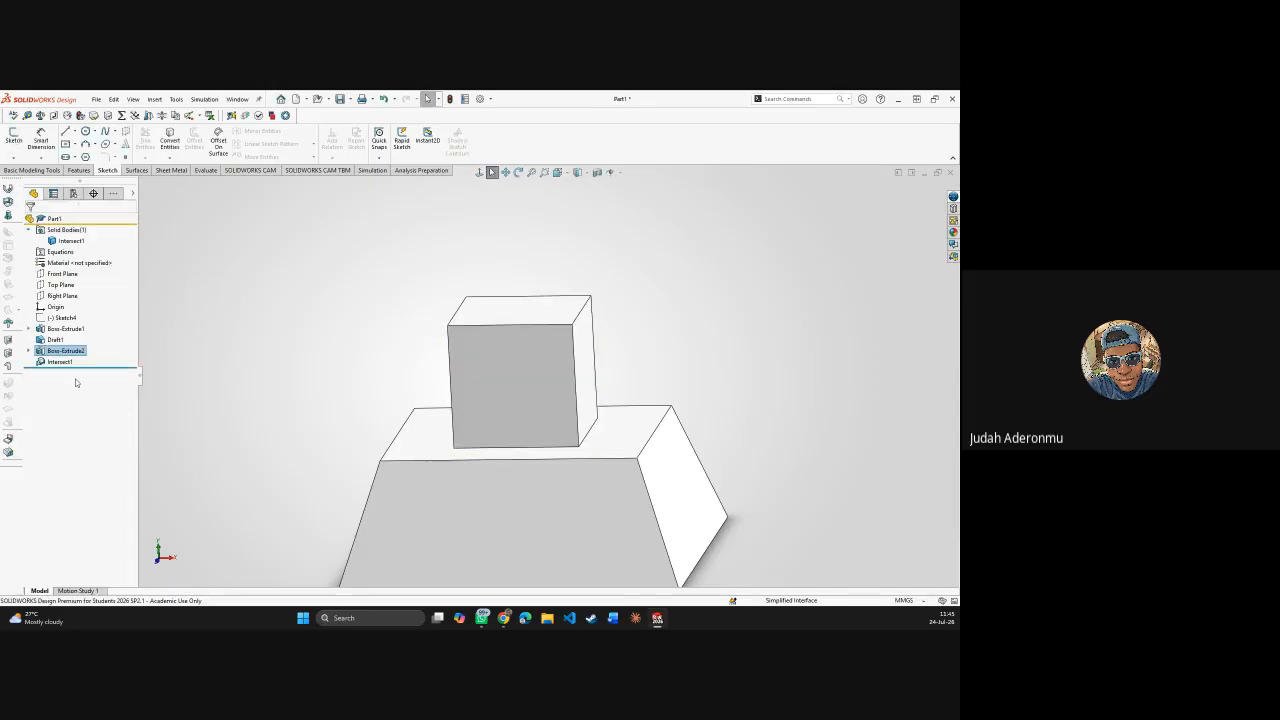
- Roll the model history back to just before the intersect feature, then roll it forward past it again
left_click_drag(86, 368, 86, 356)
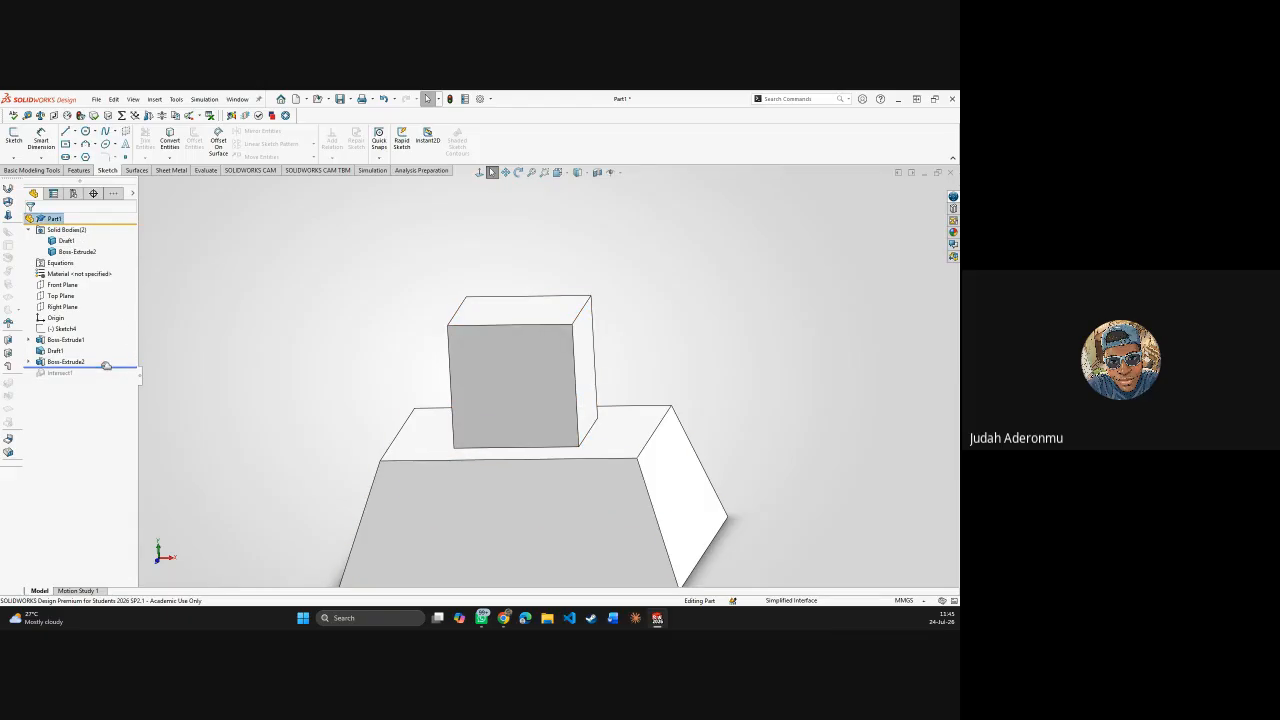
left_click_drag(95, 368, 95, 377)
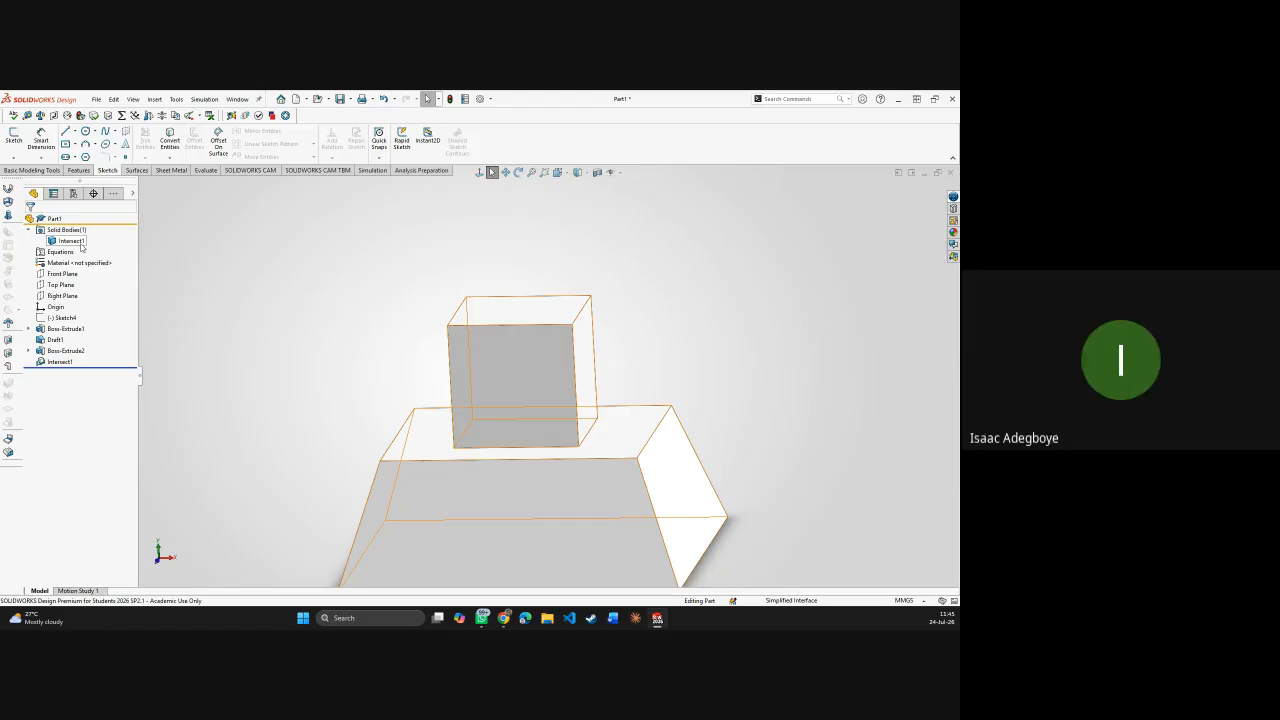
- Reopen the intersect feature for editing
left_click(80, 171)
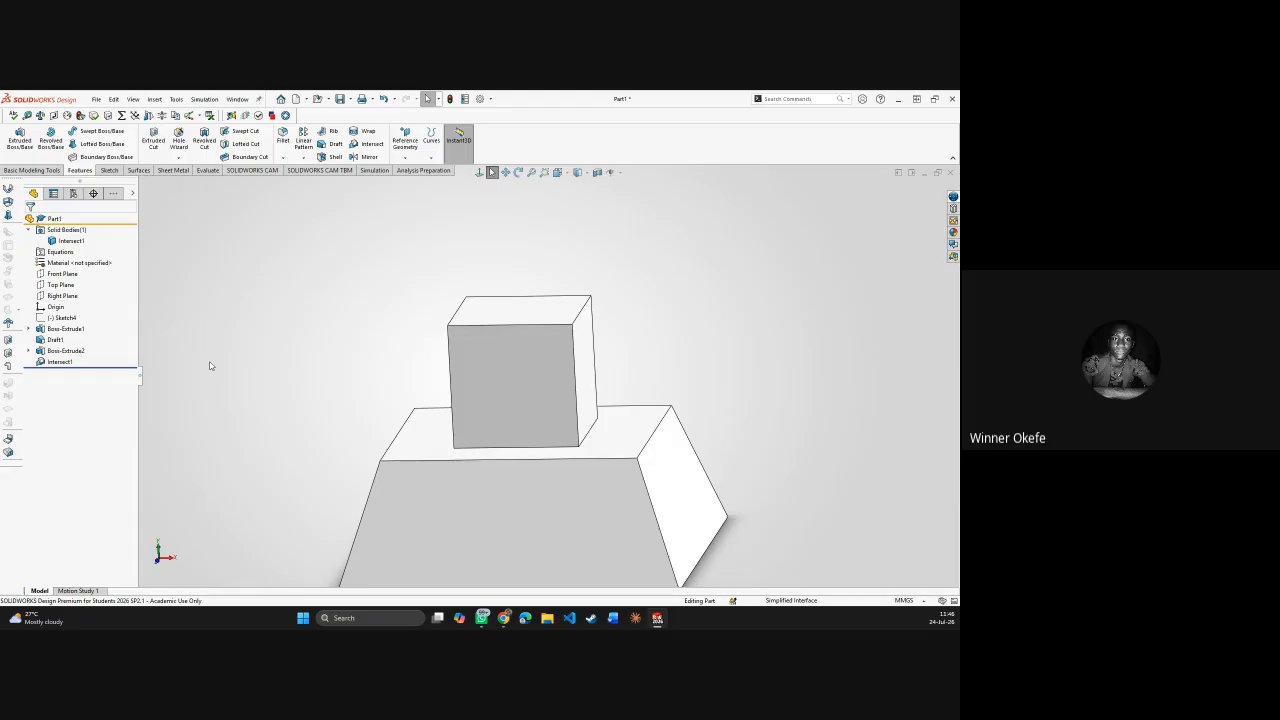
right_click(58, 362)
left_click(79, 346)
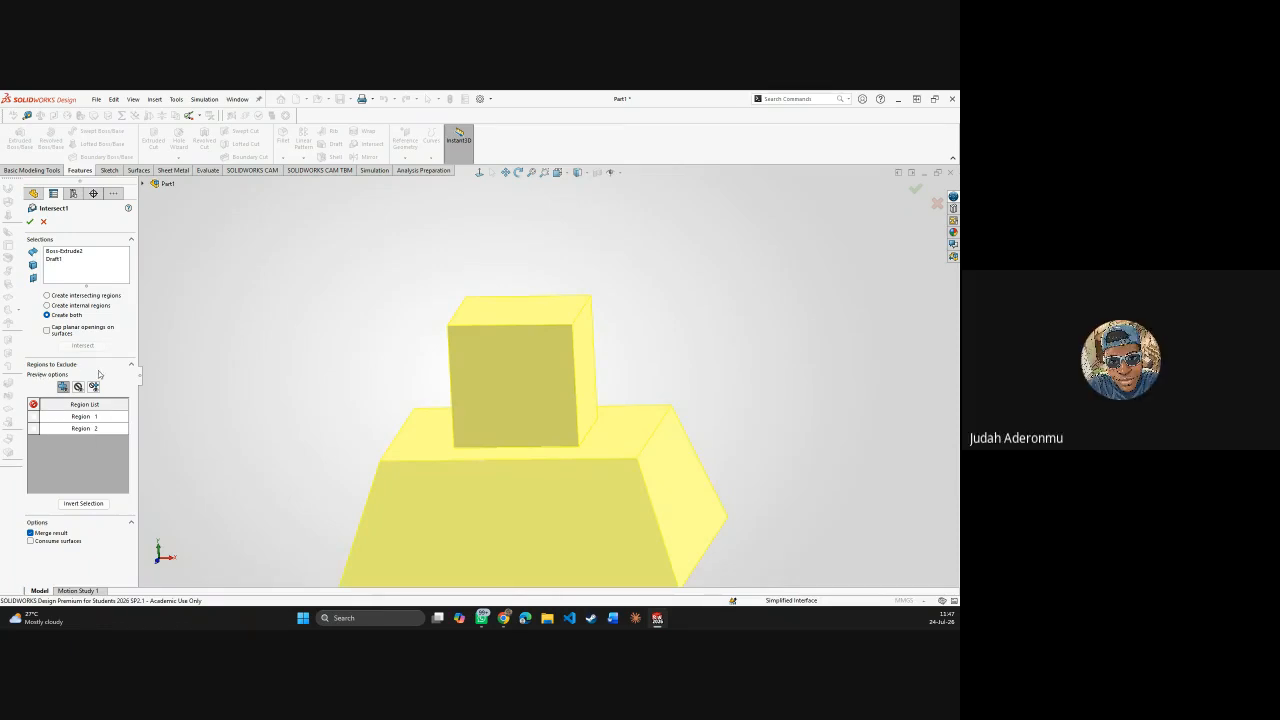
- Preview the intersect with Region 2 excluded, Region 1 excluded and both excluded, then include both regions again
left_click(33, 428)
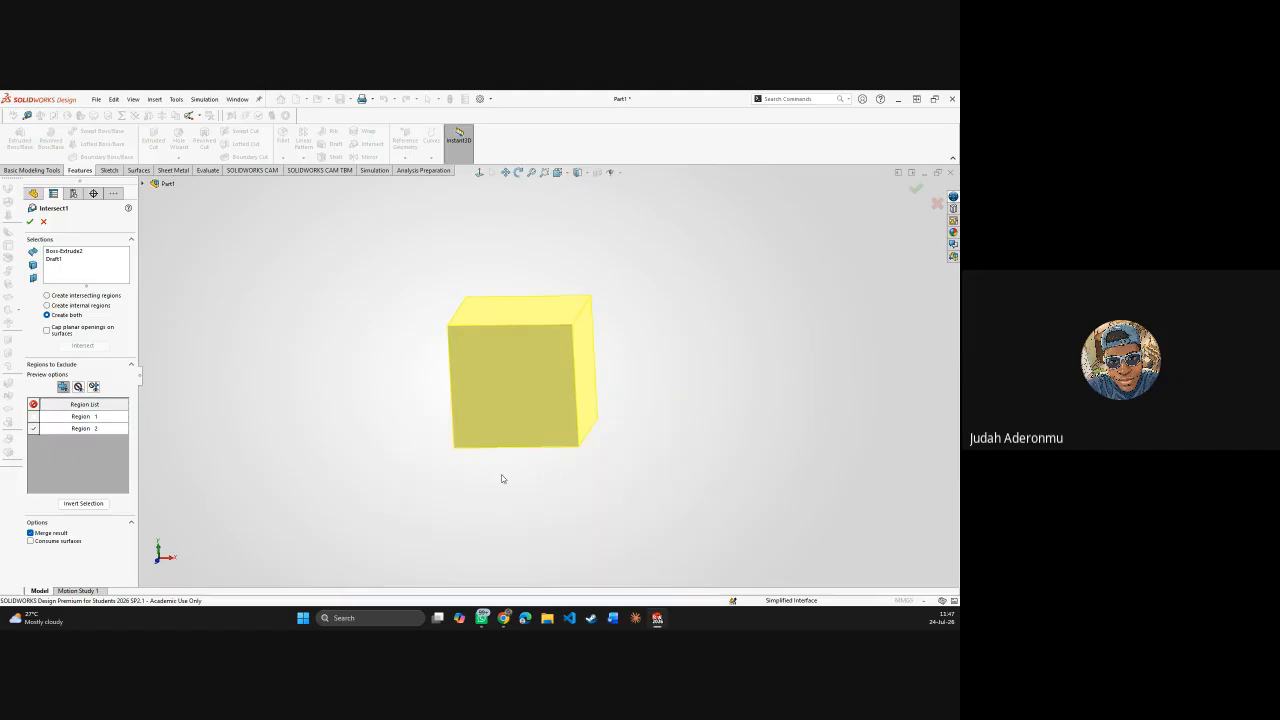
left_click(34, 428)
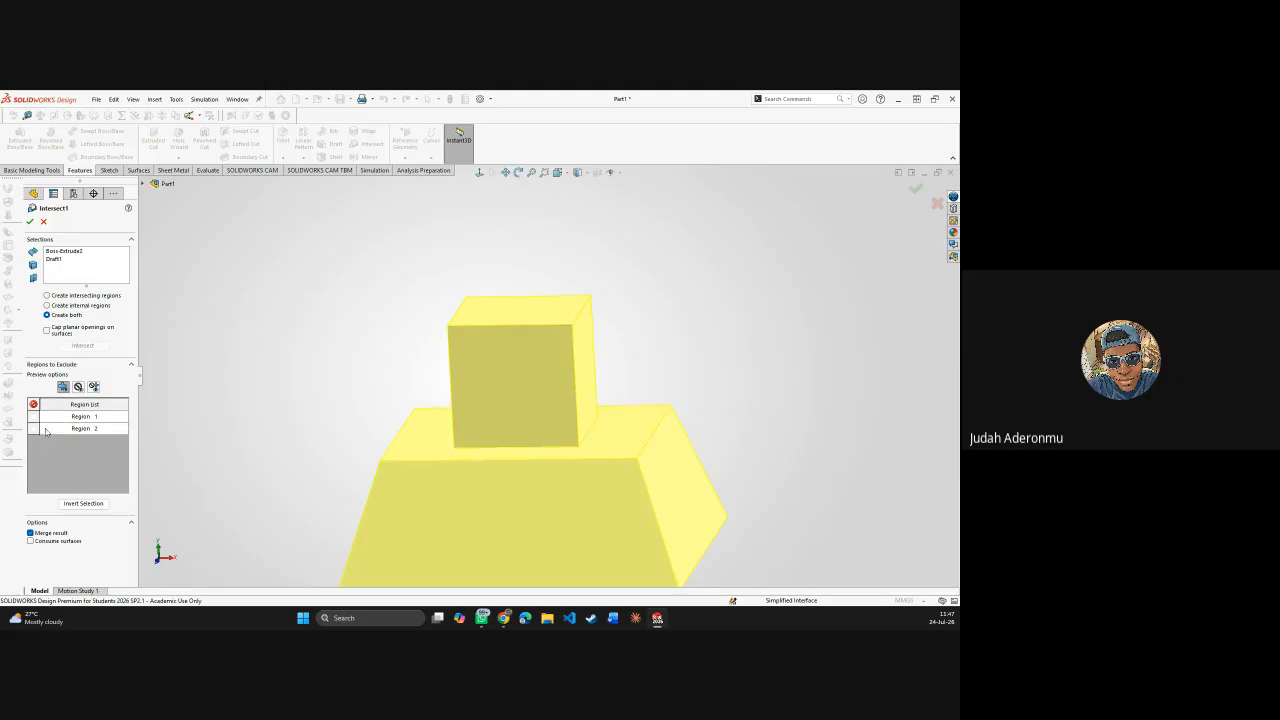
scroll(540, 437, "up", 3)
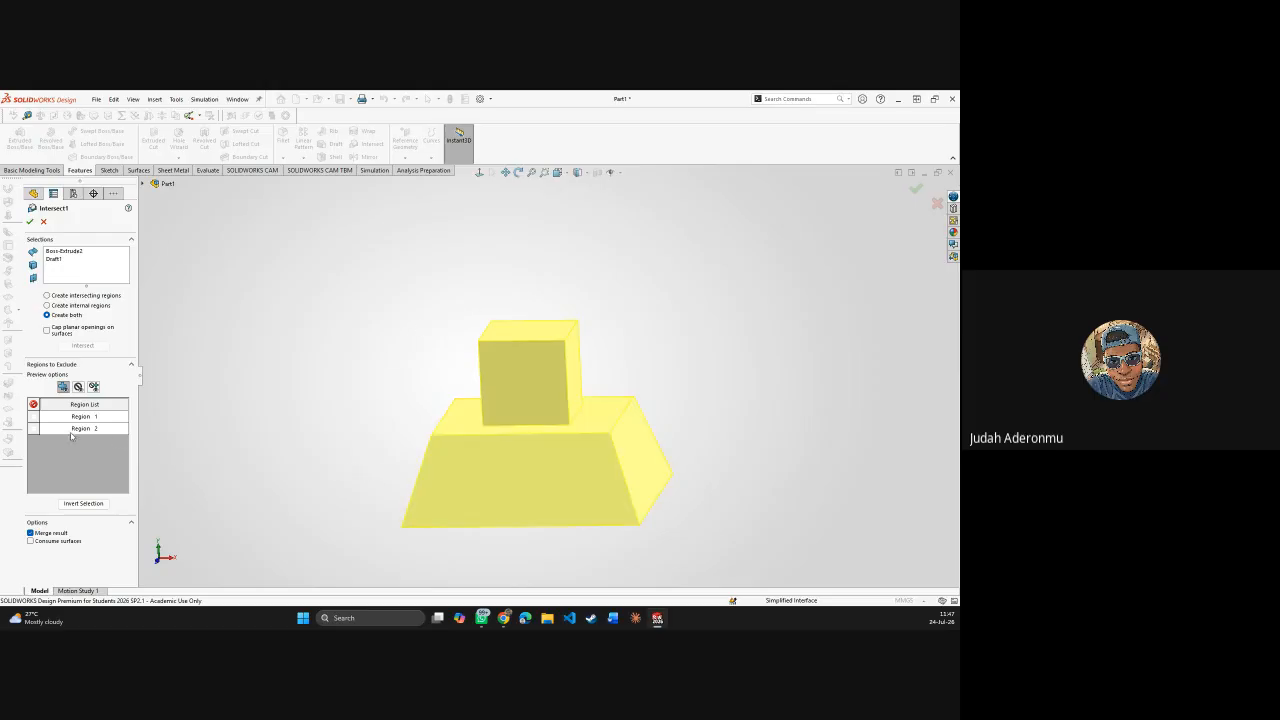
left_click(34, 416)
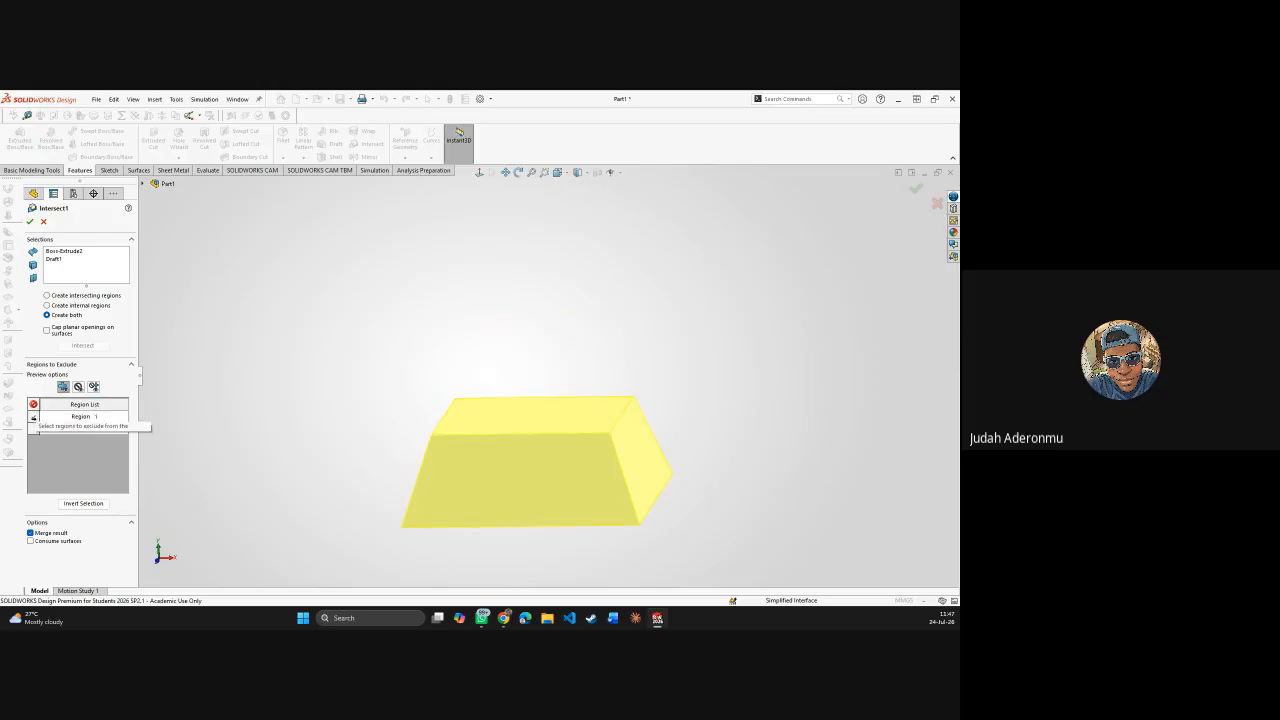
left_click(34, 428)
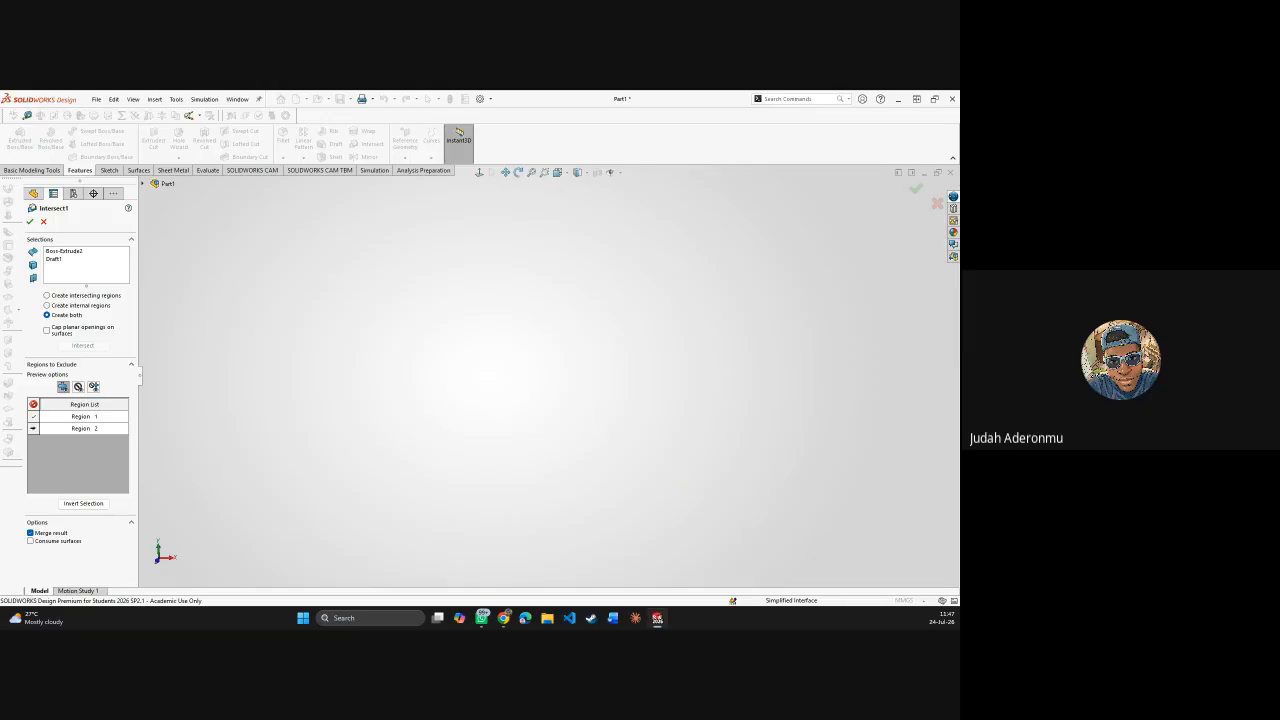
left_click(34, 416)
left_click(34, 428)
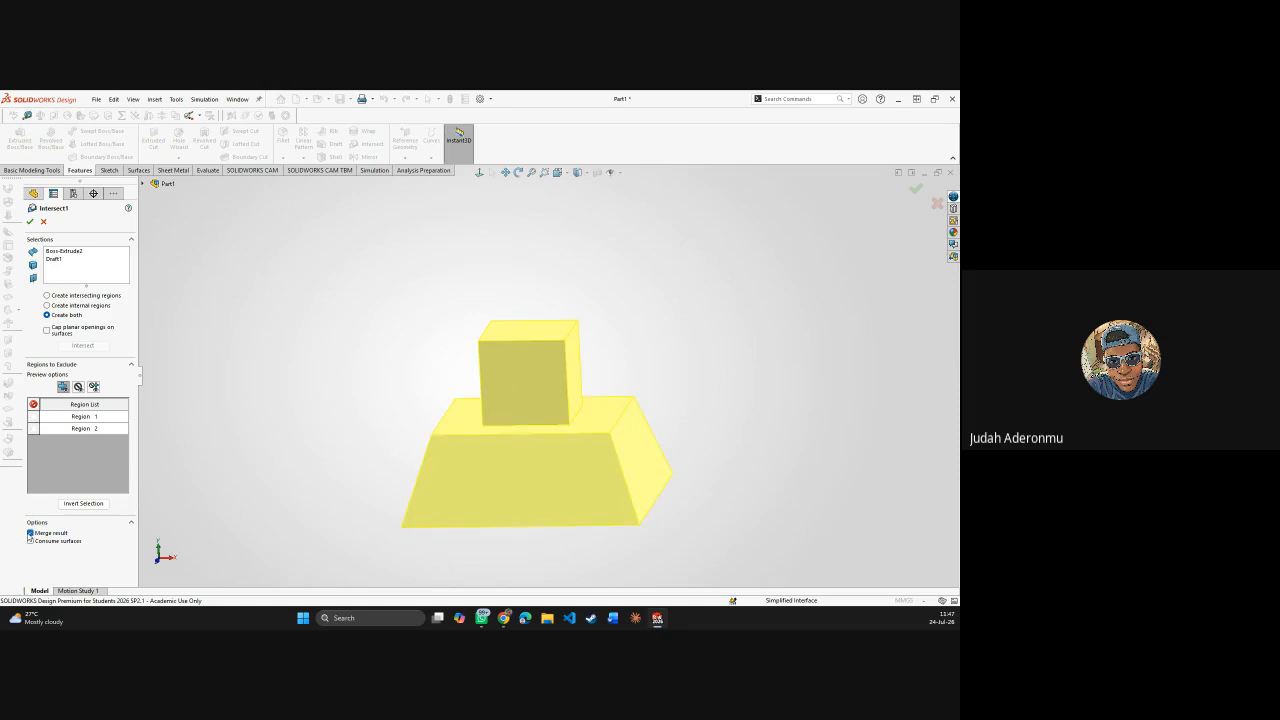
- Apply the intersect feature with both regions included and the result merged
left_click(31, 223)
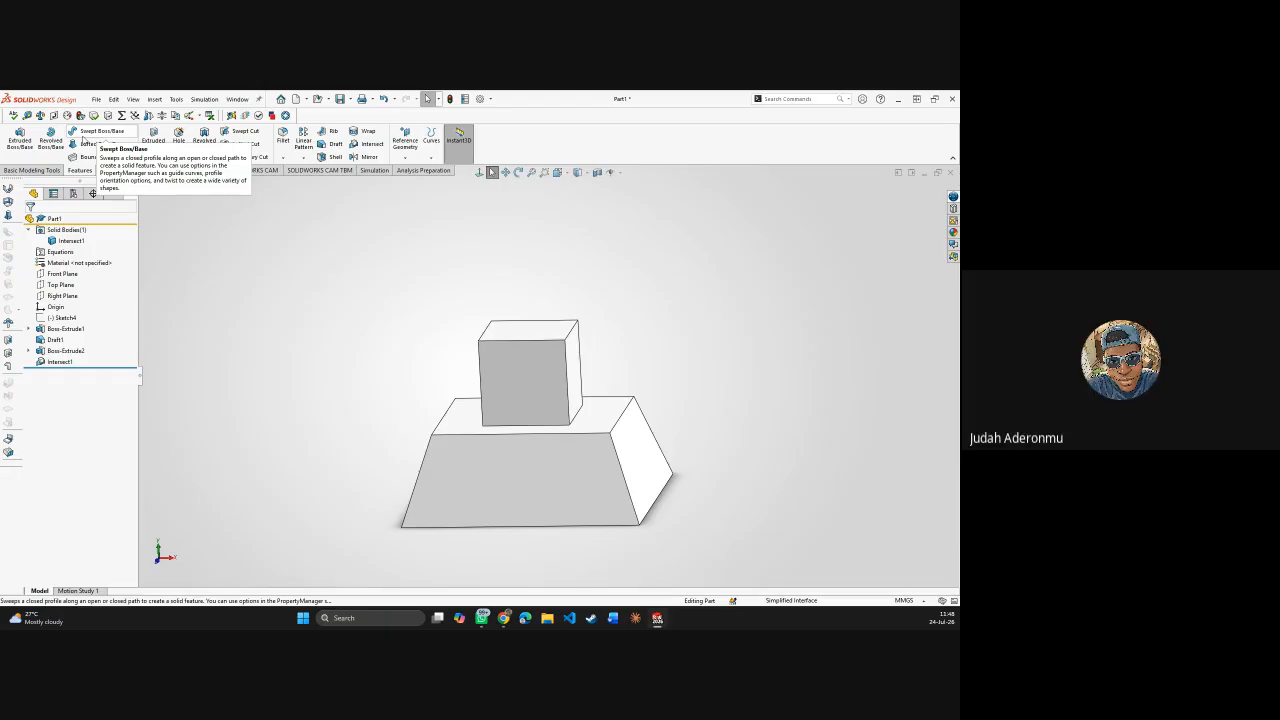
left_click(78, 363)
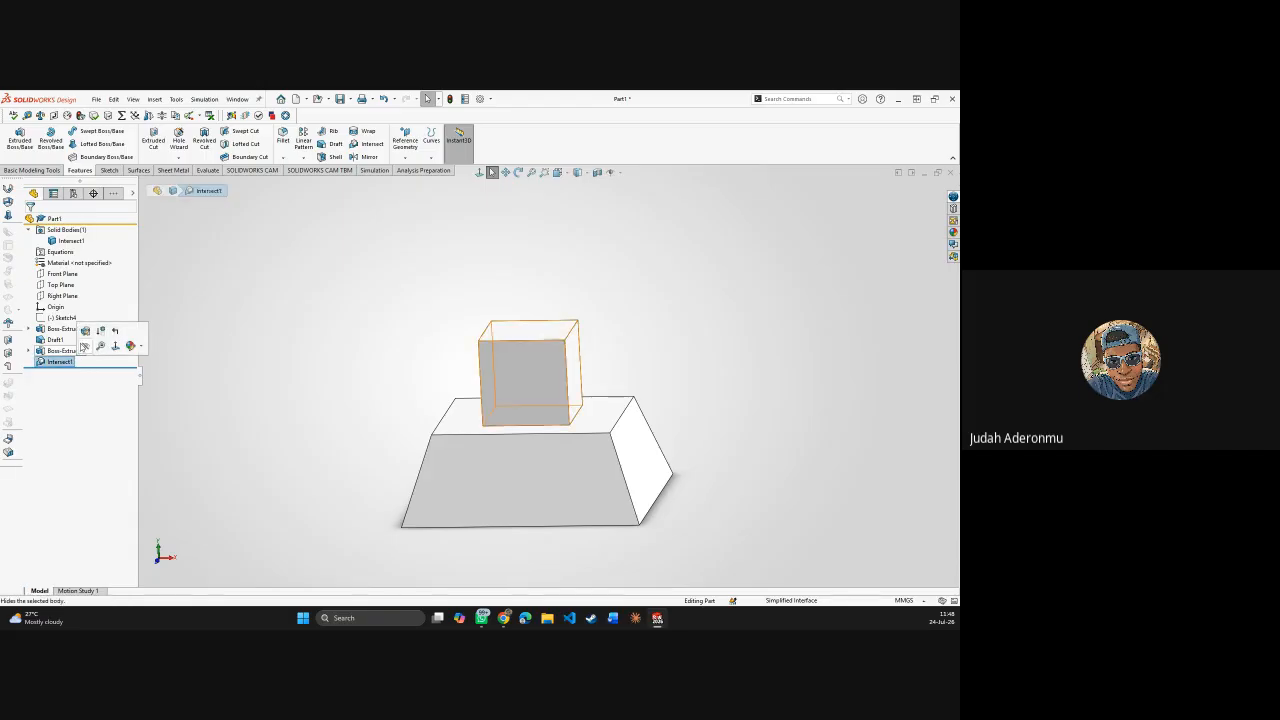
left_click(59, 363)
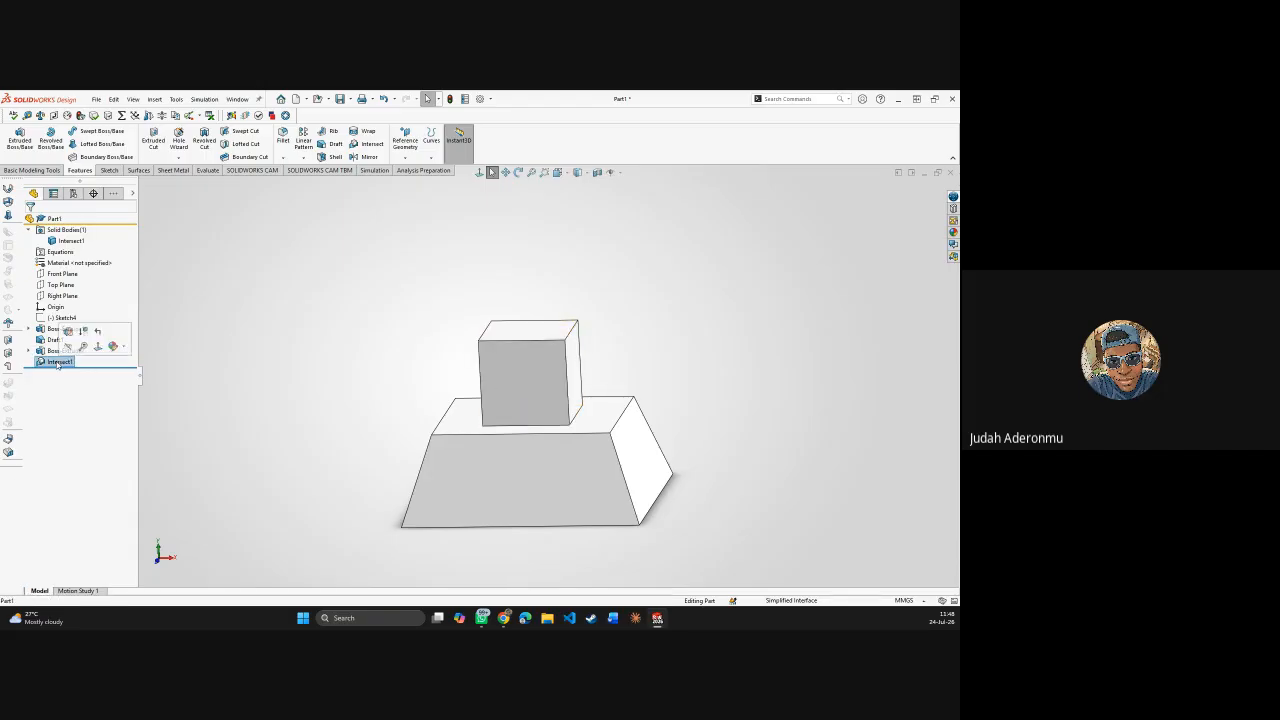
key("Return")
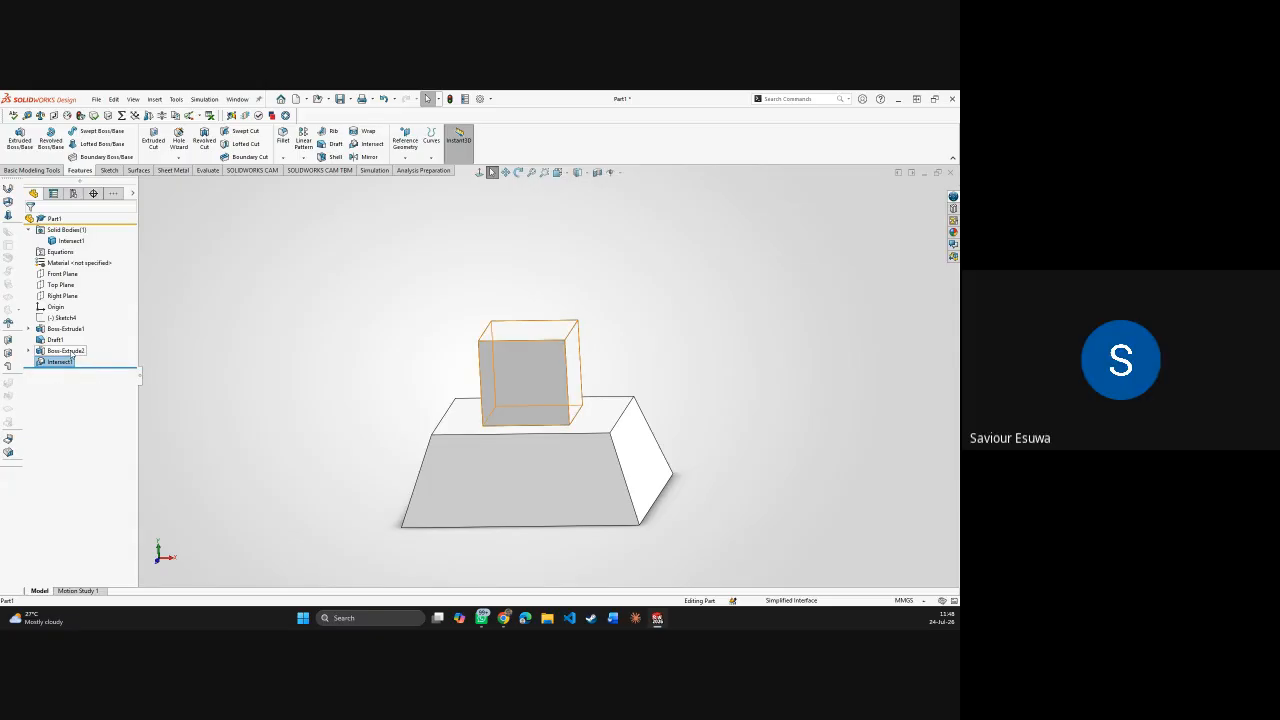
- Delete the upper boss extrusion and the base extrusion together with their dependent features and sketch
left_click(72, 353)
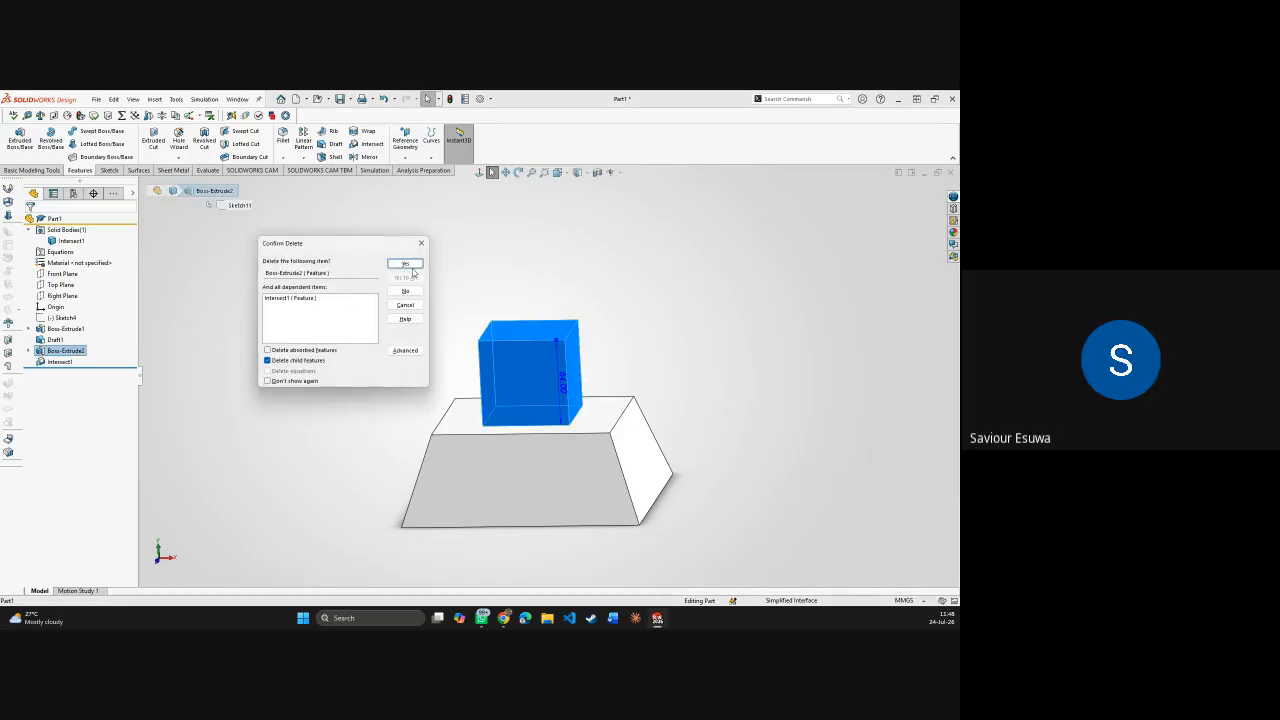
left_click(405, 266)
left_click(65, 328)
key("Delete")
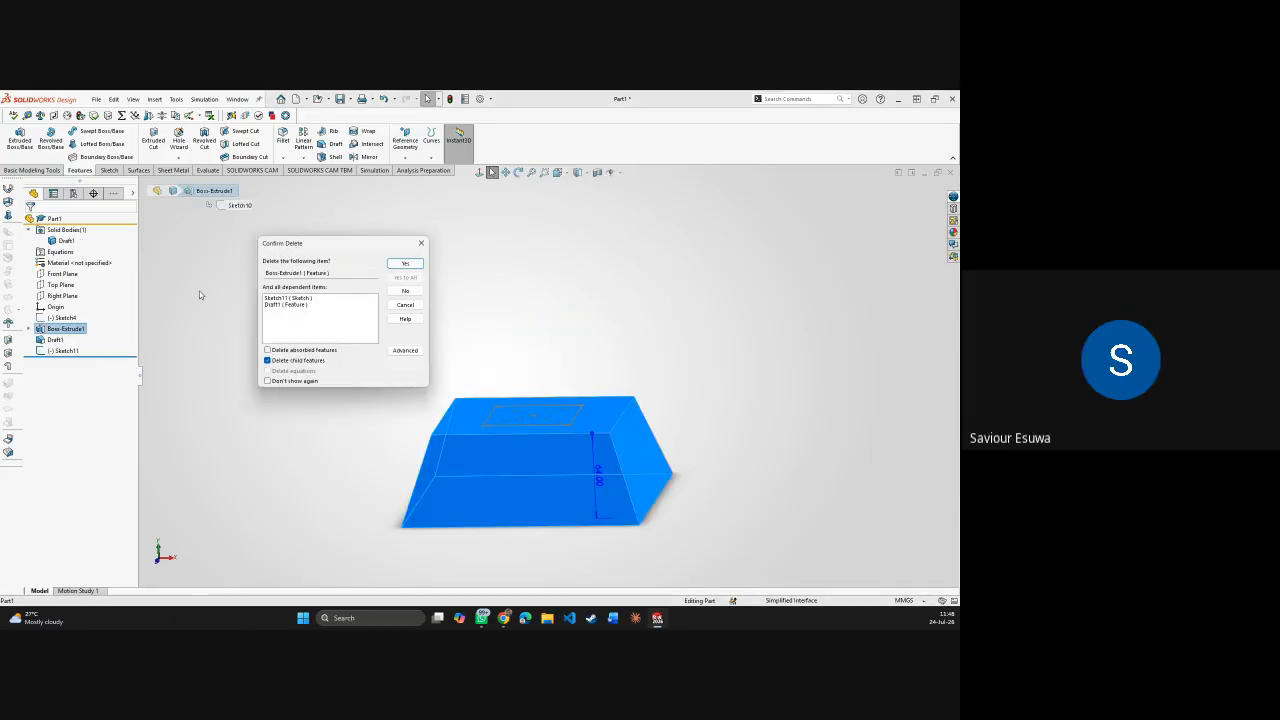
left_click(404, 262)
- Delete the two leftover sketches to empty the part
left_click(66, 306)
key("Delete")
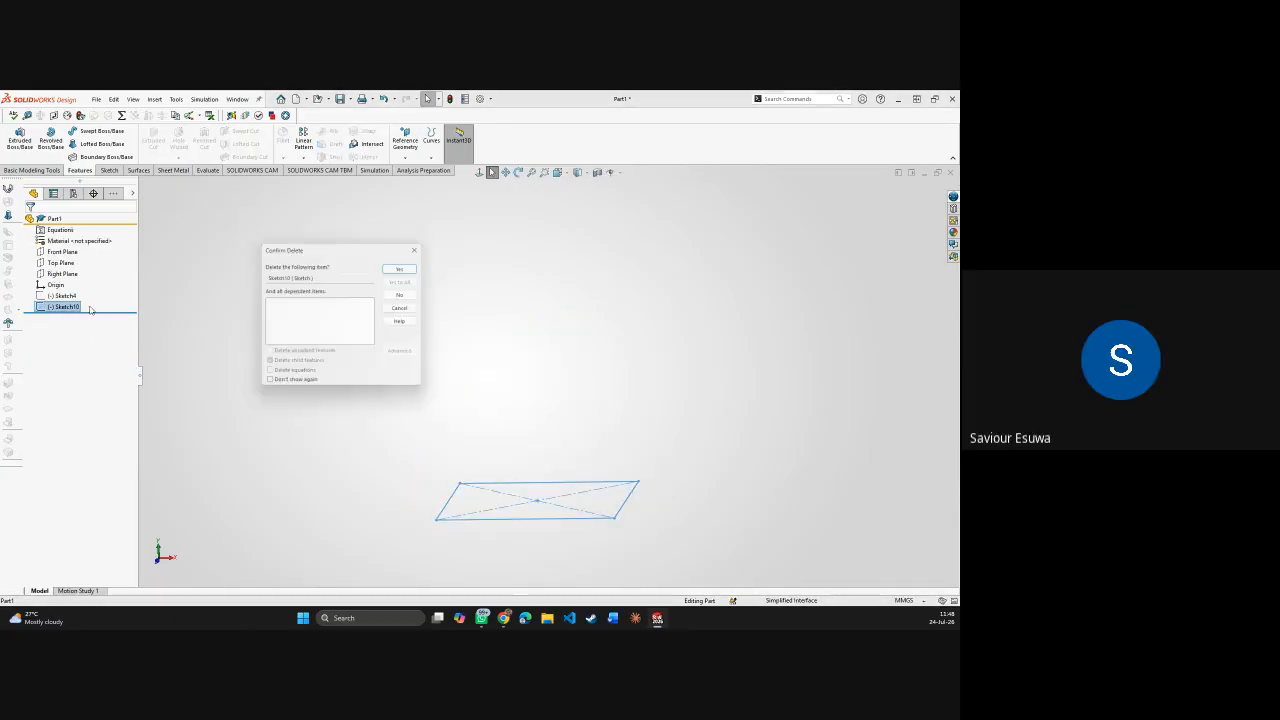
left_click(392, 264)
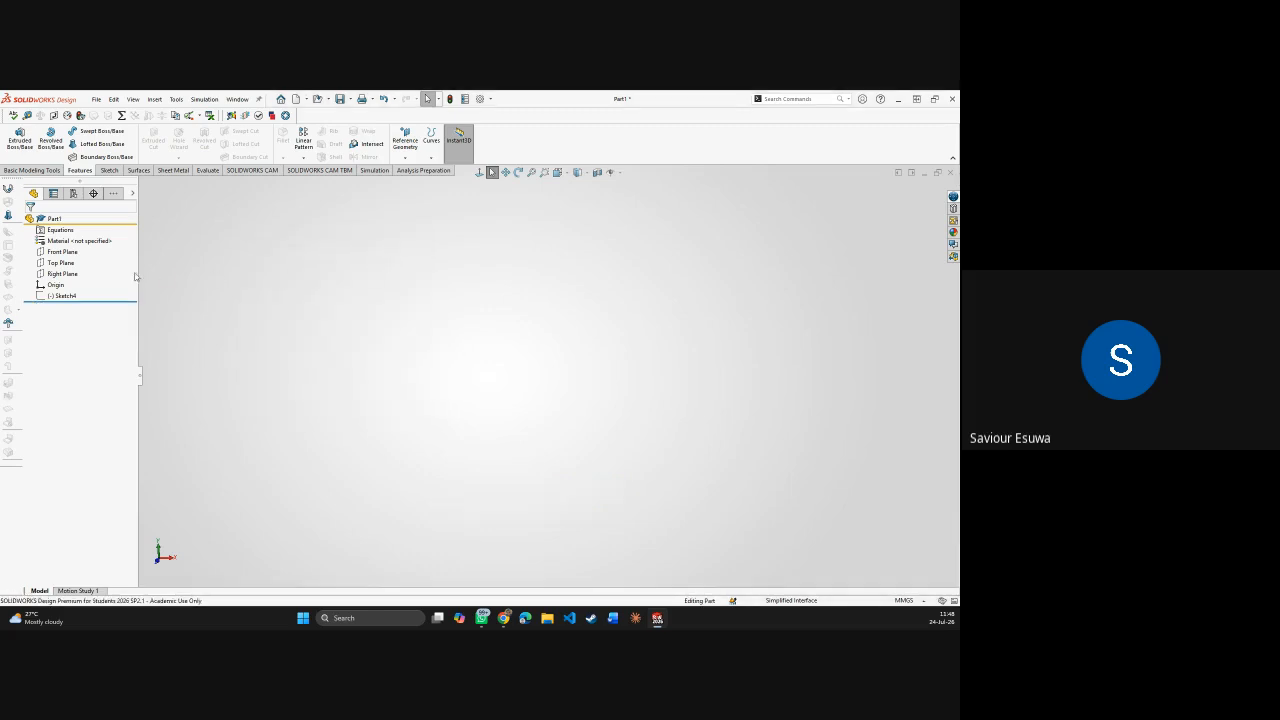
left_click(65, 295)
key("Delete")
left_click(405, 263)
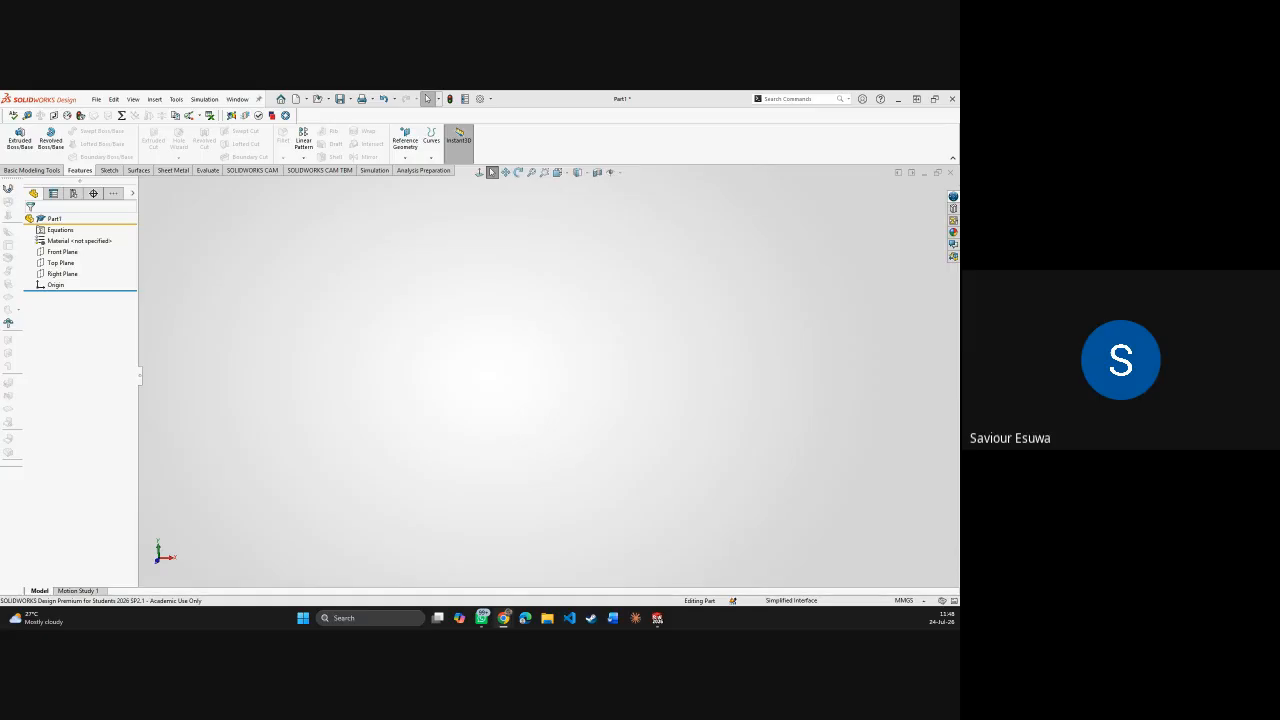
- Start a sketch on the Front Plane and draw a three-point arc of about 106 mm radius rising from the origin
left_click(106, 174)
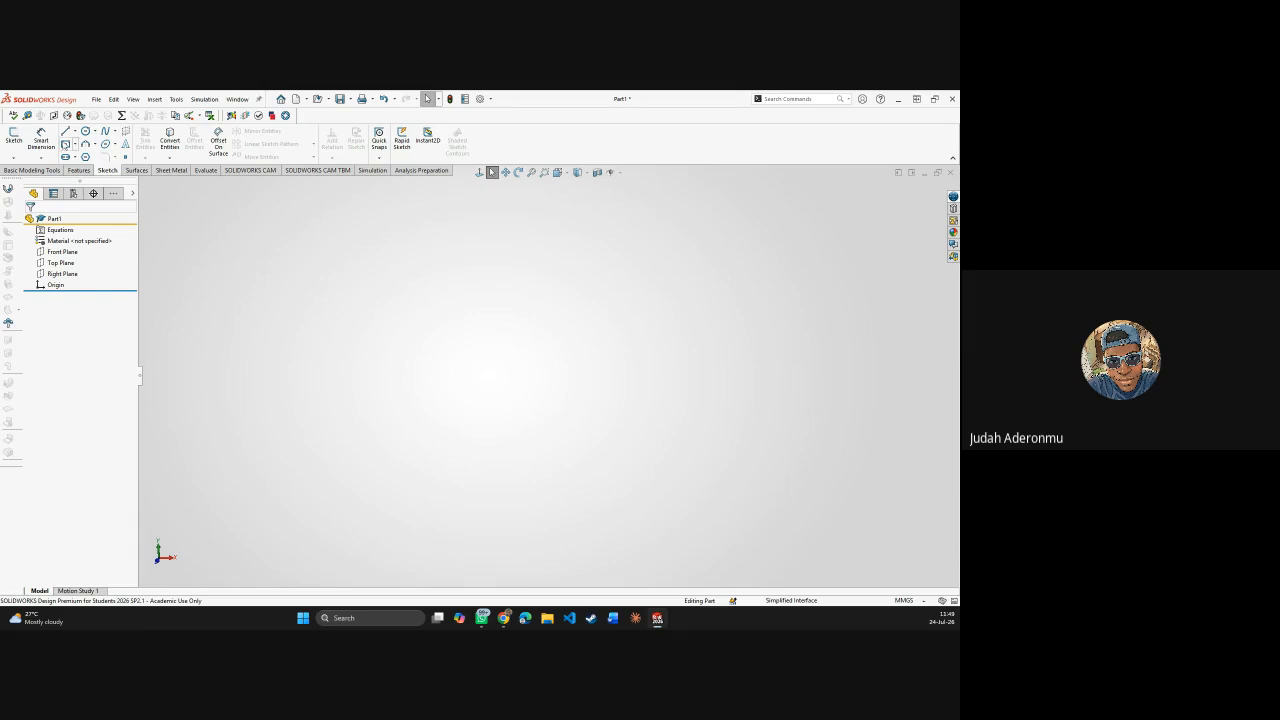
left_click(13, 137)
left_click(440, 434)
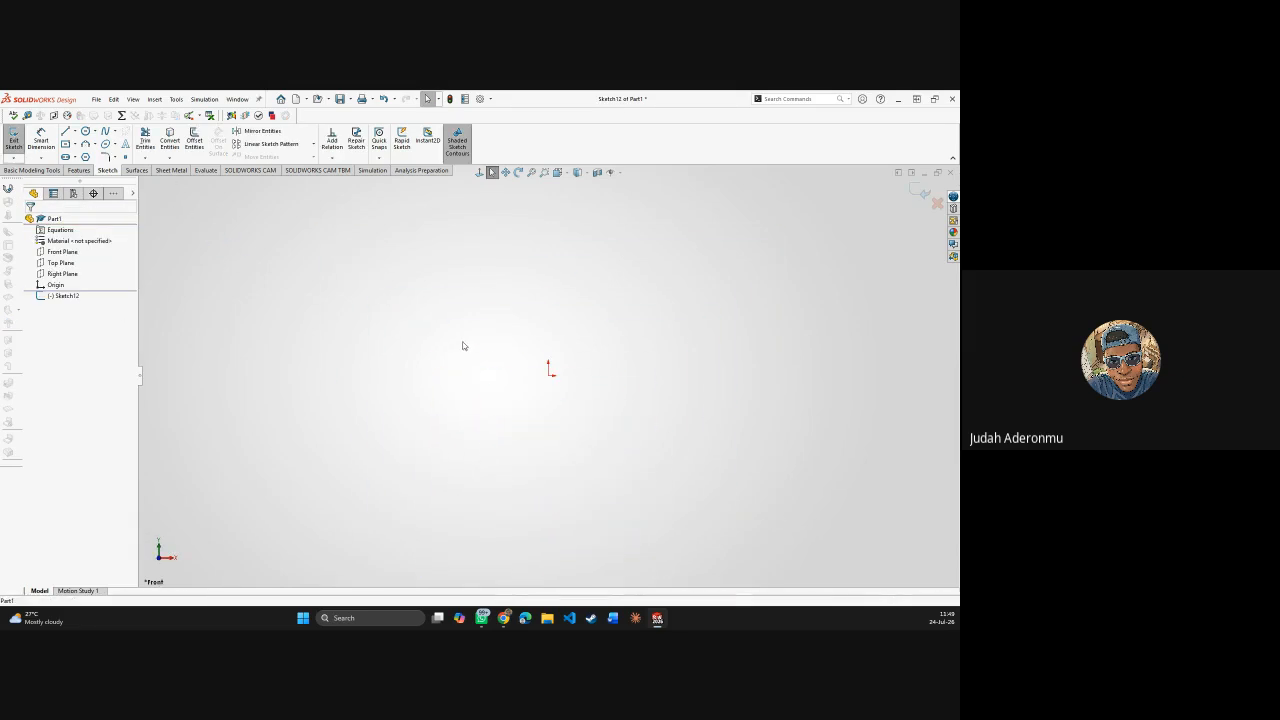
left_click(95, 144)
left_click(112, 181)
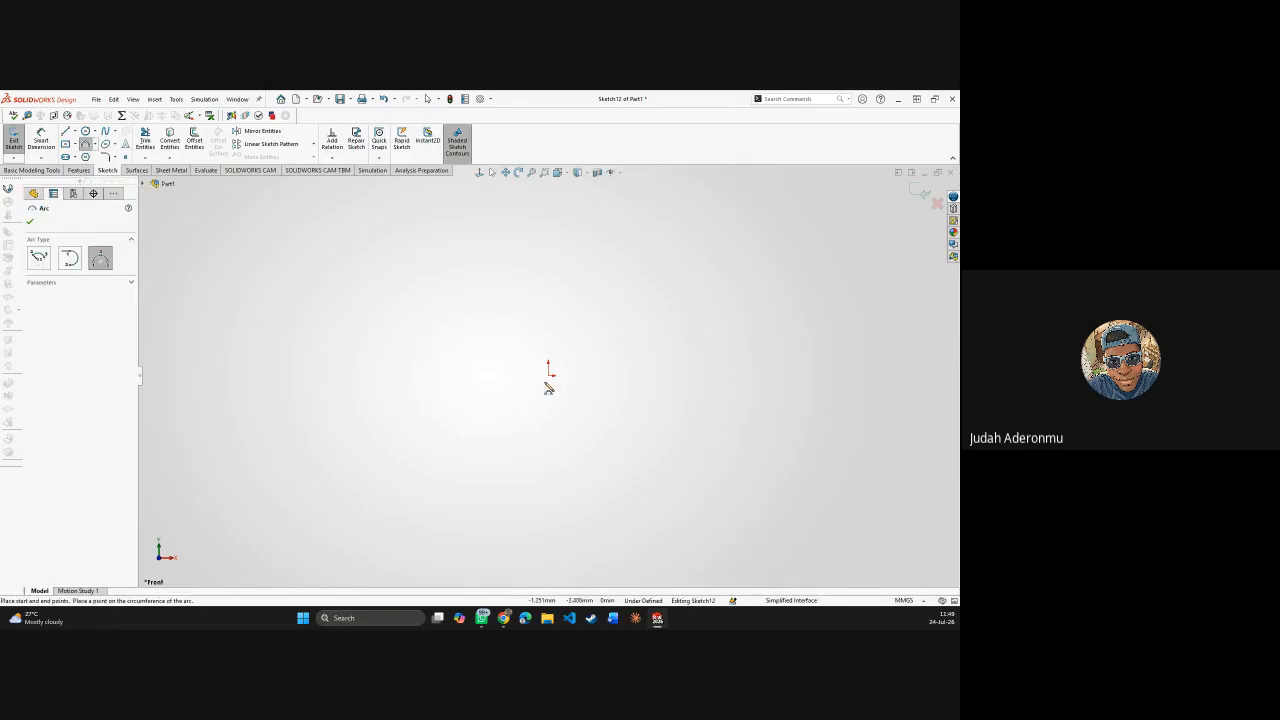
left_click(549, 370)
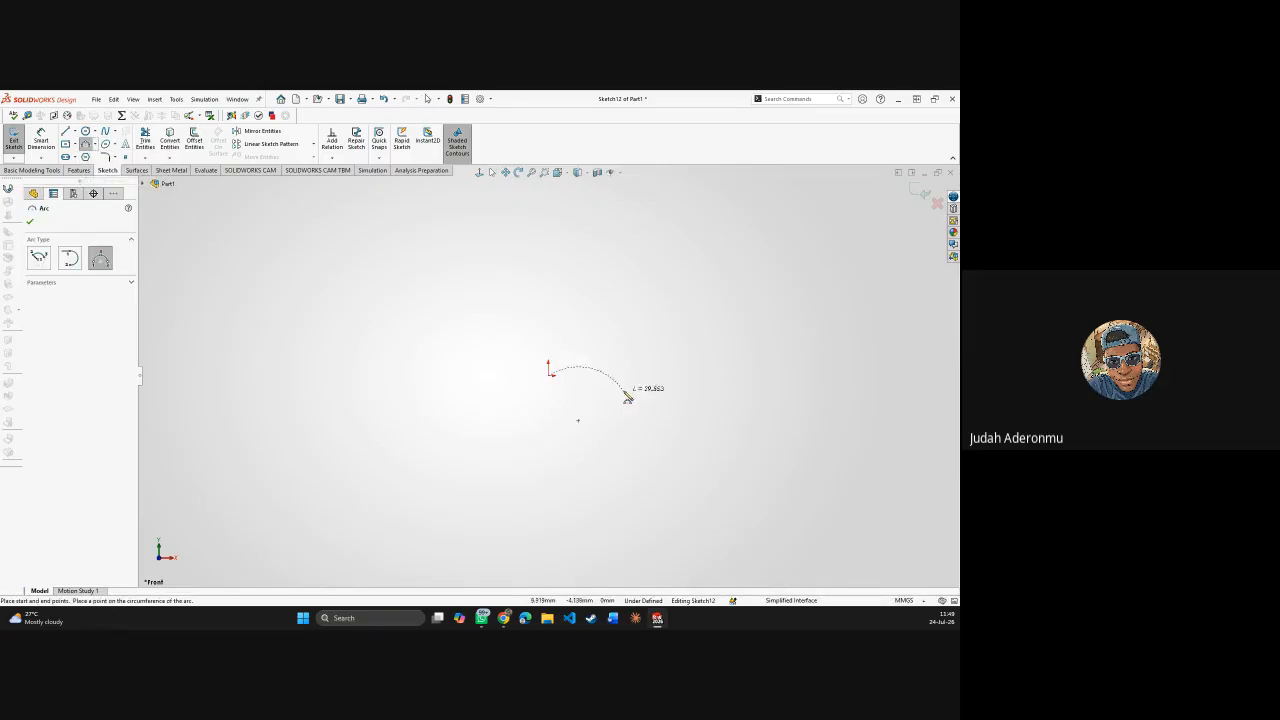
left_click(677, 252)
scroll(680, 275, "down", 5)
scroll(620, 280, "up", 3)
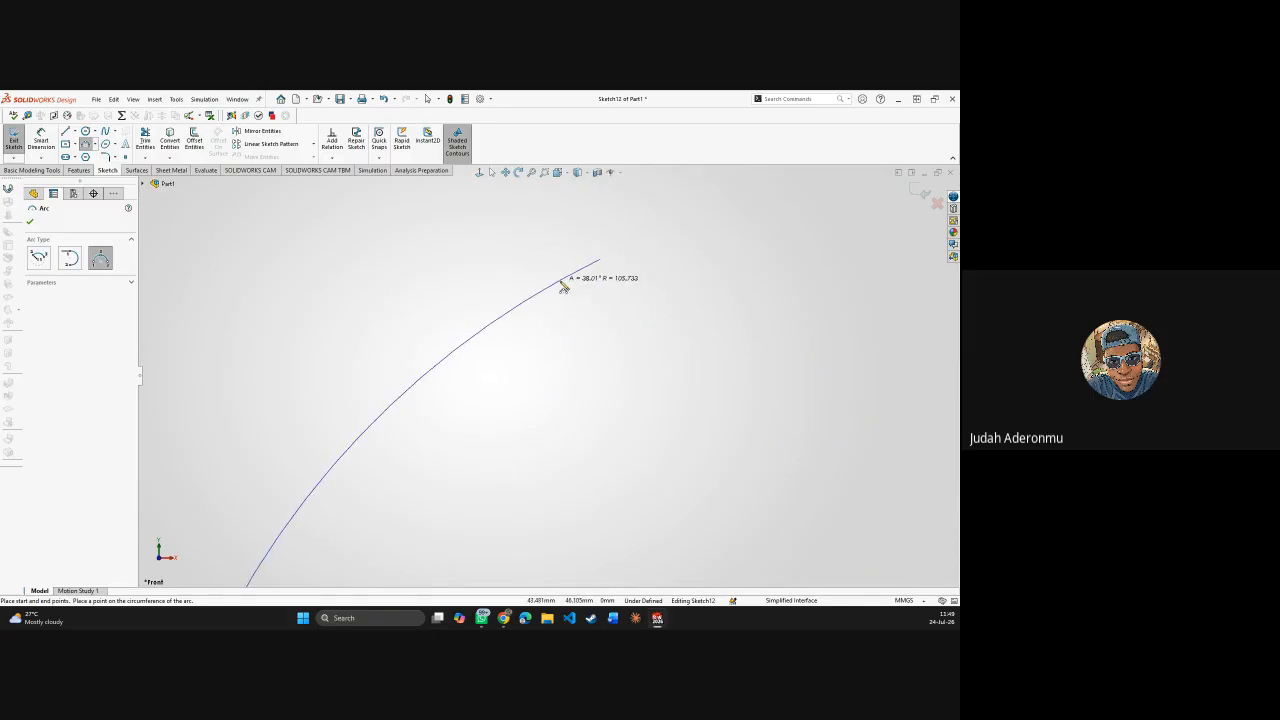
left_click(580, 283)
scroll(595, 310, "up", 2)
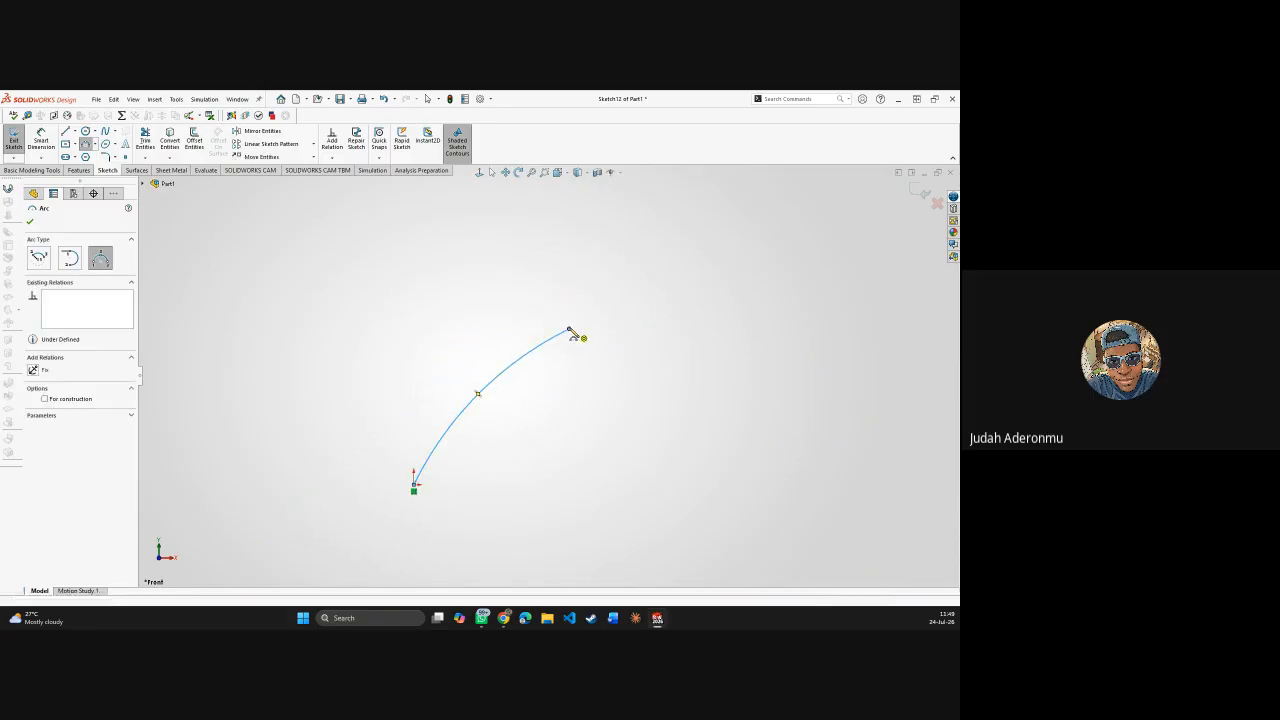
- Stretch the arc by moving its free end to about 59 mm across and 81 mm above the origin
left_click(569, 329)
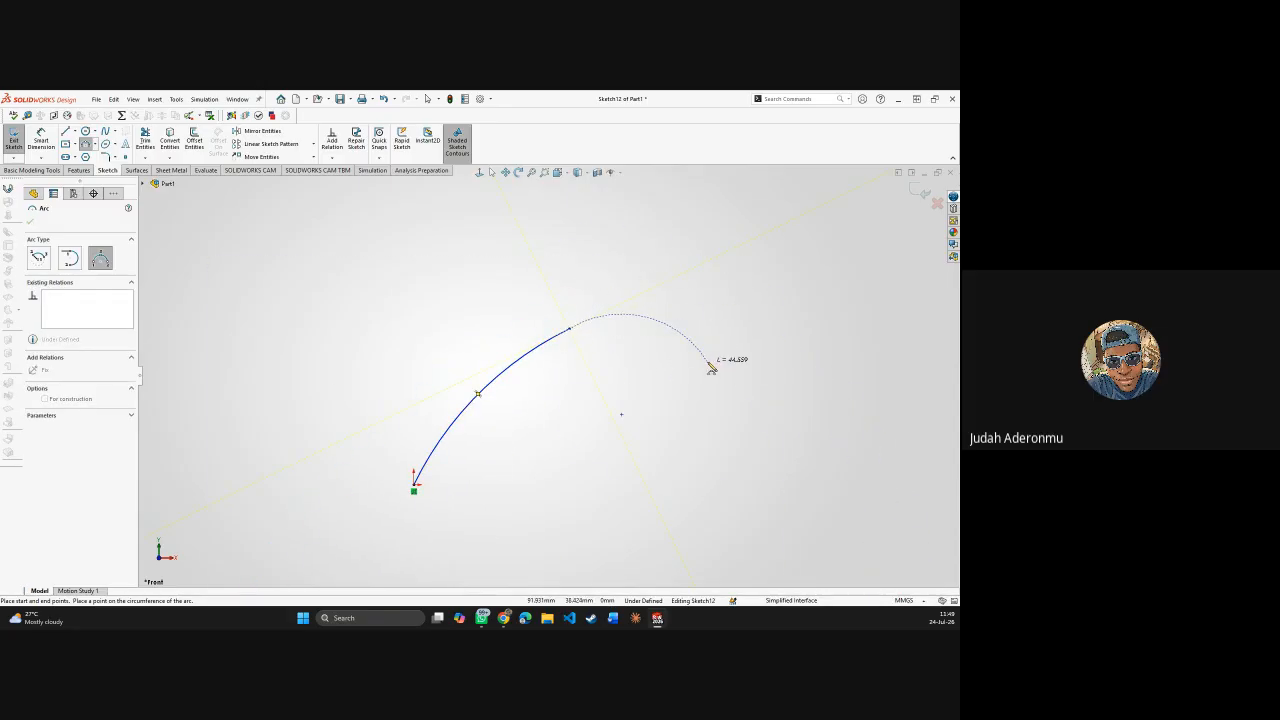
key("Escape")
left_click_drag(570, 330, 604, 228)
left_click(606, 278)
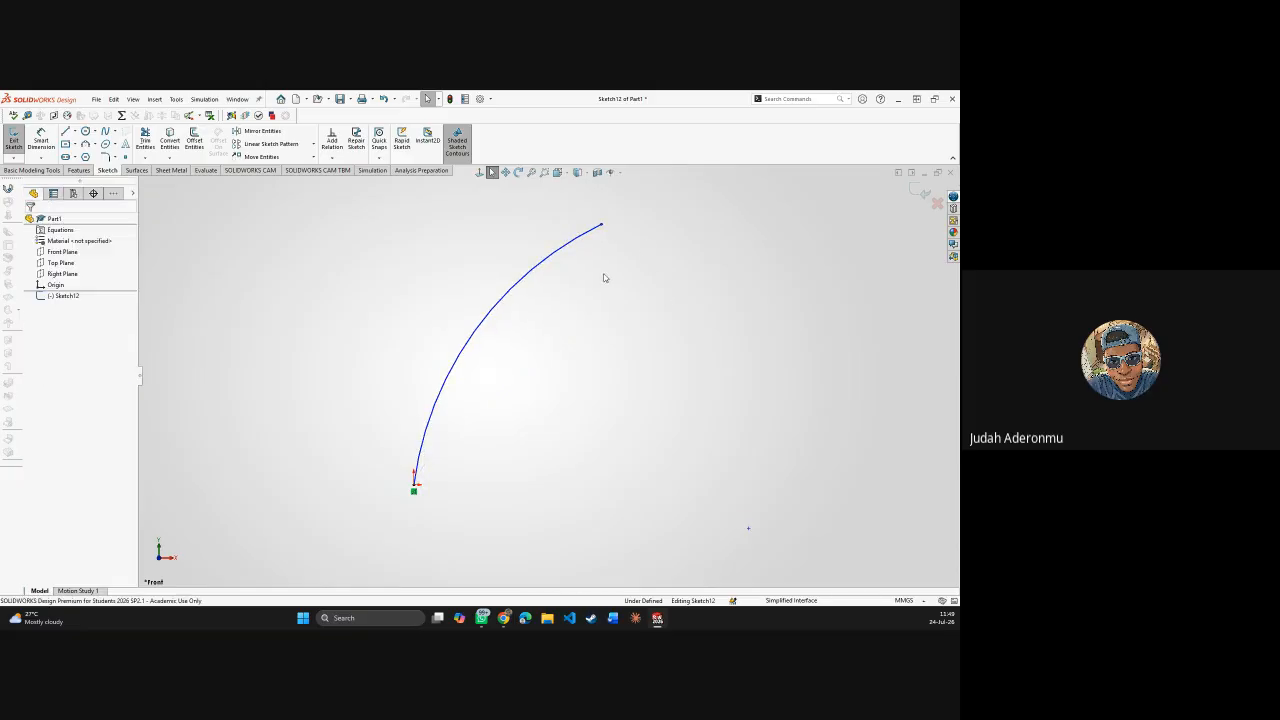
middle_click_drag(654, 214, 631, 240)
key("Escape")
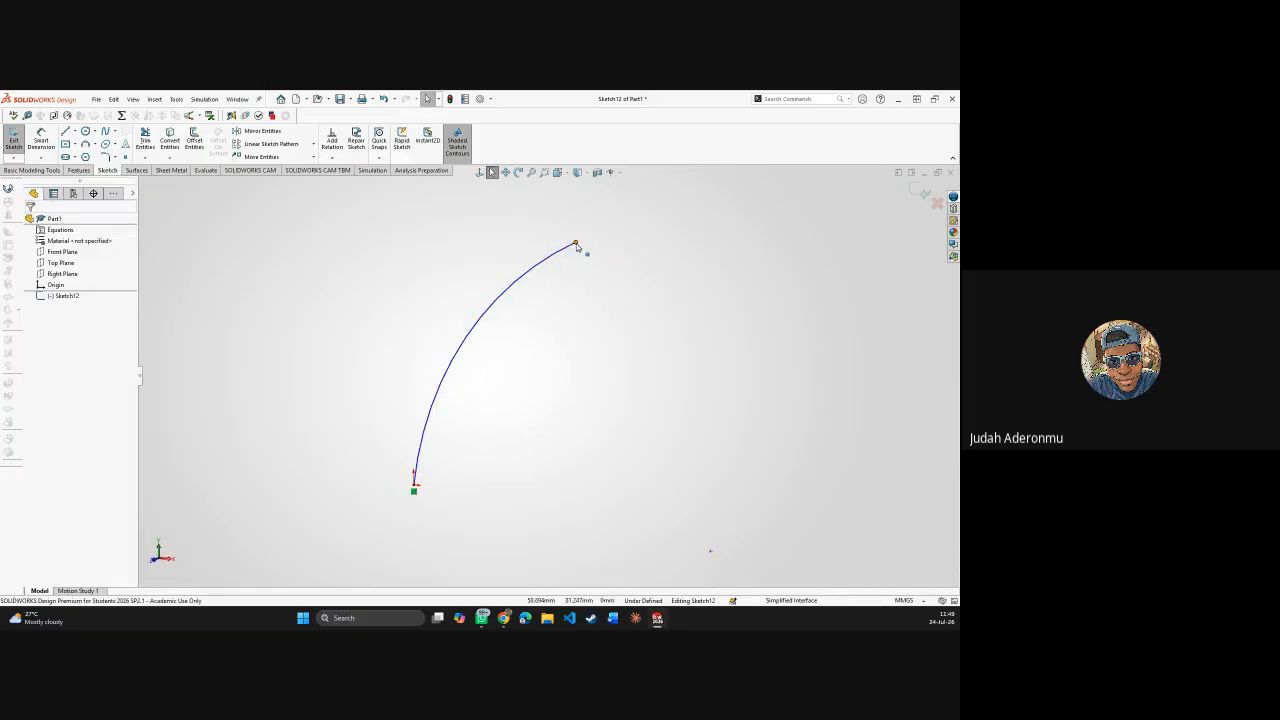
key("z")
key("z")
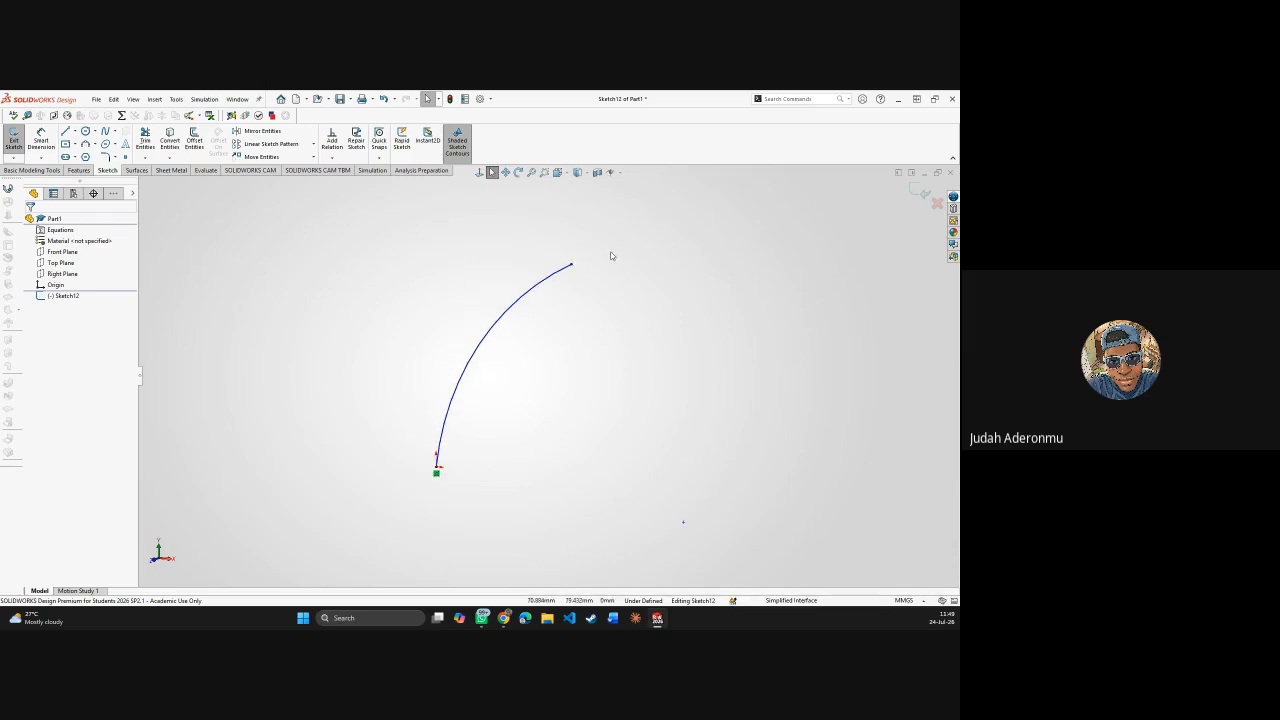
- Finish the arc sketch and exit it
middle_click_drag(625, 254, 650, 218)
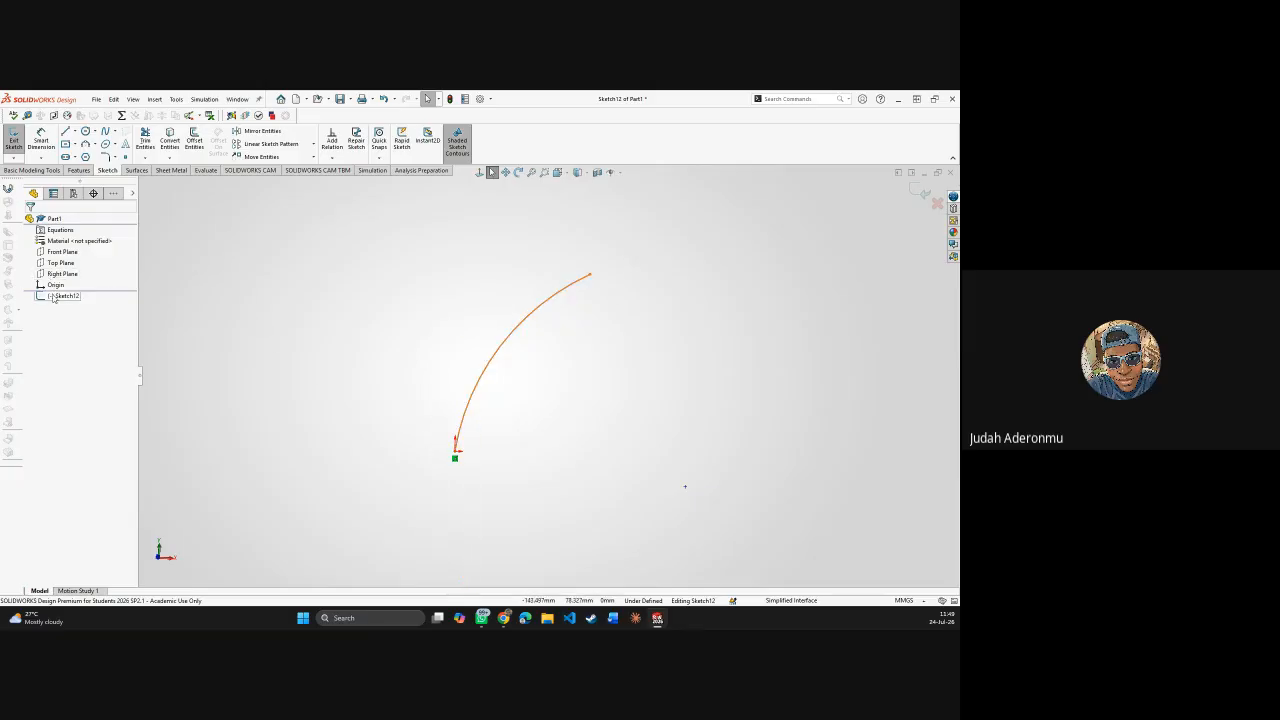
left_click(60, 262)
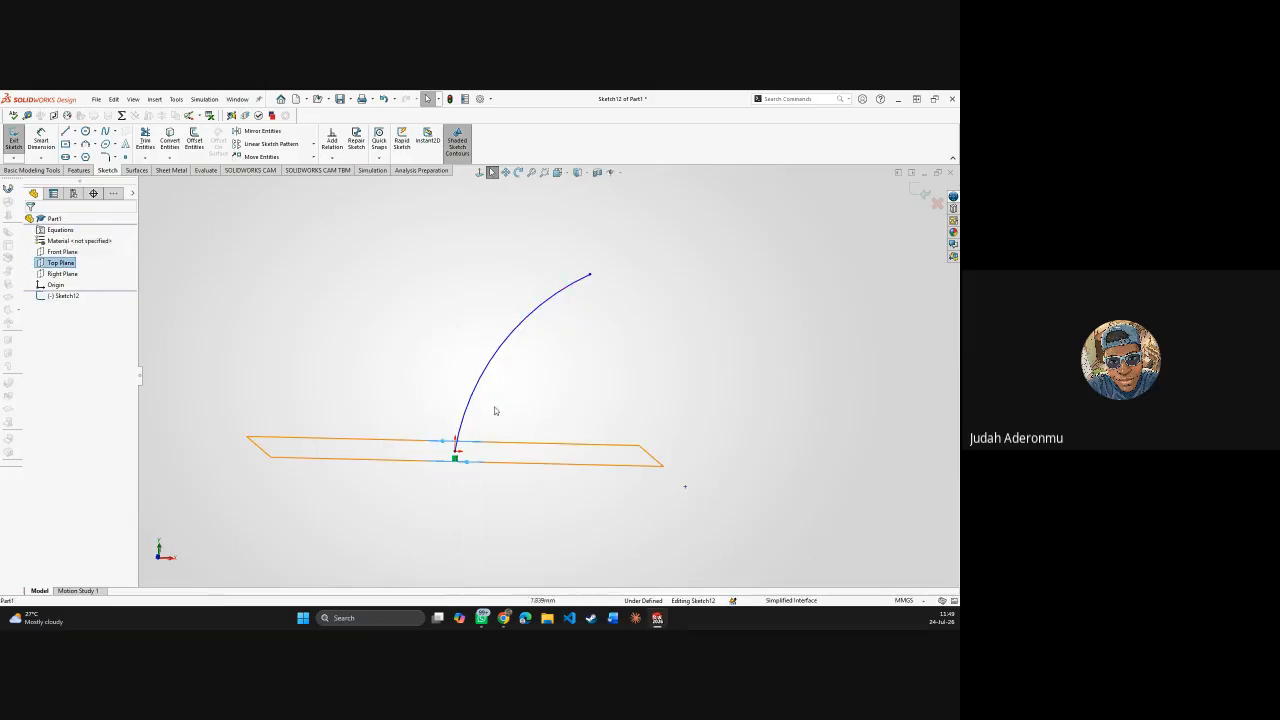
left_click(79, 170)
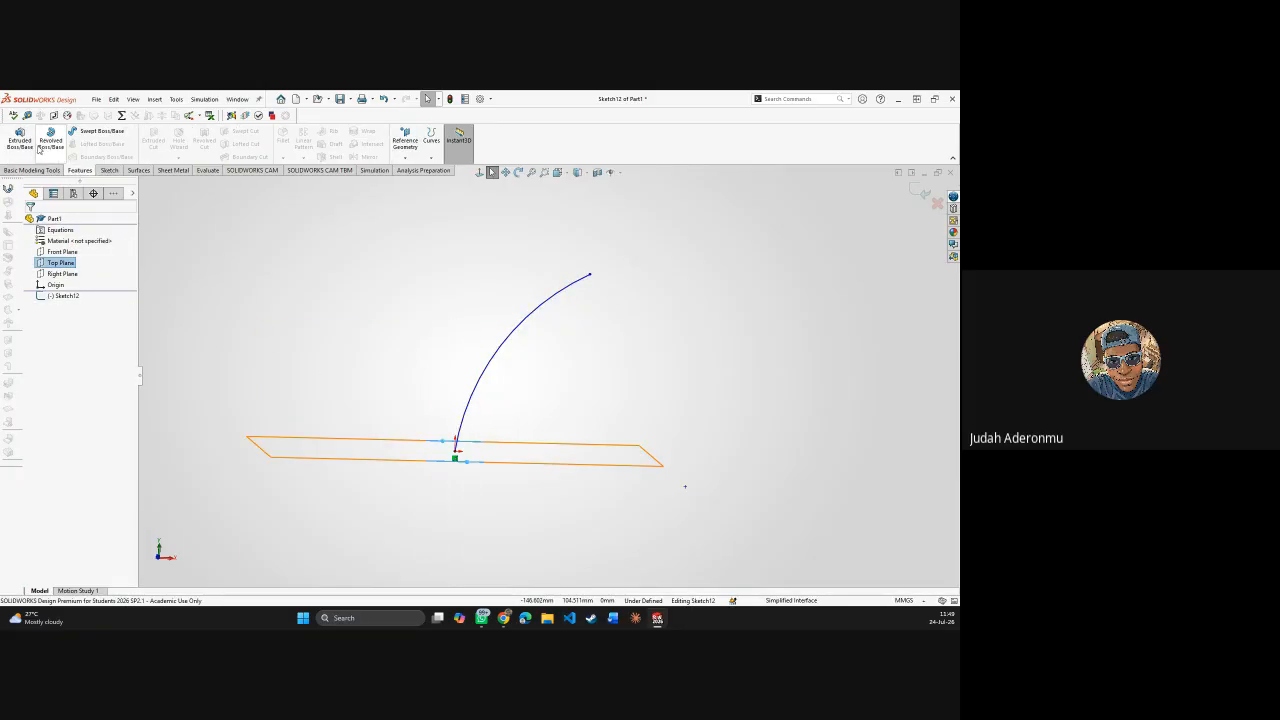
left_click(105, 172)
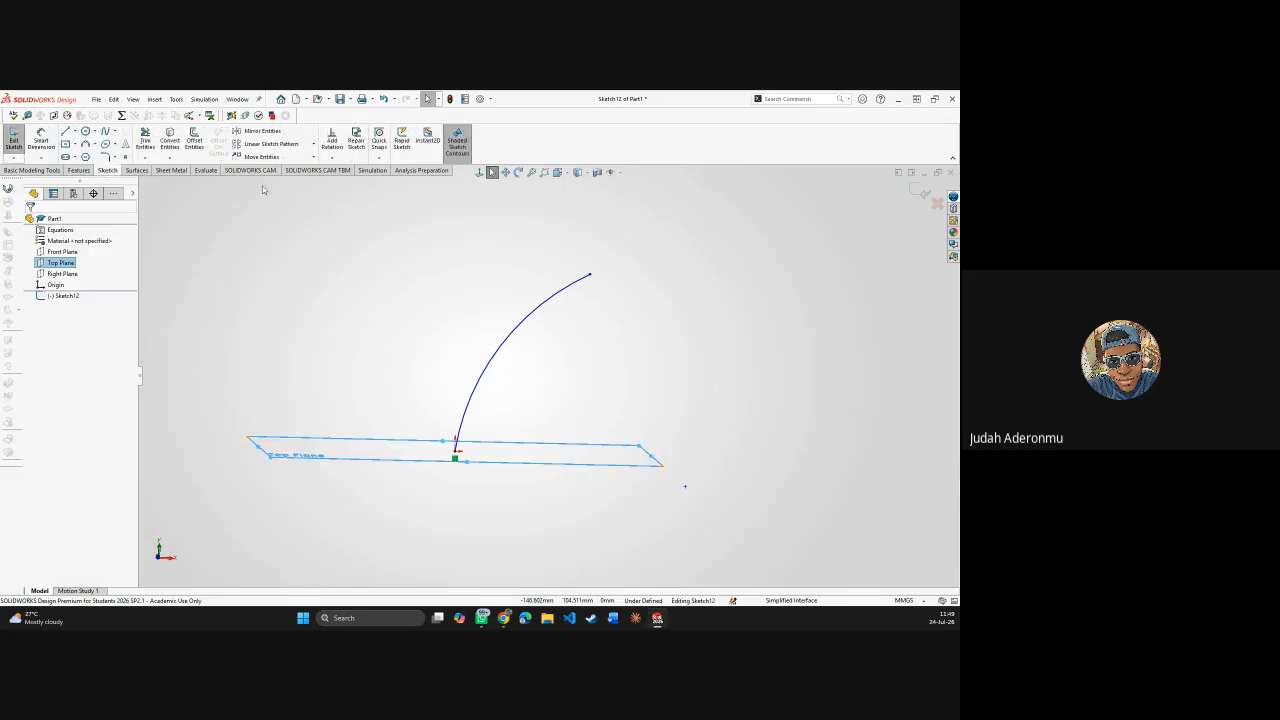
left_click(922, 193)
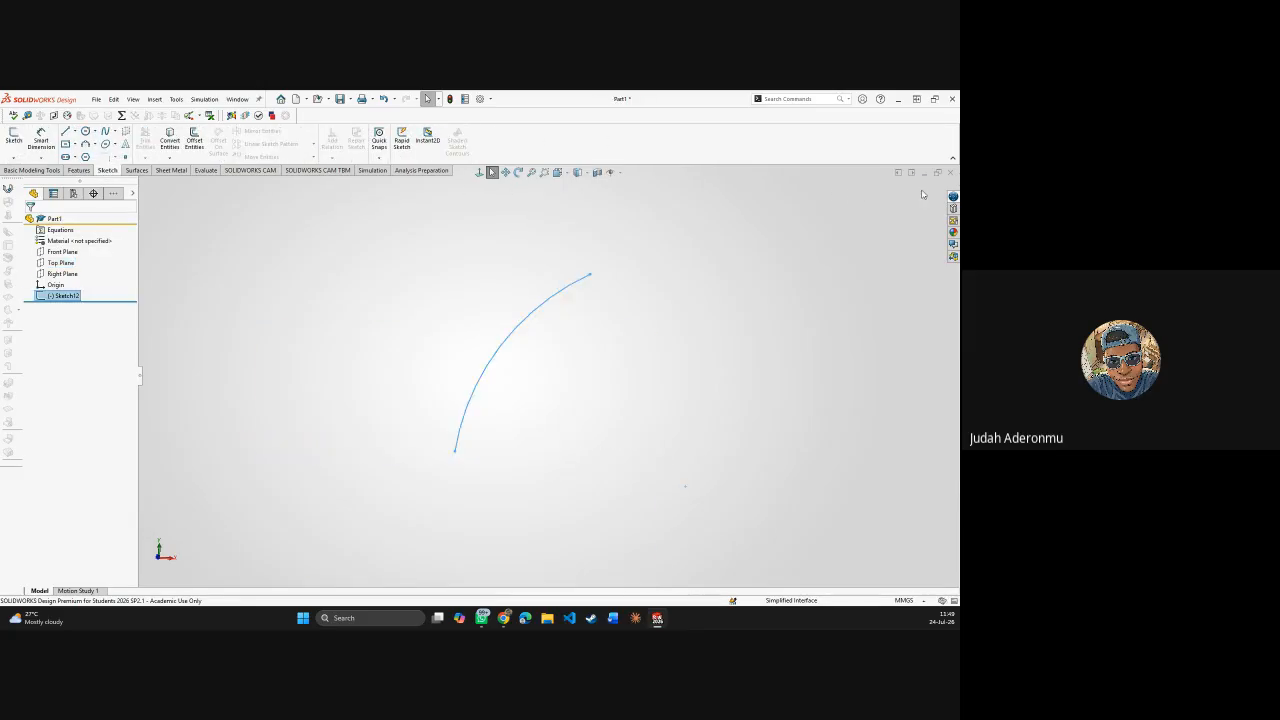
left_click(14, 140)
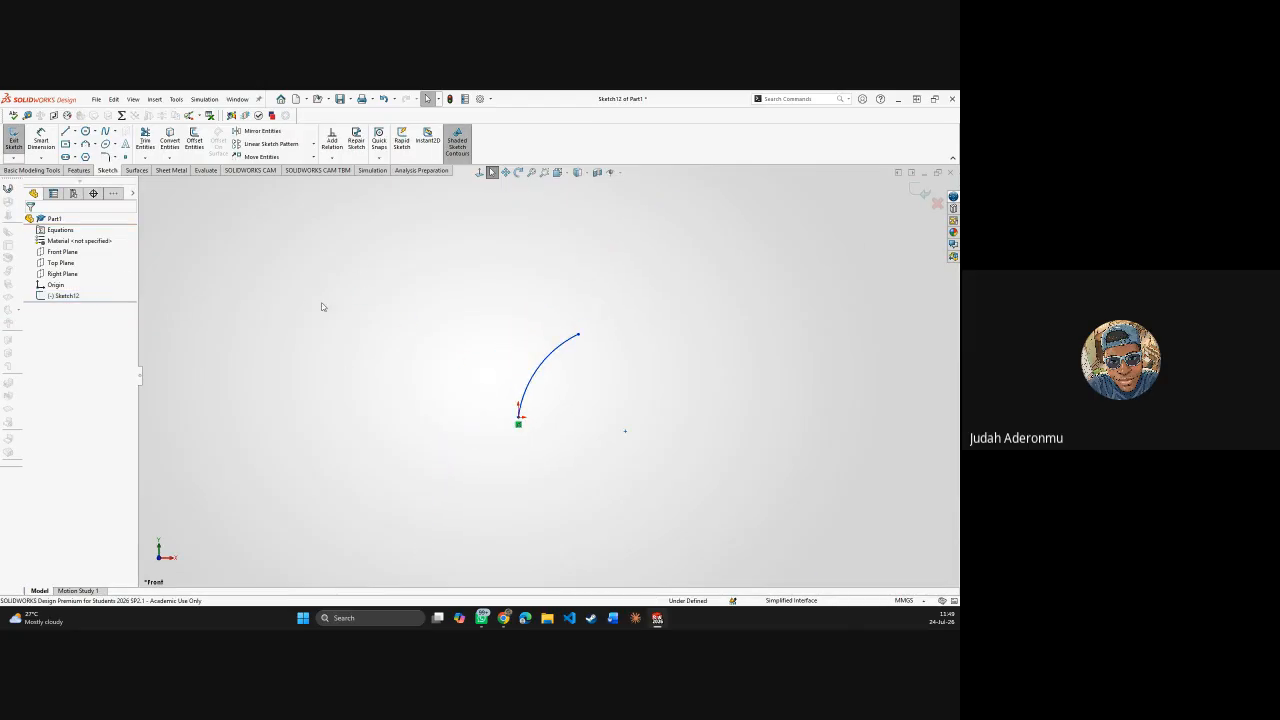
left_click(60, 263)
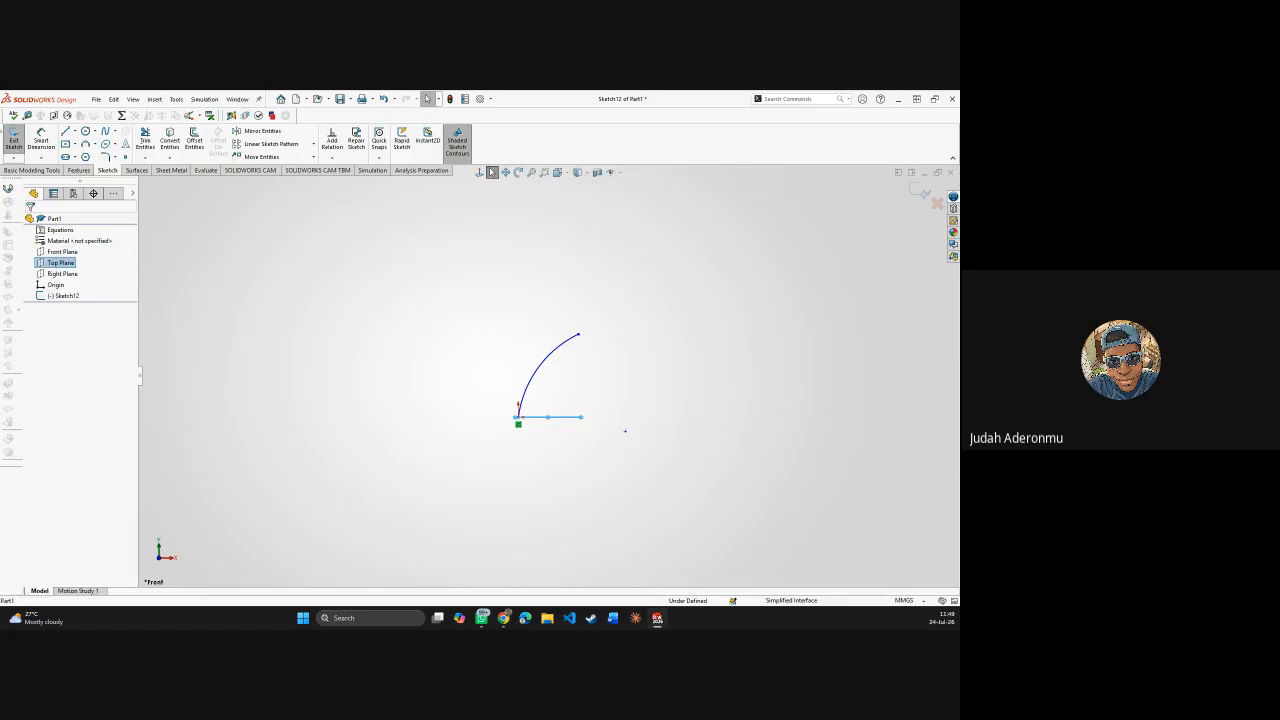
middle_click_drag(552, 374, 574, 446)
scroll(549, 397, "down", 6)
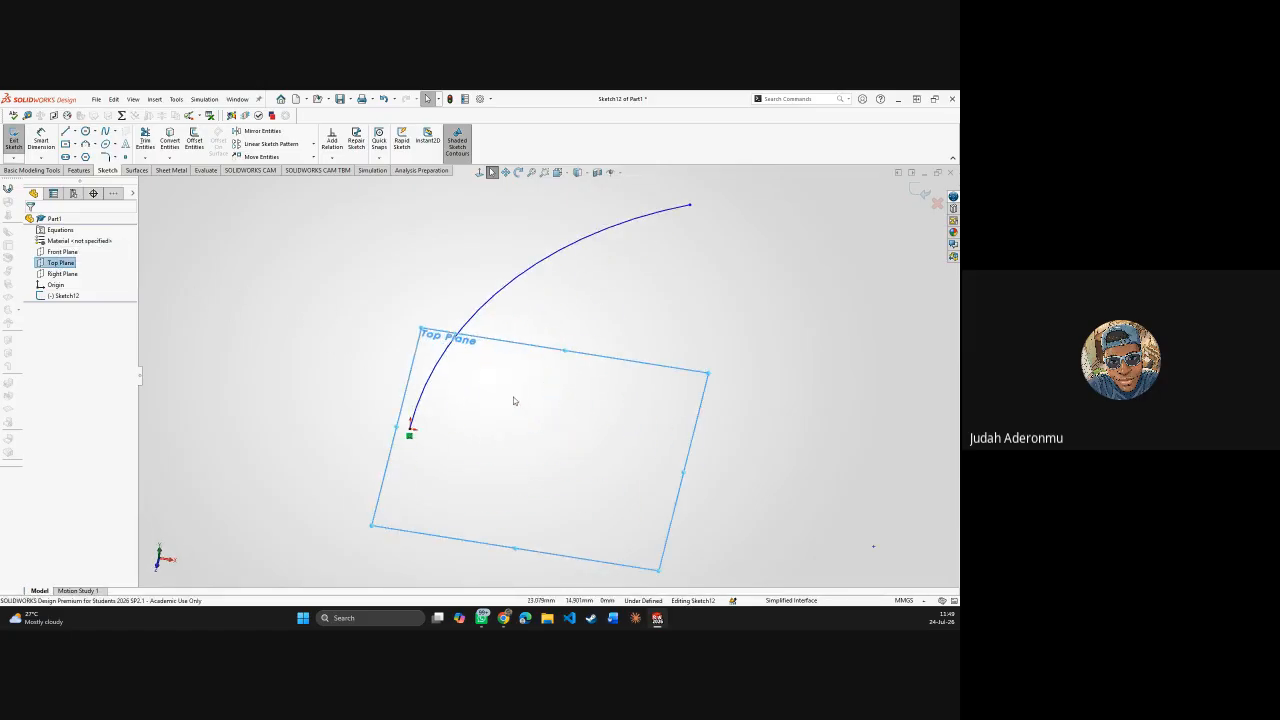
left_click(433, 404)
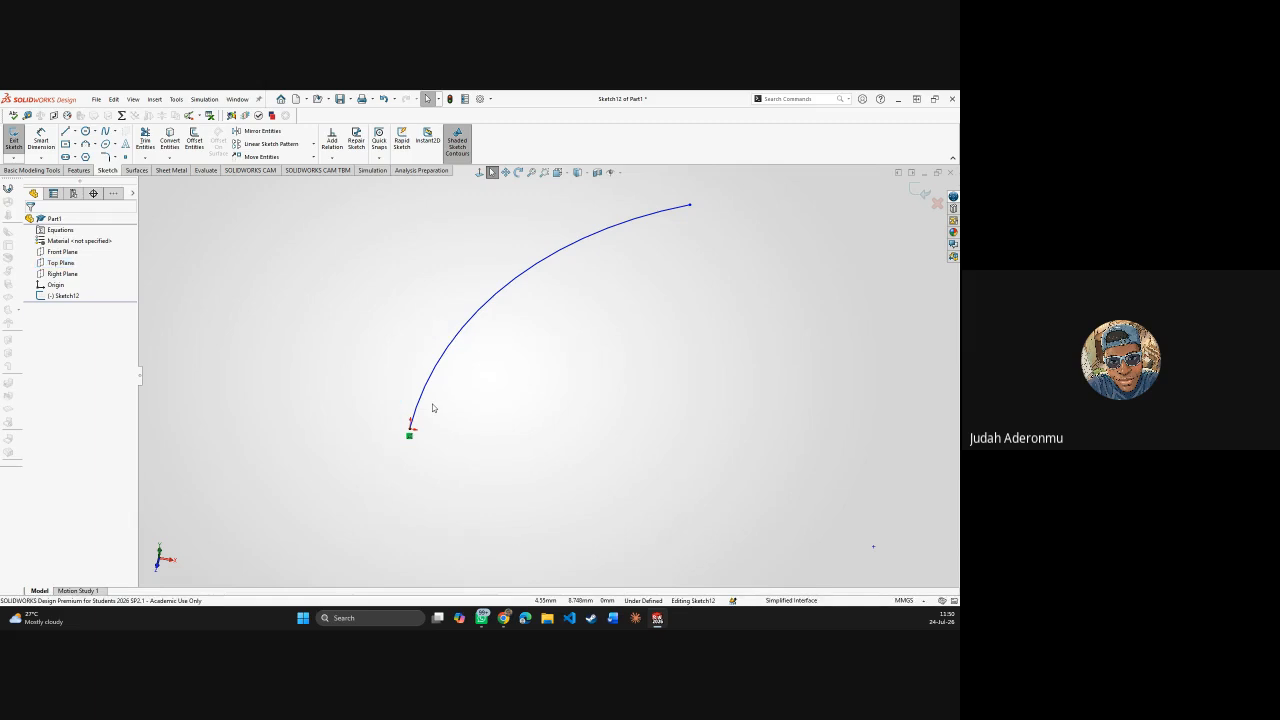
left_click(923, 192)
scroll(486, 252, "up", 4)
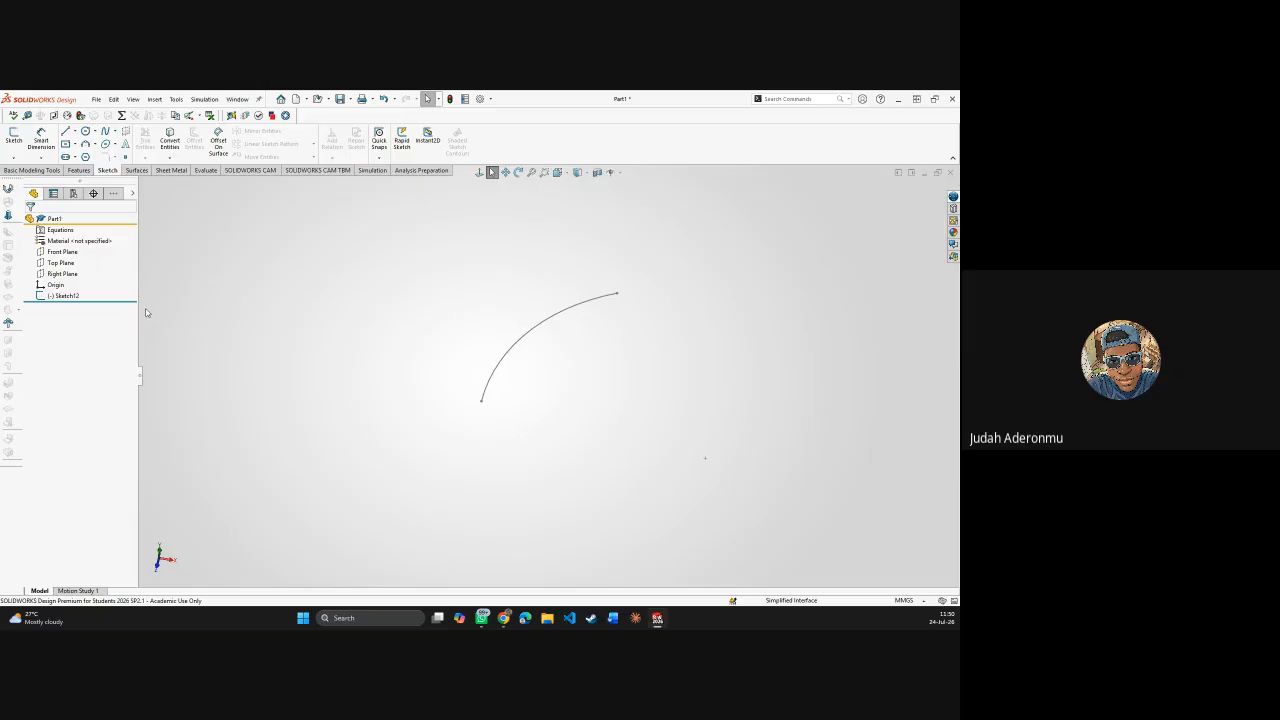
- Sketch a small circle on the Top Plane centred on the origin at the arc's lower end, and exit the sketch
left_click(62, 262)
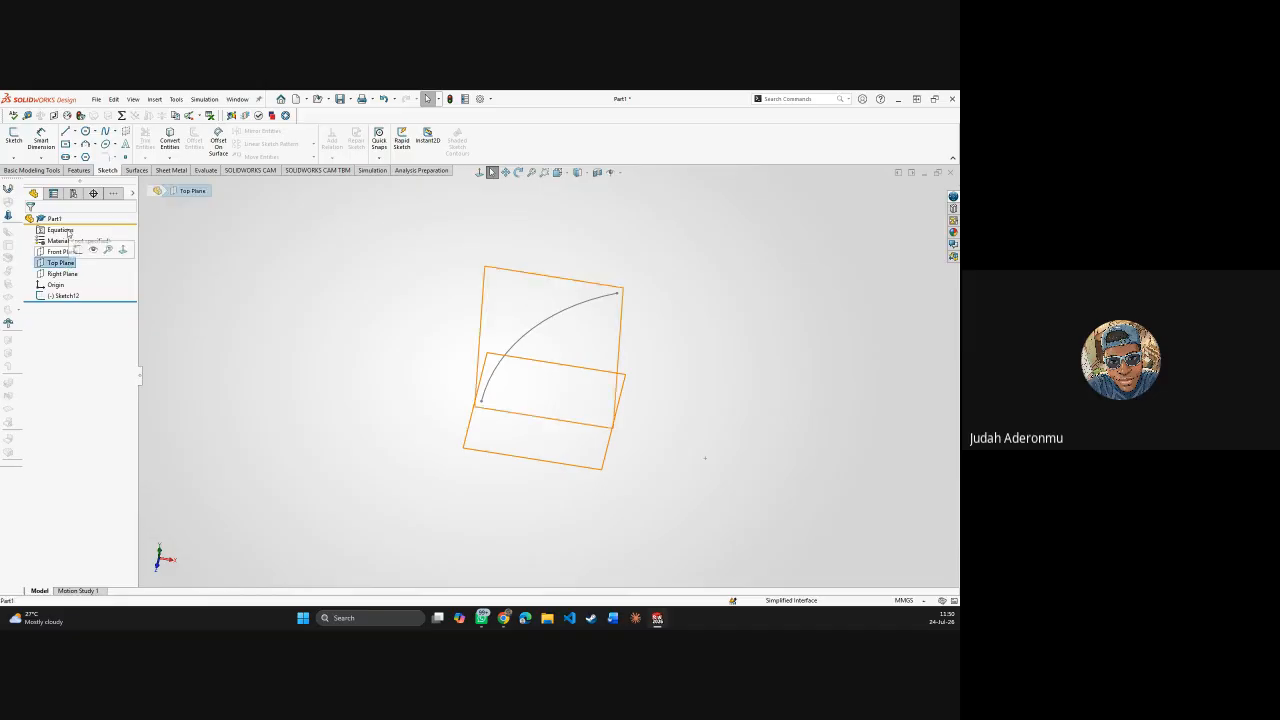
left_click(18, 142)
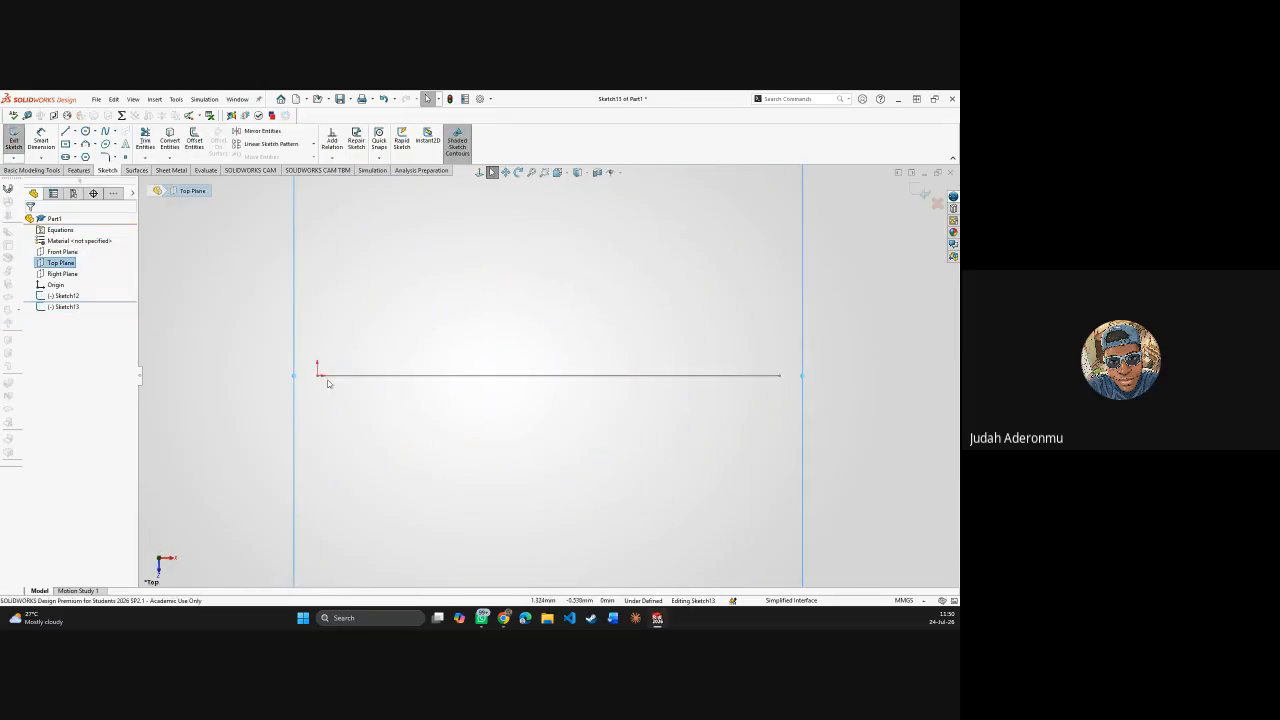
scroll(334, 380, "up", 1)
key("c")
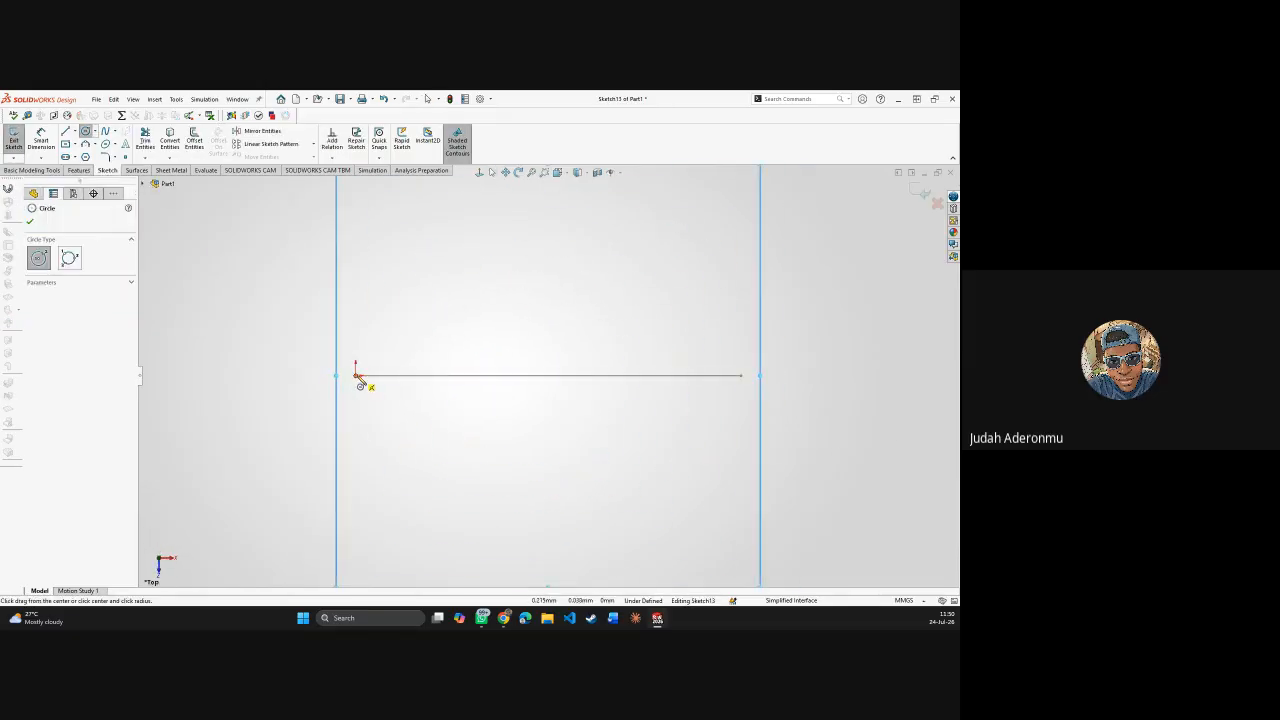
left_click_drag(357, 376, 372, 399)
key("Escape")
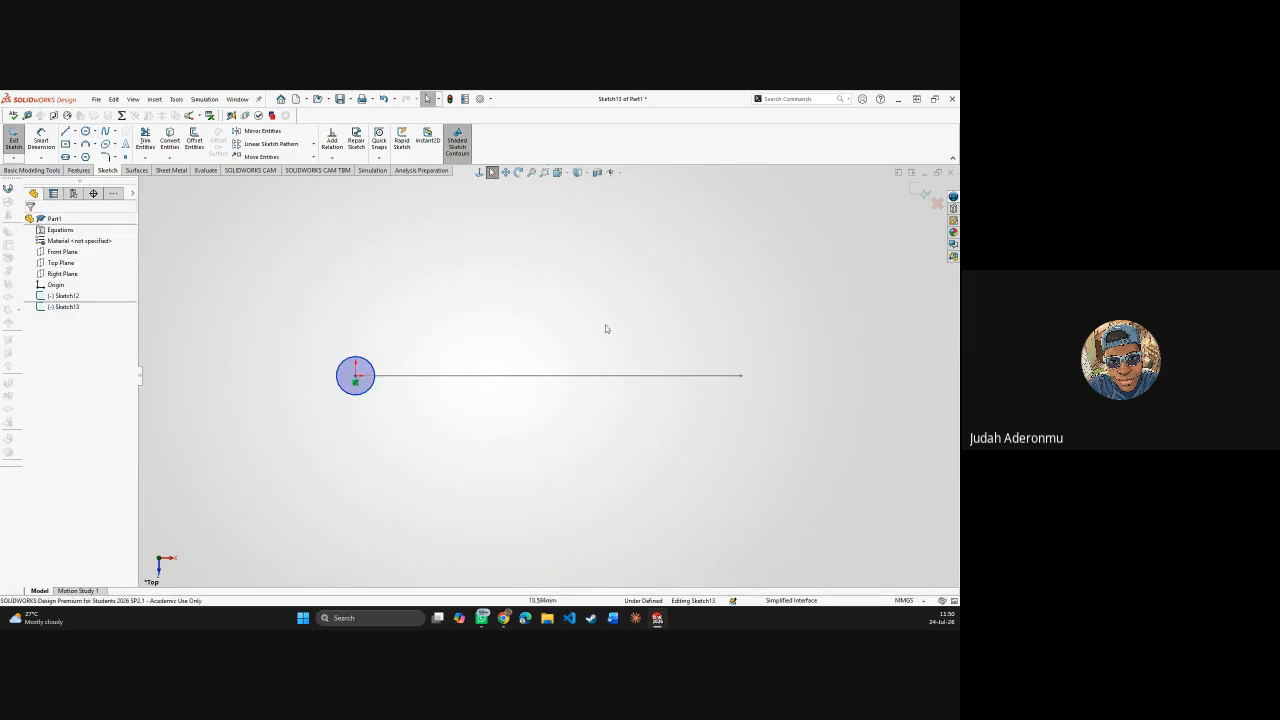
left_click(921, 195)
mouse_move(687, 328)
middle_mouse_down()
mouse_move(609, 263)
mouse_move(569, 340)
mouse_move(590, 295)
mouse_move(560, 257)
mouse_move(551, 323)
mouse_move(559, 296)
middle_mouse_up()
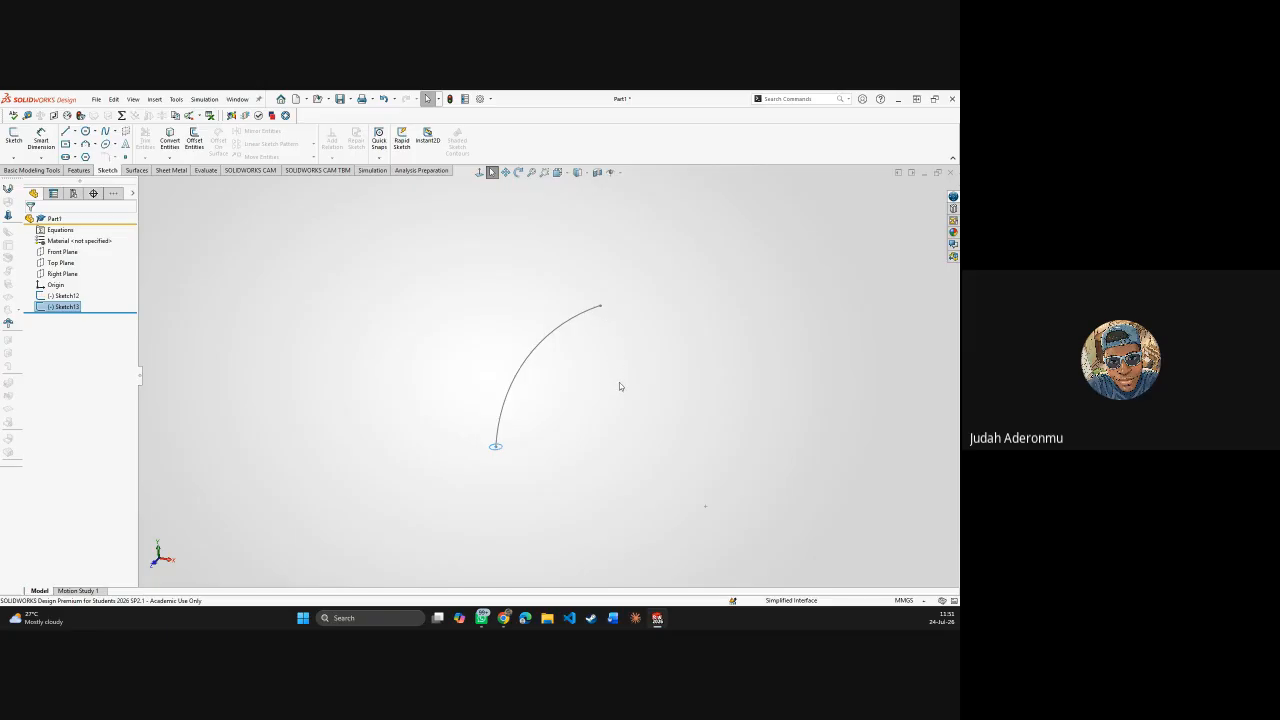
left_click(447, 428)
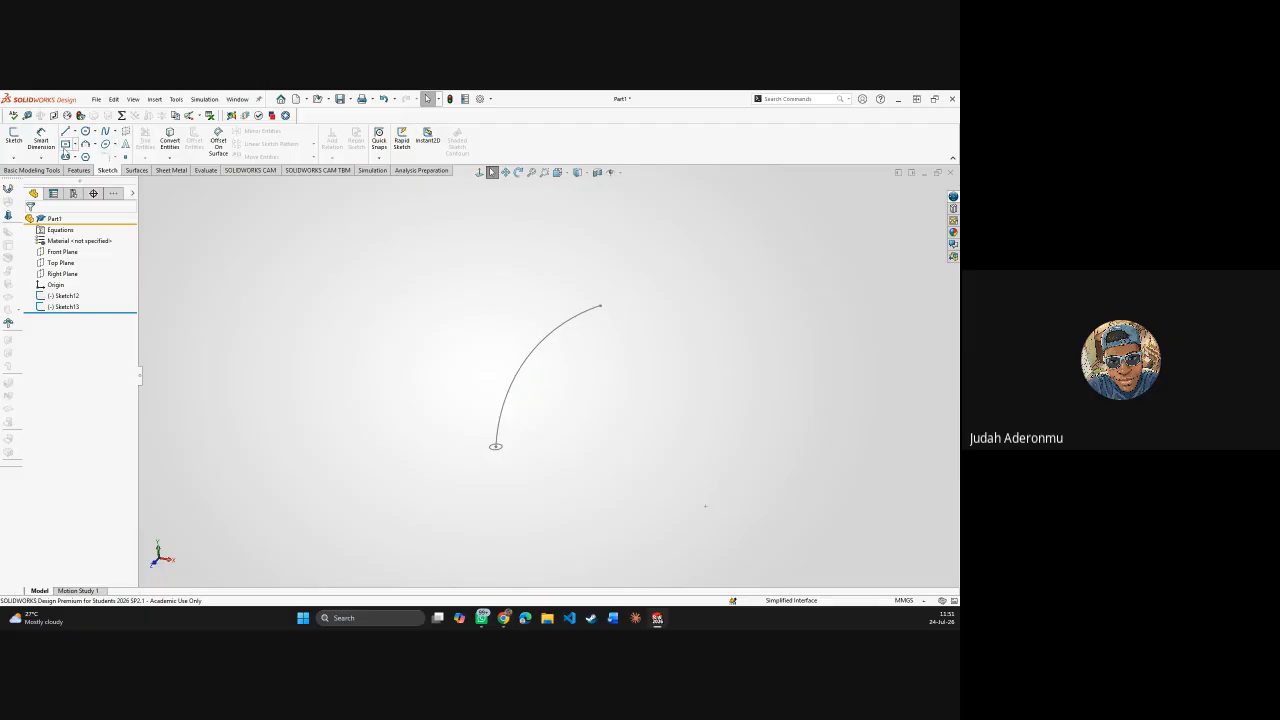
- Create a swept boss using the small circle sketch as the profile and the arc sketch as the path
left_click(79, 170)
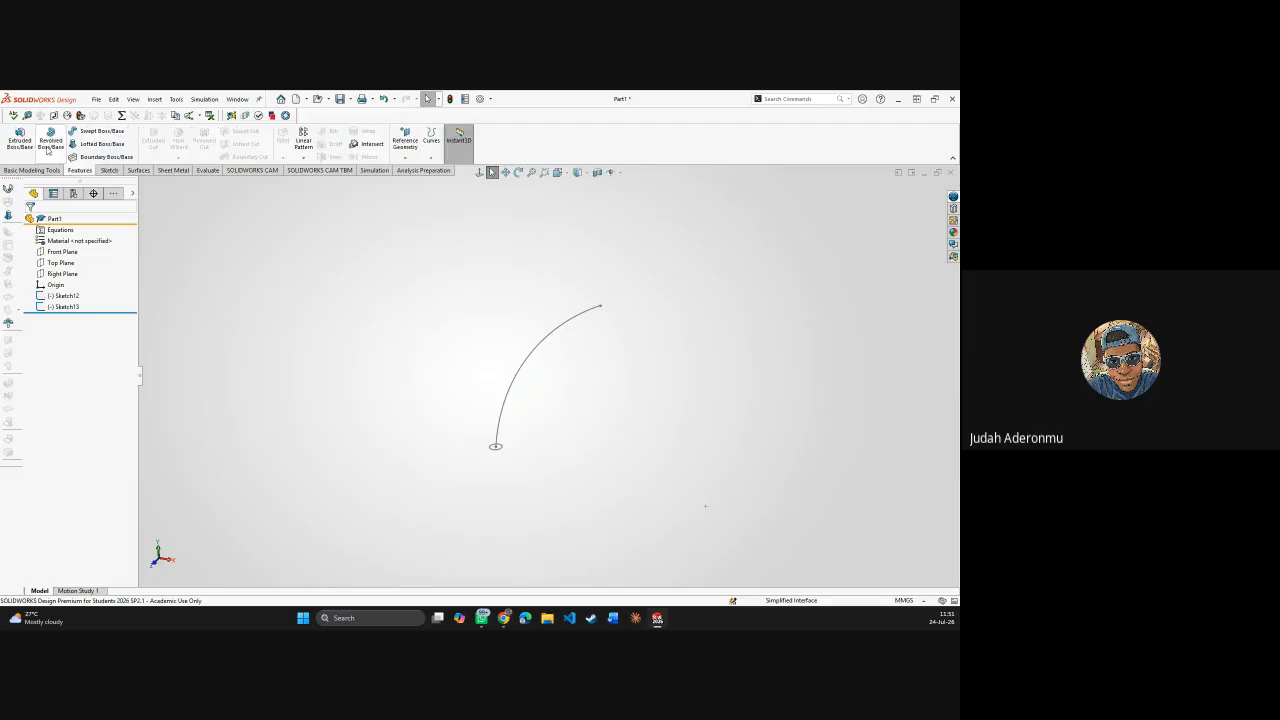
left_click(100, 136)
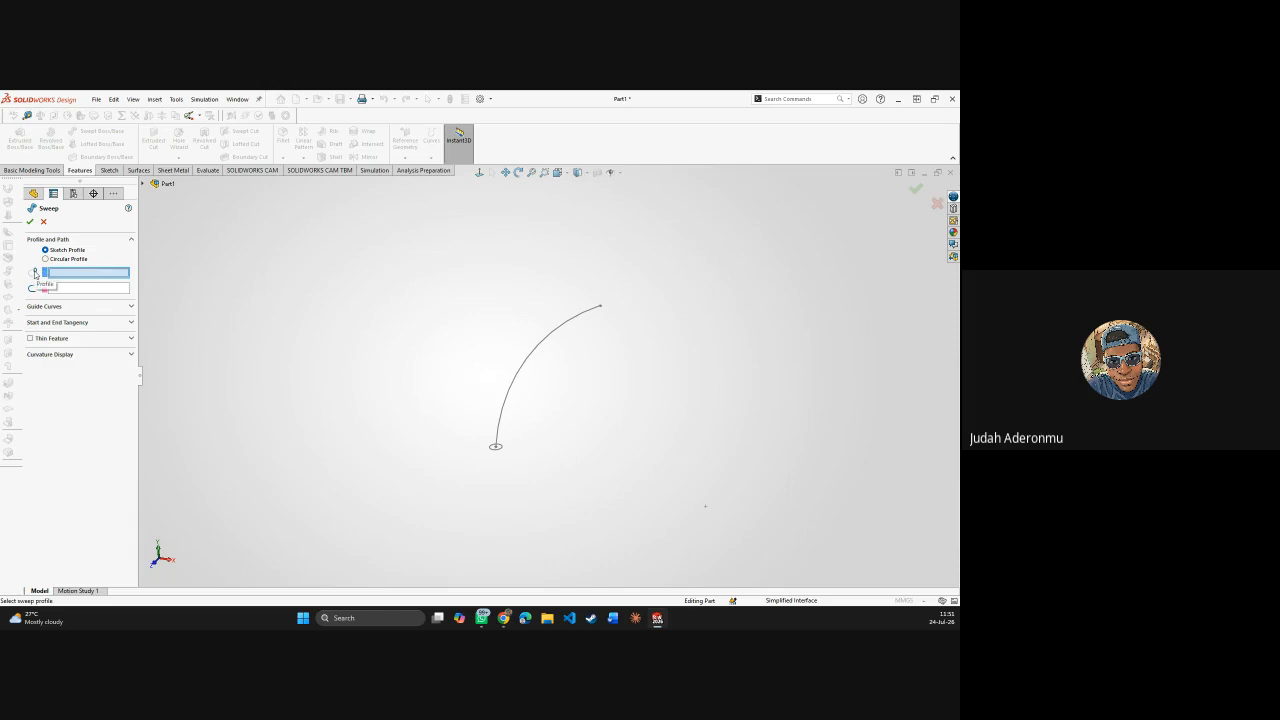
left_click(496, 447)
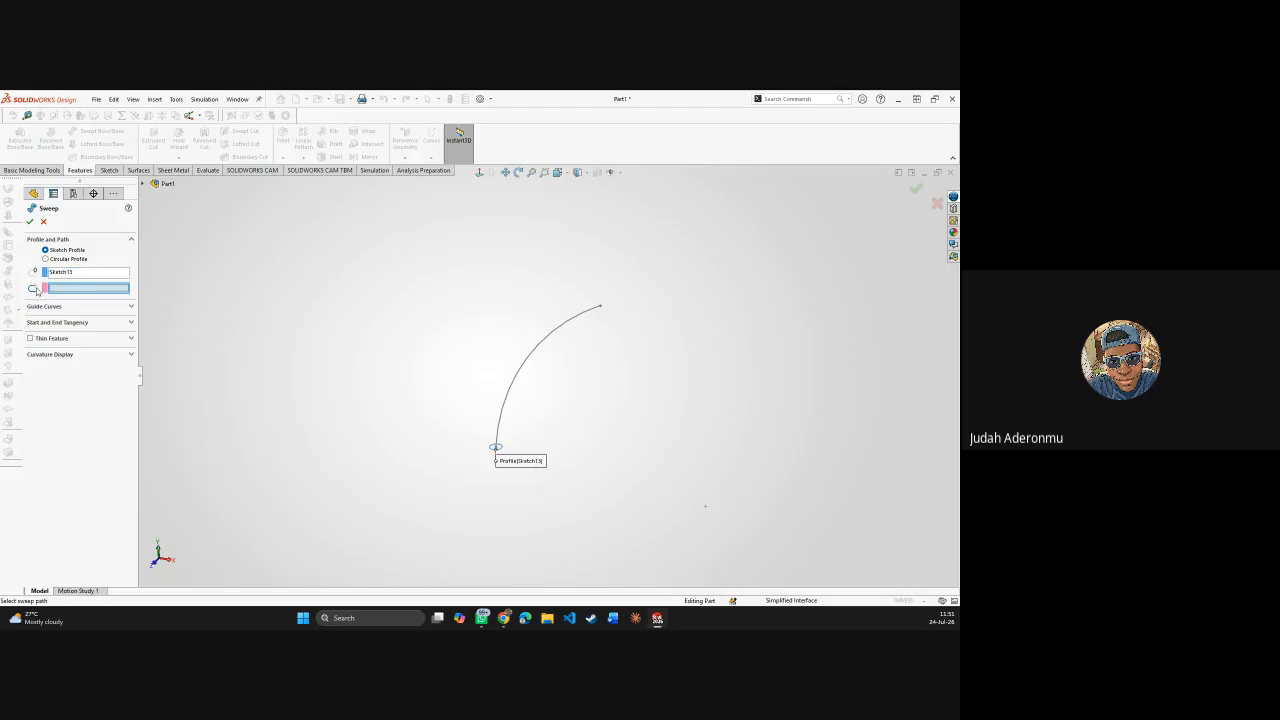
left_click(504, 410)
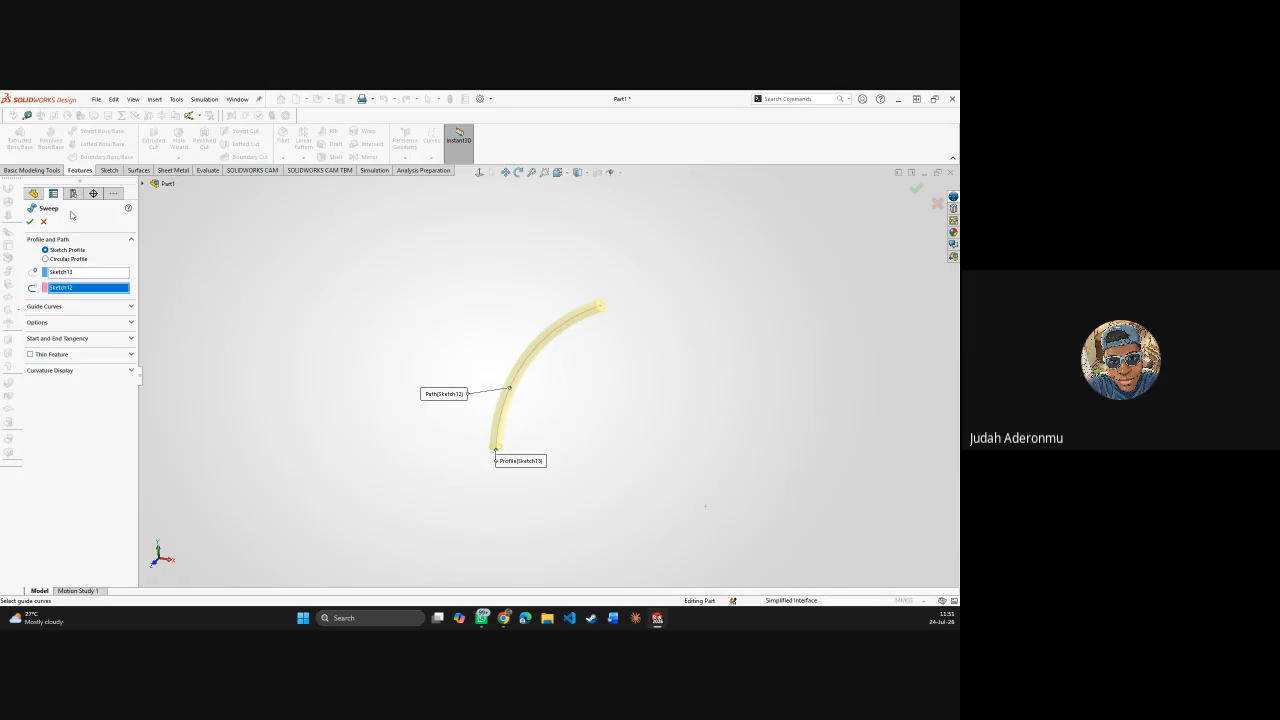
left_click(29, 222)
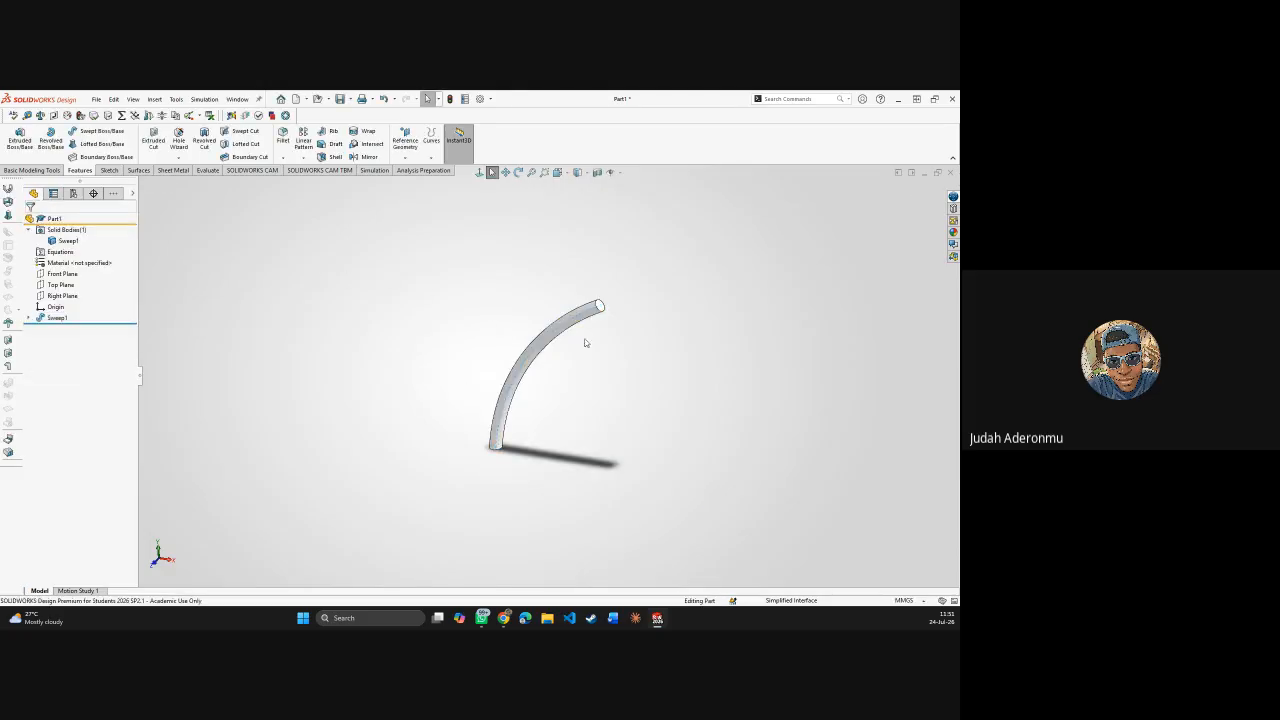
middle_click_drag(586, 343, 575, 218)
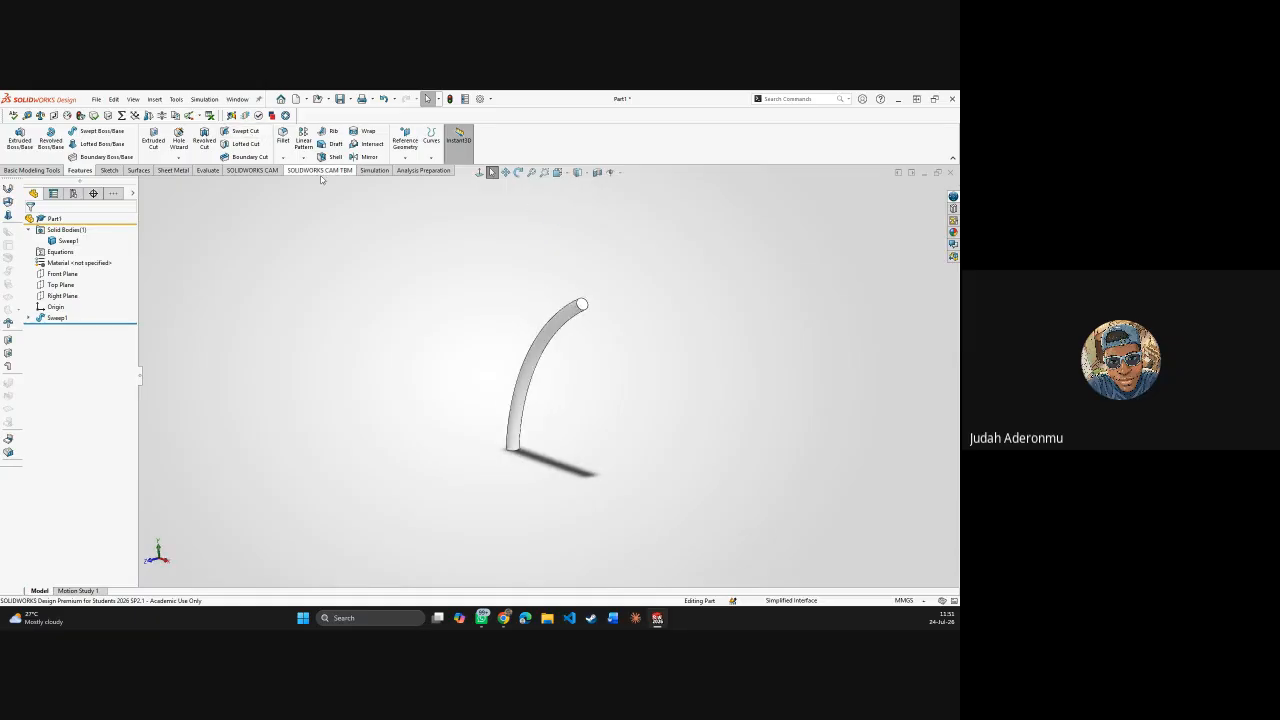
- Edit the sweep's profile sketch to add a concentric inner circle of about 2 mm radius at the origin, and exit the sketch
left_click(29, 318)
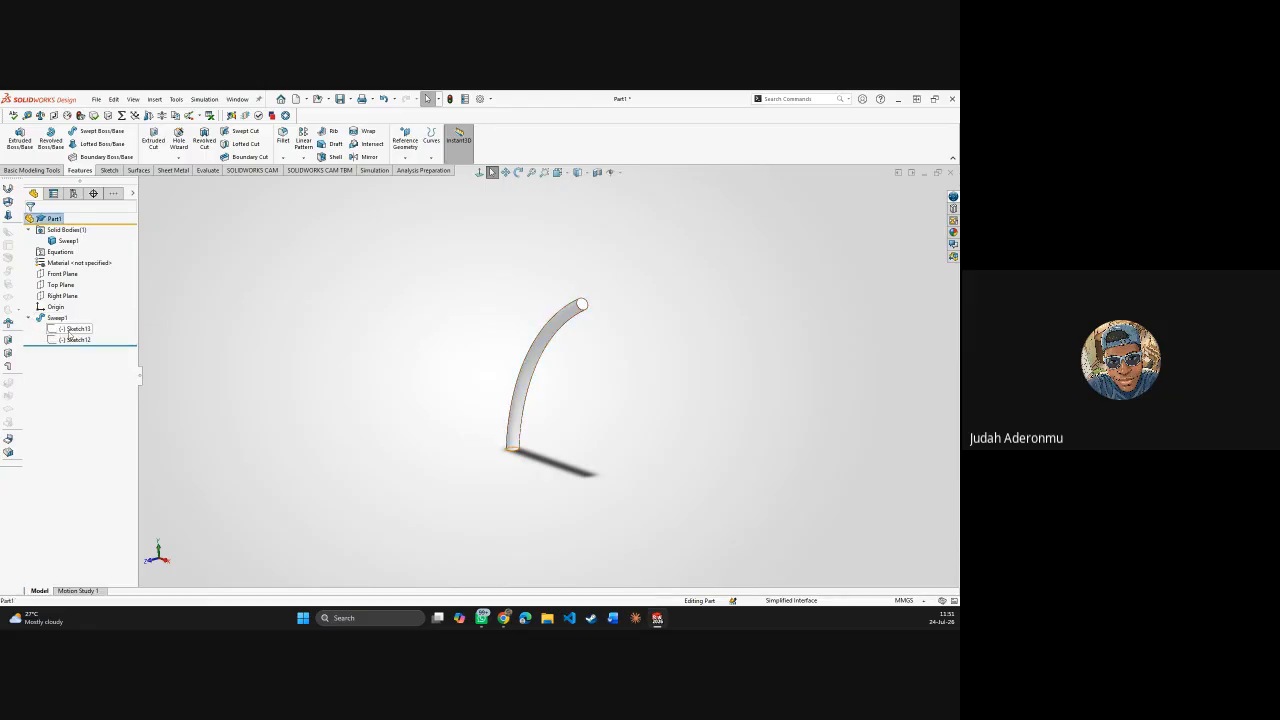
right_click(75, 328)
left_click(82, 307)
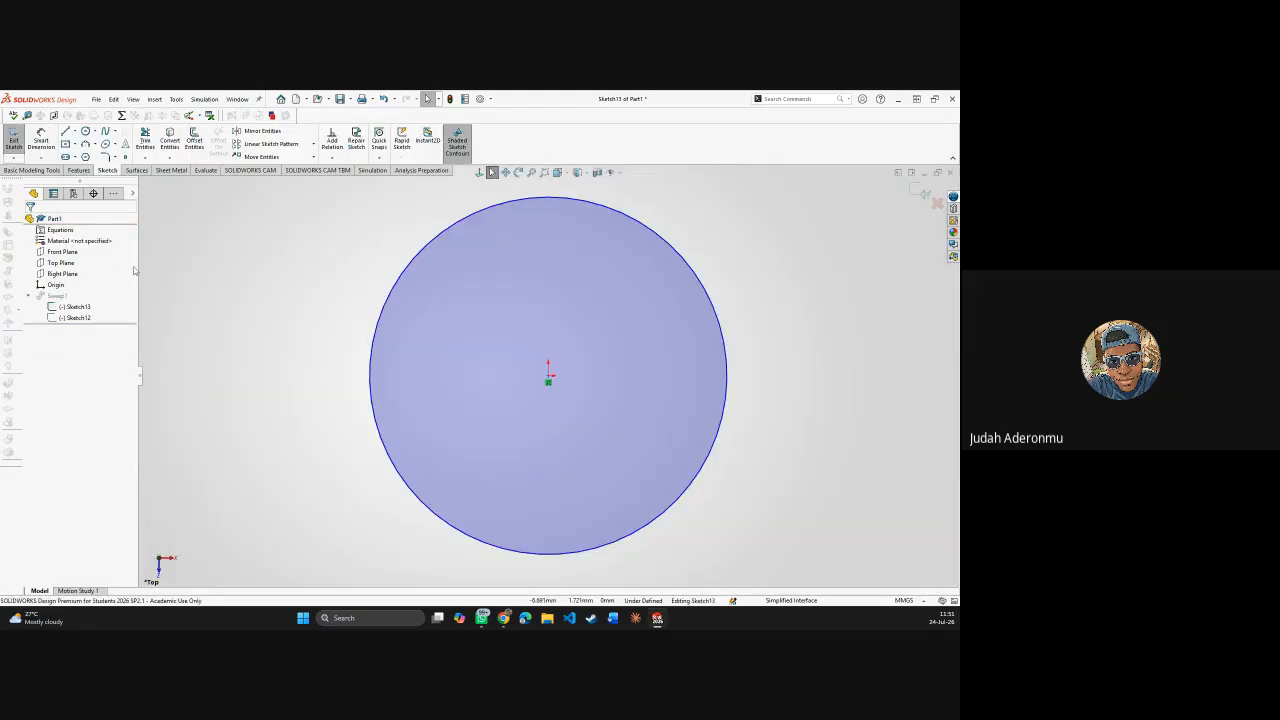
scroll(497, 371, "up", 4)
mouse_move(769, 350)
middle_mouse_down()
mouse_move(791, 336)
mouse_move(763, 282)
mouse_move(745, 310)
middle_mouse_up()
key("c")
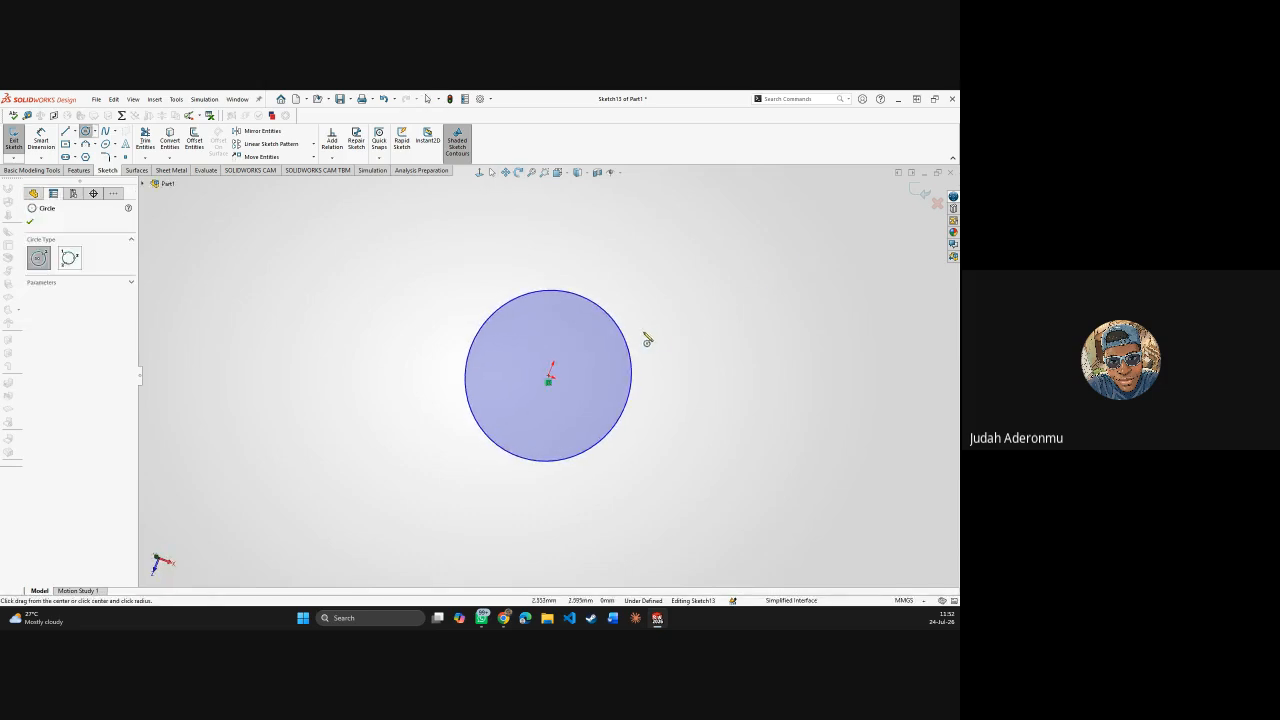
left_click(549, 379)
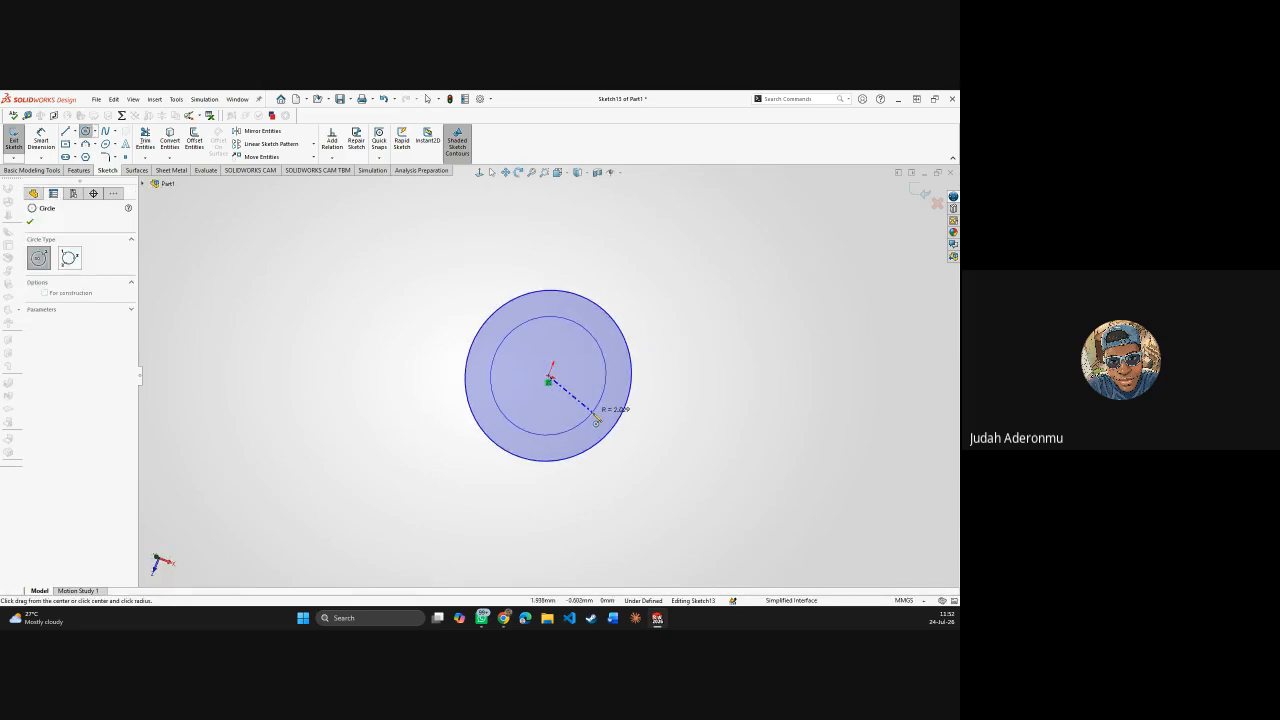
left_click(598, 406)
left_click(921, 193)
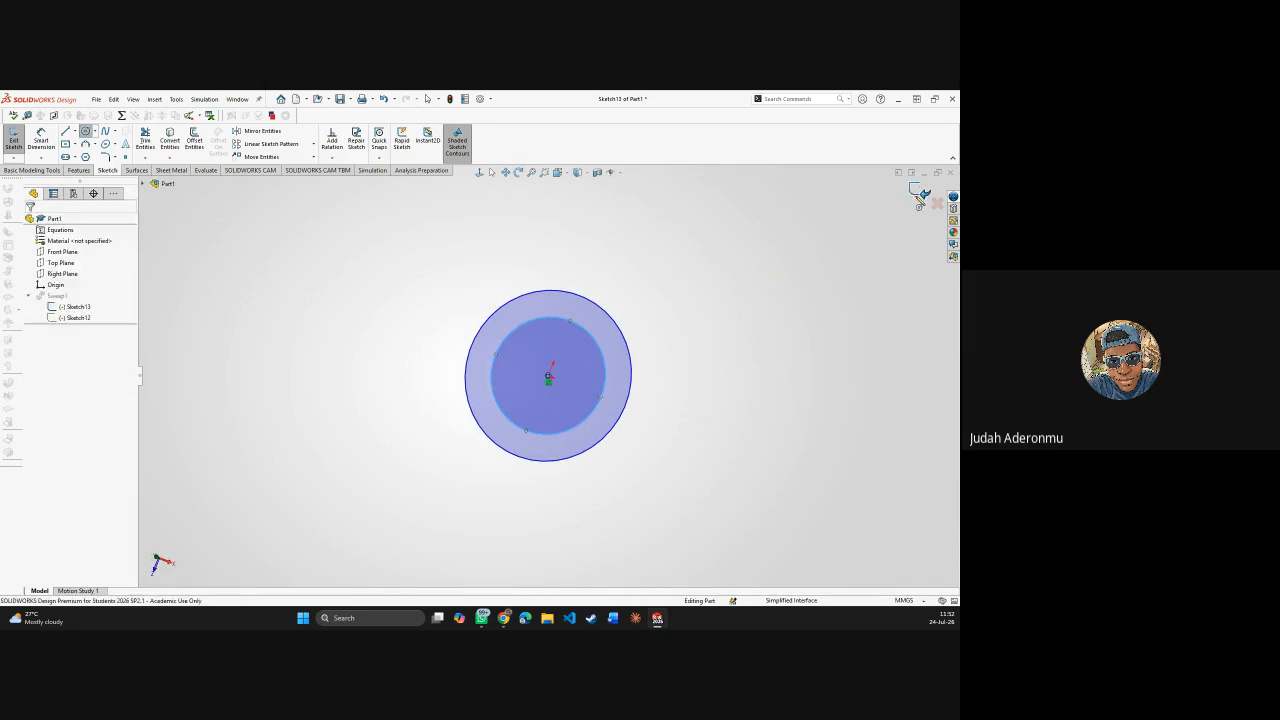
middle_click_drag(681, 318, 649, 321)
scroll(706, 291, "up", 5)
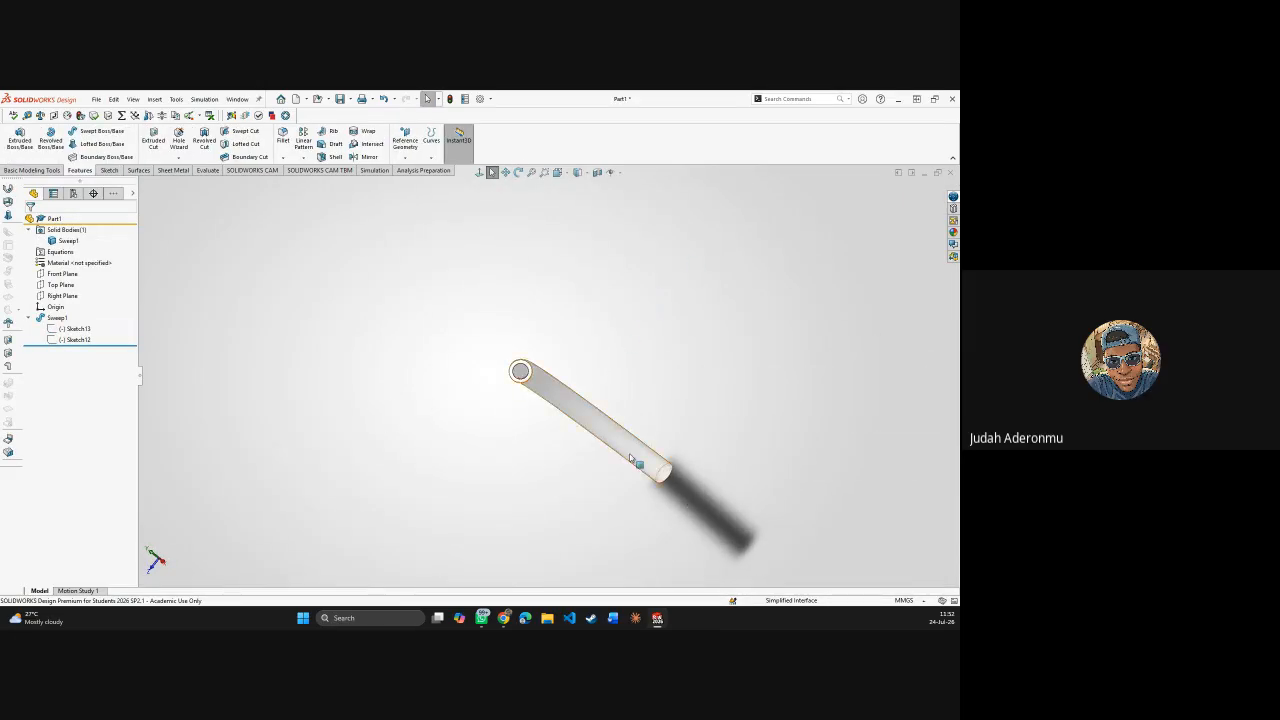
middle_click_drag(517, 374, 530, 244)
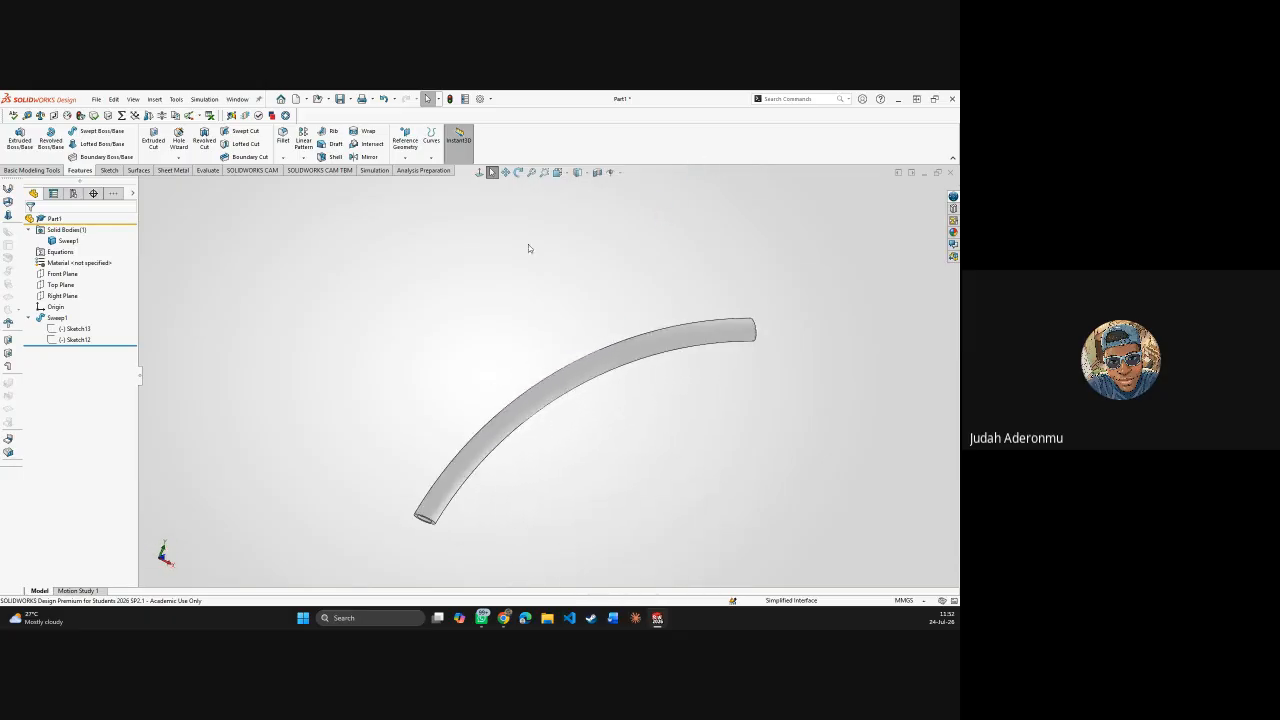
- Edit the sweep feature, clear its profile and reselect the two-circle sketch as the profile along the arc path, and accept it
right_click(65, 319)
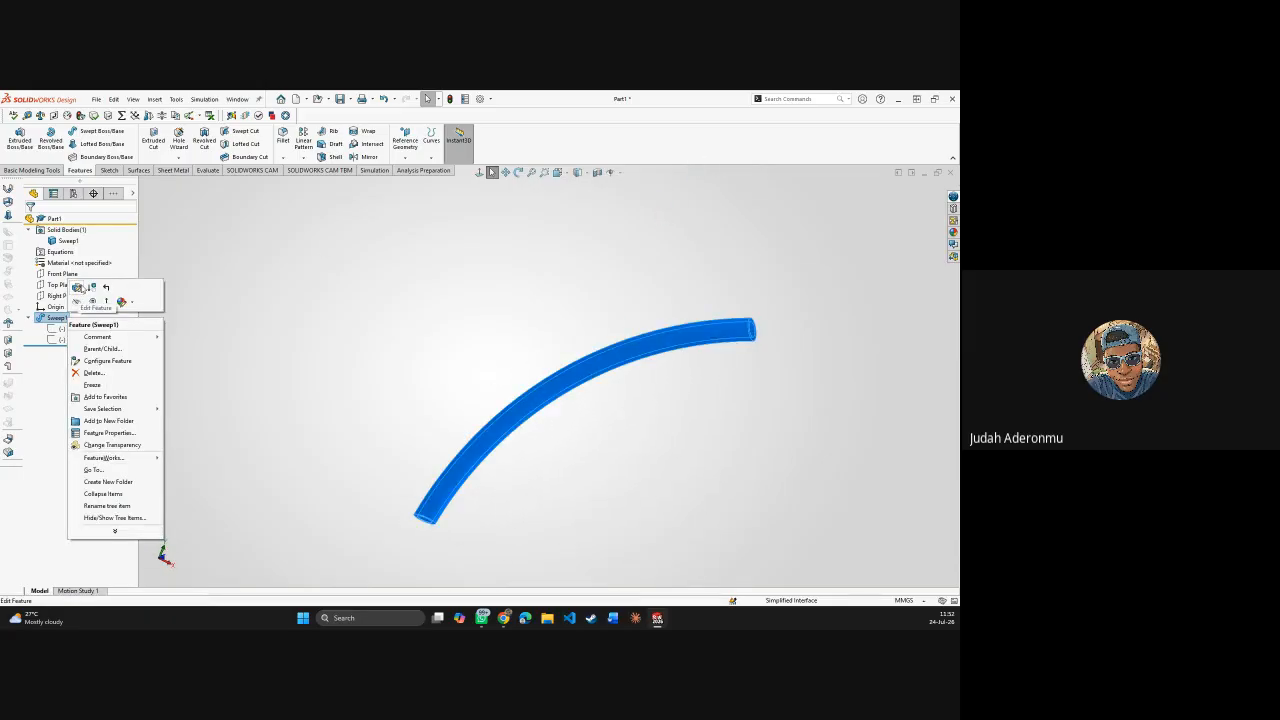
left_click(82, 302)
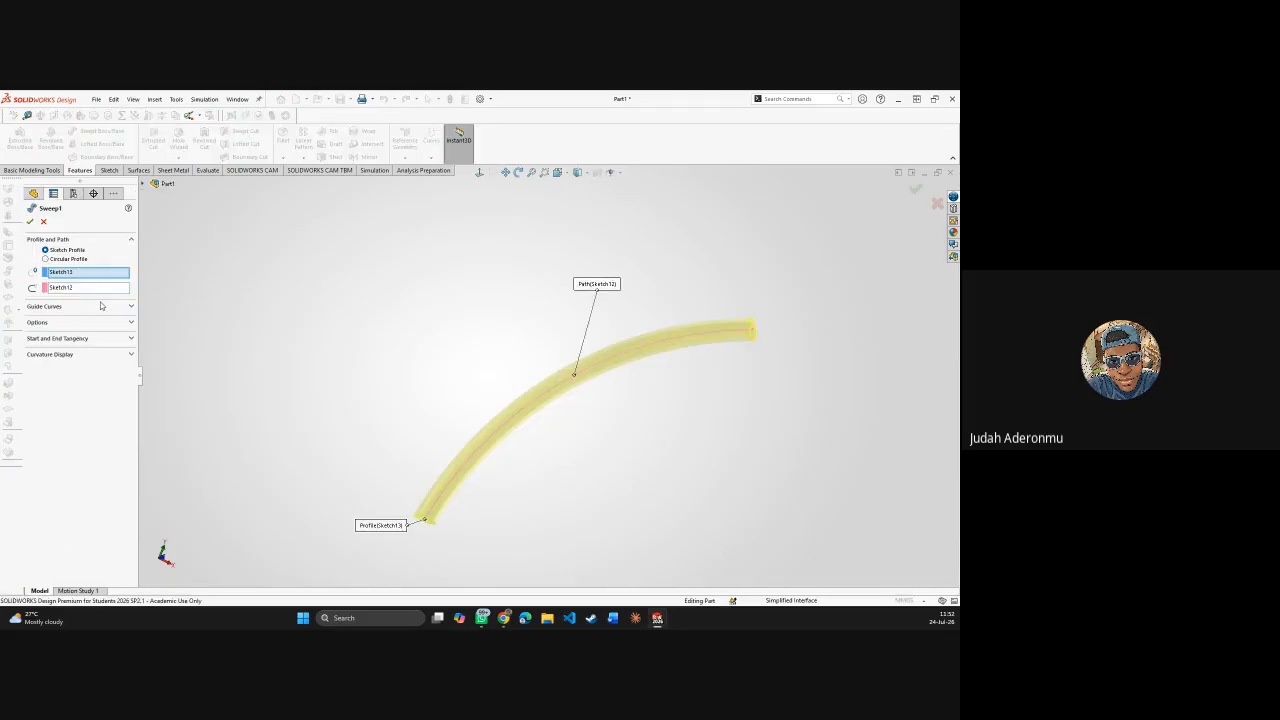
mouse_move(193, 322)
middle_mouse_down()
mouse_move(408, 357)
mouse_move(460, 300)
mouse_move(409, 326)
mouse_move(415, 288)
middle_mouse_up()
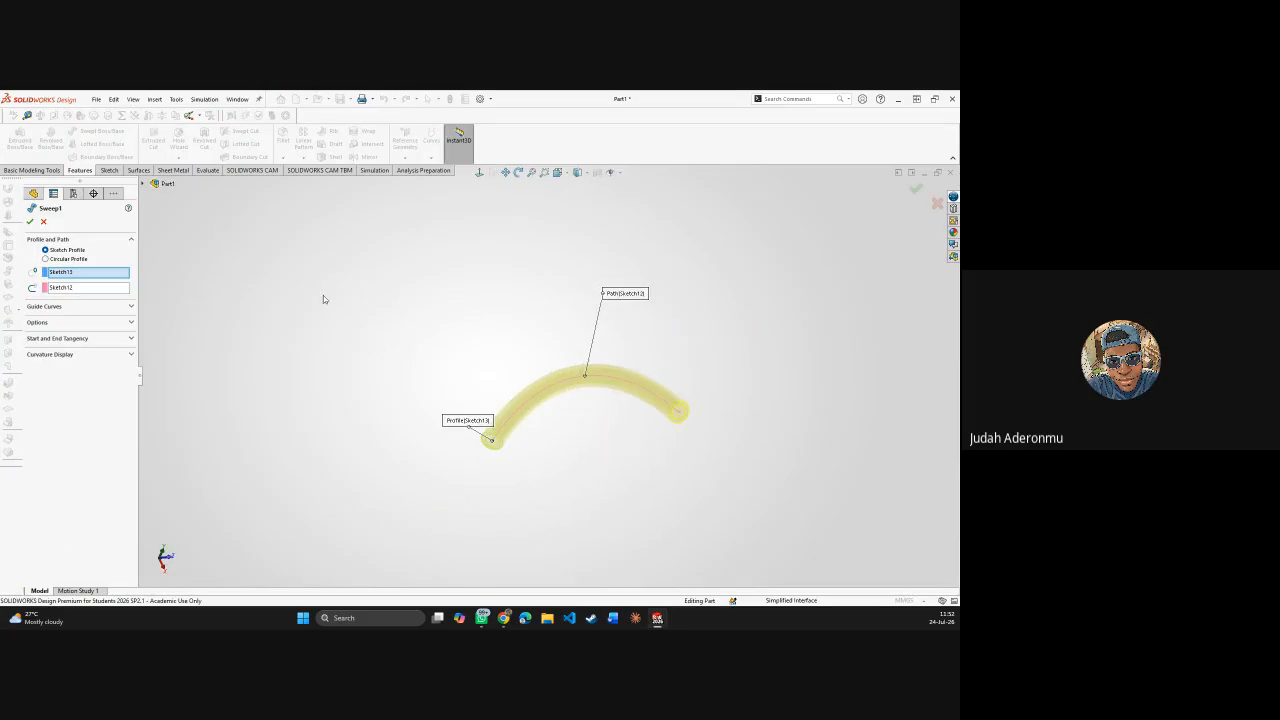
left_click(73, 274)
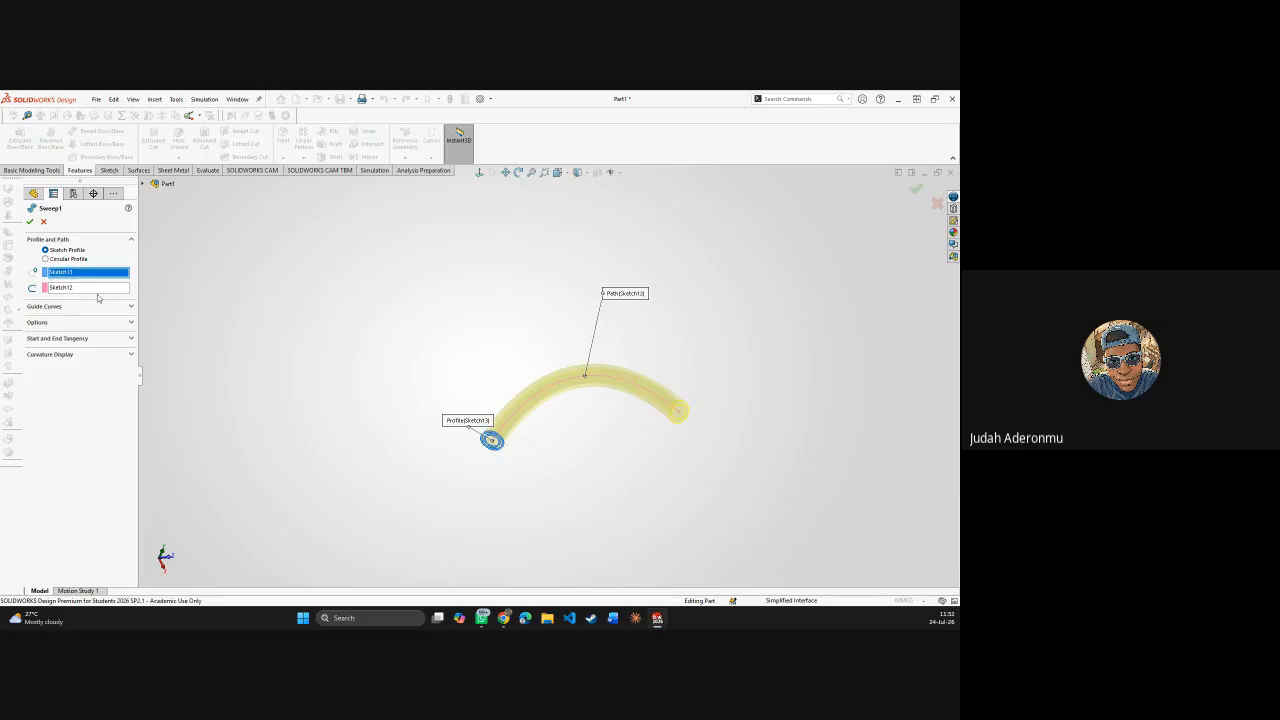
key("Delete")
scroll(475, 460, "down", 6)
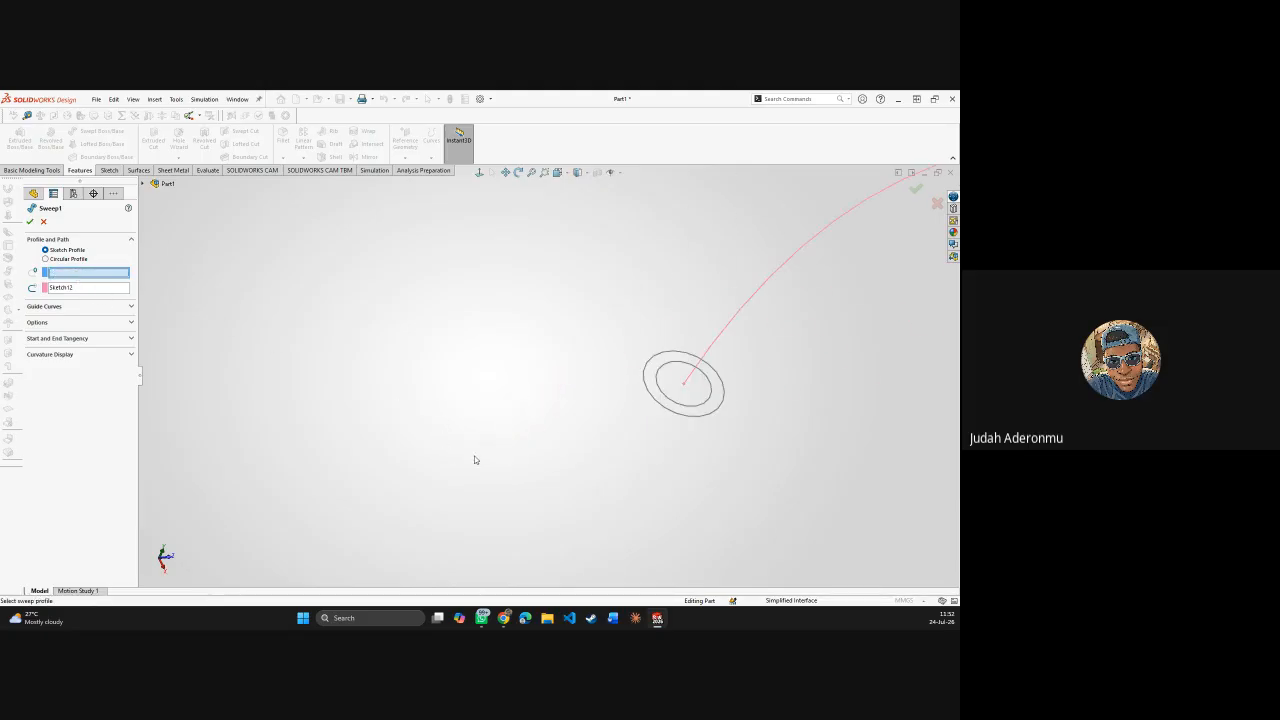
left_click(691, 420)
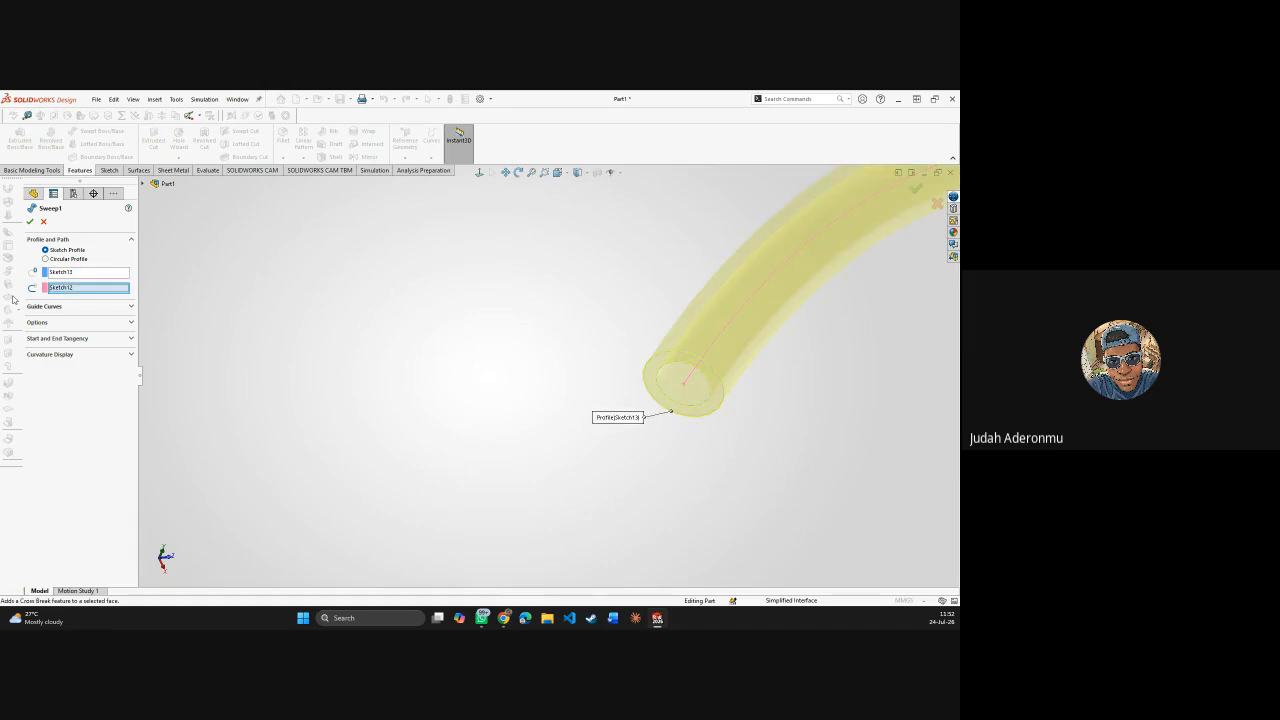
scroll(672, 303, "down", 5)
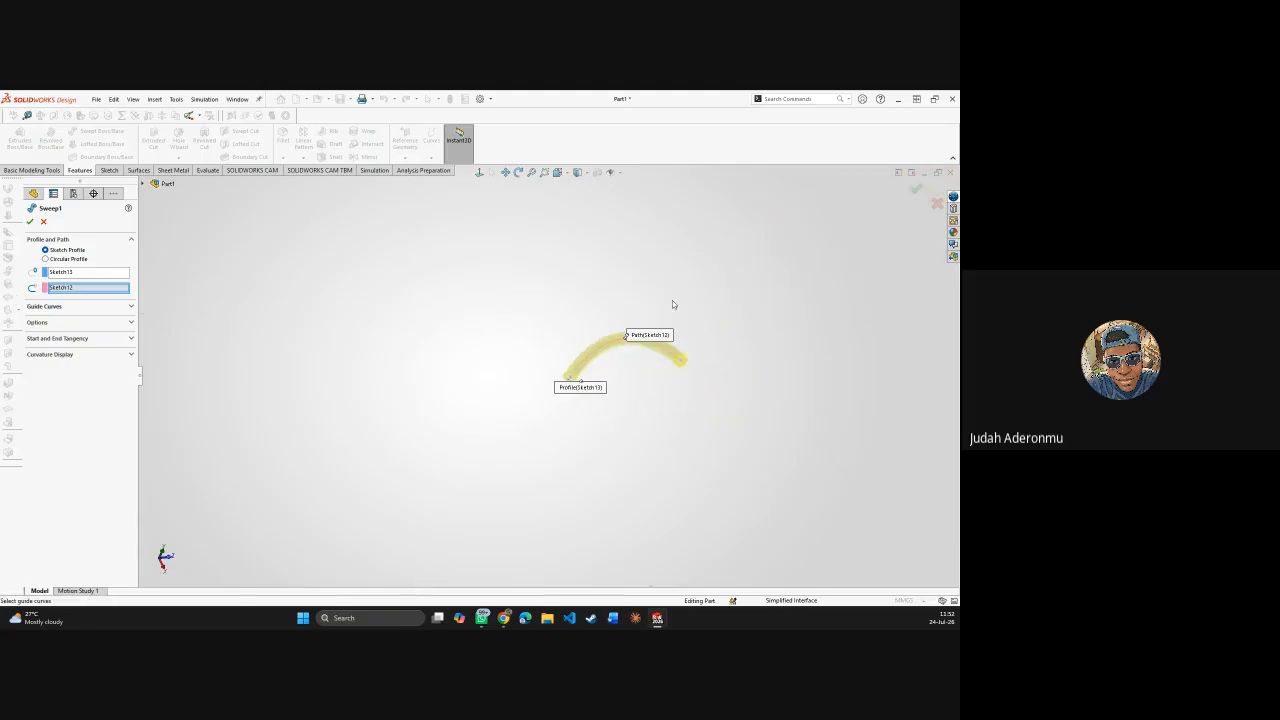
middle_click_drag(672, 303, 686, 363)
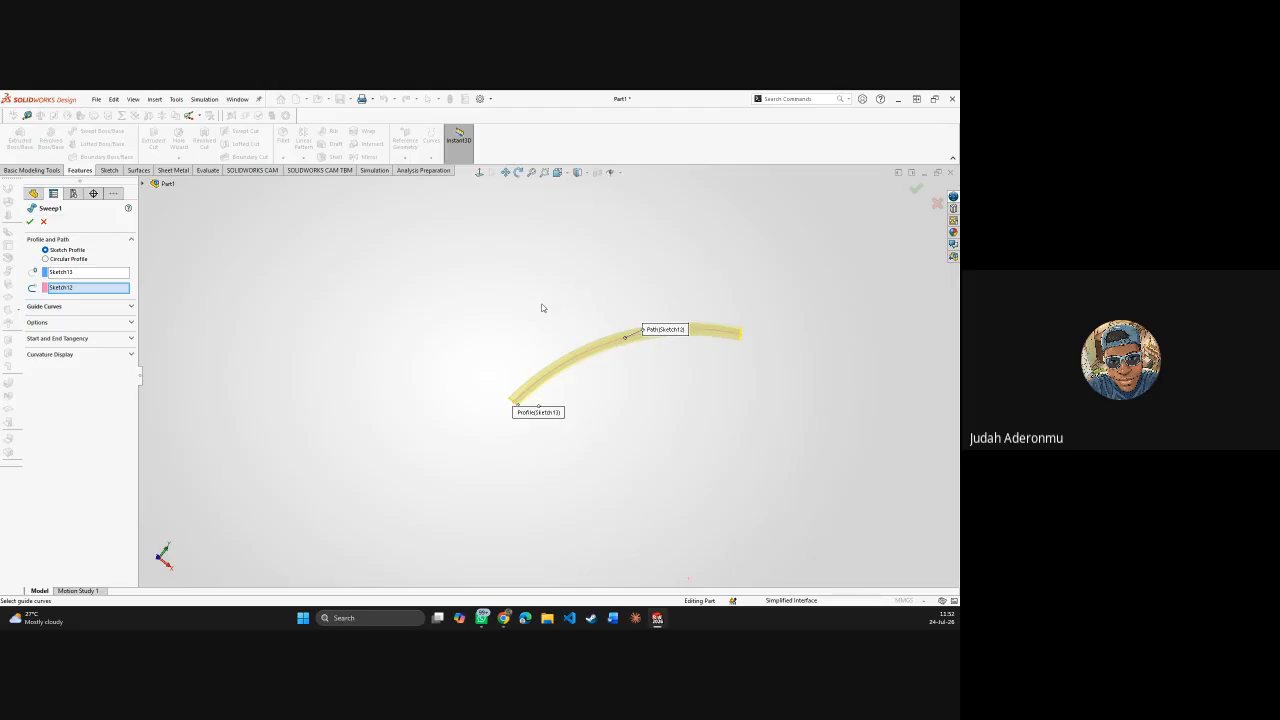
left_click(915, 188)
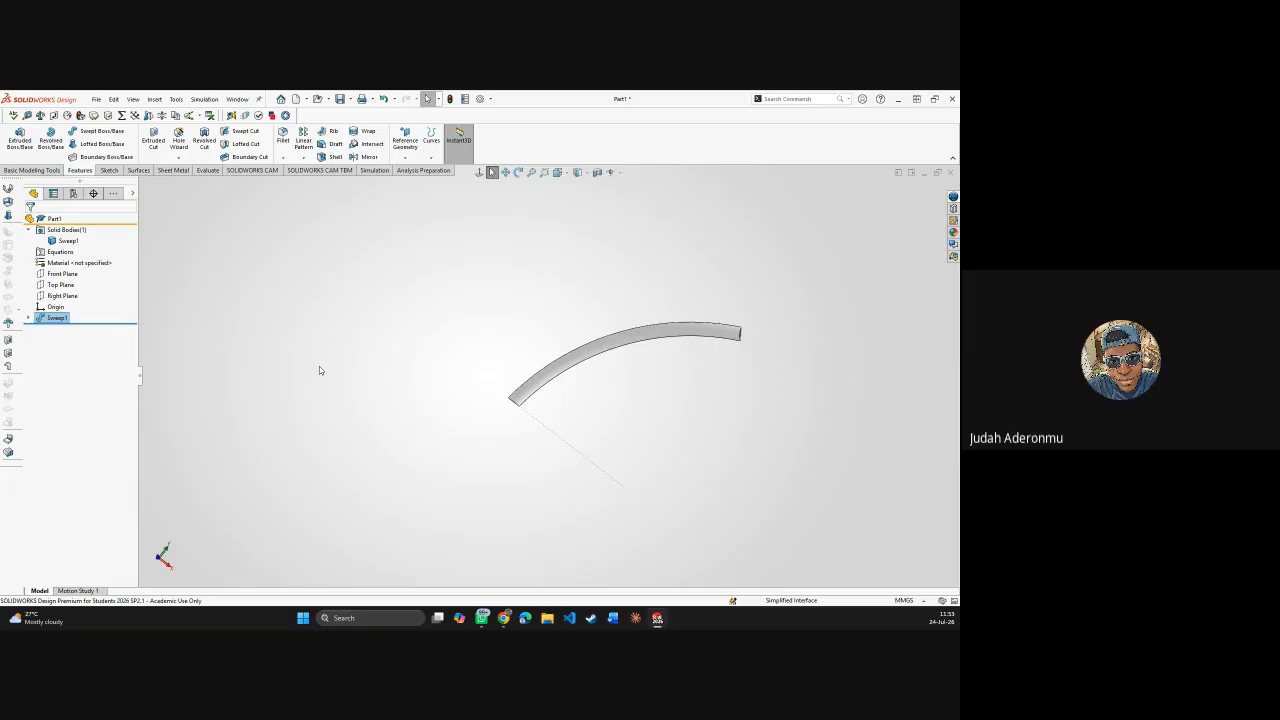
left_click(172, 170)
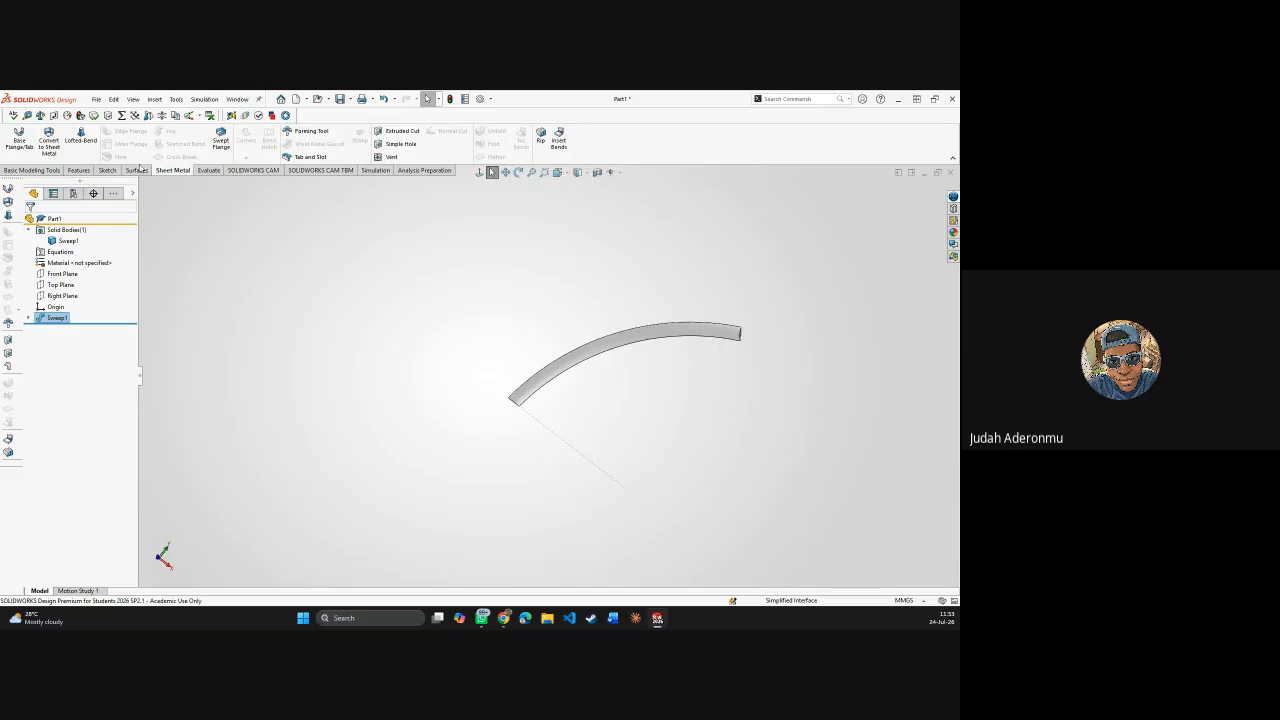